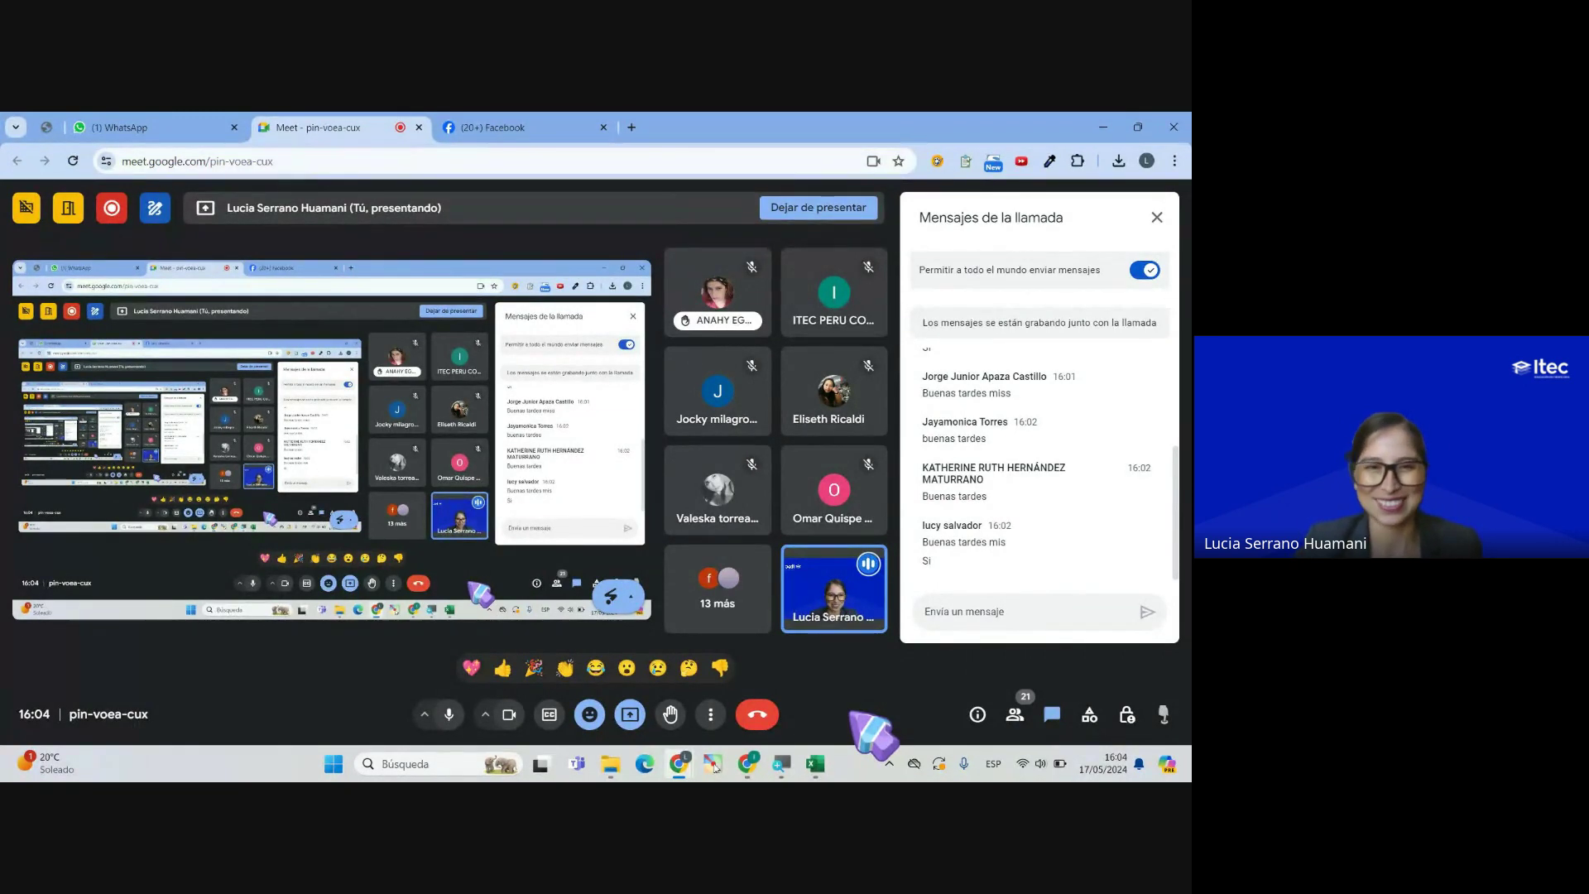
Step: Switch from the video call to the Excel workbook Archivo_práctico_03, showing the Ejercicio-1 sheet
click(816, 763)
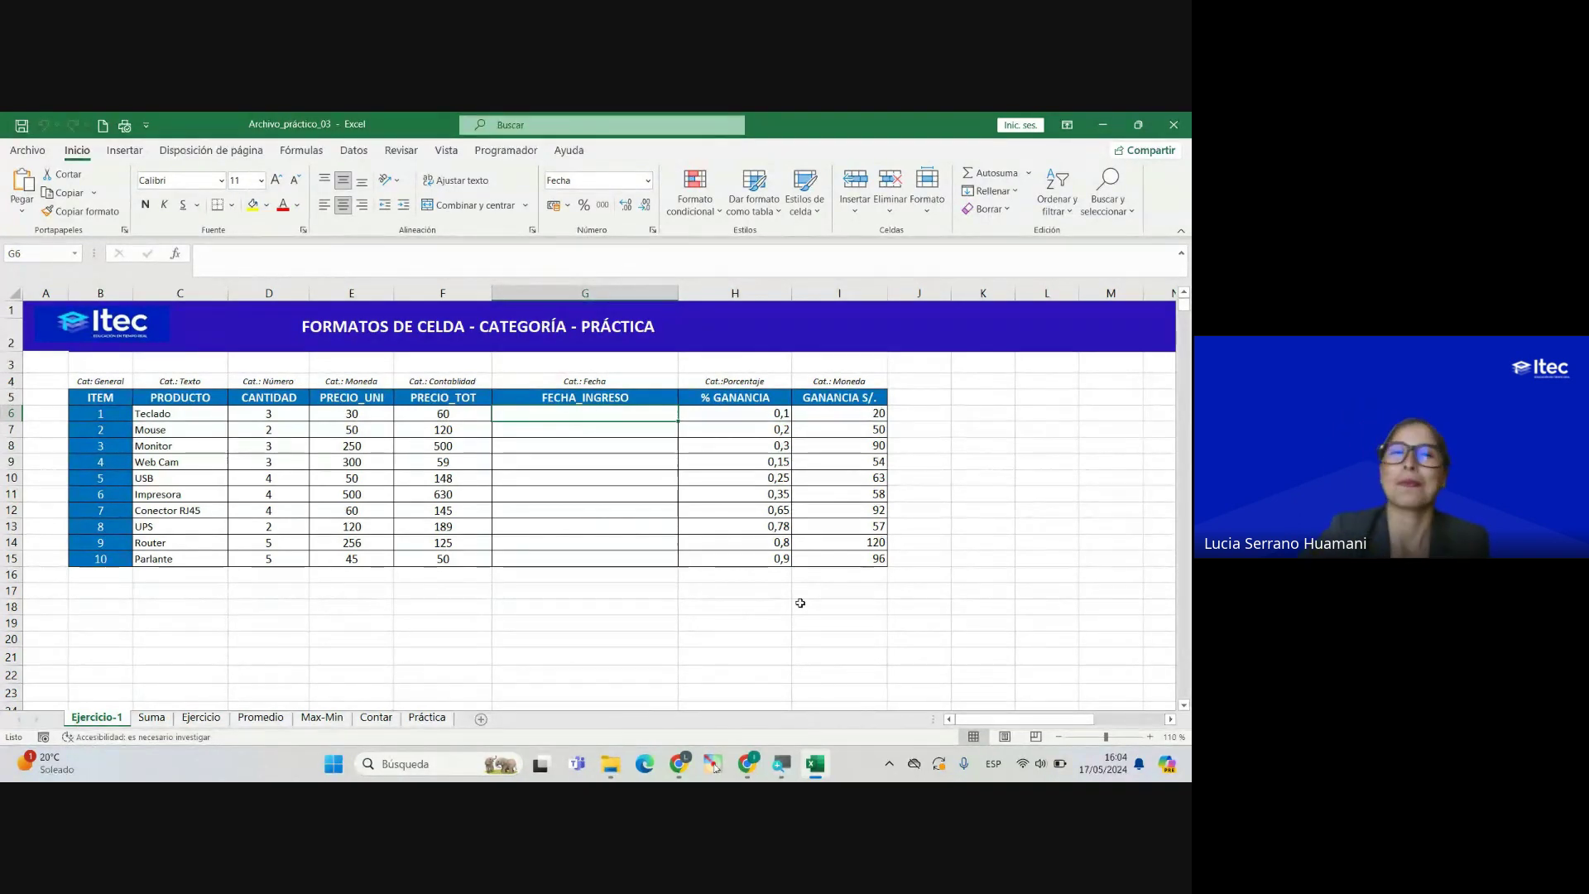
mouse_move(679, 764)
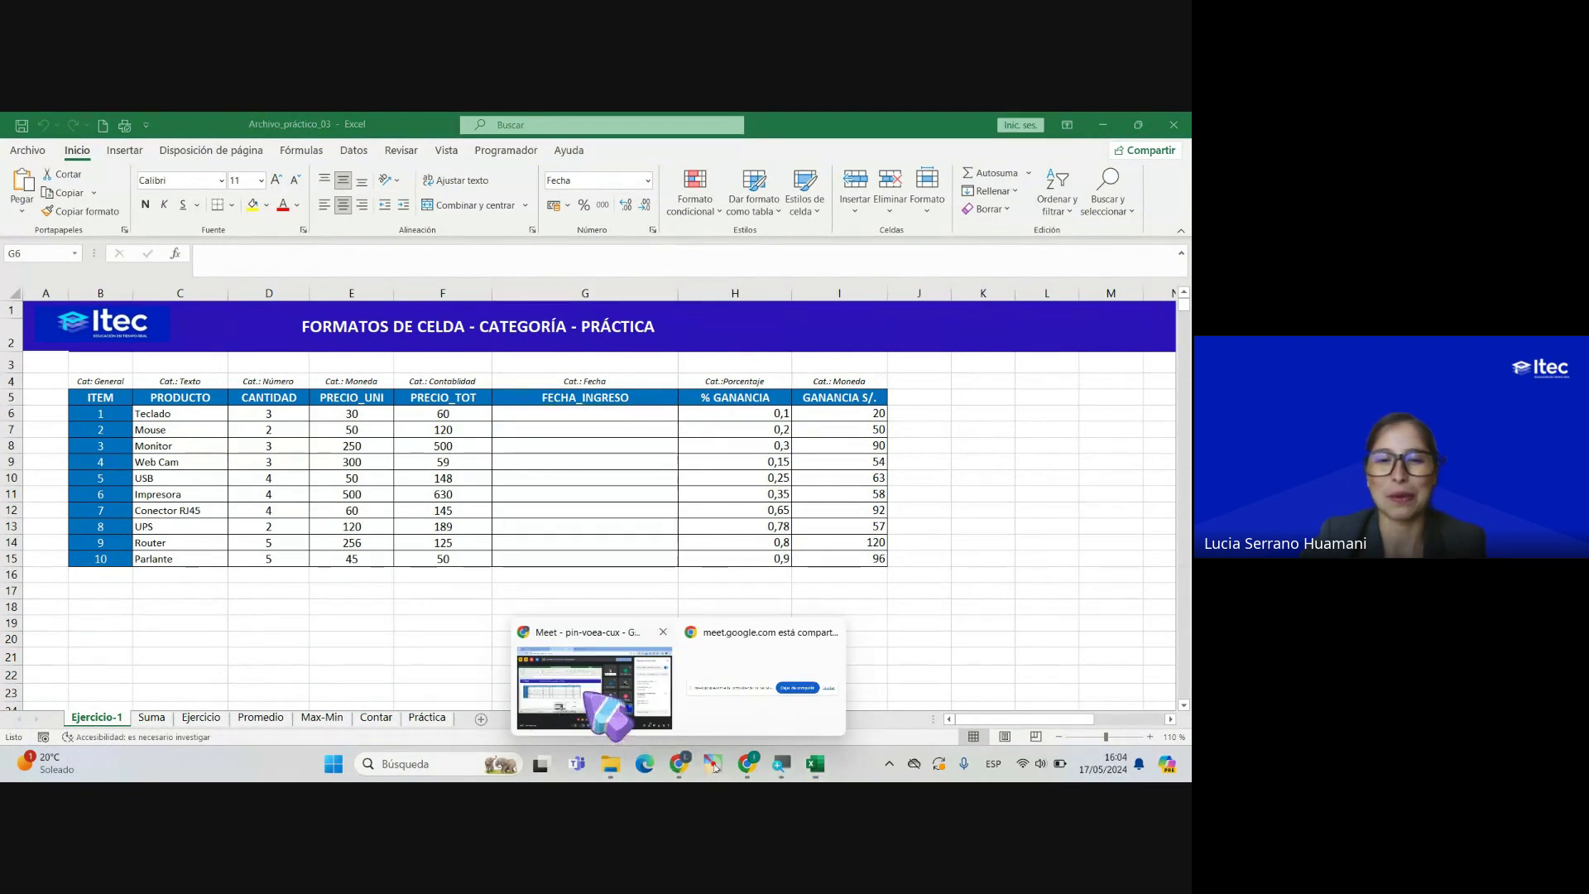
click(584, 667)
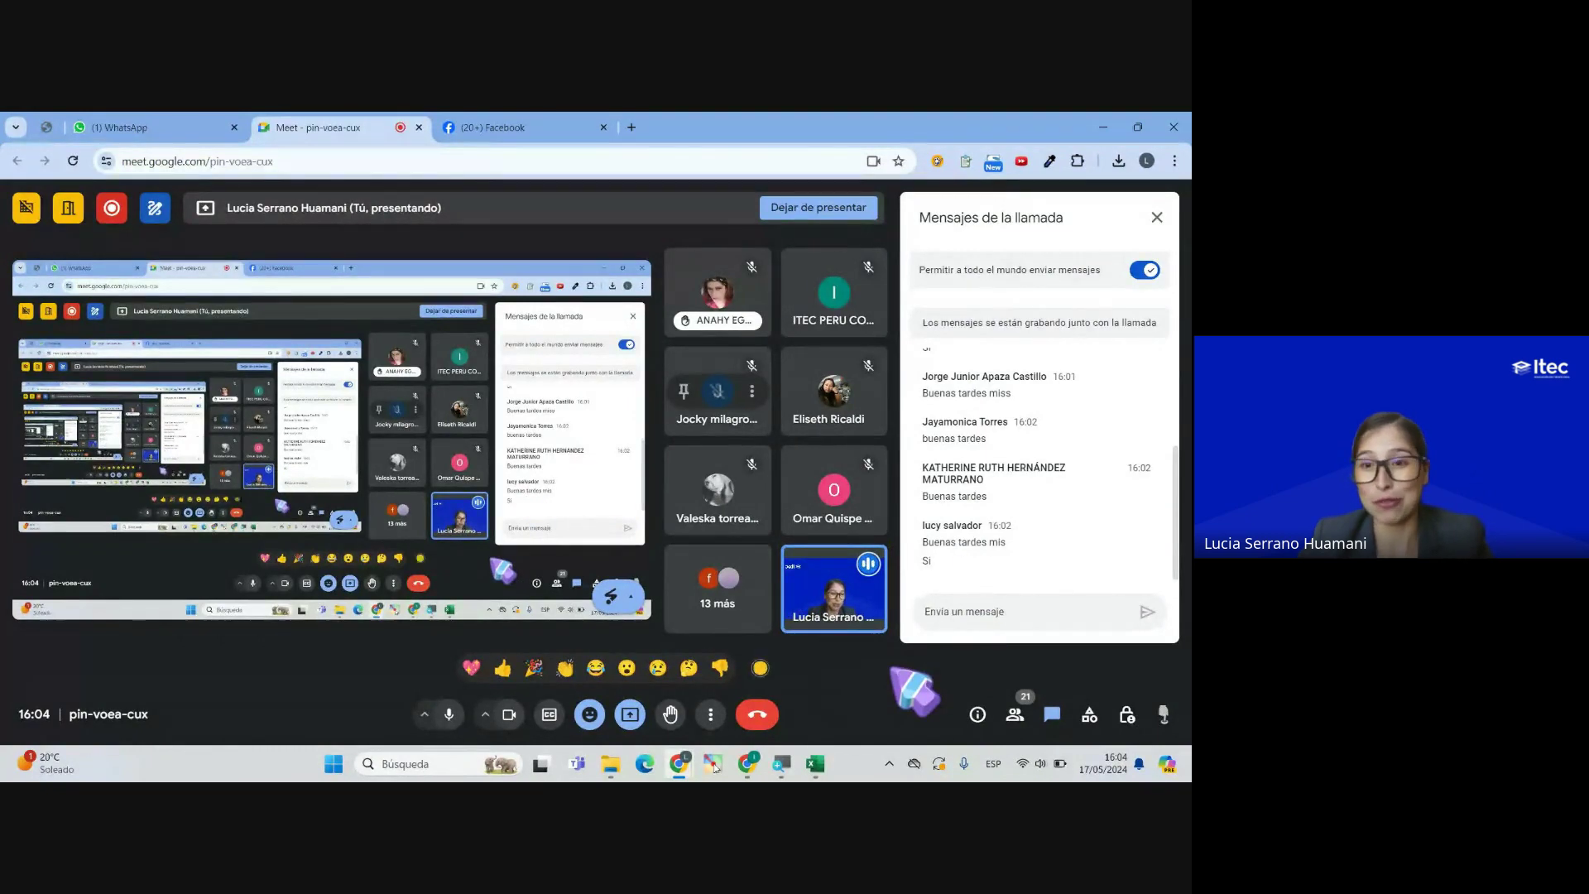
key(alt+Tab)
click(589, 286)
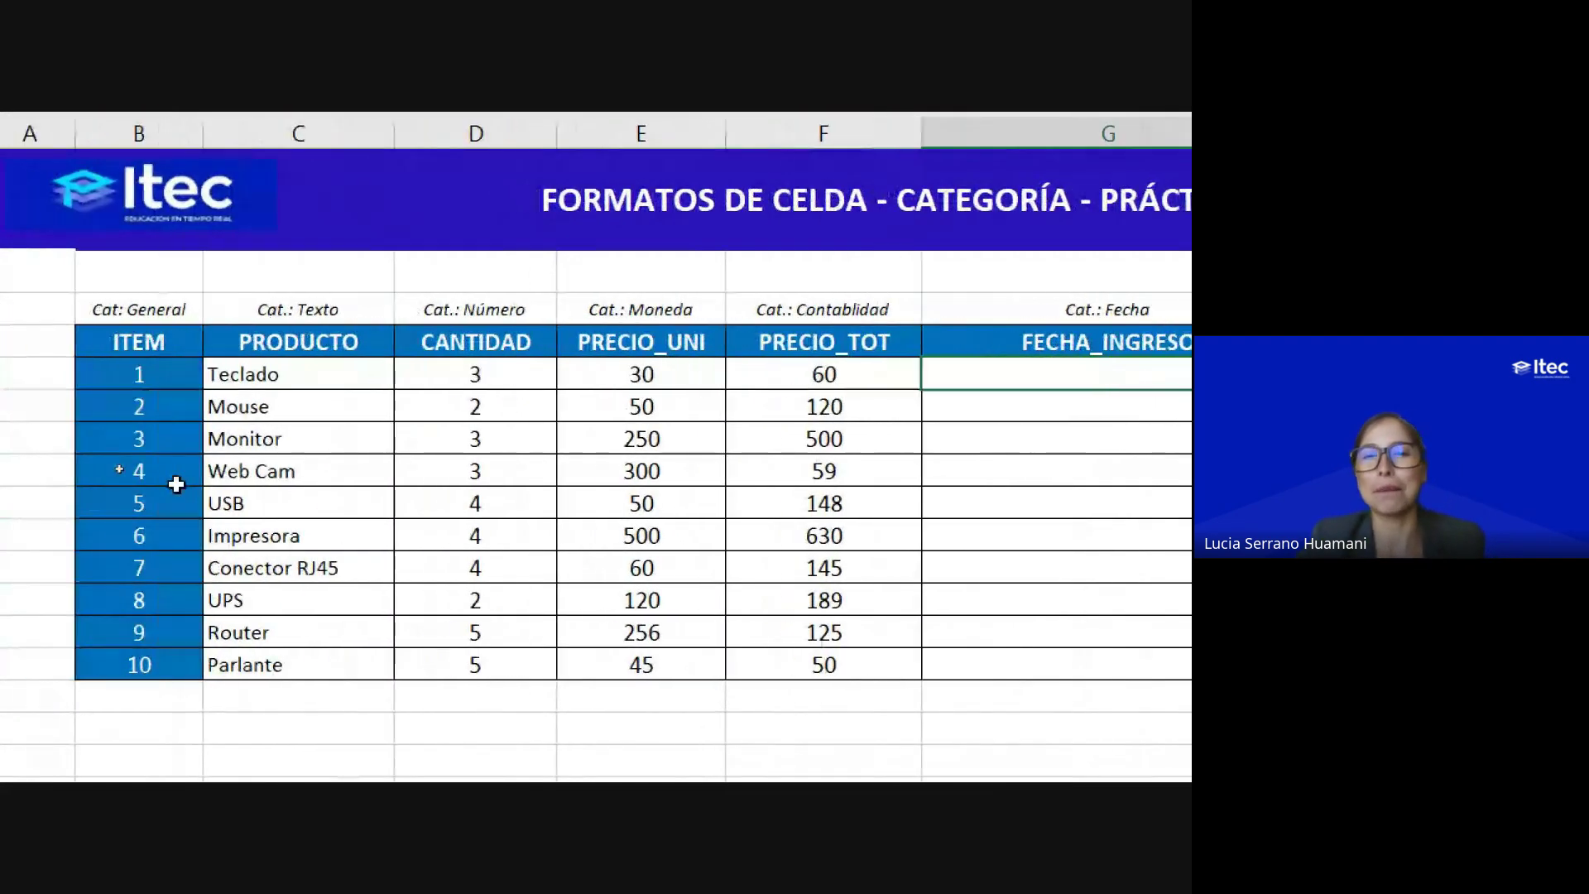
click(620, 397)
drag(658, 374, 662, 675)
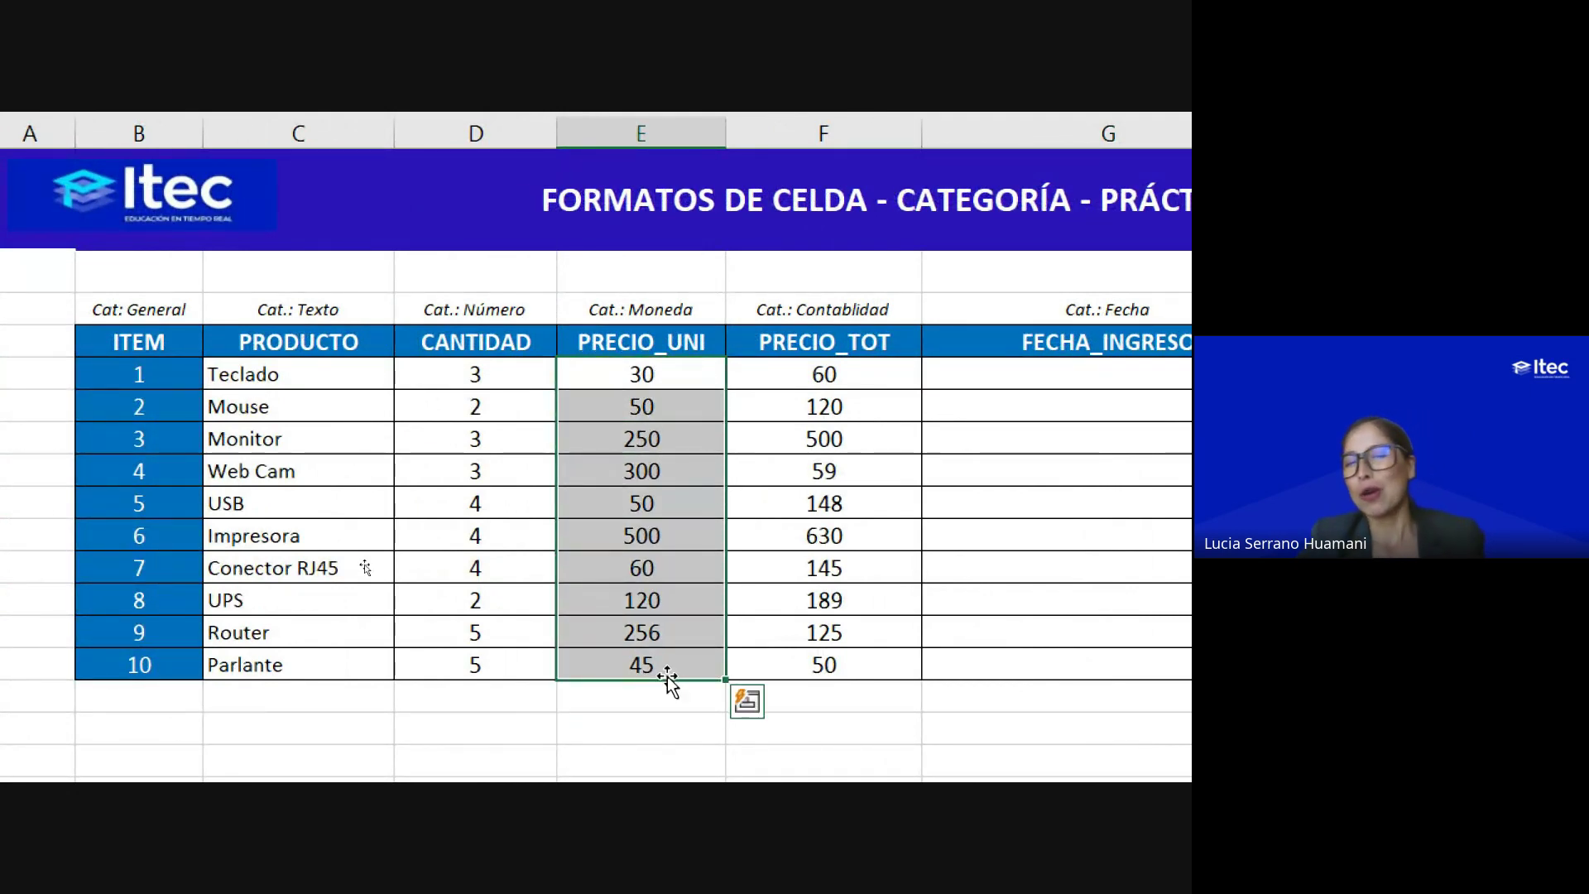
click(643, 378)
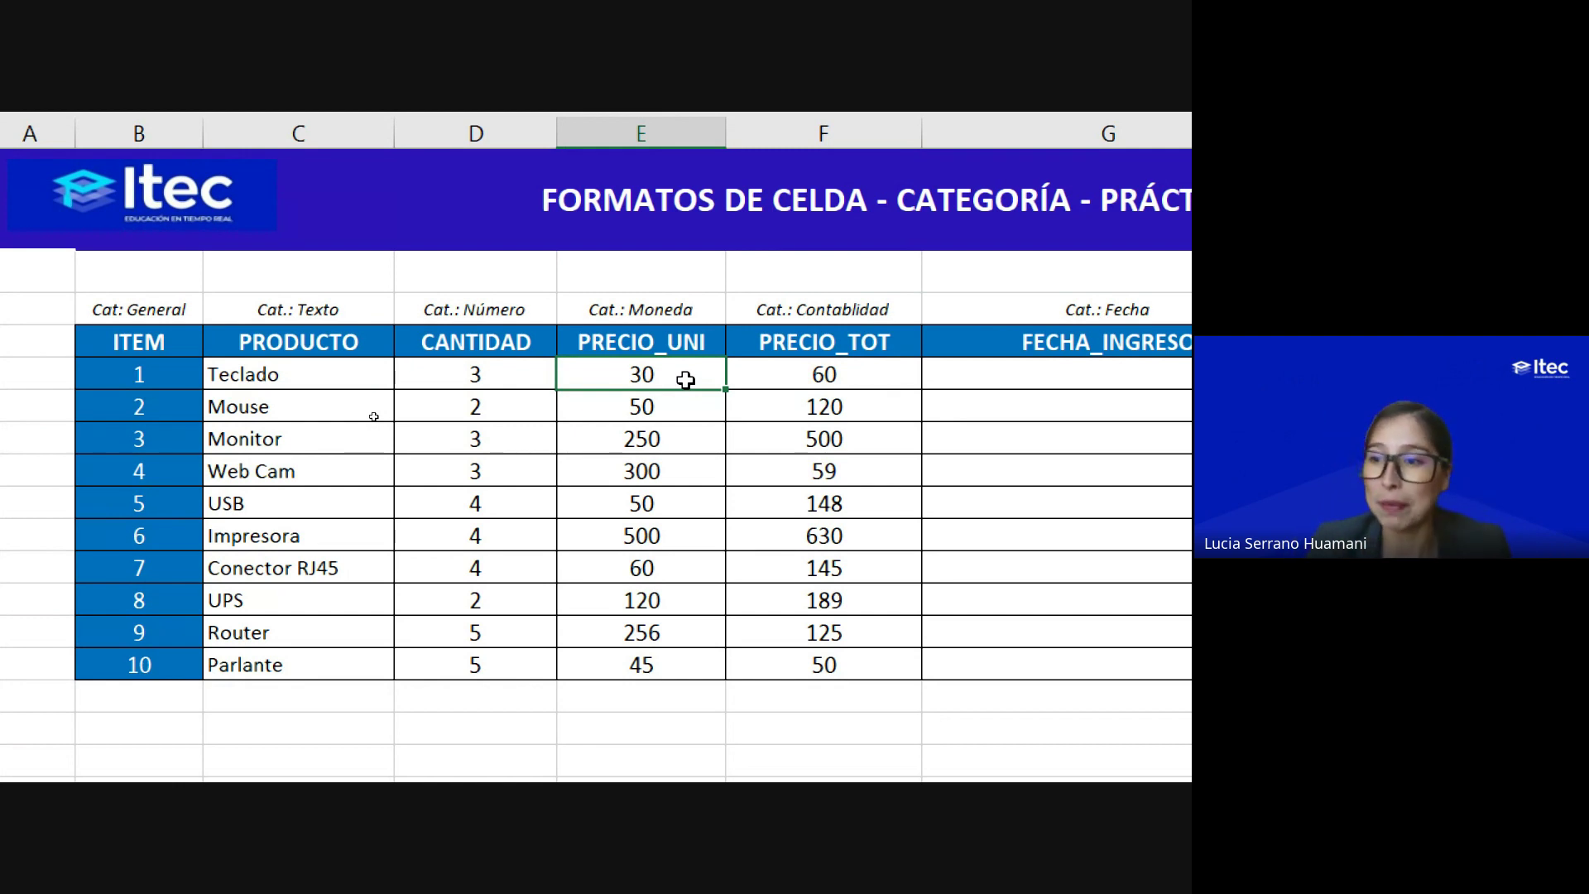
drag(692, 450, 700, 487)
click(675, 364)
drag(671, 374, 705, 675)
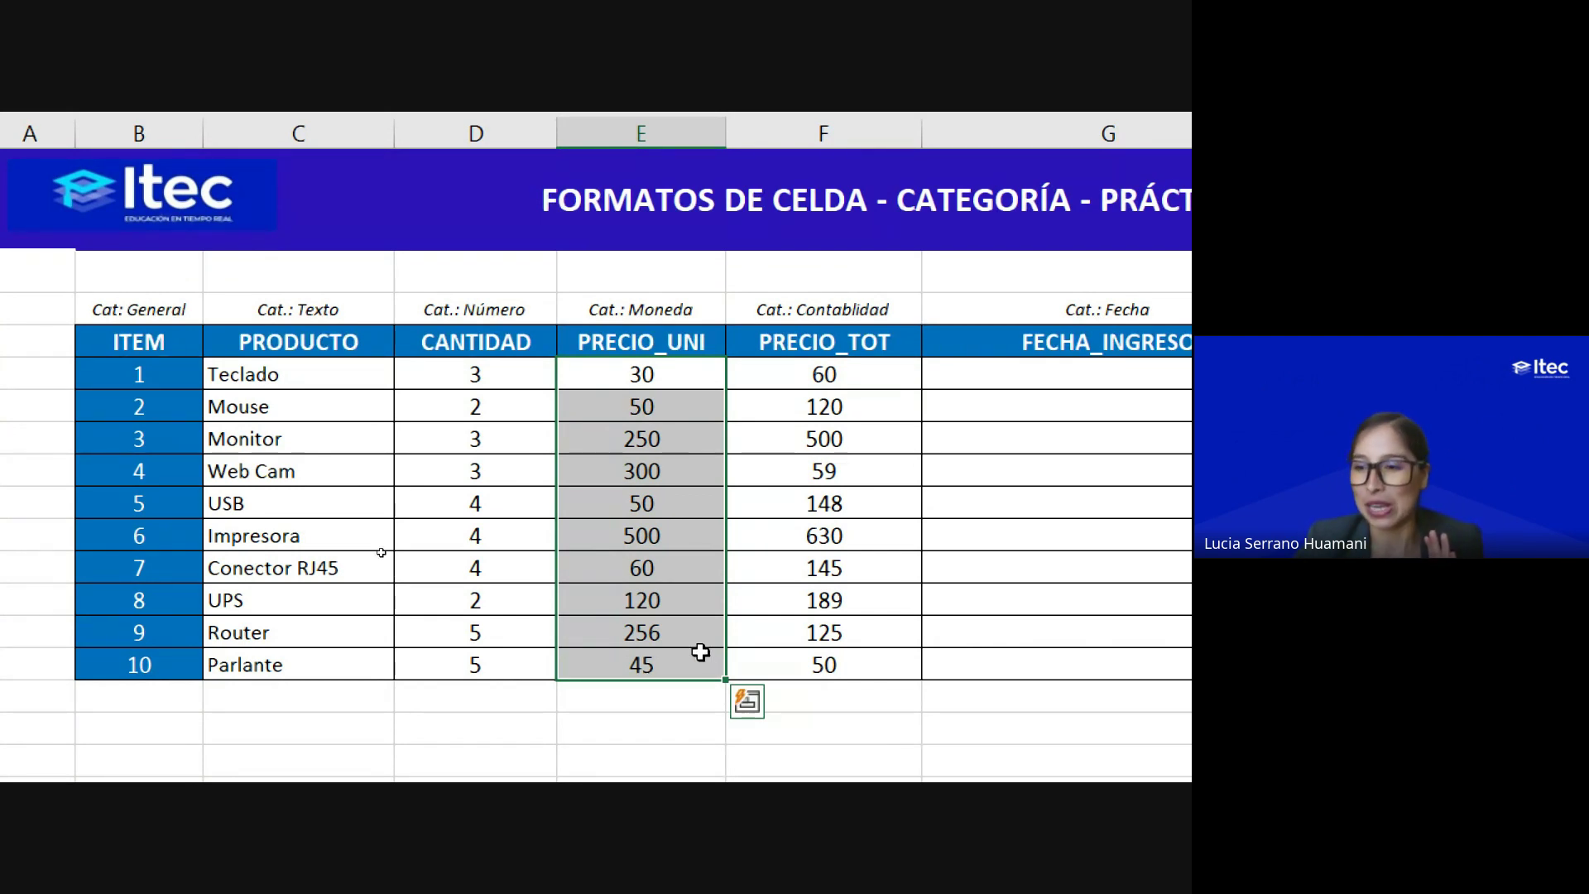
click(671, 640)
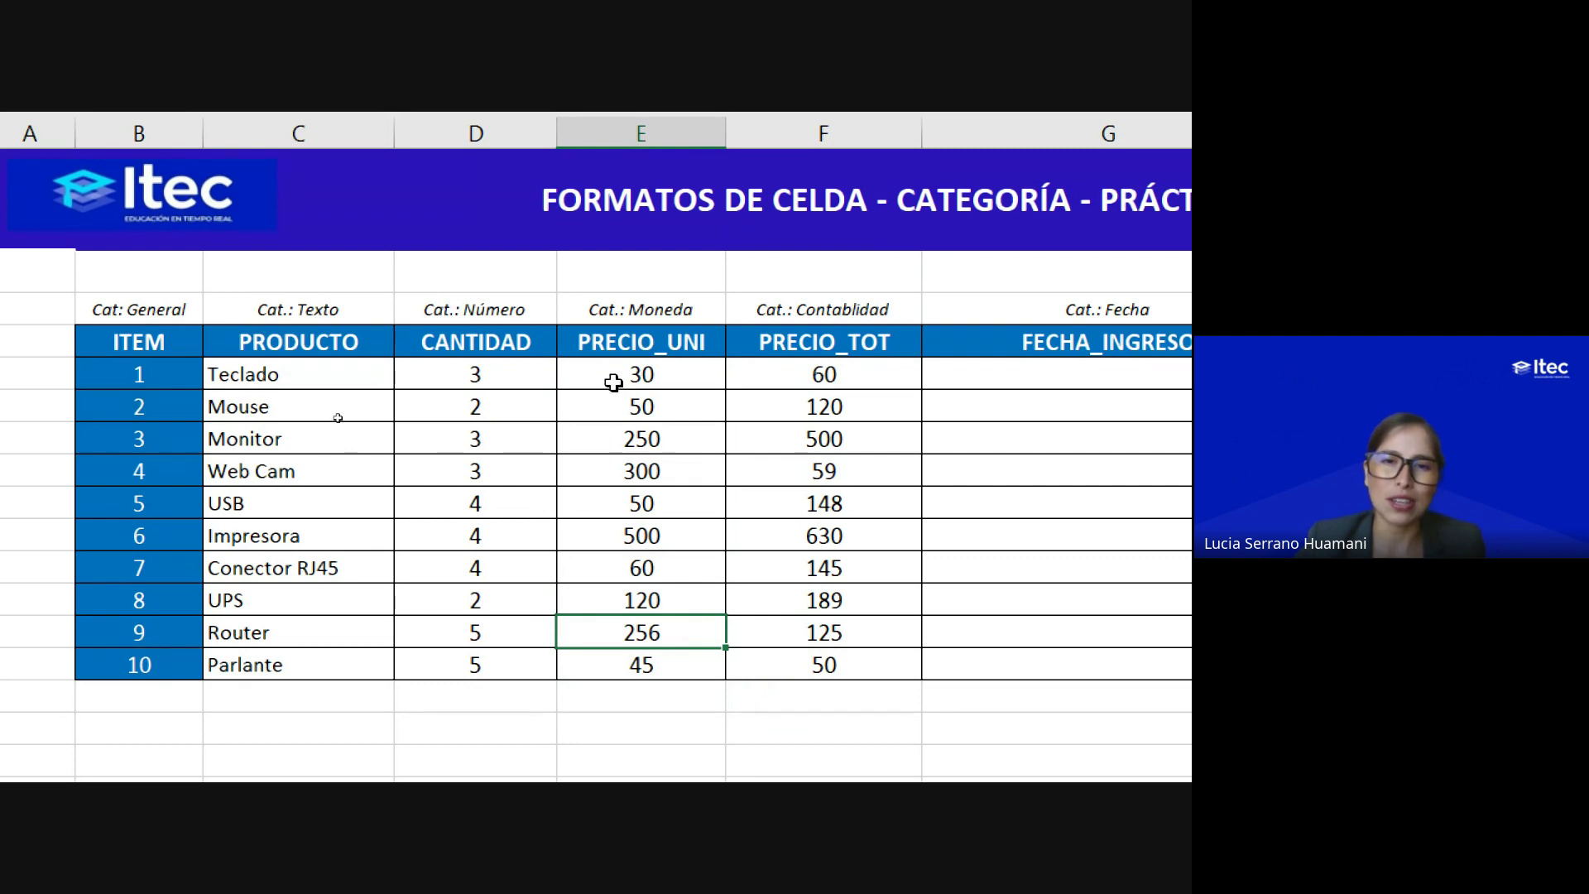
drag(614, 380, 634, 656)
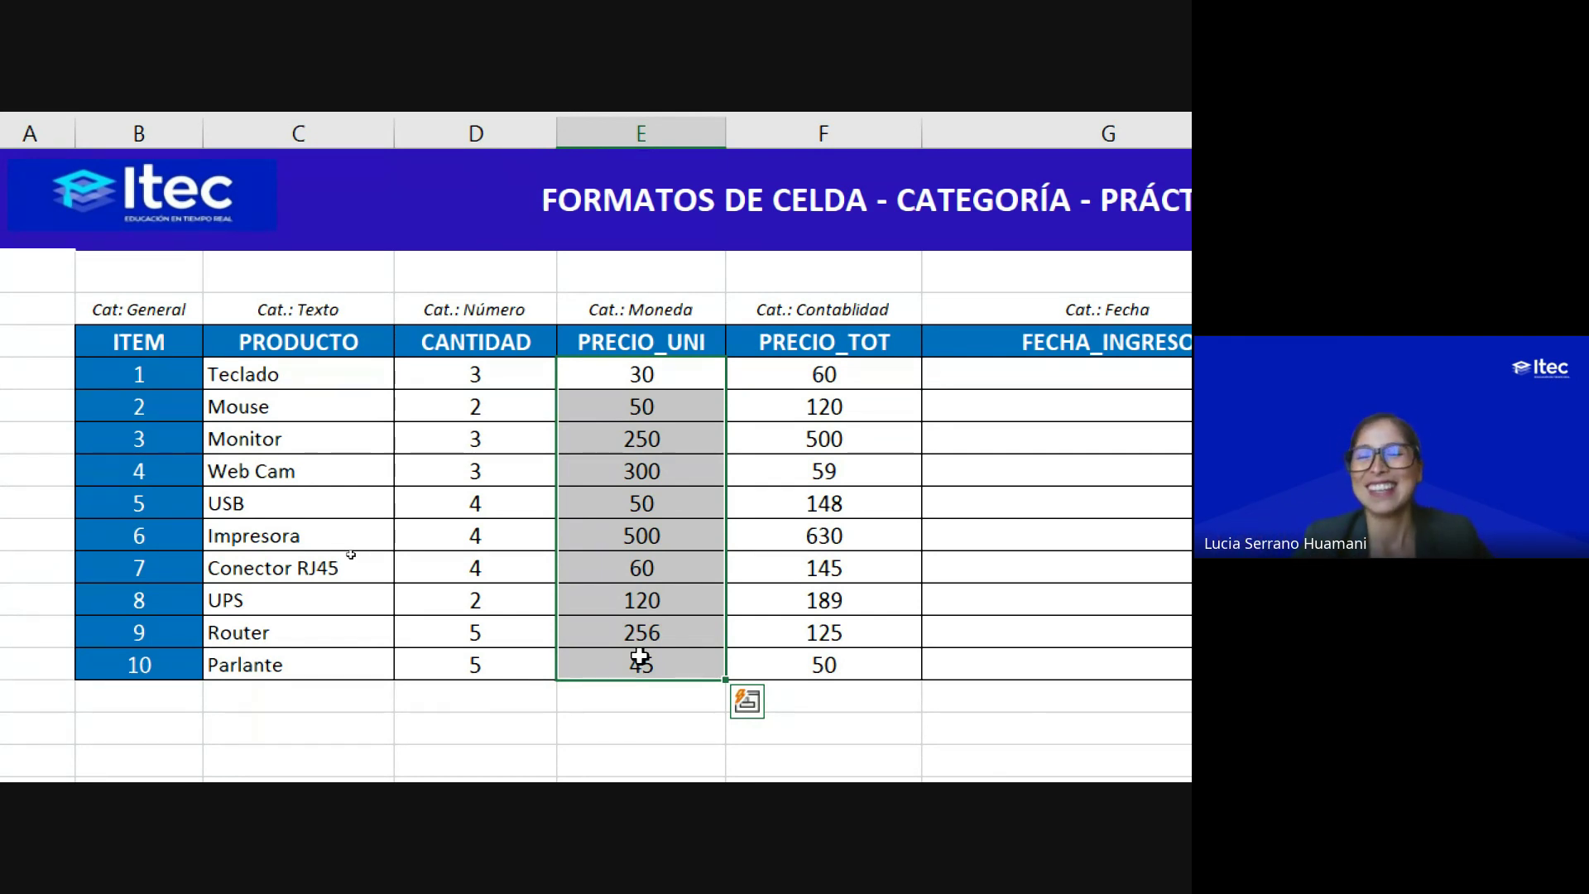
click(623, 374)
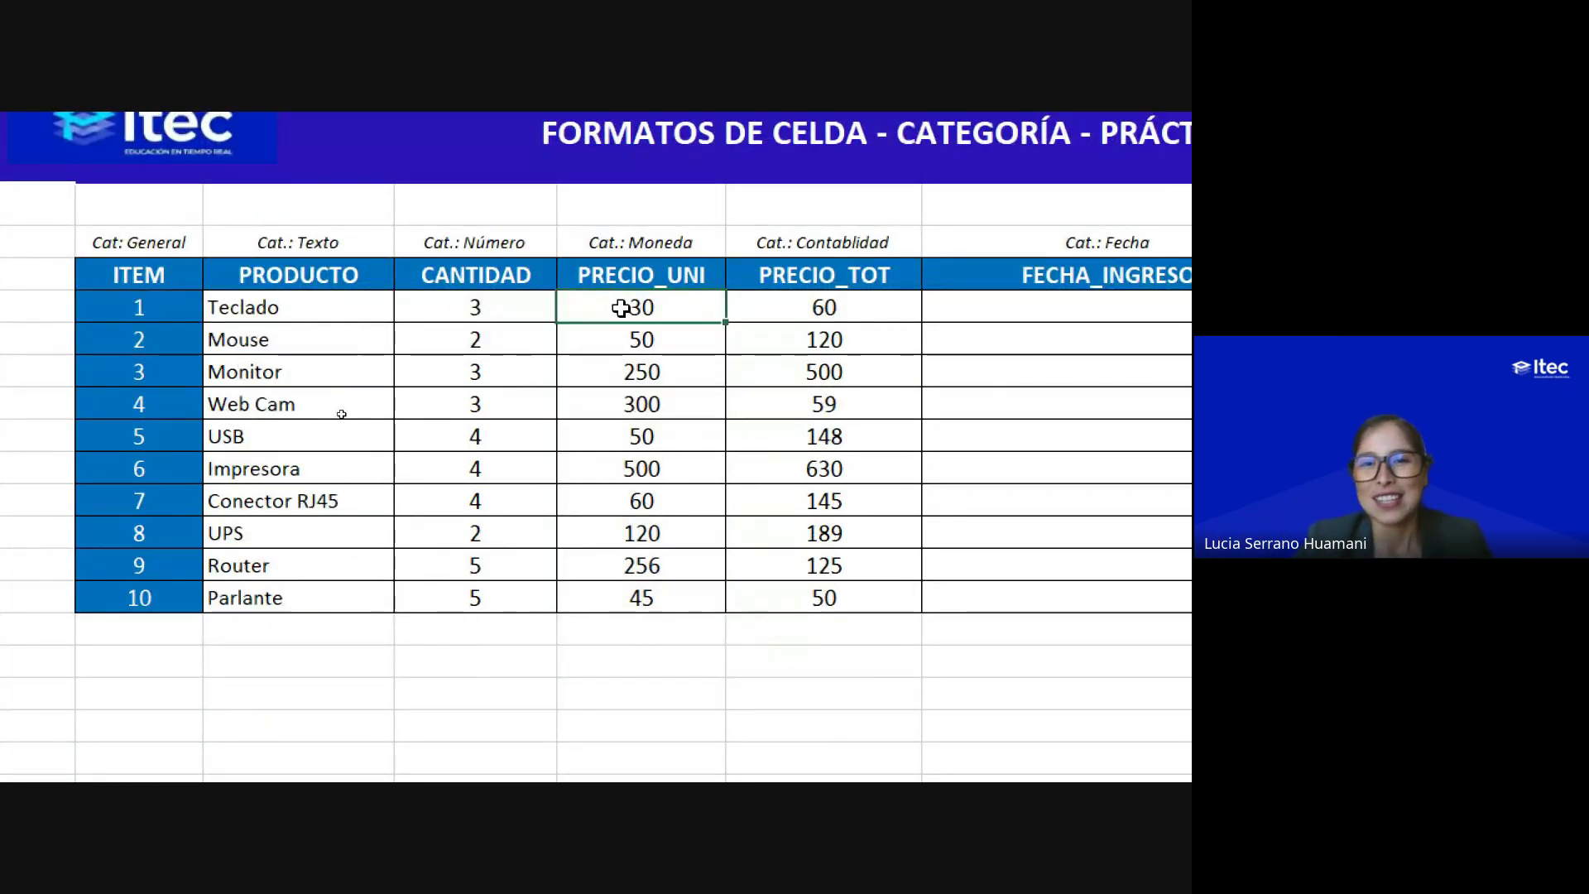
Step: Apply the Moneda number format to the ten PRECIO_UNI values in E6:E15
drag(608, 306, 640, 603)
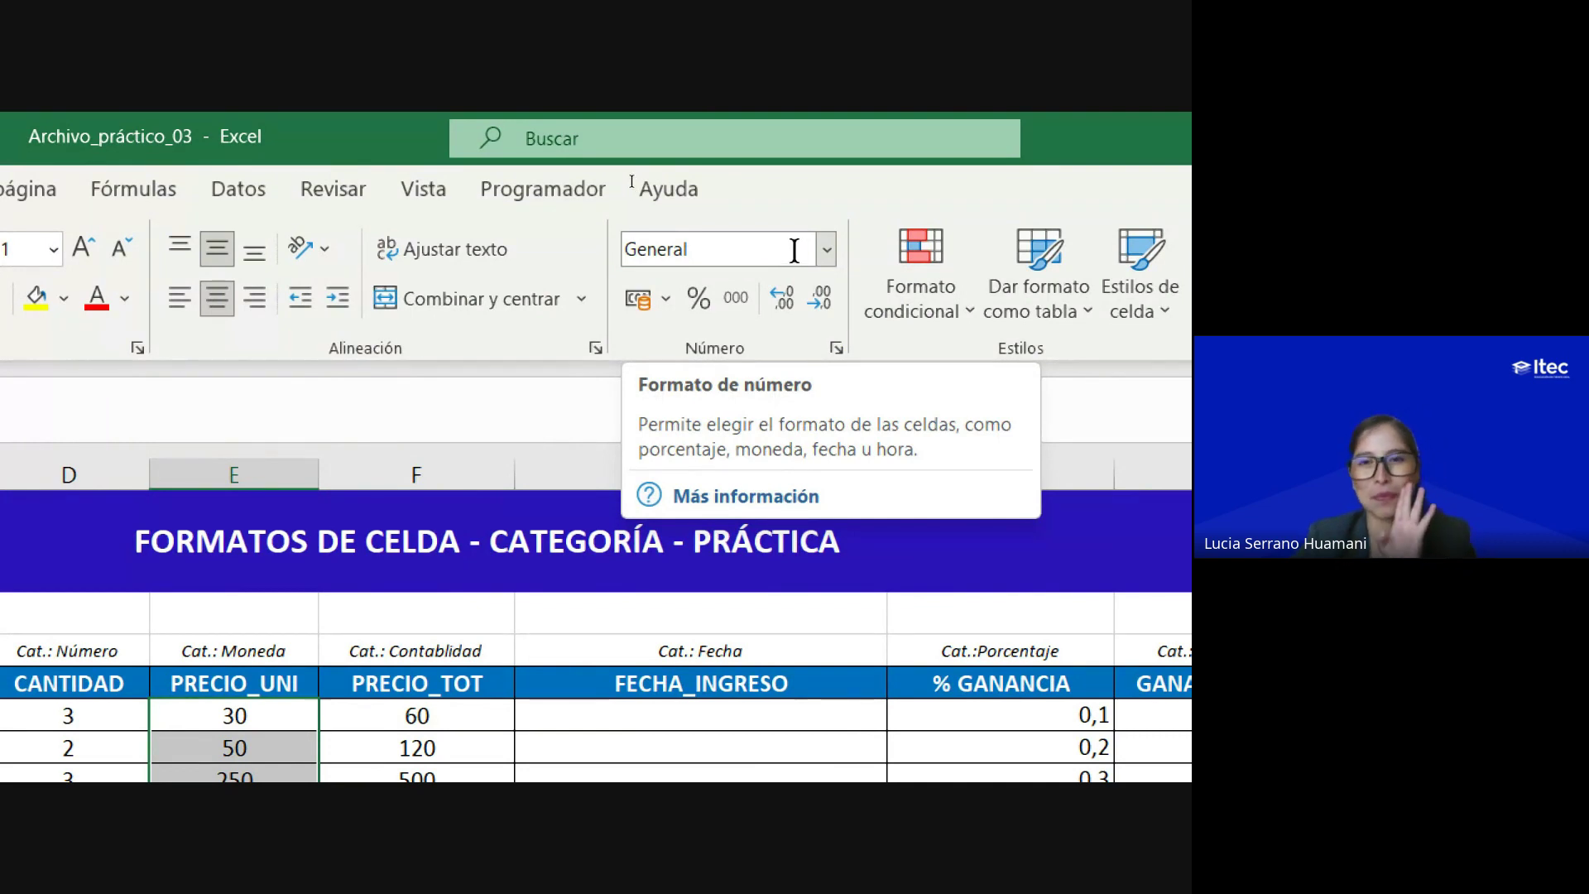
click(825, 249)
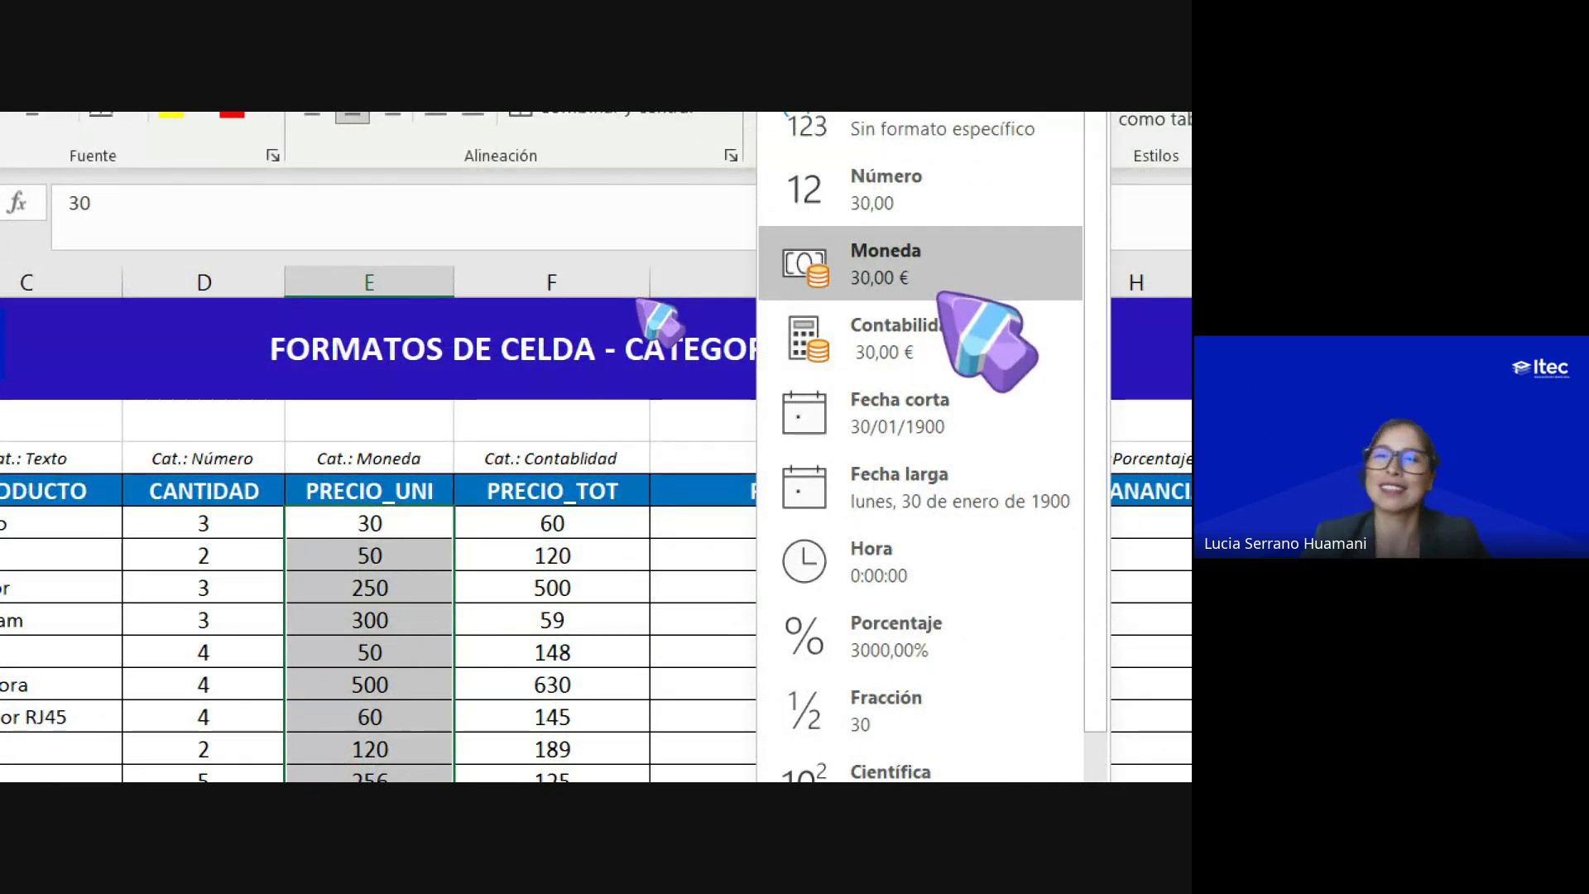
click(941, 285)
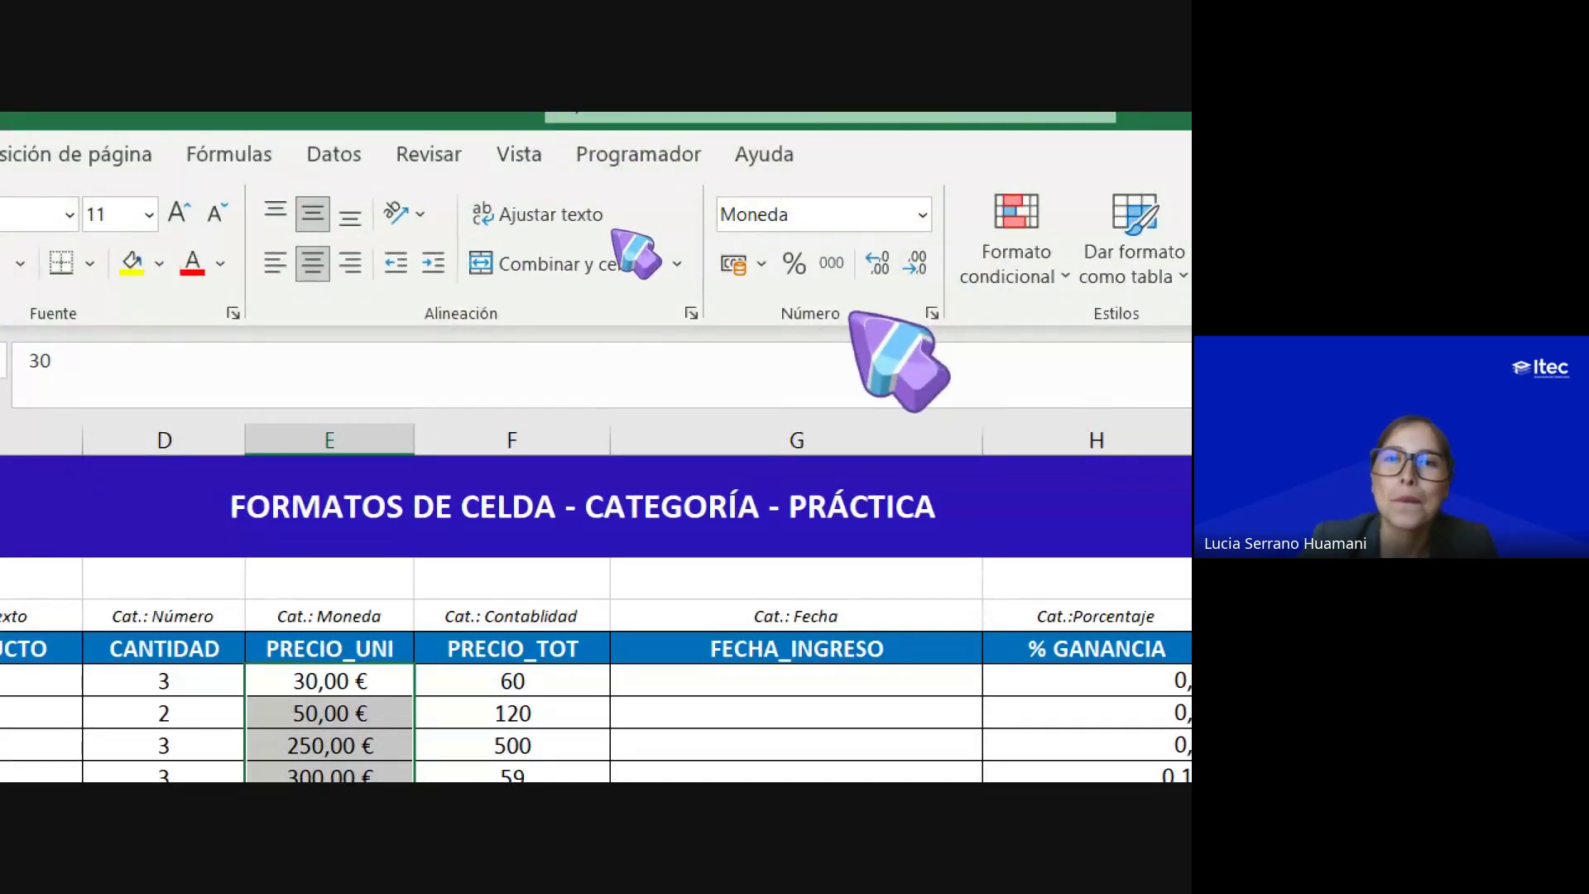
Step: Set the currency symbol of the PRECIO_UNI values to S/ Español (Perú), using the Moneda category
click(762, 265)
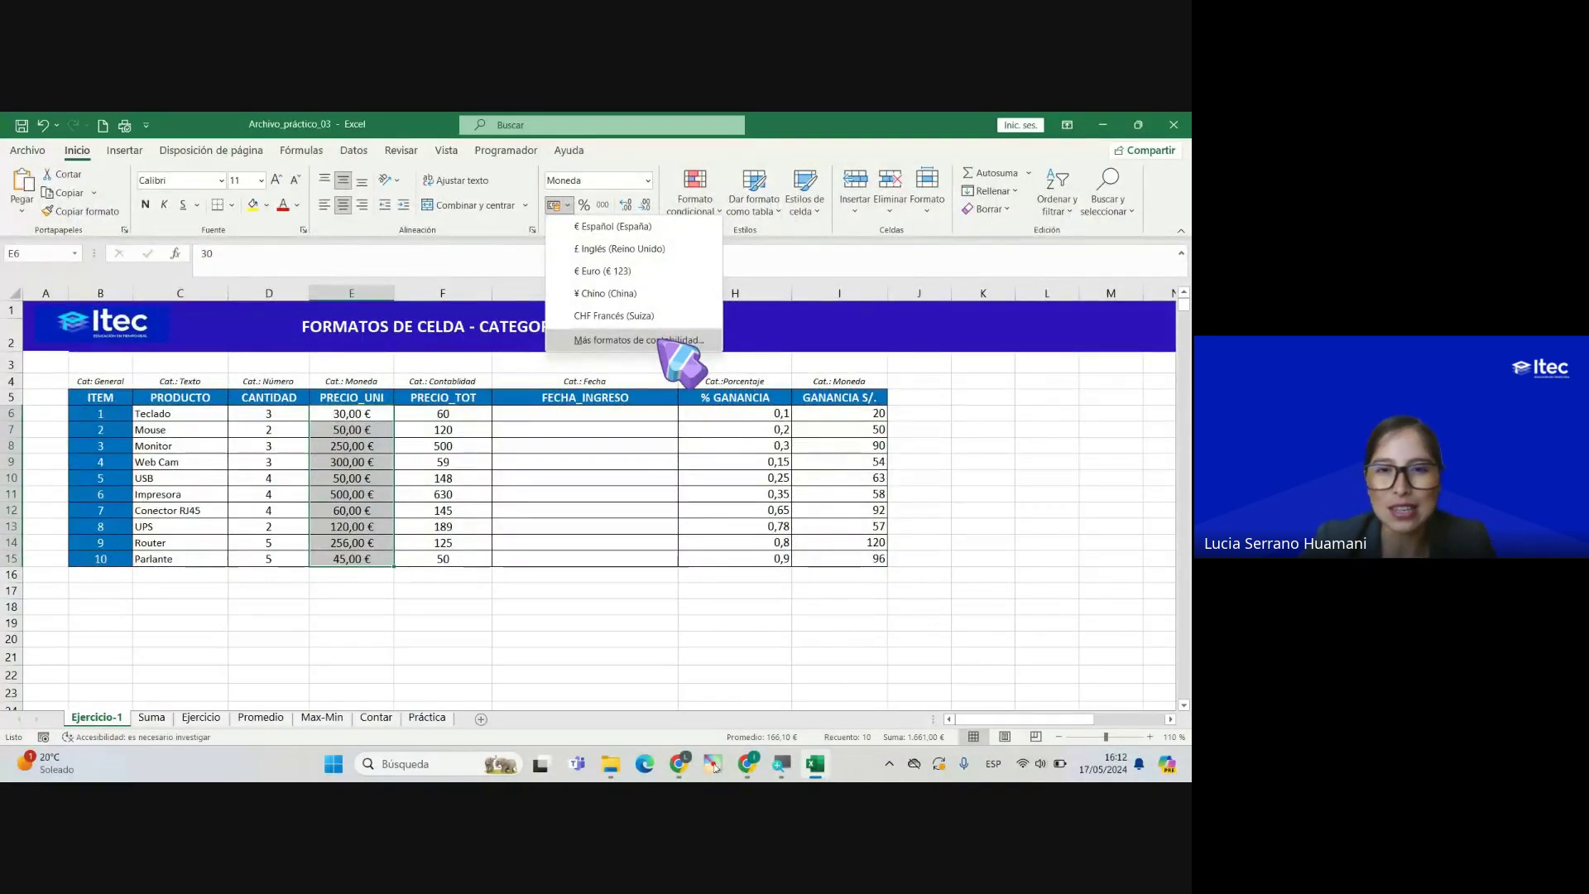
click(661, 341)
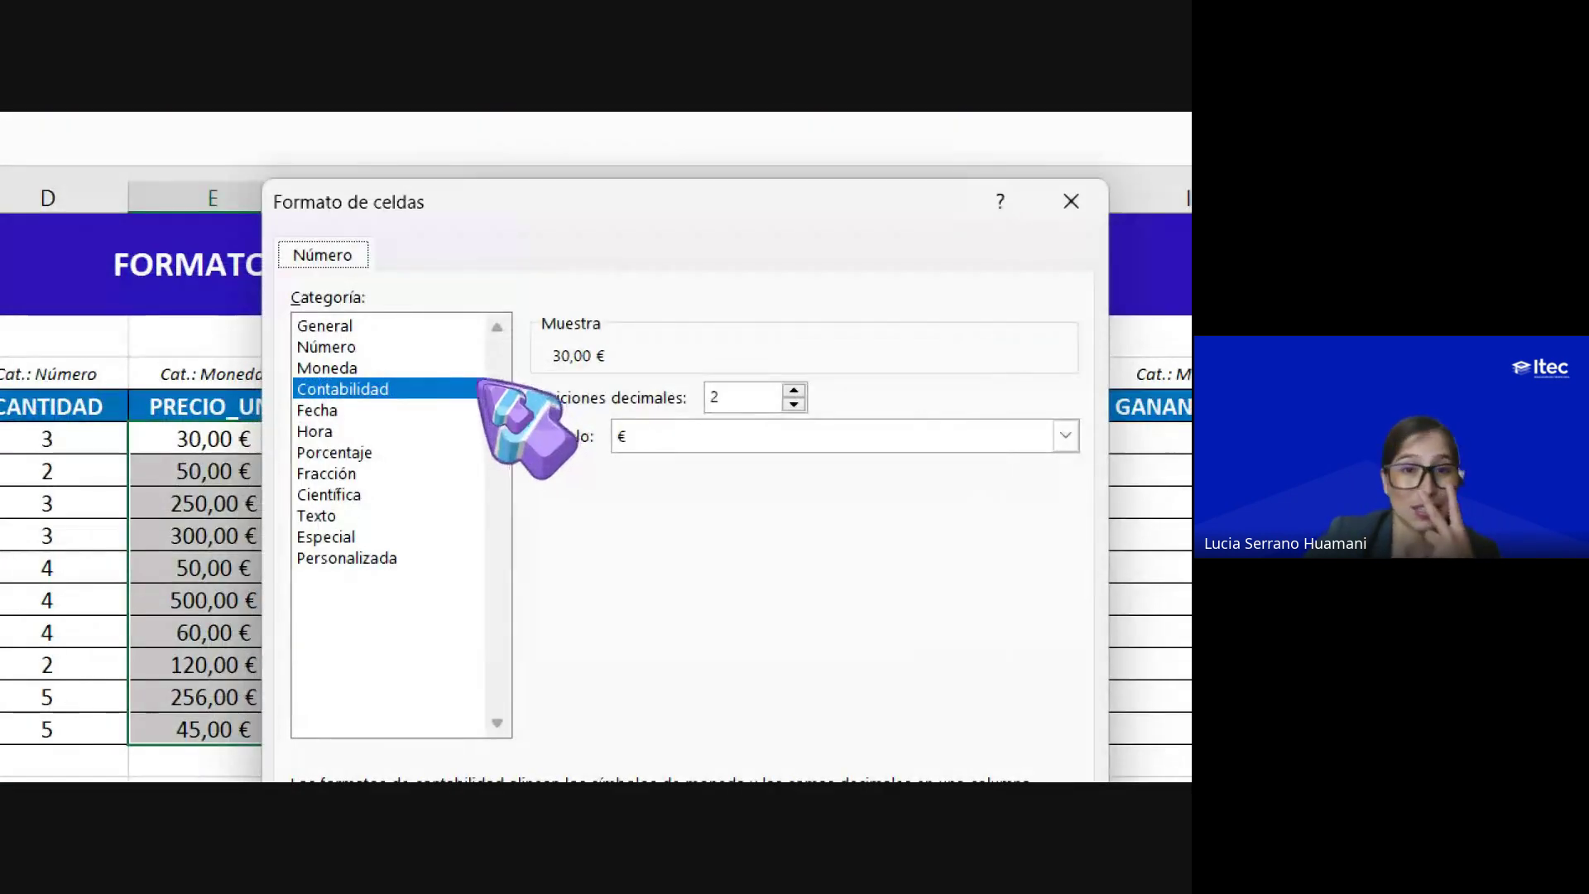
click(381, 367)
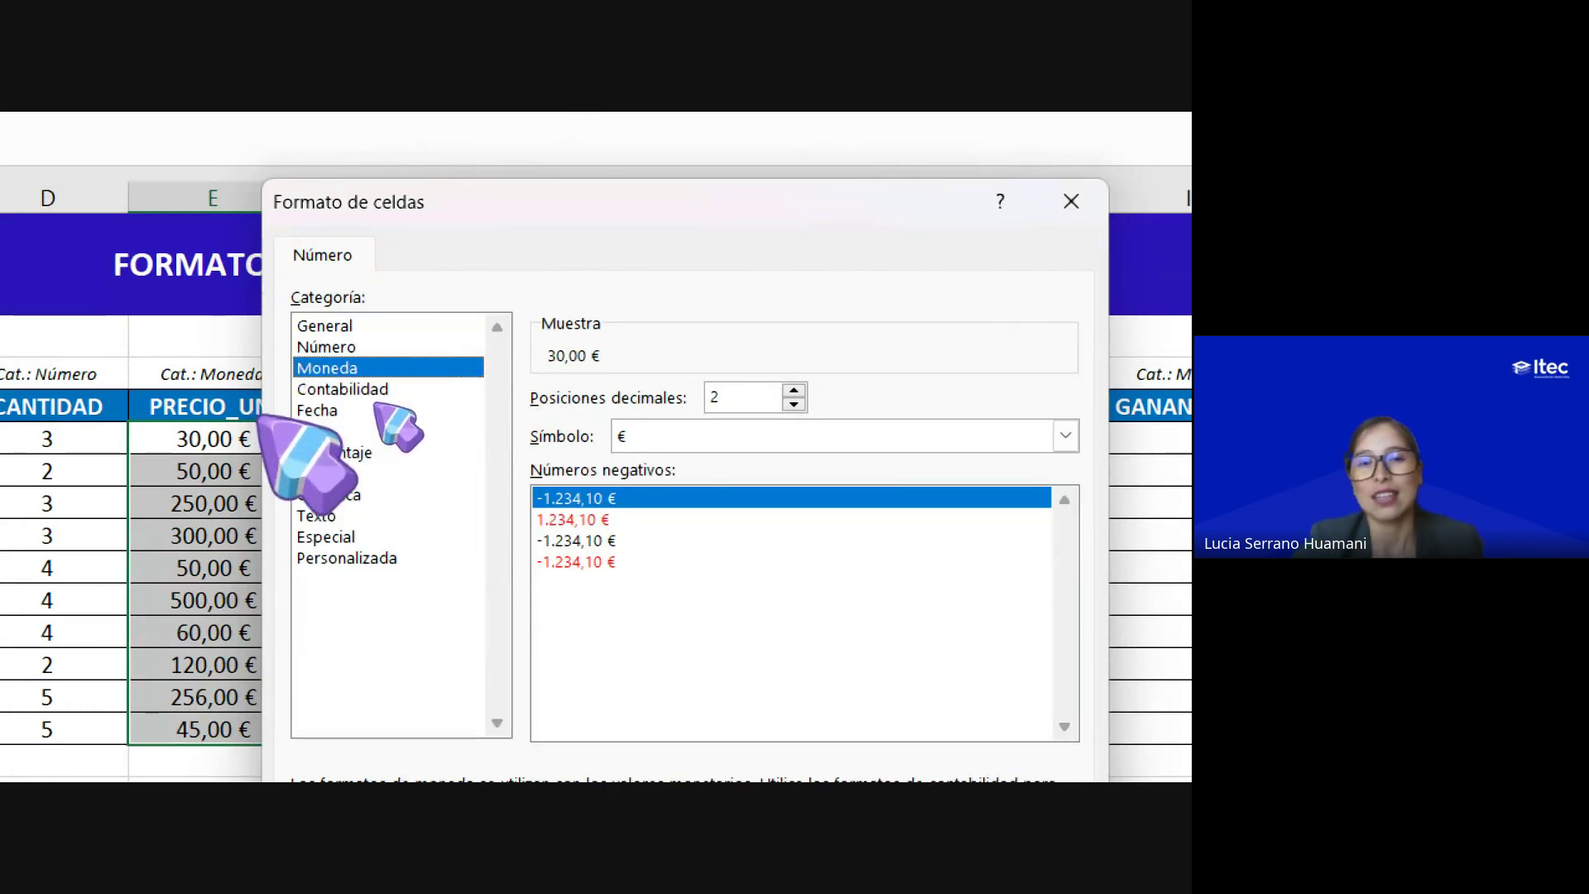
click(1065, 435)
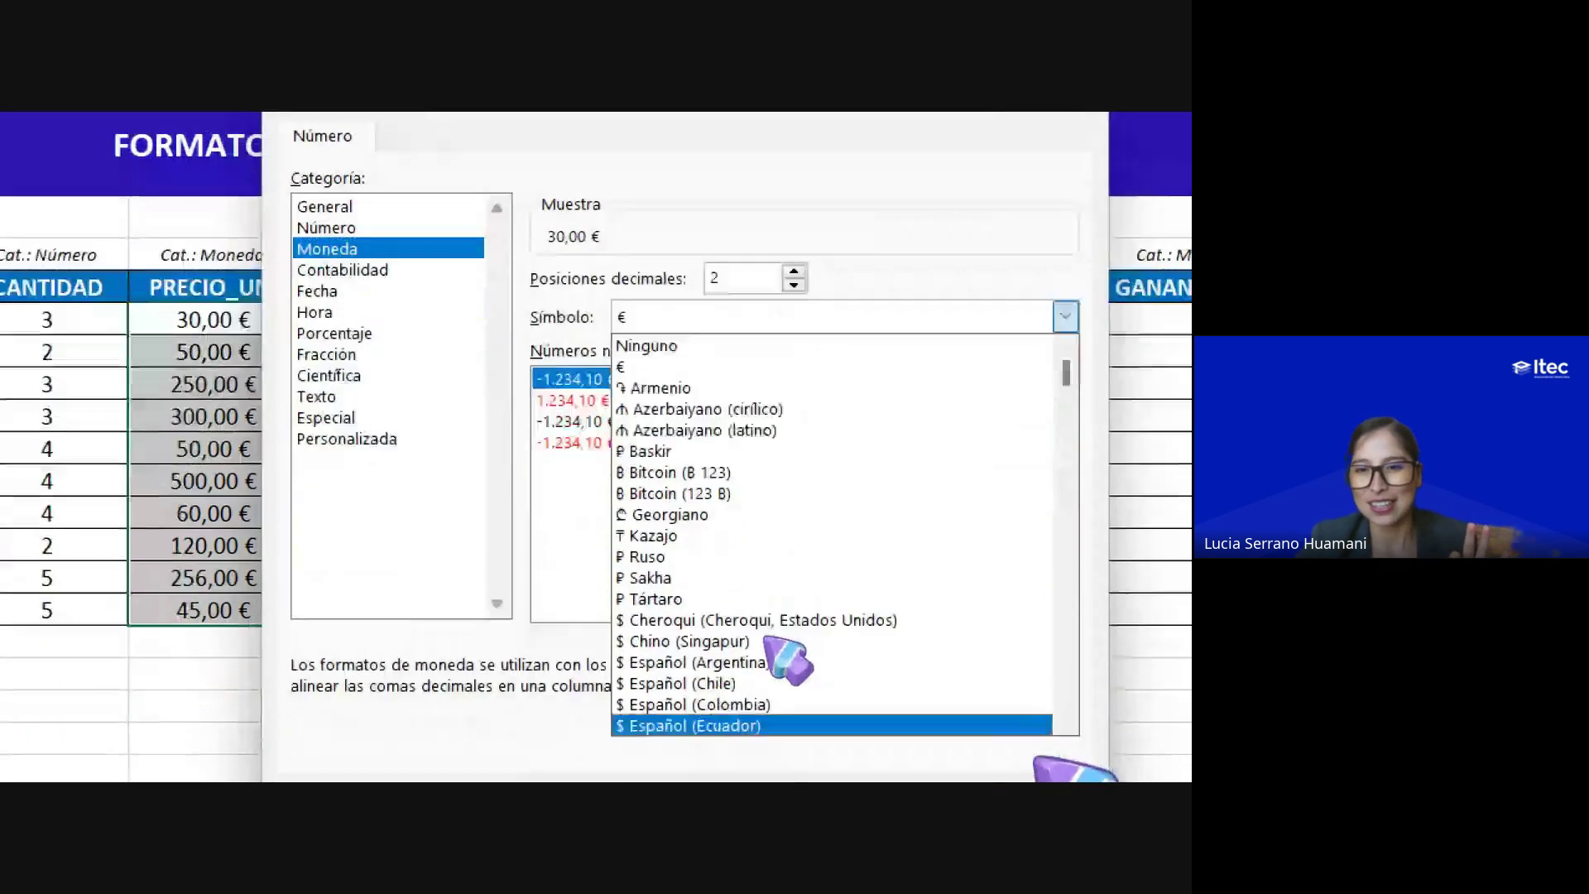
scroll(1064, 381, down, 10)
drag(1062, 379, 1079, 491)
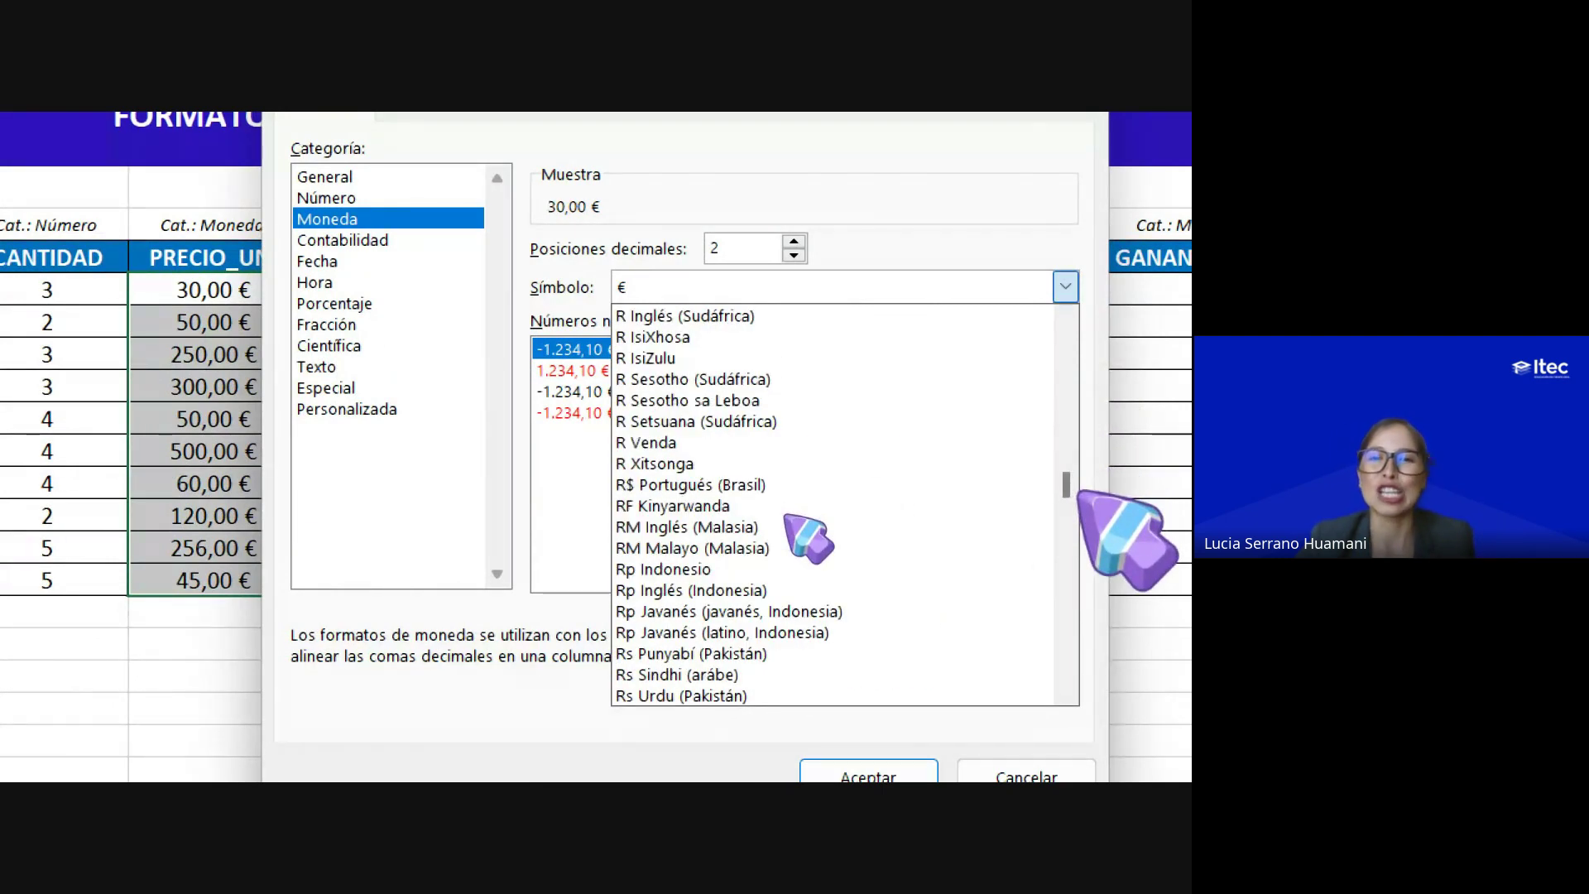
scroll(1067, 492, down, 4)
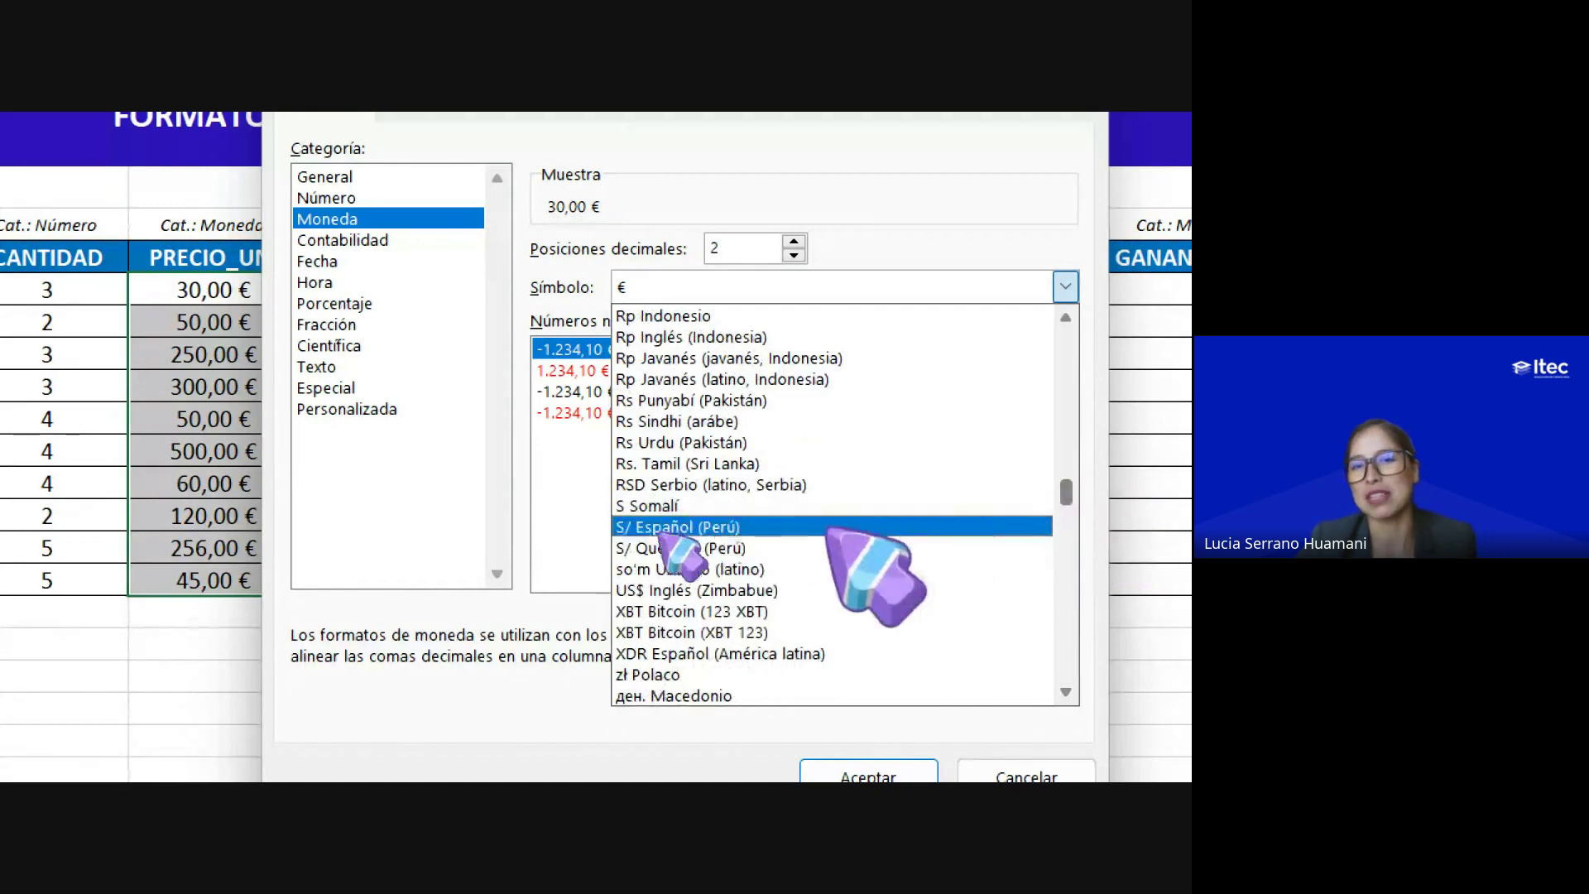
click(749, 527)
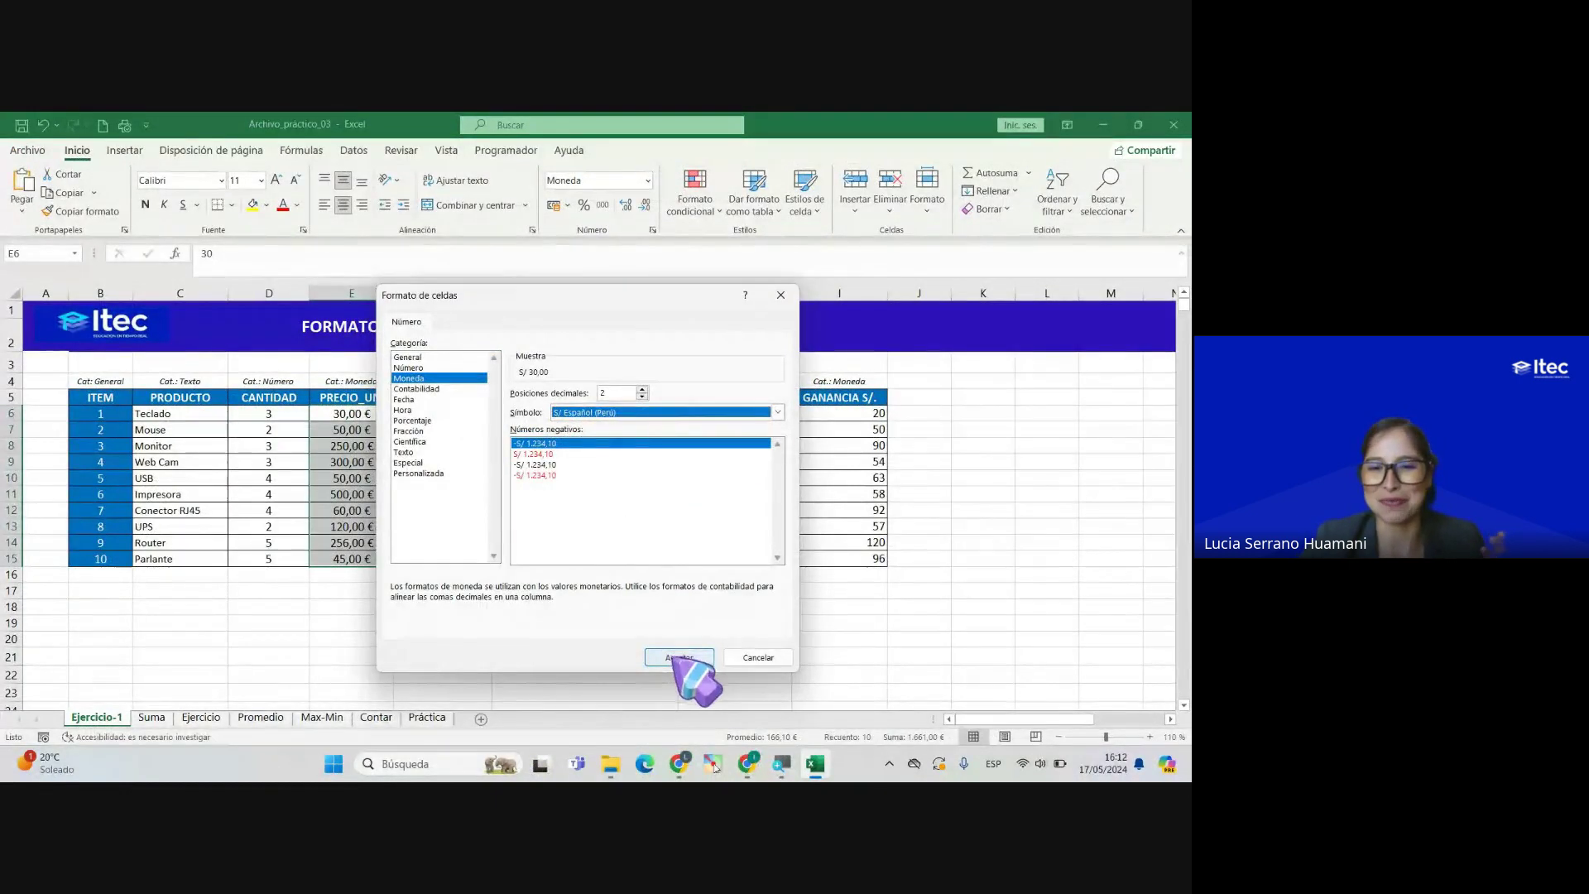
click(679, 658)
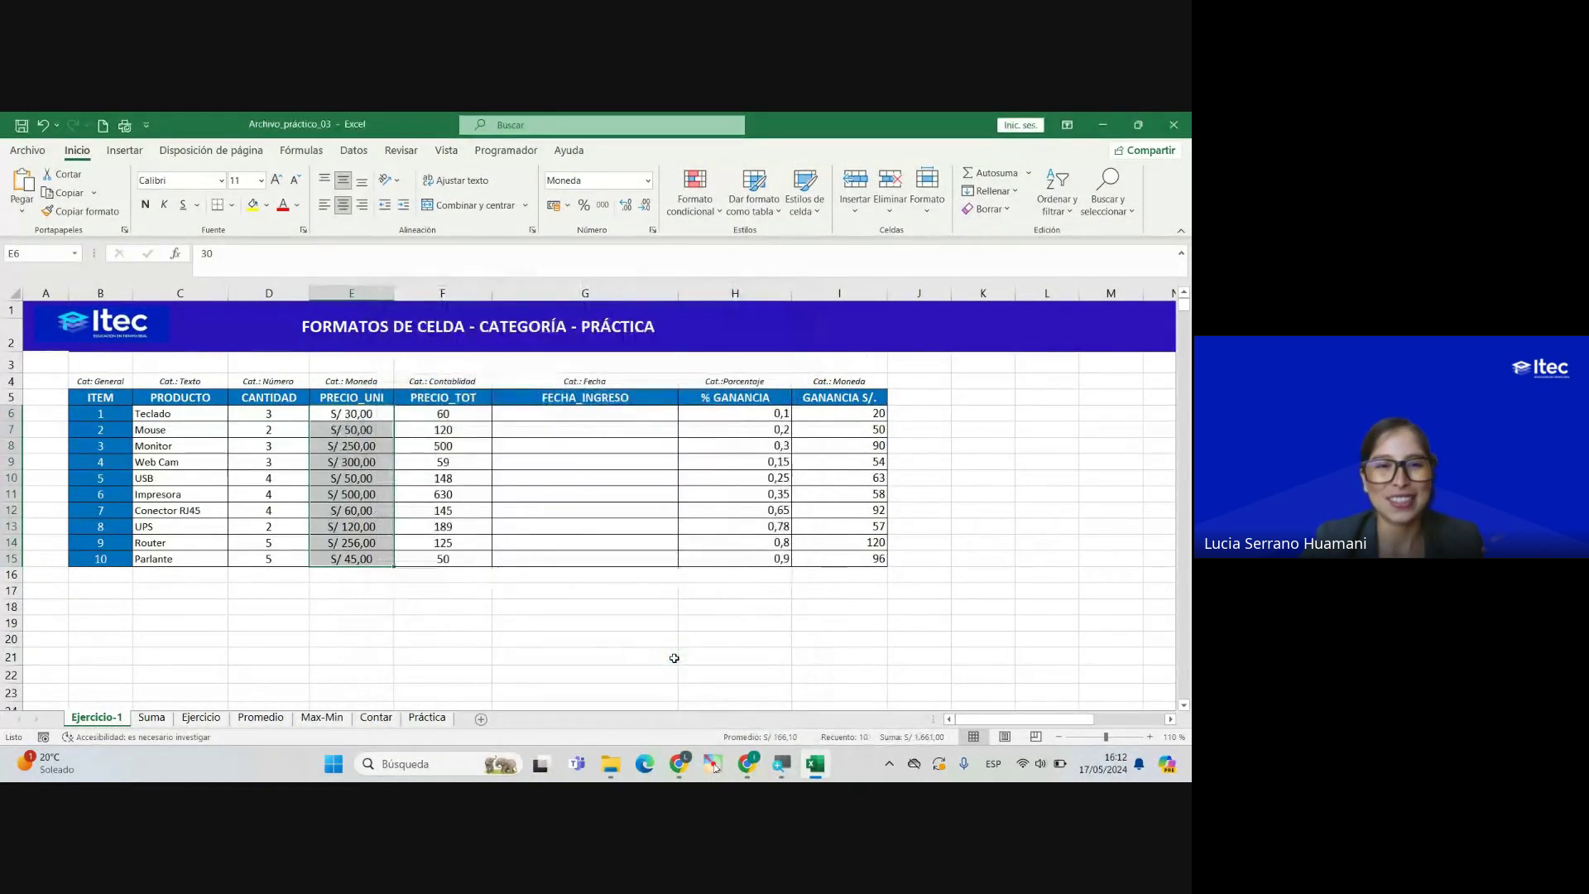
click(358, 560)
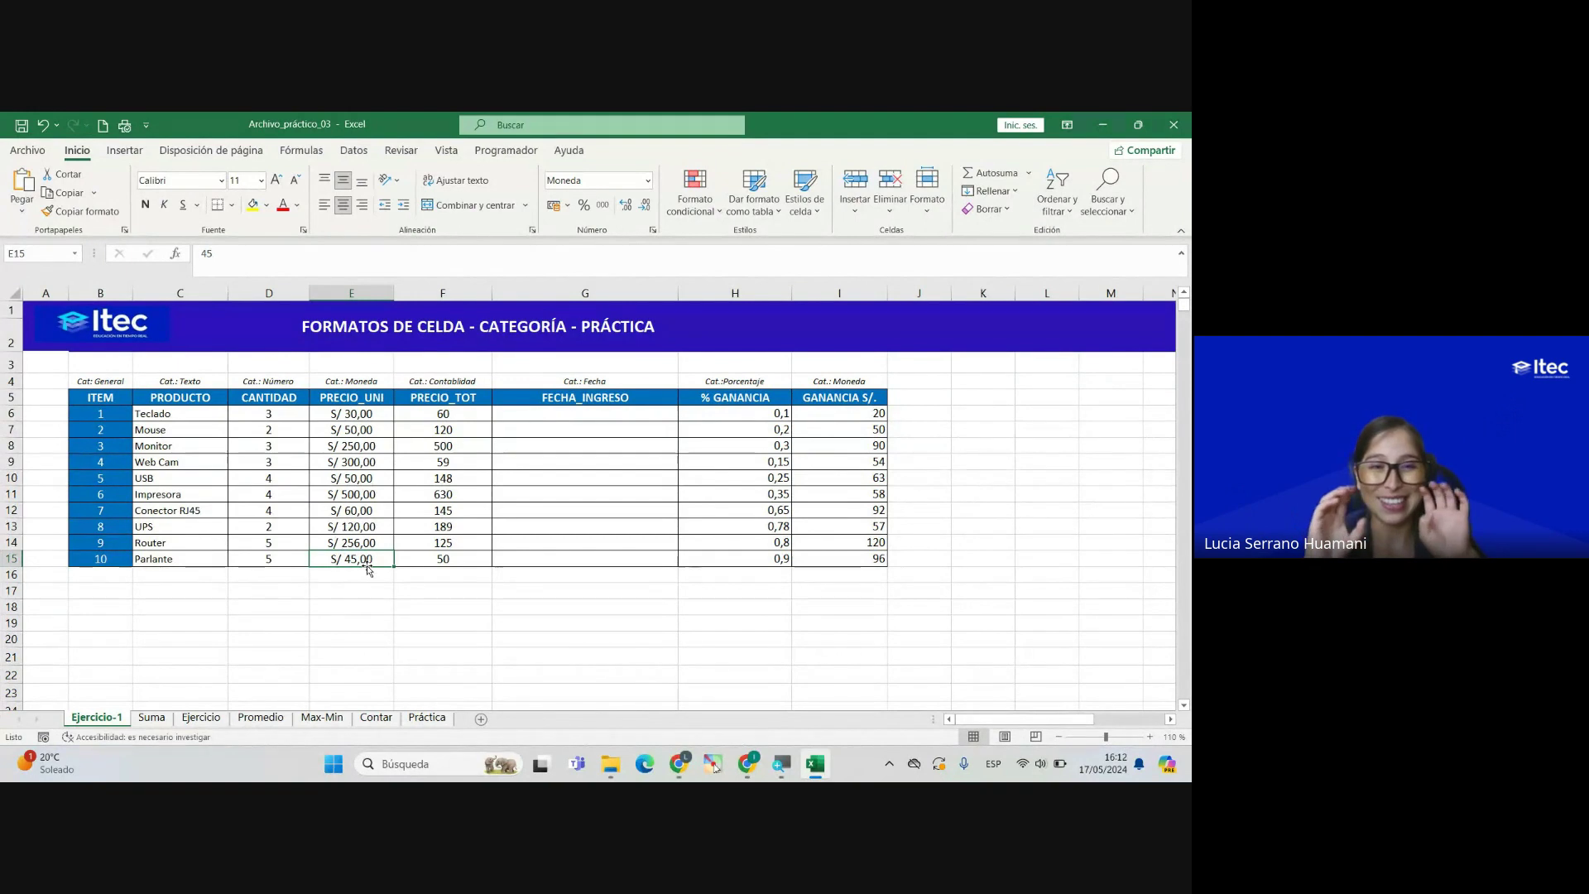
click(323, 469)
key(Up)
key(Up)
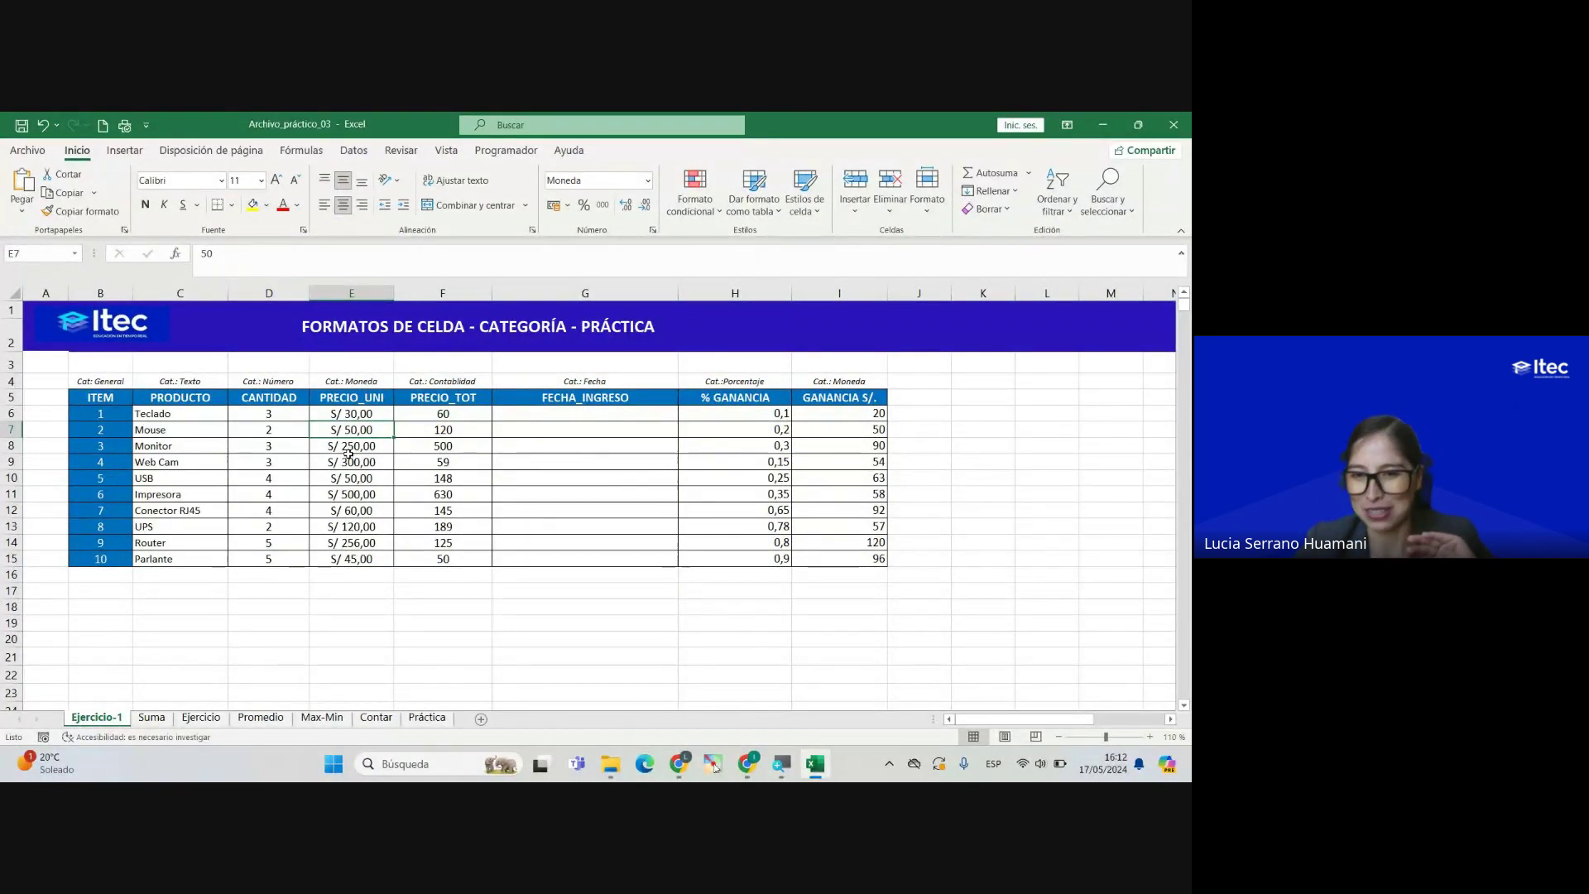
Step: Switch to the Google Meet call to read the latest chat messages, and return to the Excel workbook
mouse_move(678, 763)
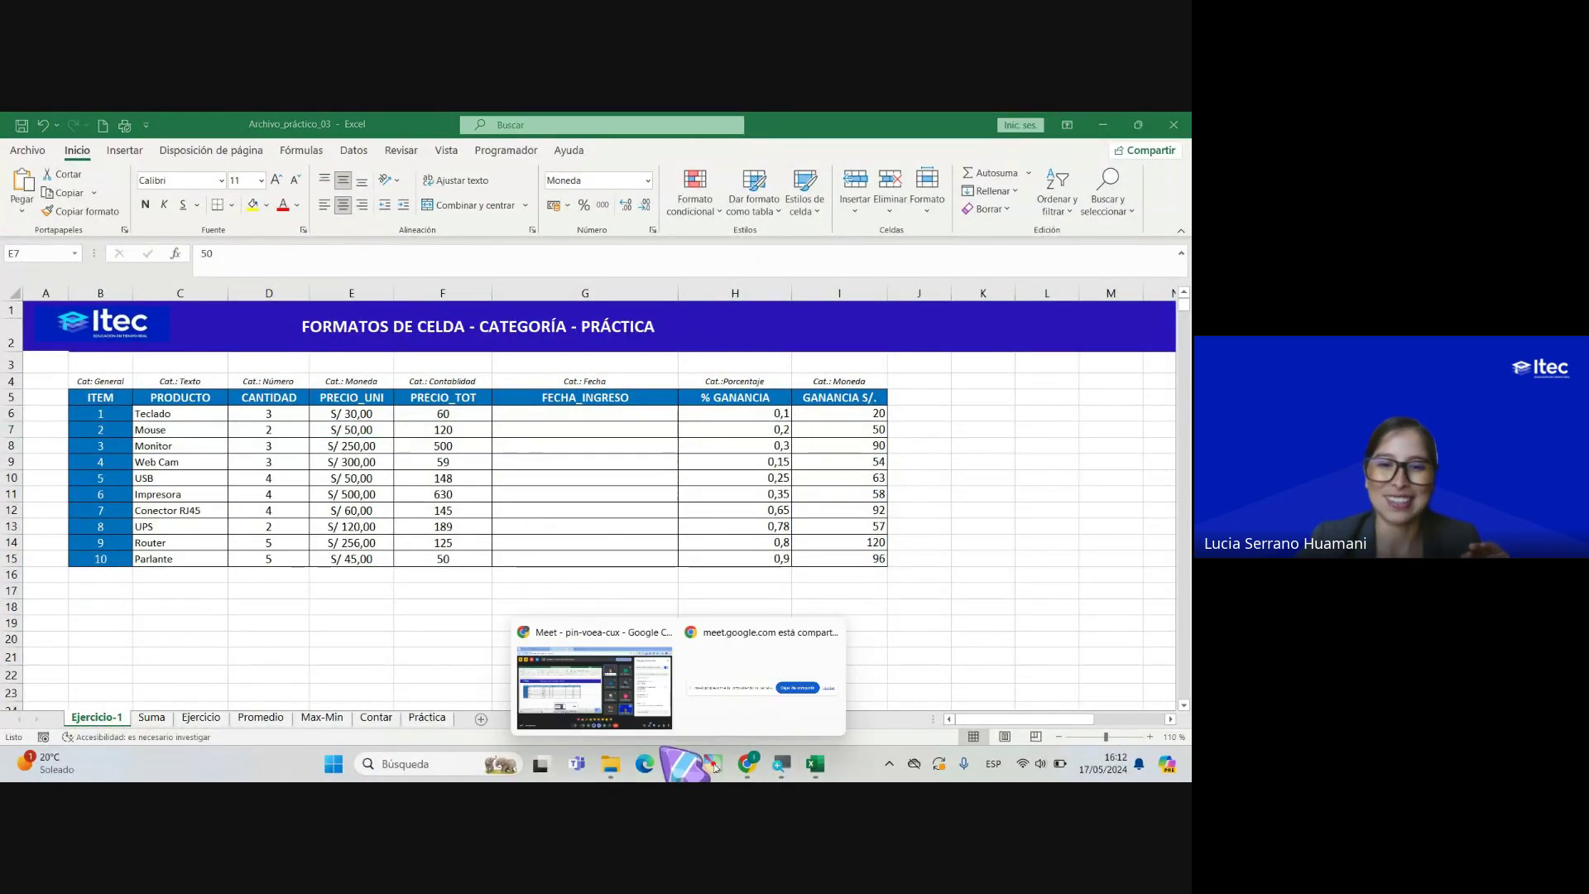
click(638, 709)
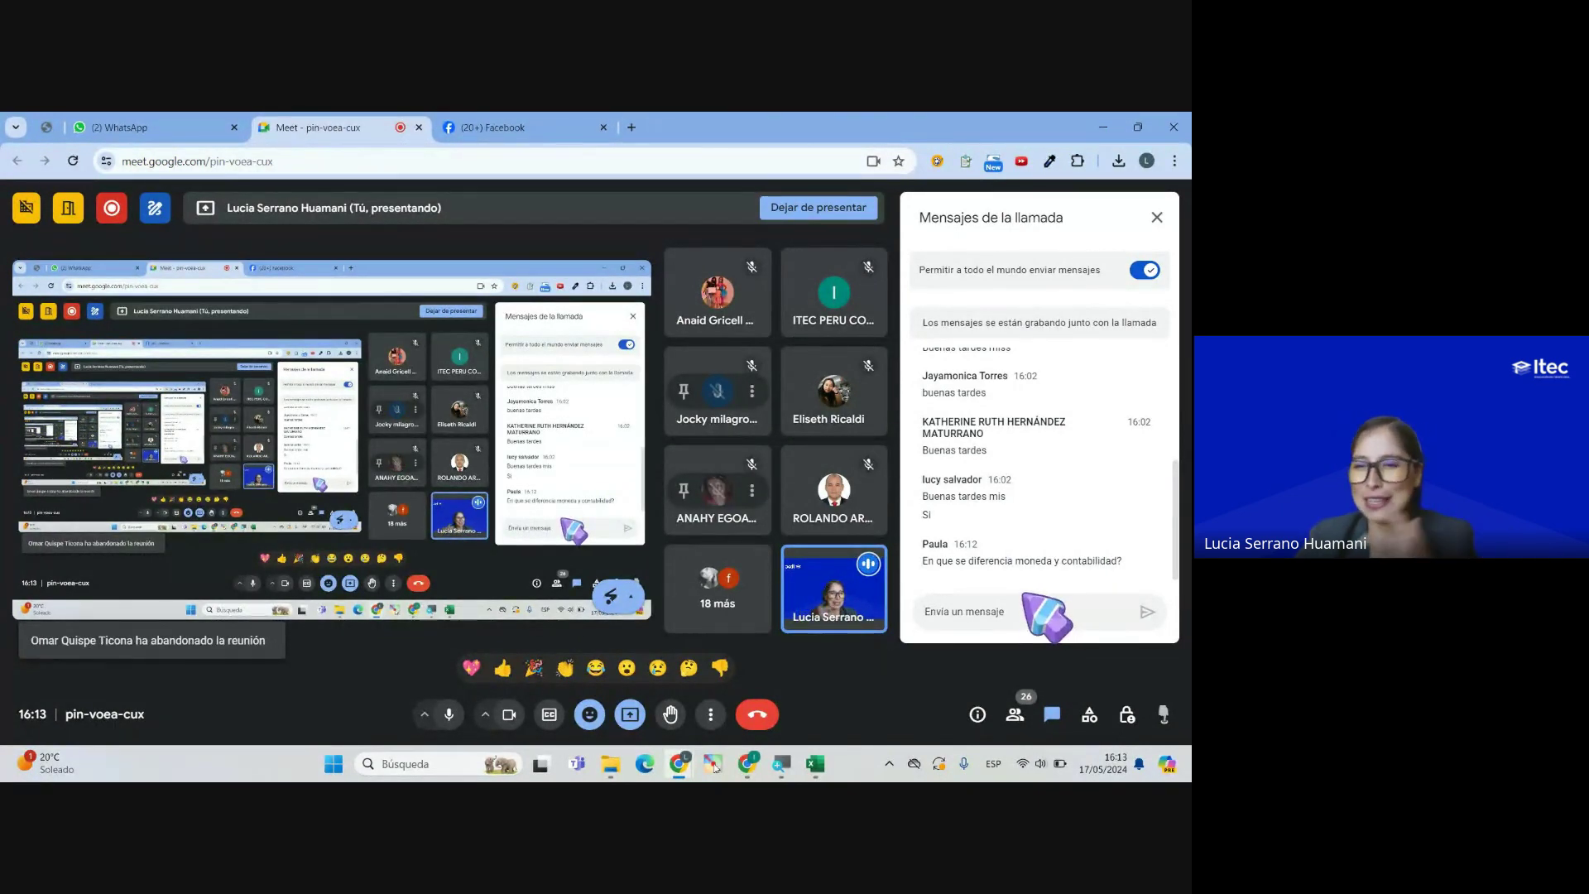
key(alt+Tab)
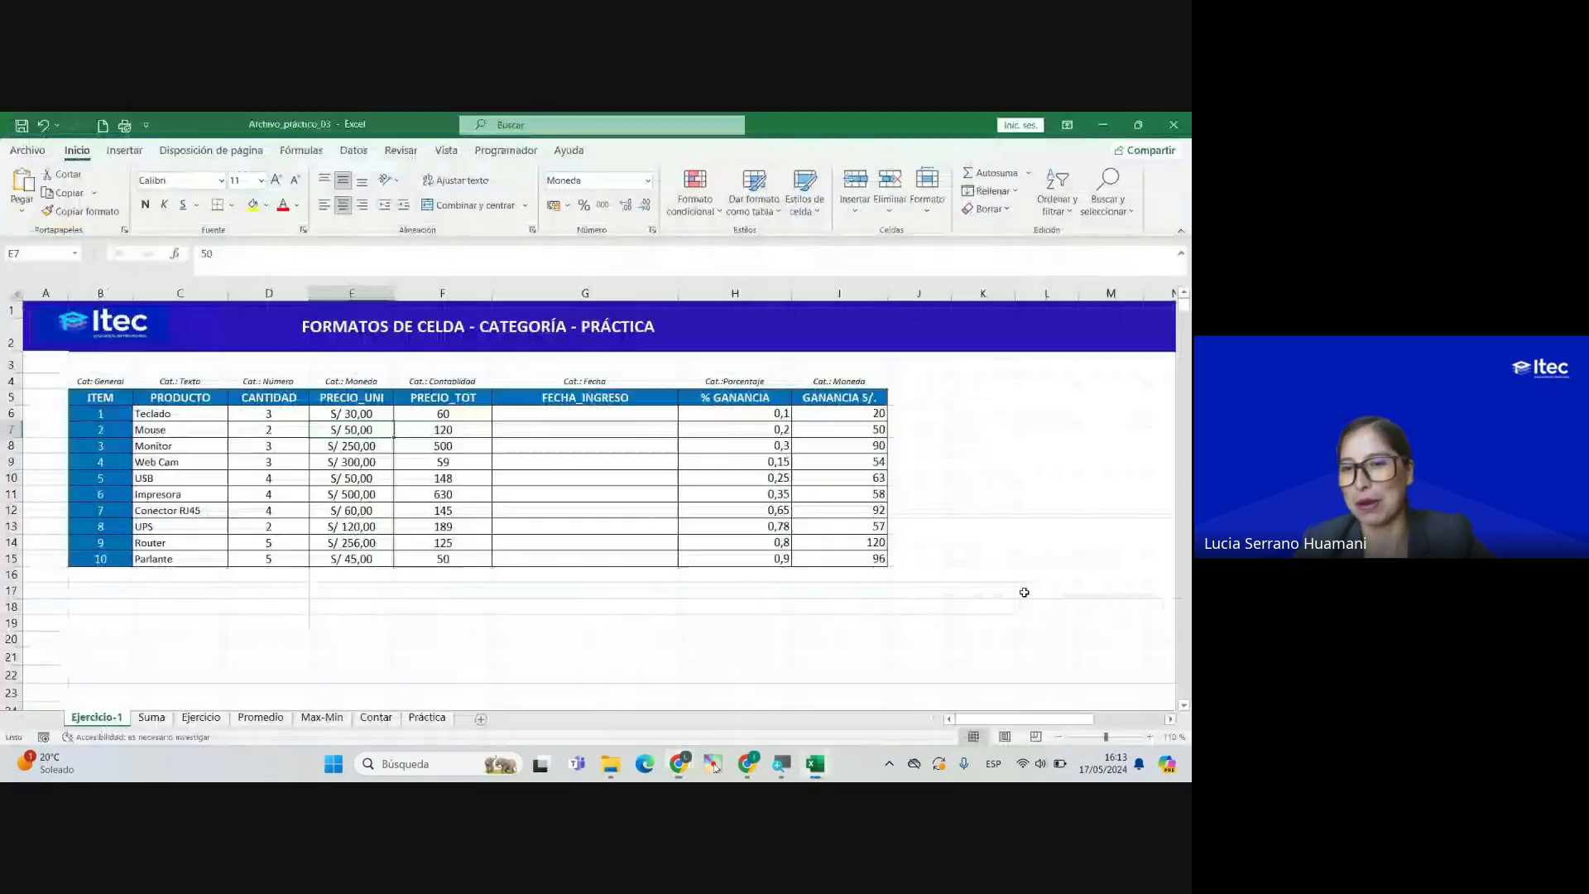
click(320, 442)
click(348, 429)
click(351, 413)
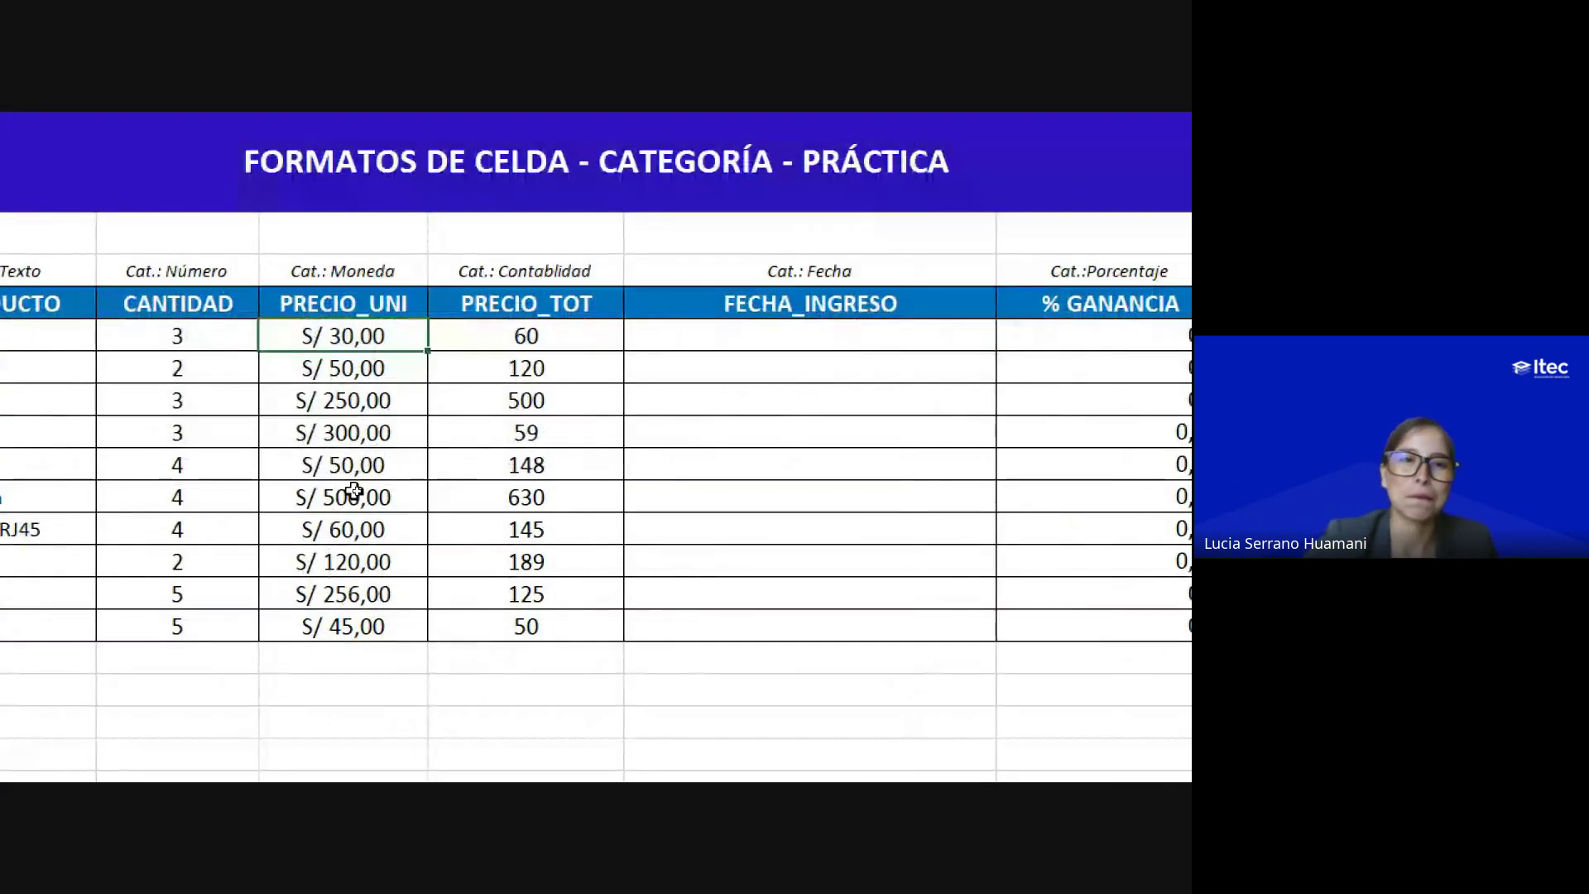
click(368, 464)
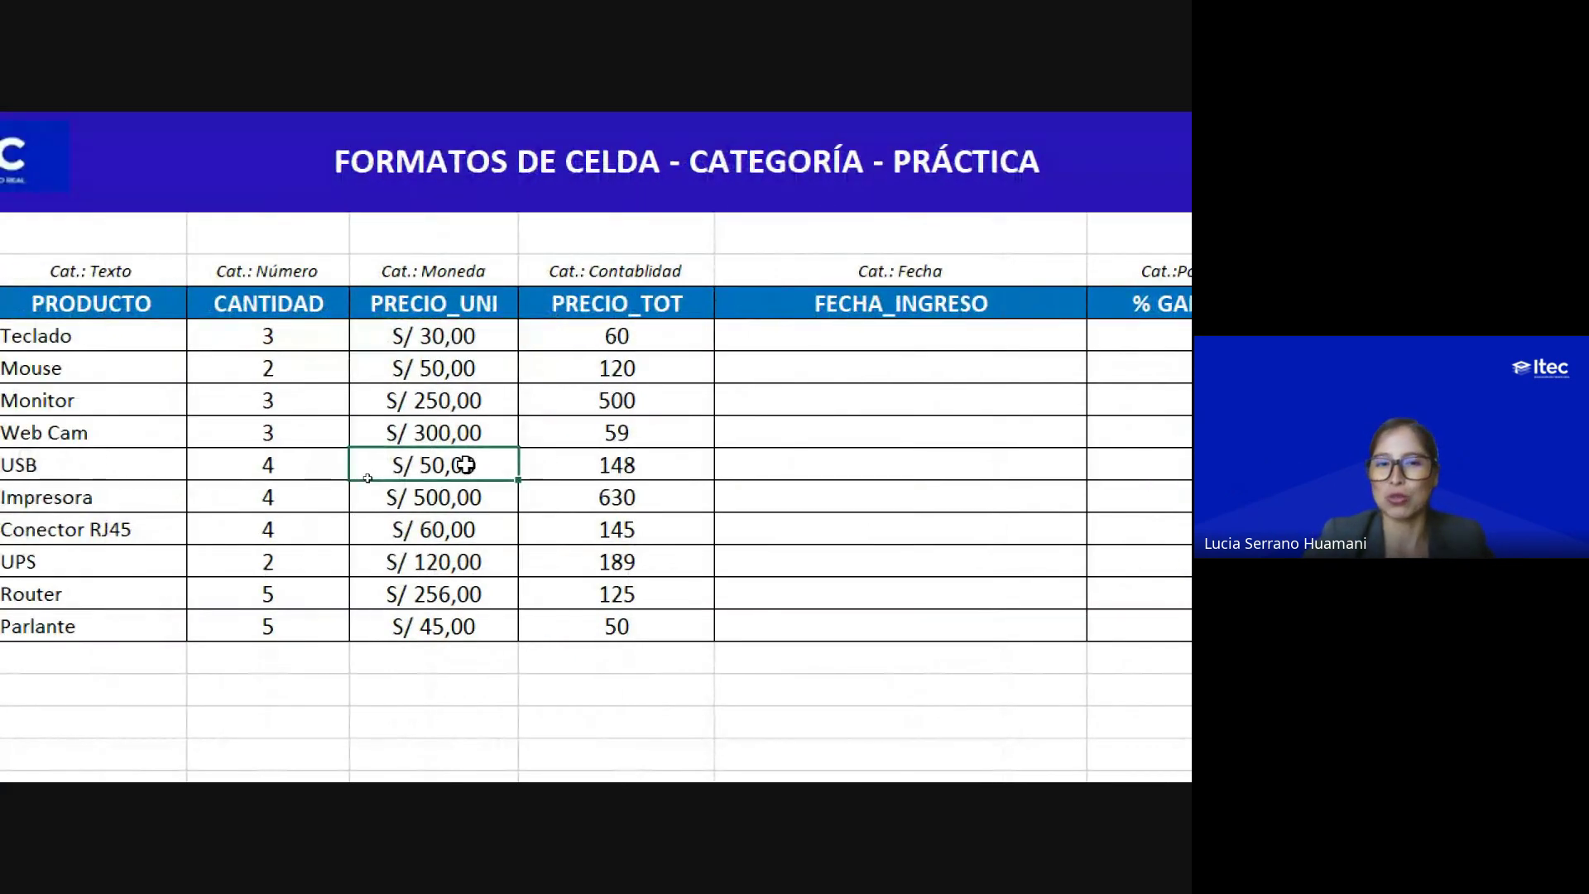
click(461, 344)
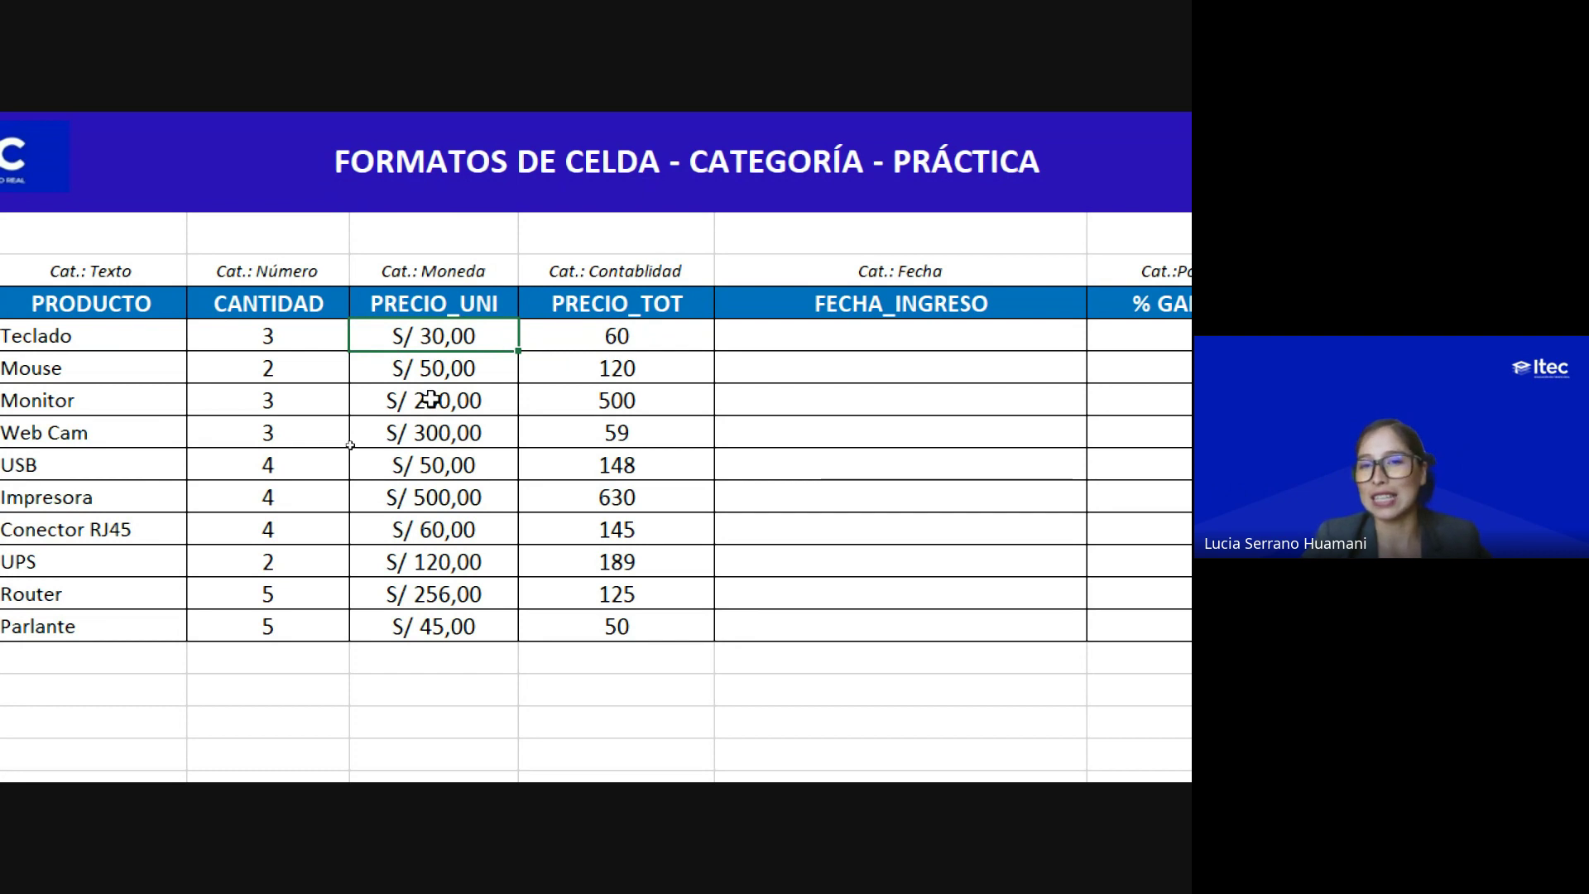
Step: Apply the Contabilidad number format to the ten PRECIO_TOT values in F6:F15
click(593, 344)
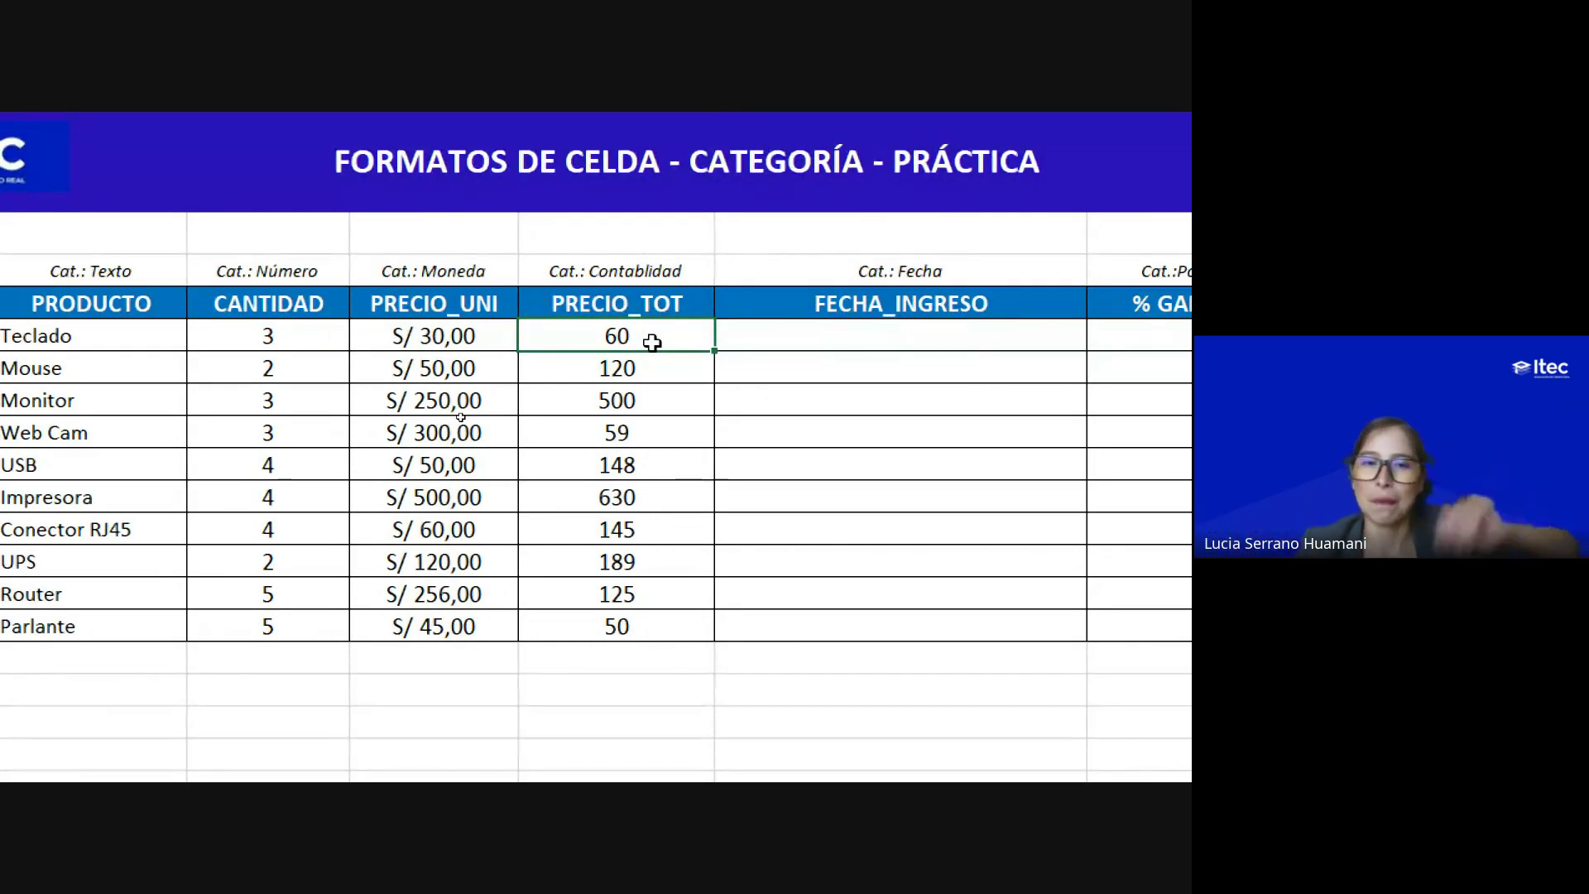
drag(639, 328, 604, 628)
drag(619, 337, 610, 624)
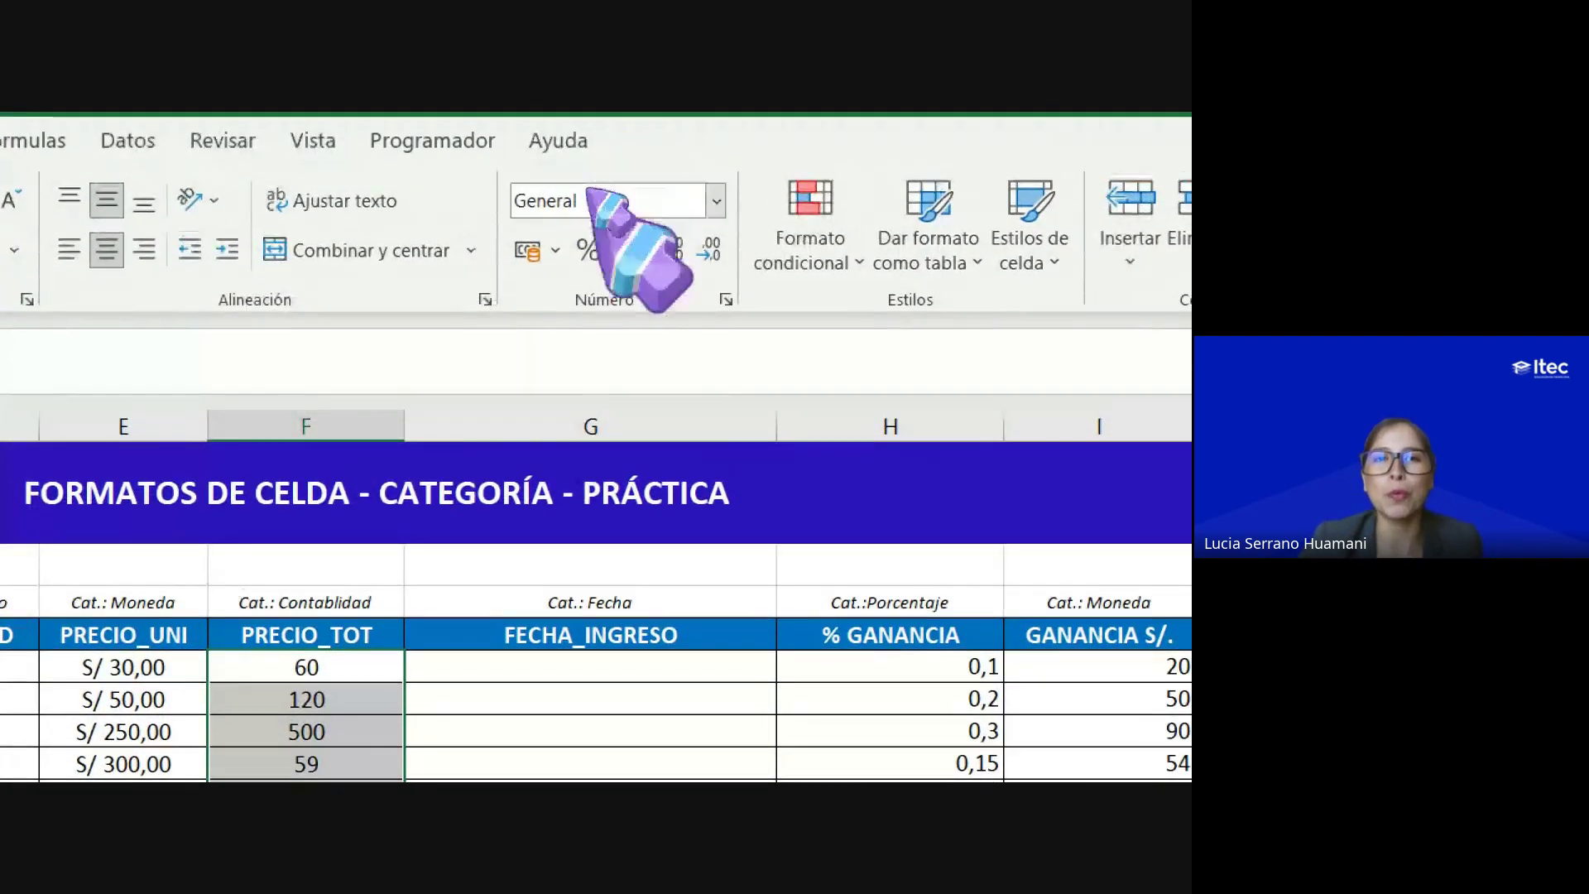
click(716, 201)
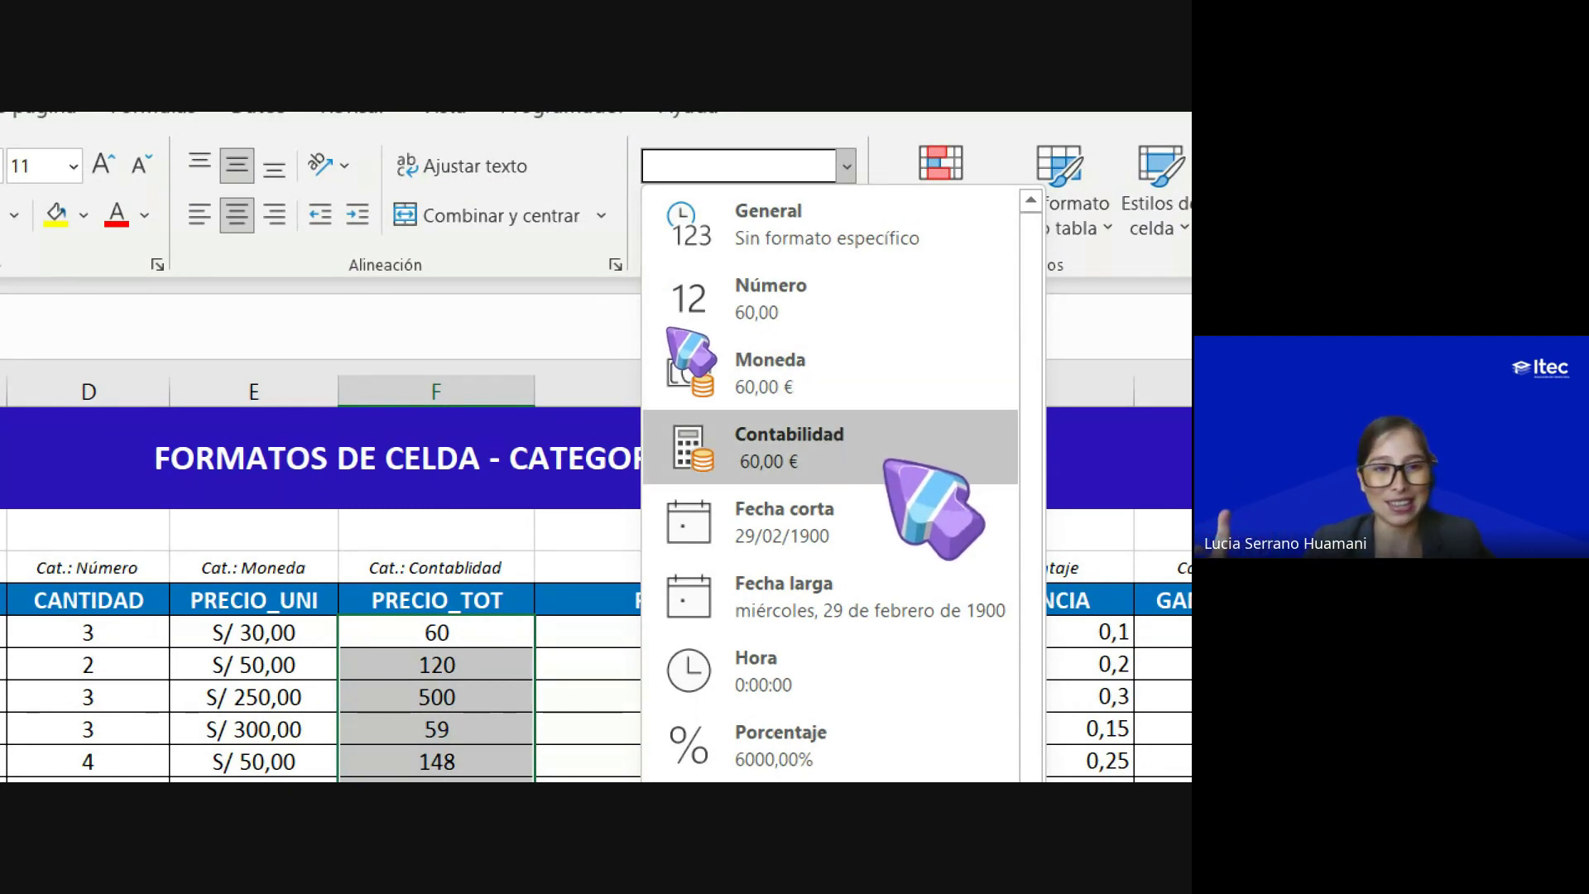
click(820, 445)
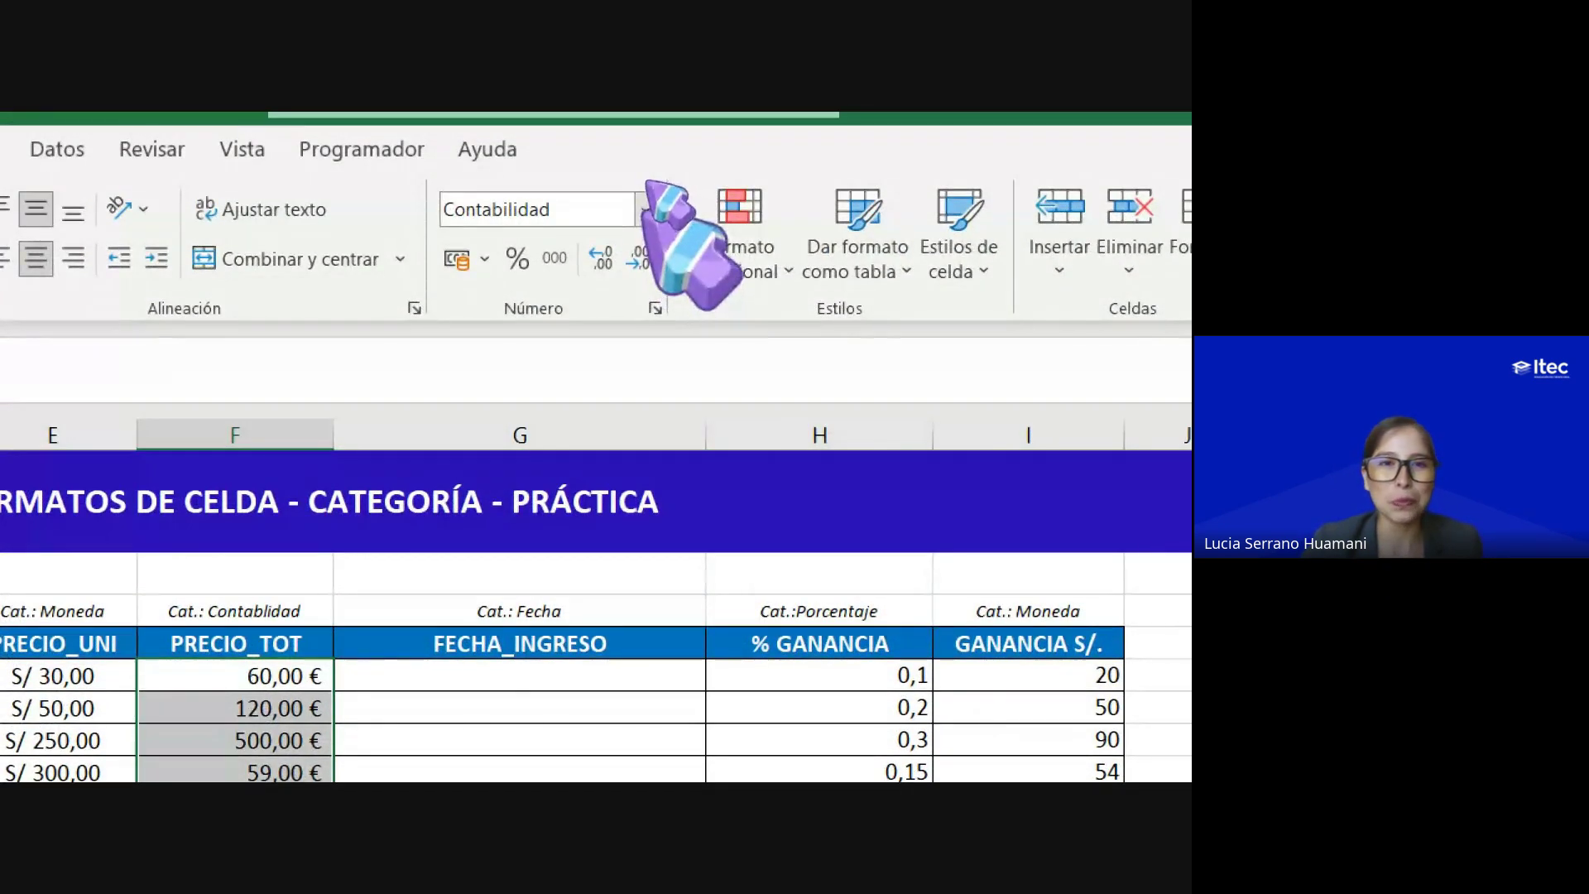
Step: Set the accounting symbol of the PRECIO_TOT values in F6:F15 to S/ Español (Perú)
click(484, 259)
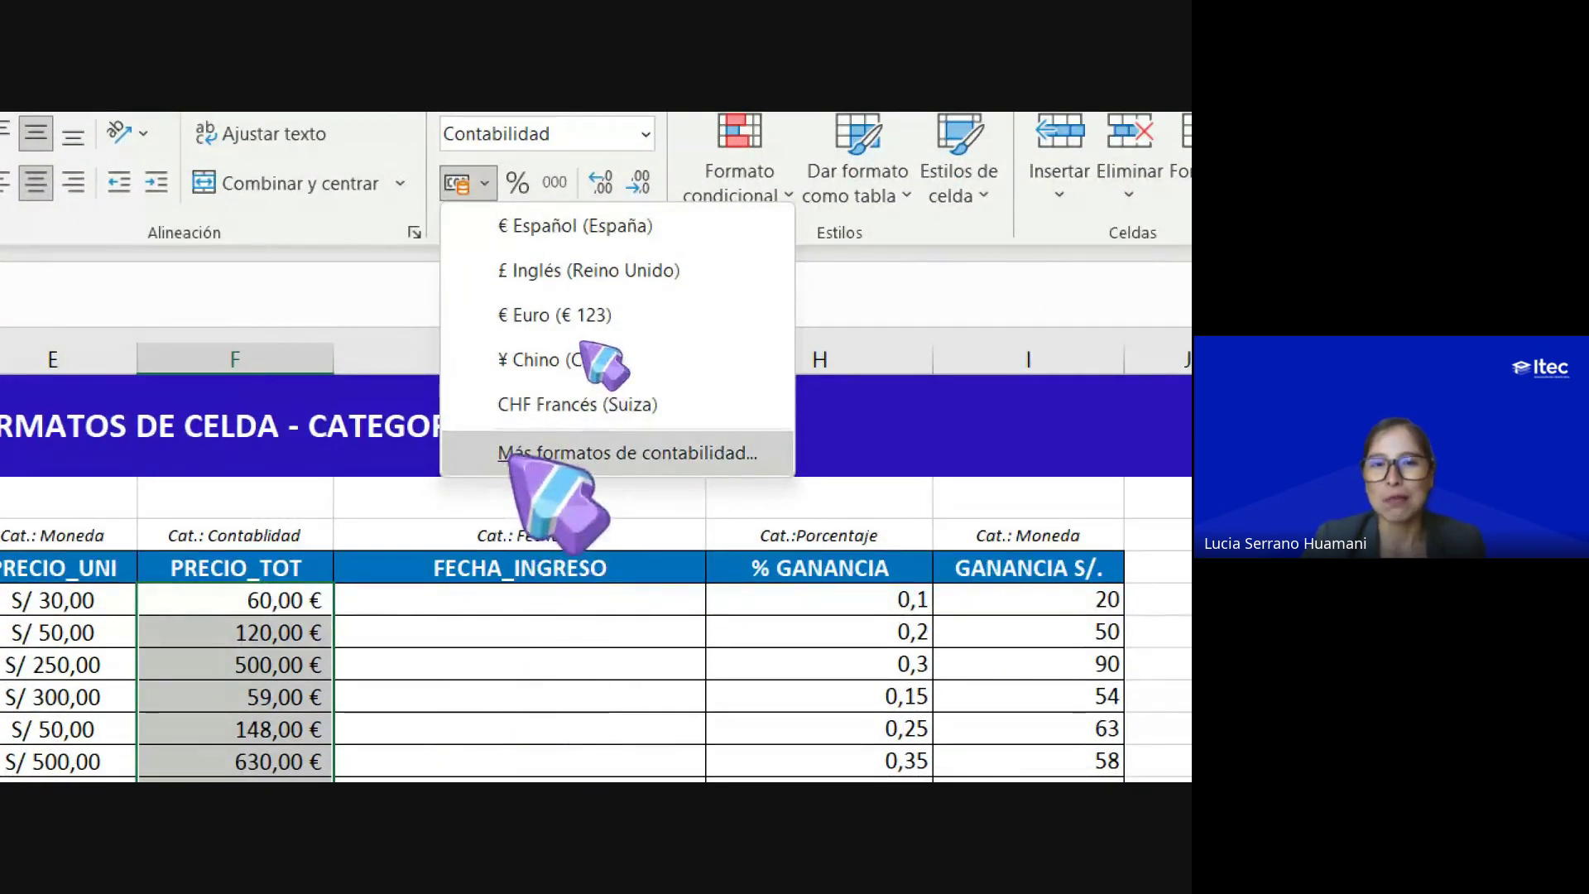
click(530, 454)
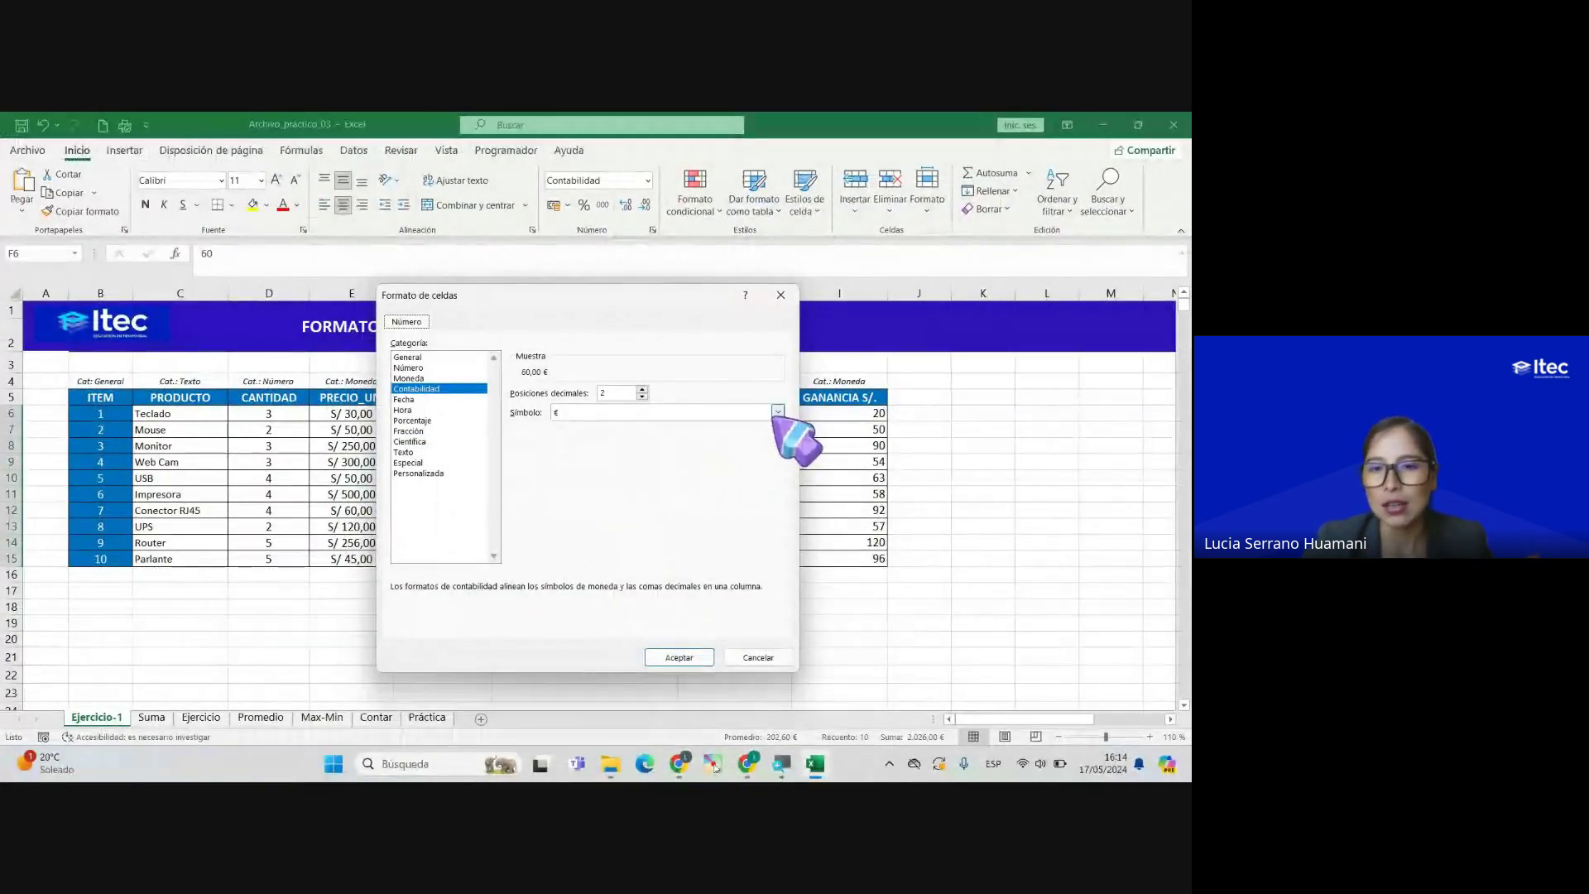
click(905, 482)
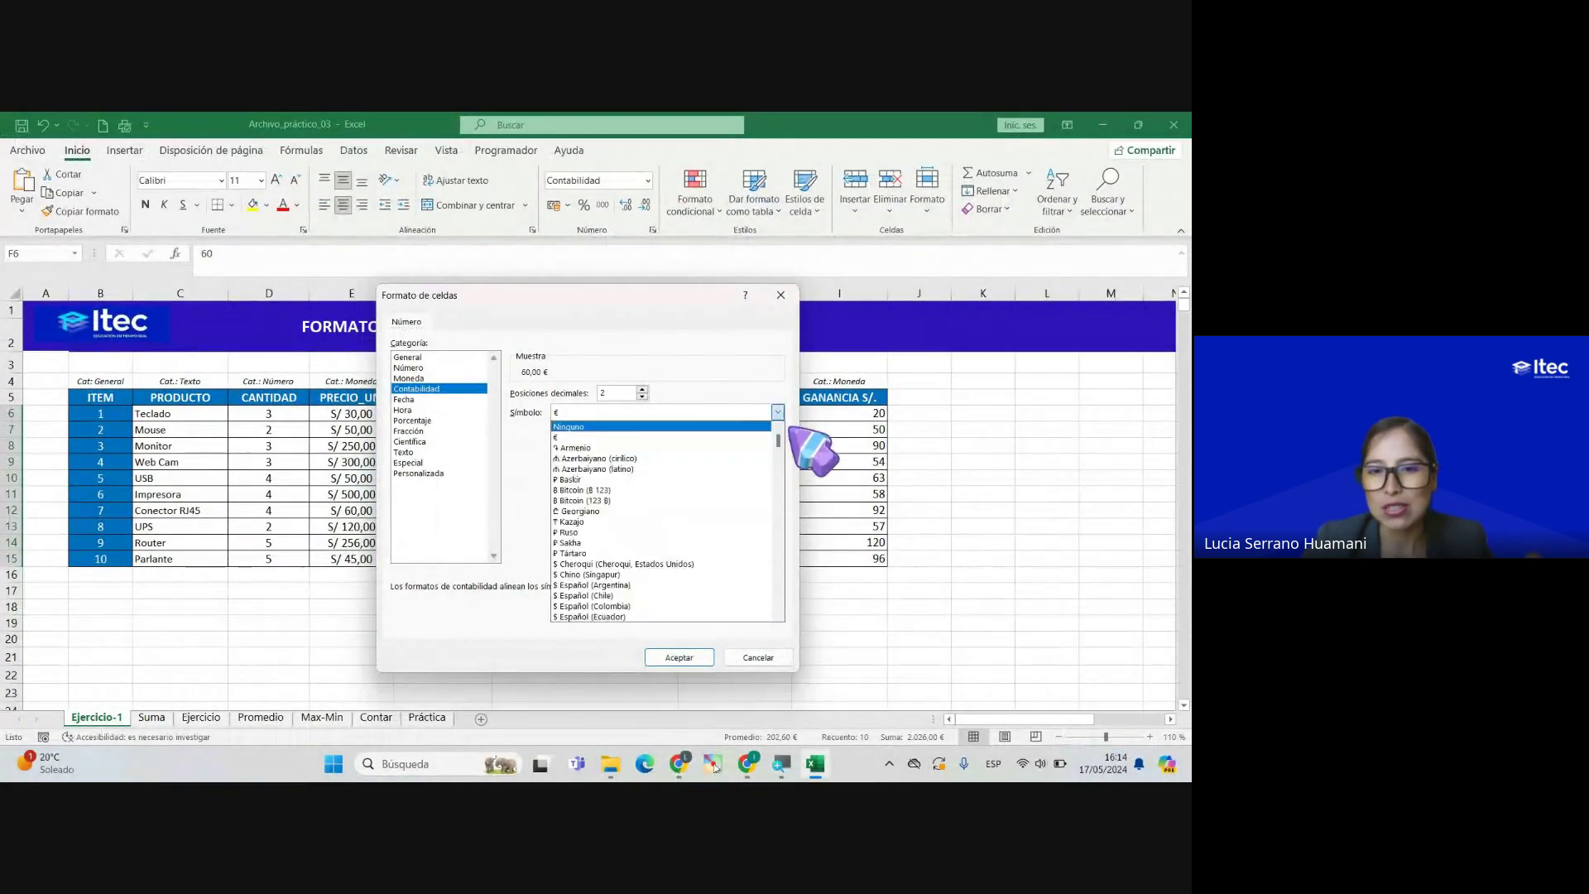
drag(780, 429, 781, 507)
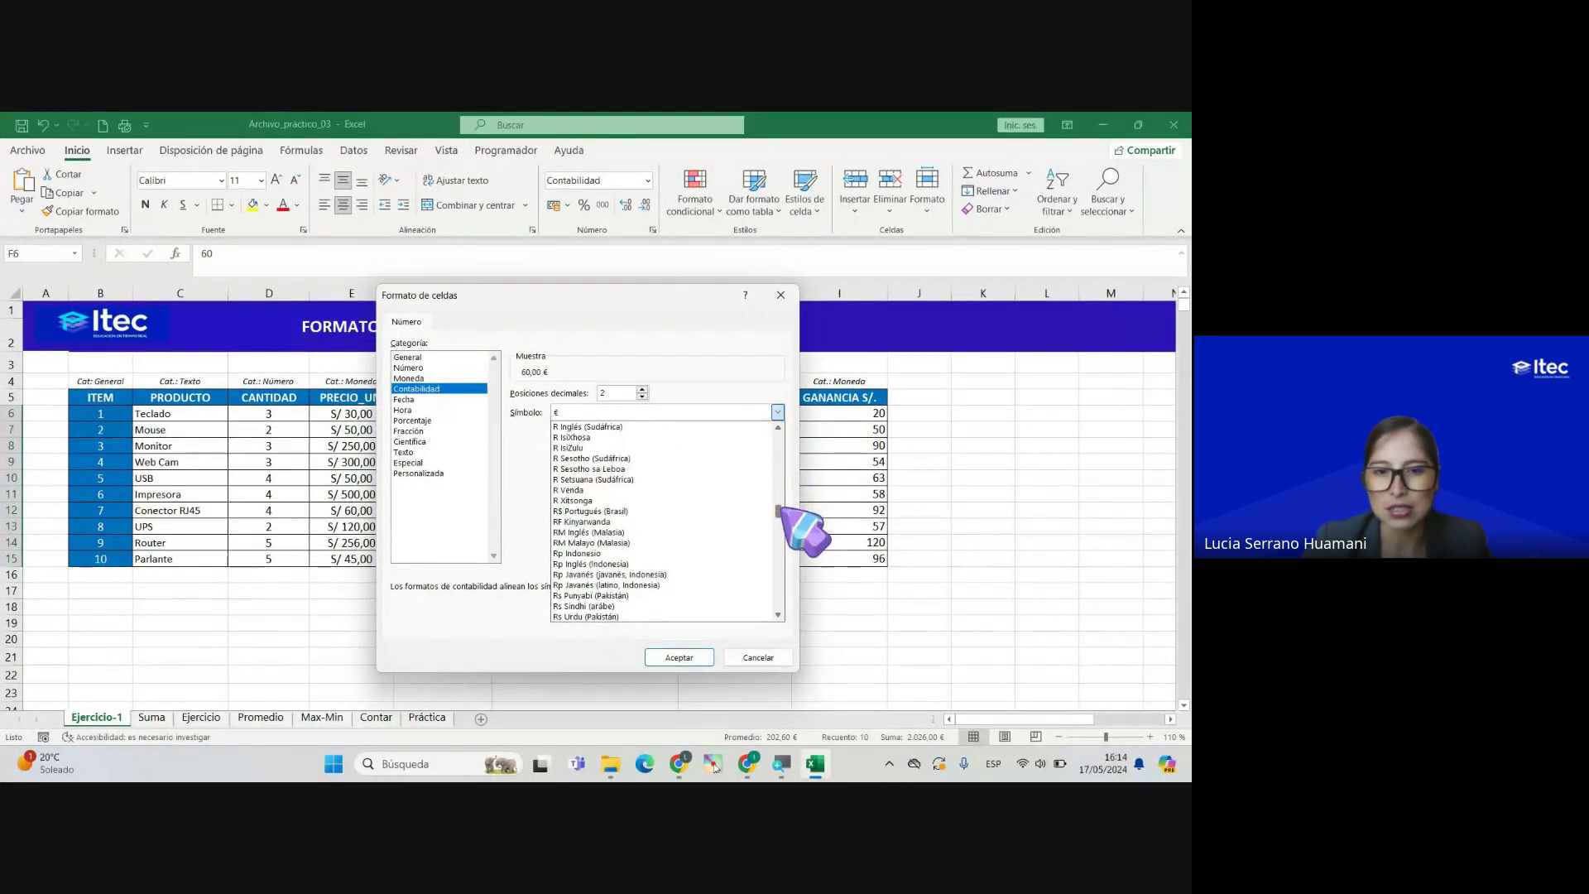
scroll(621, 480, down, 2)
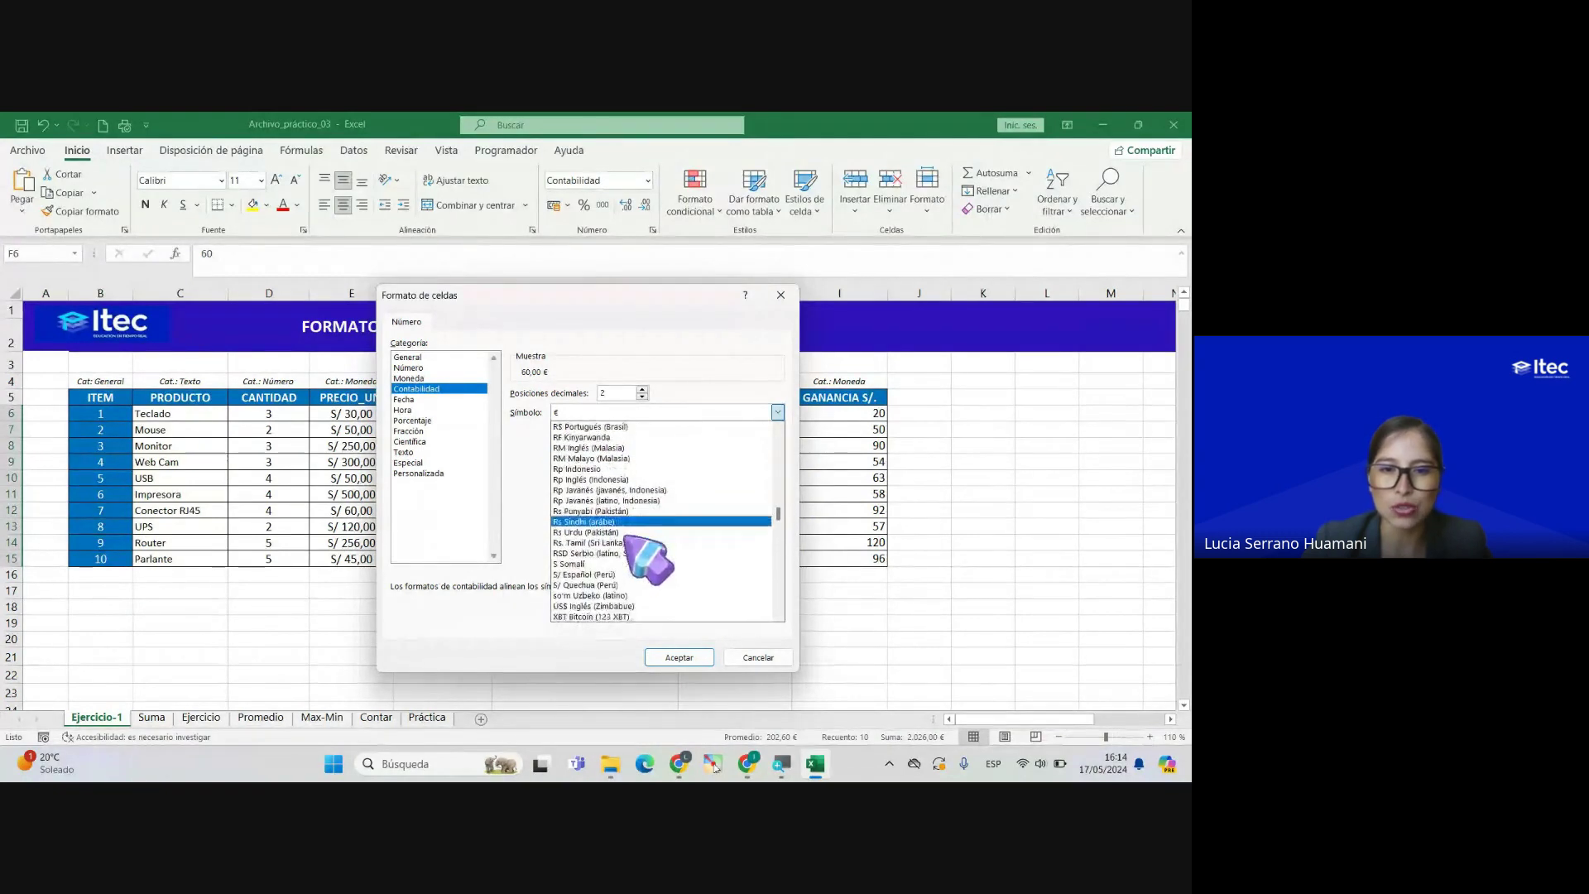
click(603, 584)
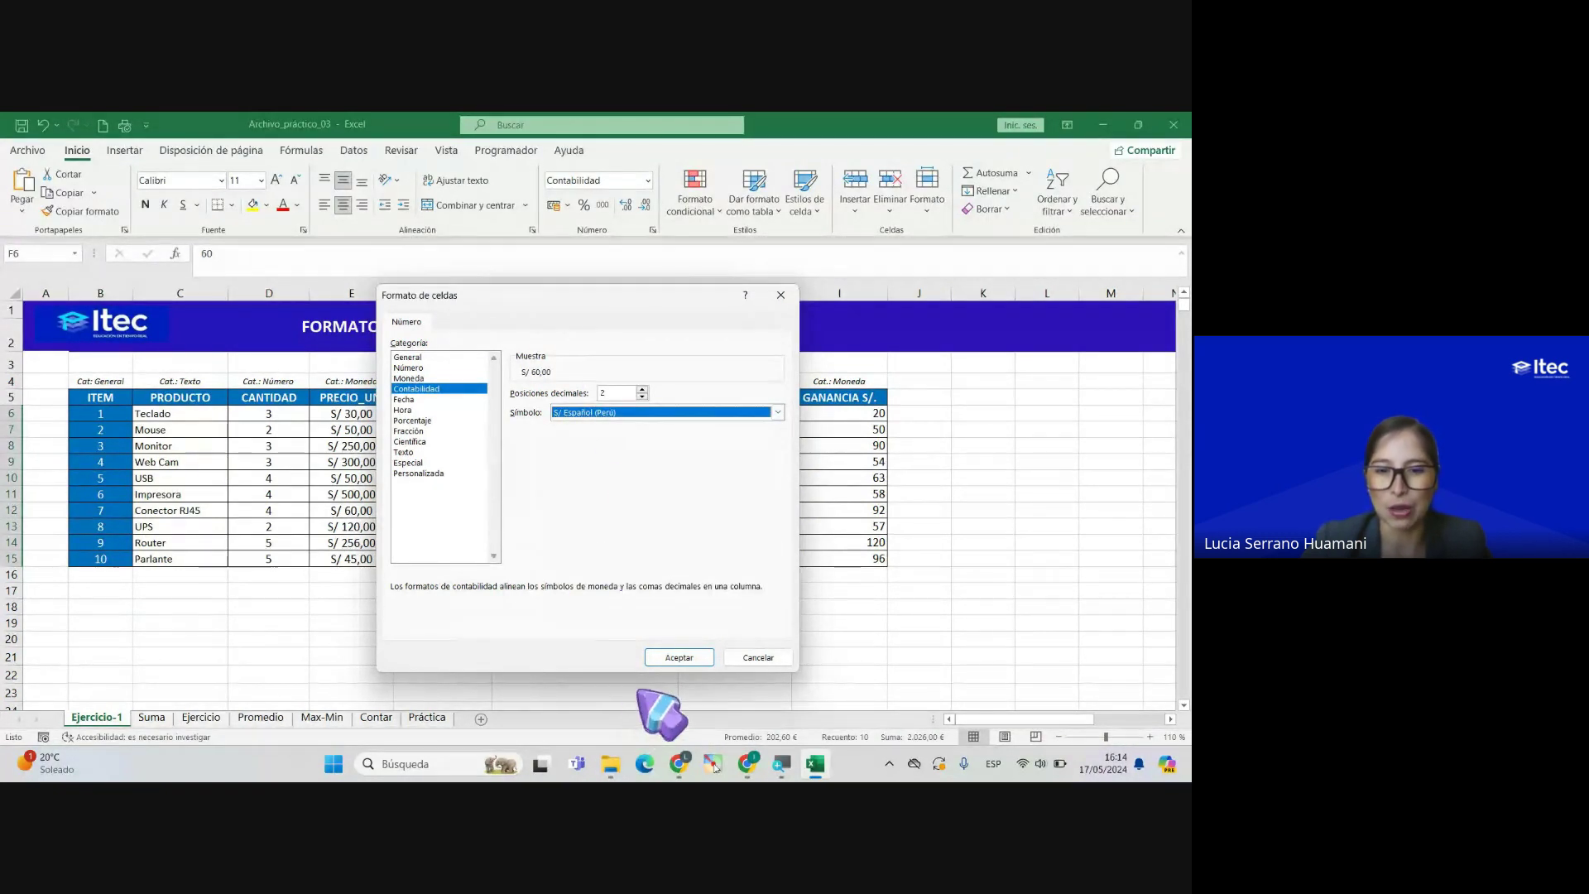
click(679, 658)
click(444, 527)
click(436, 478)
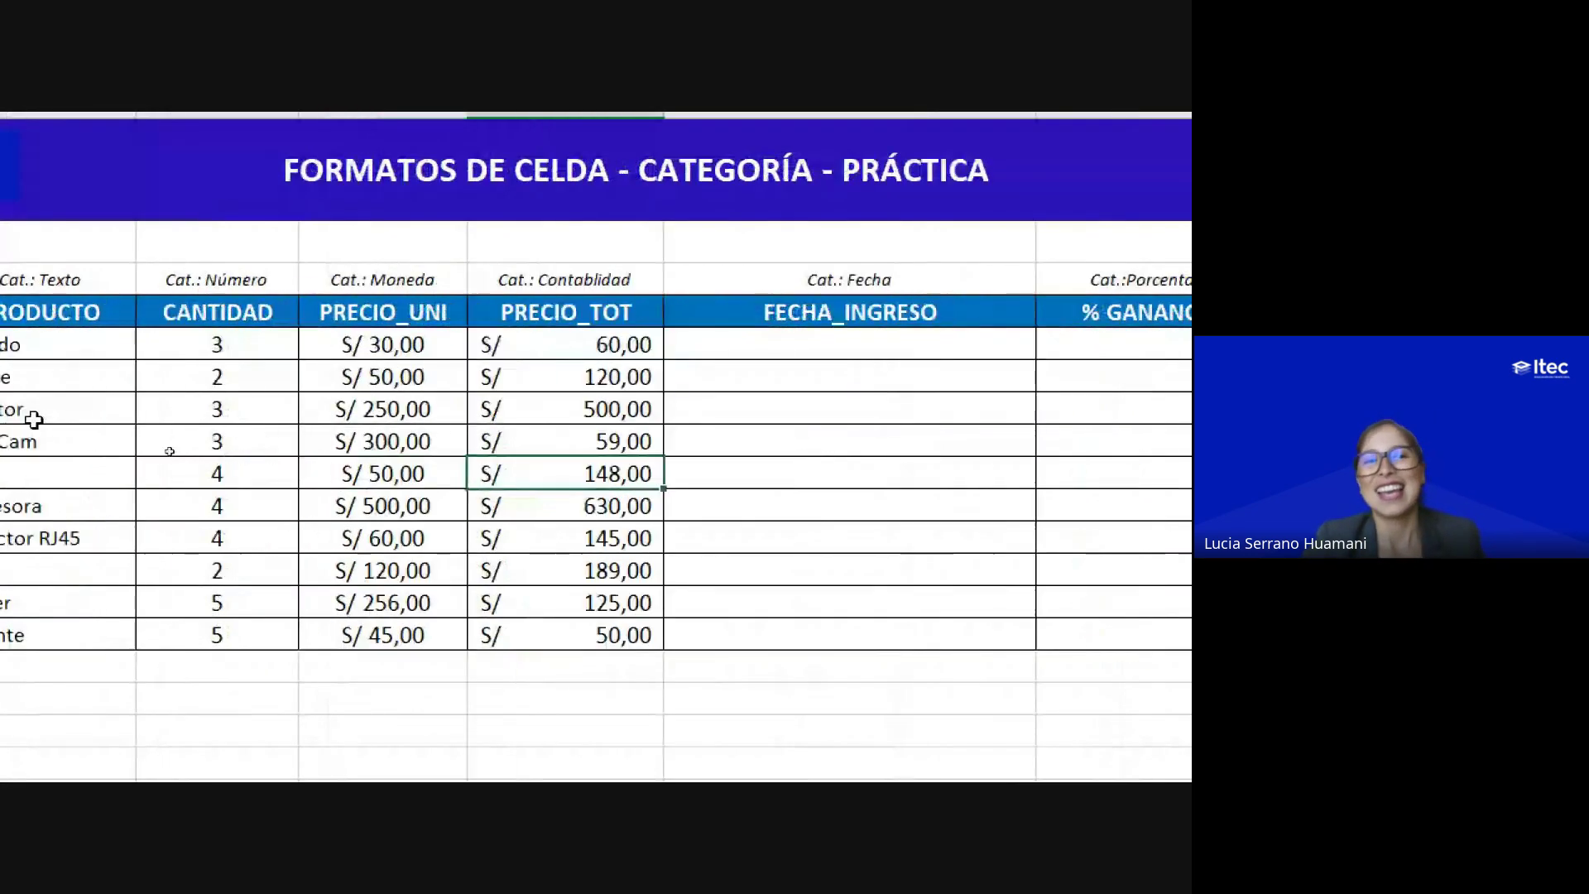
Step: Compare how the currency symbols are aligned in the PRECIO_UNI and PRECIO_TOT columns
drag(381, 346, 376, 622)
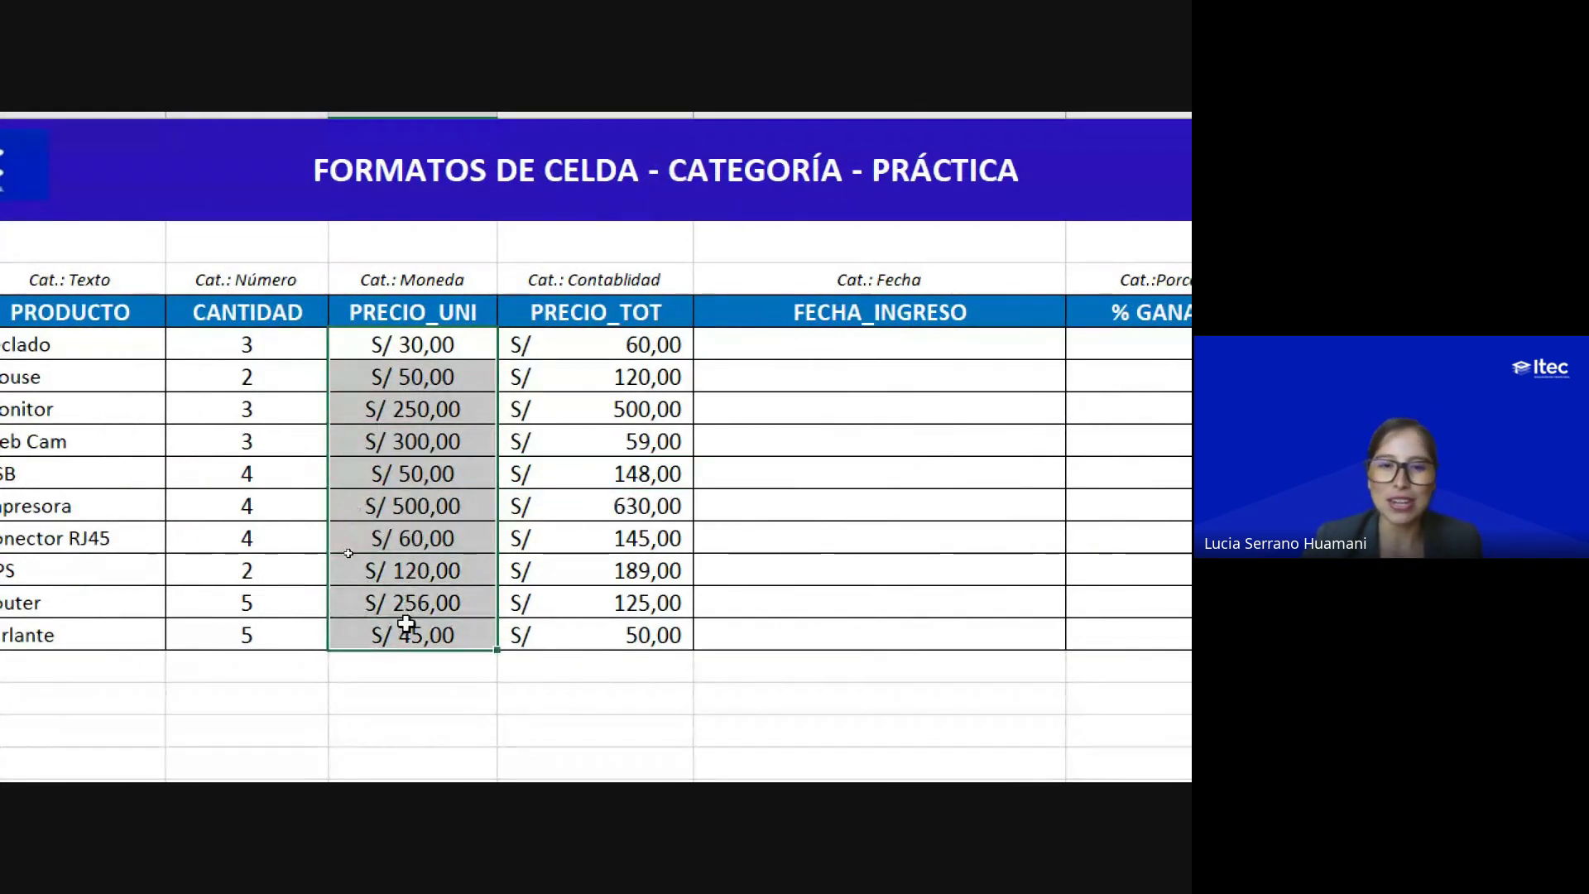
drag(567, 348, 614, 618)
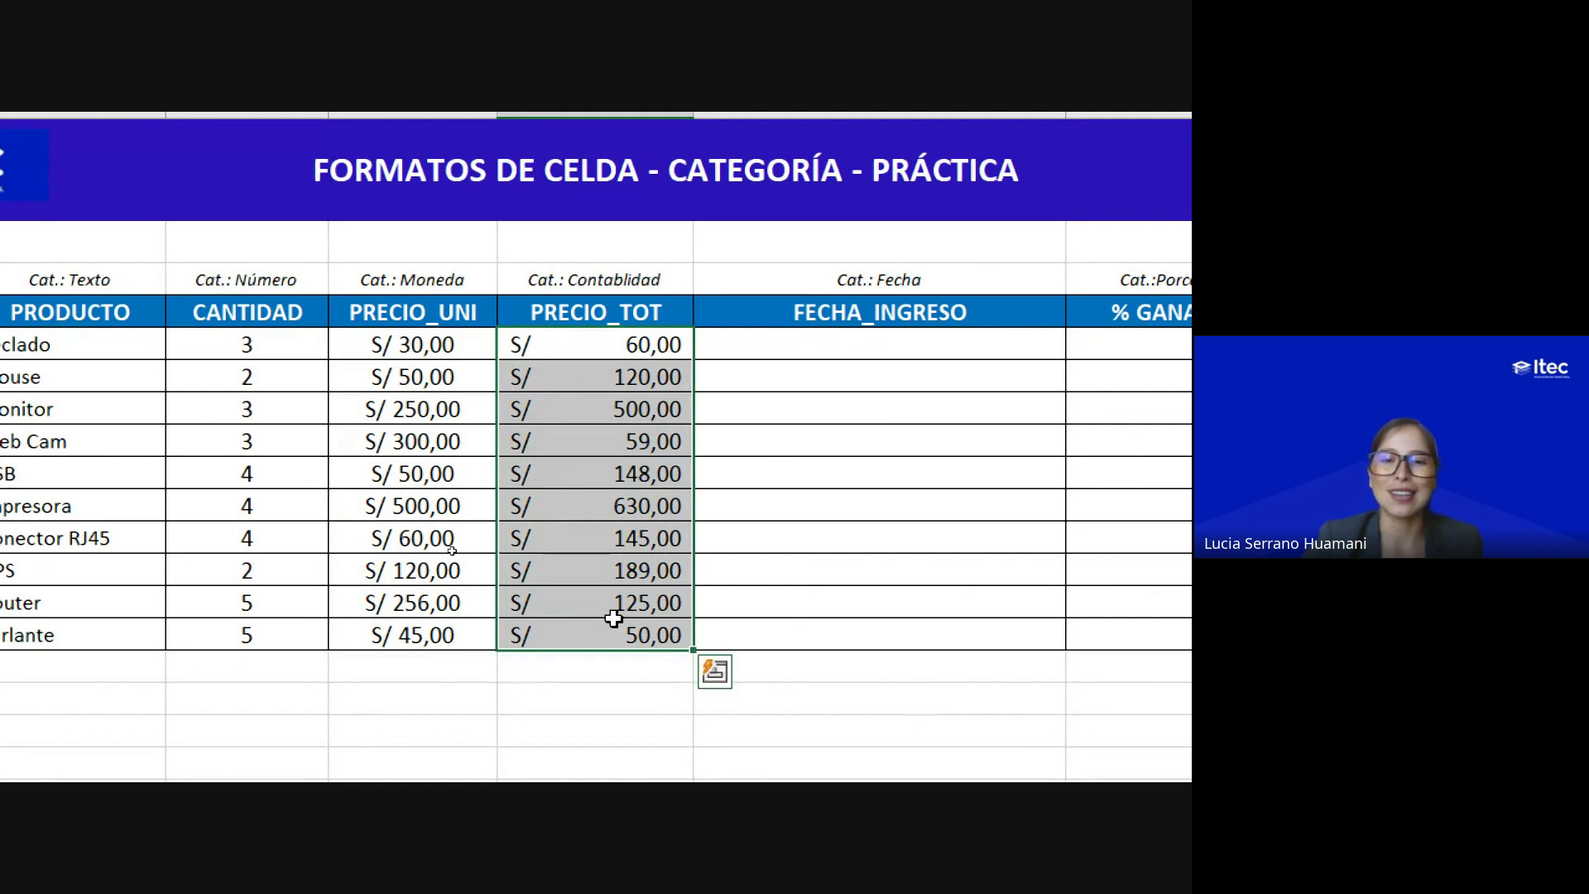
click(600, 573)
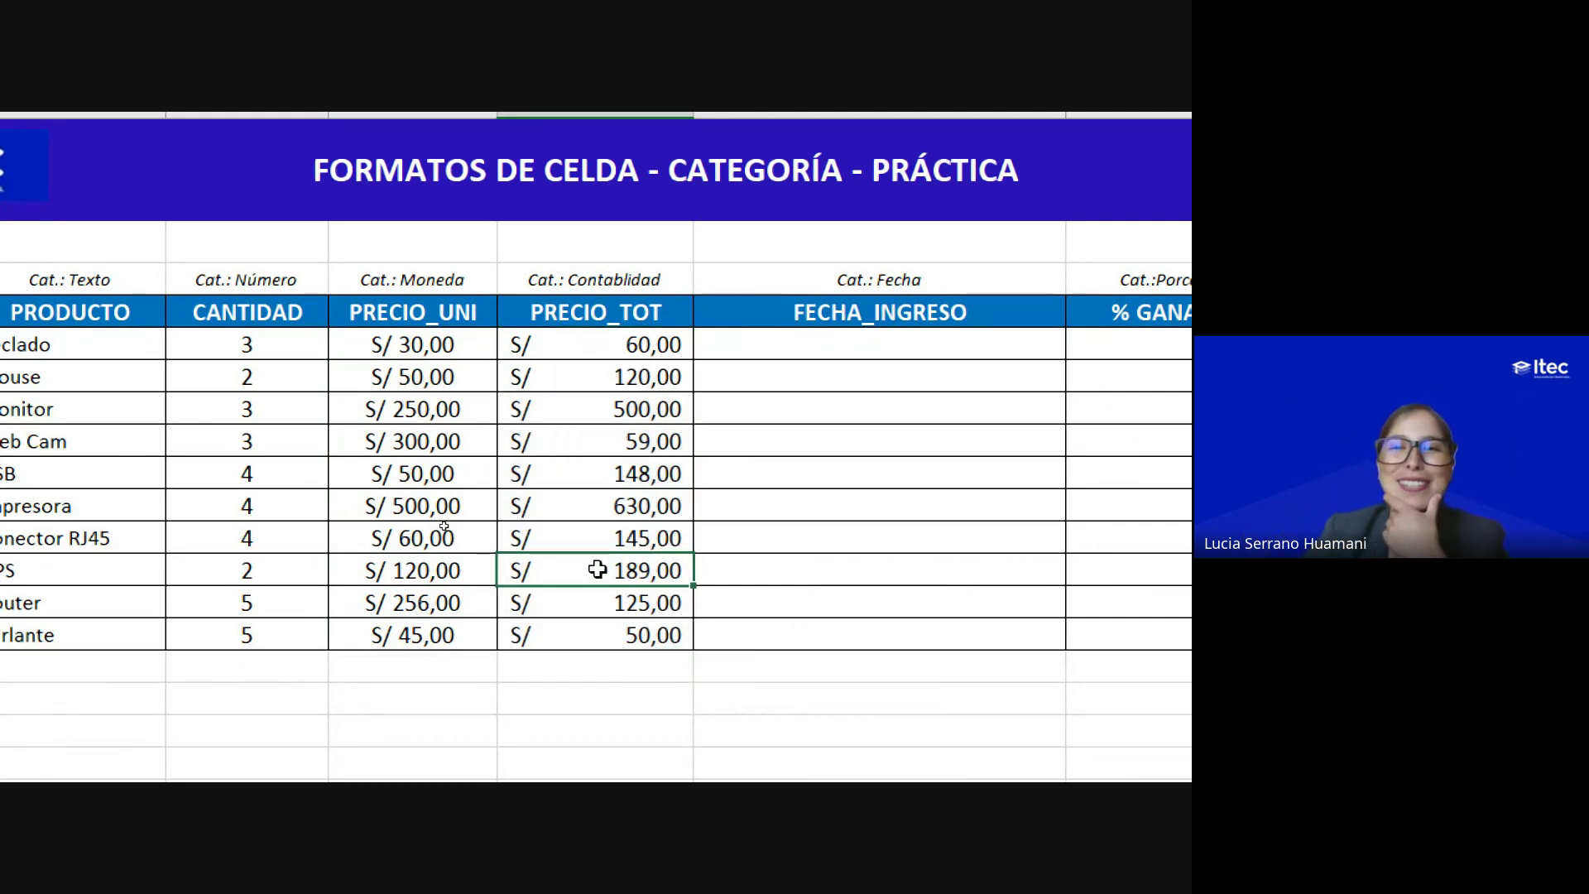
click(424, 346)
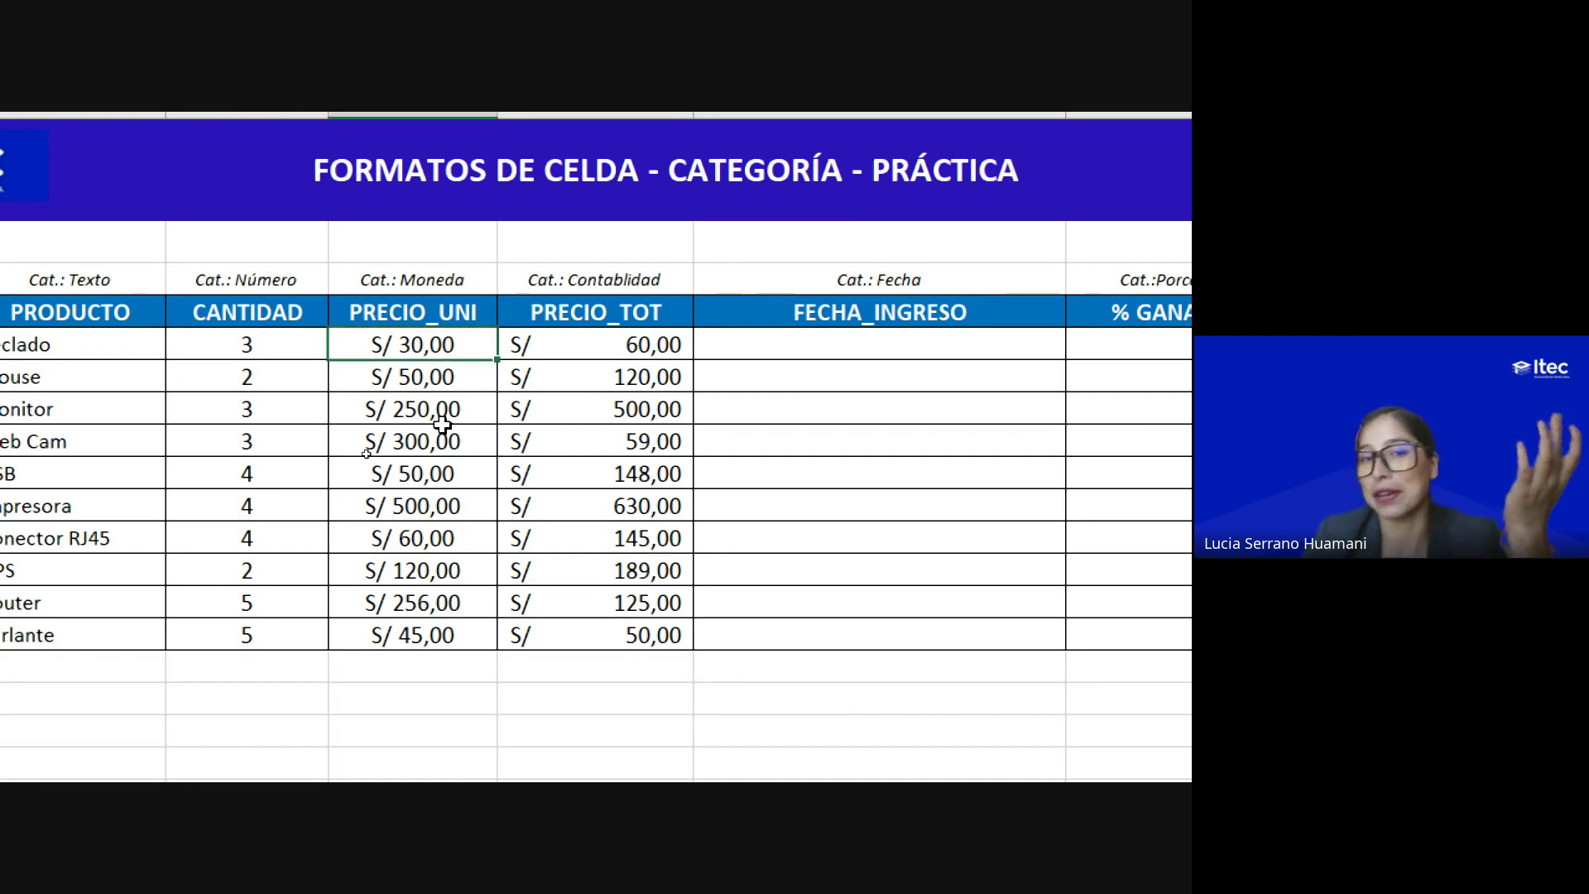
click(637, 346)
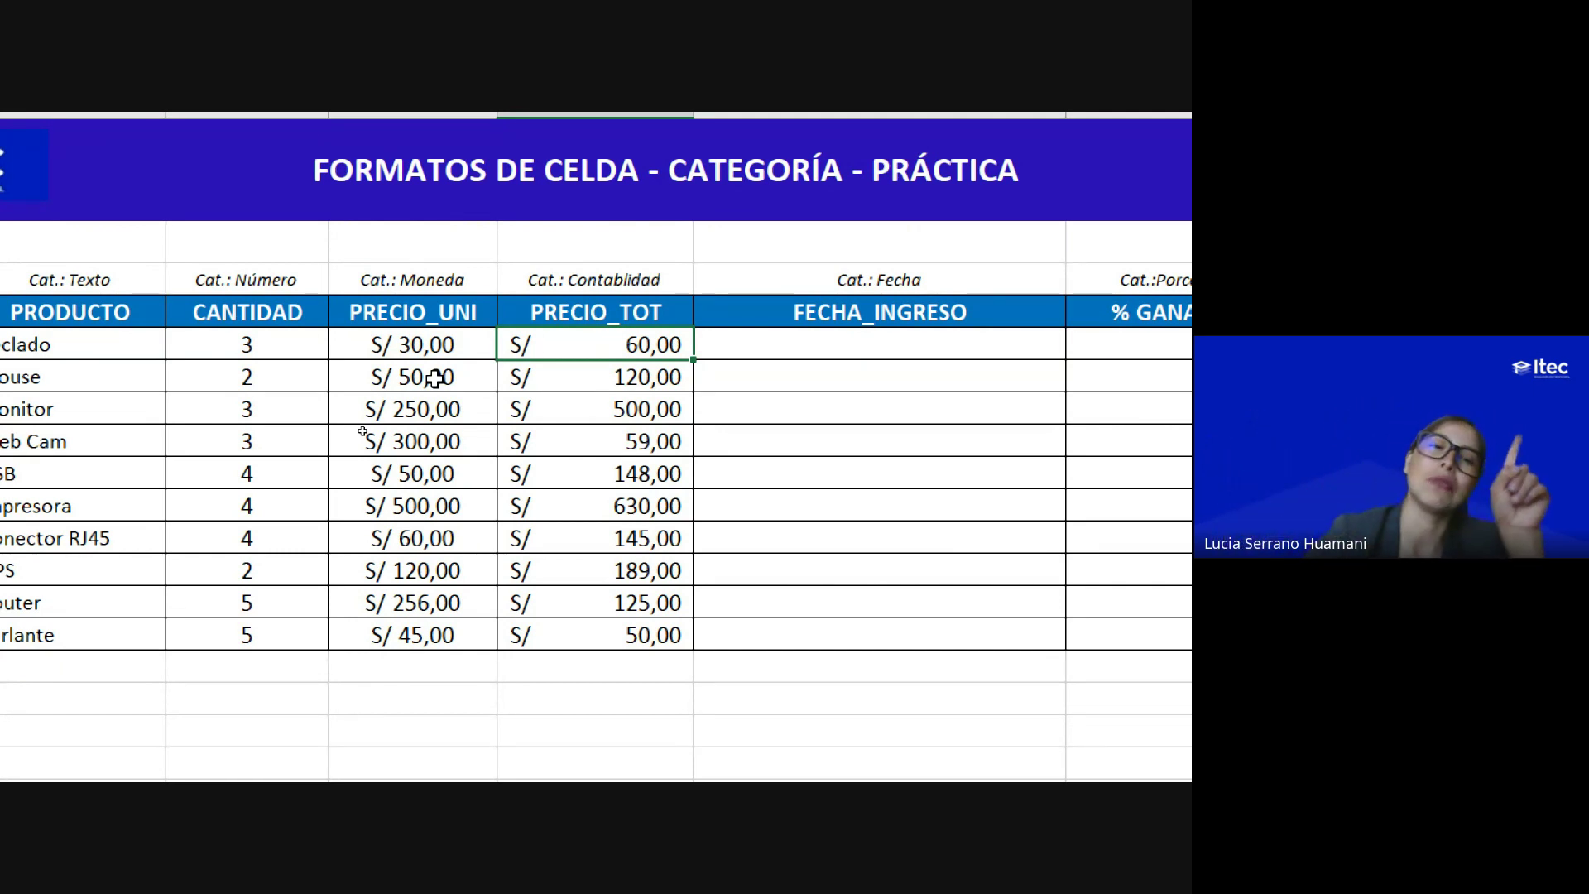
click(412, 347)
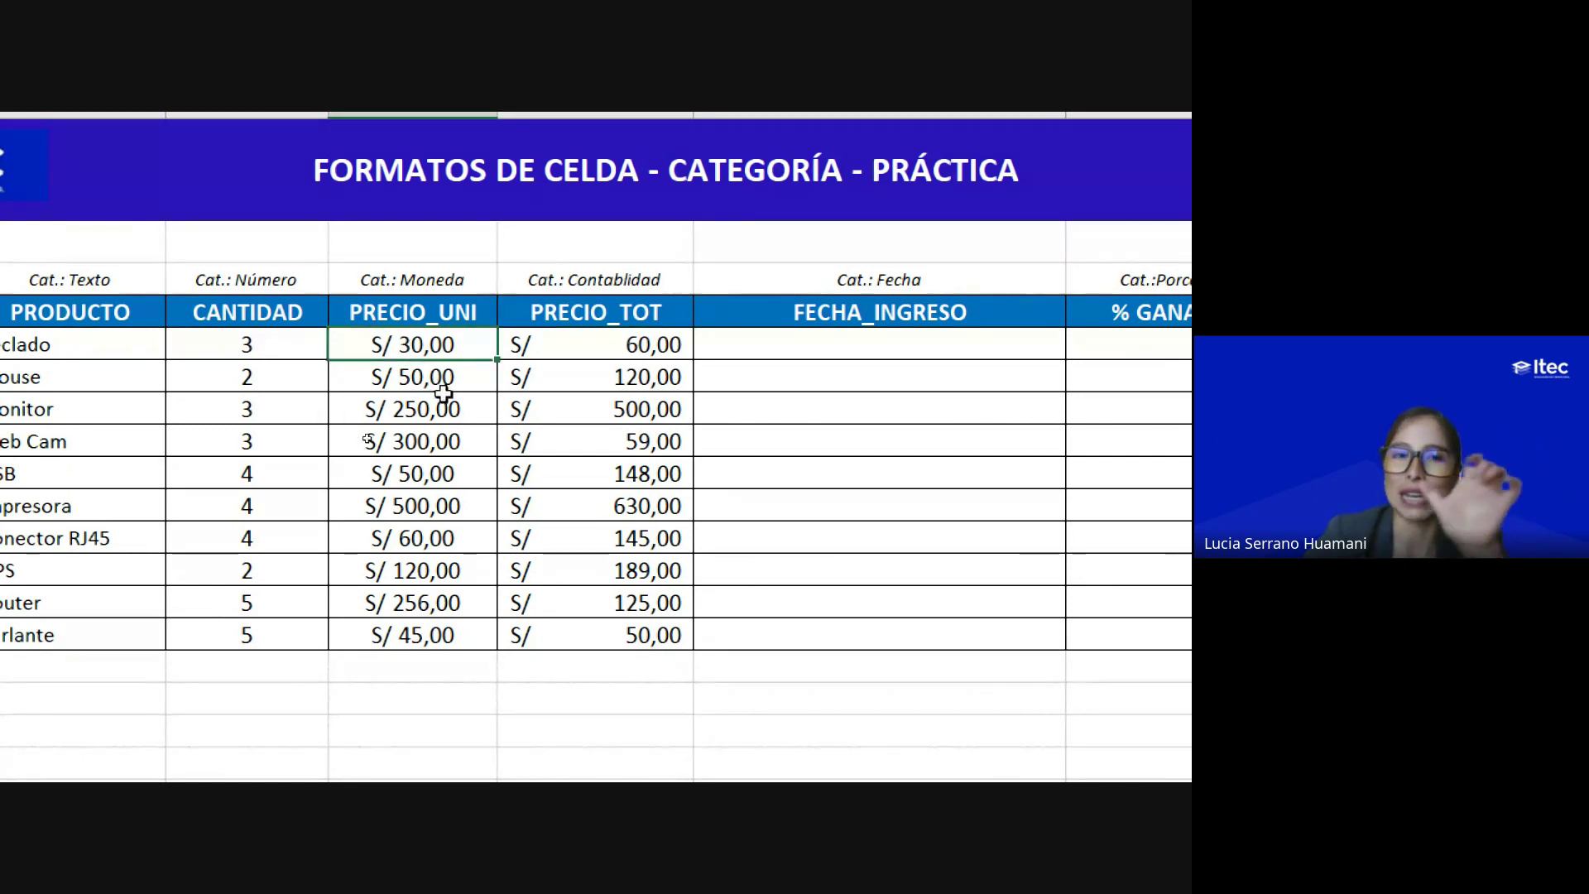
click(599, 343)
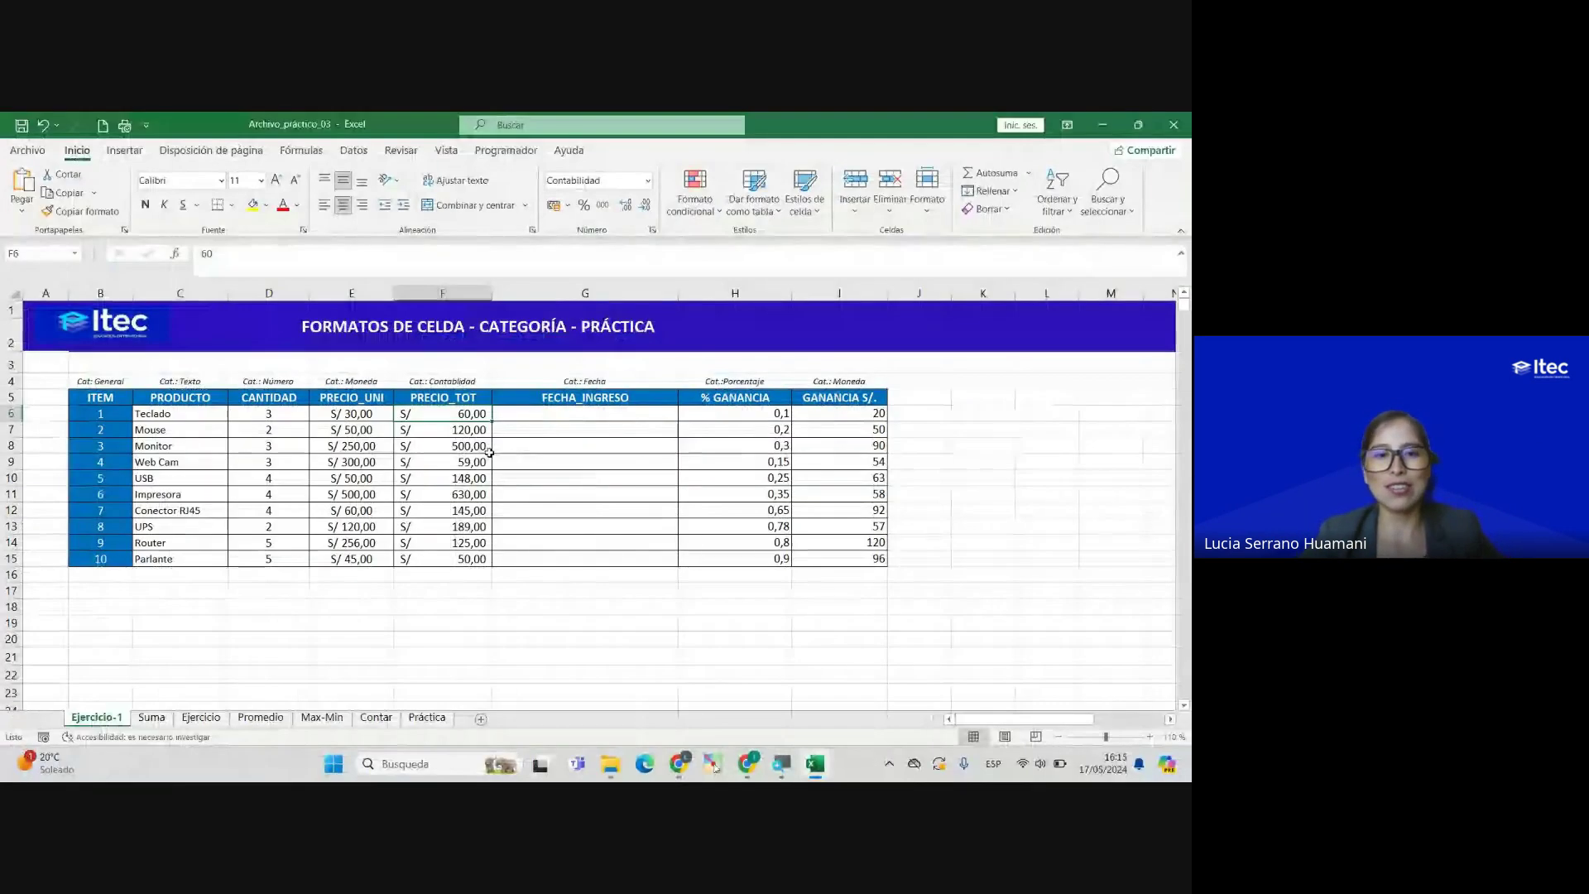
click(448, 460)
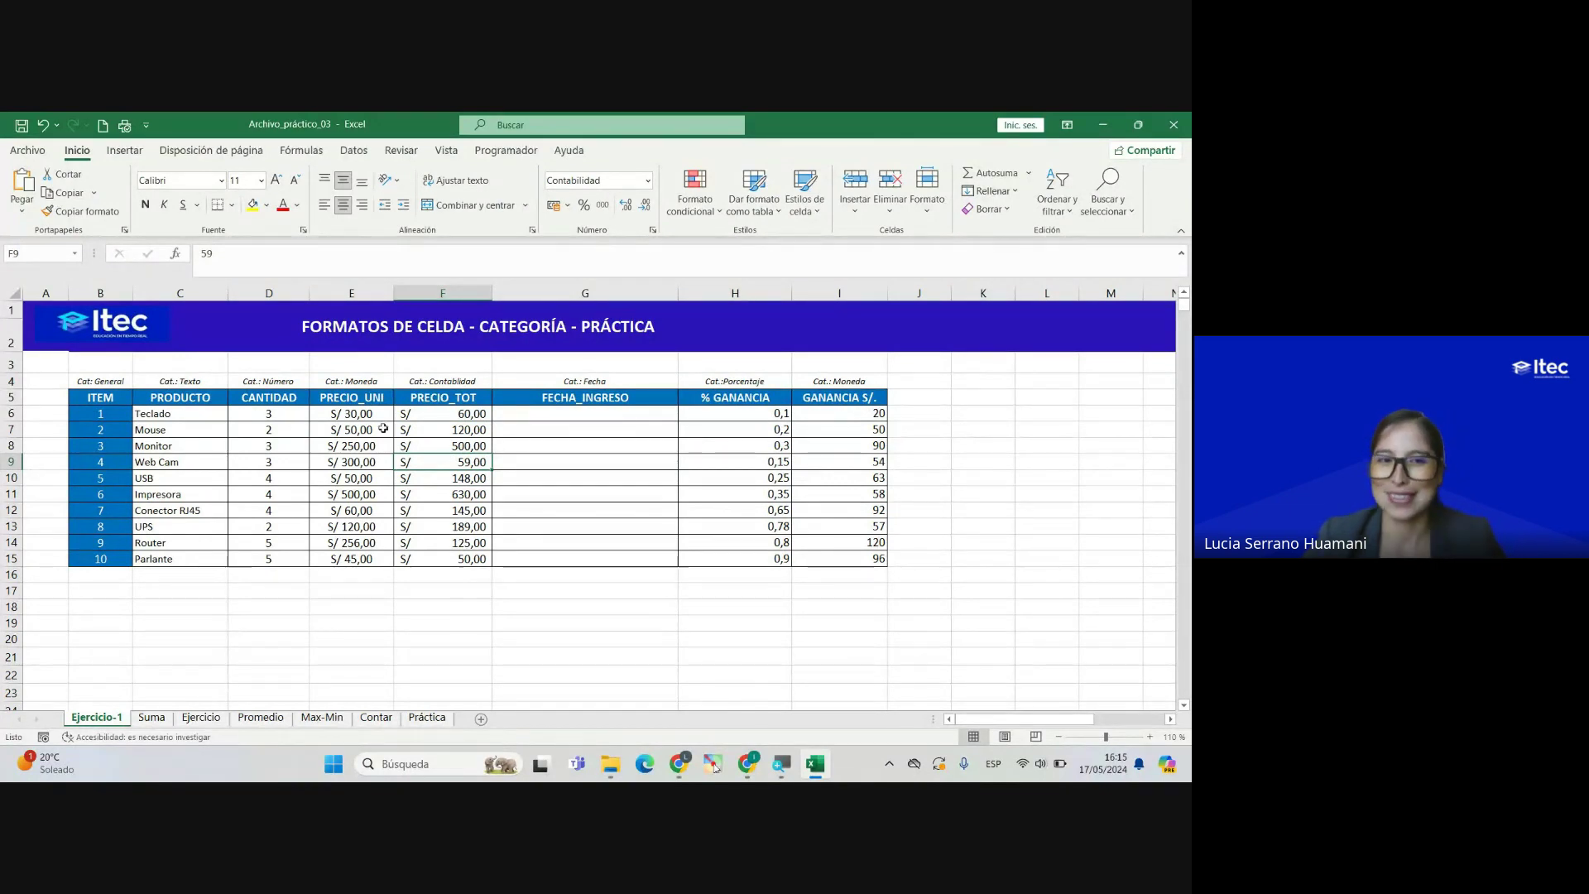
drag(352, 418, 372, 540)
drag(443, 414, 455, 553)
click(447, 508)
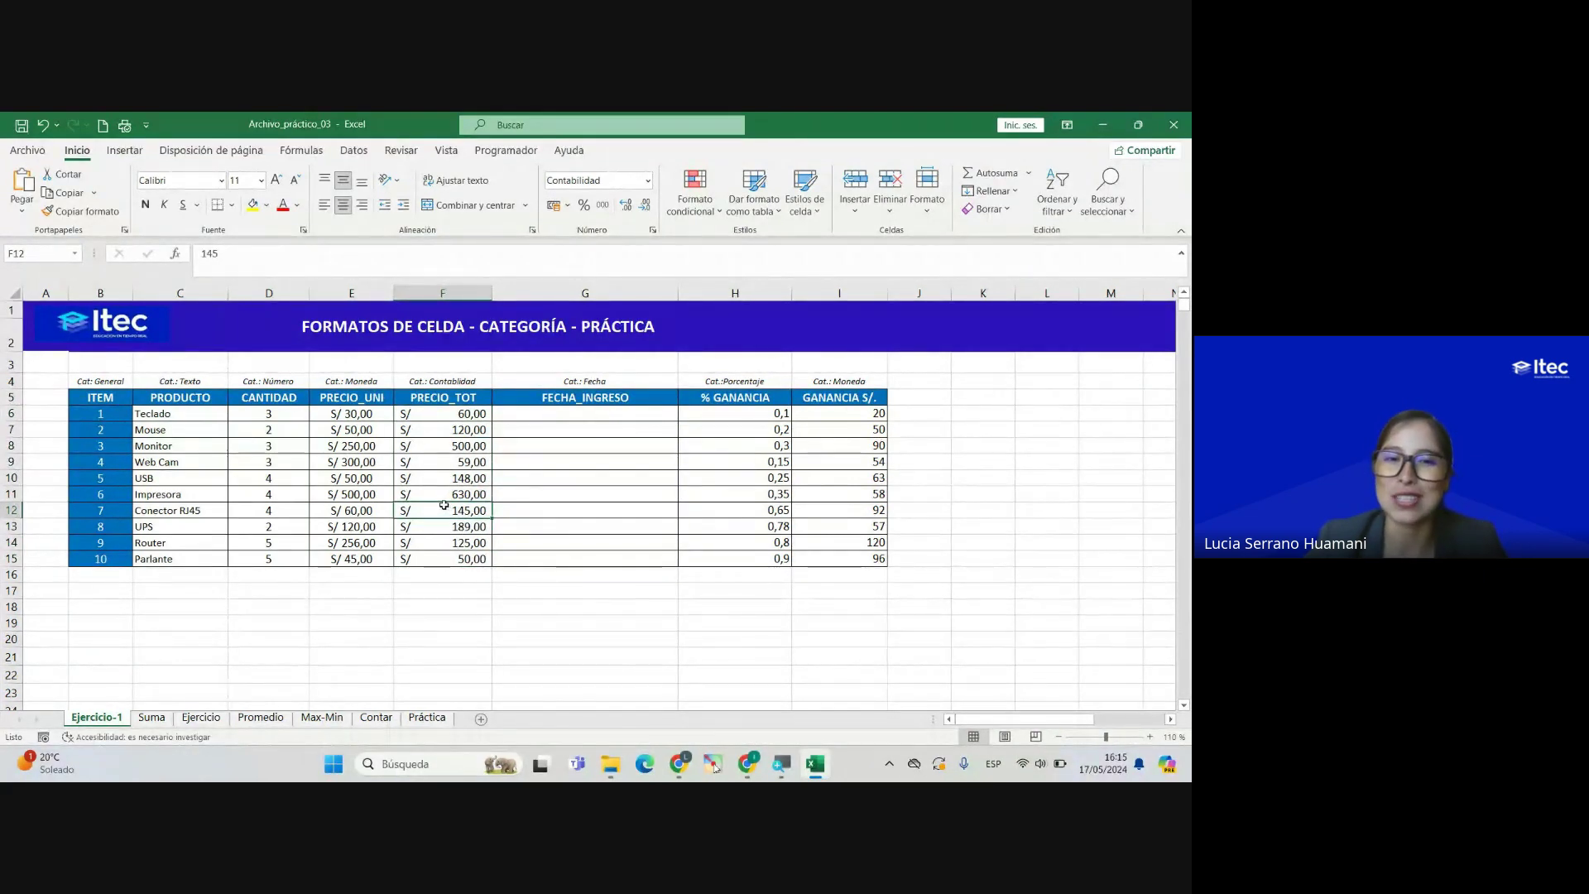
Step: Switch to the Google Meet call to read the participants' answers in the chat, and go back to the Excel table
click(603, 688)
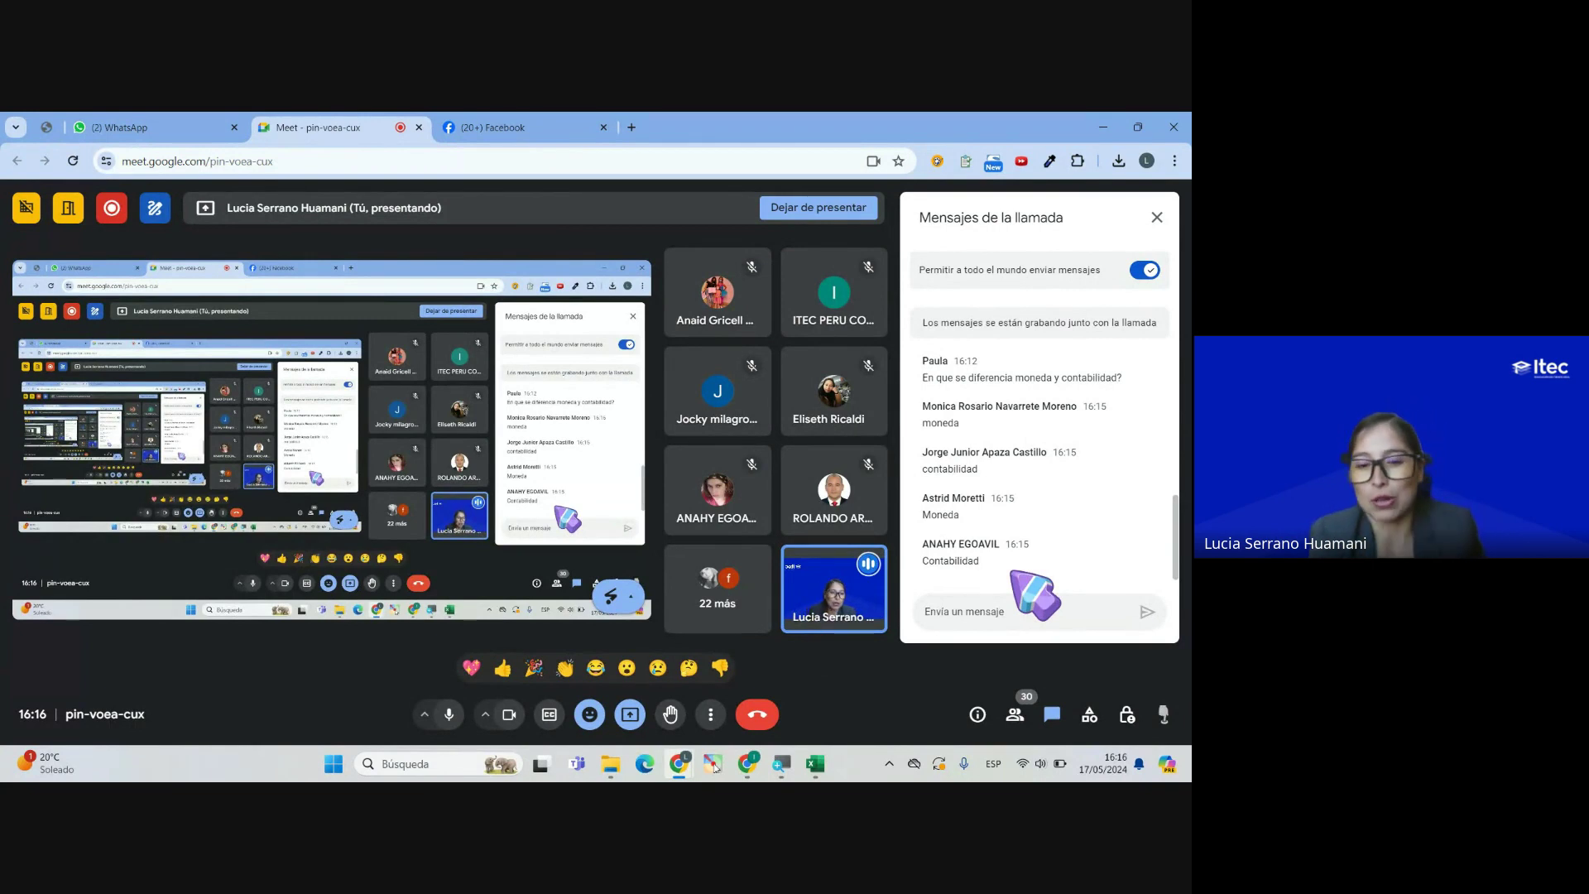
click(816, 763)
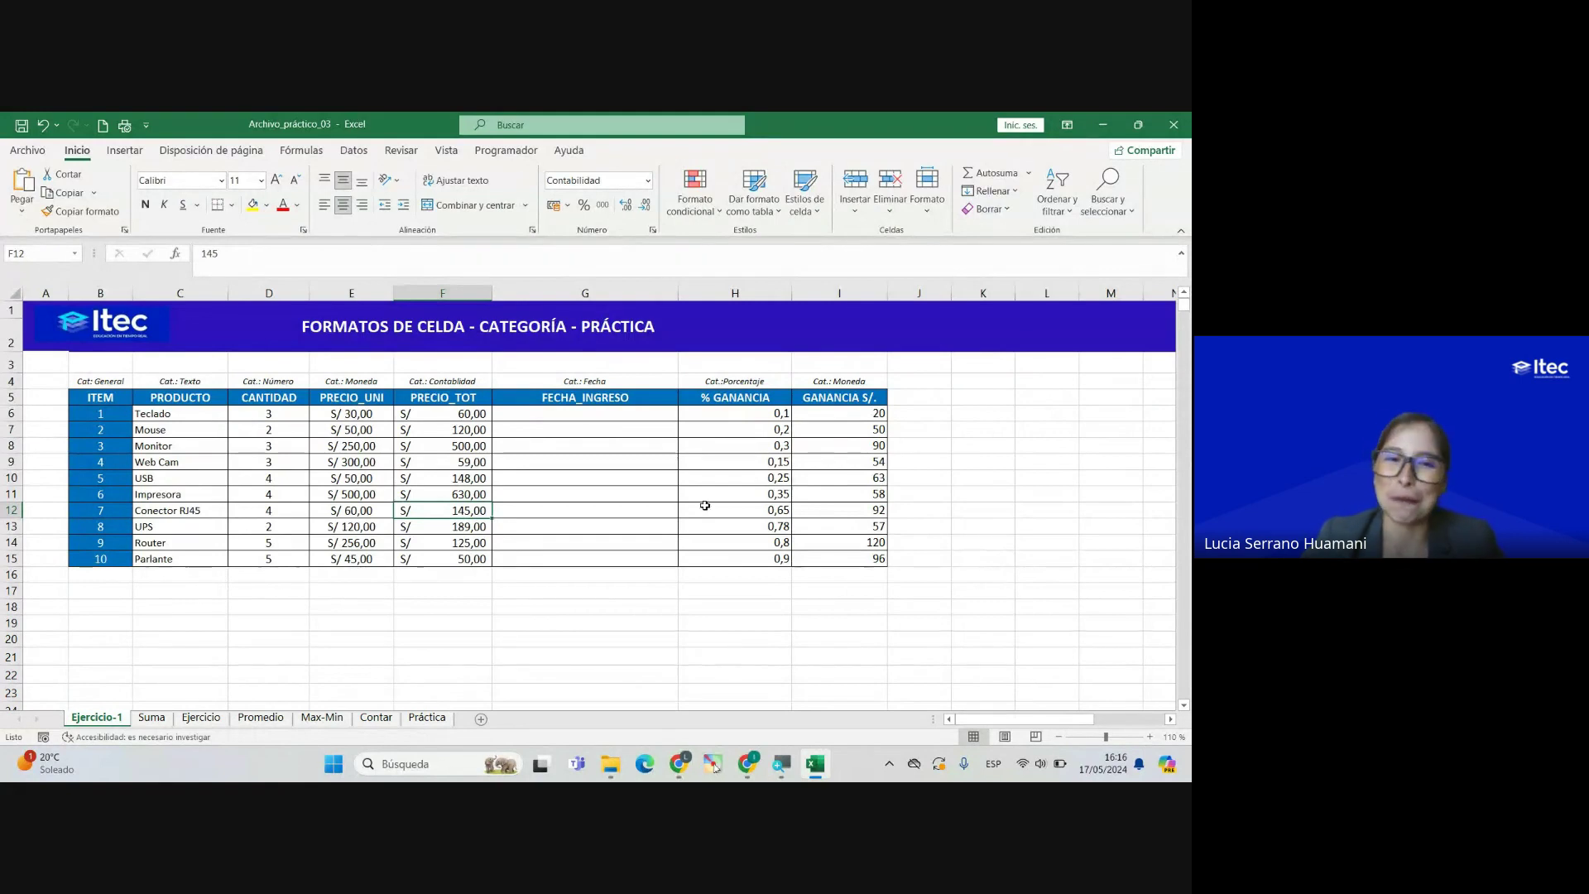
click(431, 462)
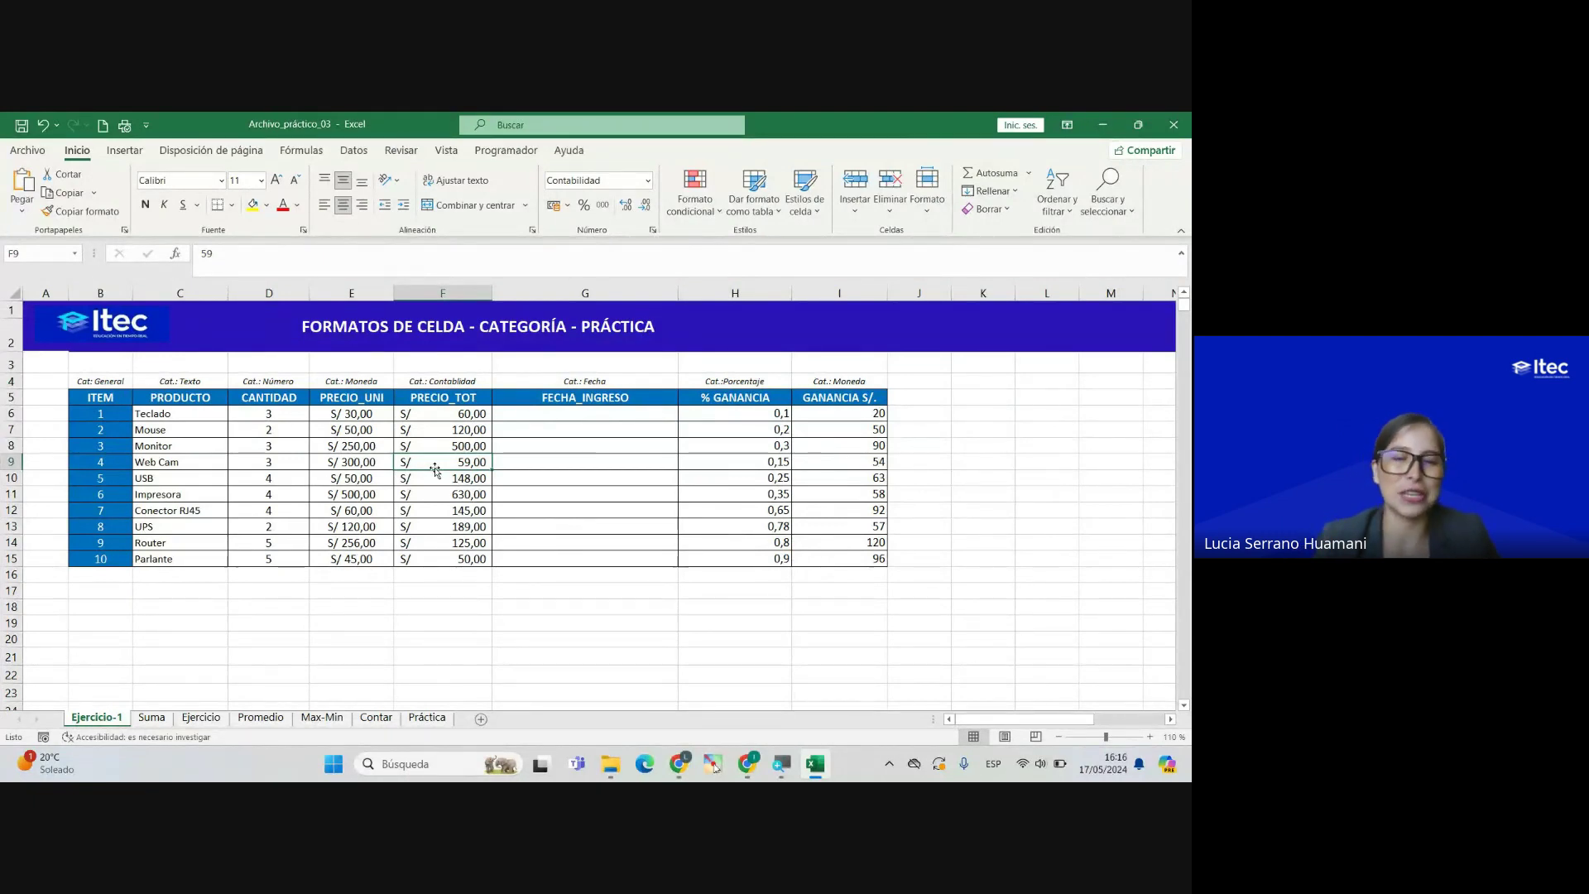
Step: Consult the Windows calendar for May 2024 with the first FECHA_INGRESO cell, G6, selected
click(555, 418)
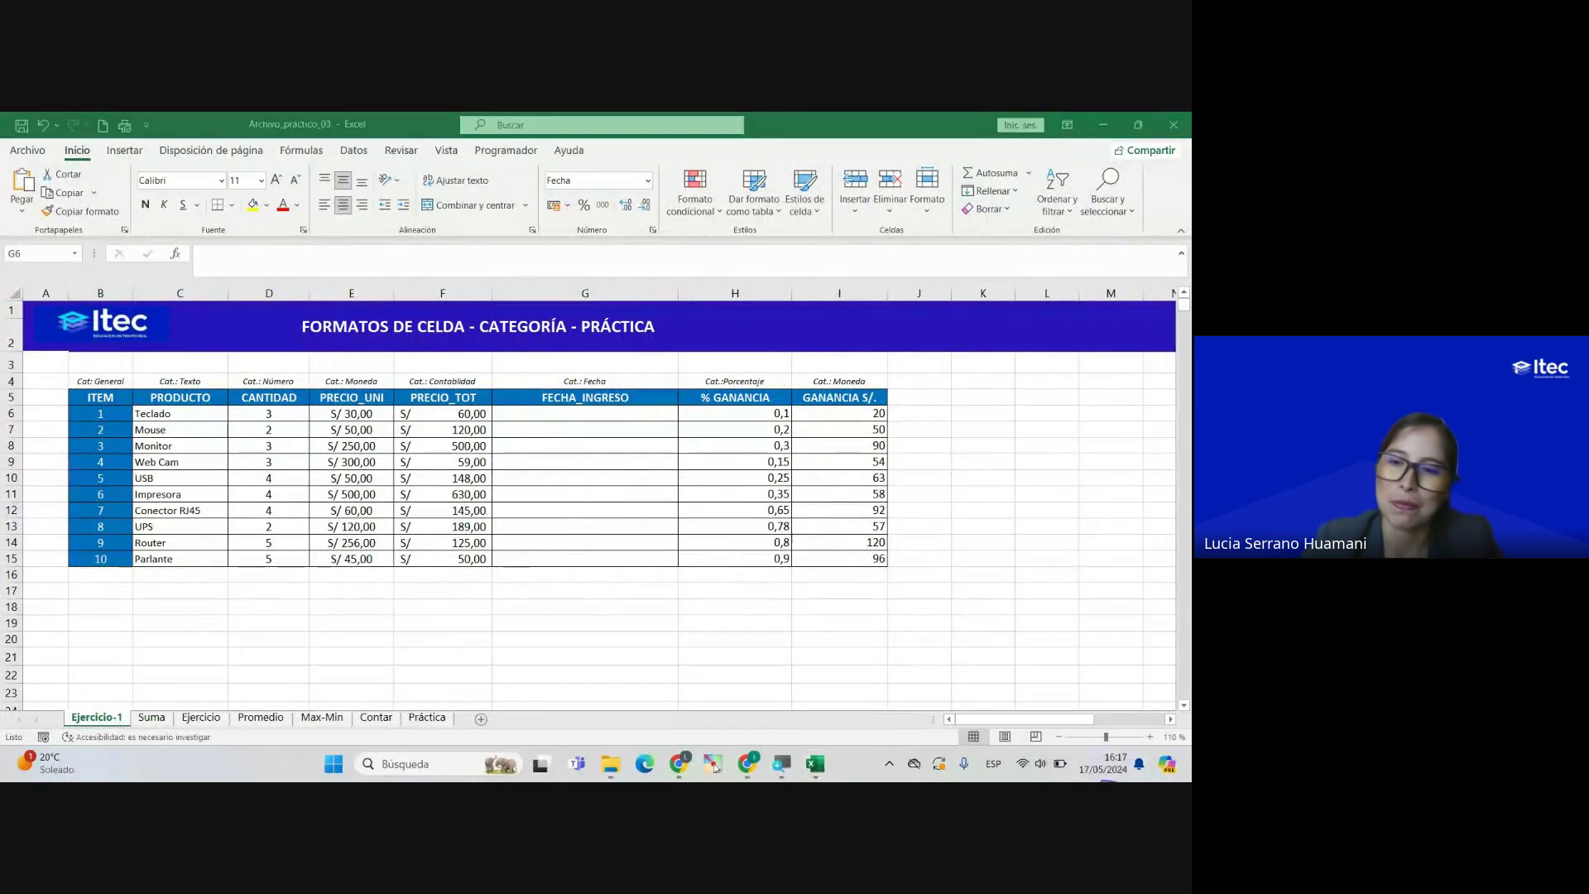
click(1110, 763)
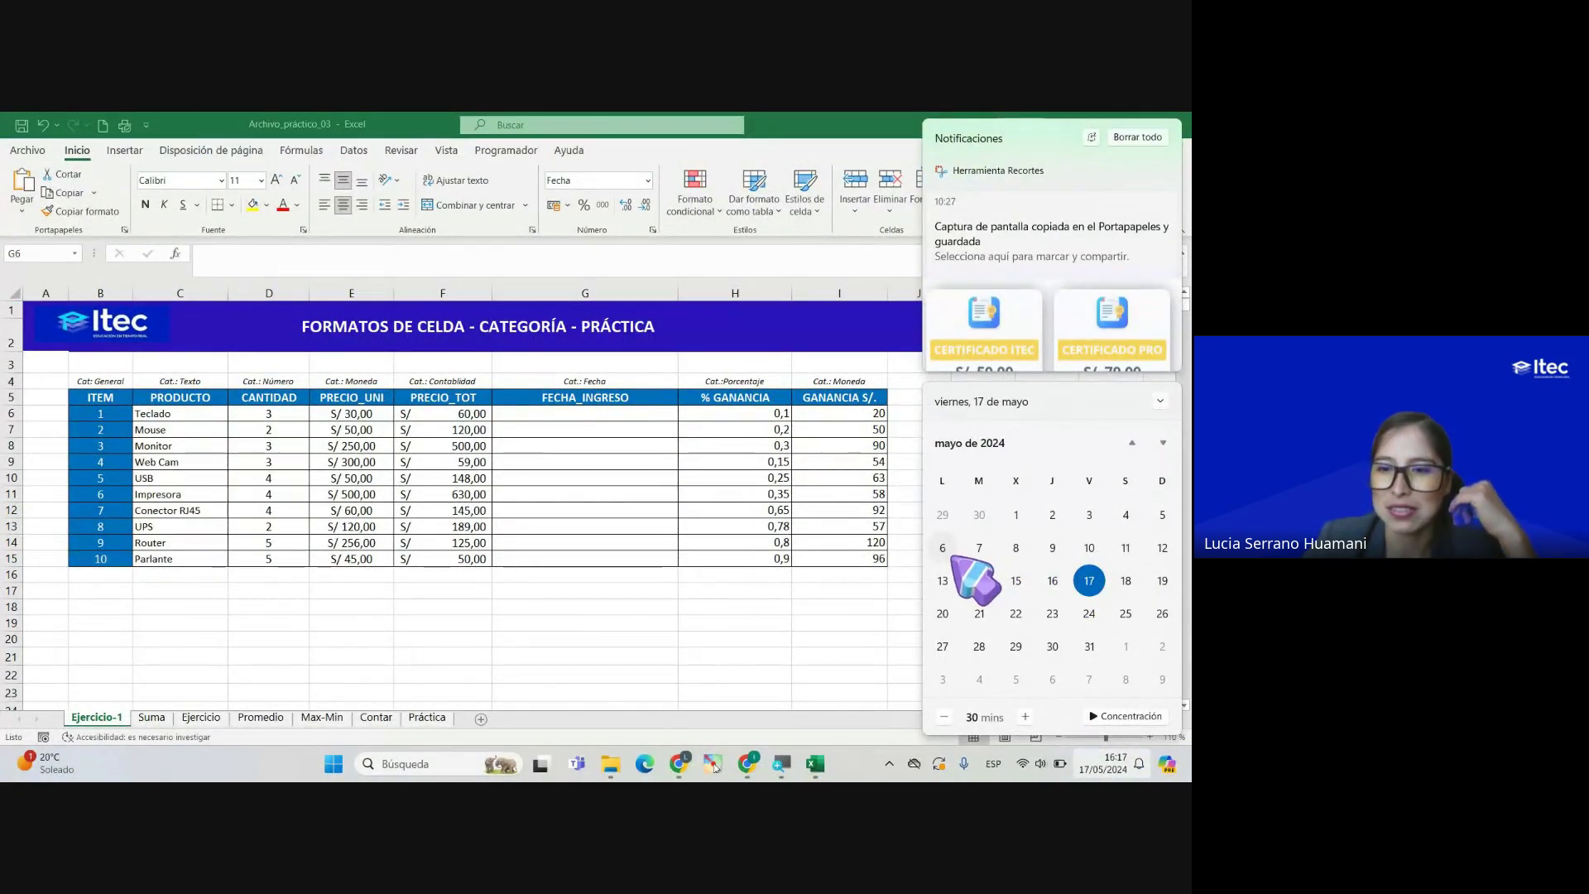
click(613, 505)
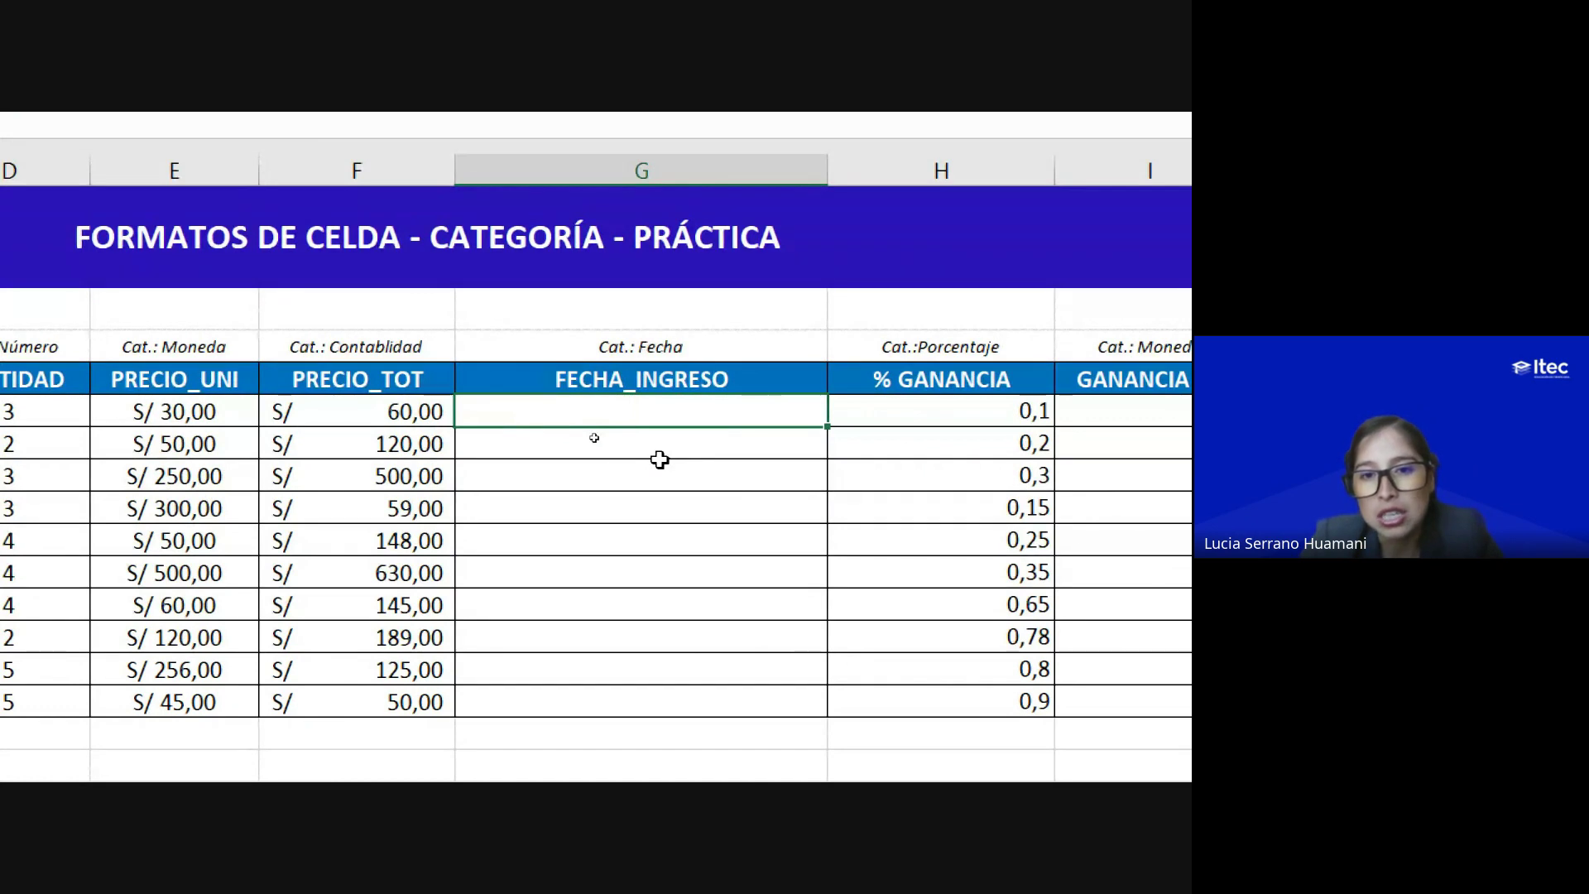
Step: Enter the date 06/05/2024 in G6 as the FECHA_INGRESO of Teclado, using slashes as separators
text(6)
key(BackSpace)
text(06)
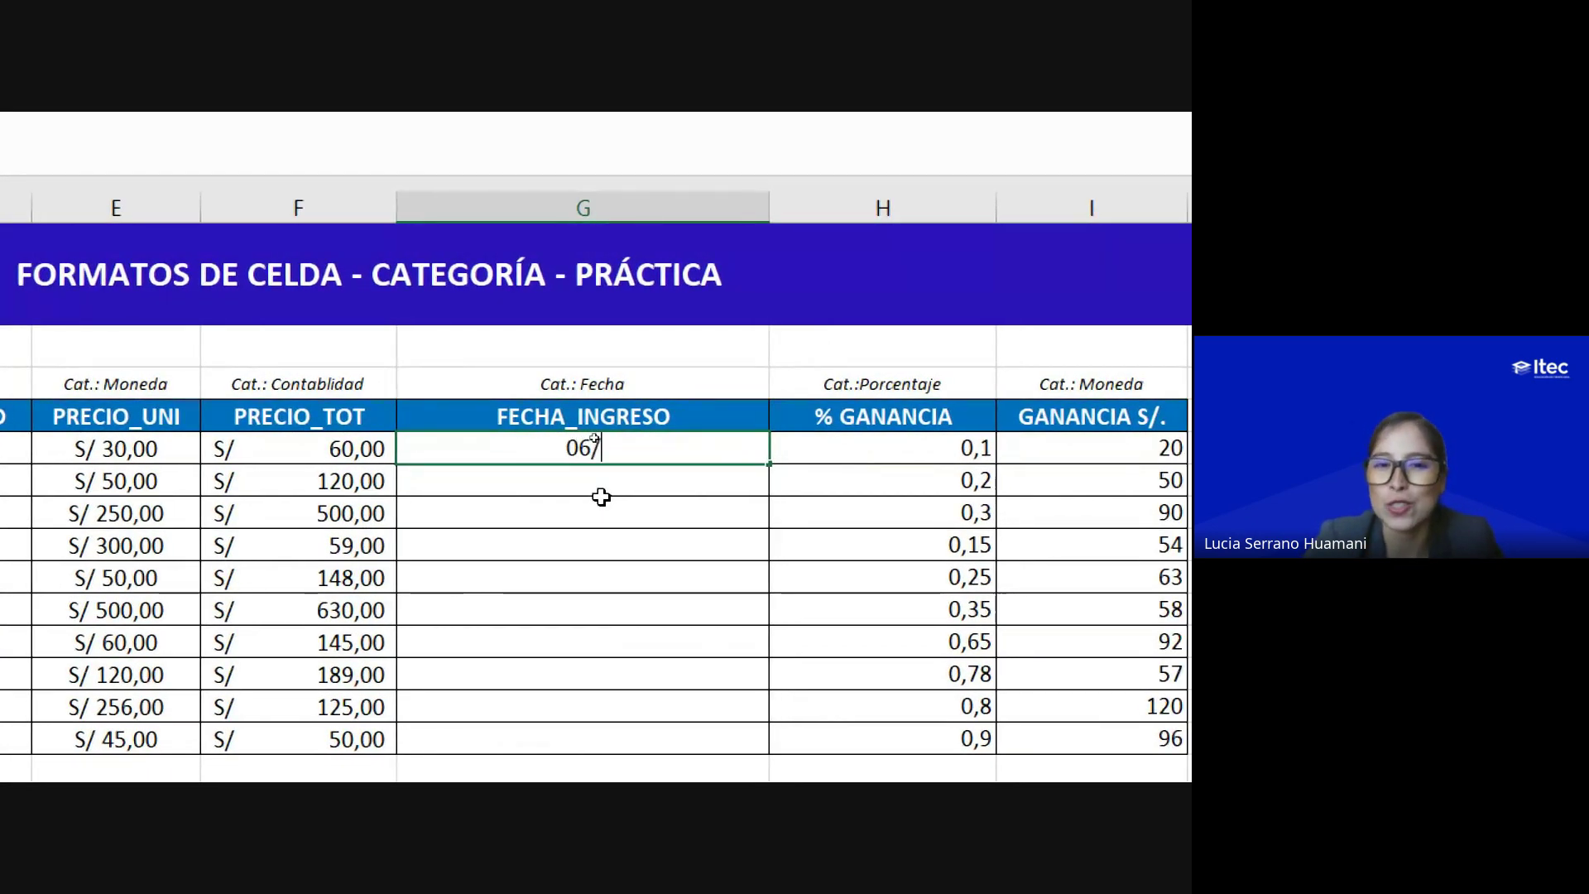
text(/)
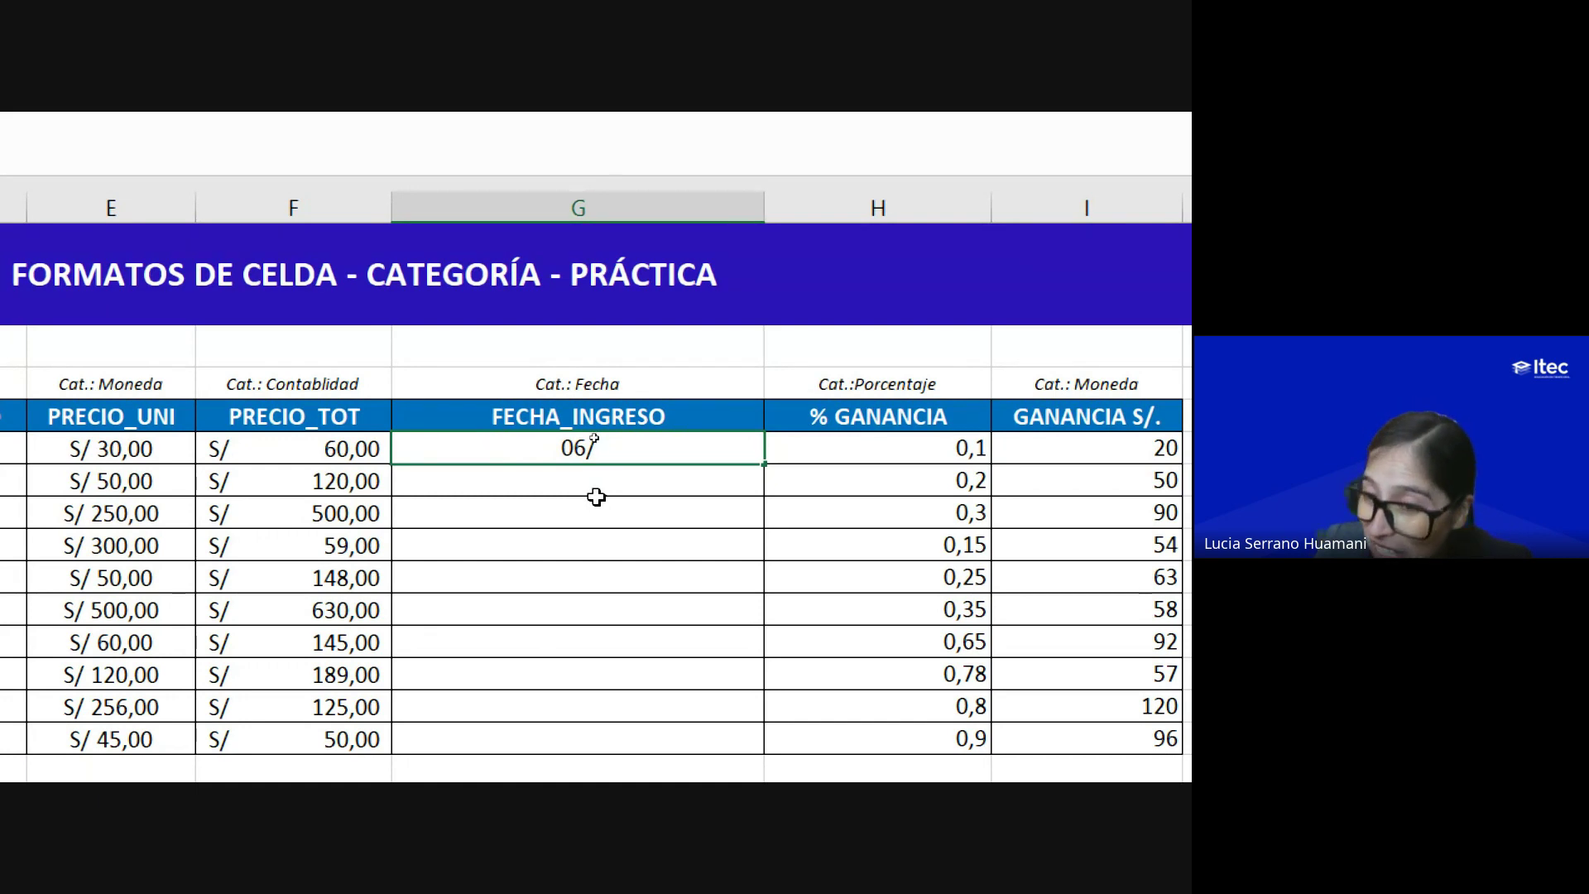
key(BackSpace)
text(-)
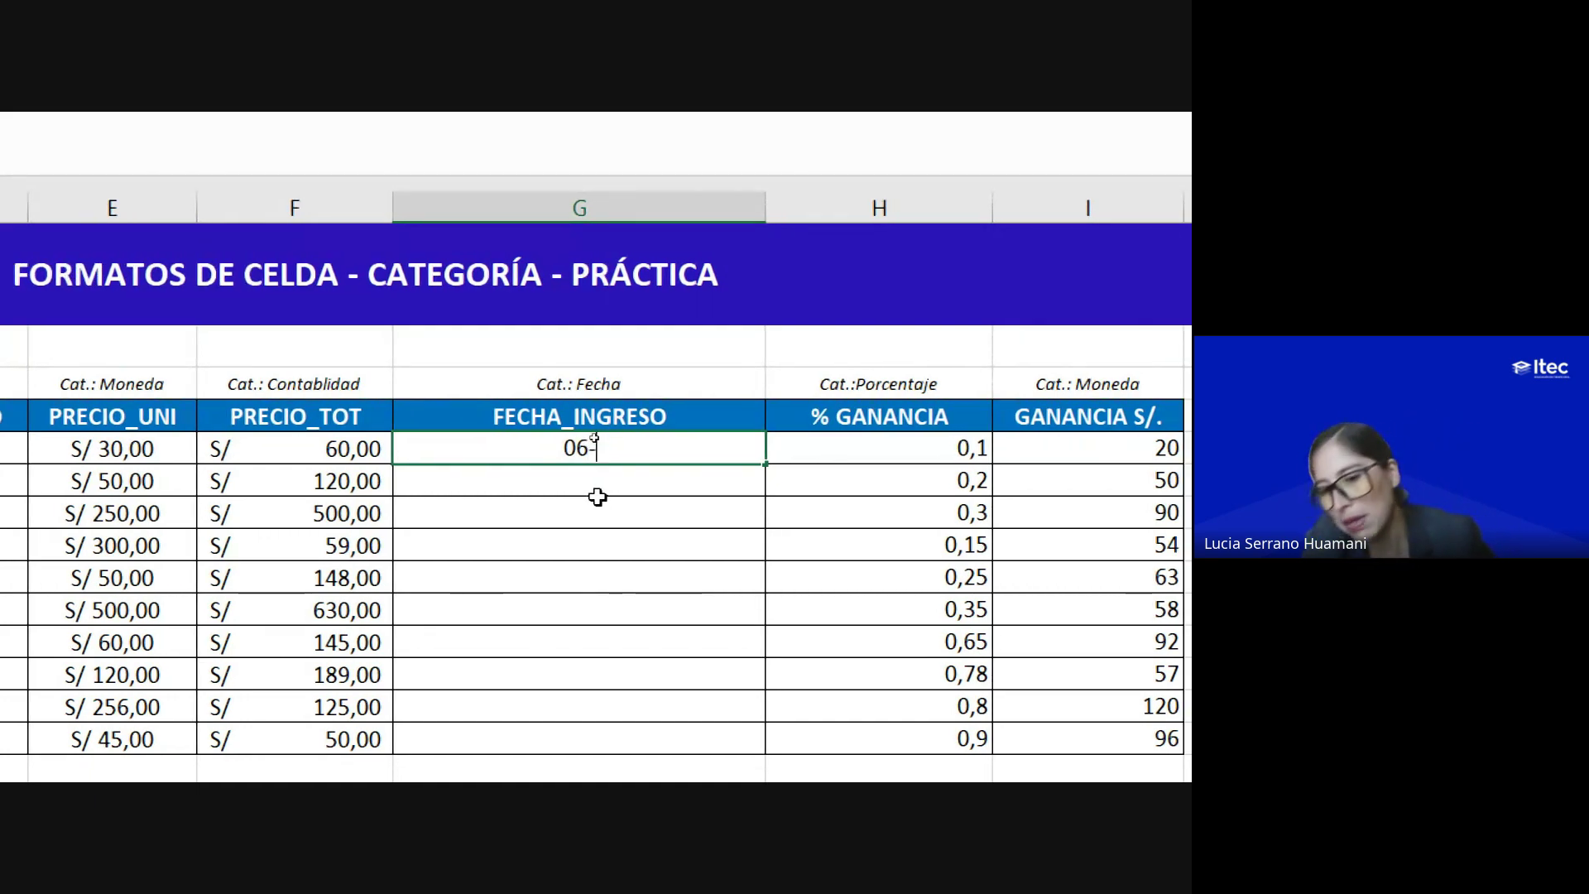
key(BackSpace)
text(/)
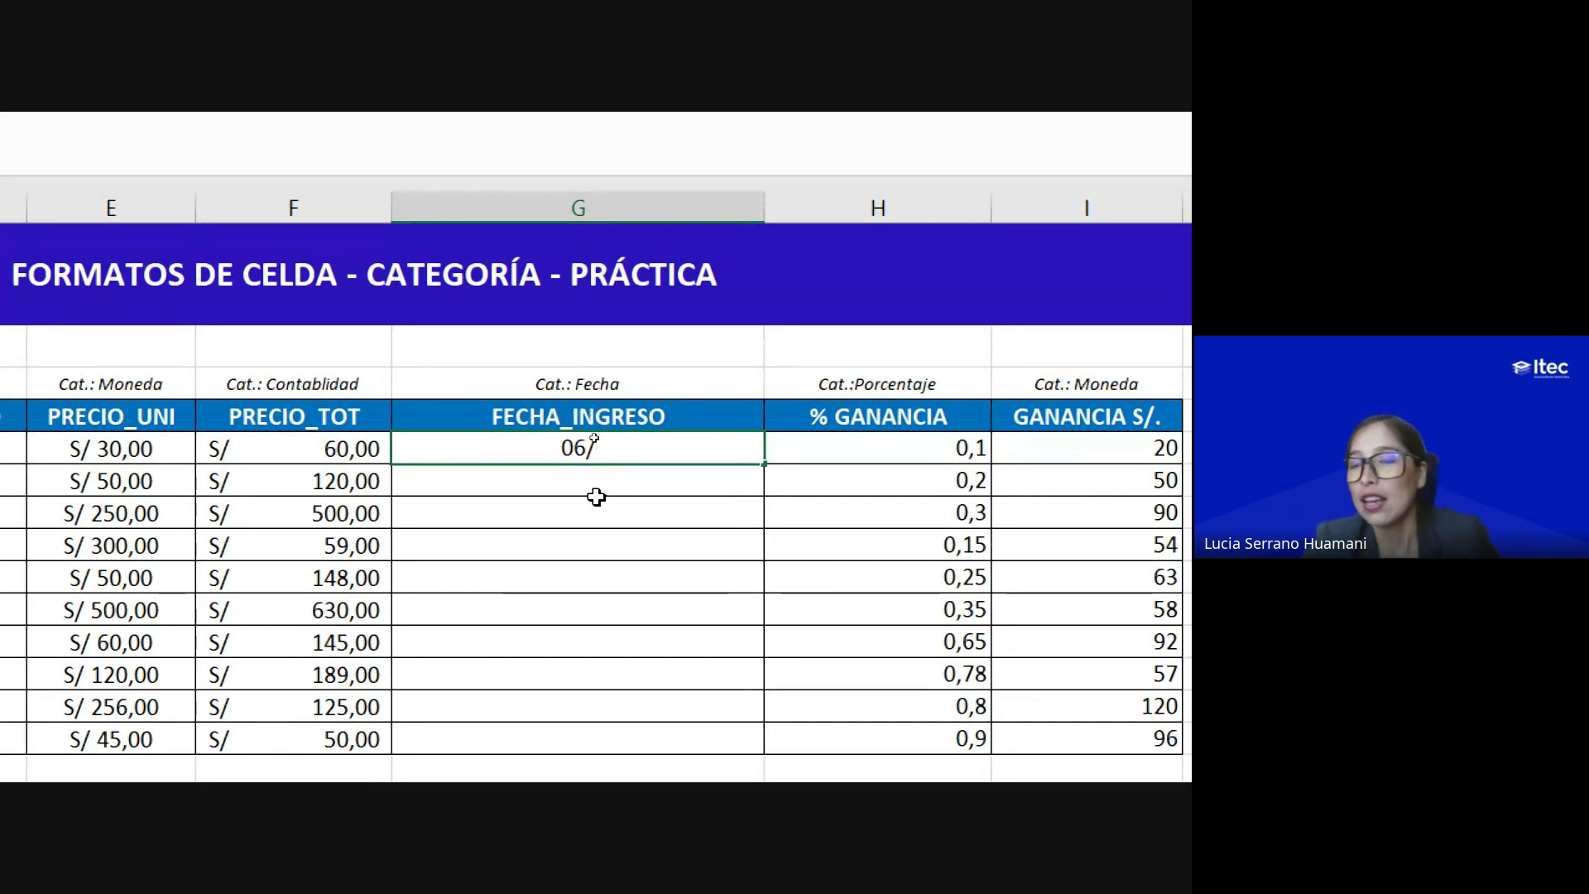
text(05/202)
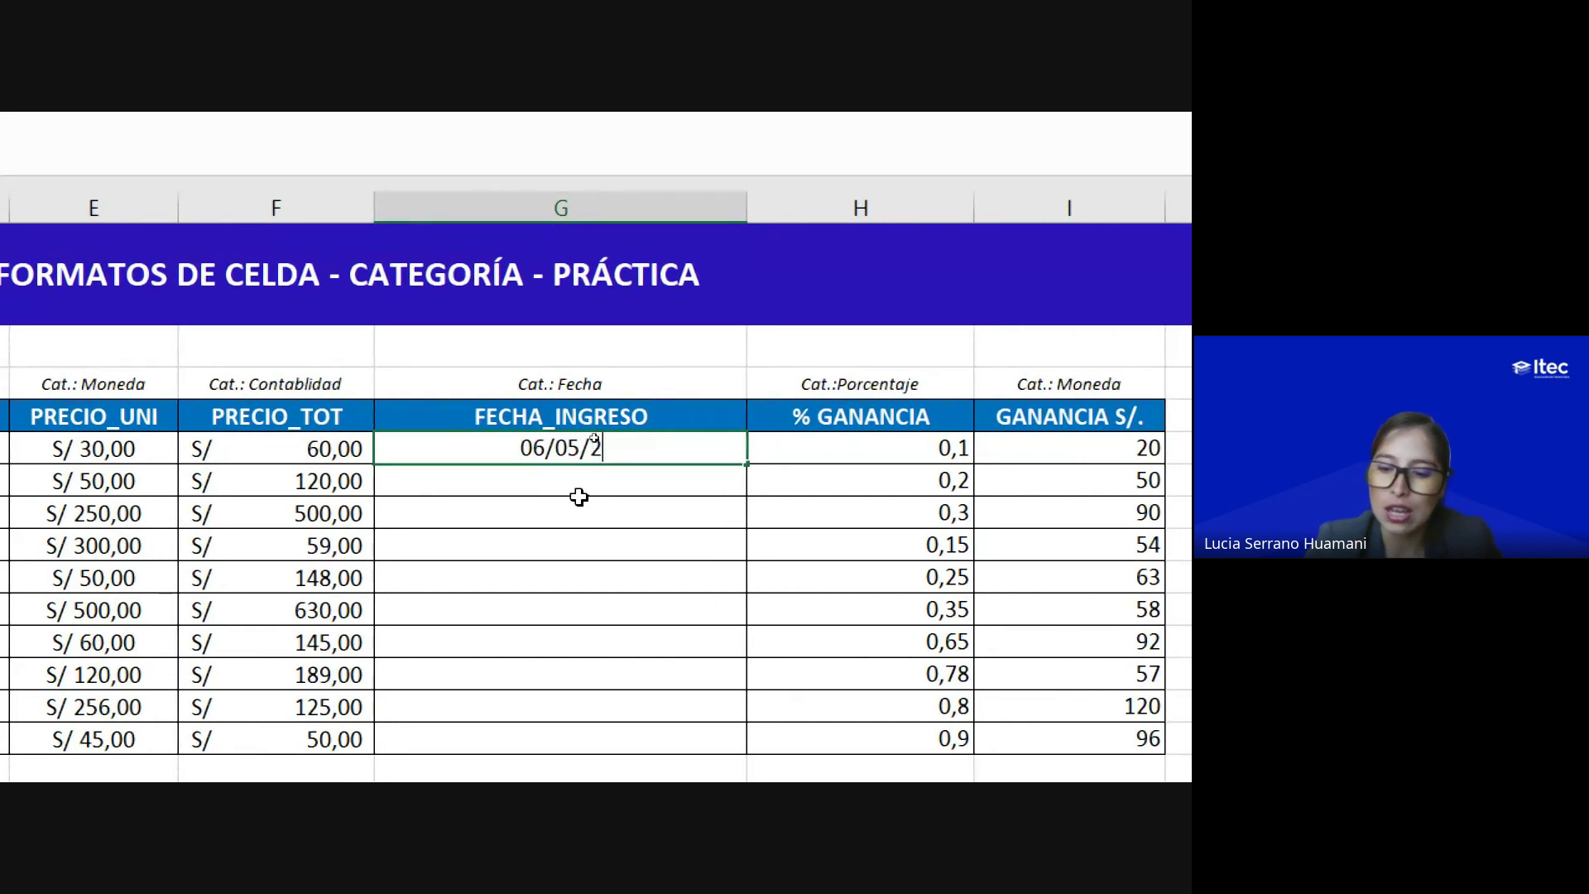
text(4)
key(Return)
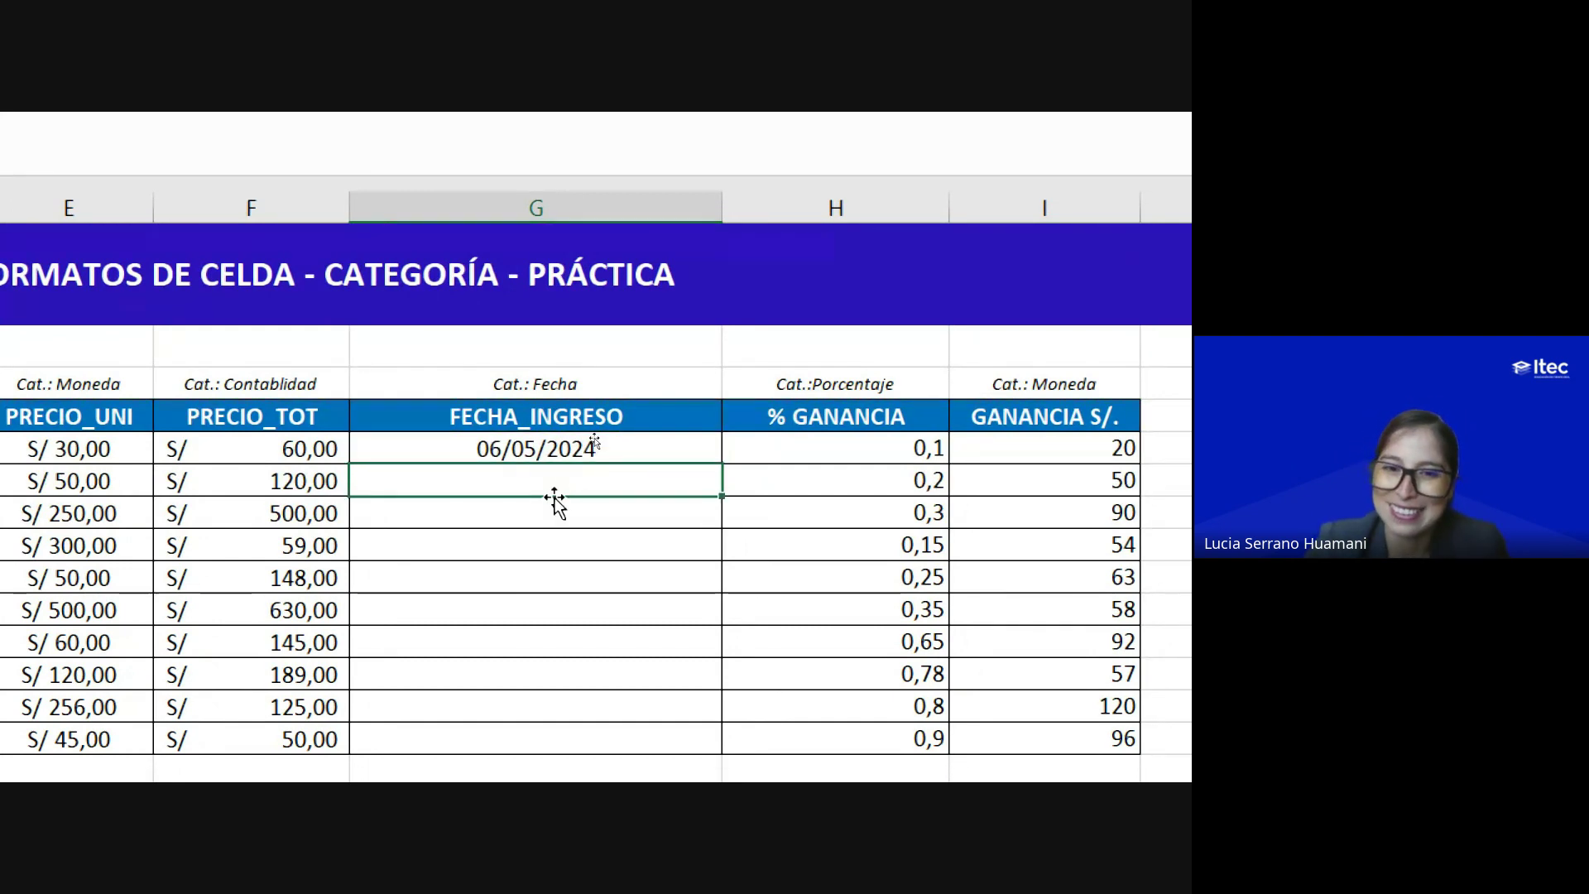
click(515, 452)
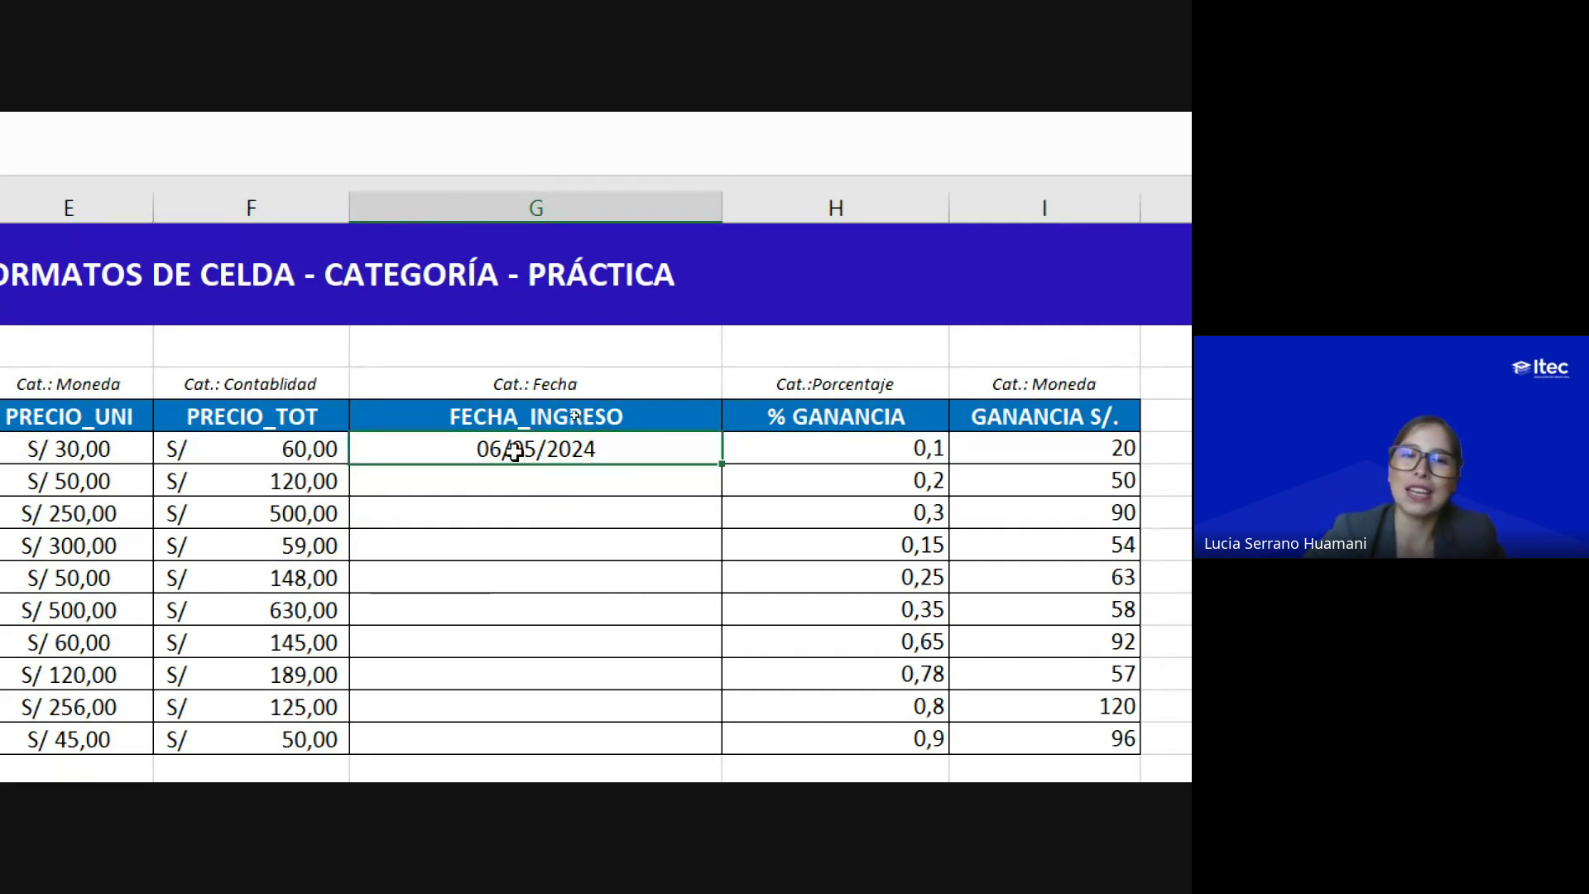
Step: Fill in 25/12/2024 with slashes as the FECHA_INGRESO of Mouse in G7
click(593, 490)
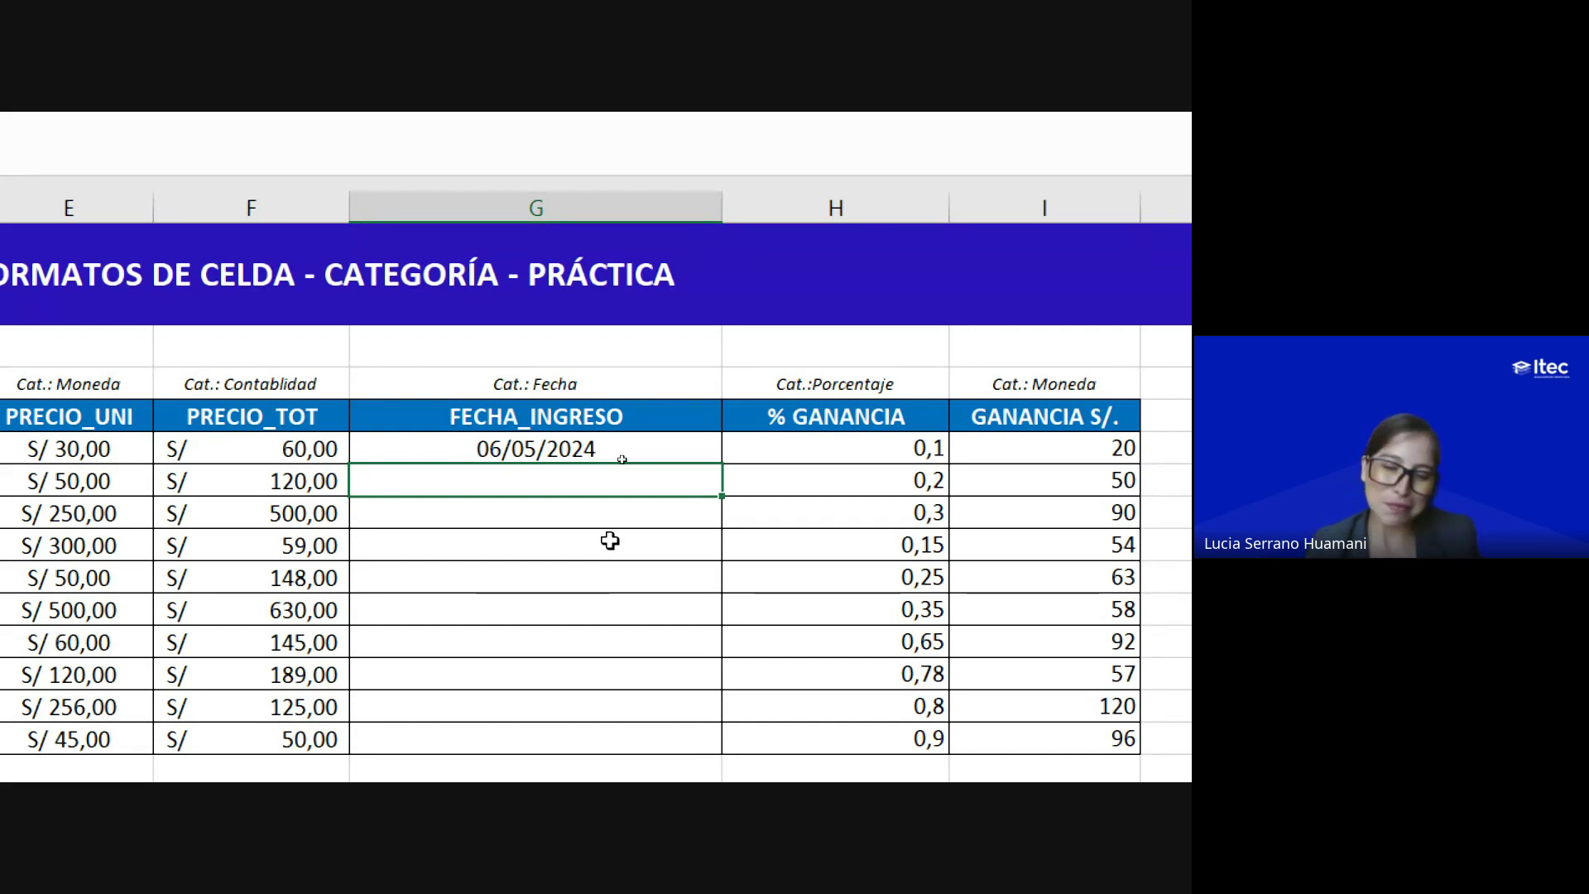
text(25/0)
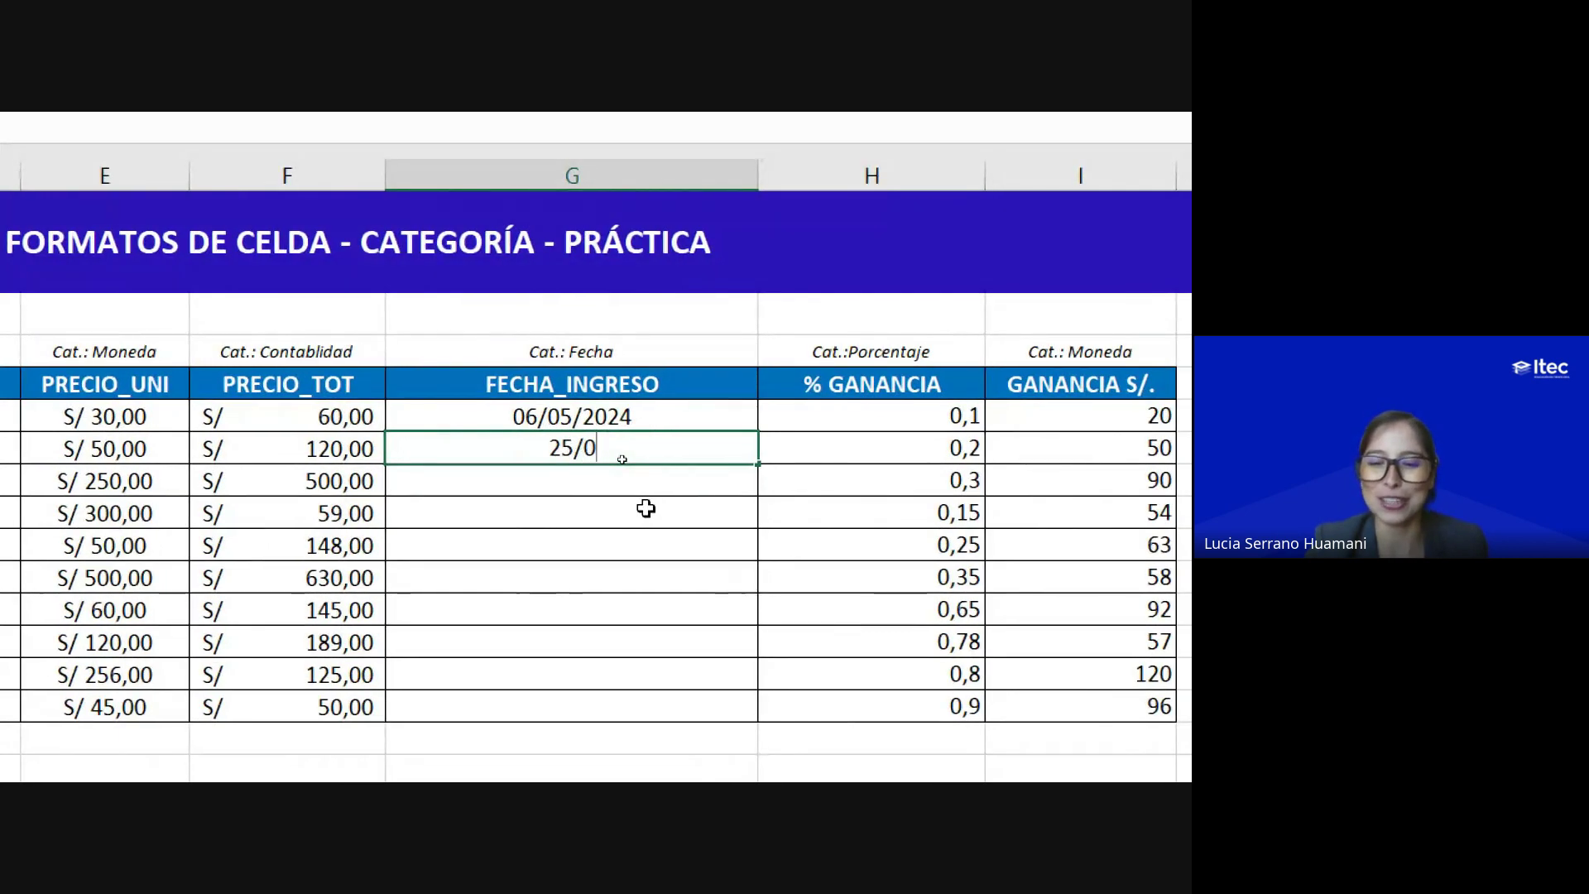
key(BackSpace)
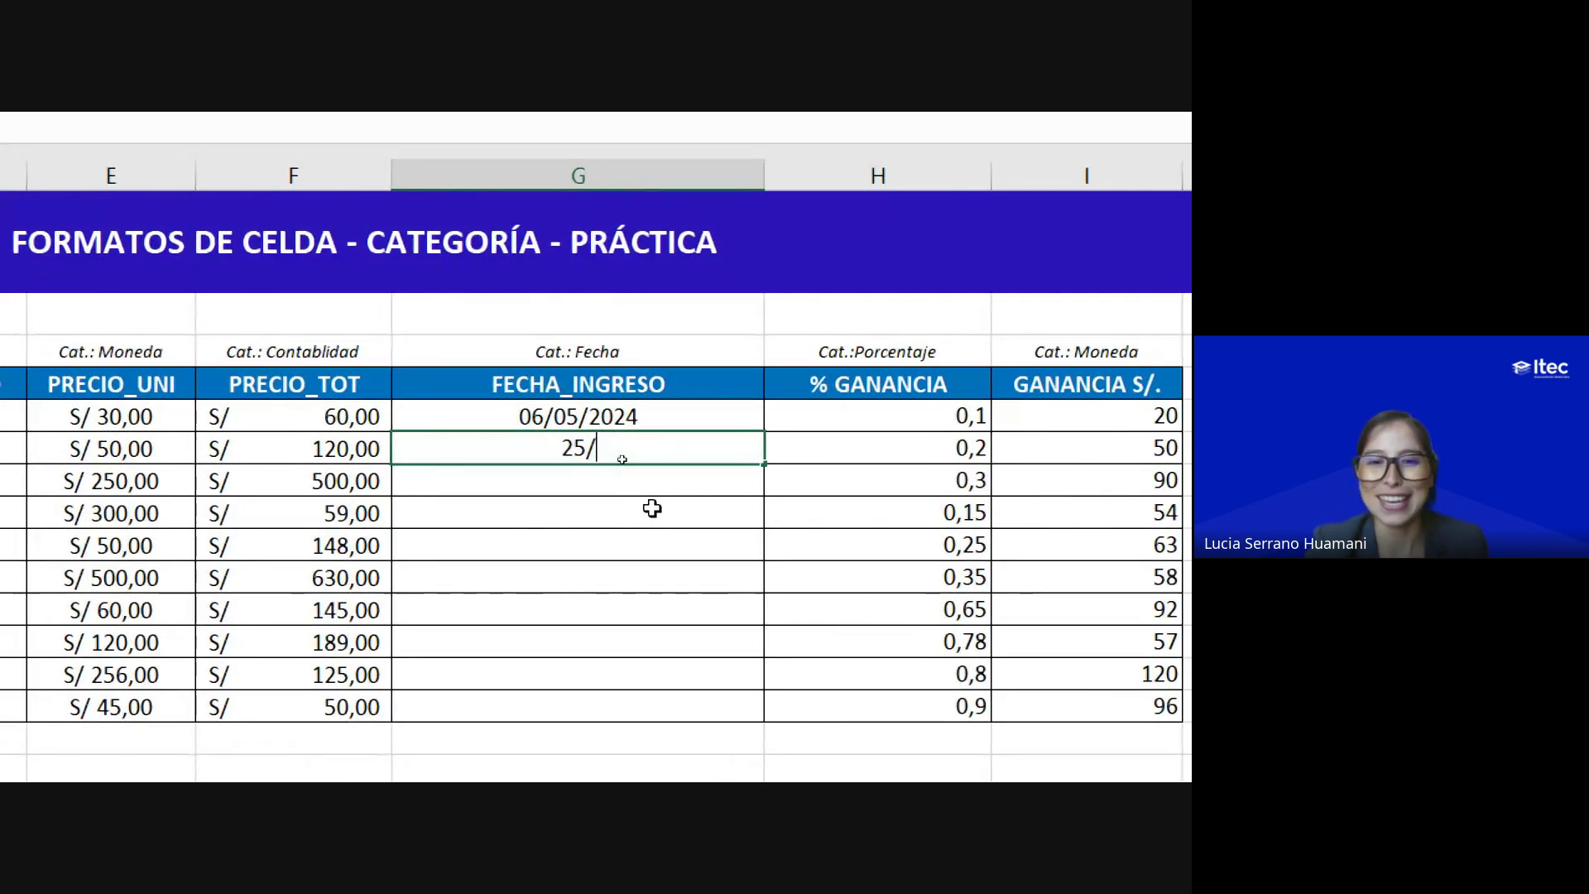
text(12/2024)
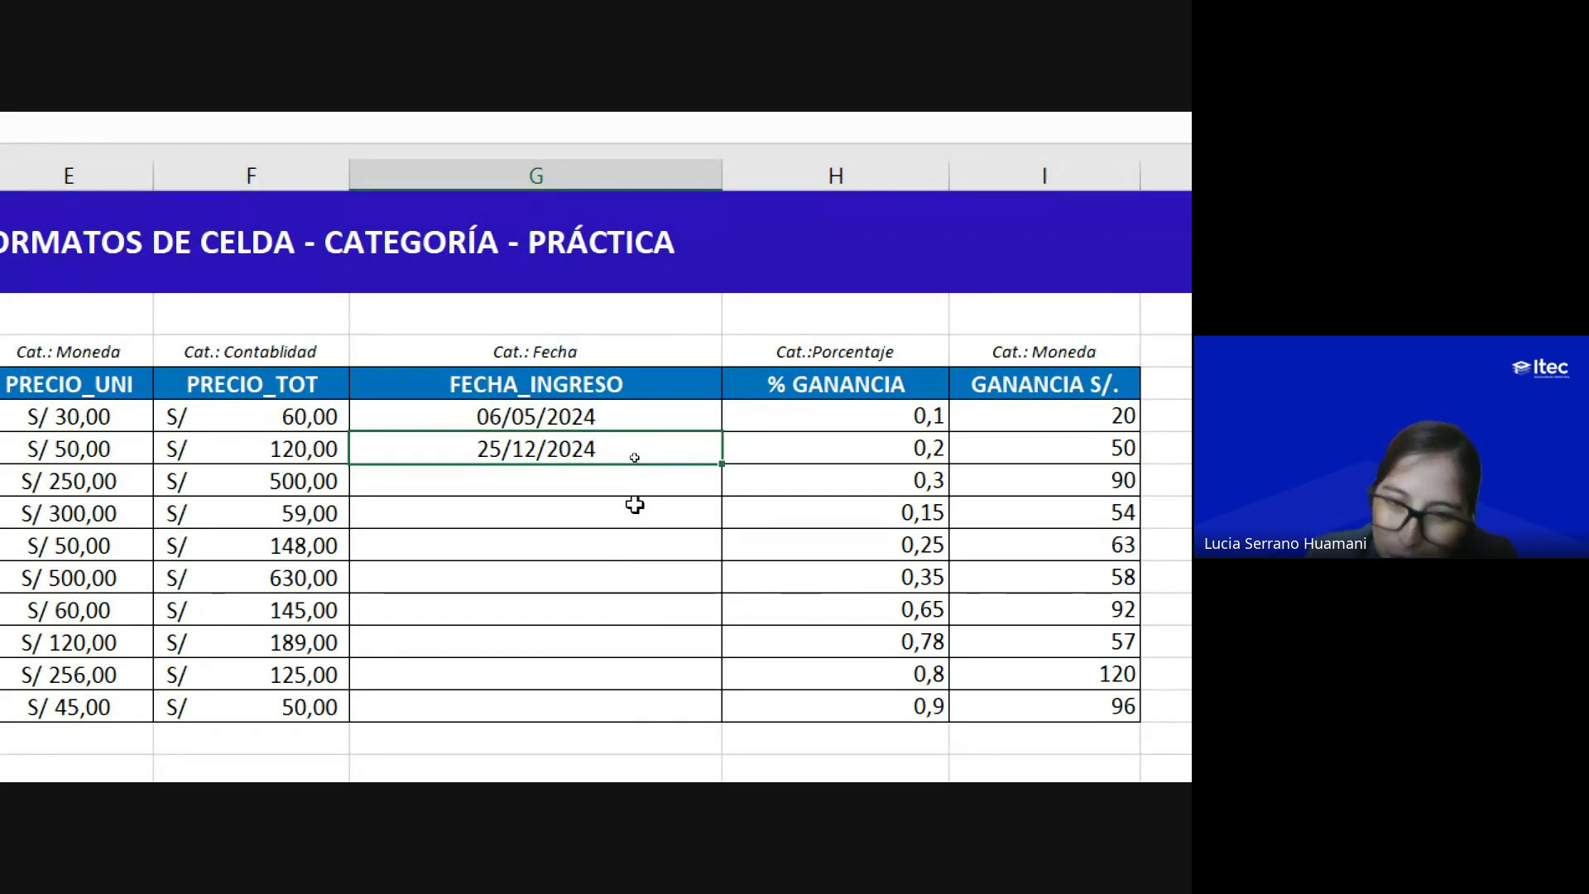
Step: Re-enter the FECHA_INGRESO of Mouse in G7 as 25-12-2024, using hyphens as separators
key(BackSpace)
key(BackSpace)
key(BackSpace)
key(BackSpace)
key(BackSpace)
key(BackSpace)
key(BackSpace)
key(BackSpace)
key(BackSpace)
key(BackSpace)
text(25-1)
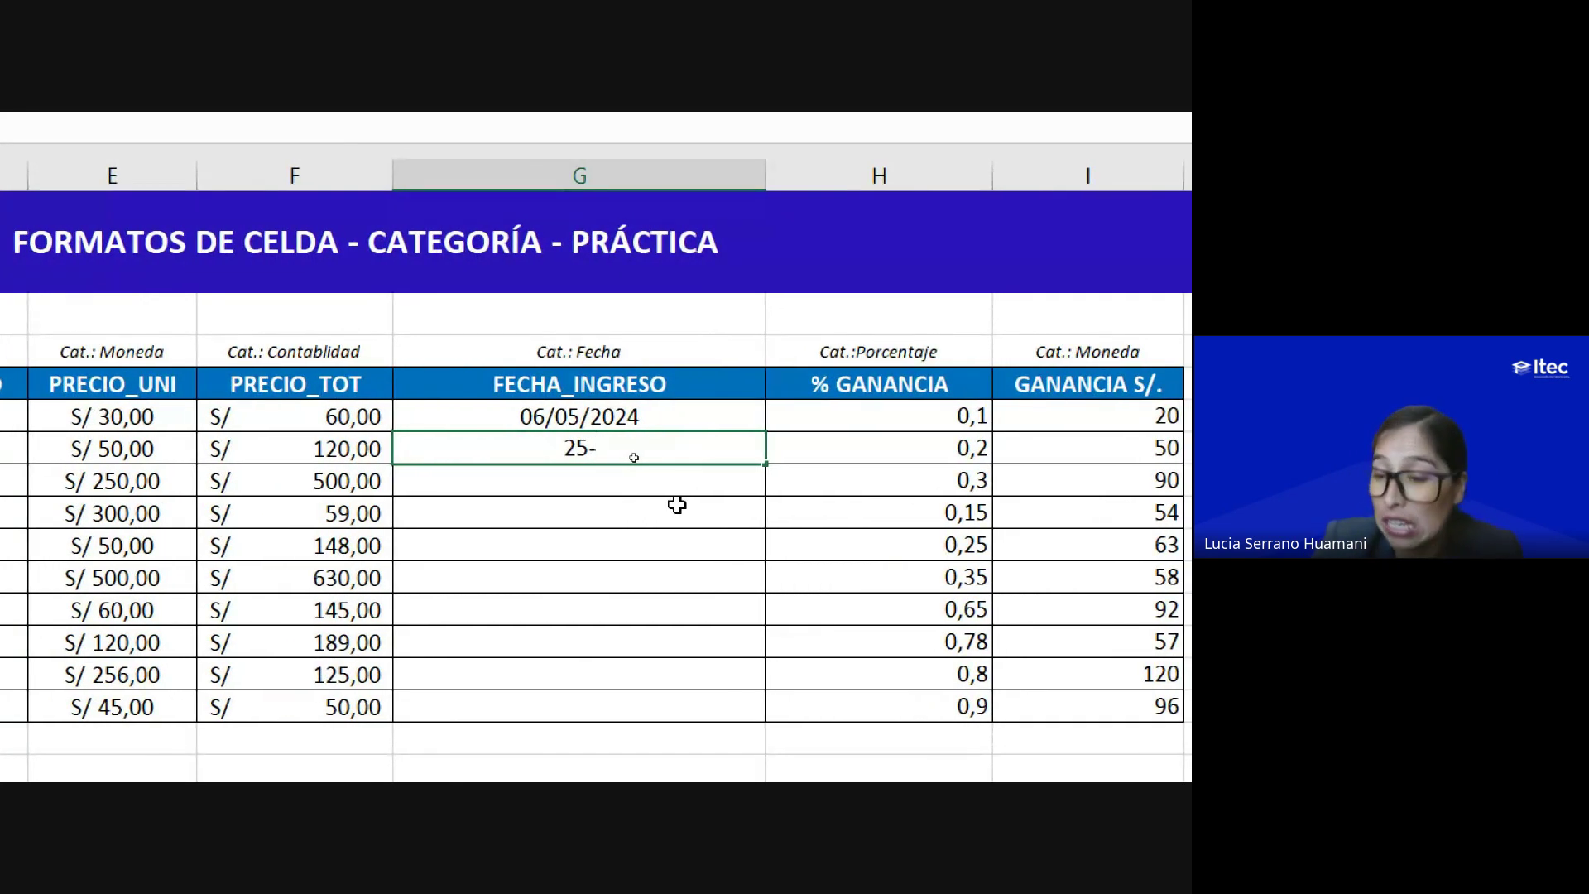
text(2-2024)
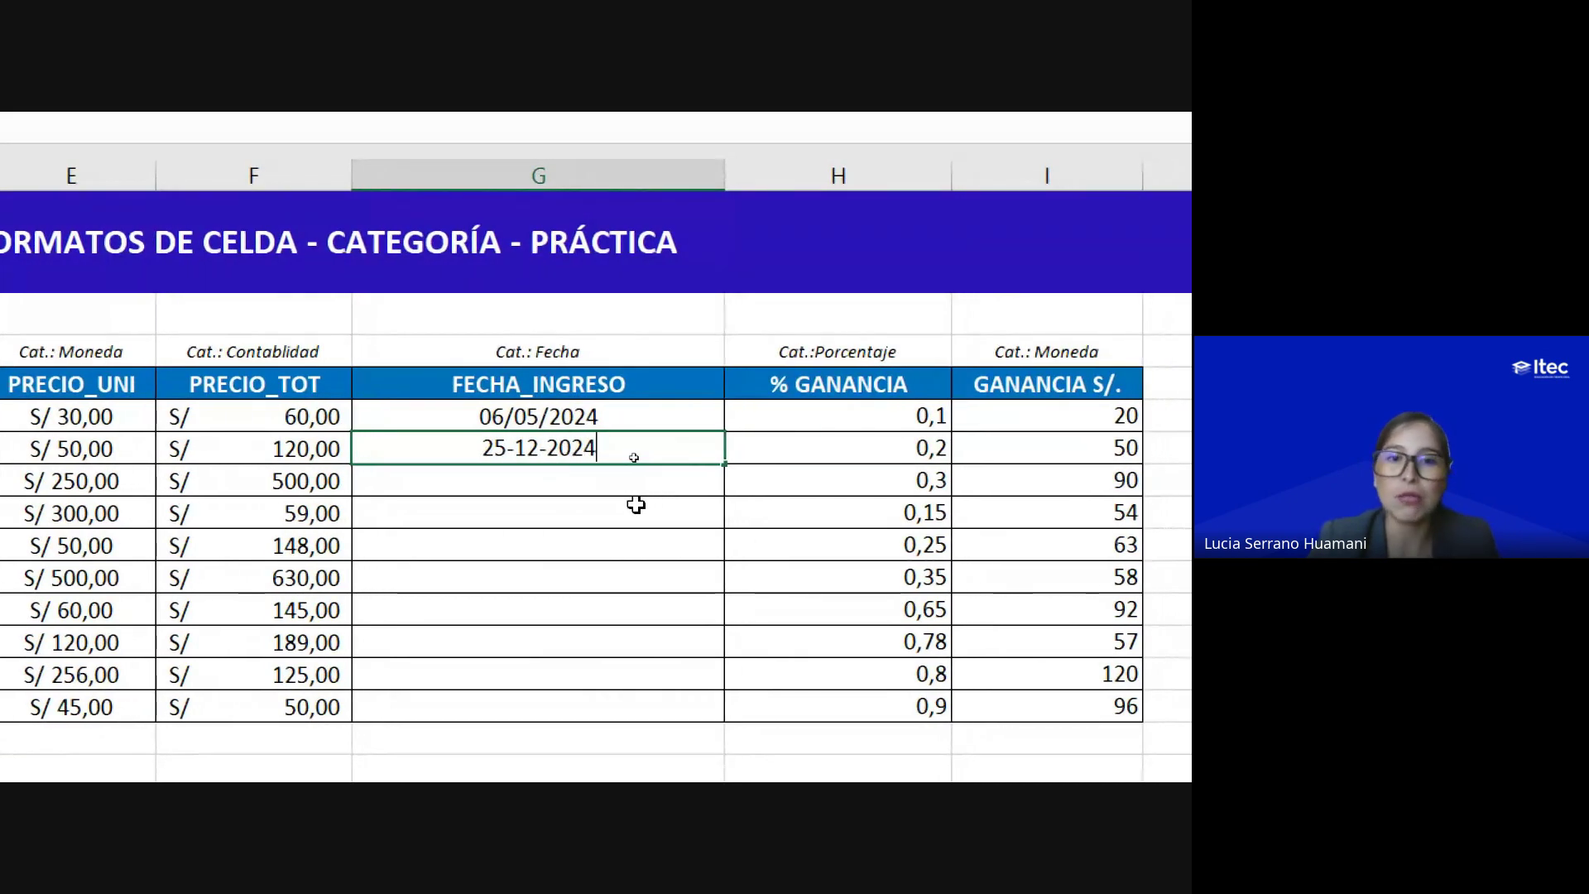
key(Return)
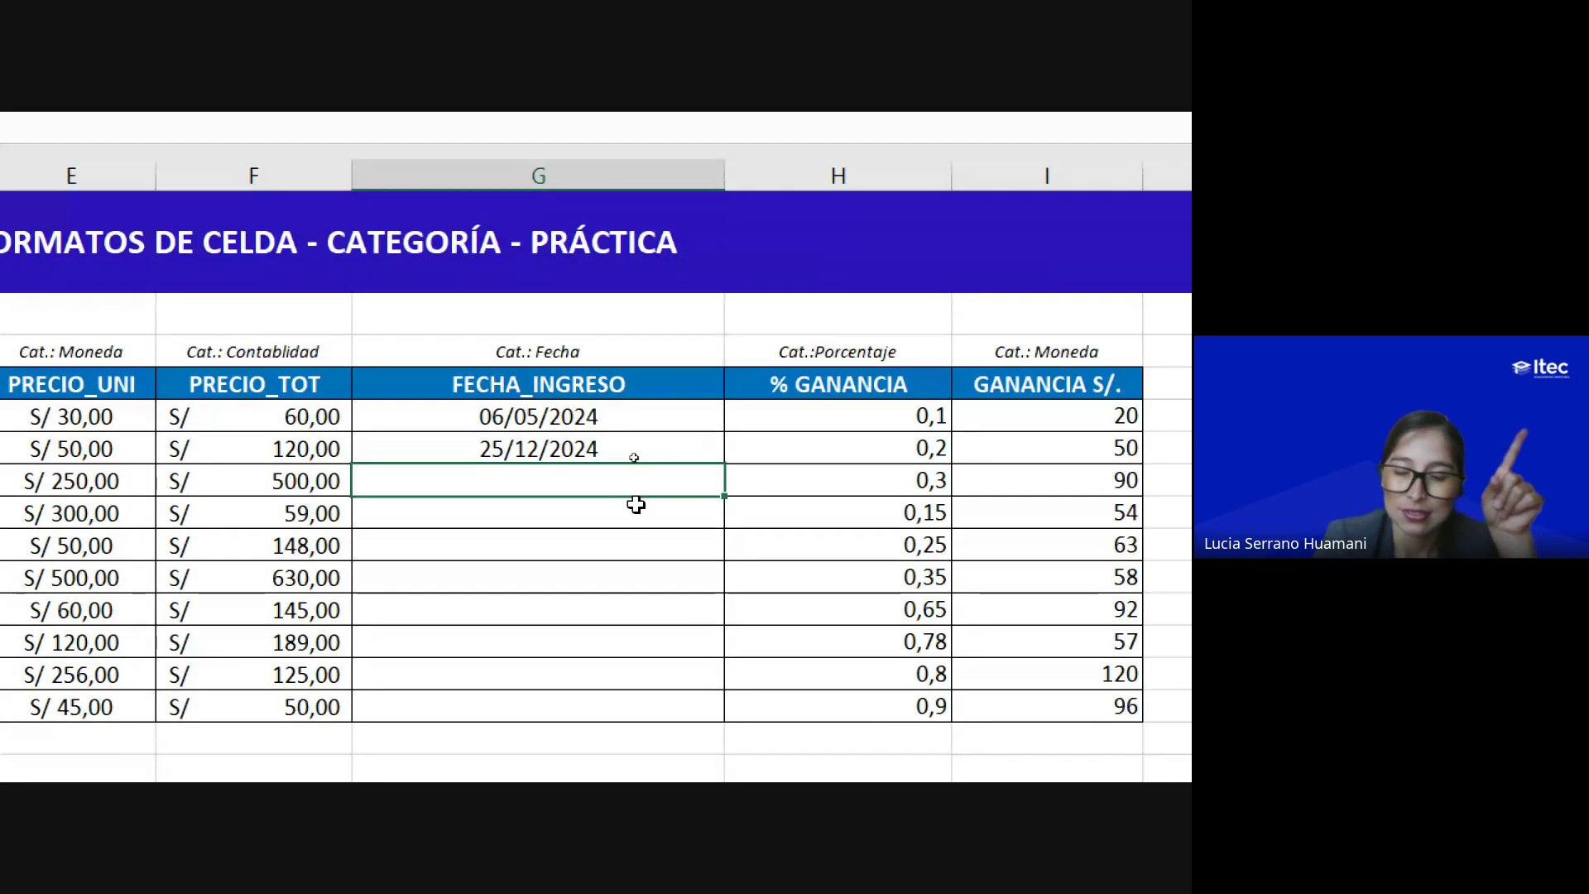
Step: Enter the date 01/05/2024 in G8 as the FECHA_INGRESO of Monitor
text(01/)
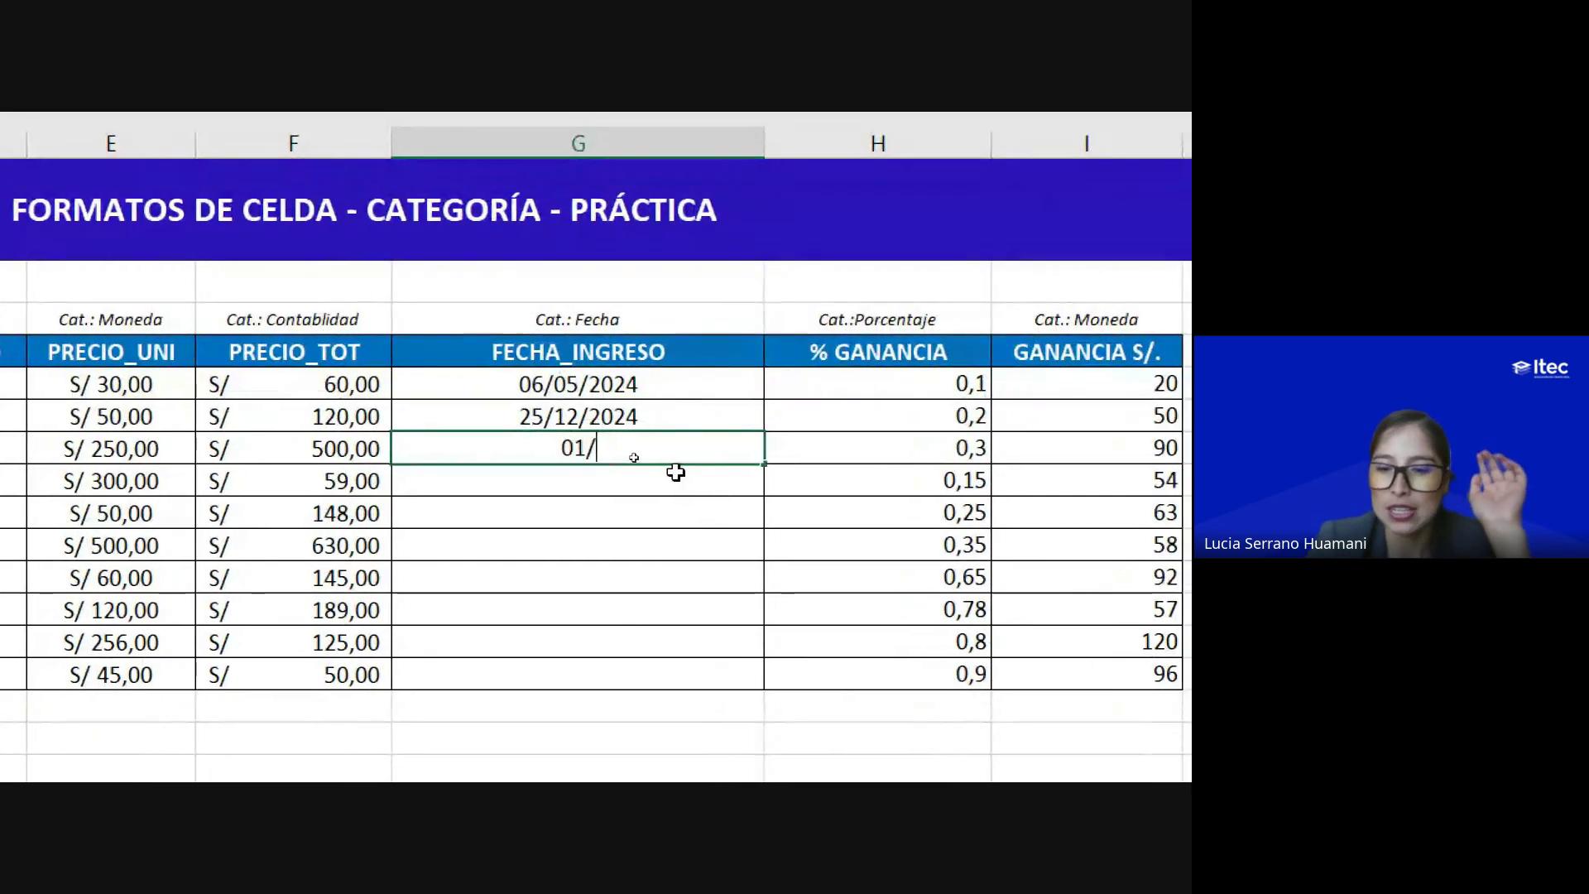
text(05/2027)
key(Return)
double_click(641, 454)
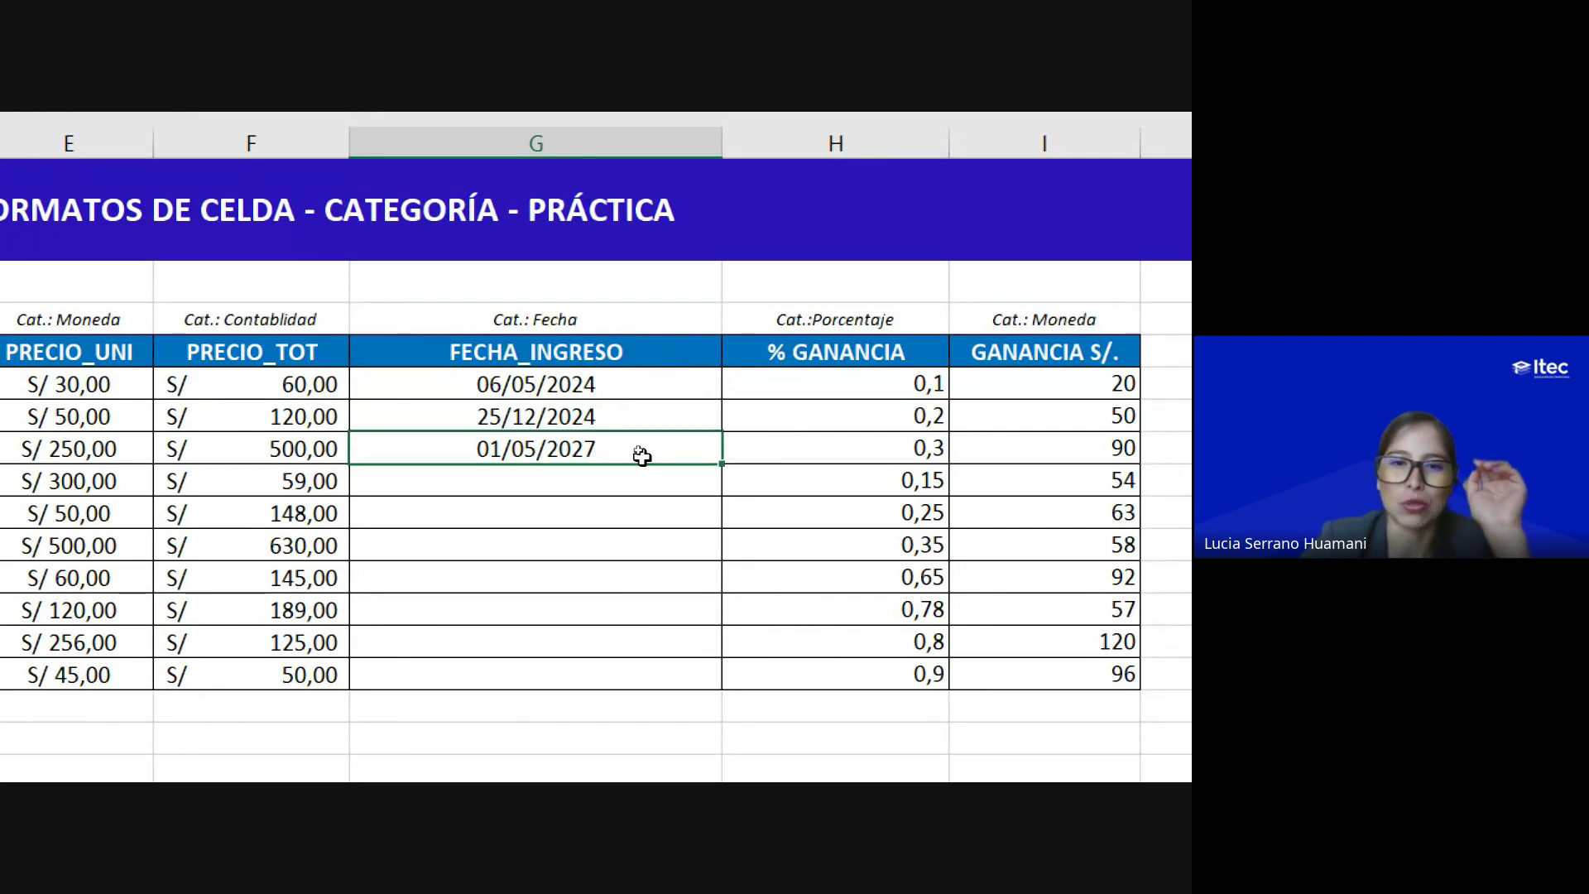
key(BackSpace)
text(4)
key(Return)
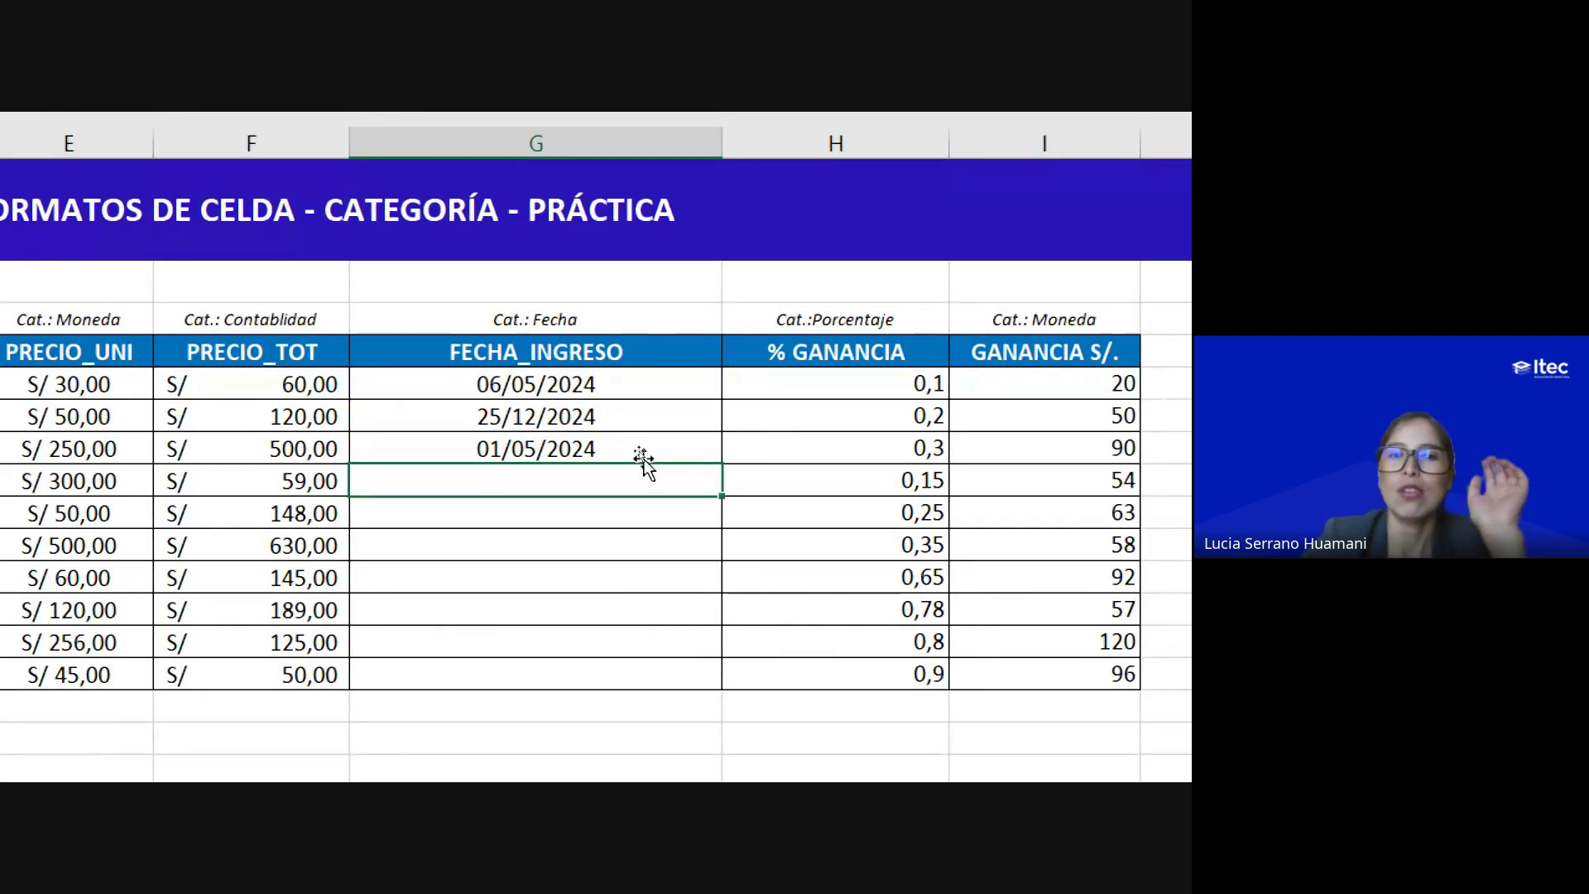
Step: Apply the Fecha larga number format to the three FECHA_INGRESO dates in G6:G8
drag(546, 382, 570, 453)
click(577, 474)
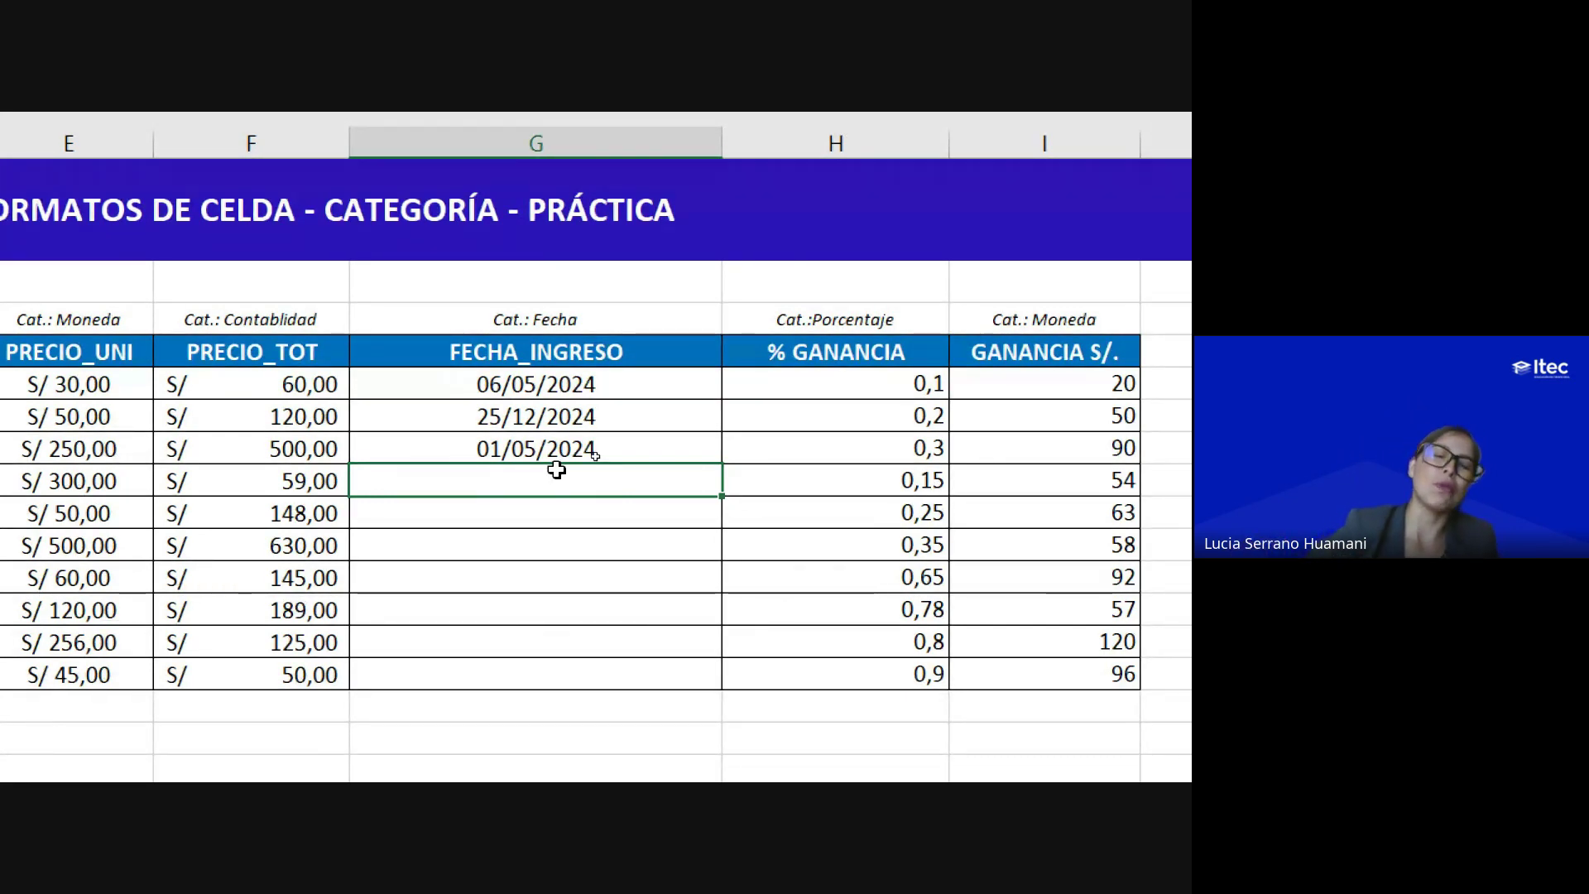
click(550, 451)
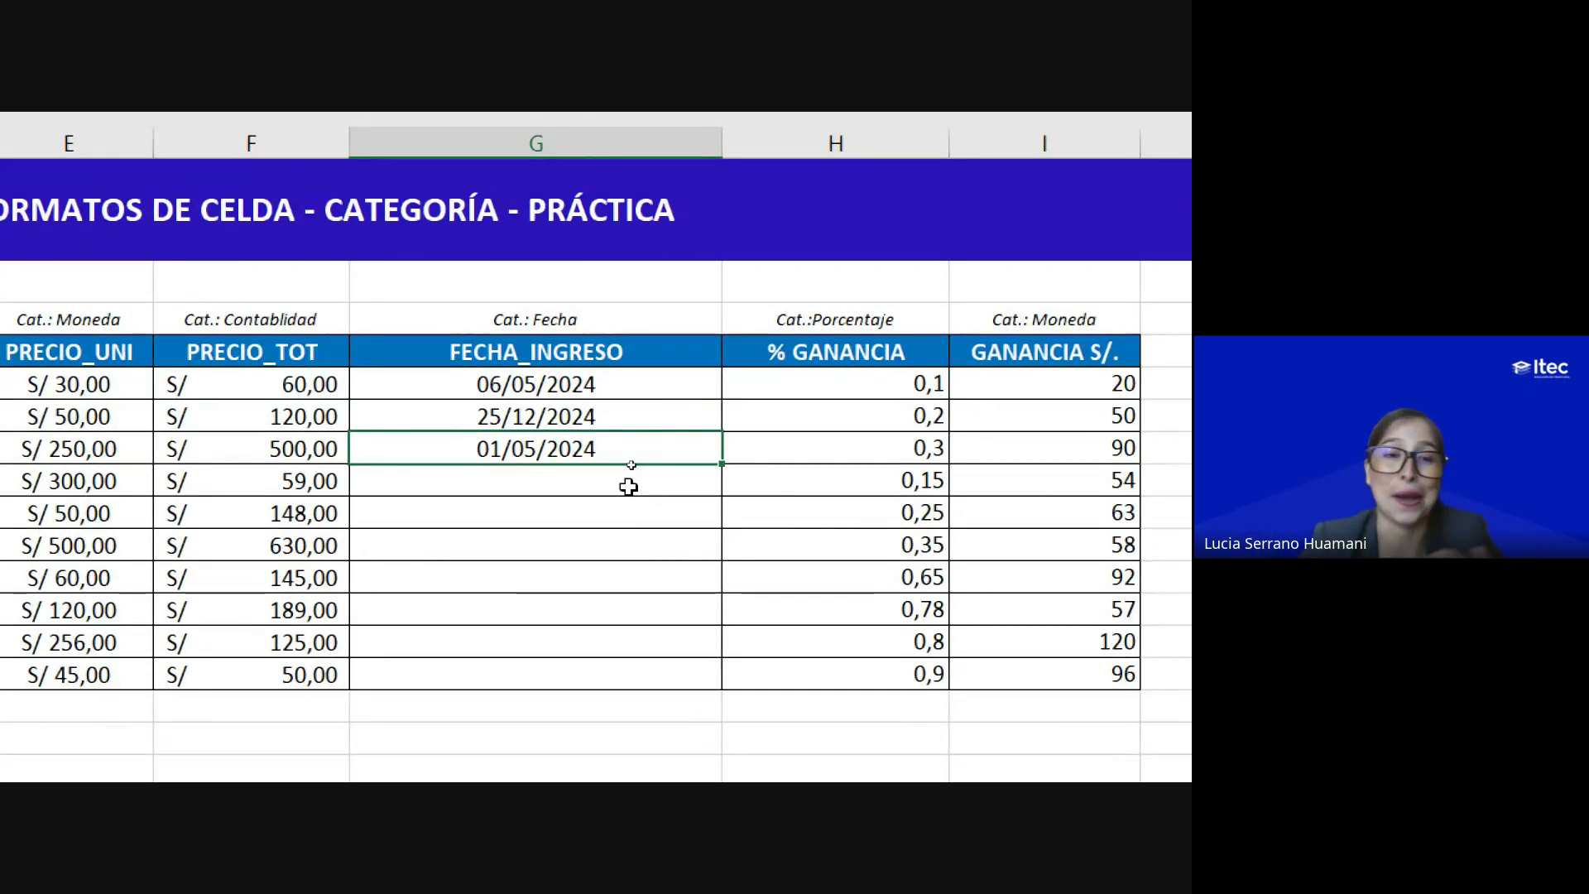
click(433, 387)
drag(434, 387, 425, 443)
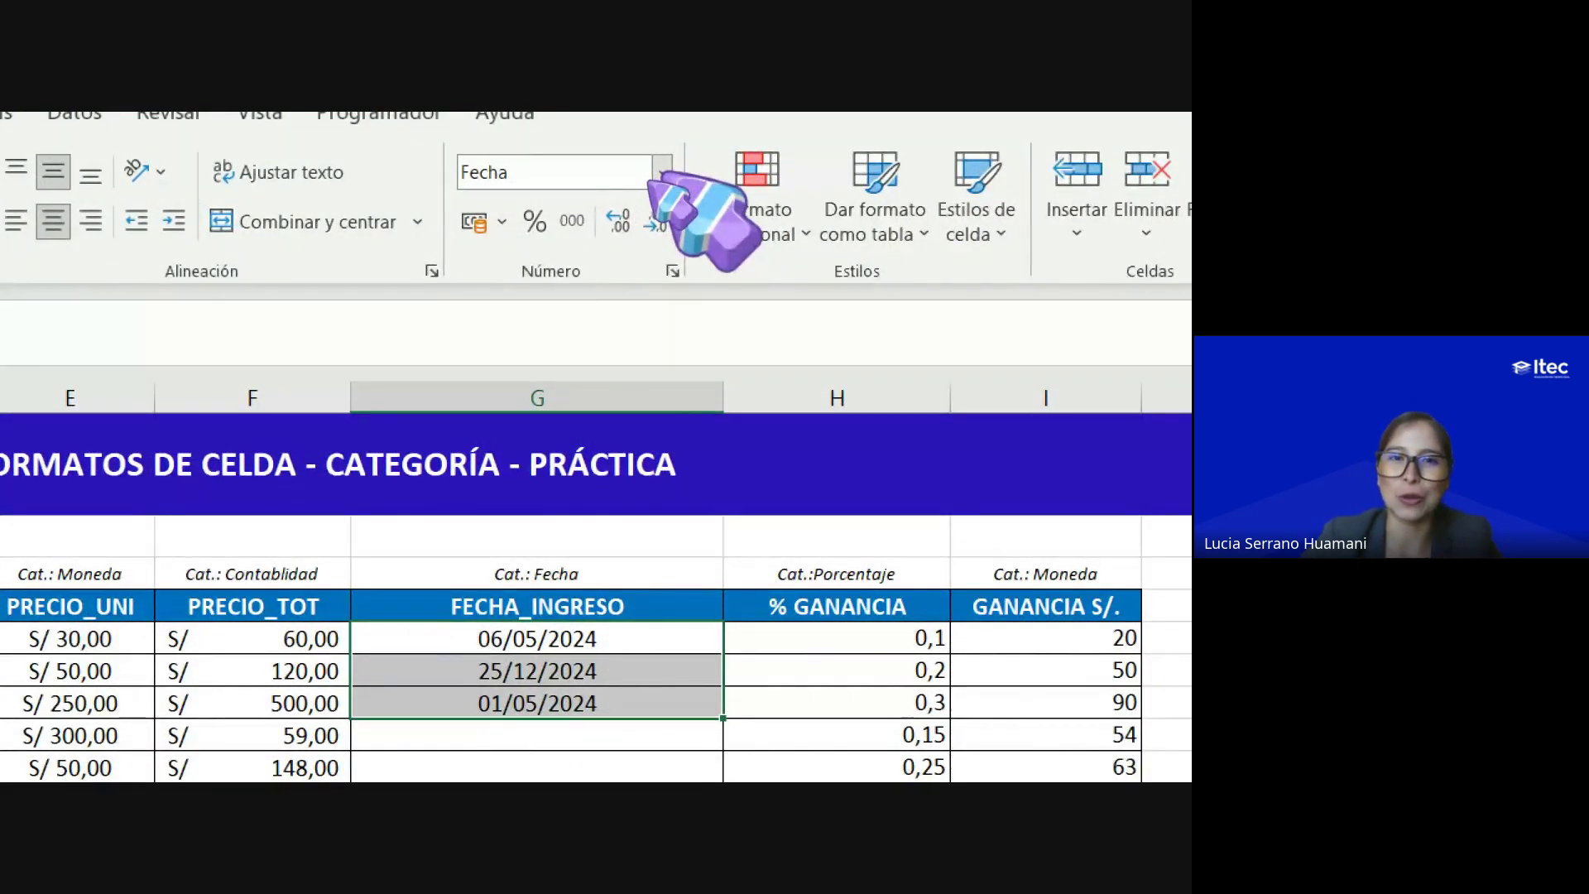
click(660, 174)
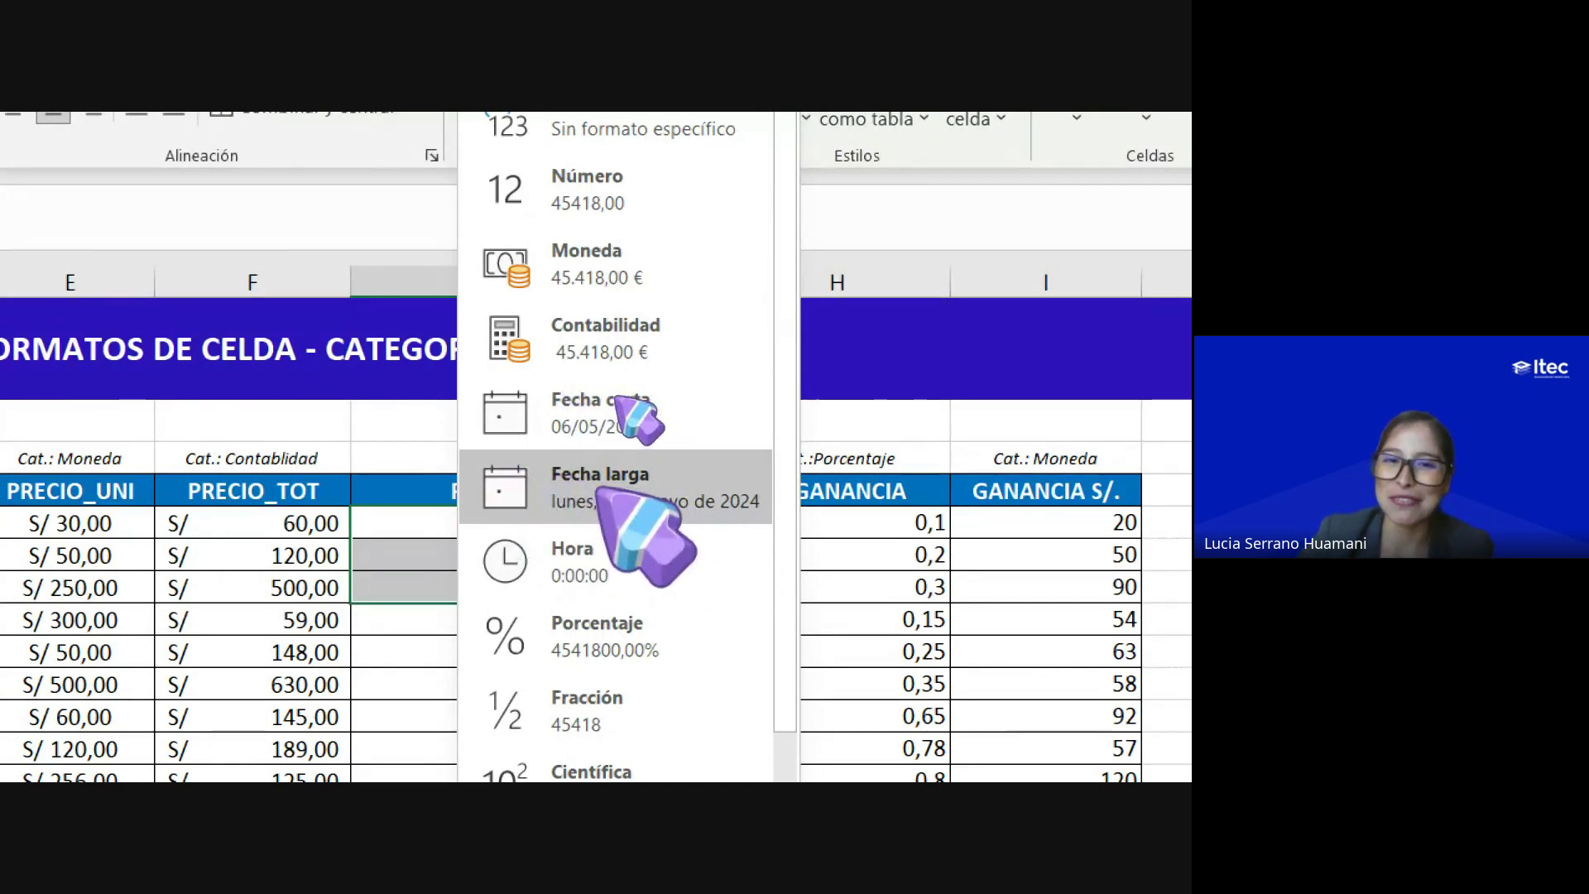
click(625, 497)
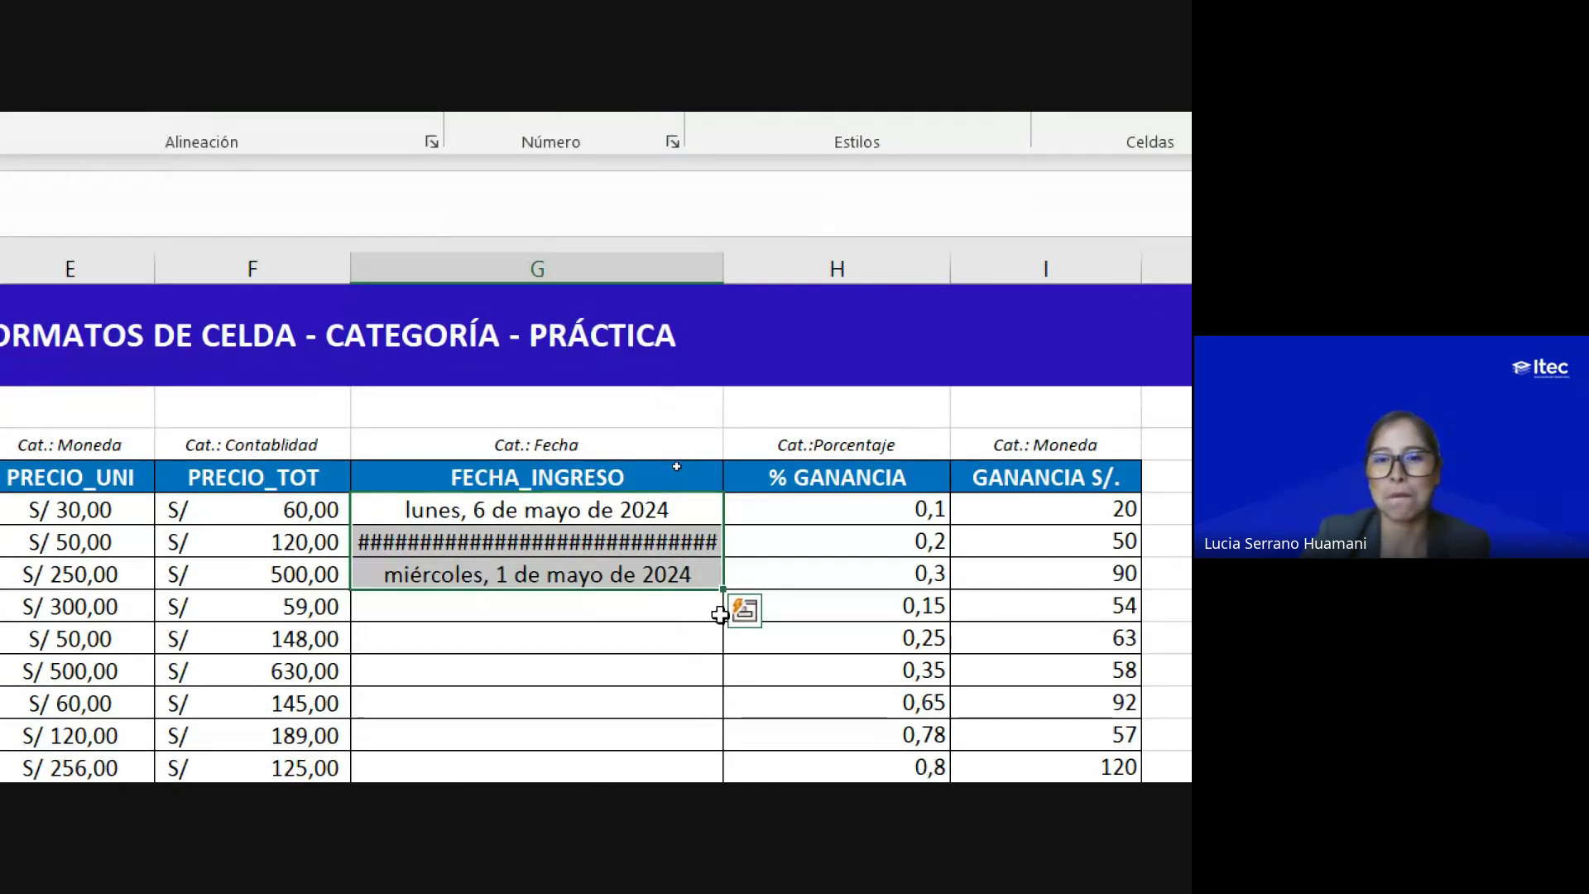
Step: Widen column G until the long date in G7 fits in full
click(548, 542)
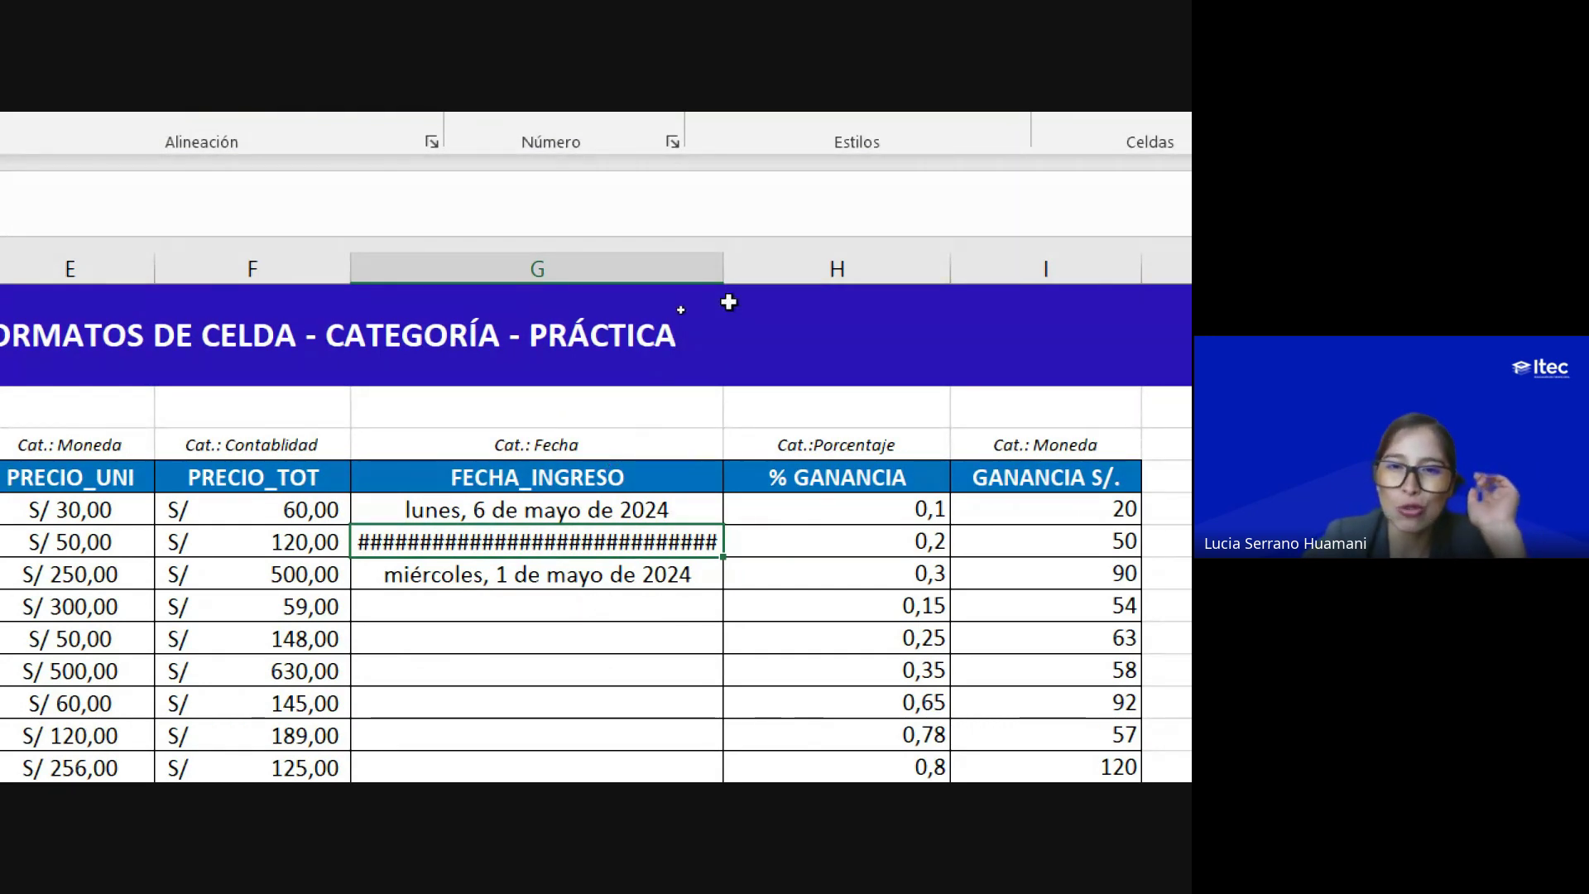
drag(723, 269, 793, 273)
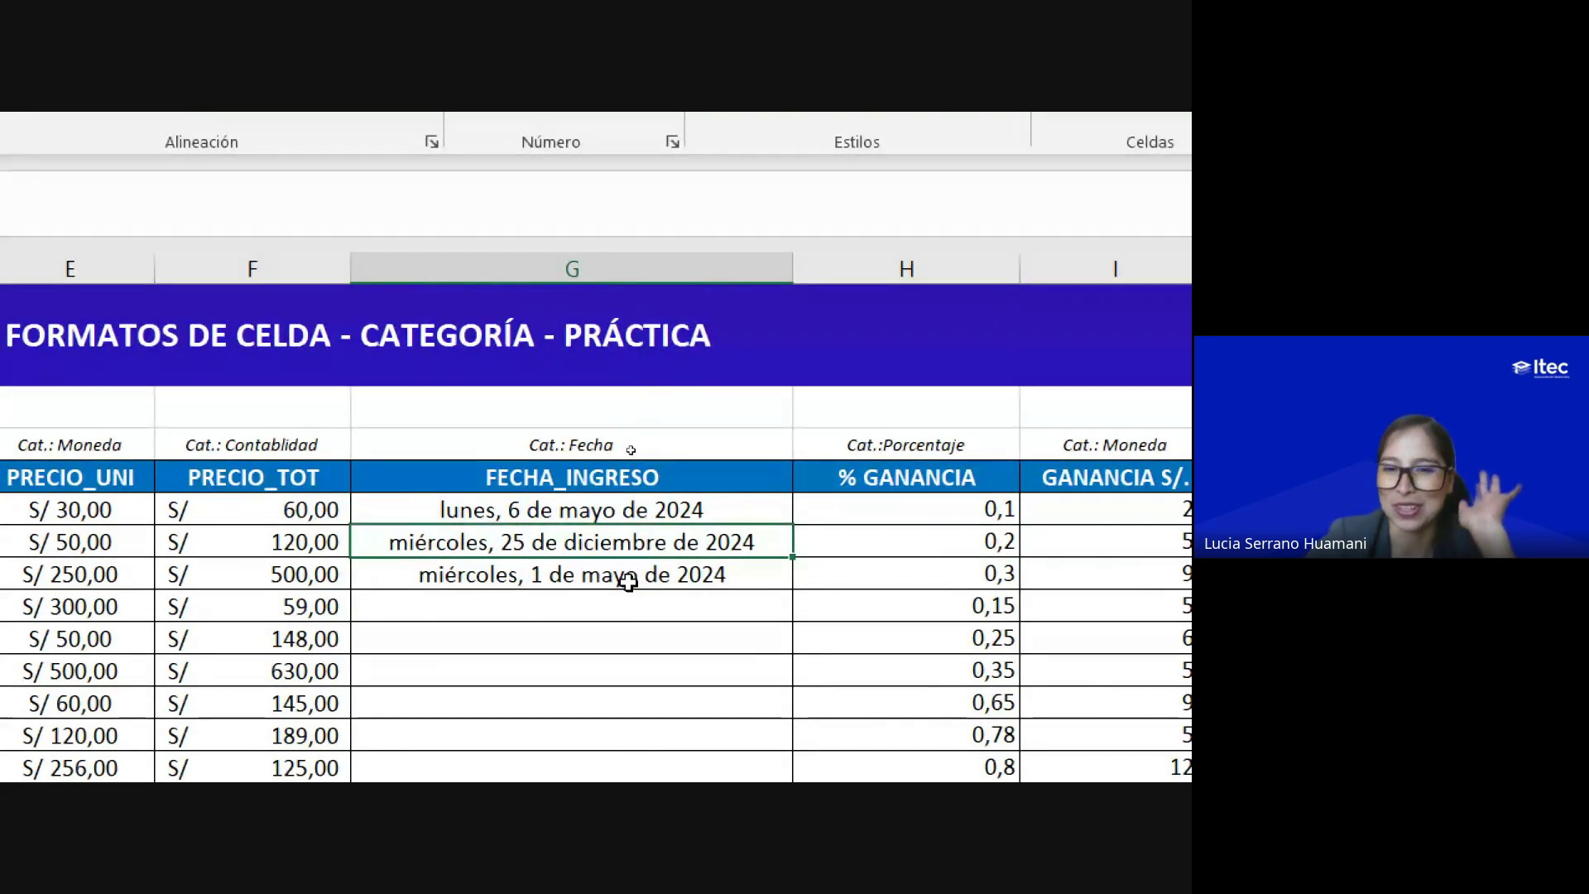
drag(800, 268, 691, 269)
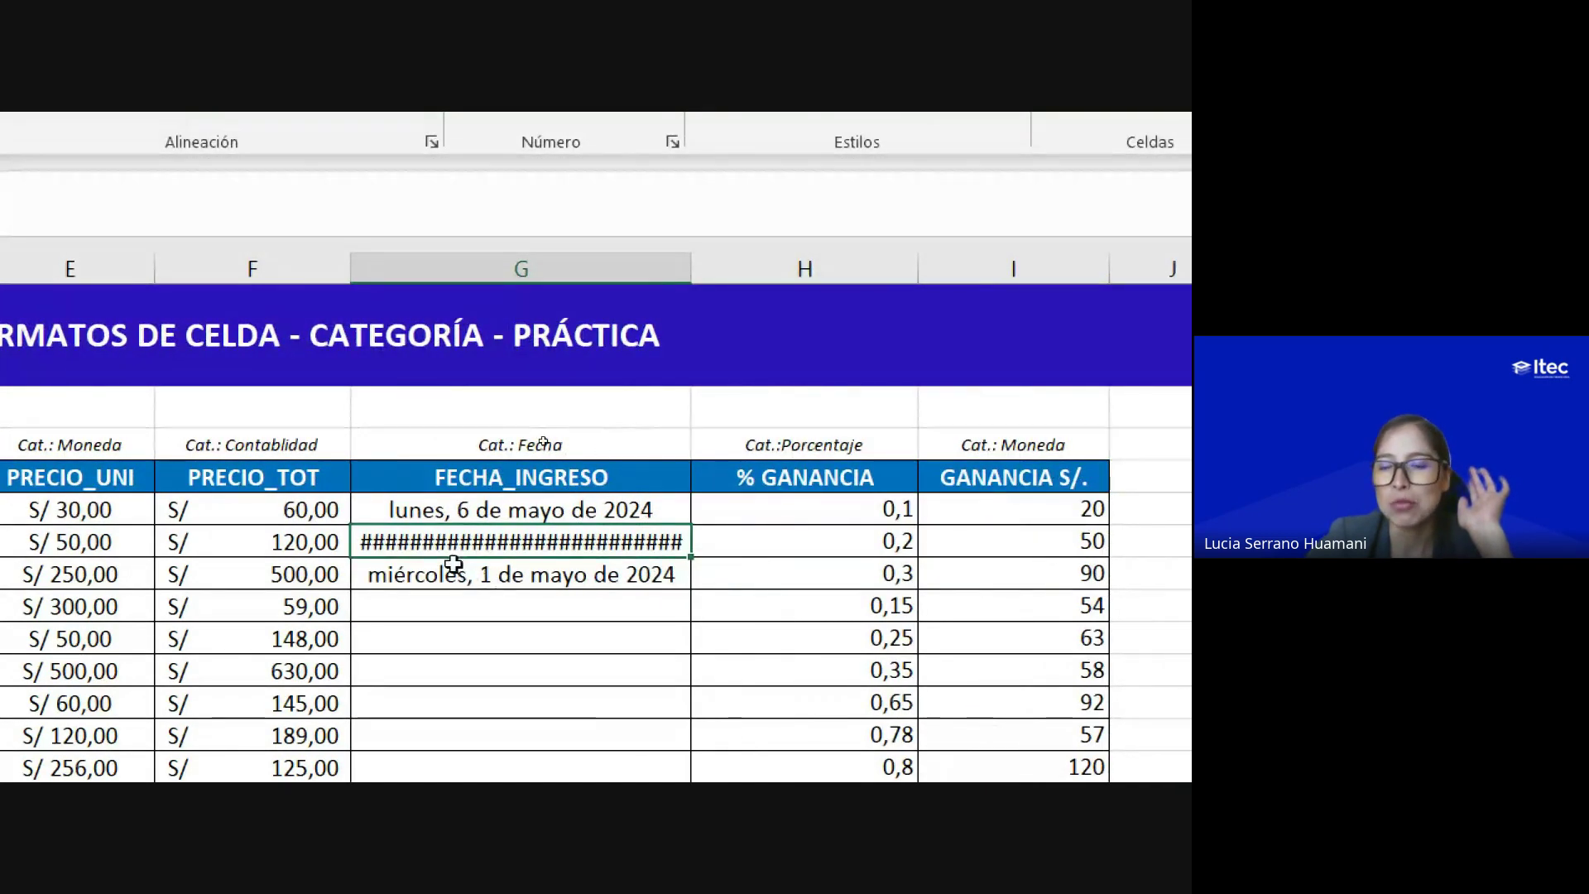
drag(692, 266, 793, 265)
click(534, 574)
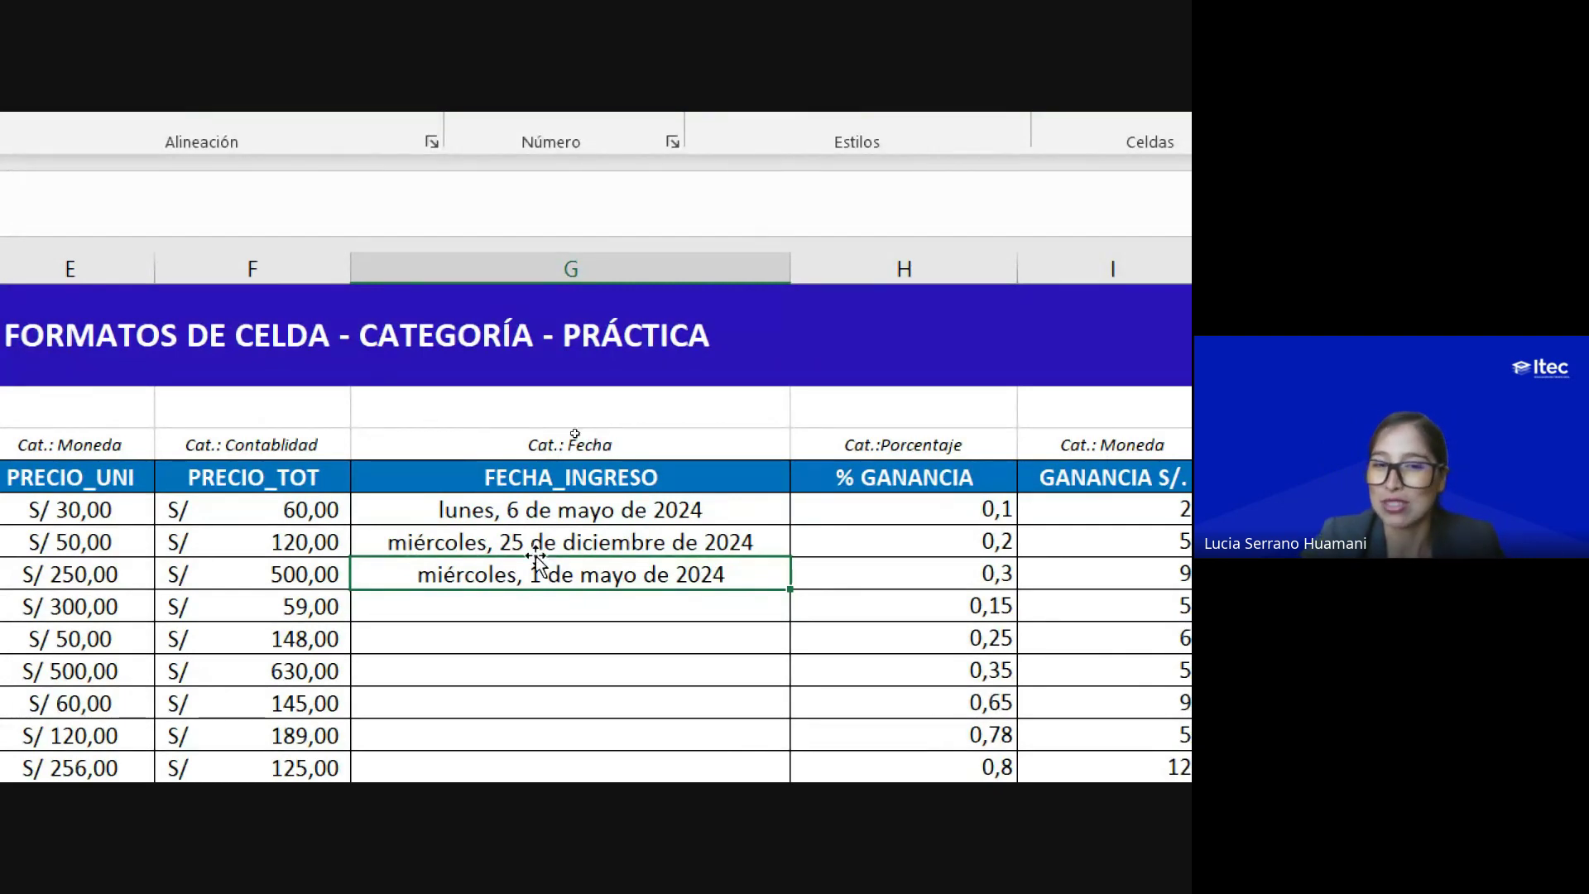
Step: Review the long-format FECHA_INGRESO dates in G6:G8 one cell at a time
click(522, 534)
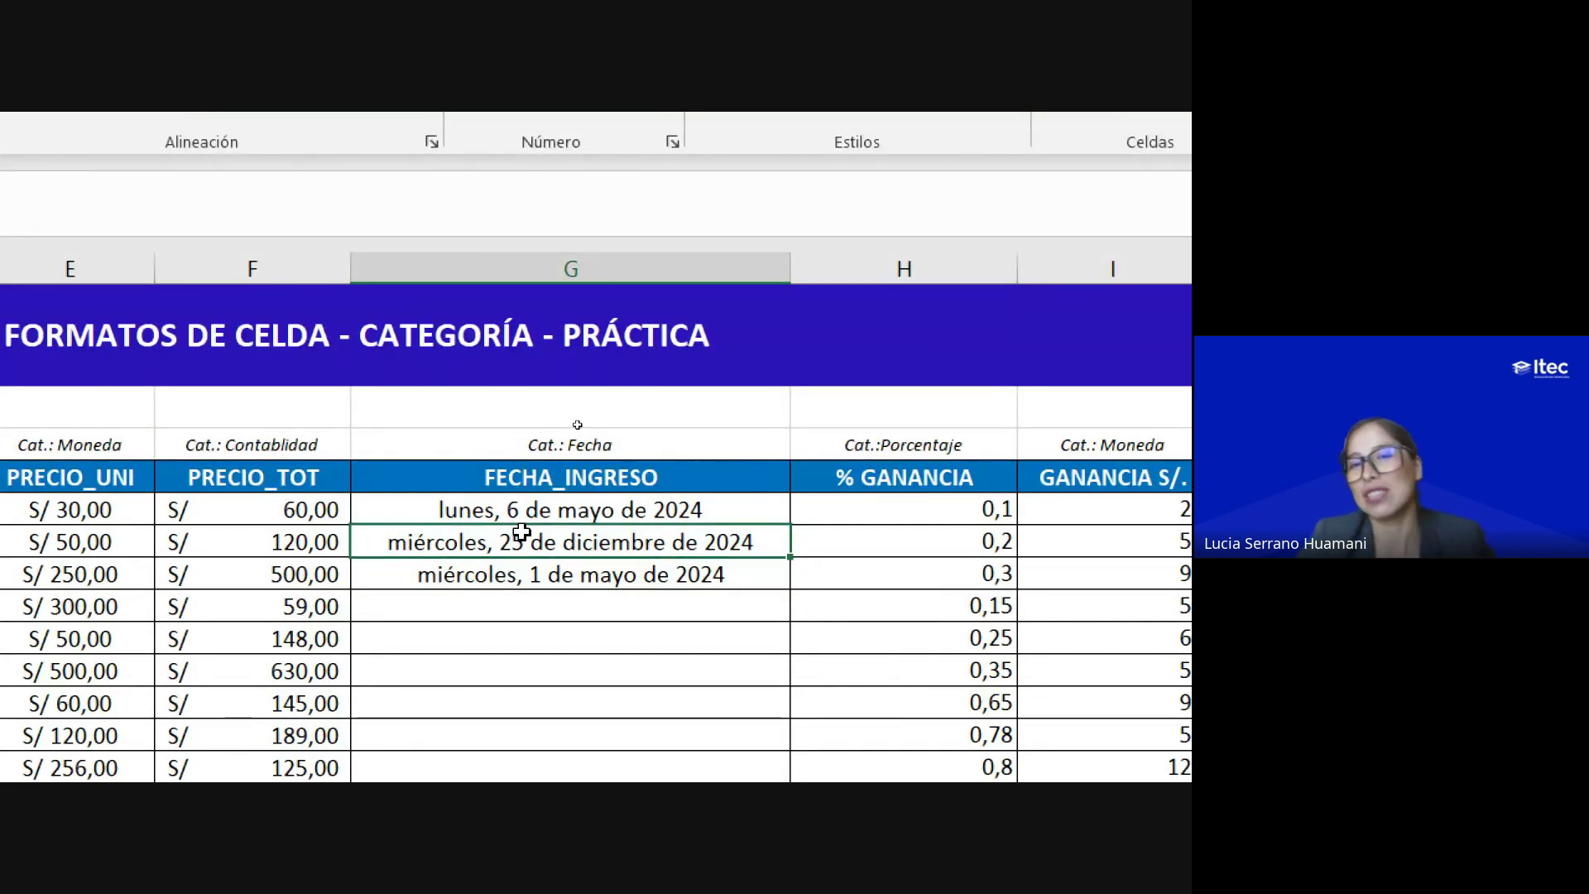
scroll(571, 607, down, 2)
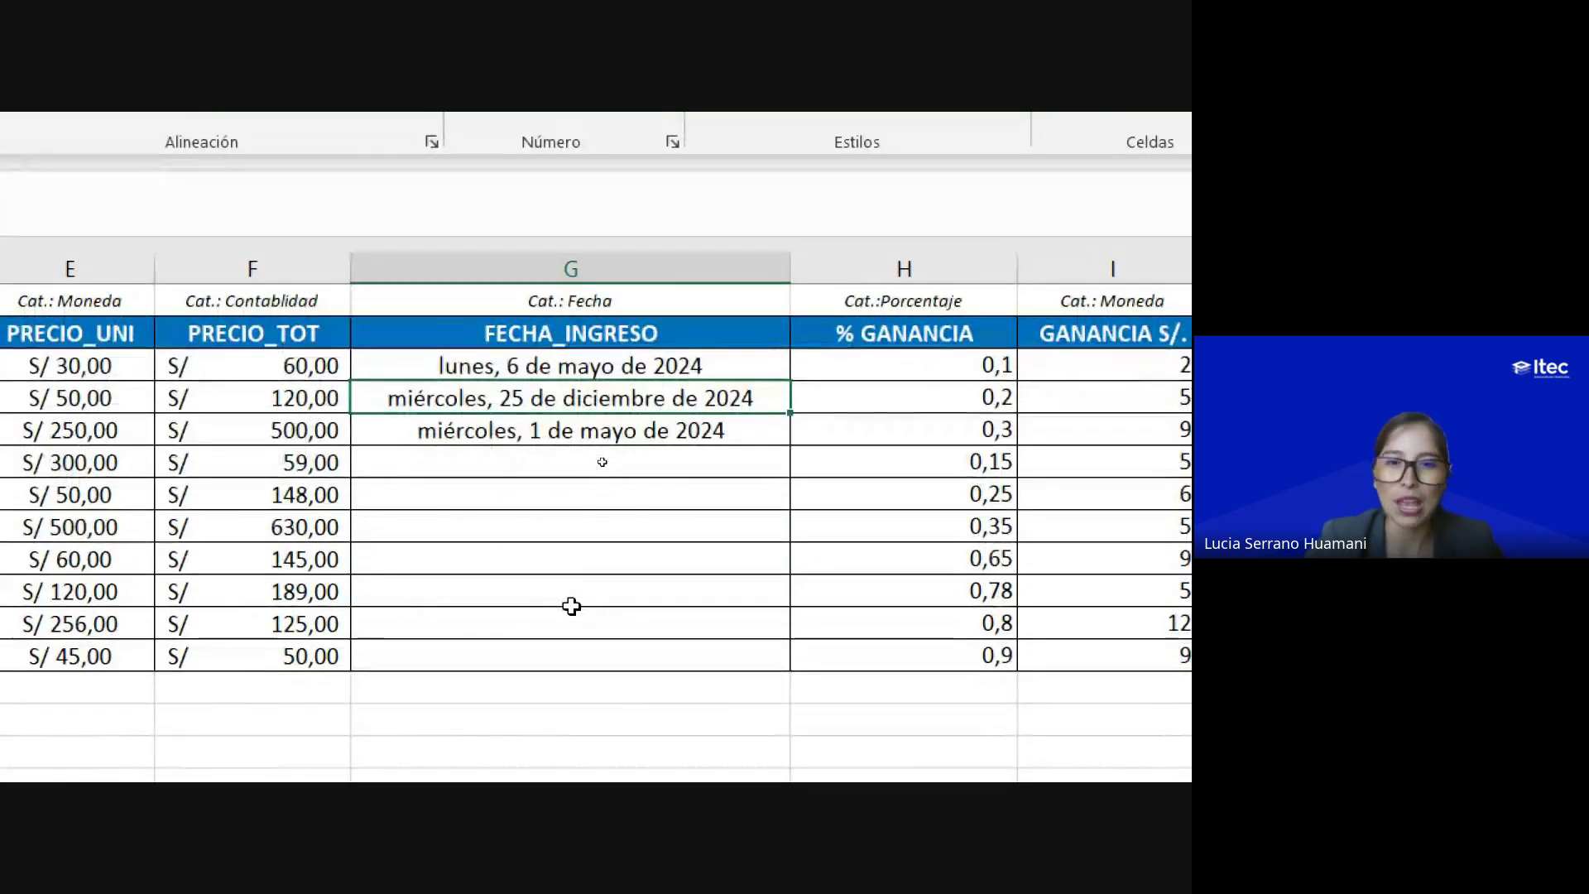
click(490, 368)
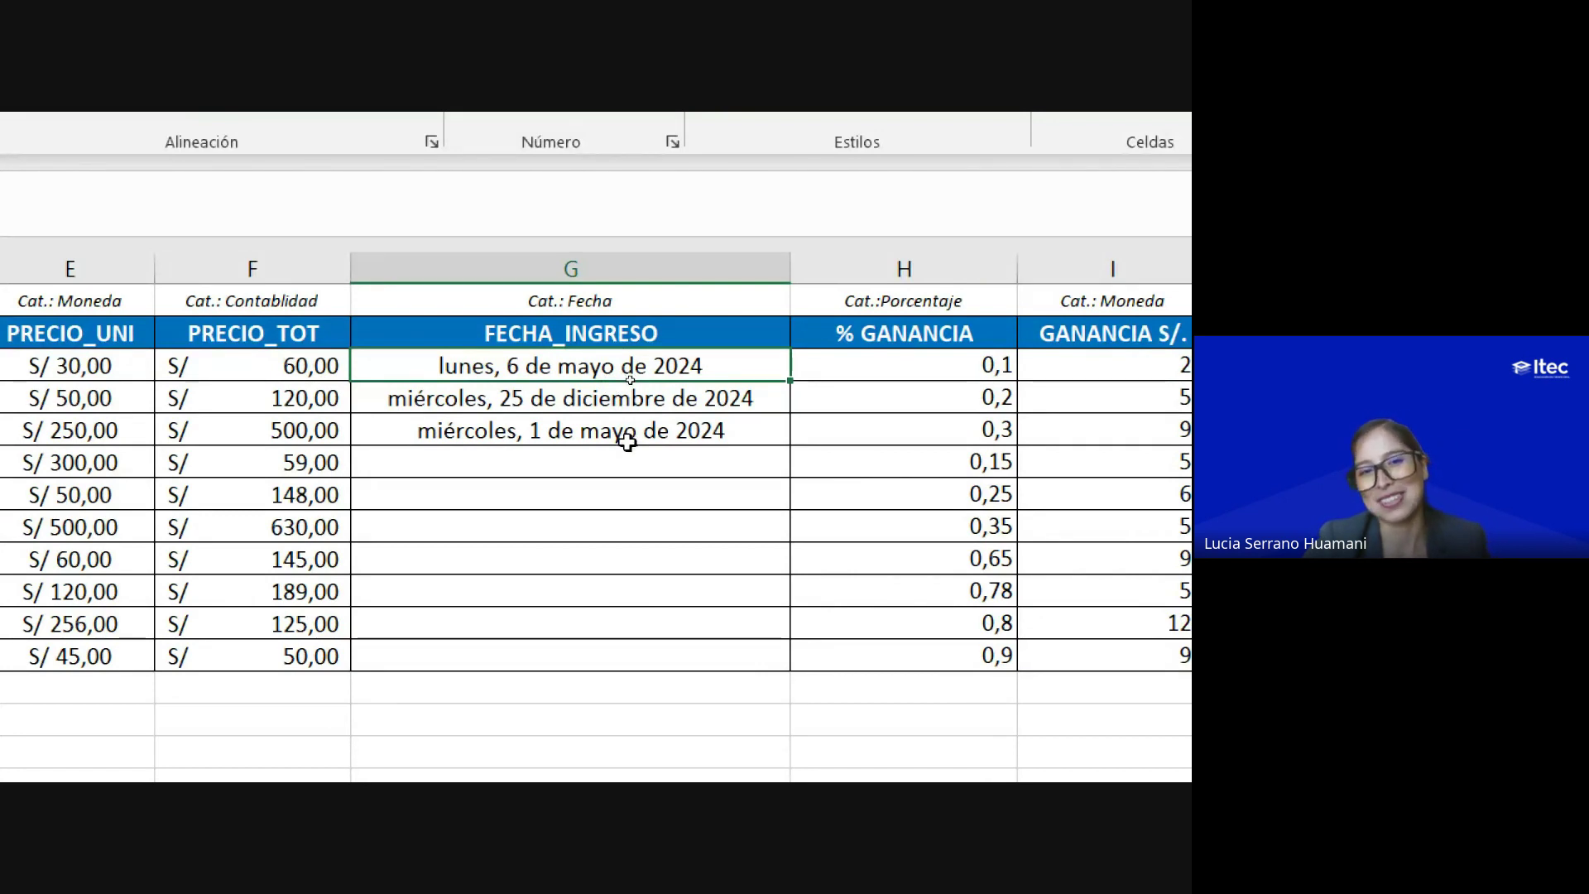
click(587, 406)
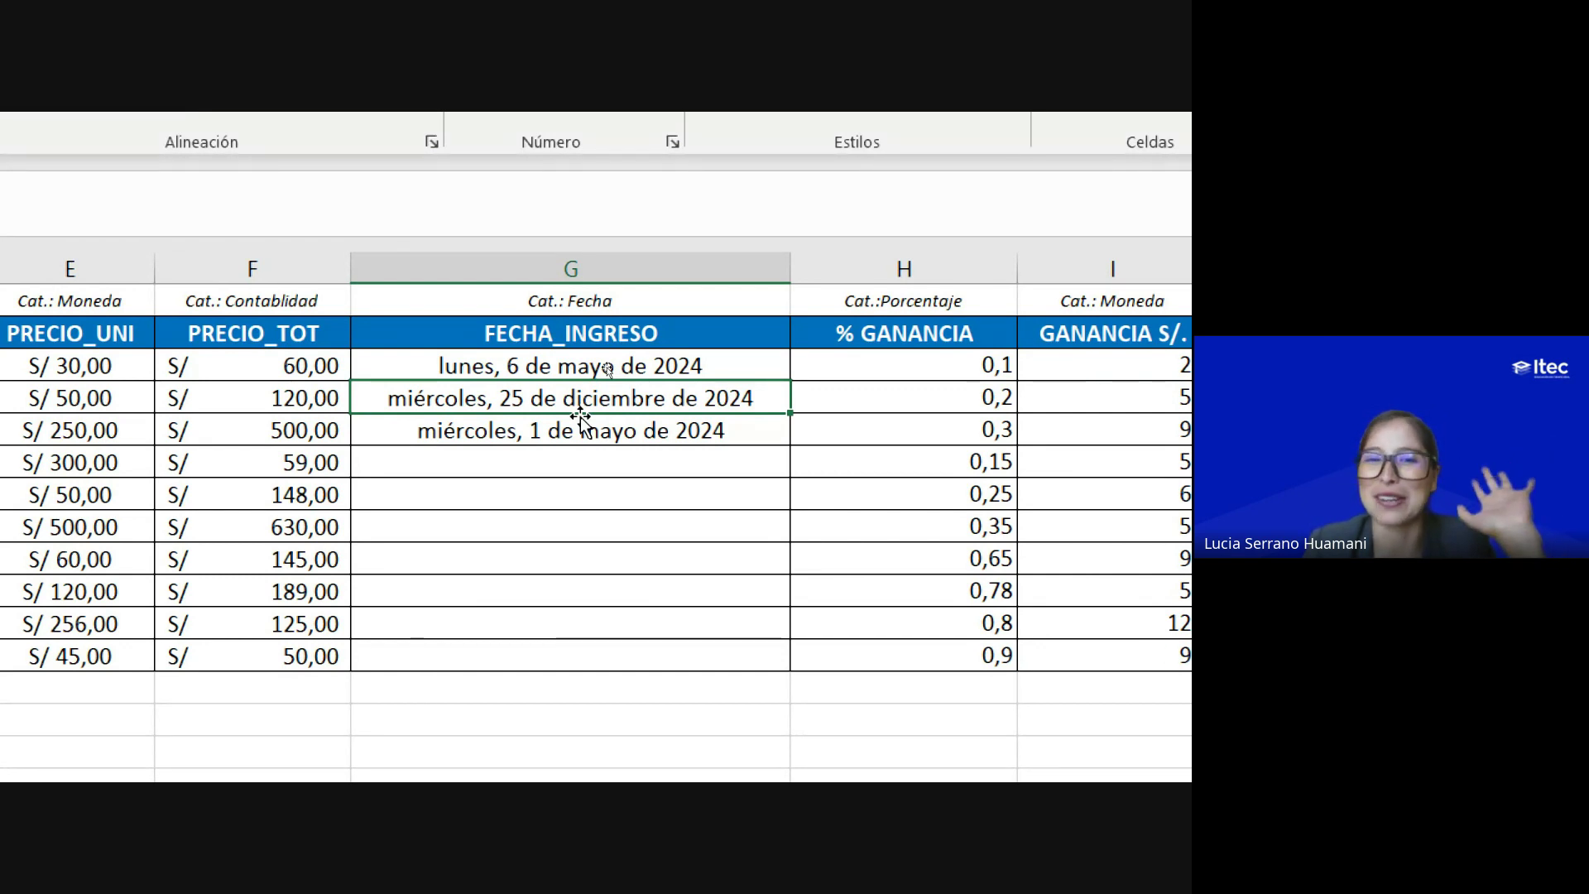
click(558, 429)
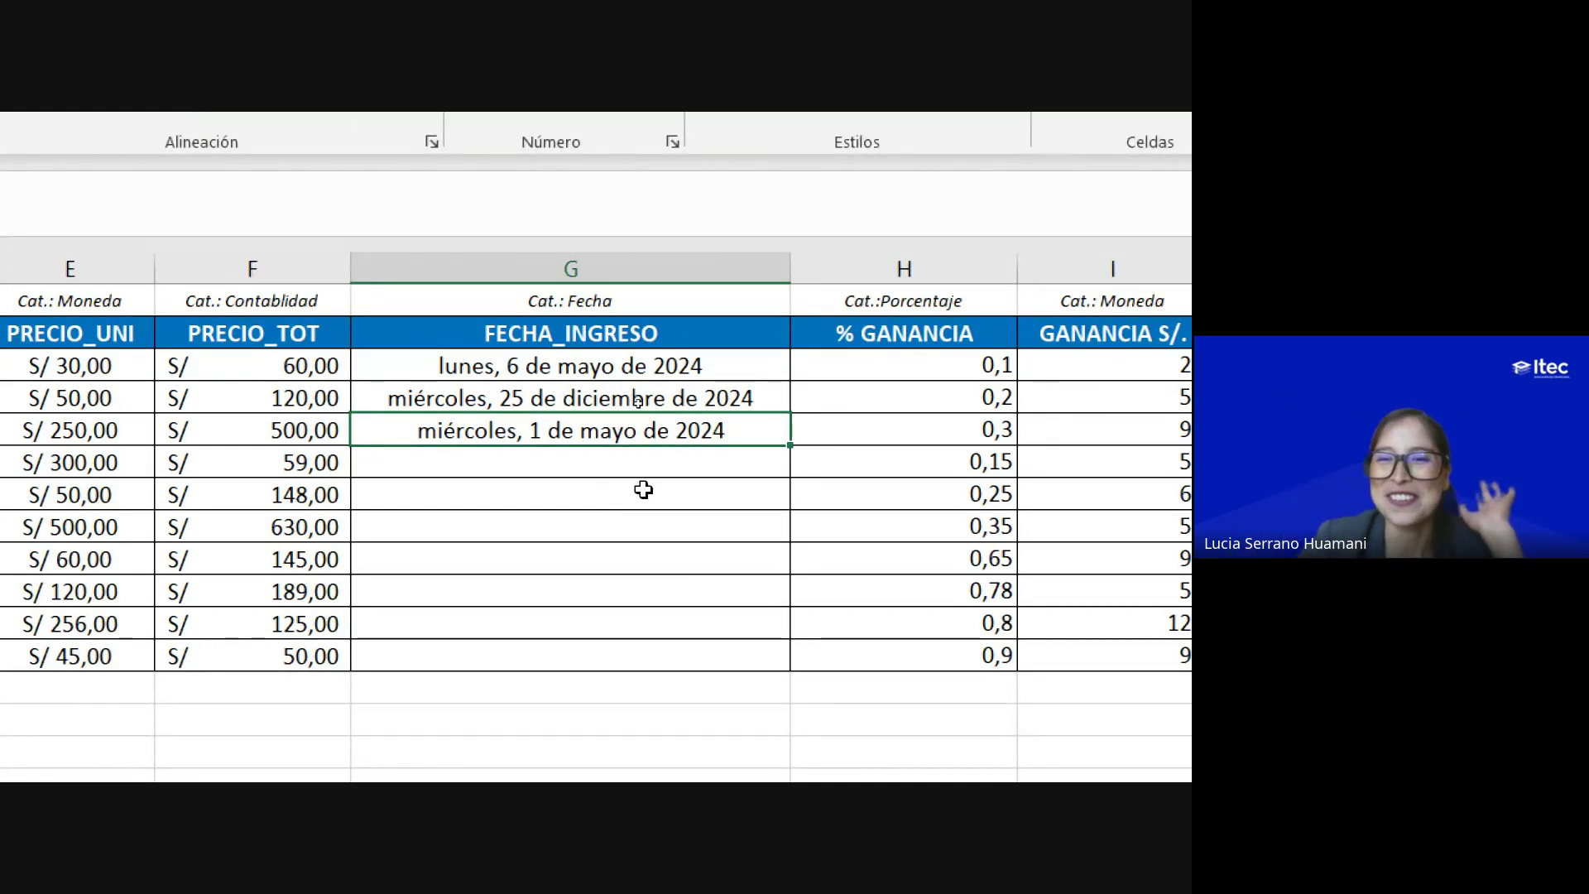
click(594, 464)
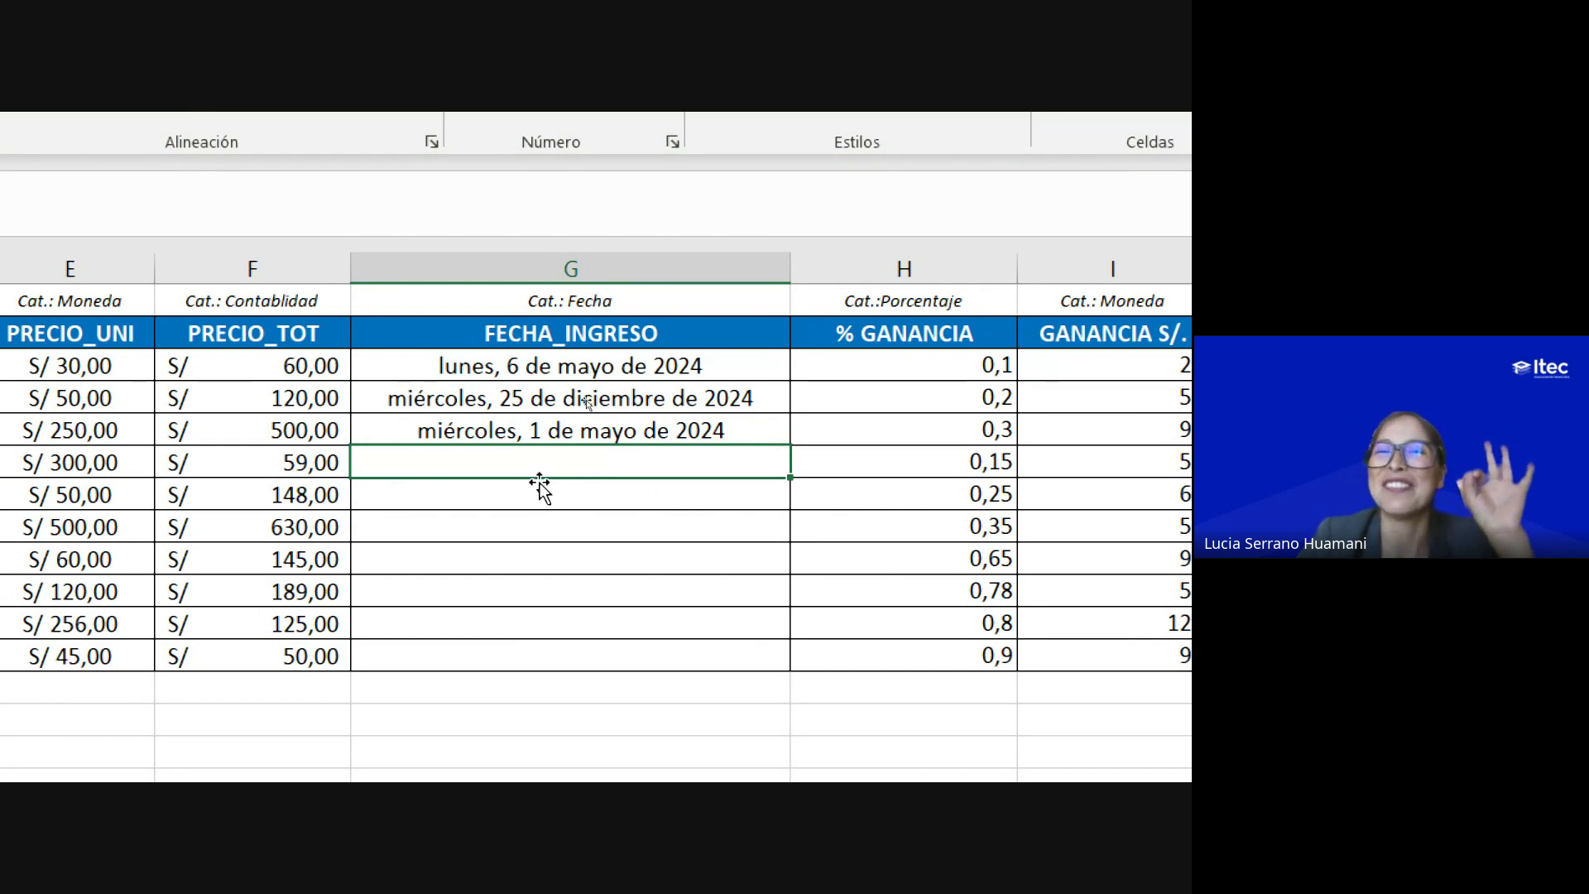
click(515, 435)
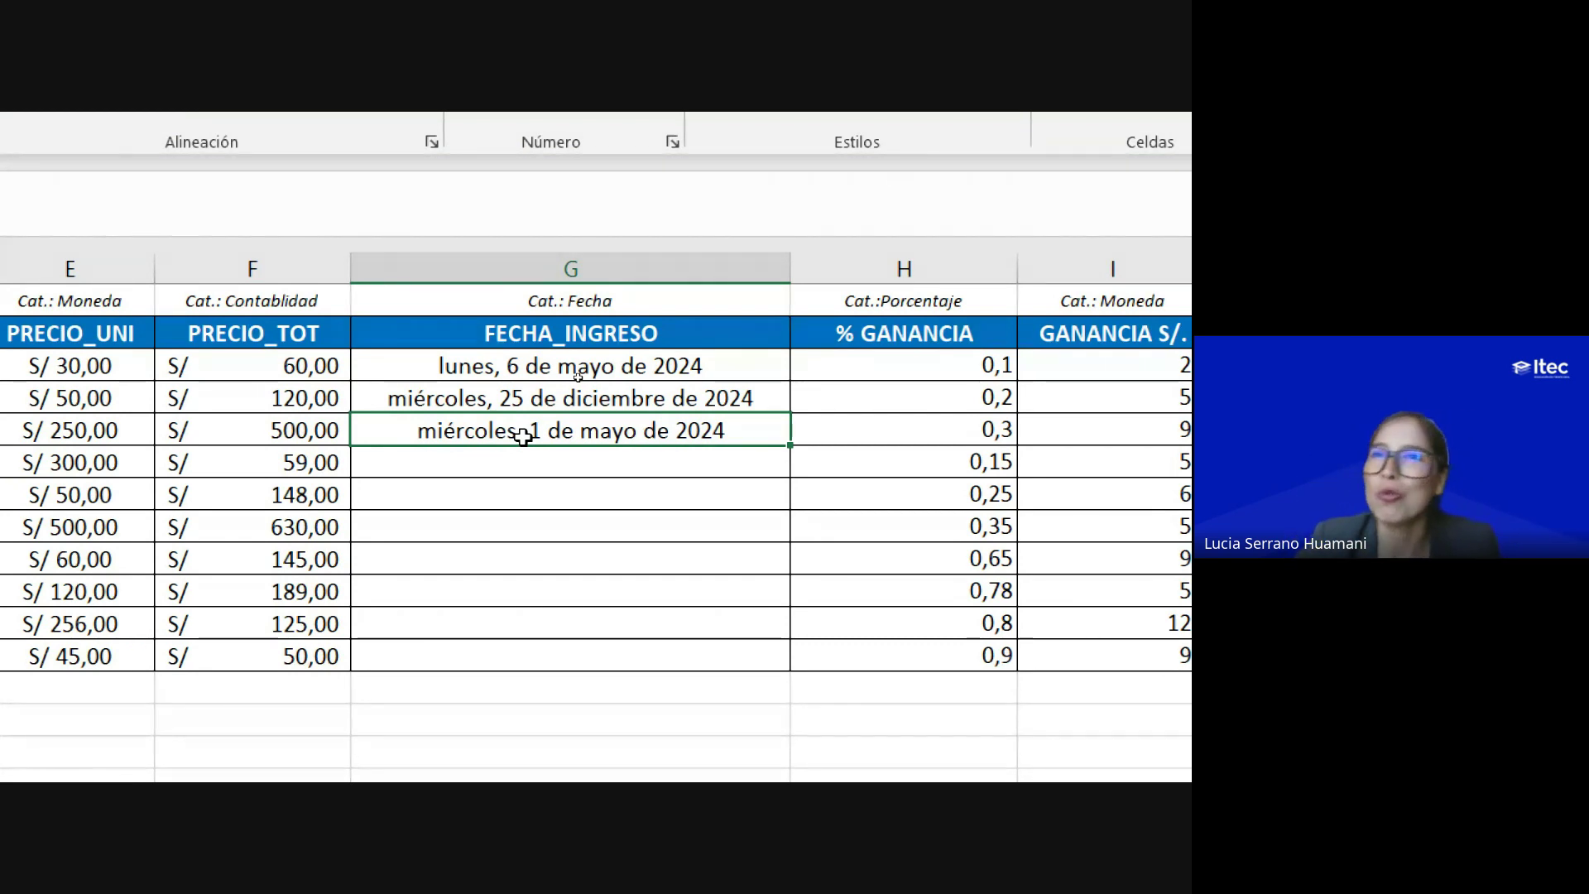
Step: Alternate the FECHA_INGRESO cells G6:G15 between the Fecha corta and Fecha larga formats, ending with Fecha larga
click(476, 366)
drag(476, 365, 507, 660)
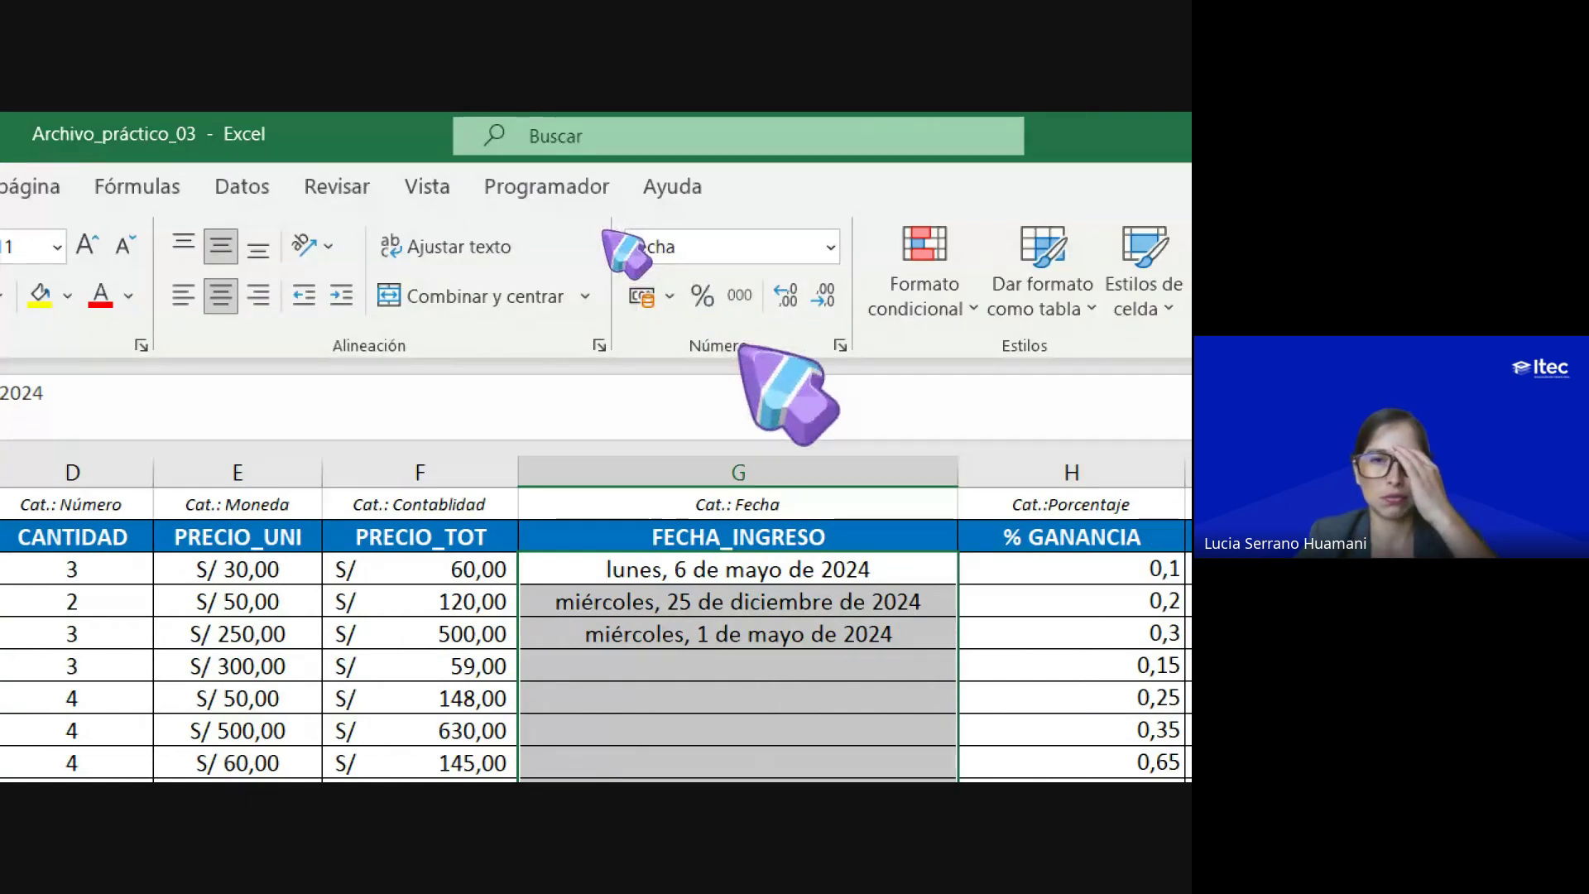
click(830, 247)
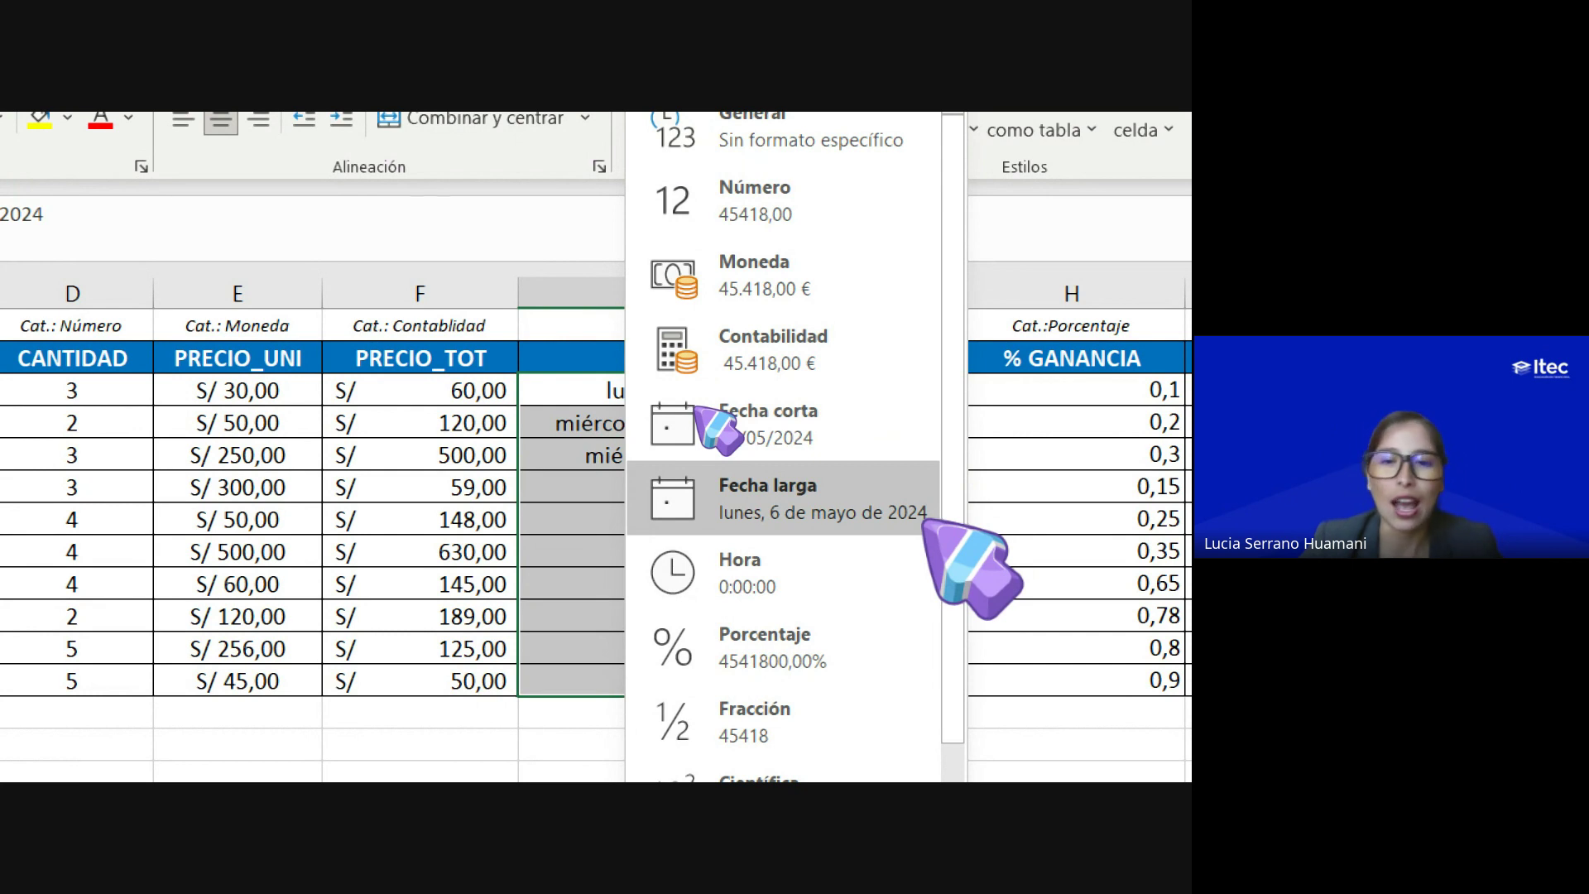
click(778, 435)
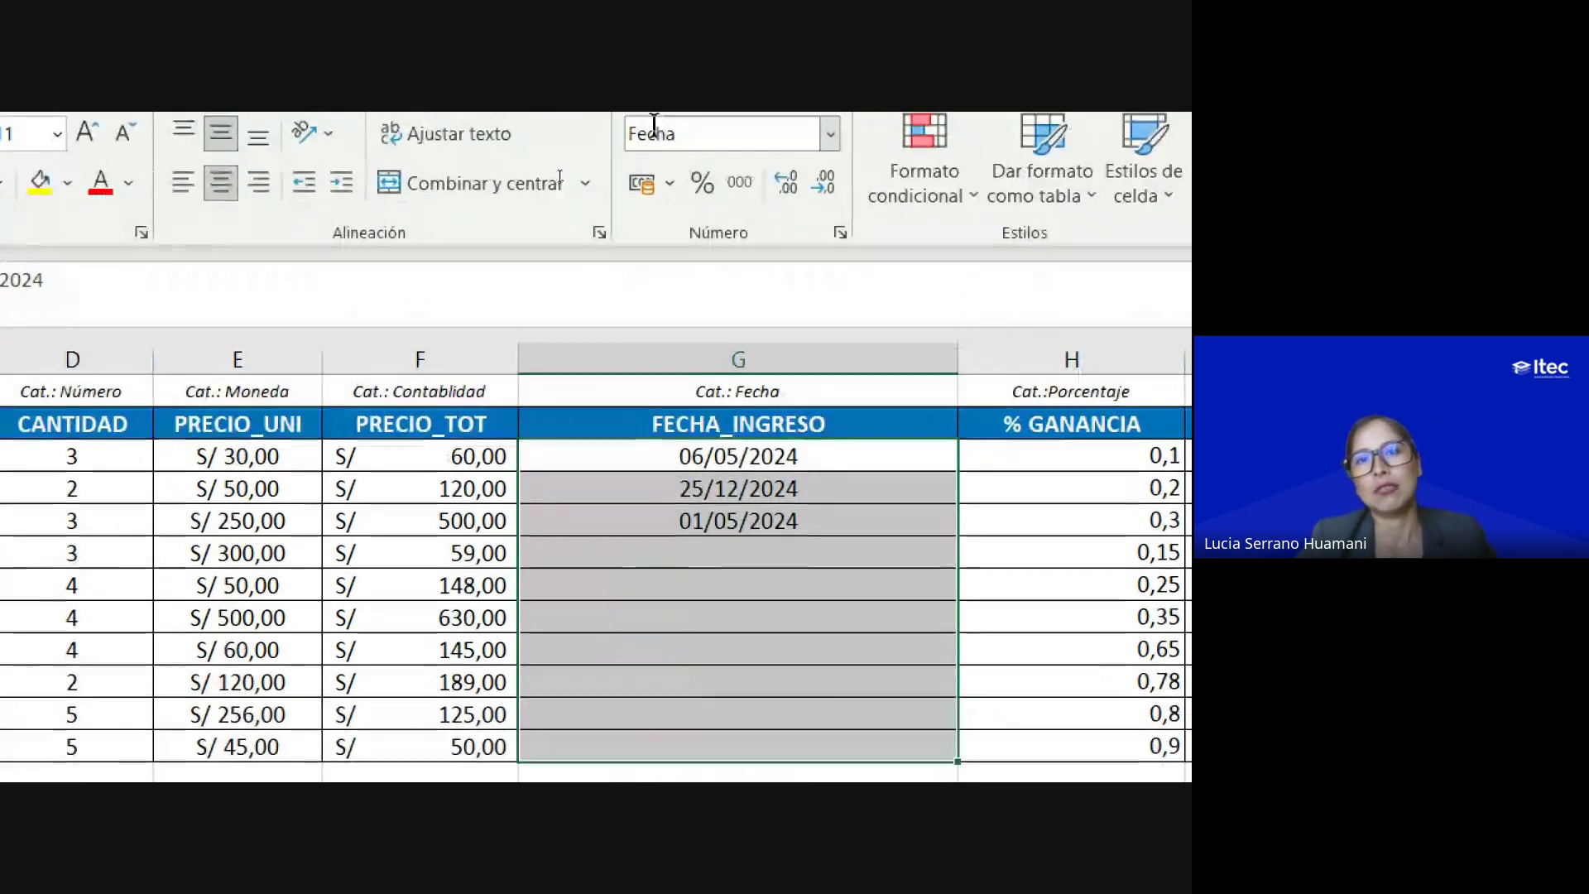
click(830, 141)
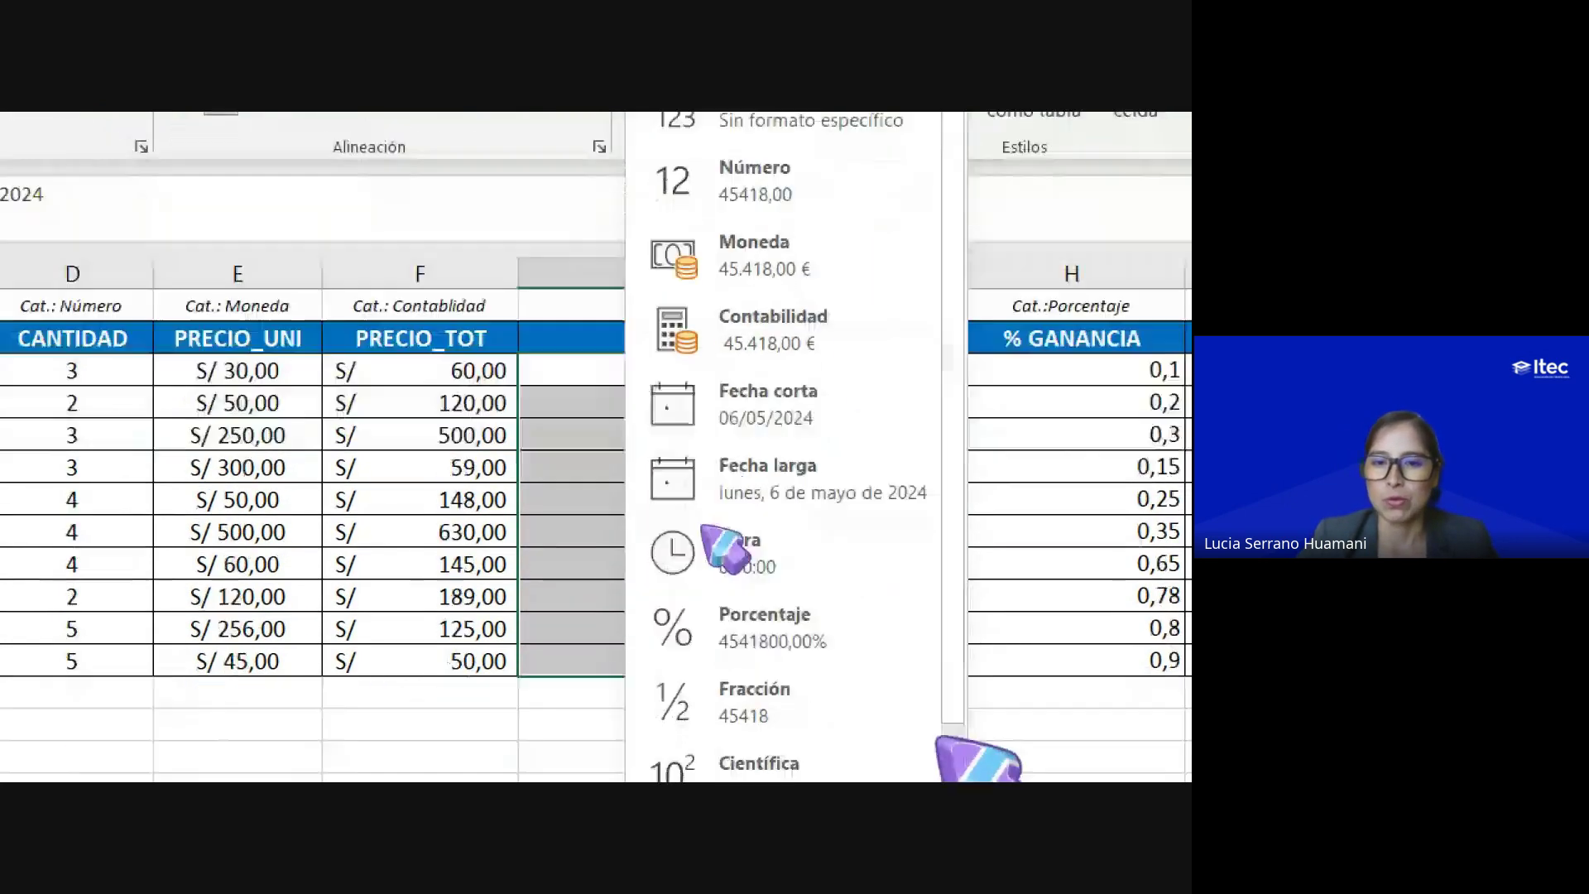
click(820, 434)
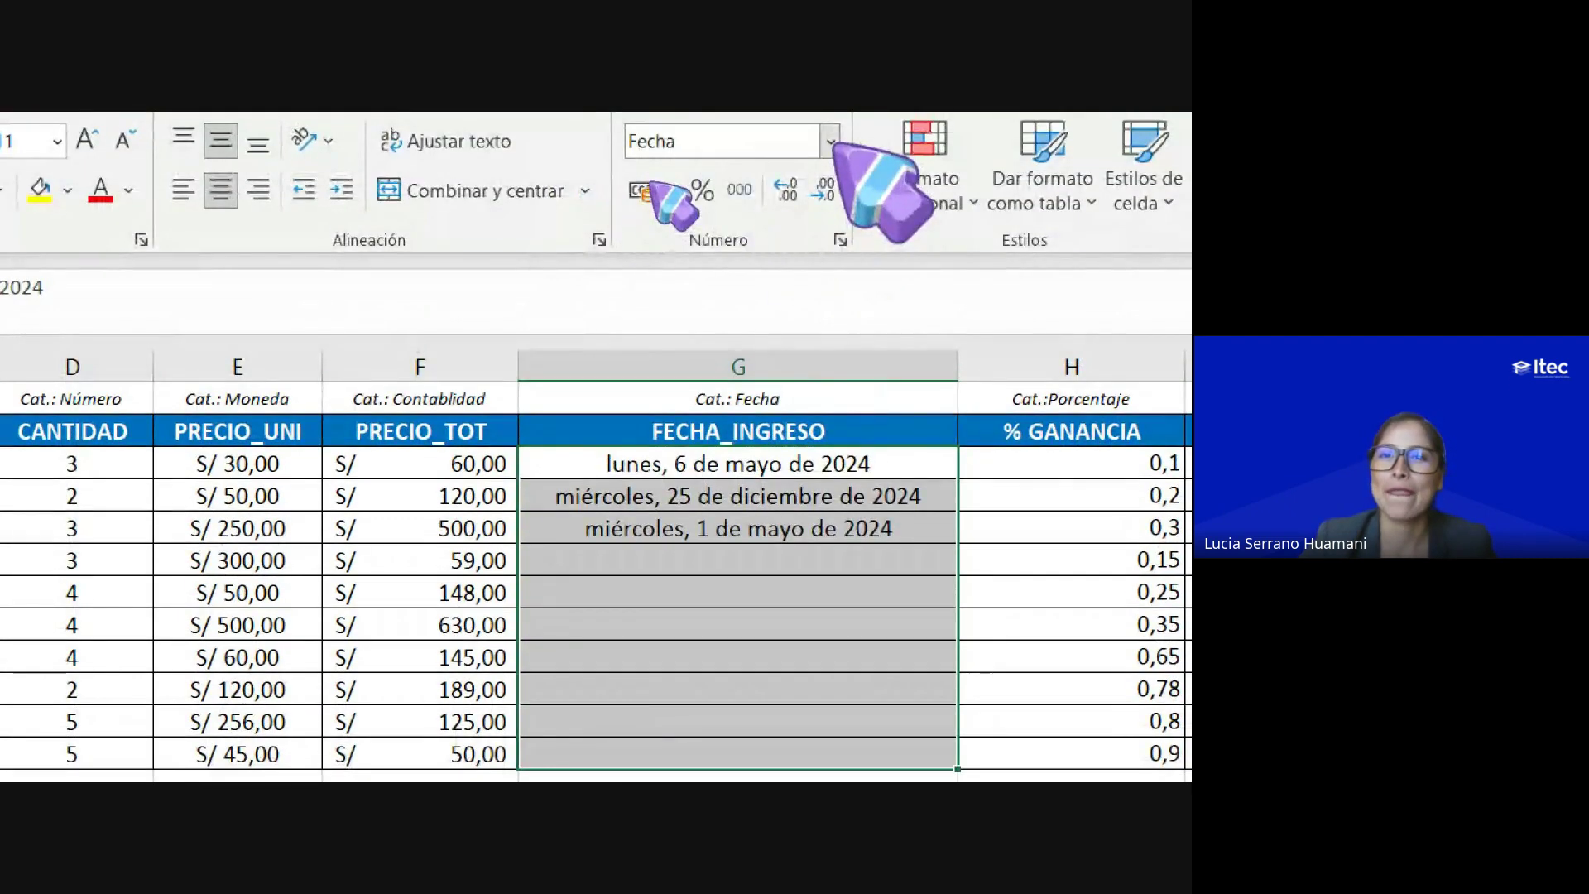
click(830, 141)
click(818, 530)
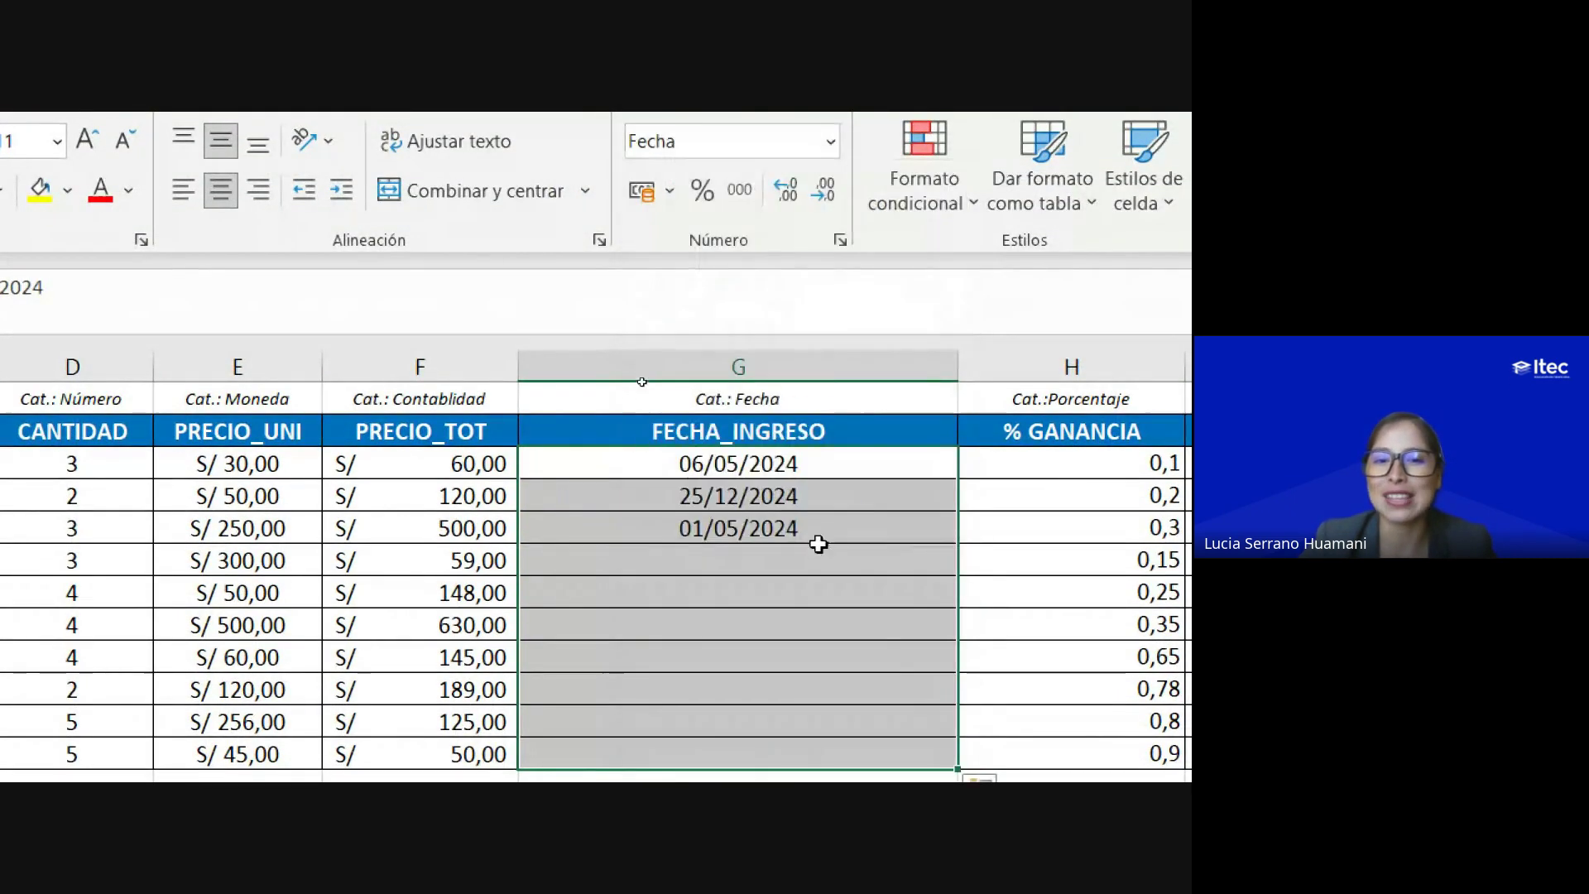
click(831, 141)
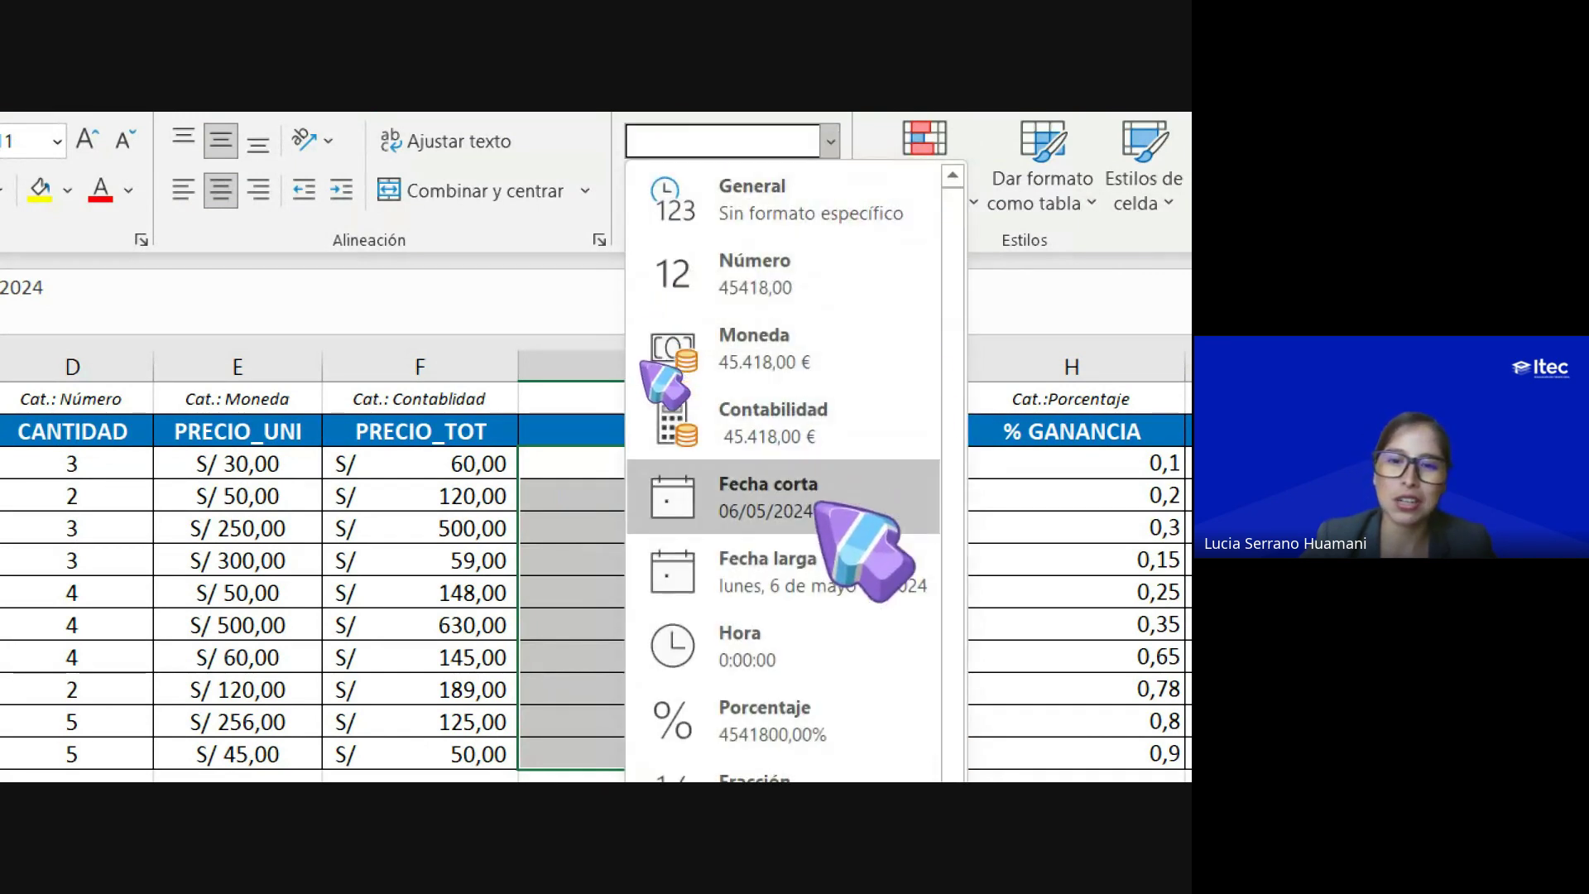
click(797, 571)
click(886, 530)
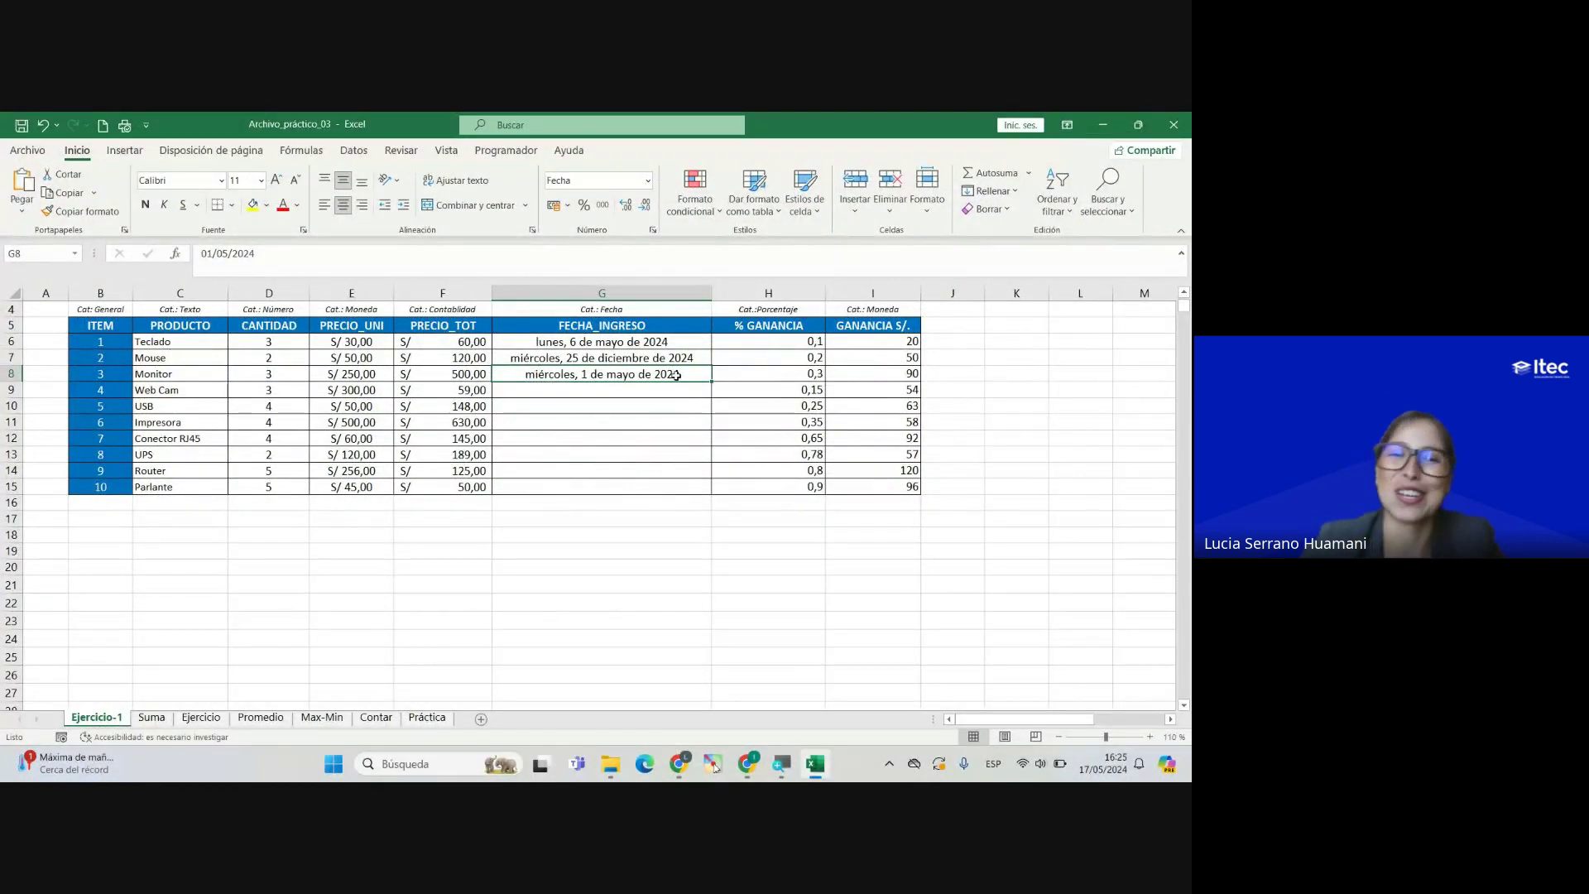
Step: Switch to the Google Meet call to read the new chat messages, and return to the Excel sheet
mouse_move(679, 763)
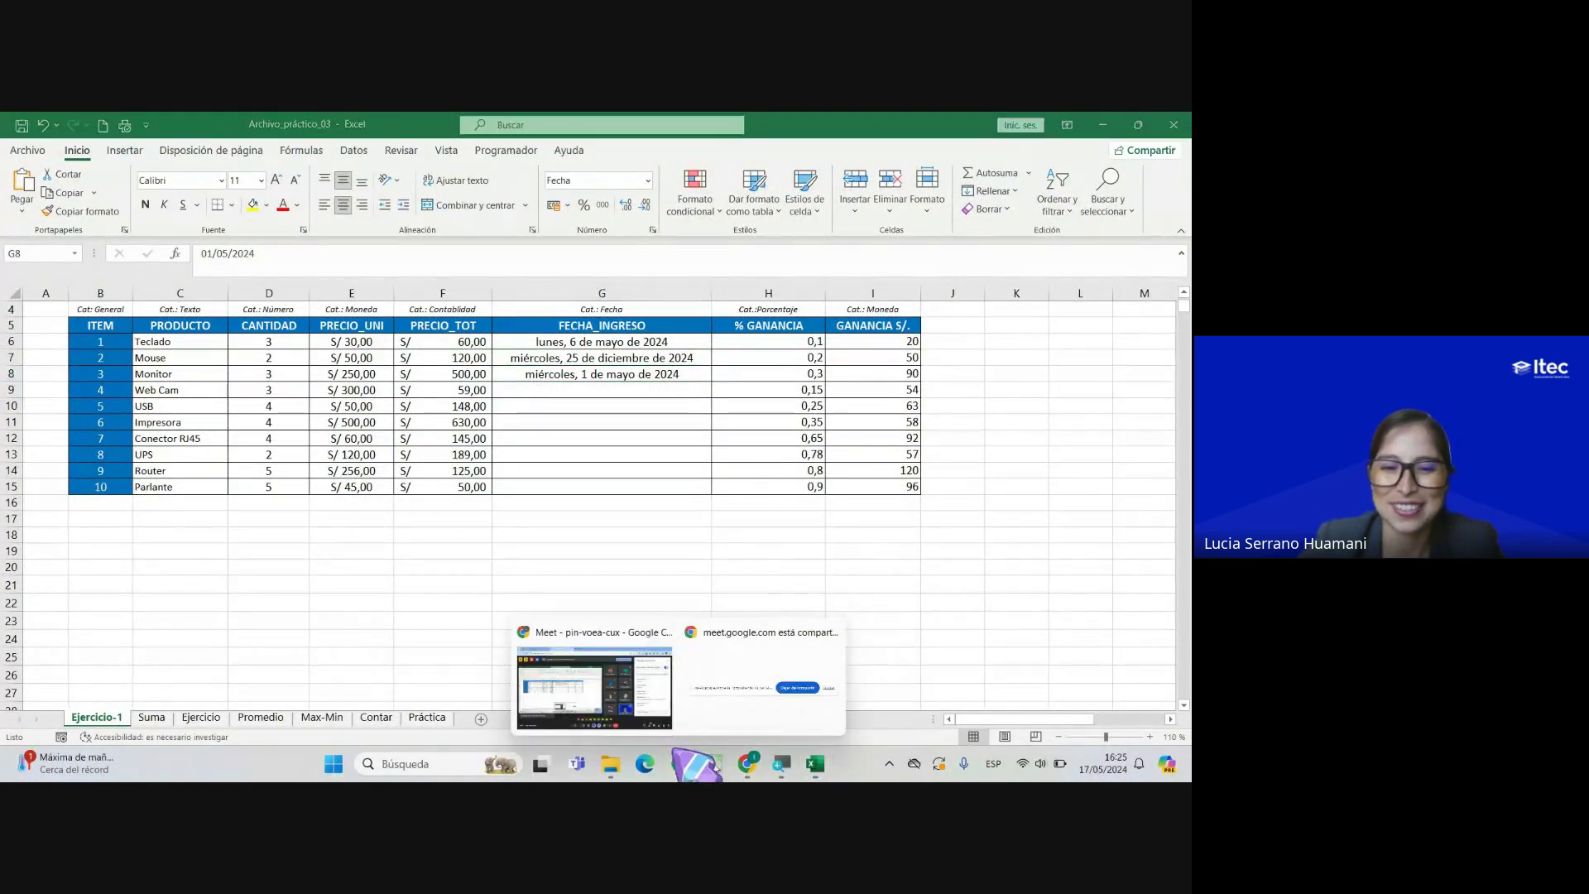
click(613, 662)
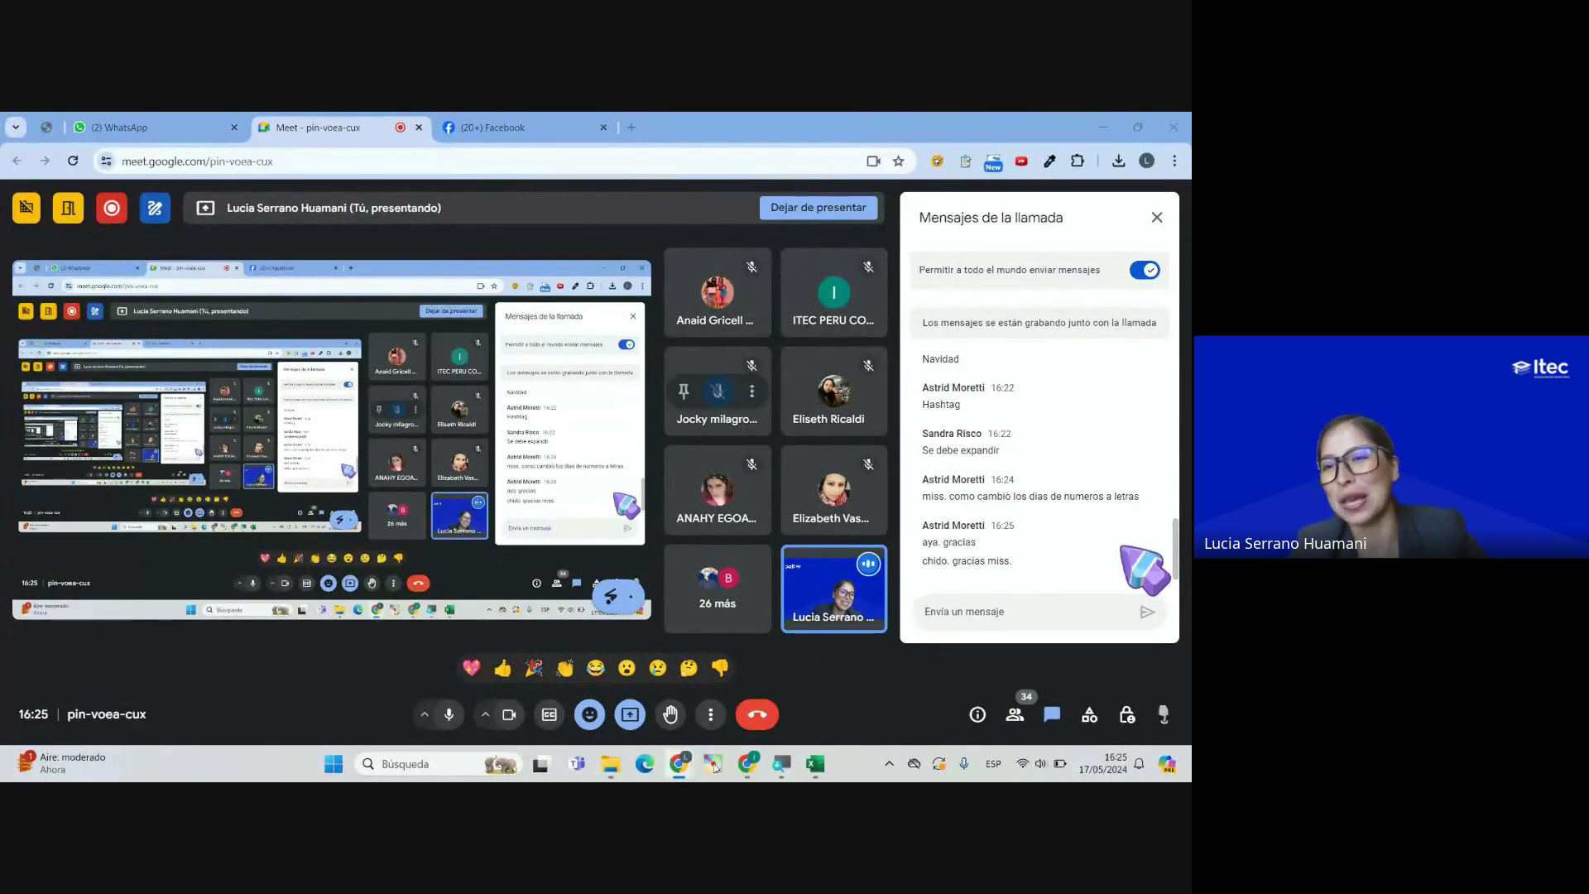
key(alt+Tab)
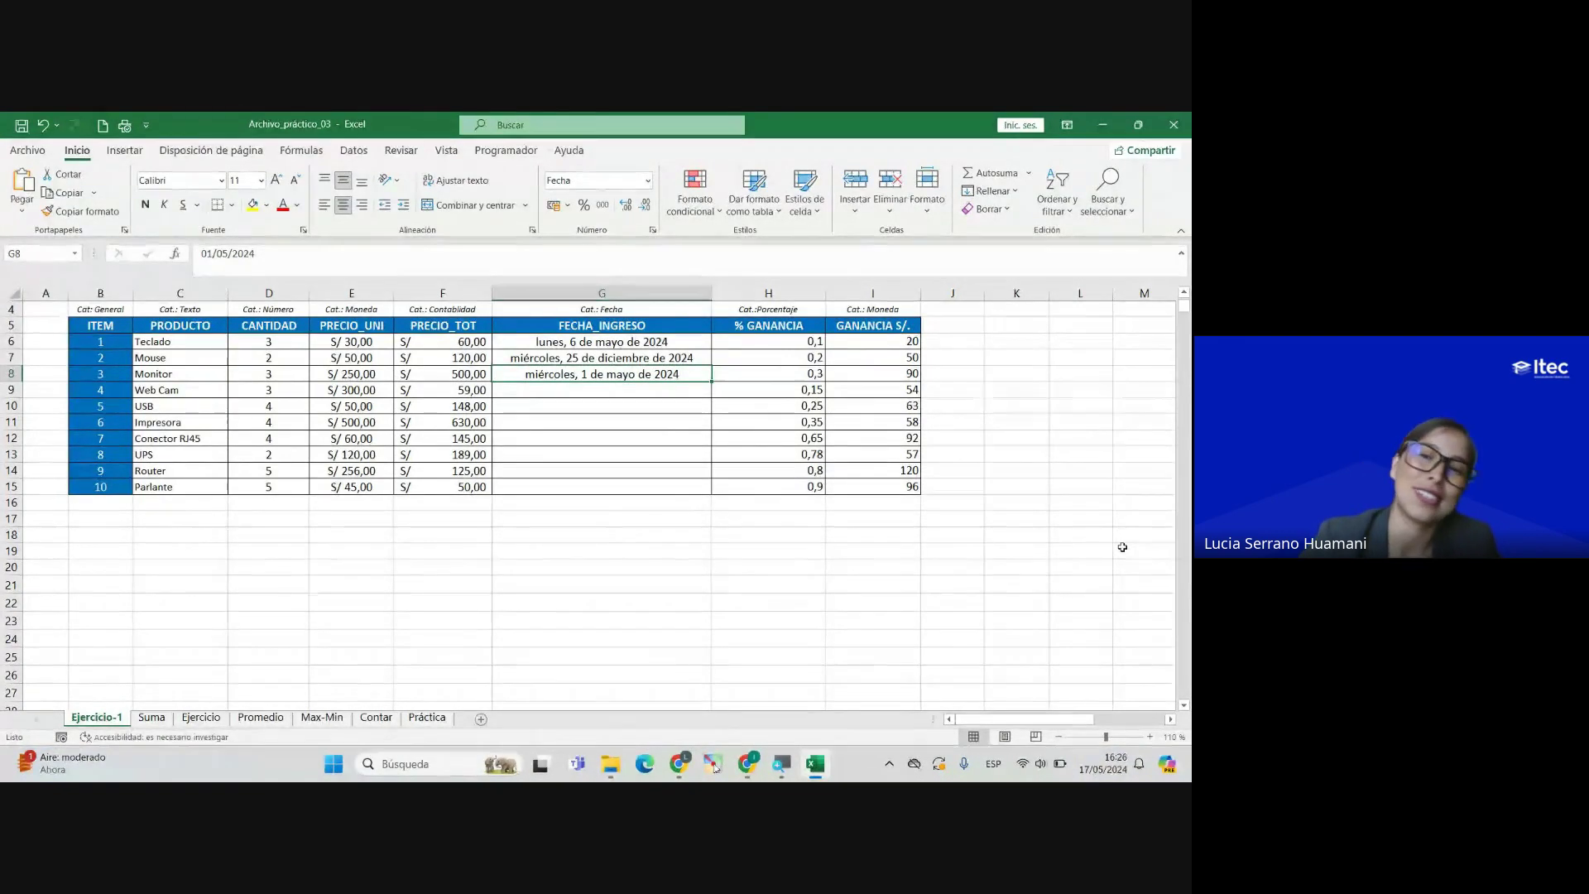
click(1055, 325)
click(1029, 351)
click(1024, 344)
drag(1012, 343, 1017, 602)
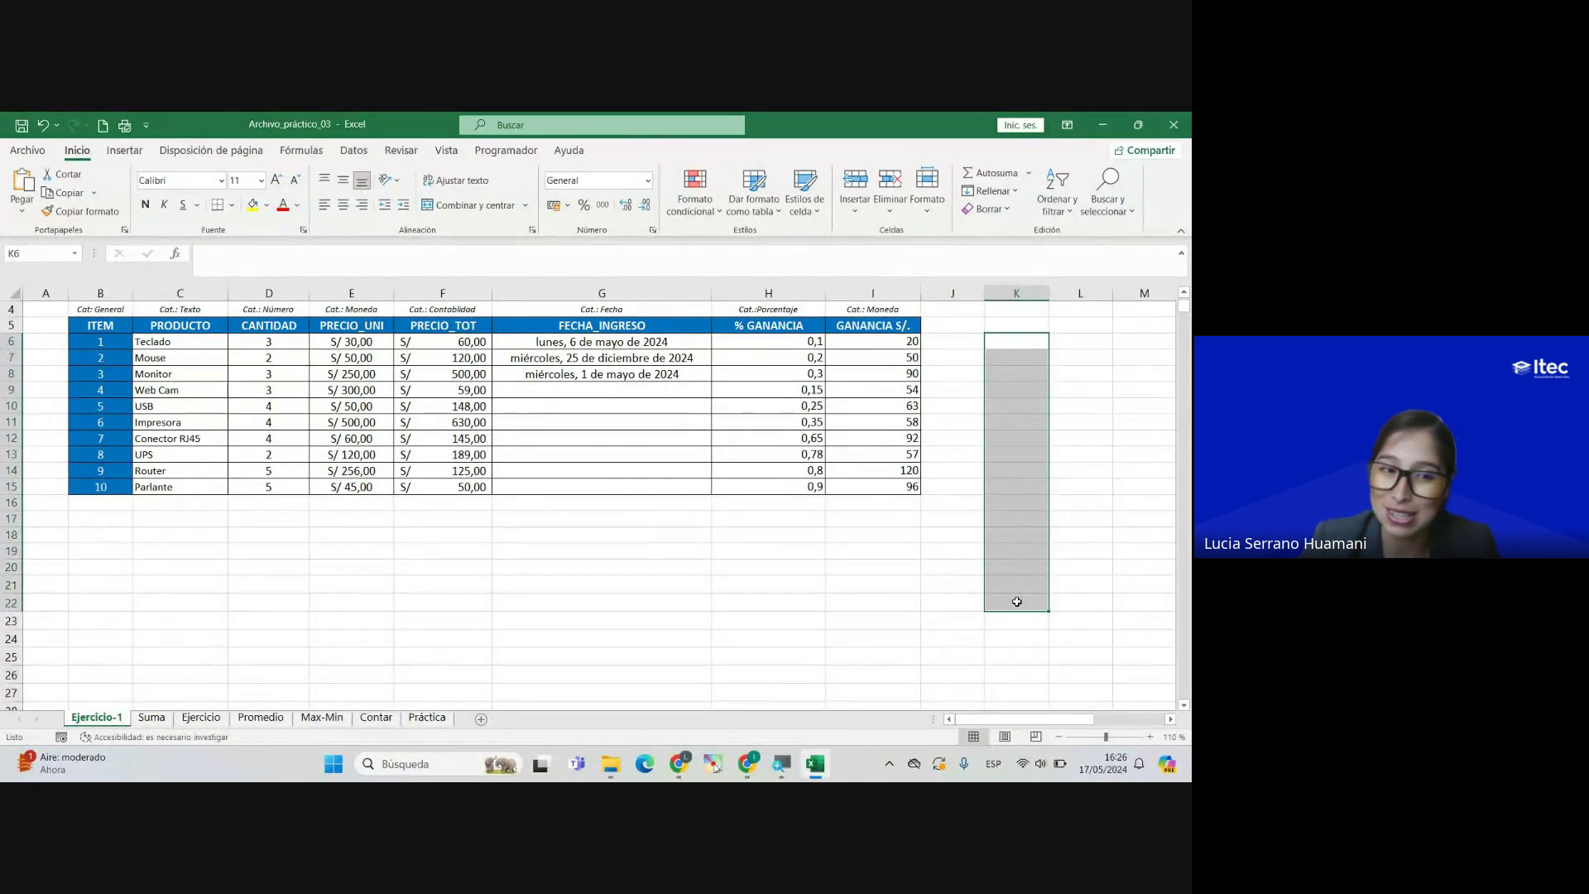
drag(1068, 340, 1071, 355)
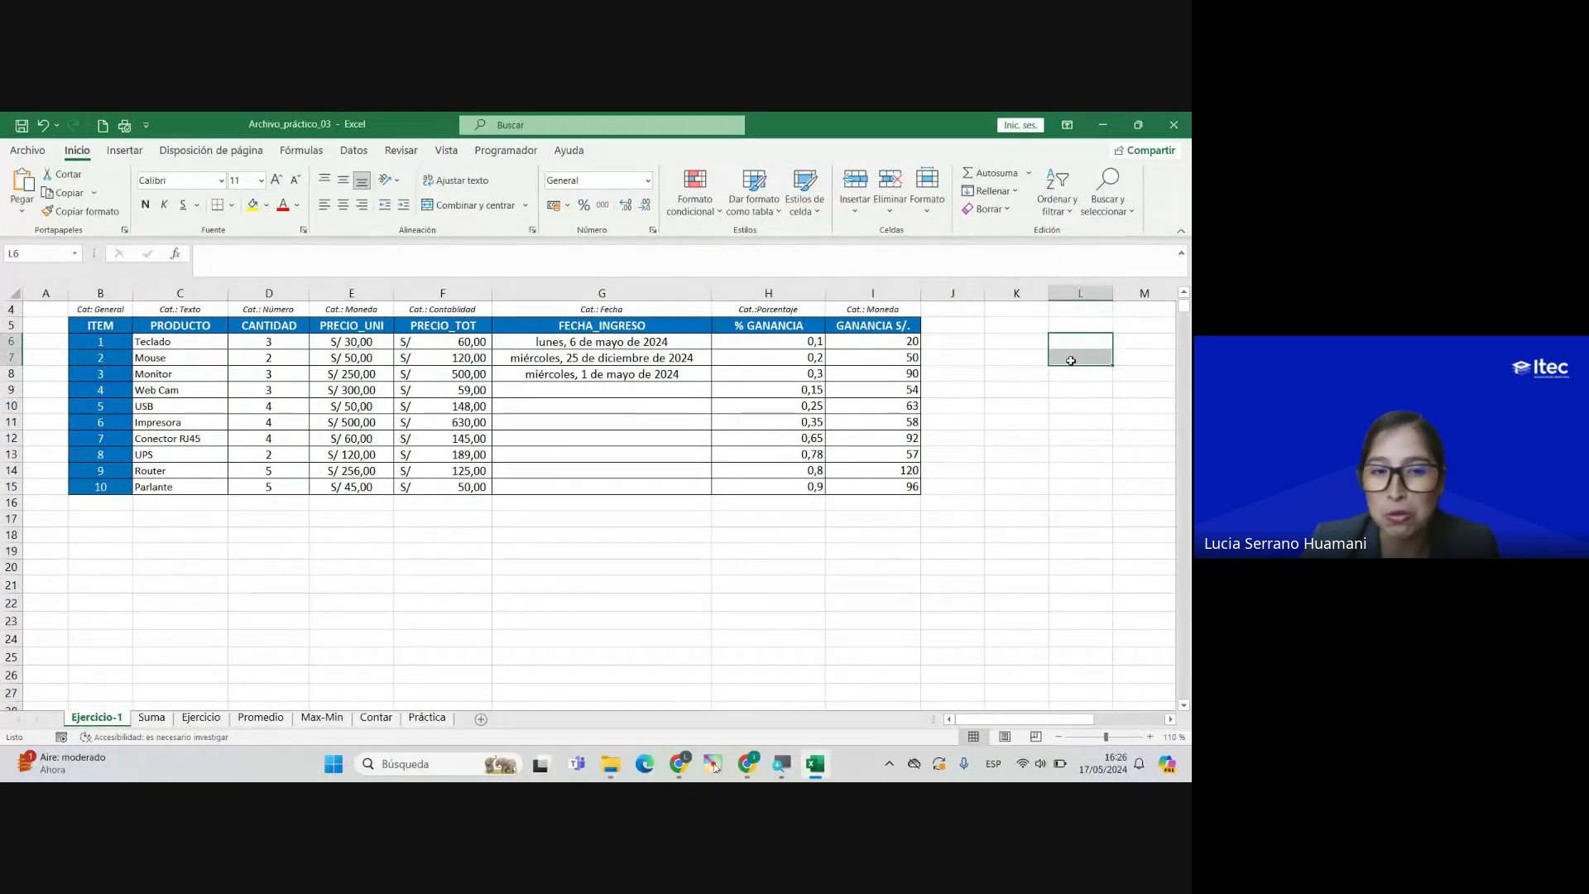
Step: Review the decimal values in the % GANANCIA cells H6:H8 and the already formatted columns of the table
click(1063, 344)
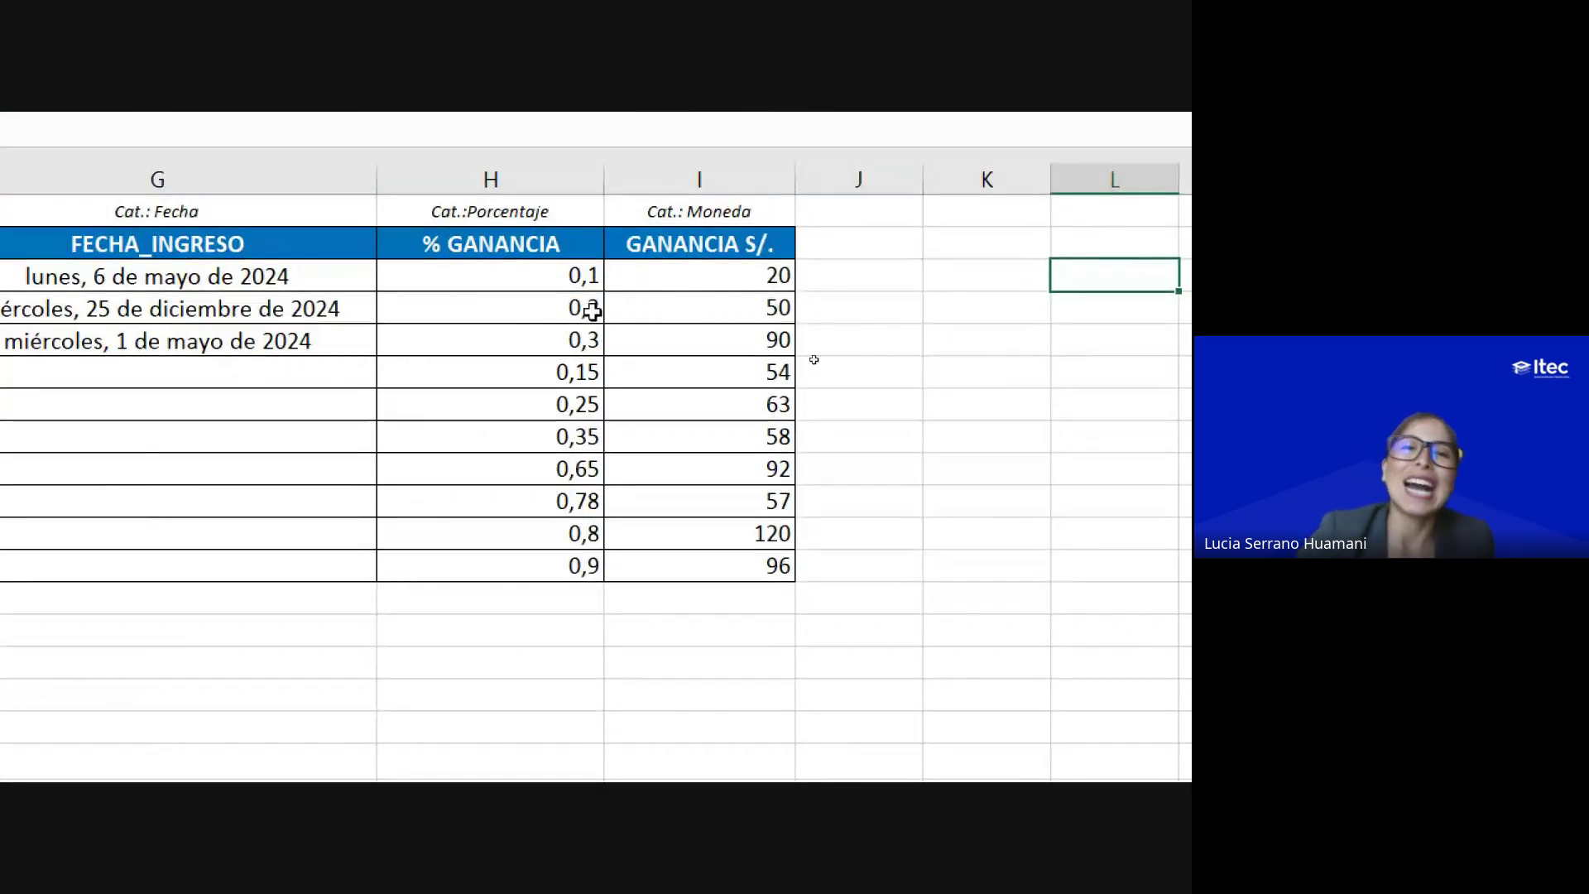
click(520, 301)
click(520, 273)
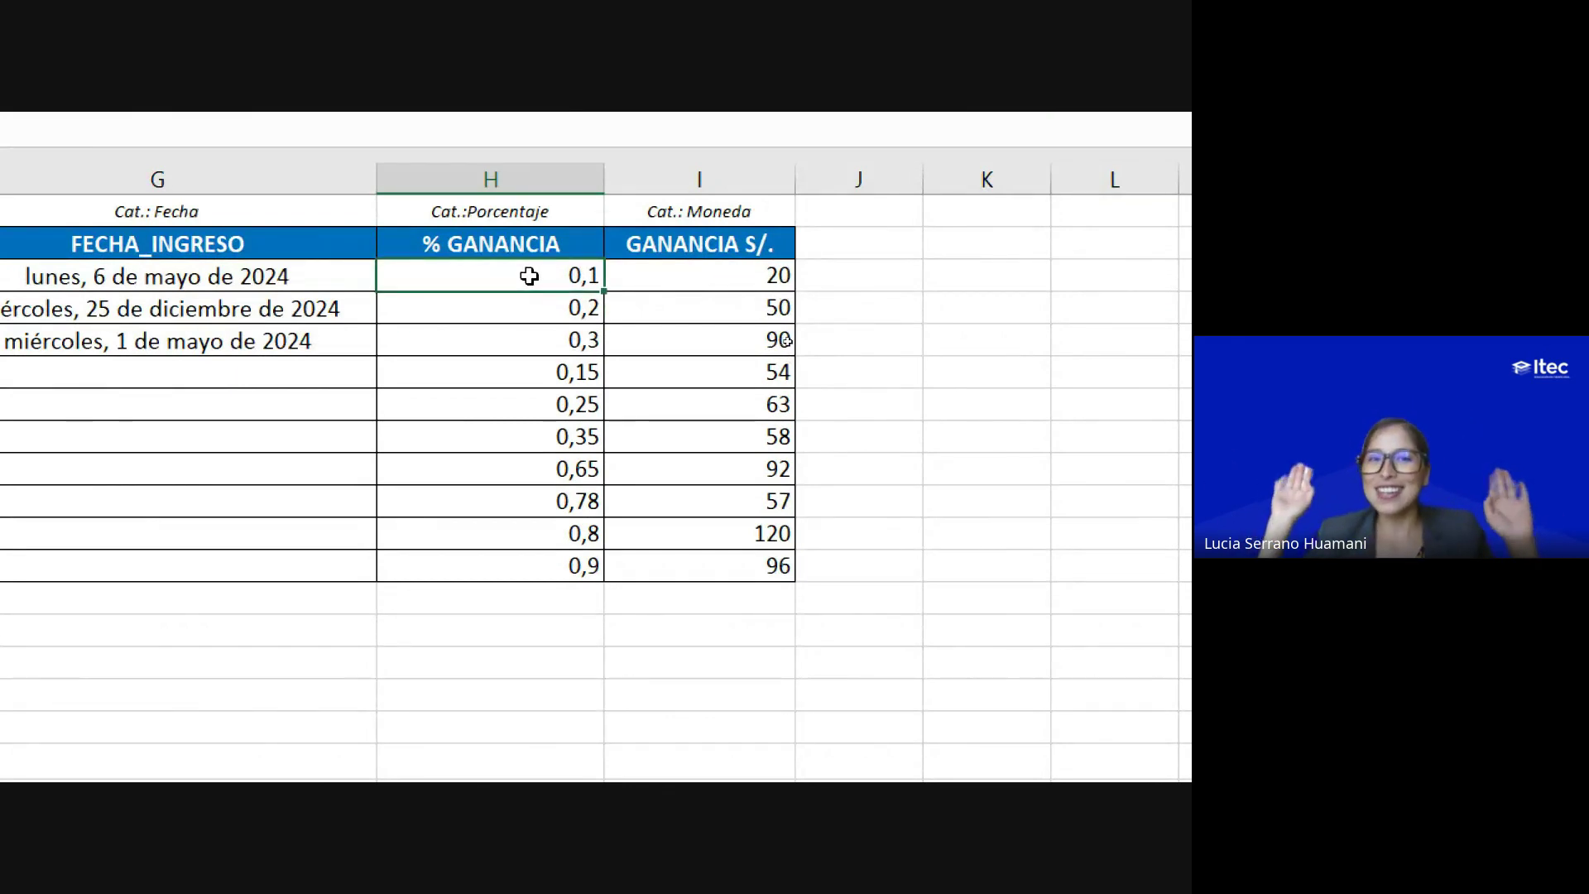
click(449, 250)
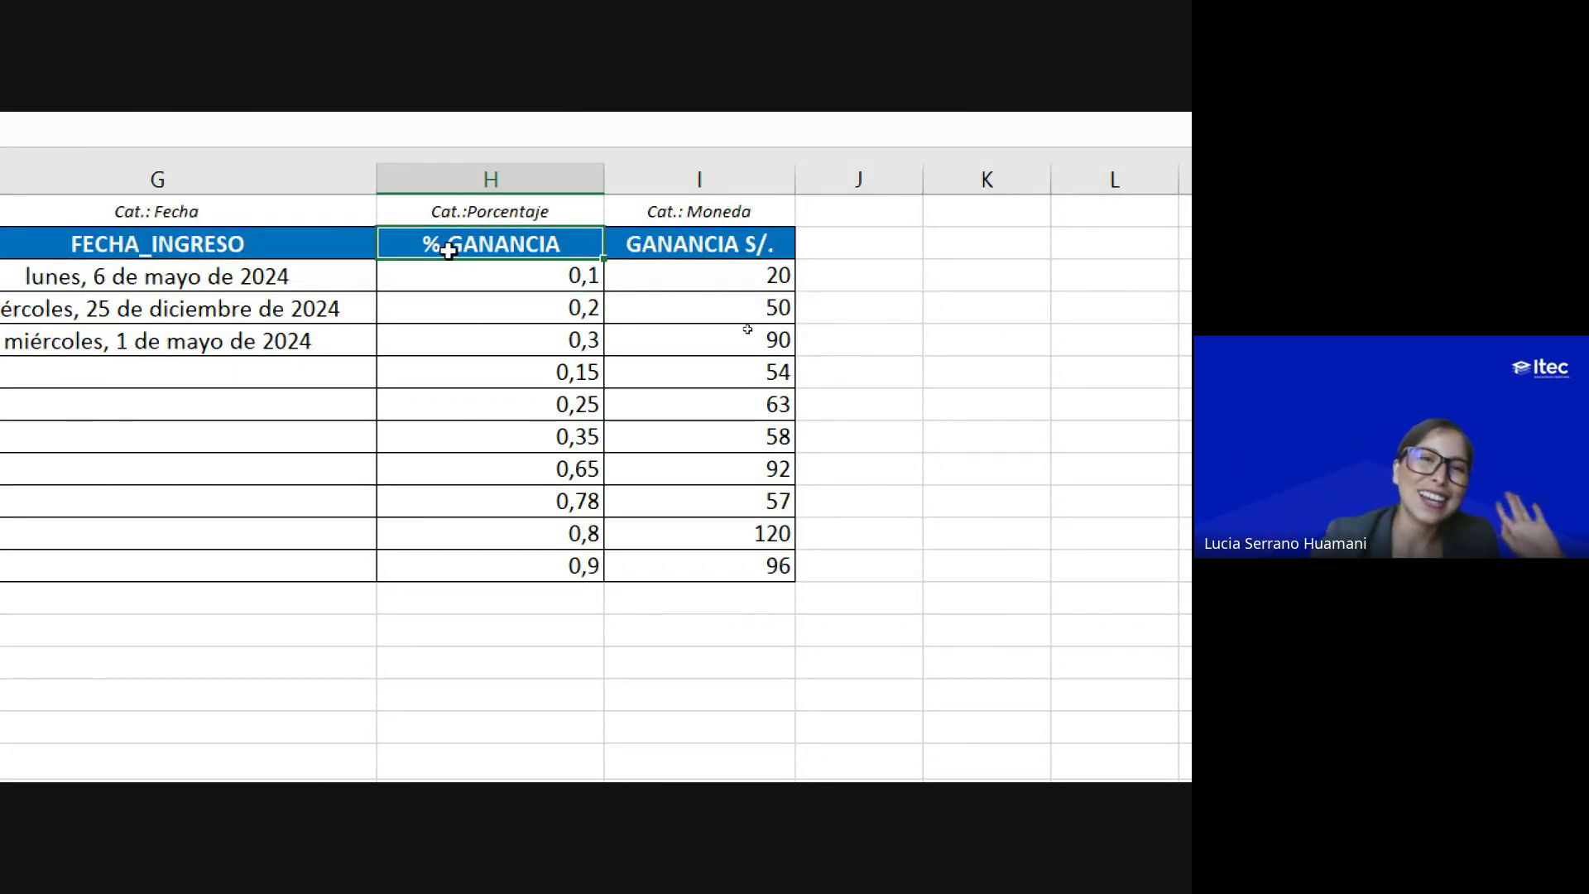
click(497, 279)
click(513, 304)
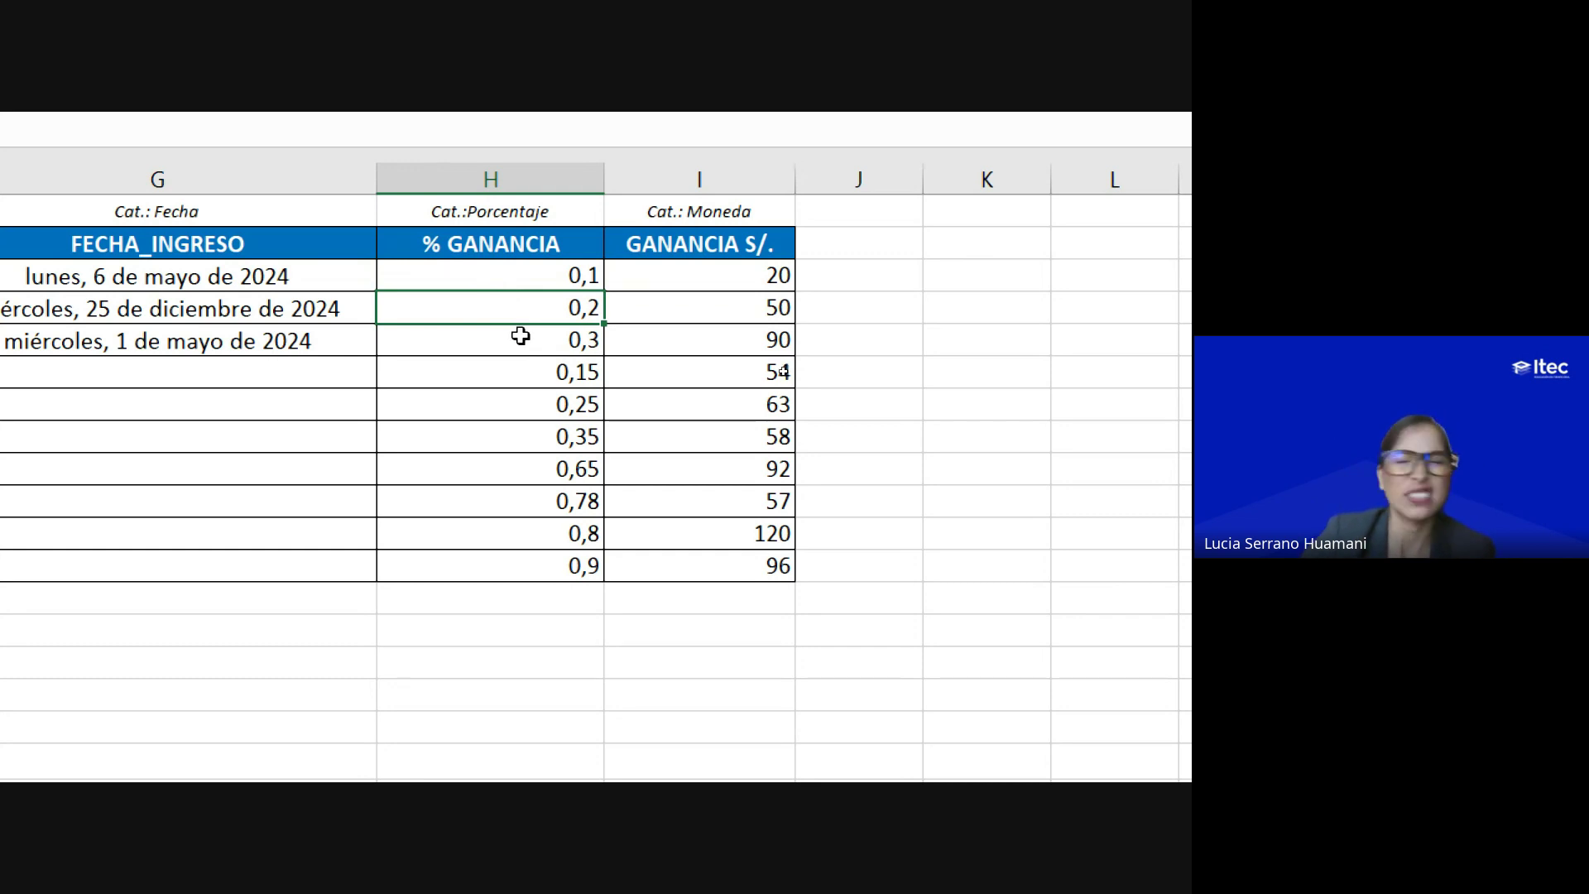
click(480, 341)
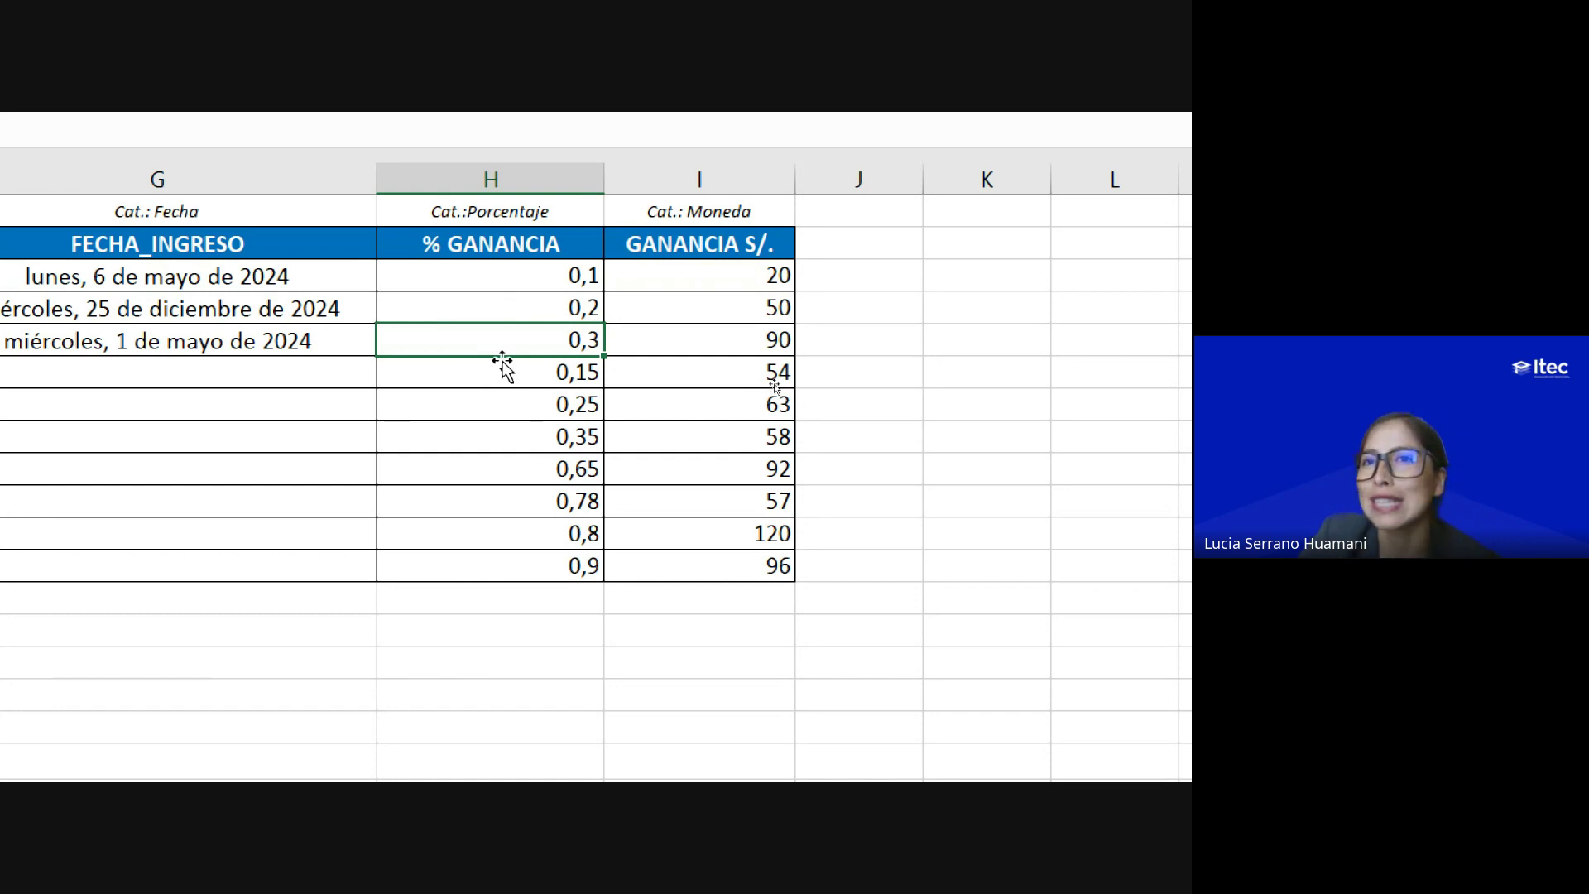
scroll(390, 375, left, 3)
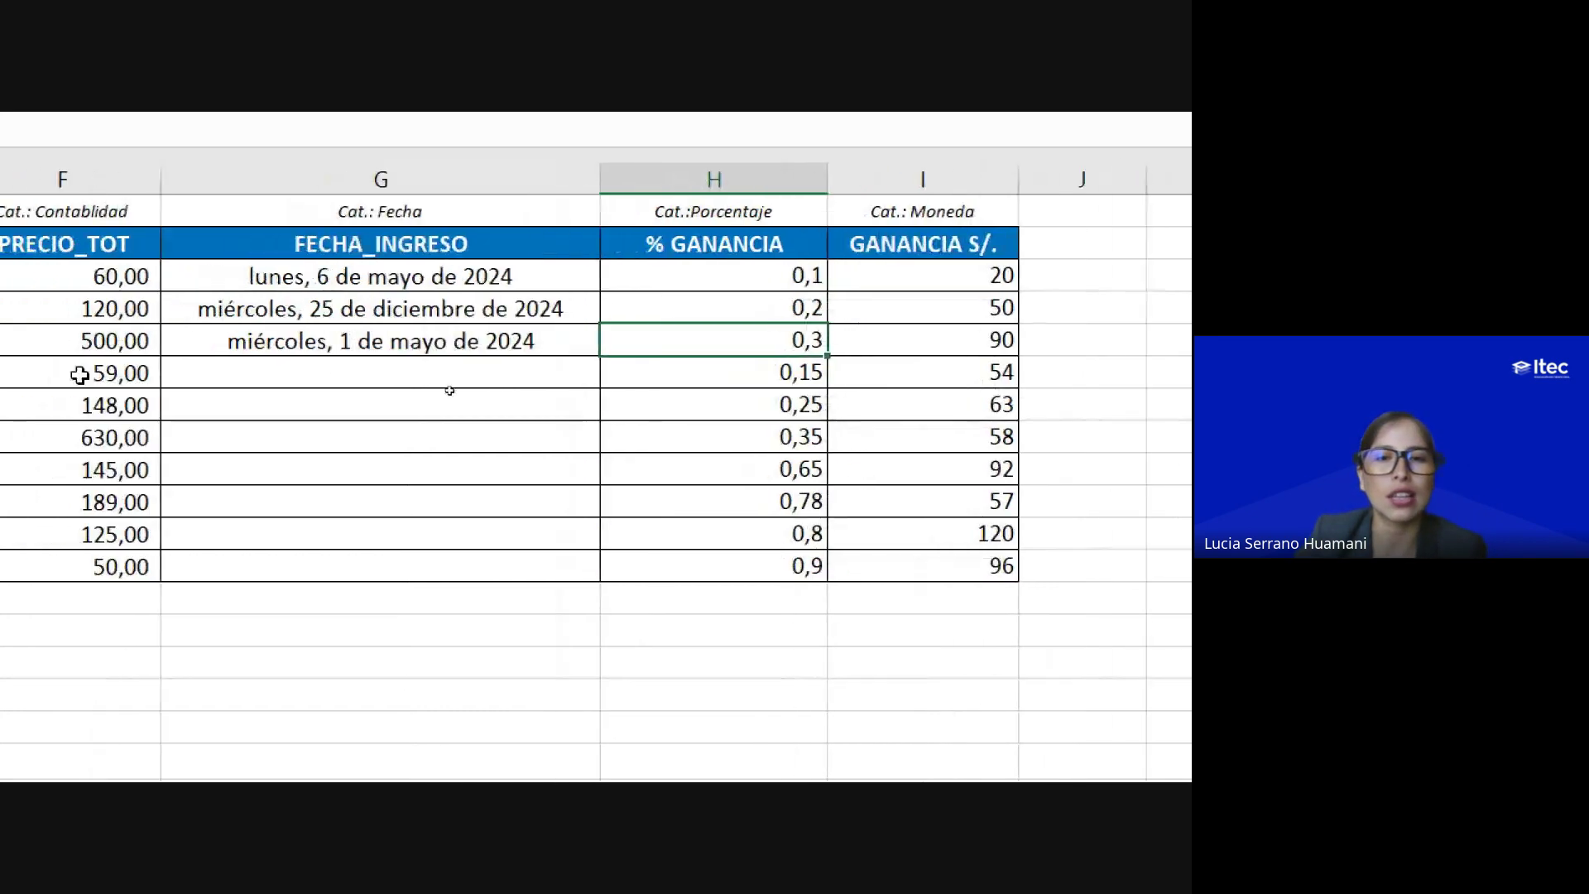
scroll(47, 314, left, 3)
scroll(1085, 397, right, 5)
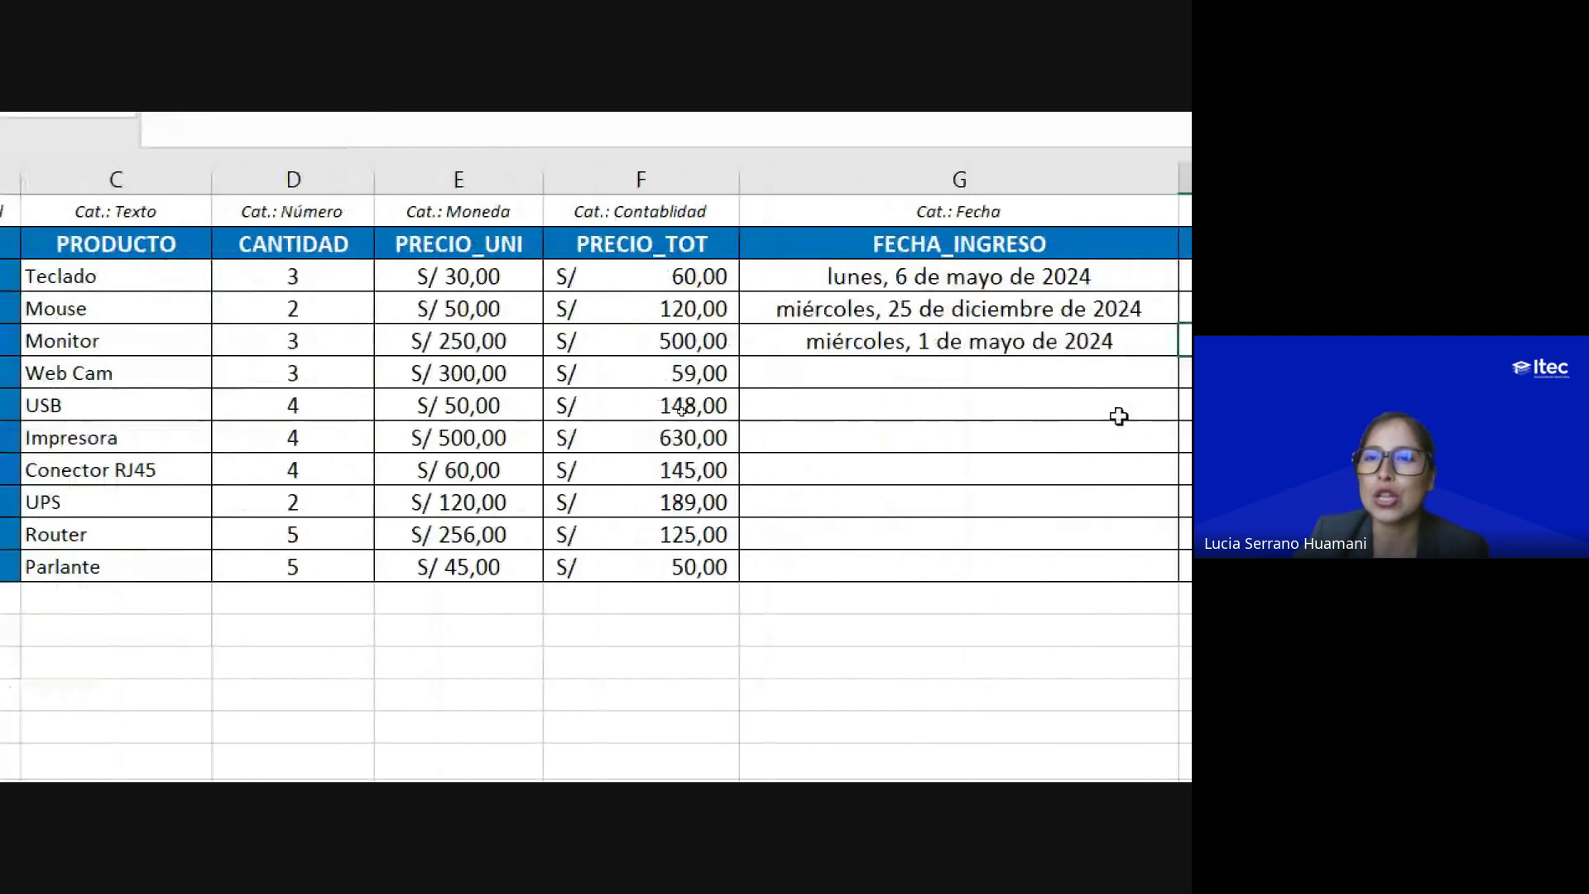
scroll(1156, 441, right, 1)
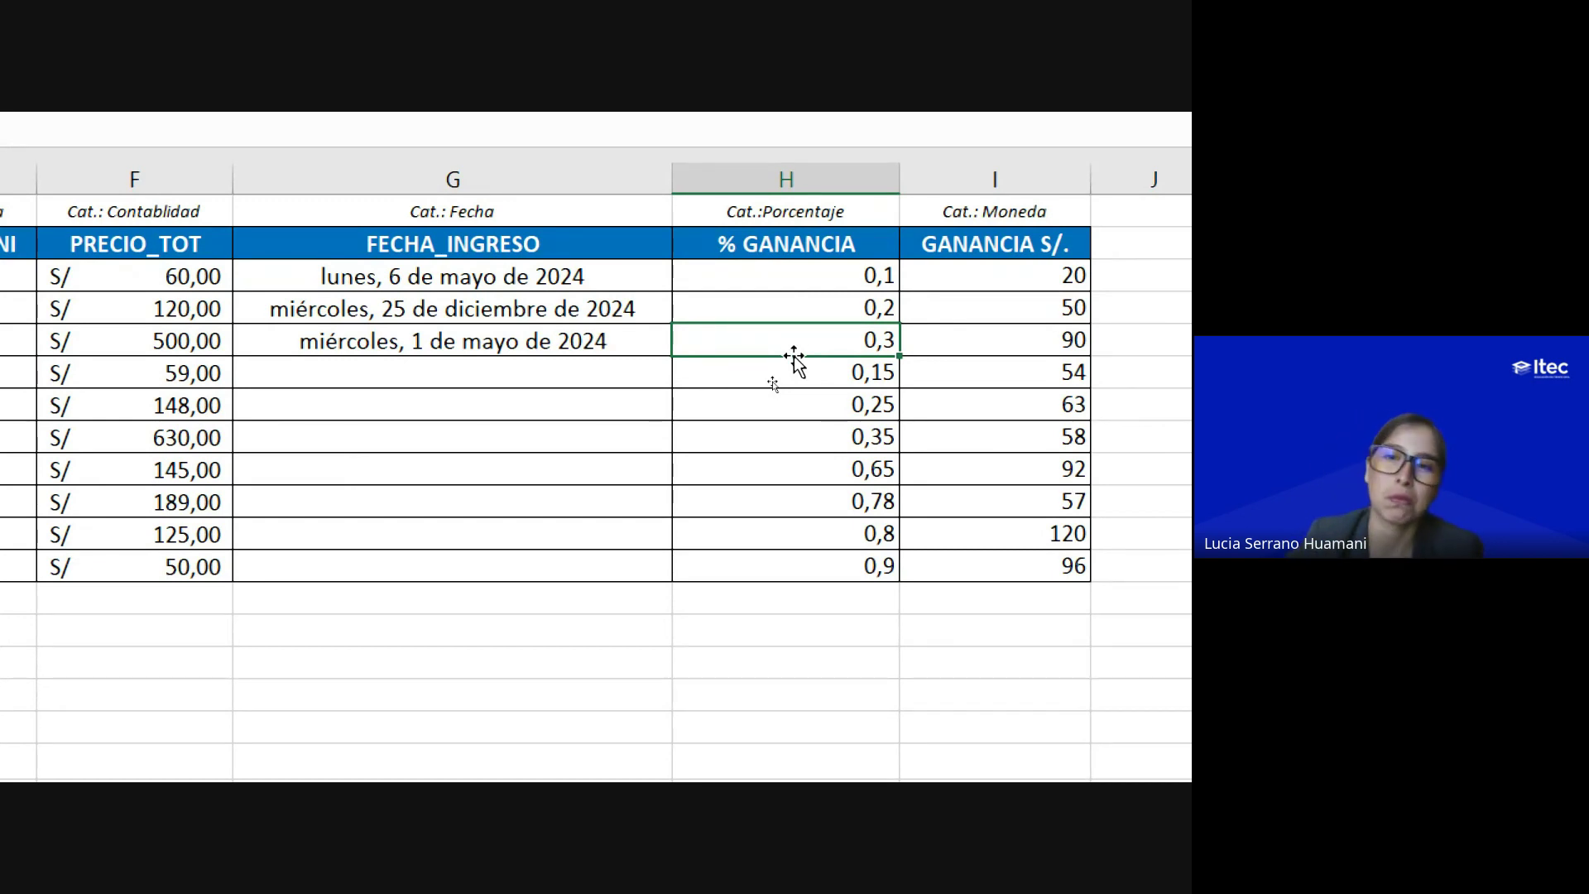
Step: Apply the Porcentaje number format to the % GANANCIA values in H6:H15
drag(760, 268, 745, 556)
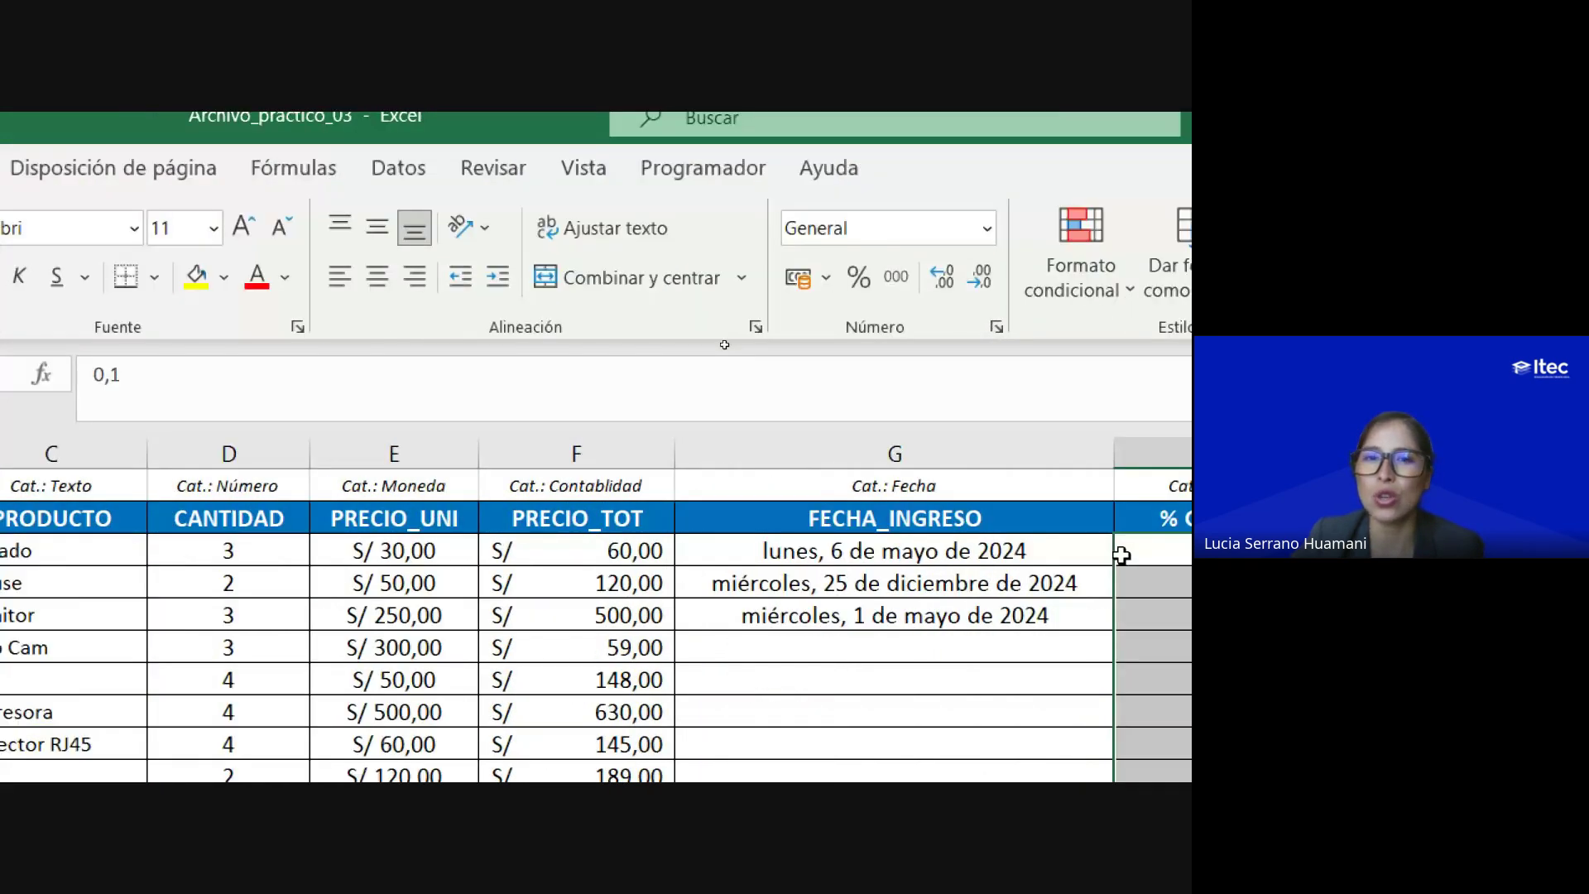
click(700, 227)
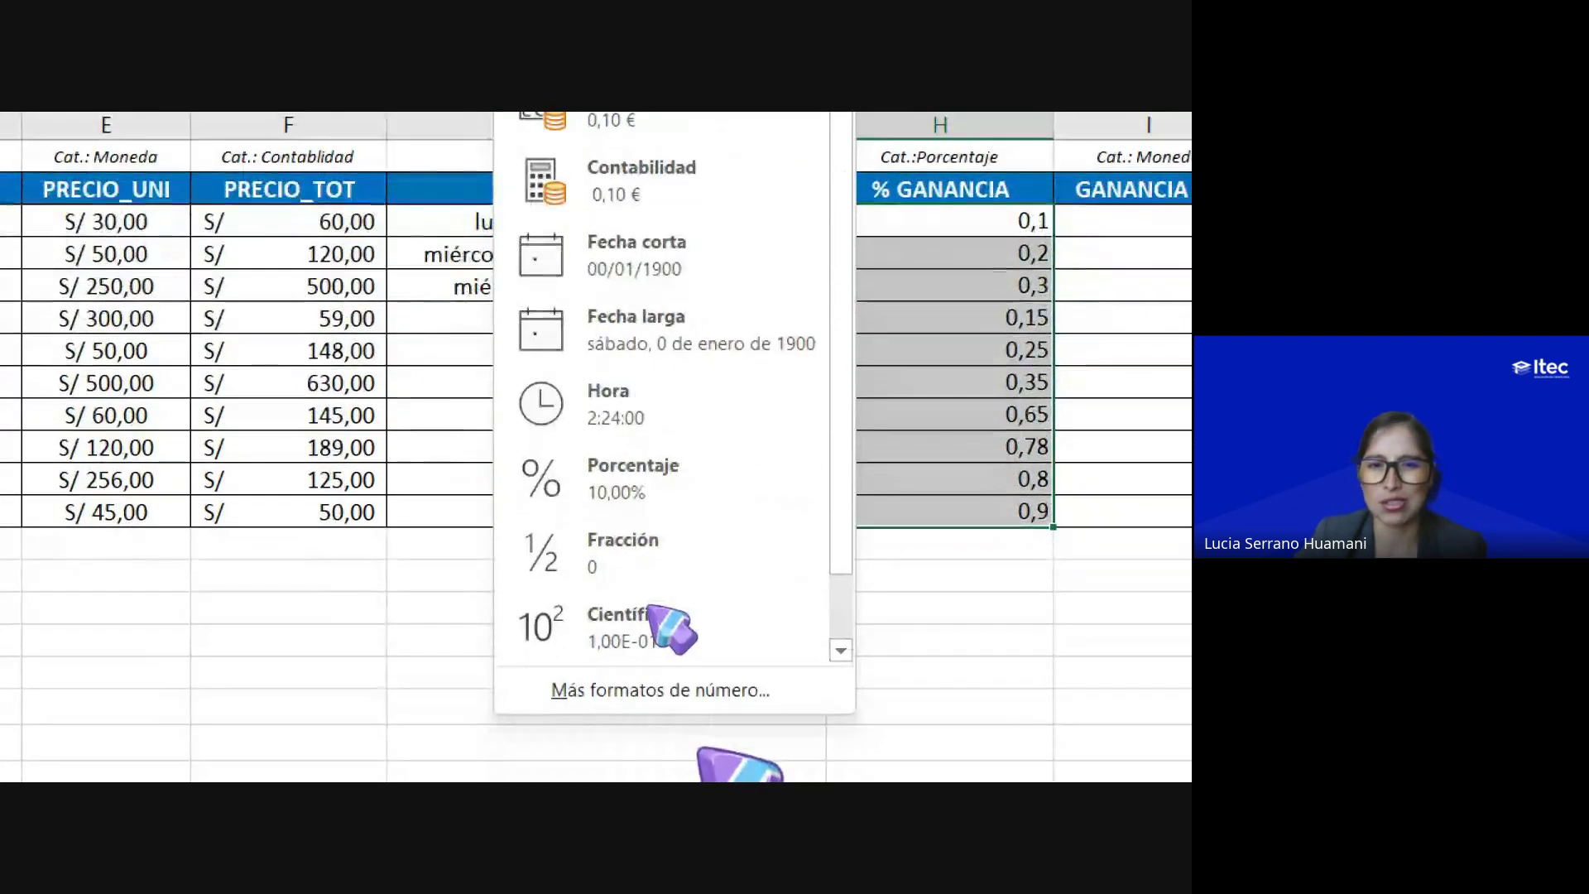
click(639, 469)
scroll(1151, 487, right, 3)
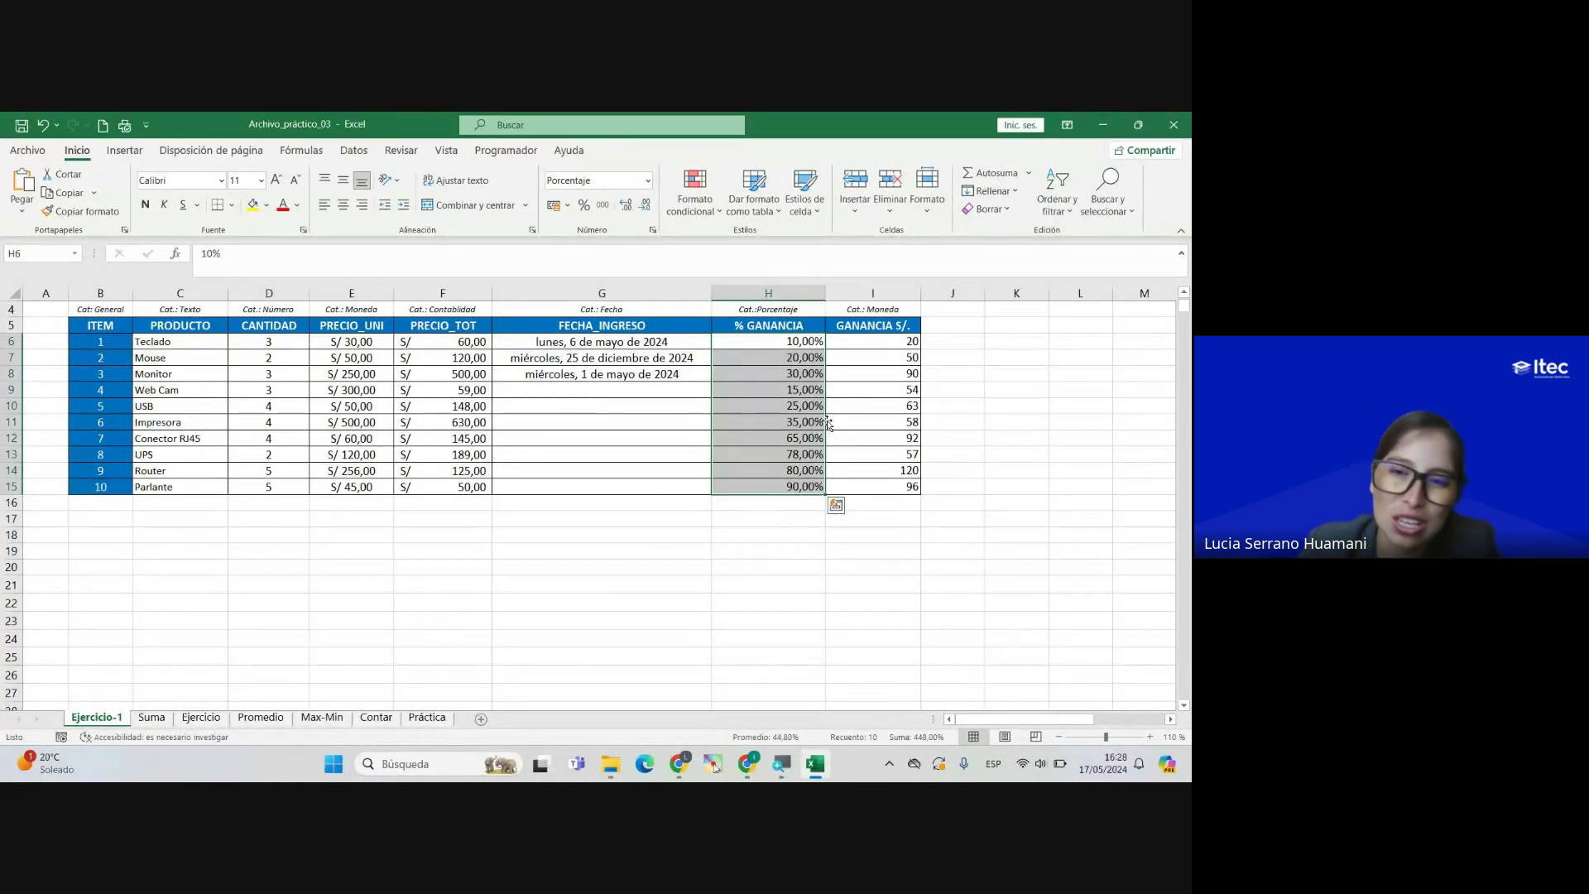
click(807, 390)
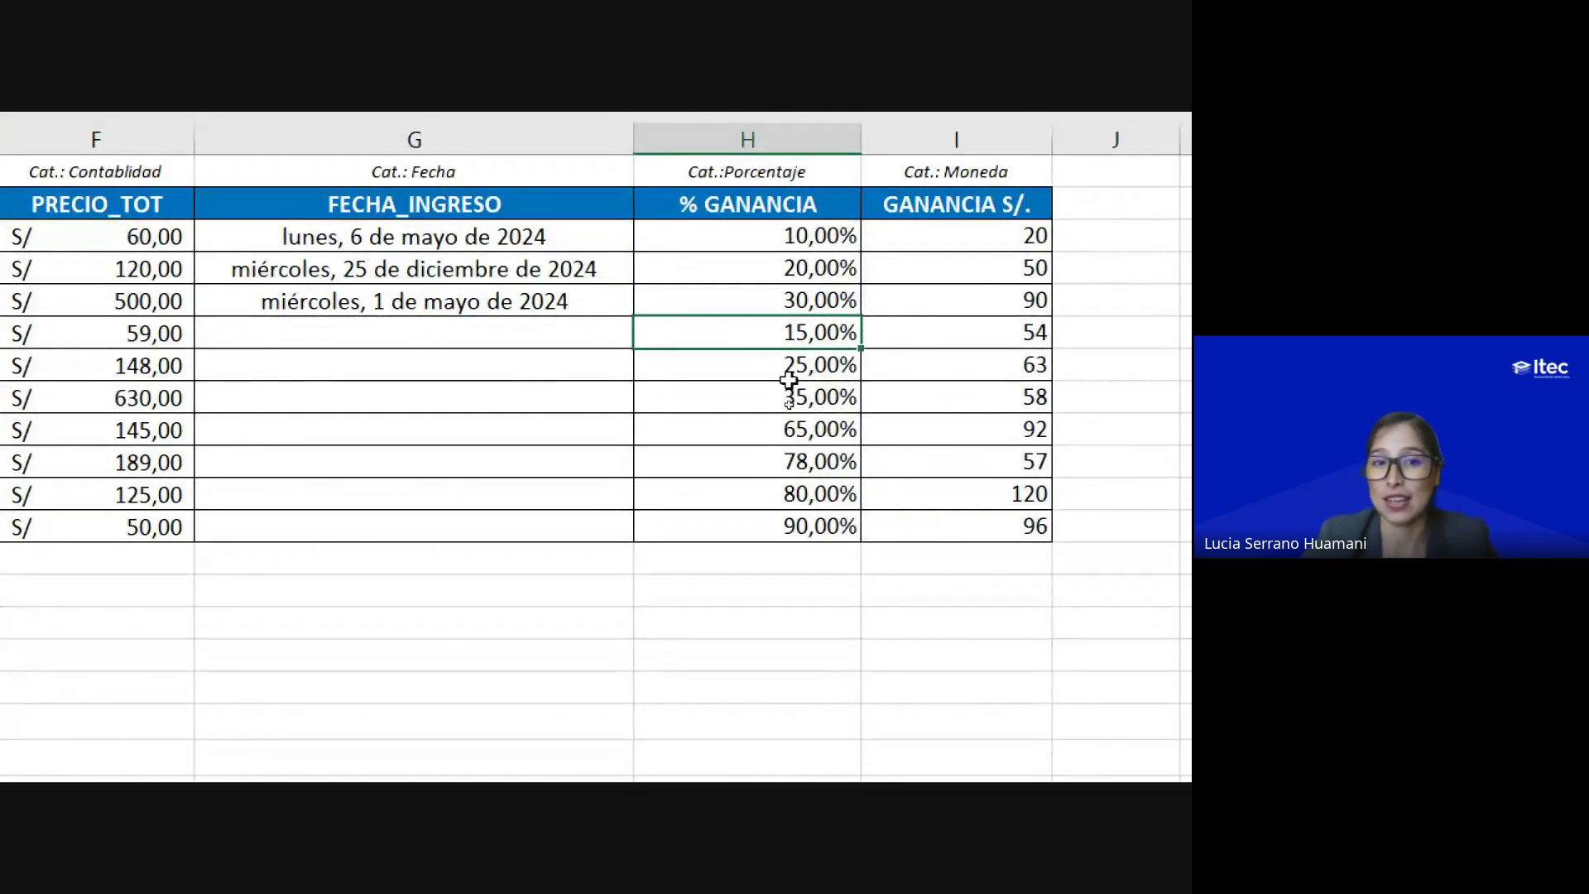
Step: Reduce the decimals of the % GANANCIA percentages in H6:H15 to none
drag(752, 242, 729, 511)
drag(755, 236, 733, 518)
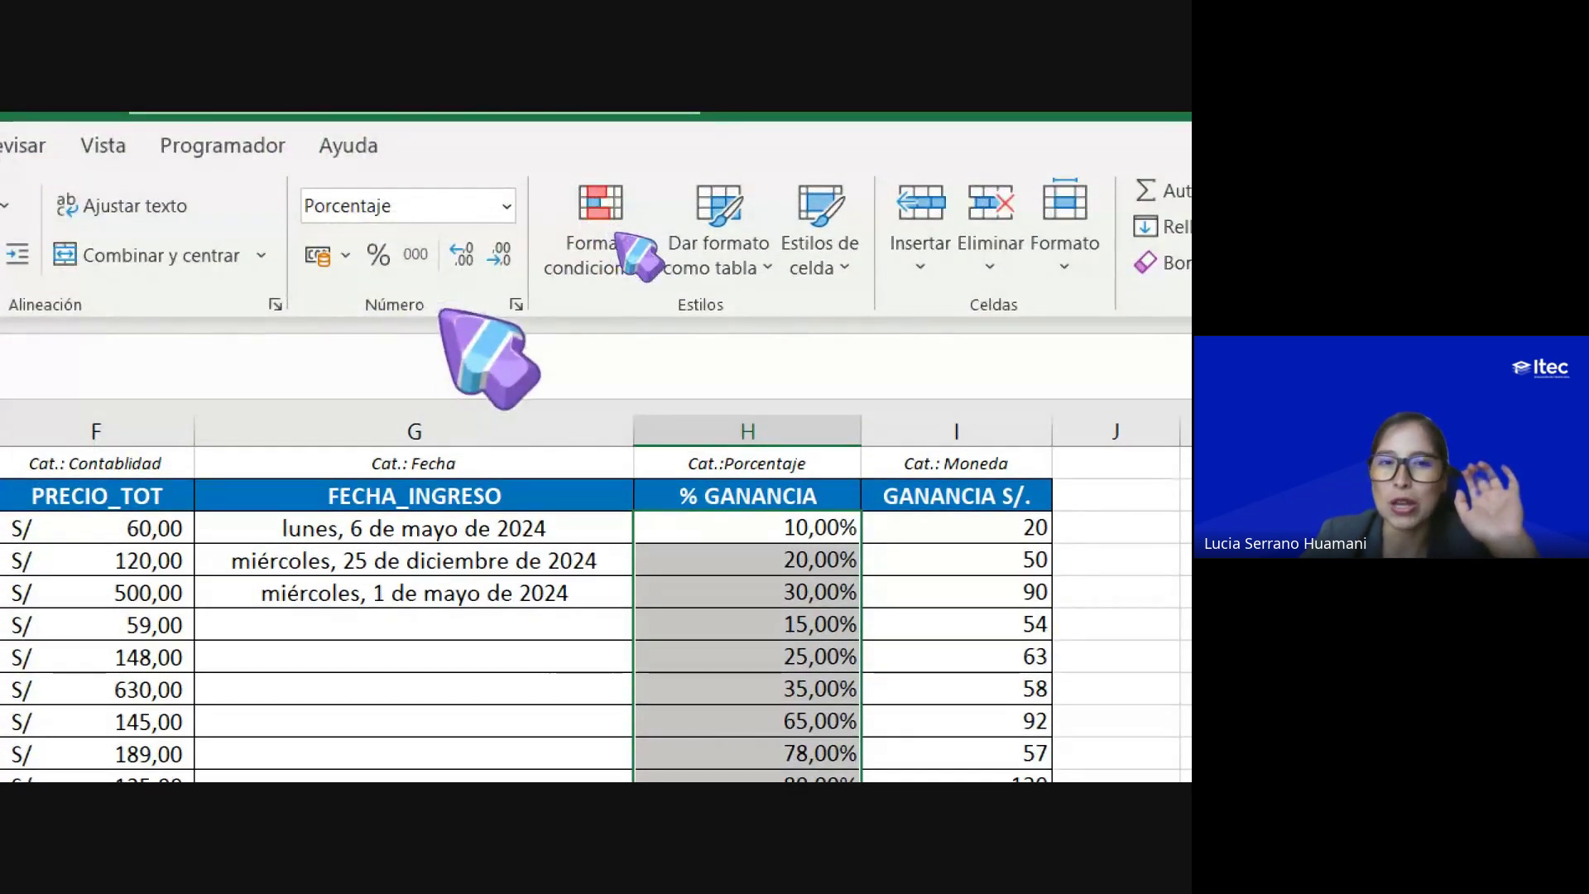
click(506, 206)
click(507, 206)
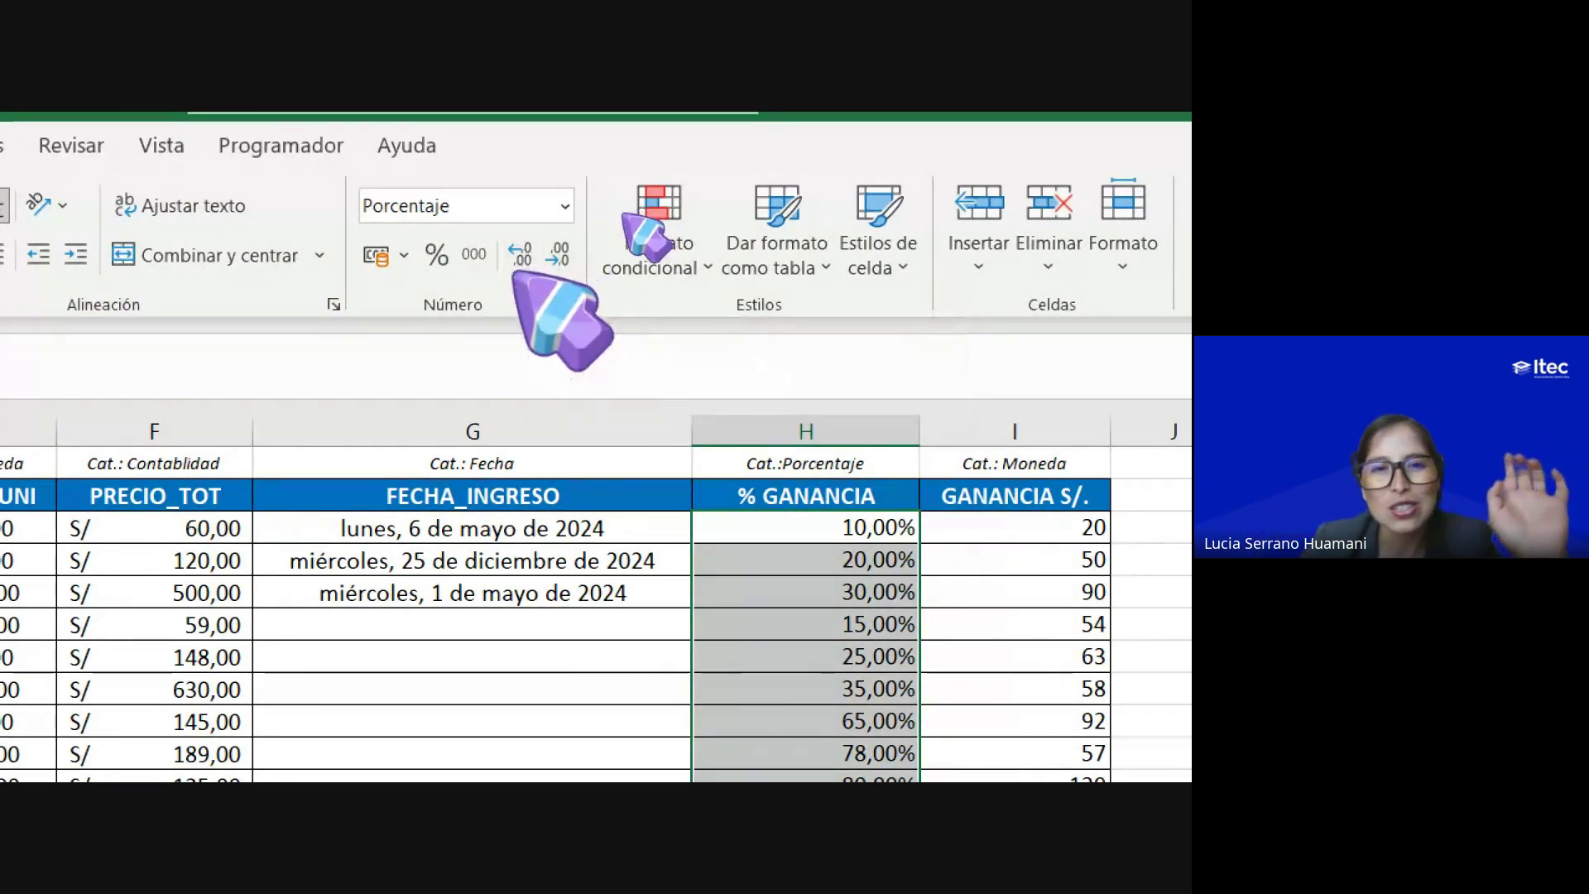
click(558, 253)
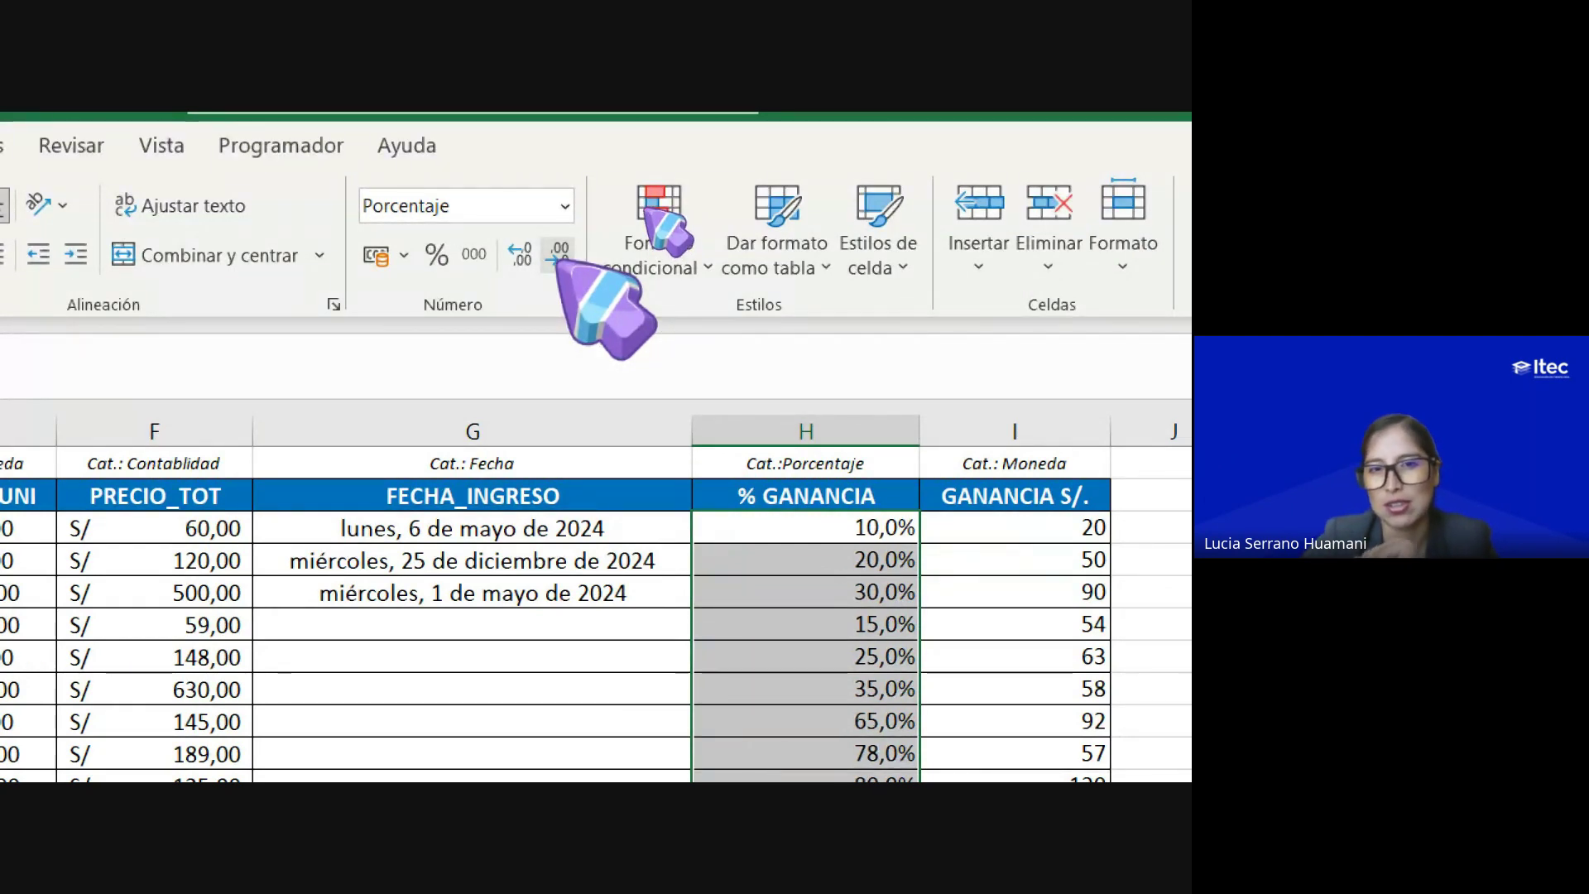
click(558, 253)
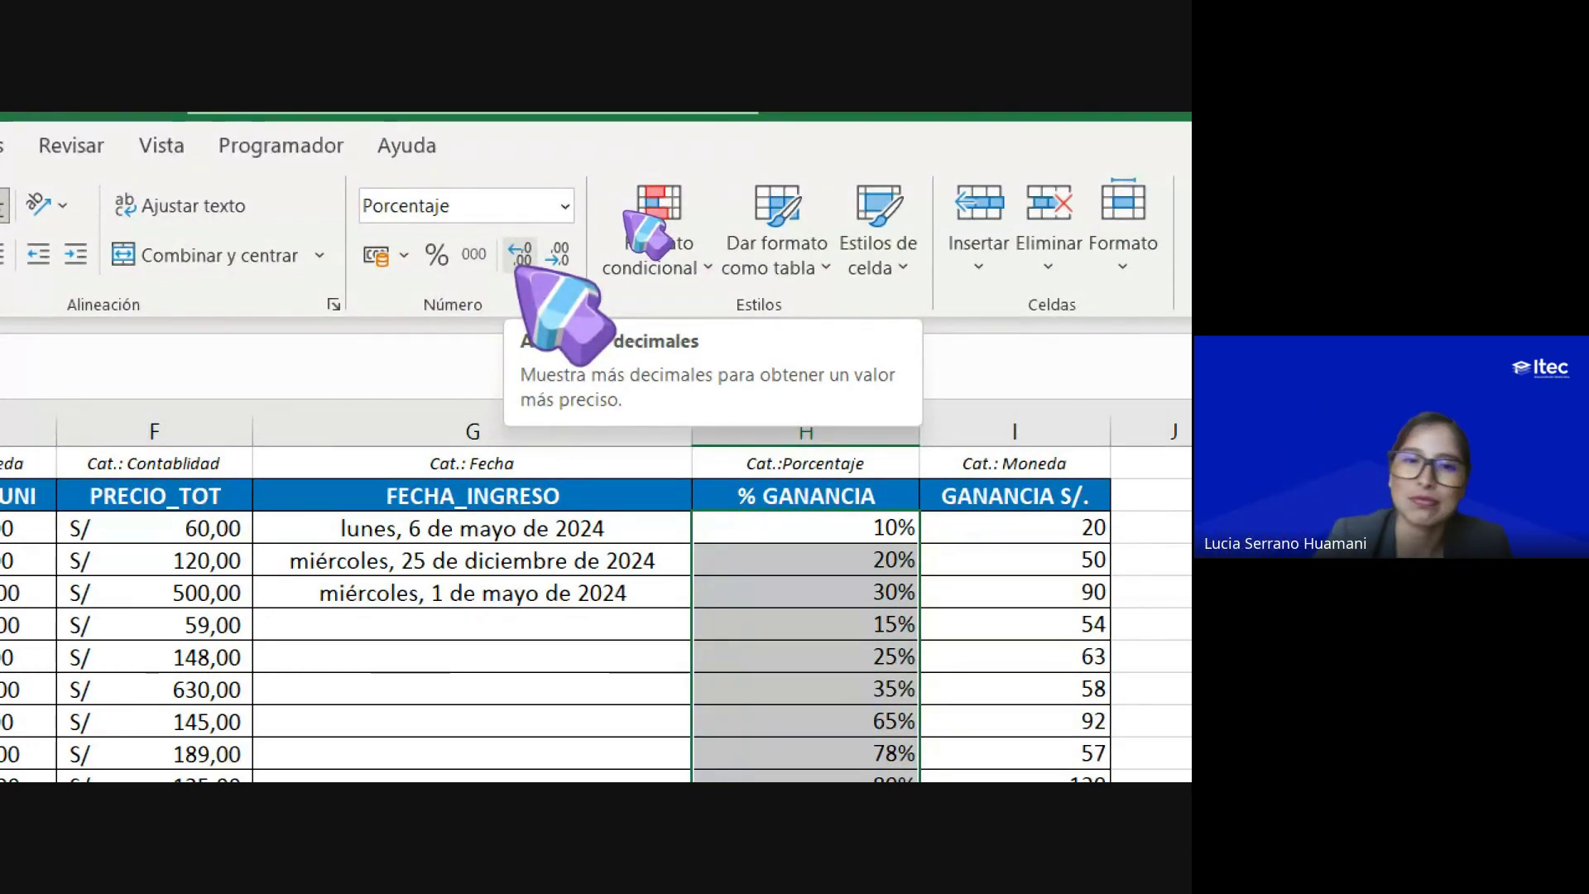
Step: Increase the decimals of the percentages in H6:H15 to 11 places
click(520, 254)
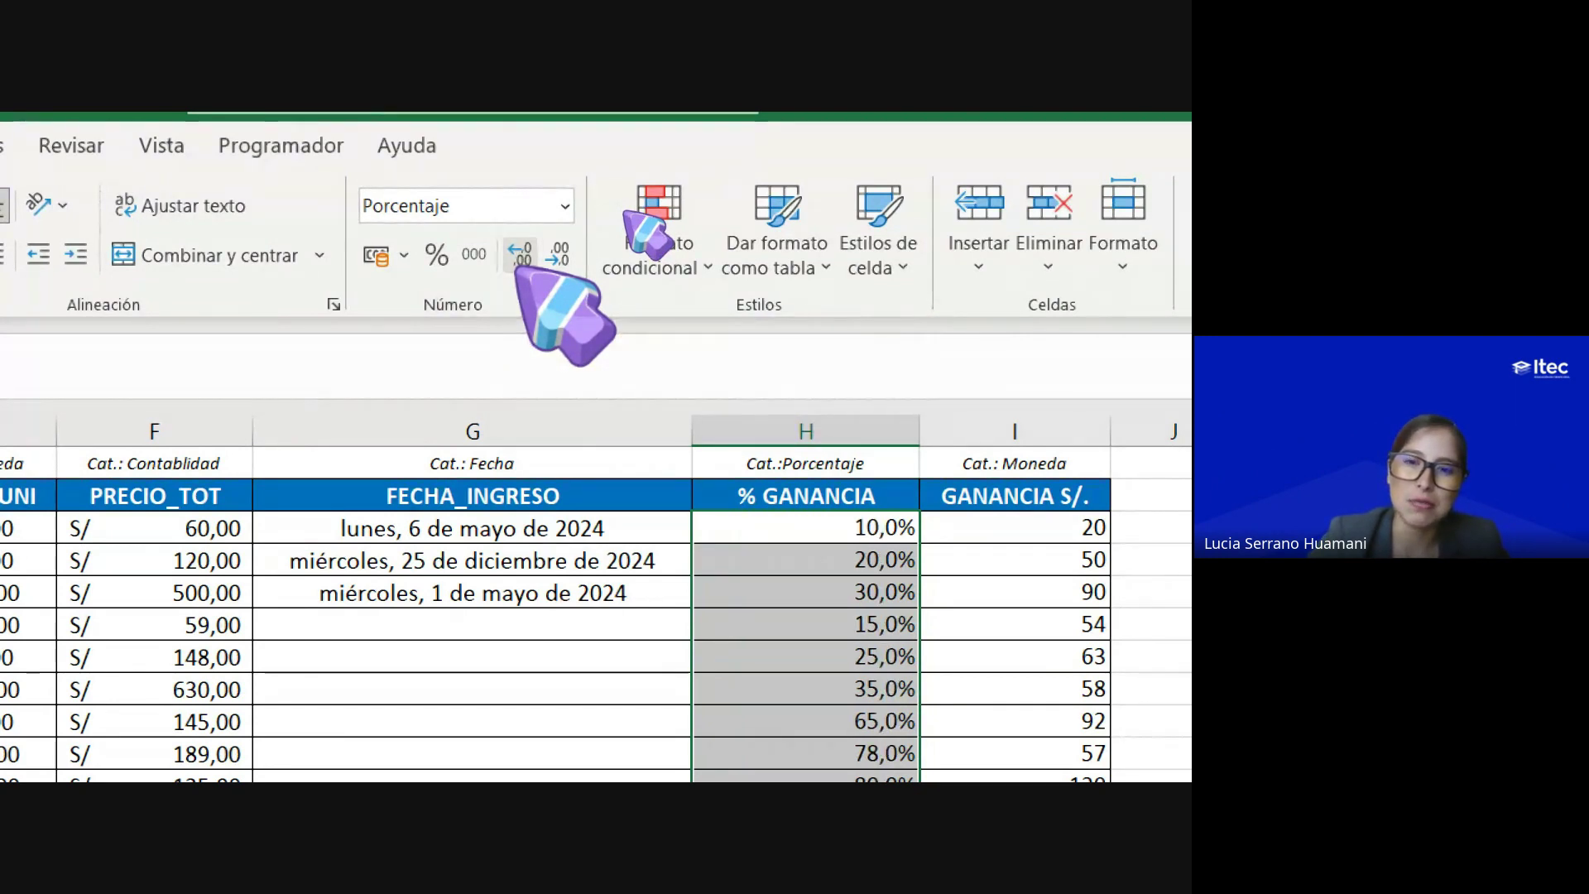
click(520, 254)
click(520, 254)
click(520, 254)
click(520, 254)
click(520, 254)
click(520, 254)
click(520, 254)
click(520, 254)
click(520, 255)
click(520, 254)
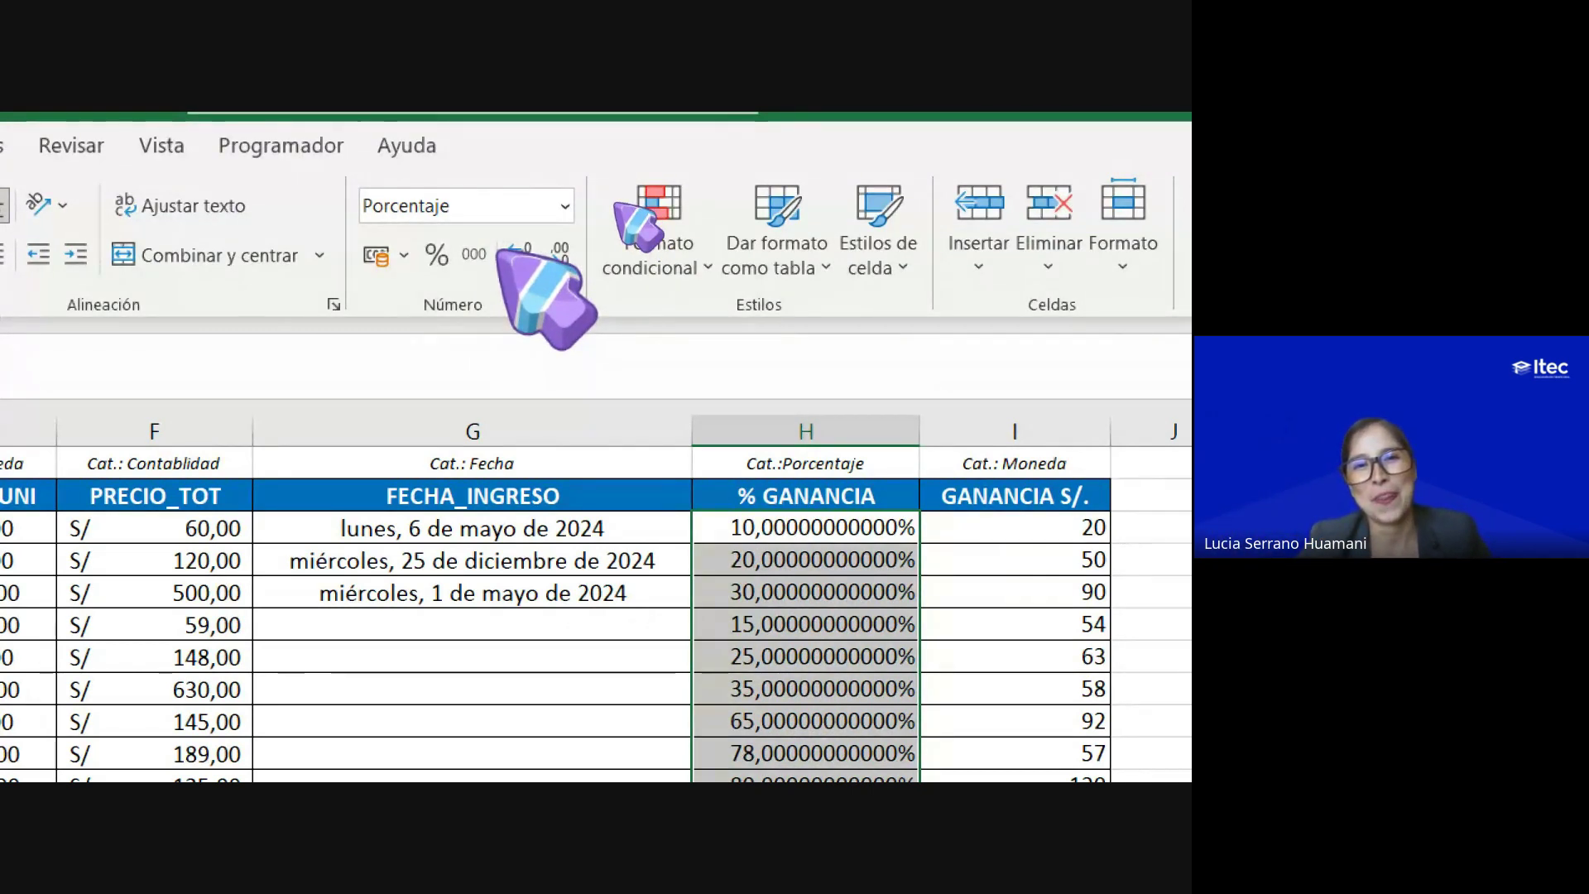
Step: Remove the 11 added decimal places so H6:H15 shows whole percentages again
click(559, 254)
click(559, 254)
click(560, 254)
click(560, 254)
click(559, 255)
click(559, 254)
click(559, 254)
click(560, 255)
click(559, 254)
click(560, 254)
click(560, 254)
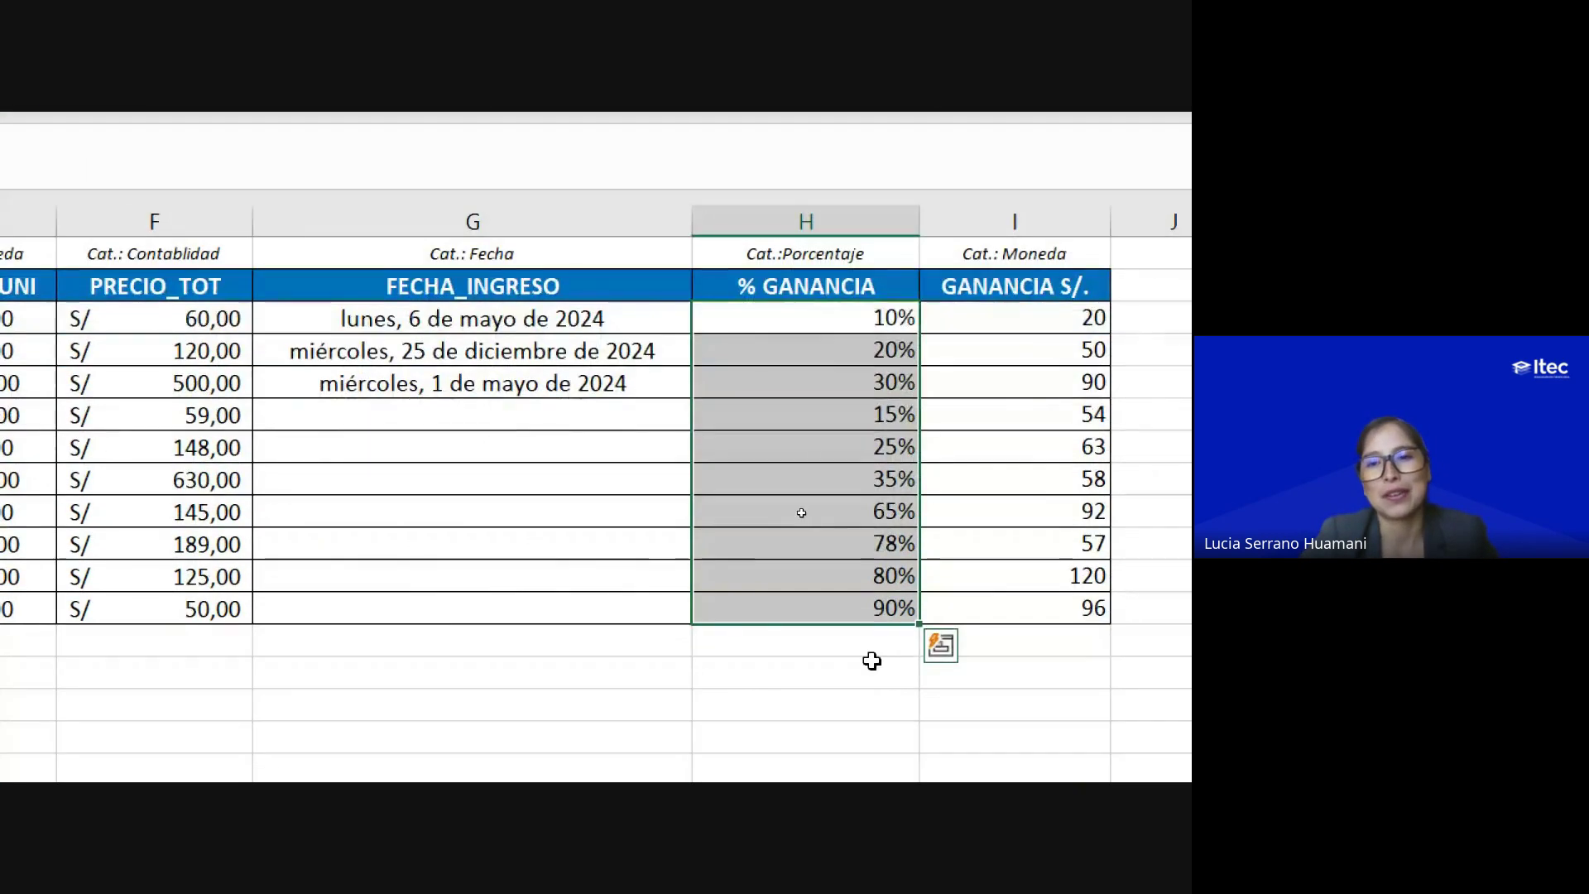
Step: Review the whole-number percentages in H6:H15 one cell at a time and as a complete range
click(815, 477)
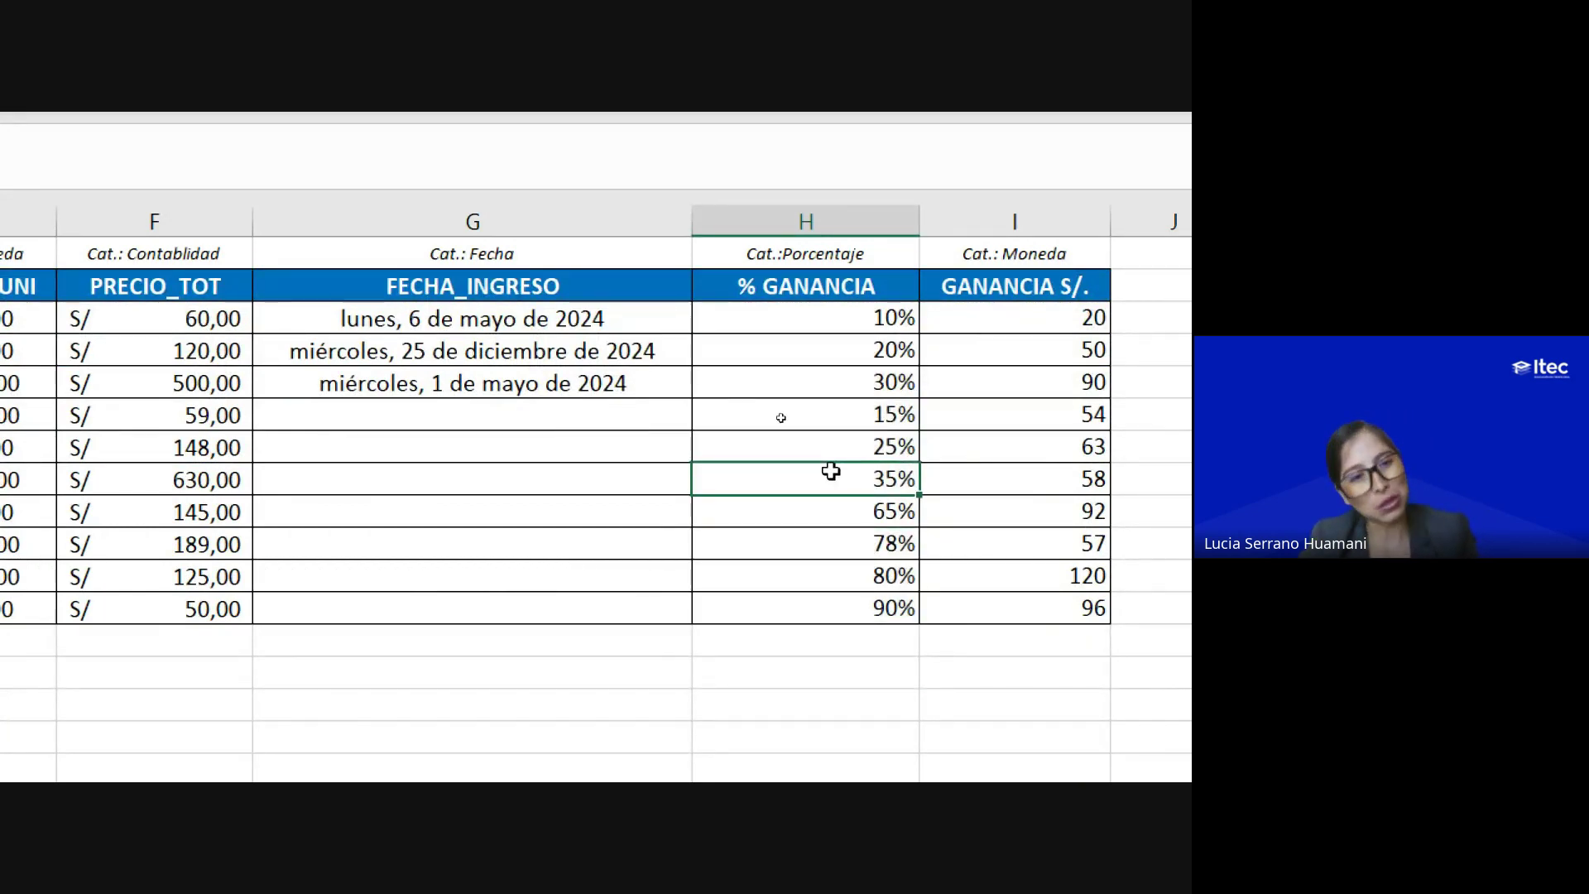
click(809, 325)
click(802, 349)
click(785, 382)
click(780, 414)
click(778, 447)
click(784, 480)
click(782, 516)
click(790, 551)
click(839, 582)
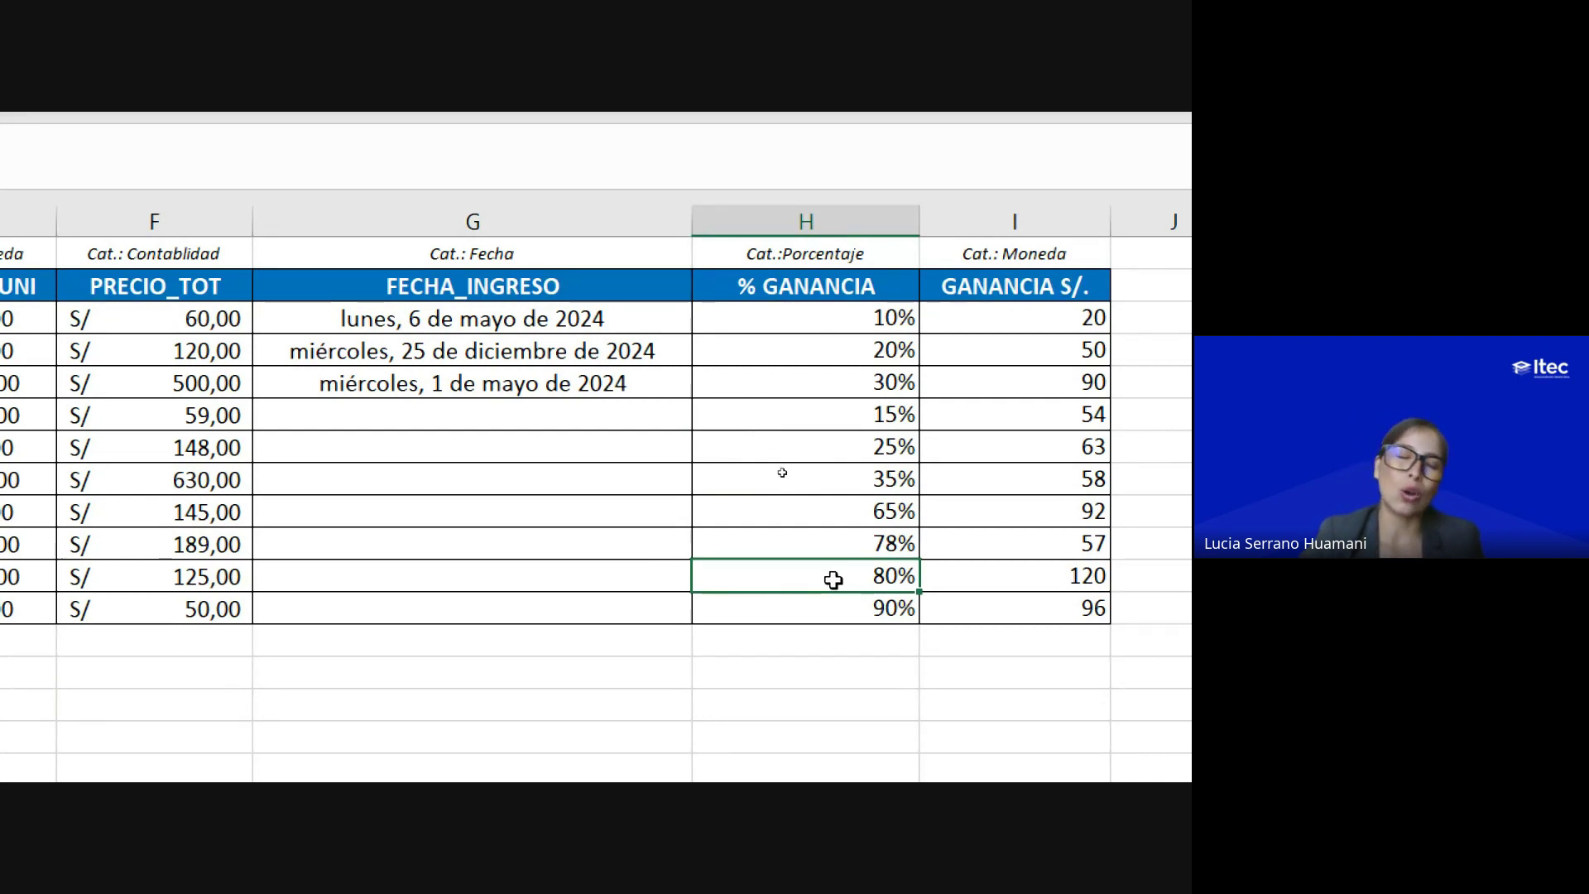
click(839, 611)
drag(837, 324, 840, 608)
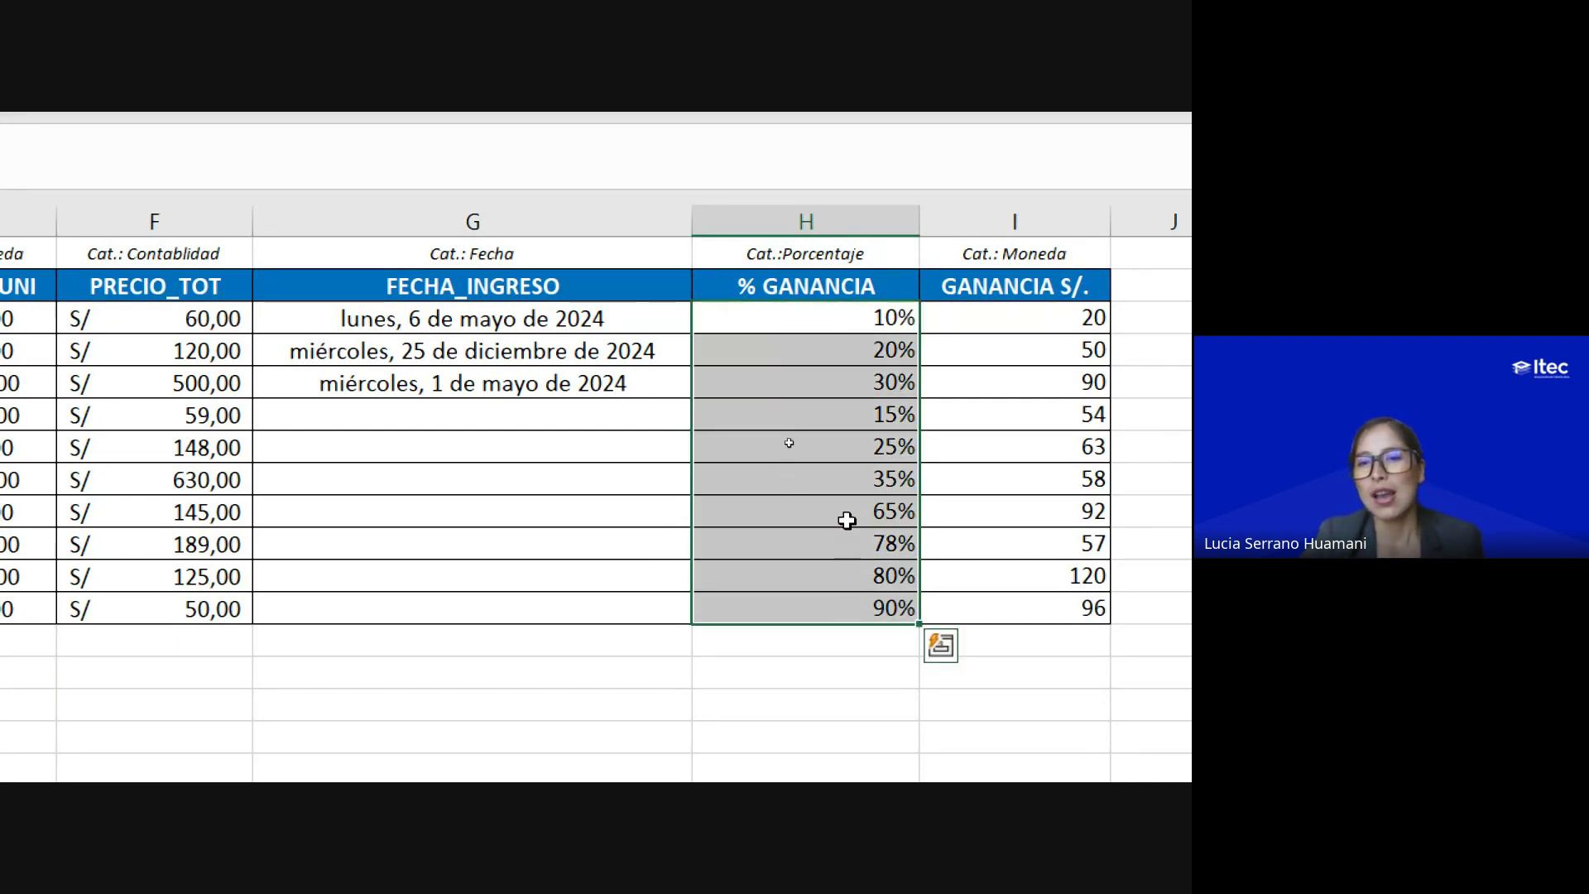
click(844, 480)
click(844, 433)
click(847, 414)
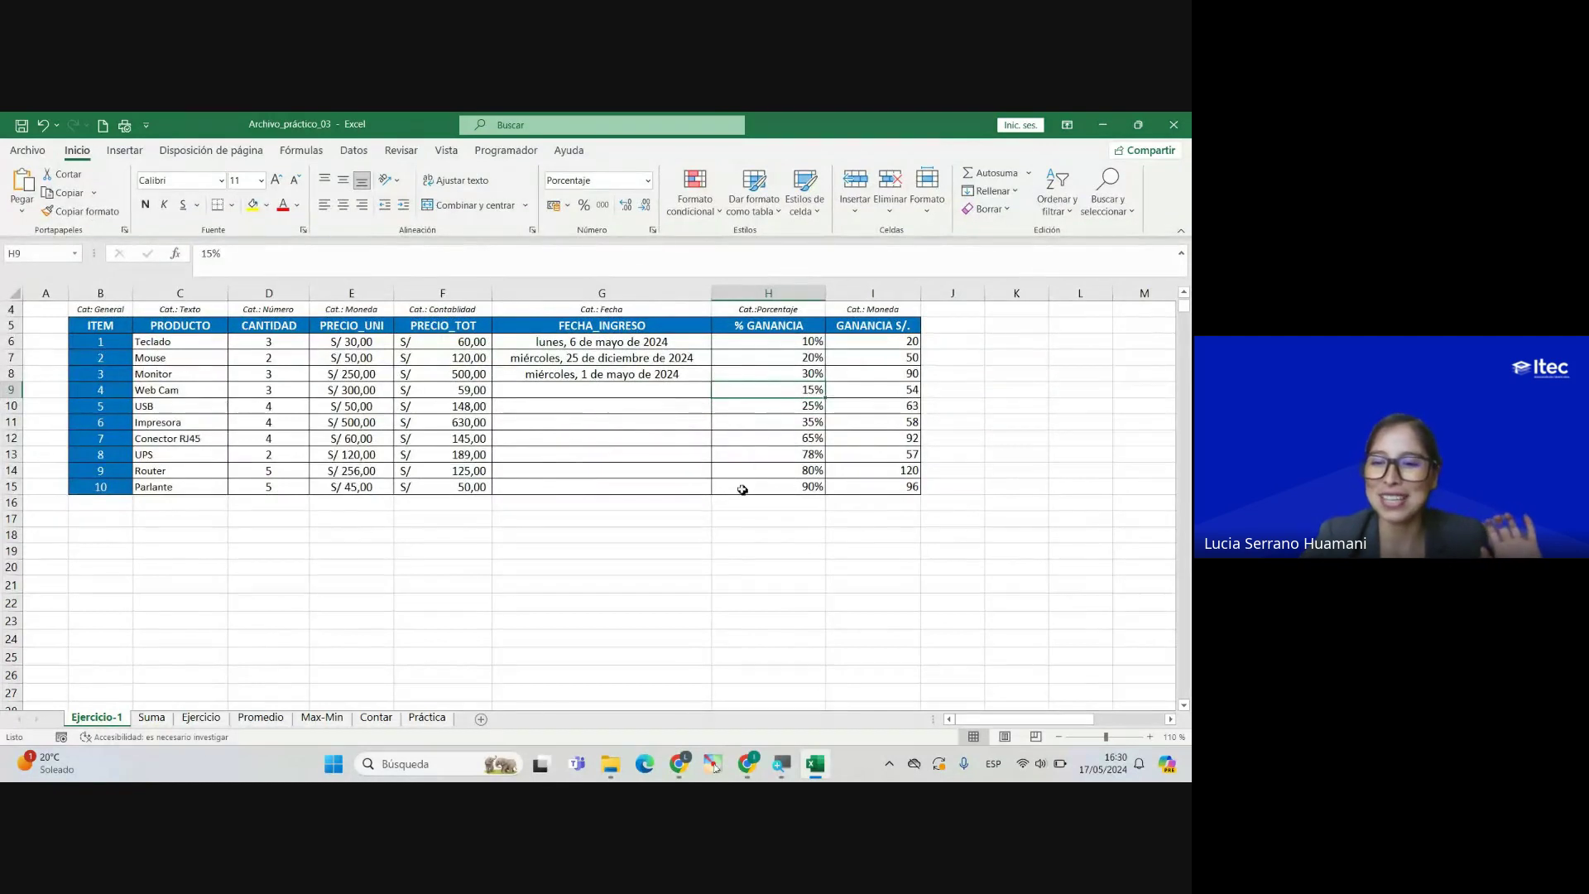
Step: Switch to the Google Meet call to read the participants' chat messages, and return to the Excel sheet
scroll(746, 546, up, 1)
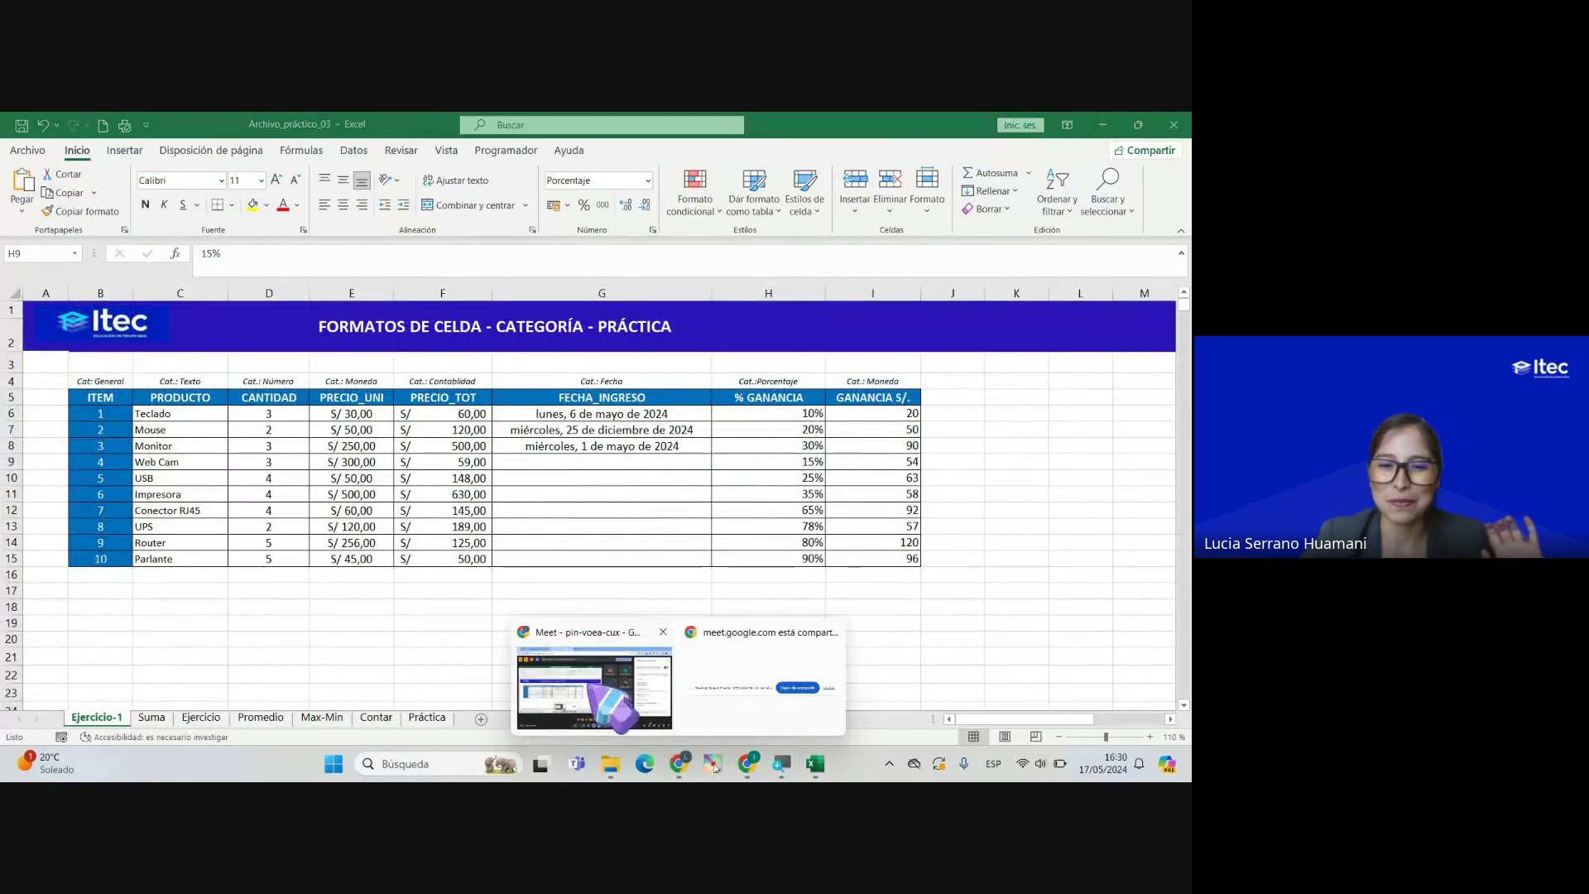
click(612, 691)
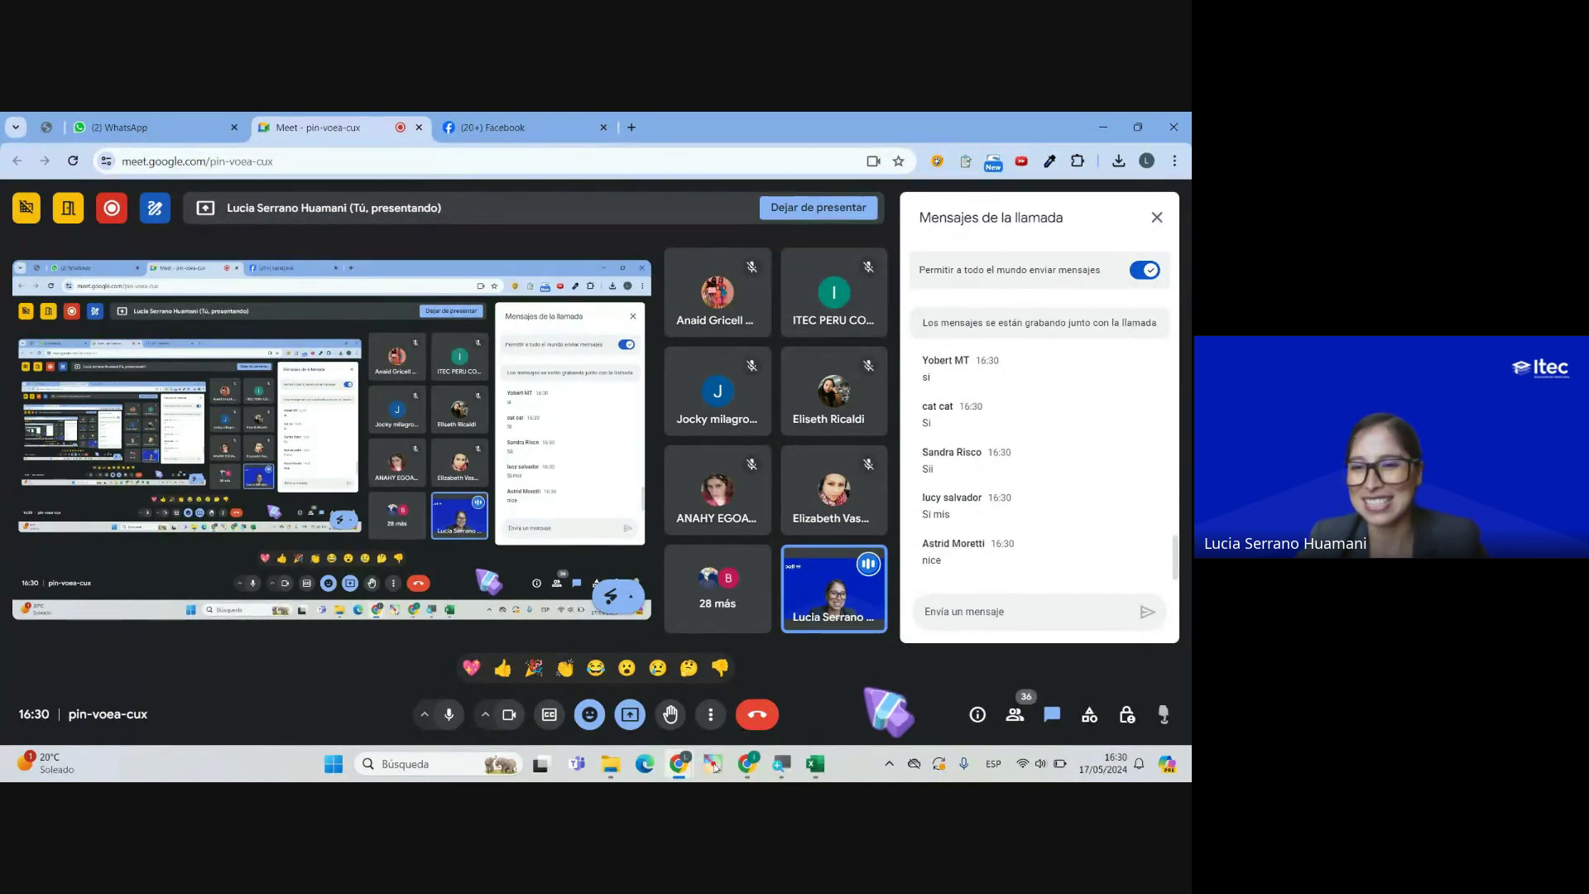
click(816, 763)
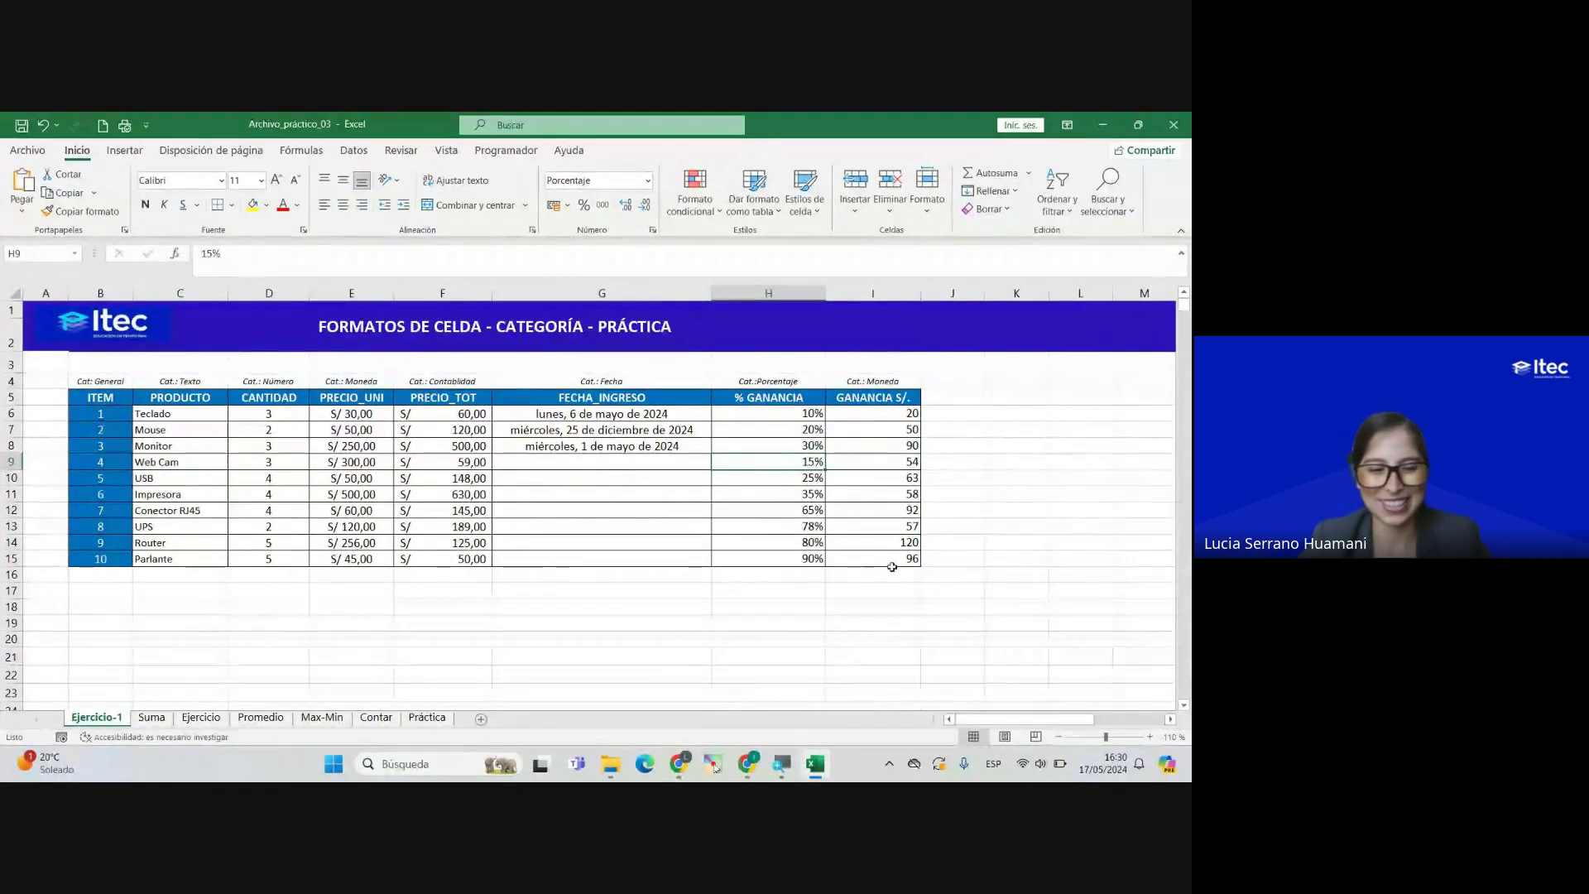
Step: Apply the Contabilidad number format to the GANANCIA S/. values in I6:I15
key(super+plus)
key(super+plus)
click(871, 379)
click(673, 380)
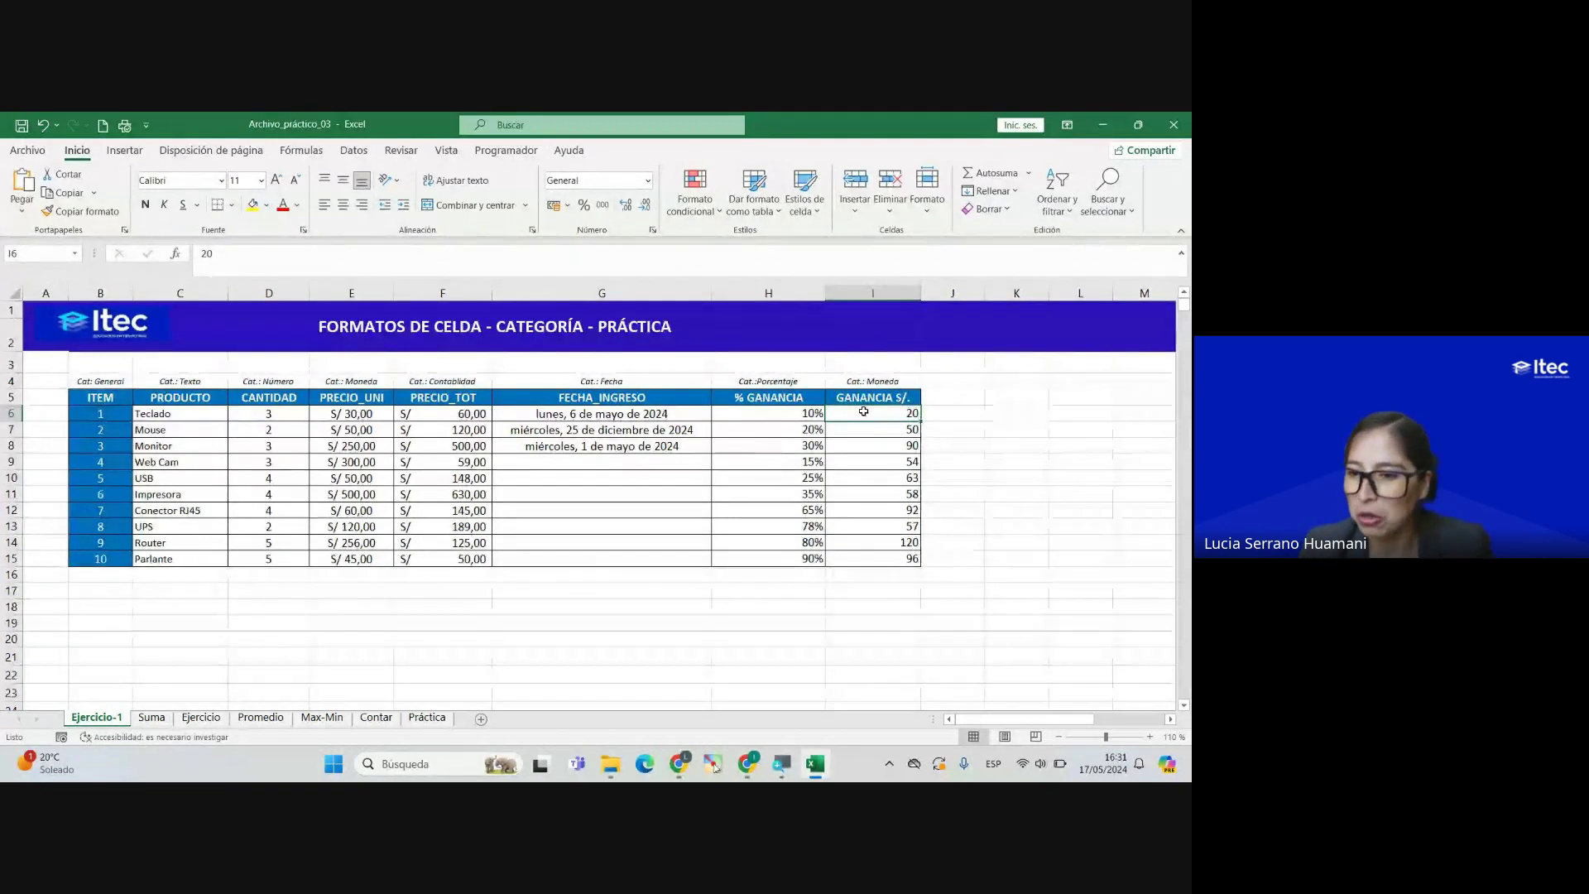
drag(864, 410, 878, 563)
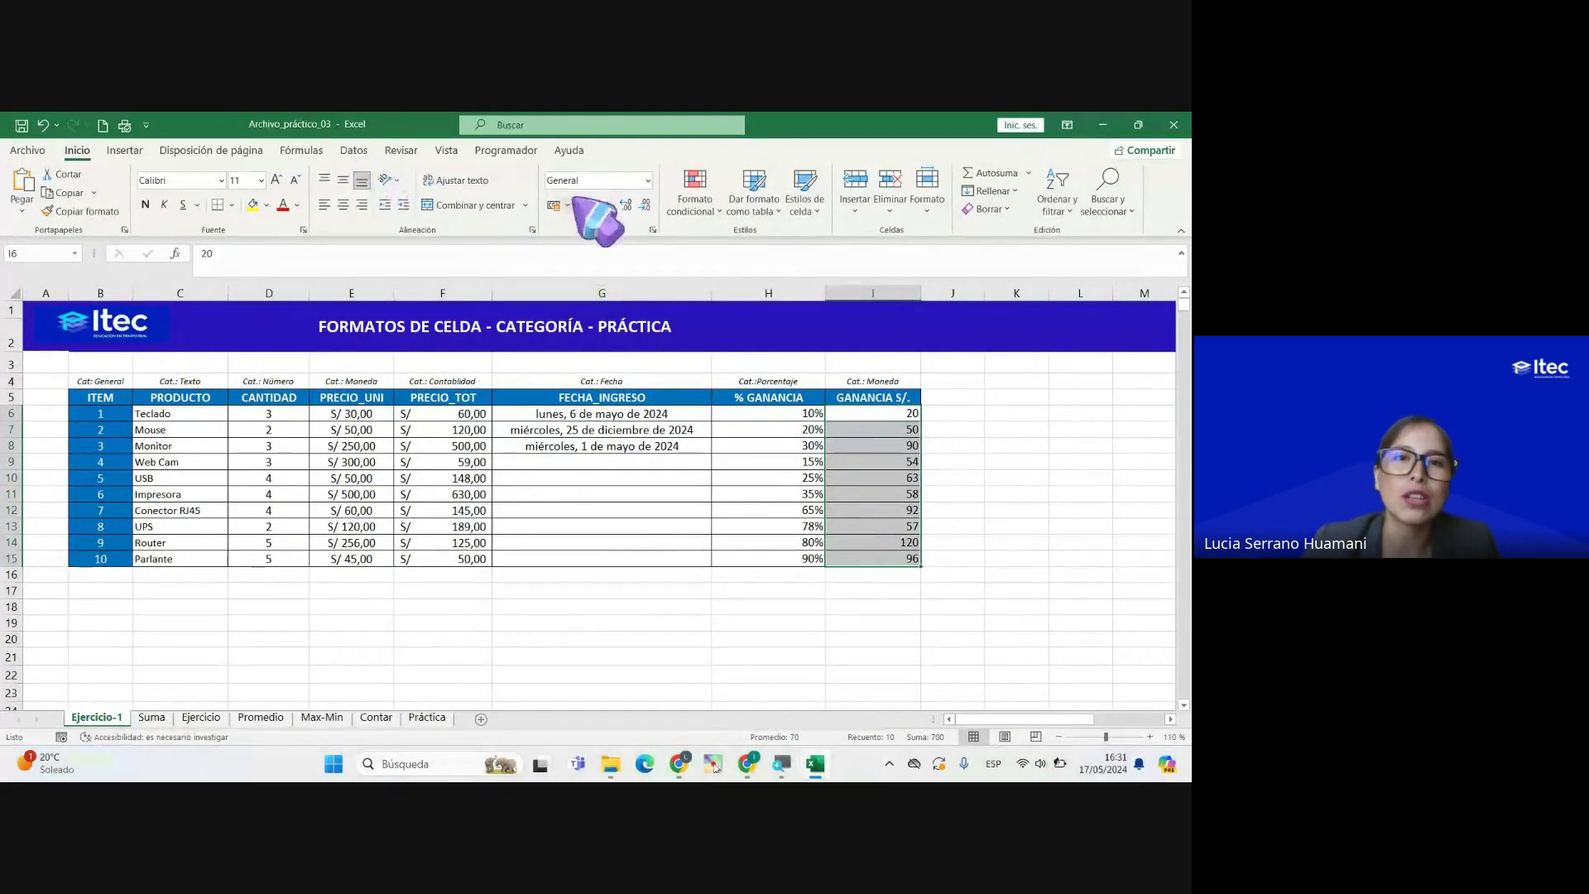
click(647, 181)
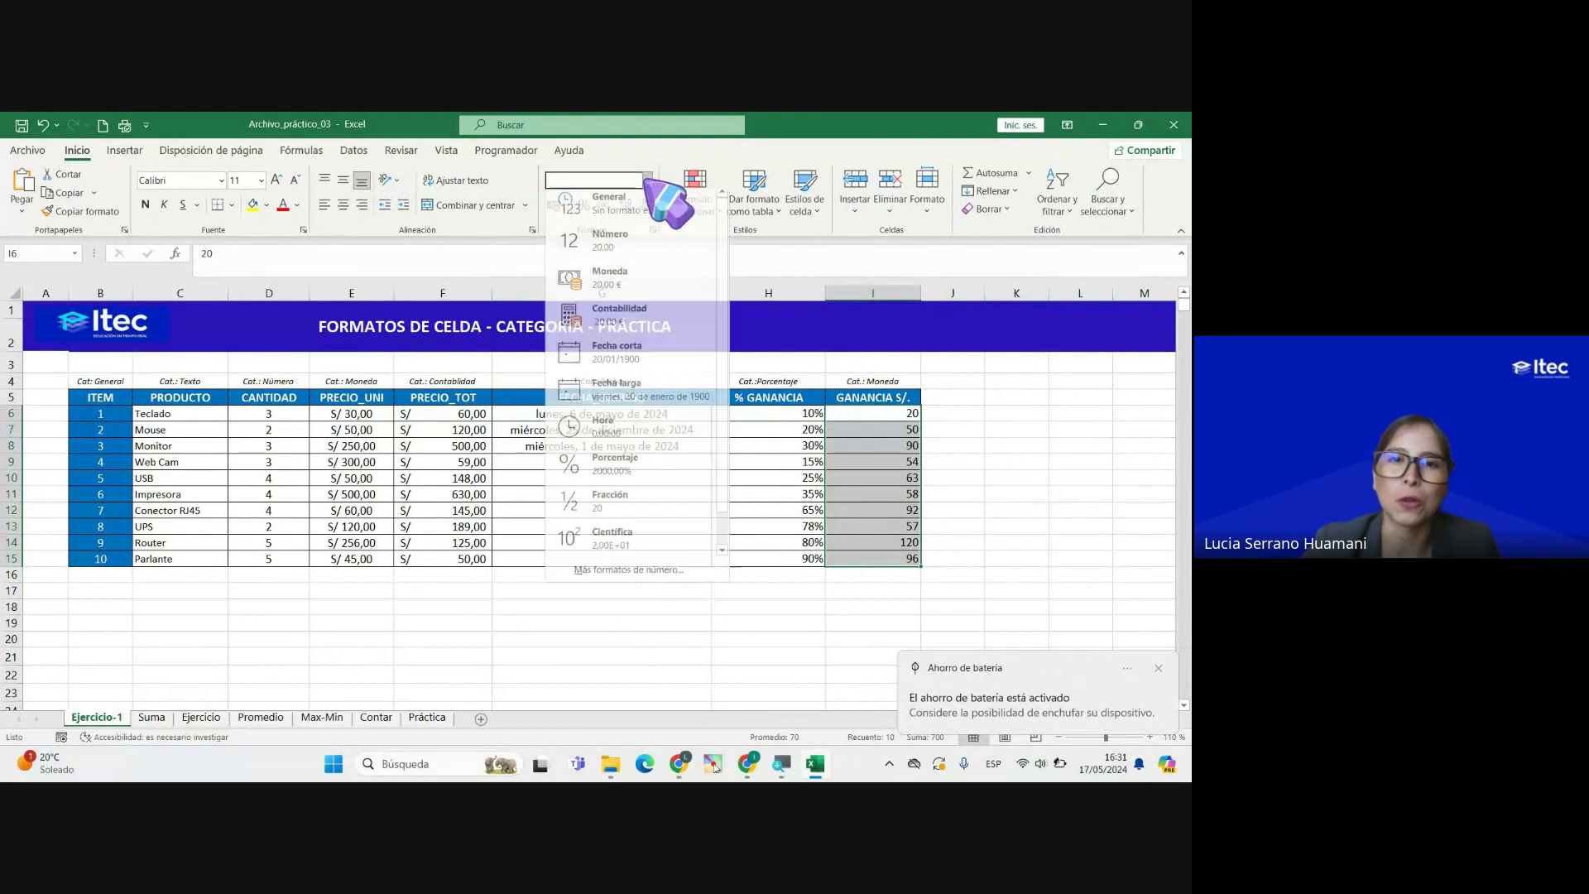
click(622, 320)
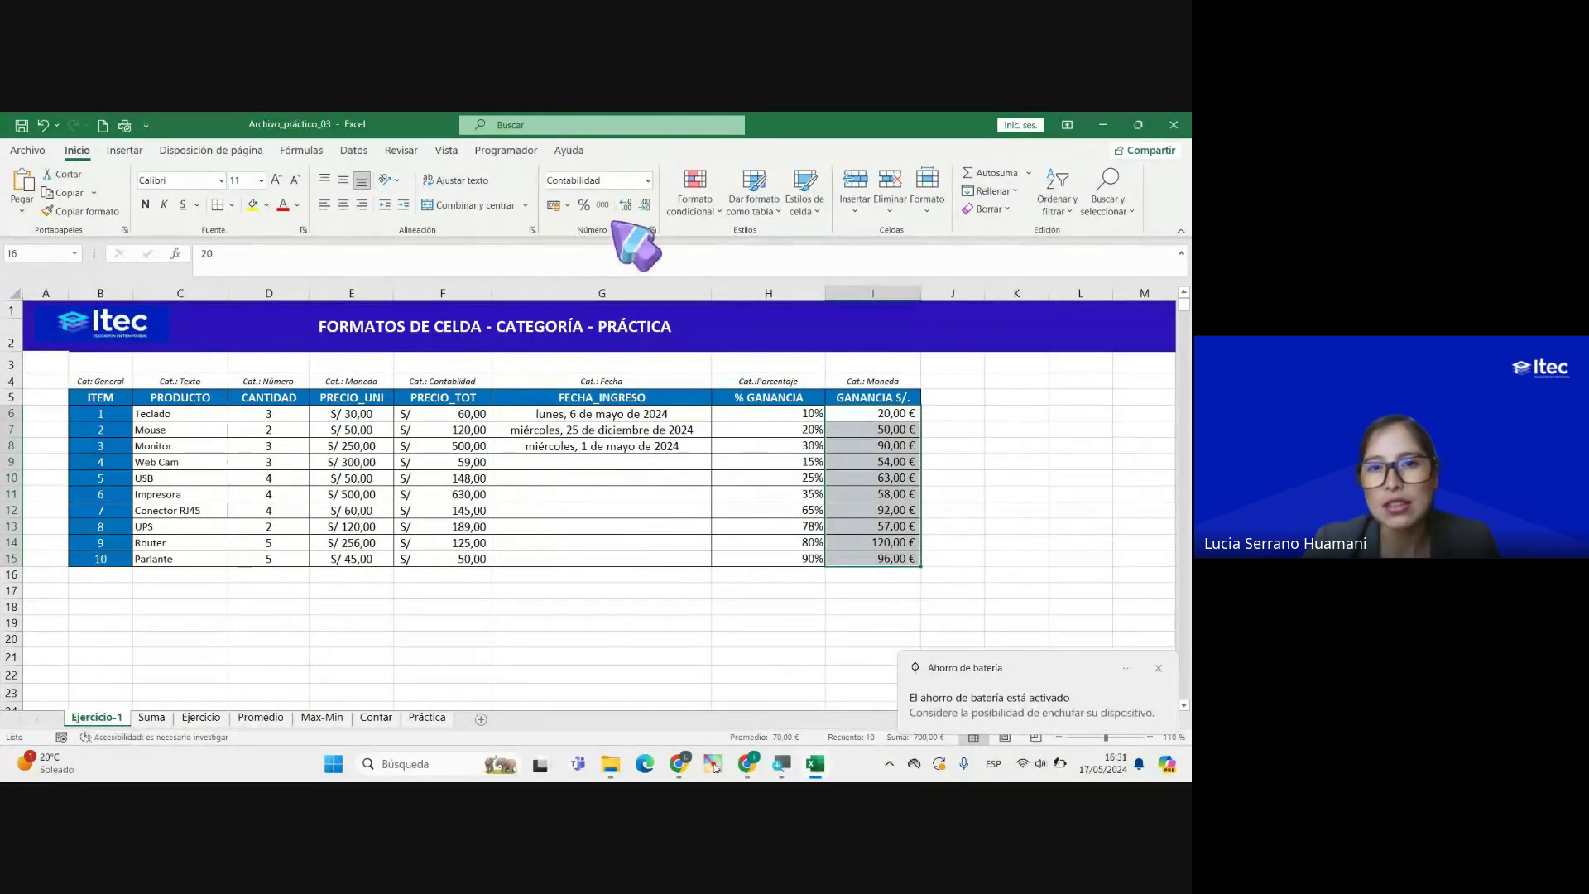
Step: Set the accounting symbol of the GANANCIA S/. cells I6:I15 to the Peruvian S/, keeping 2 decimals
click(567, 206)
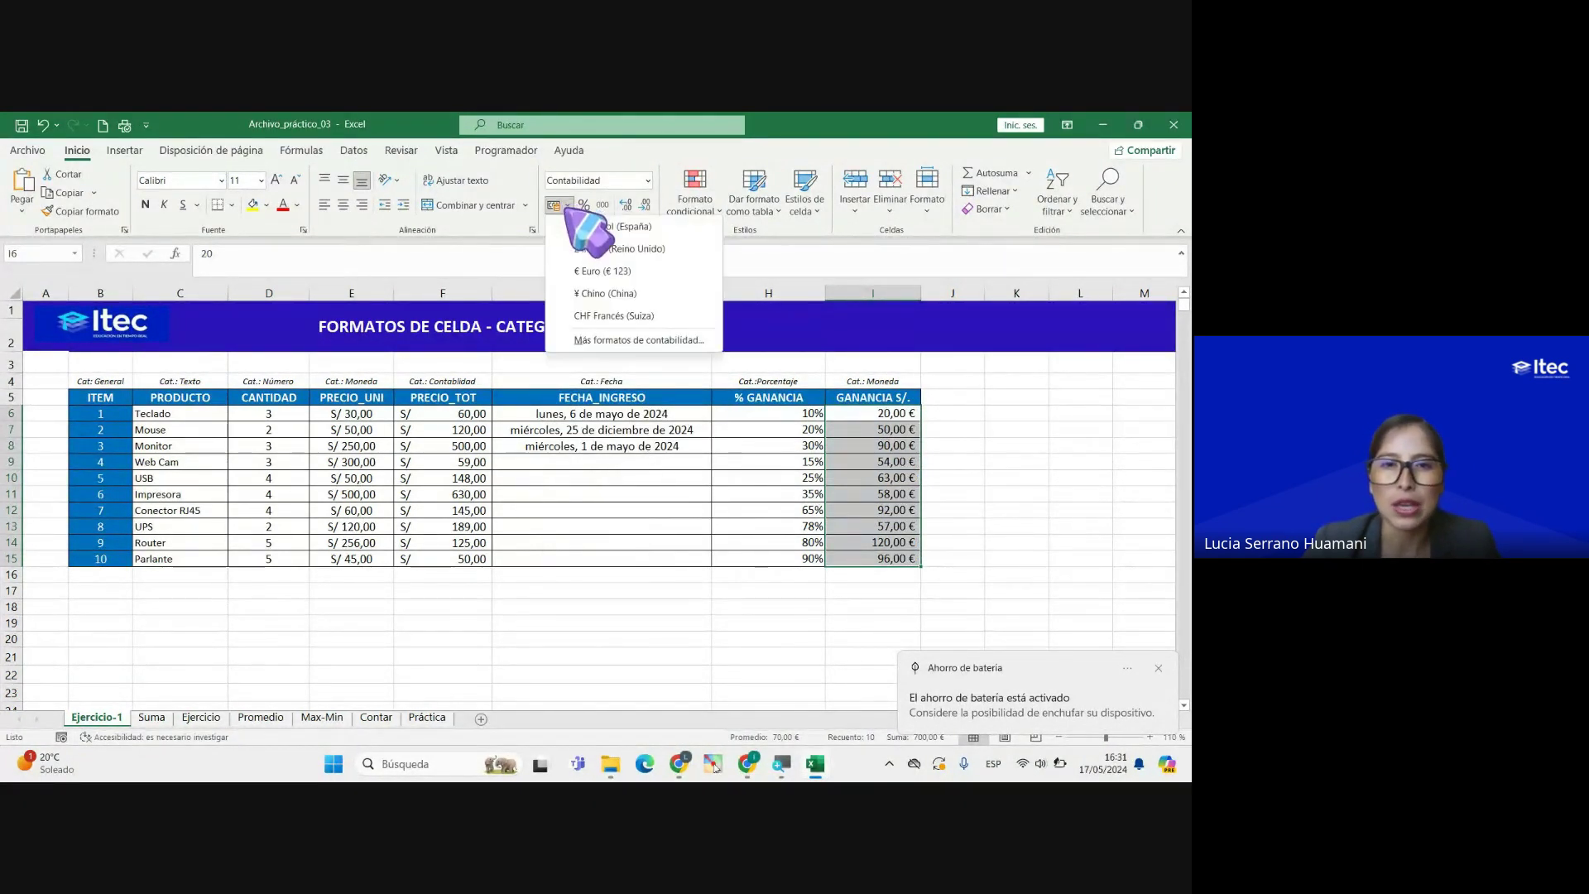
click(617, 340)
click(778, 412)
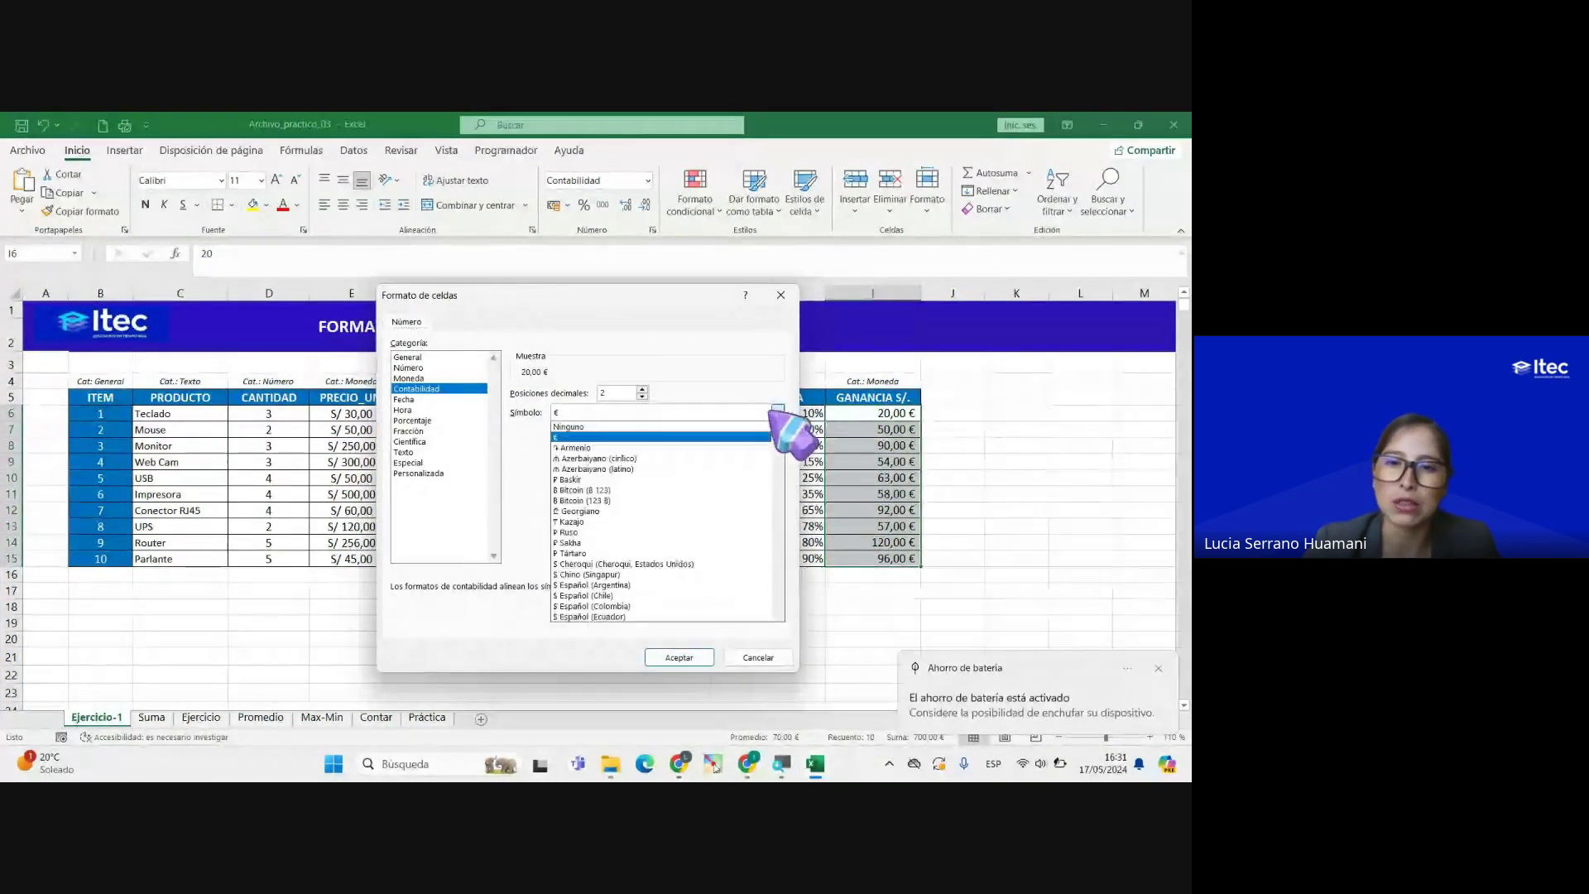
drag(778, 435, 784, 508)
scroll(666, 571, down, 6)
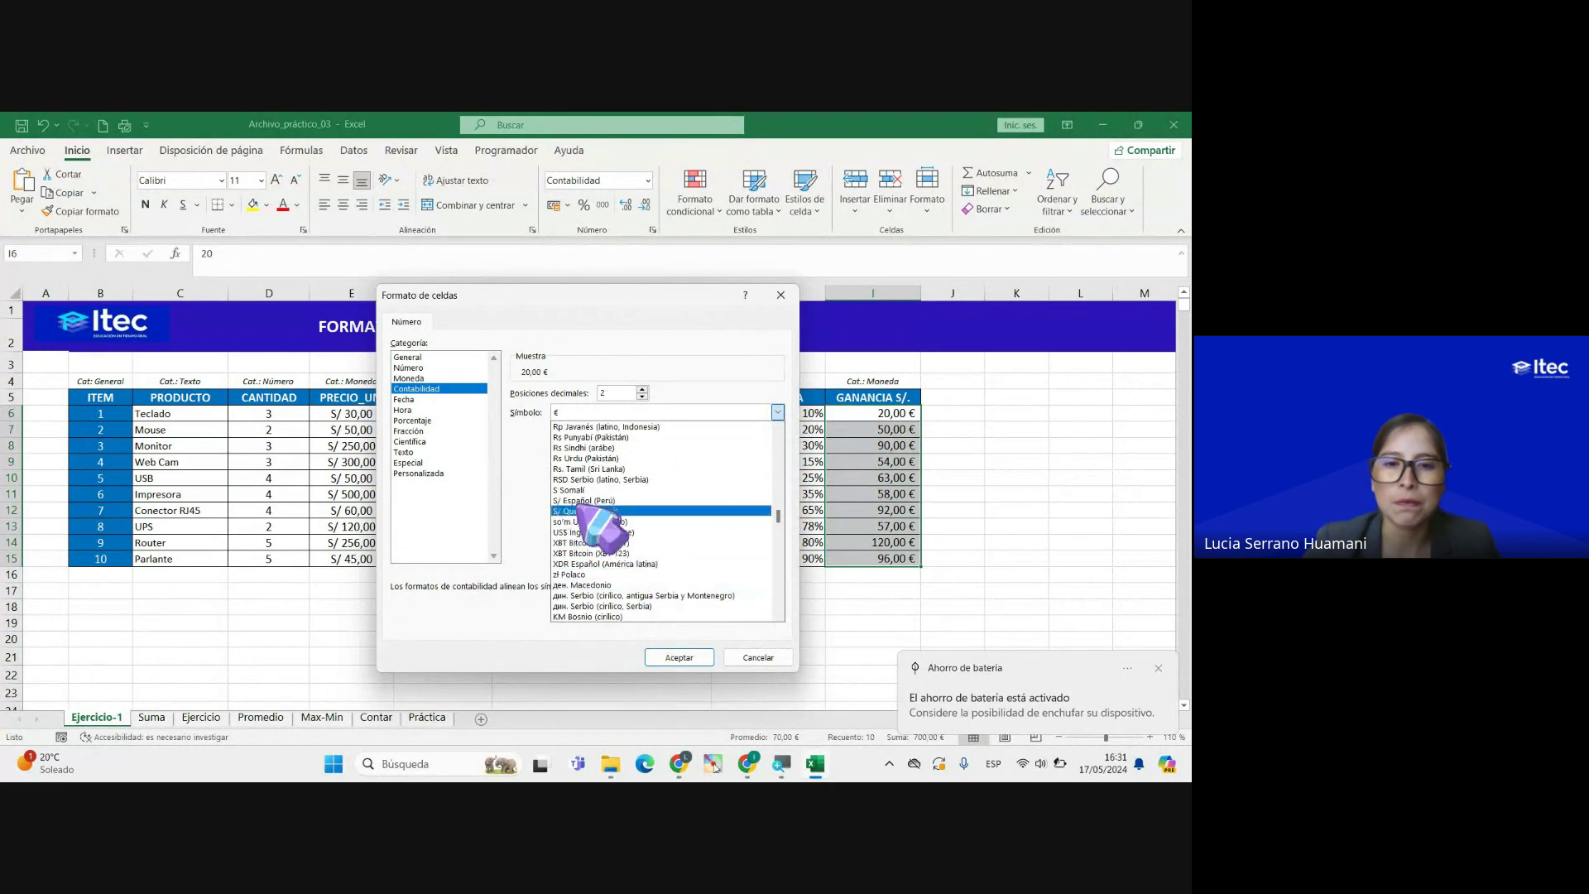
click(600, 513)
click(698, 660)
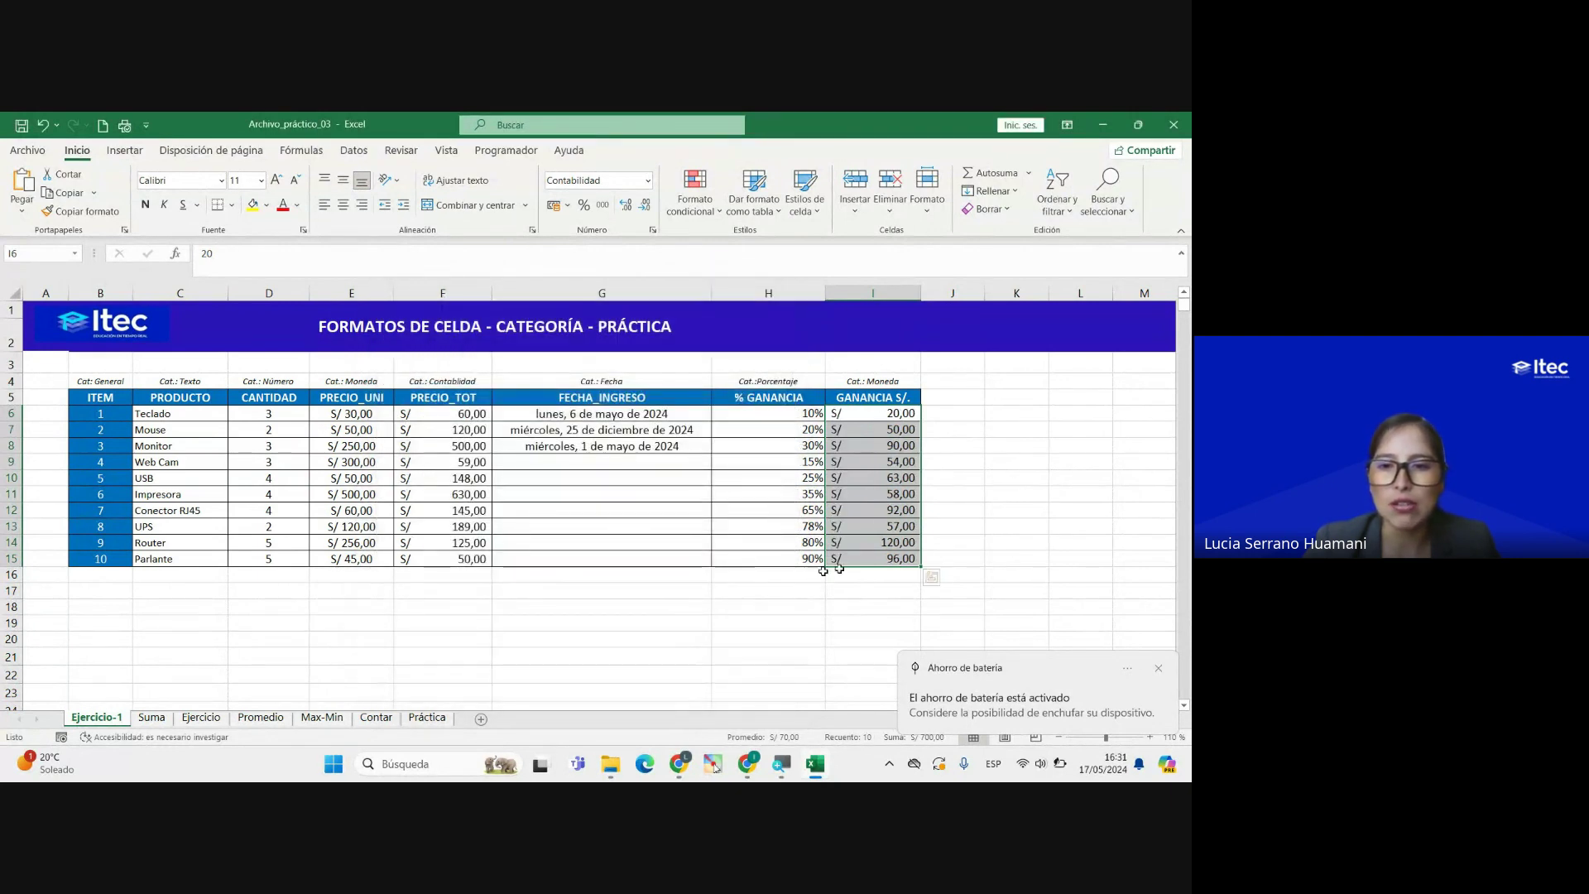
click(960, 539)
click(873, 495)
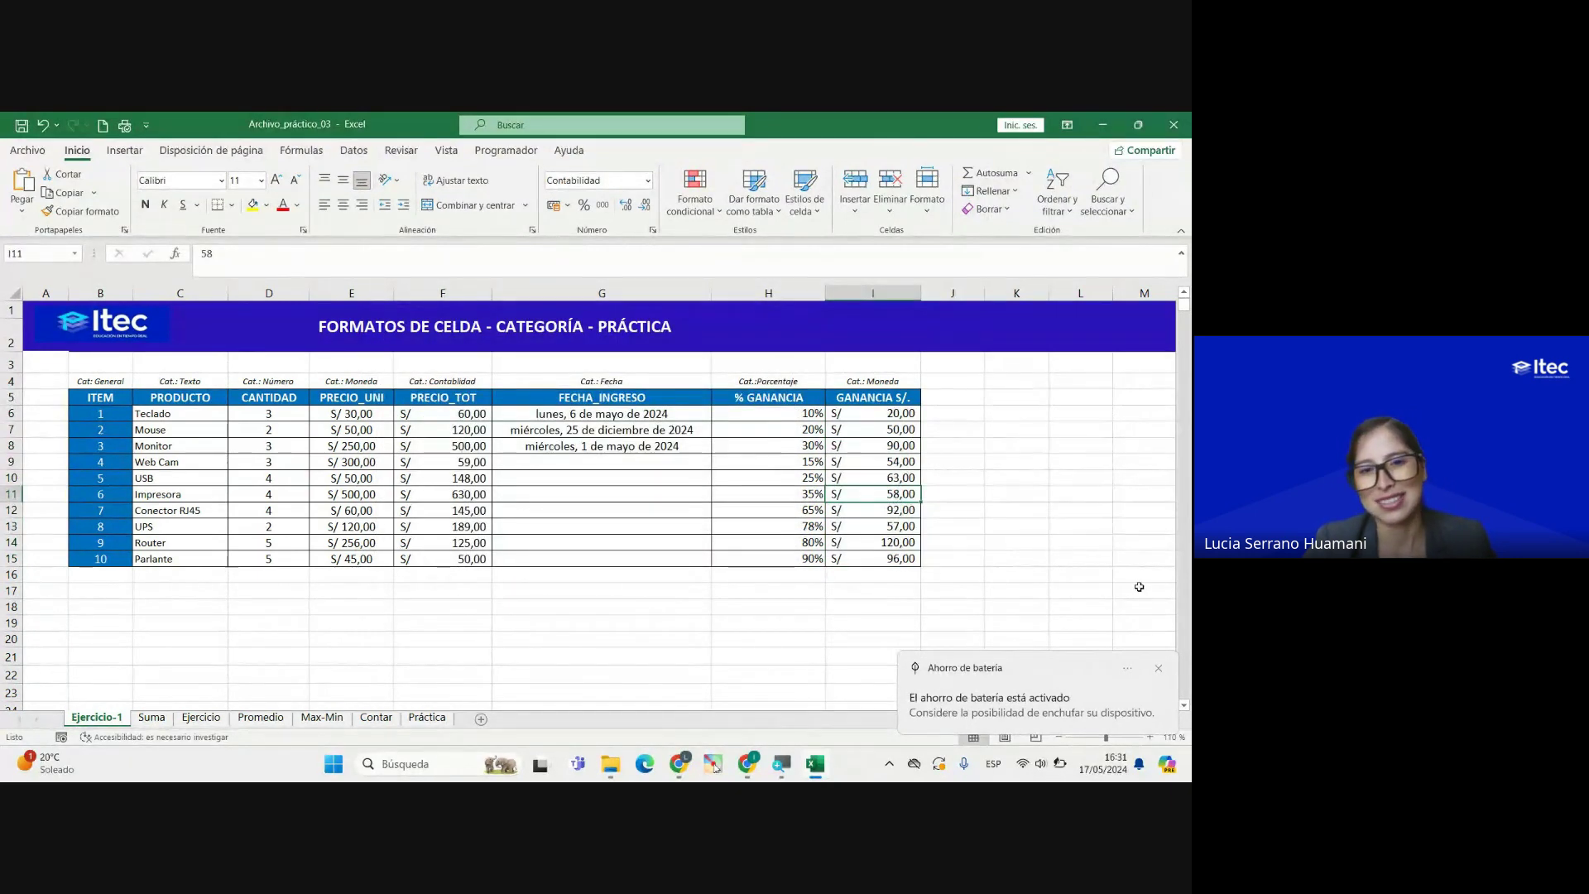
Step: Switch to the Google Meet call, turn off the camera, and return to the Excel sheet
click(897, 451)
click(877, 414)
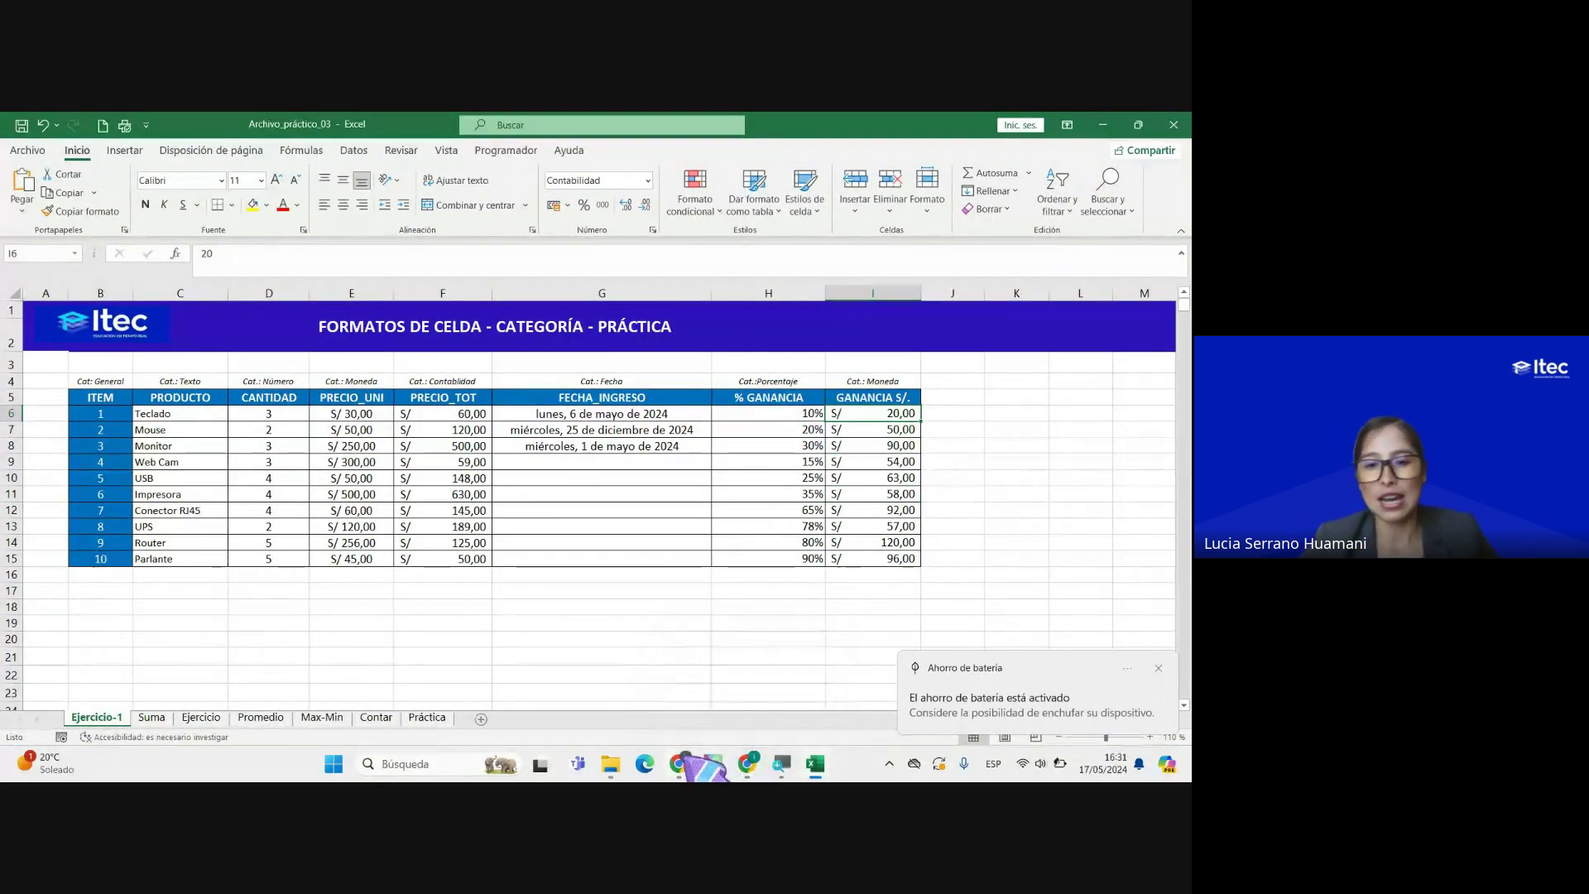
mouse_move(688, 757)
click(595, 687)
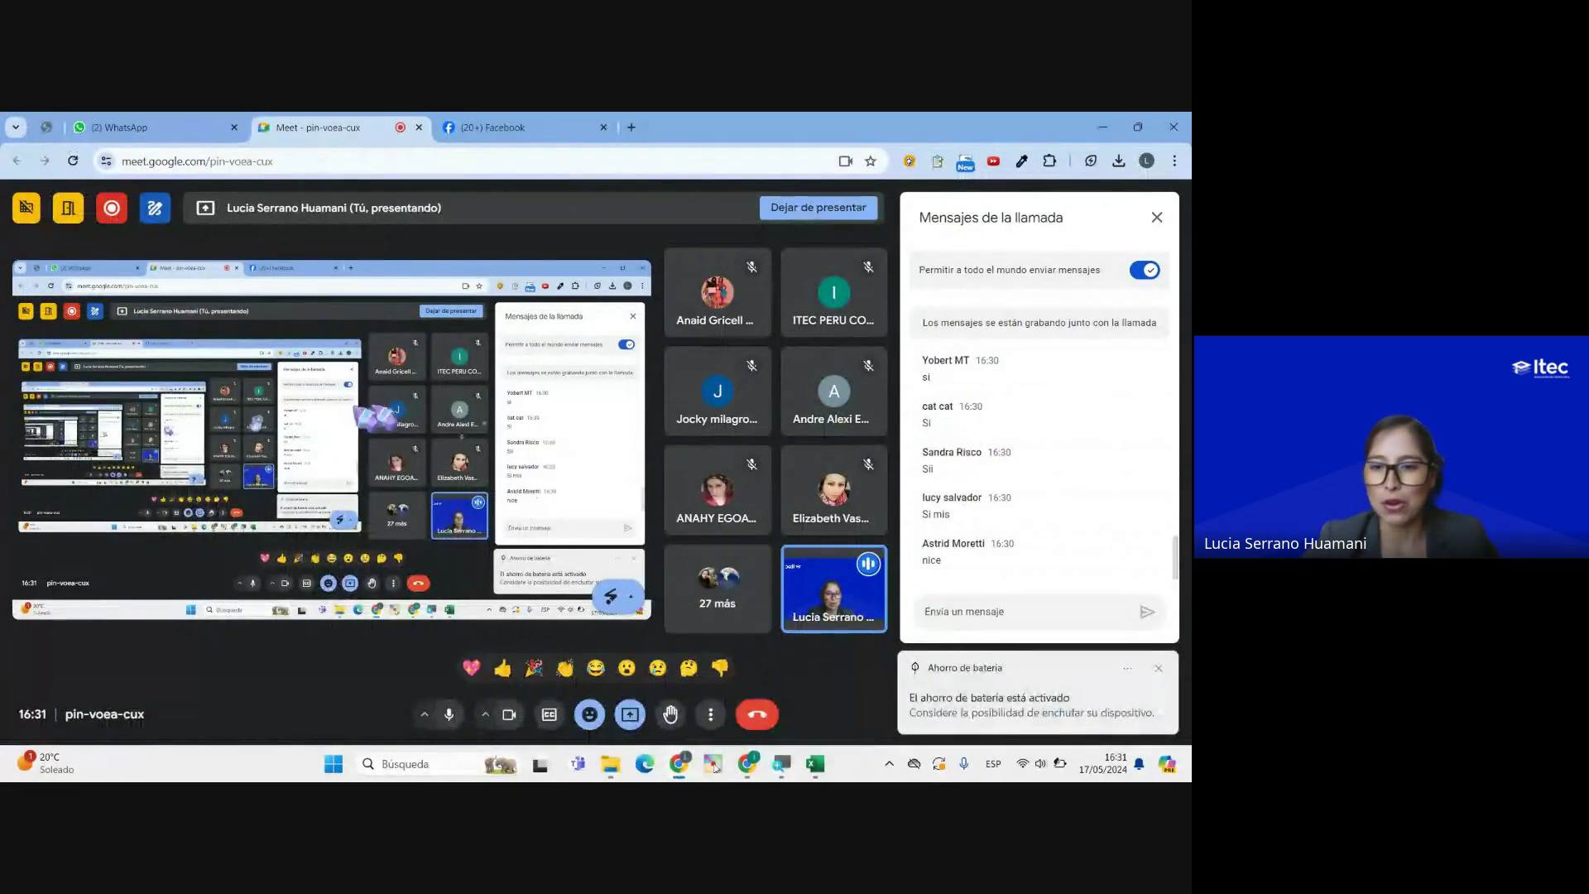
click(509, 715)
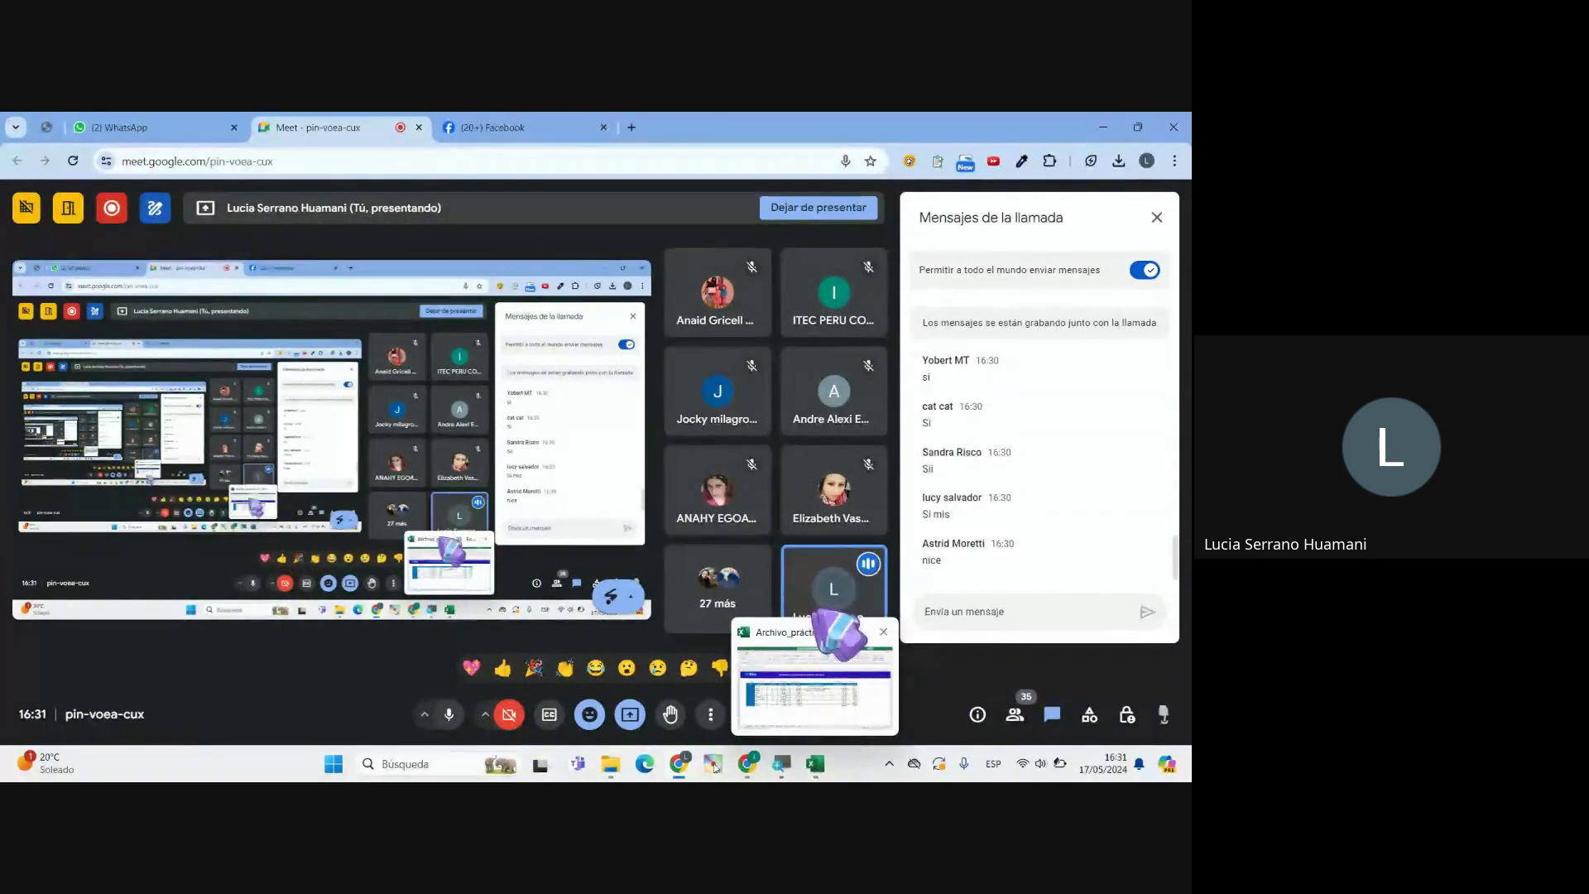
click(815, 763)
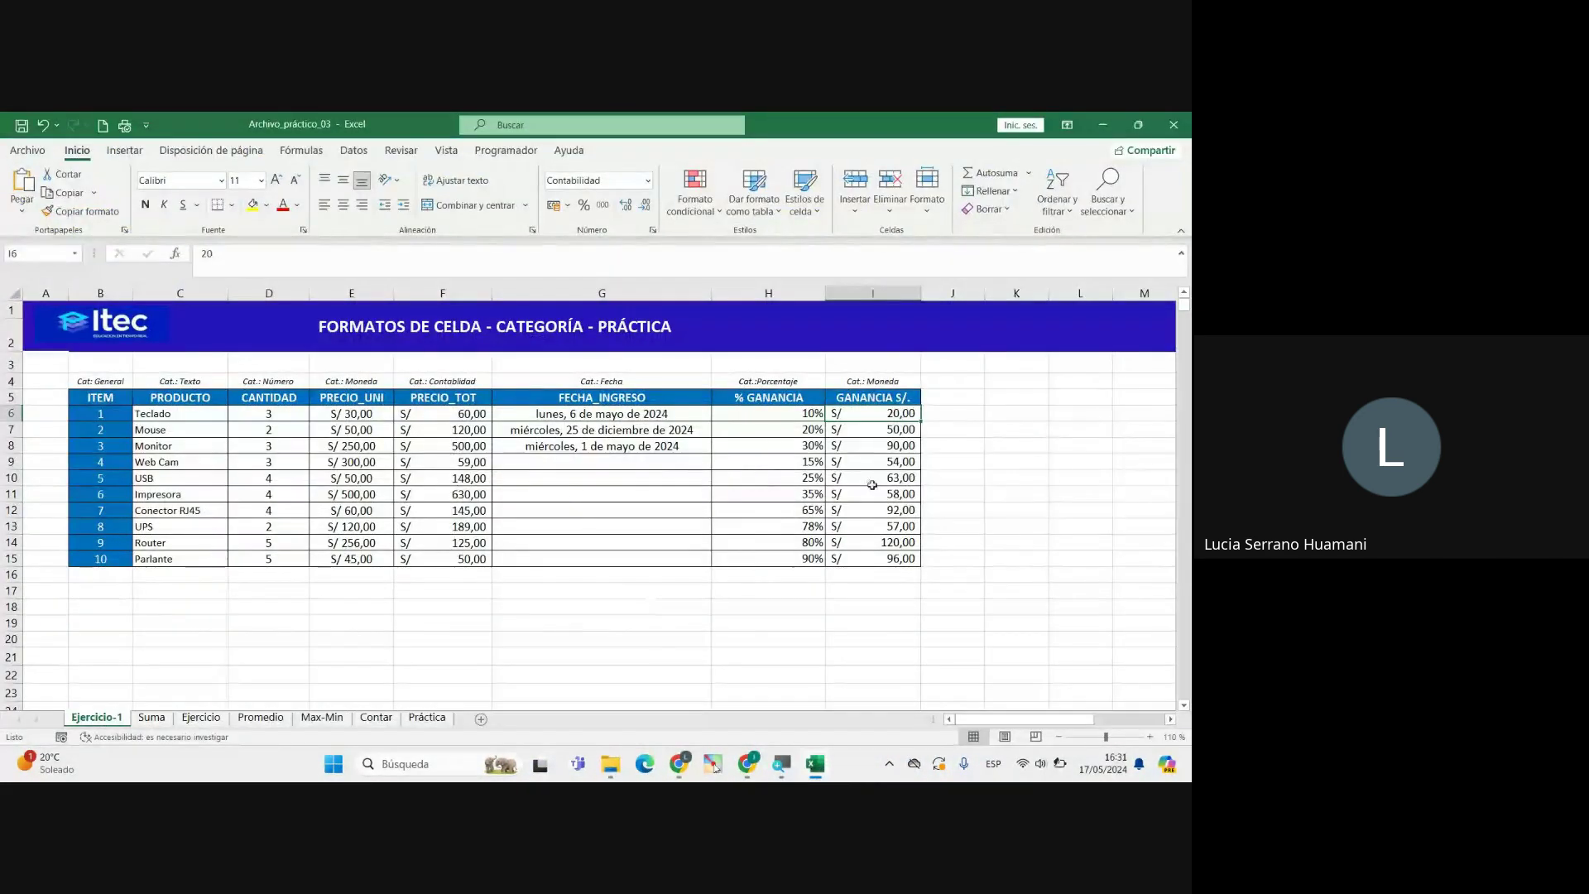
Step: Review the accounting format of the GANANCIA S/. values in I6:I15 as a range and in single cells
drag(886, 414, 868, 557)
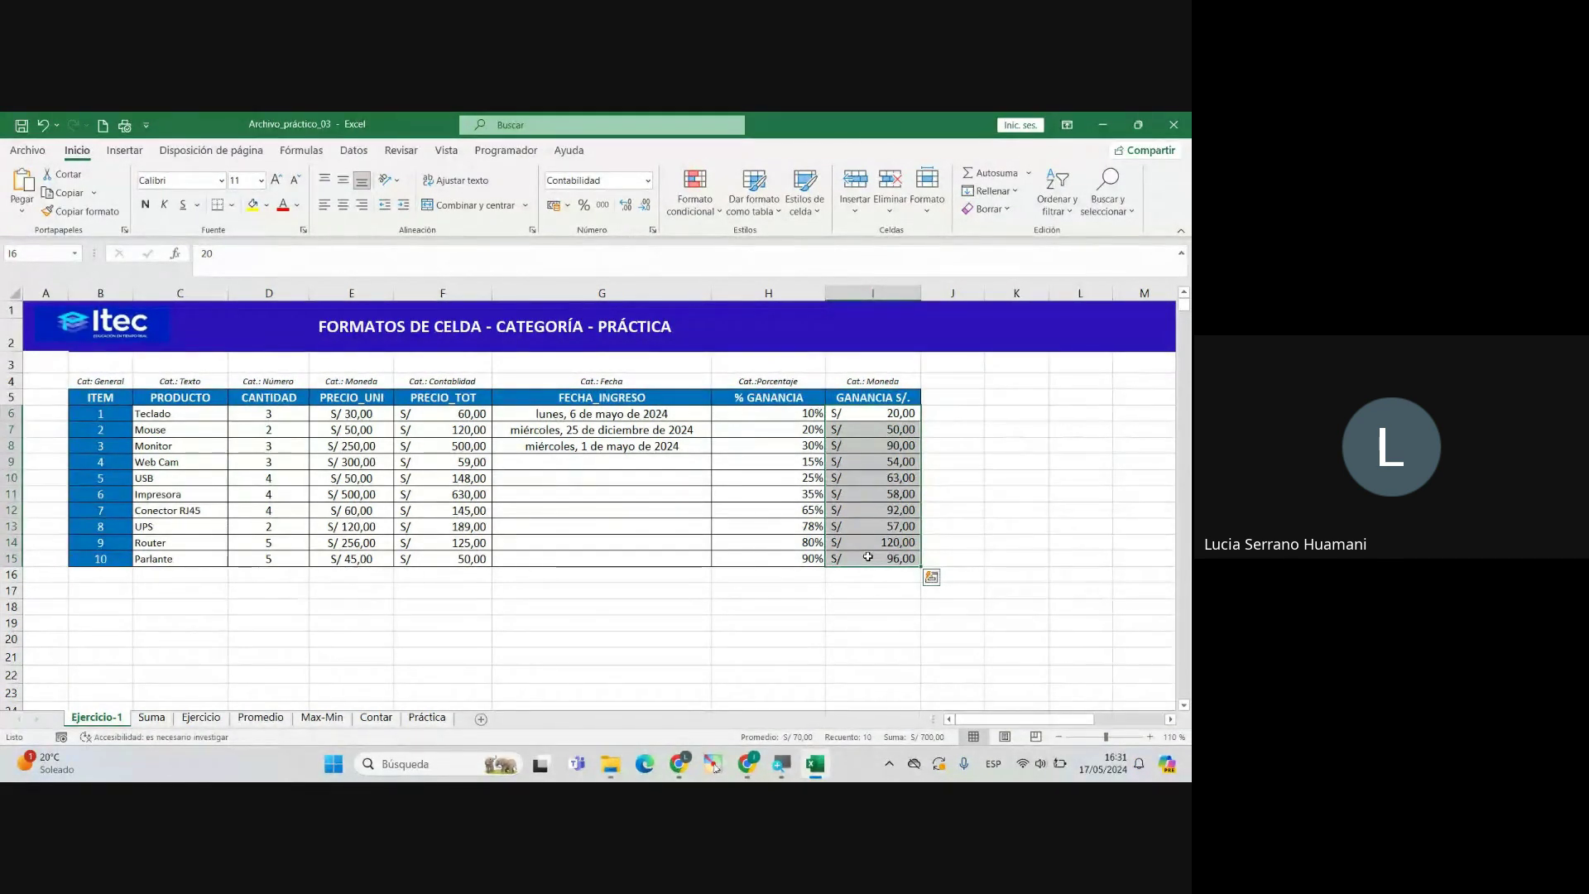
click(833, 525)
click(828, 494)
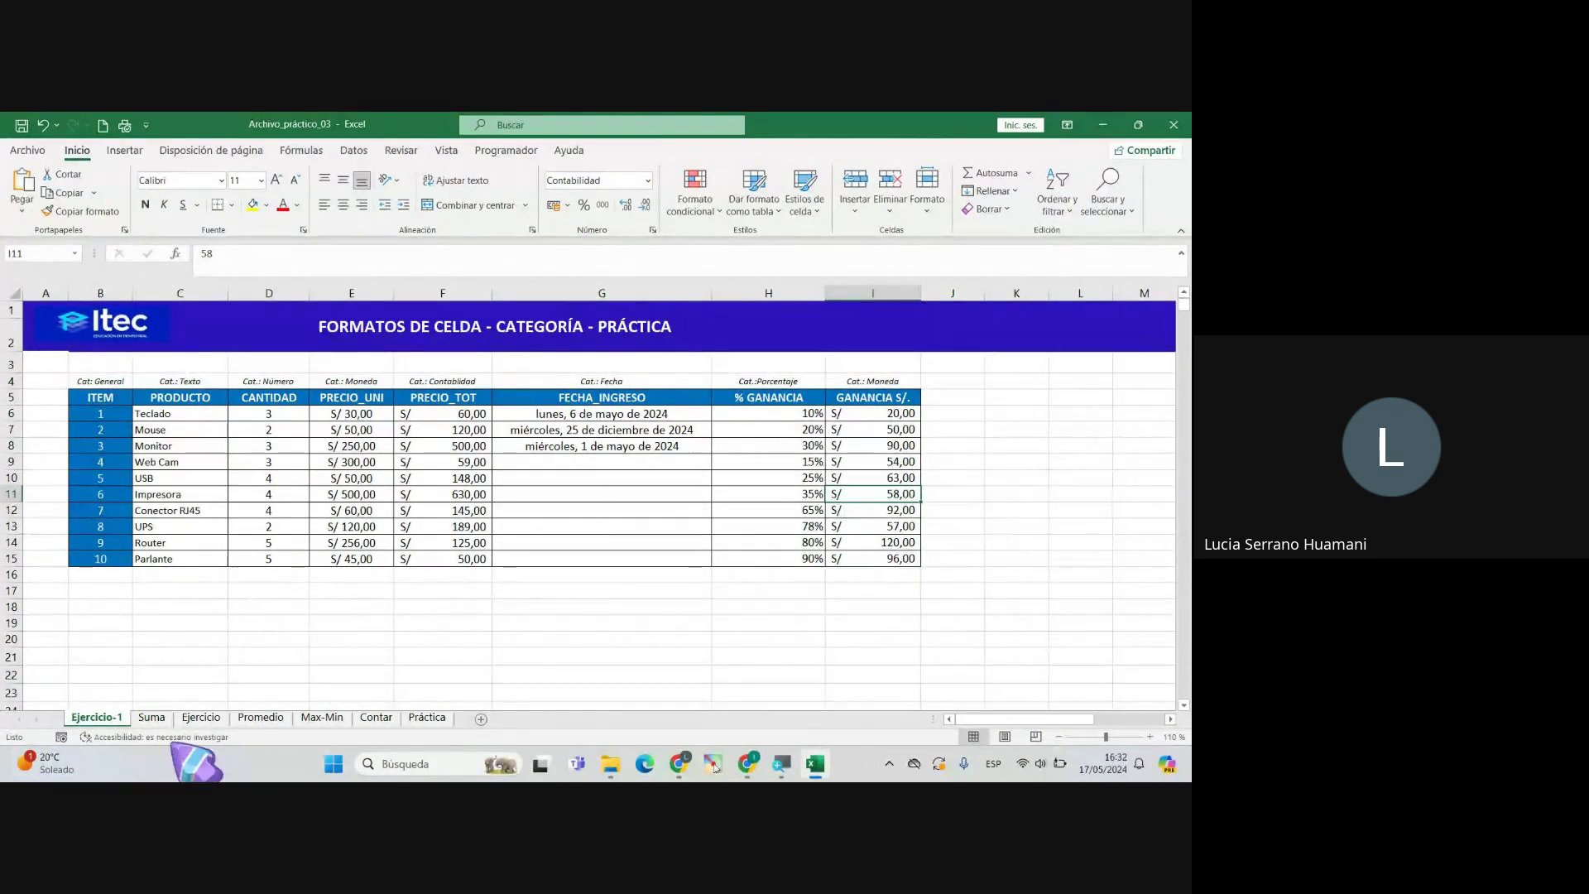
Step: Open the Suma sheet and turn the Google Meet camera back on, returning to Excel
click(151, 718)
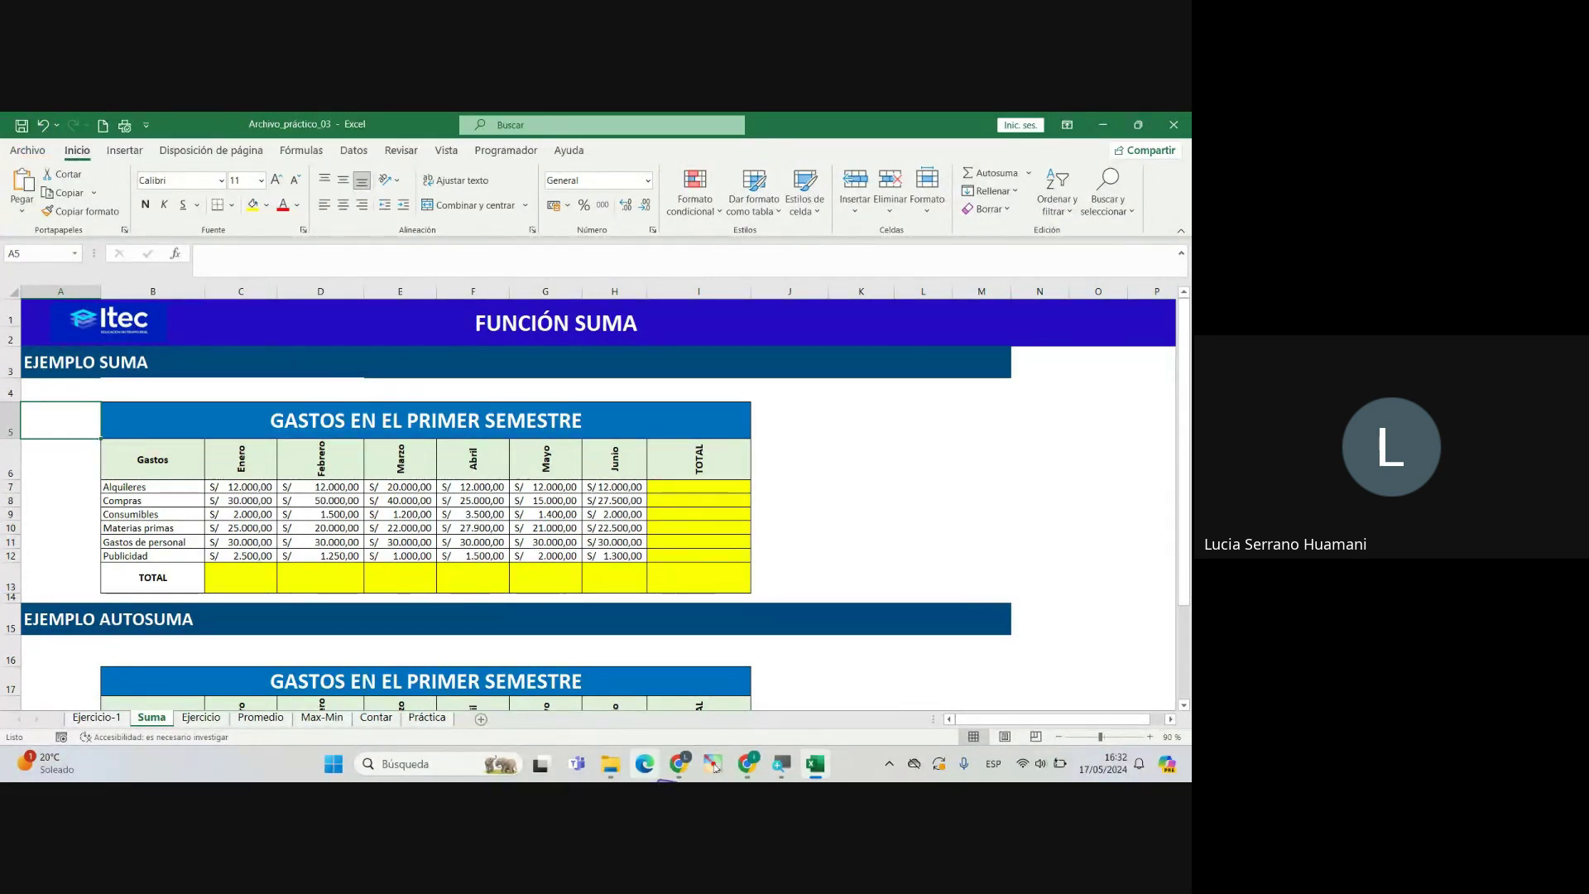
click(679, 763)
click(595, 689)
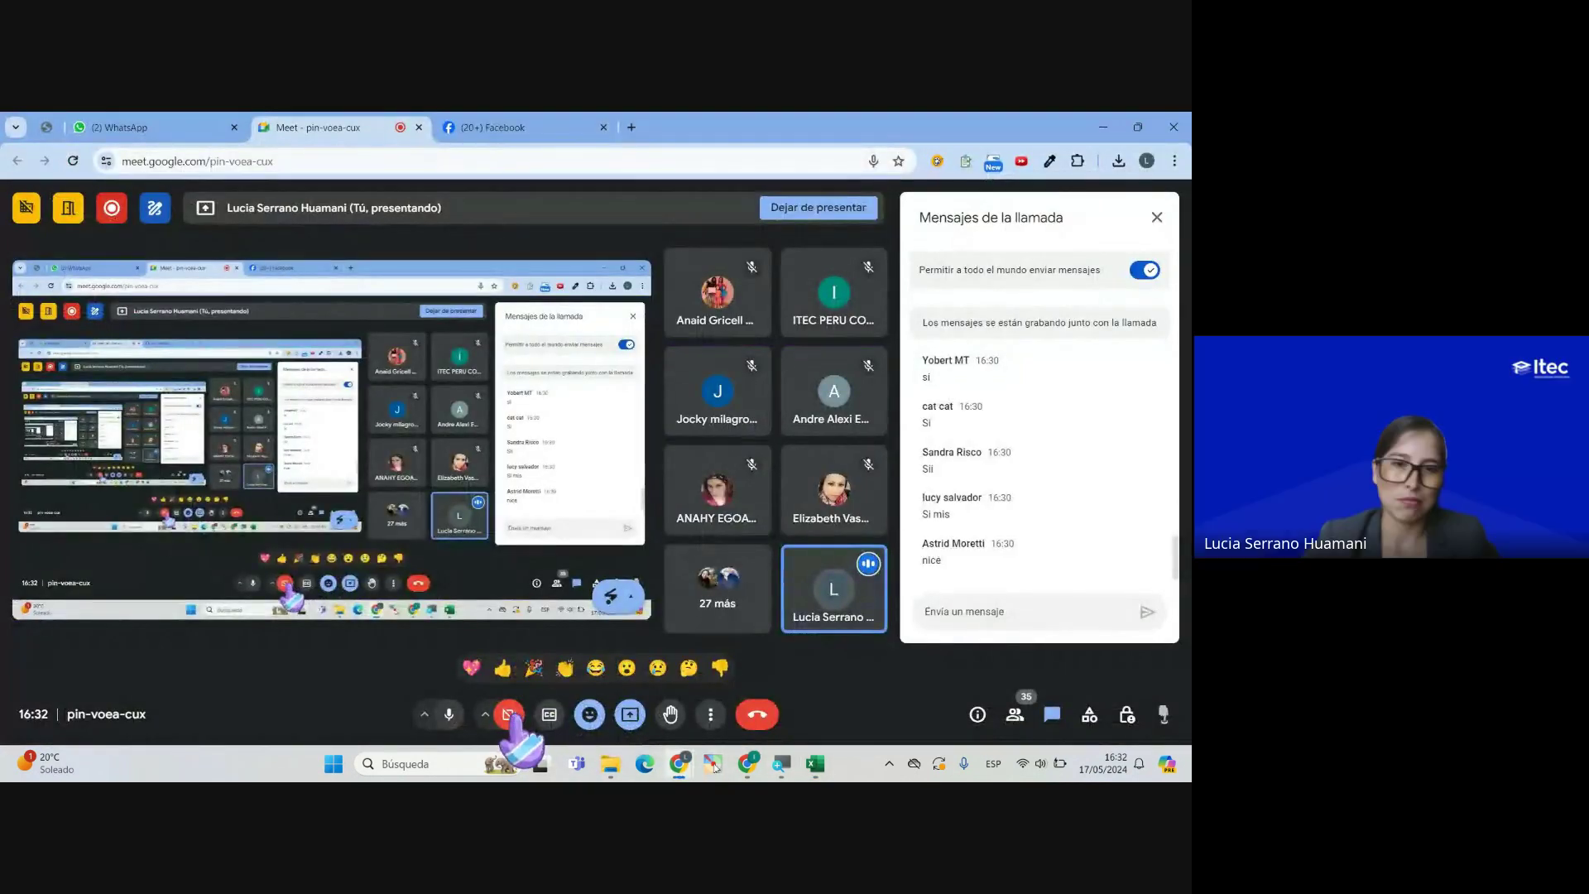
key(alt+Tab)
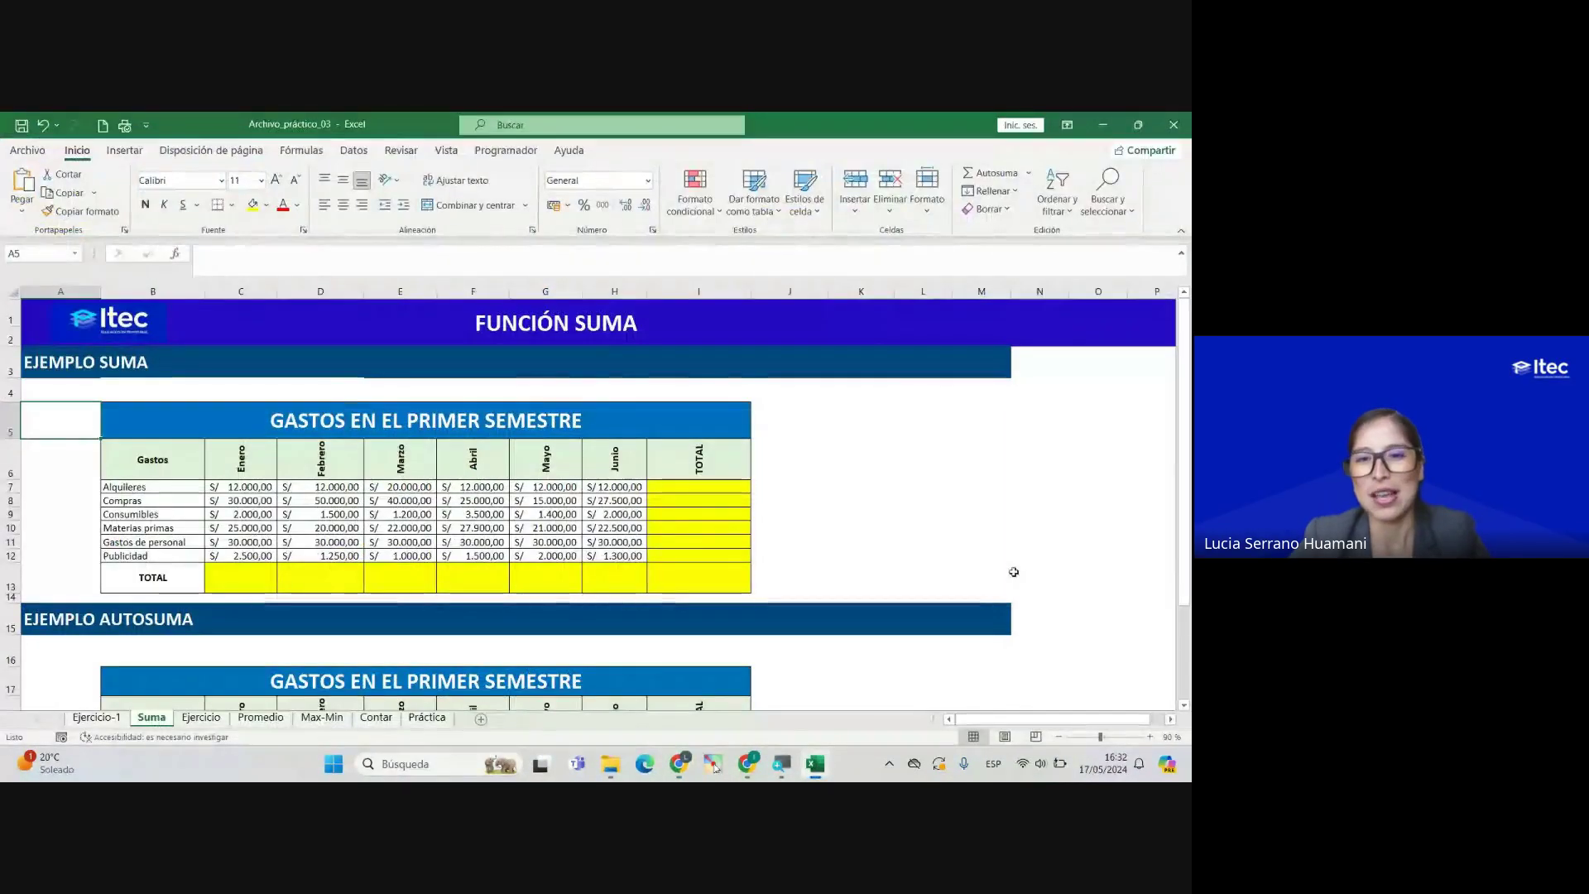
Step: Examine the Enero and Febrero expense amounts in the first GASTOS EN EL PRIMER SEMESTRE table
click(344, 499)
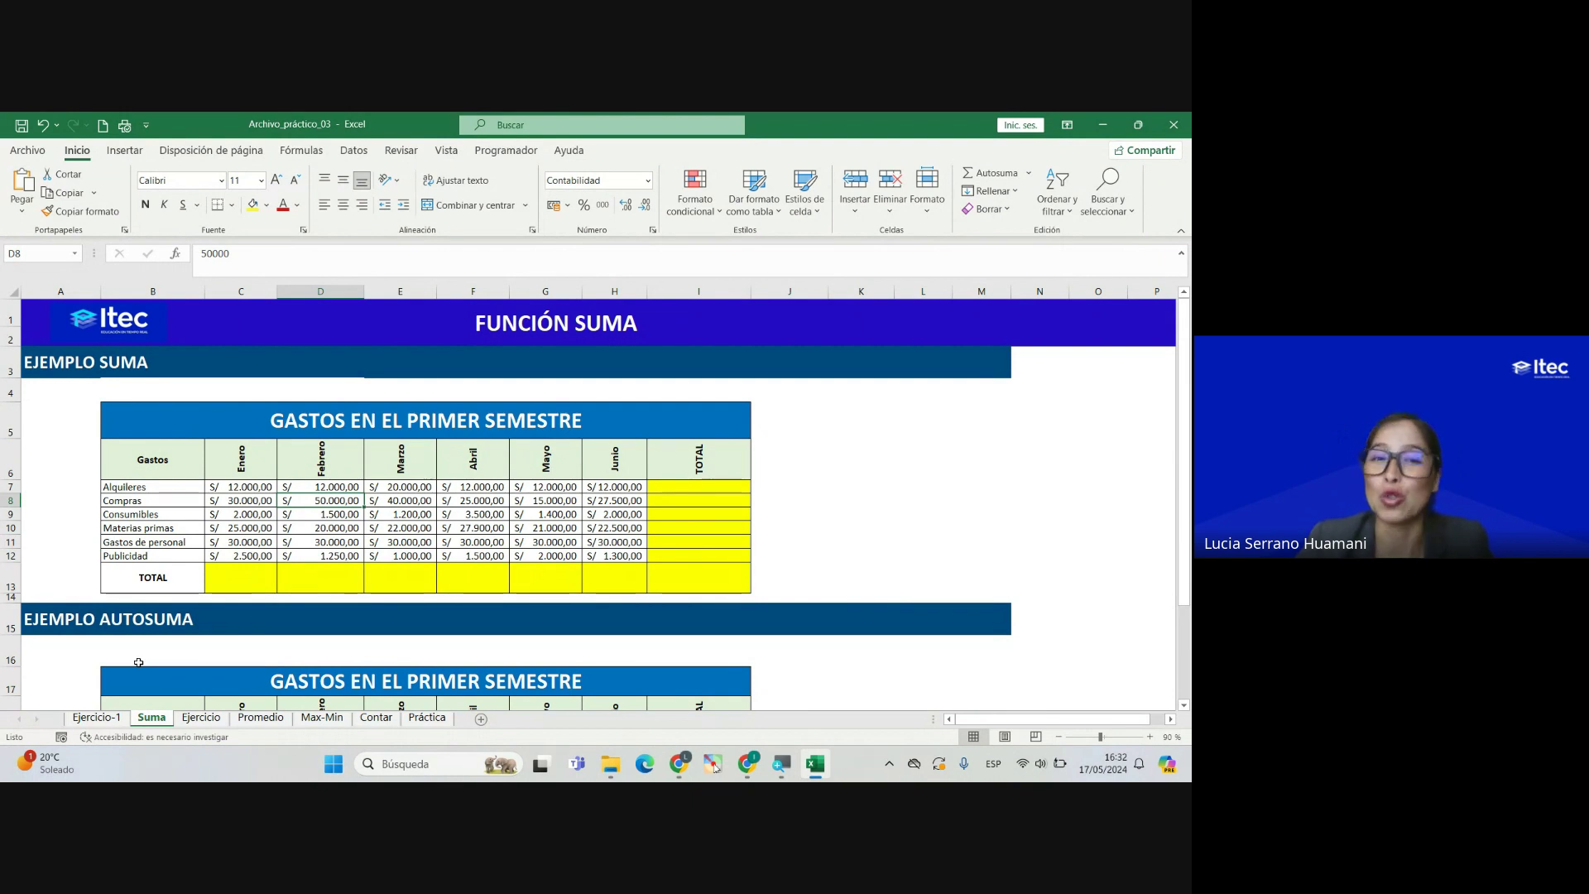
click(326, 561)
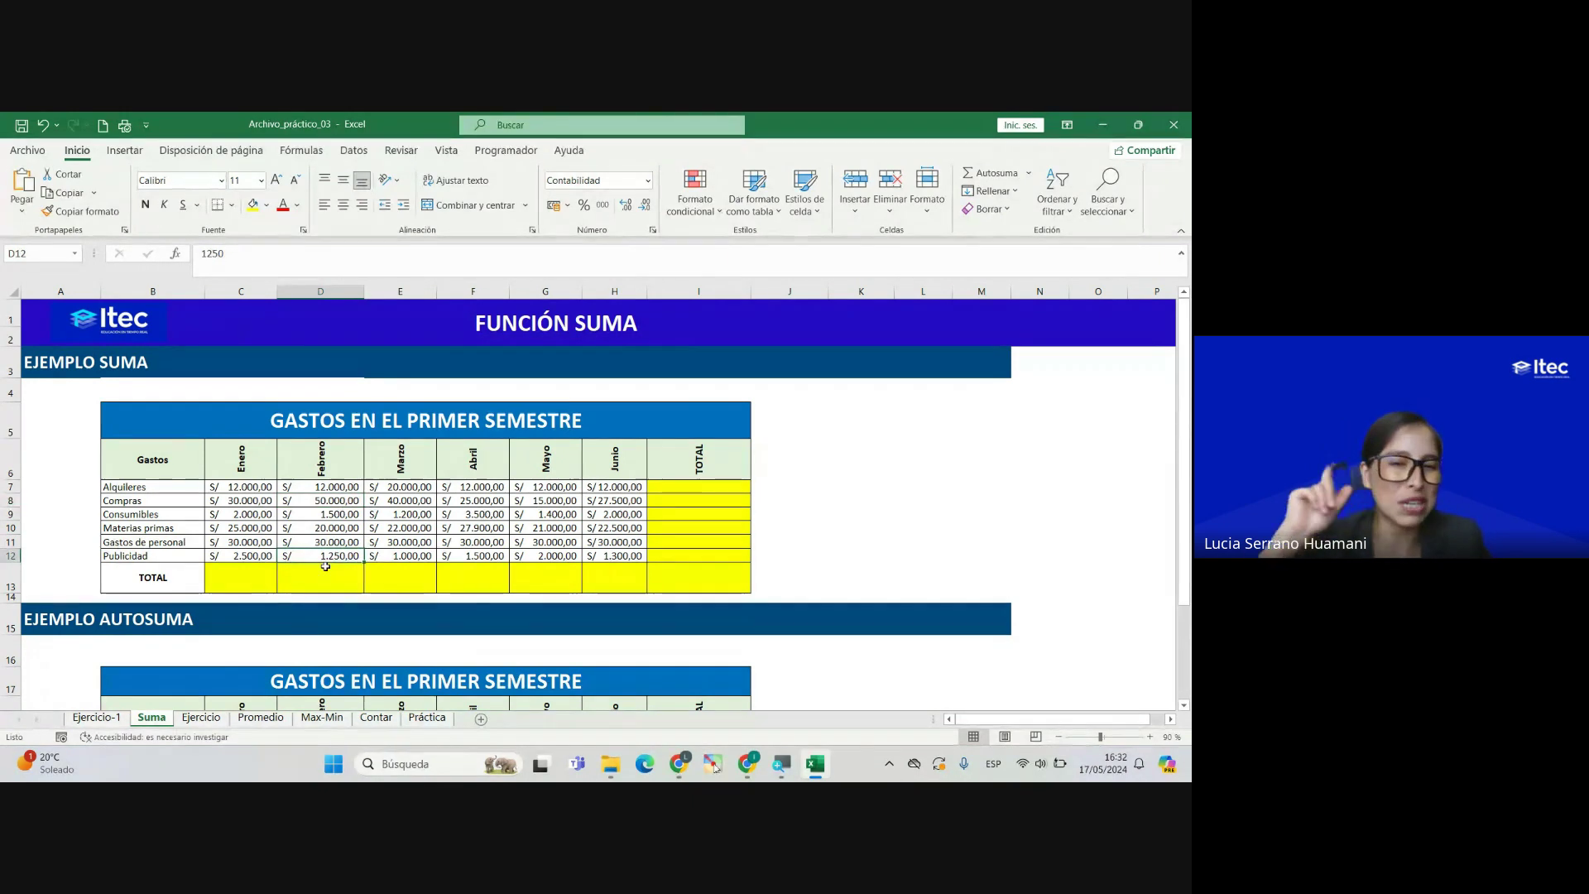
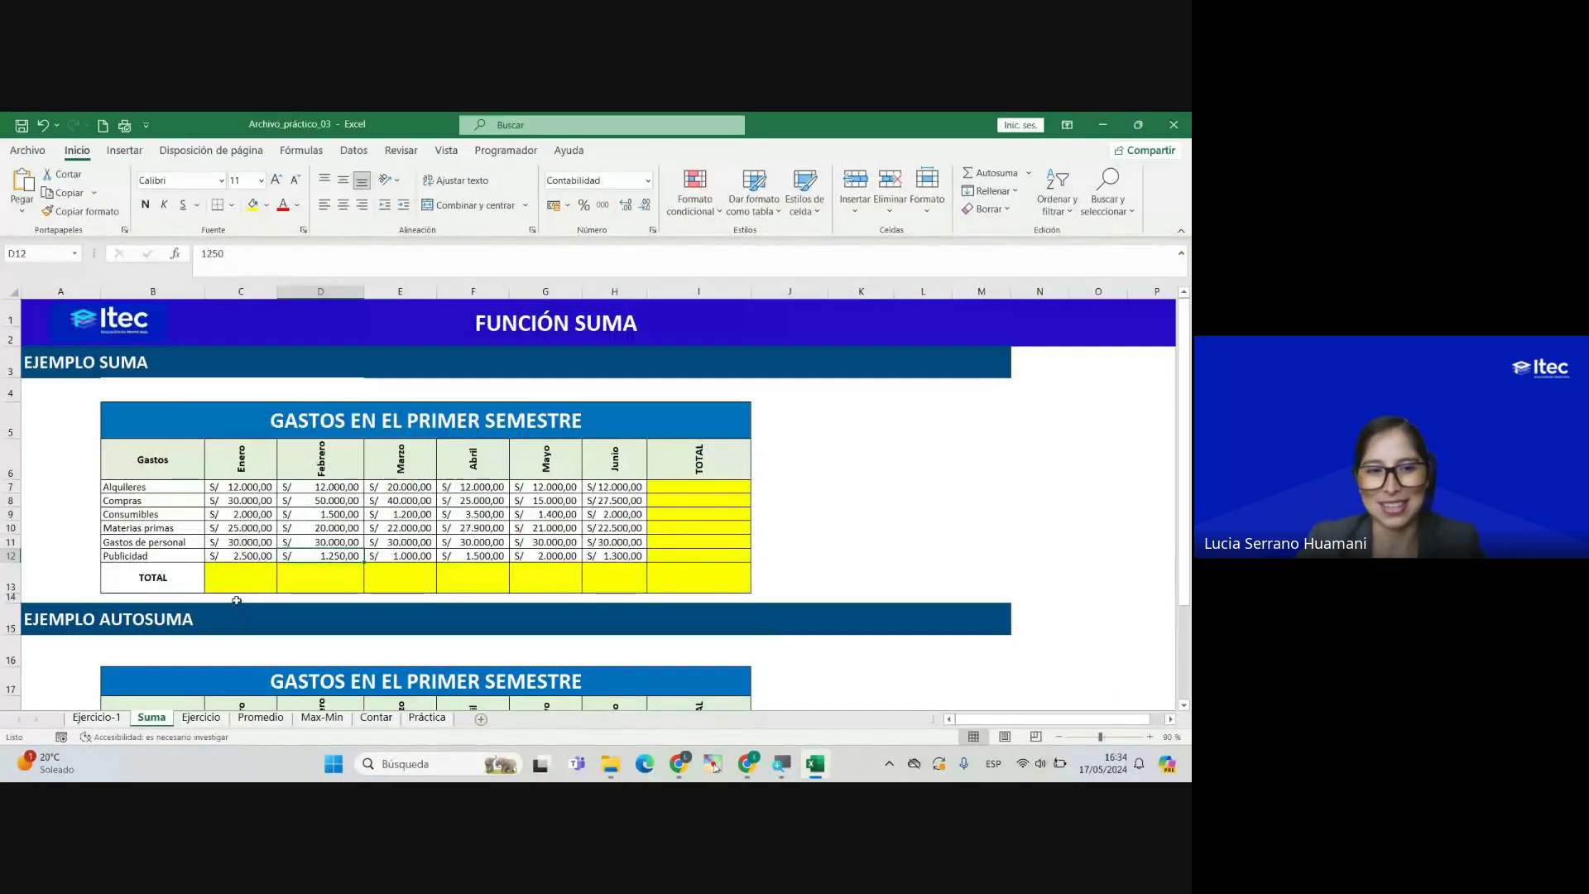
click(346, 530)
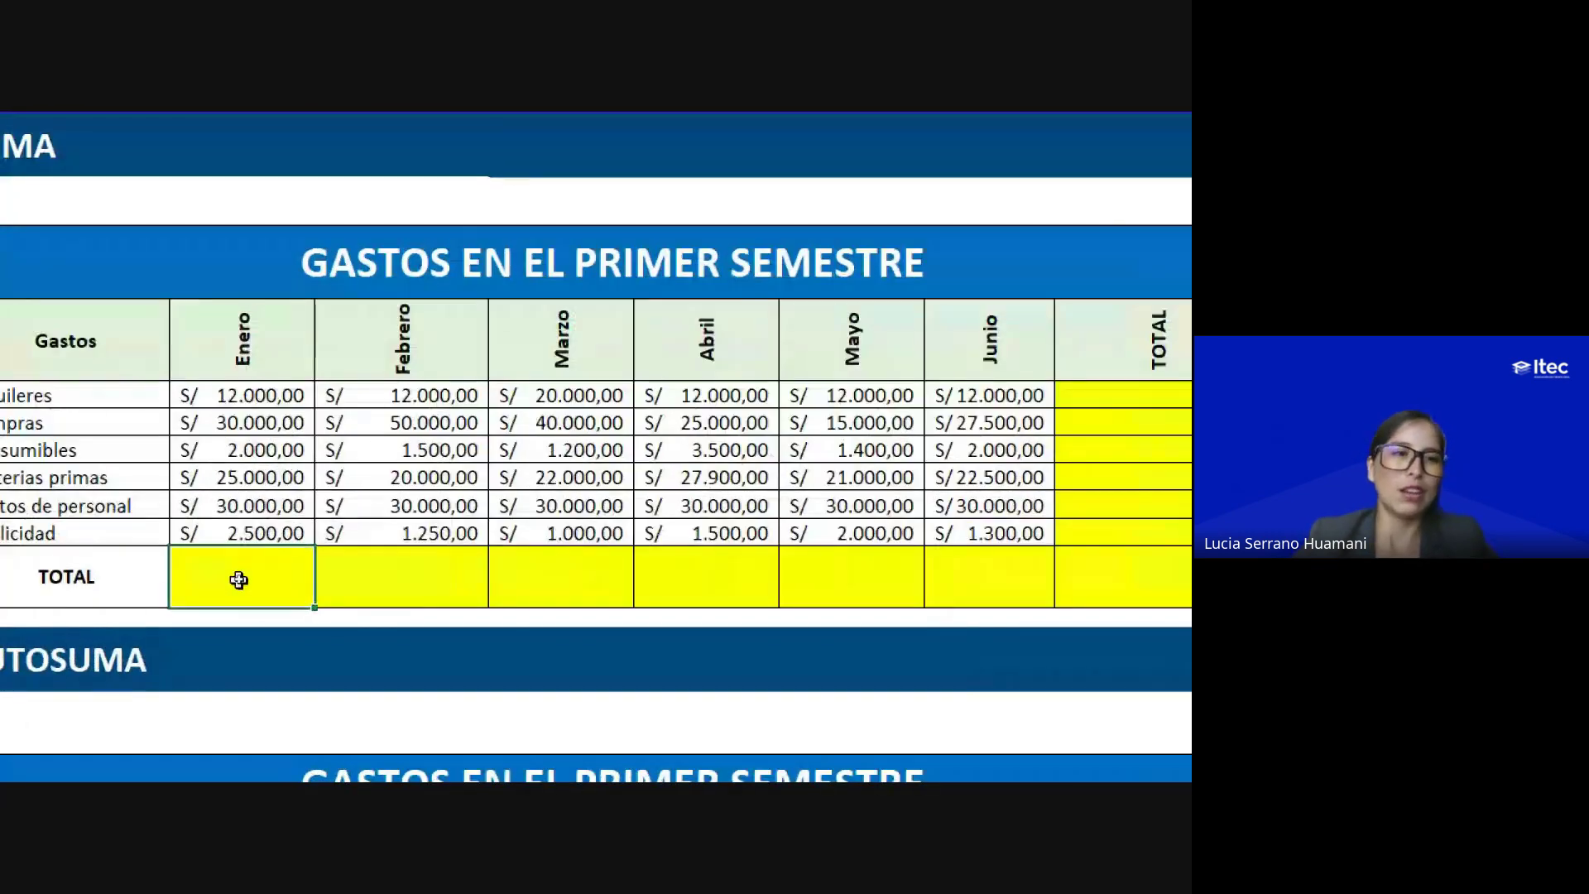
click(257, 449)
click(257, 395)
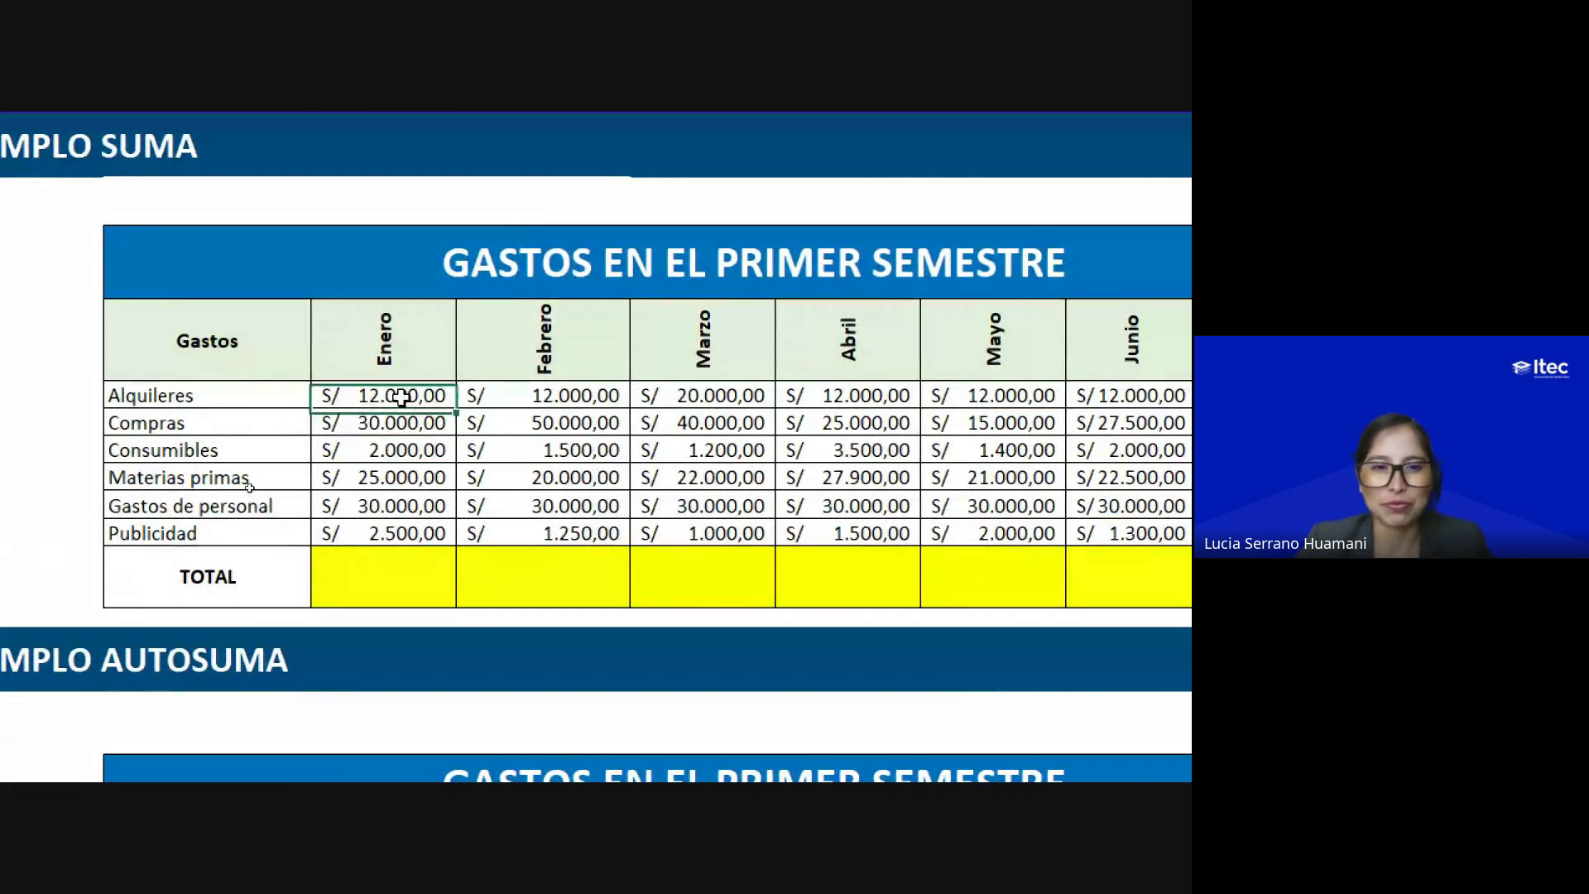
click(542, 397)
click(569, 450)
click(532, 418)
click(532, 399)
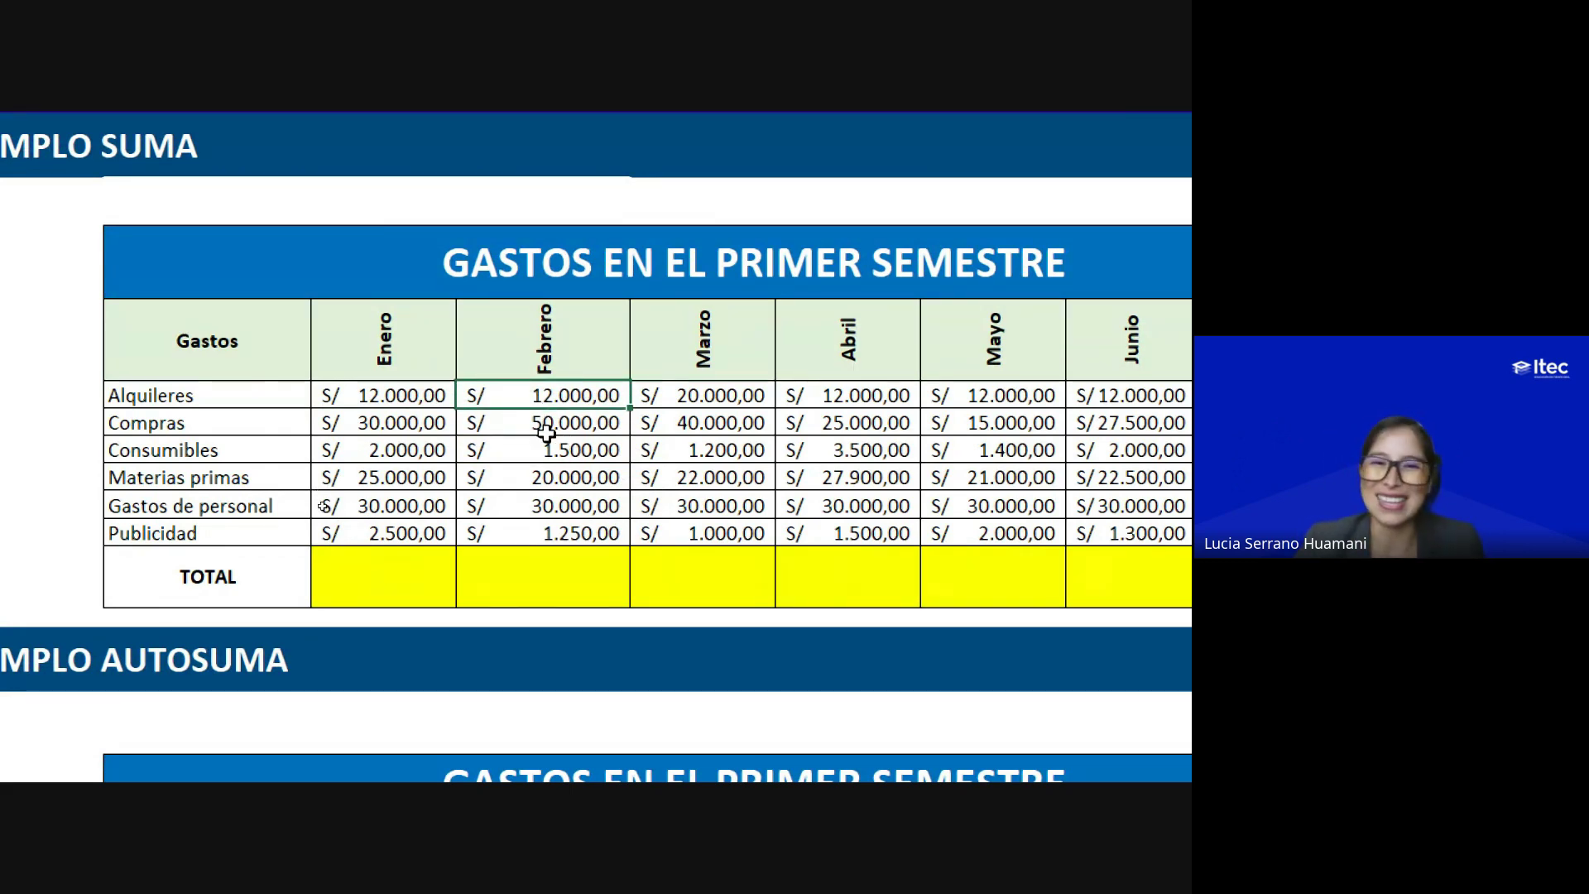
click(614, 419)
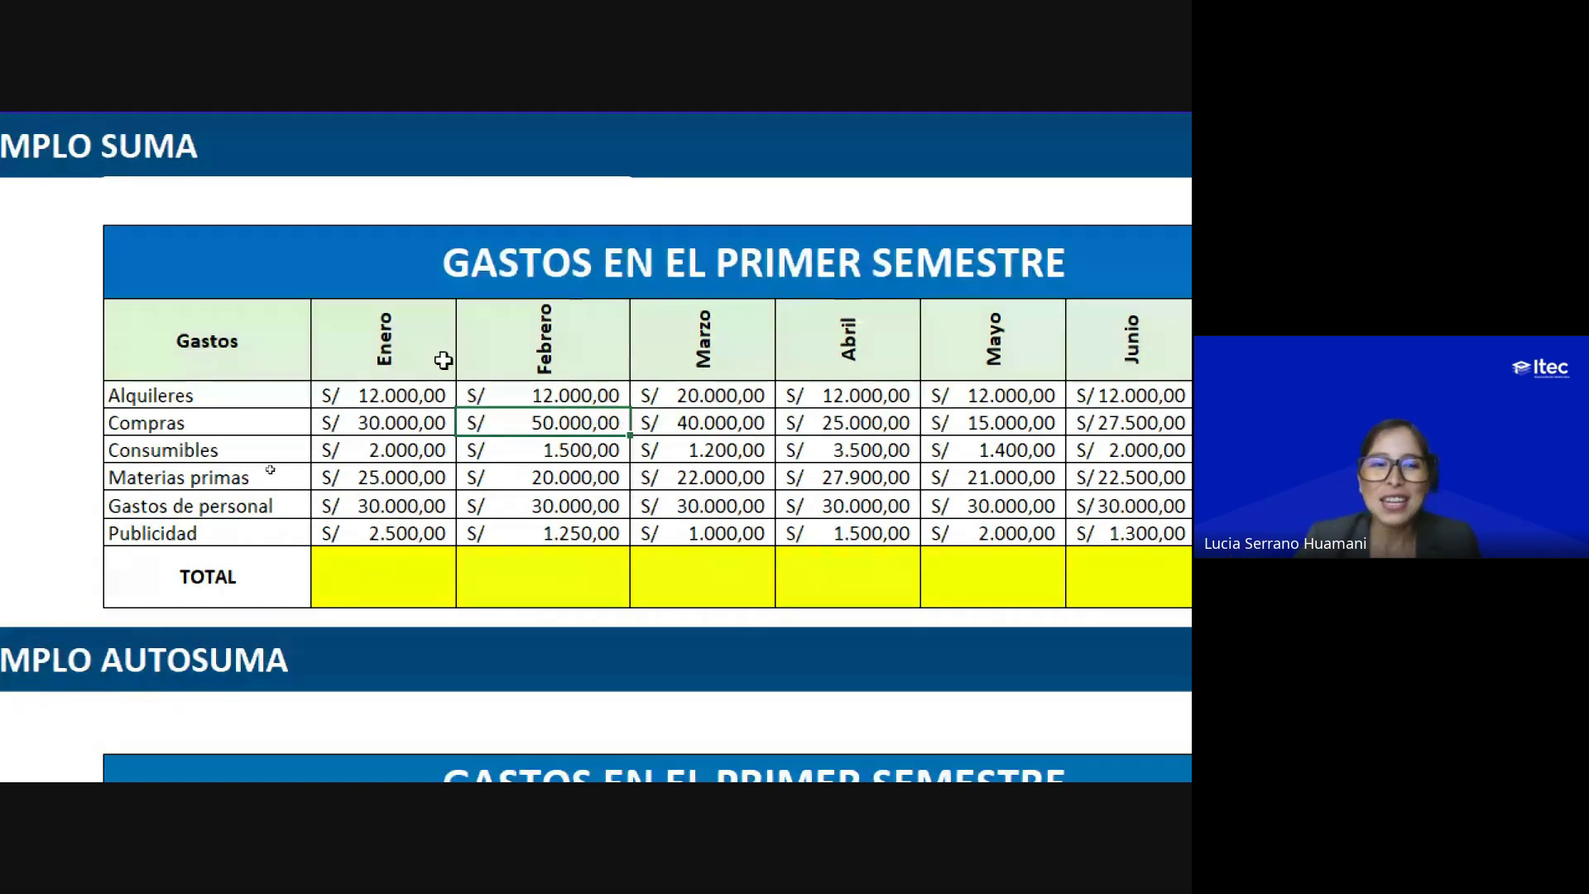
Step: Examine the month headings from Enero to Junio and the empty TOTAL column and row of the EJEMPLO SUMA table
scroll(1004, 568, right, 3)
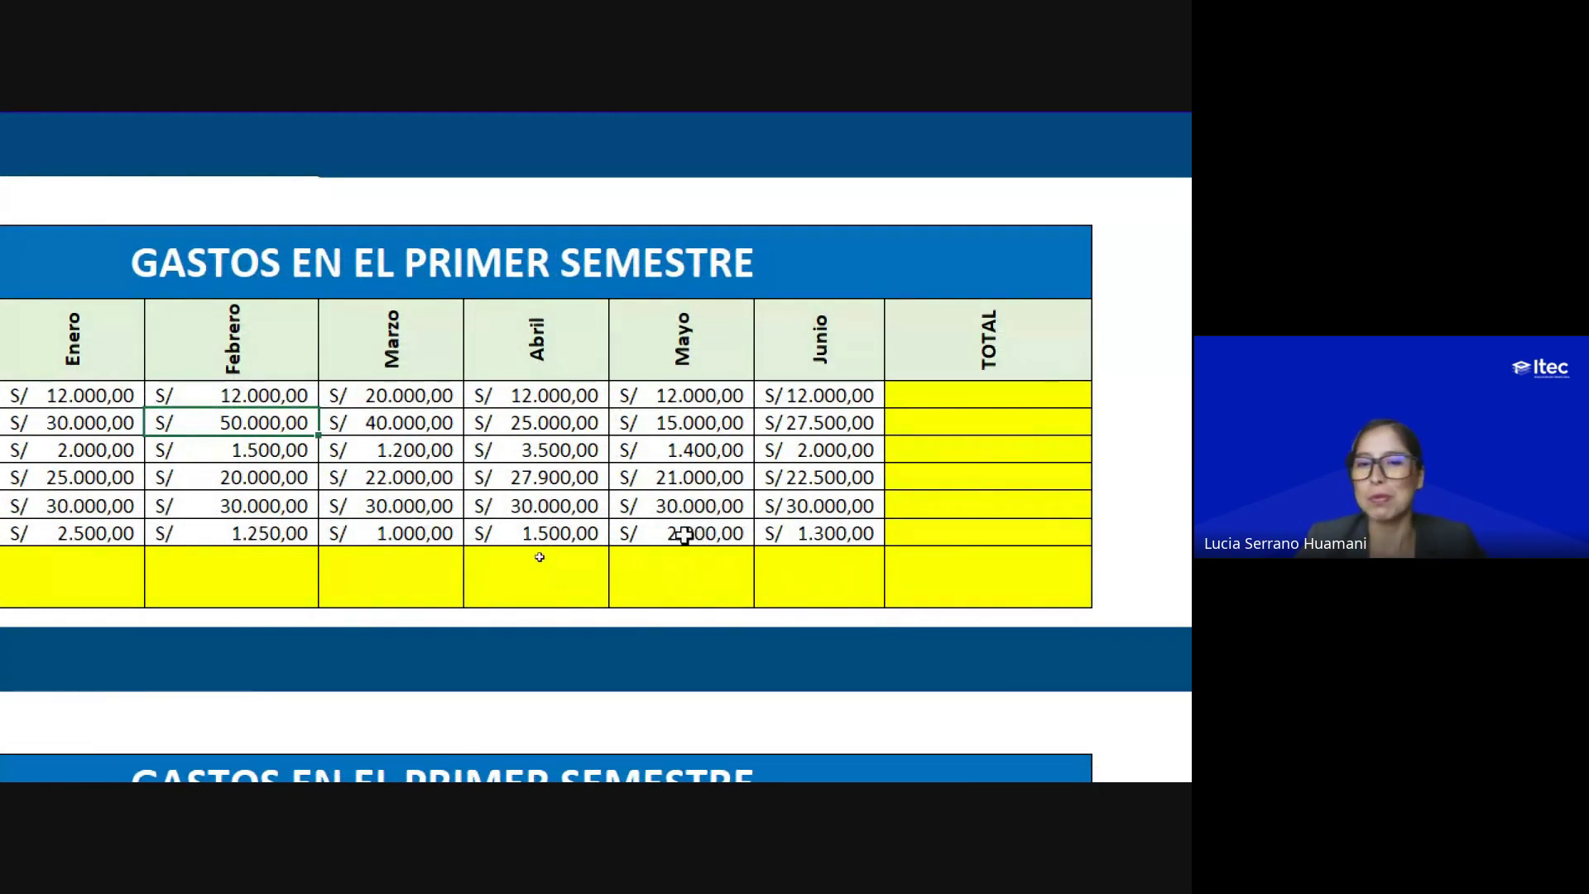
scroll(88, 525, left, 3)
click(302, 345)
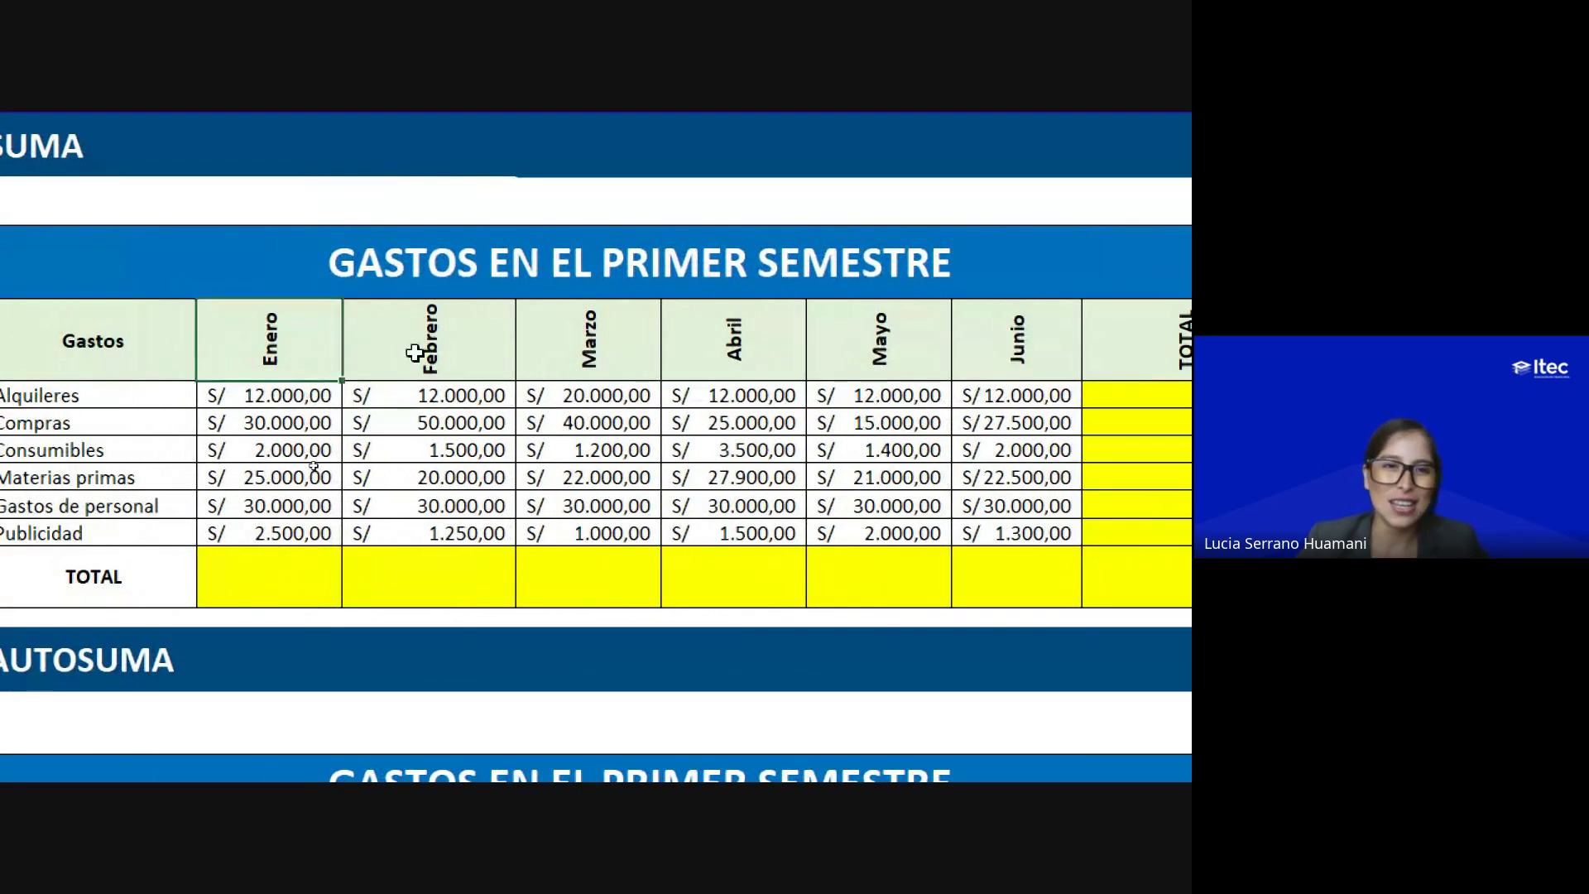
click(1017, 347)
scroll(1095, 365, right, 1)
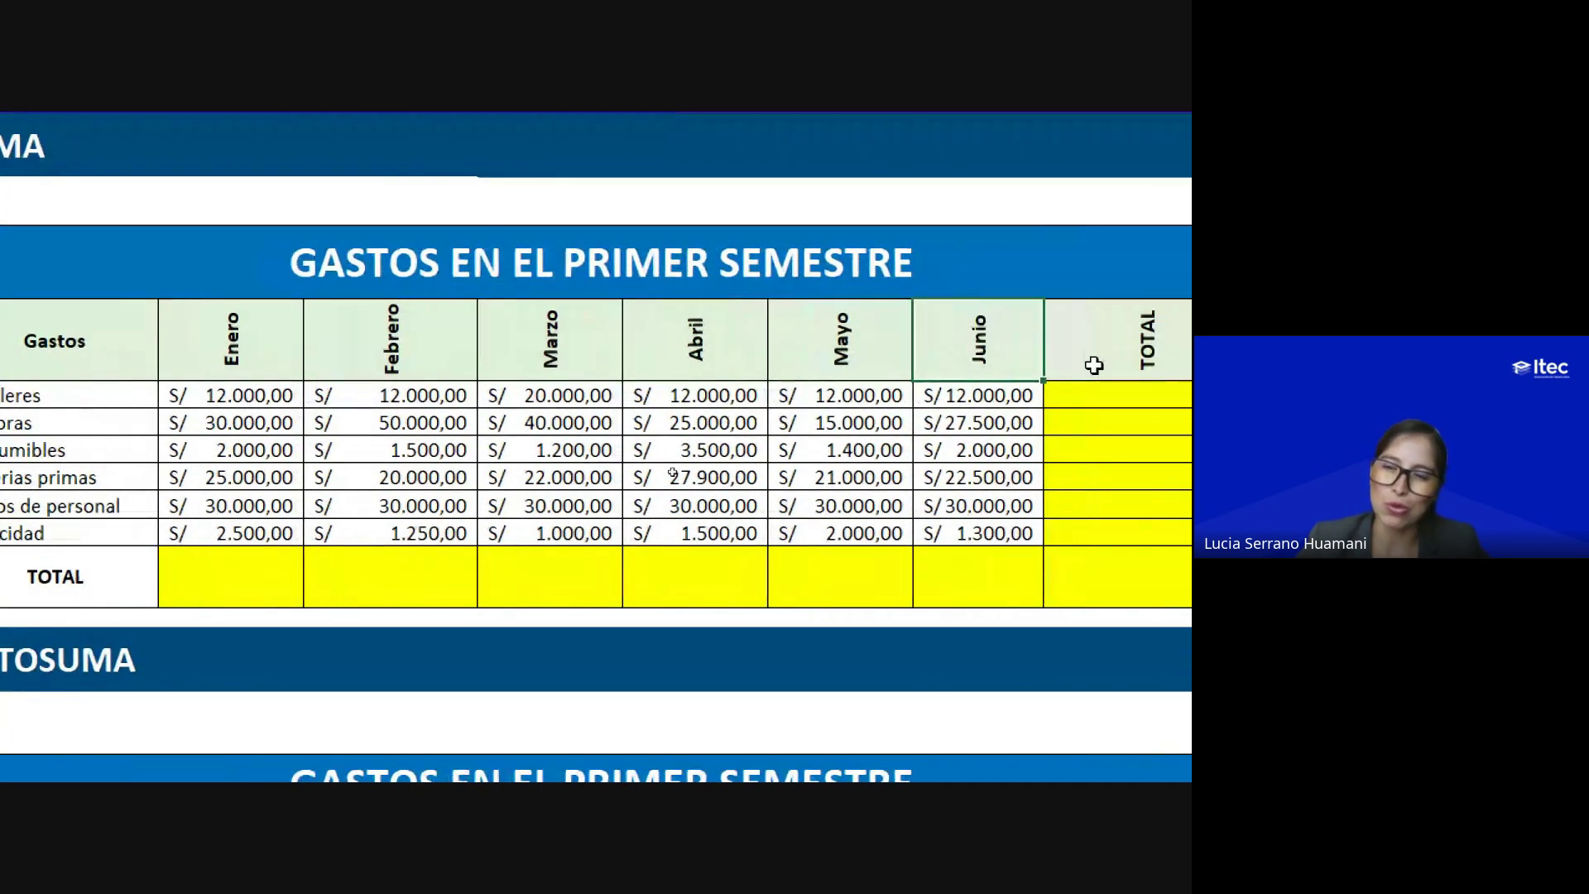
scroll(1101, 356, right, 1)
scroll(10, 538, left, 2)
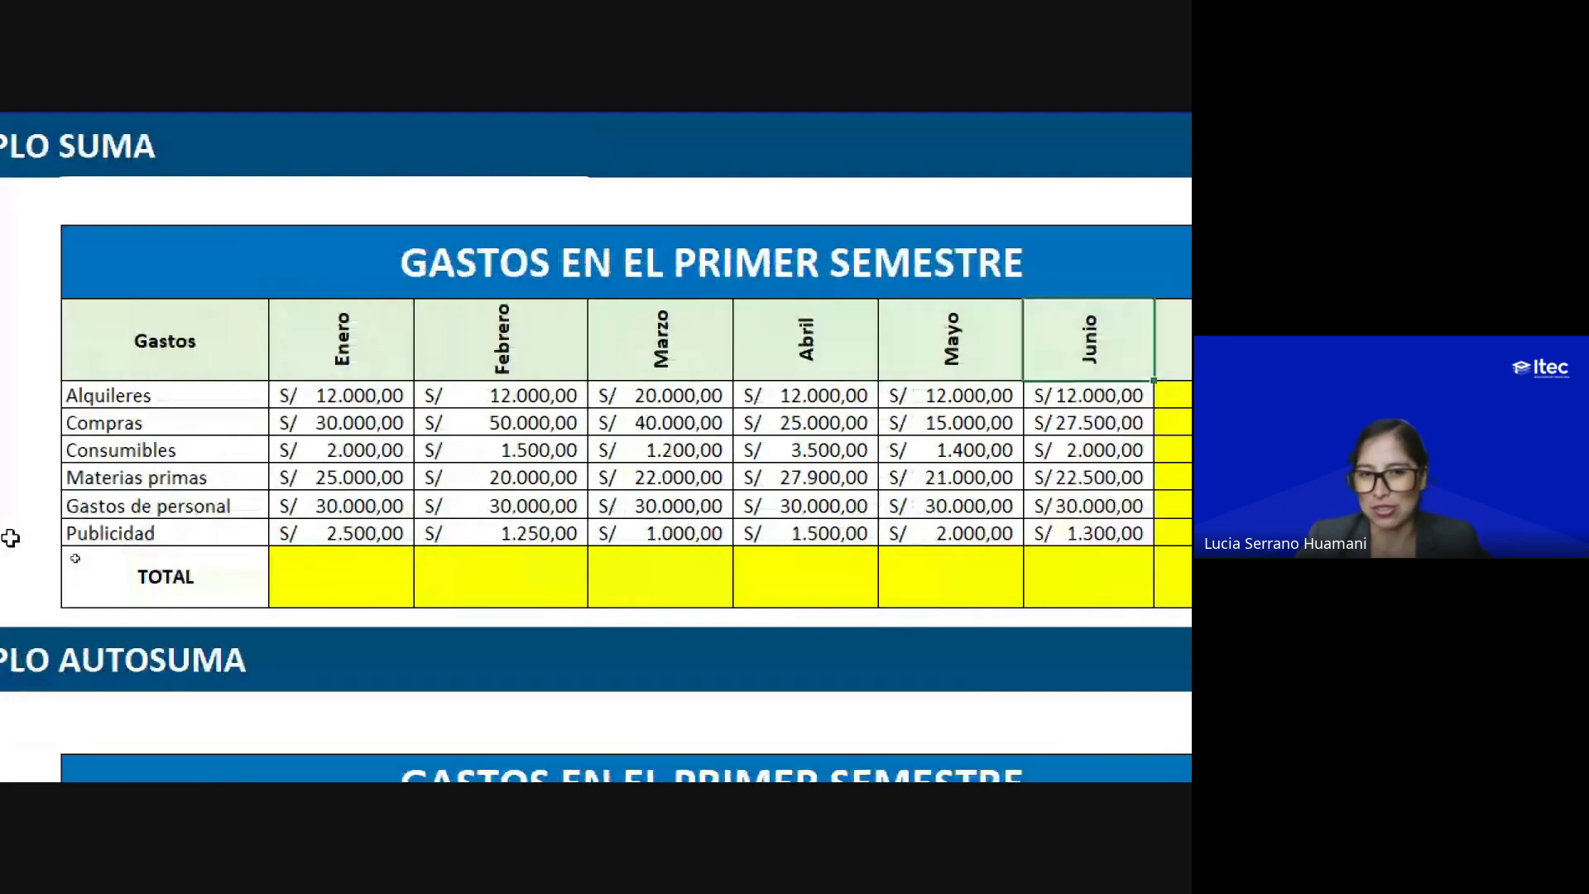
scroll(10, 538, left, 1)
Step: Total the Enero expenses in C13 with the SUMA function over C7:C12
click(339, 589)
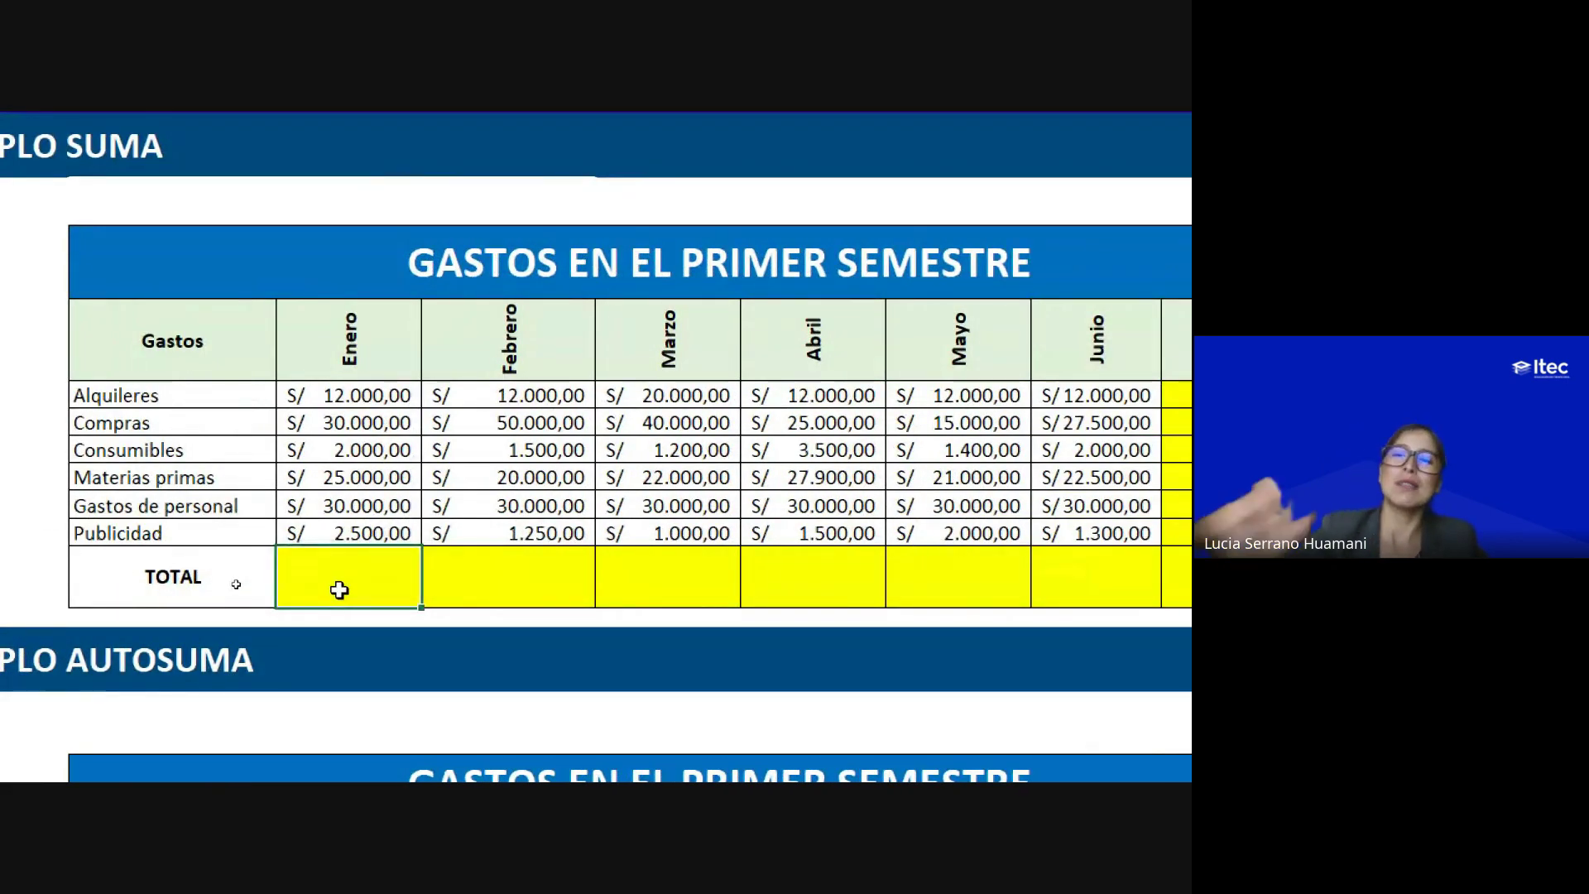
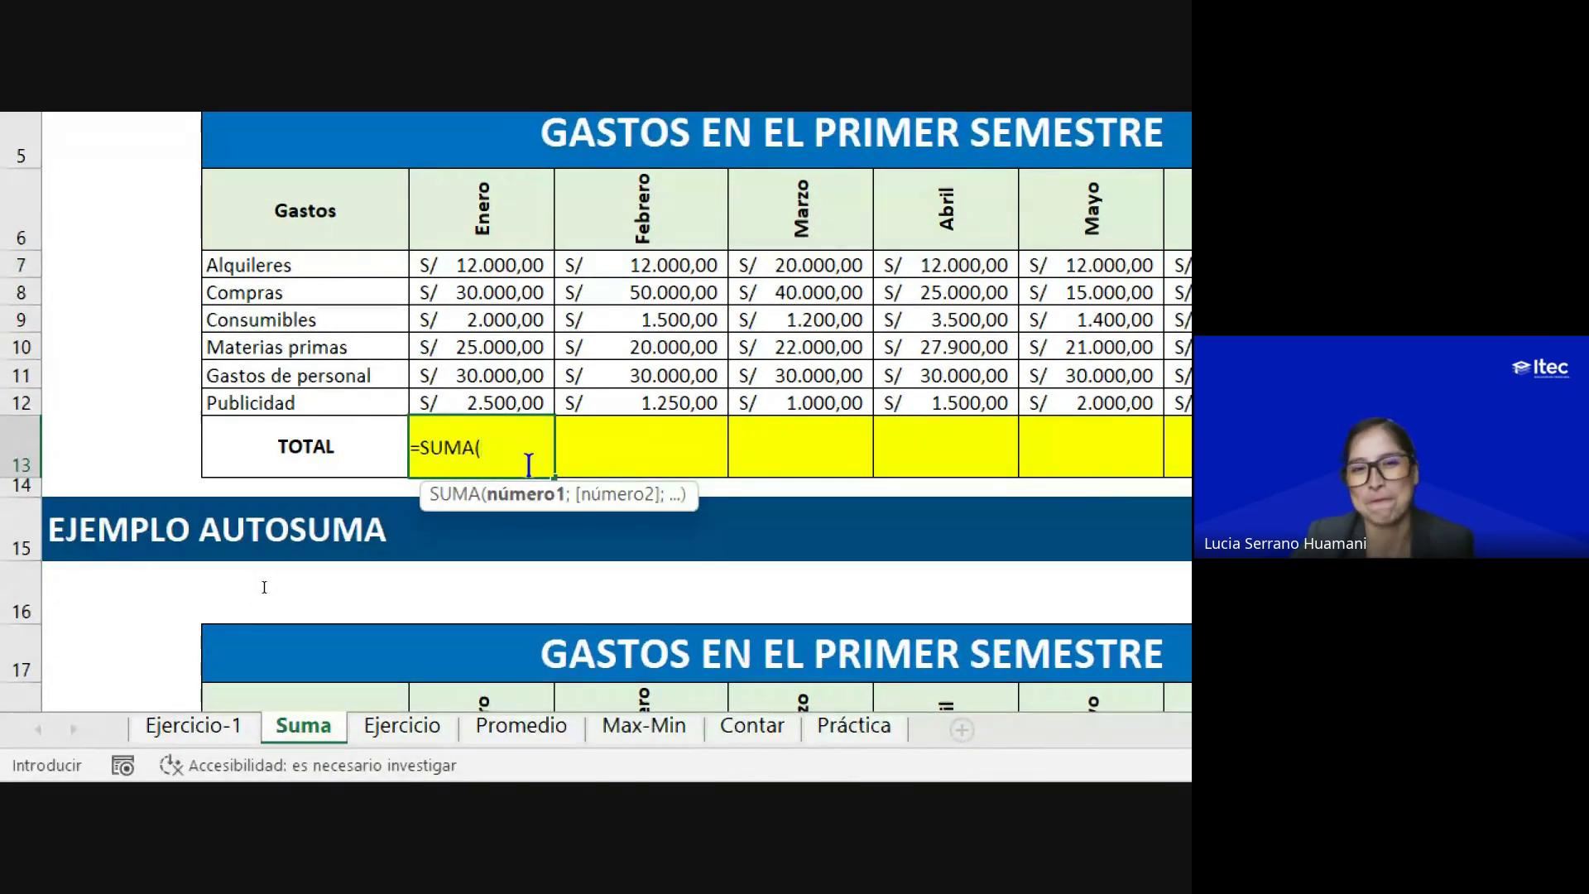
drag(497, 265, 501, 401)
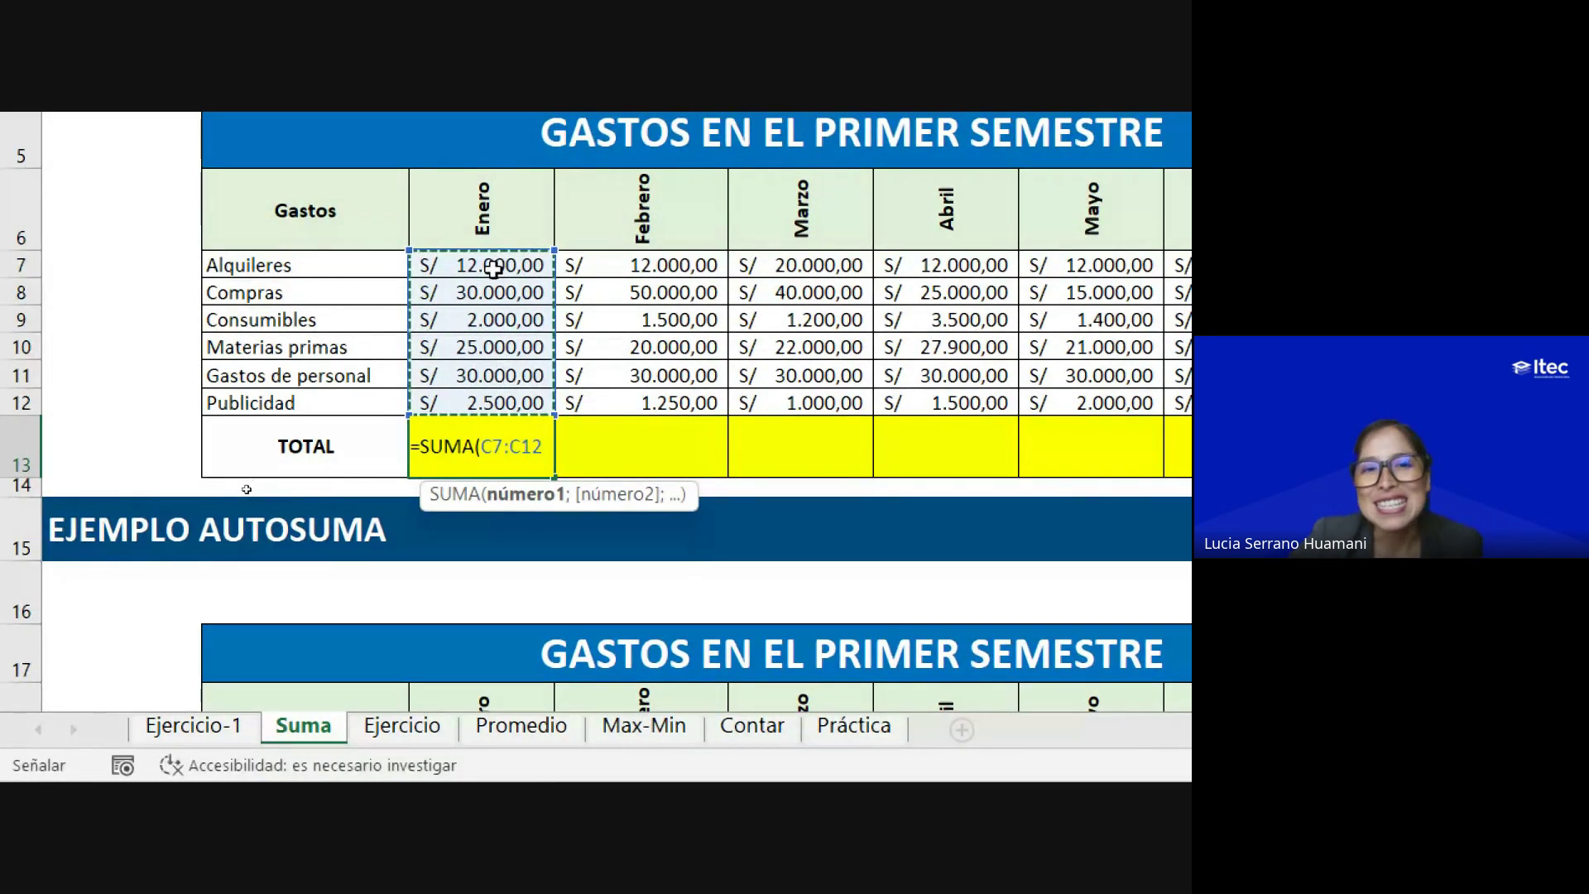
drag(494, 267, 501, 401)
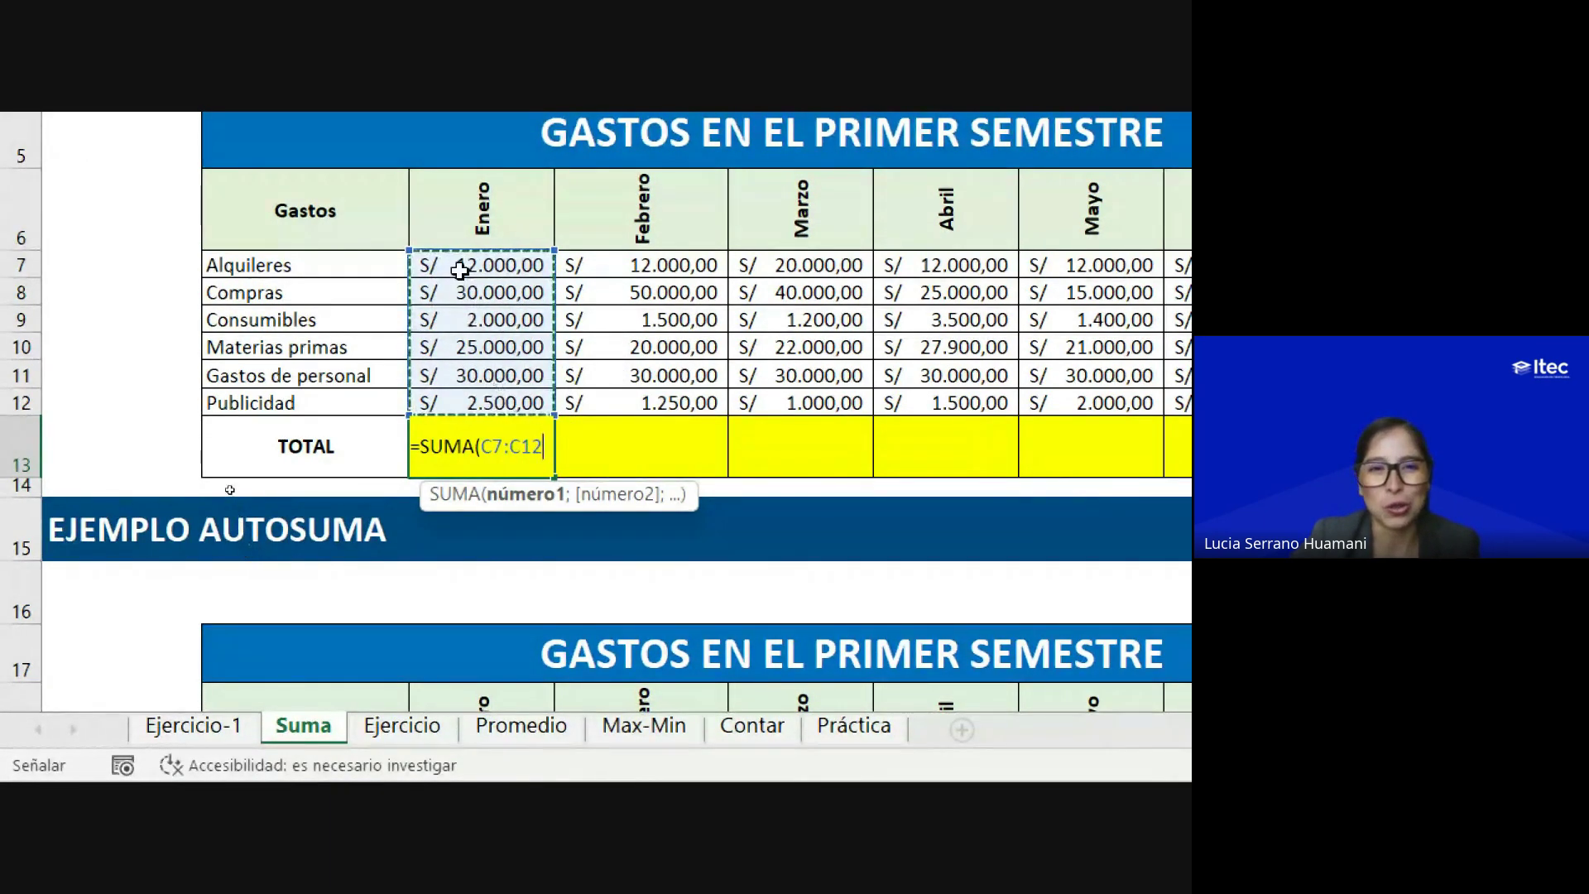
drag(459, 270, 464, 398)
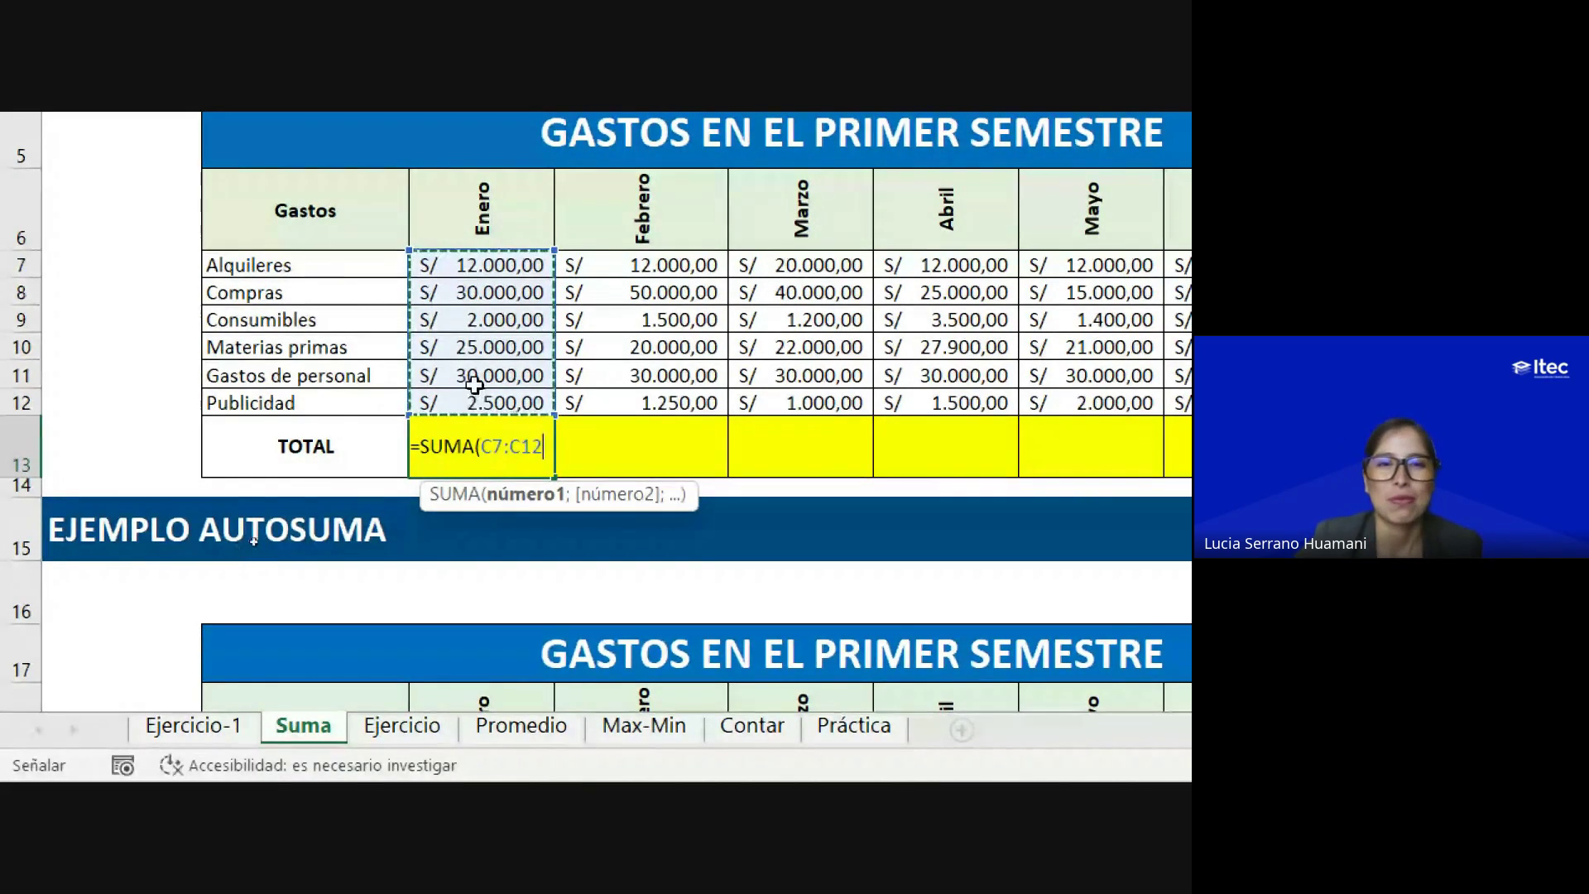
drag(483, 269, 509, 399)
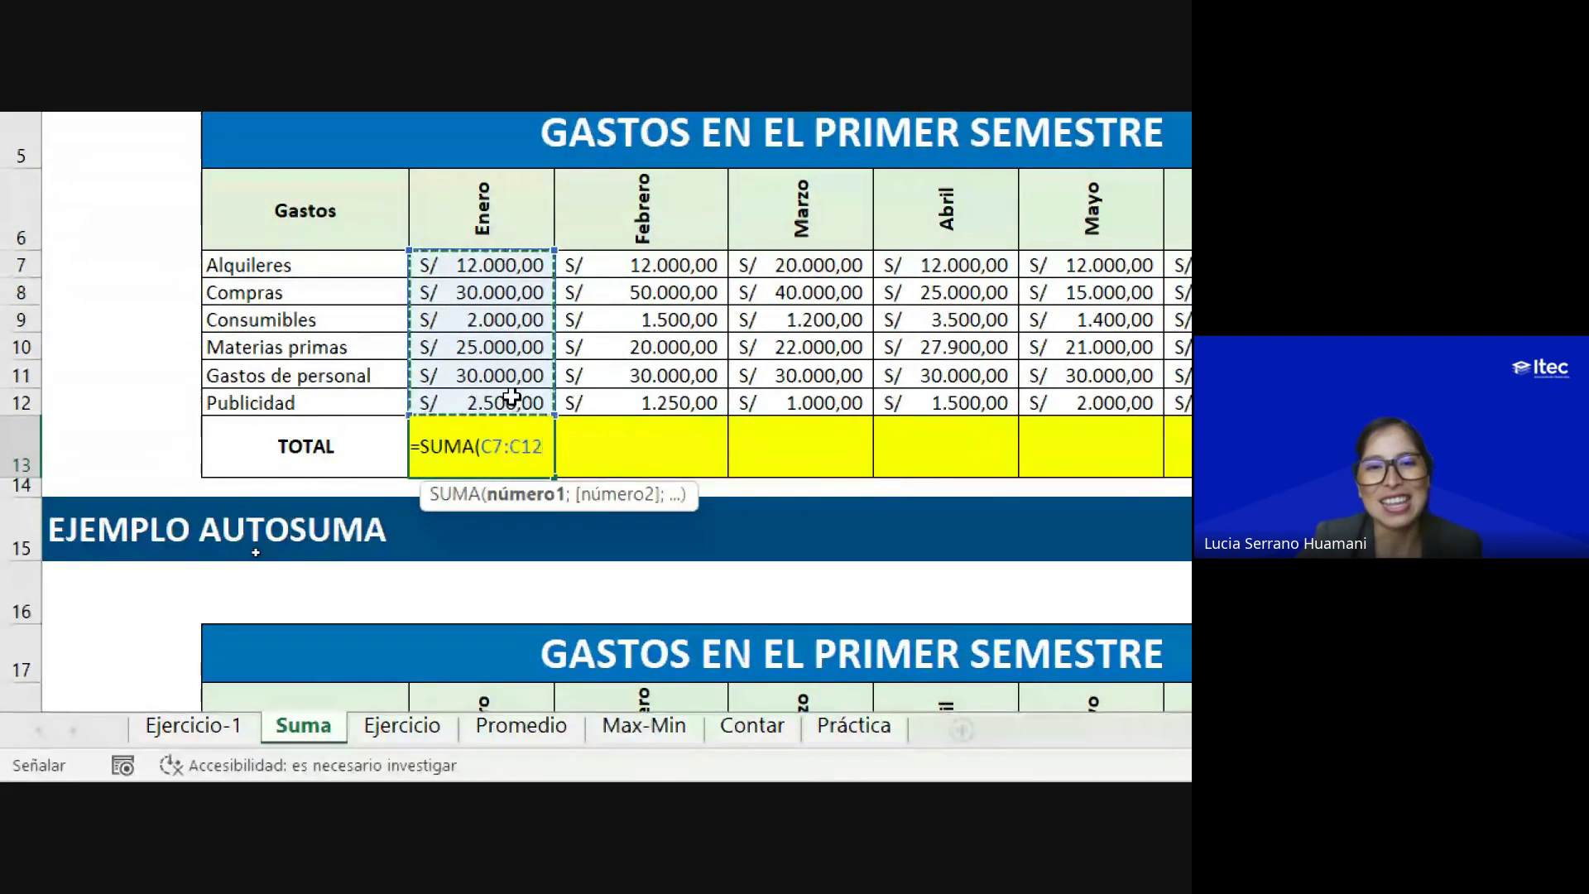
key(Return)
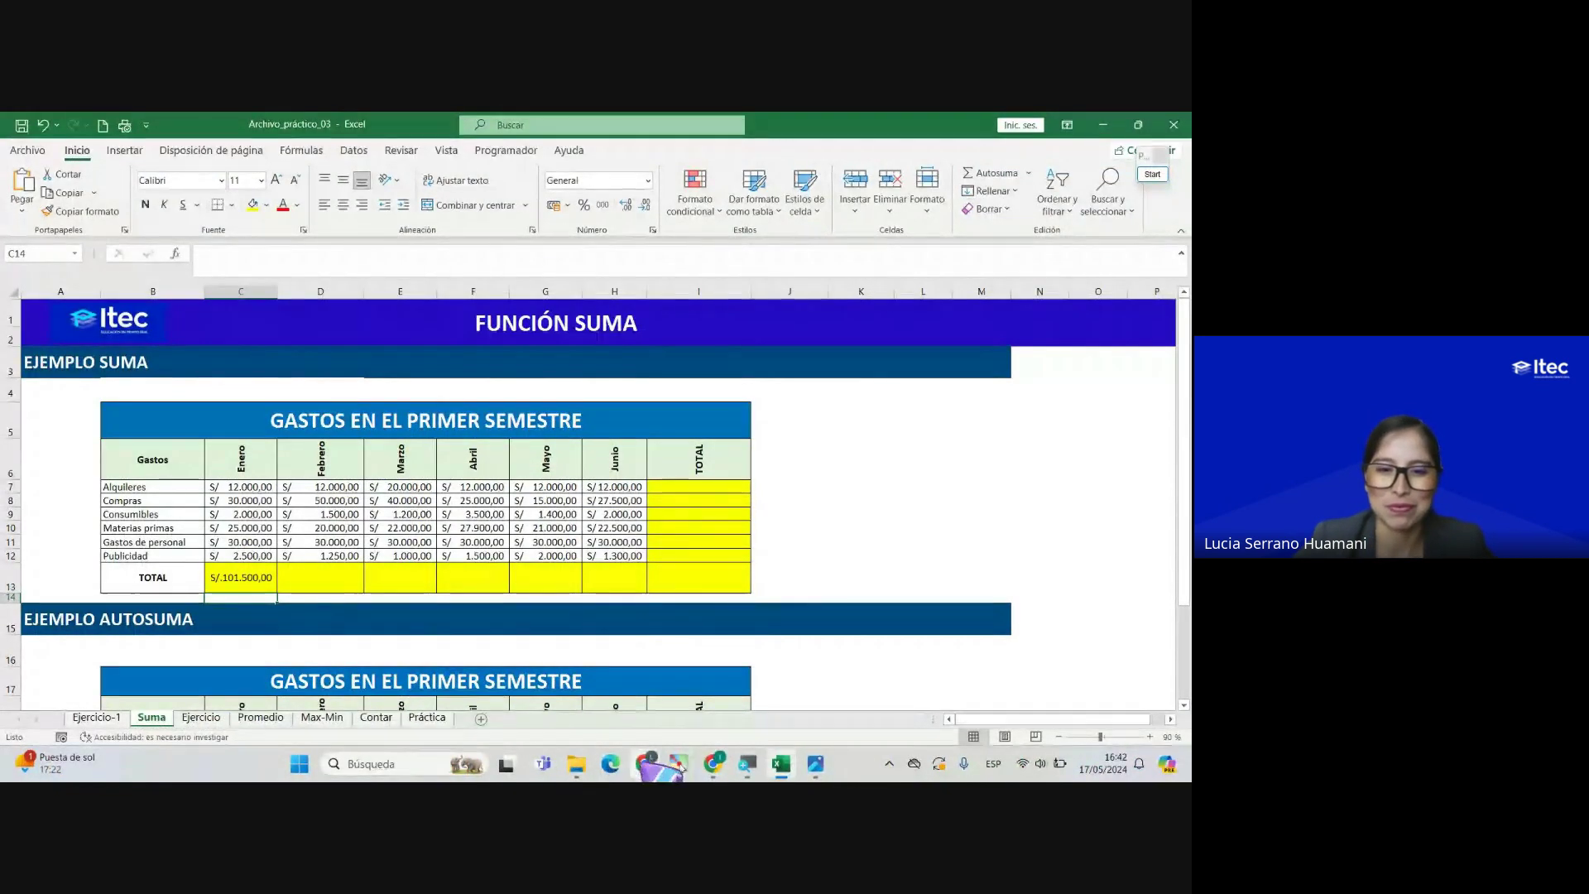
Step: Switch to the Google Meet call to check the participants' messages and reactions, and return to the Suma sheet
mouse_move(679, 768)
click(577, 705)
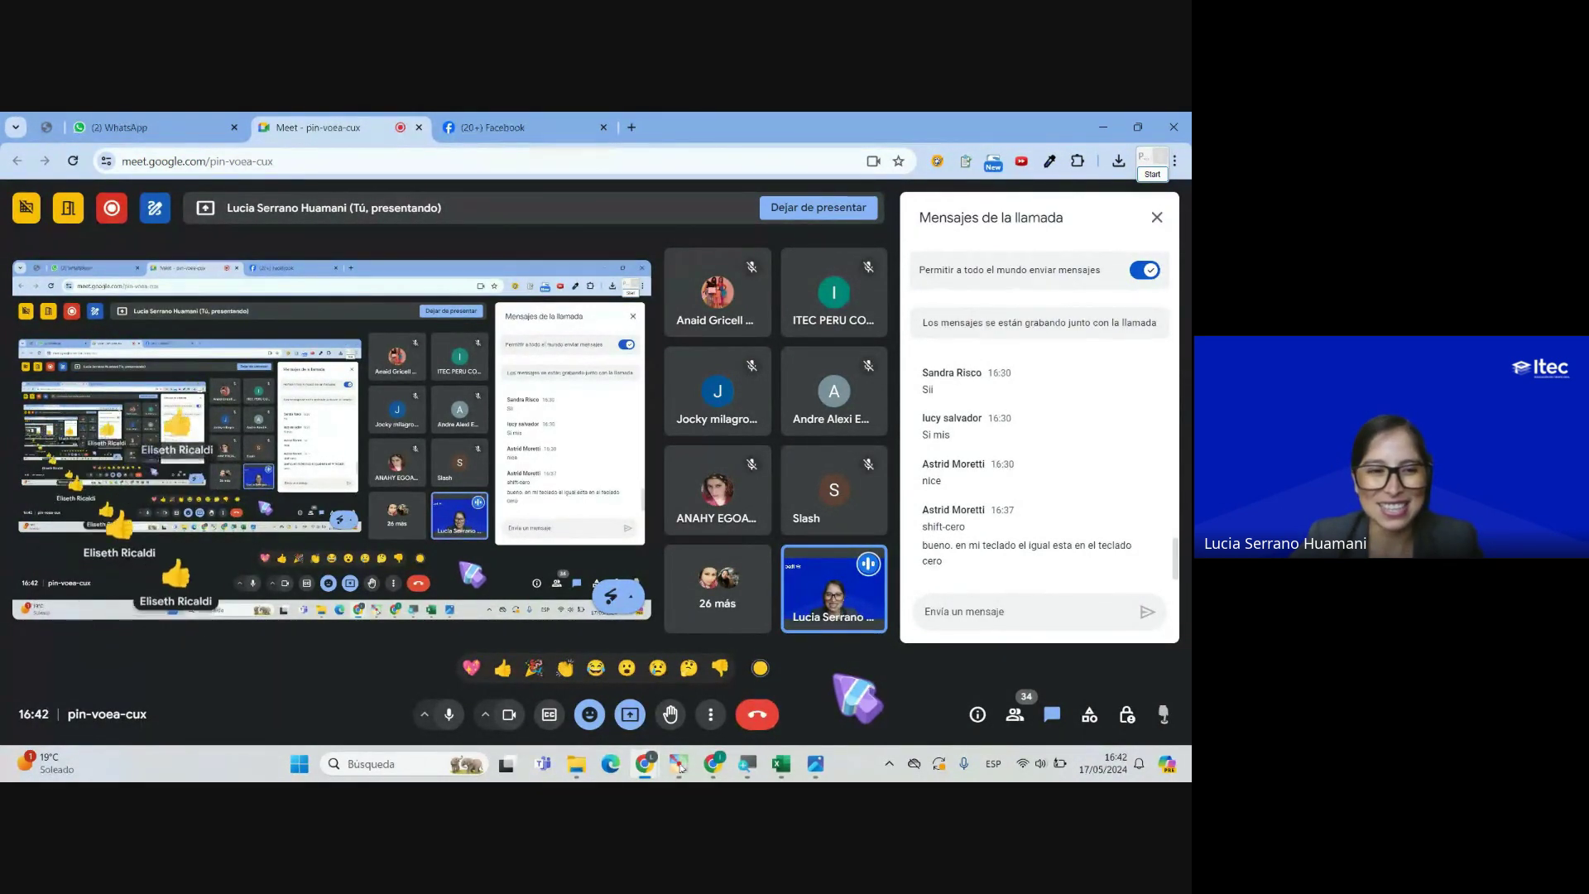
key(alt+Tab)
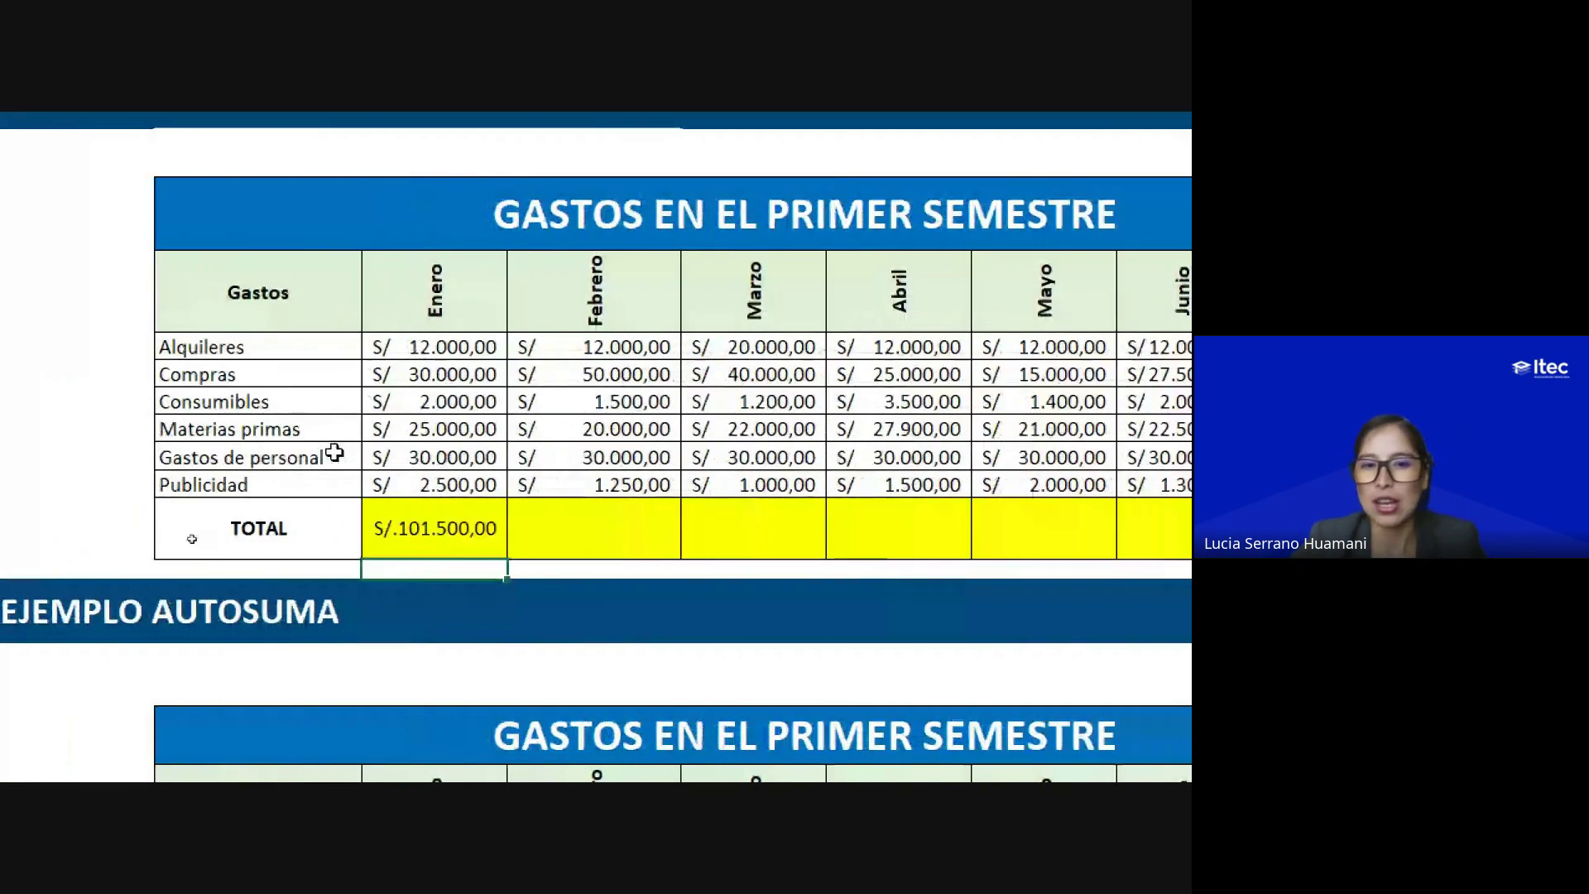
Step: Total the Febrero expenses in D13 with the SUMA function over D7:D12, and select the total cell
click(539, 522)
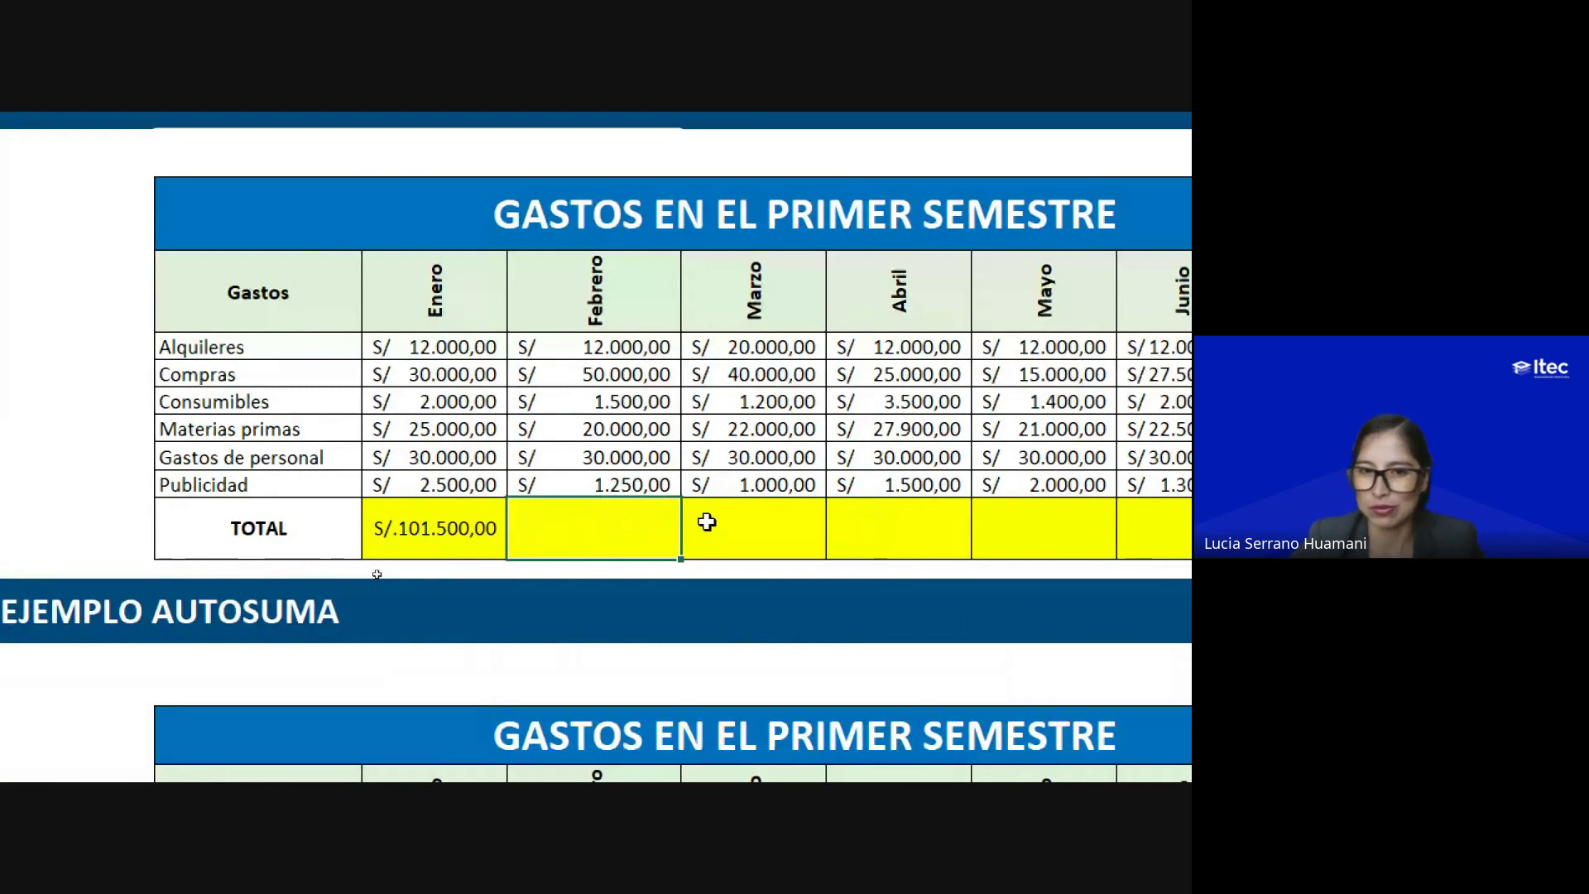
text(=)
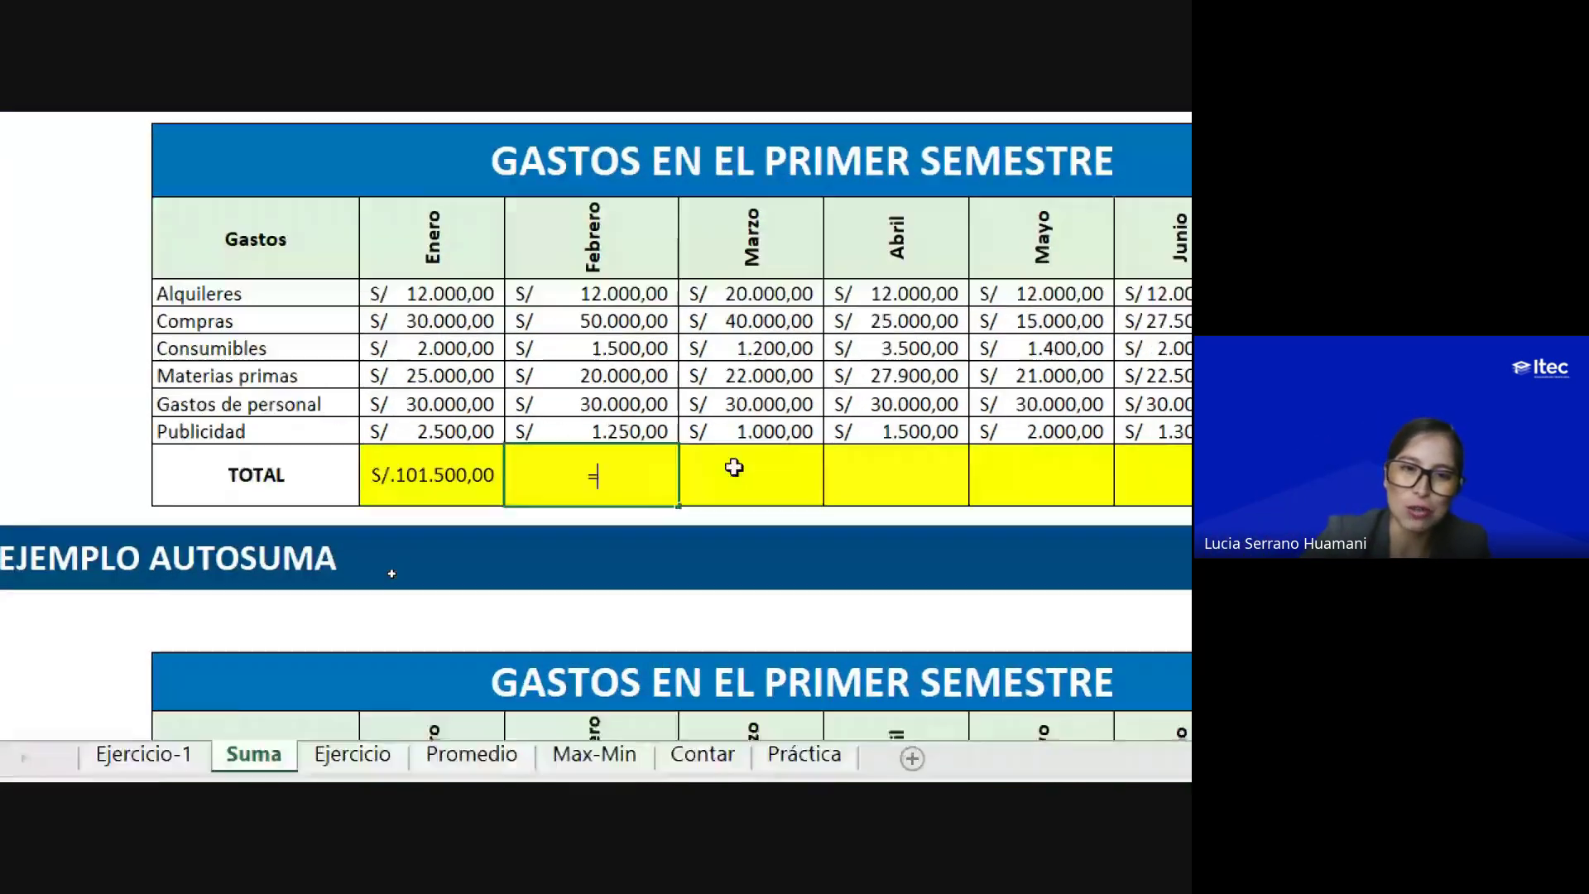
text(suma)
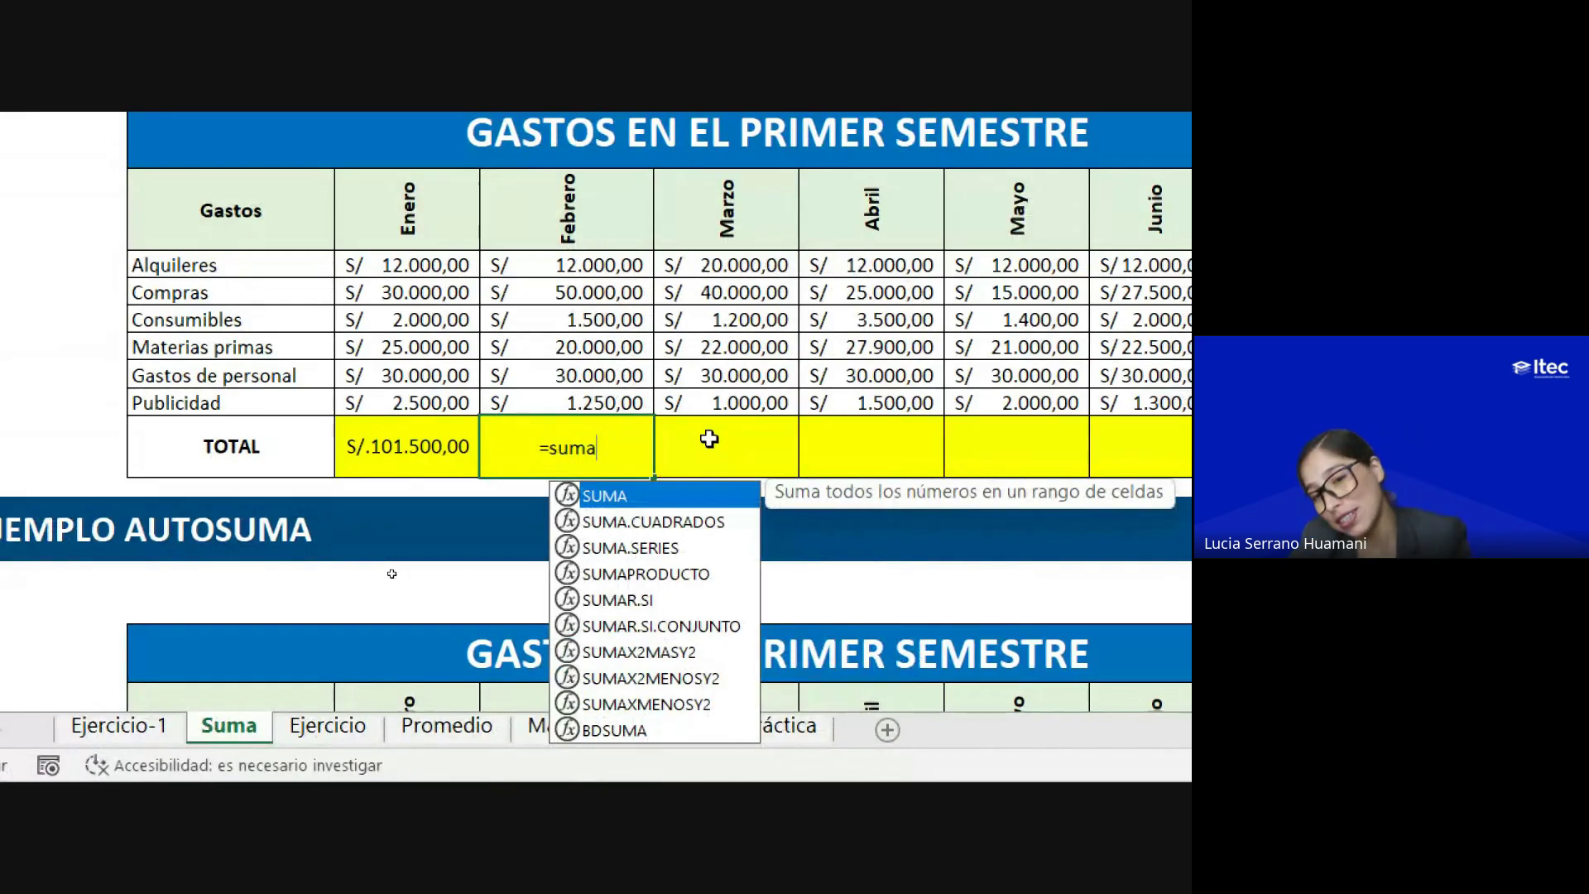
double_click(629, 495)
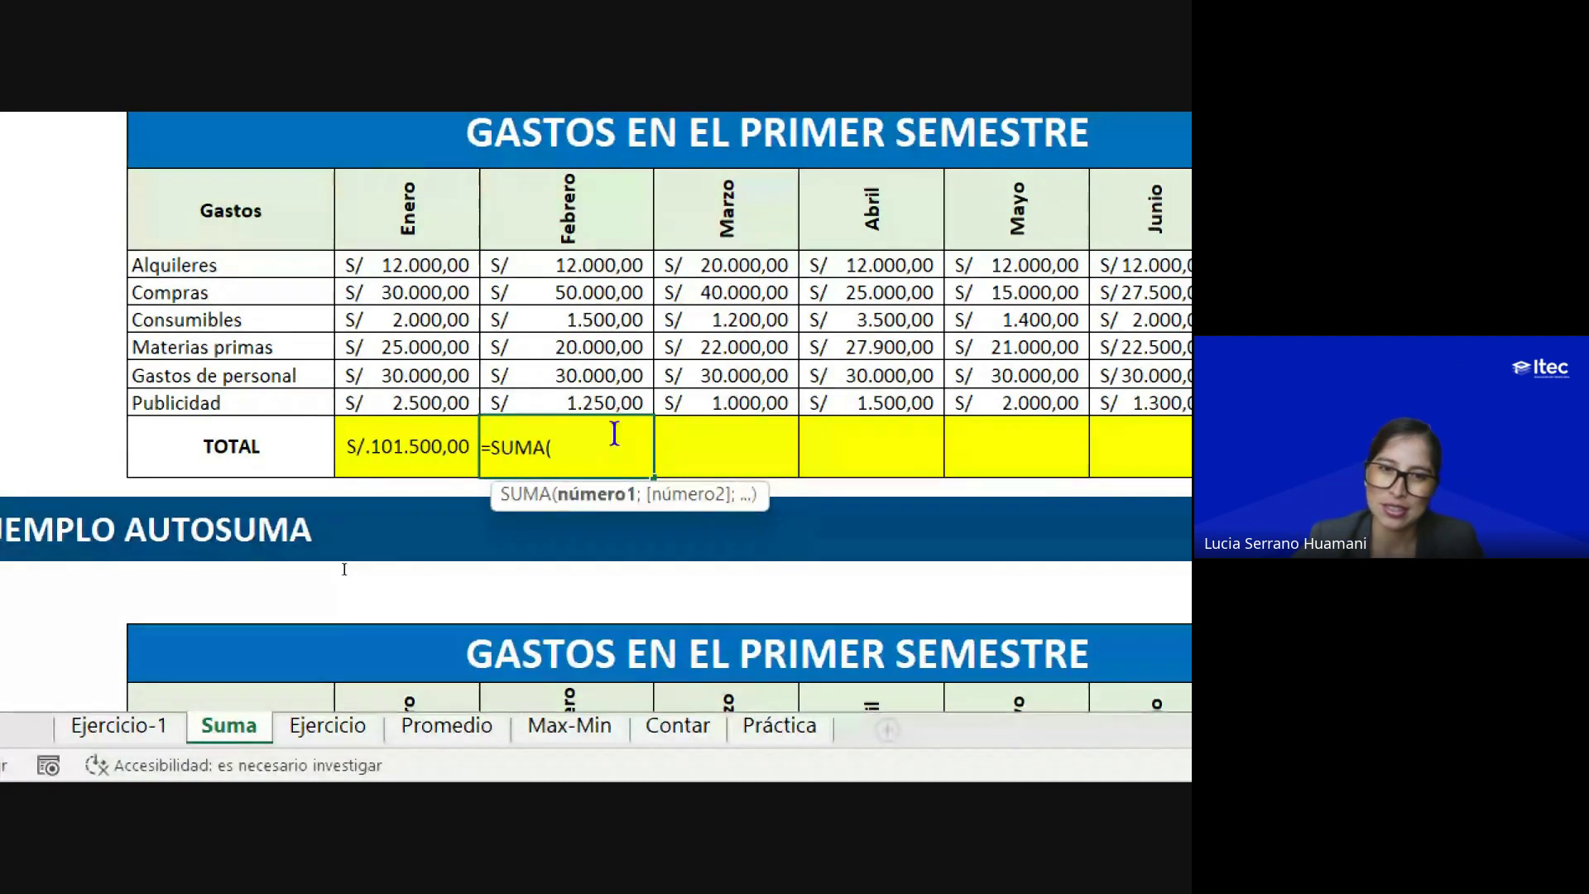
drag(604, 264, 610, 396)
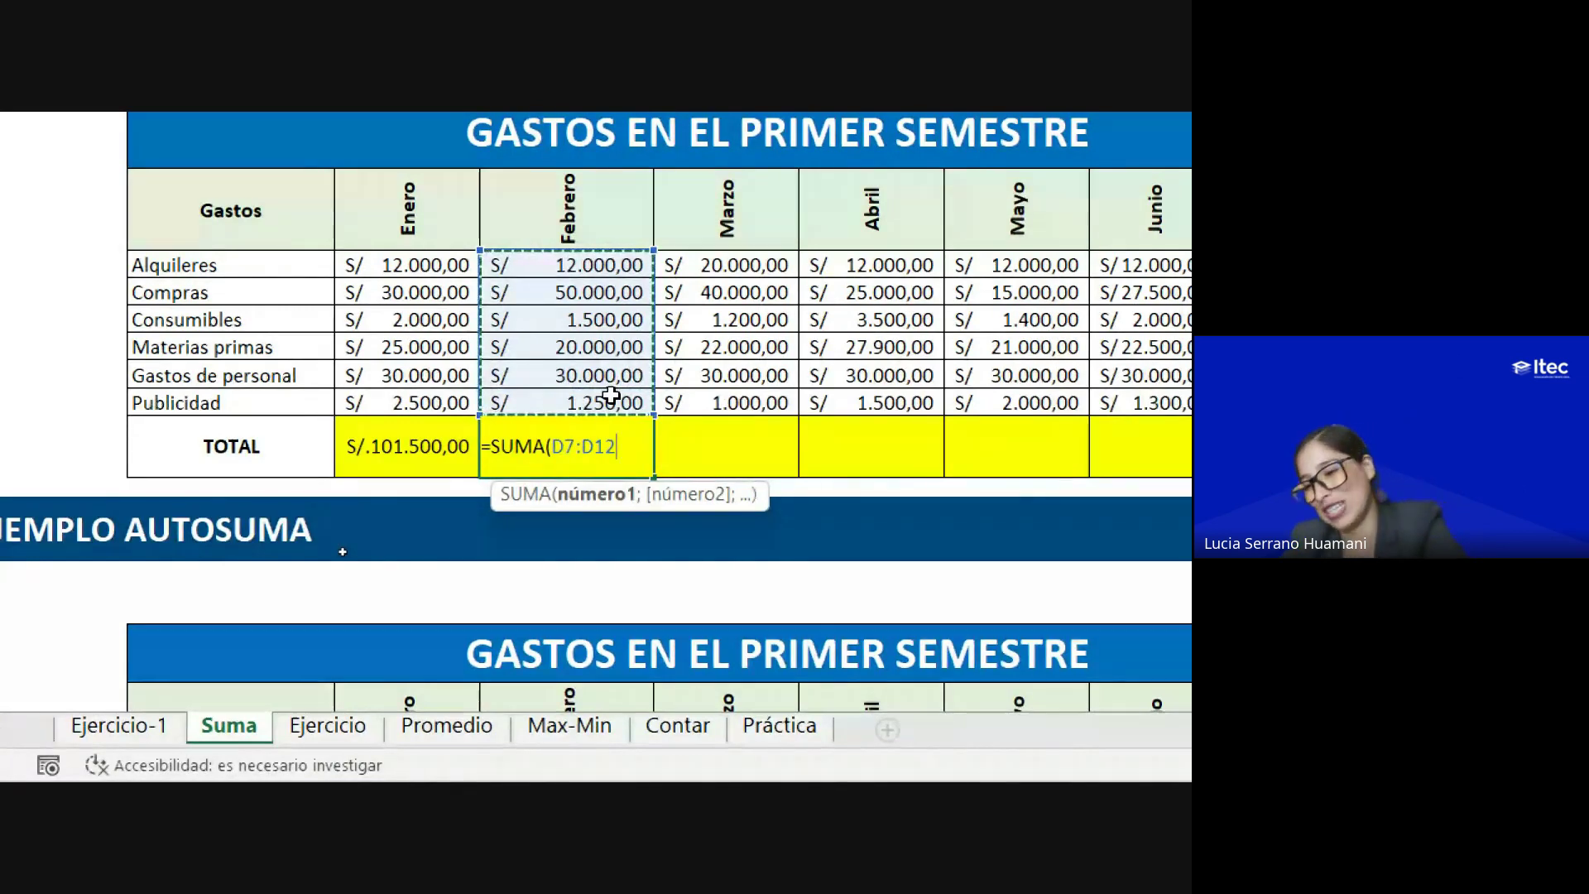
key(Return)
click(620, 401)
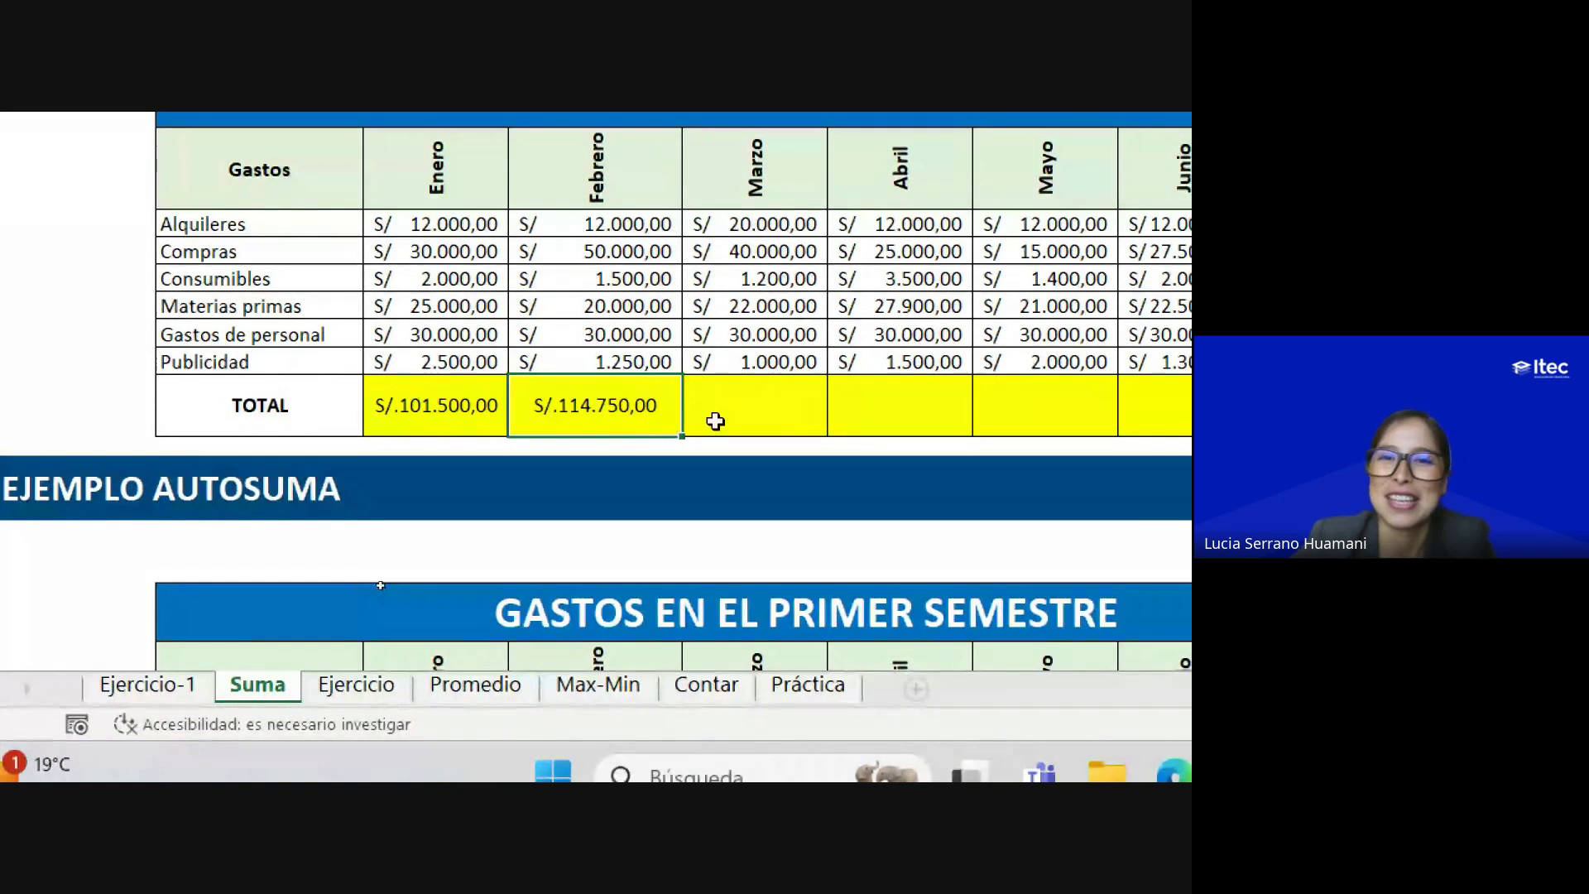
Step: Total the Marzo expenses in E13 with the SUMA function over E7:E12, and select the total cell
click(802, 407)
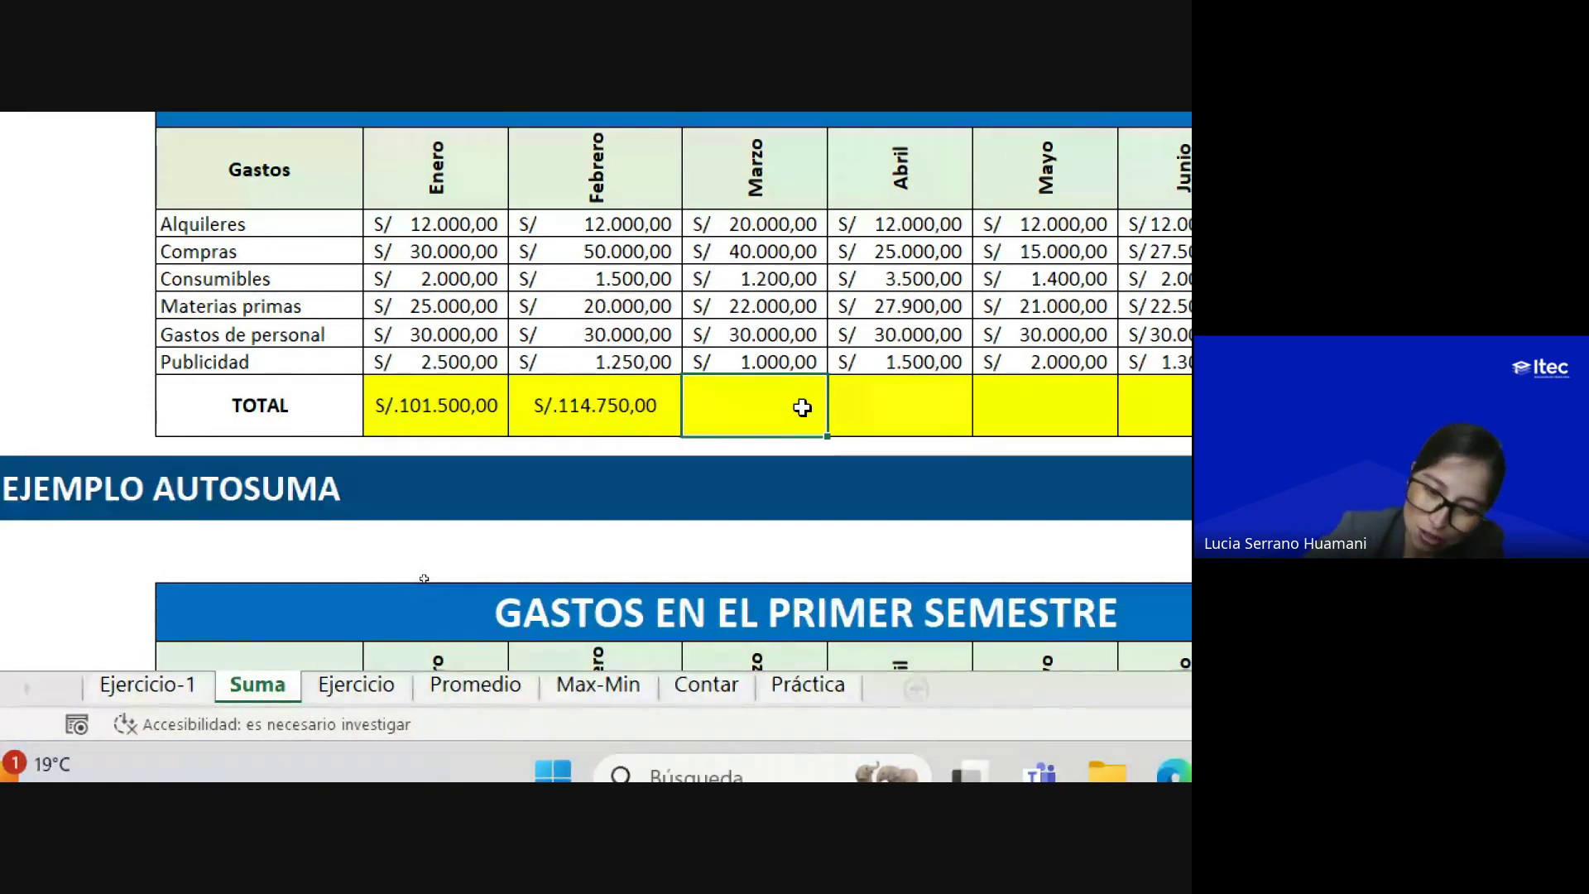
text(=)
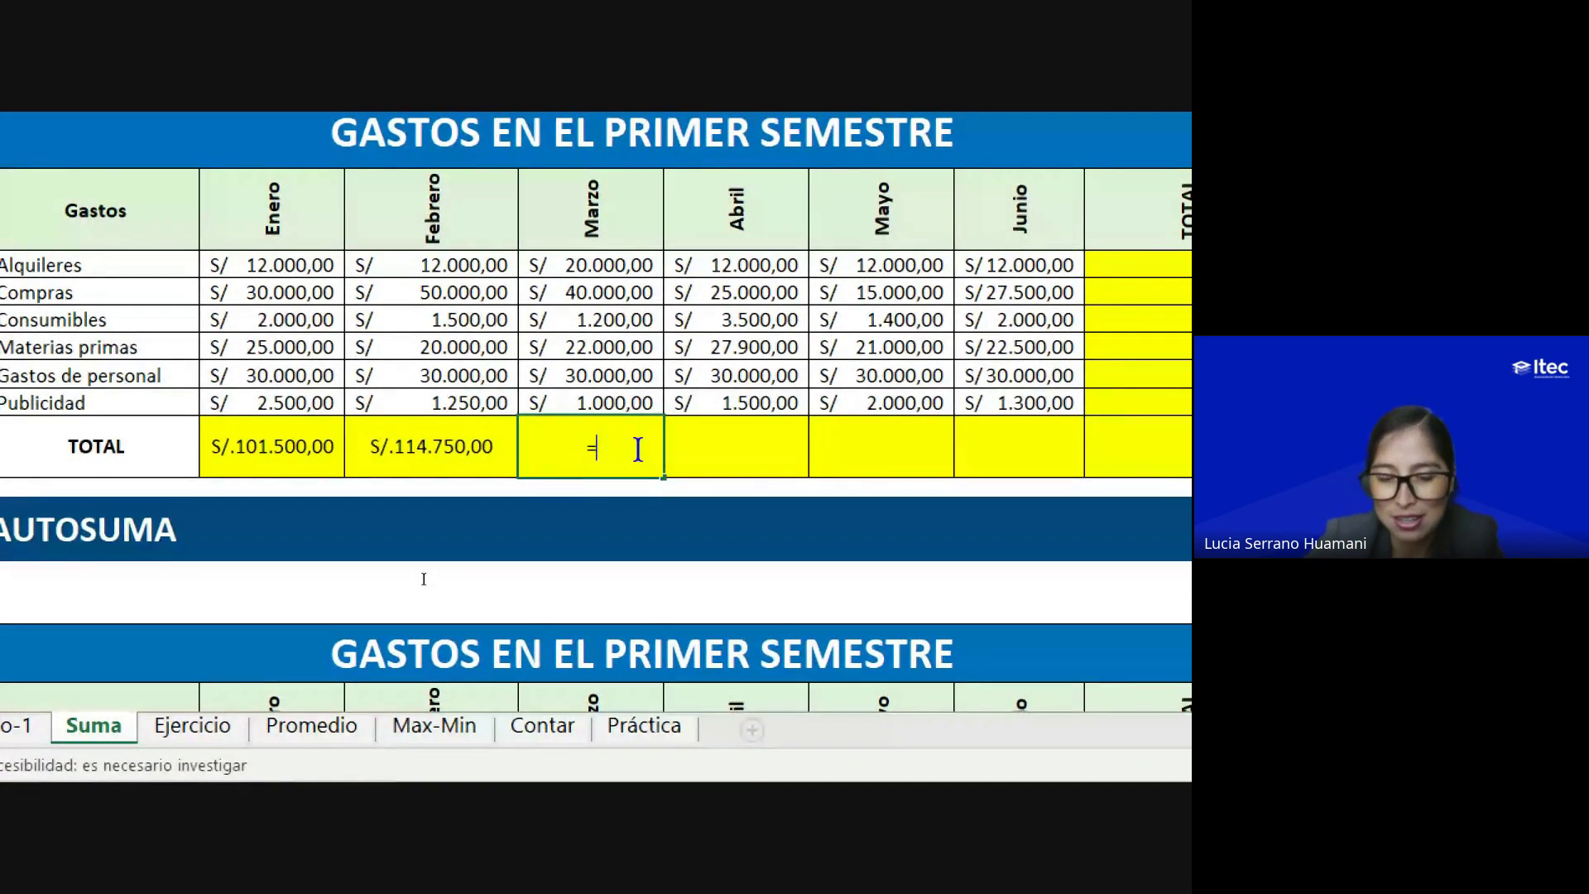
text(suma)
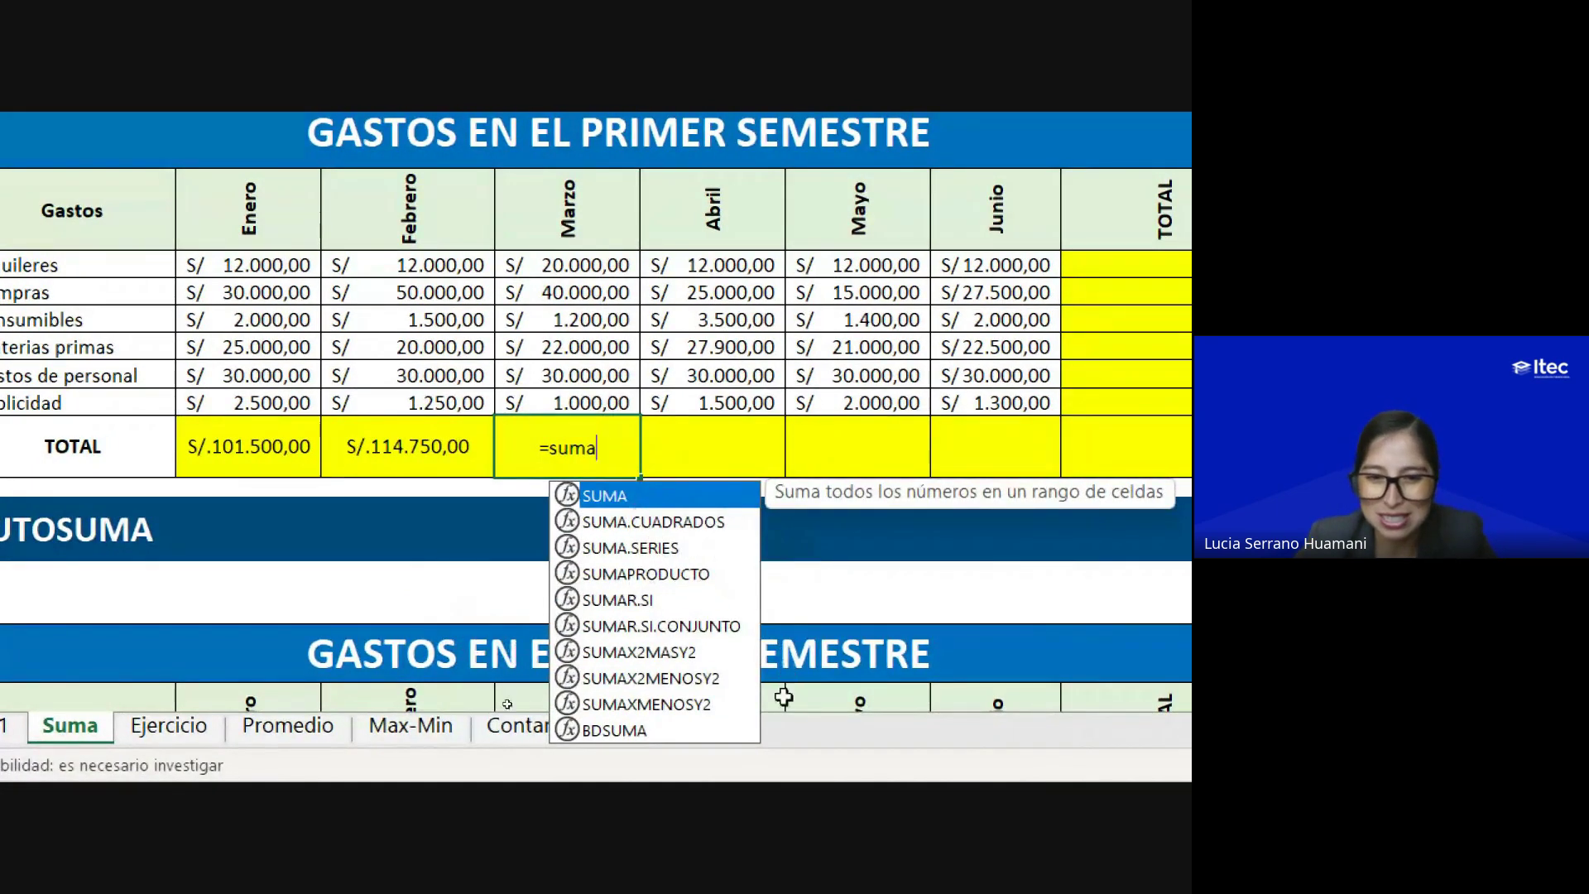
double_click(644, 501)
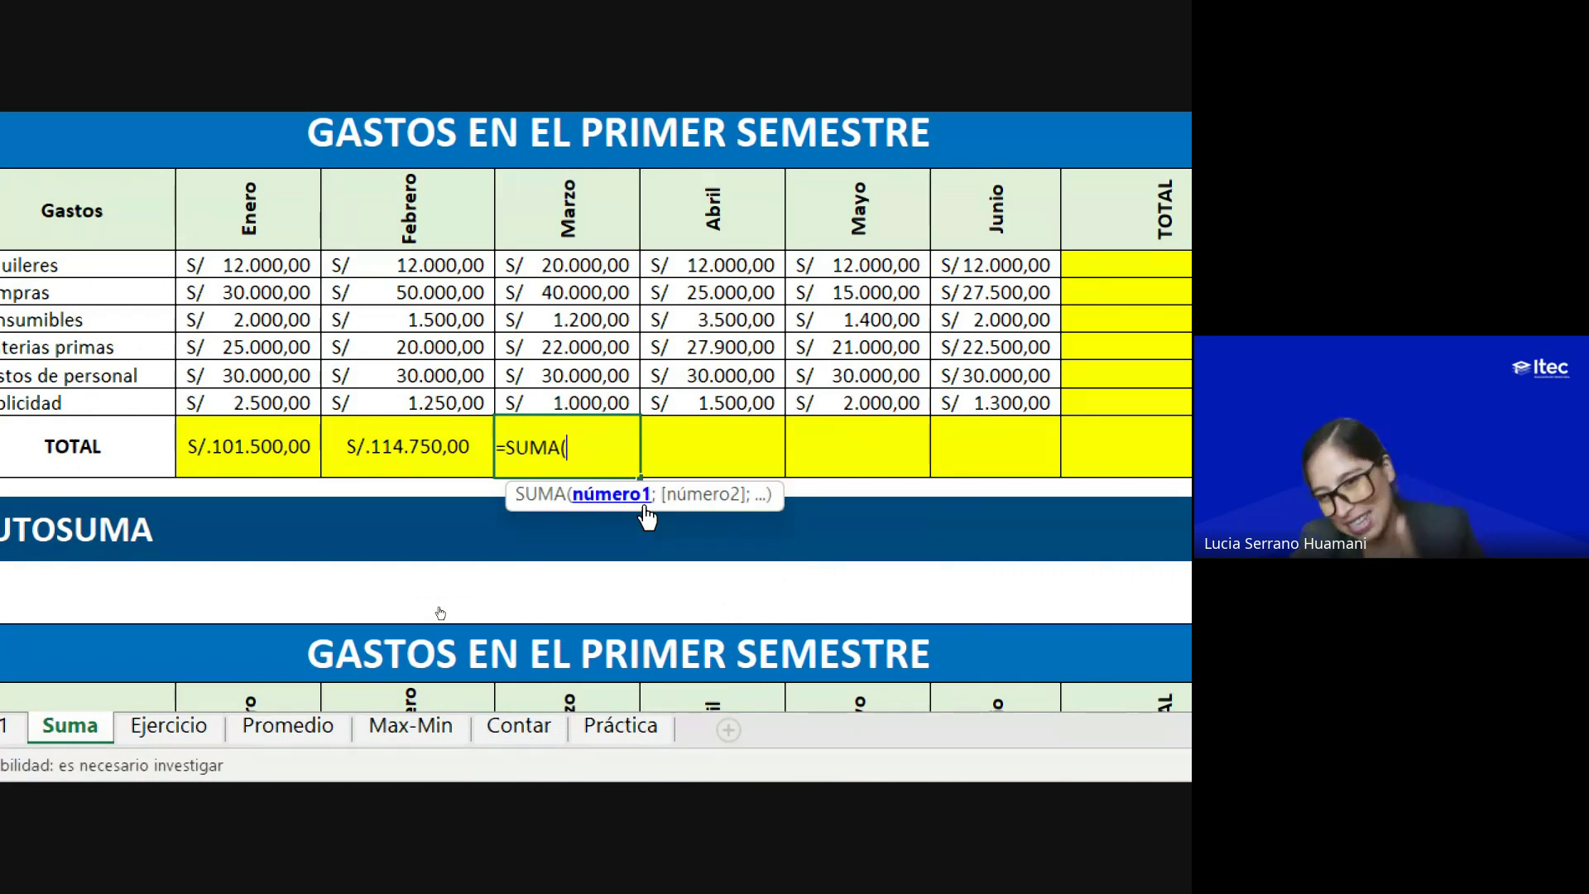
drag(550, 261, 558, 403)
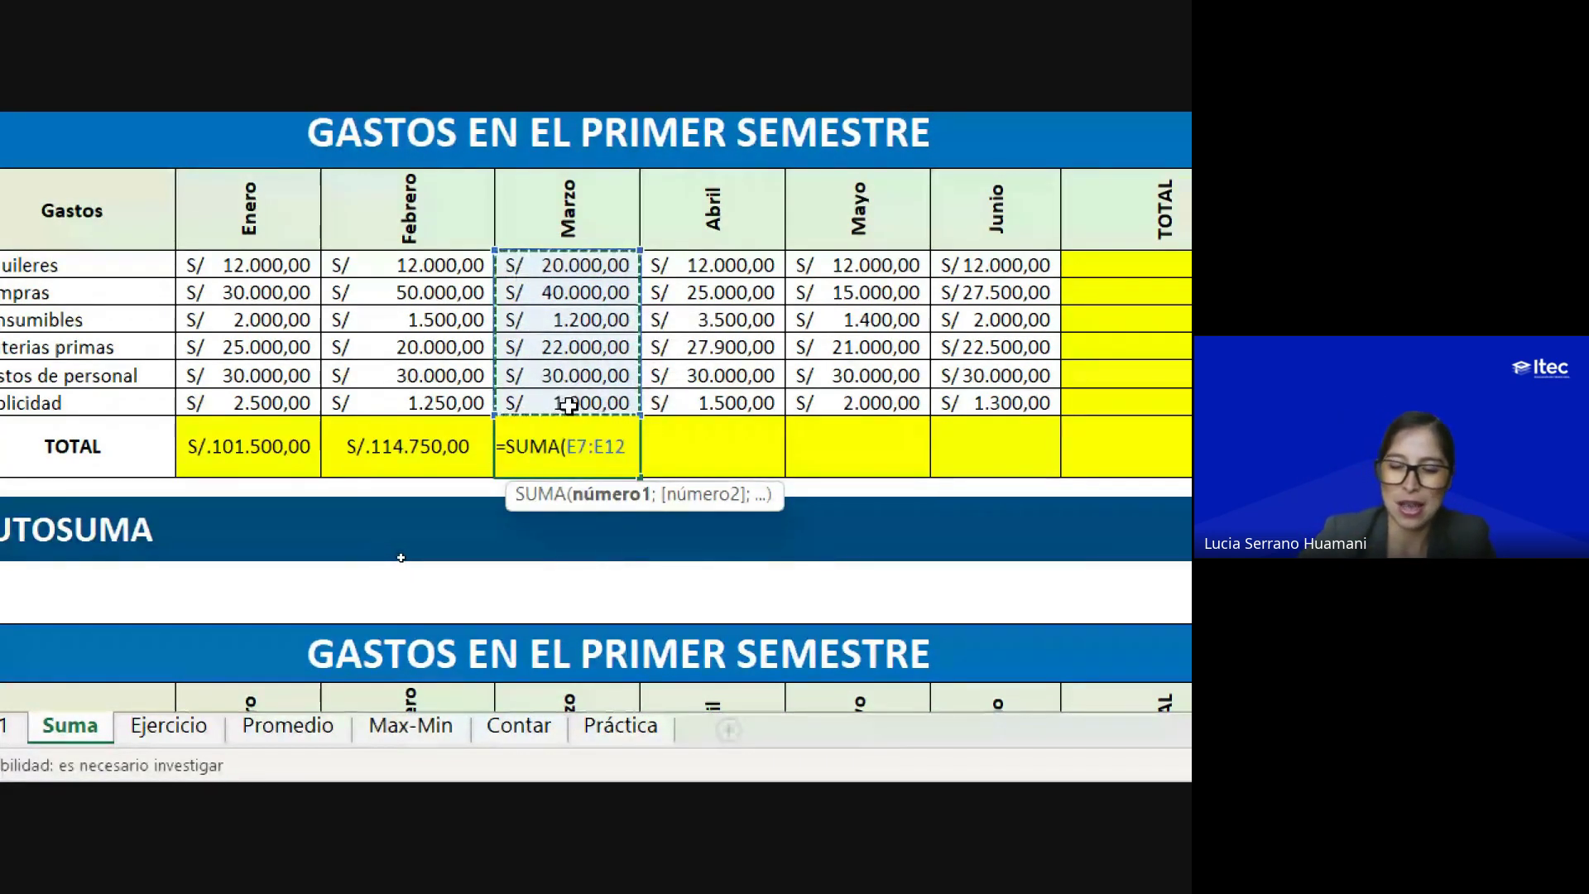
key(Return)
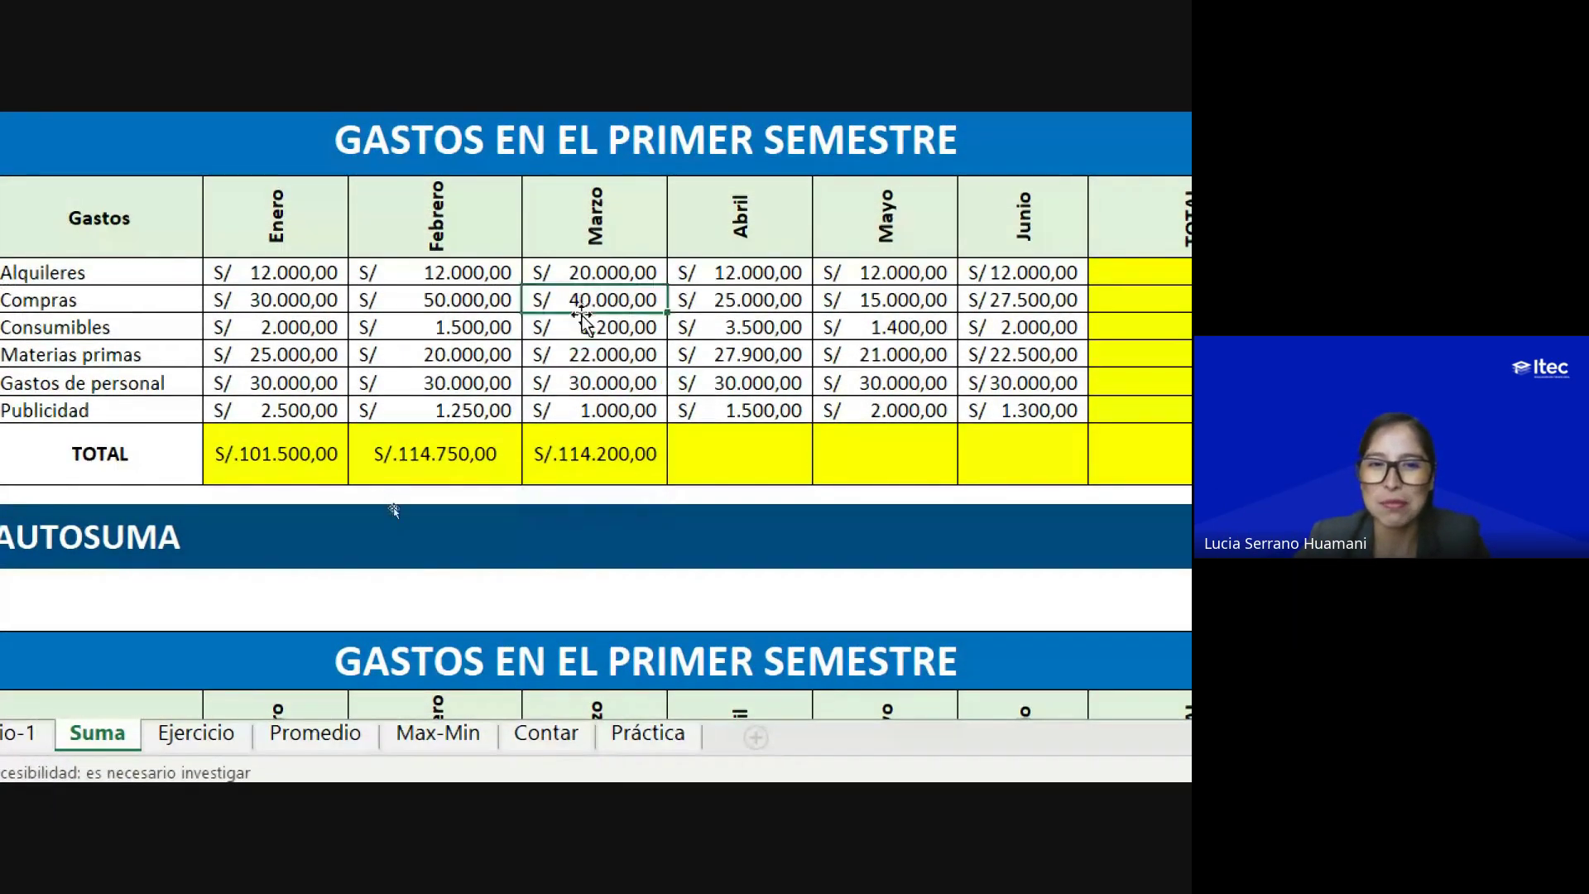
click(583, 335)
click(593, 440)
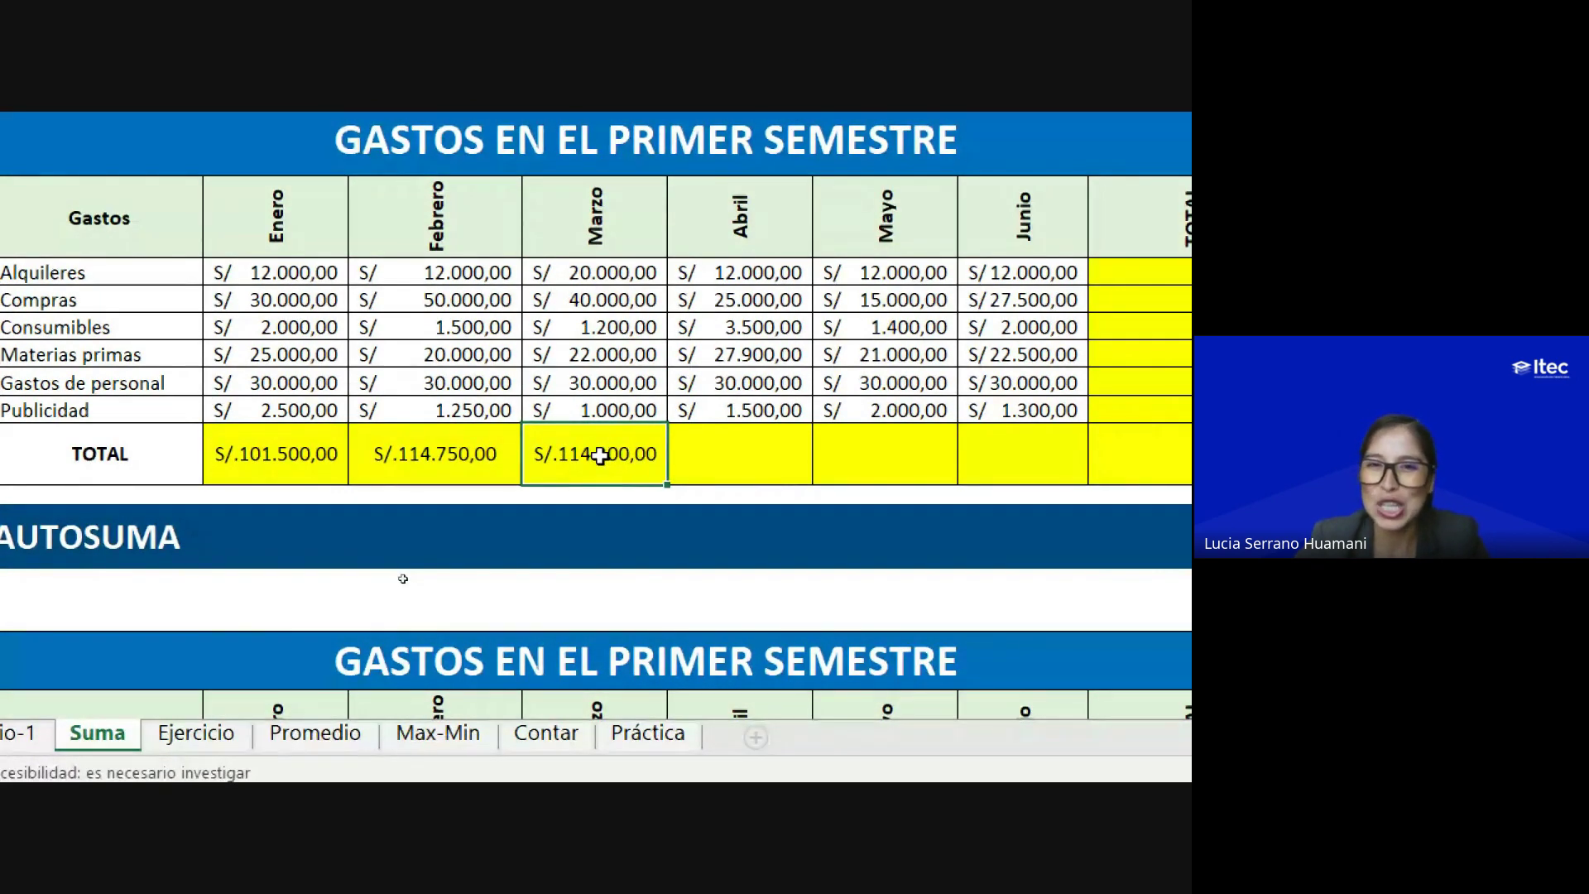
Step: Examine the empty TOTAL cells for Abril, Mayo and Junio next to the Marzo total
click(761, 475)
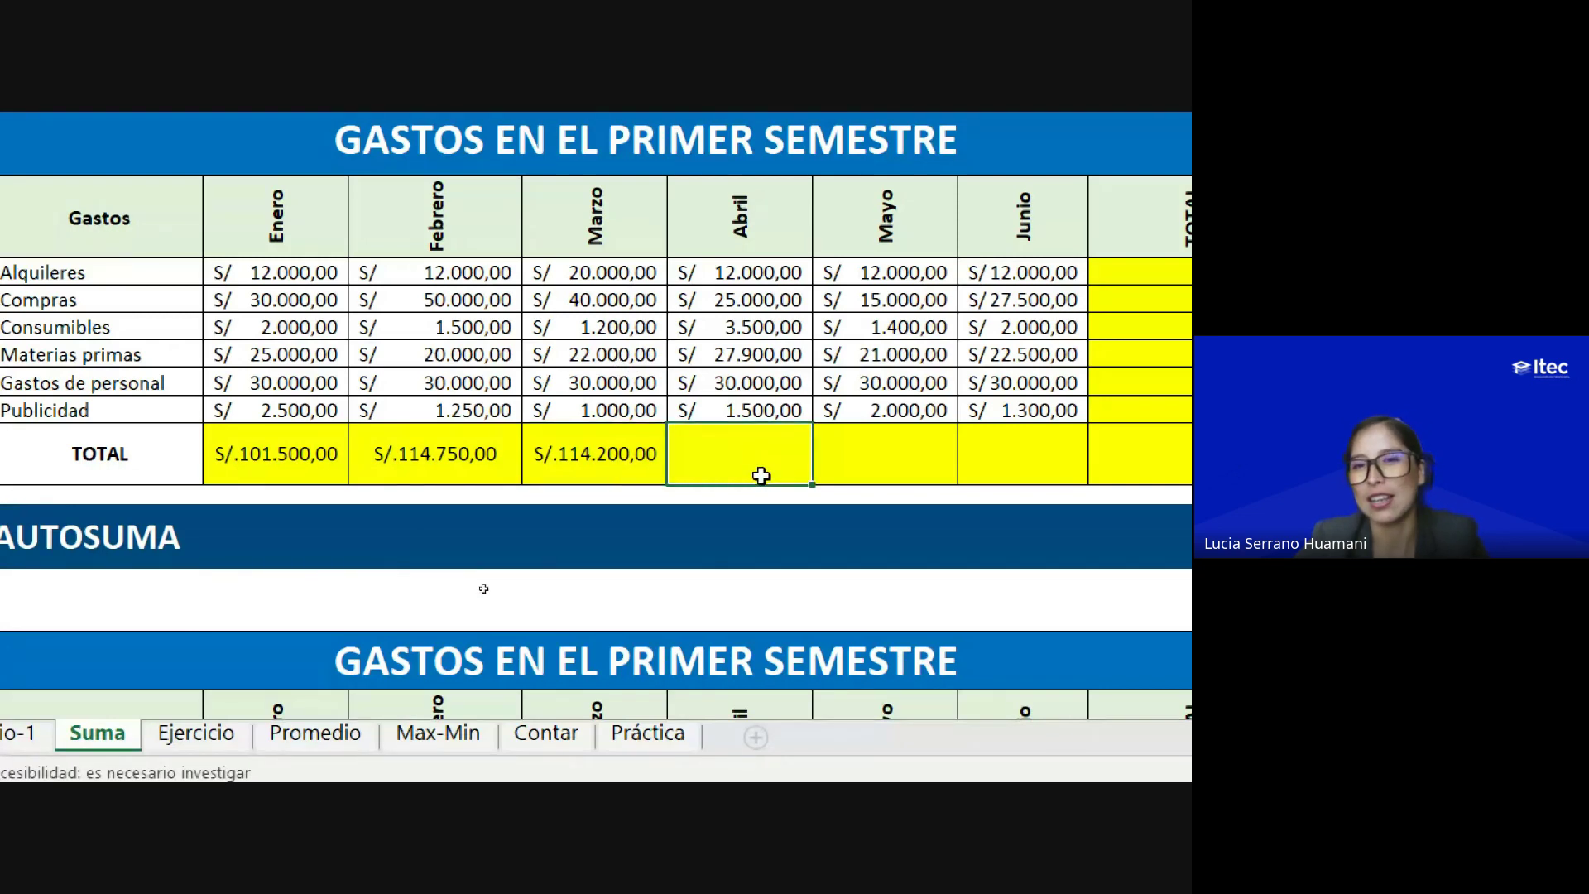
click(879, 469)
click(1013, 474)
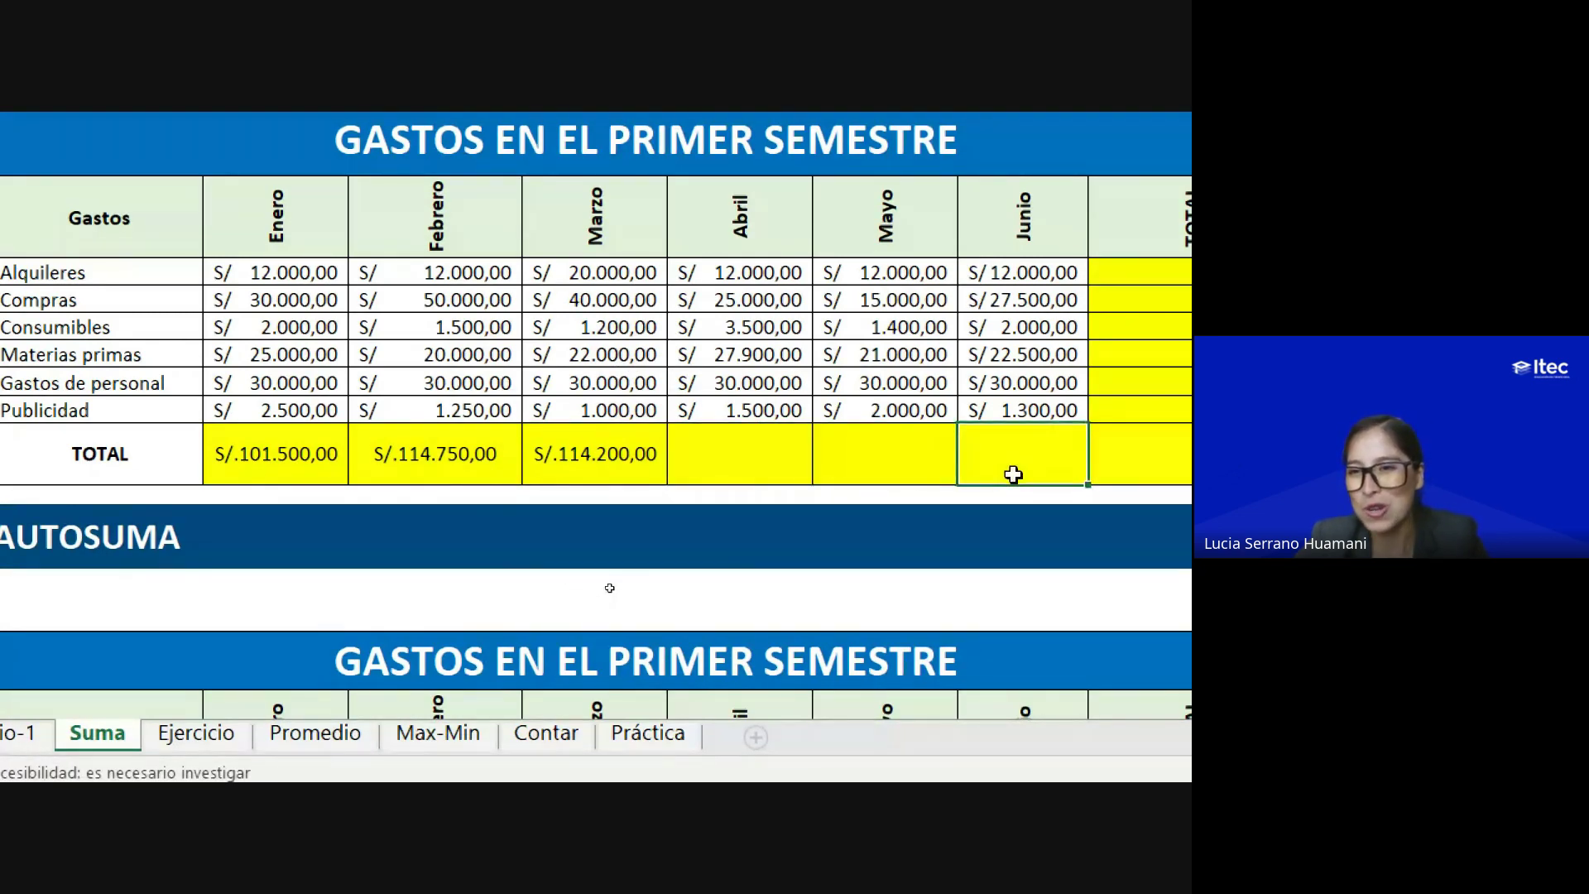
click(695, 465)
click(863, 466)
click(1041, 493)
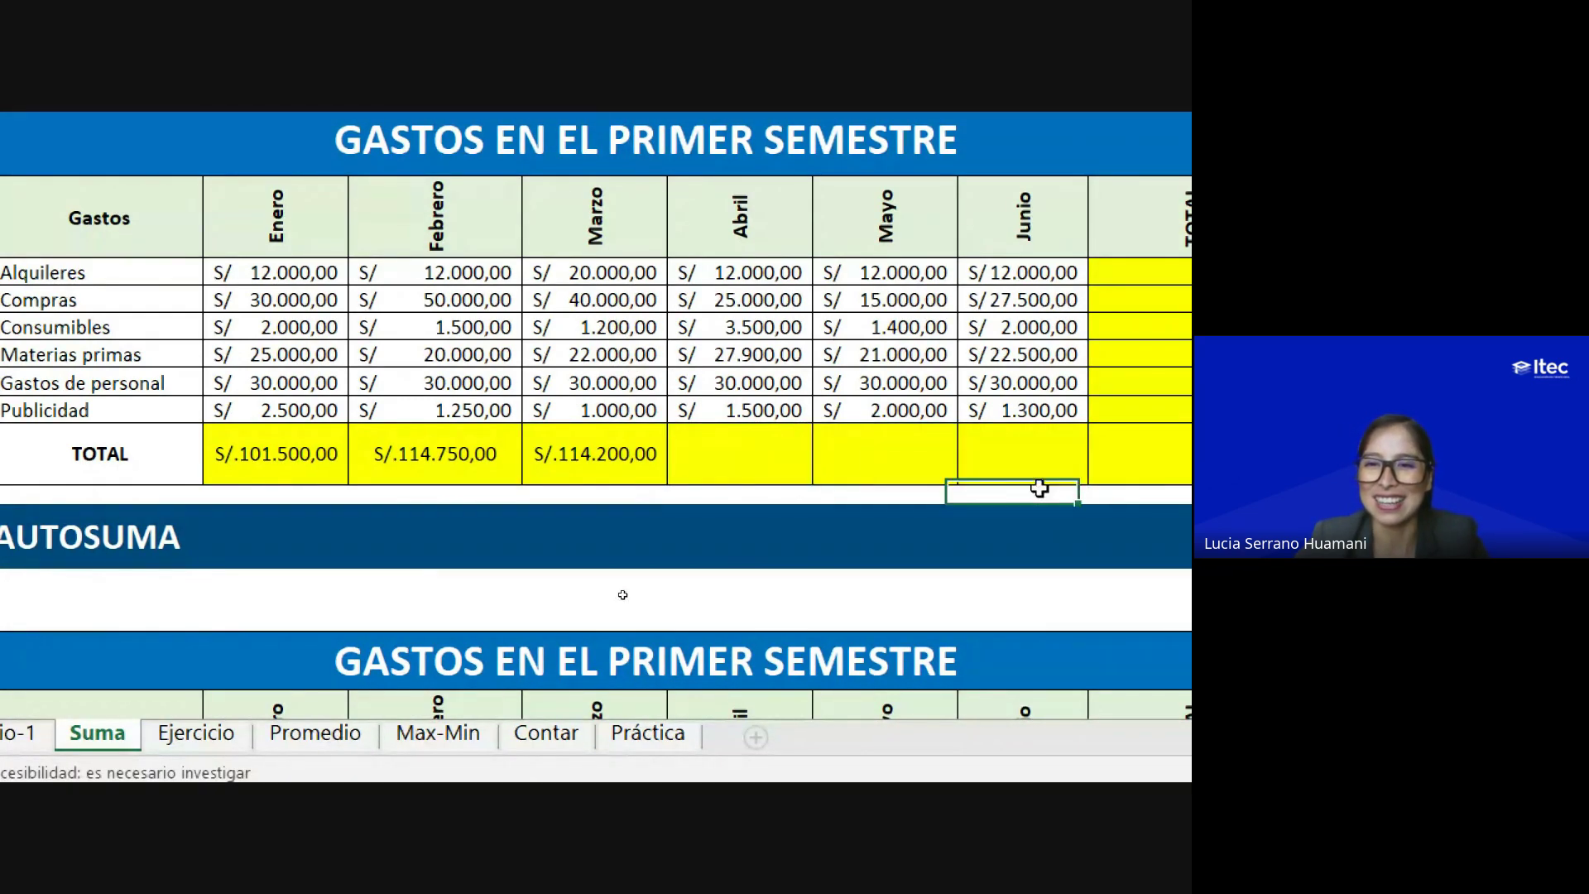
click(807, 464)
click(876, 450)
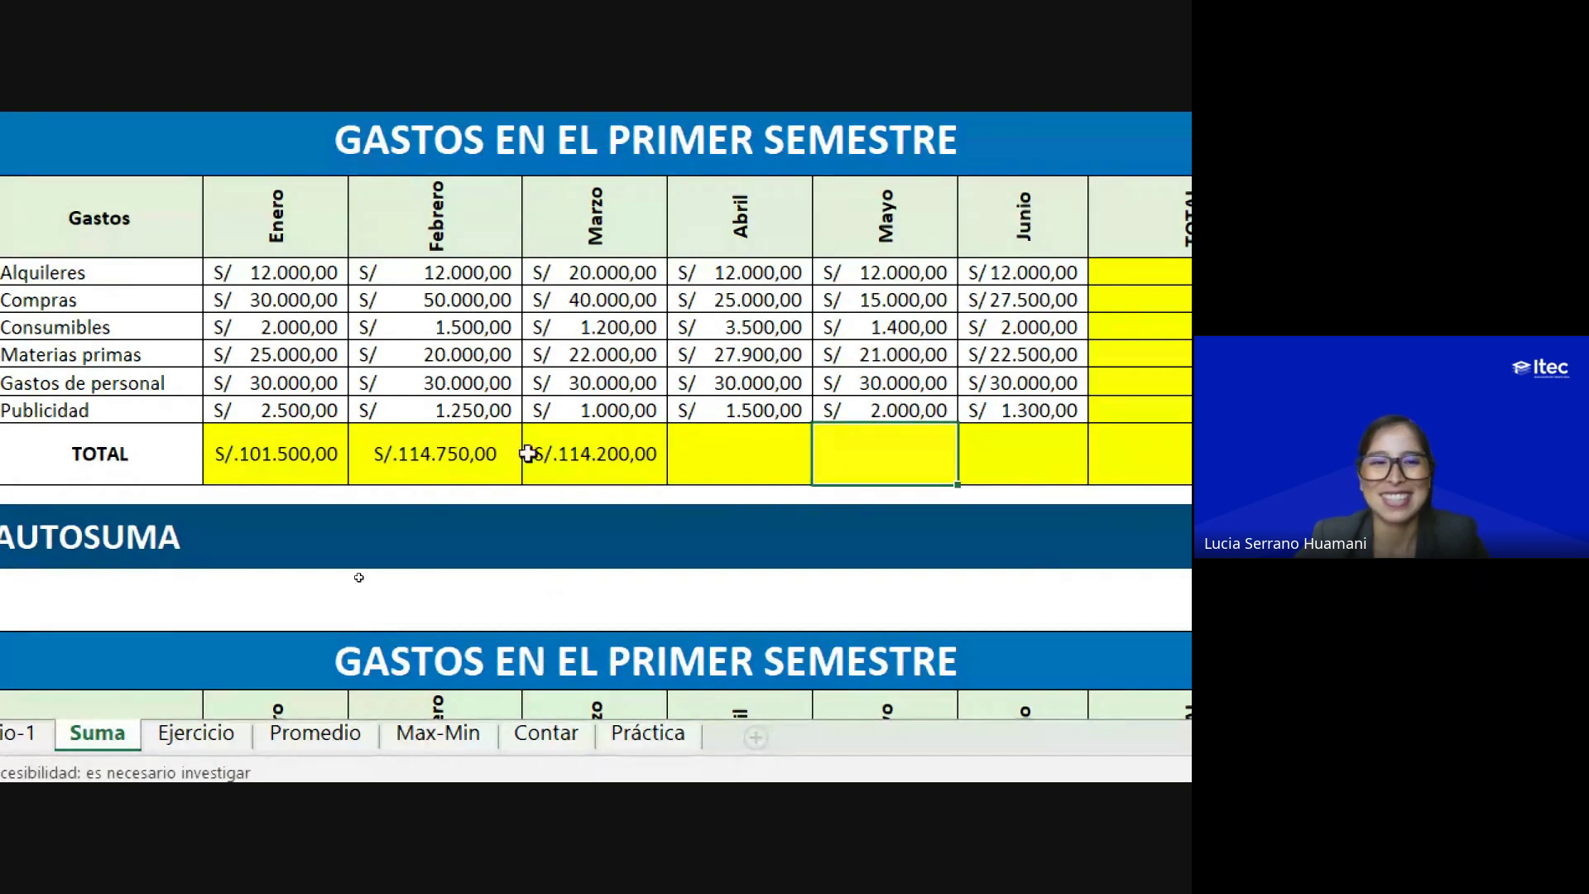
click(578, 447)
click(740, 472)
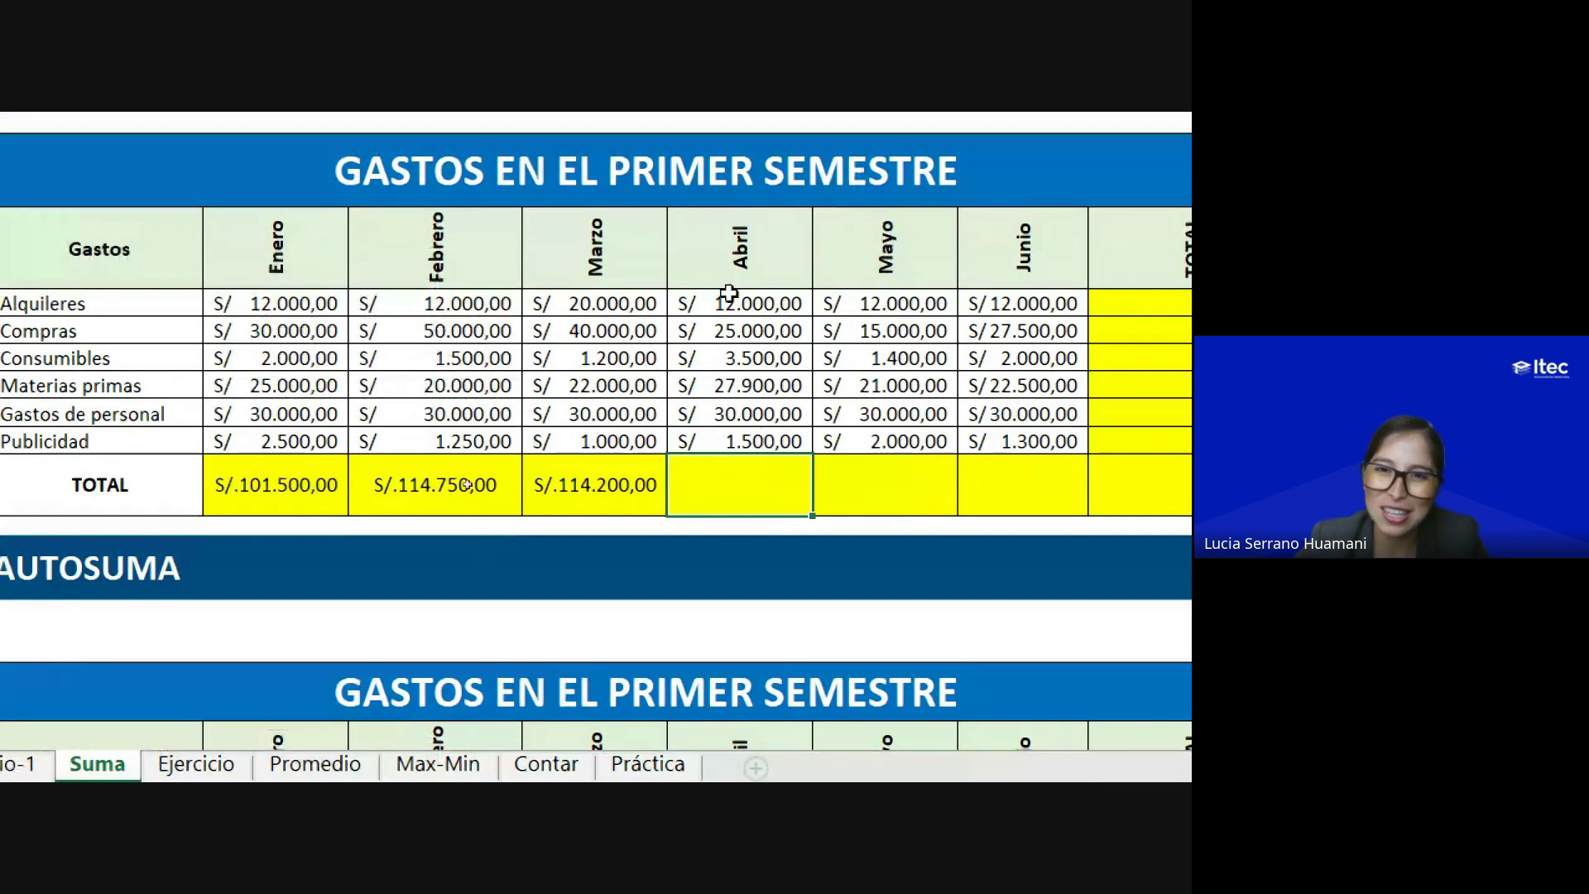
click(877, 502)
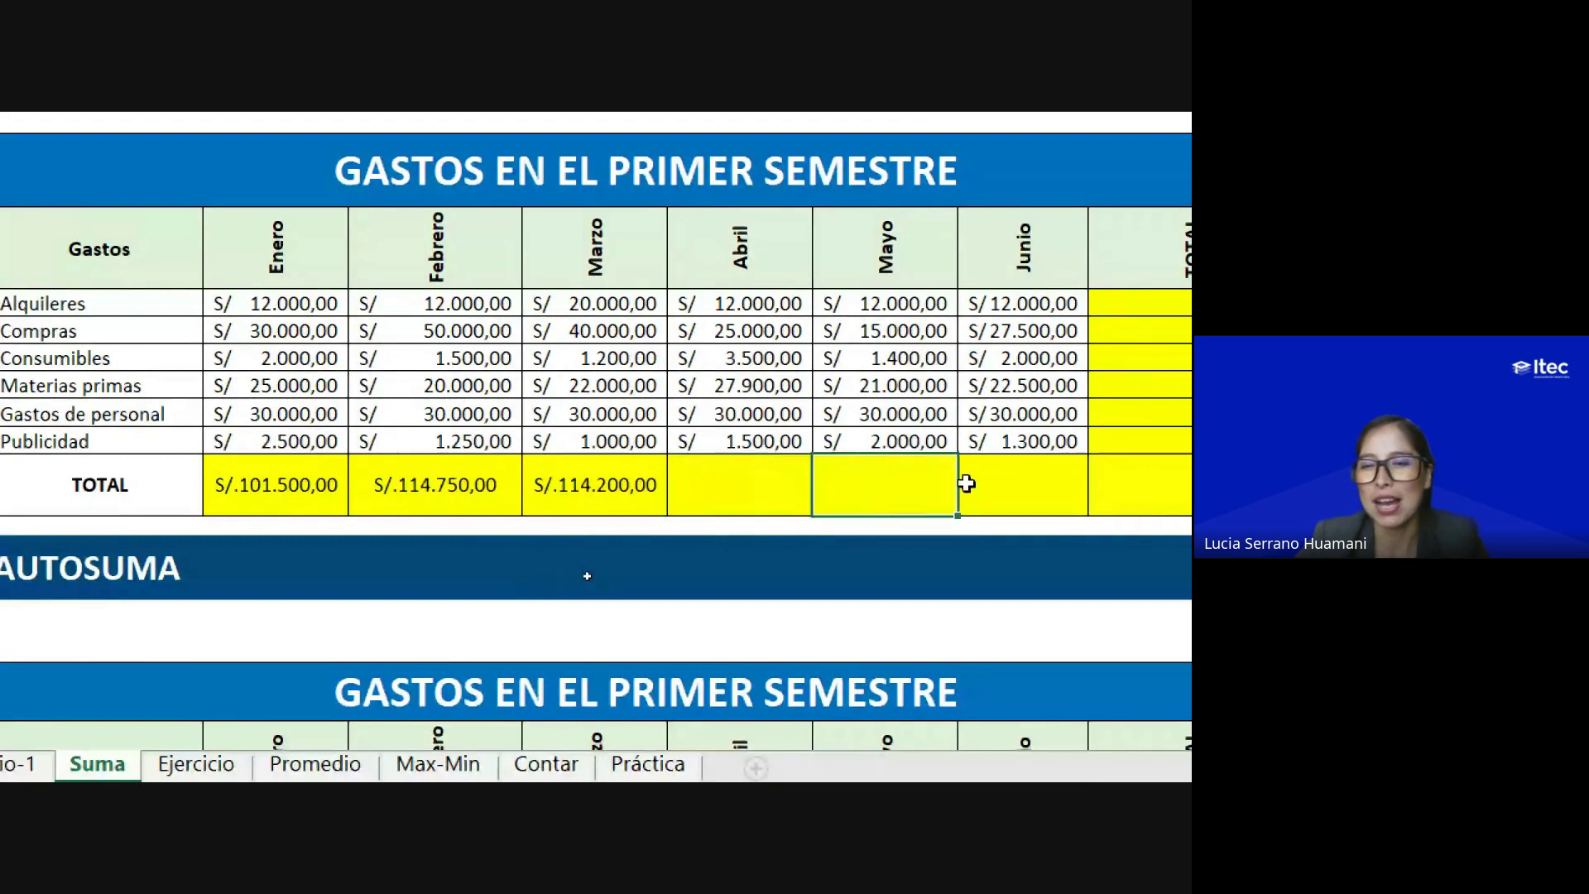
click(1034, 484)
click(601, 491)
click(743, 491)
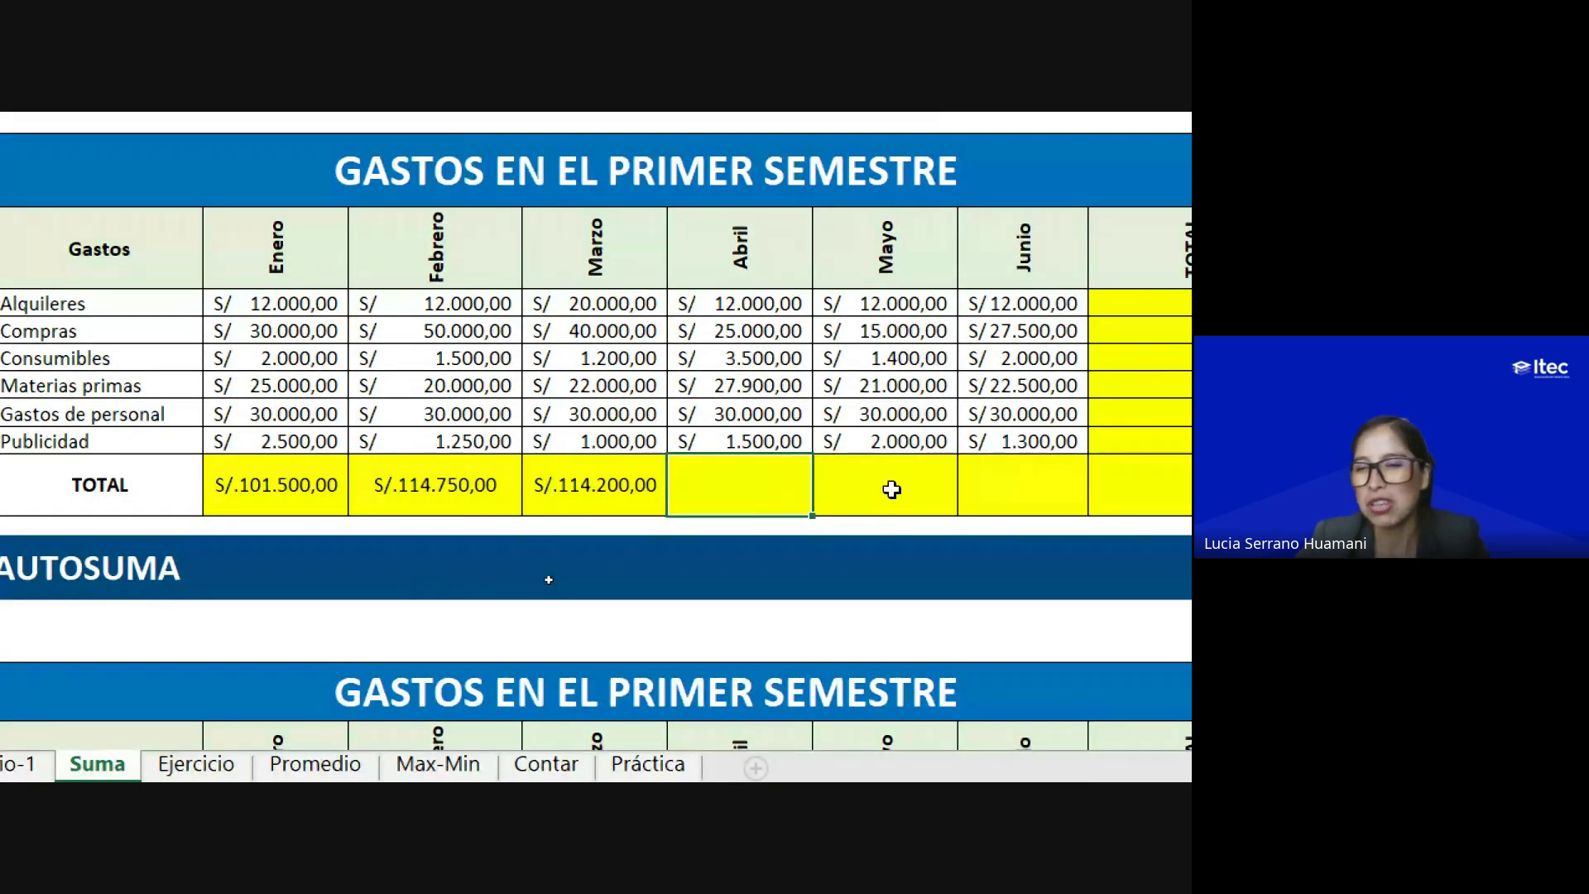
click(891, 489)
click(1064, 490)
click(656, 476)
click(714, 493)
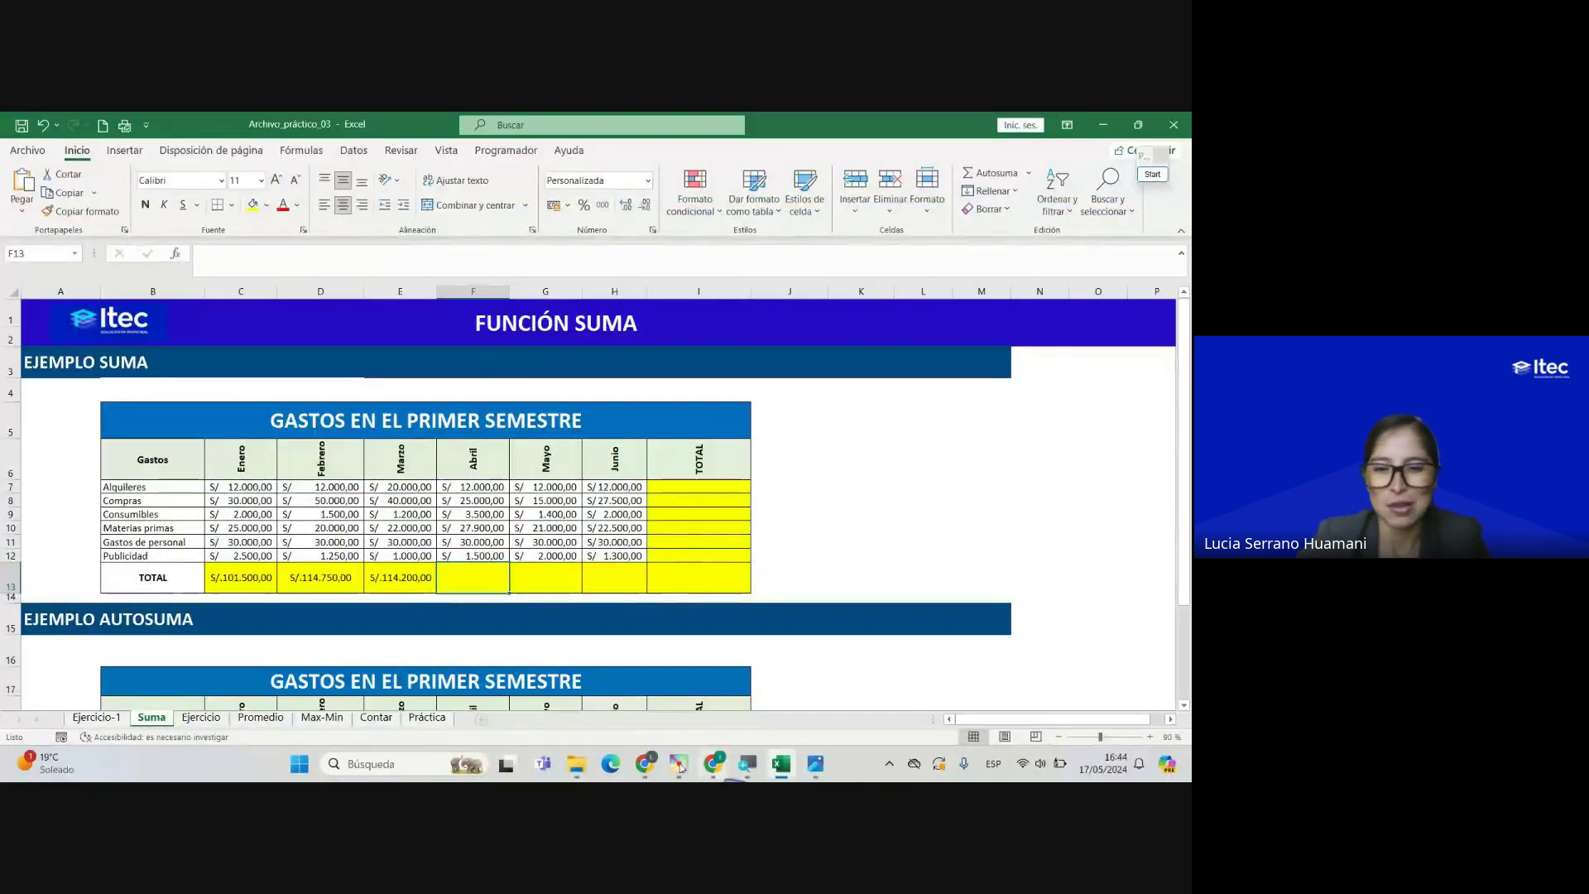
Step: Switch to the Google Meet call to read the participants' answers, and return to the Marzo total on the Suma sheet
click(580, 711)
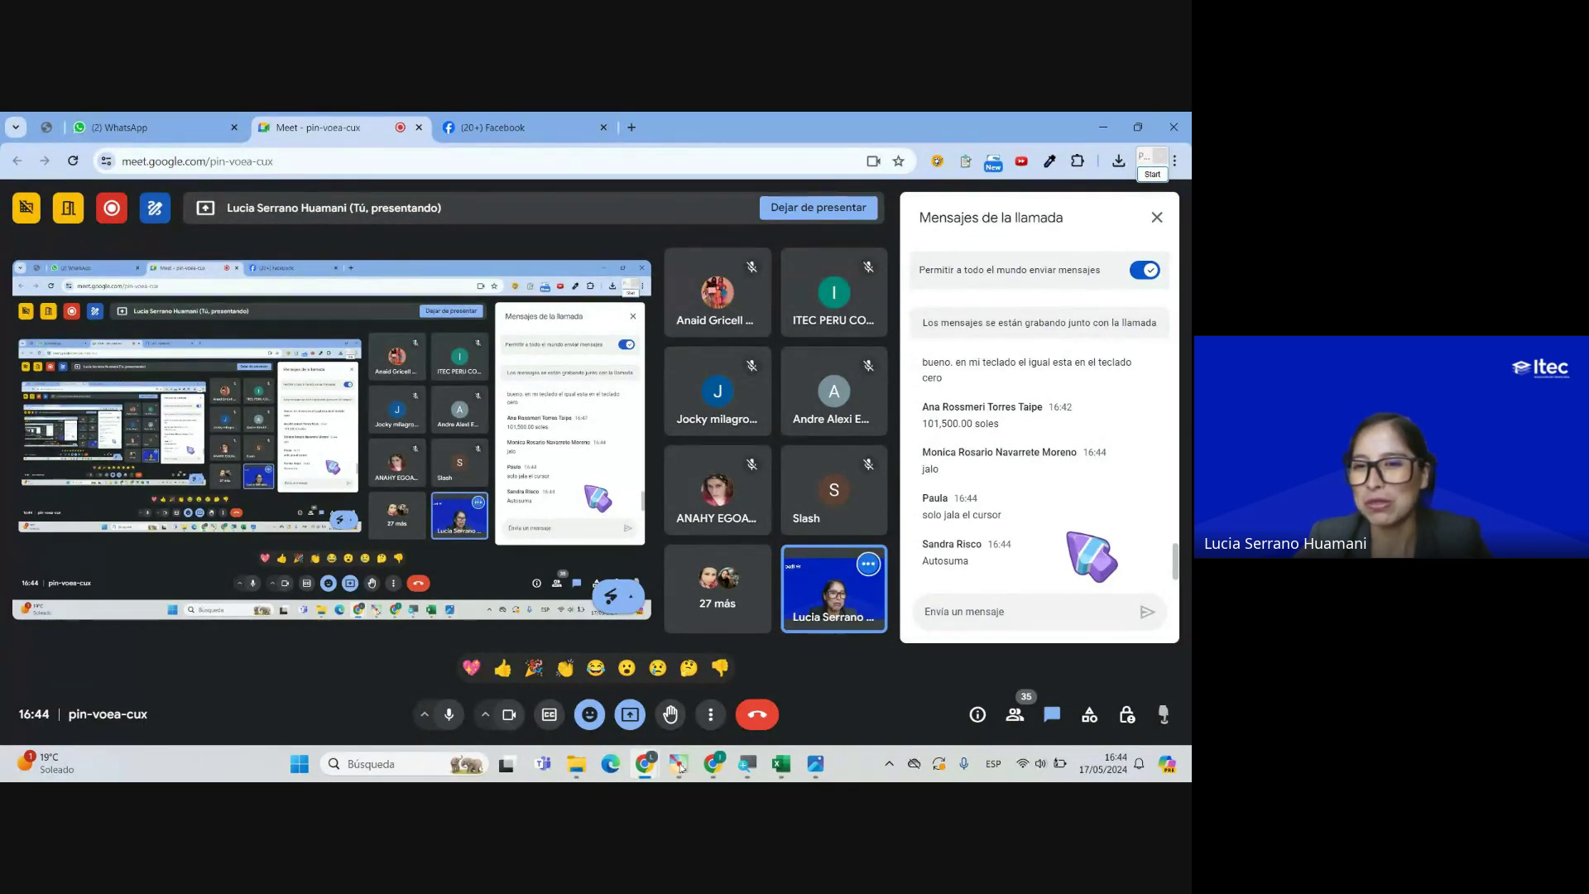
click(781, 764)
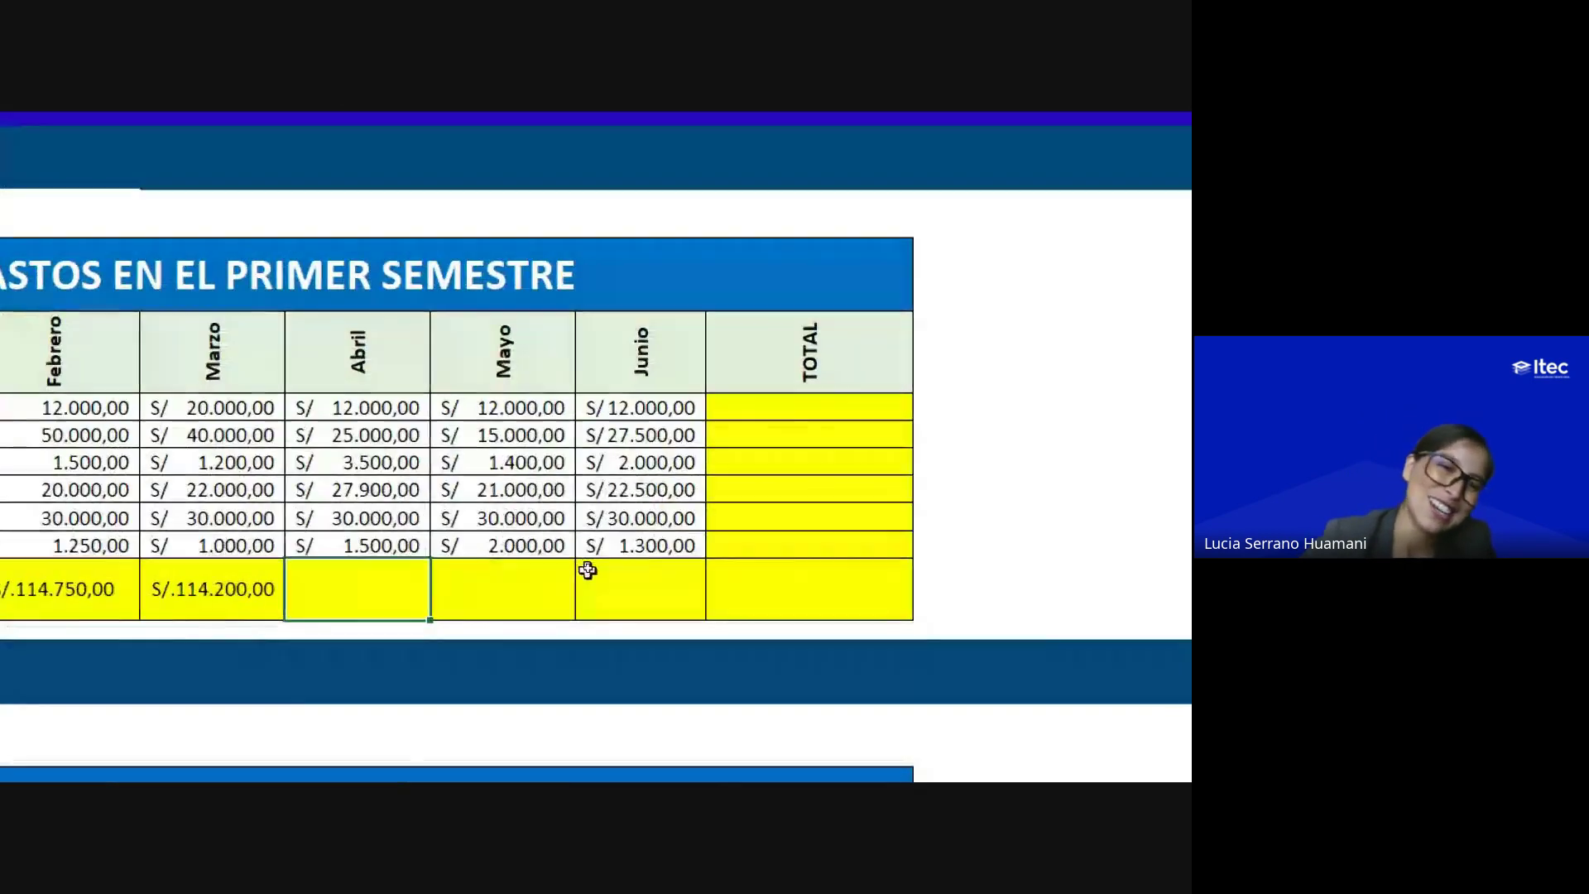
click(468, 596)
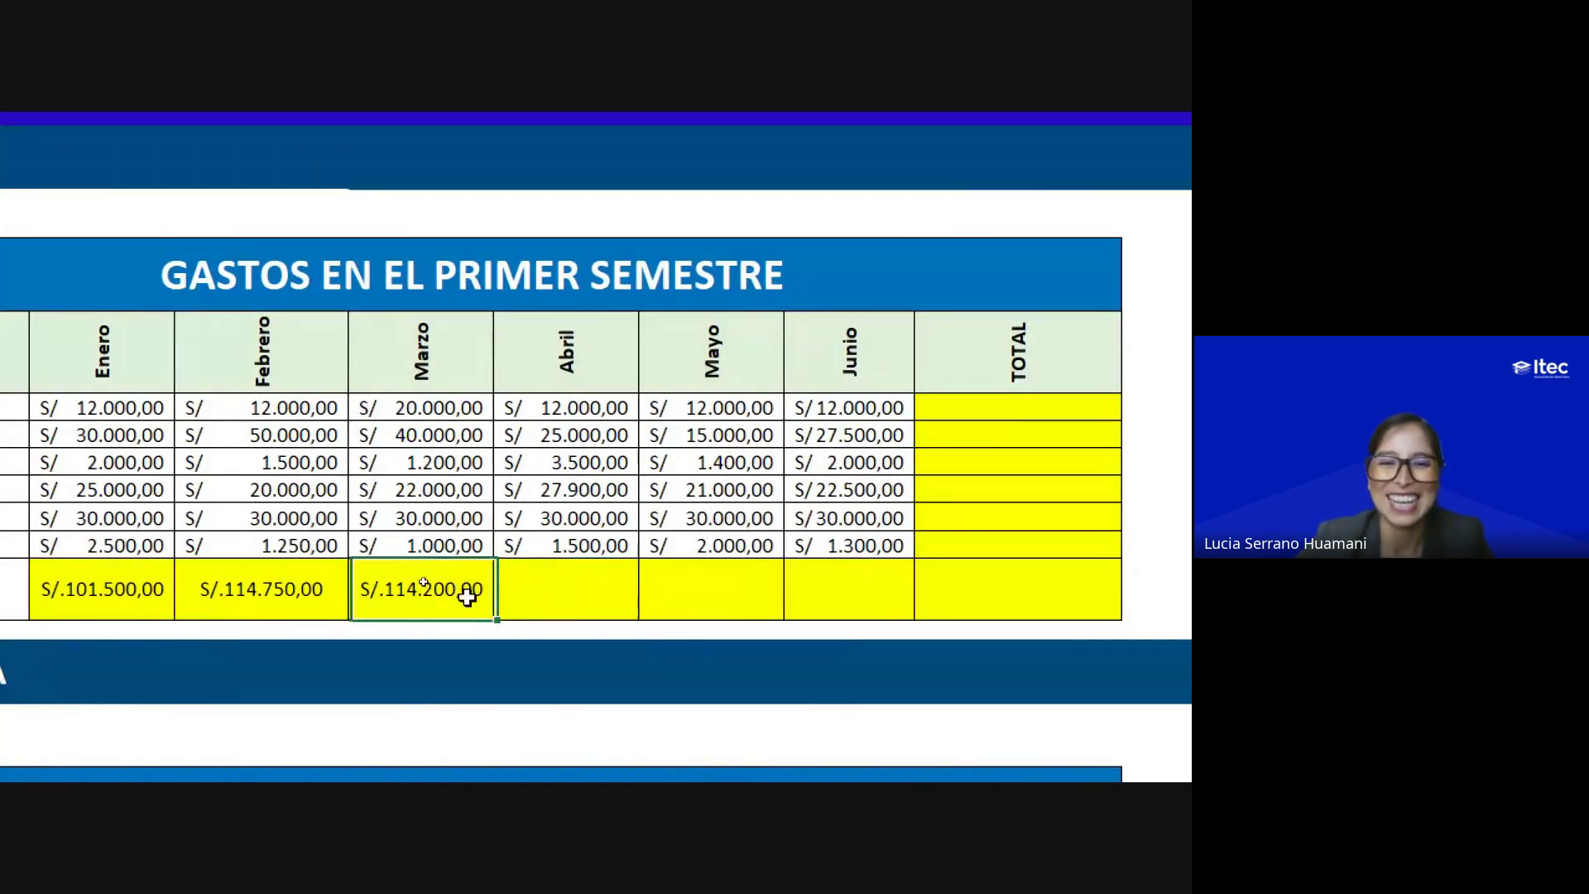
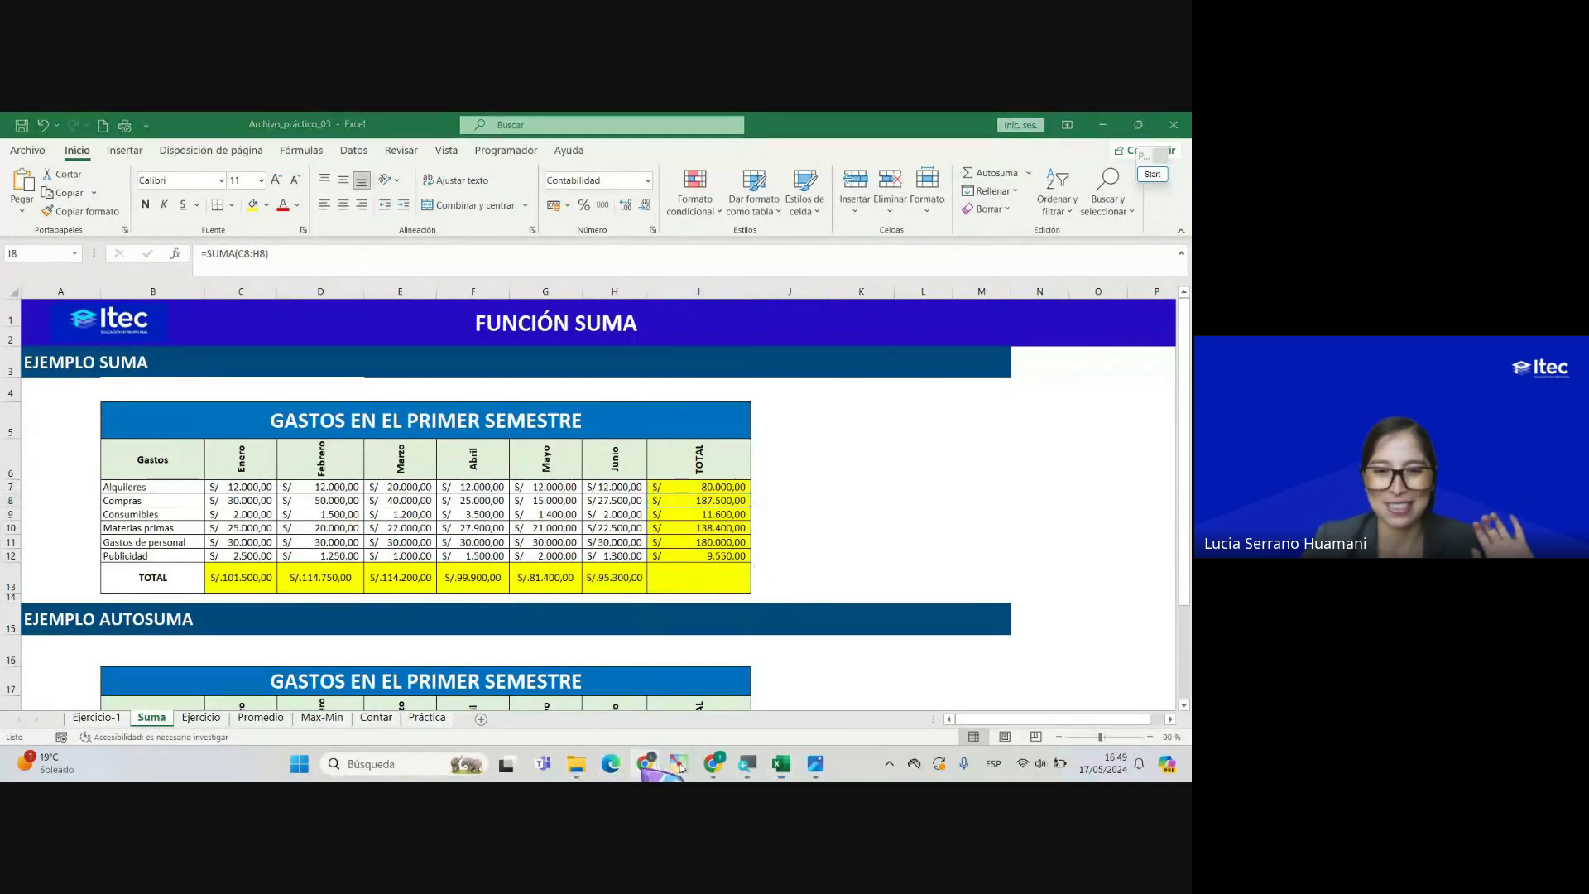
Step: Check the messages in the Google Meet call, and switch to the image viewer to display the keyboard picture klipartz.com (21).png
mouse_move(648, 768)
click(584, 718)
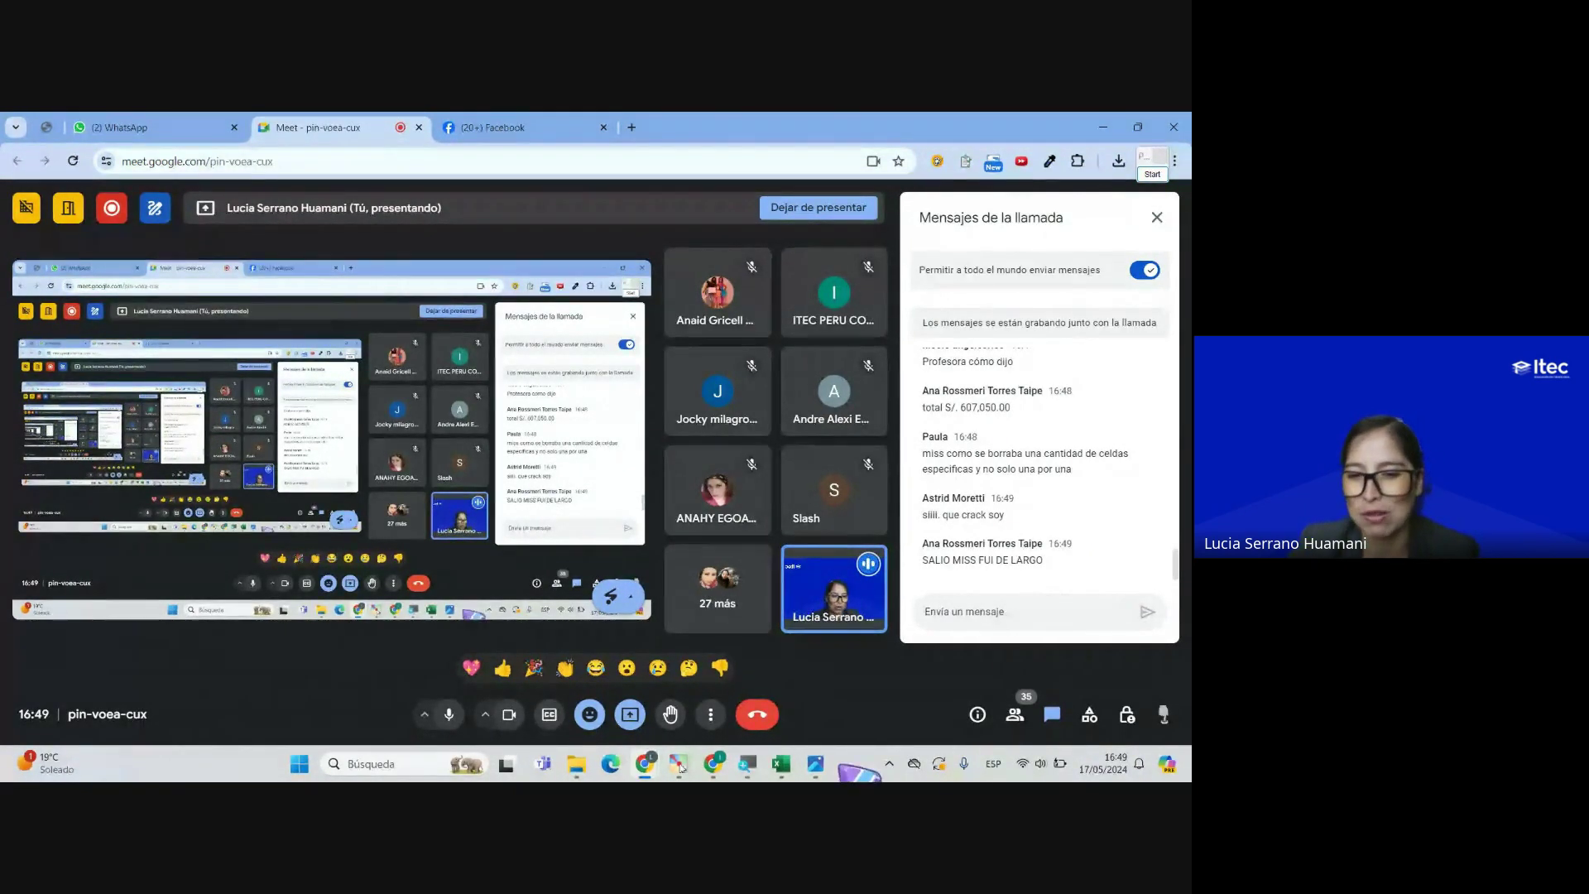
key(alt+Tab)
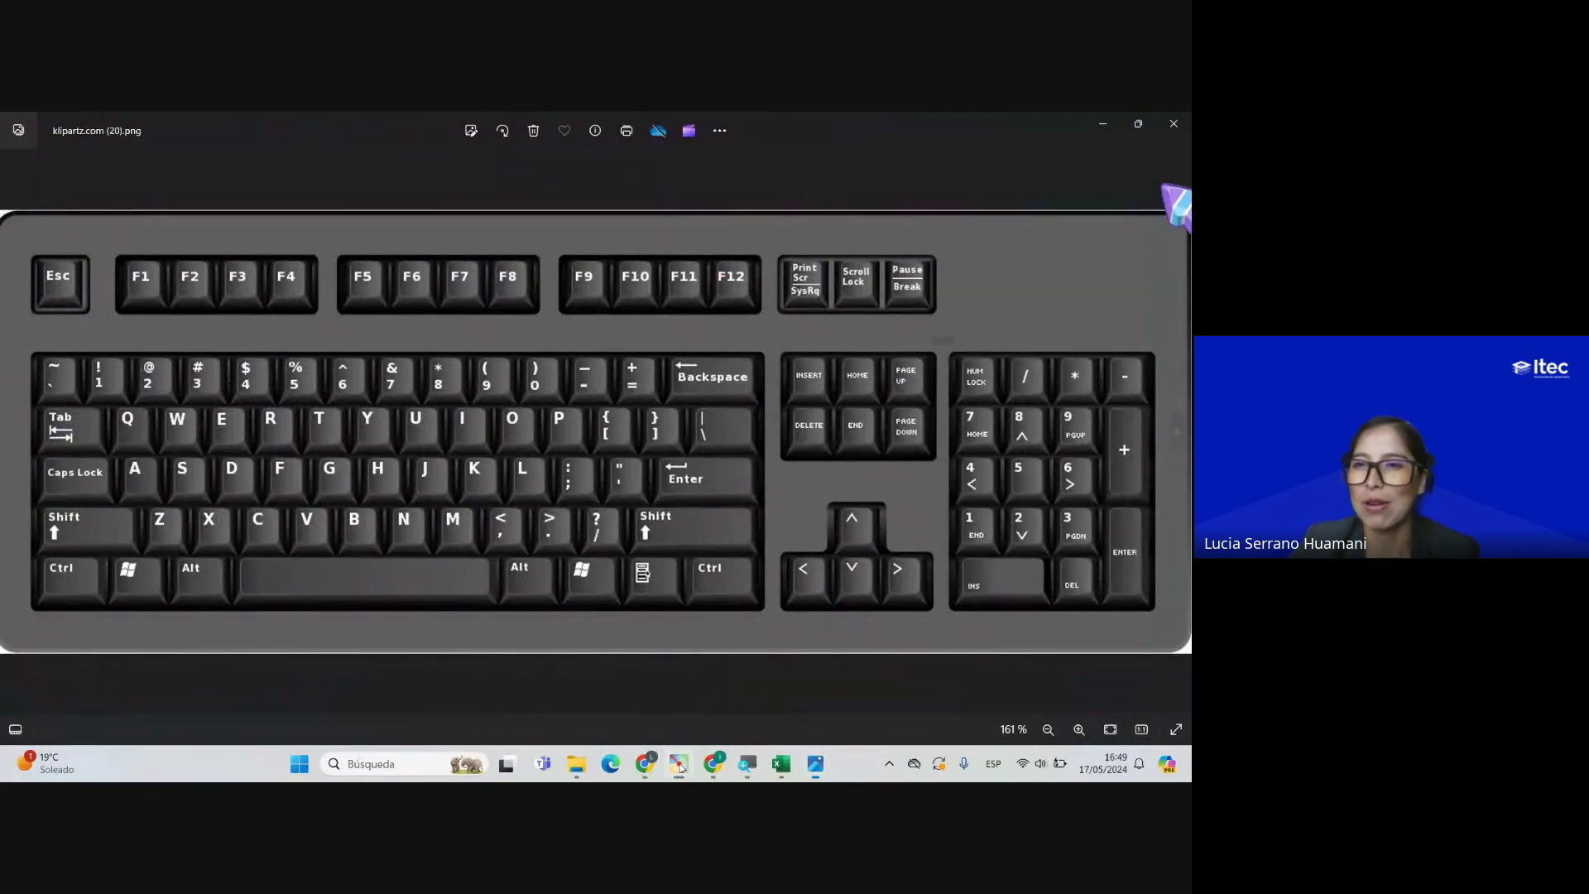
click(1152, 174)
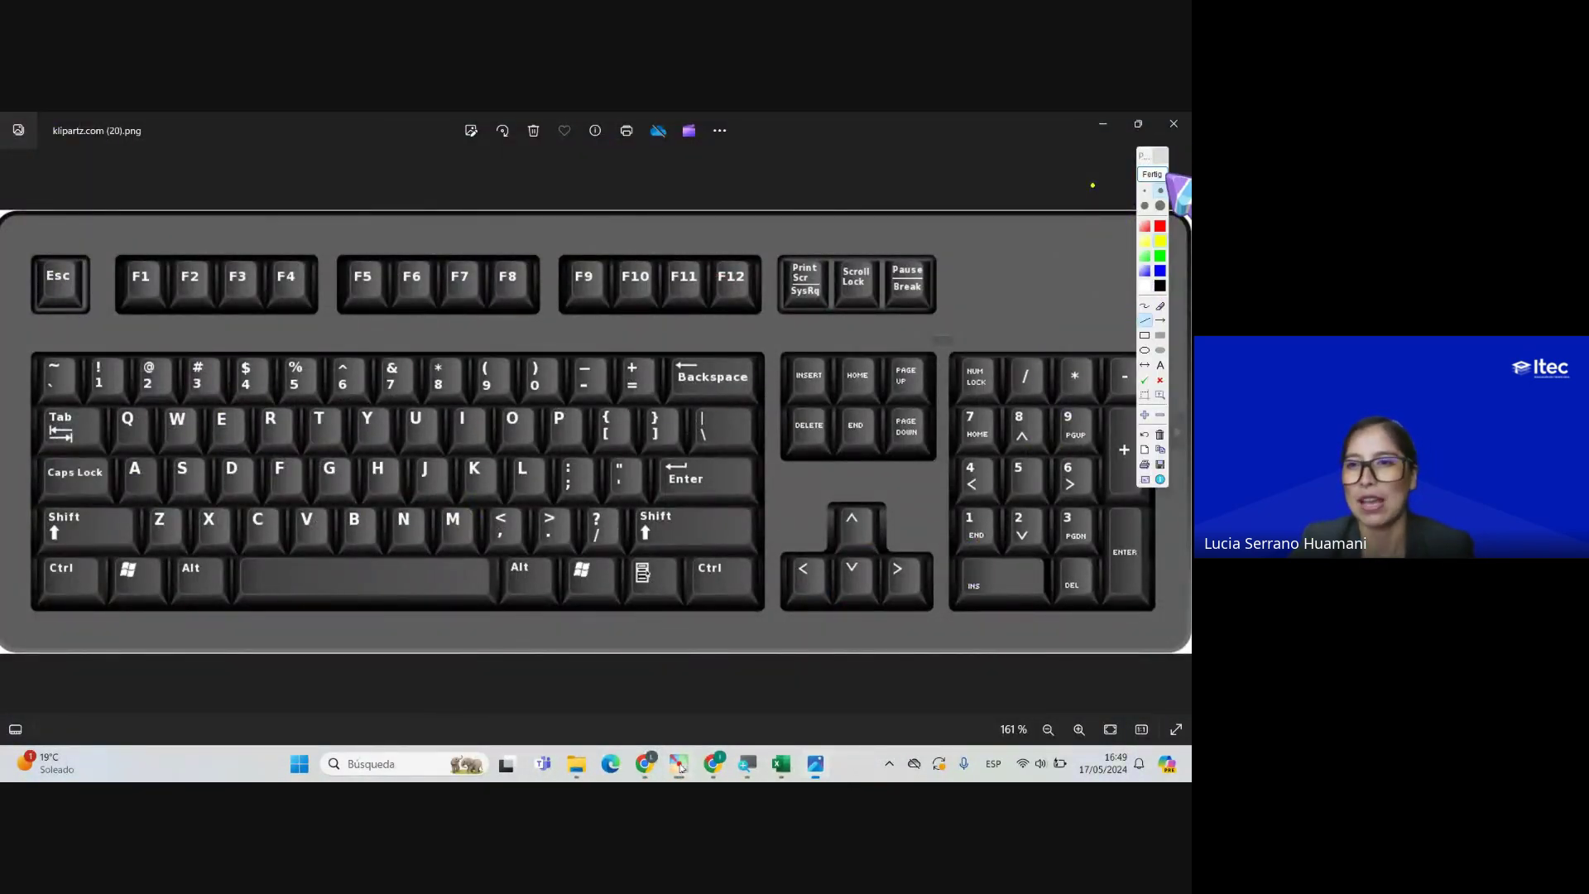
click(1152, 174)
click(1177, 432)
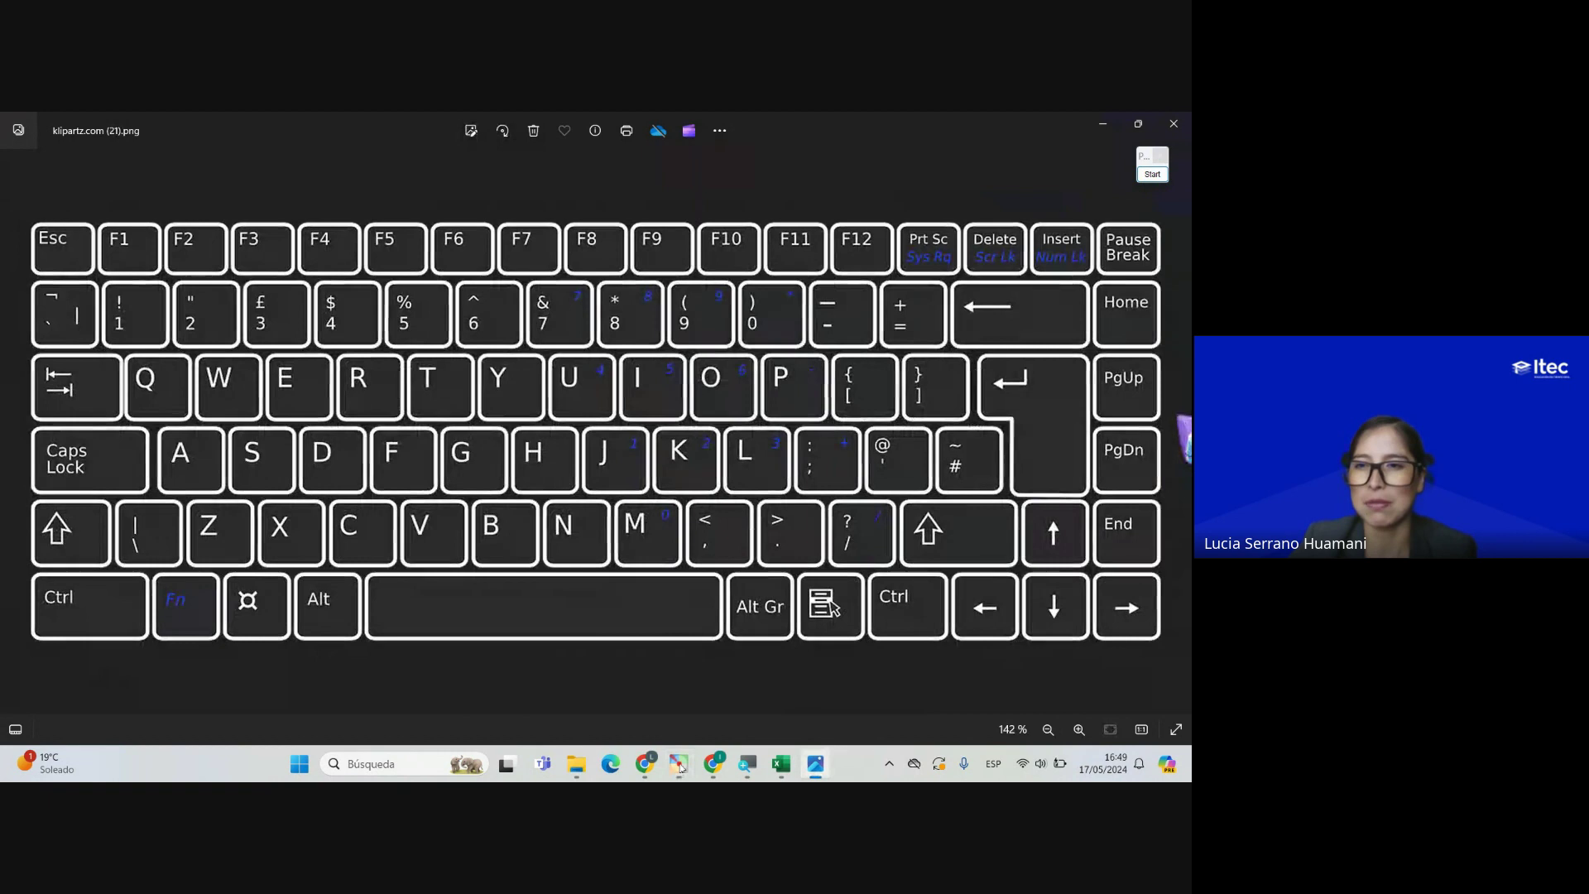
Step: Circle the Delete key in yellow on the keyboard picture, point an arrow at it, and end the annotation
click(1152, 174)
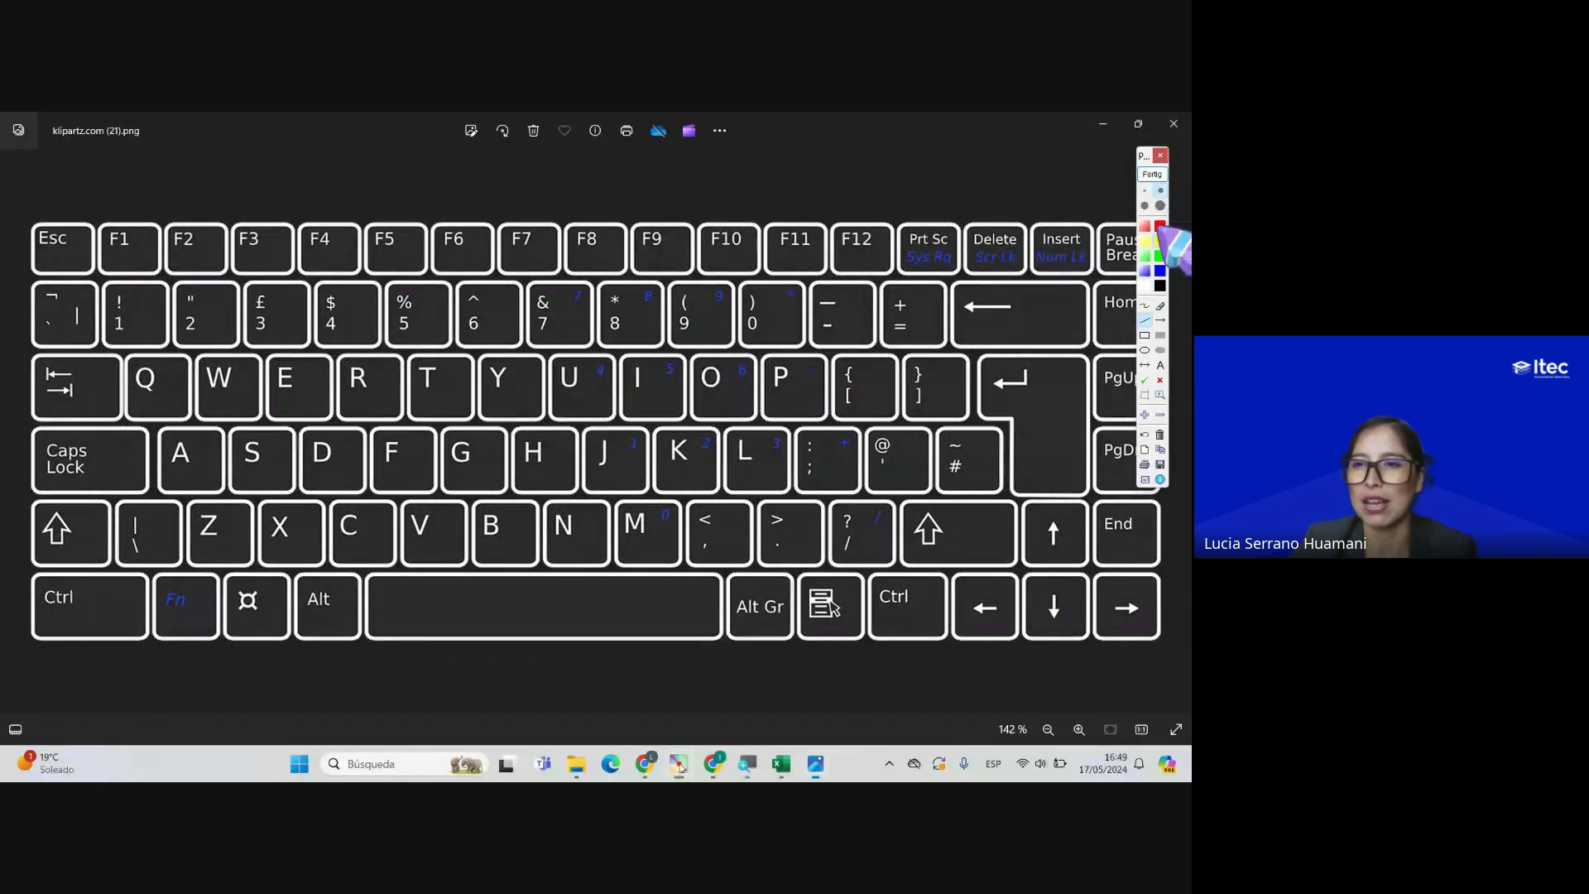
click(1145, 350)
drag(991, 239, 1029, 278)
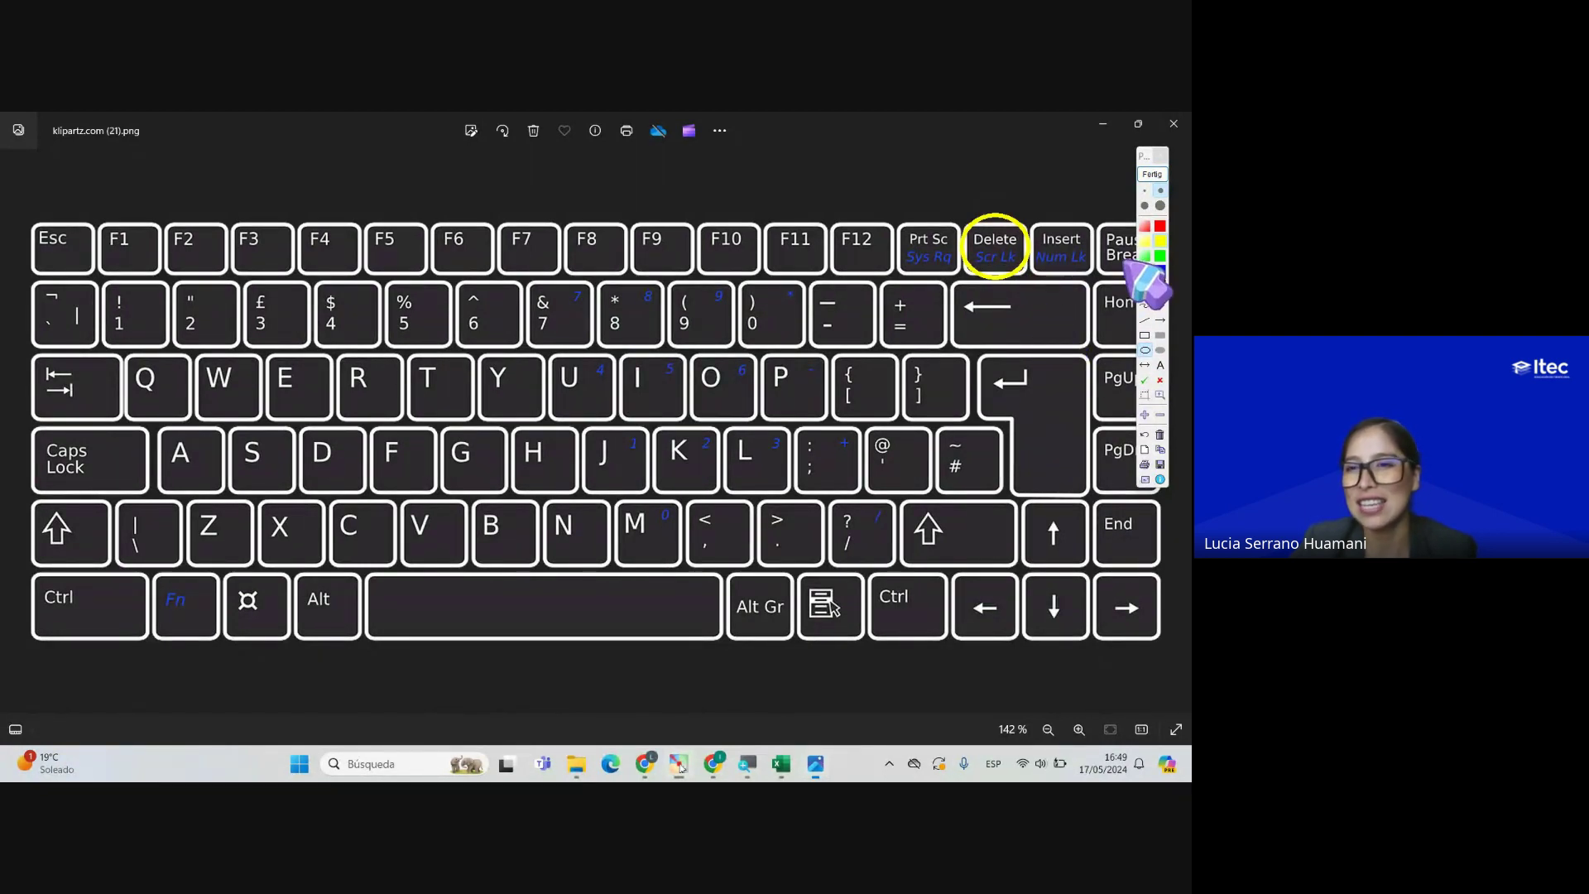
click(1161, 321)
drag(948, 163, 981, 216)
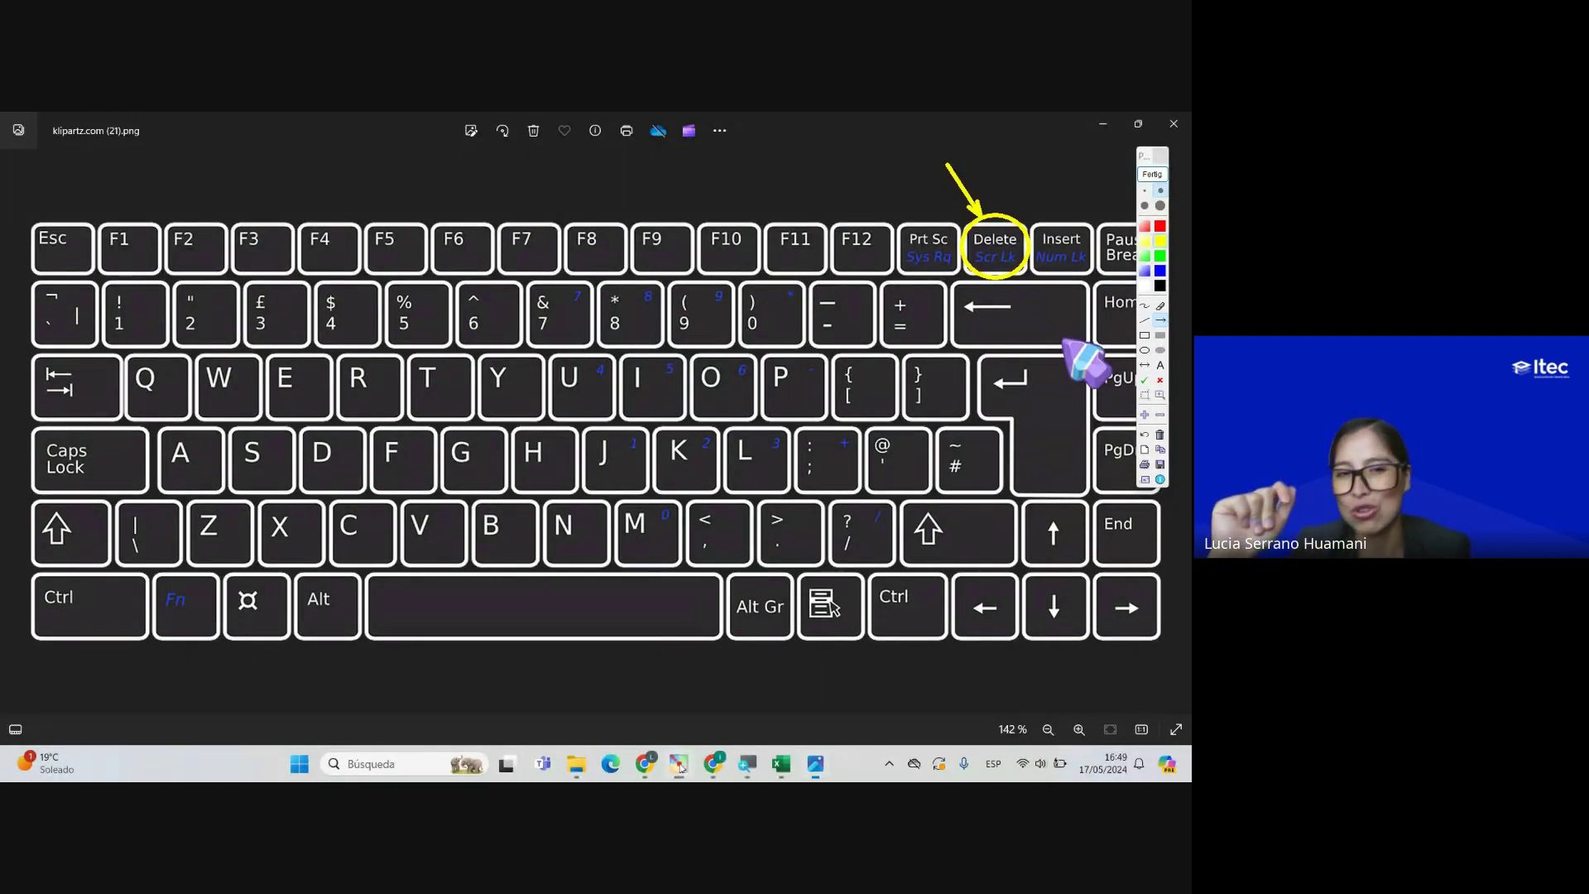
click(1152, 174)
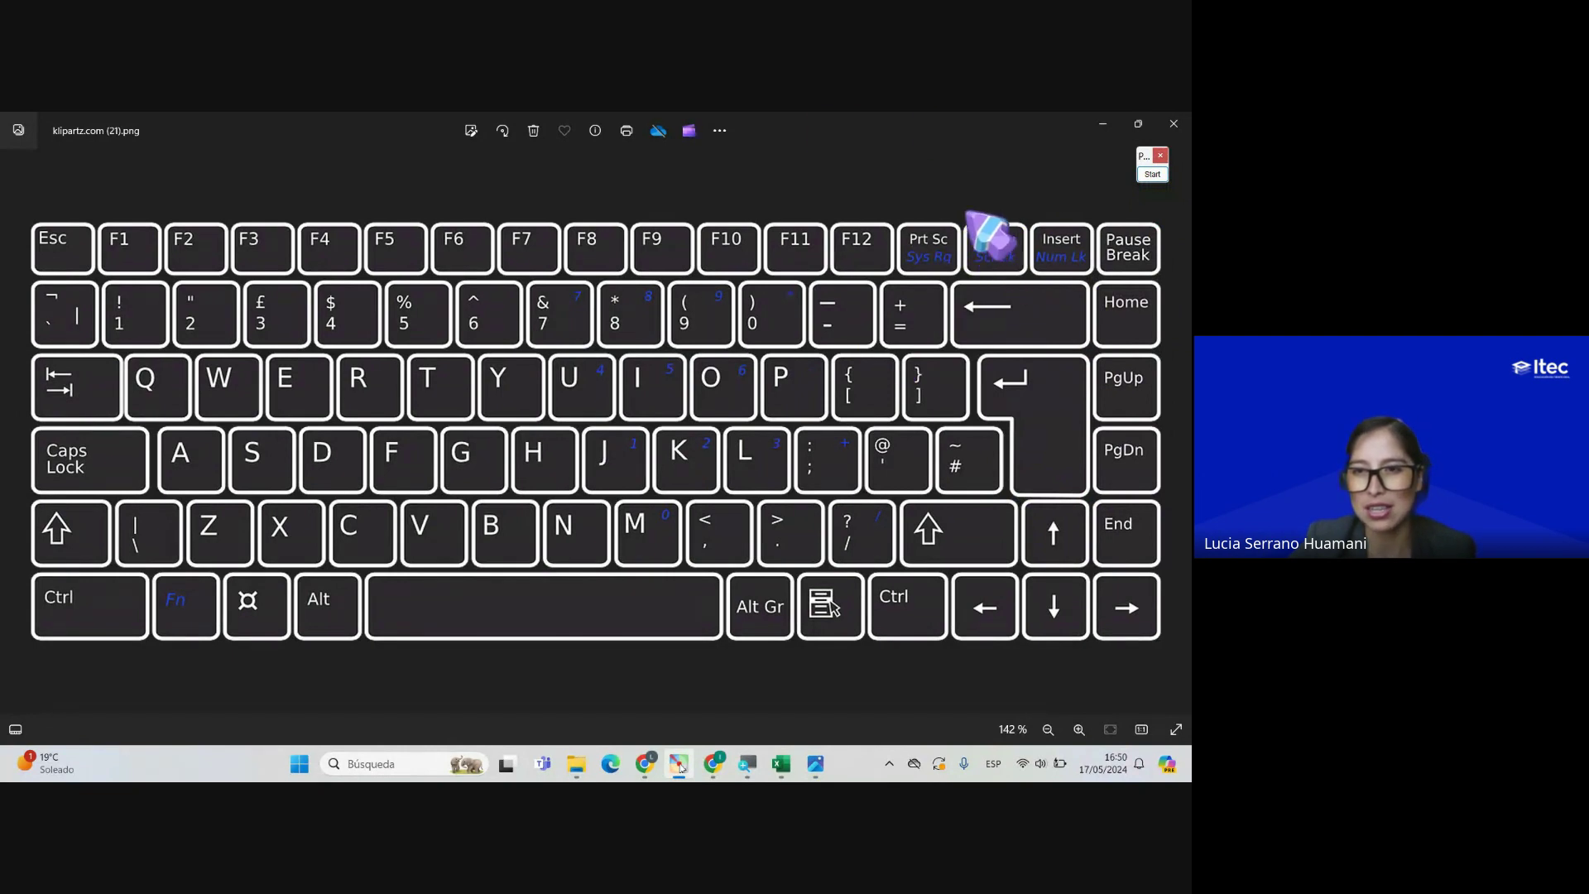
Step: Check the Google Meet call, return to the Suma sheet in Excel, and select the empty grand total cell I13
mouse_move(645, 762)
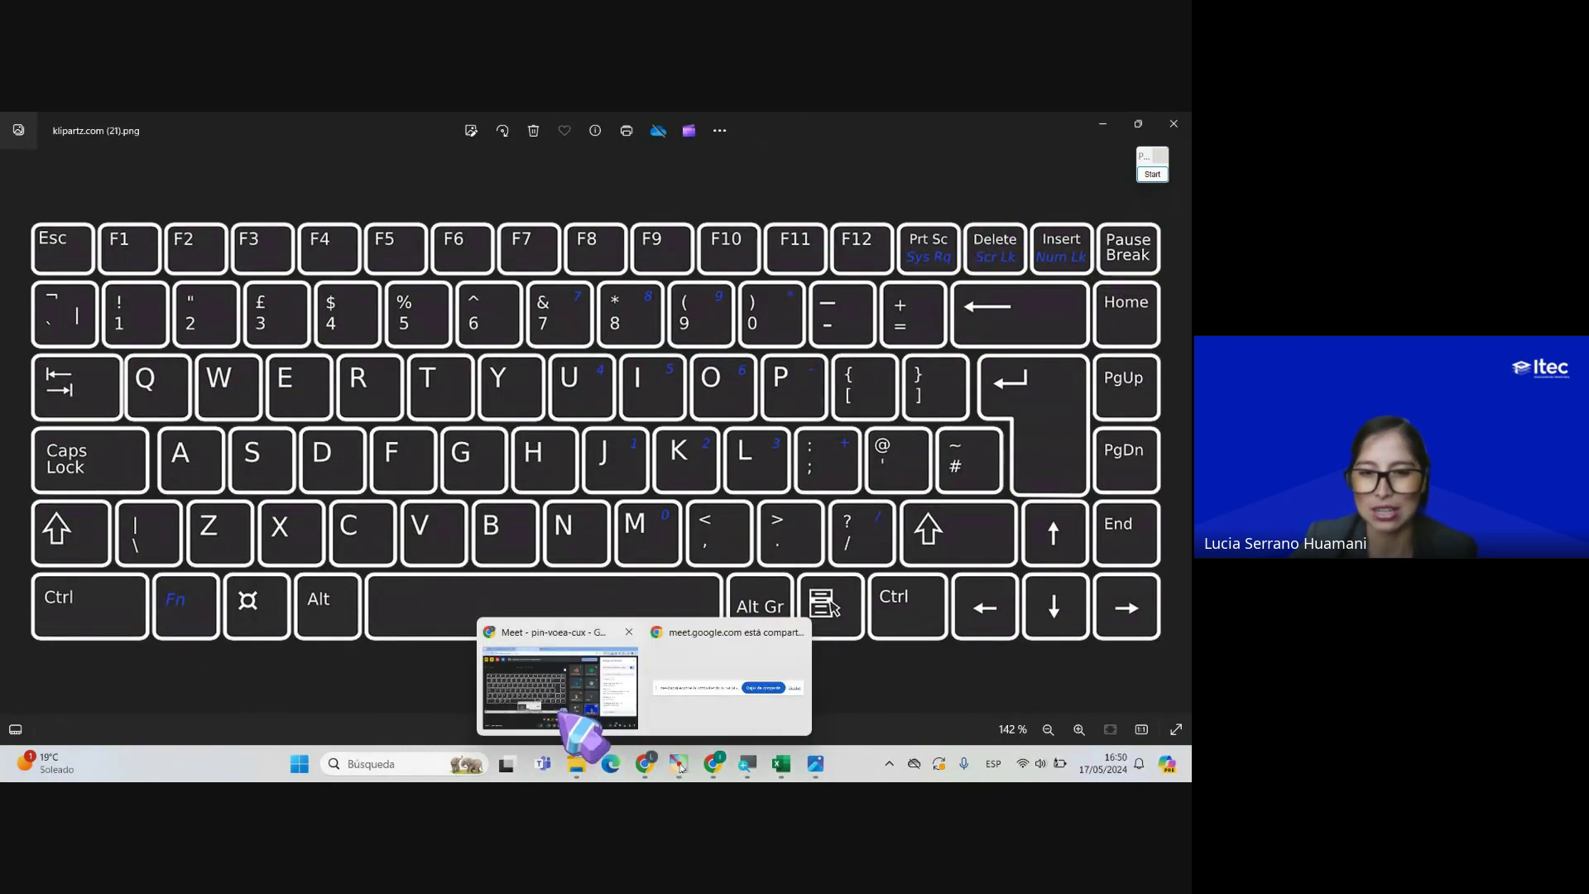
click(580, 720)
click(780, 763)
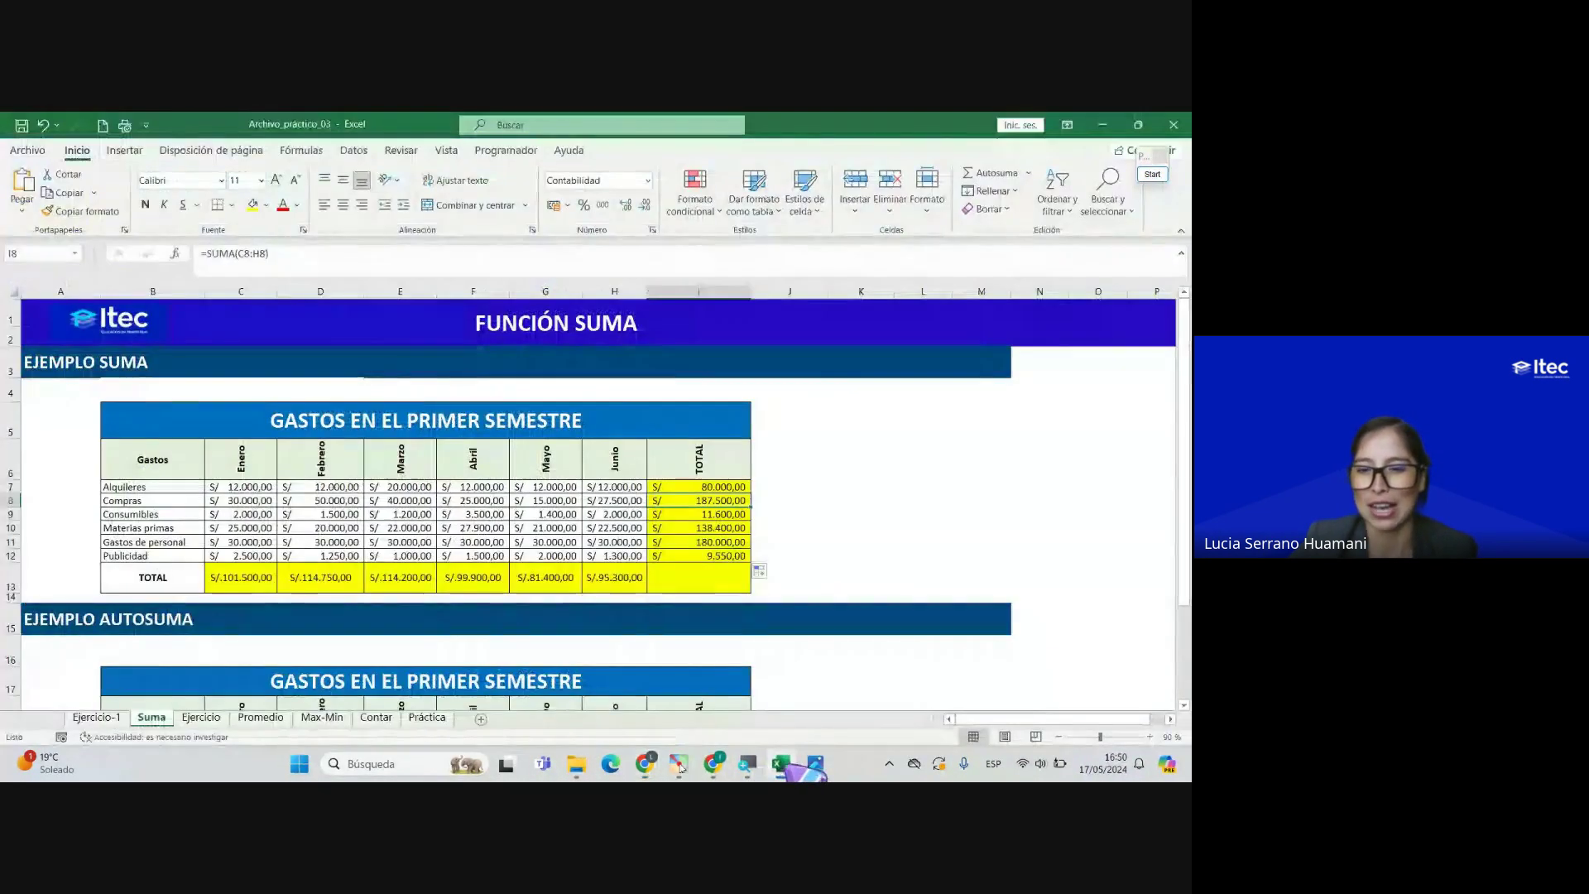
scroll(663, 530, down, 1)
click(686, 496)
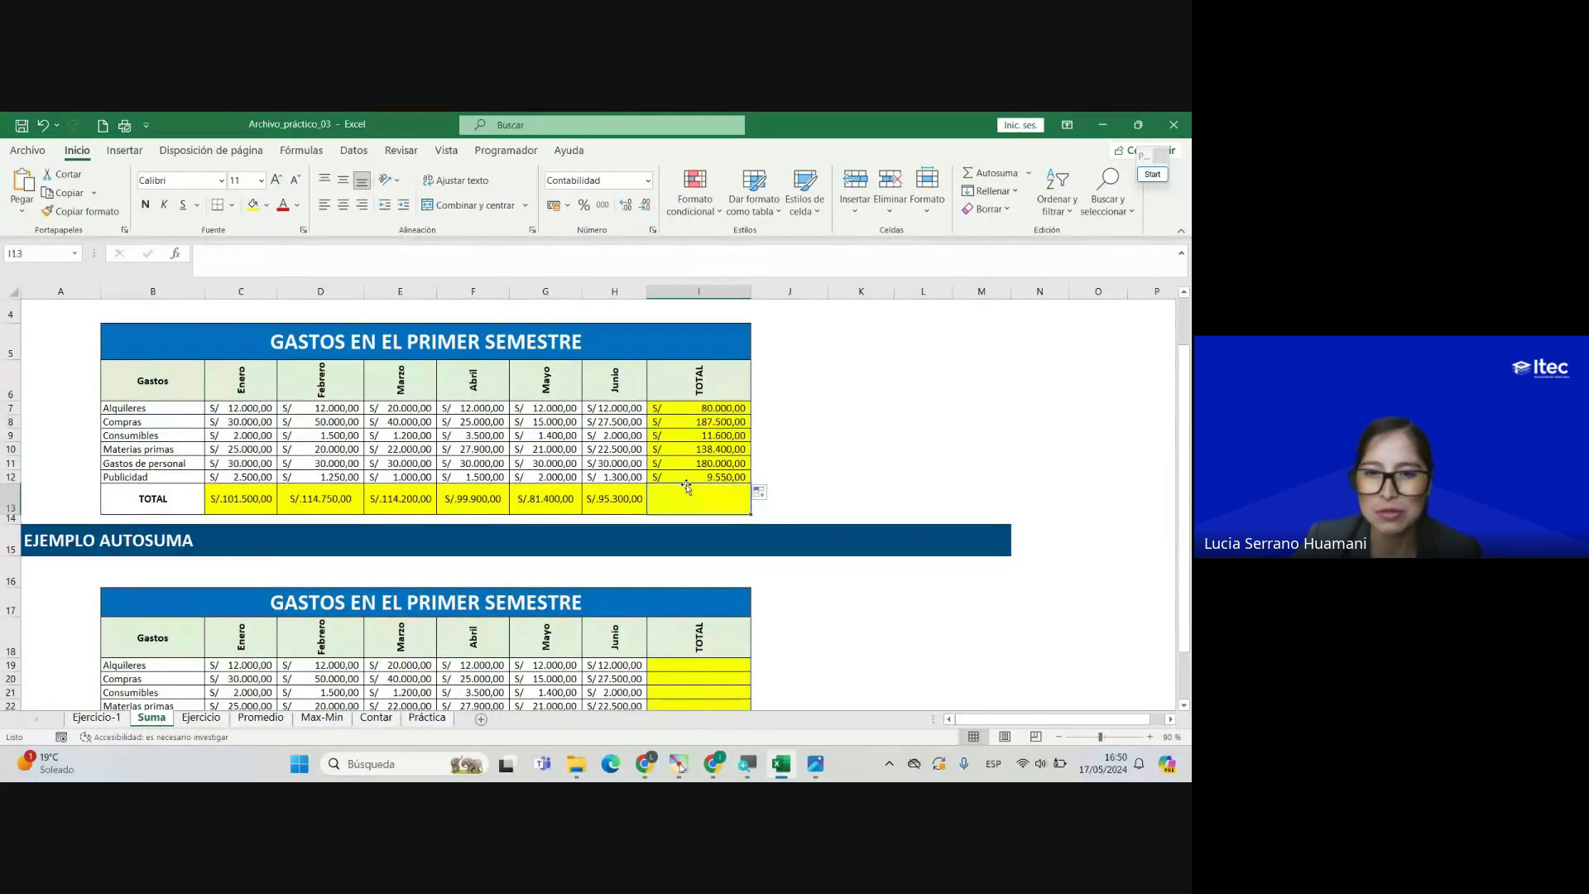
scroll(687, 486, down, 3)
scroll(703, 472, up, 3)
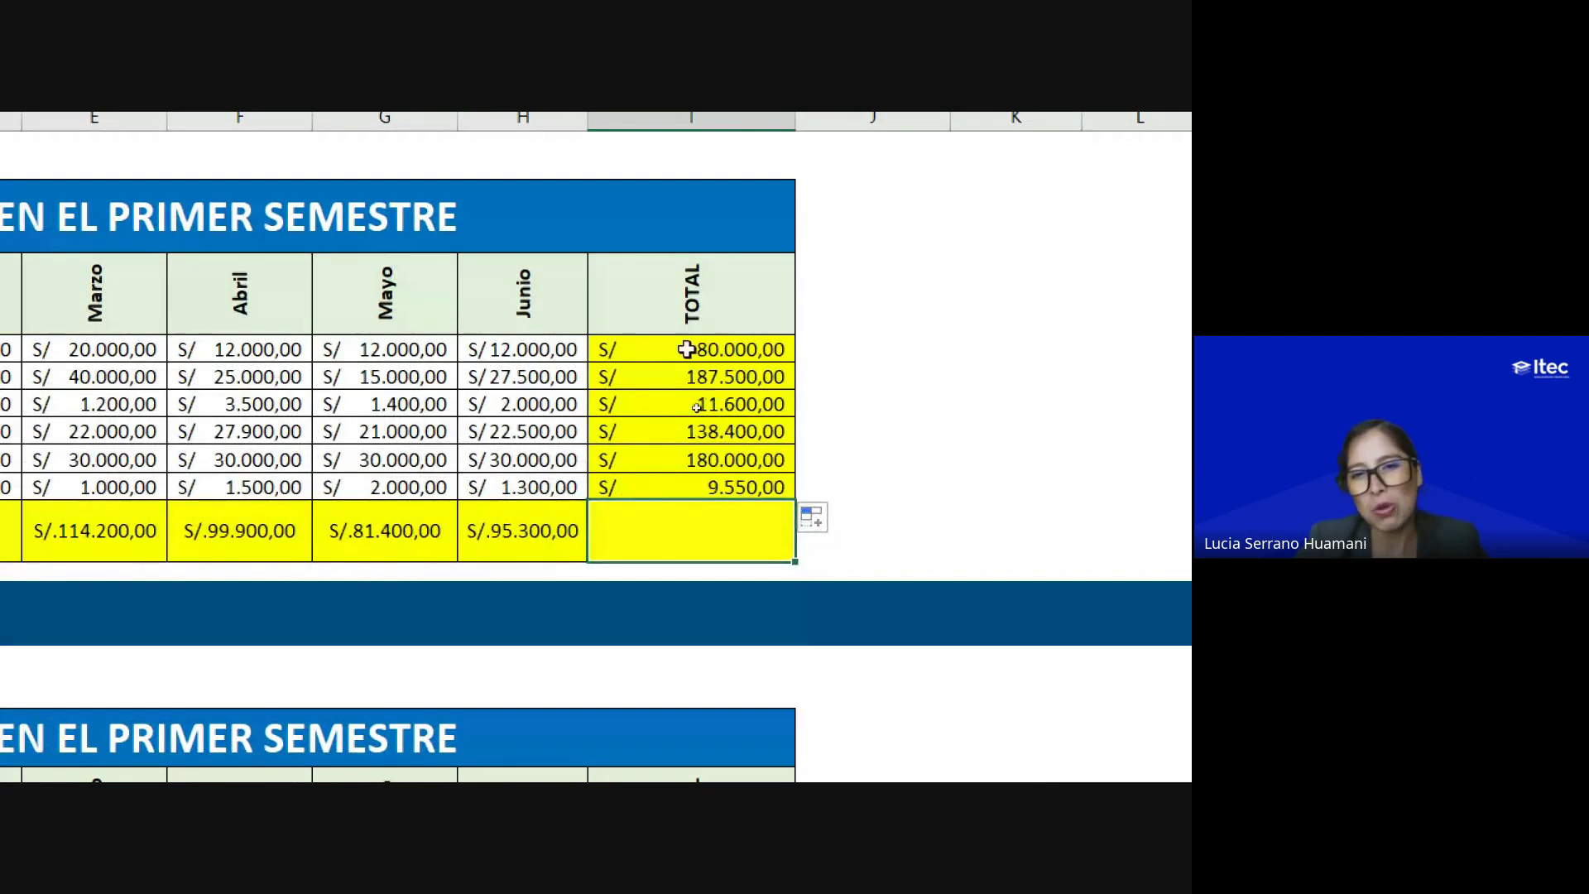
Step: Clear the expense totals in I7:I12 of the EJEMPLO SUMA table all at once
drag(686, 349, 685, 491)
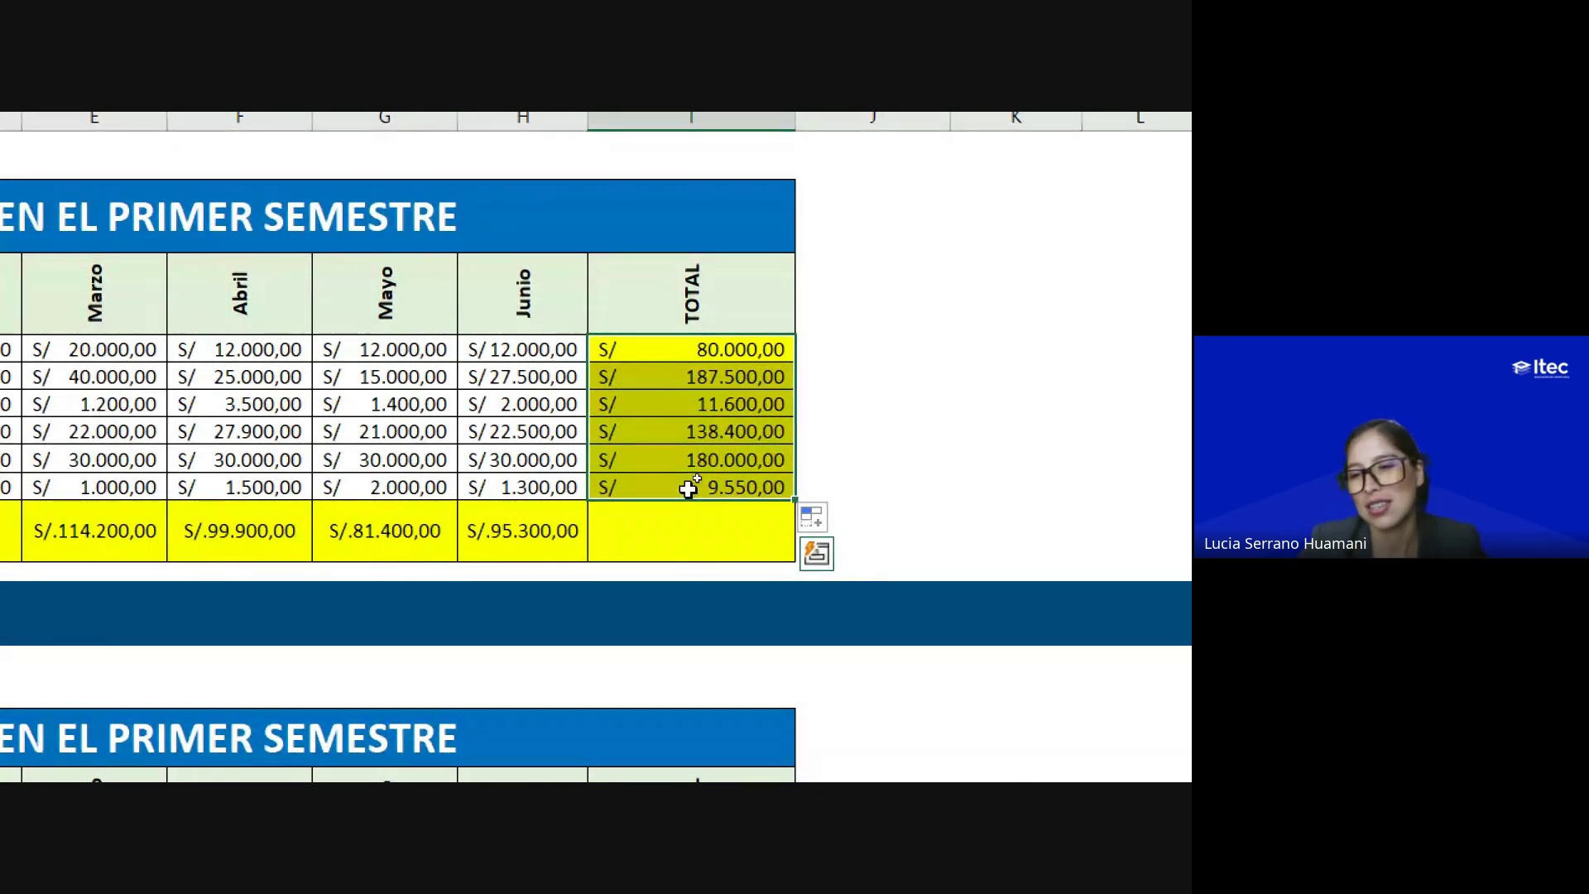
click(668, 344)
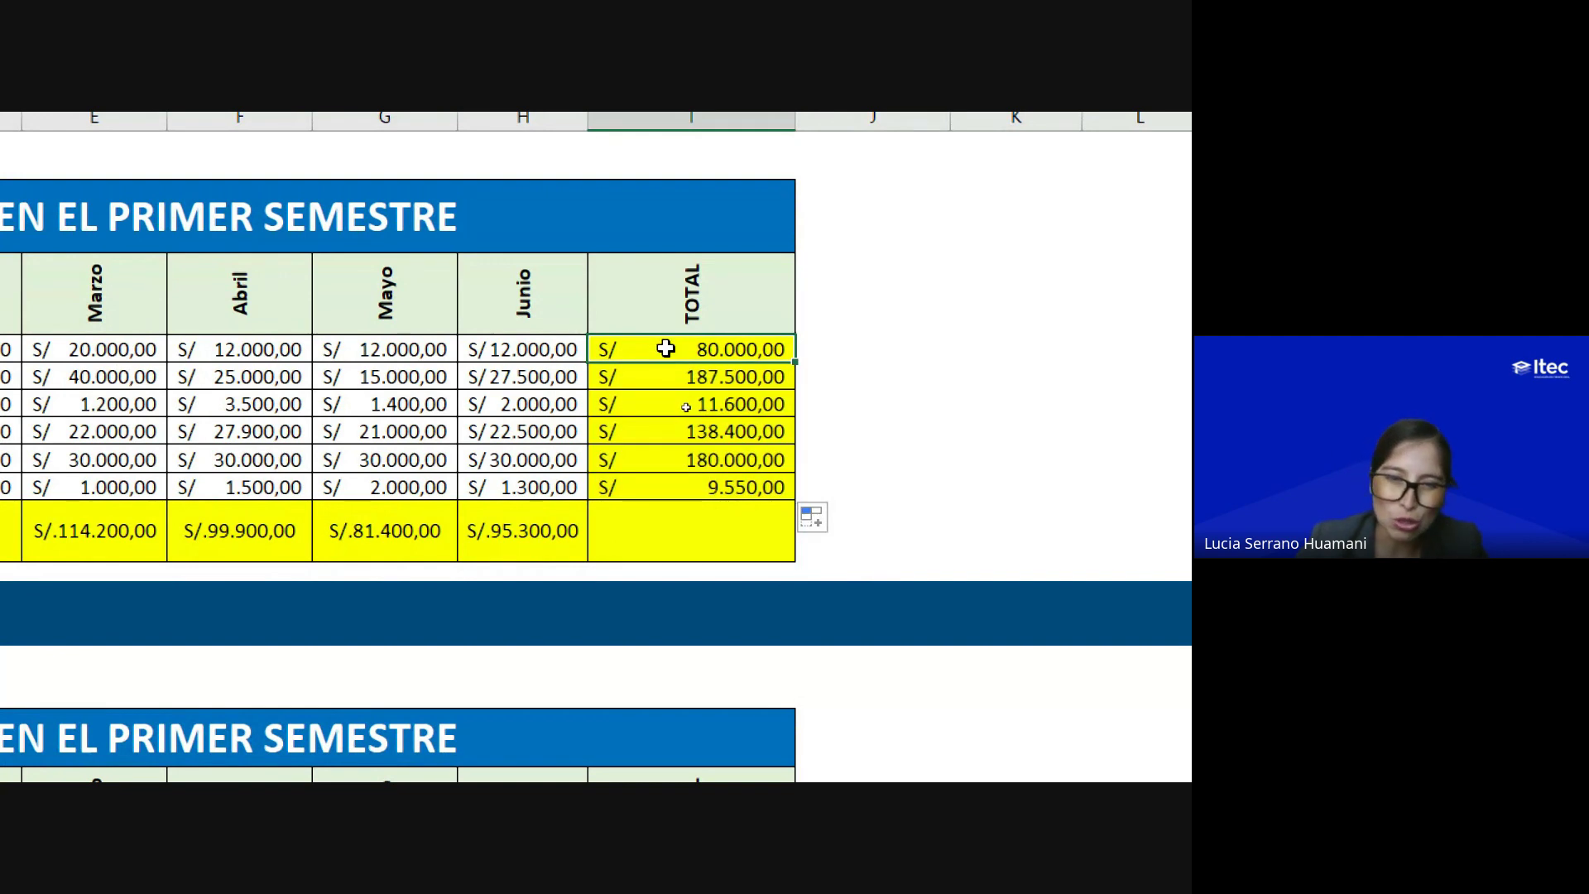
drag(666, 349, 695, 490)
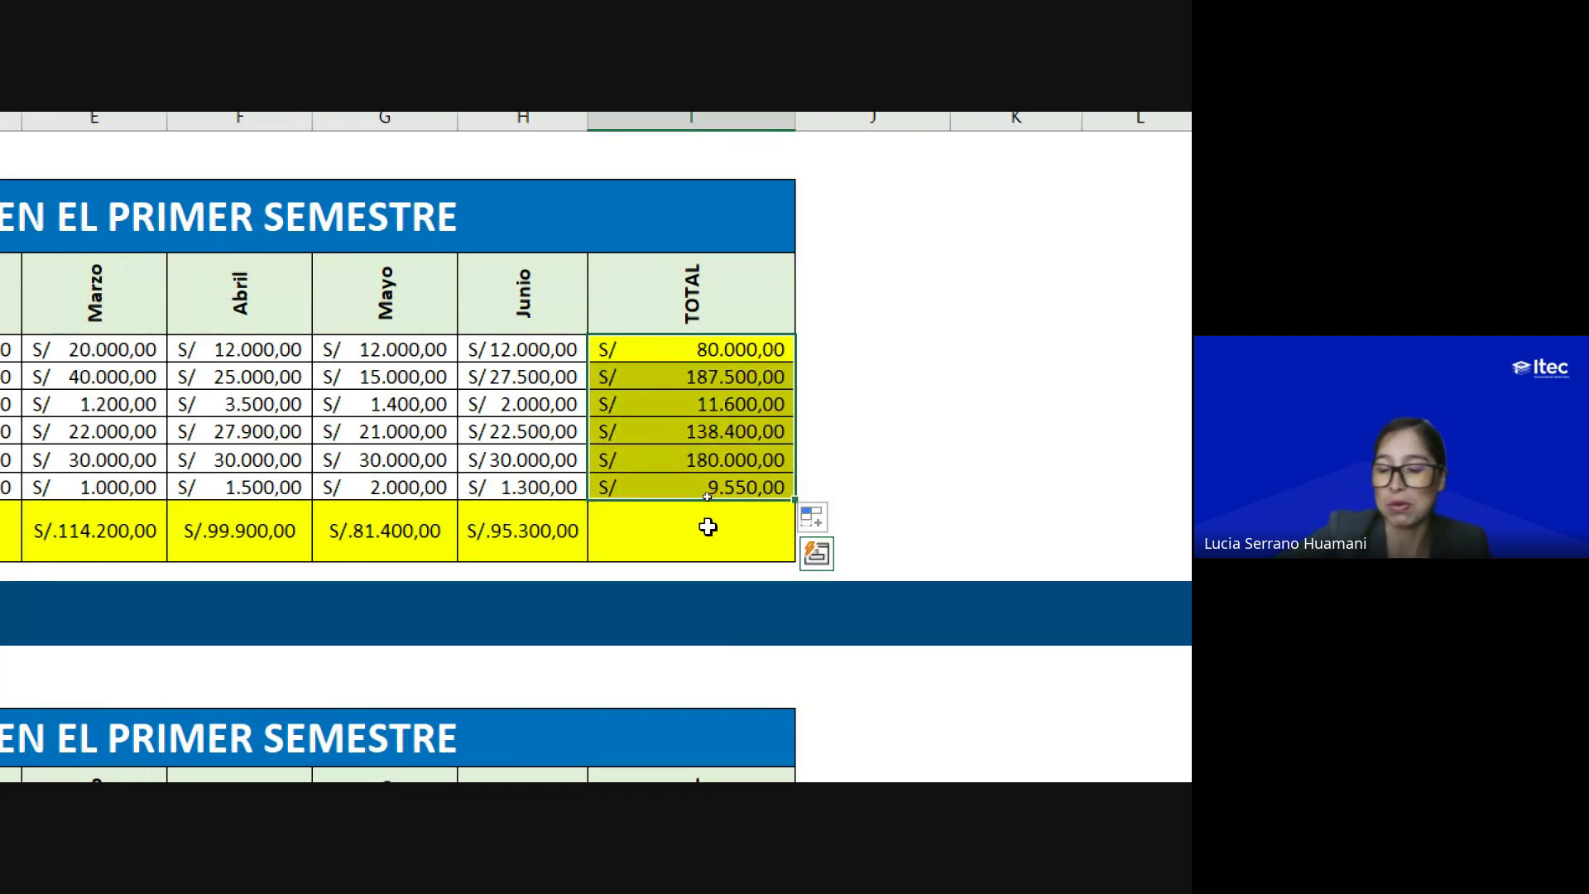
key(Delete)
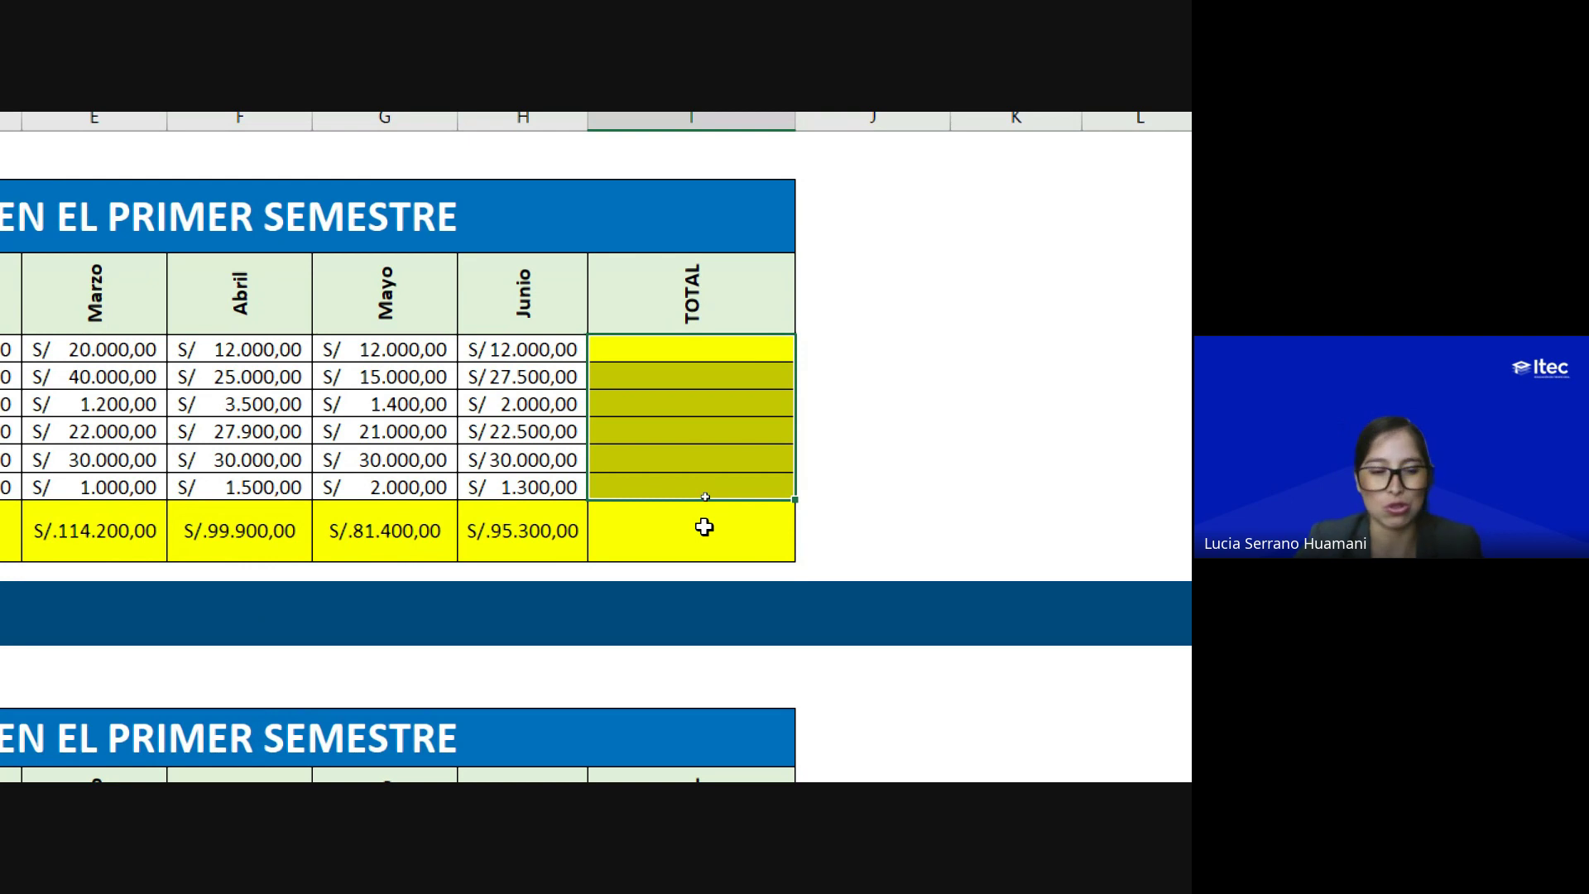
Step: Restore the cleared expense totals in I7:I12, select I13, and check the Google Meet messages before returning to Excel
key(alt+equal)
click(691, 527)
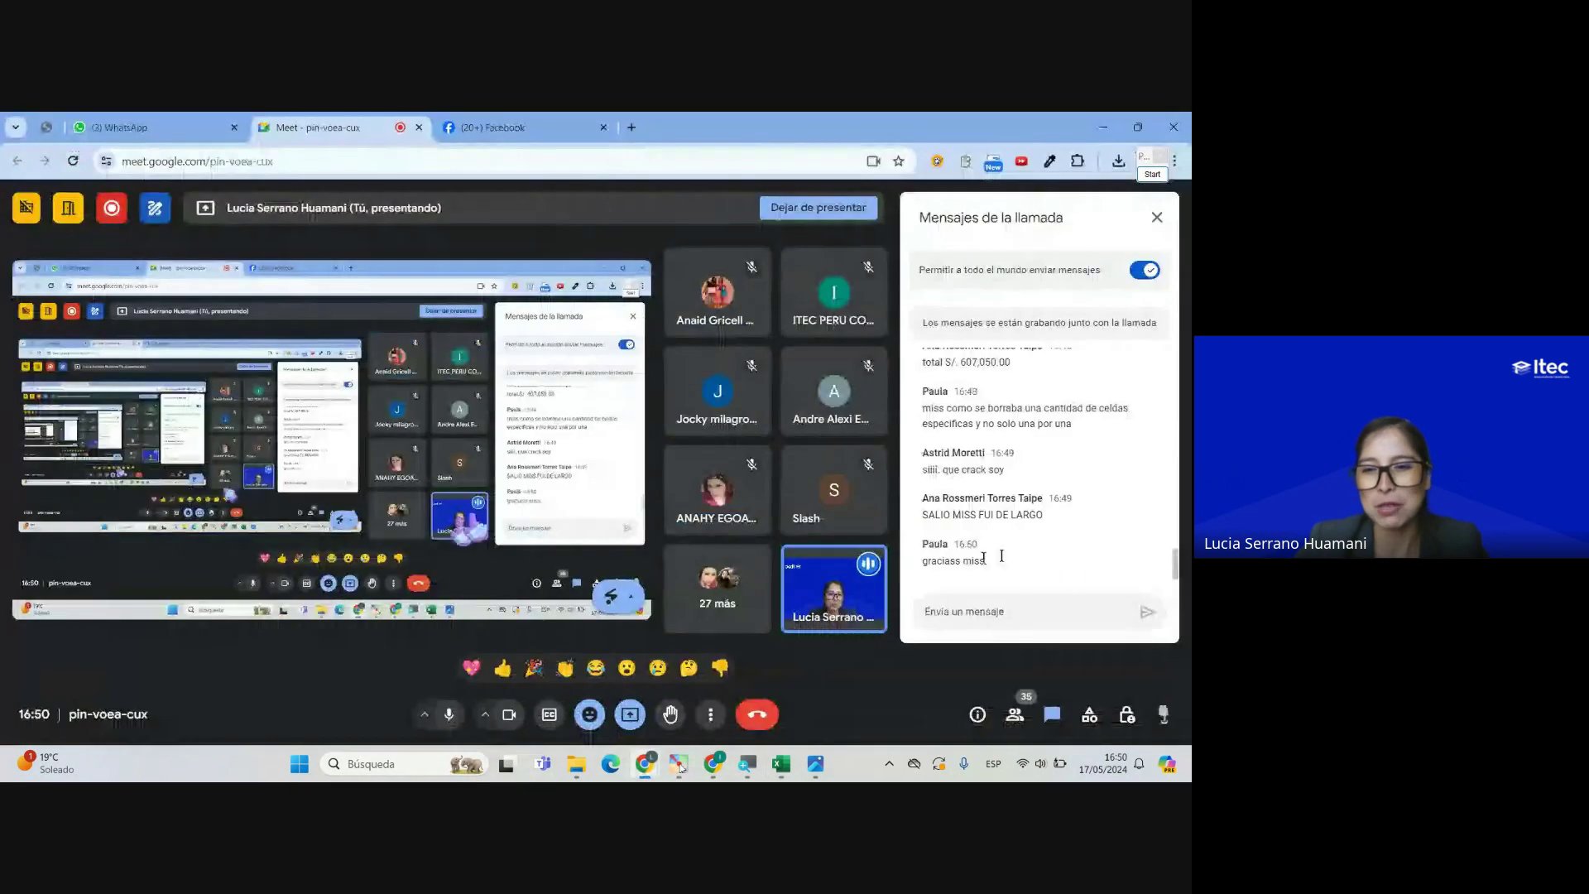
click(644, 763)
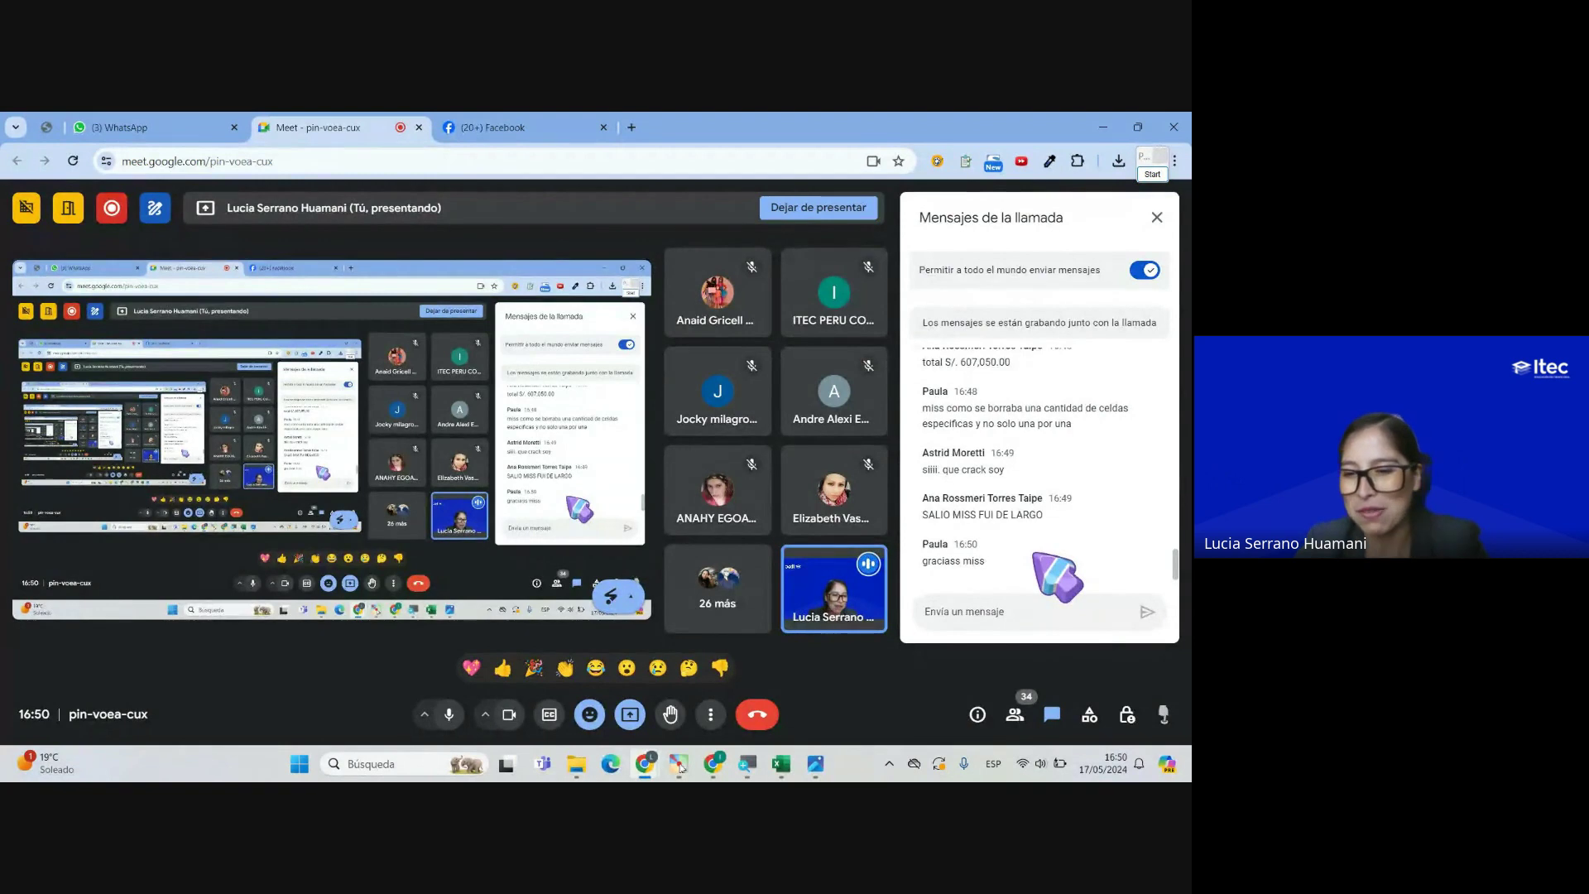
key(alt+Tab)
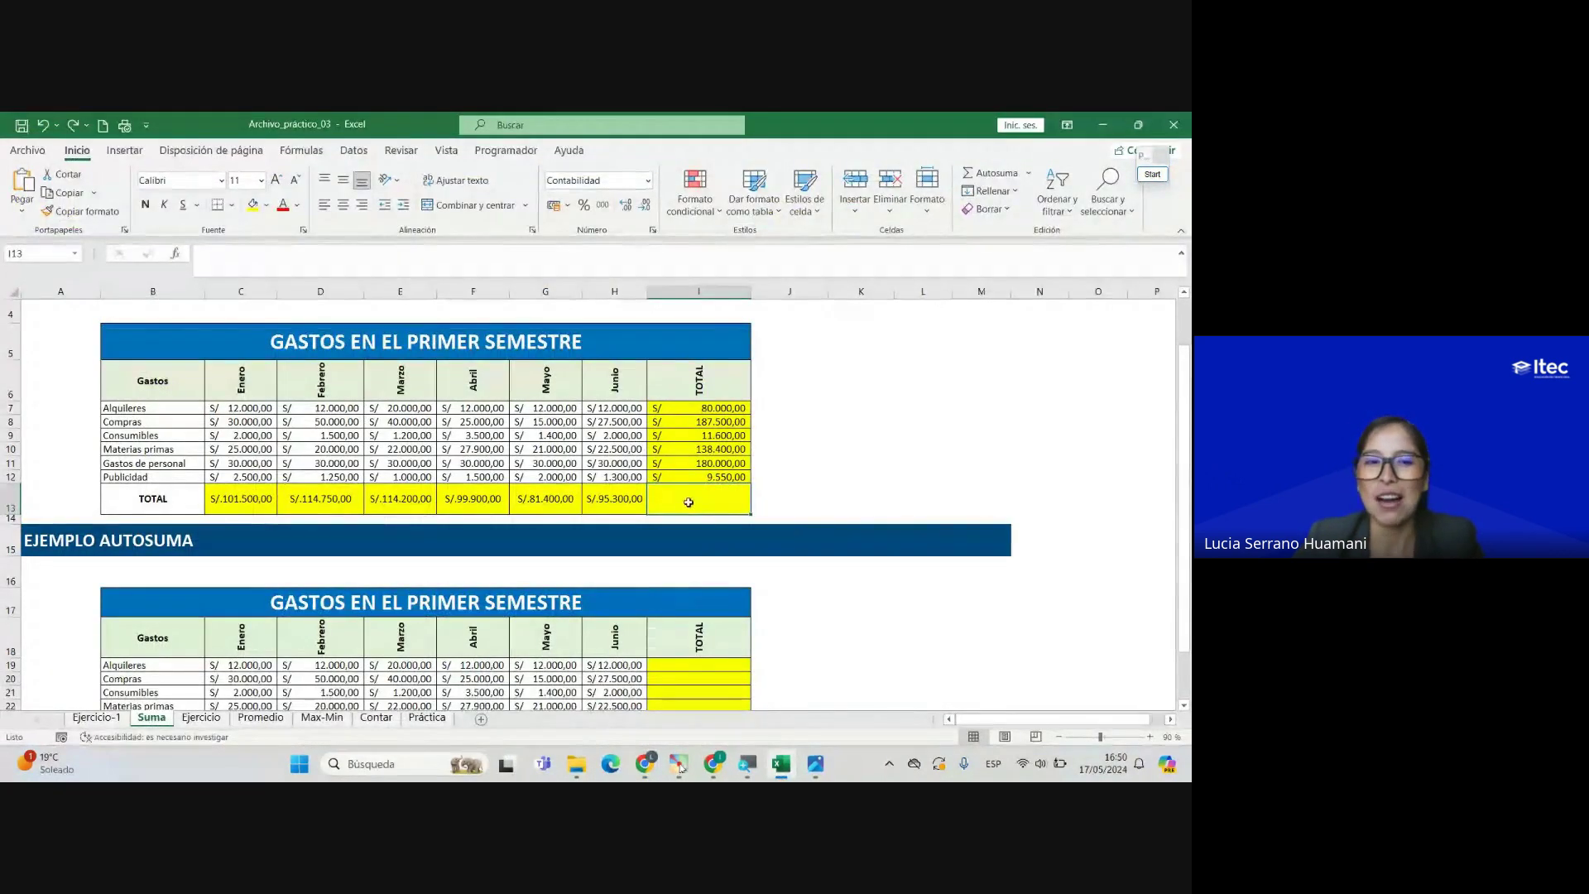
Step: Go to the EJEMPLO AUTOSUMA table and highlight its monthly amounts in C19:H24
scroll(689, 502, down, 3)
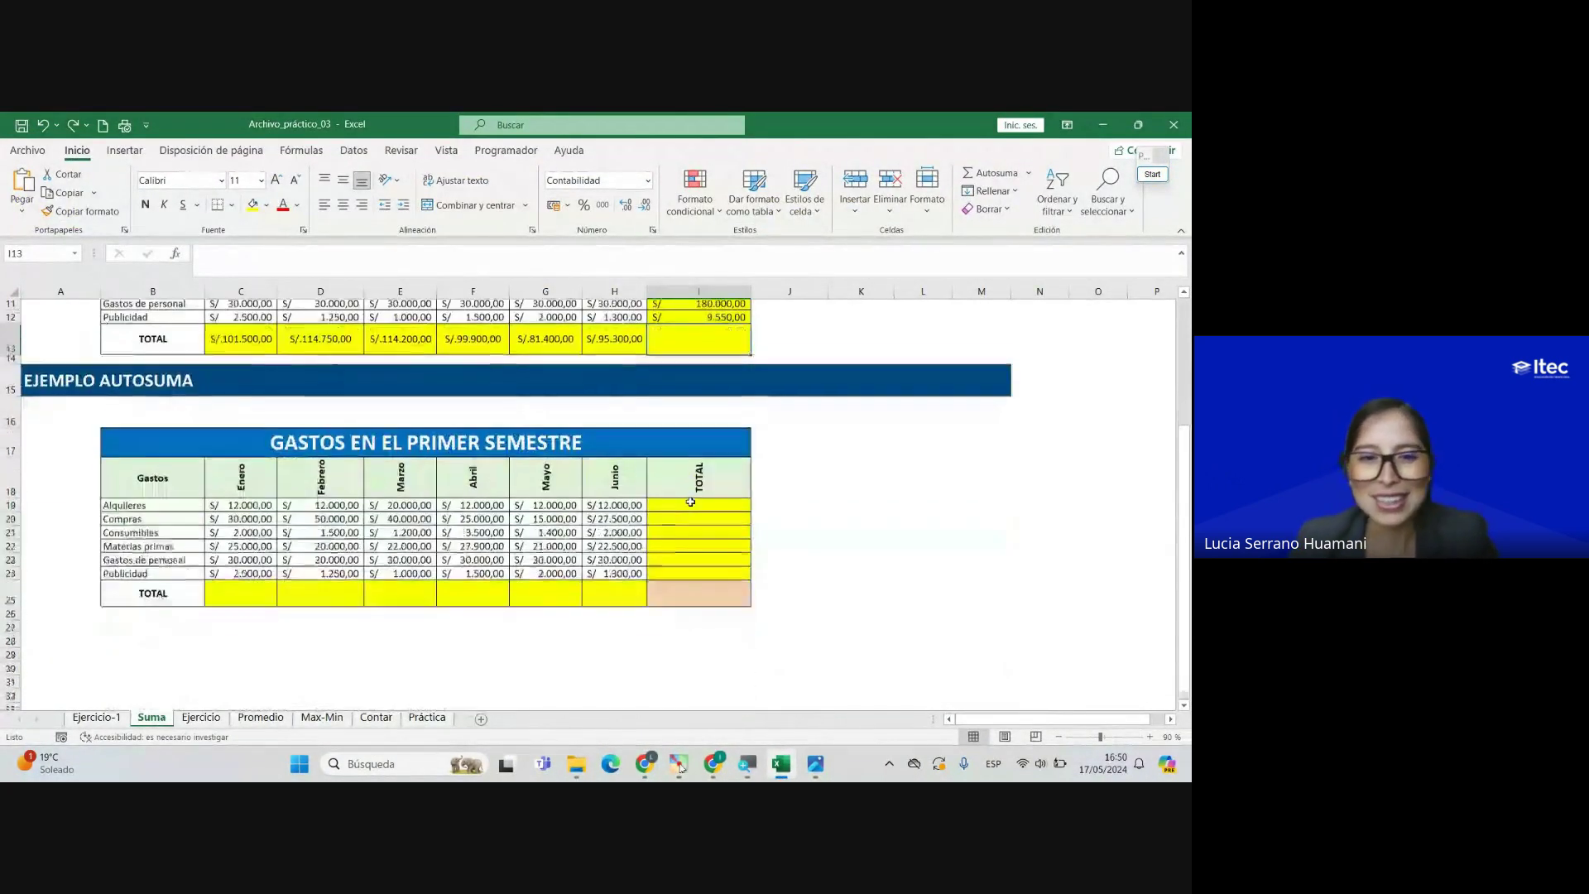
click(393, 509)
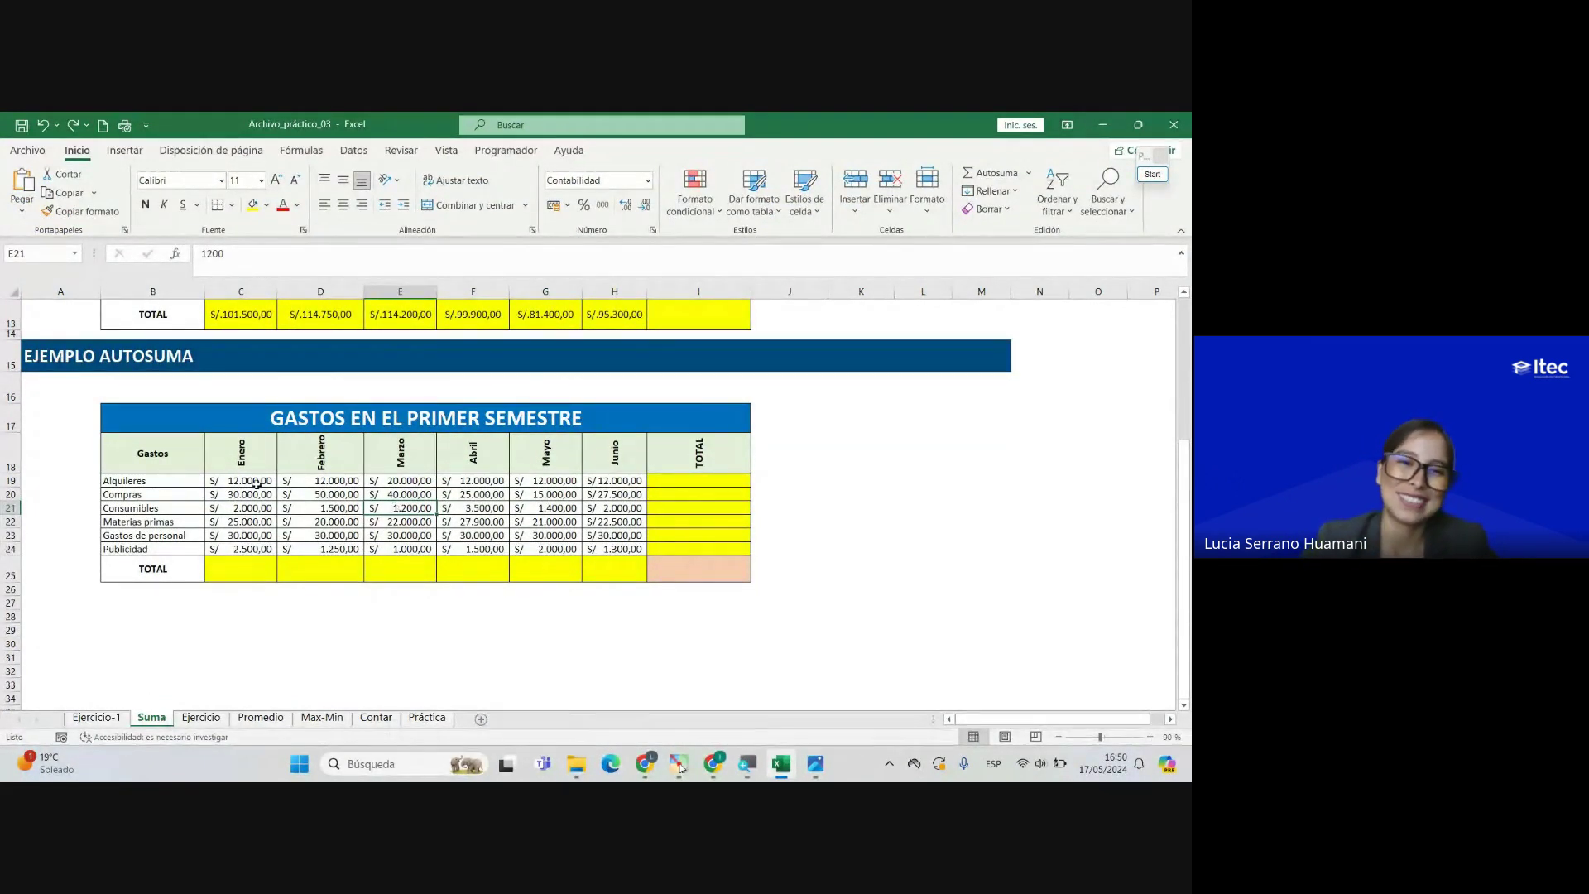
key(Up)
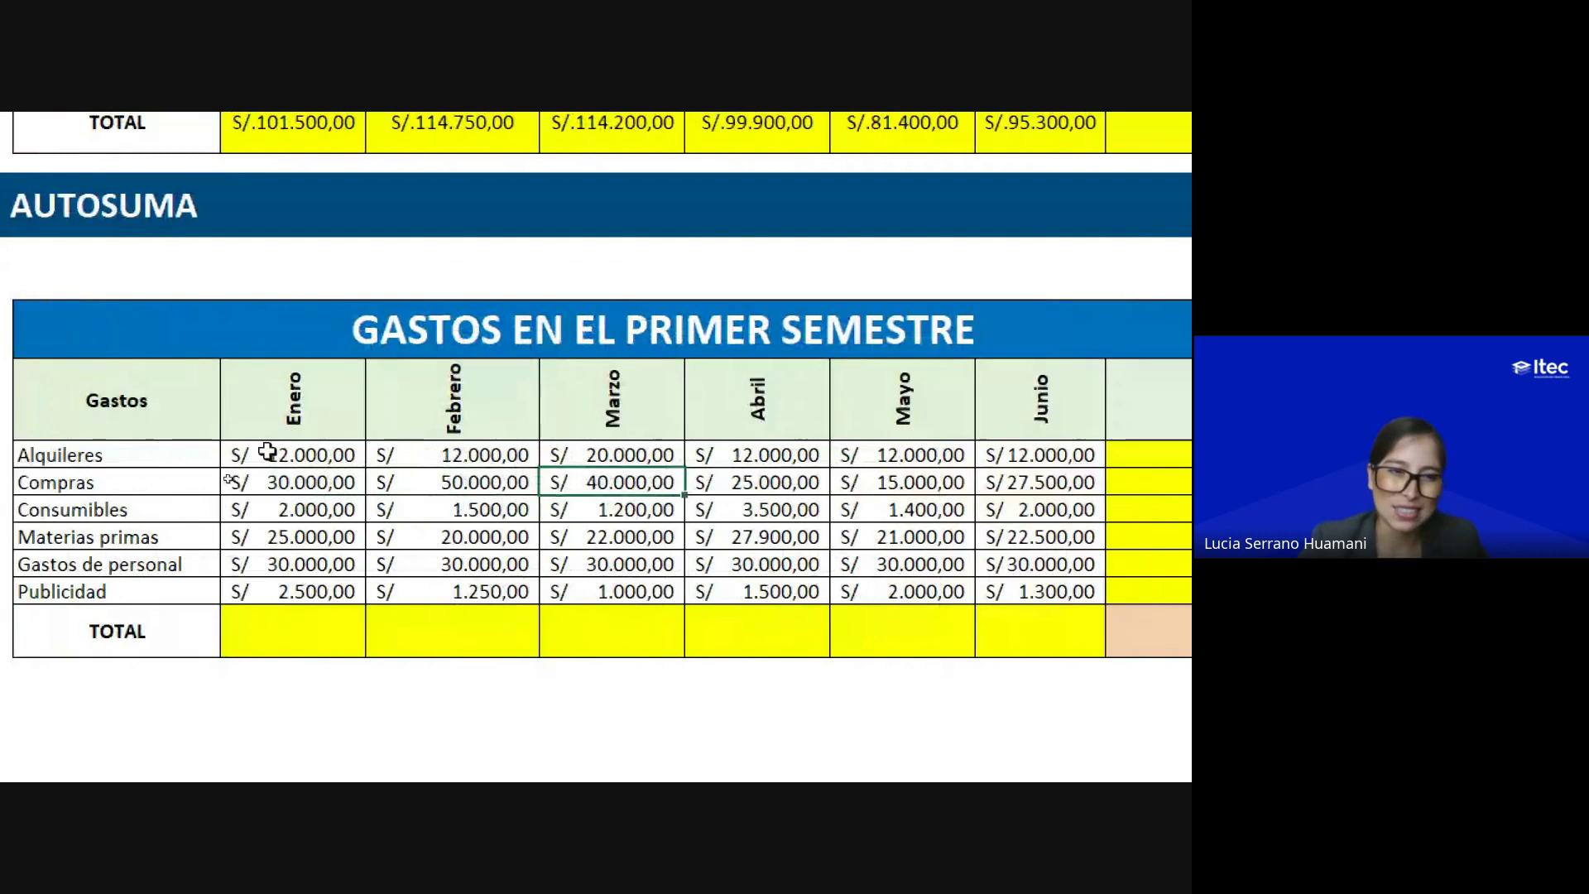
drag(267, 454, 1084, 593)
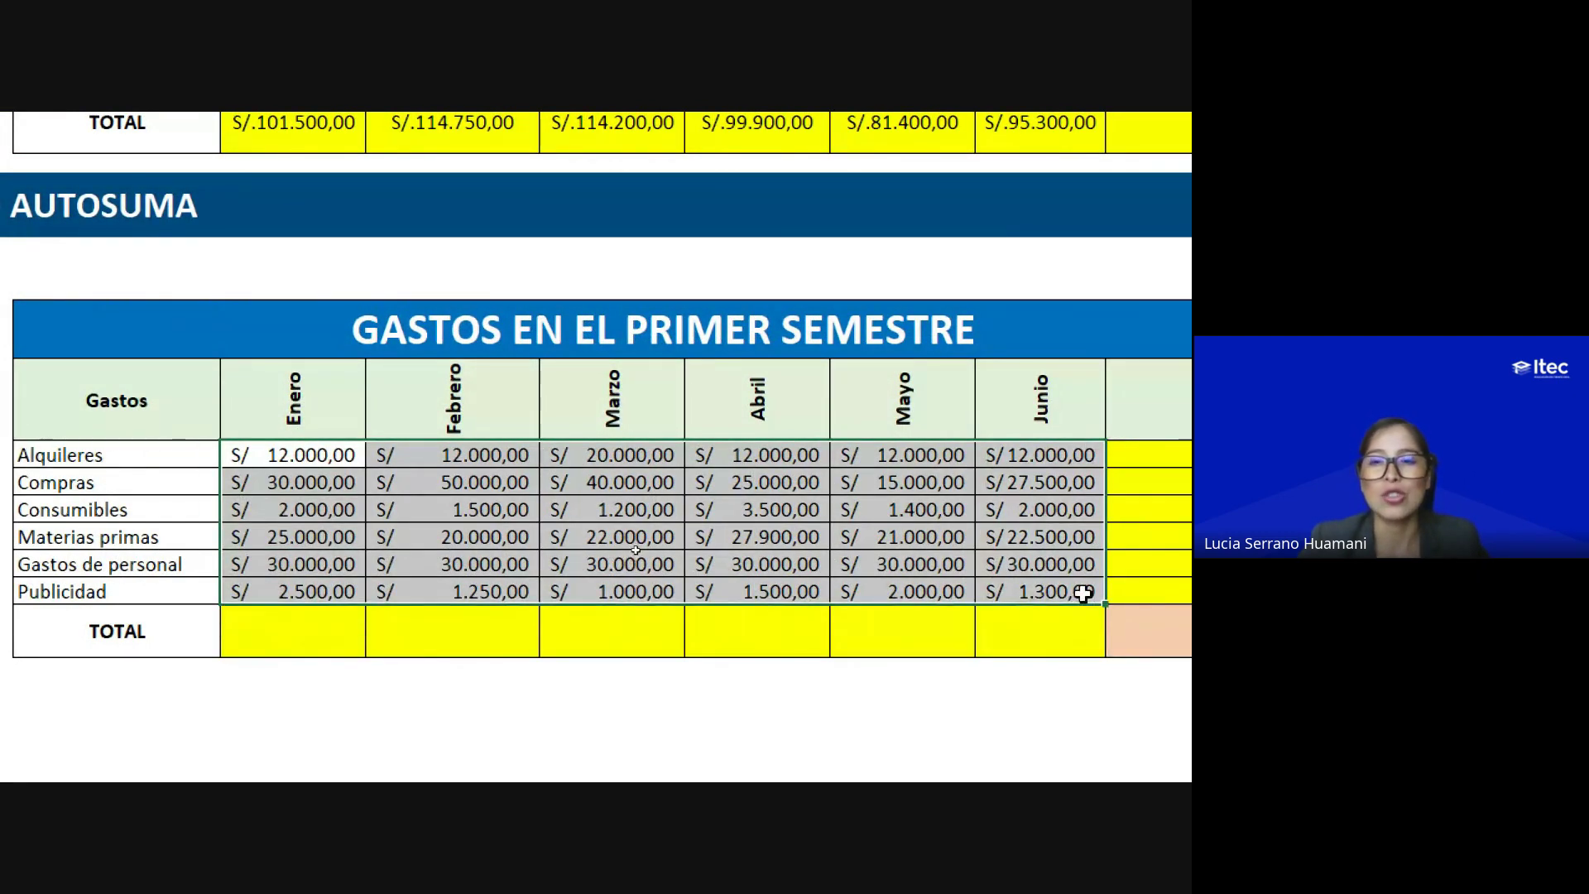
drag(241, 455, 1022, 588)
click(789, 559)
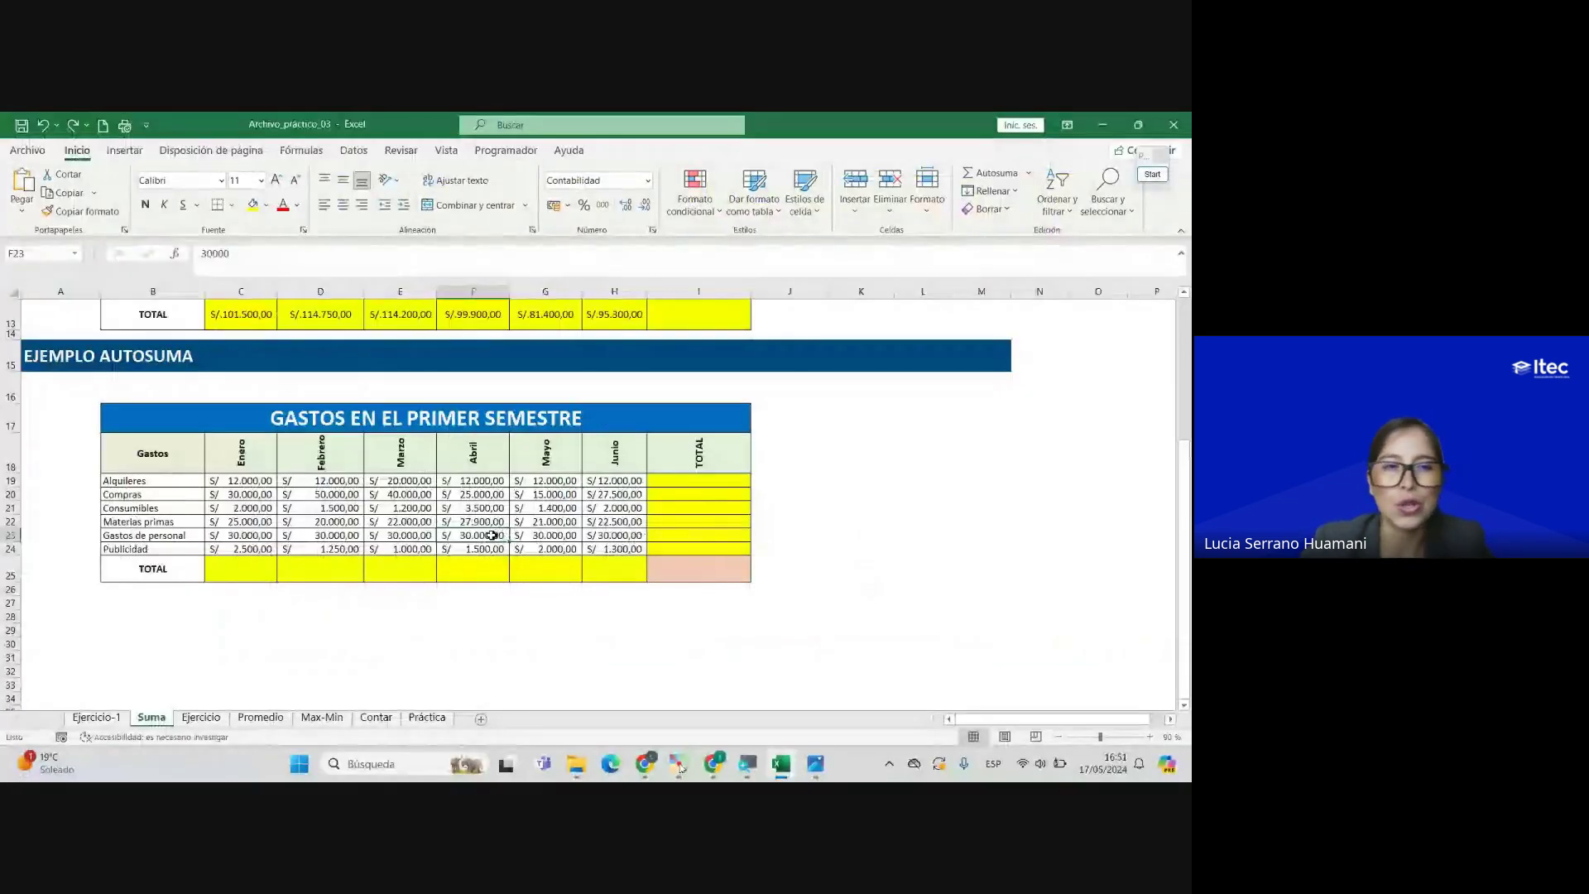
Step: Compare the EJEMPLO SUMA table and its SUMA totals with the EJEMPLO AUTOSUMA table on the same sheet
scroll(492, 535, up, 5)
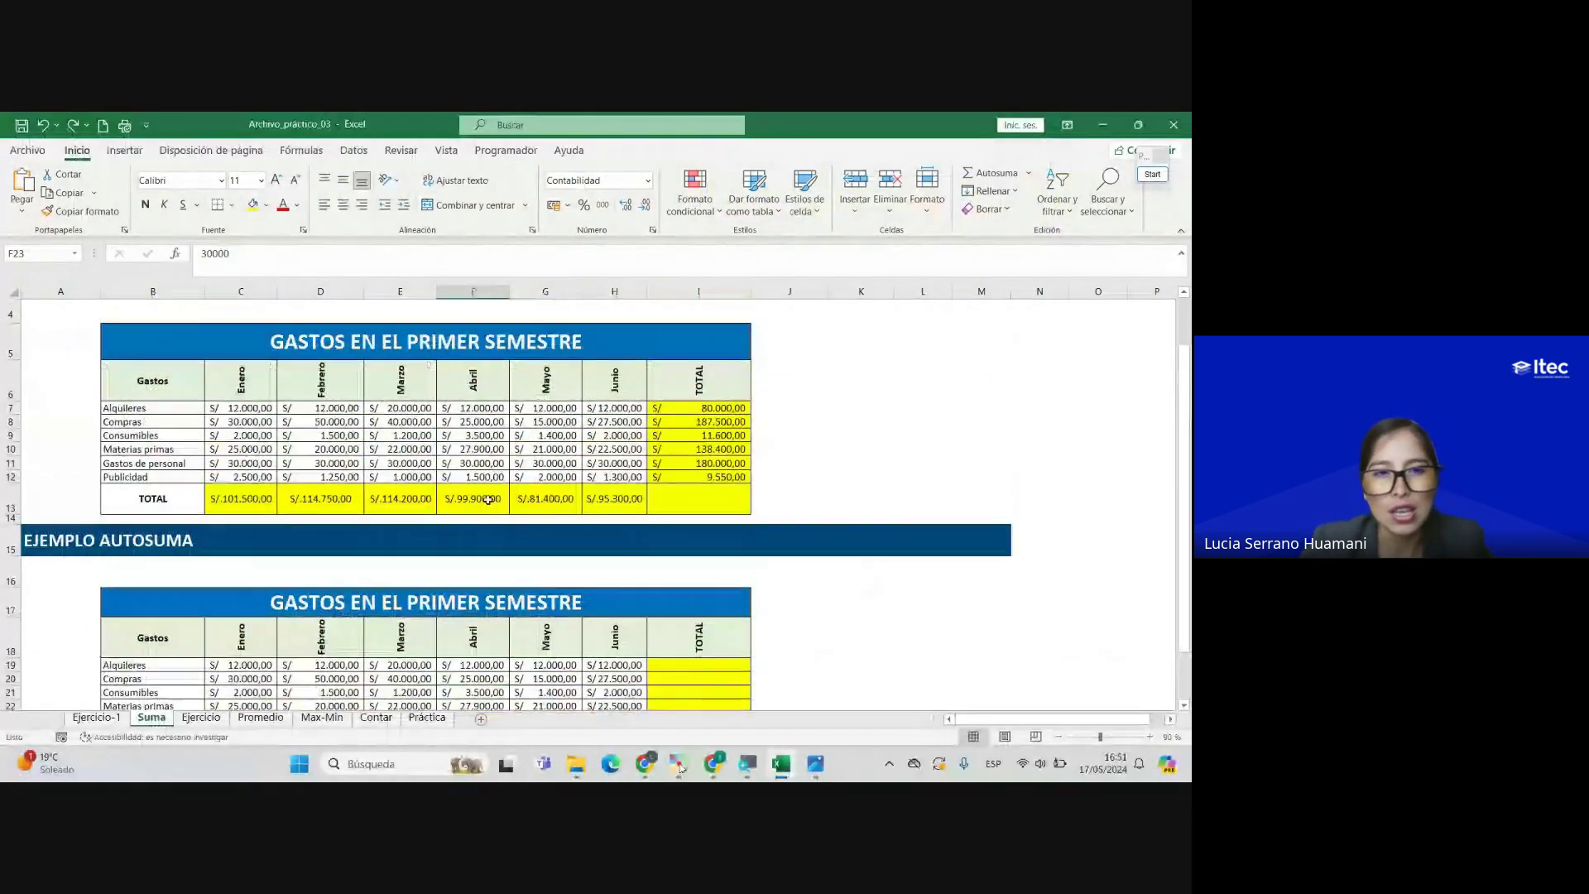
scroll(484, 490, down, 2)
scroll(483, 490, down, 3)
click(460, 494)
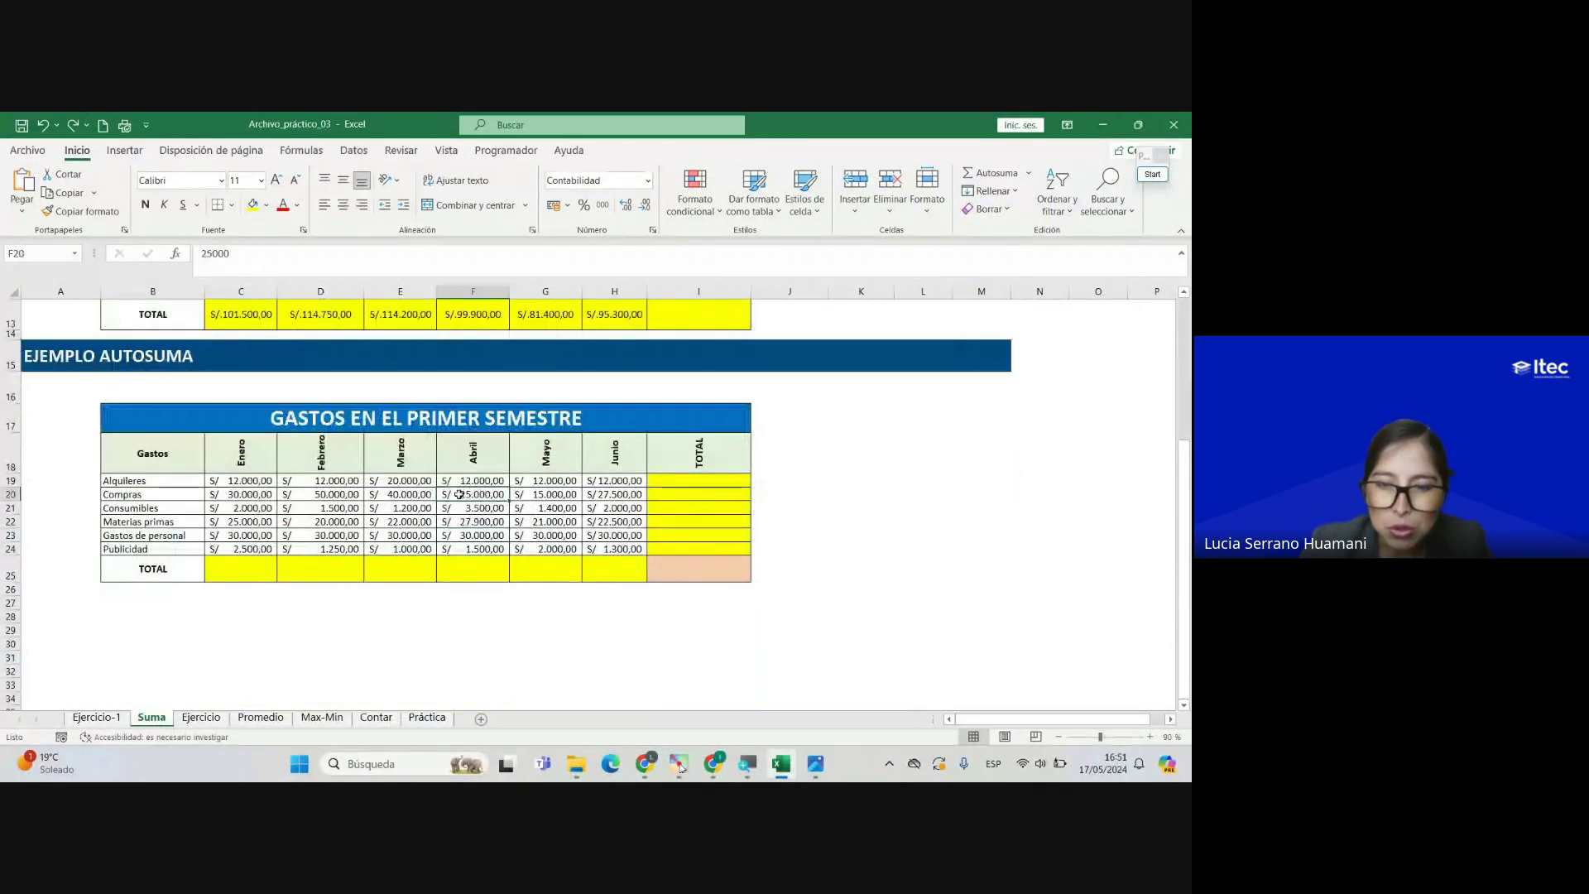
scroll(460, 494, up, 3)
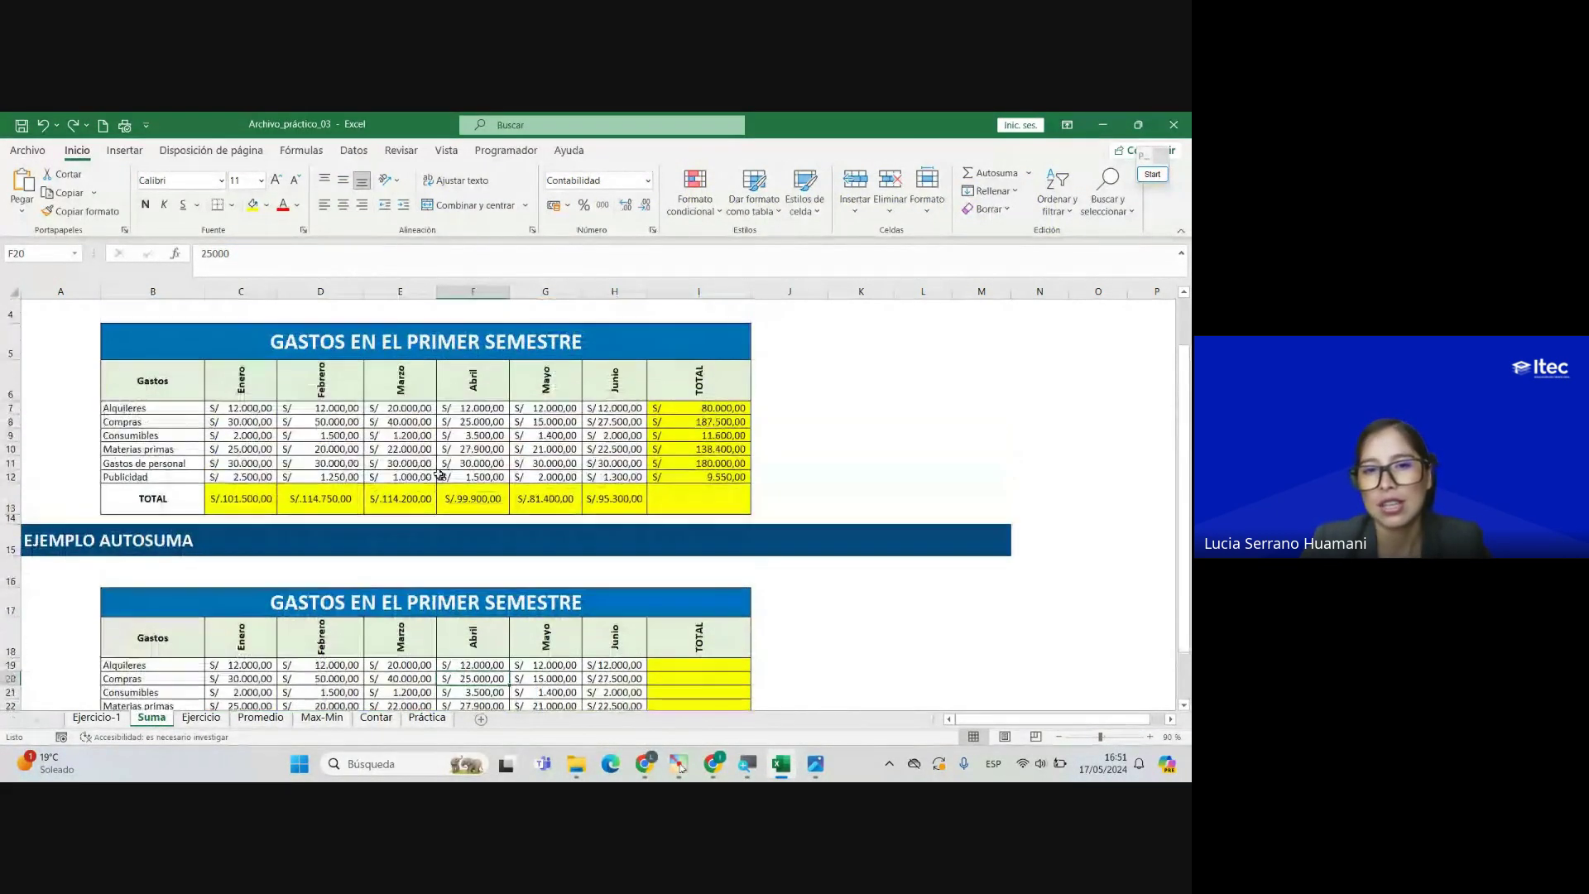
click(598, 449)
key(Right)
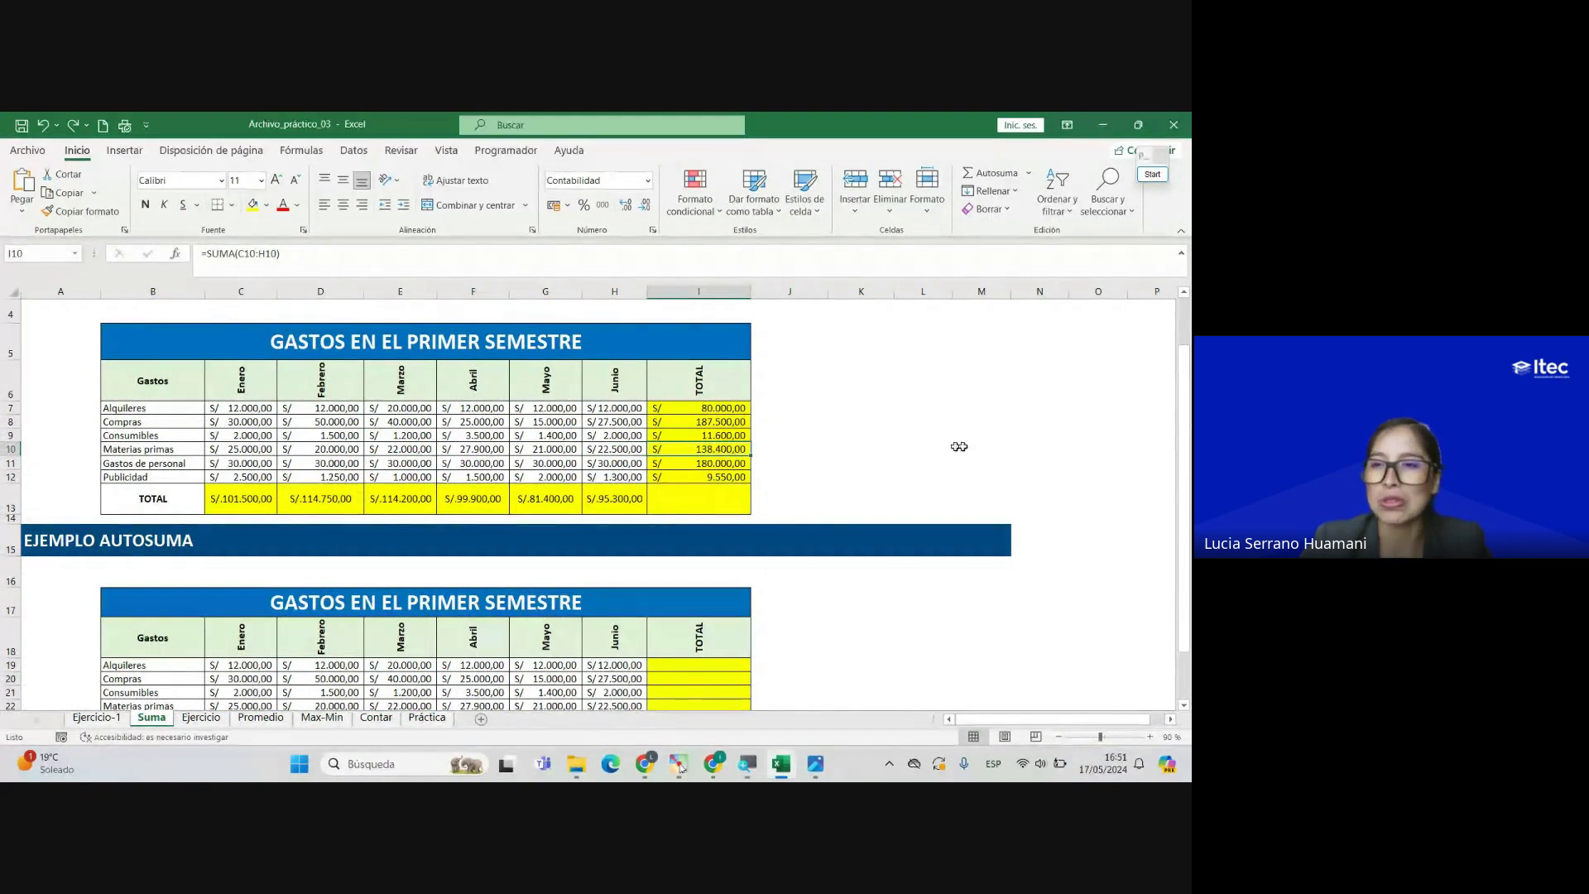
scroll(960, 563, down, 1)
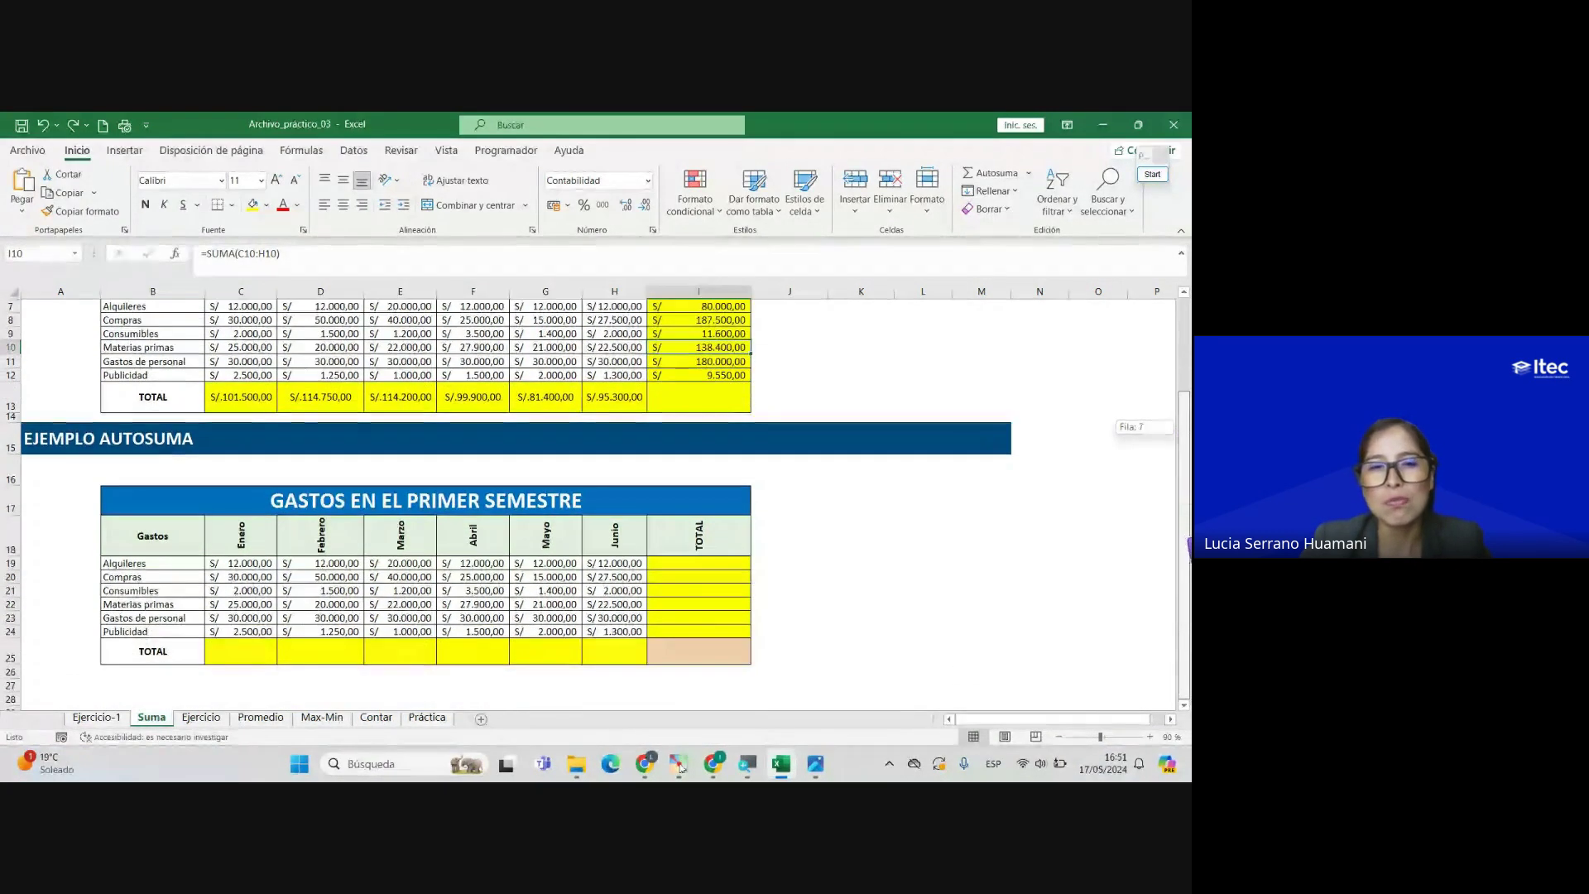
click(447, 590)
click(401, 563)
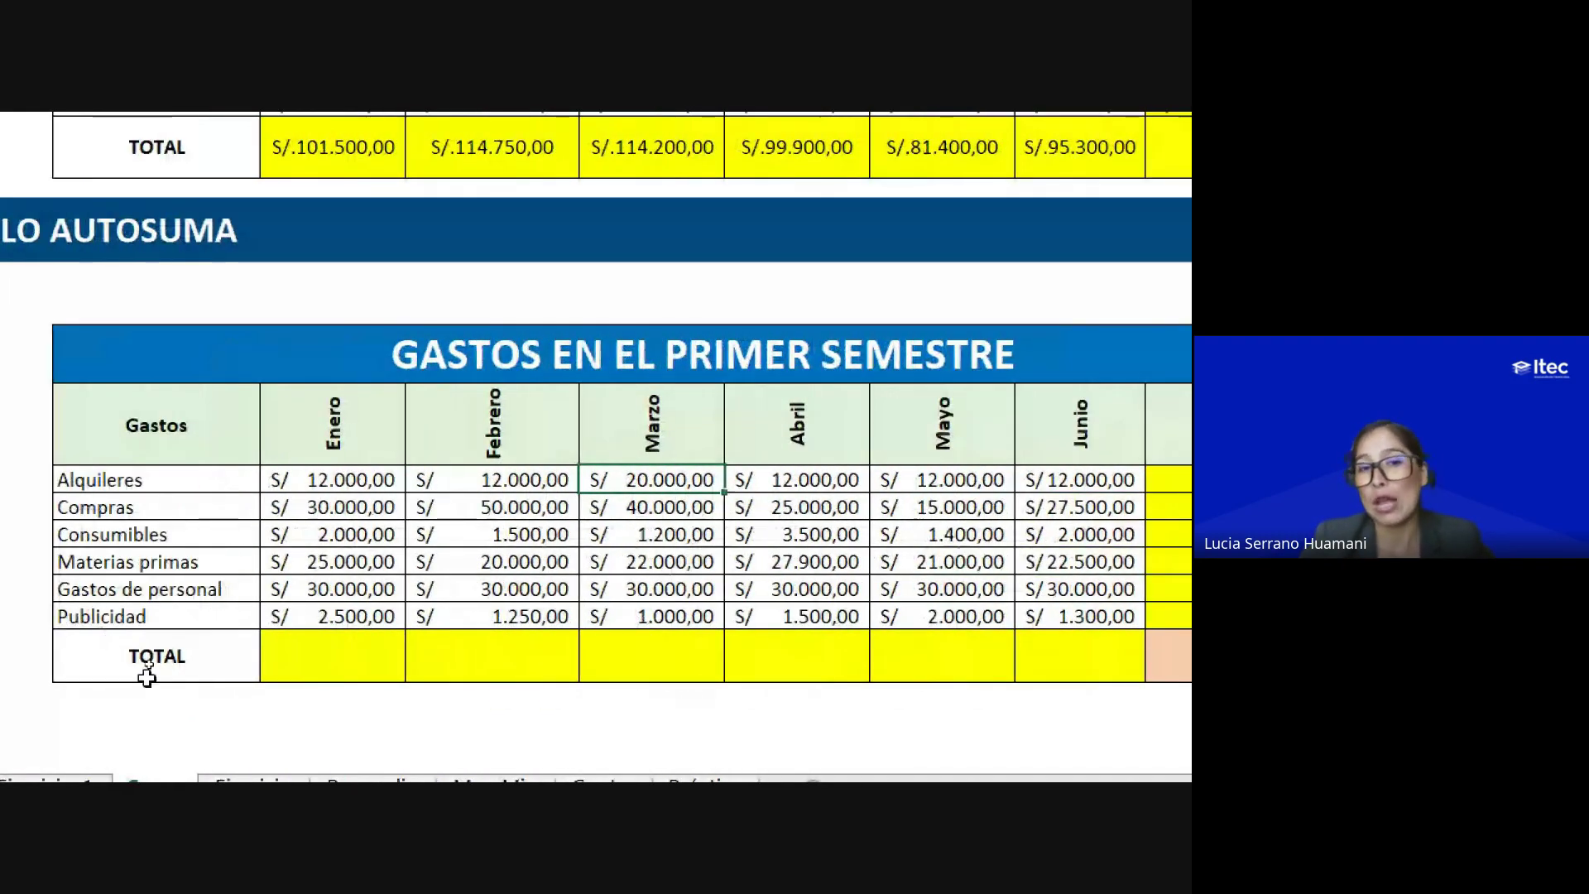
Step: Point out the amounts in C19:H24 and the empty monthly TOTAL cells C25:H25 by selecting each range
click(325, 658)
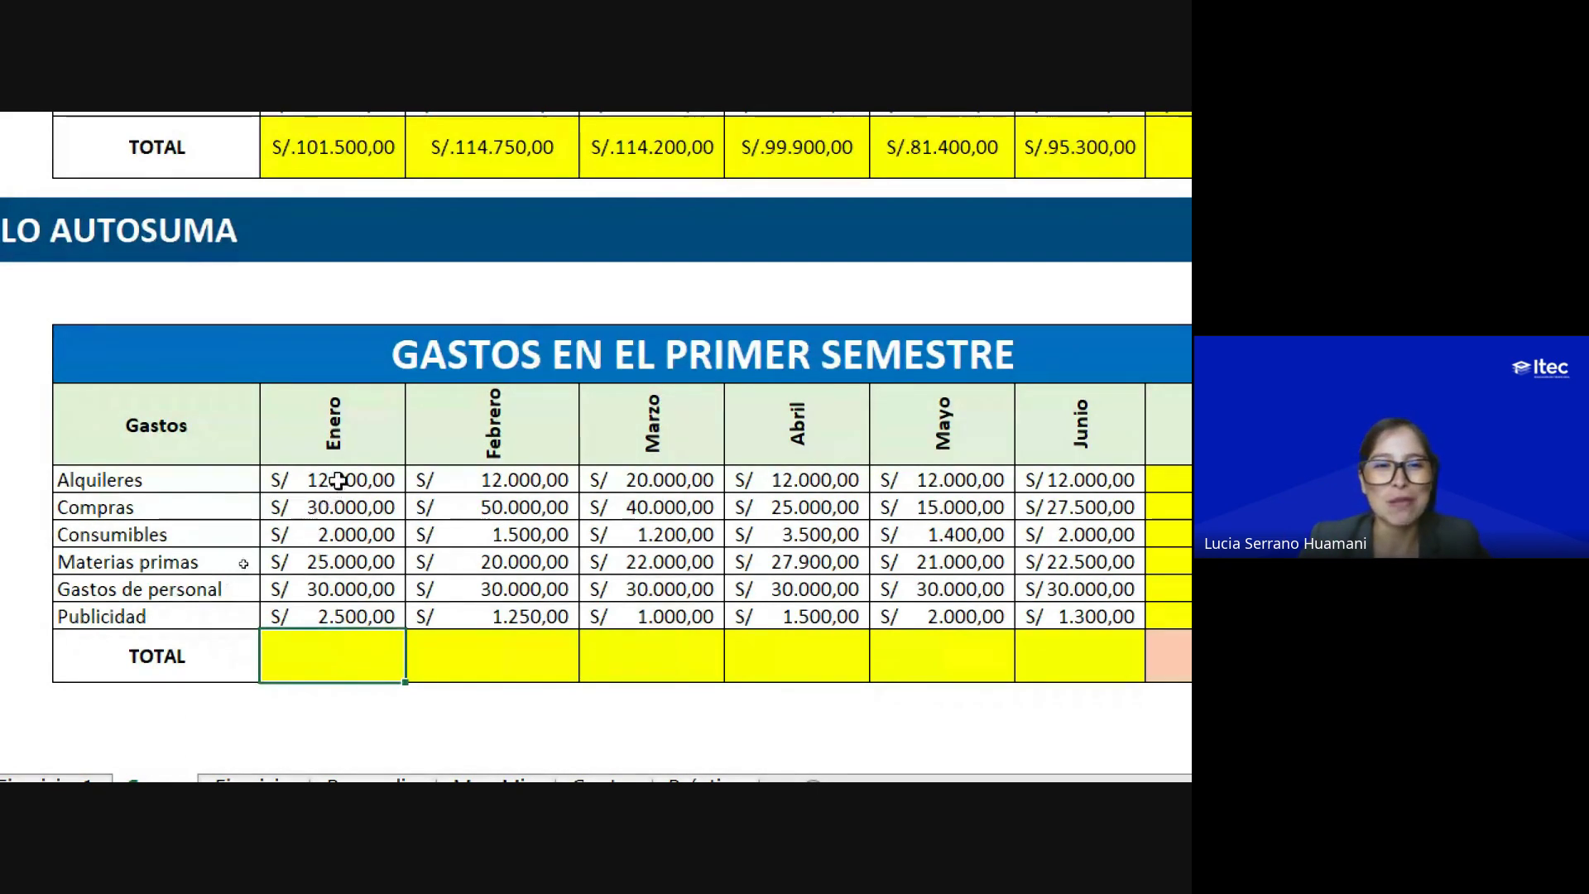
drag(333, 481, 1091, 615)
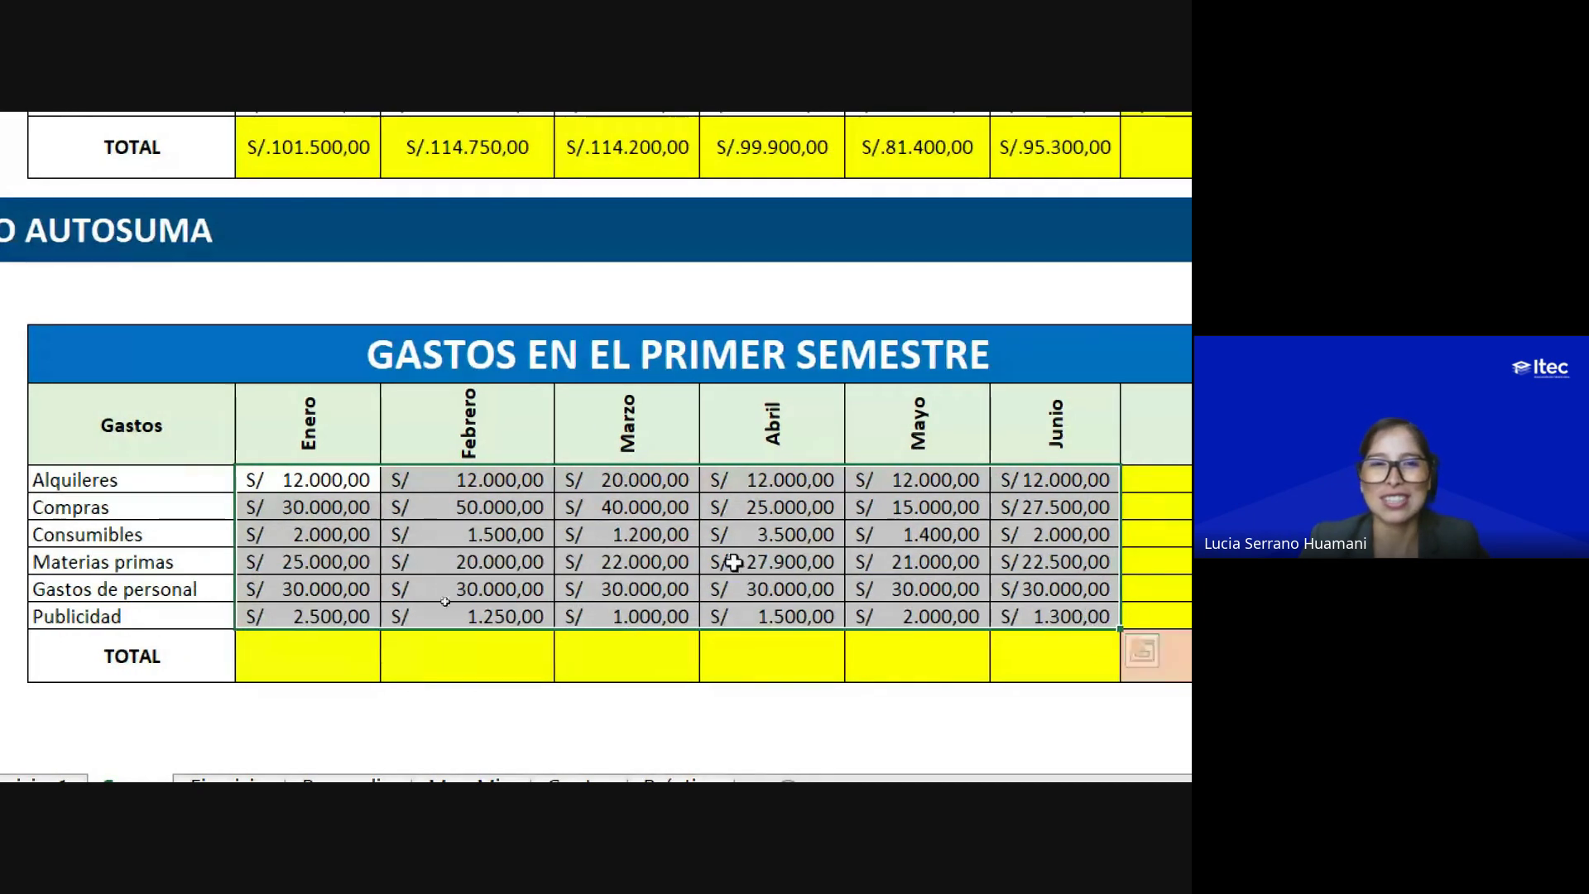
drag(286, 473, 1087, 615)
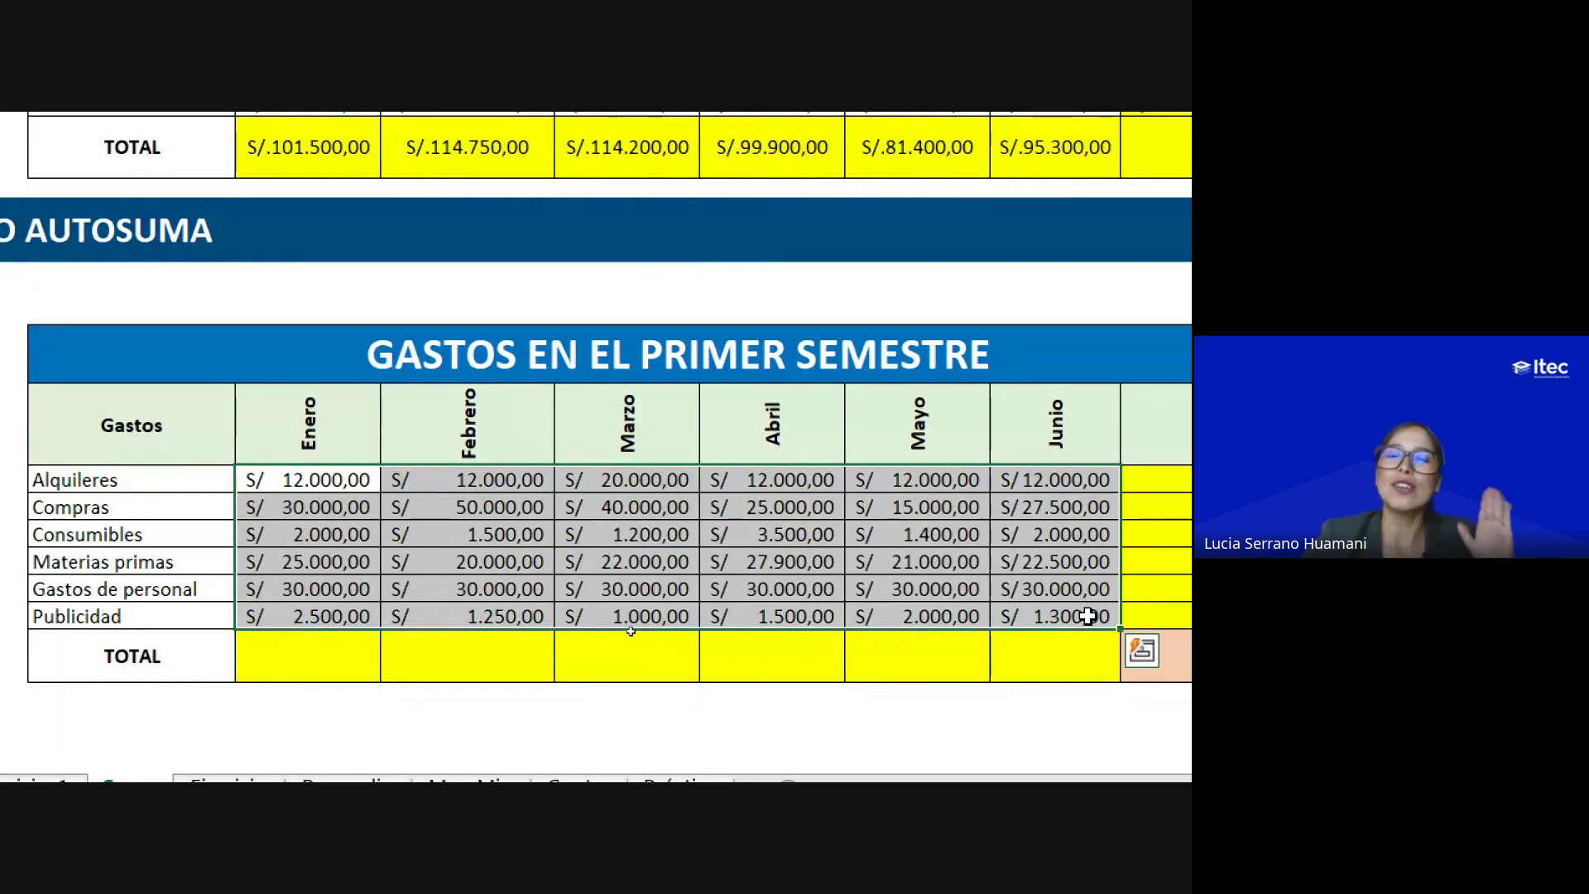
drag(347, 657, 1021, 659)
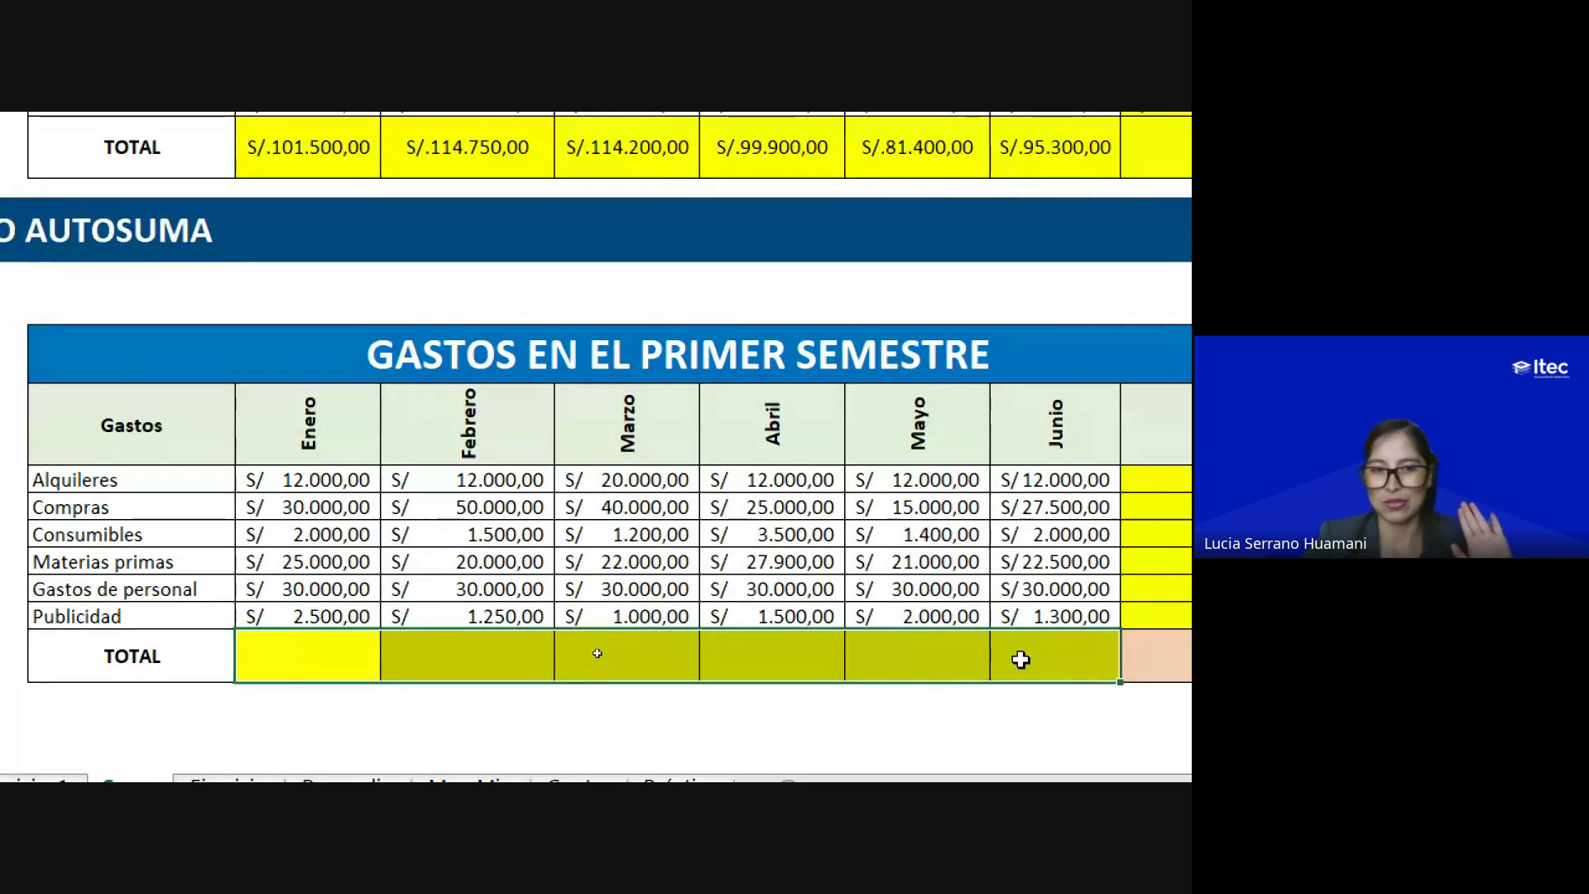
Step: Select C19:H25, including the empty TOTAL row, and fill the monthly totals with AutoSum
click(341, 480)
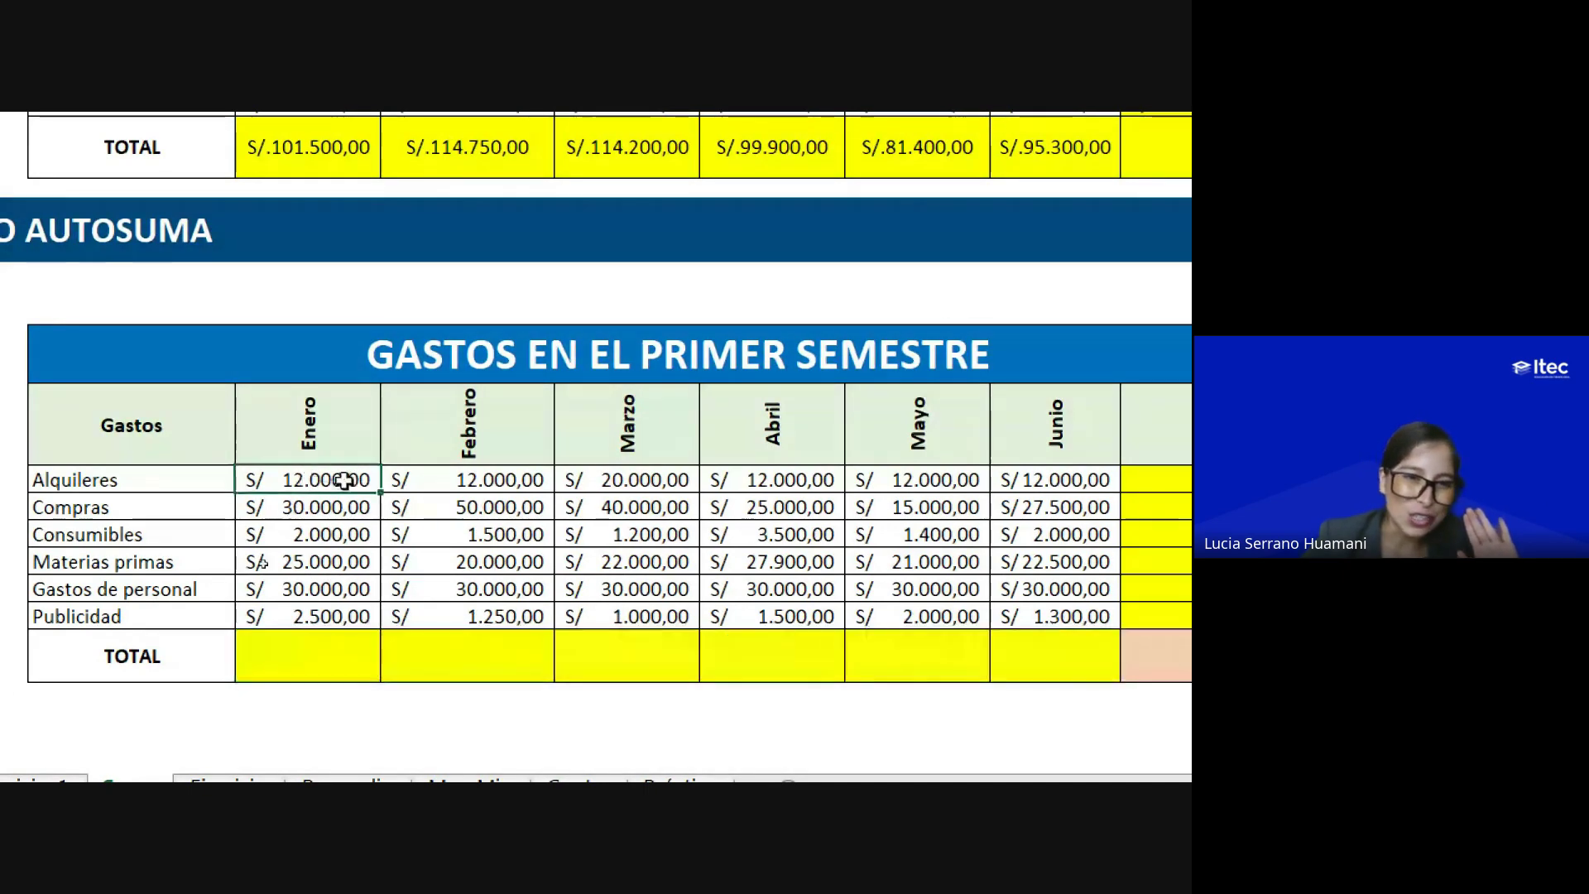
drag(343, 480, 1070, 605)
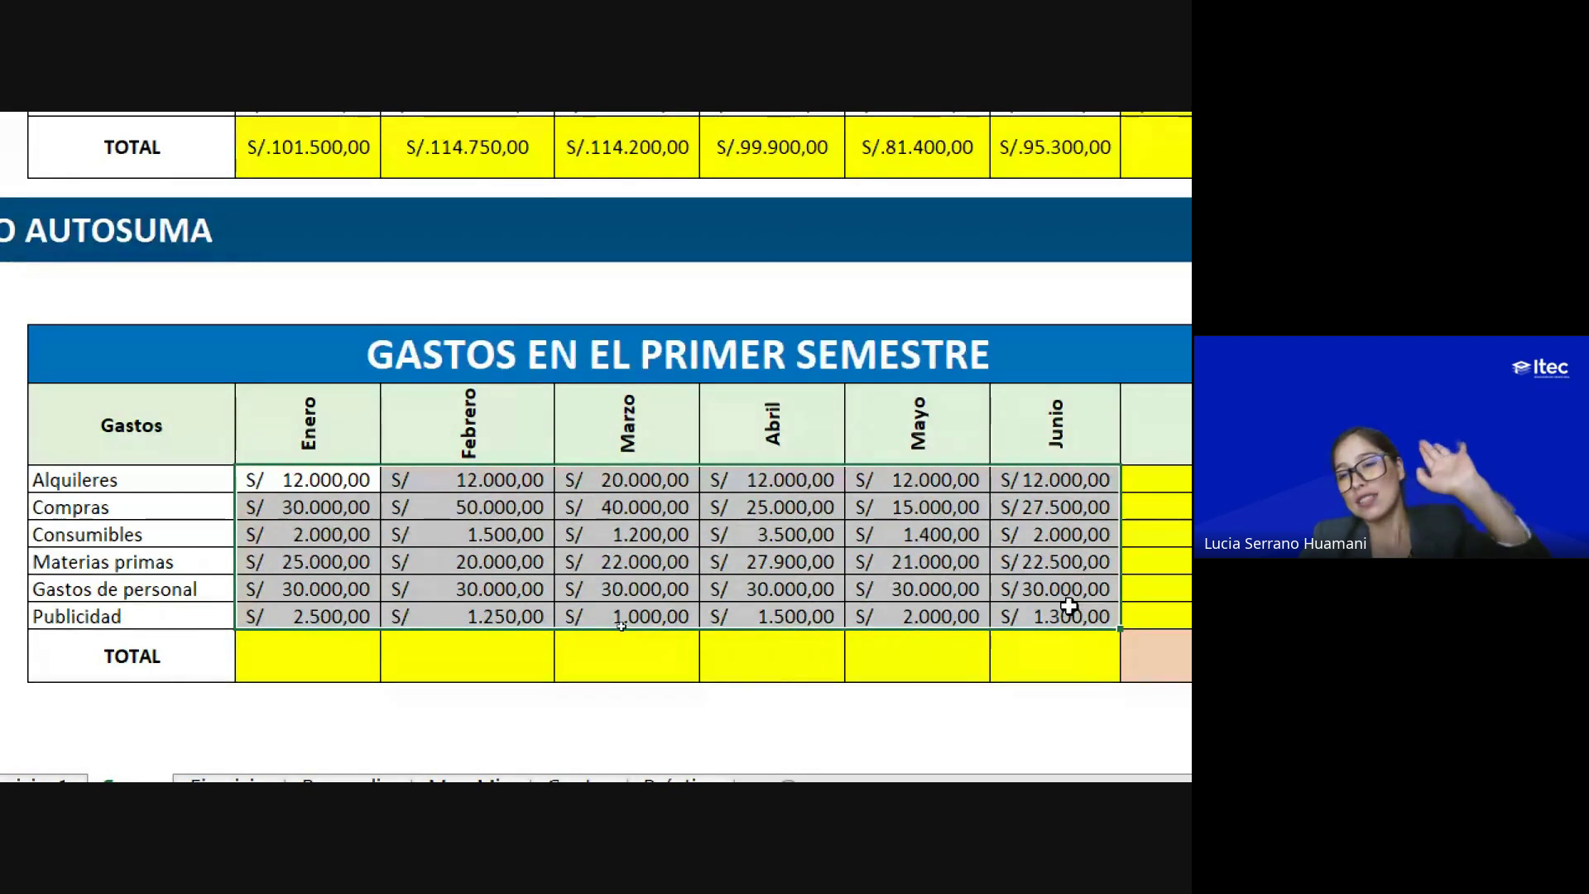
drag(1070, 607, 1041, 658)
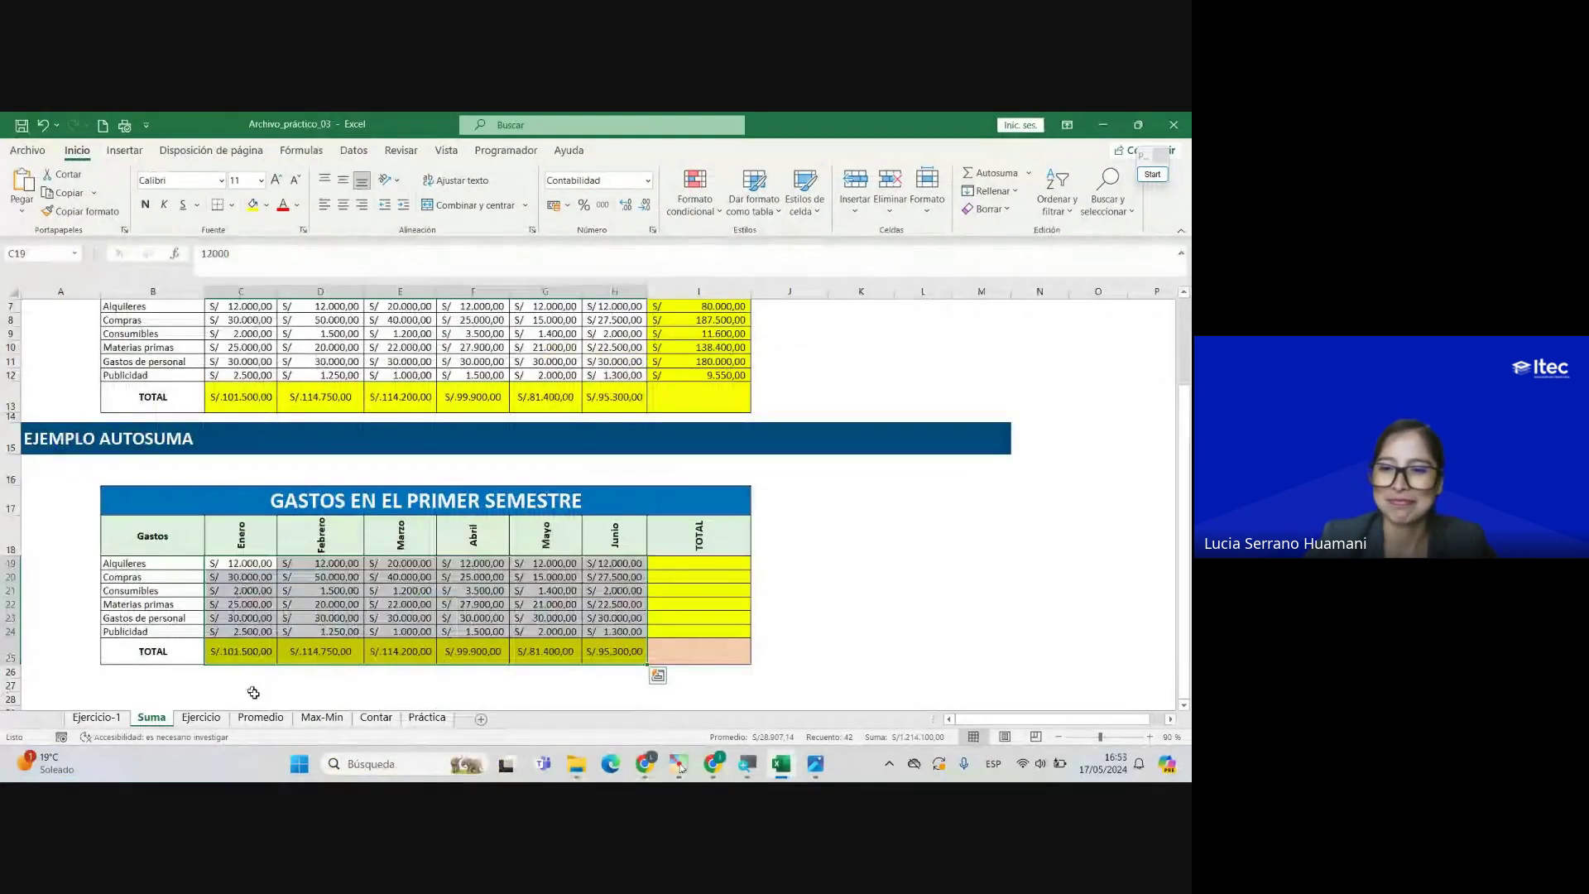
click(273, 659)
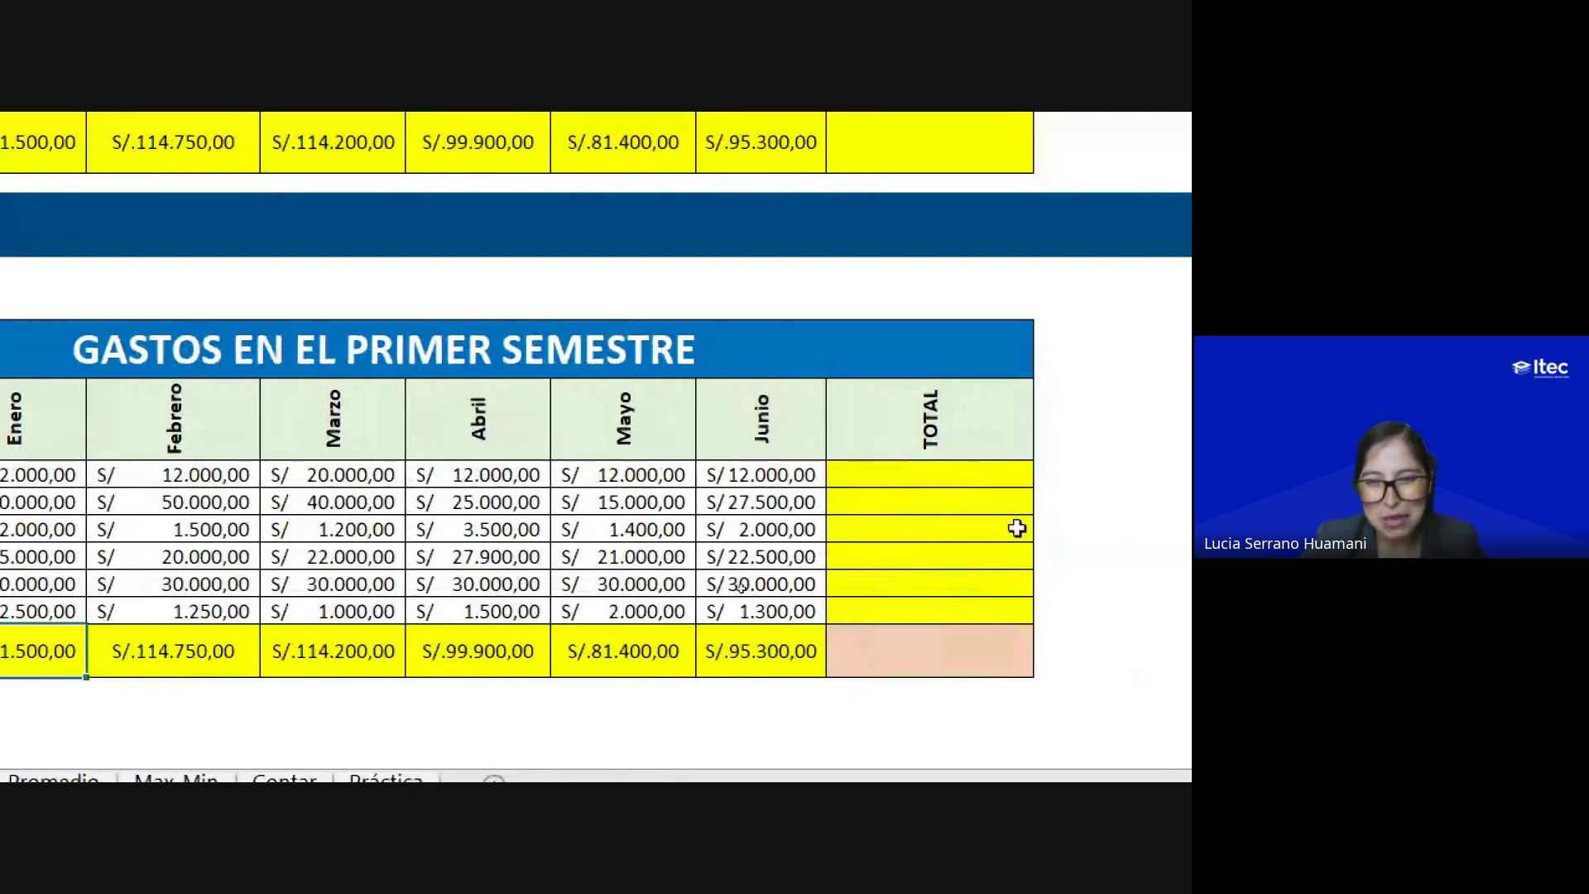
Step: Point out the empty TOTAL column I19:I24, and select the amounts together with it as C19:I24
drag(1122, 476, 1114, 544)
drag(936, 543, 937, 602)
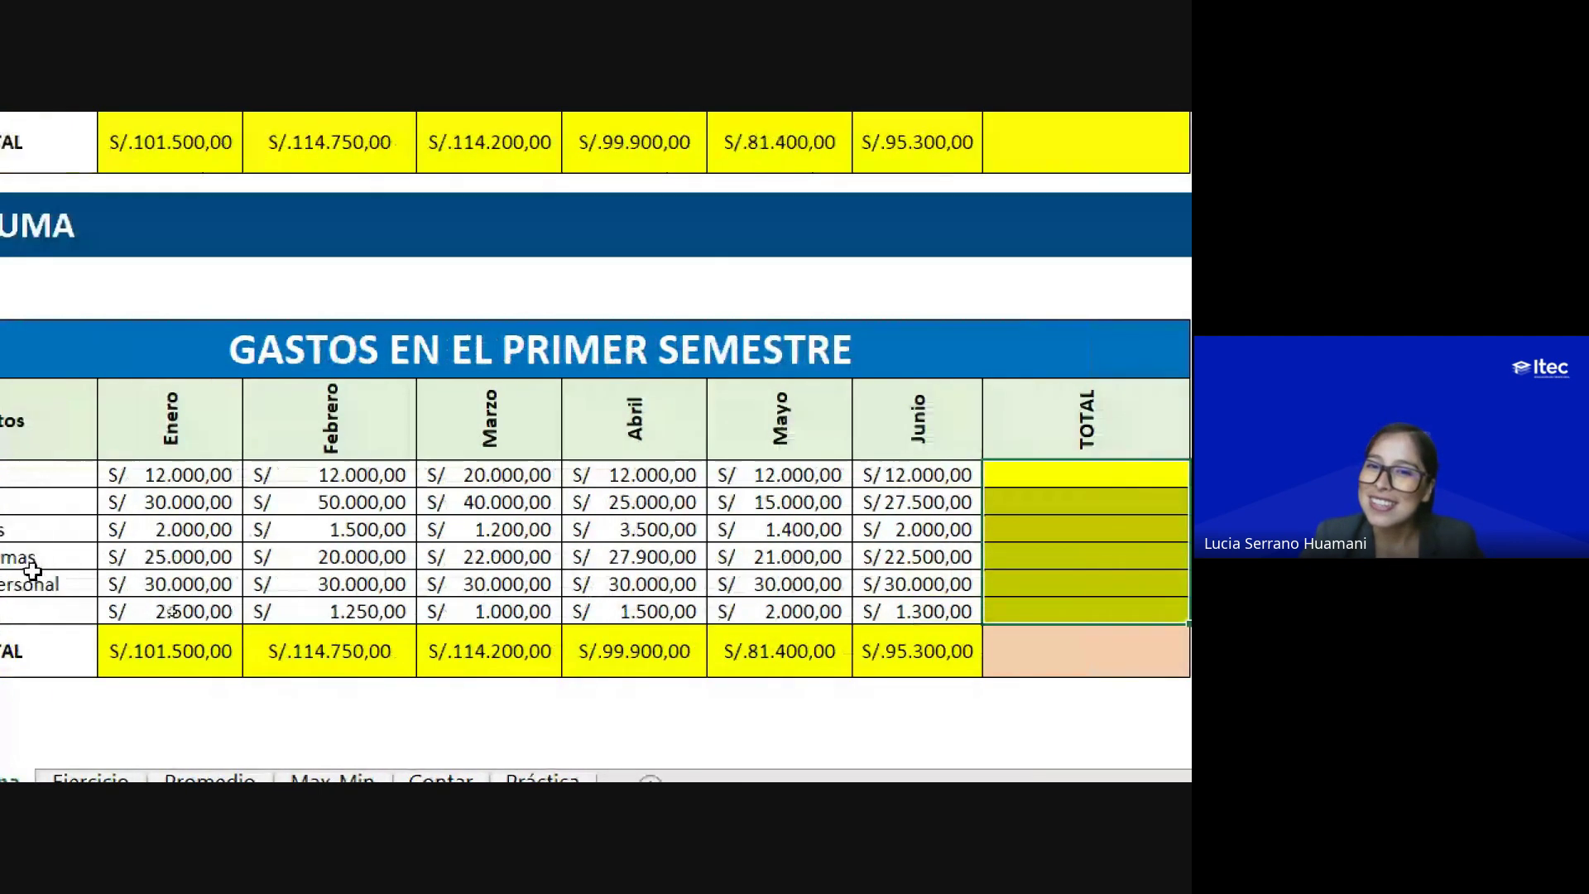
click(118, 556)
drag(156, 474, 1100, 610)
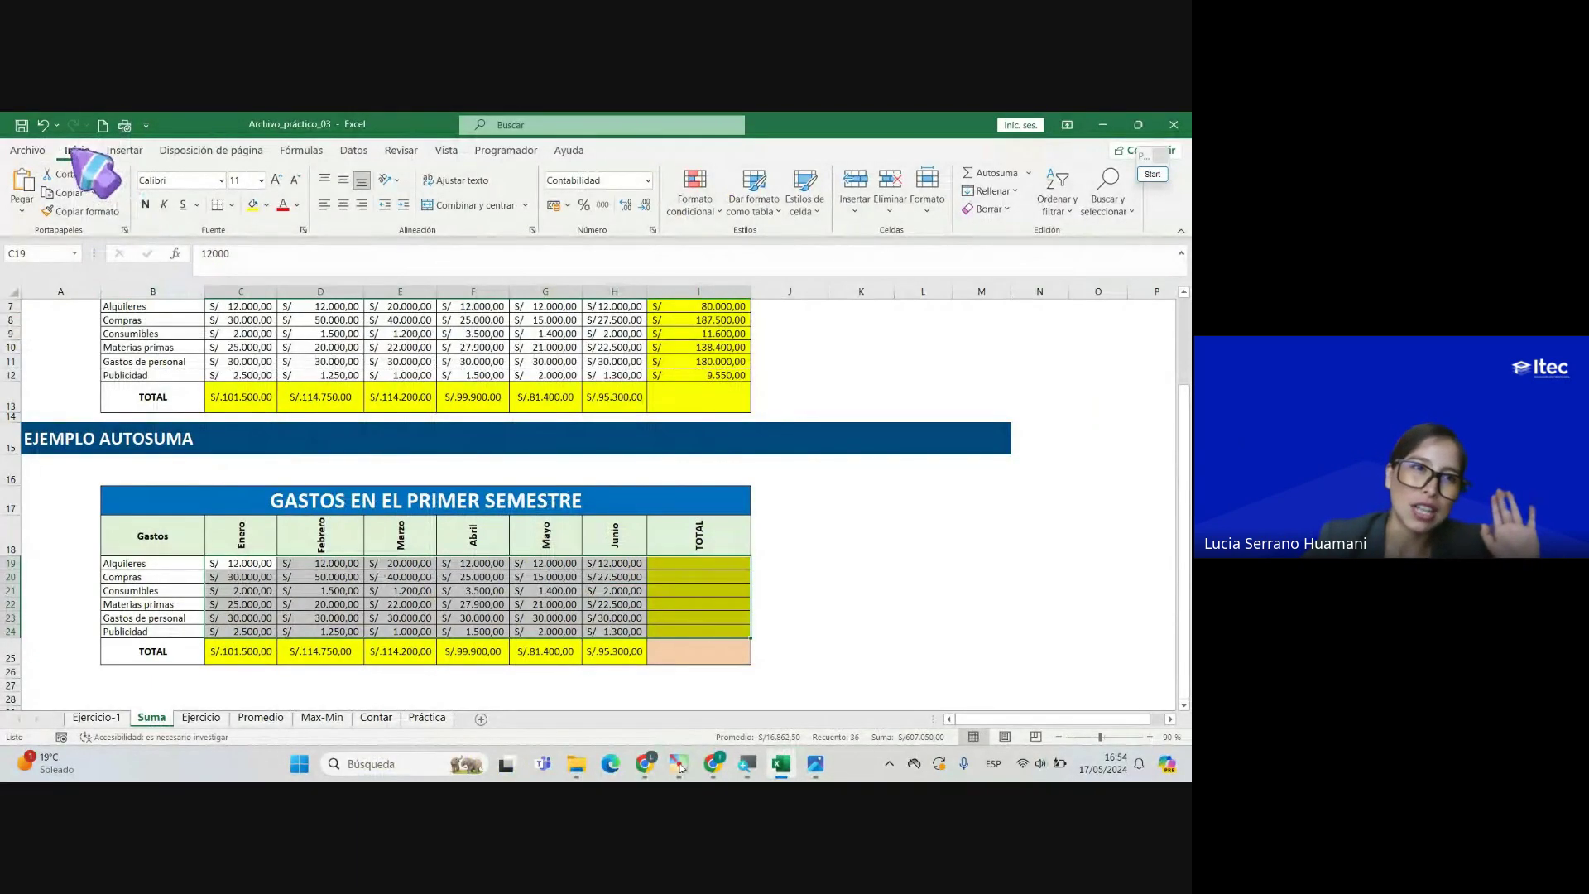
Step: Point a yellow arrow at the Autosuma command, circle it in yellow, and end the annotation
click(1152, 174)
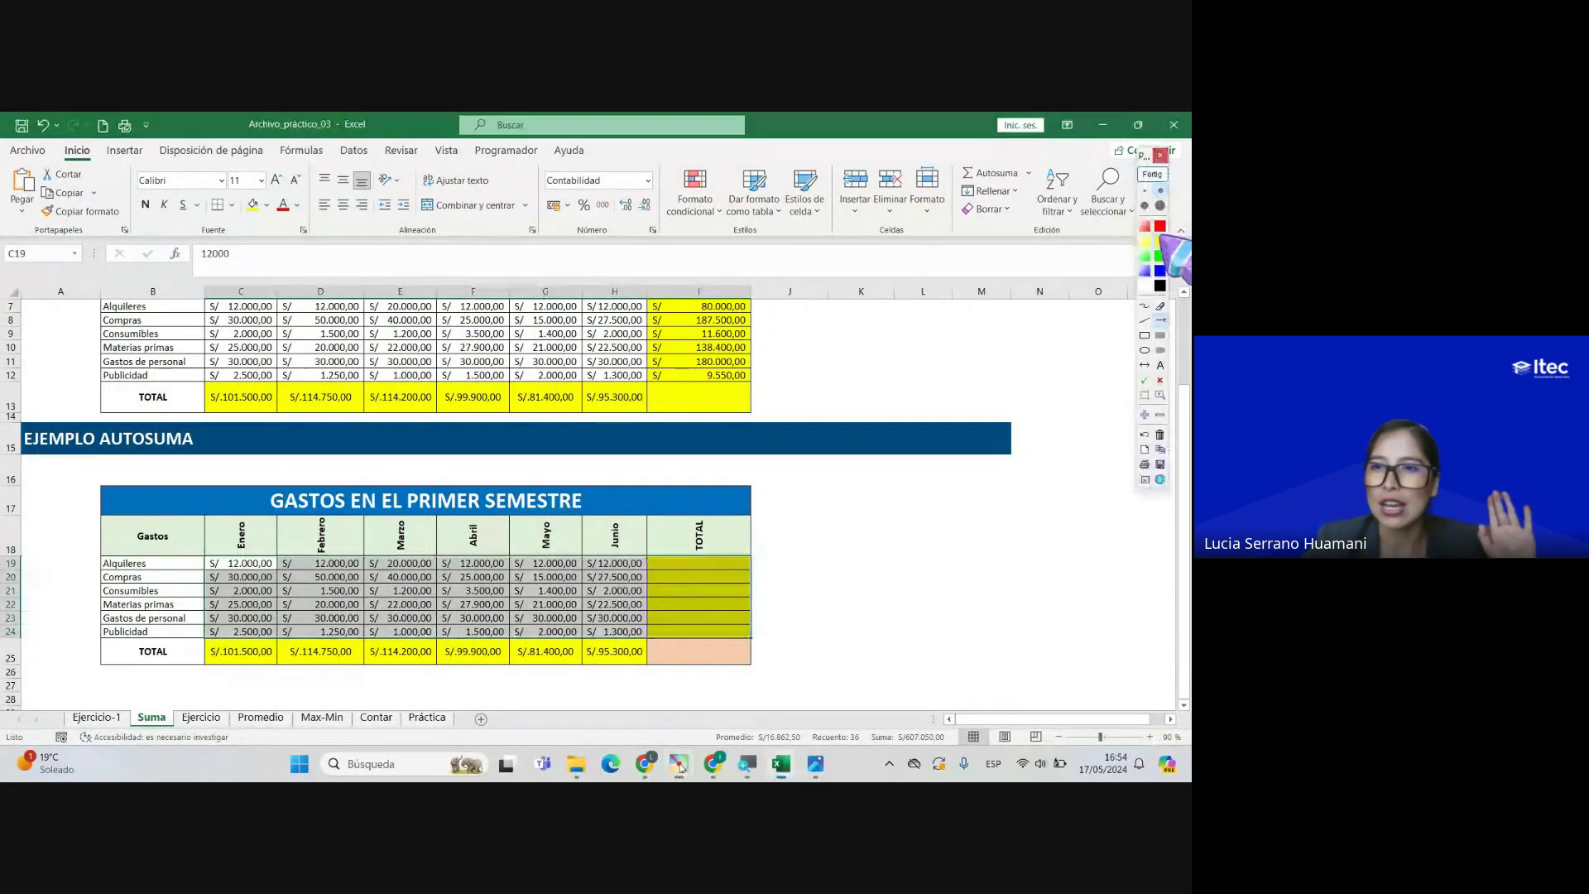
drag(1082, 402, 1000, 180)
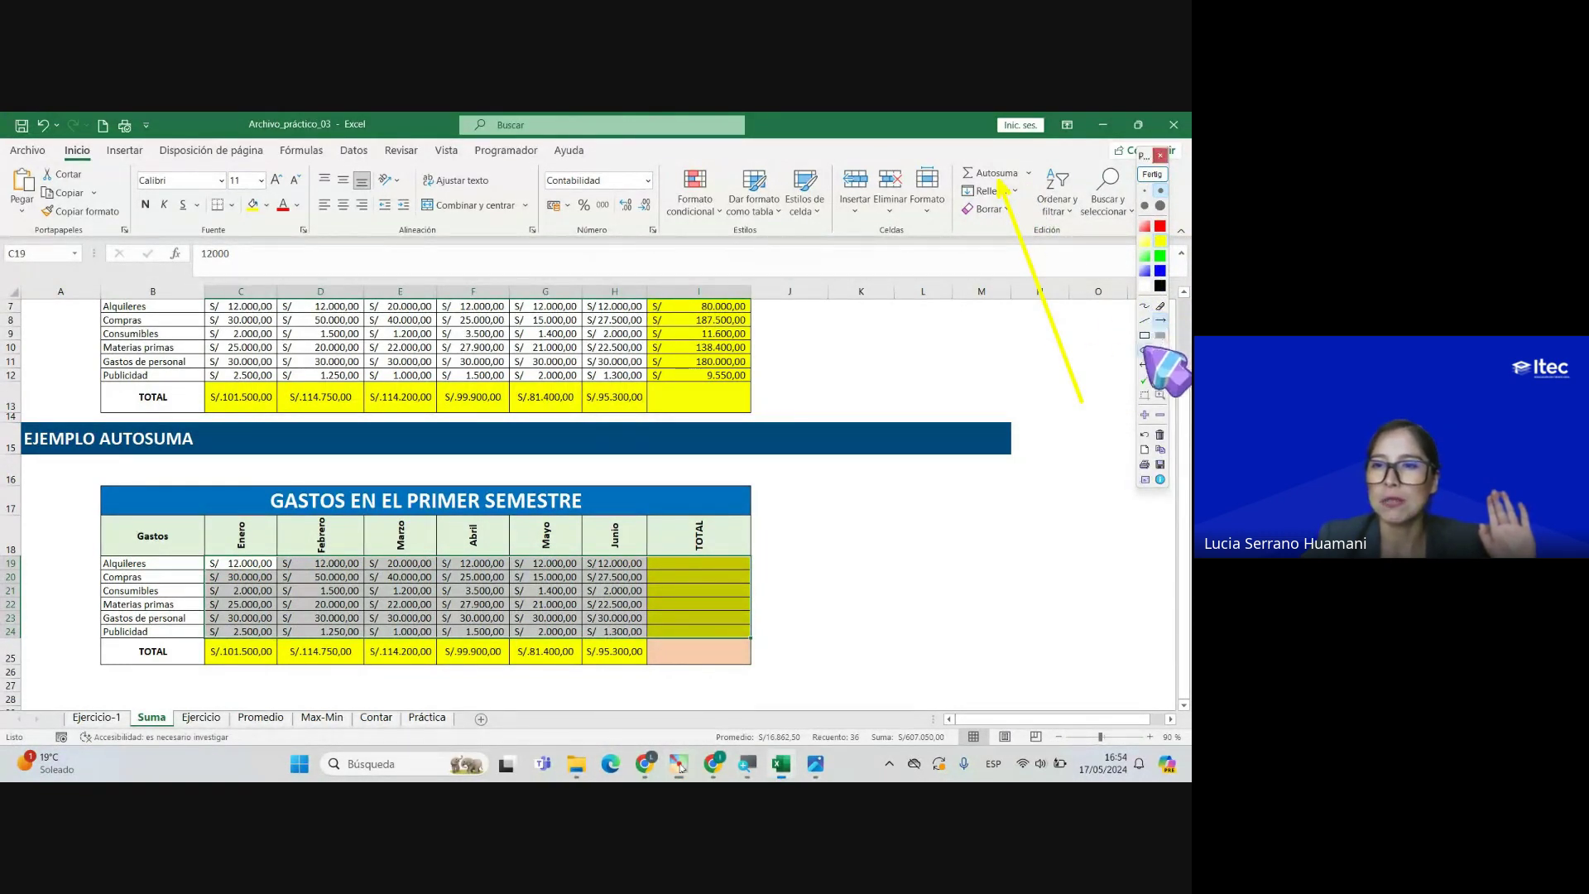
click(1145, 349)
drag(954, 151, 1020, 186)
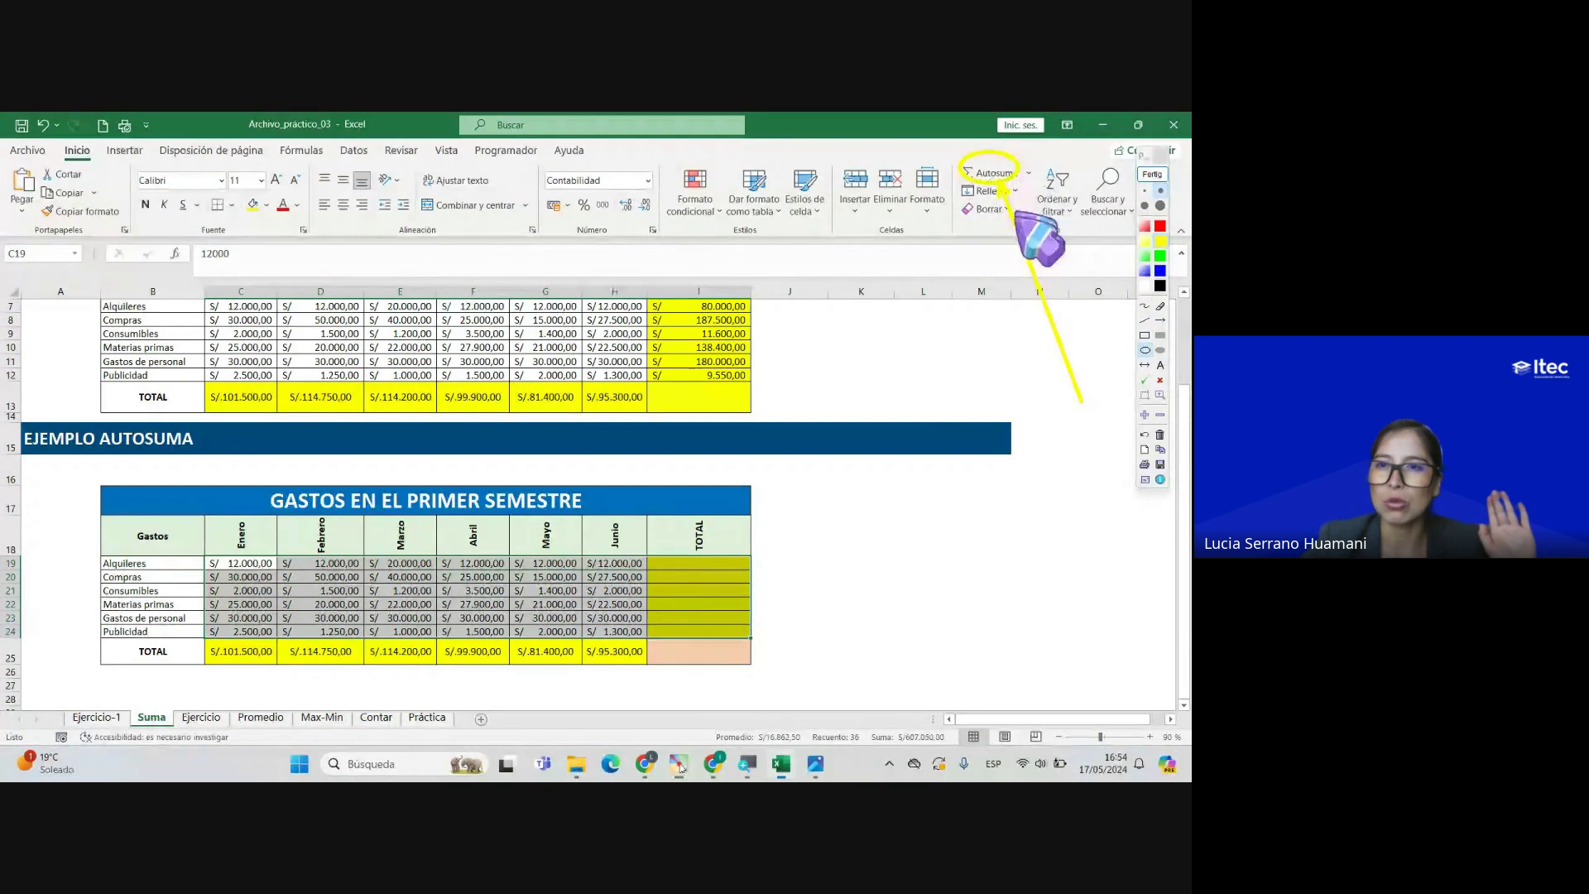
click(1152, 174)
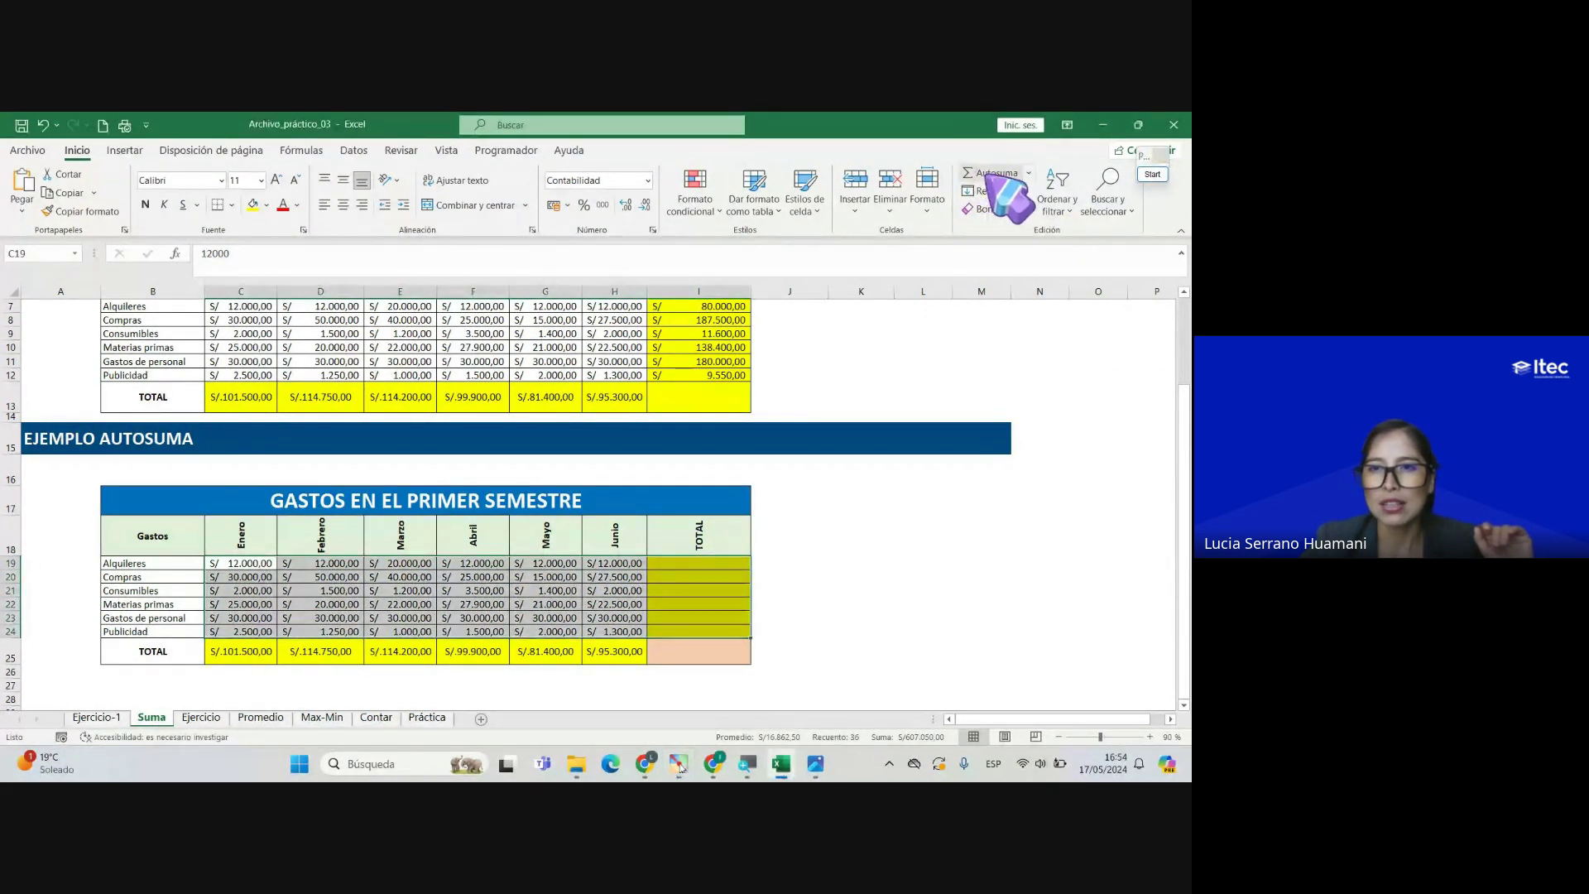
Step: Fill the expense totals in I19:I24 of the EJEMPLO AUTOSUMA table with AutoSum
click(993, 174)
click(706, 607)
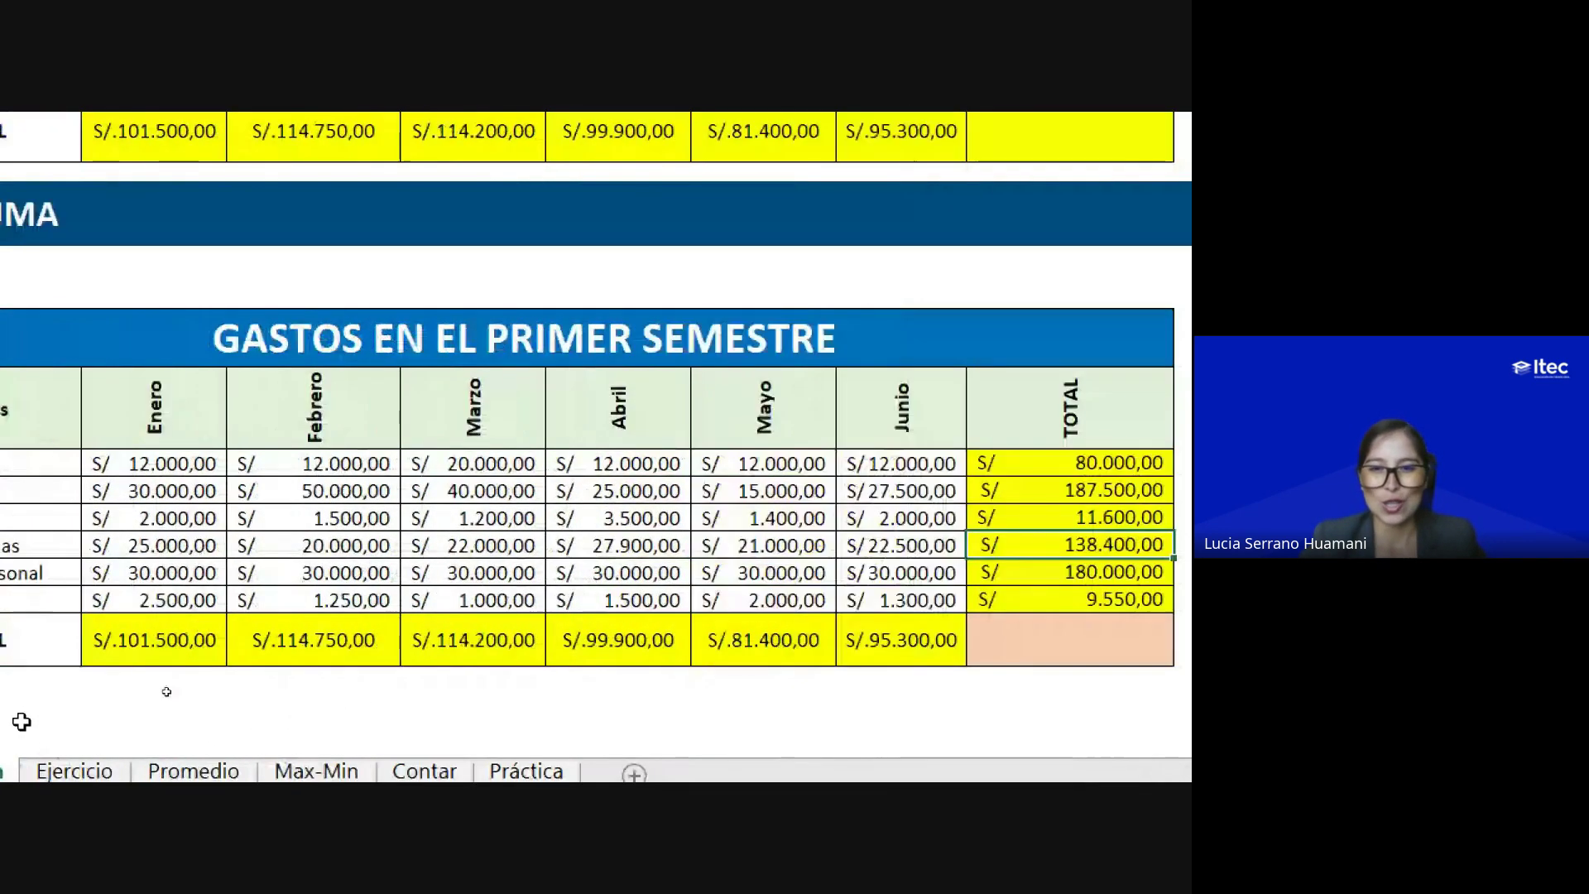
Step: Review the filled totals by highlighting the Enero and Febrero columns and the first expense rows of the EJEMPLO AUTOSUMA table
drag(150, 464, 168, 643)
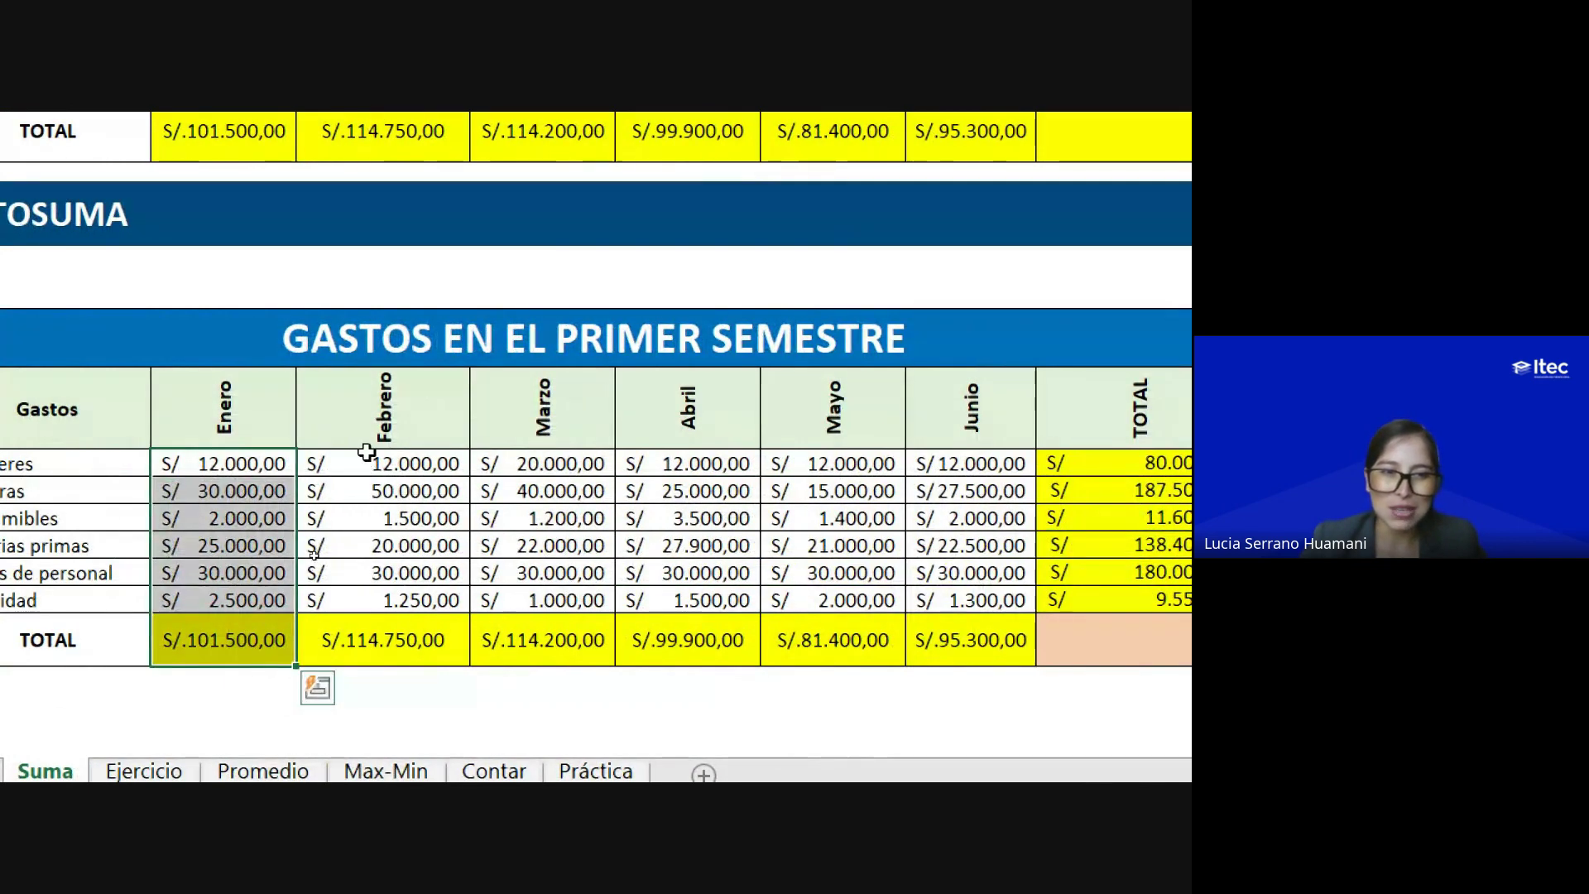
drag(367, 452, 373, 631)
drag(248, 466, 1123, 490)
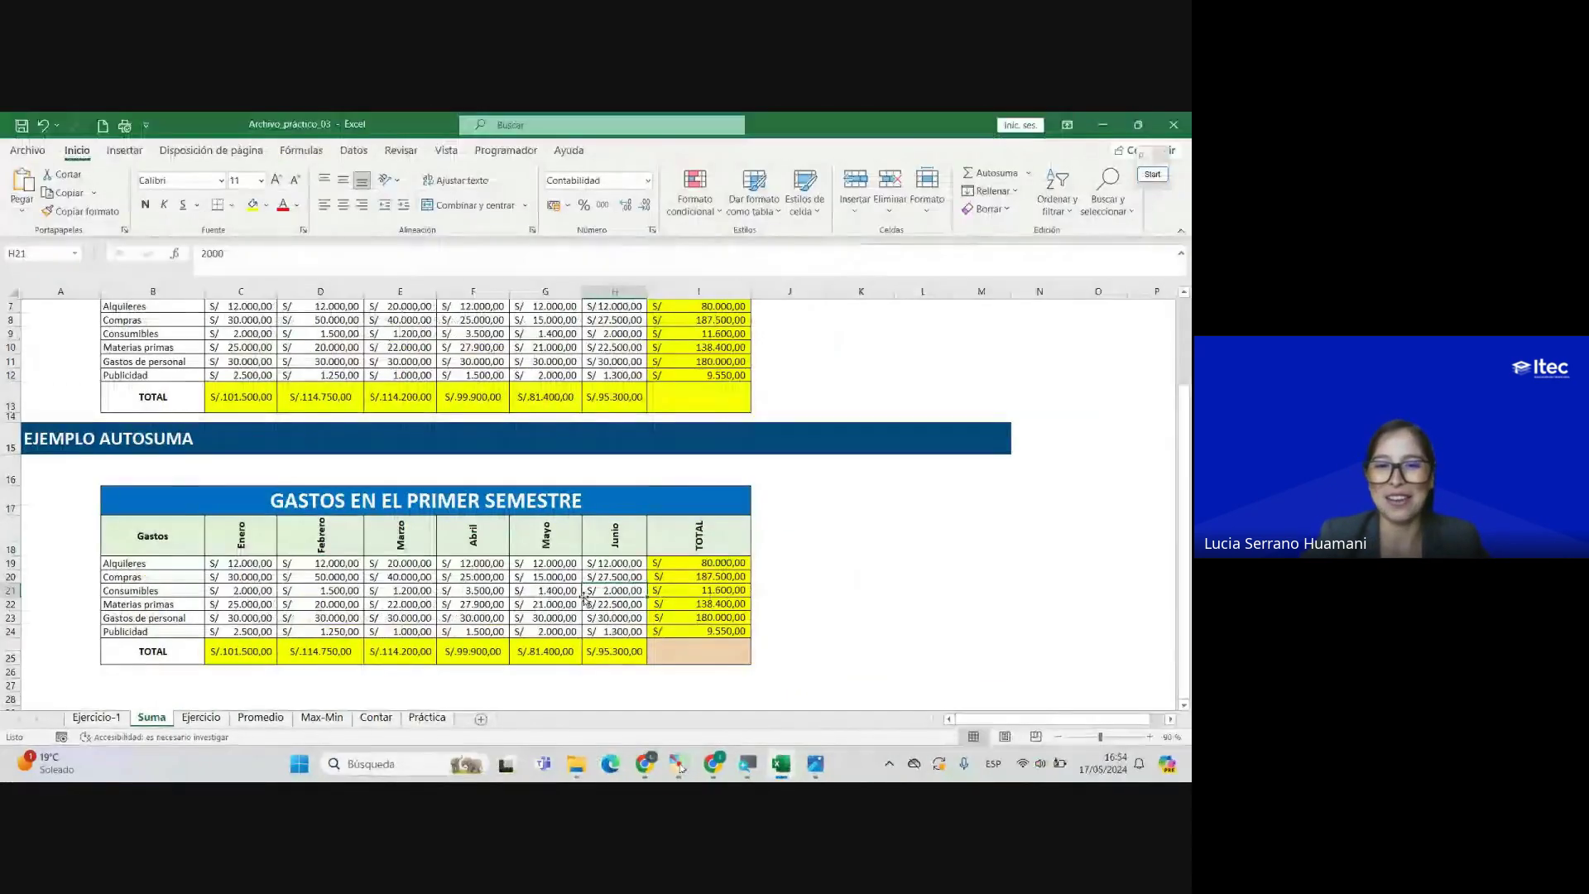
click(613, 588)
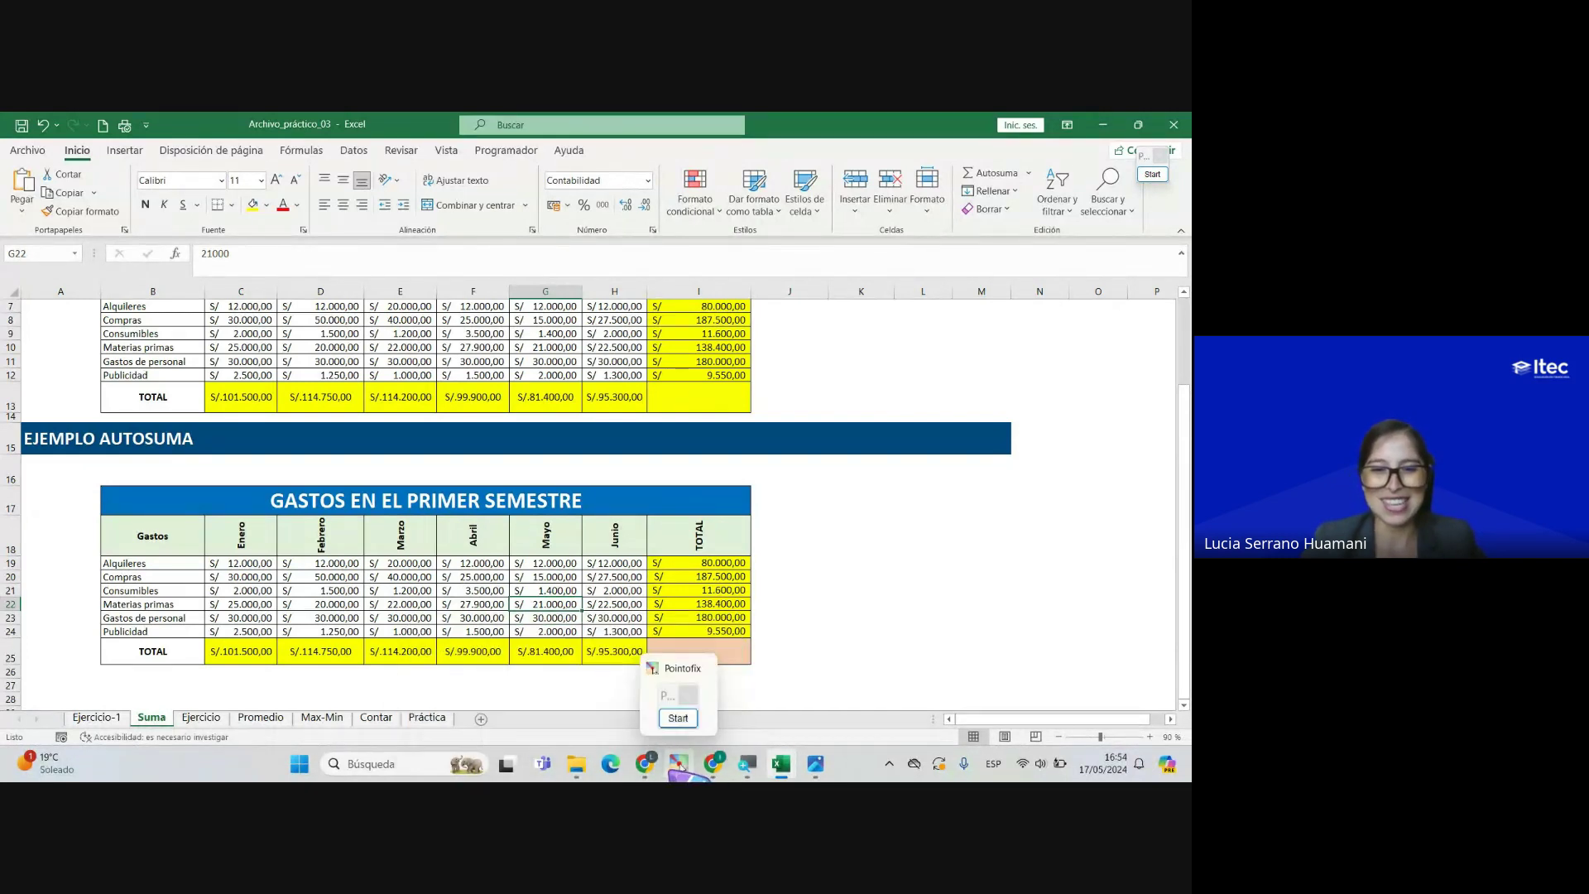
Step: Check the participants' messages in the Google Meet call and return to the Suma sheet in Excel
mouse_move(679, 767)
click(546, 687)
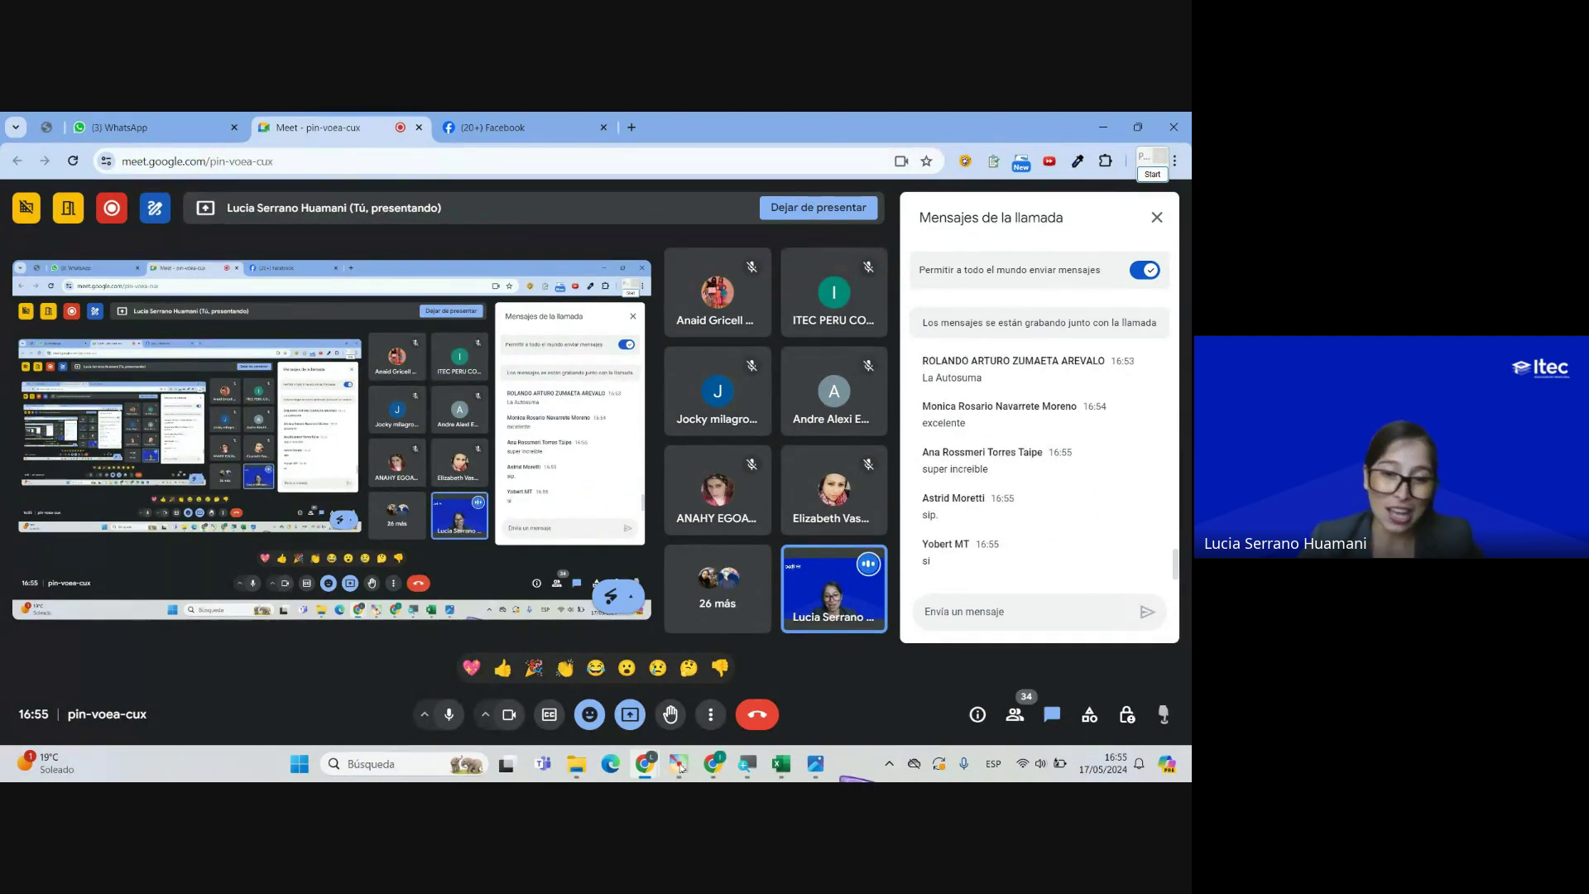
mouse_move(815, 765)
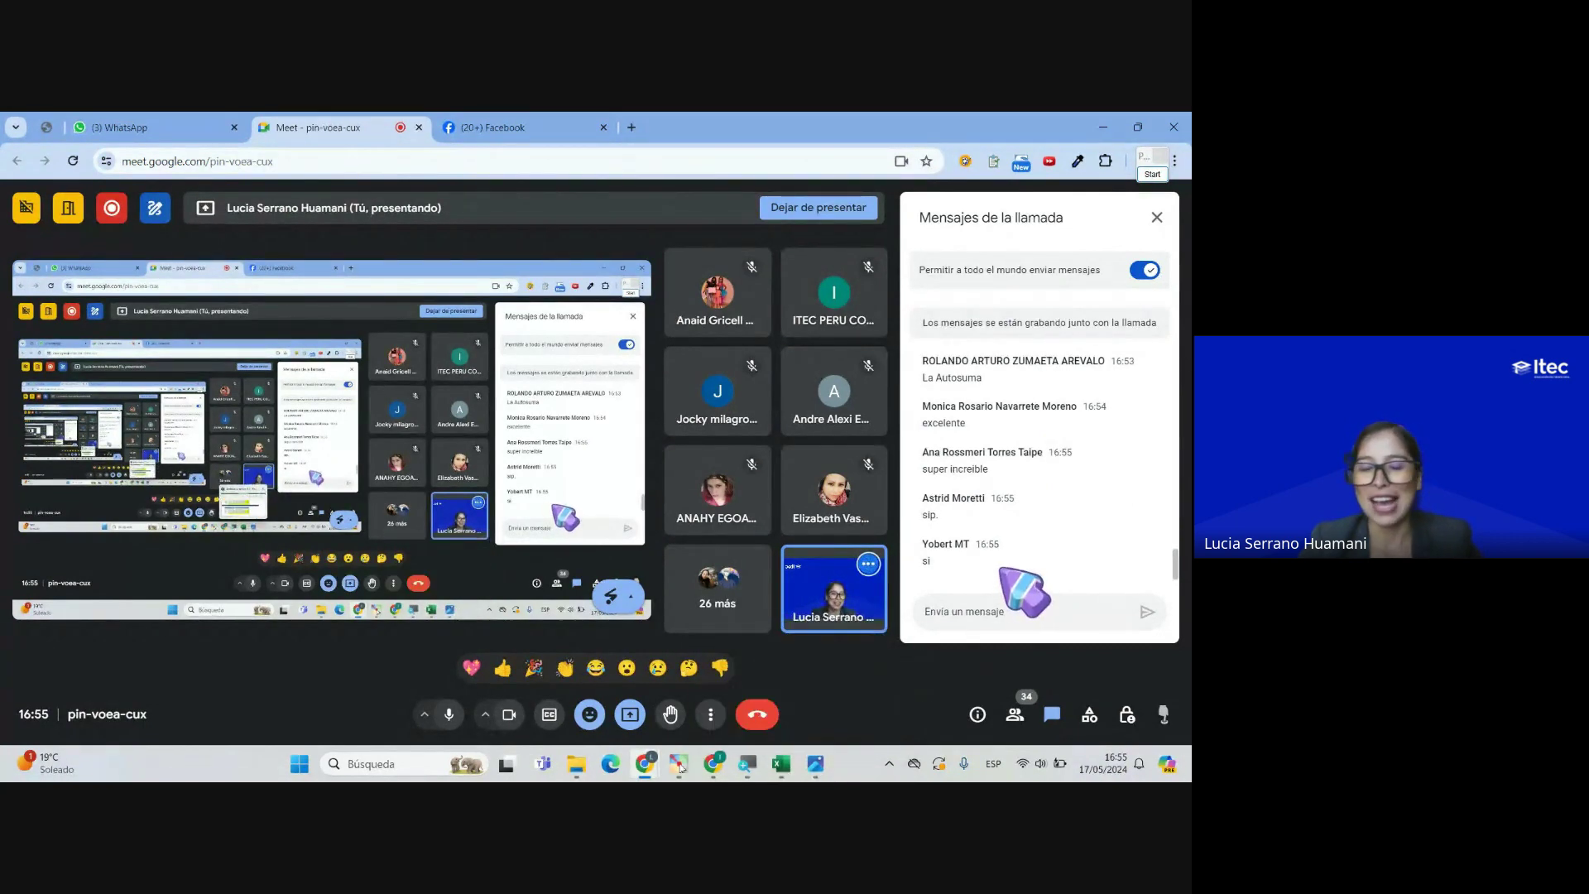
click(782, 763)
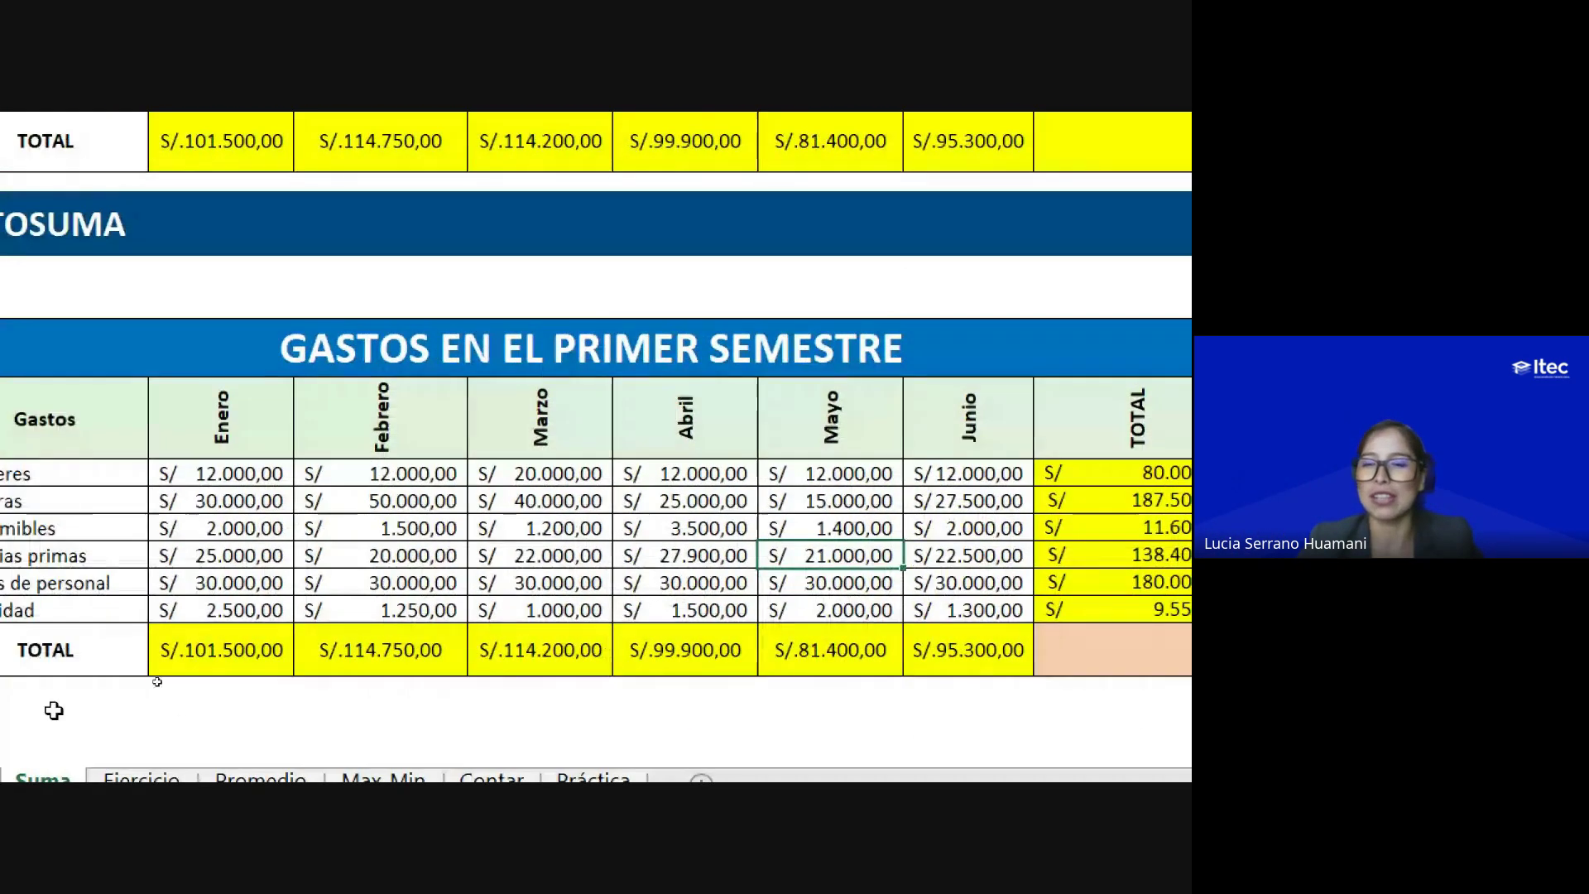
Step: Clear the monthly totals in C25:H25 and the expense totals in I19:I24 of the EJEMPLO AUTOSUMA table
drag(225, 625, 979, 667)
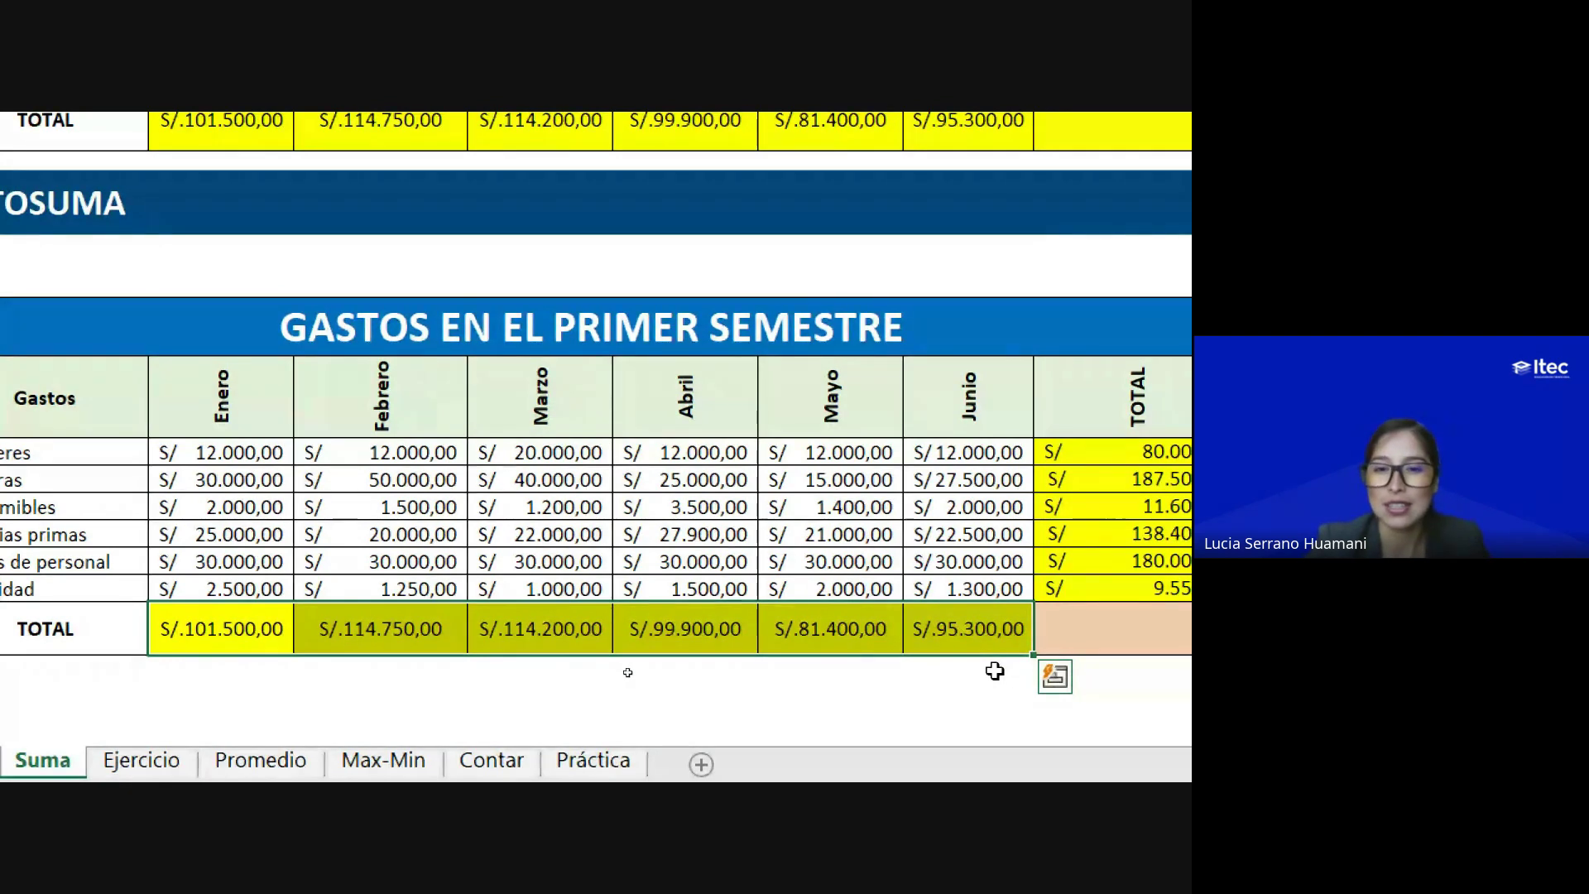
key(Delete)
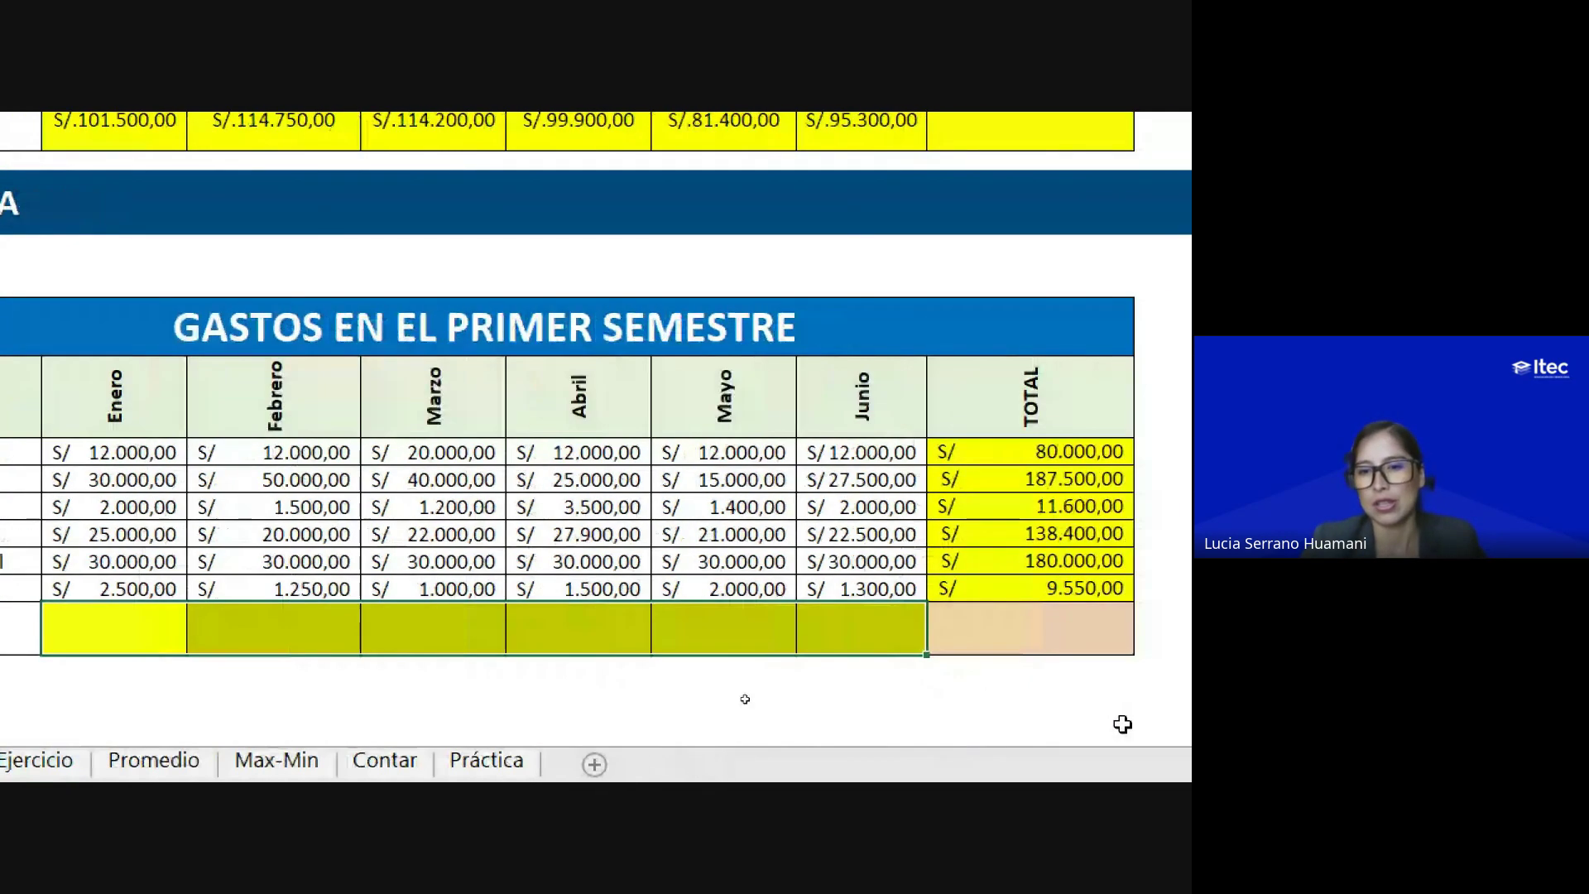
drag(1133, 455, 1140, 504)
drag(875, 503, 884, 588)
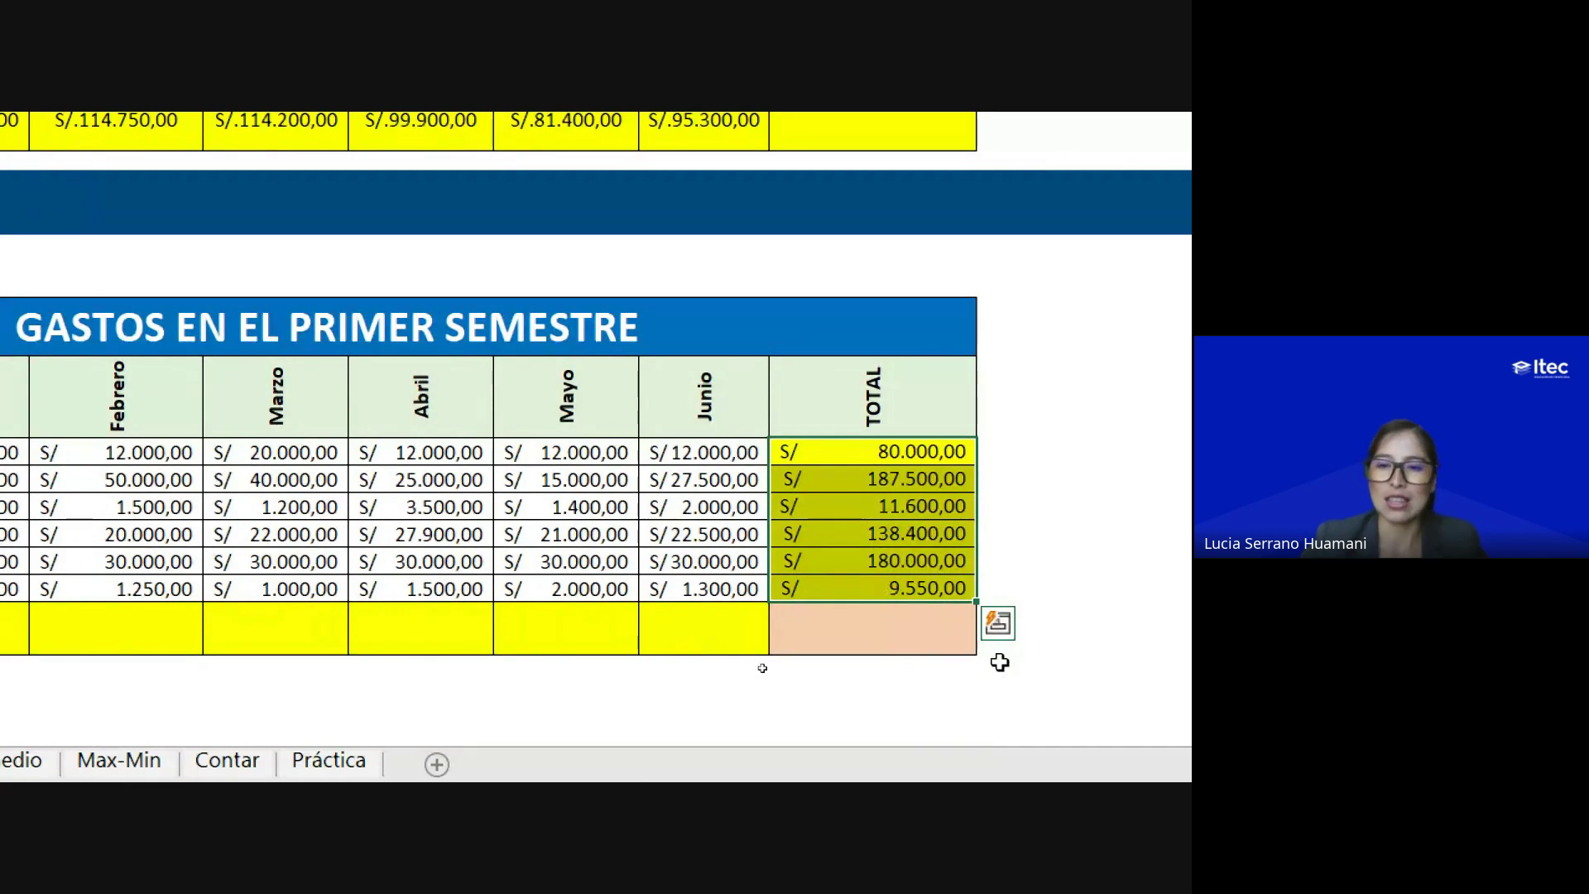
key(Delete)
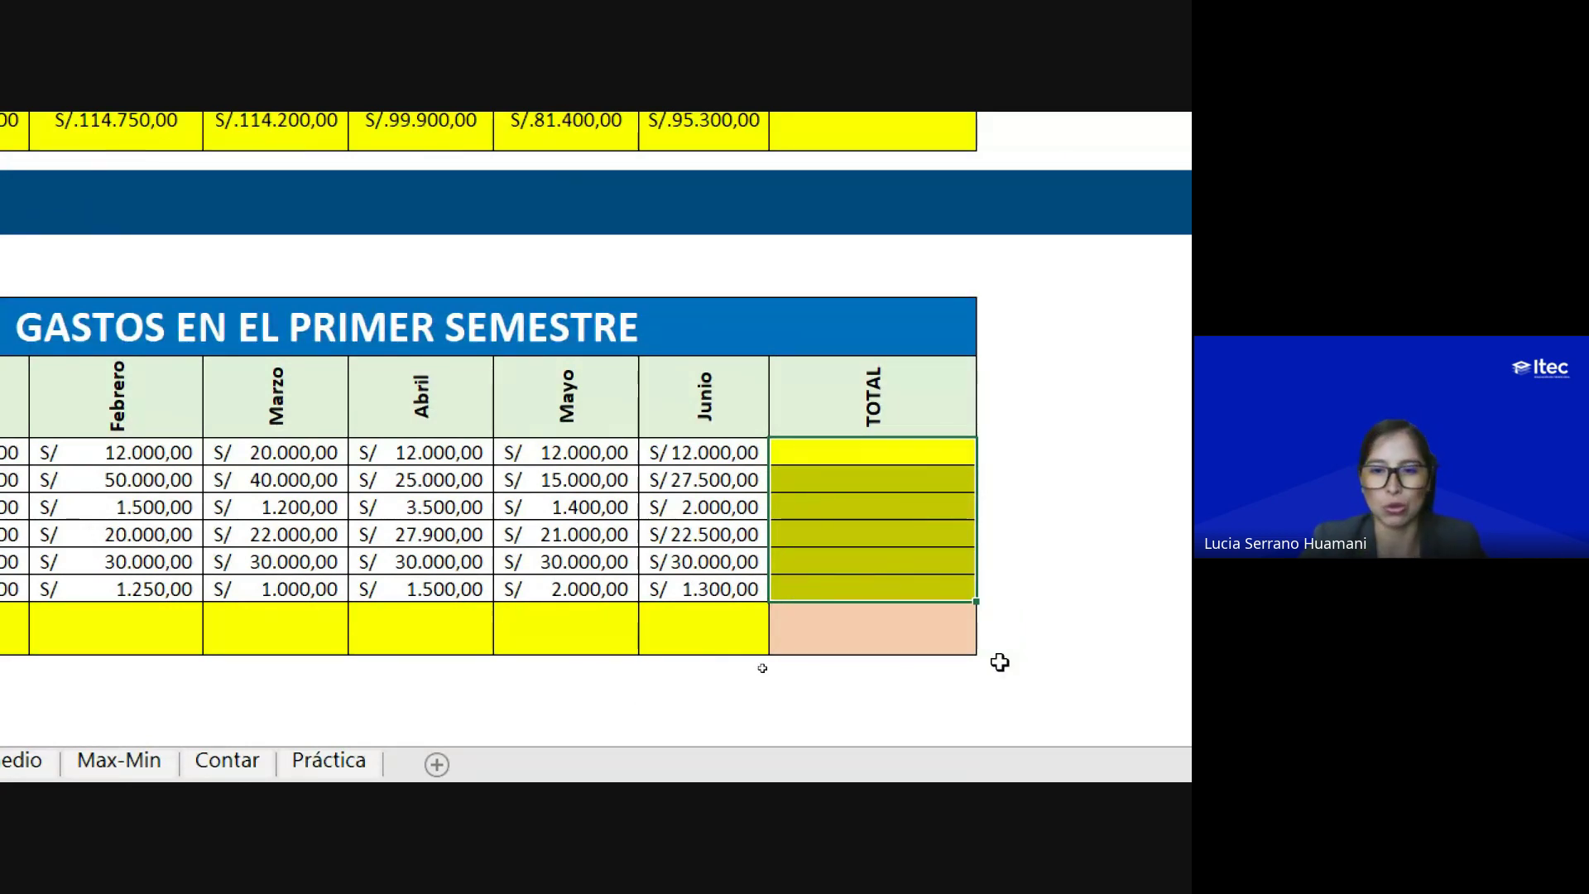
Step: Highlight the empty monthly TOTAL row and the empty TOTAL column of the EJEMPLO AUTOSUMA table to show what needs calculating
click(798, 639)
scroll(36, 727, left, 3)
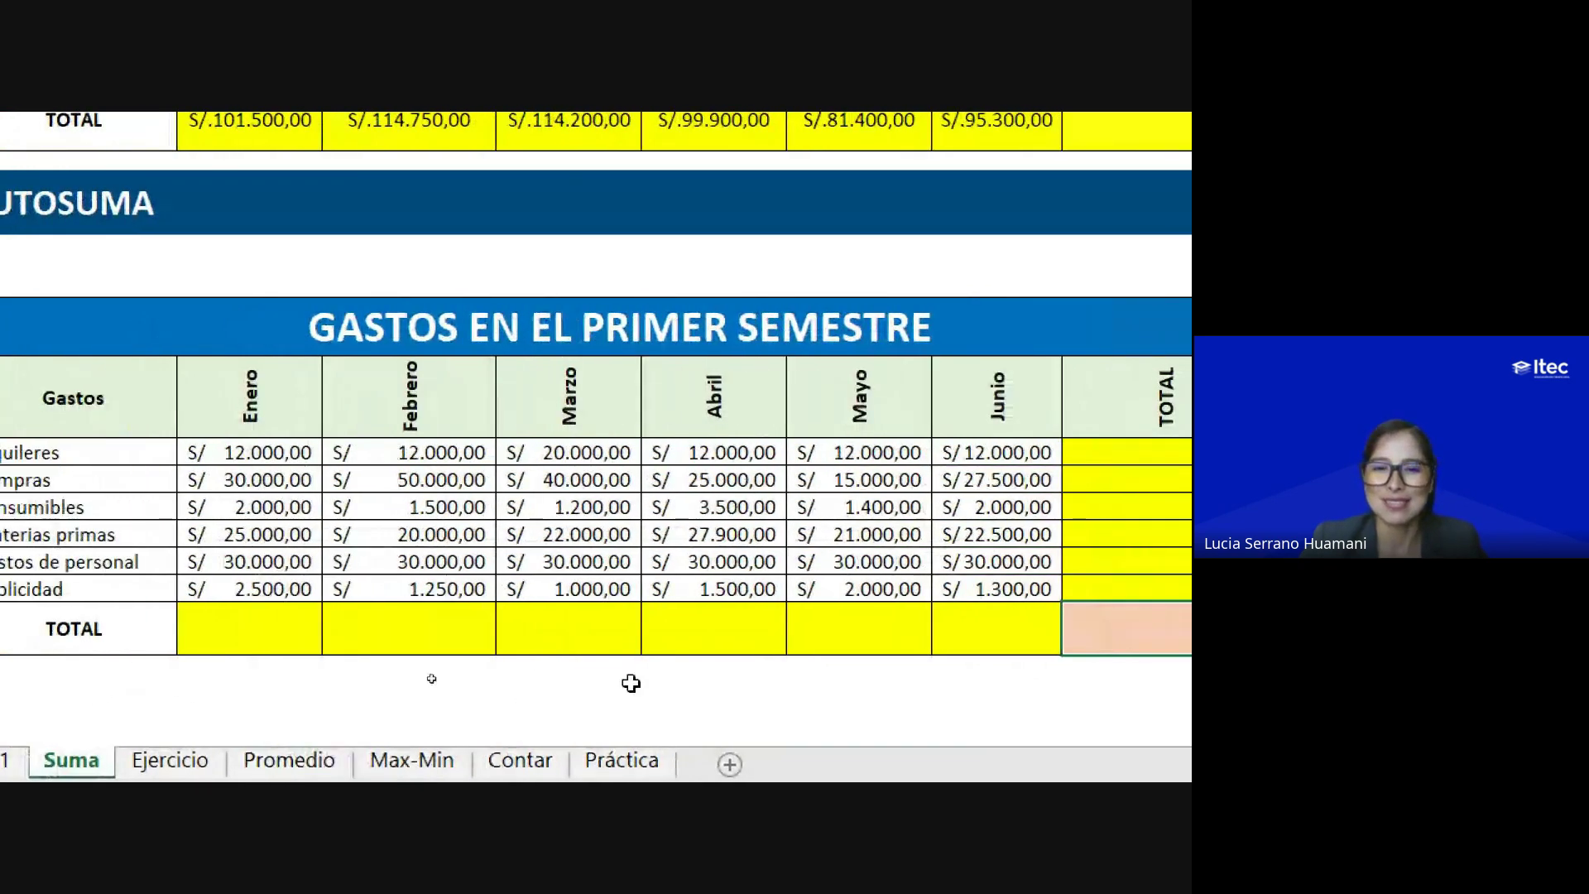
scroll(944, 706, right, 3)
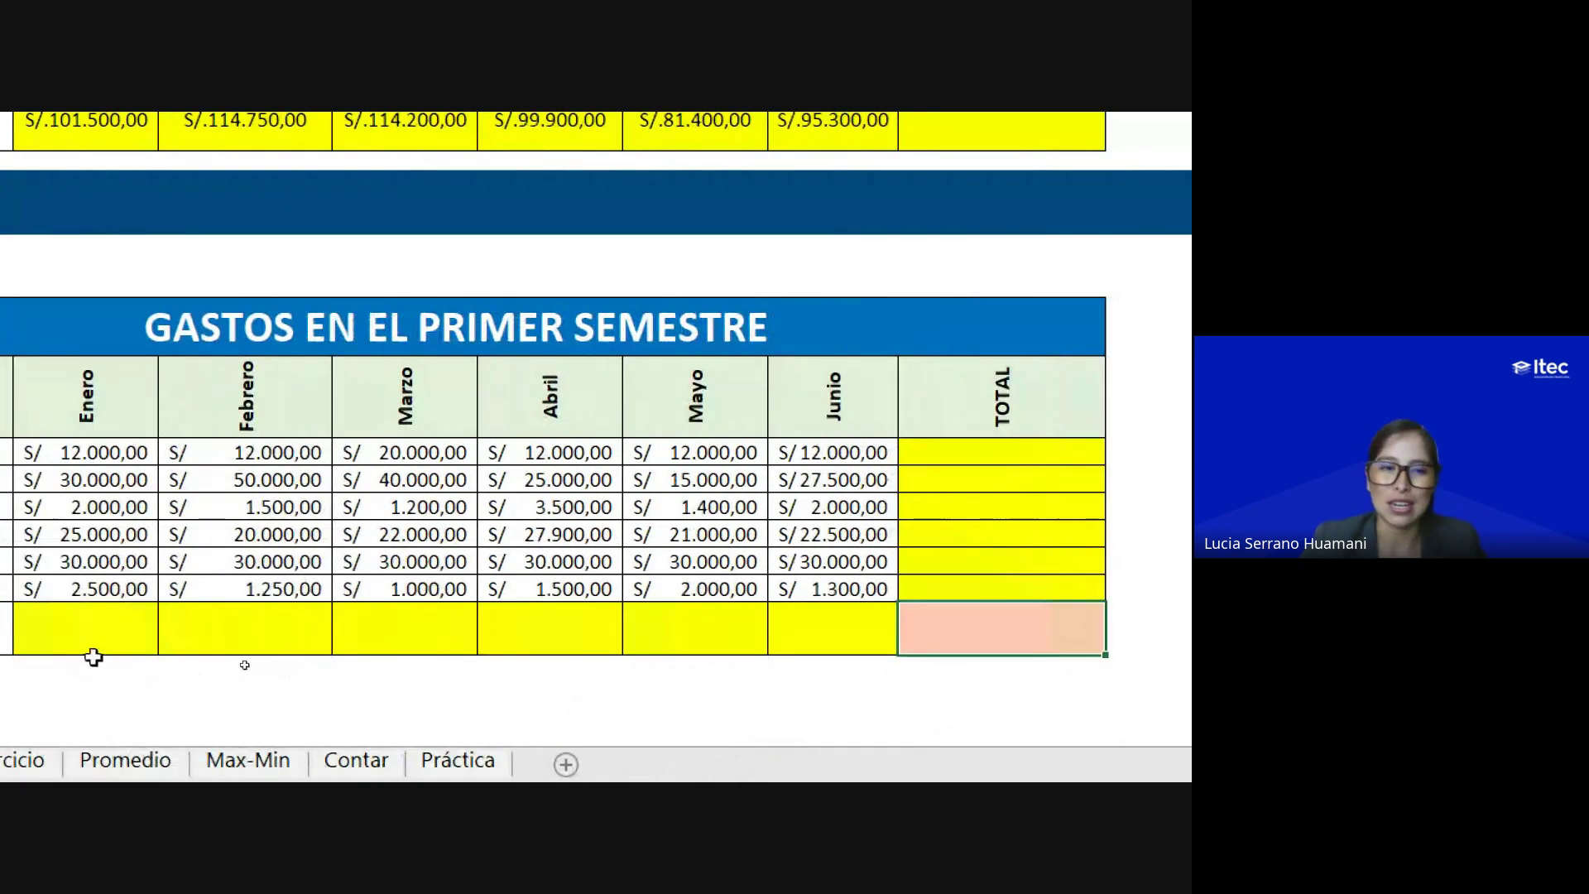
drag(92, 641, 678, 658)
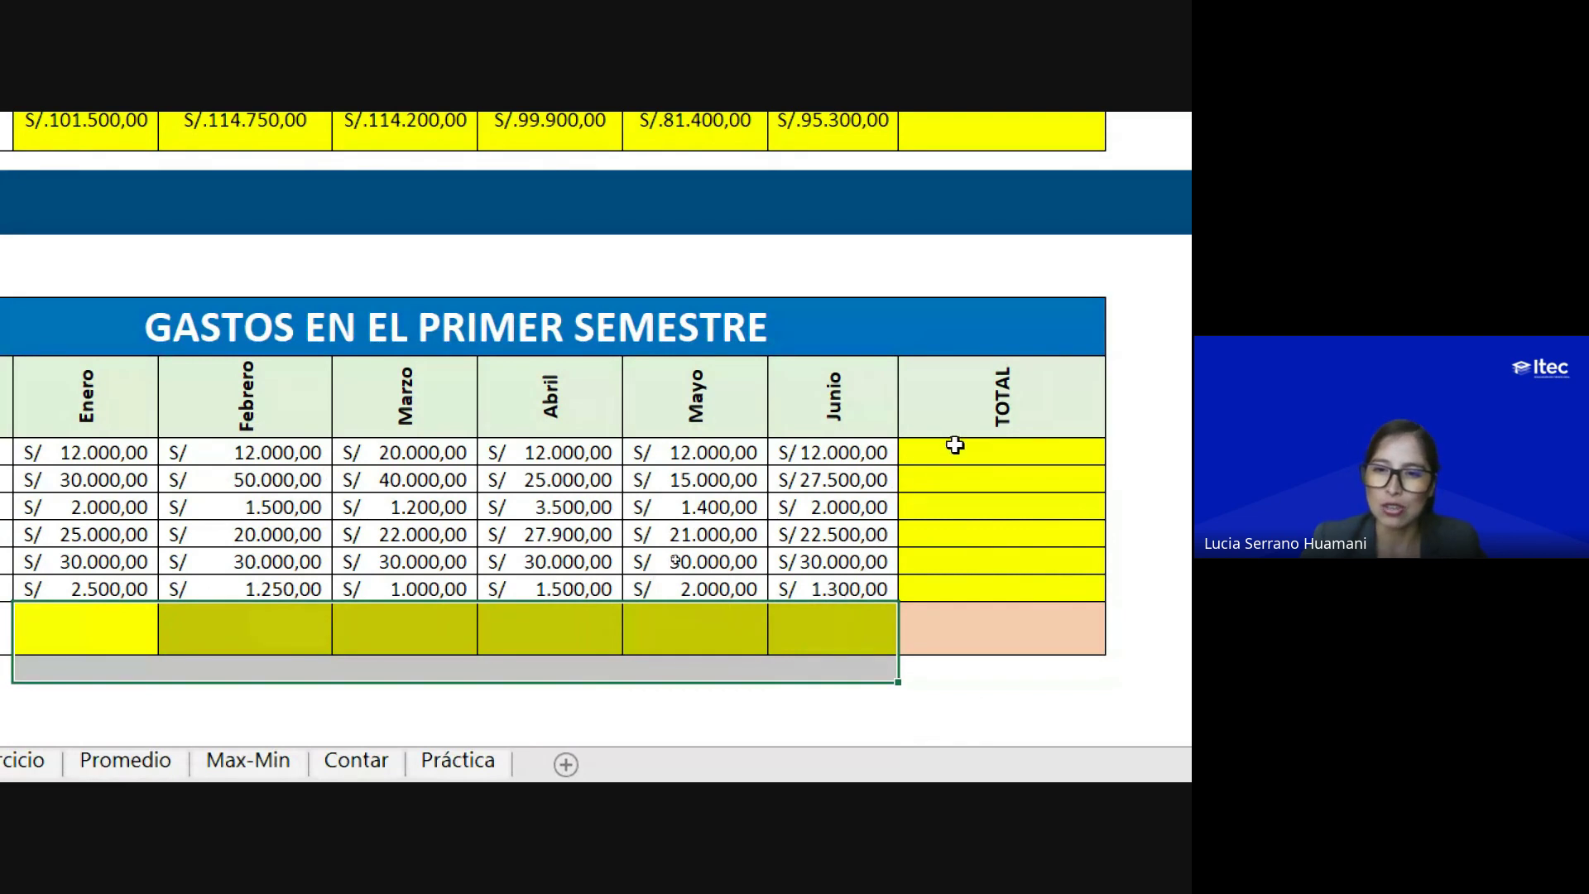
drag(951, 452, 976, 624)
click(852, 628)
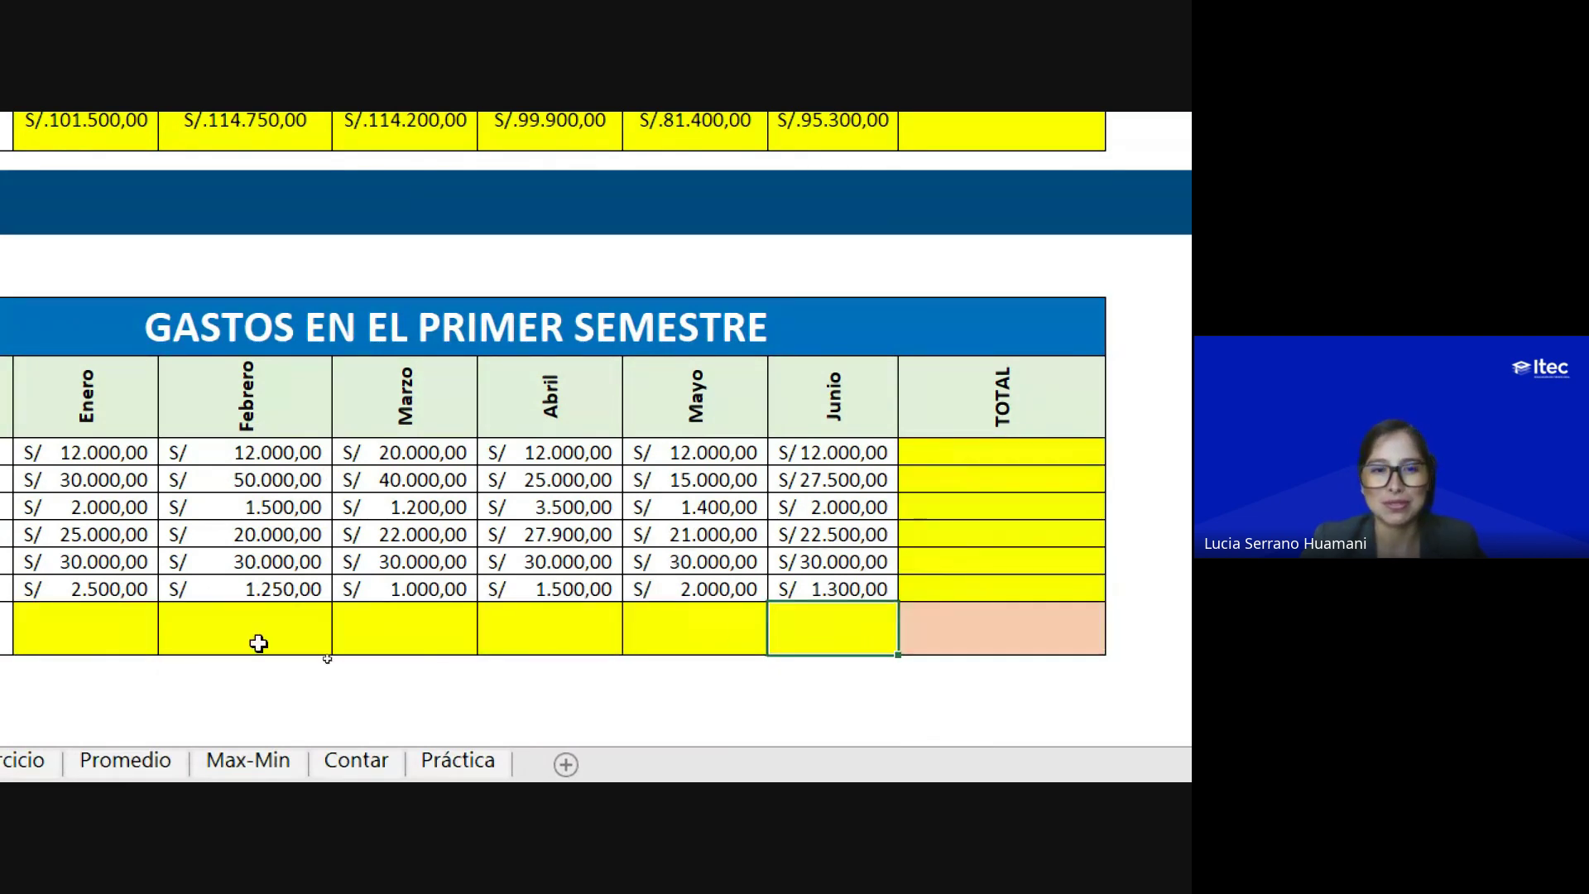
scroll(48, 633, left, 1)
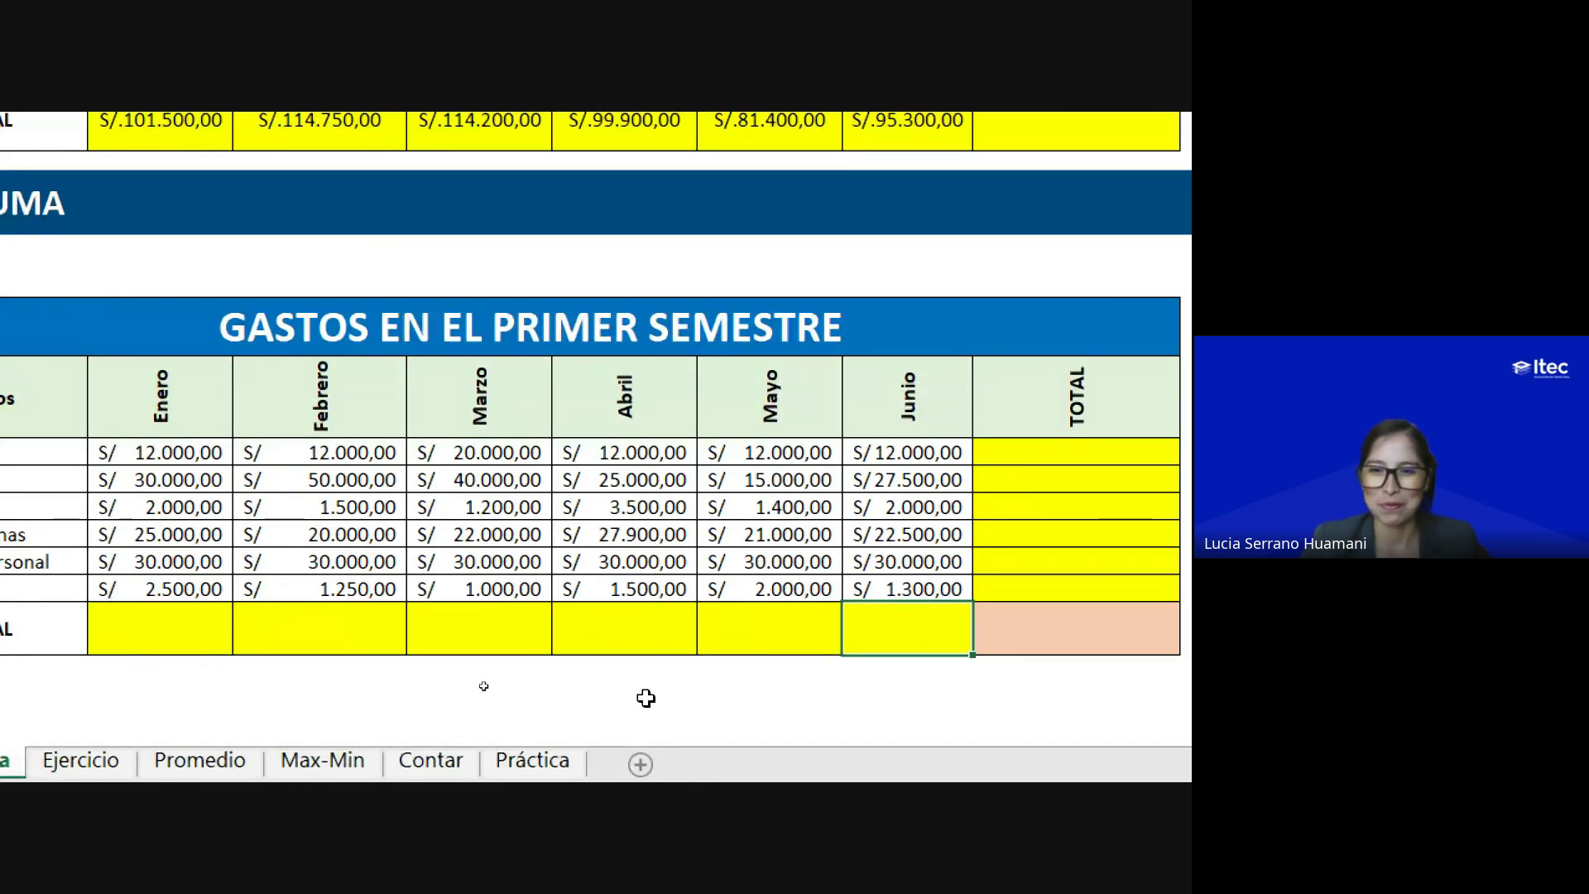
Step: Fill the monthly, expense and grand totals at once by applying AutoSum to the whole range C19:I25
drag(155, 454, 866, 588)
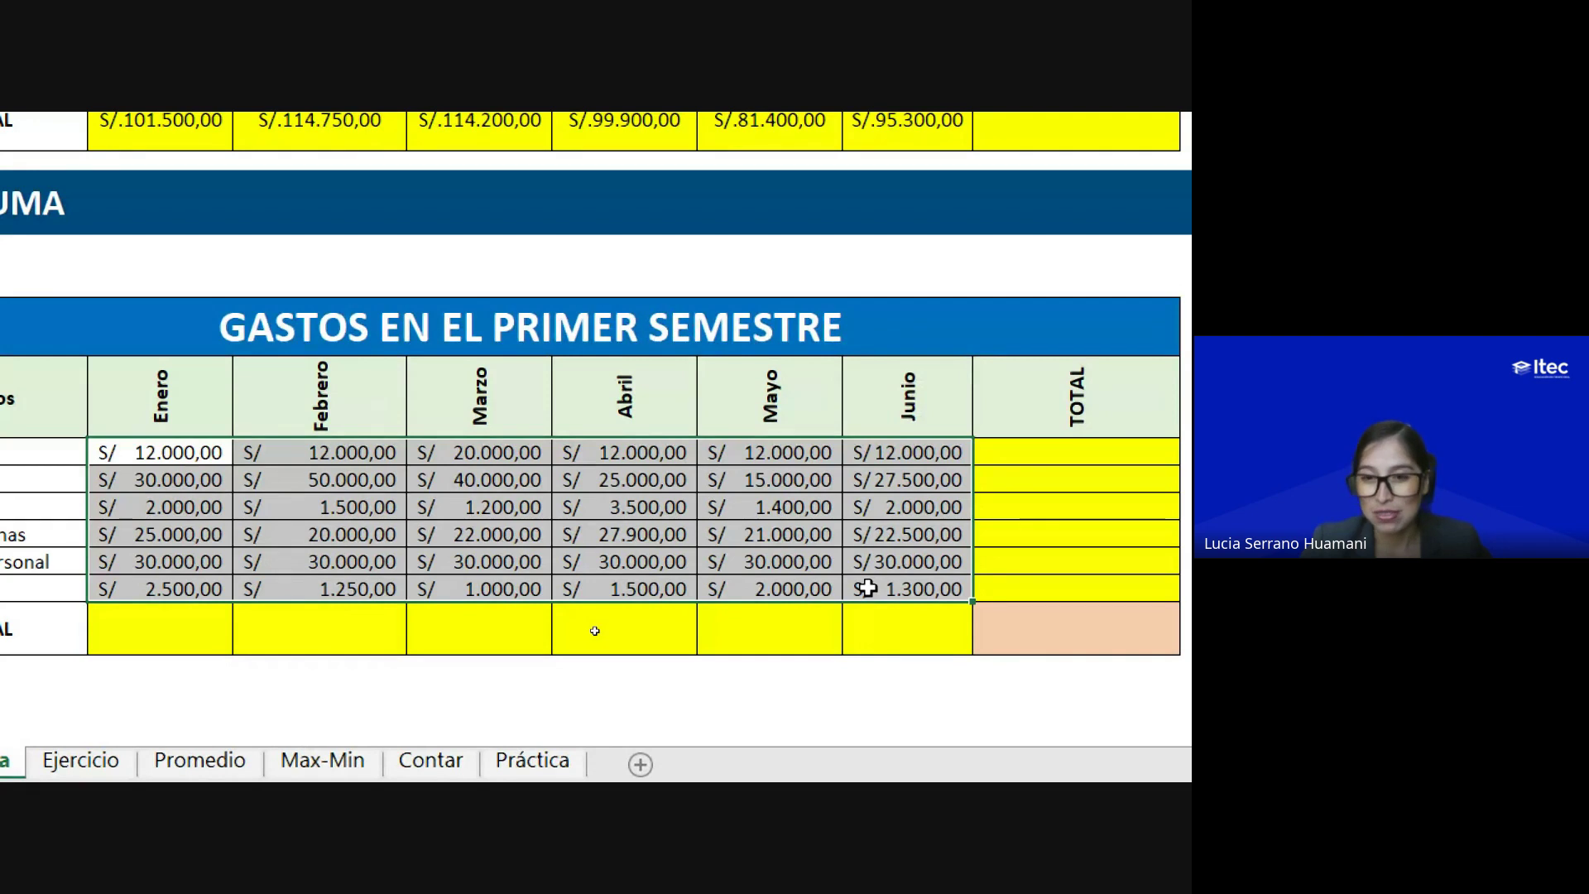
drag(866, 589, 996, 634)
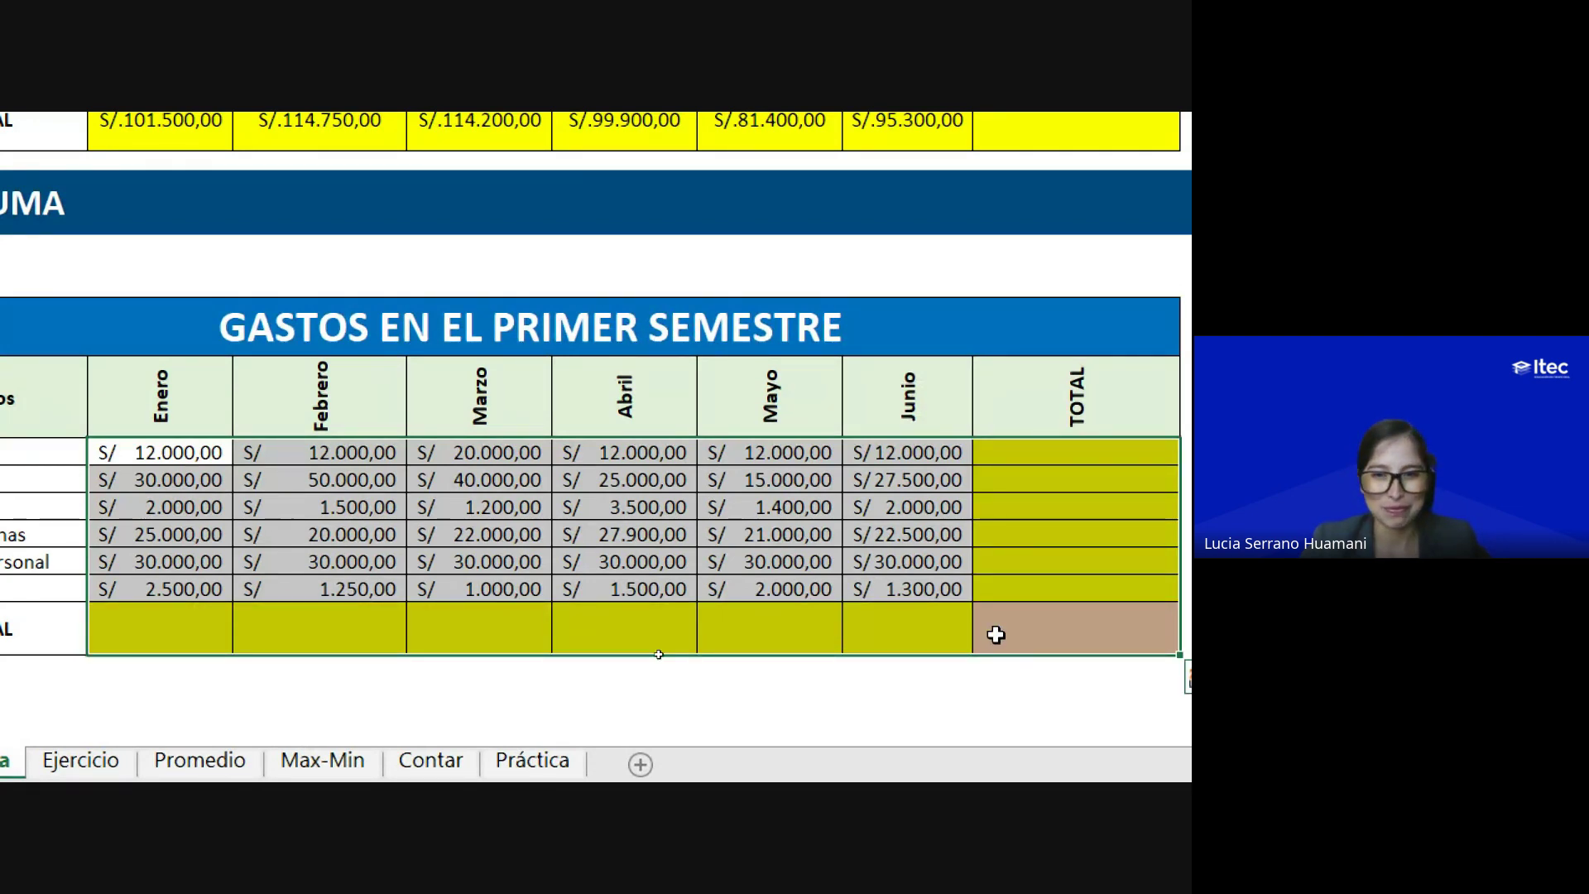
drag(129, 452, 1048, 621)
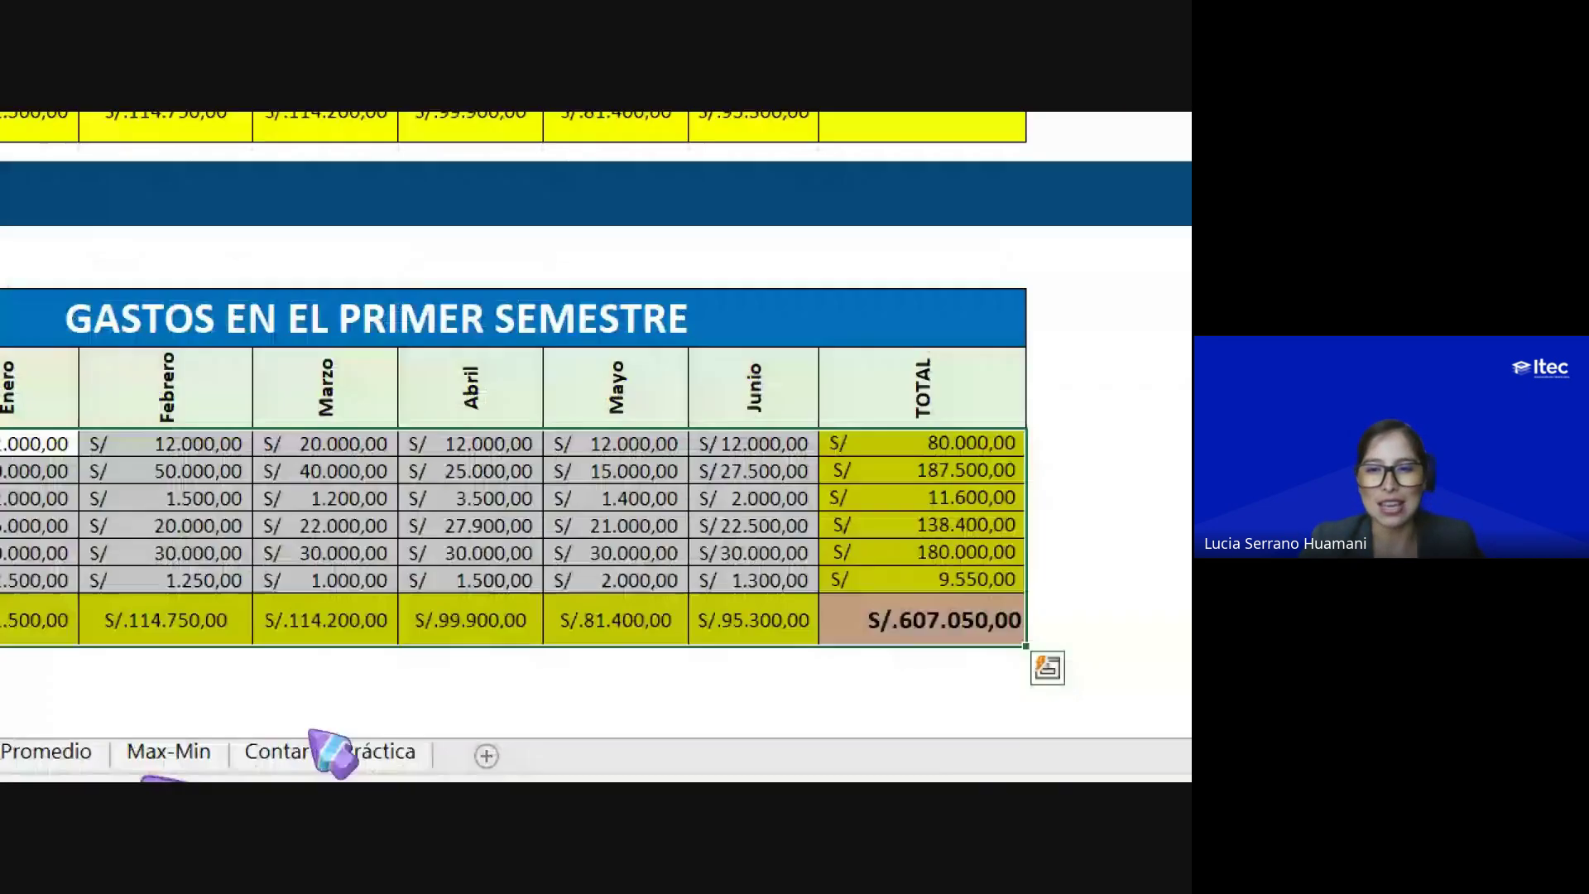
Step: Review the monthly totals in C25:H25, the expense totals in I19:I24 and the grand total formula in I25
click(880, 616)
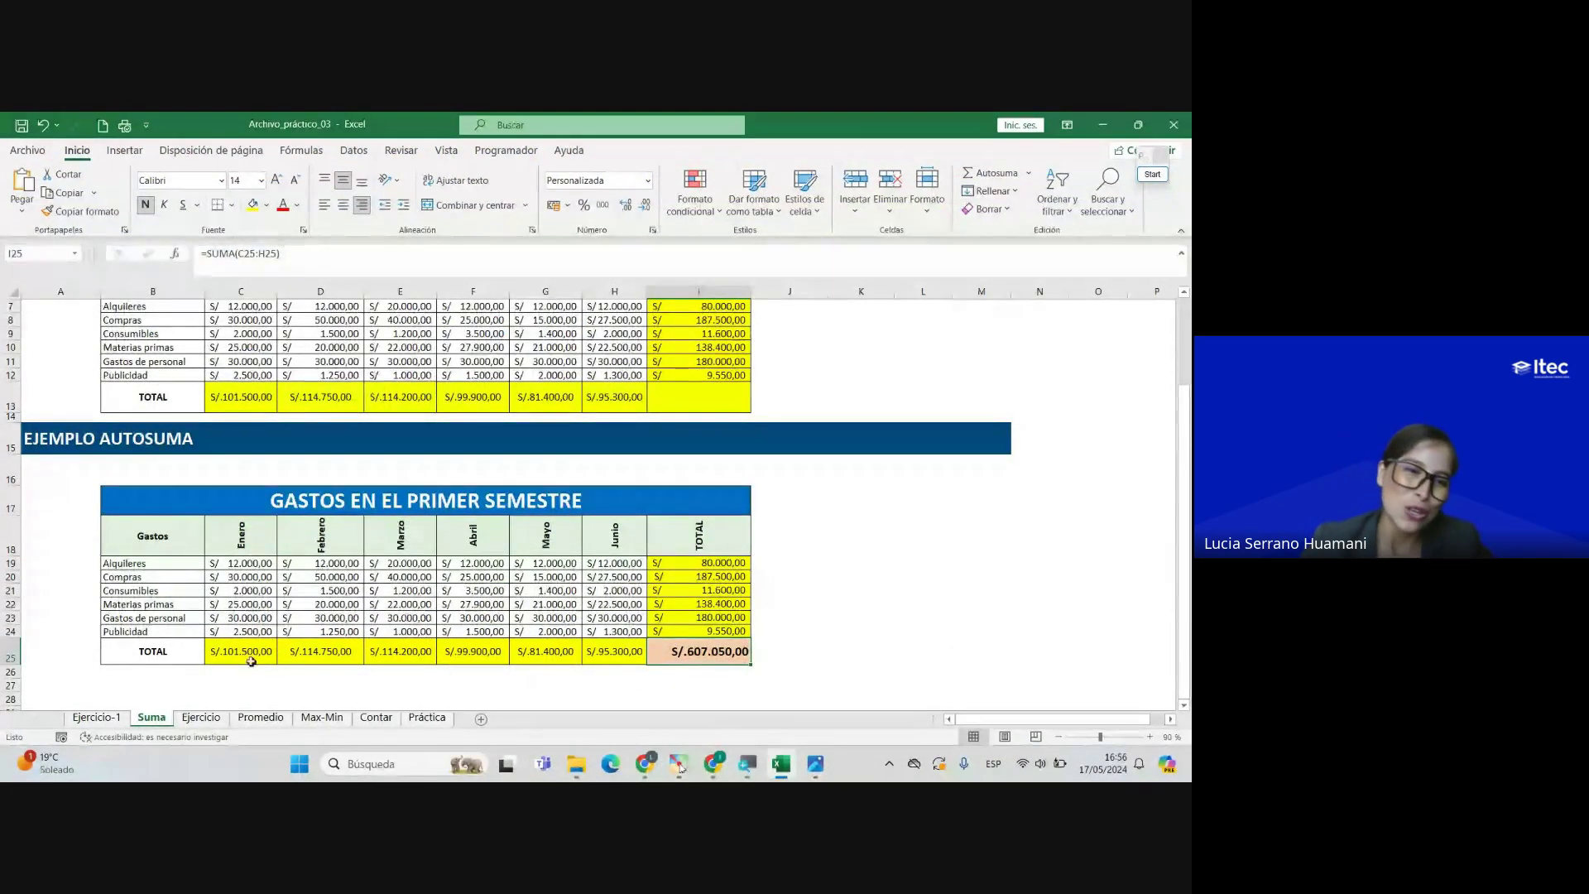
drag(244, 654, 633, 701)
drag(681, 571, 695, 629)
click(699, 651)
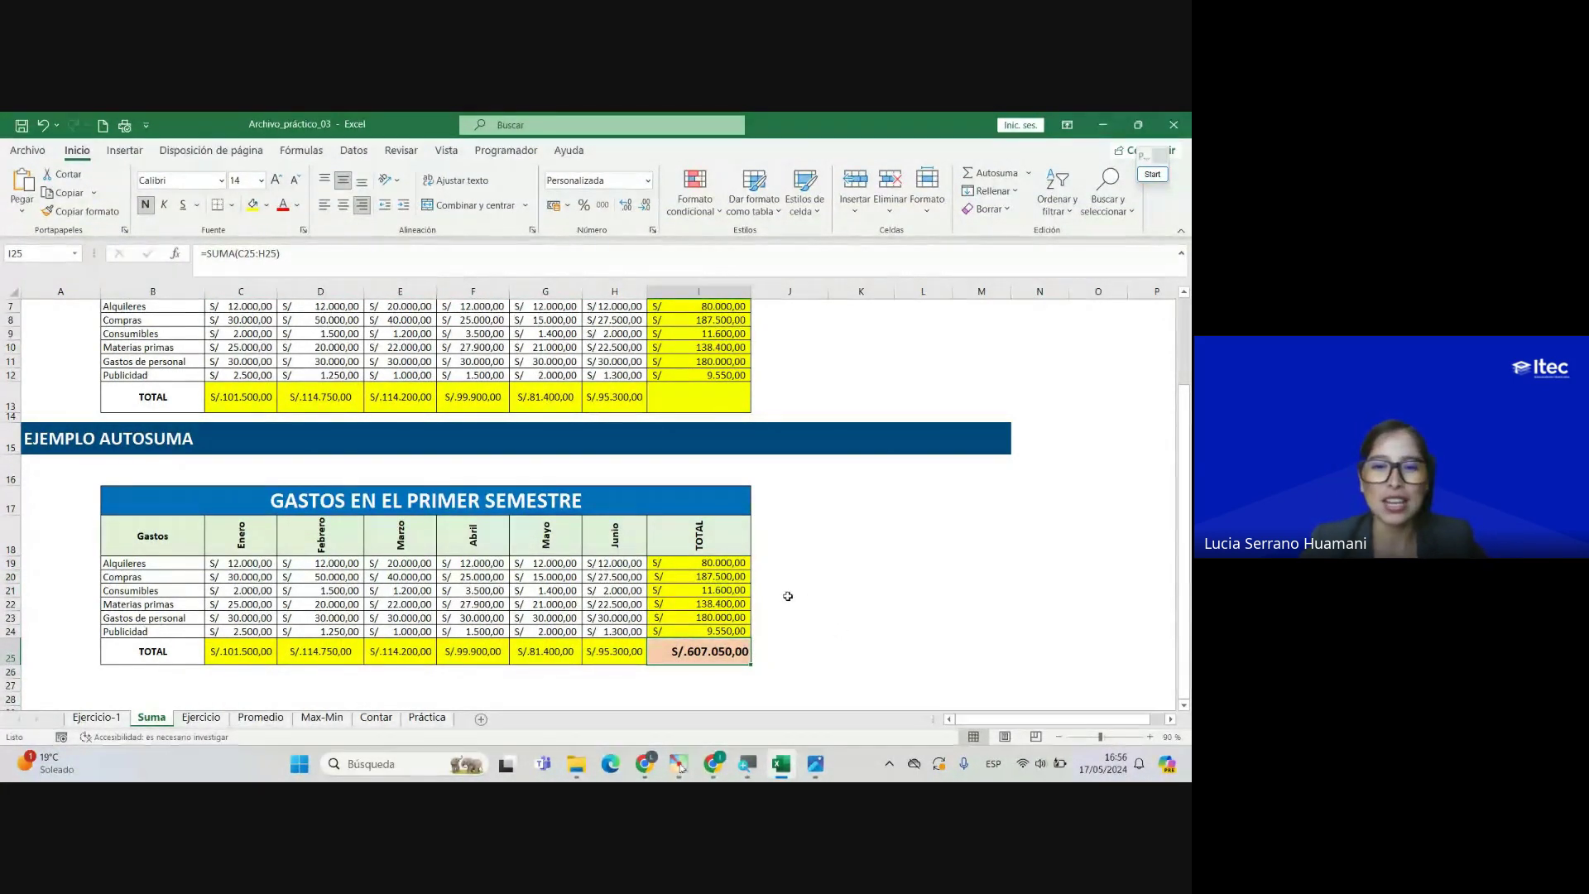
drag(665, 568, 666, 634)
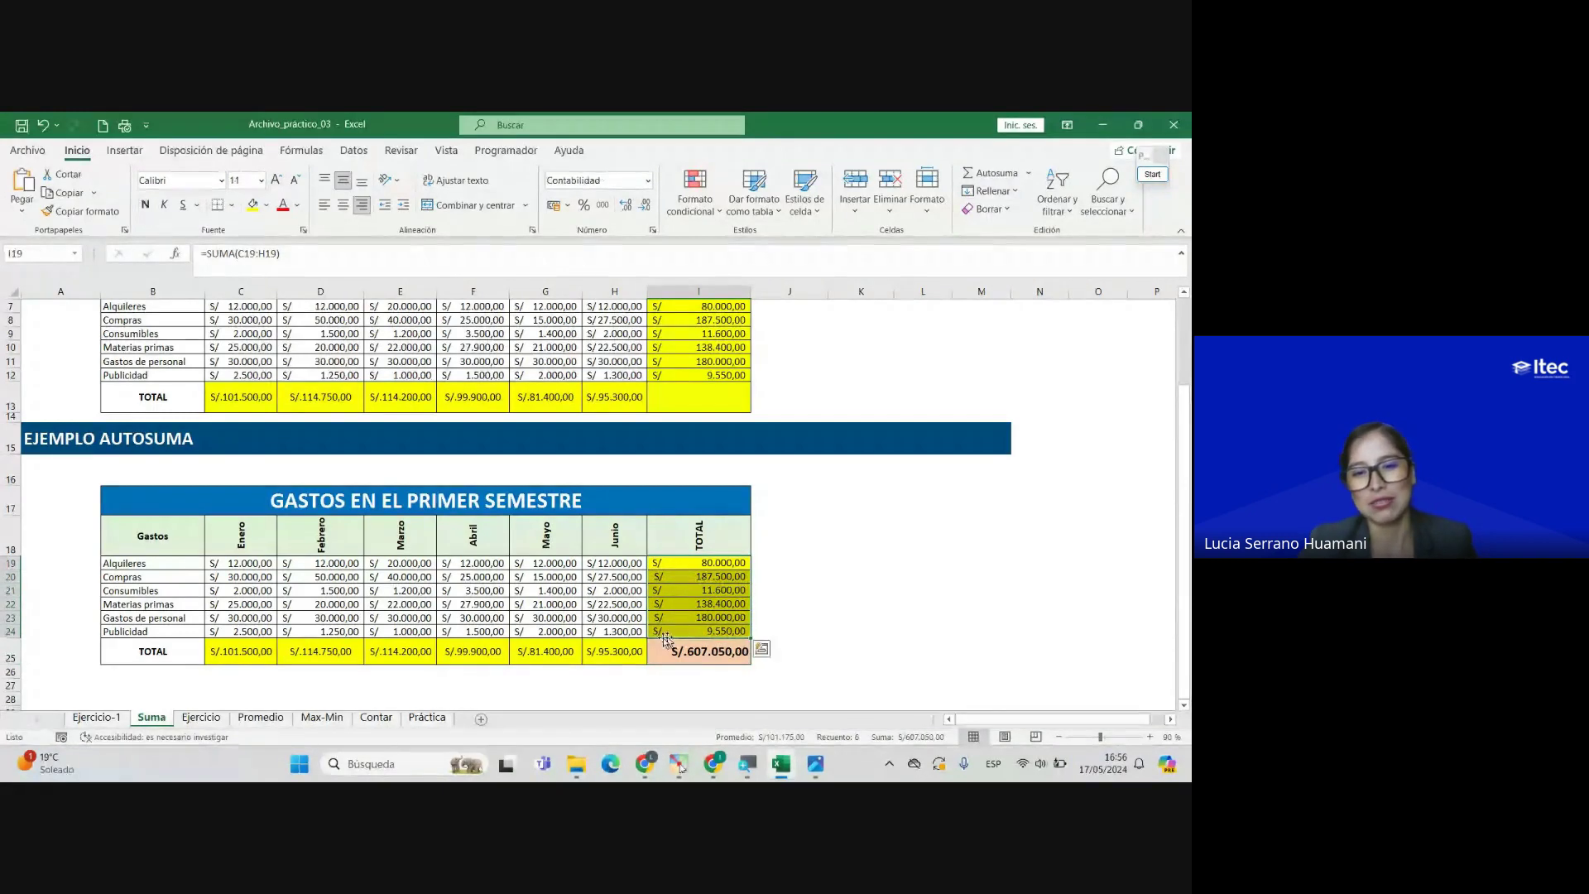
click(221, 654)
drag(221, 654, 641, 656)
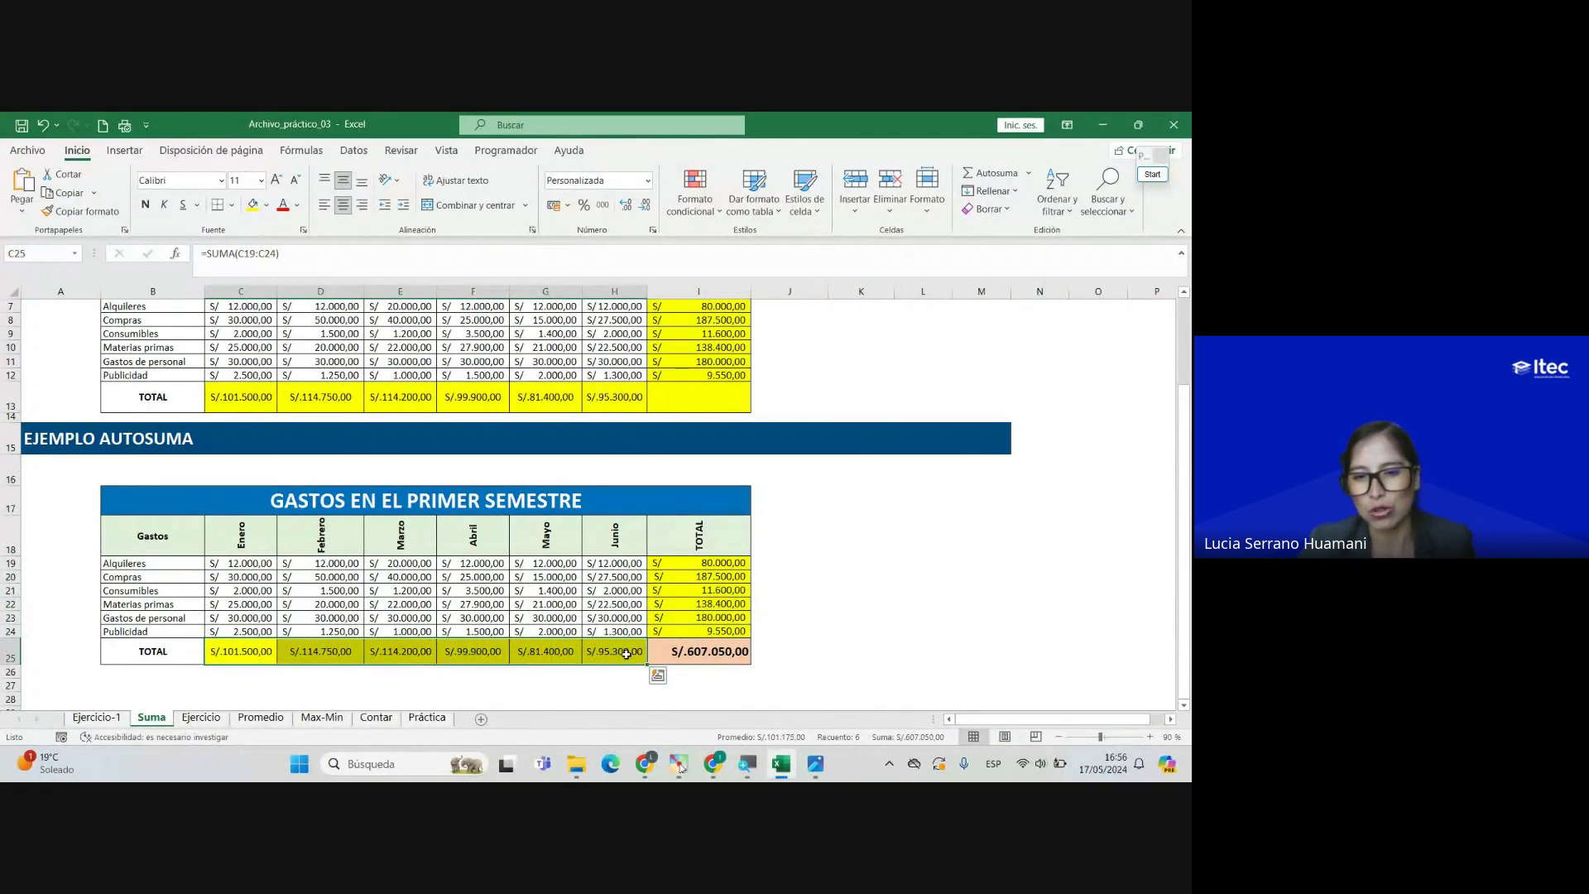
click(661, 656)
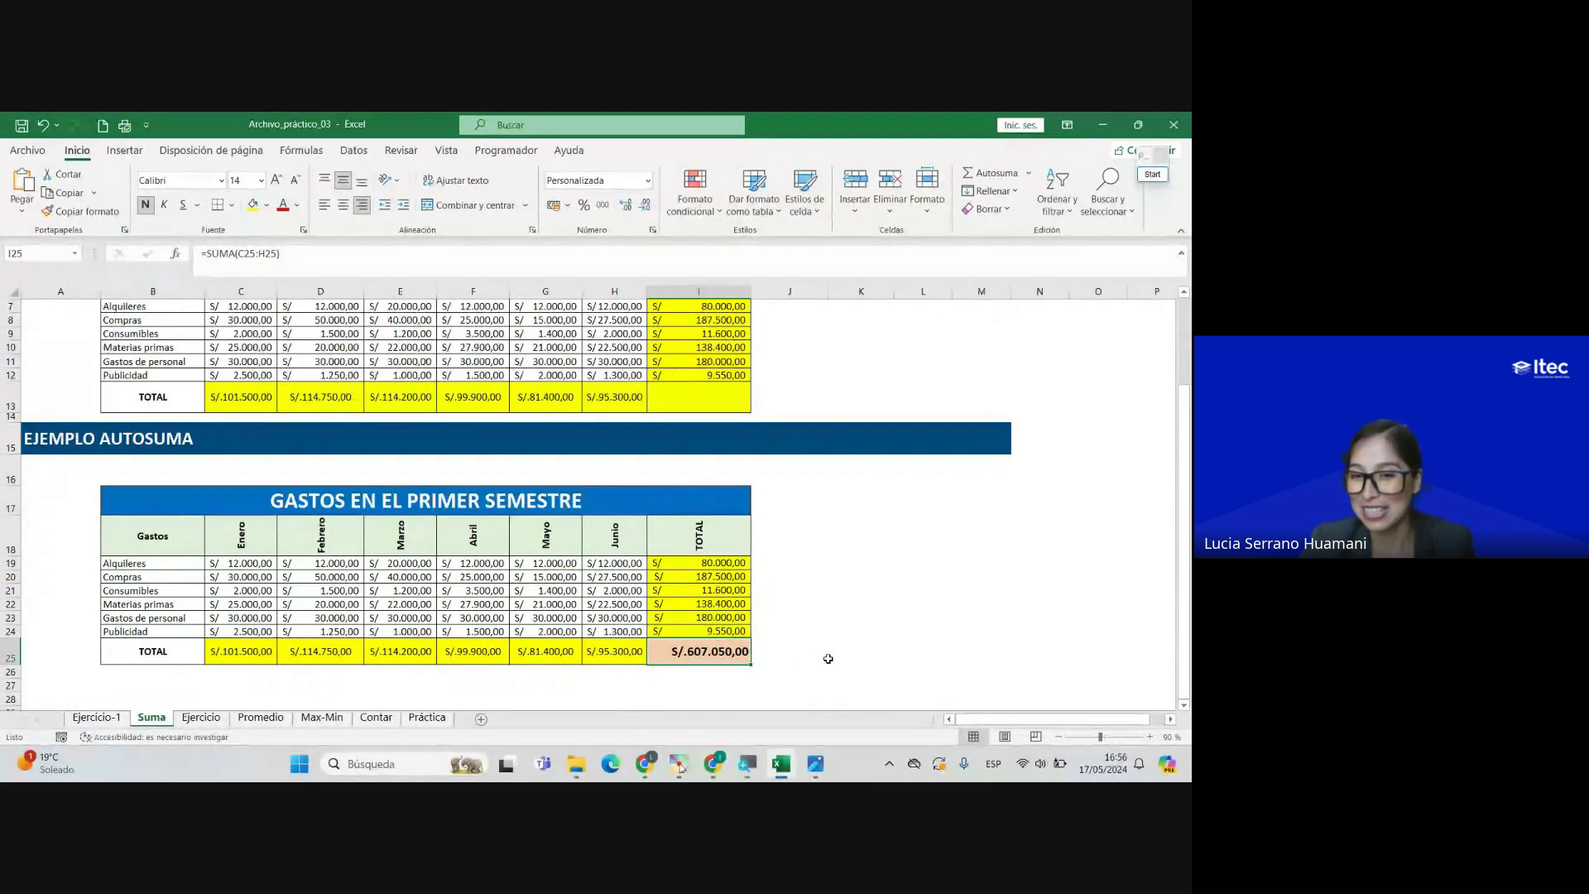
Step: Undo the AutoSum totals, apply AutoSum to C19:I25 once more, and select the grand total in I25
key(ctrl+z)
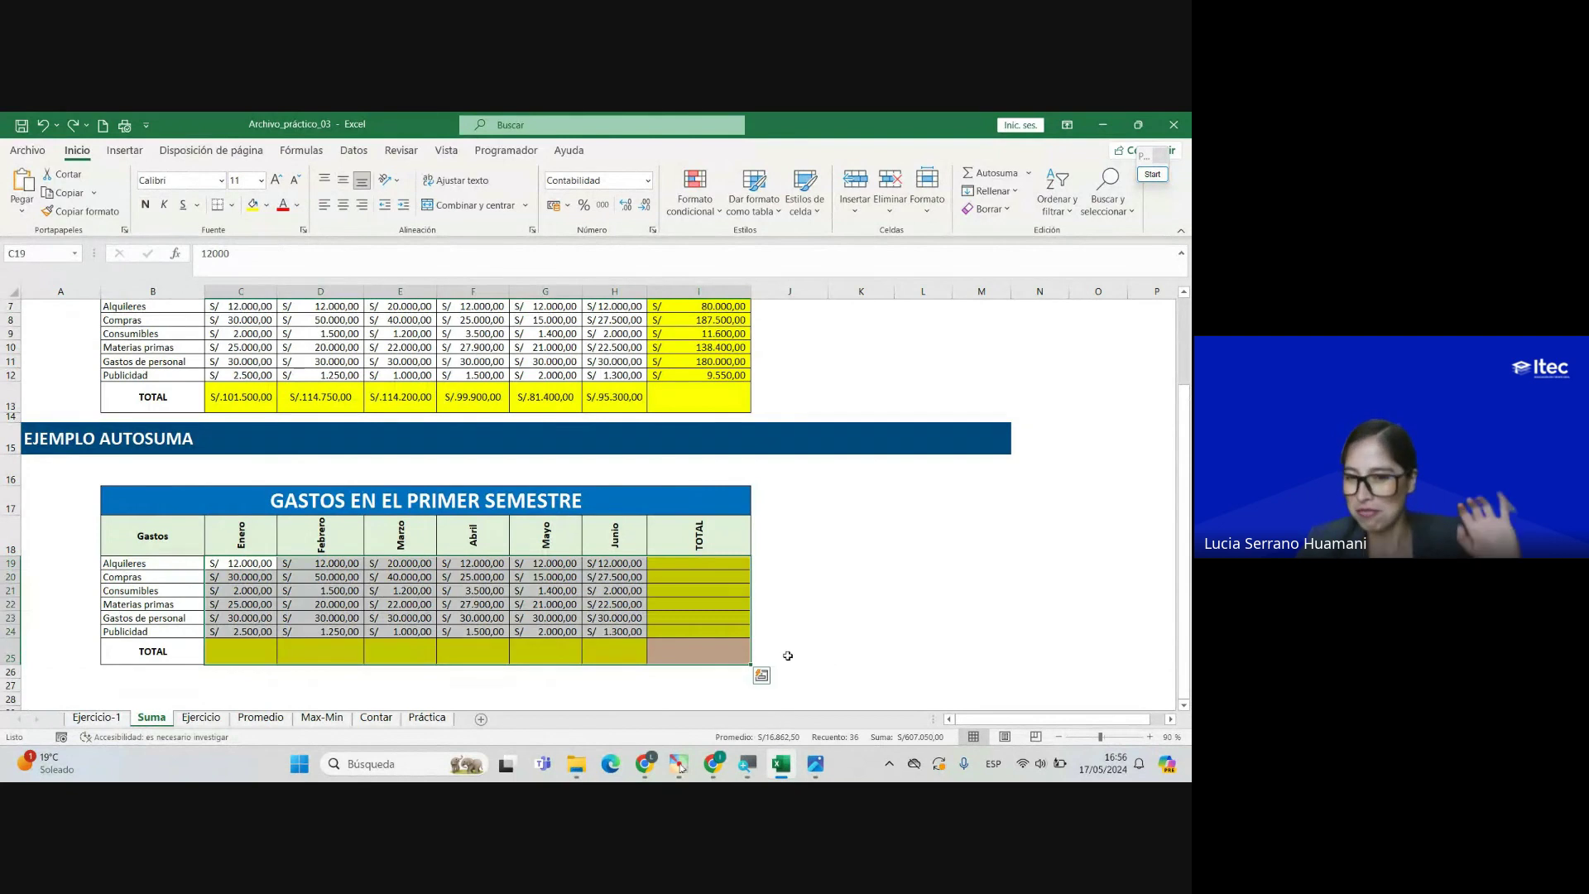
click(788, 656)
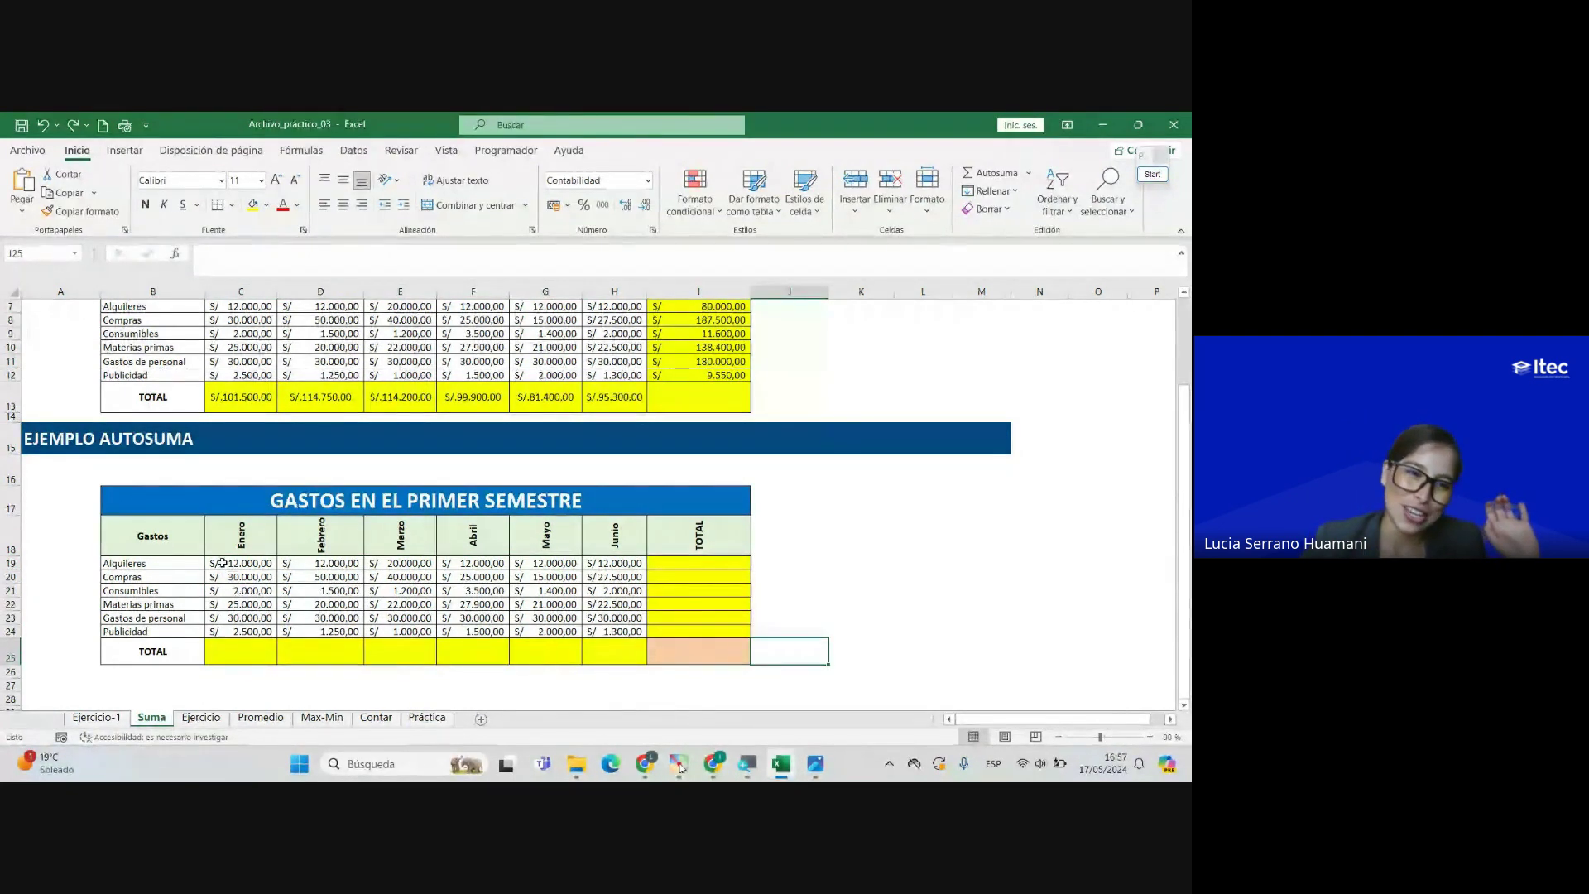
drag(222, 562, 677, 651)
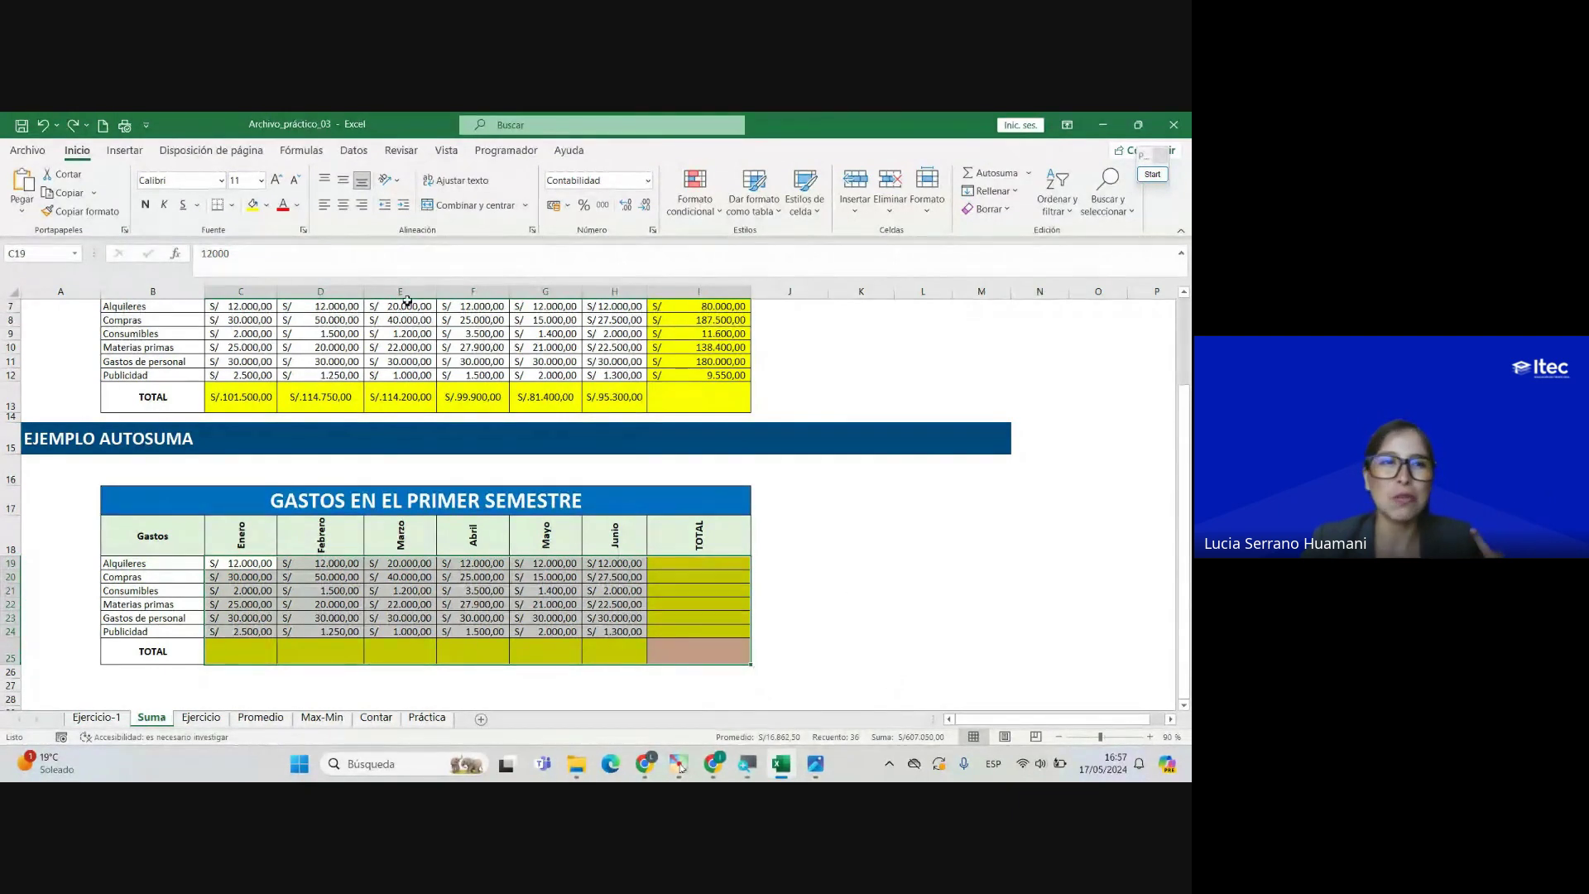
click(991, 173)
click(689, 627)
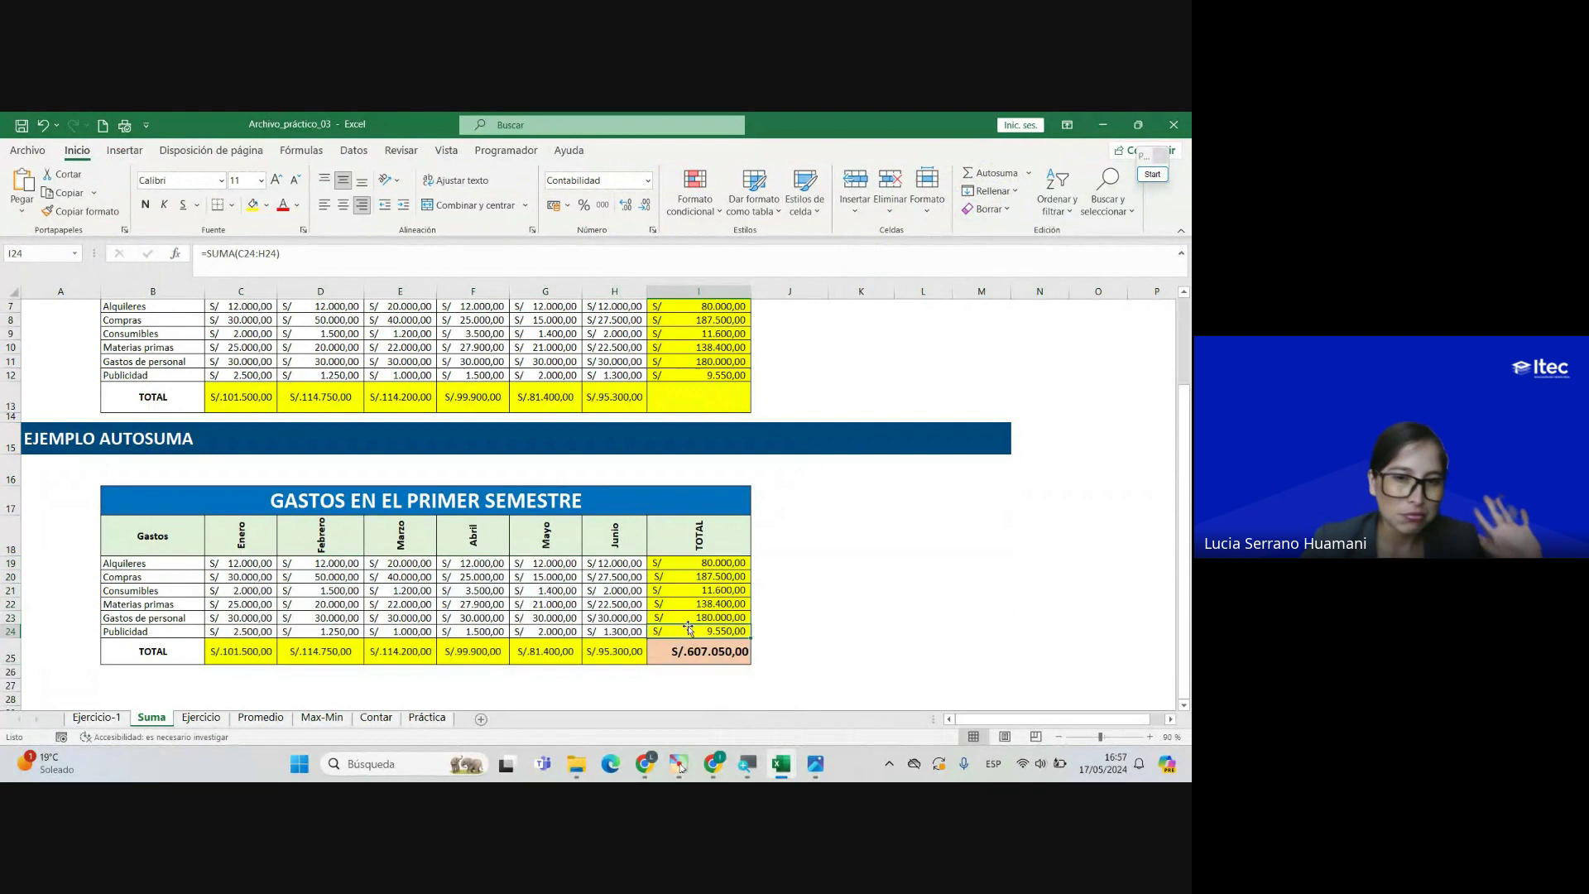
click(743, 662)
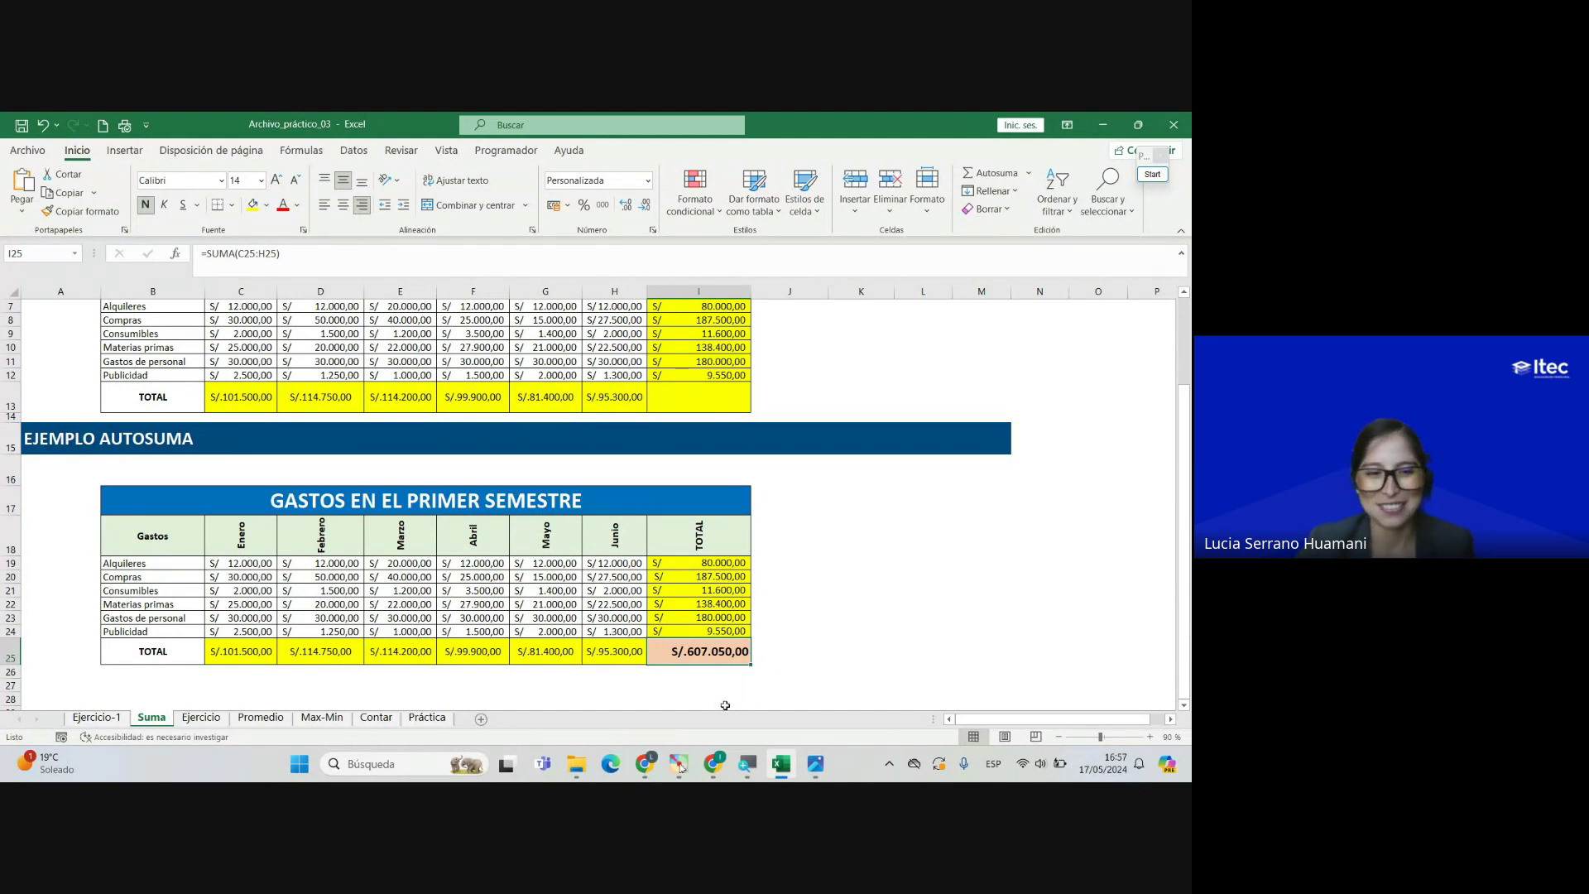
Step: Check the participants' messages in the Google Meet call, then switch back to Excel and undo the AutoSum totals
click(677, 763)
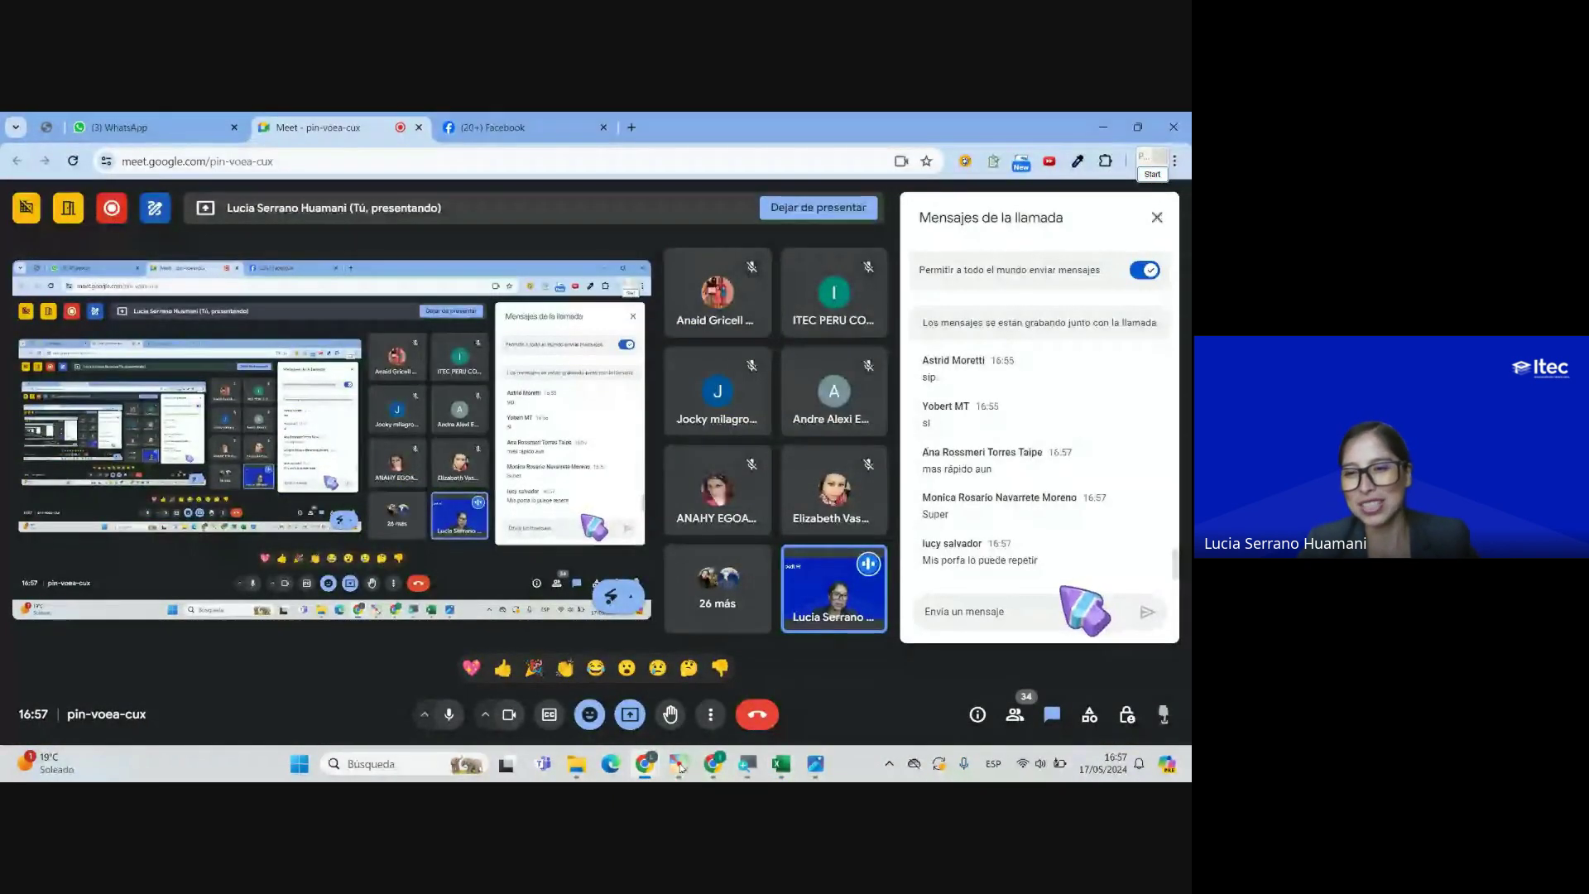
click(780, 763)
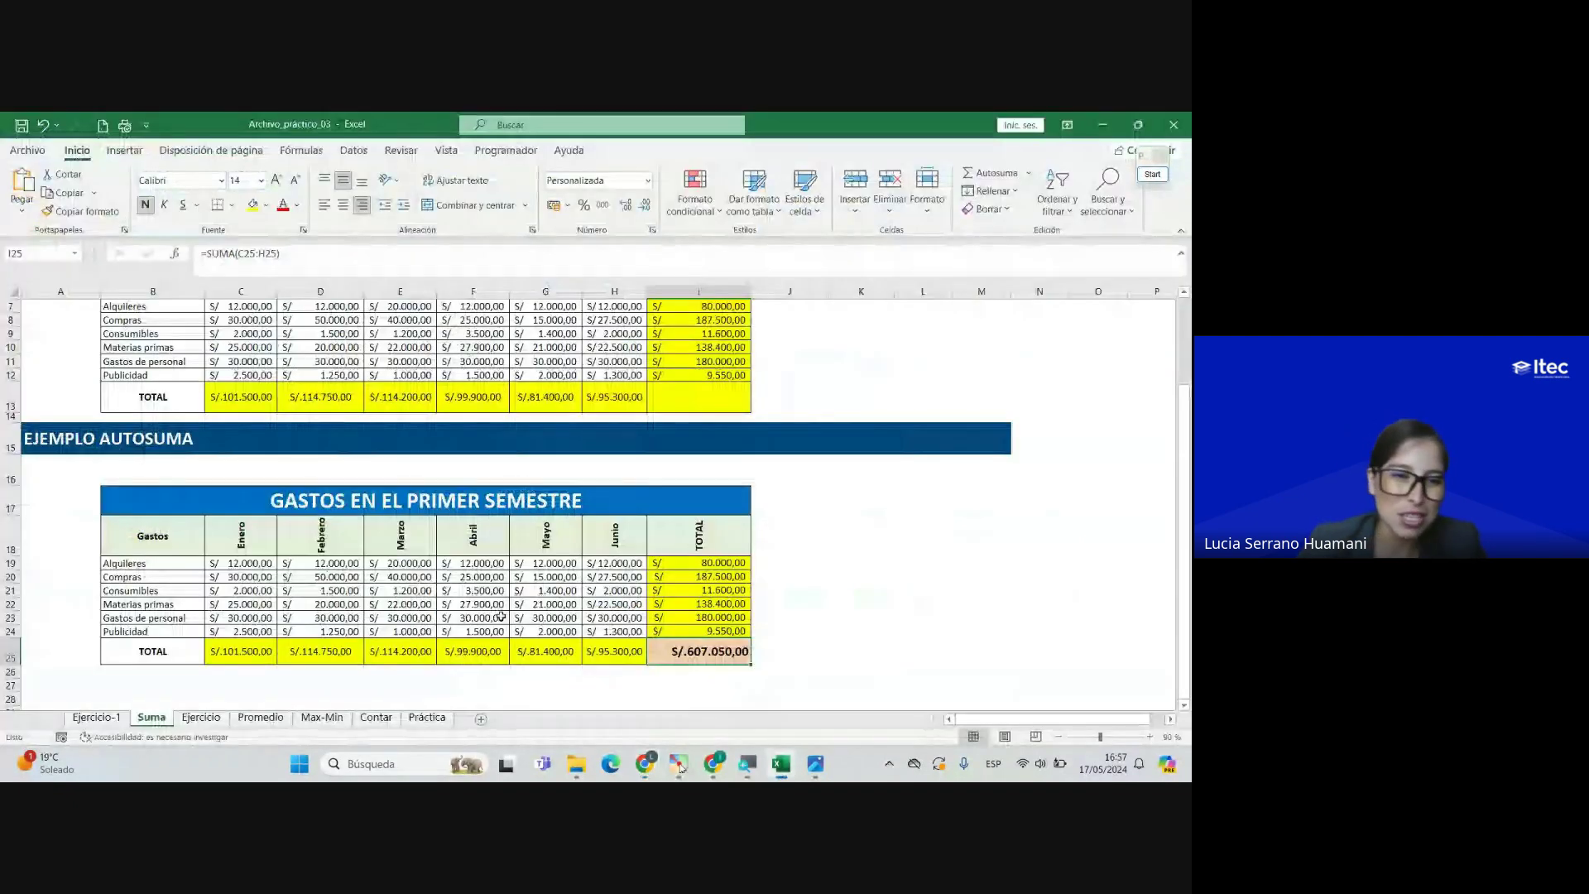
key(ctrl+z)
click(681, 656)
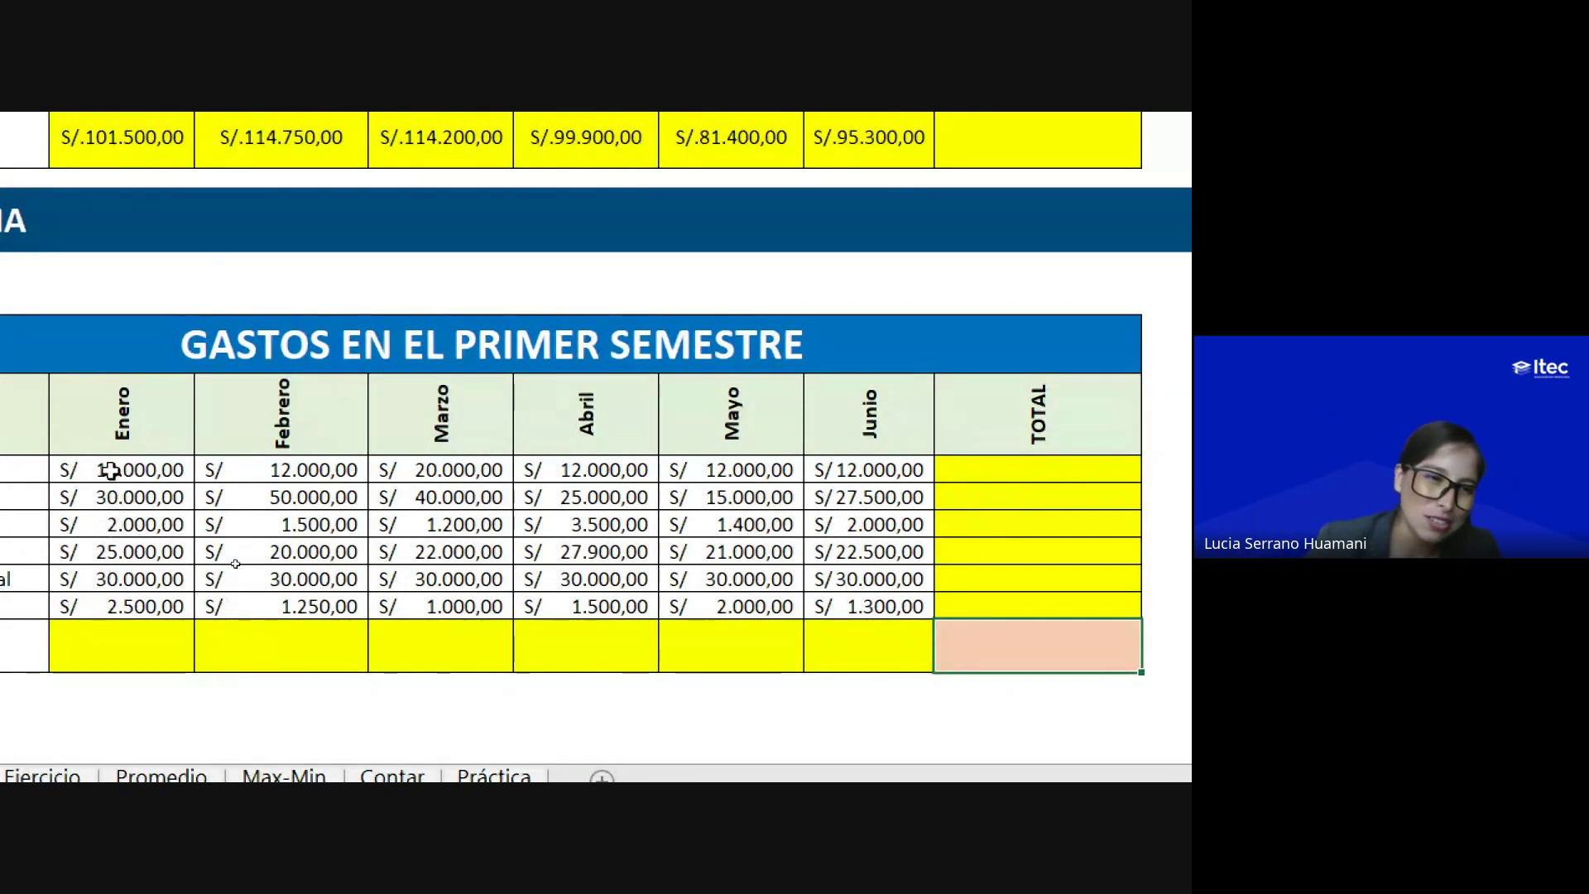
Step: Select the expense amounts together with the empty total row and column, C19:I25, and fill all totals with AutoSum
drag(116, 469, 902, 610)
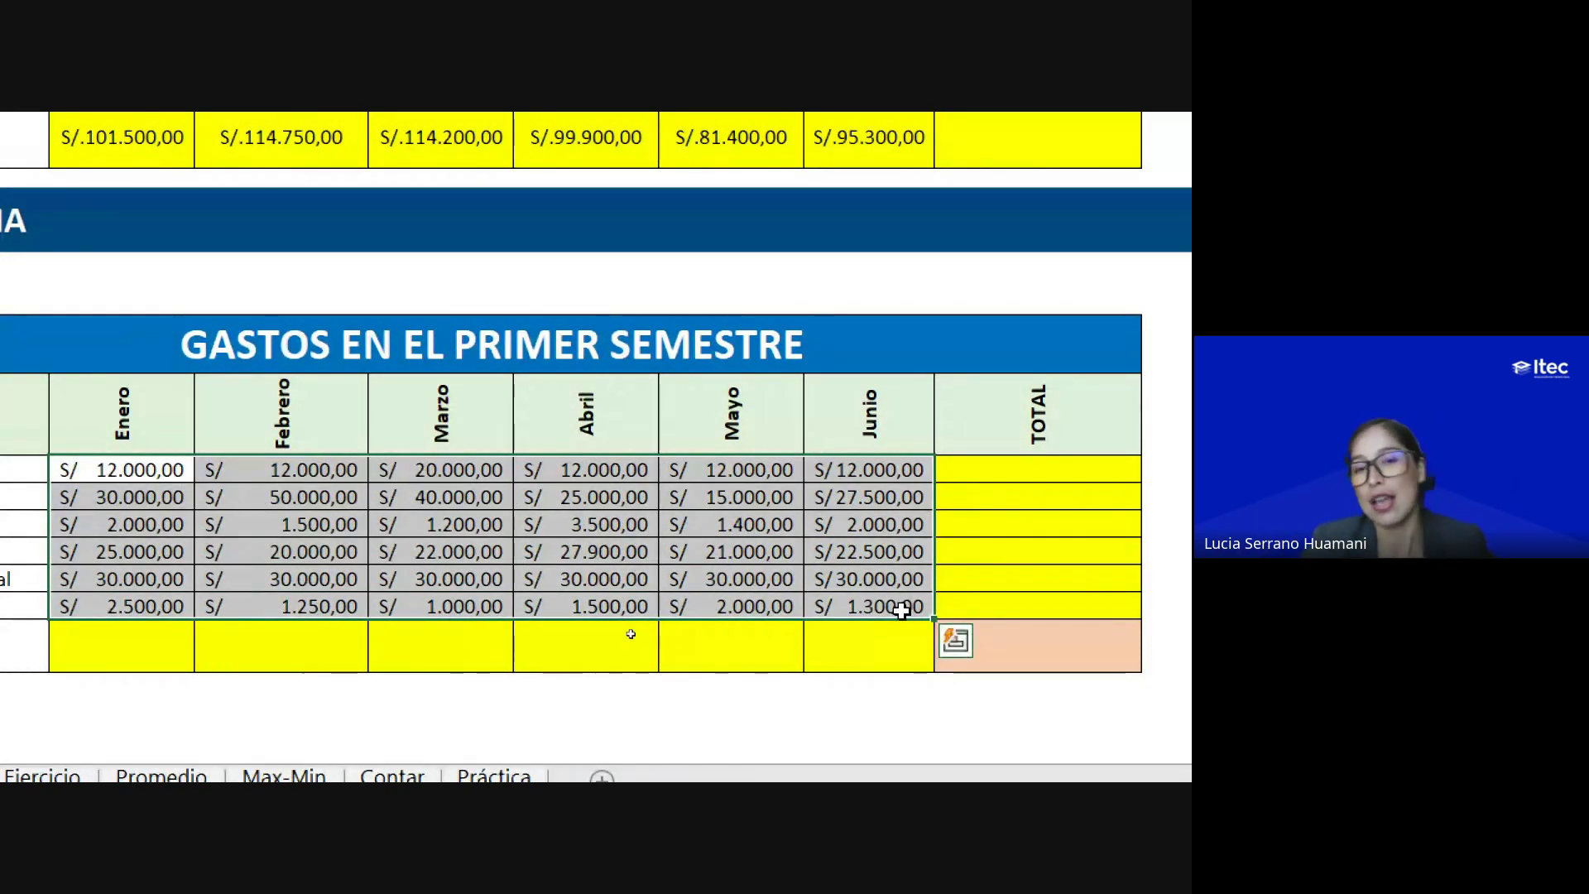
drag(137, 468, 1001, 646)
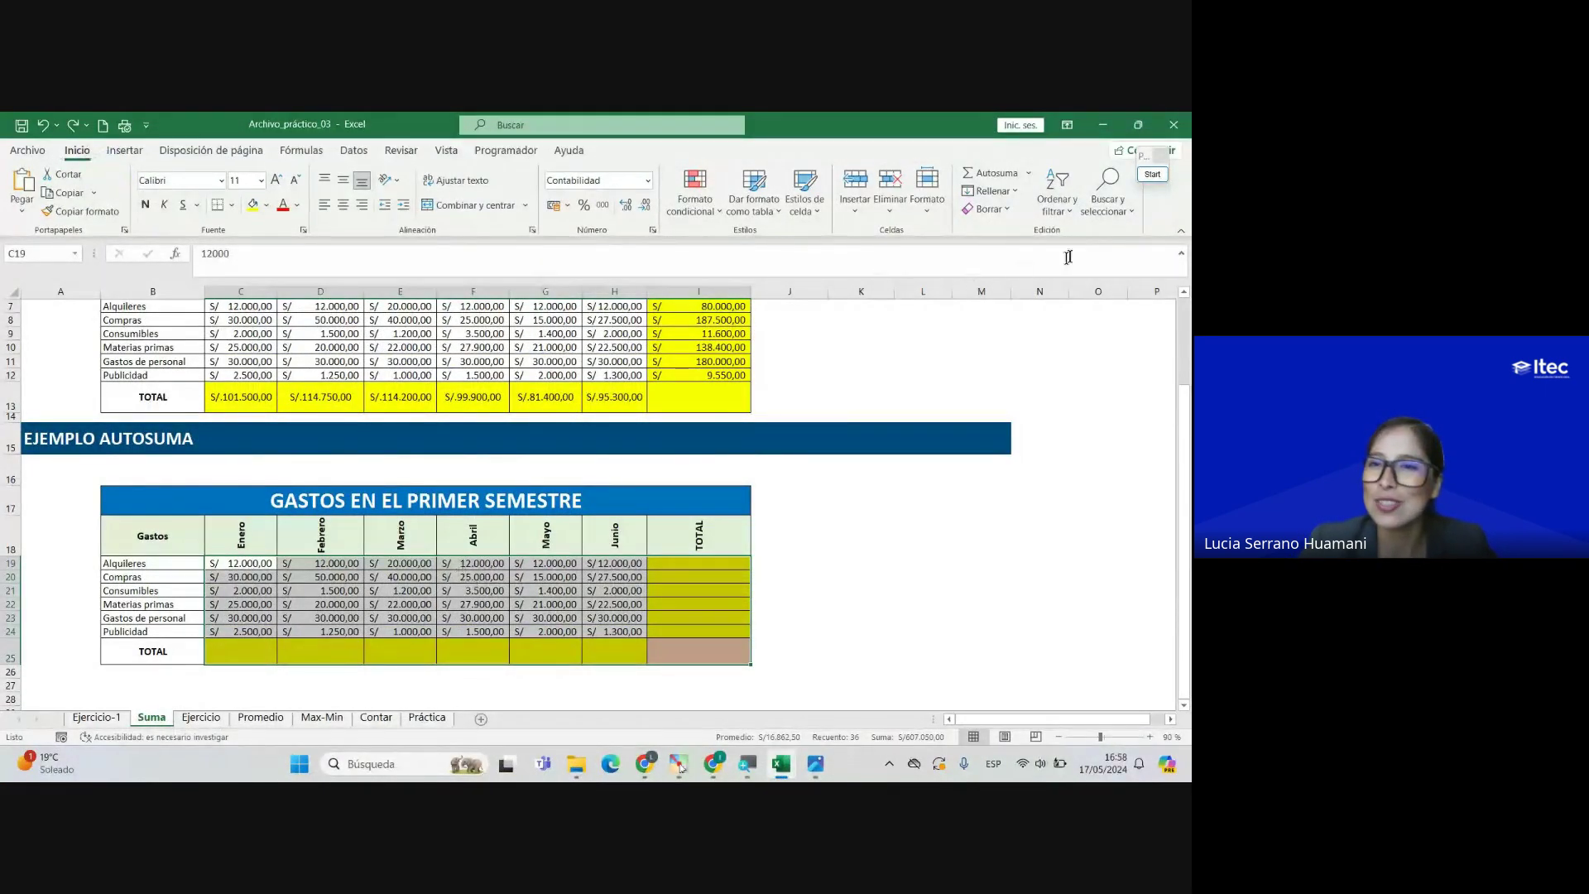
click(998, 178)
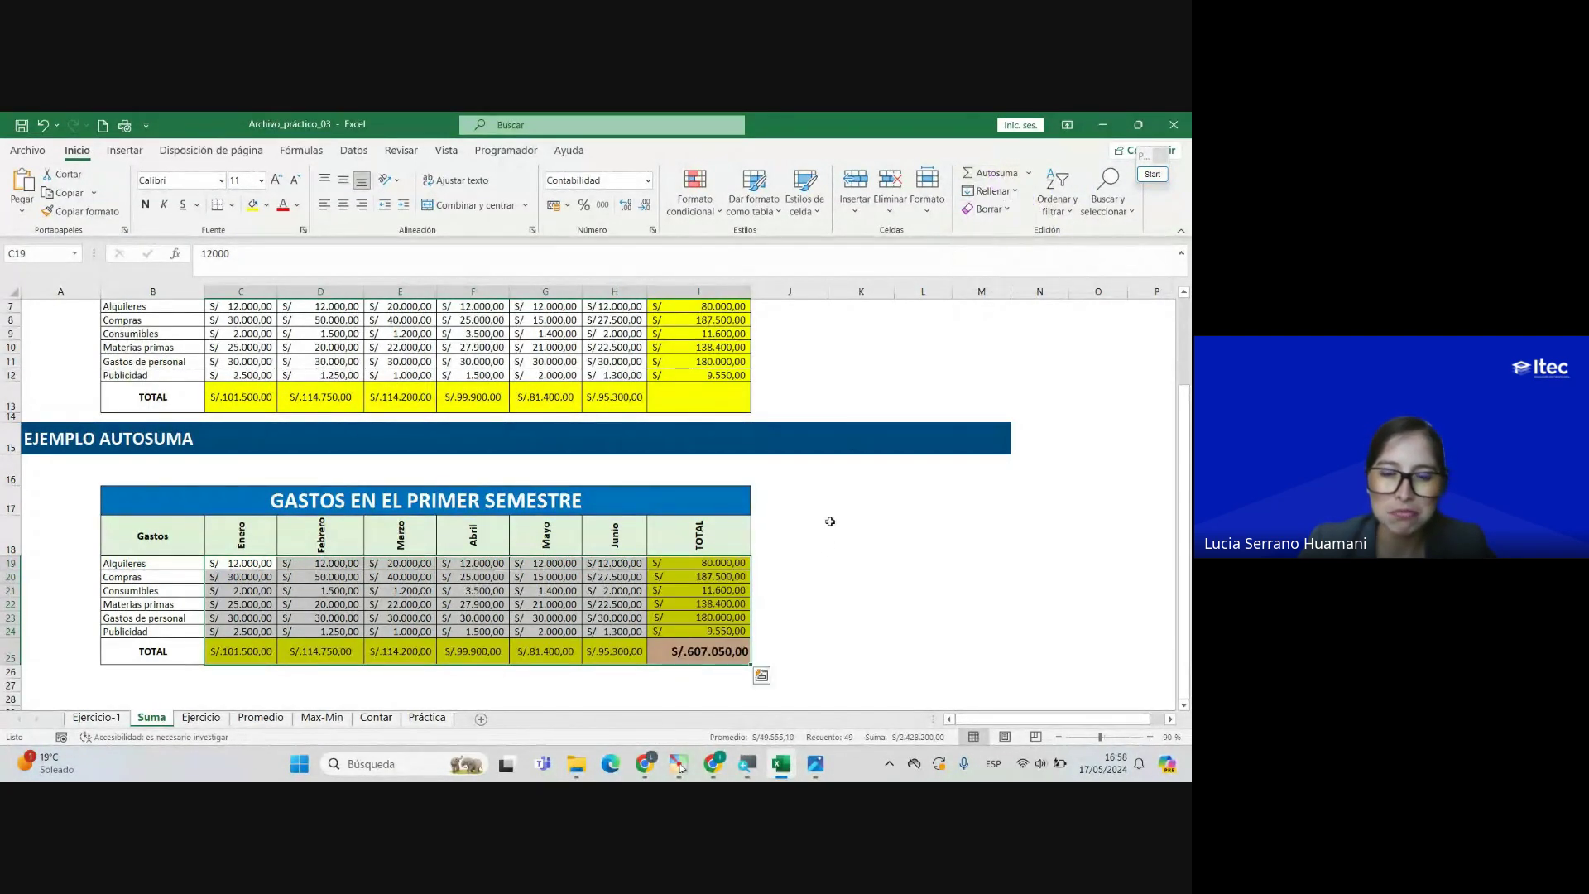
click(793, 656)
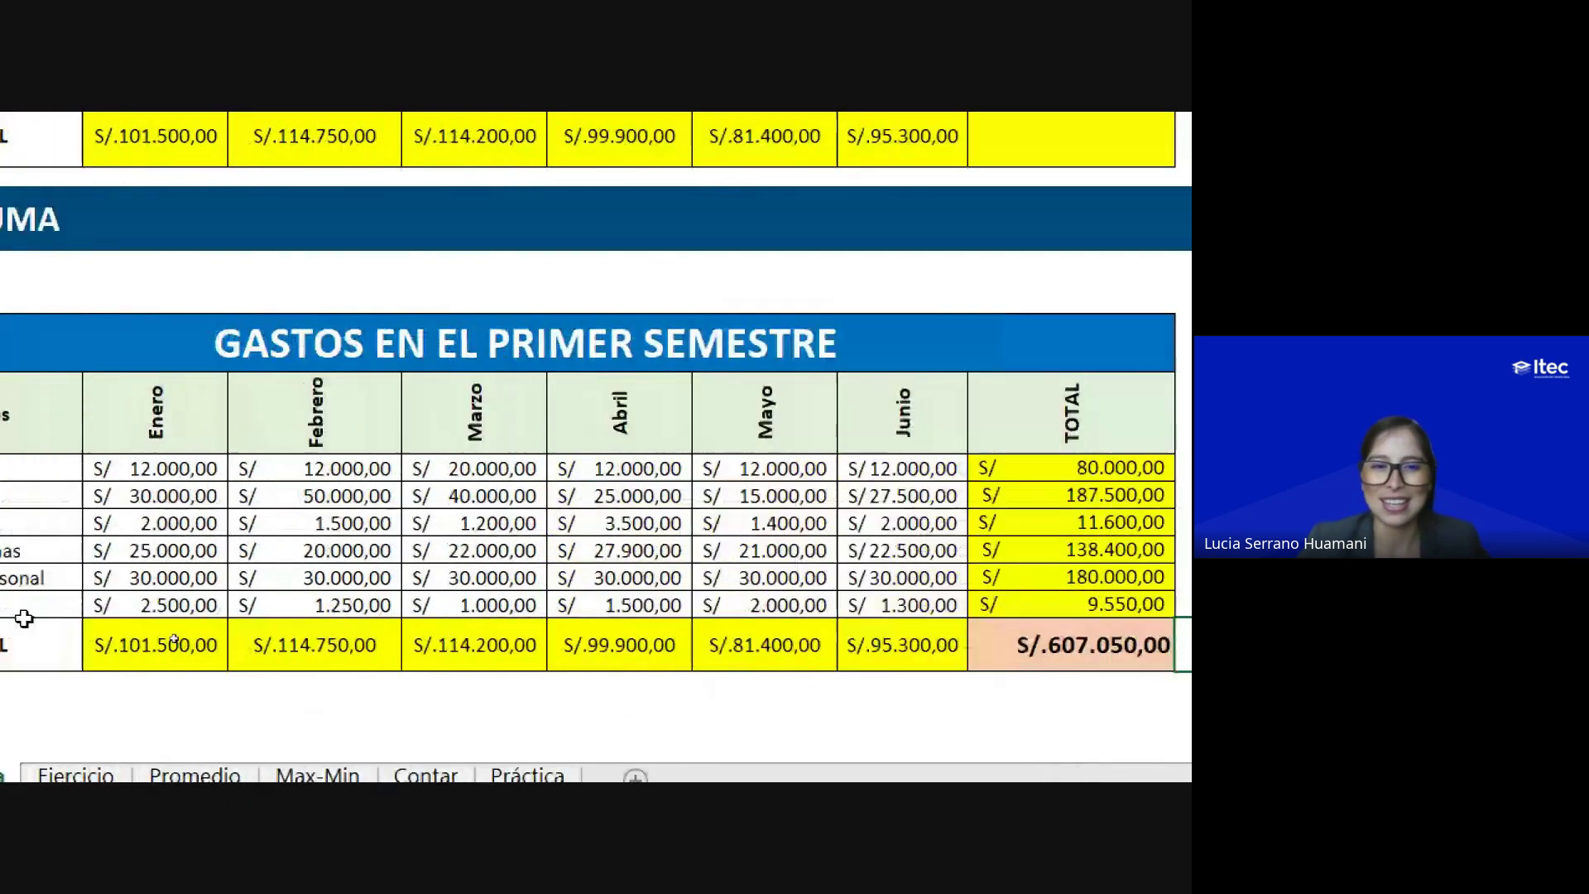
Step: Examine the filled TOTAL row, the TOTAL column and the grand total formula of the EJEMPLO AUTOSUMA table
drag(149, 638, 897, 663)
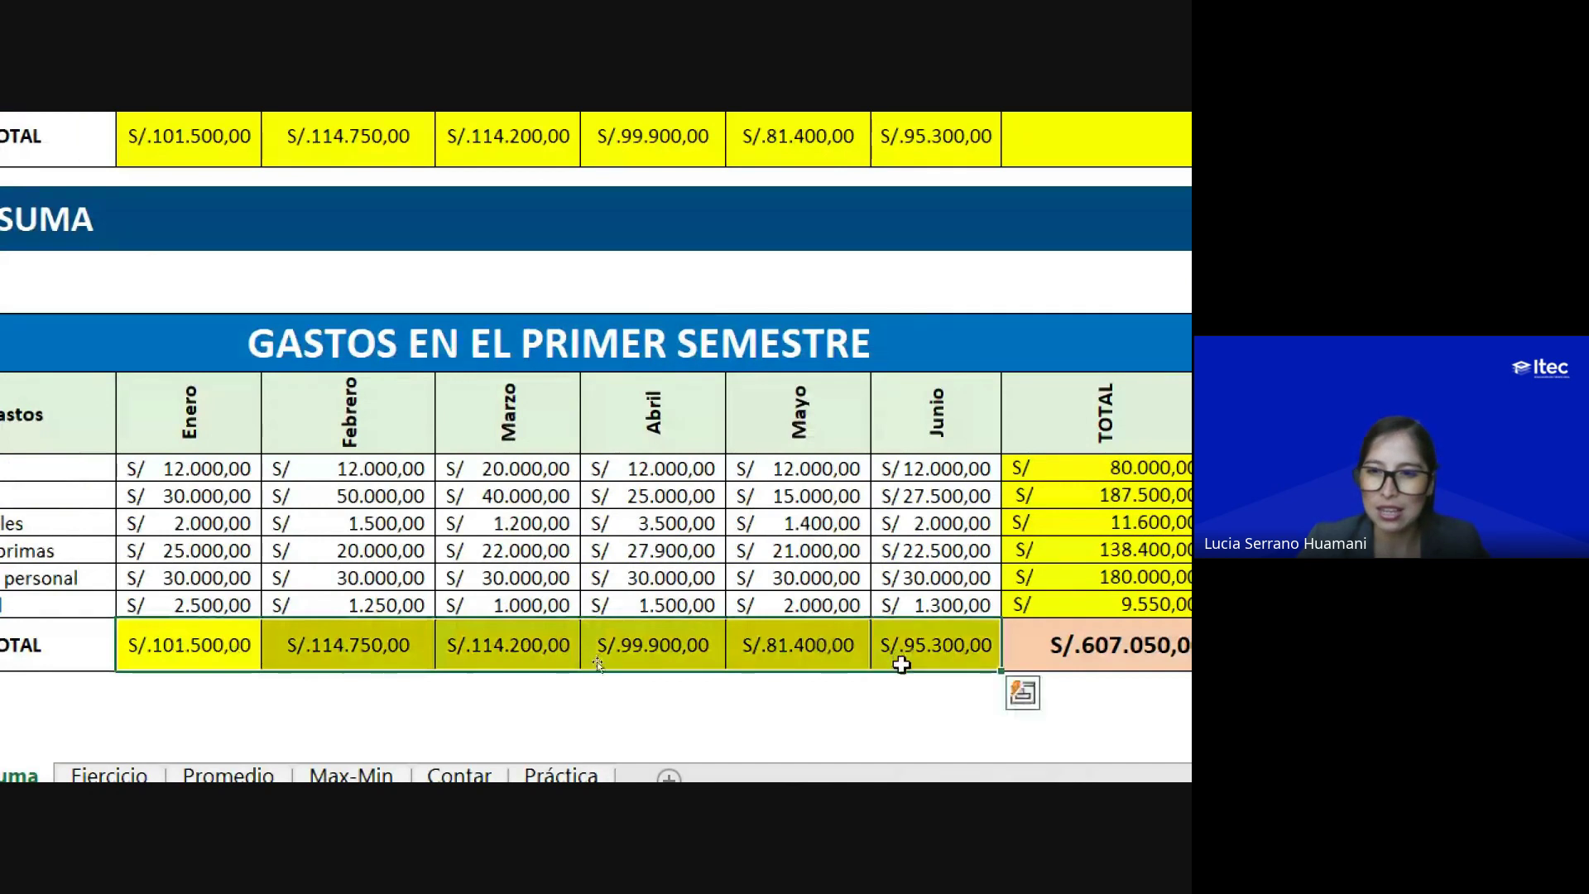
drag(869, 468, 823, 654)
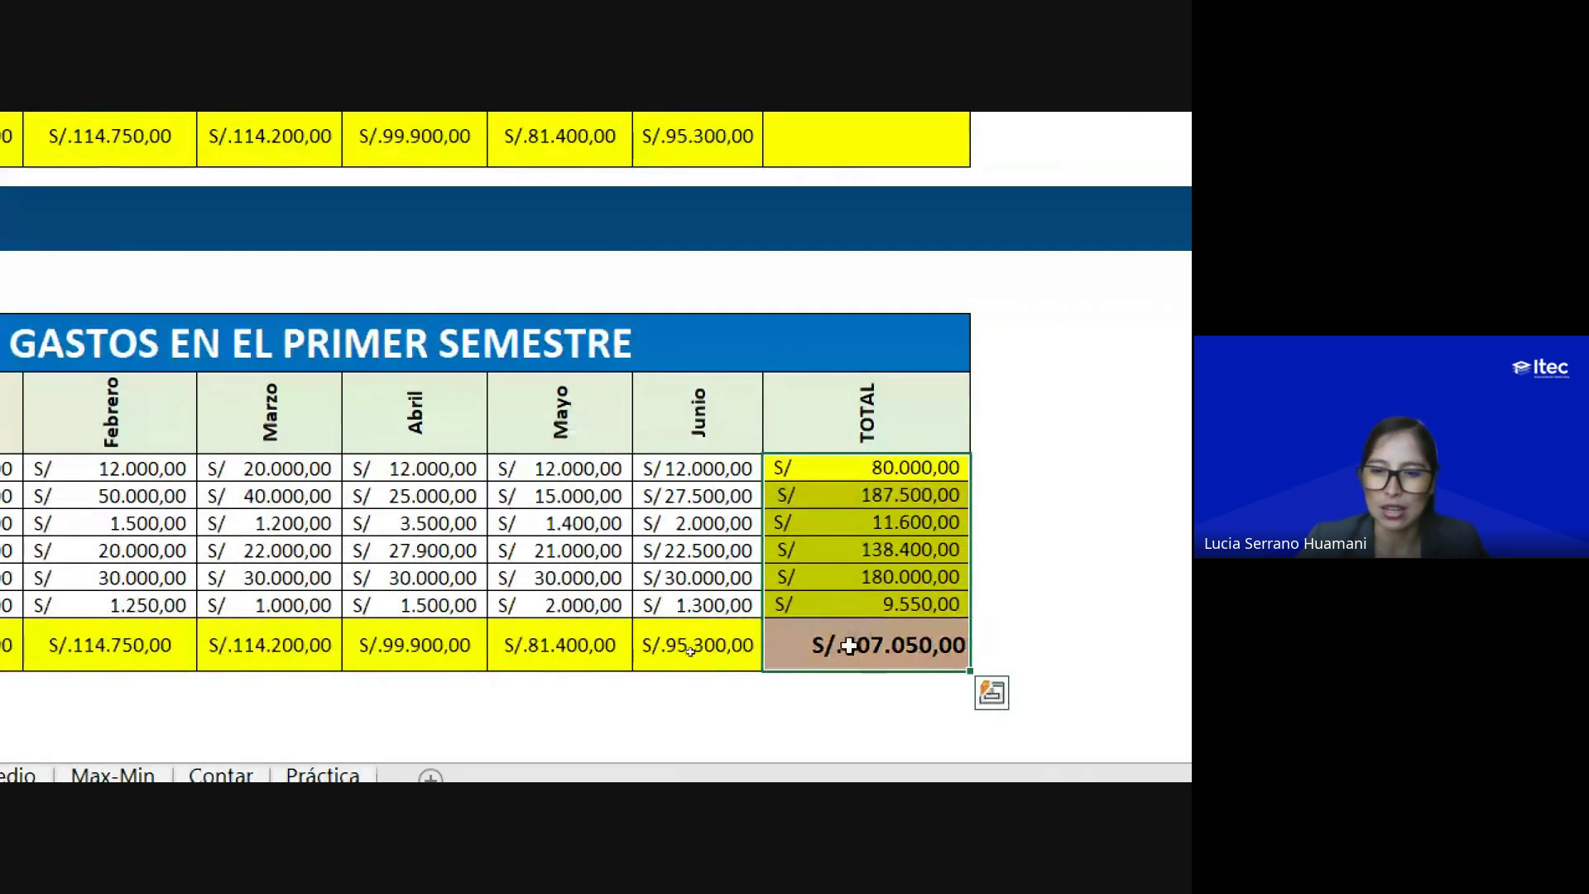
click(826, 650)
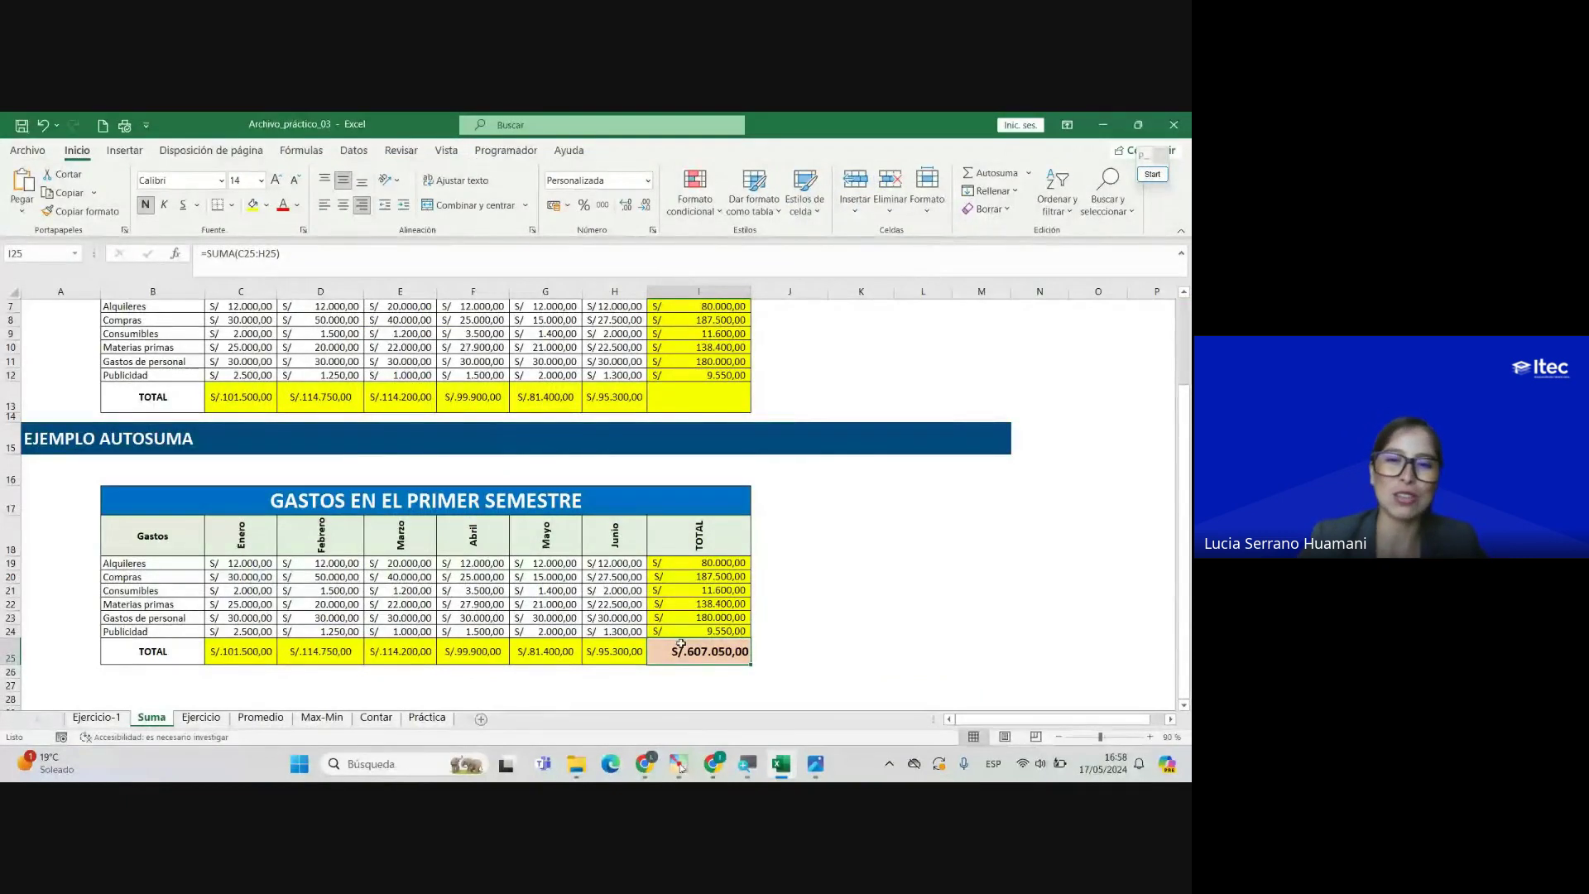
click(805, 619)
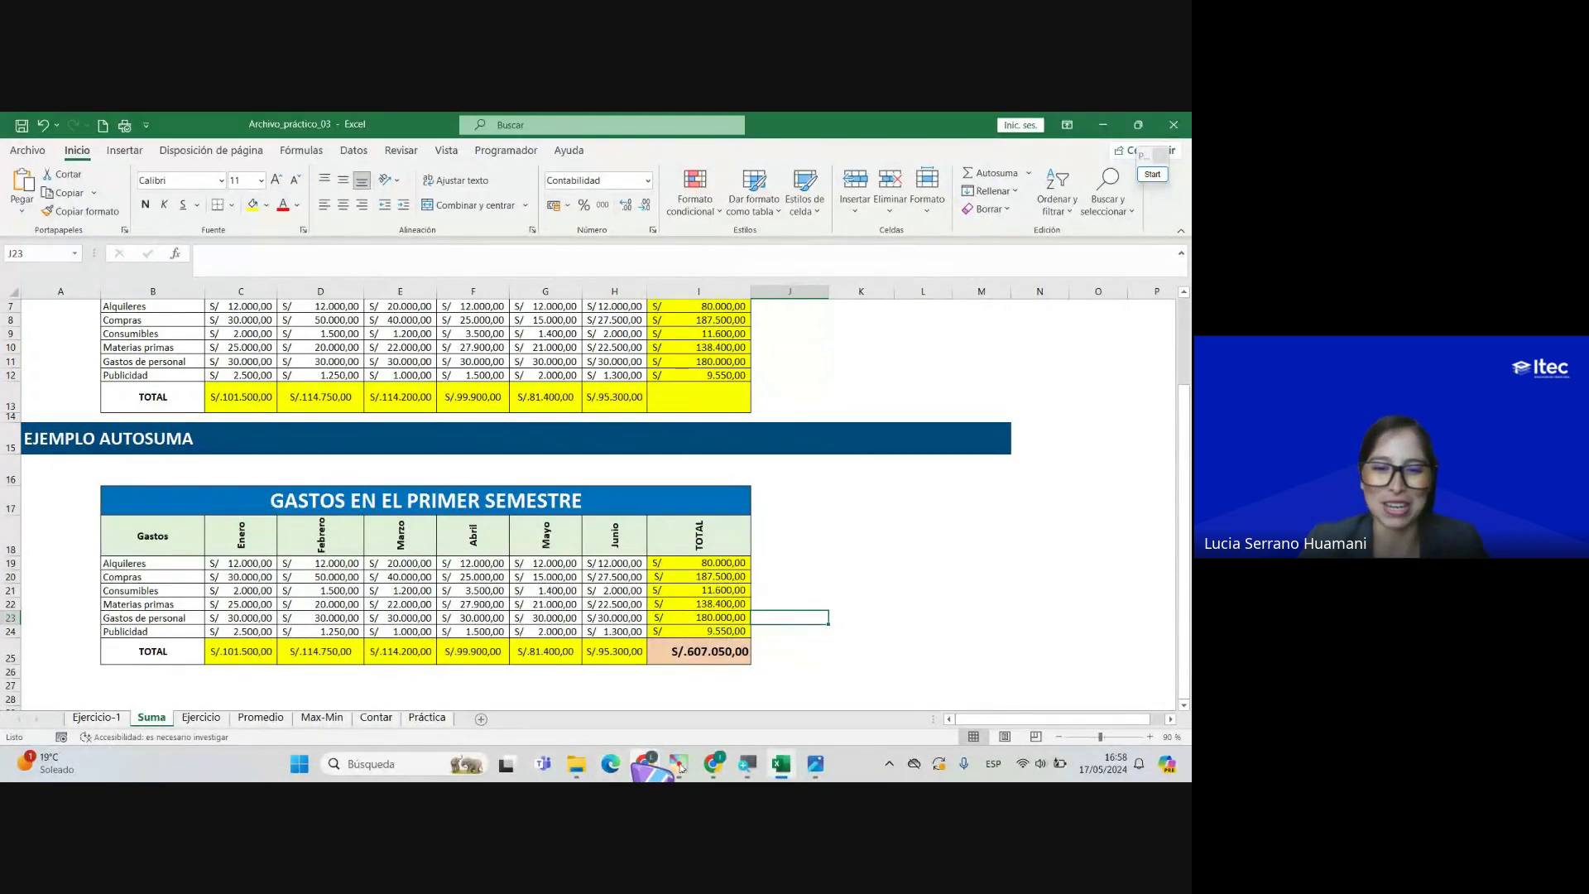
Step: Read the participants' new messages in the Google Meet call and switch back to the Suma sheet in Excel
mouse_move(644, 763)
click(591, 710)
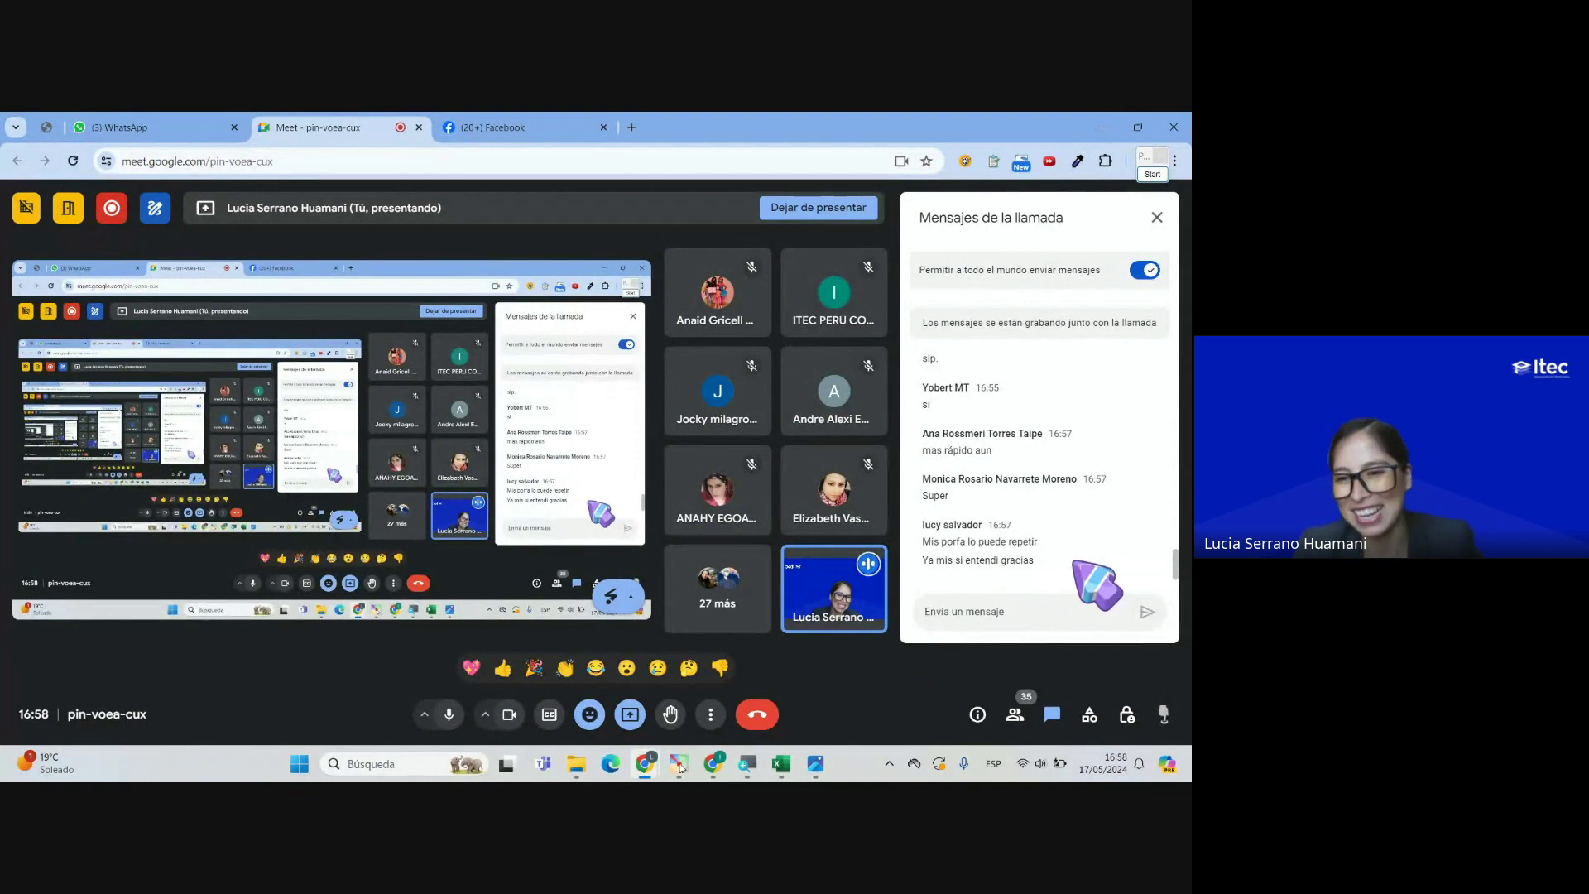
key(alt+Tab)
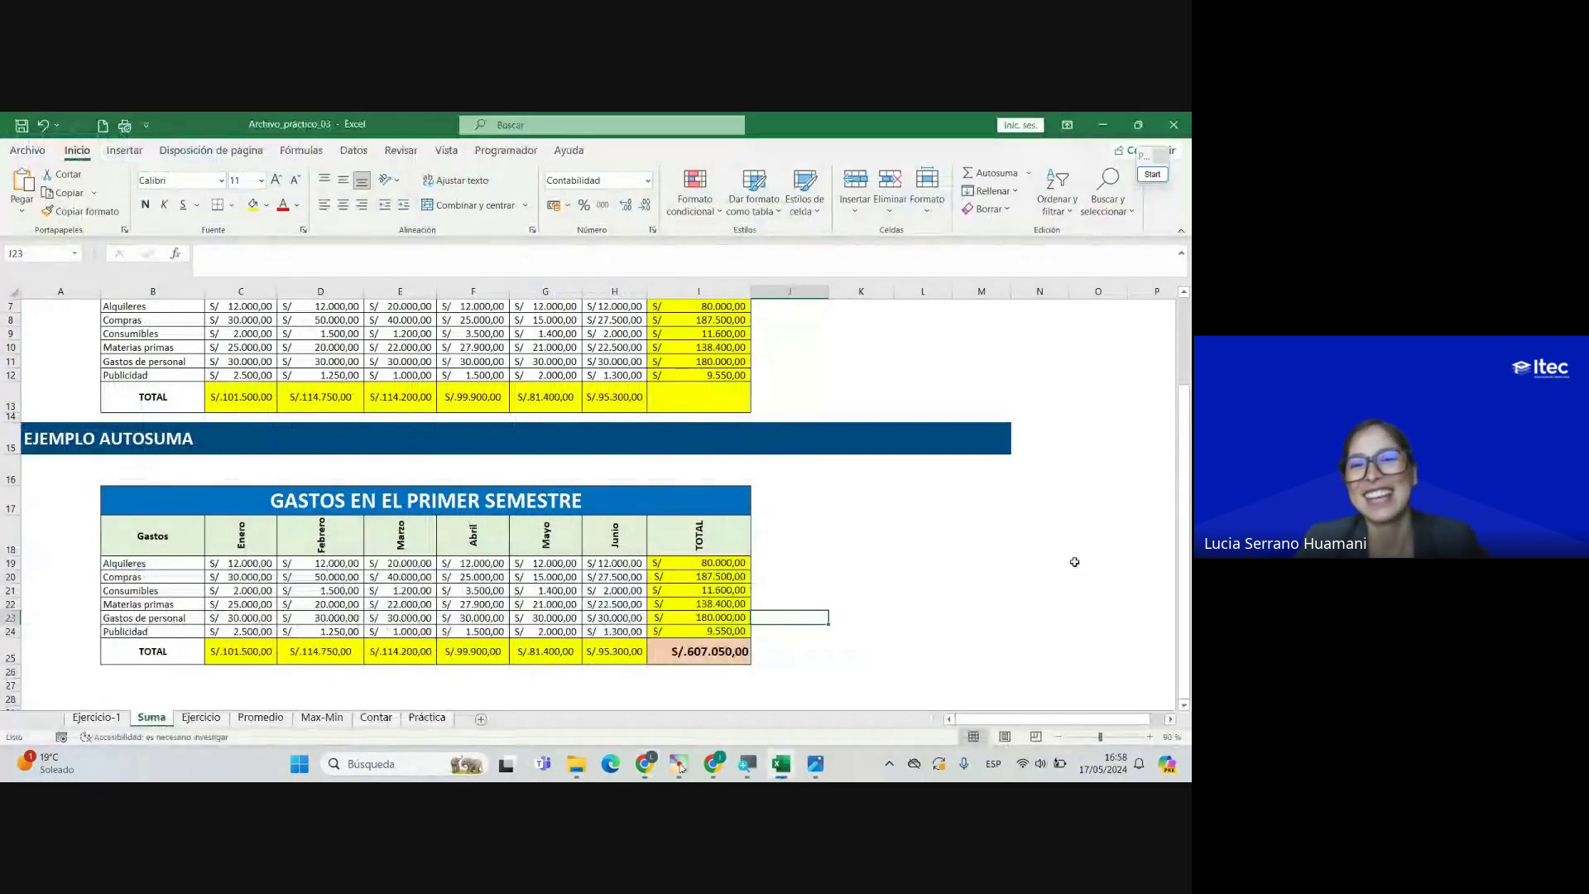
Step: Open the Ejercicio sheet and review each product in the Descripcion column of the CONTROL DE STOCK table
click(201, 717)
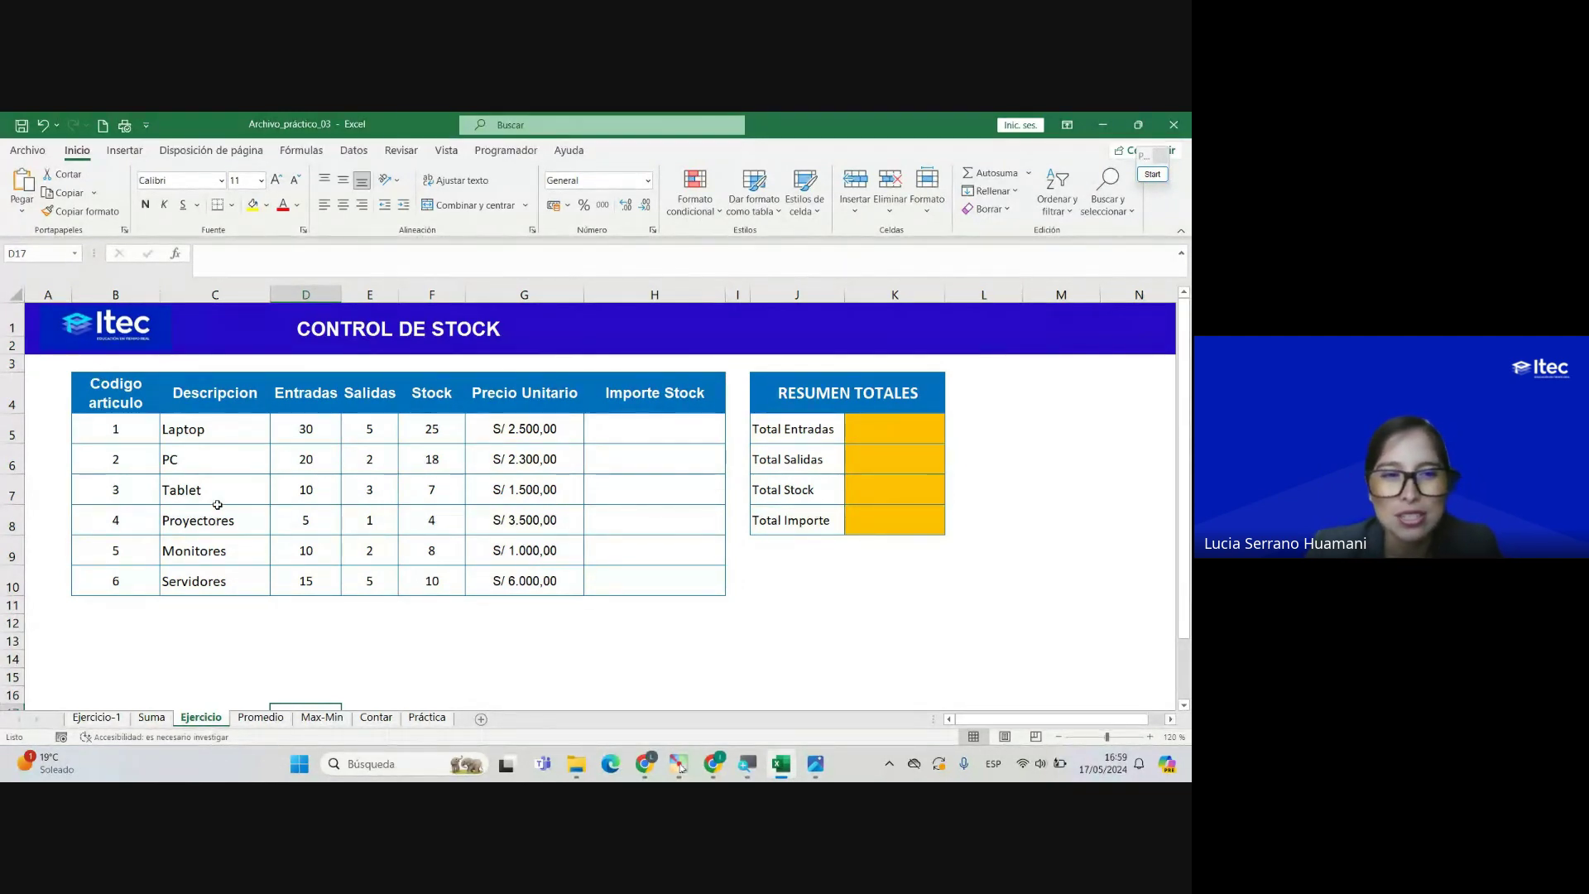
click(225, 428)
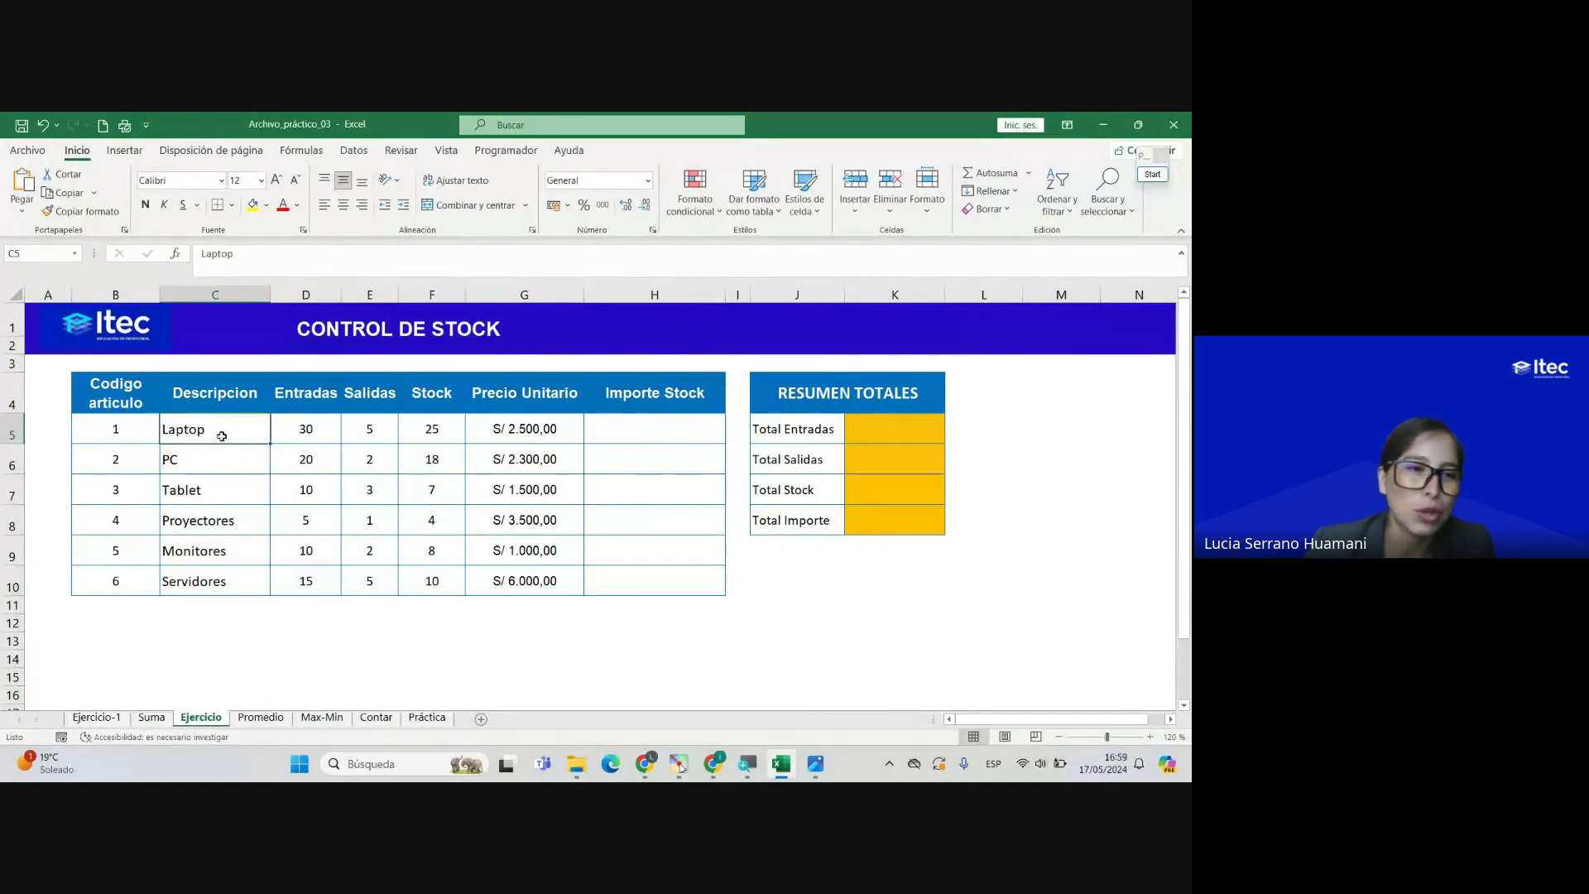
click(219, 455)
click(212, 488)
click(215, 527)
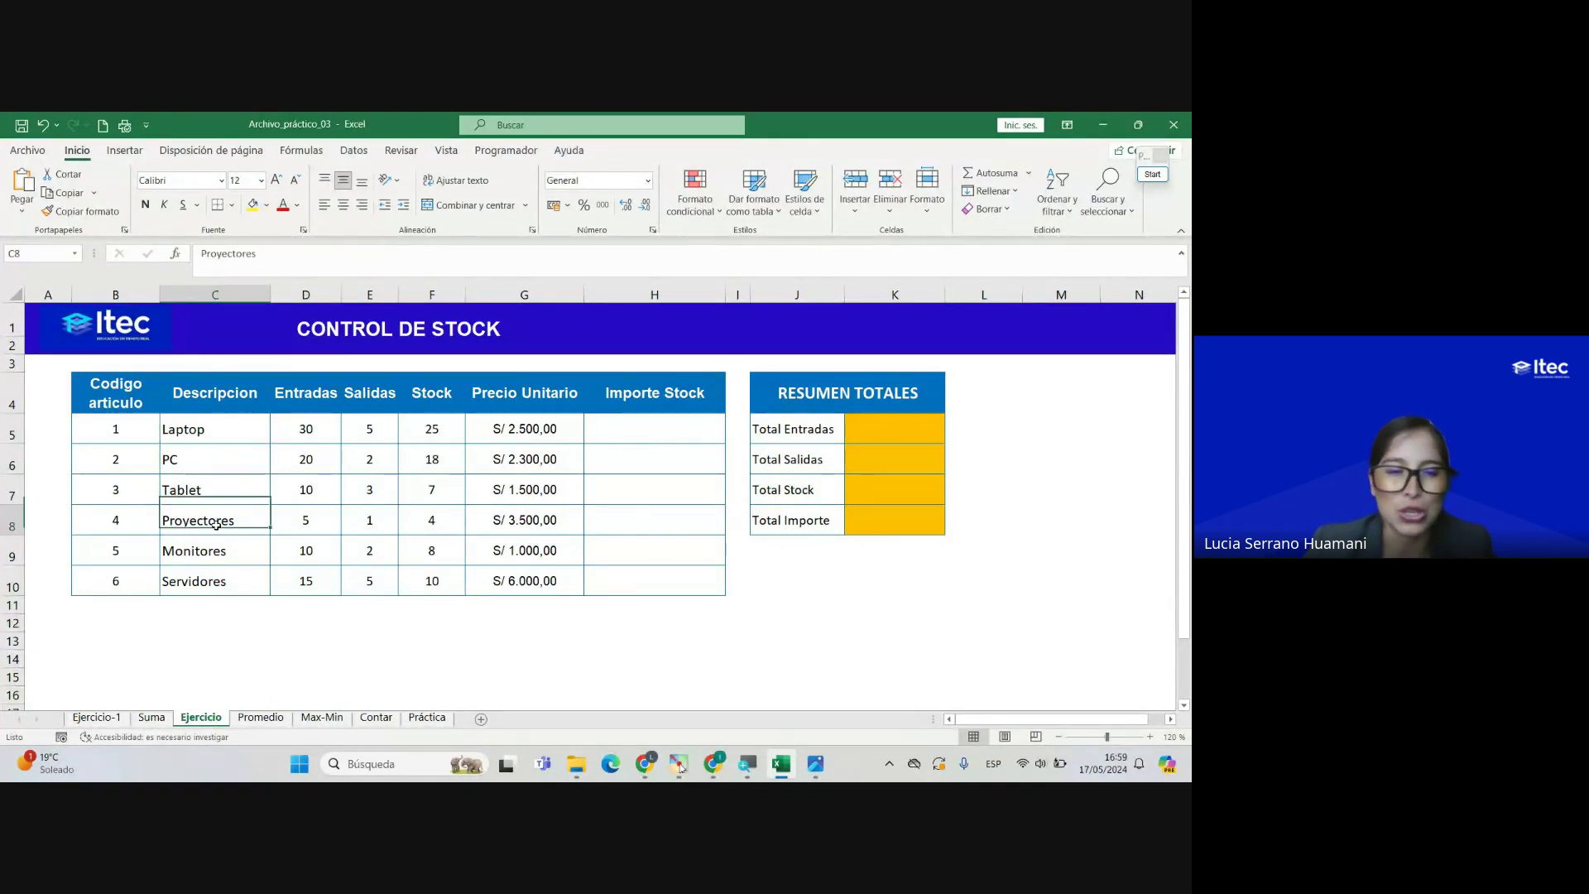
click(212, 551)
click(226, 591)
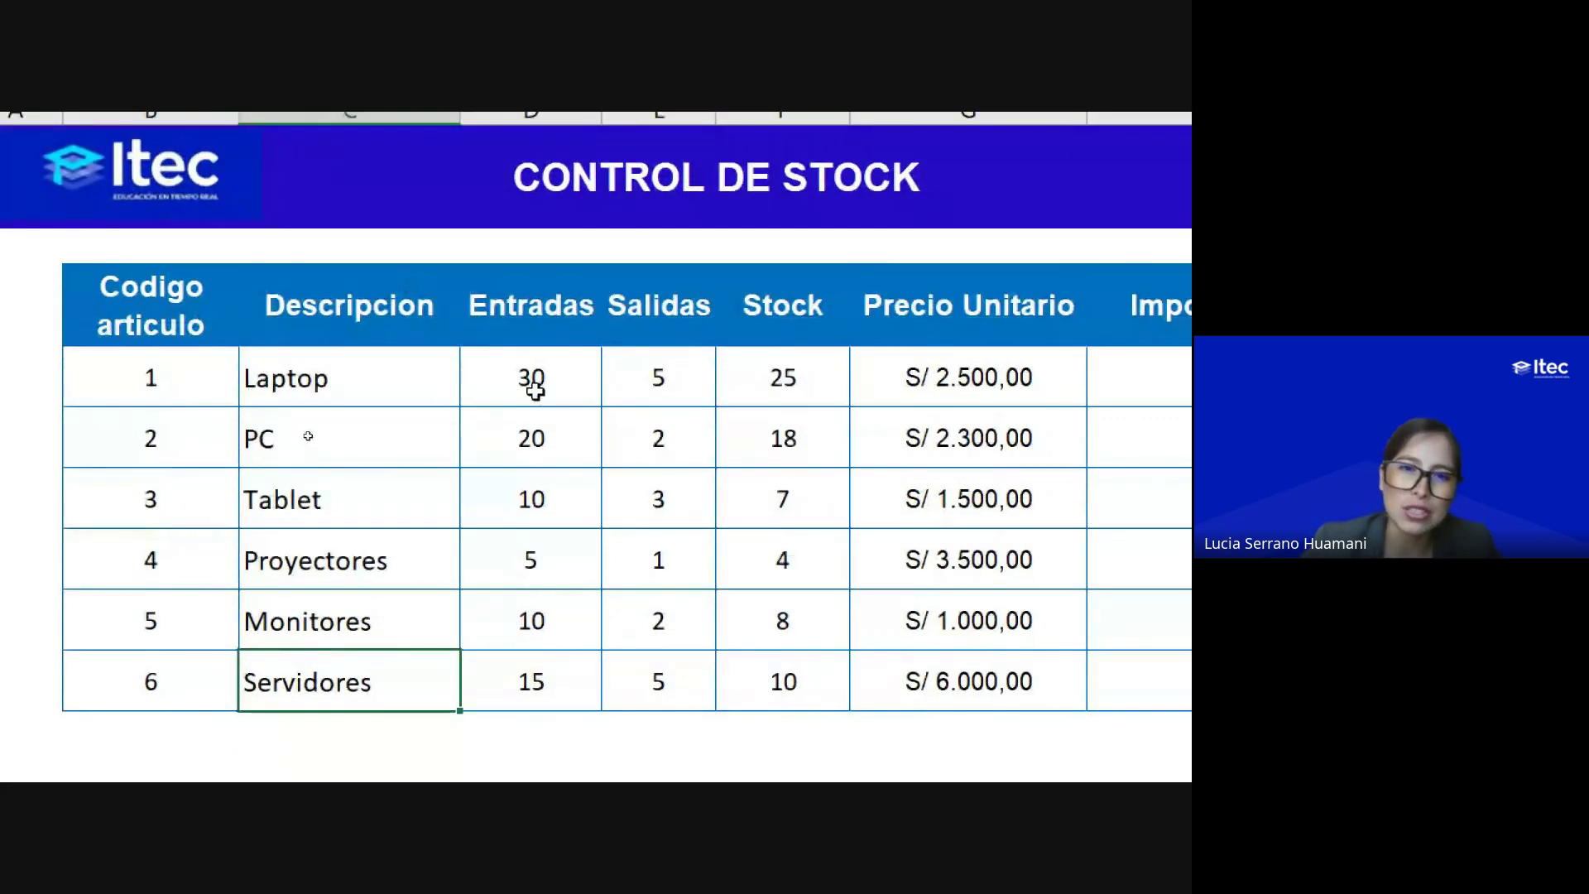
Step: Examine the Entradas quantities of the CONTROL DE STOCK table, from Laptop through Servidores
drag(532, 384, 549, 685)
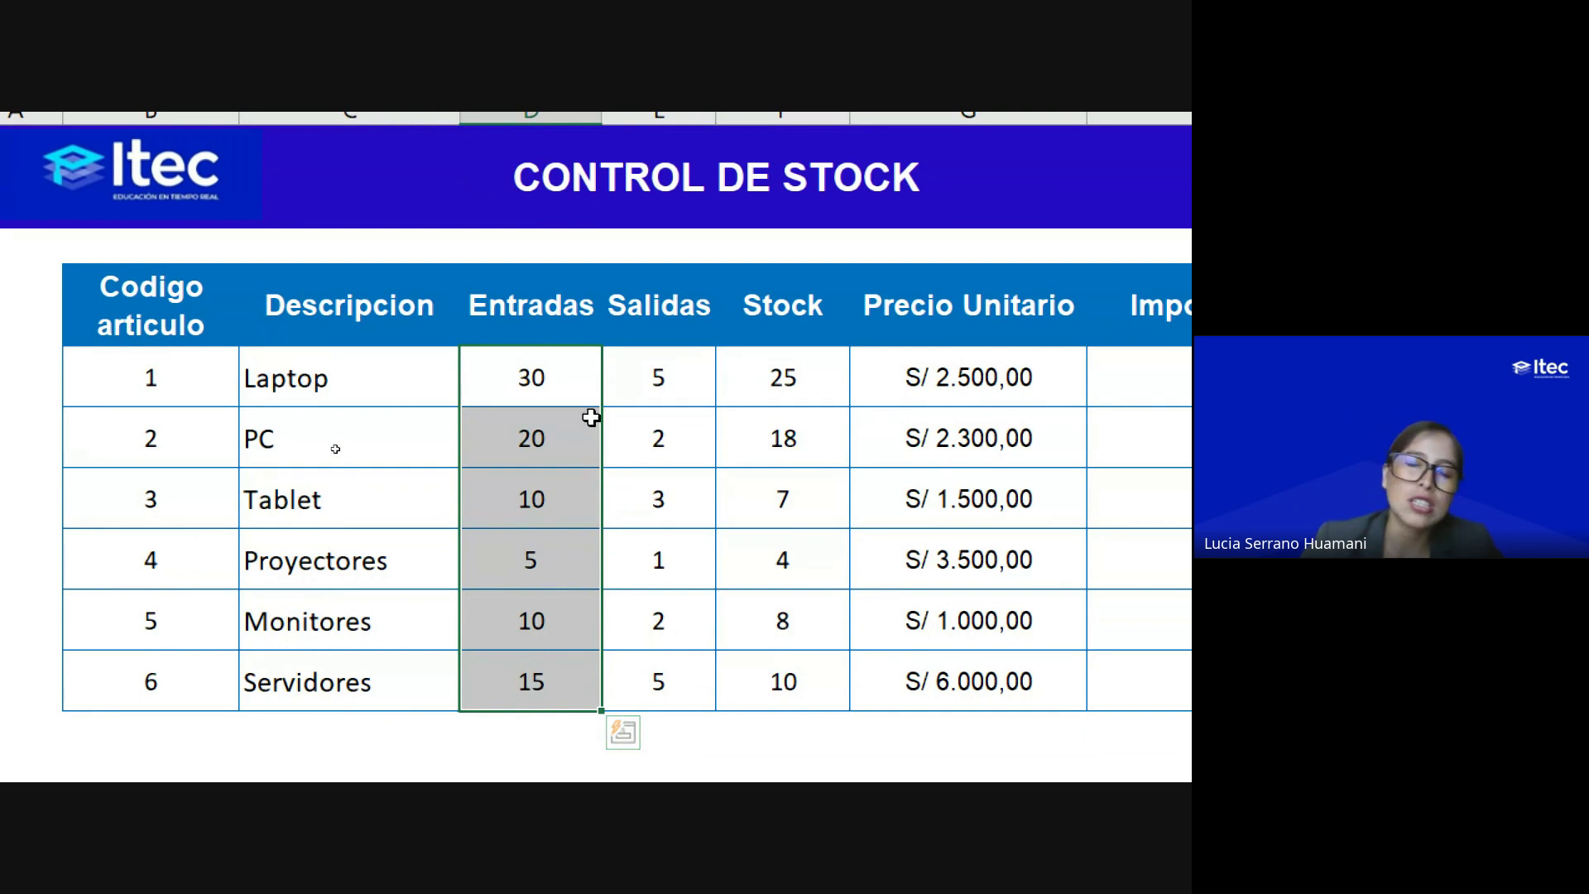
click(530, 398)
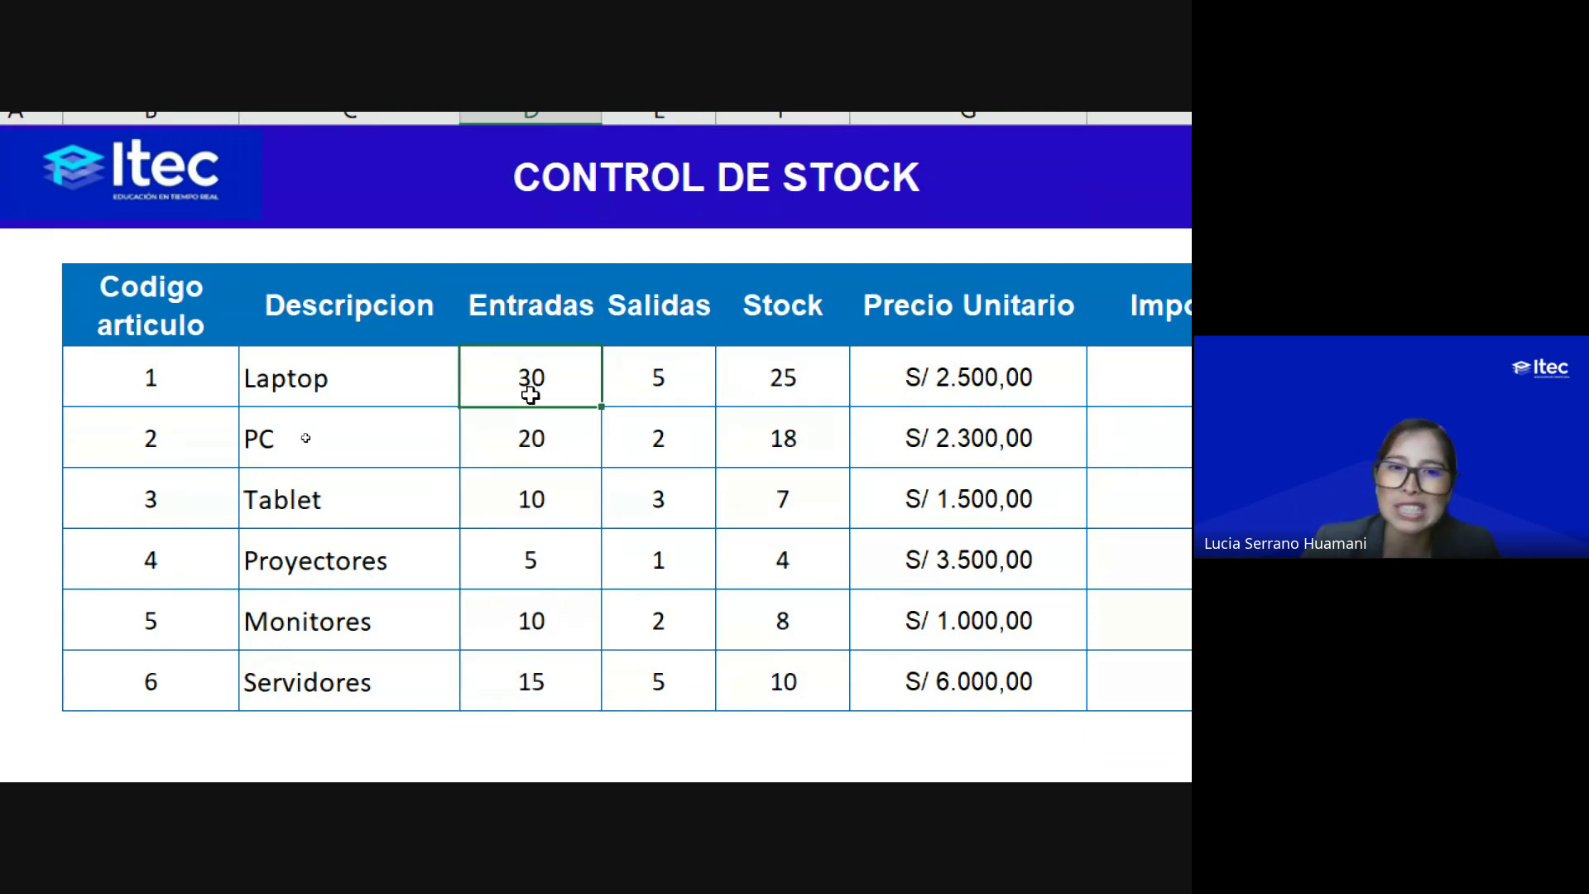
click(532, 442)
click(533, 496)
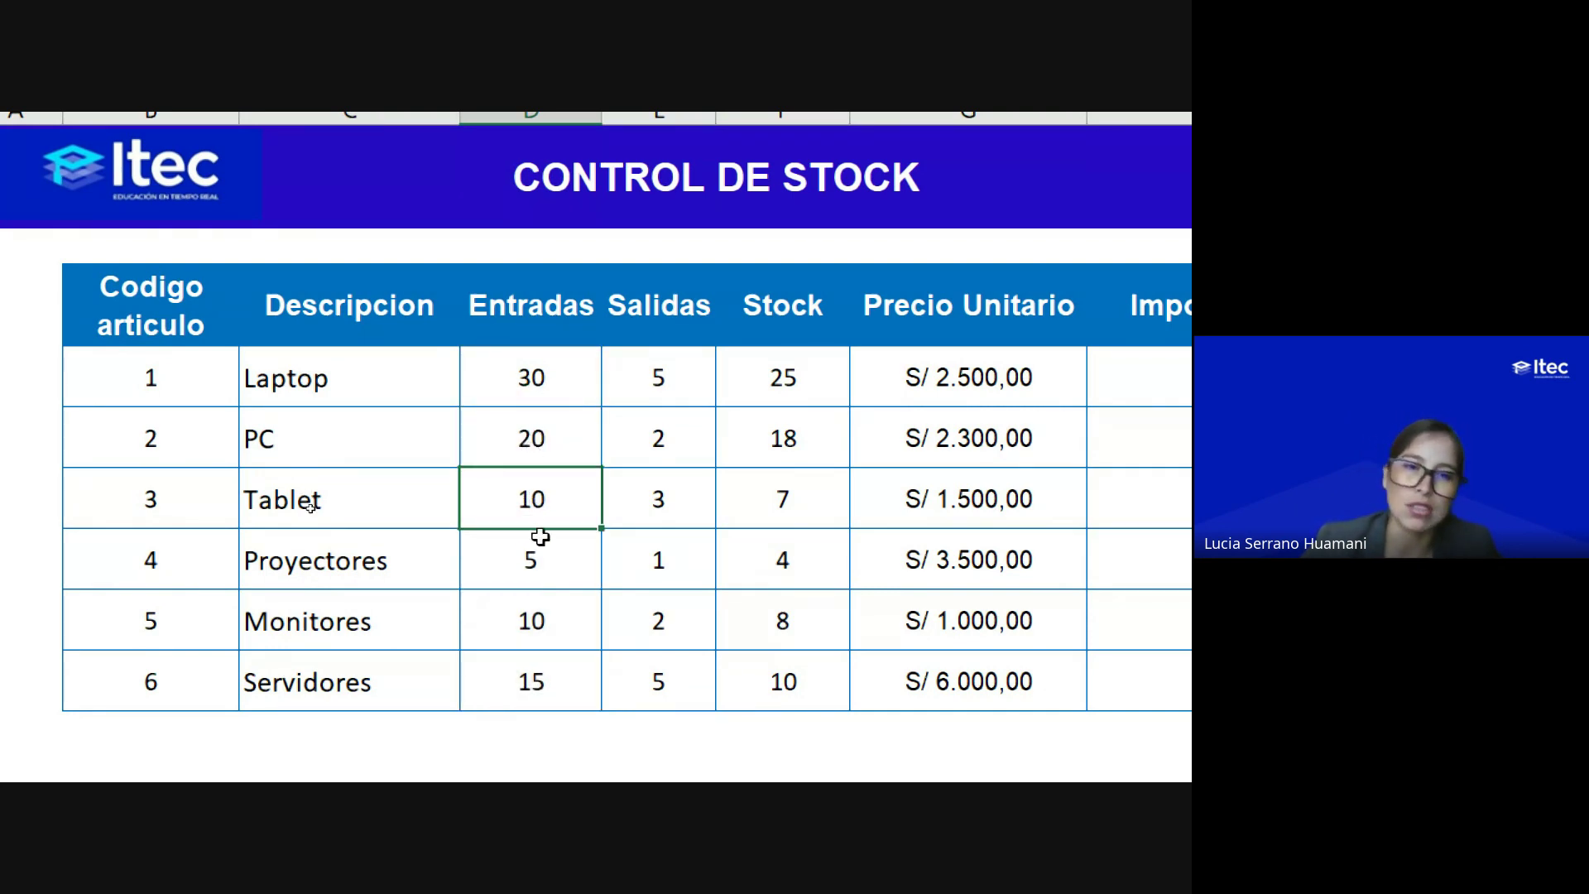
click(543, 550)
click(553, 626)
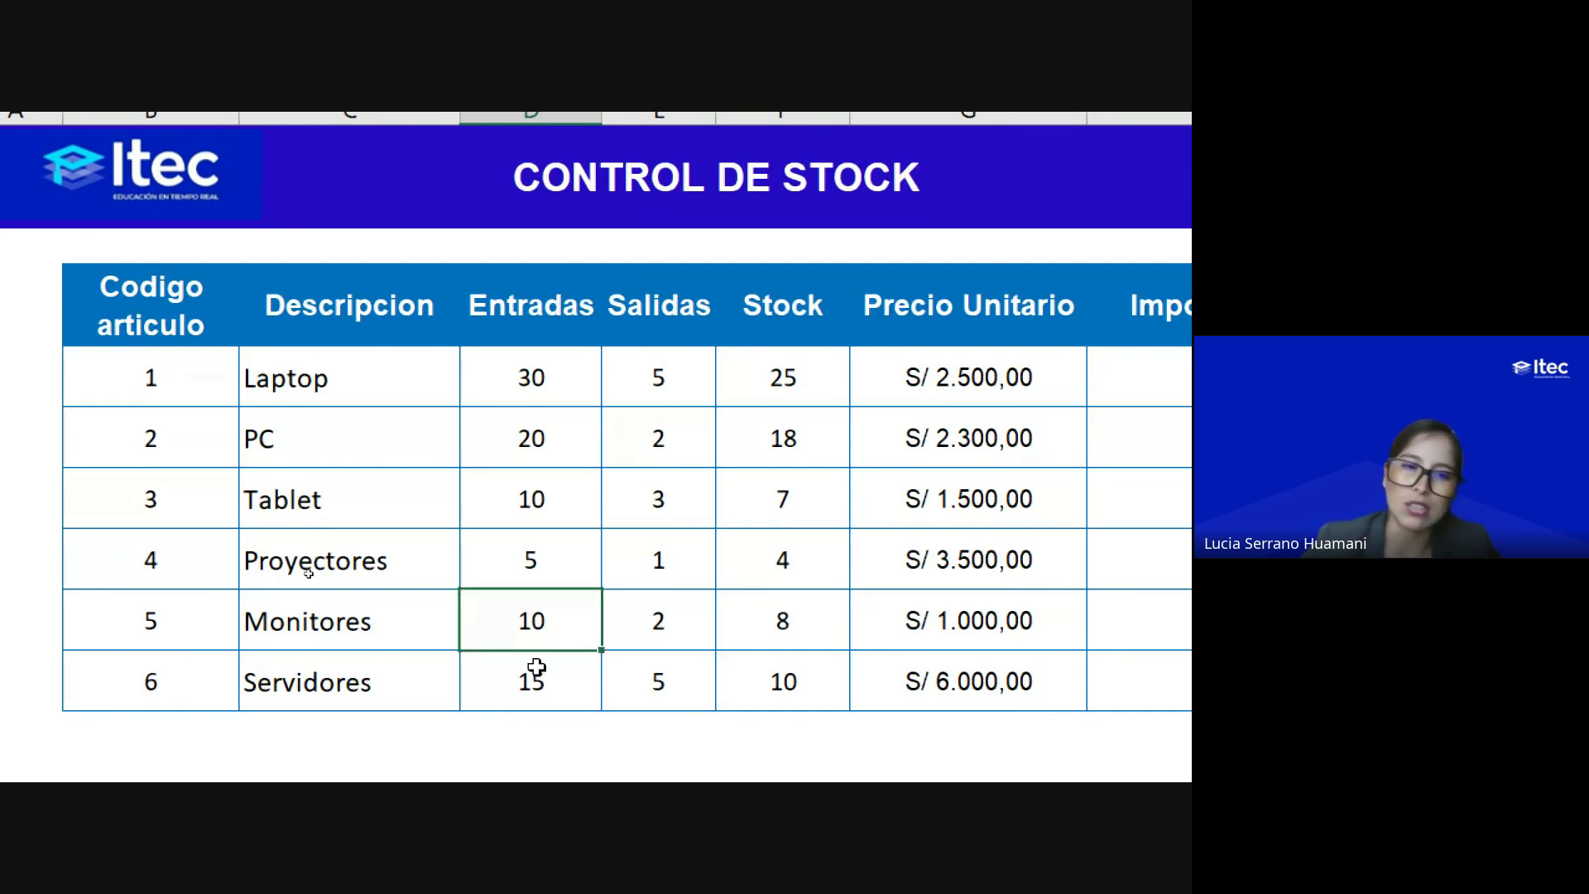
click(546, 675)
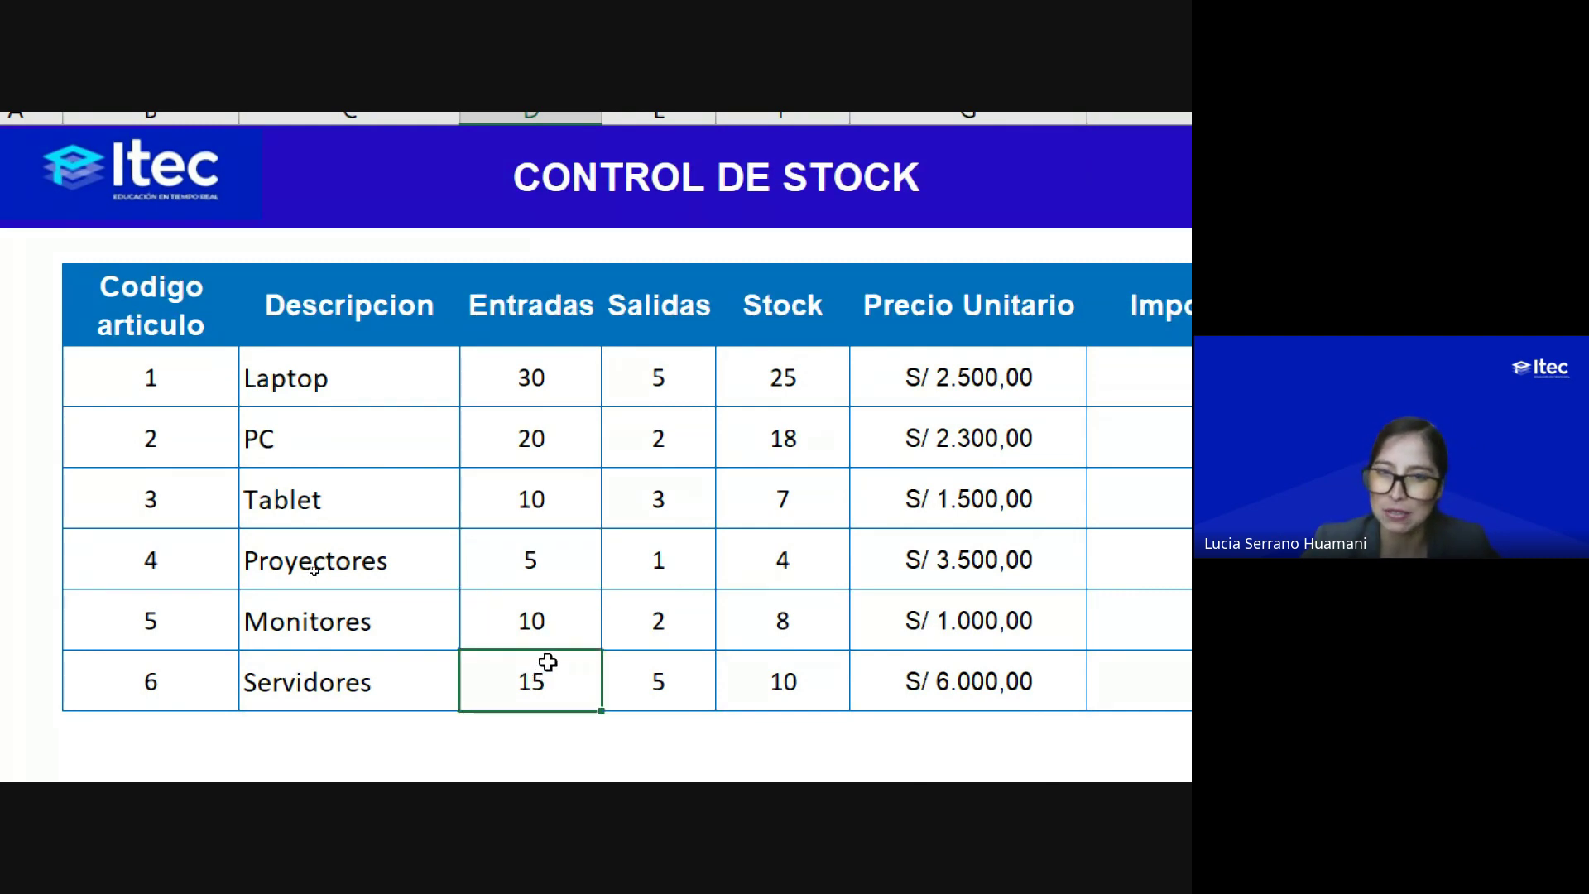
Step: Examine the Salidas quantities of the CONTROL DE STOCK table for each product, from Laptop through Servidores
drag(674, 397, 670, 667)
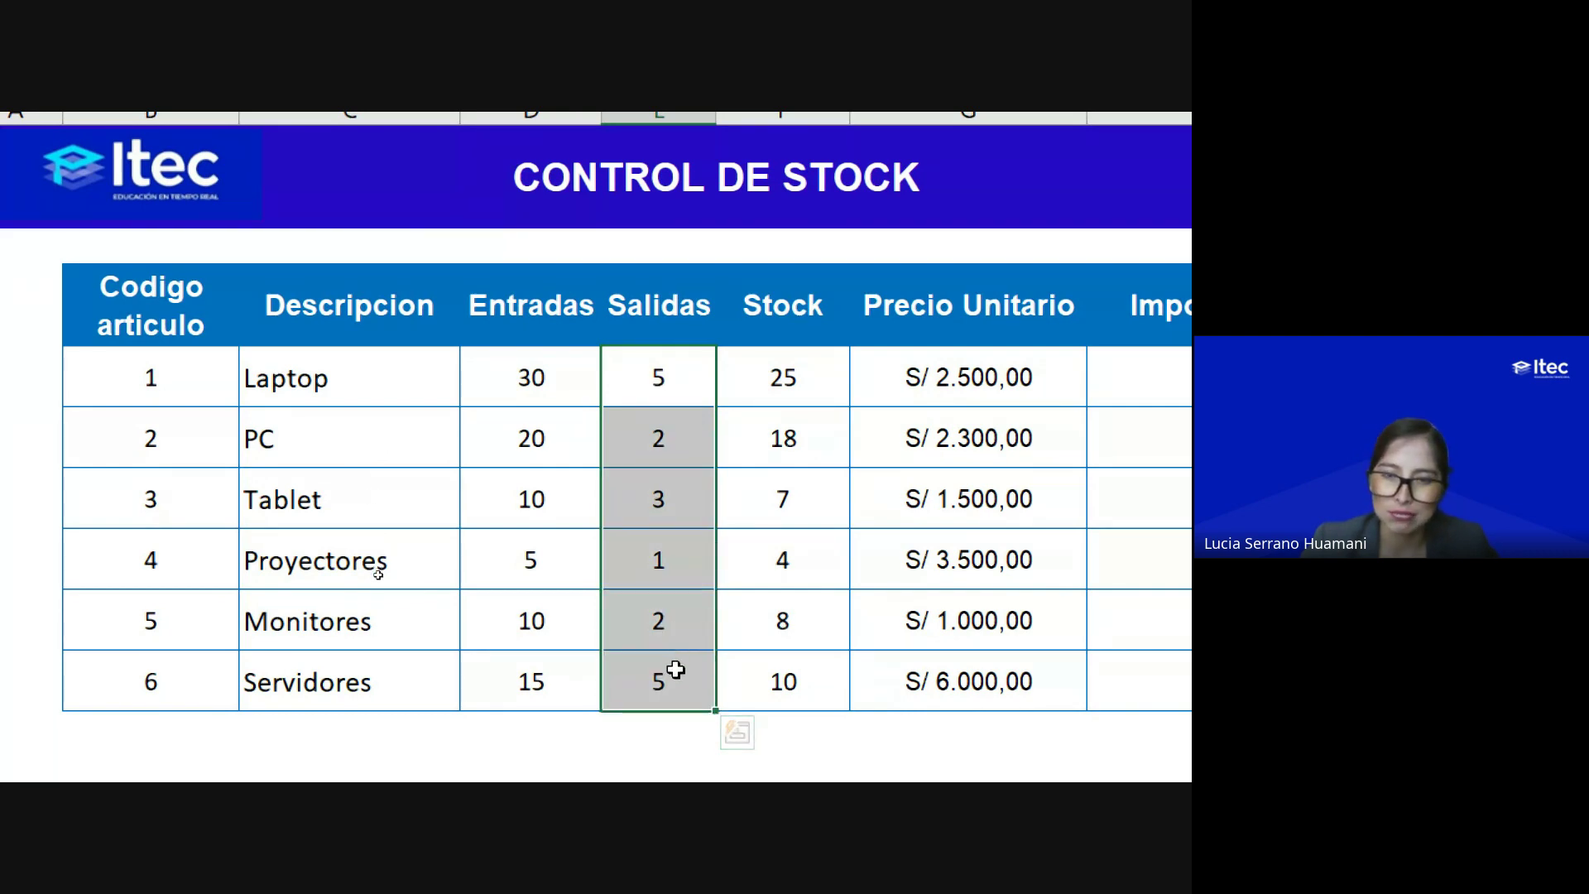
click(693, 321)
drag(670, 360, 685, 670)
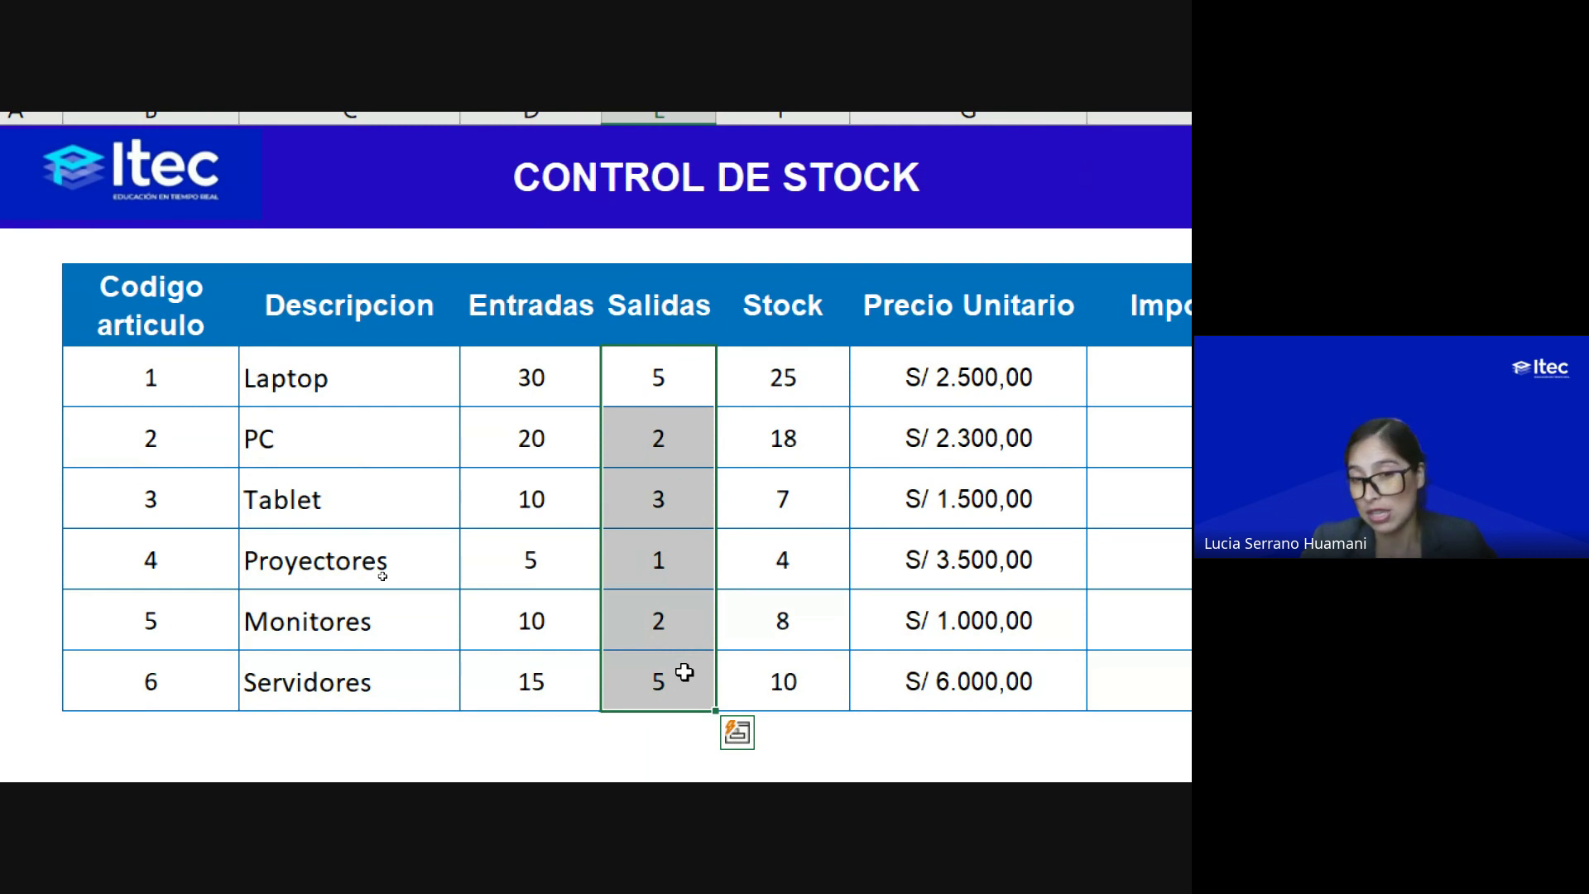
click(664, 376)
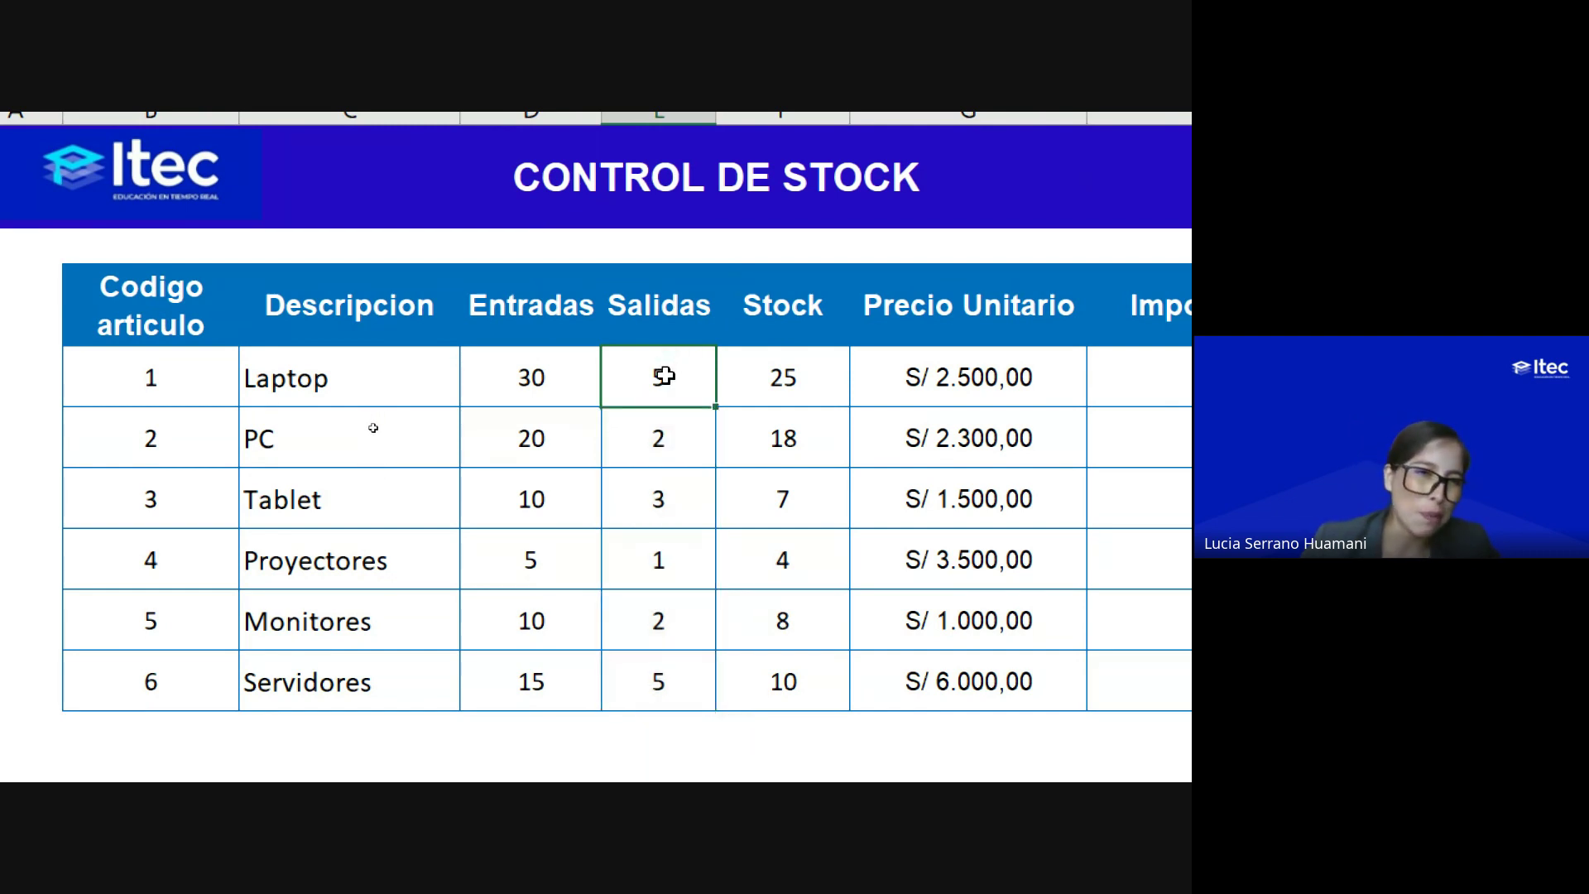
click(669, 458)
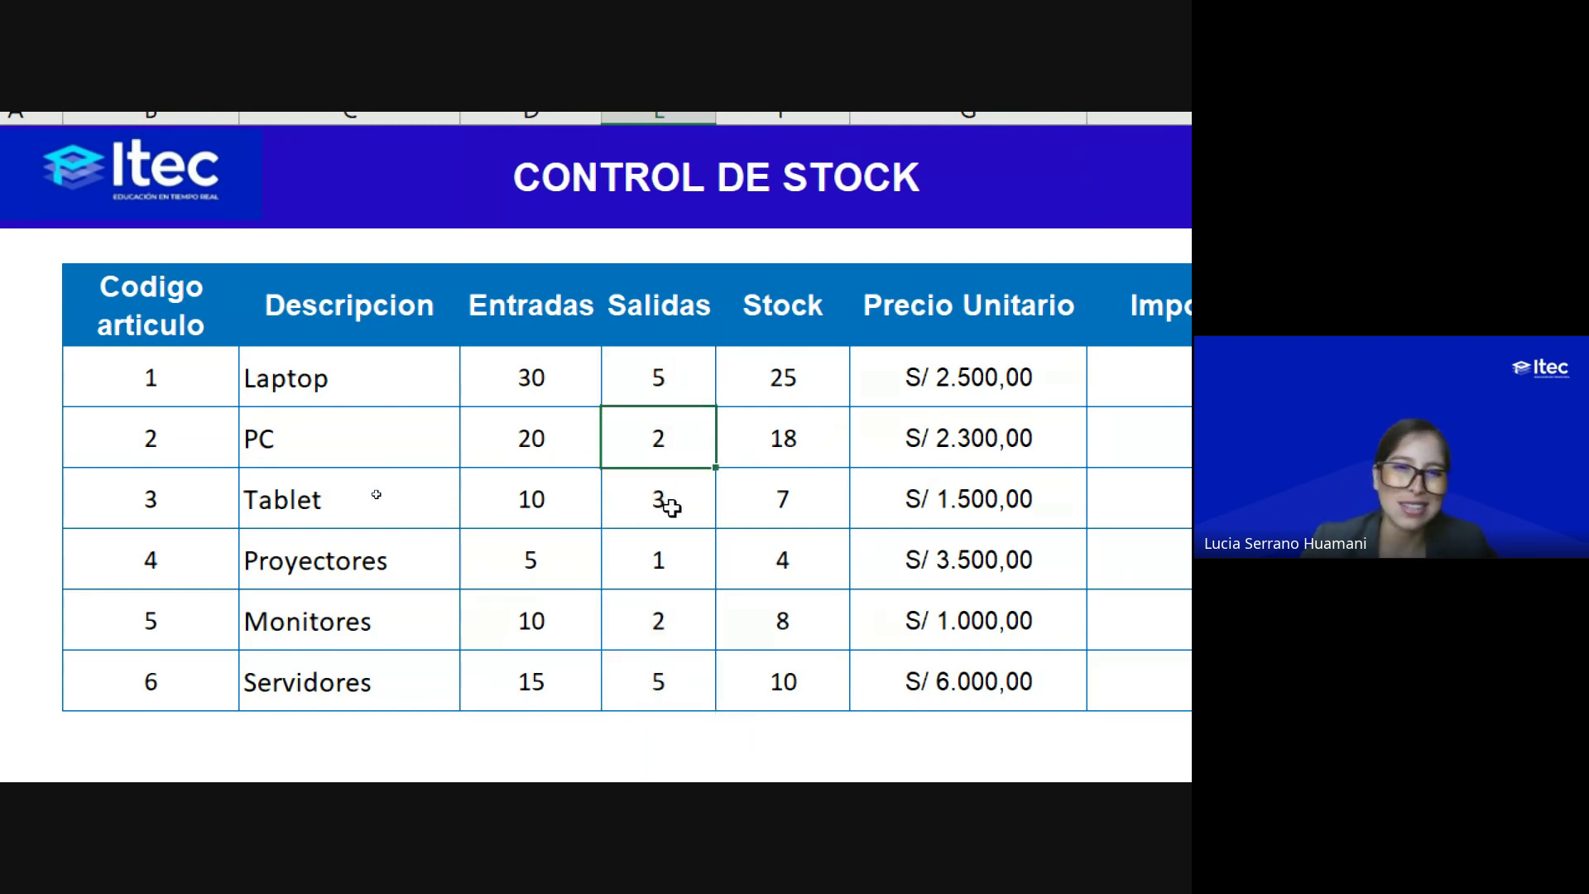
click(670, 508)
click(642, 567)
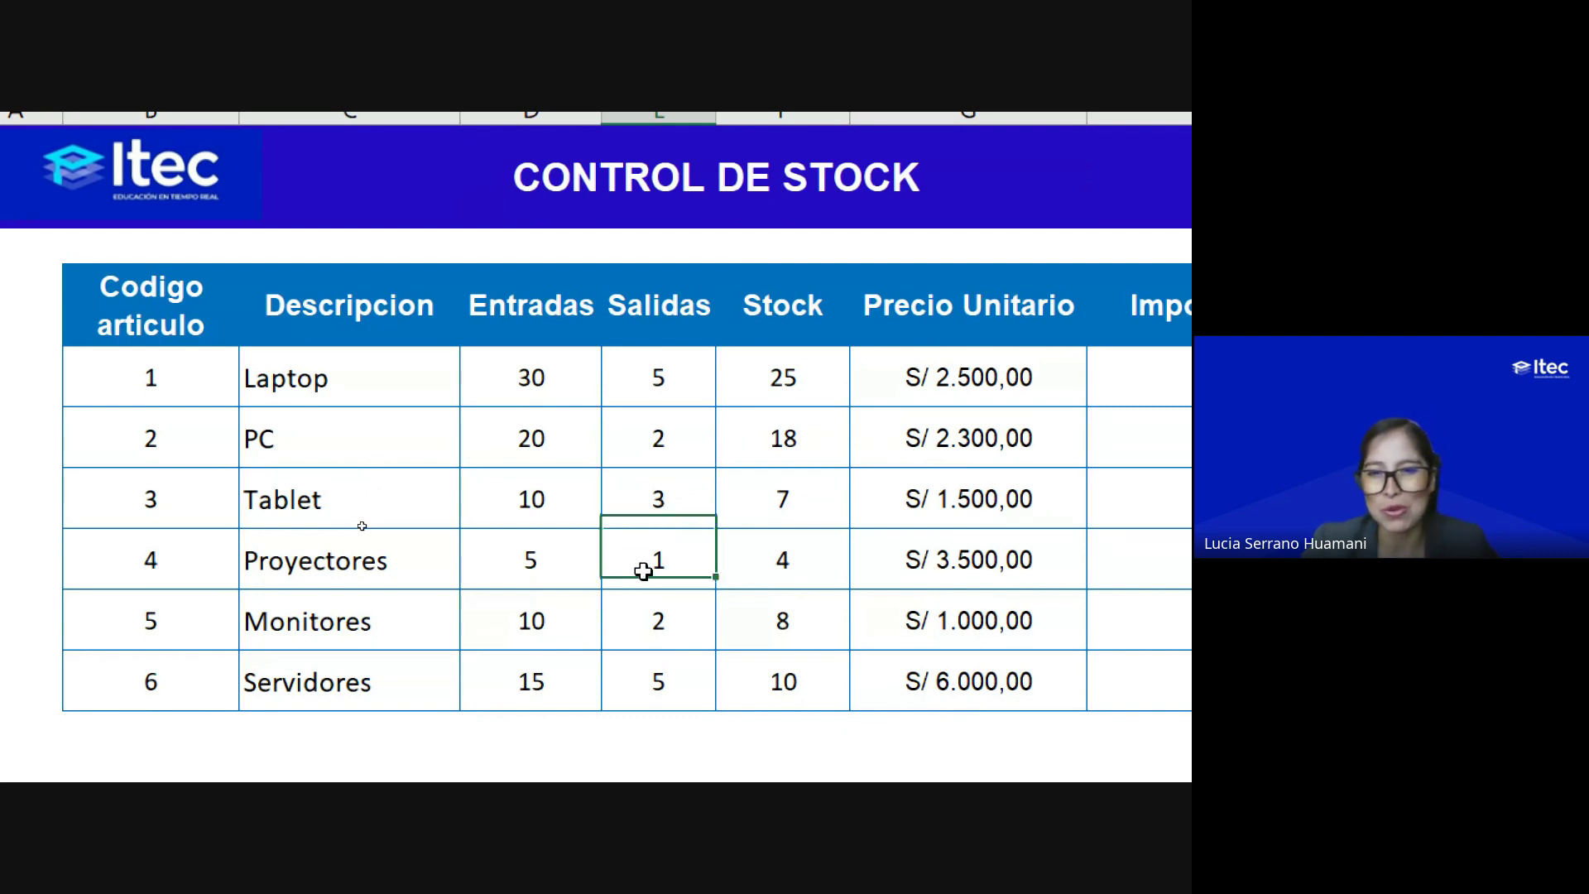
click(656, 618)
click(649, 683)
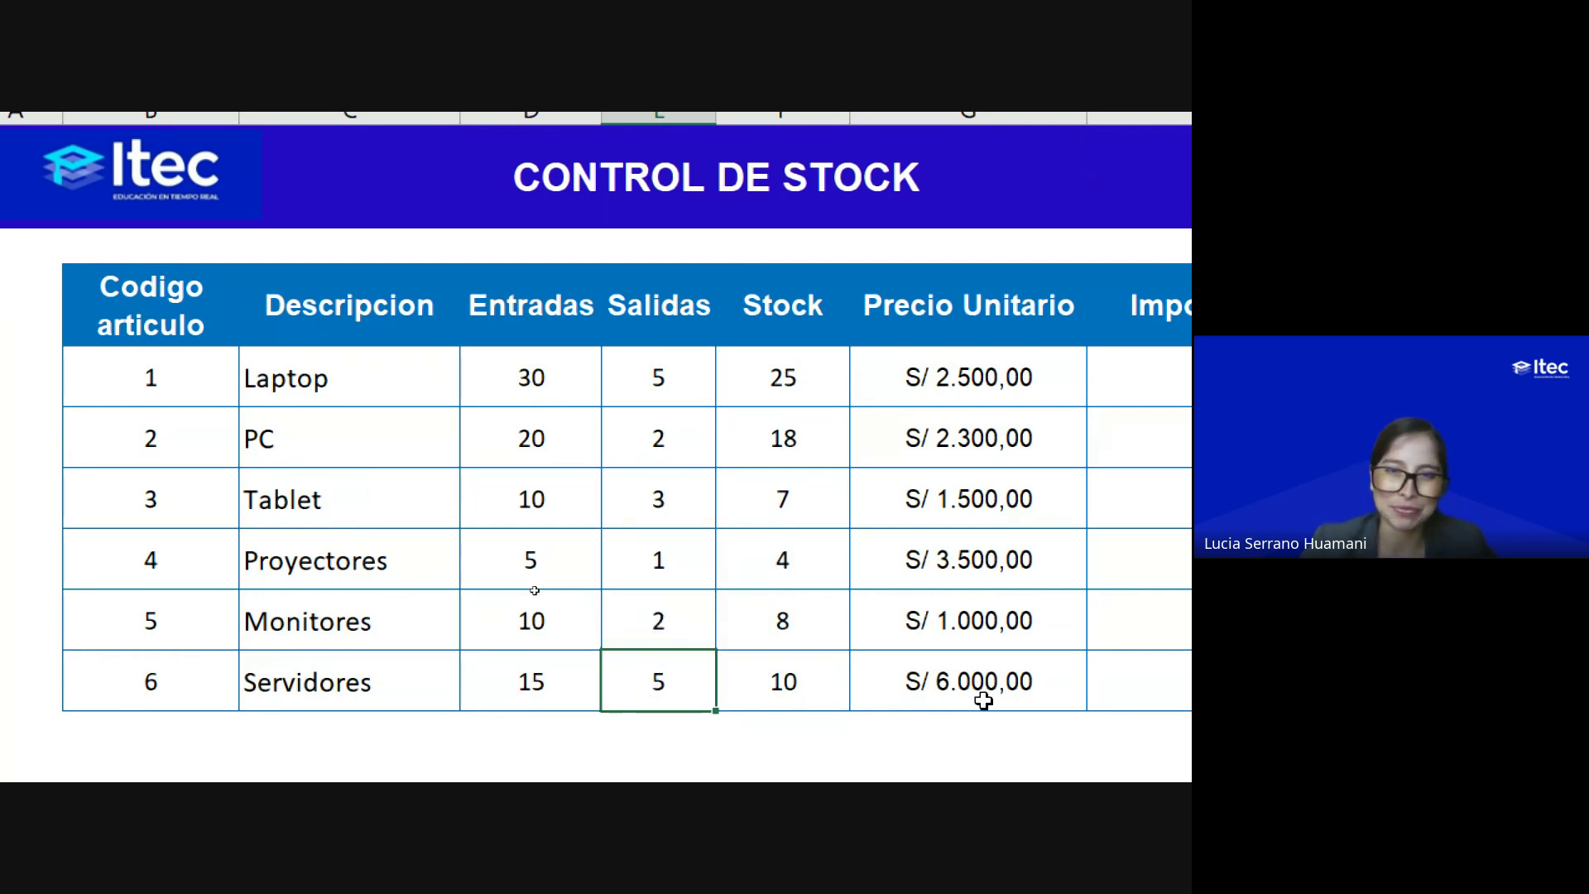
Step: Examine the Stock column and compare it with the Entradas and Salidas quantities of the products
scroll(1092, 731, right, 3)
drag(669, 383, 649, 687)
drag(654, 303, 649, 685)
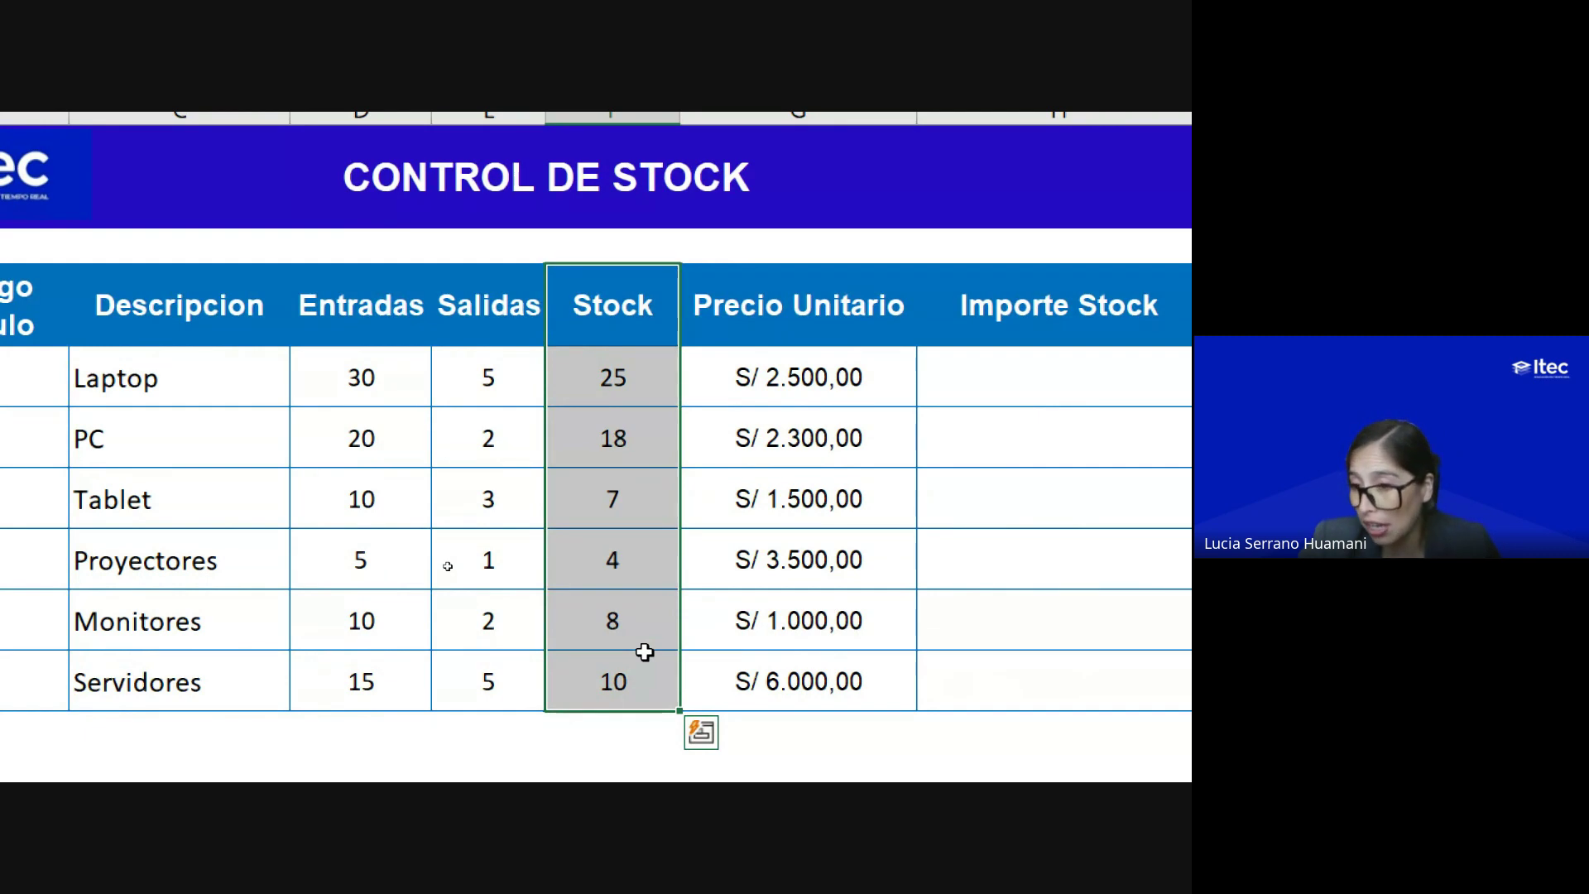
drag(348, 377, 319, 656)
drag(511, 371, 492, 677)
drag(645, 389, 649, 696)
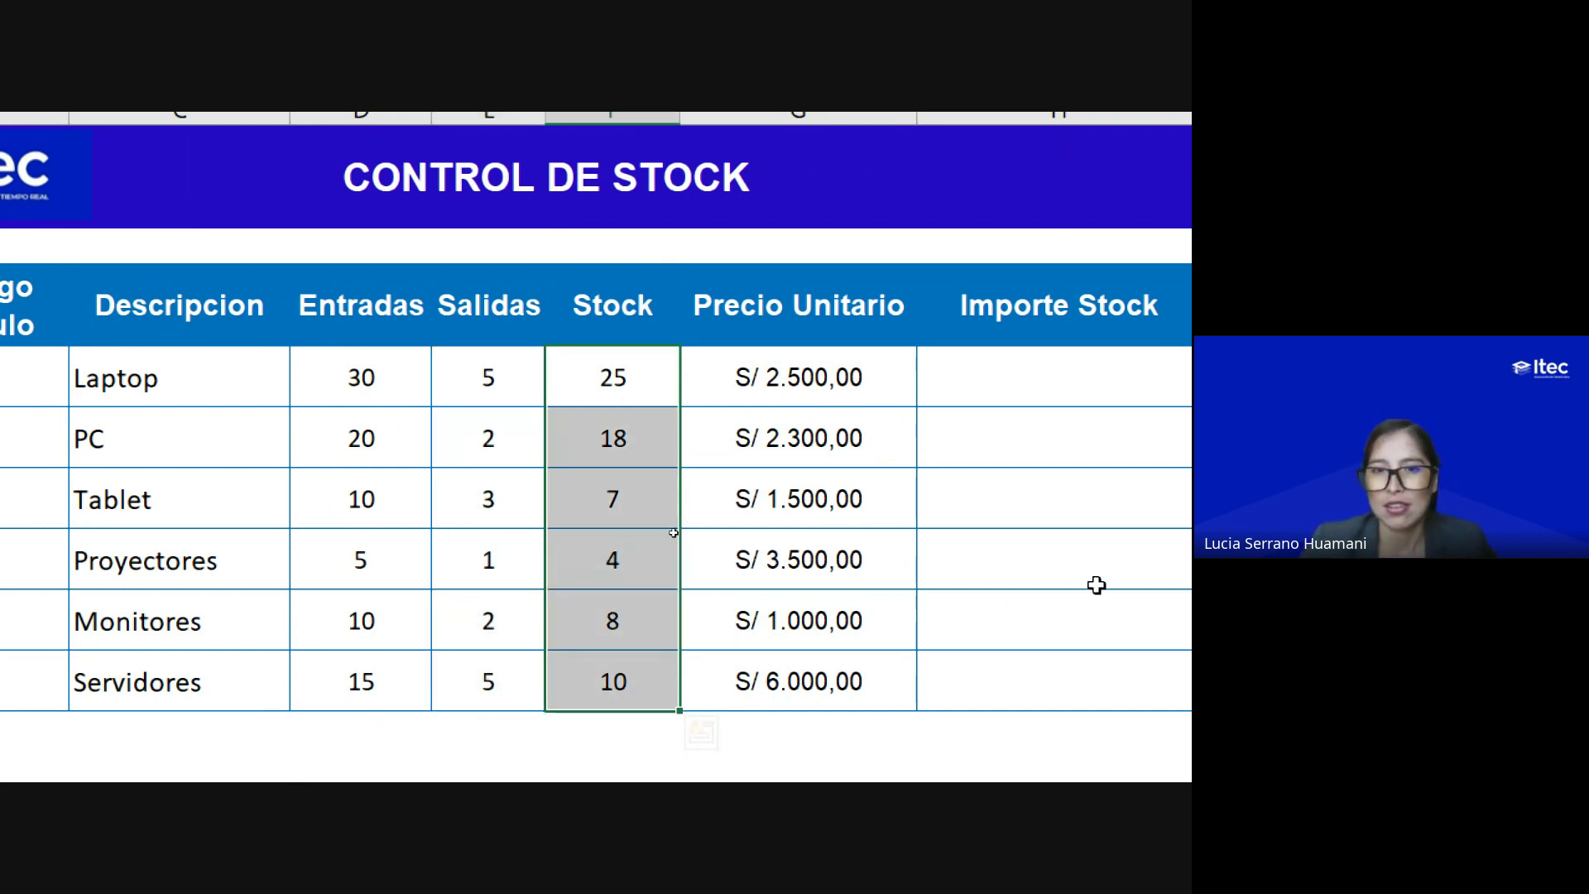
Step: Examine the Precio Unitario values alongside the product descriptions and the empty Importe Stock column
drag(880, 383, 832, 680)
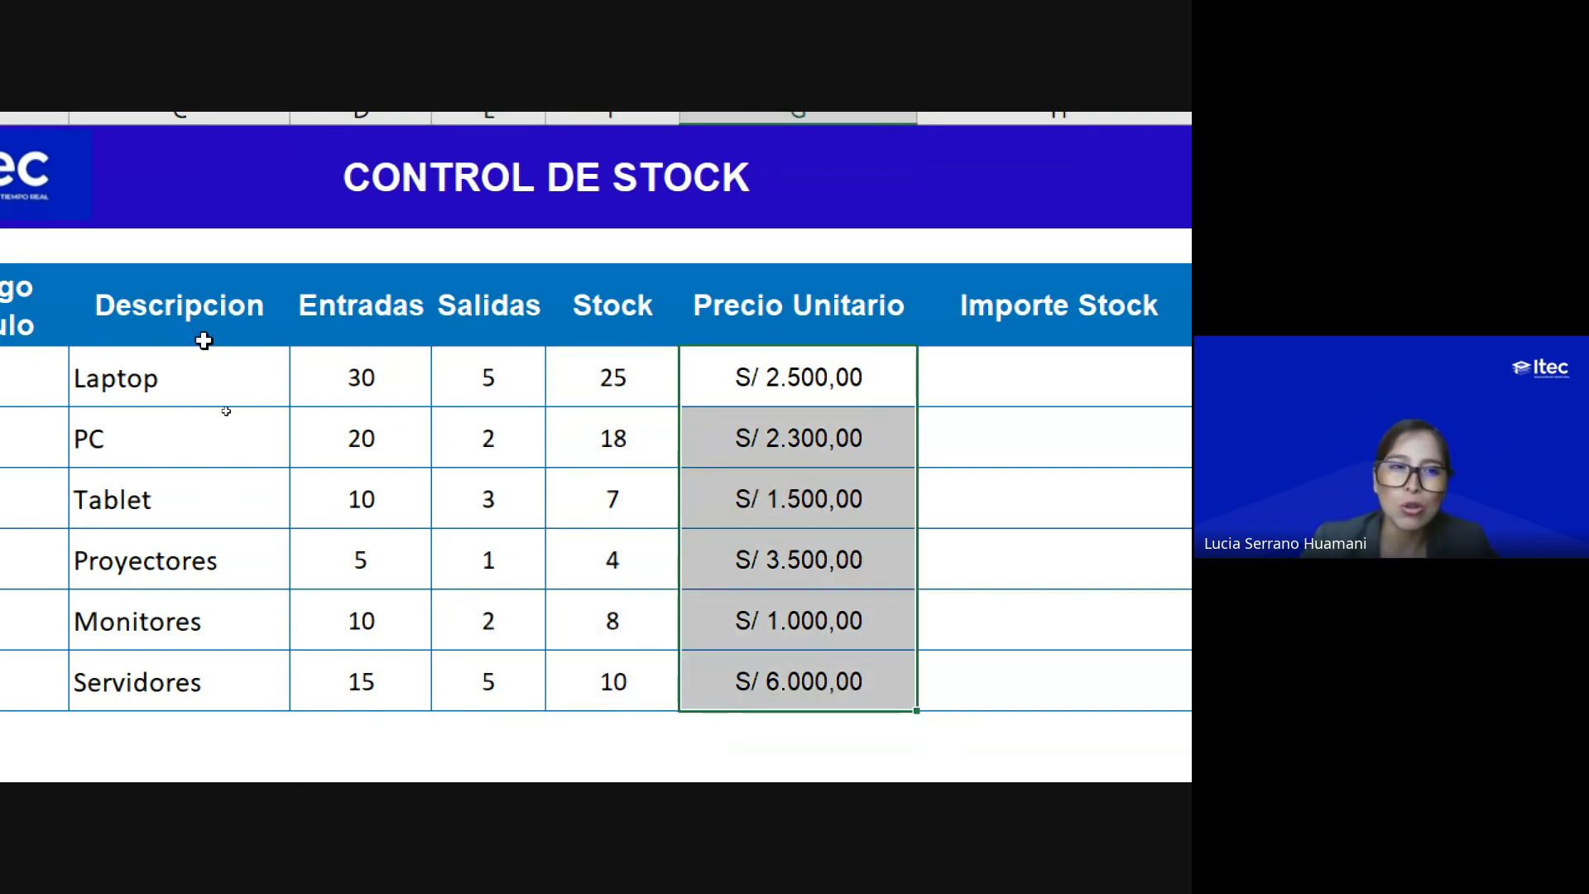
click(139, 377)
click(742, 383)
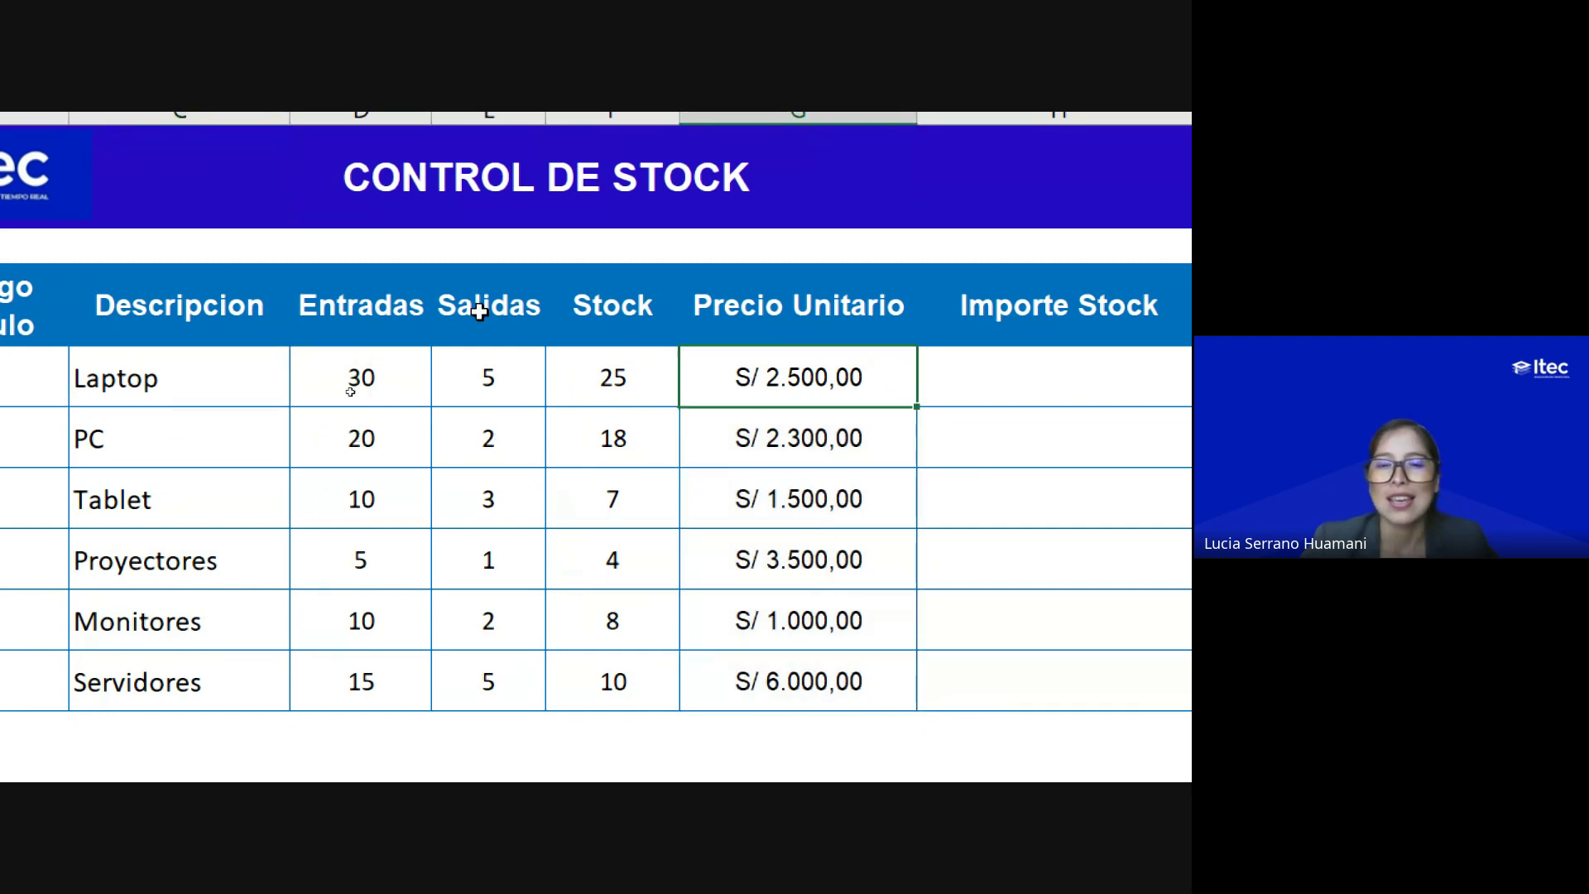
scroll(25, 412, left, 2)
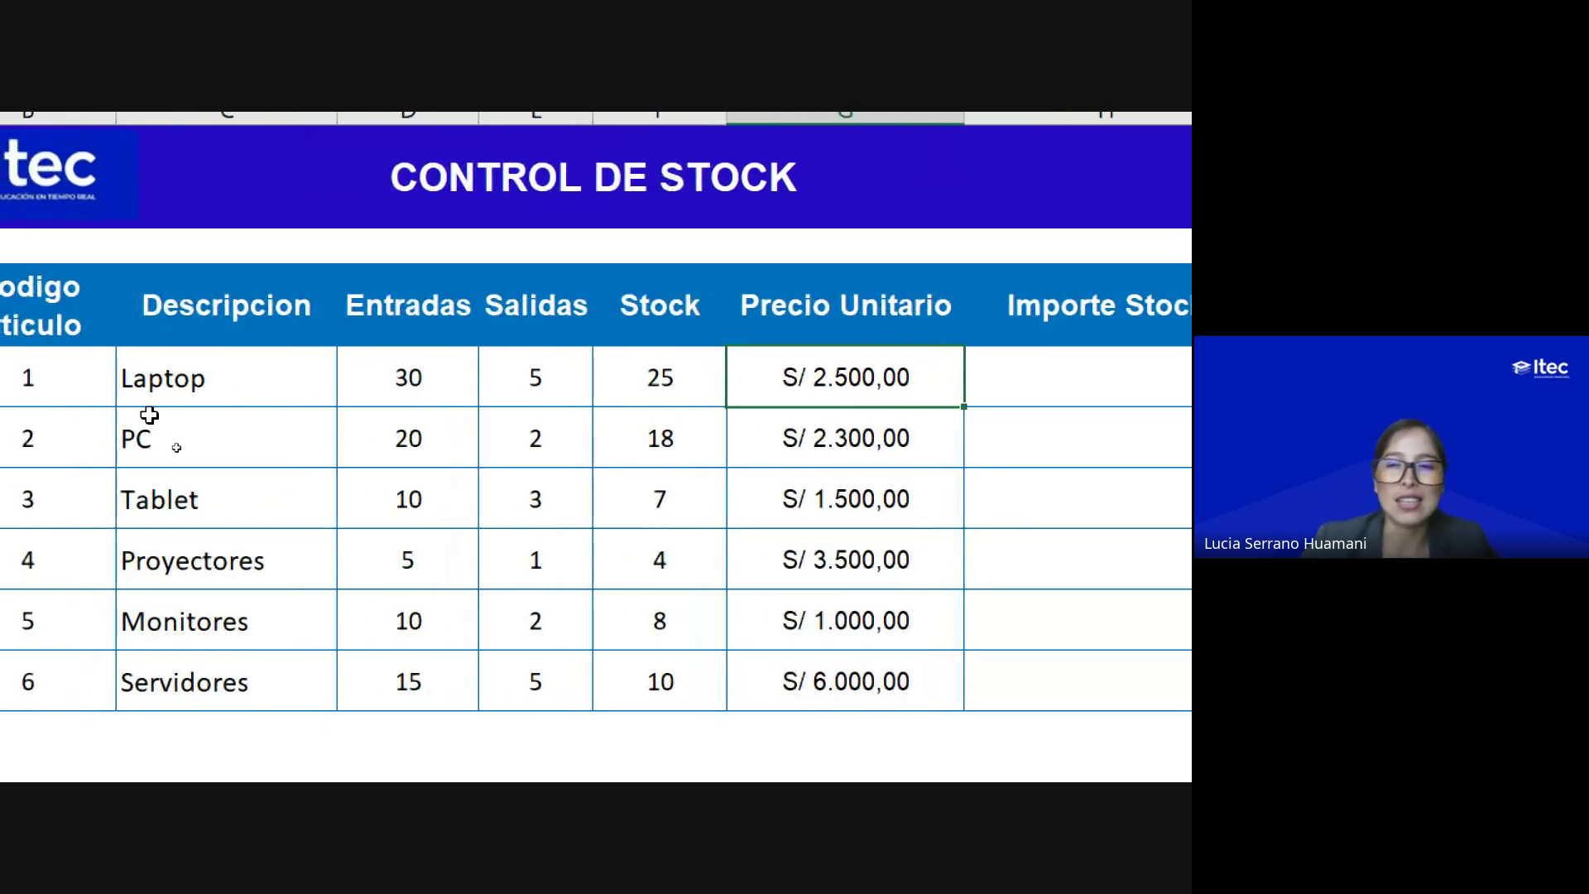
scroll(949, 438, right, 2)
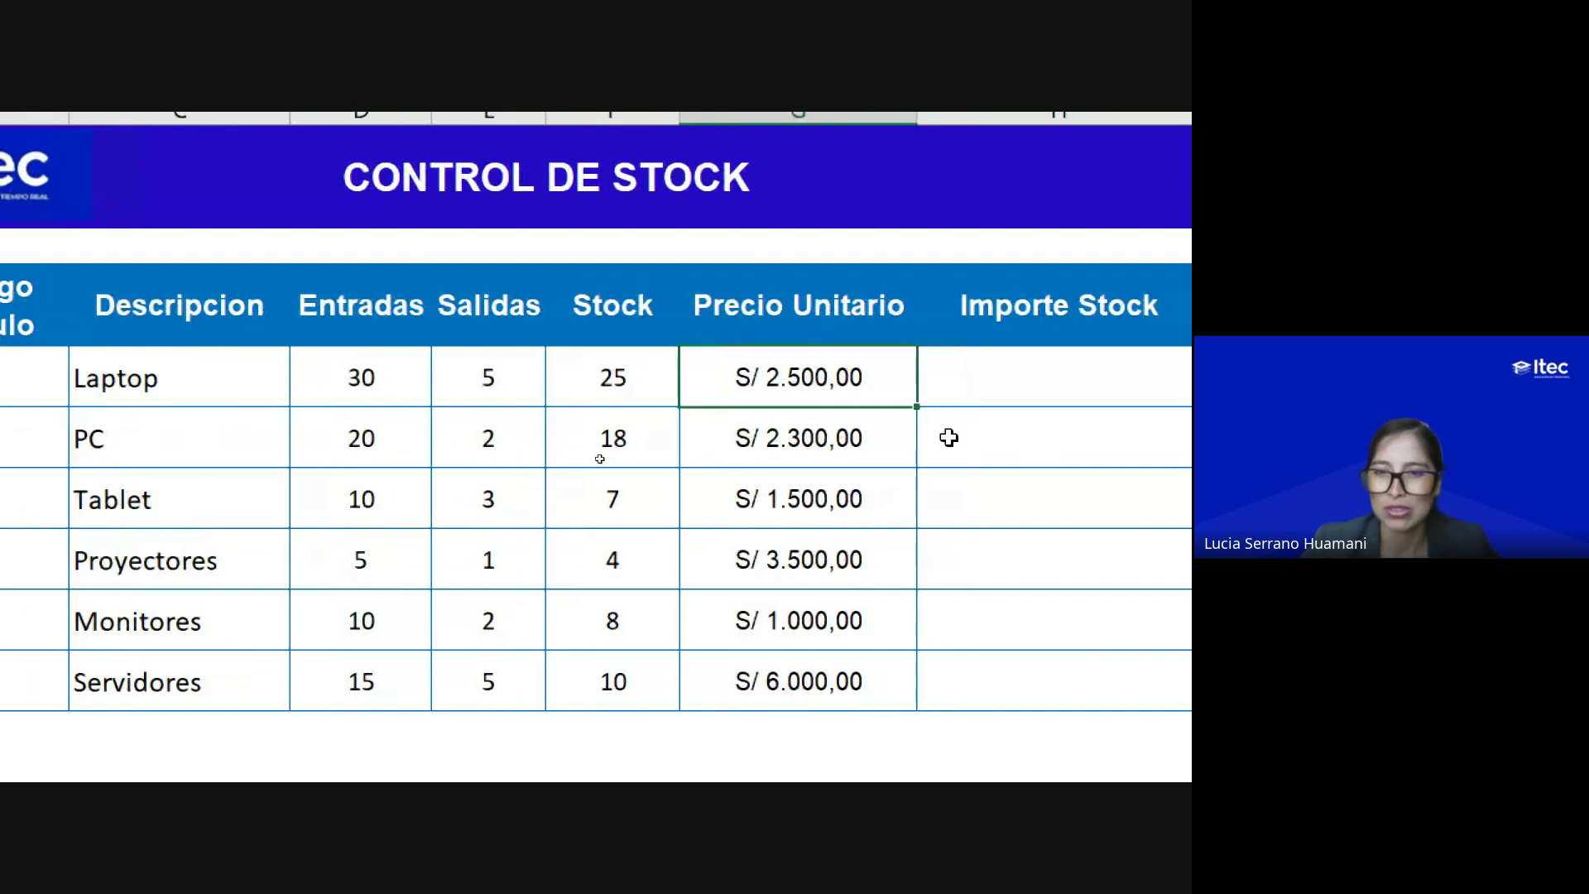
drag(824, 372, 819, 656)
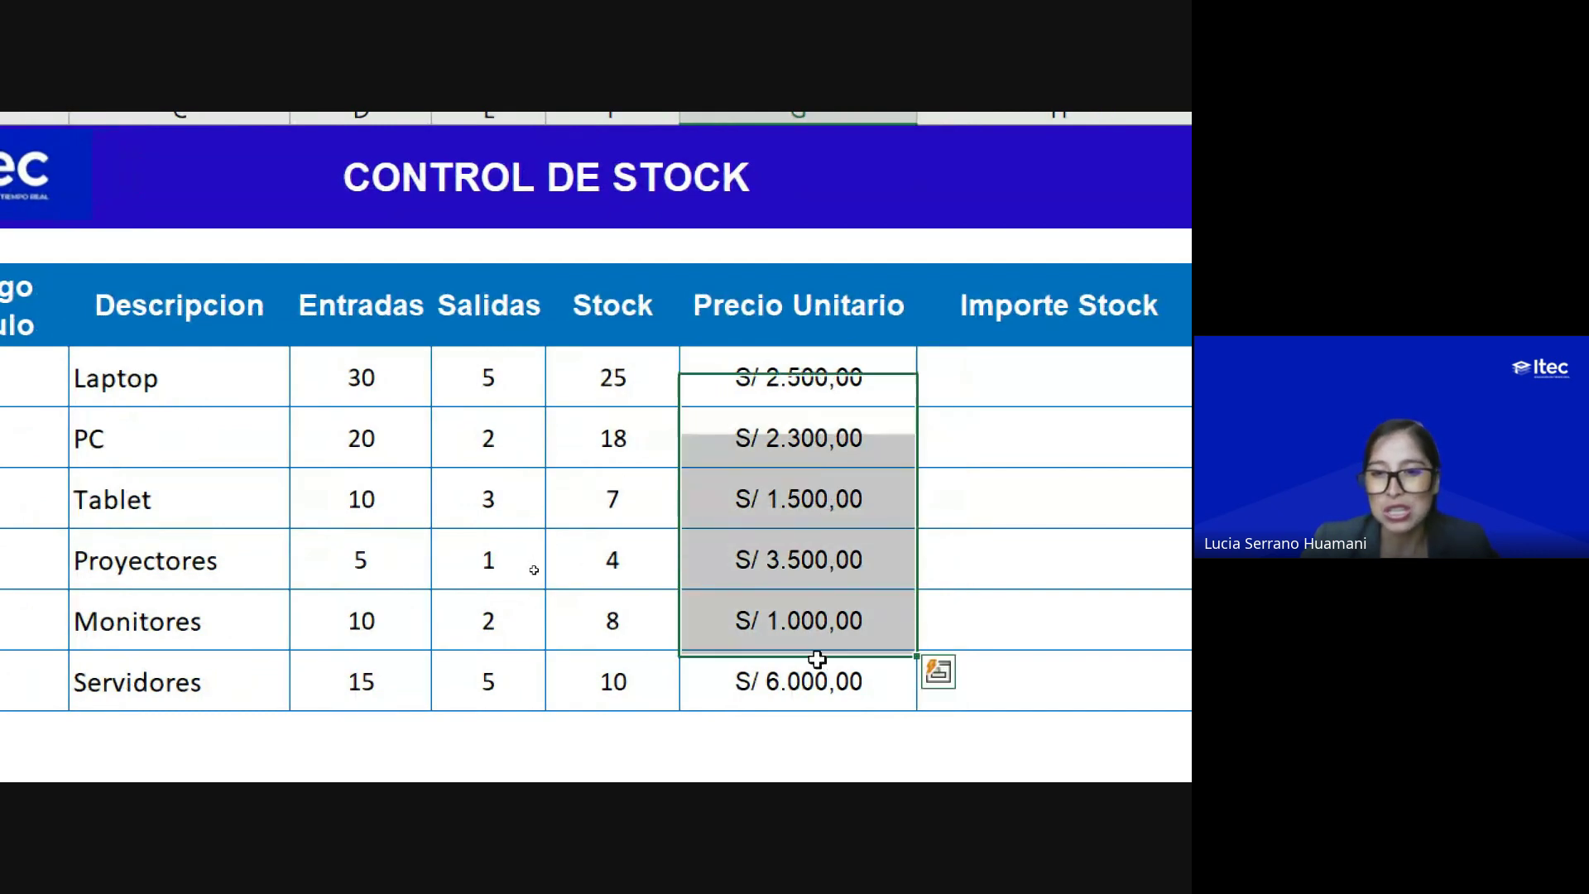
click(820, 657)
drag(124, 390, 202, 684)
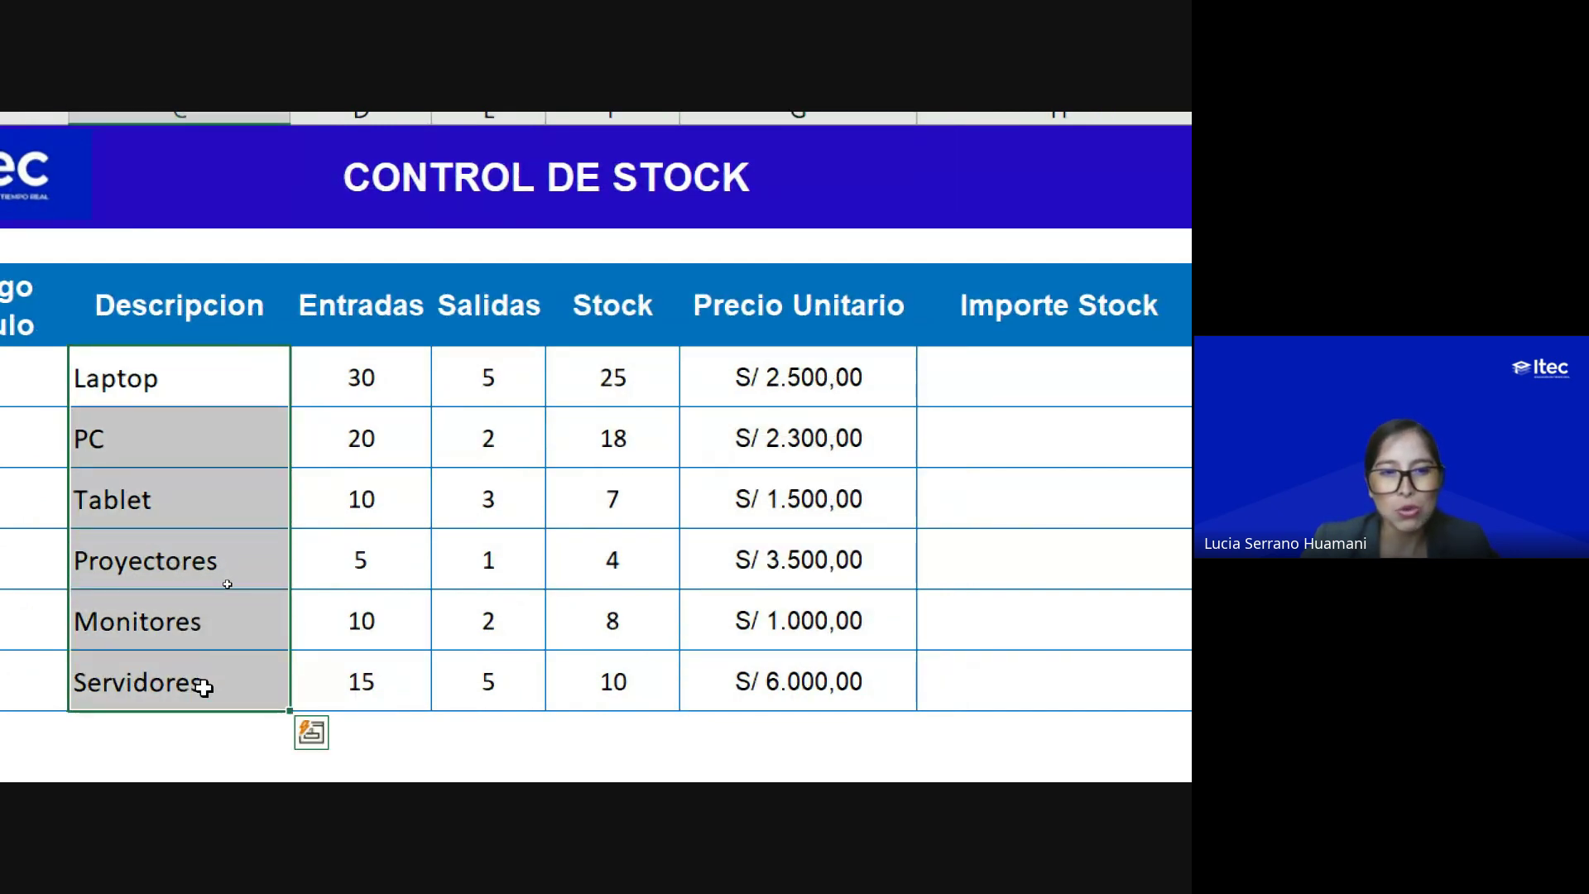
scroll(1060, 543, right, 5)
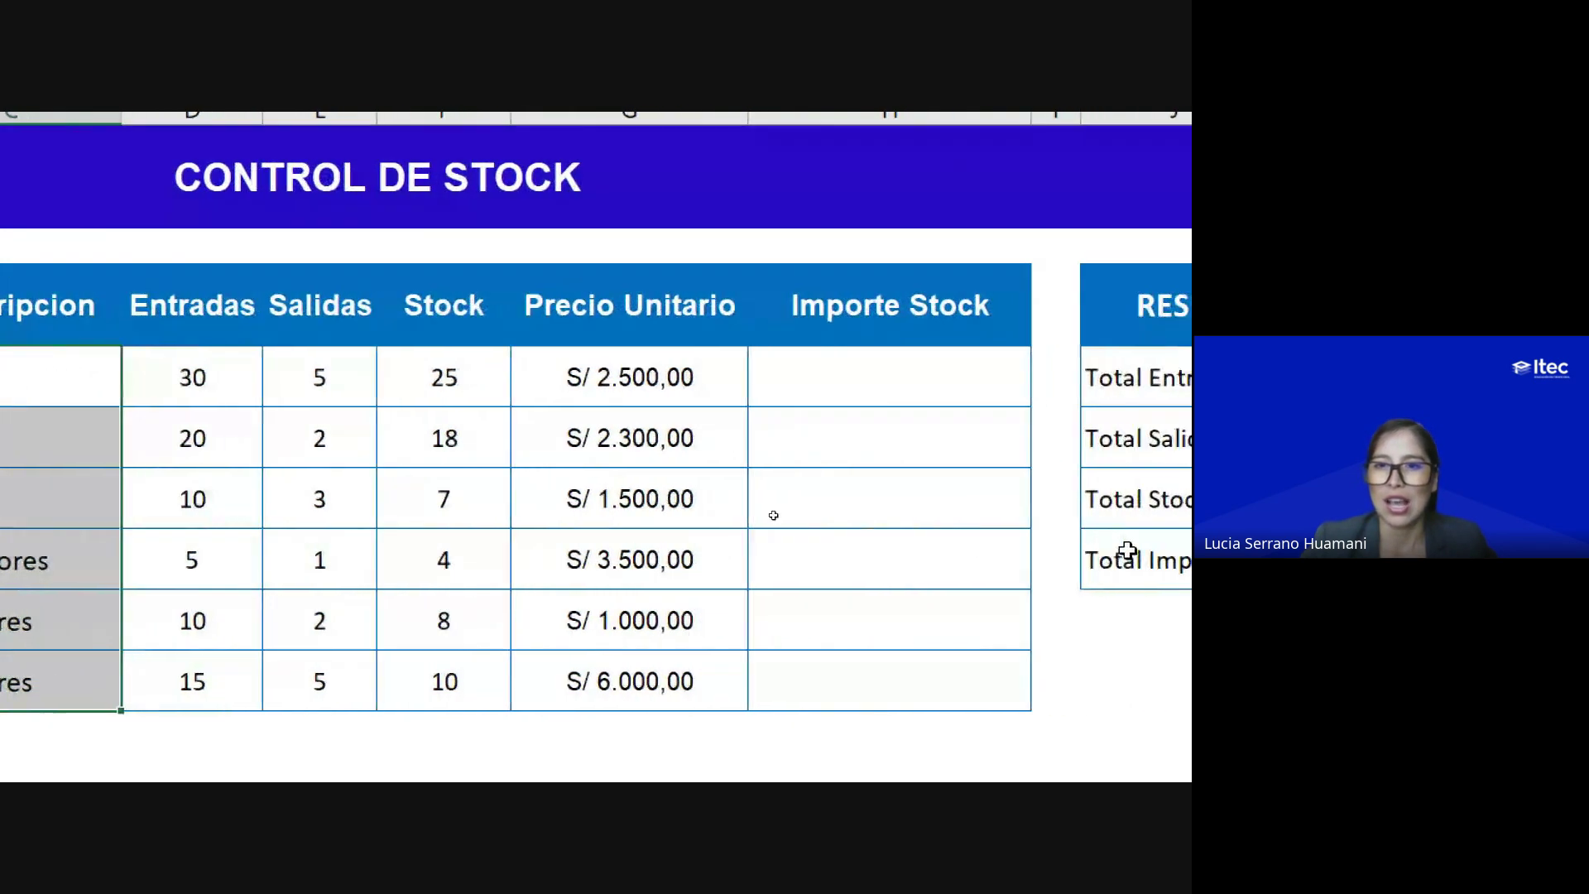
Step: Examine the Stock and Precio Unitario columns as the basis for the Laptop row's Importe Stock
click(849, 393)
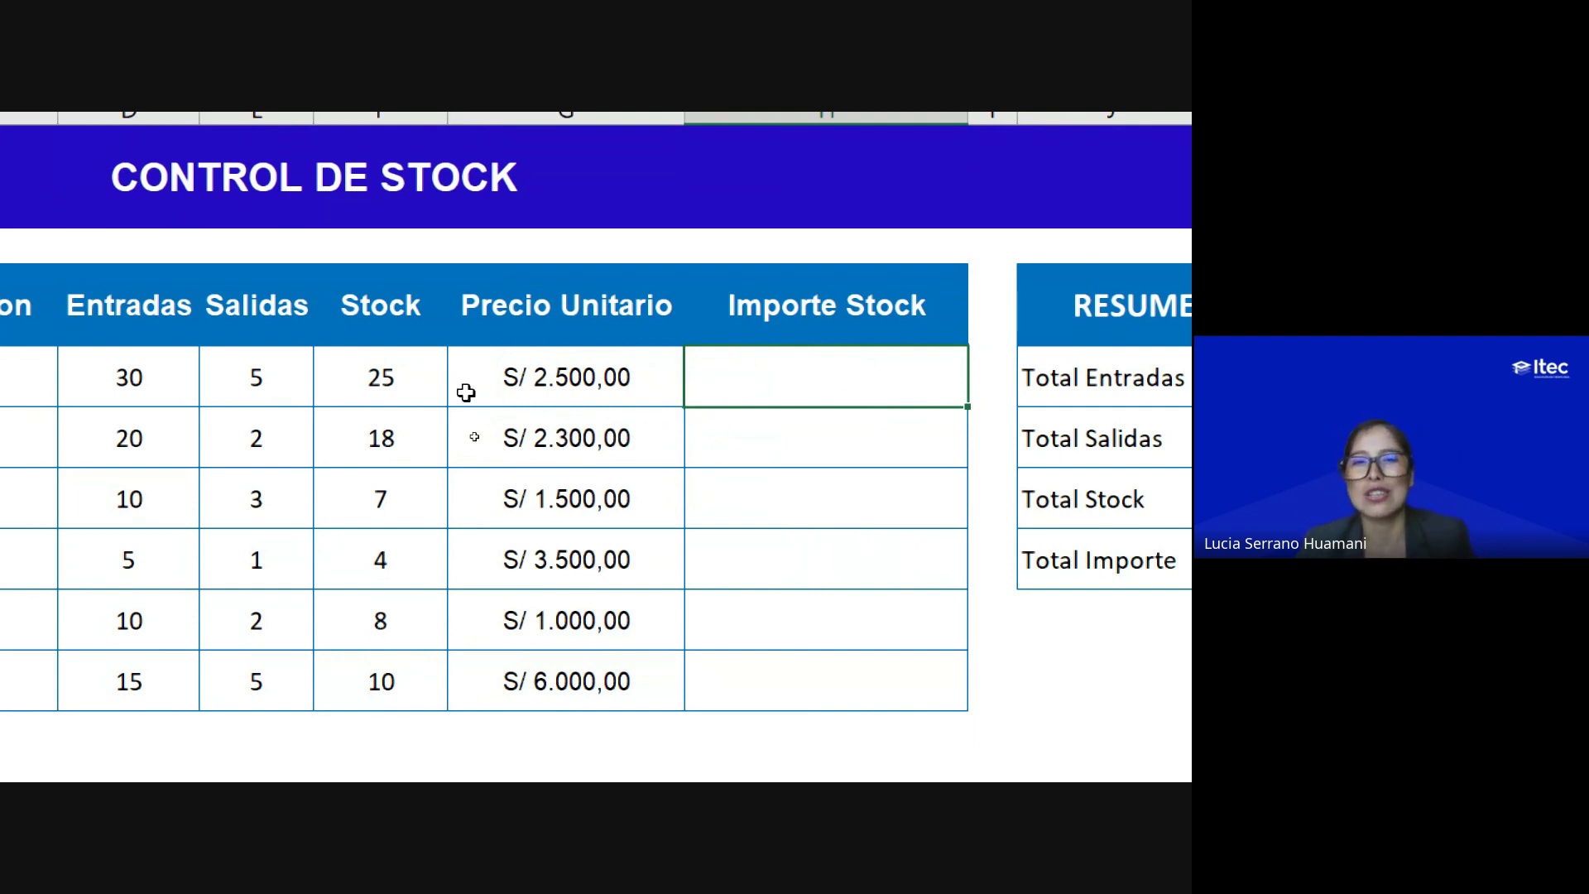
click(394, 381)
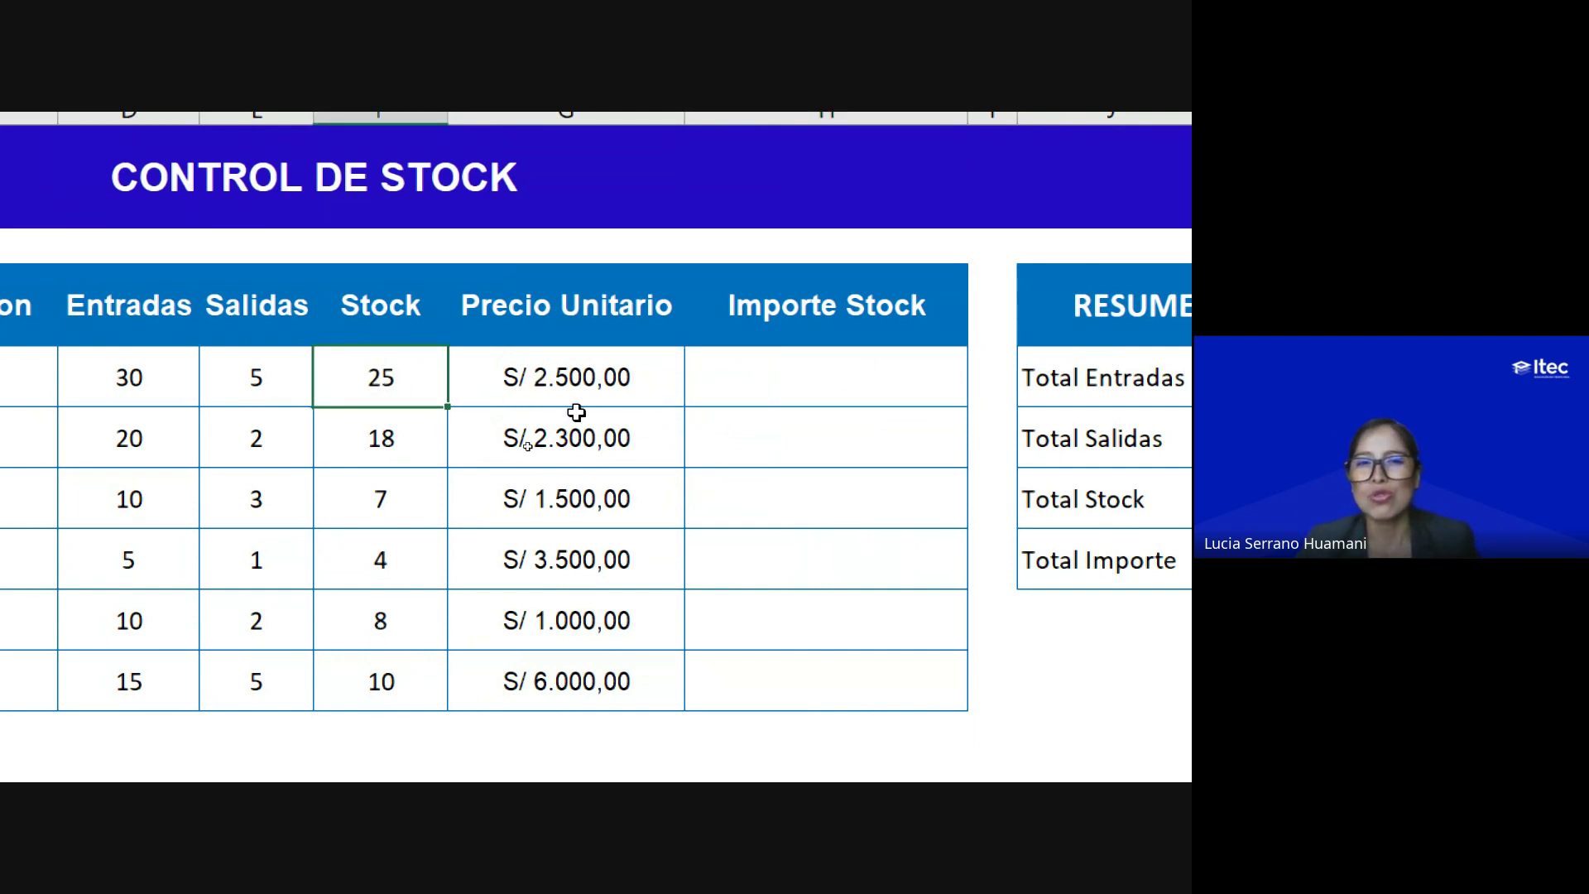
drag(400, 384, 429, 690)
drag(502, 403, 529, 677)
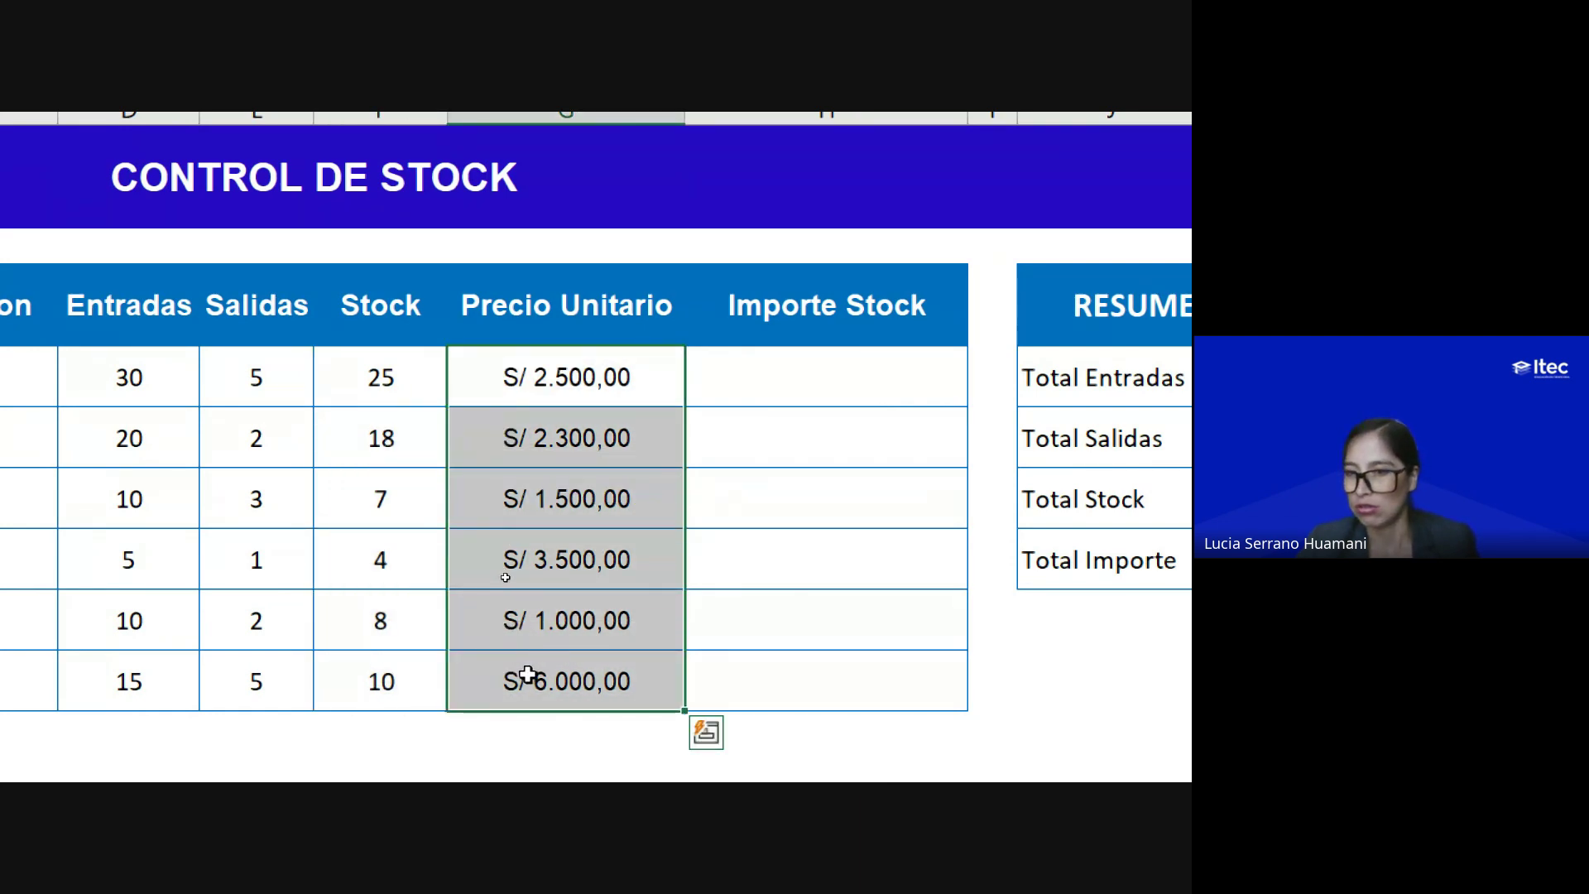
click(426, 371)
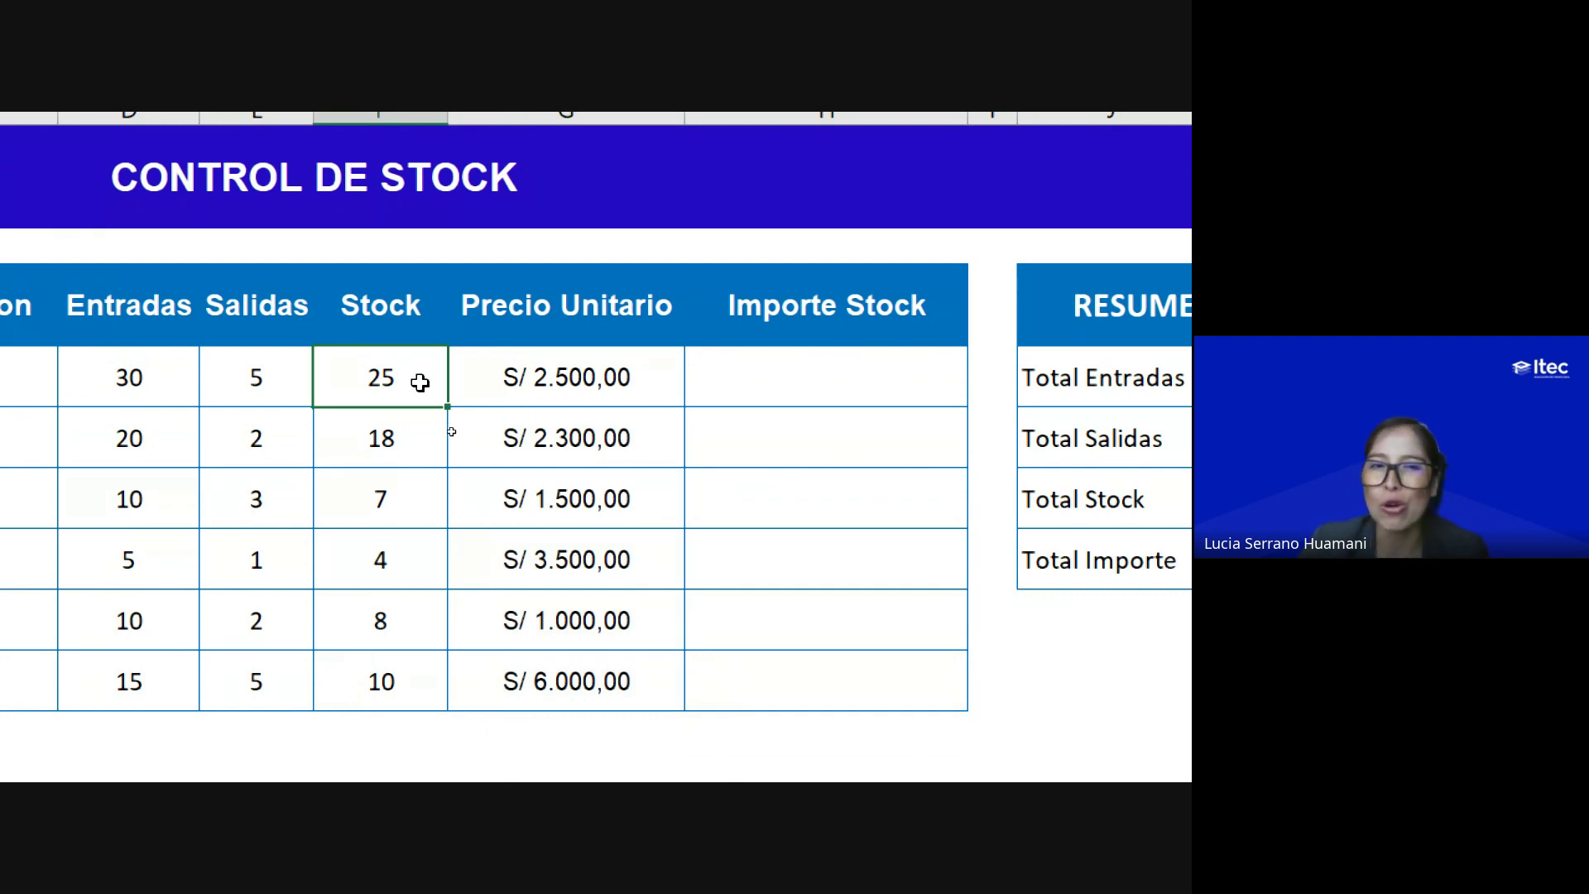
scroll(82, 439, left, 3)
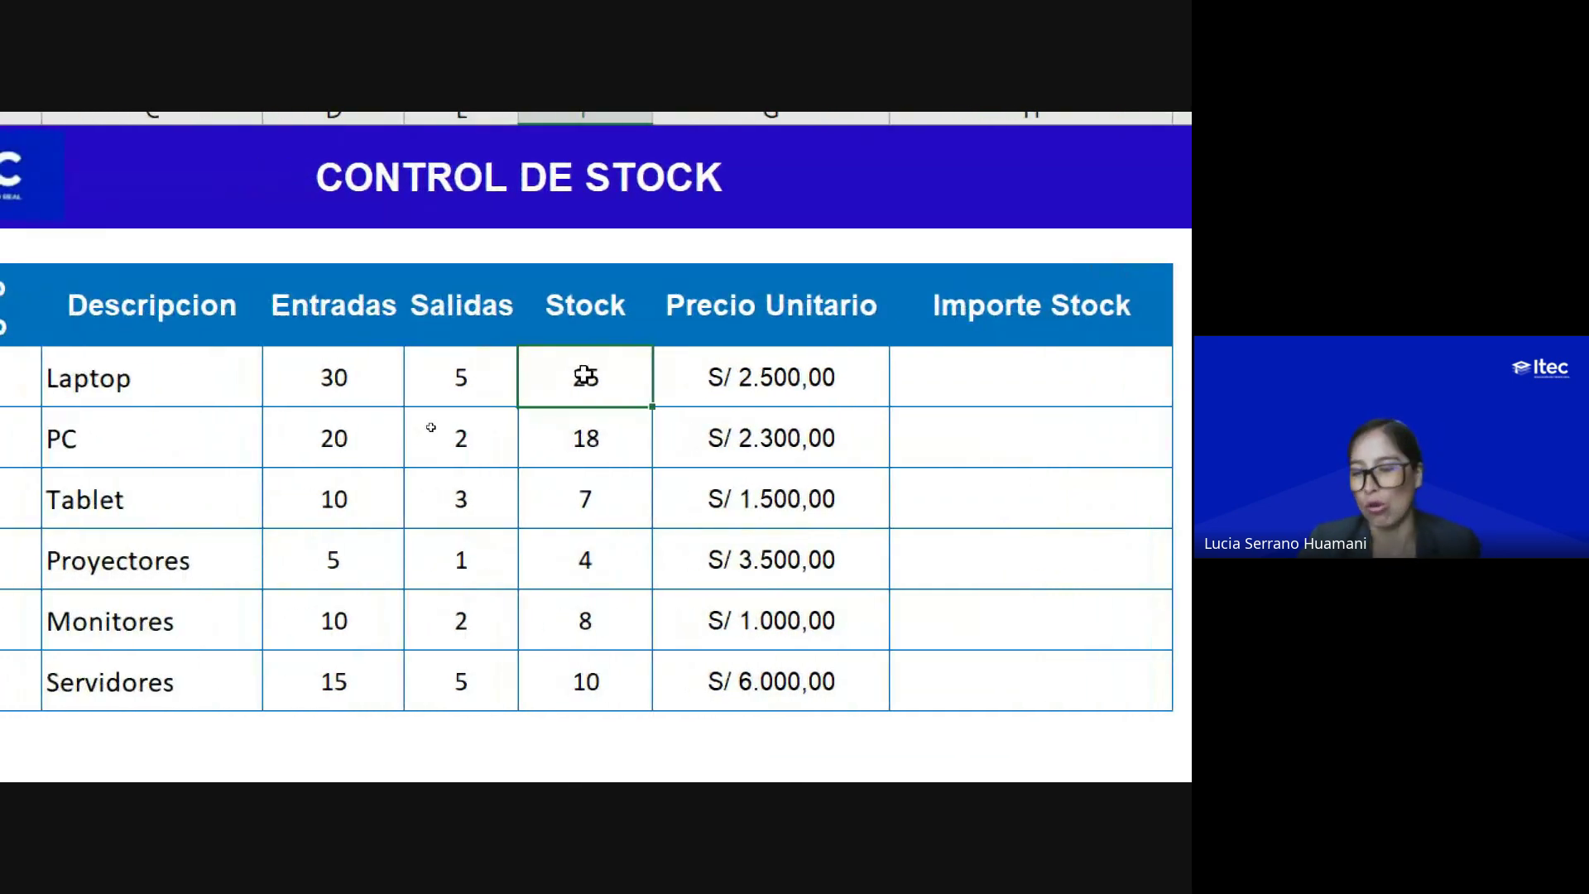
scroll(922, 465, right, 3)
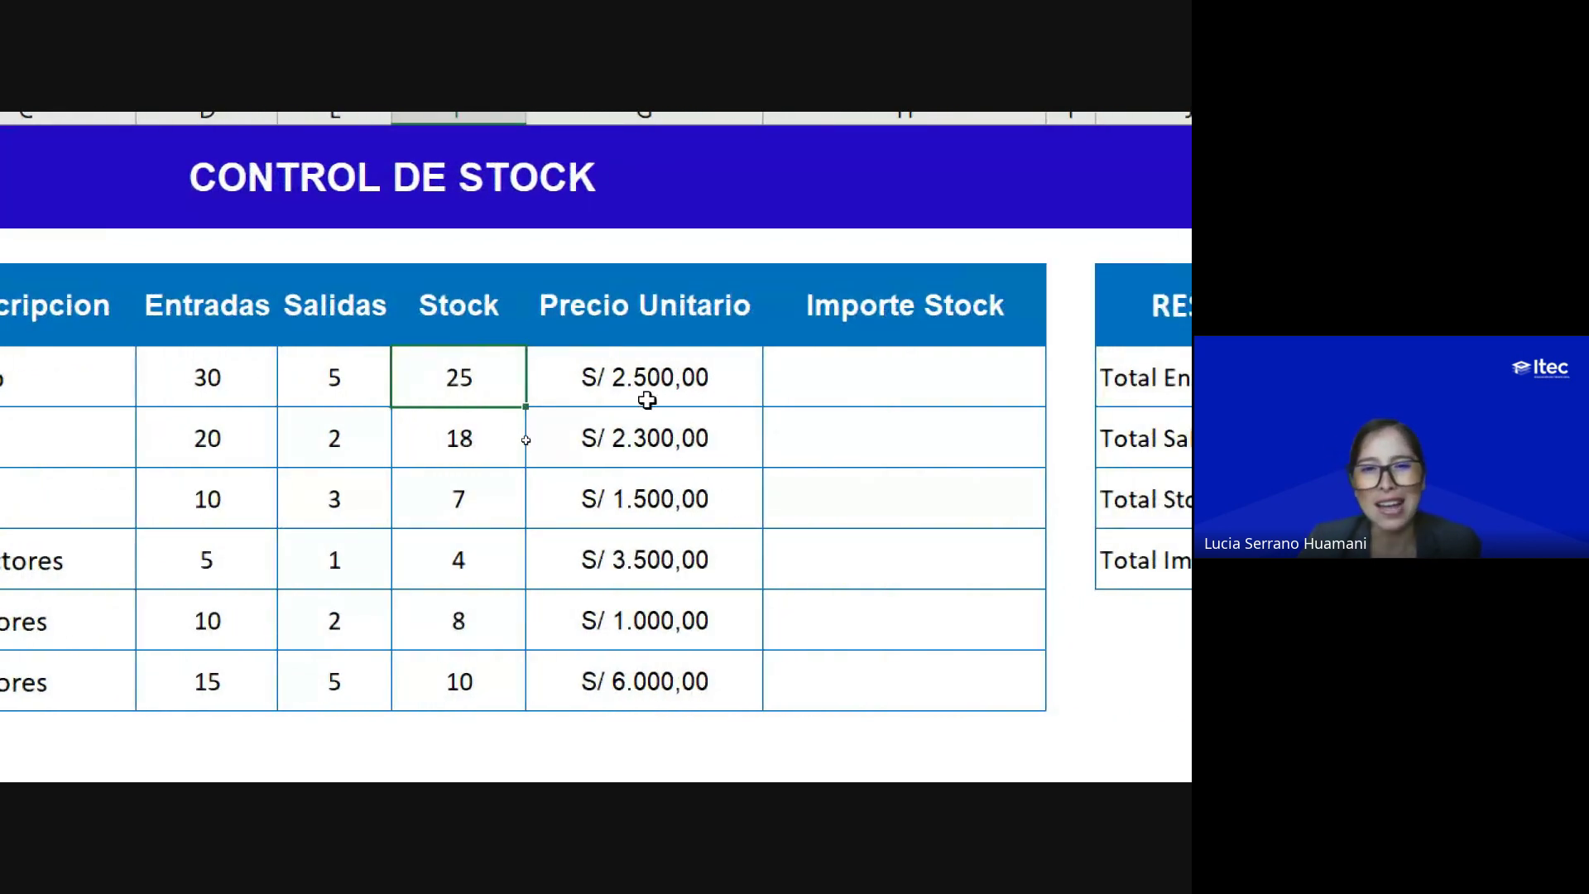
click(591, 391)
click(915, 377)
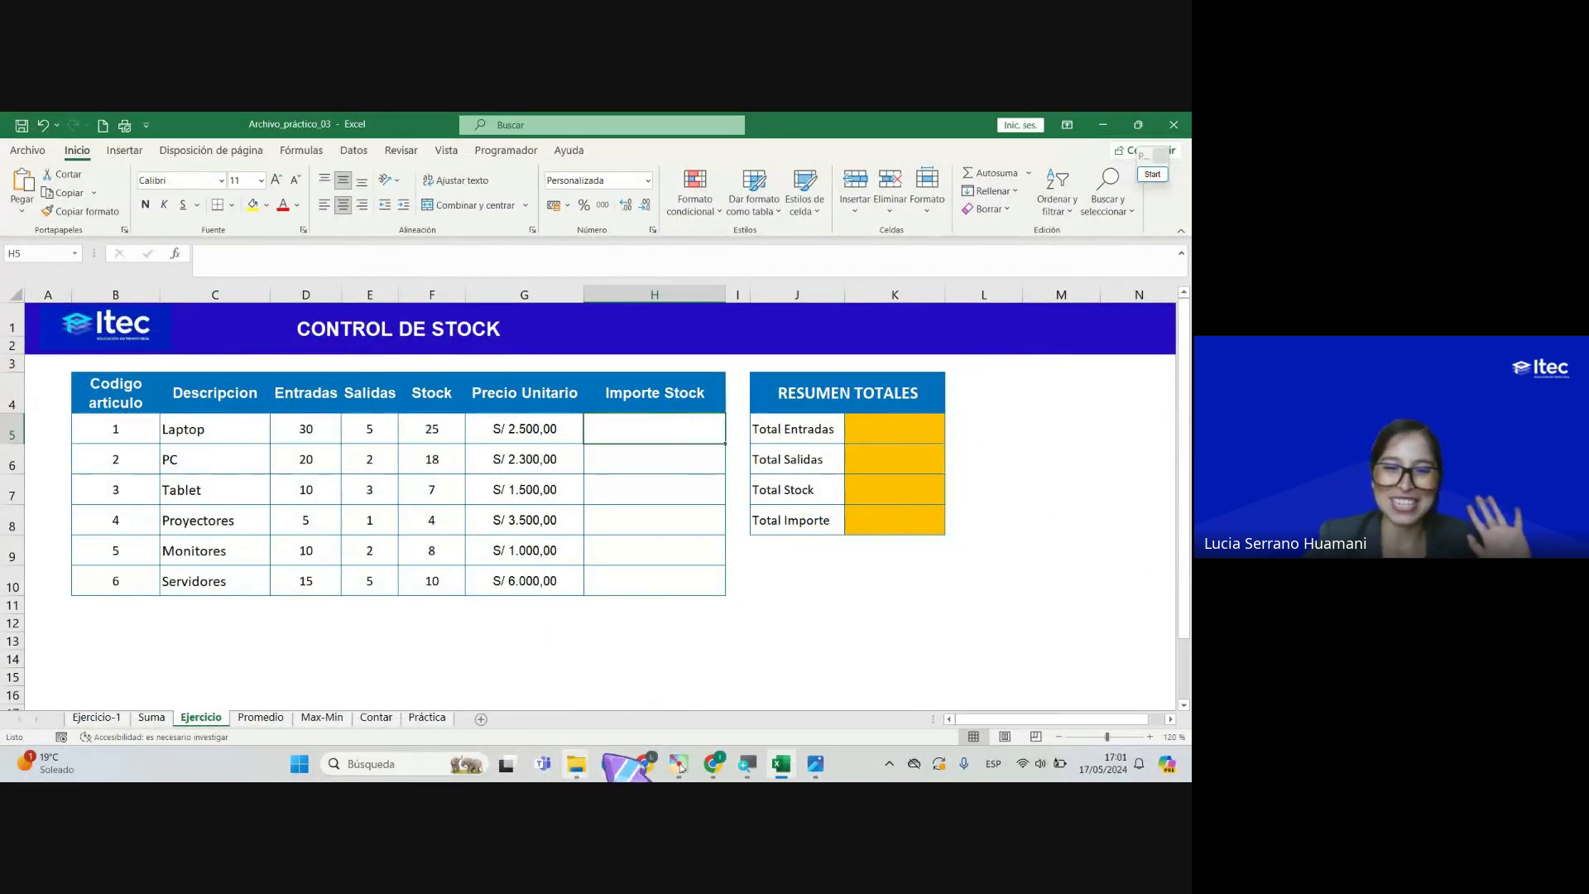
Step: Switch to the Google Meet call and review the host controls and the participants' chat answers
click(645, 763)
click(600, 710)
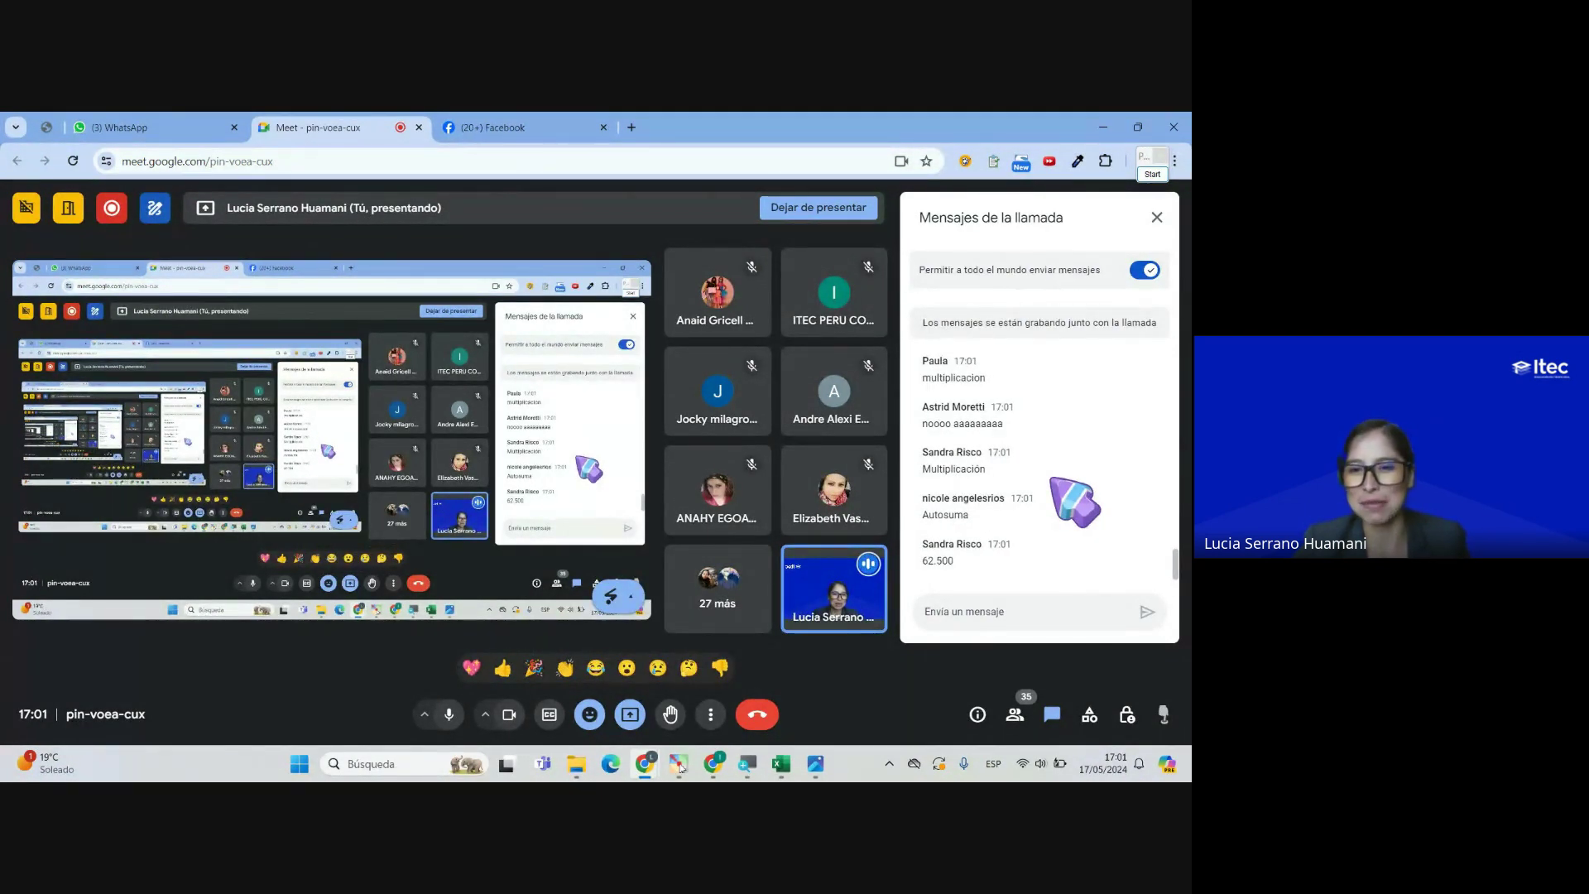
click(1127, 715)
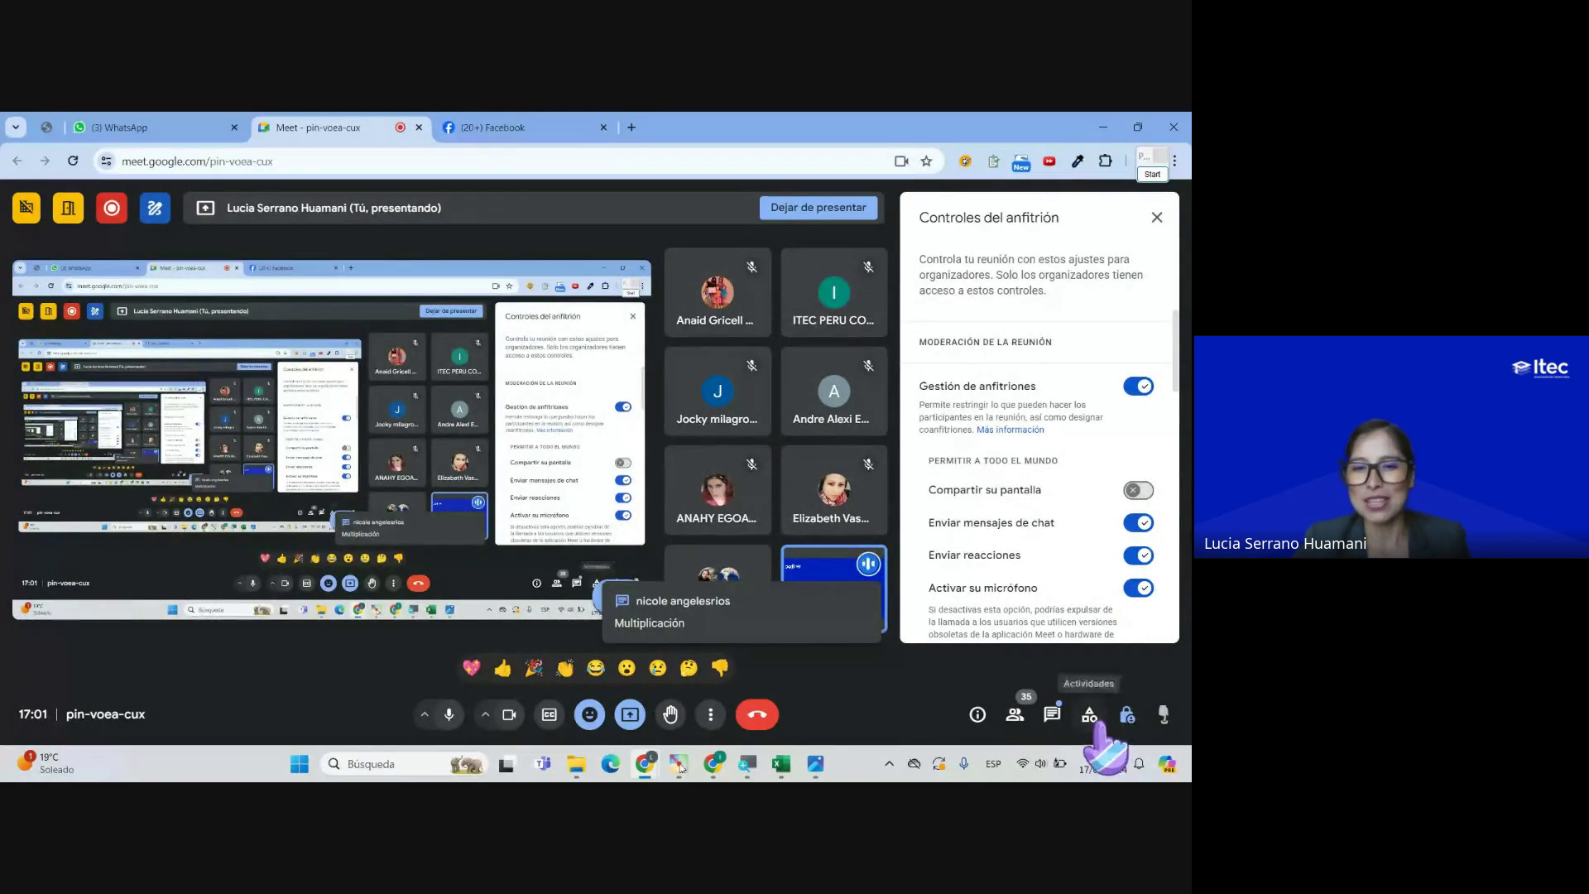
click(1053, 714)
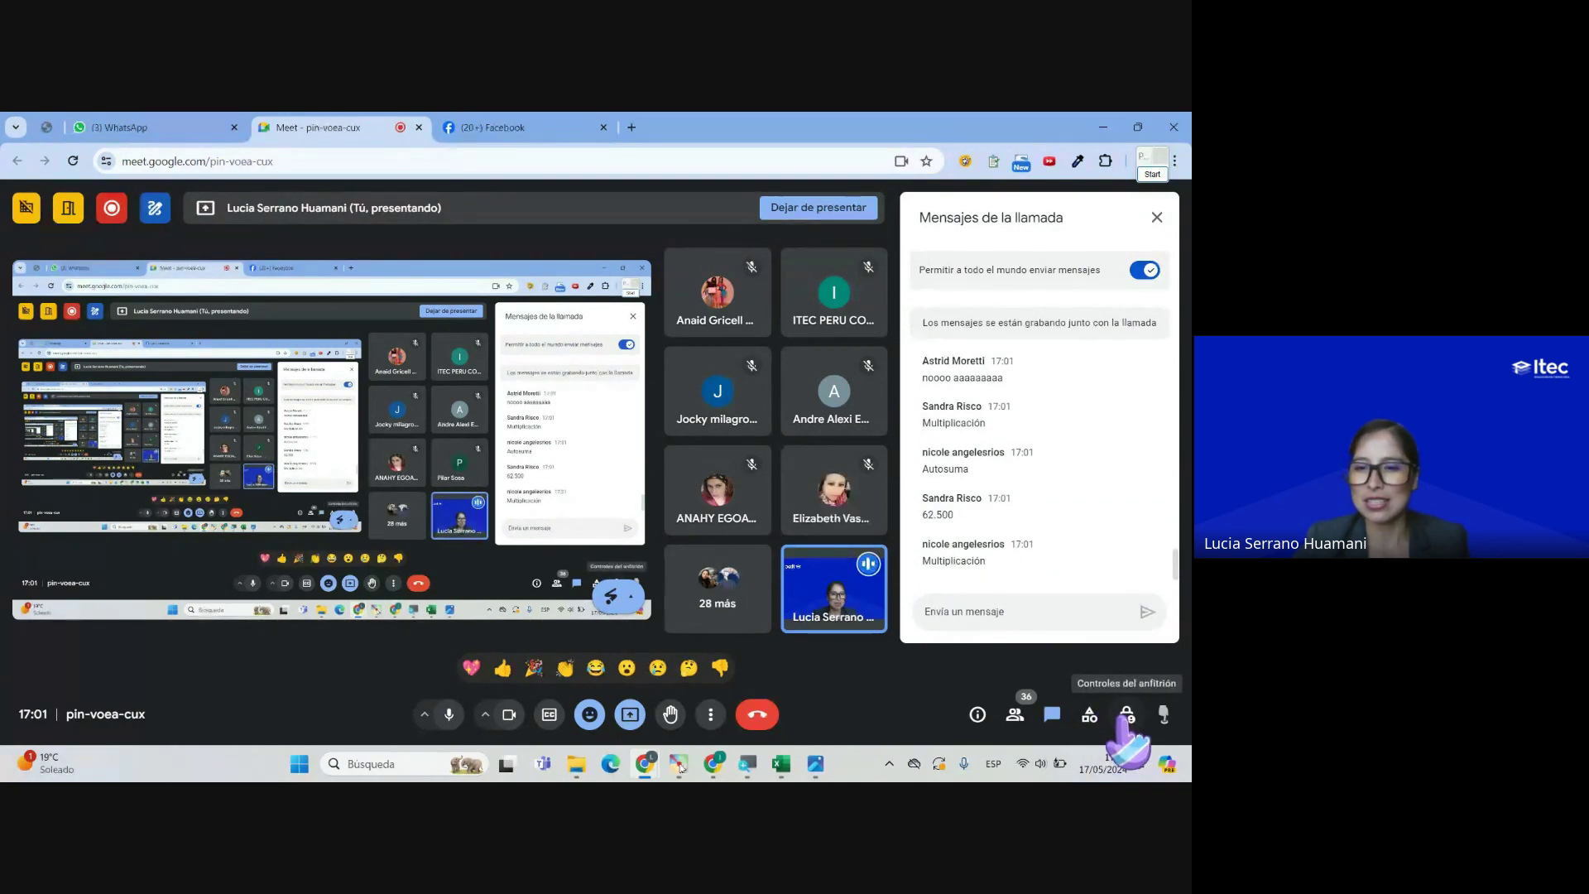
Step: Disable the participants' permission to activate their microphone in the call's host controls and check the chat messages
click(1126, 716)
click(1126, 717)
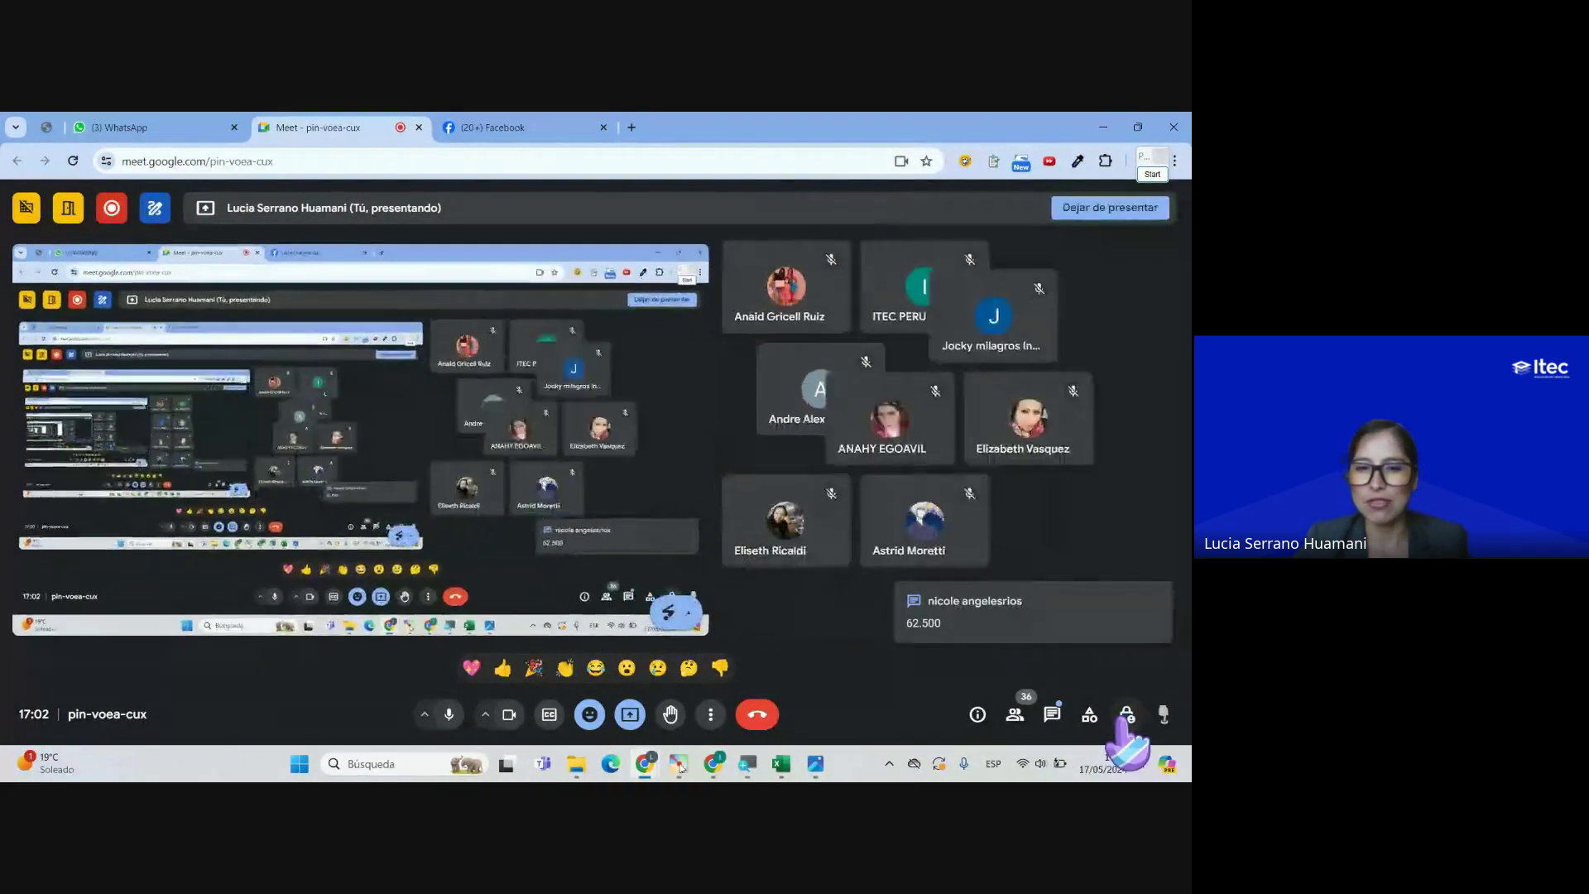
click(1127, 716)
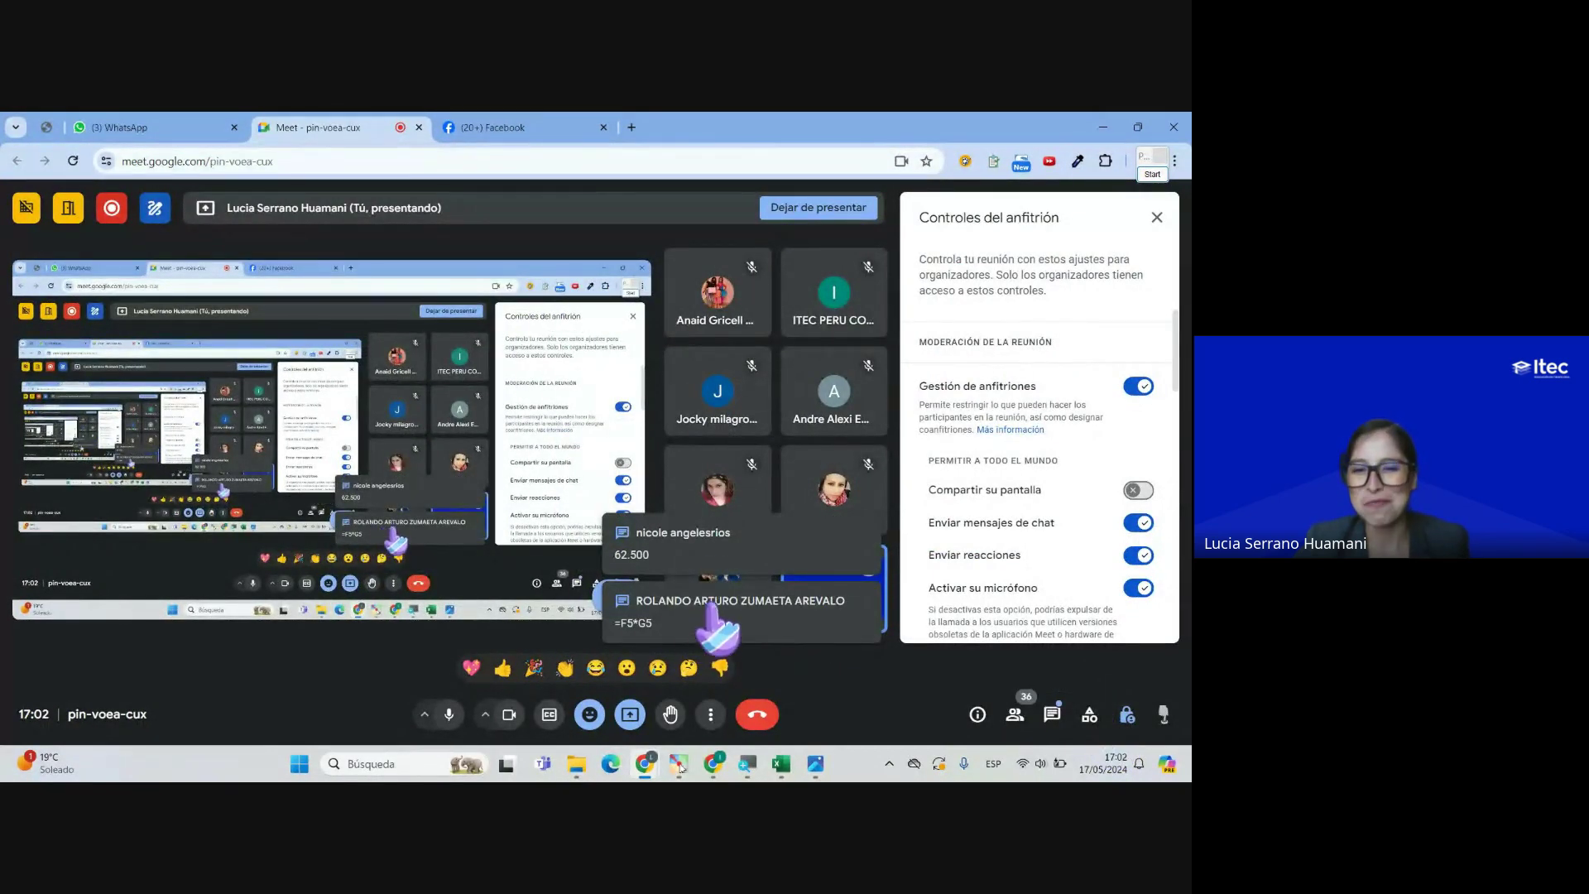
click(1052, 714)
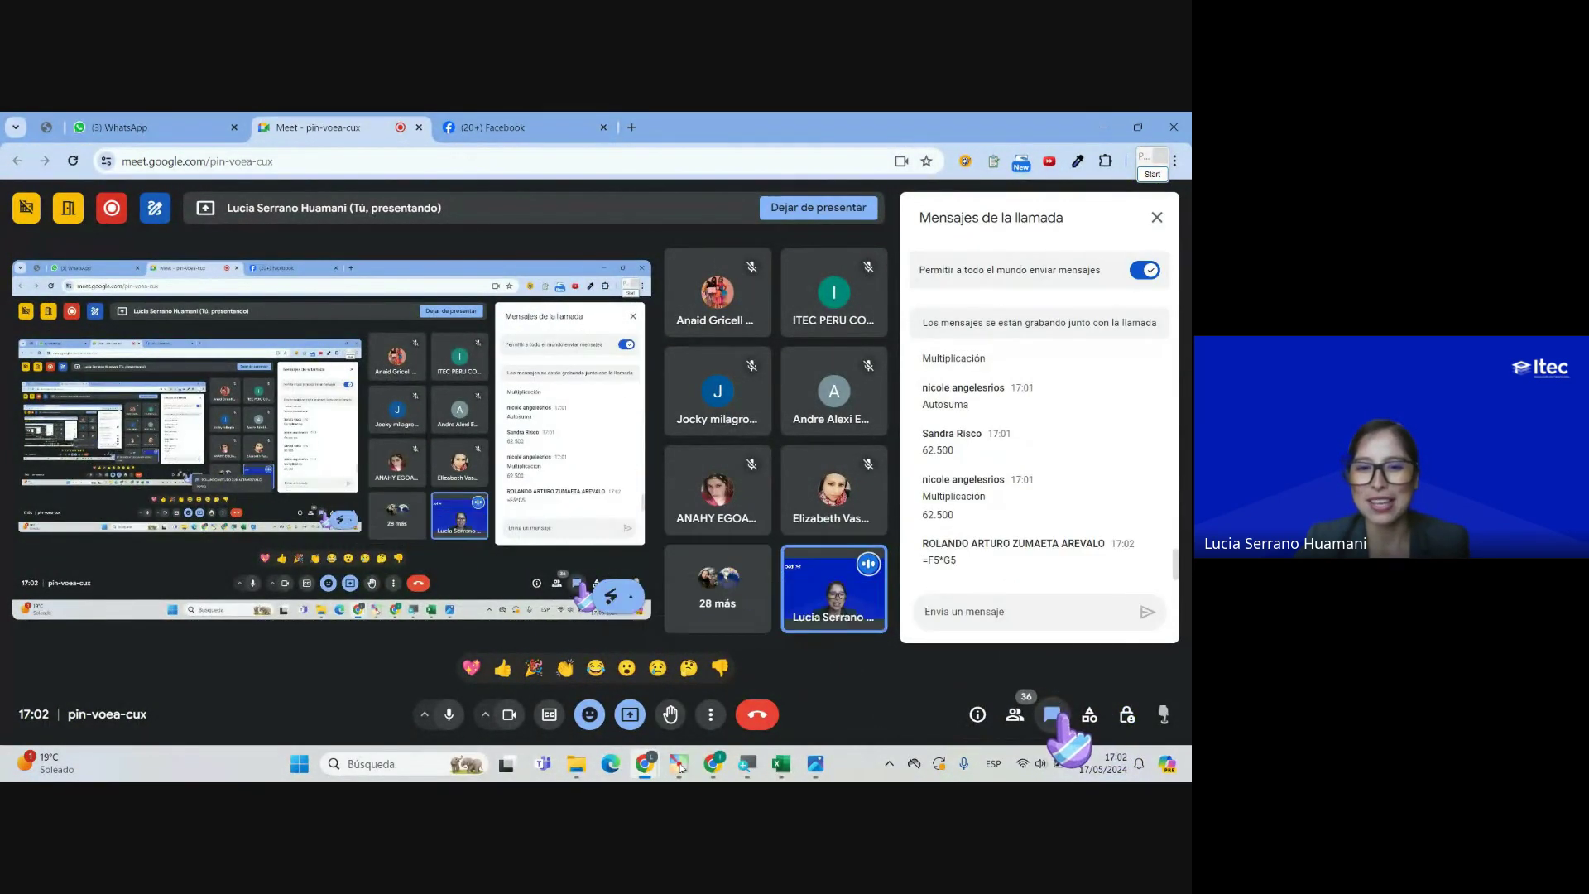
click(1126, 714)
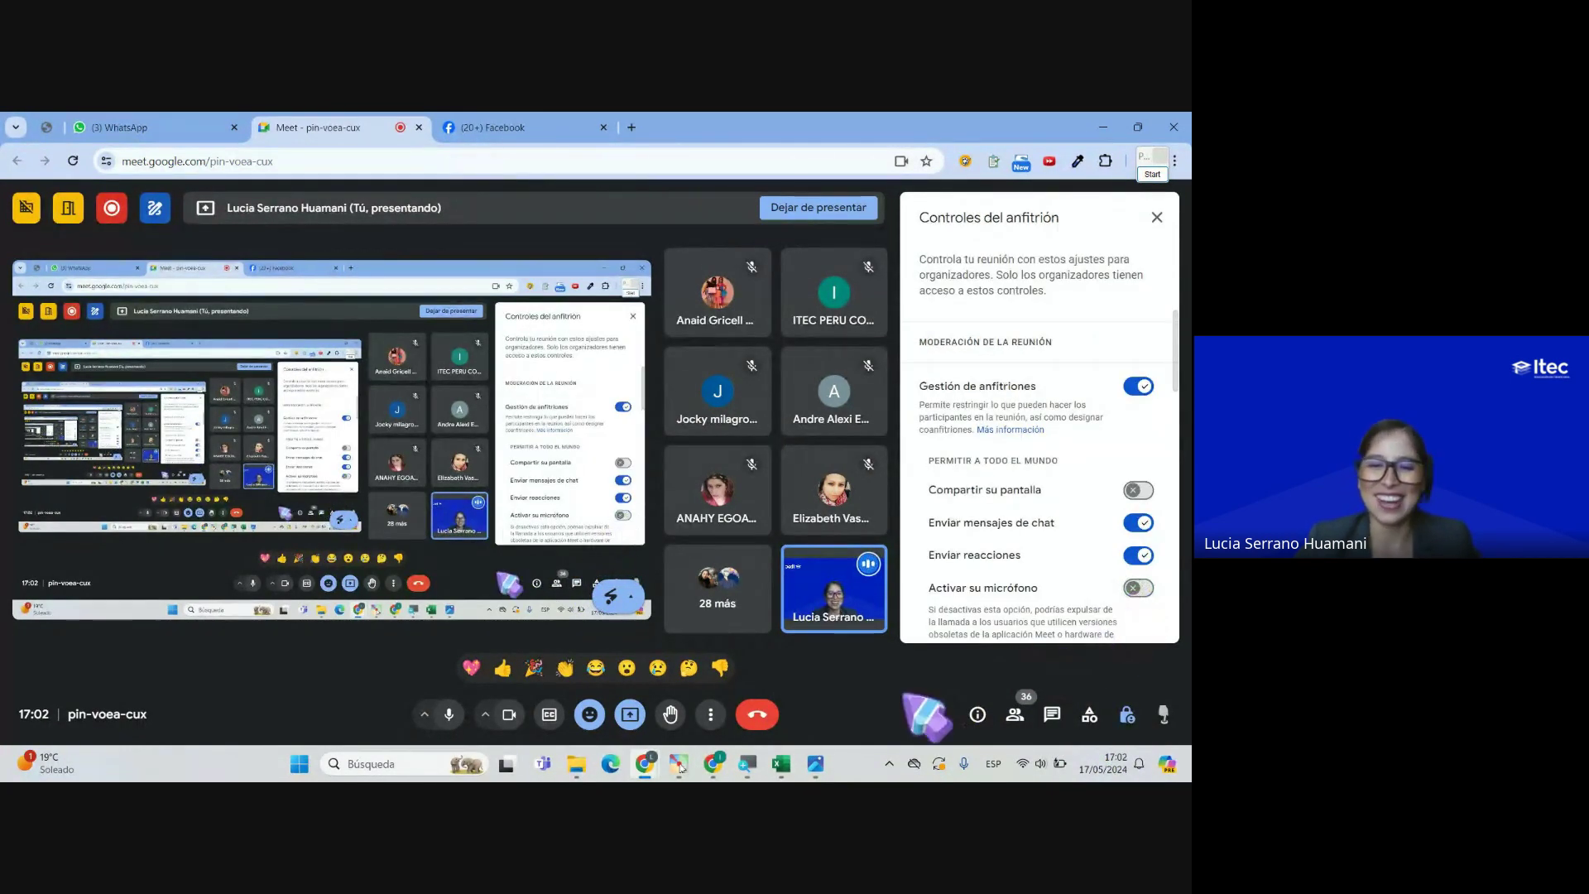
Step: Check the Laptop row's stock cell in the Excel workbook and reread the proposed formula in the Google Meet chat
click(781, 764)
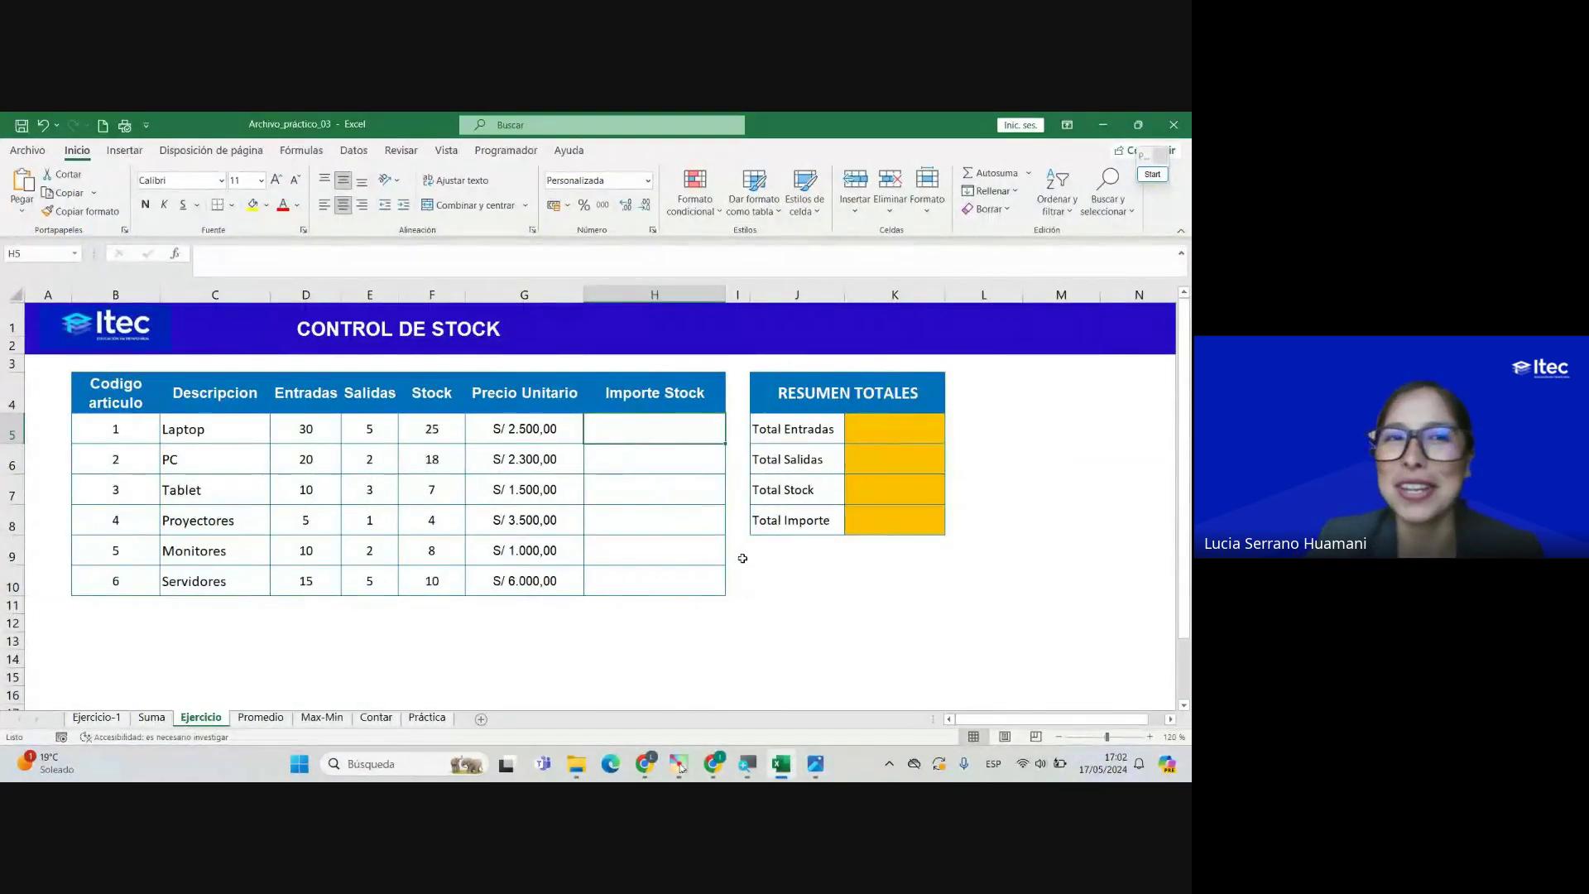
click(423, 436)
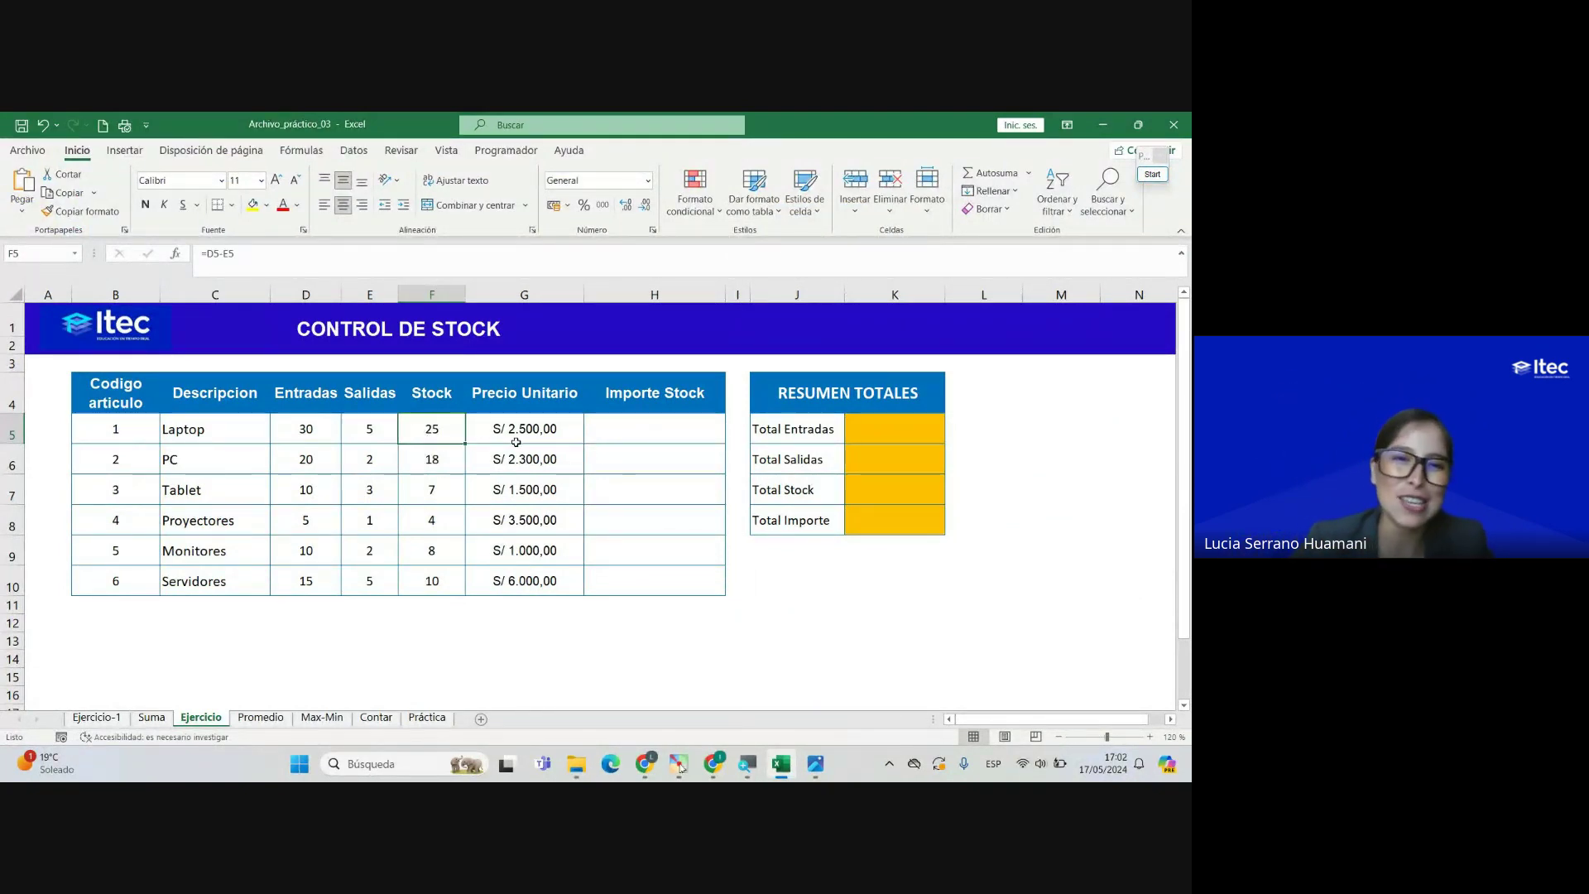
key(alt+Tab)
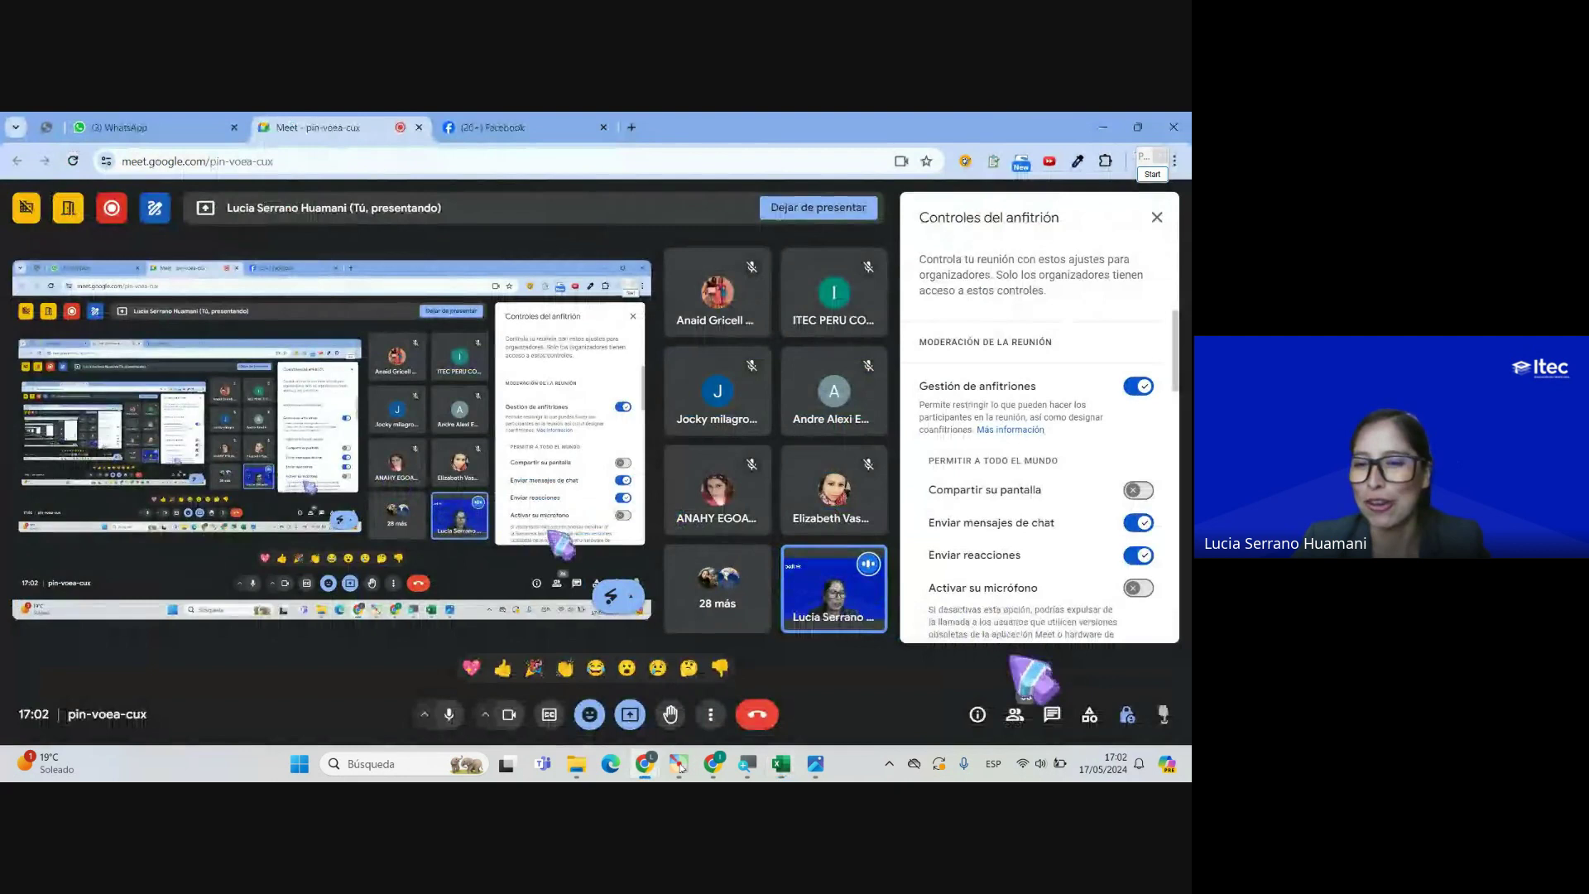
click(1048, 714)
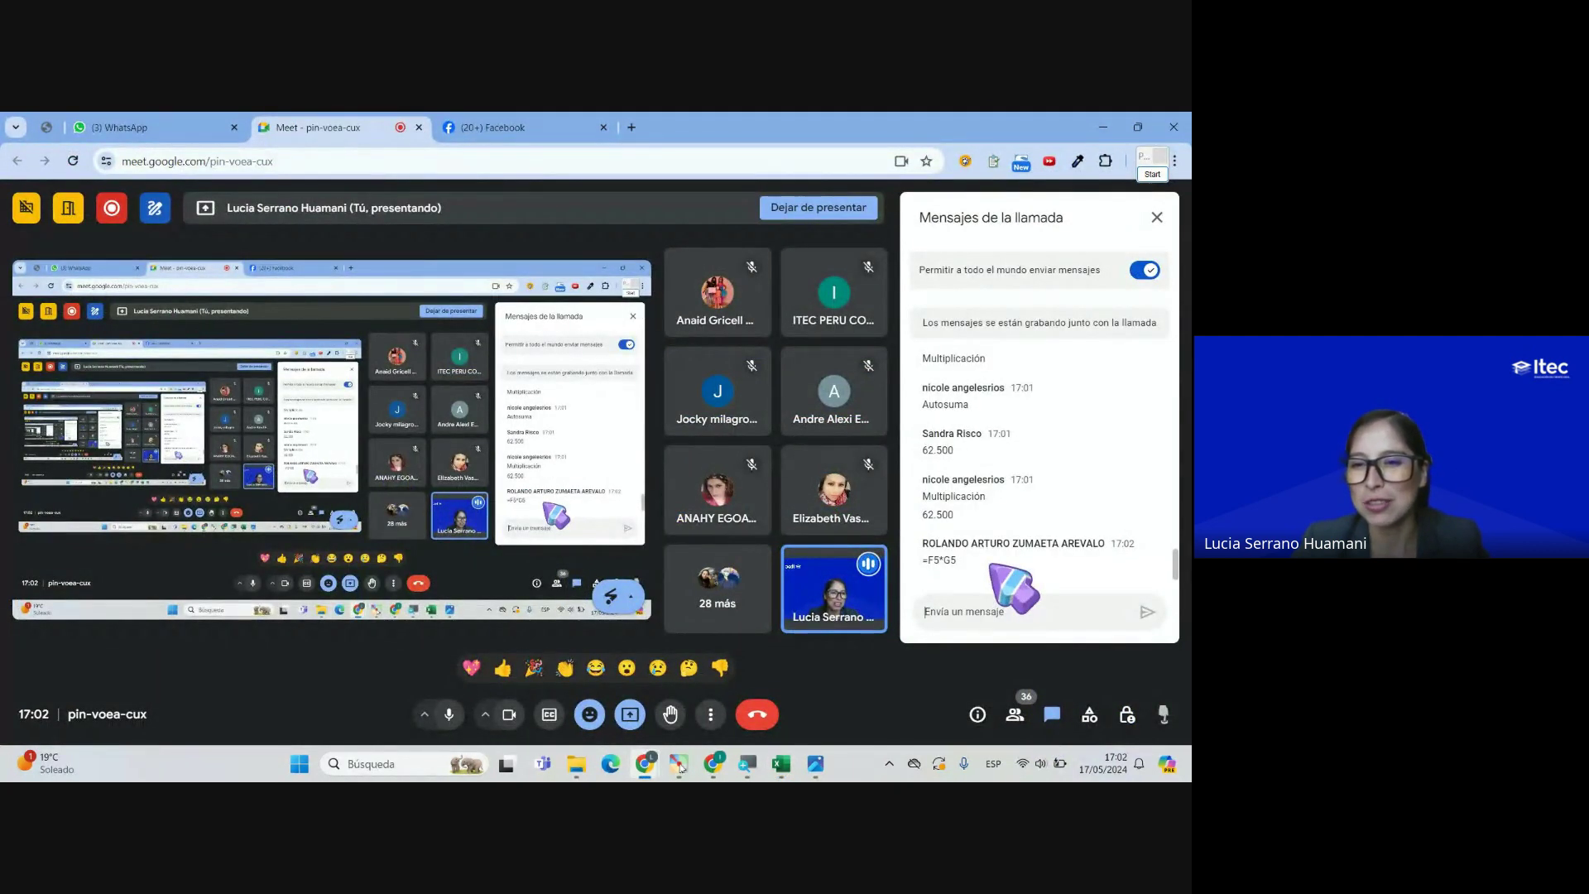
Step: Switch back to Excel and calculate the Laptop's Importe Stock in H5 with the formula =F5*G5
key(alt+Tab)
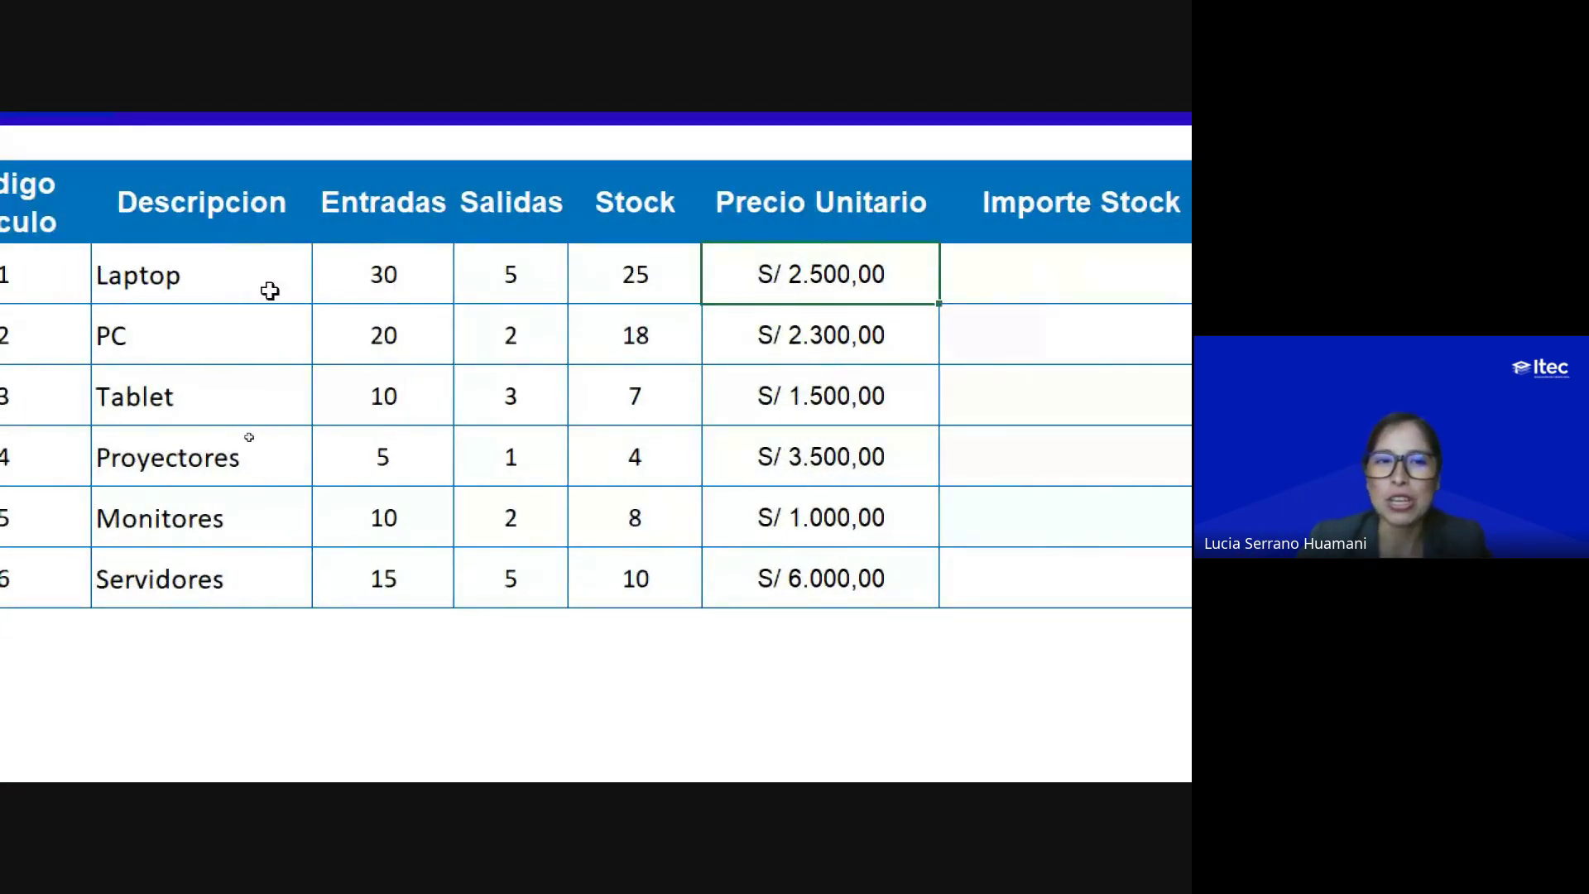
click(891, 281)
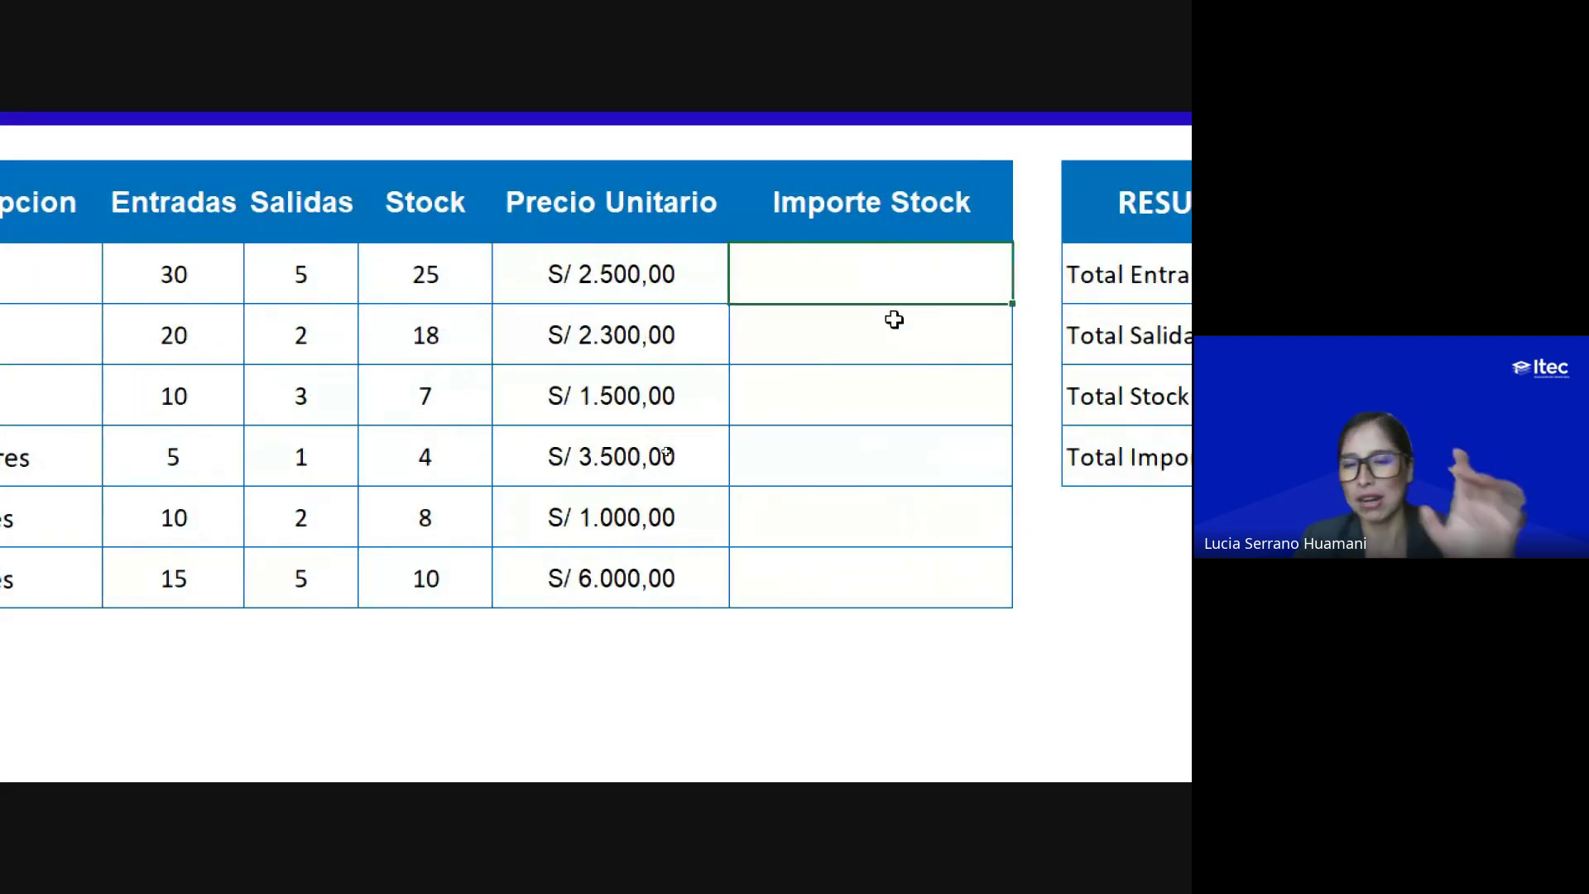
text(=)
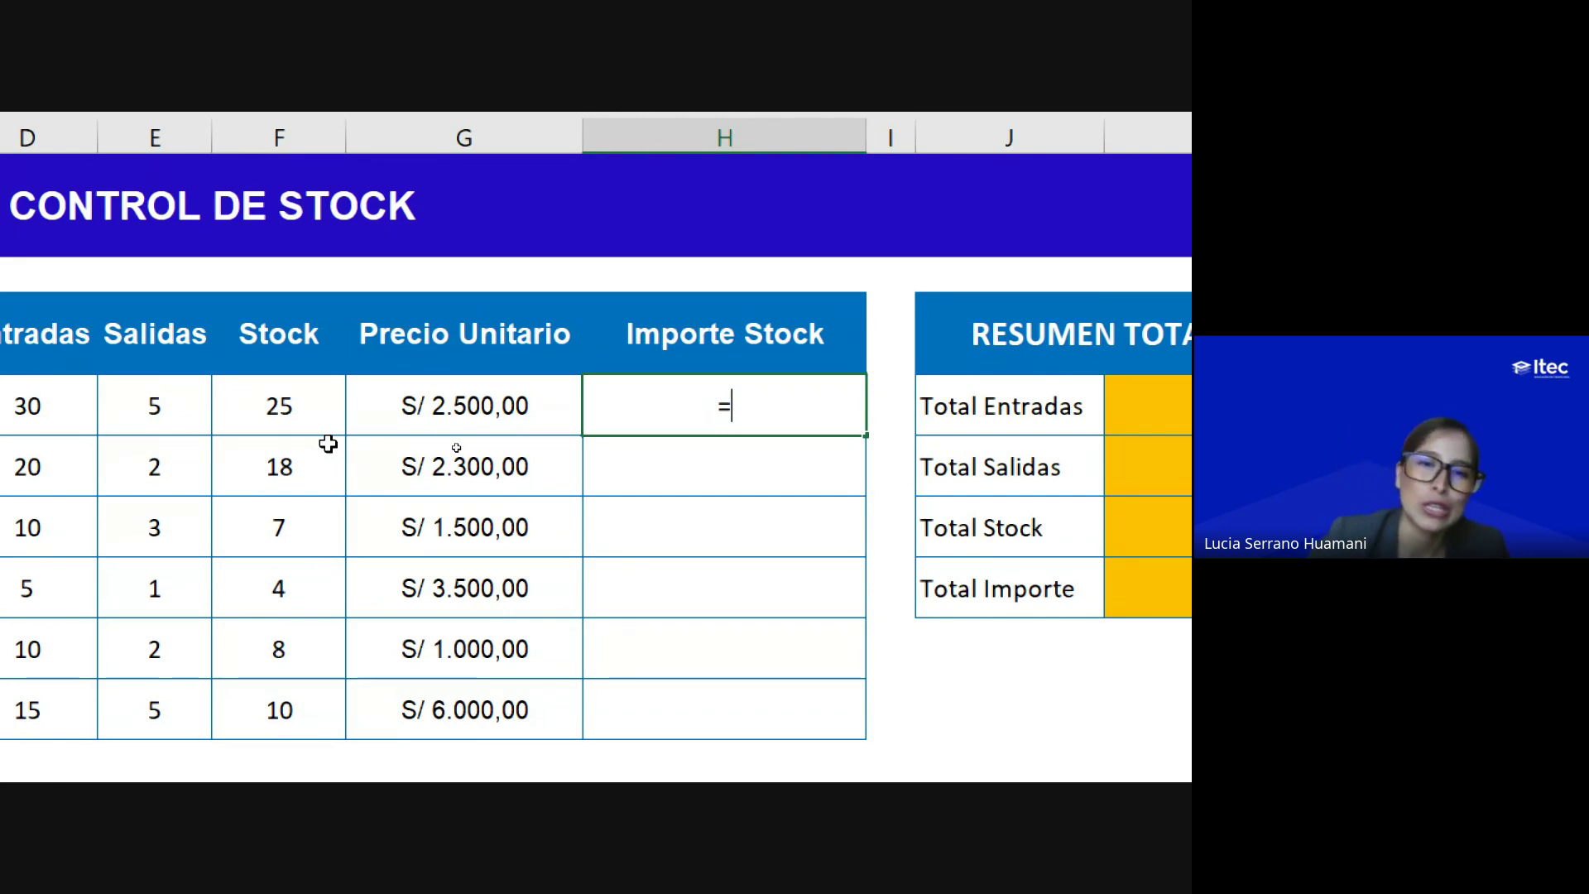
click(304, 409)
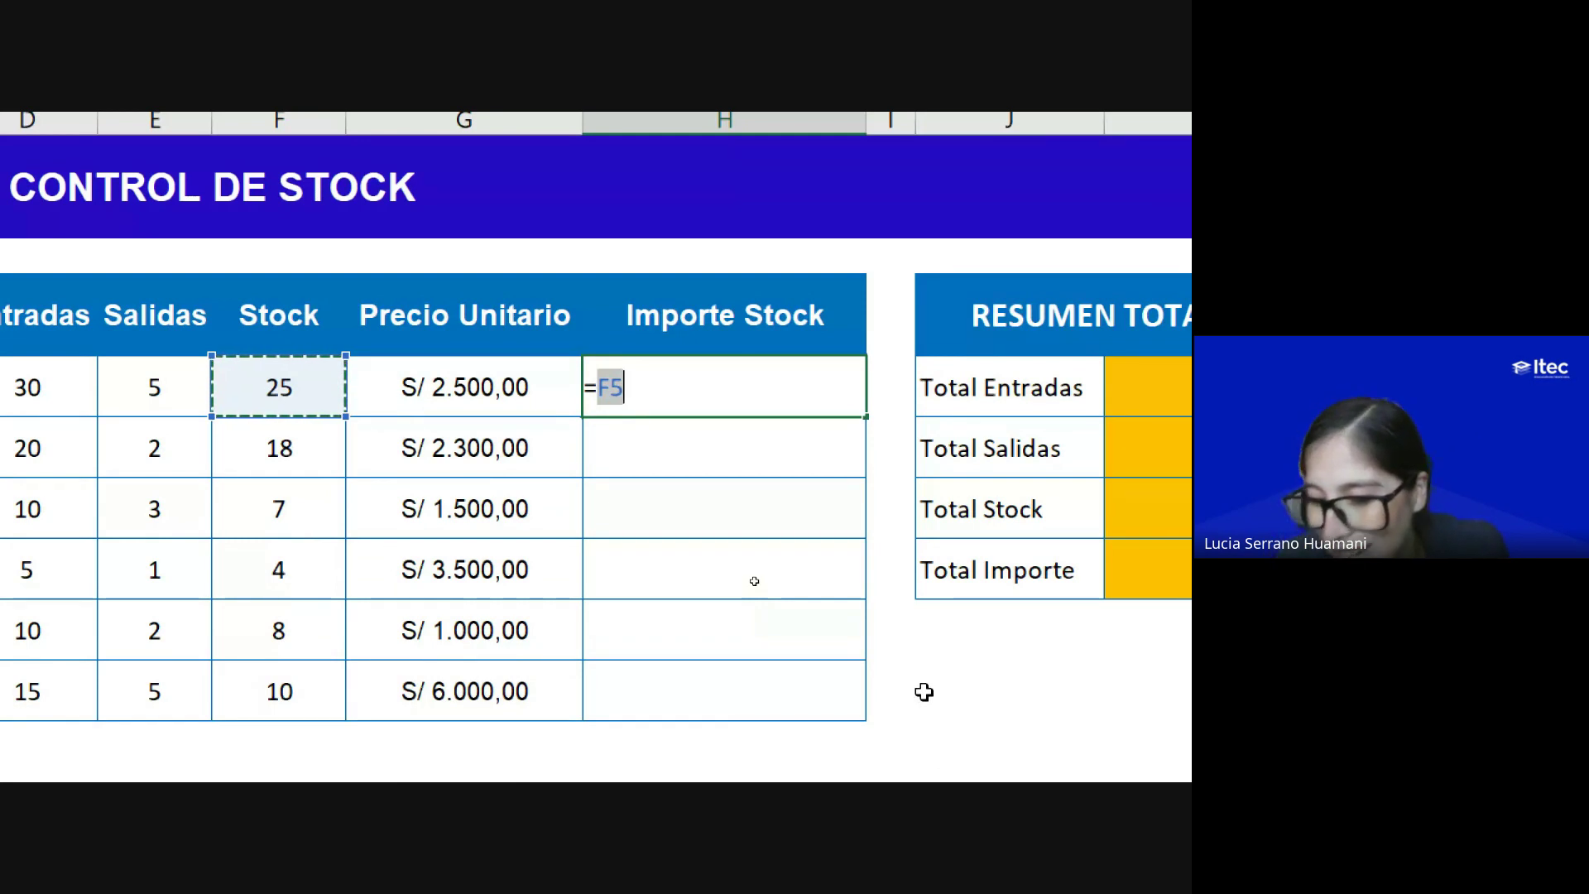
text(*)
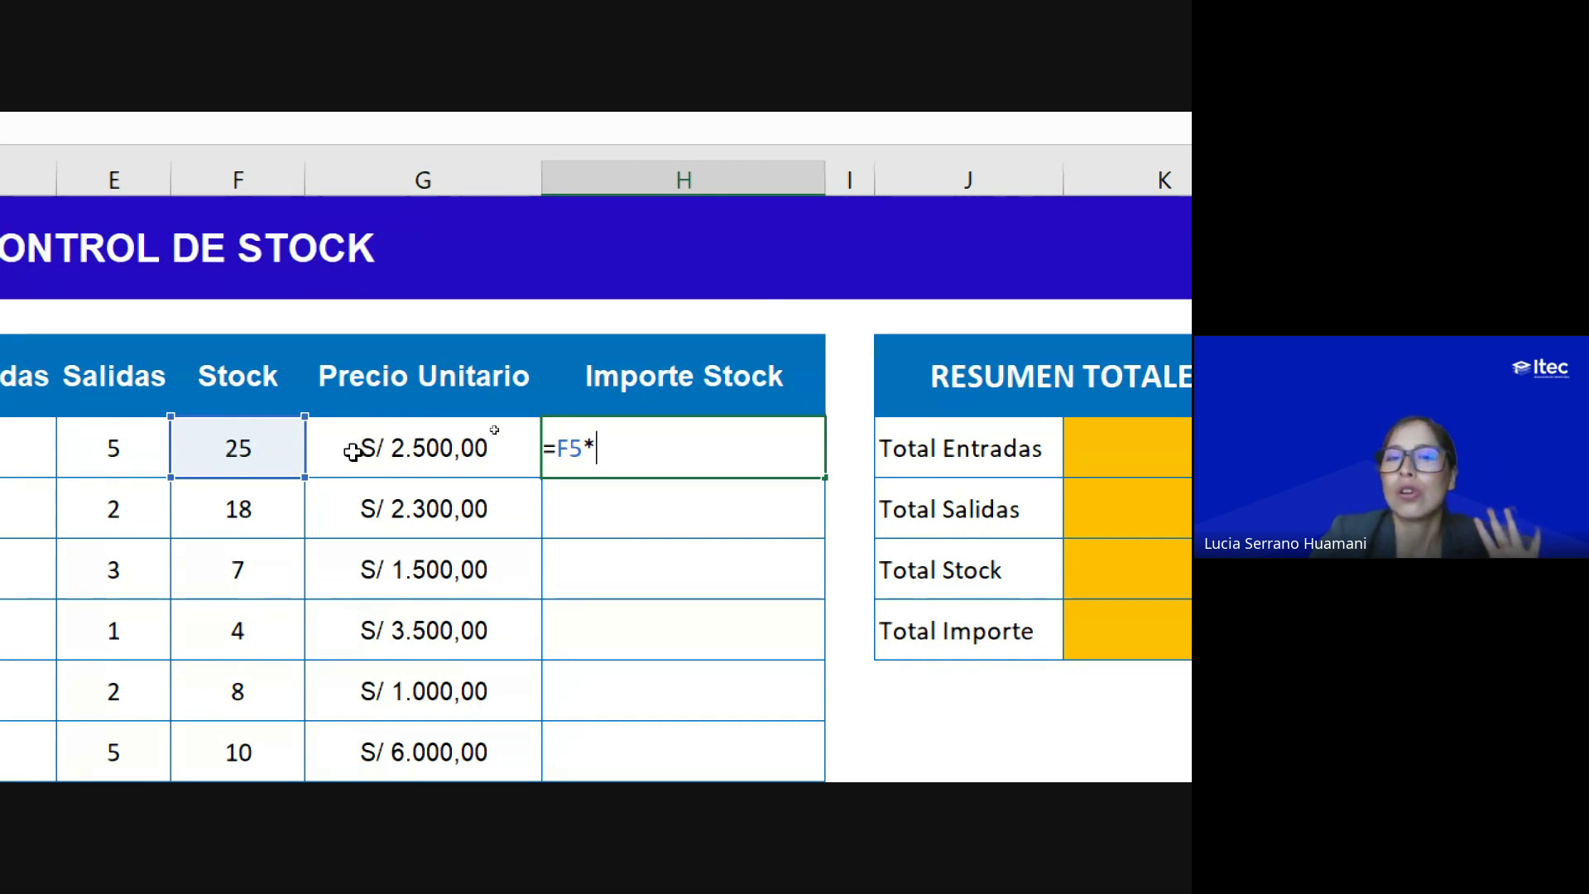
click(438, 447)
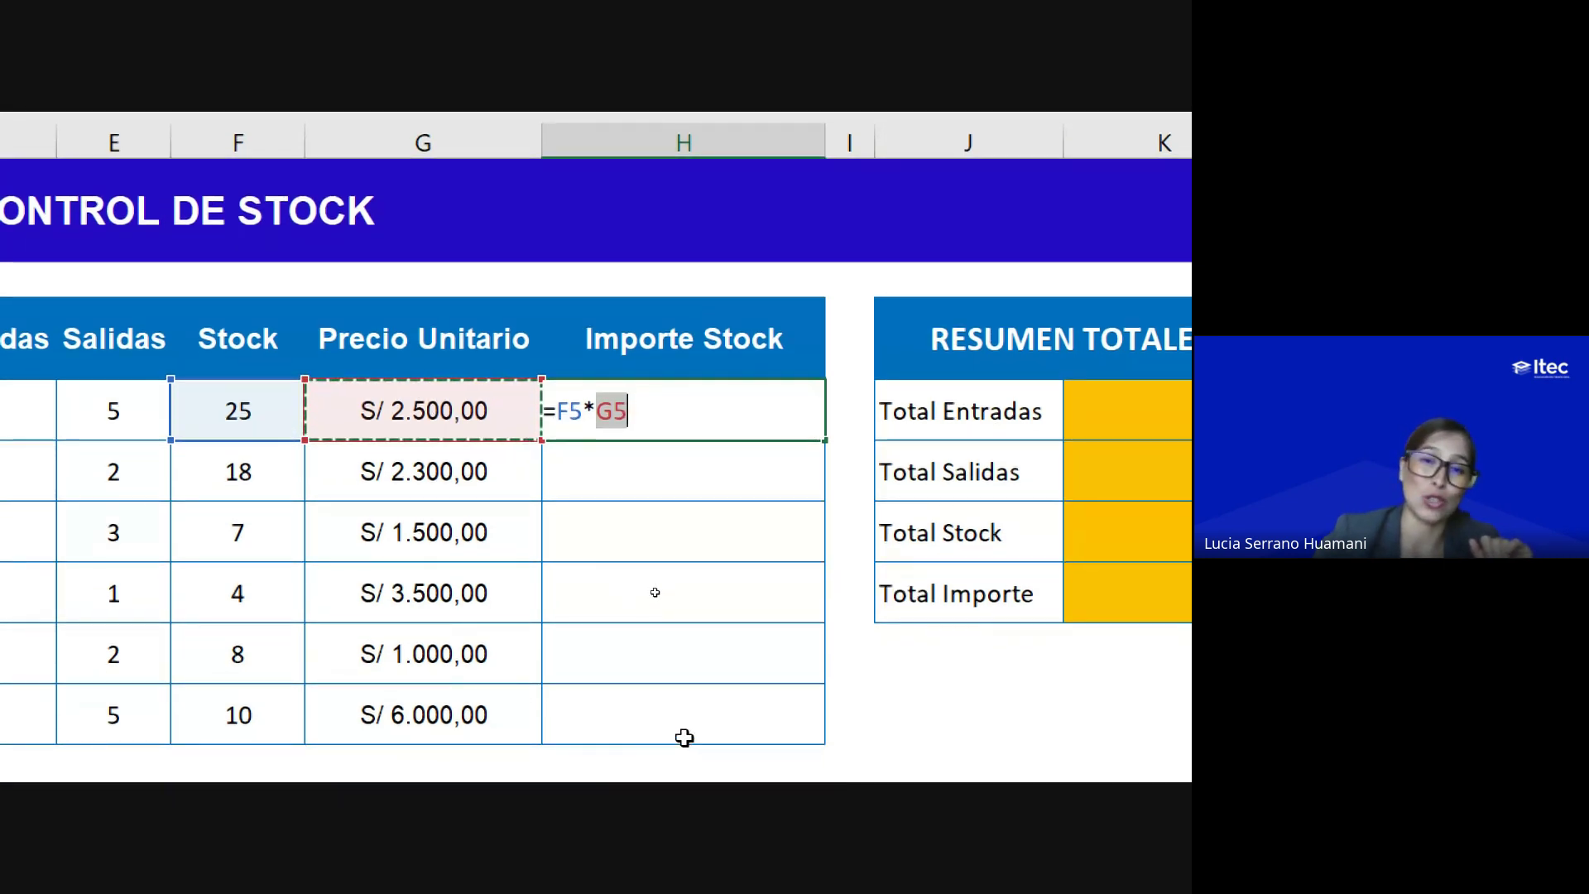
key(Return)
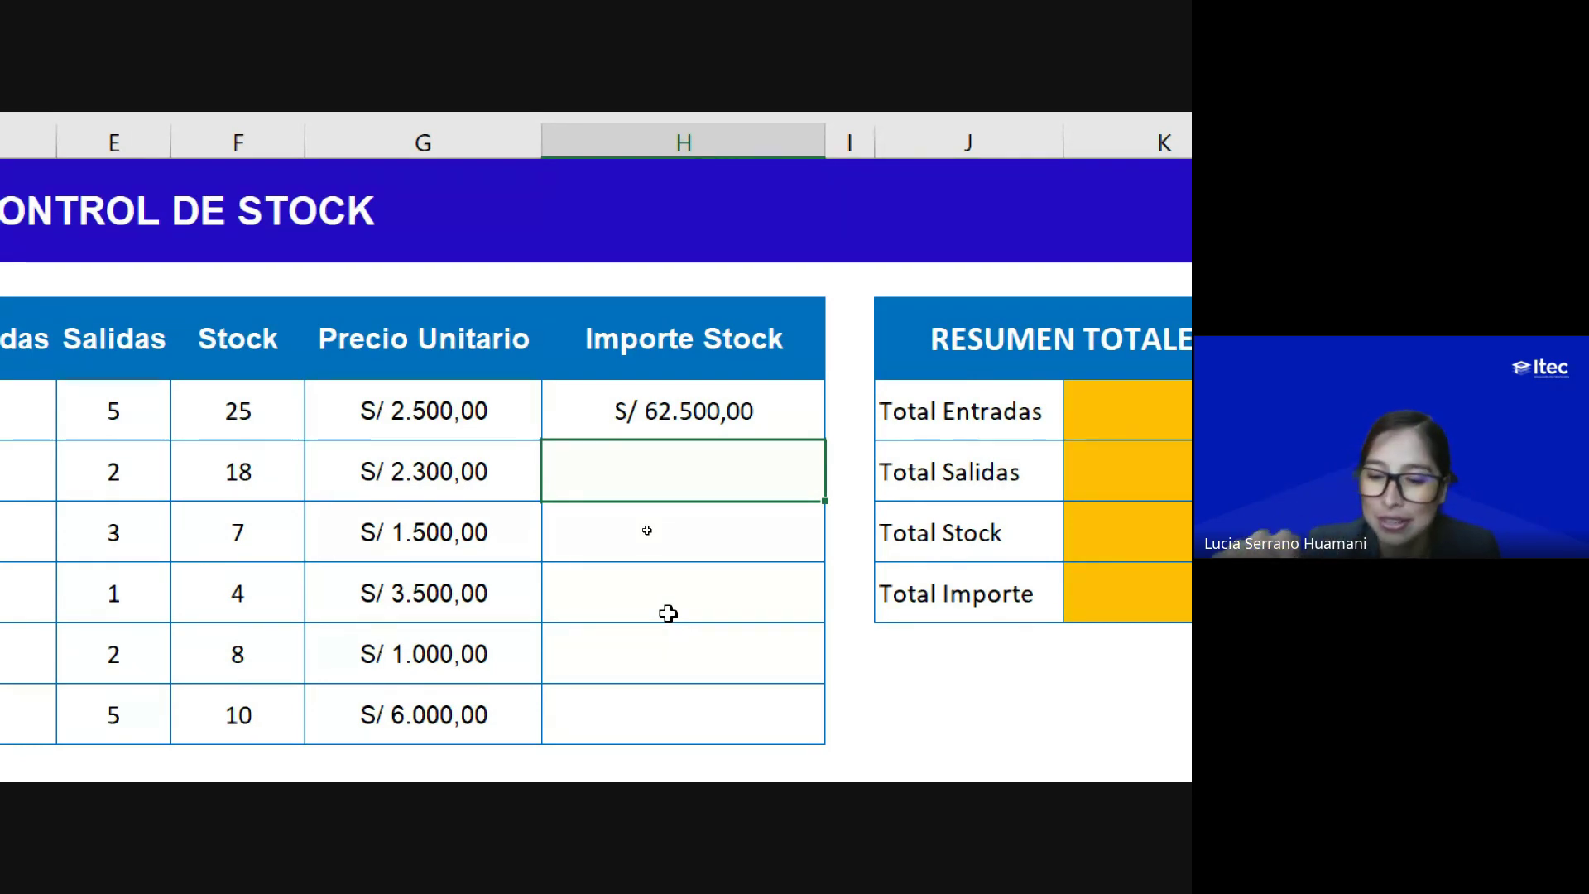
Step: Calculate the PC's Importe Stock in H6 with the PRODUCTO function over the range F6:G6
text(=)
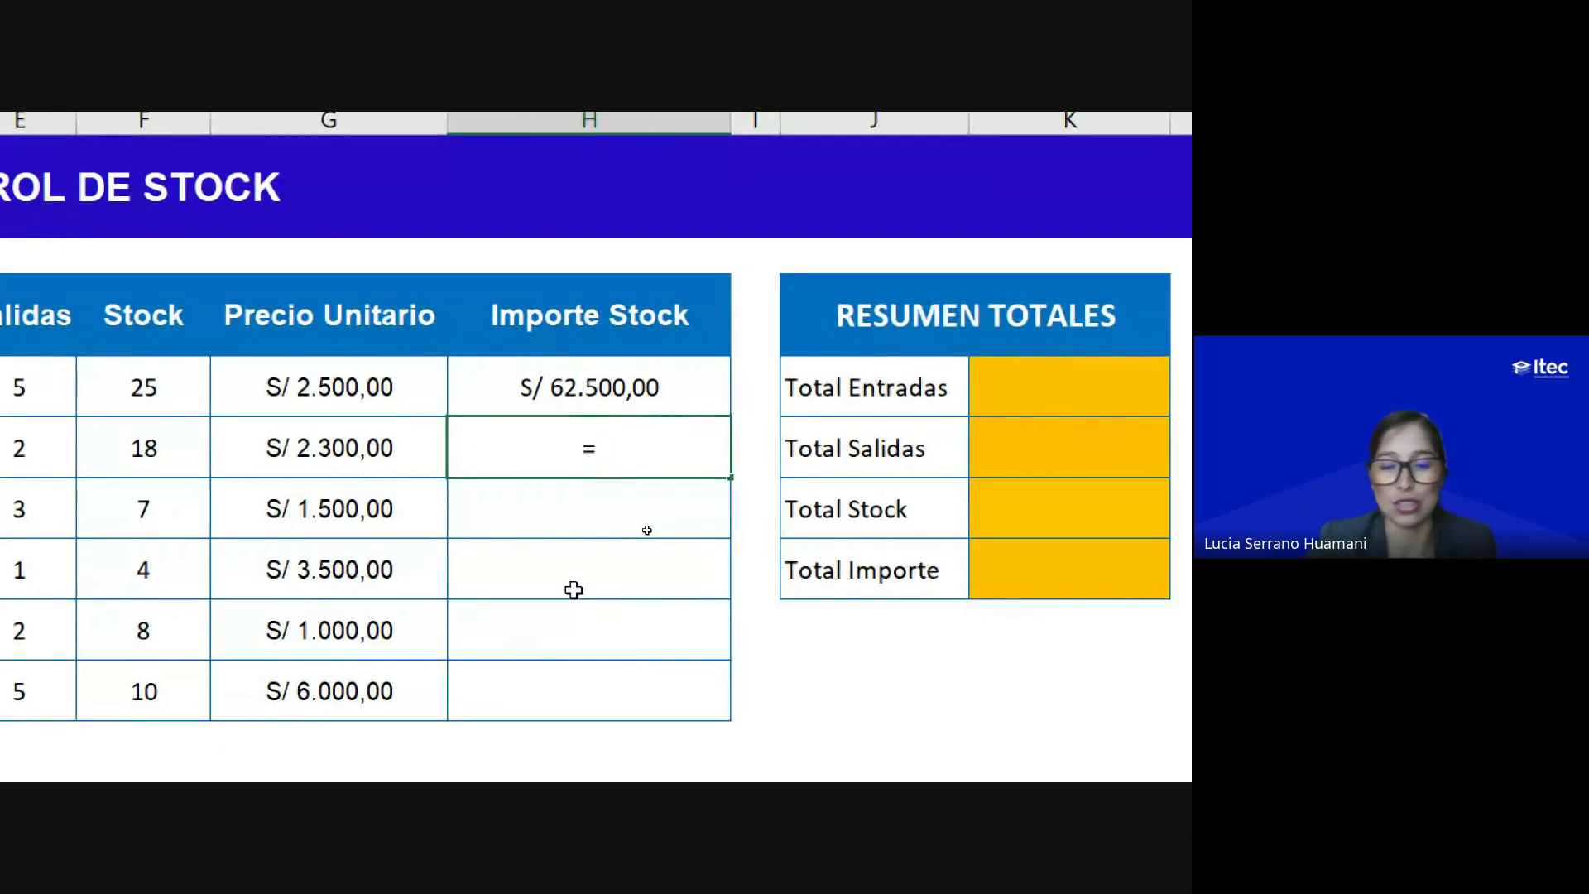
text(produc)
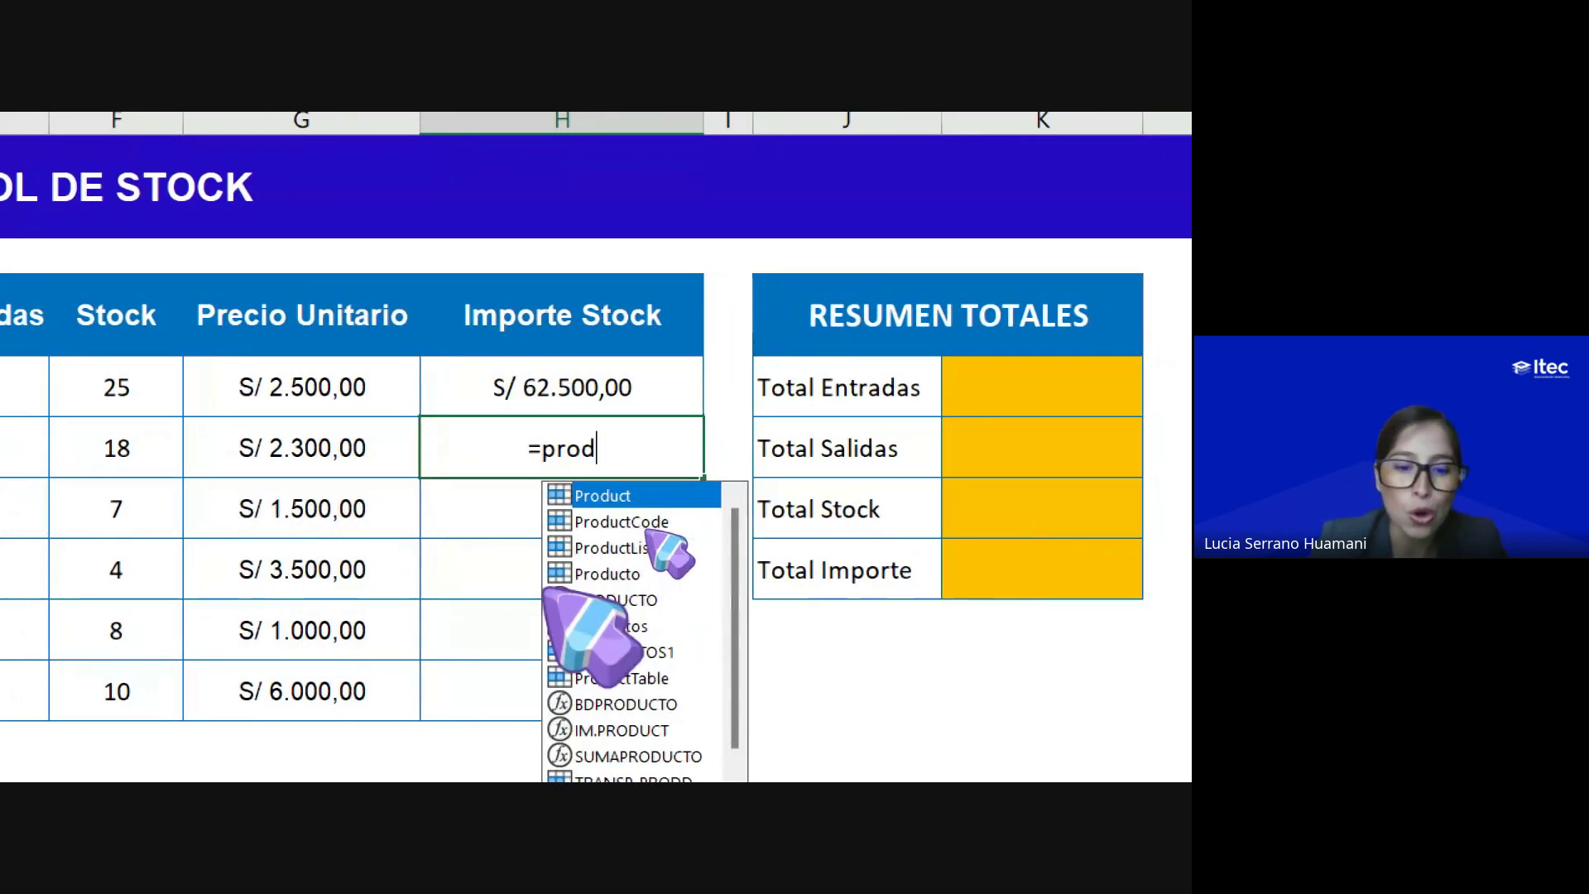
text(to)
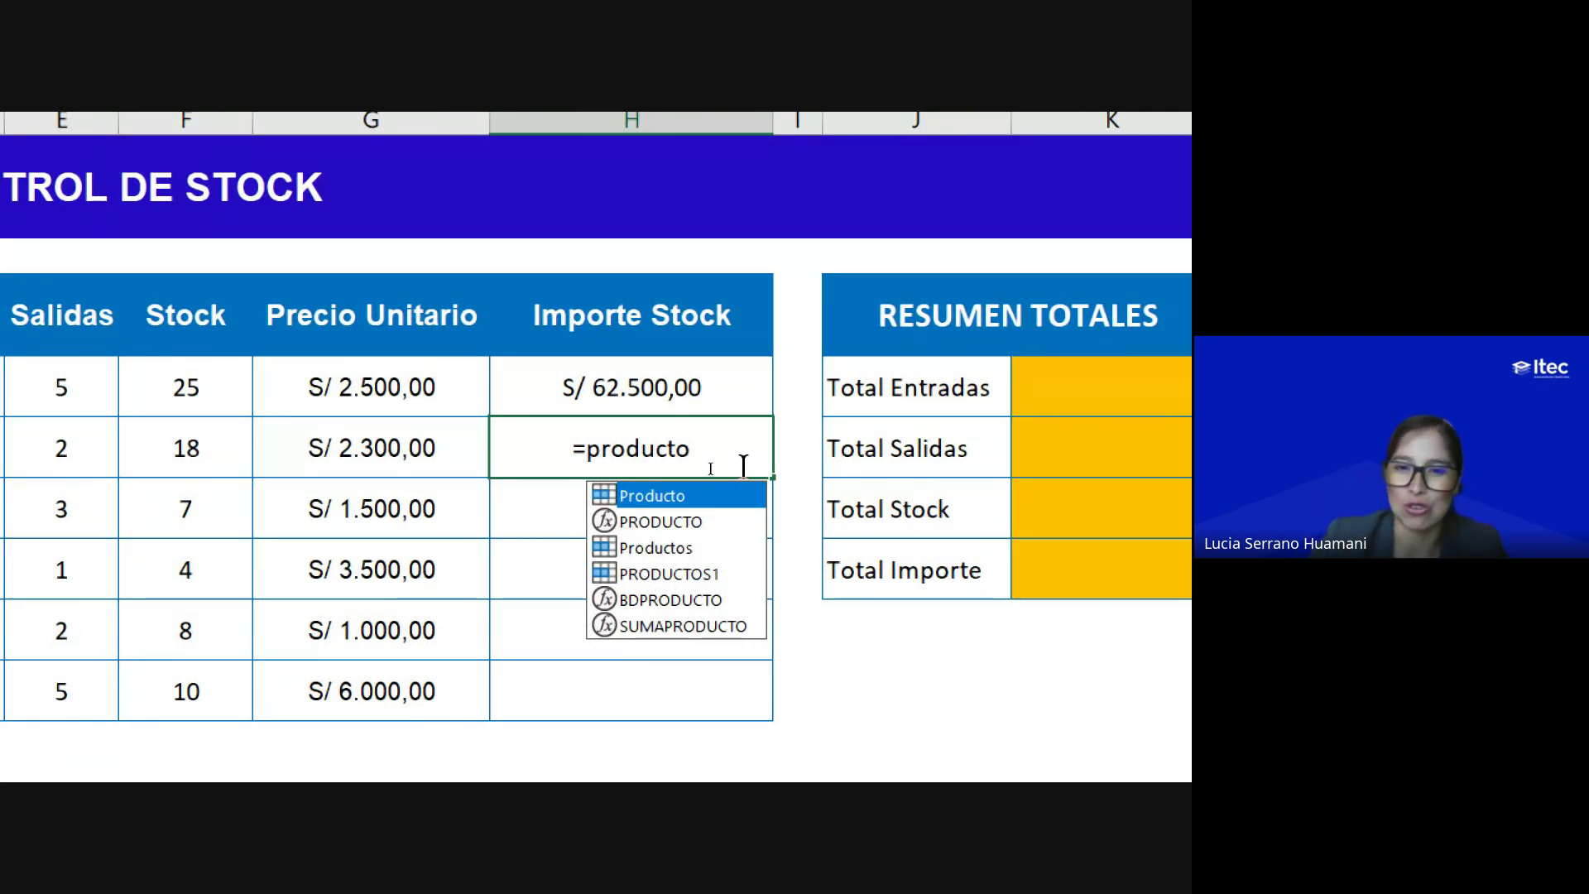
click(692, 520)
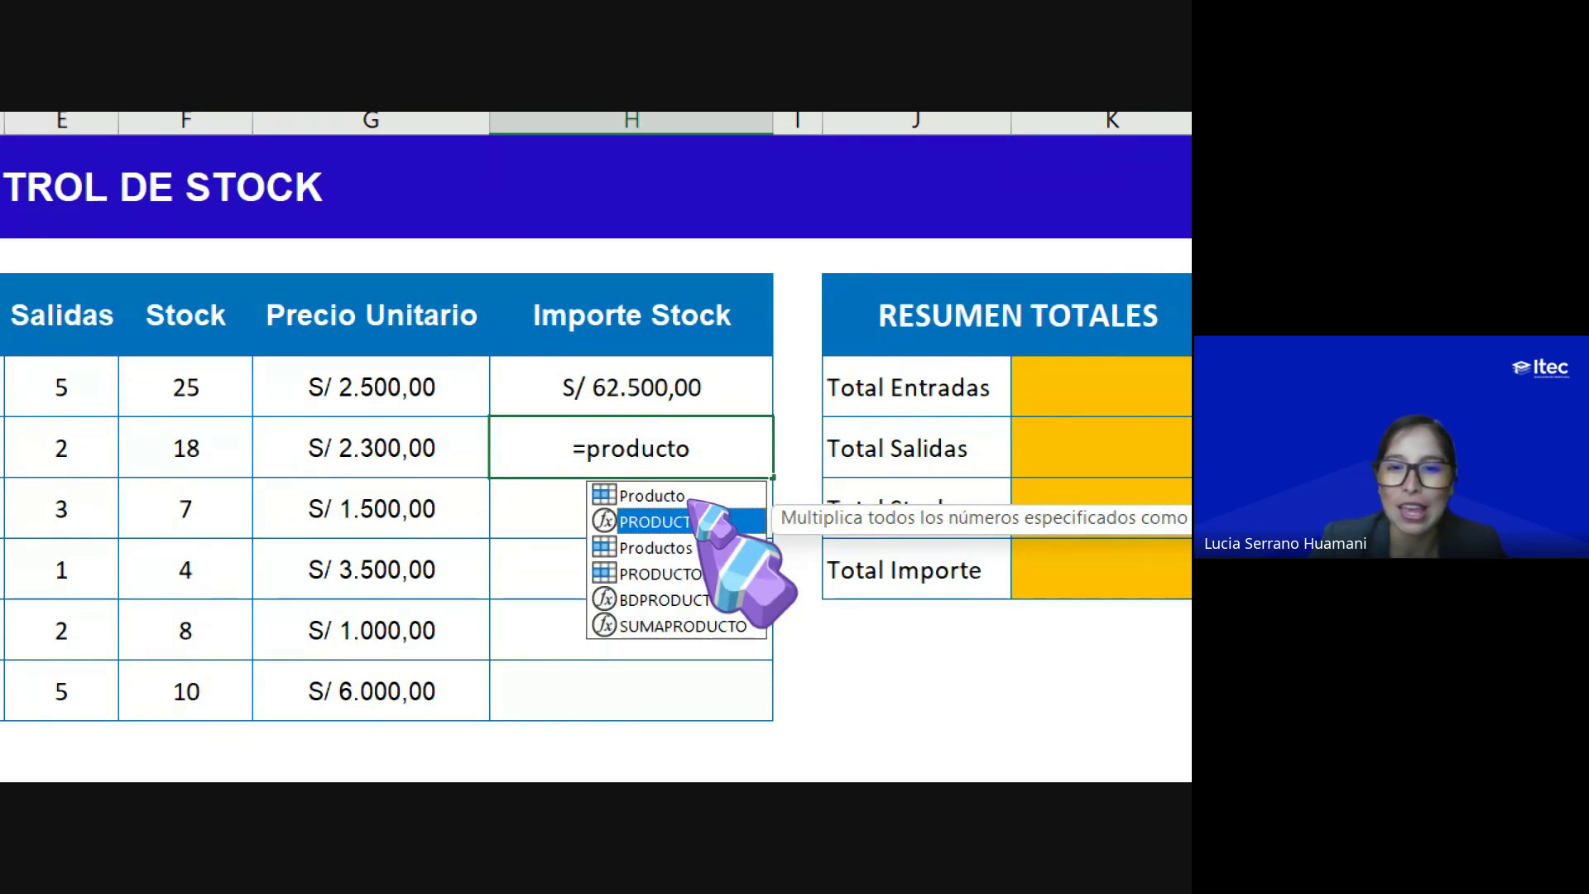
double_click(699, 521)
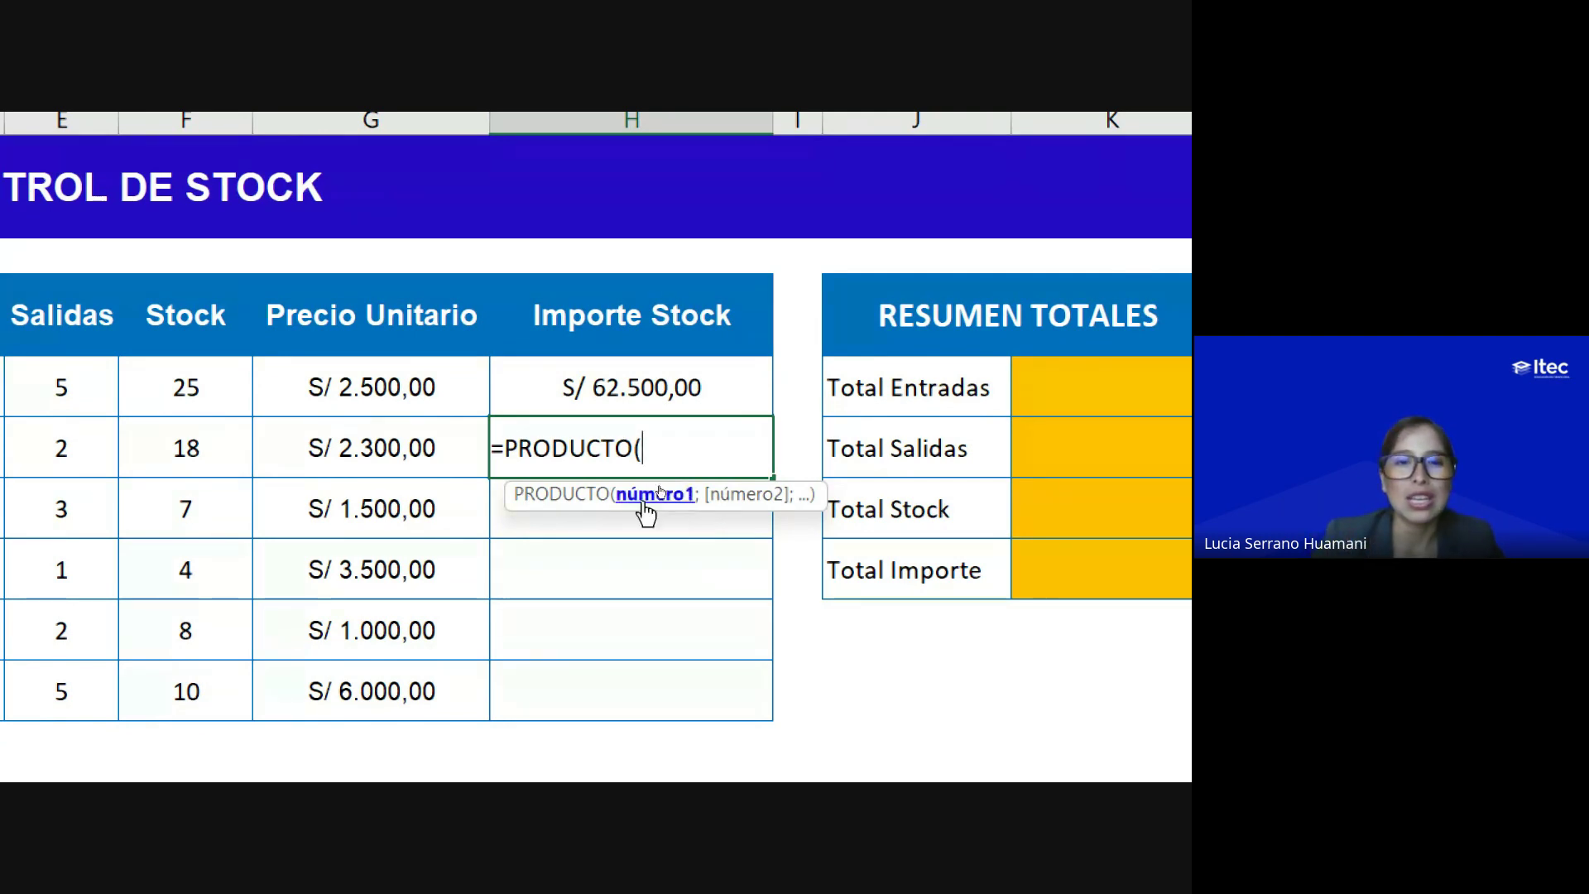
drag(205, 439, 308, 442)
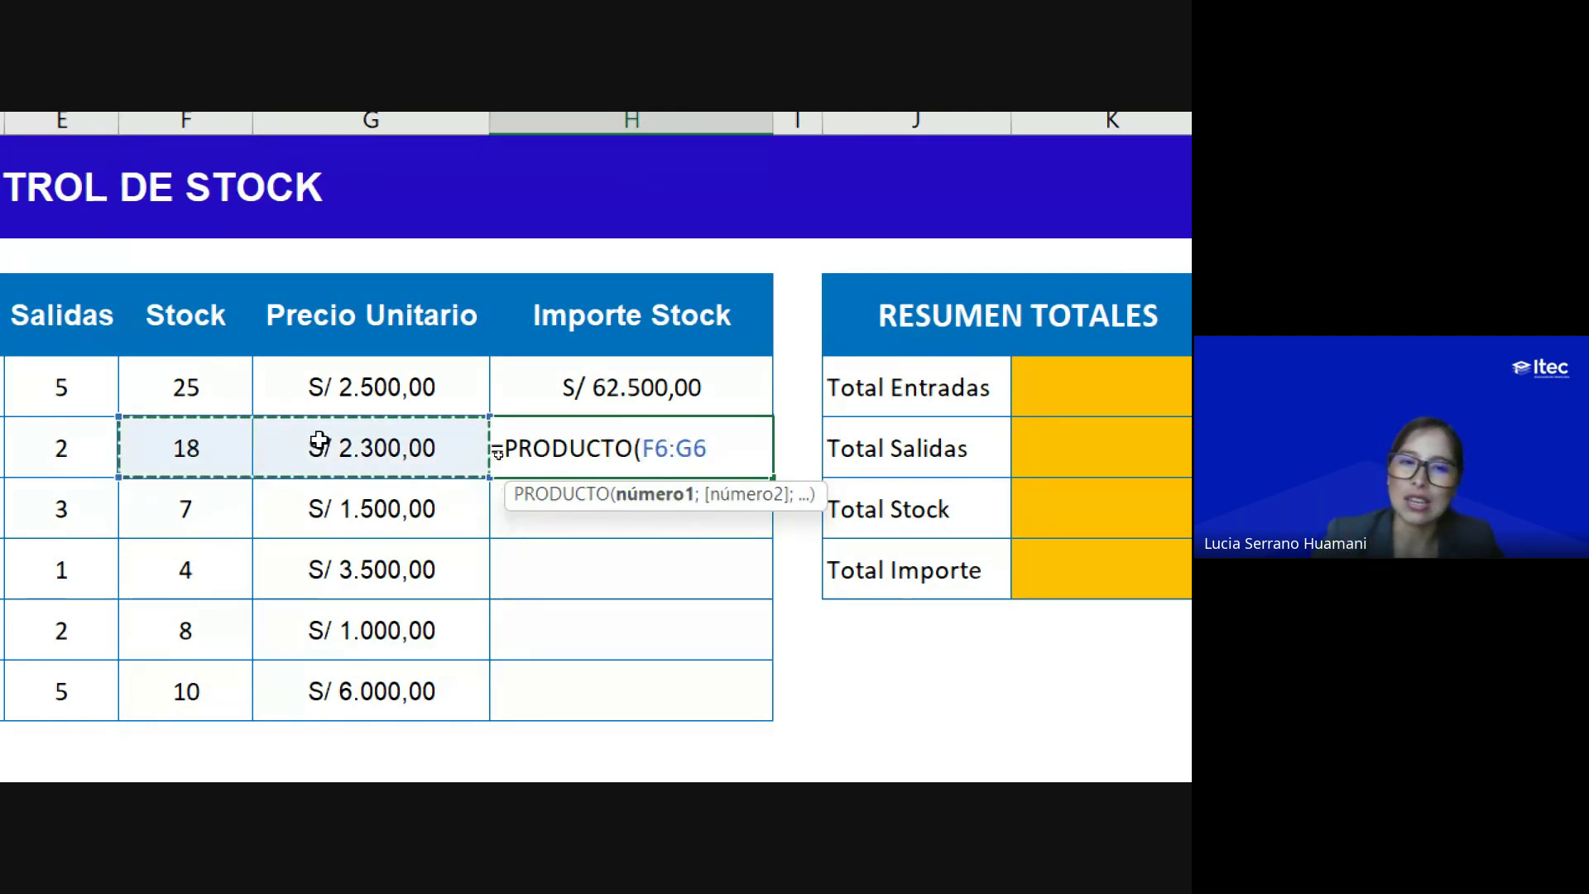
drag(185, 447, 346, 461)
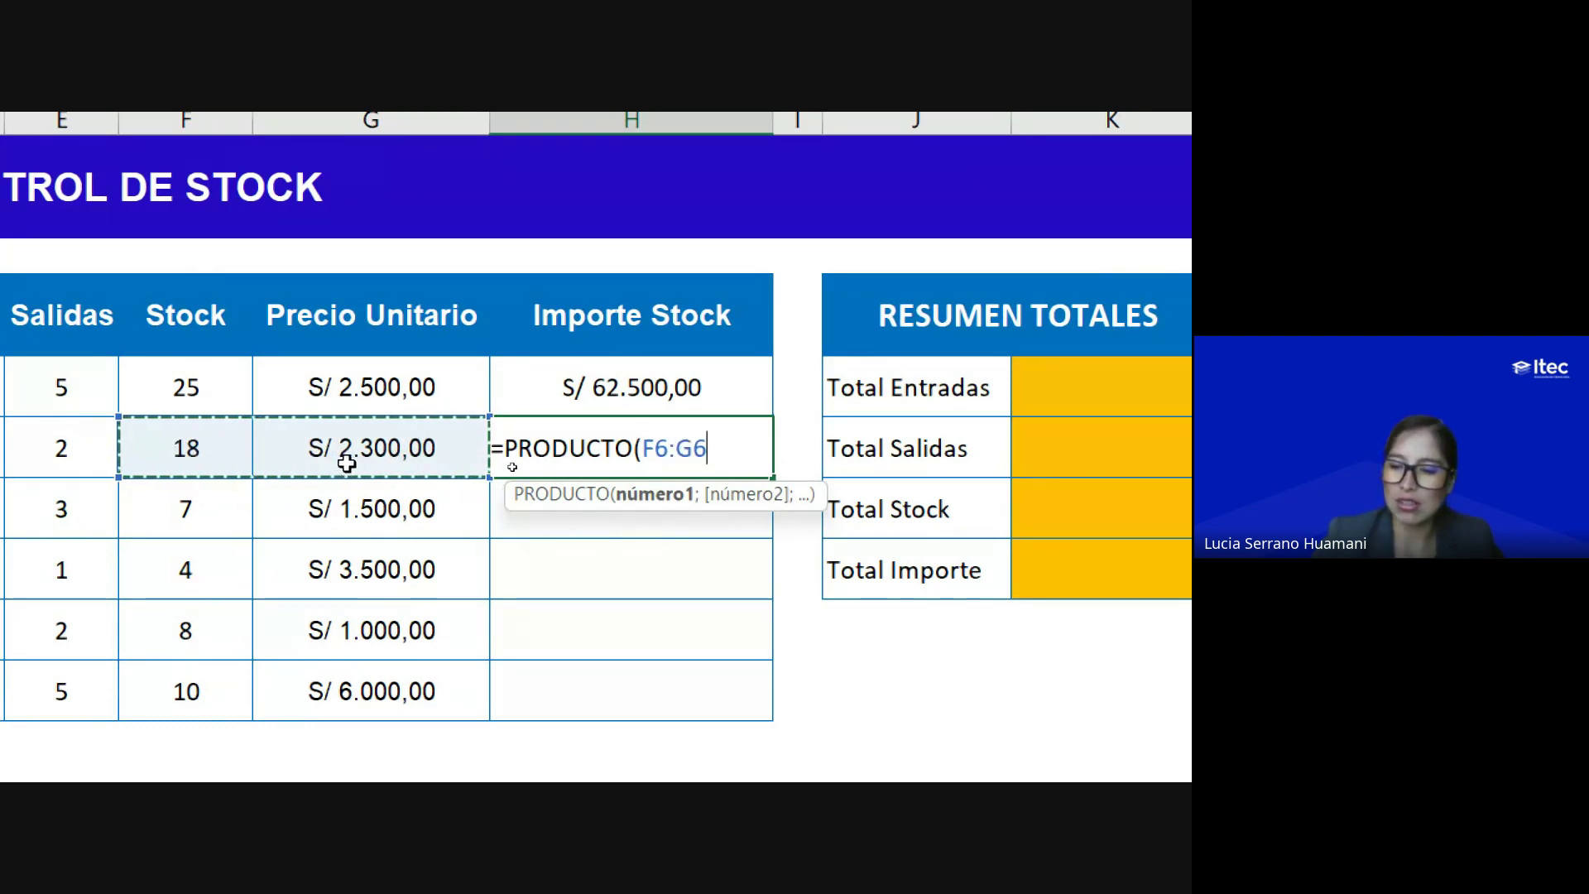
key(Return)
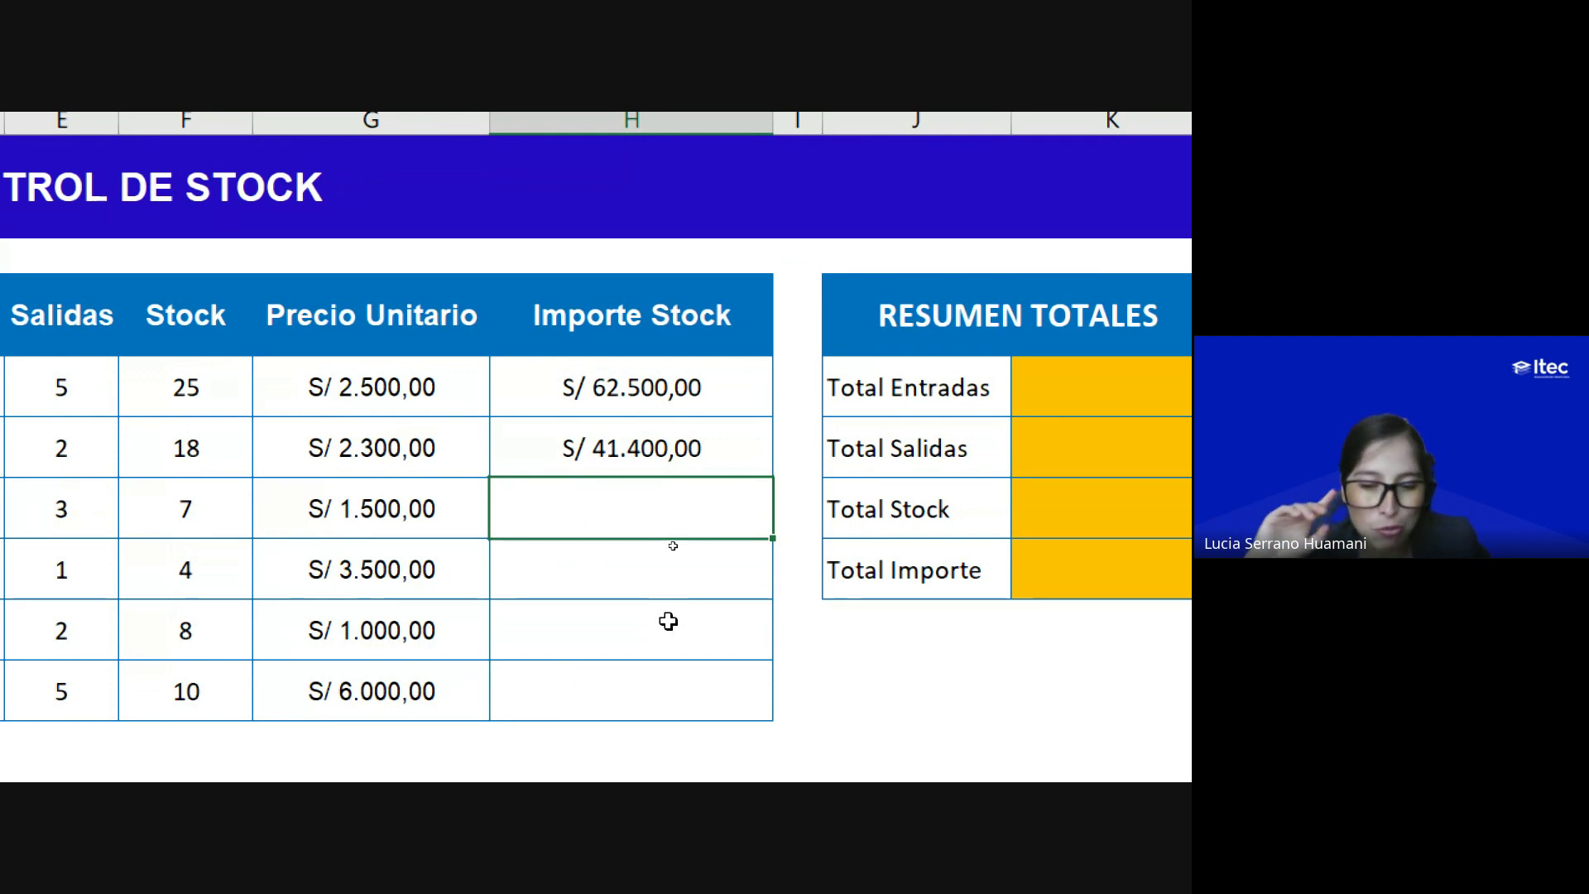
Step: Calculate the Tablet's Importe Stock in H7 with the formula =F7*G7
text(=)
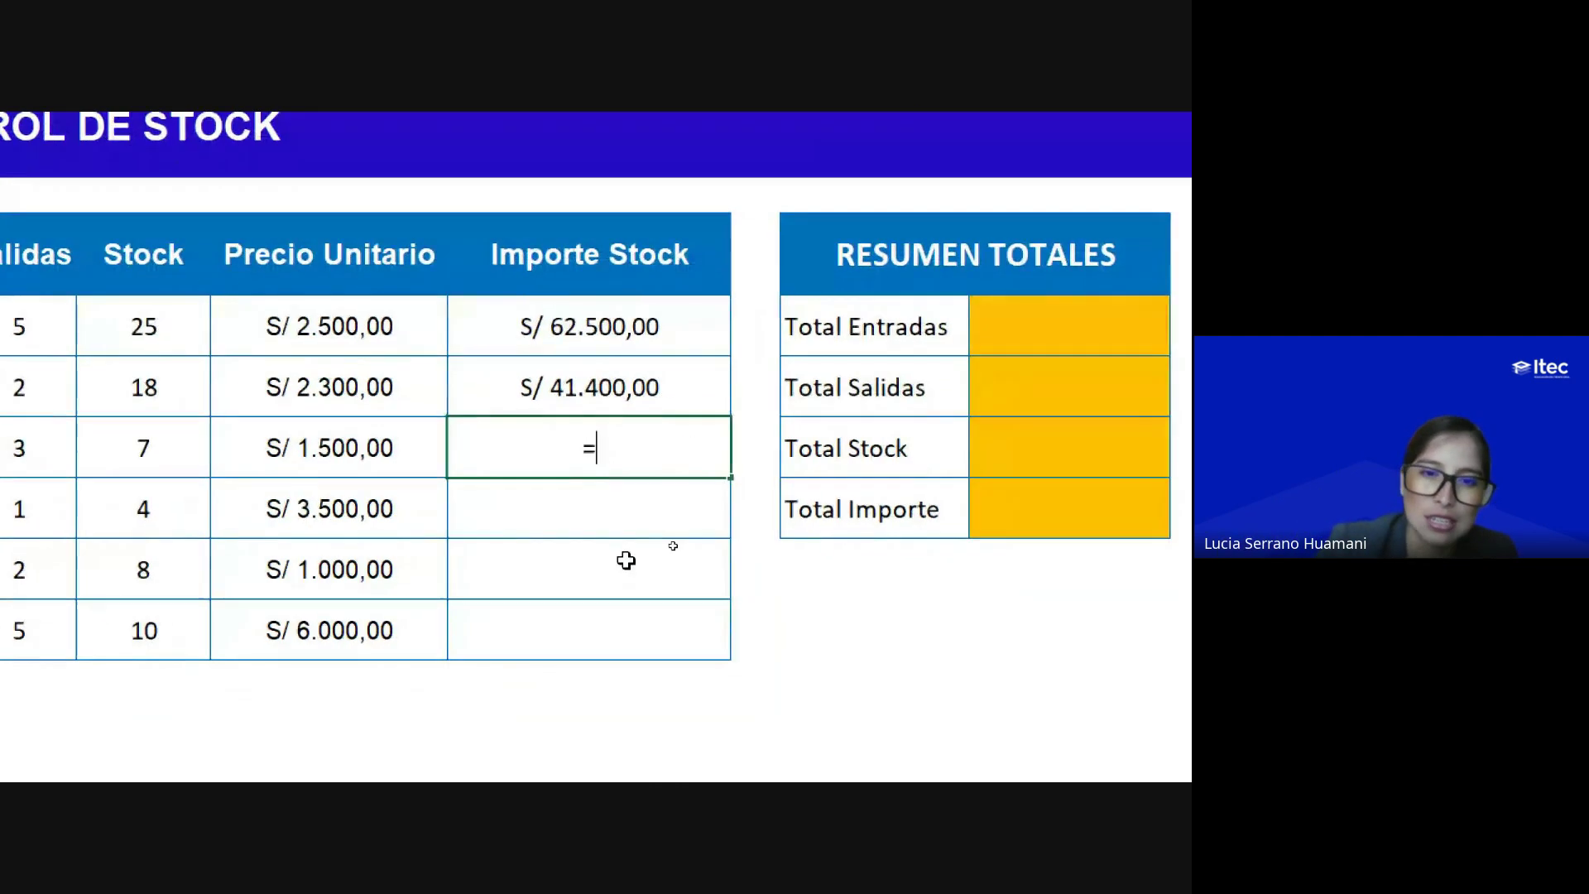
click(168, 445)
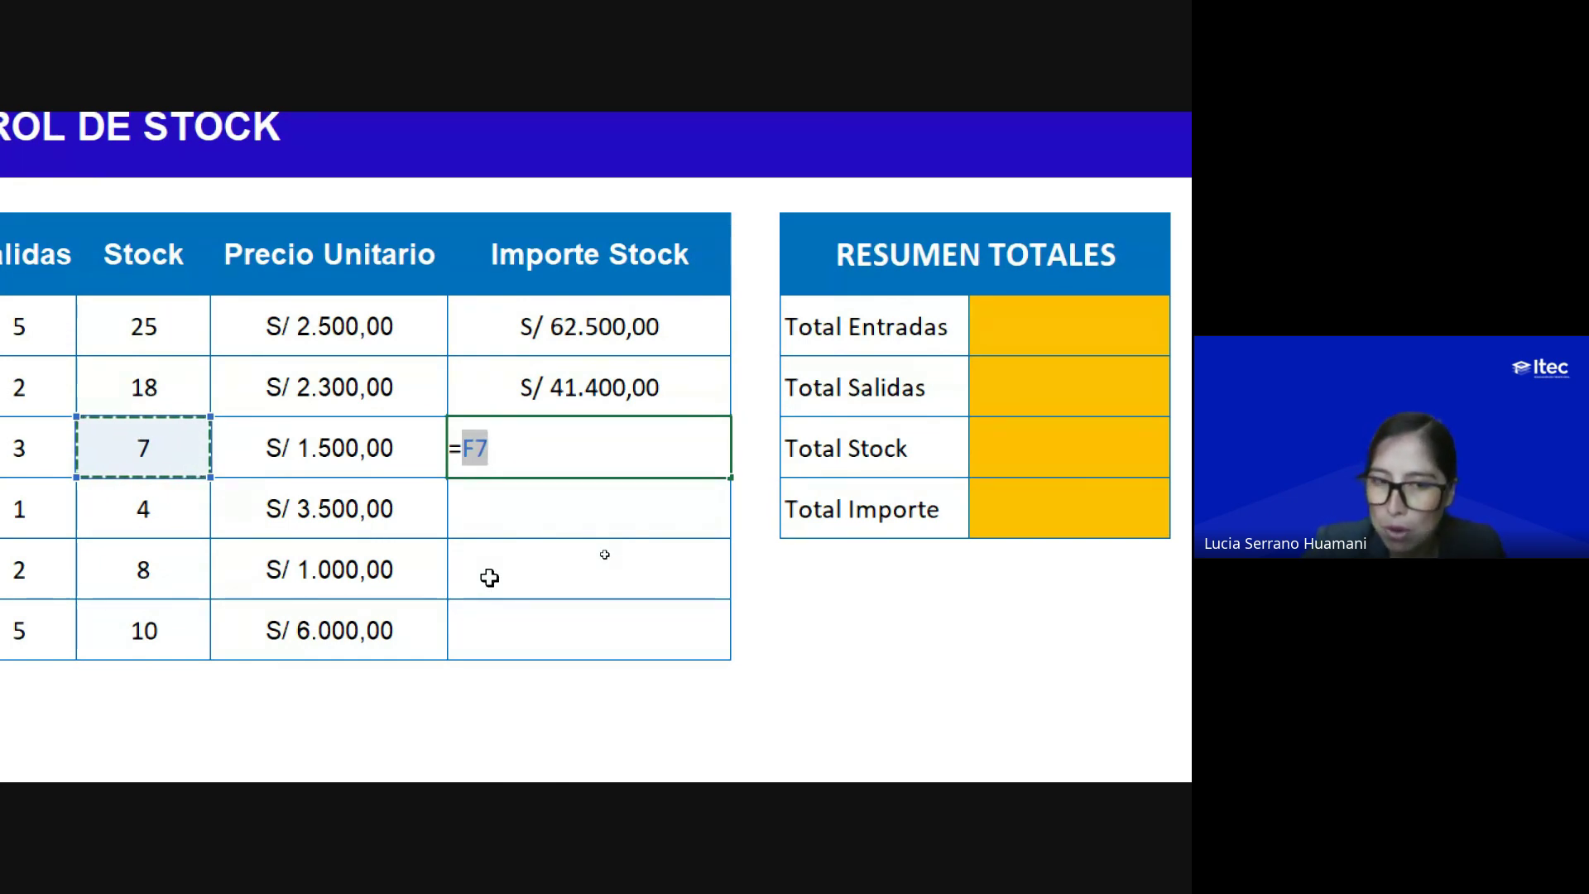
text(*)
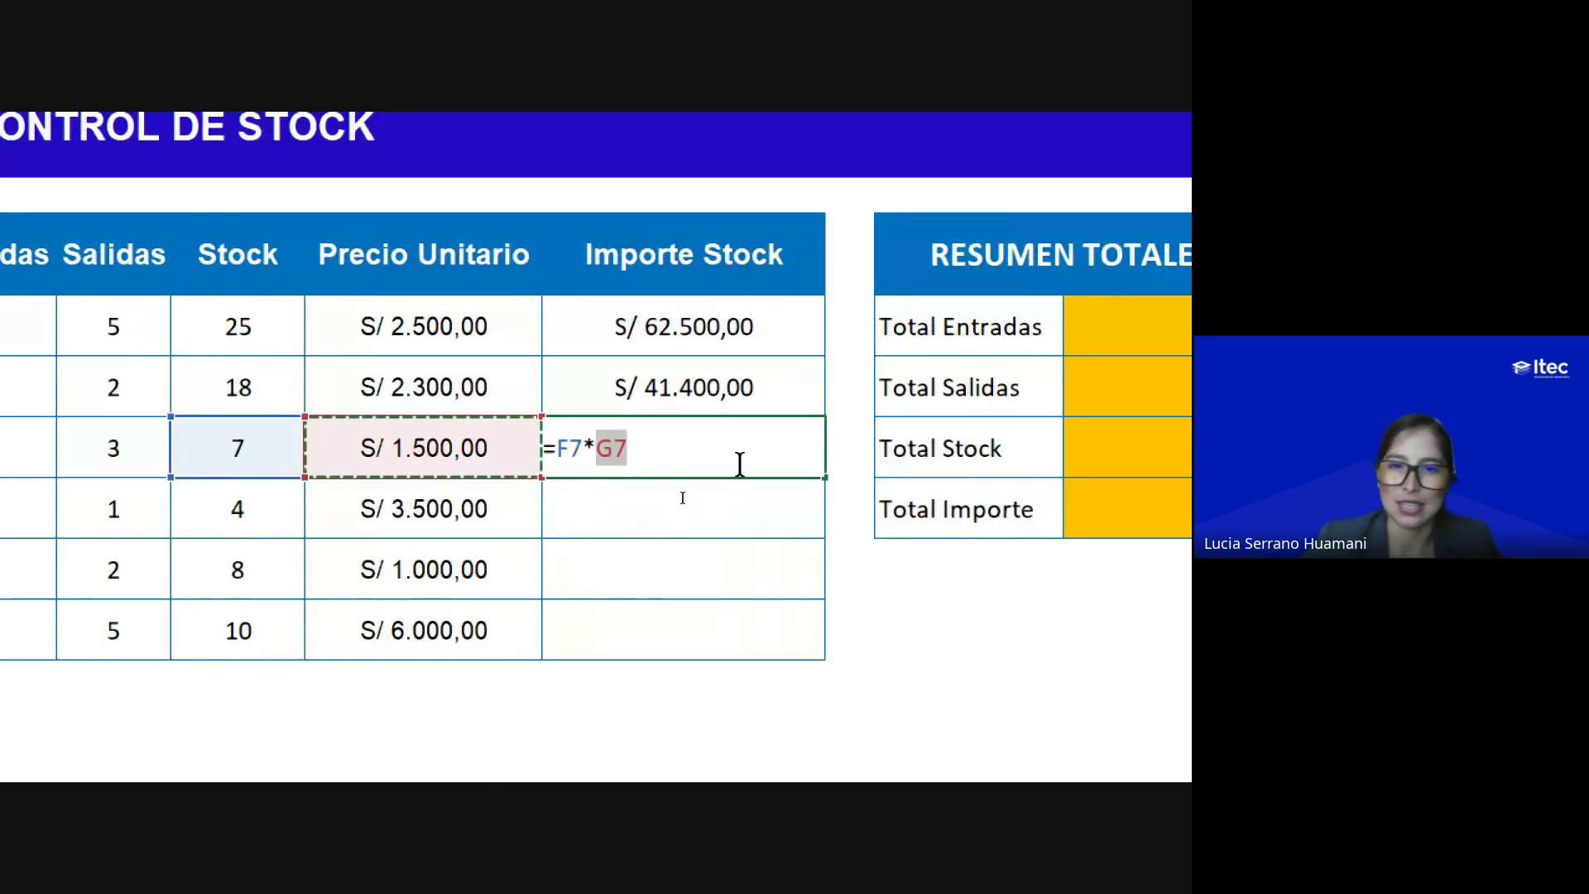
click(703, 442)
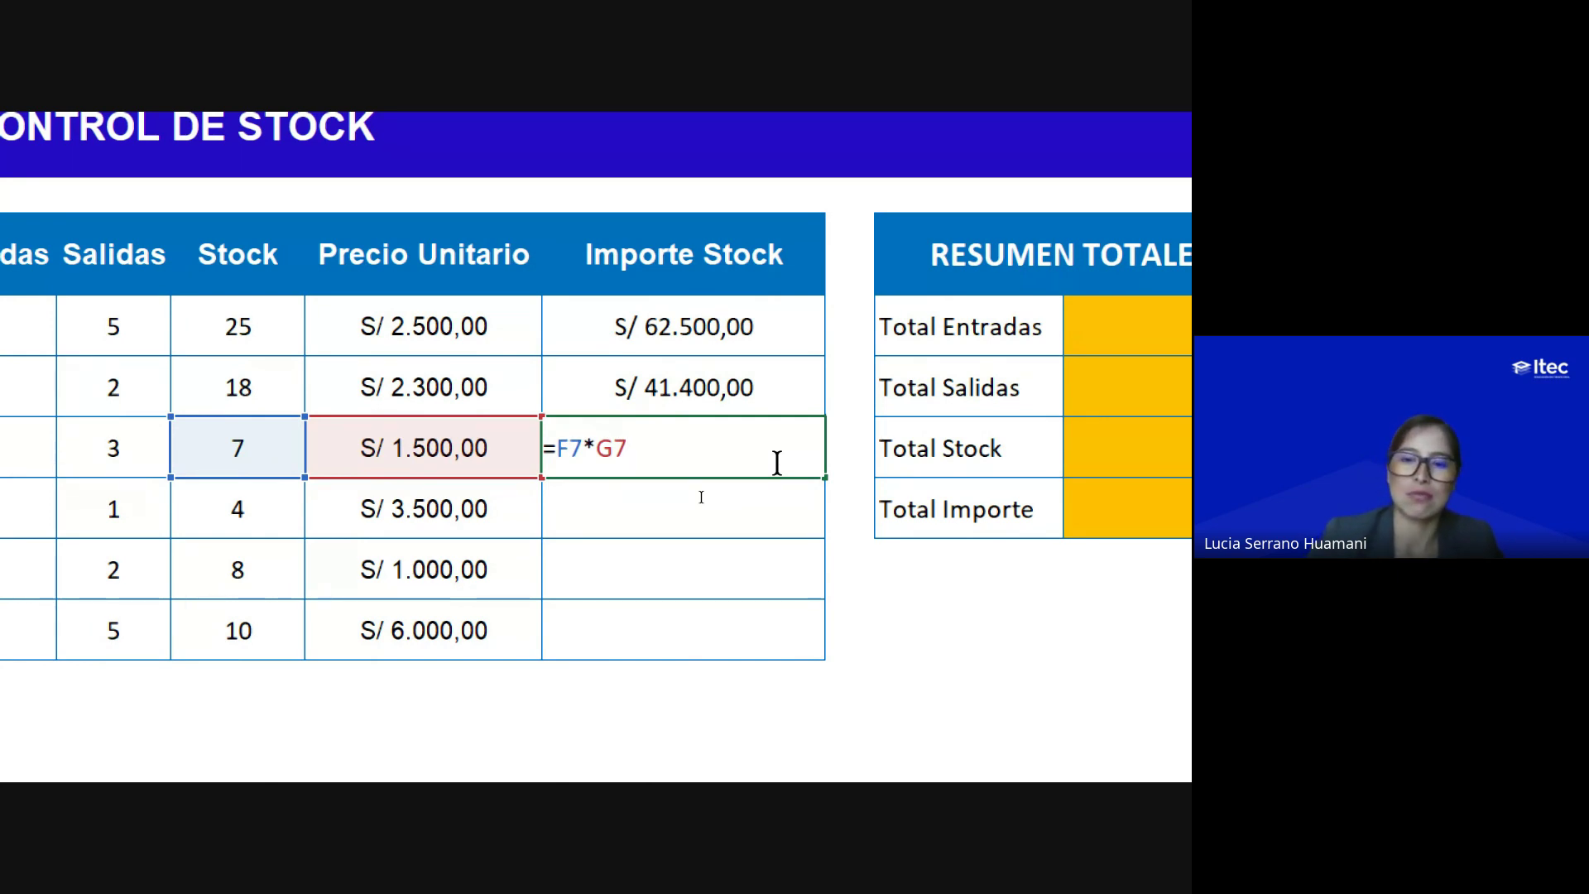
key(Return)
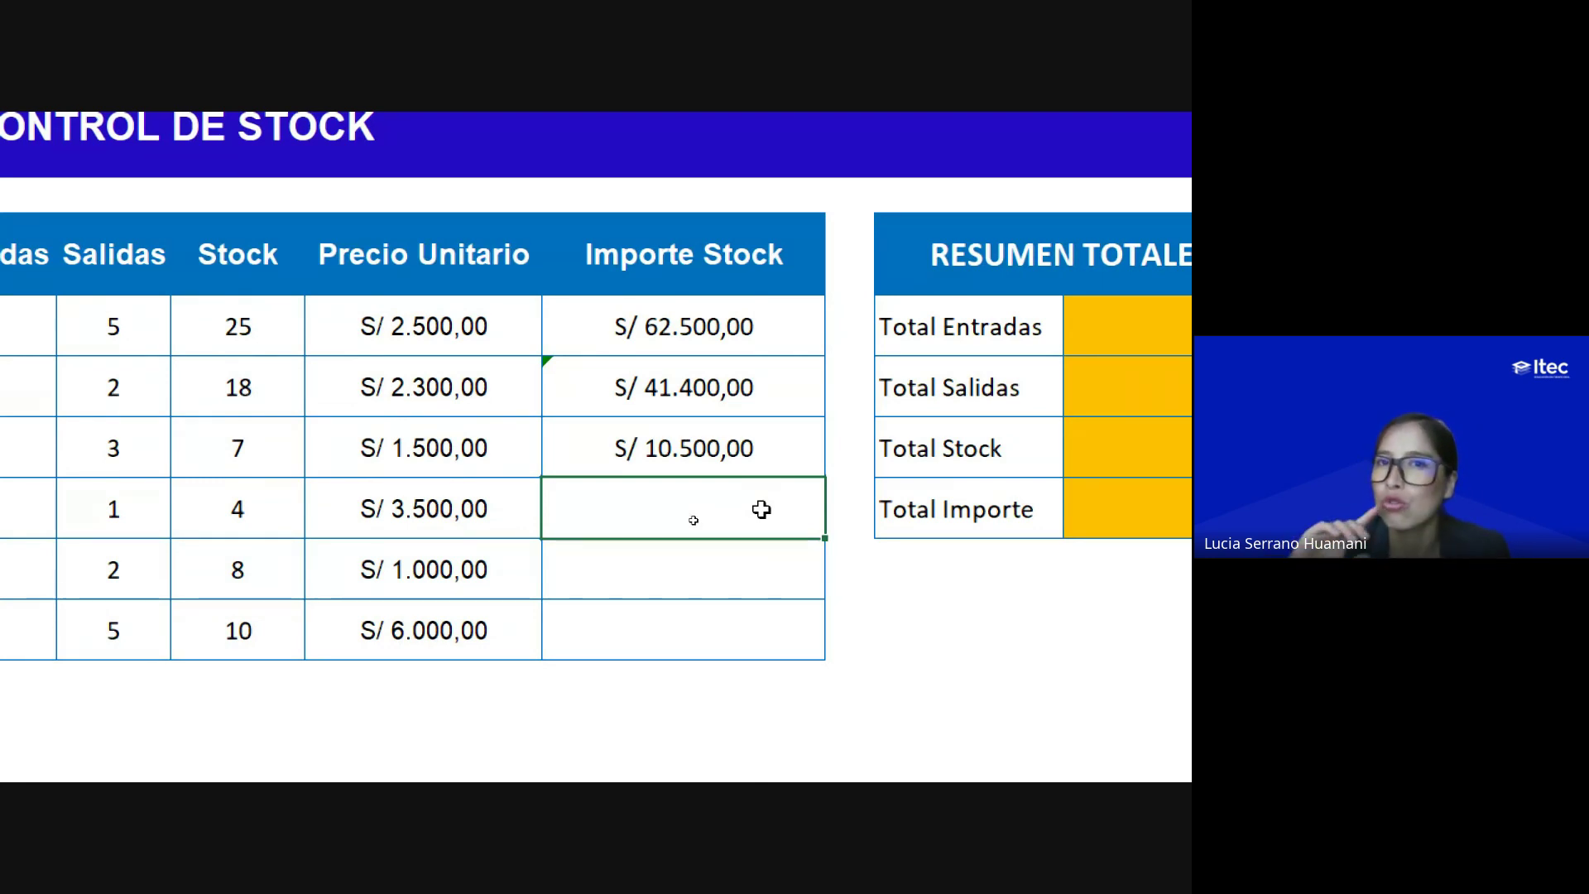
Step: Calculate the Proyectores' Importe Stock in H8 with the PRODUCTO function over the range F8:G8
text(=)
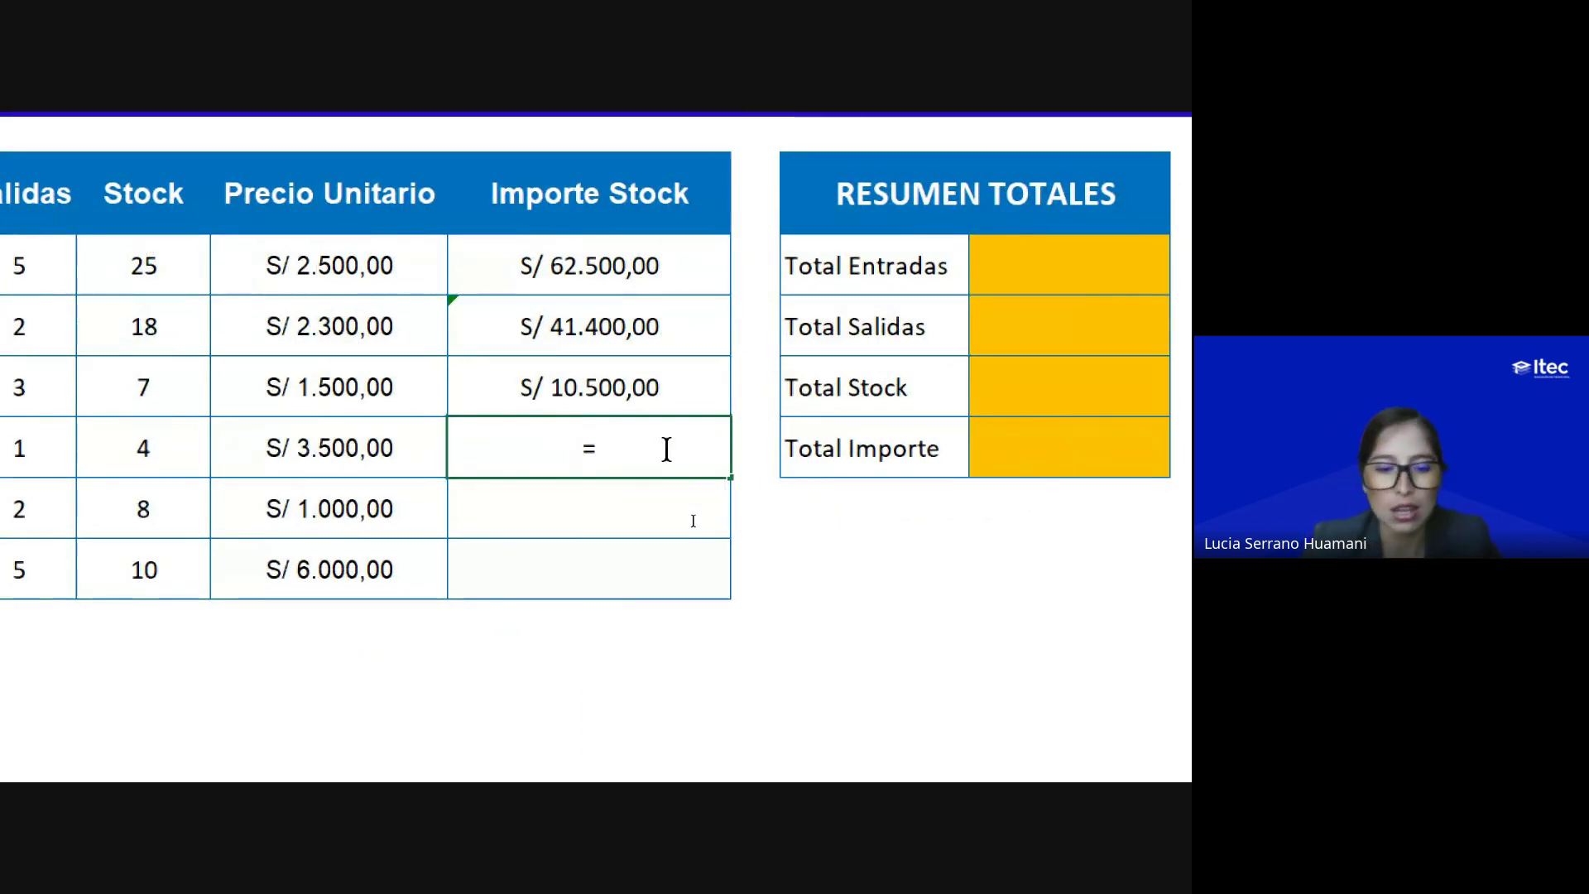
text(prod)
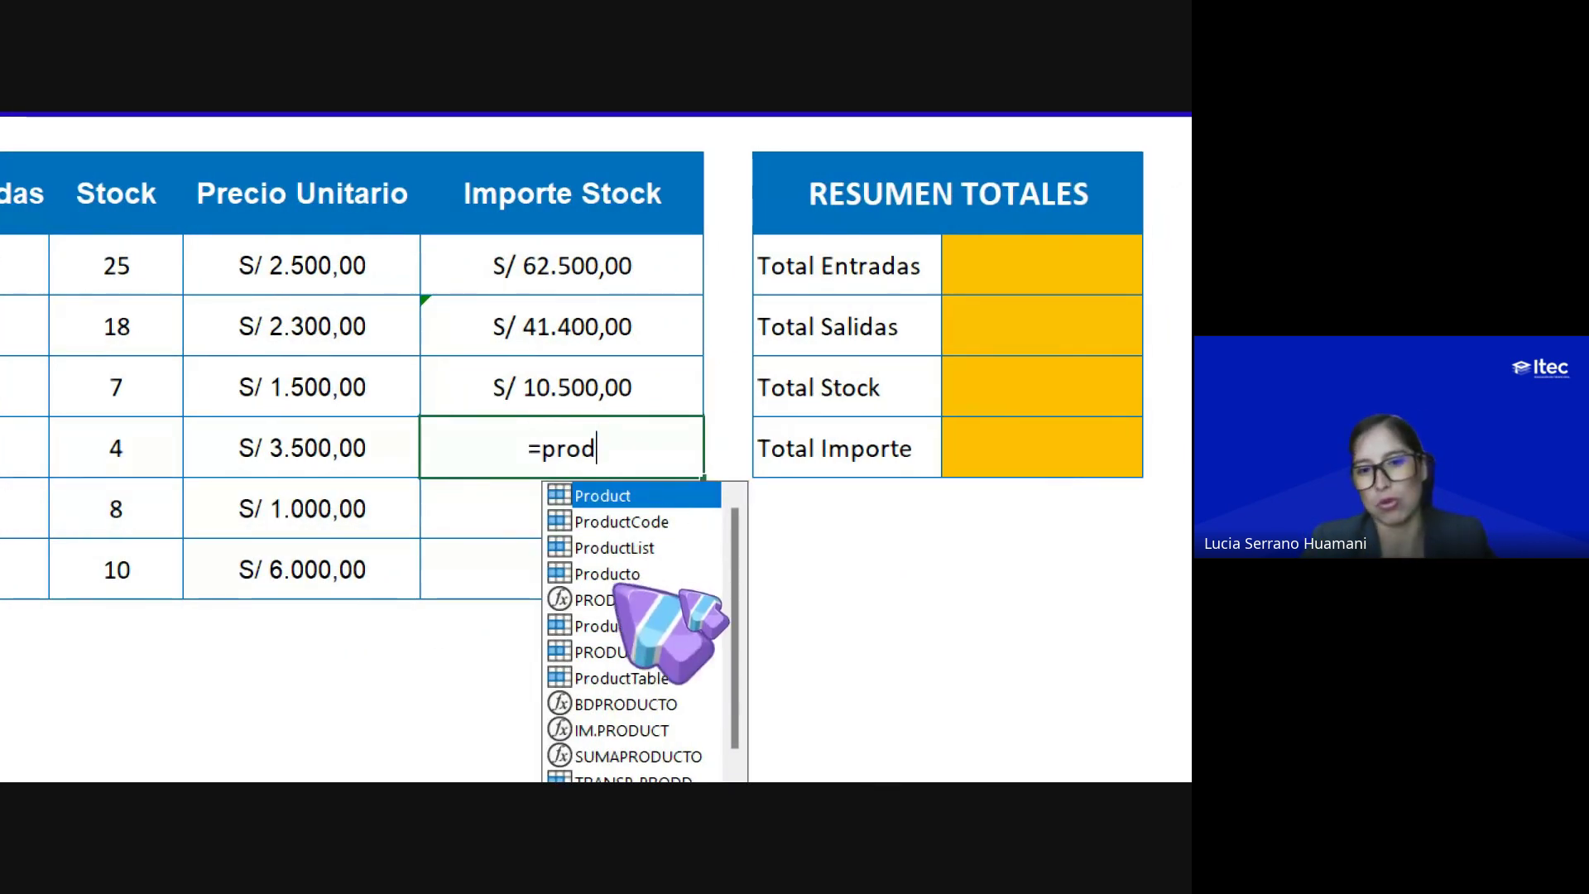
click(596, 599)
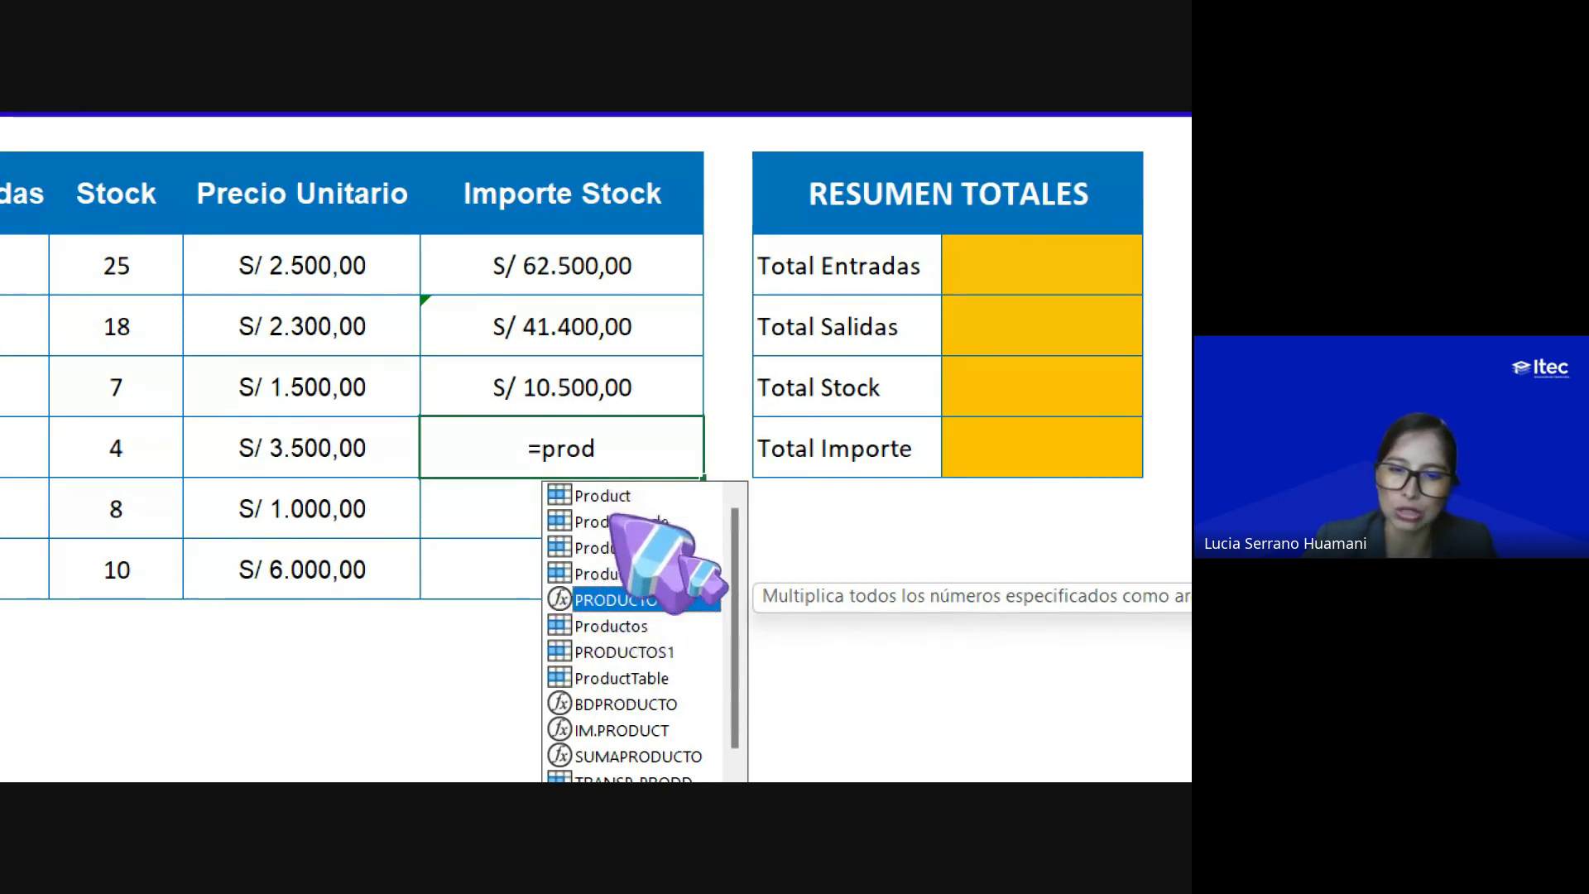
double_click(617, 600)
scroll(155, 468, left, 1)
click(232, 460)
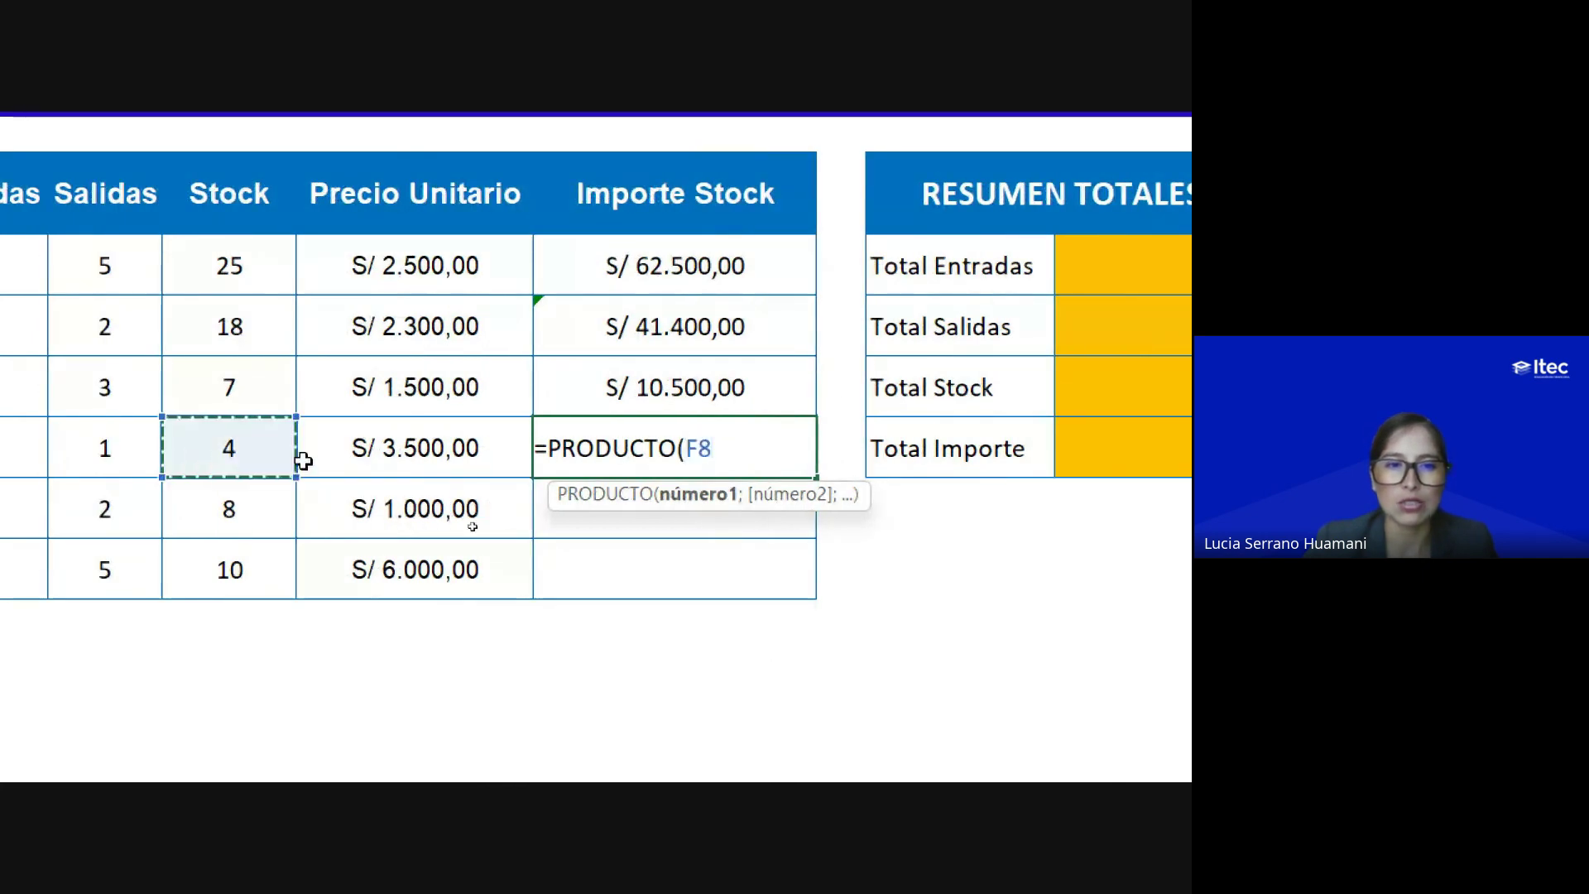
drag(304, 461, 383, 457)
key(Return)
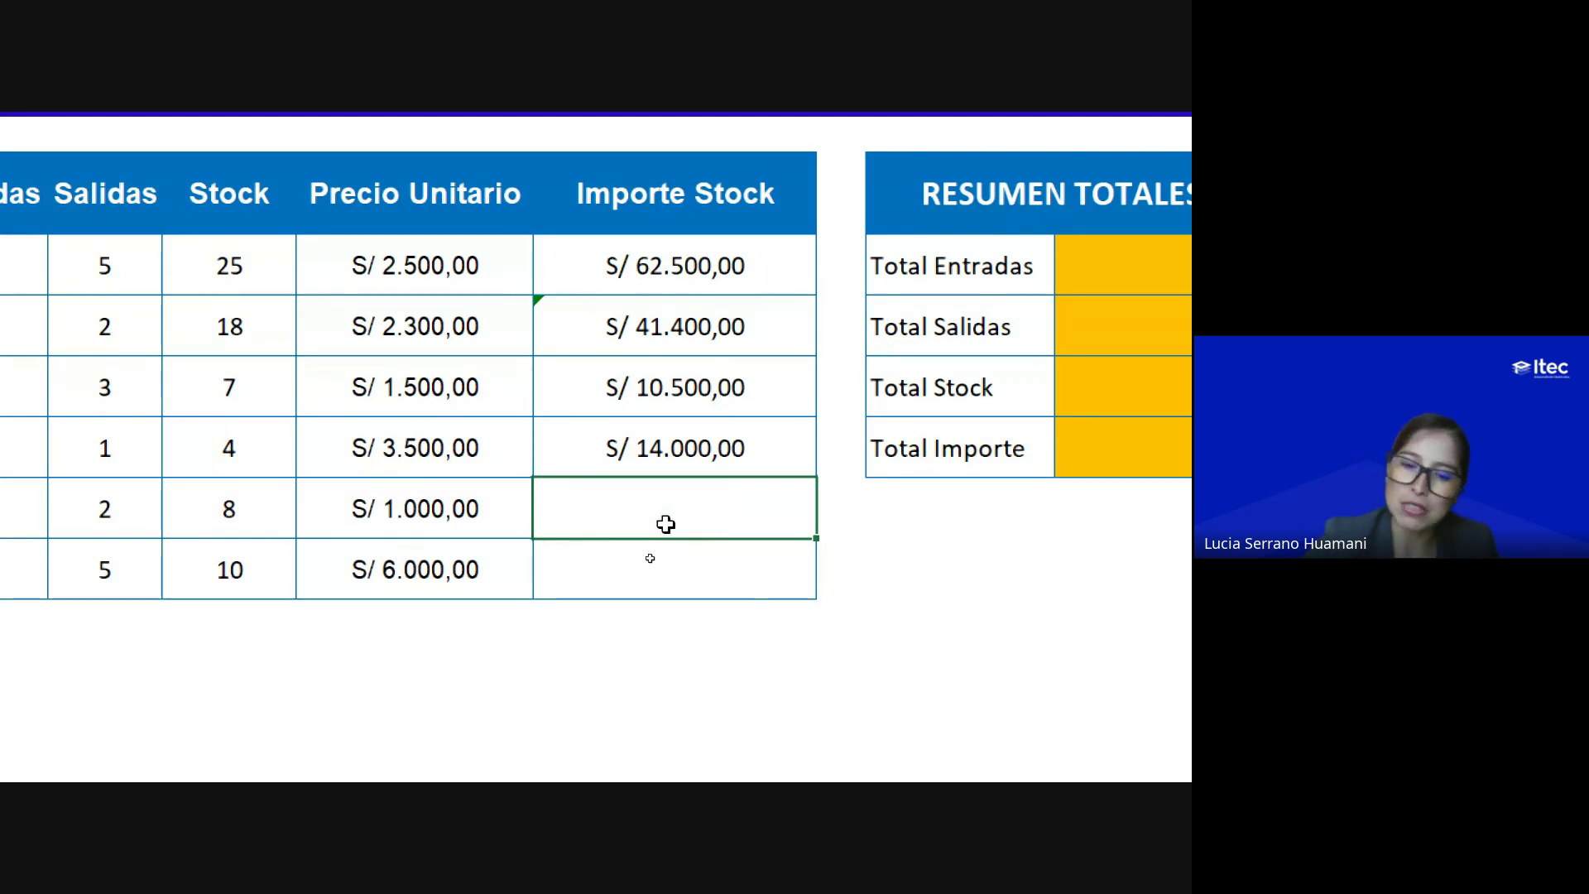
Step: Calculate the Monitores' Importe Stock in H9 with the PRODUCTO function over the range F9:G9
text(=produc)
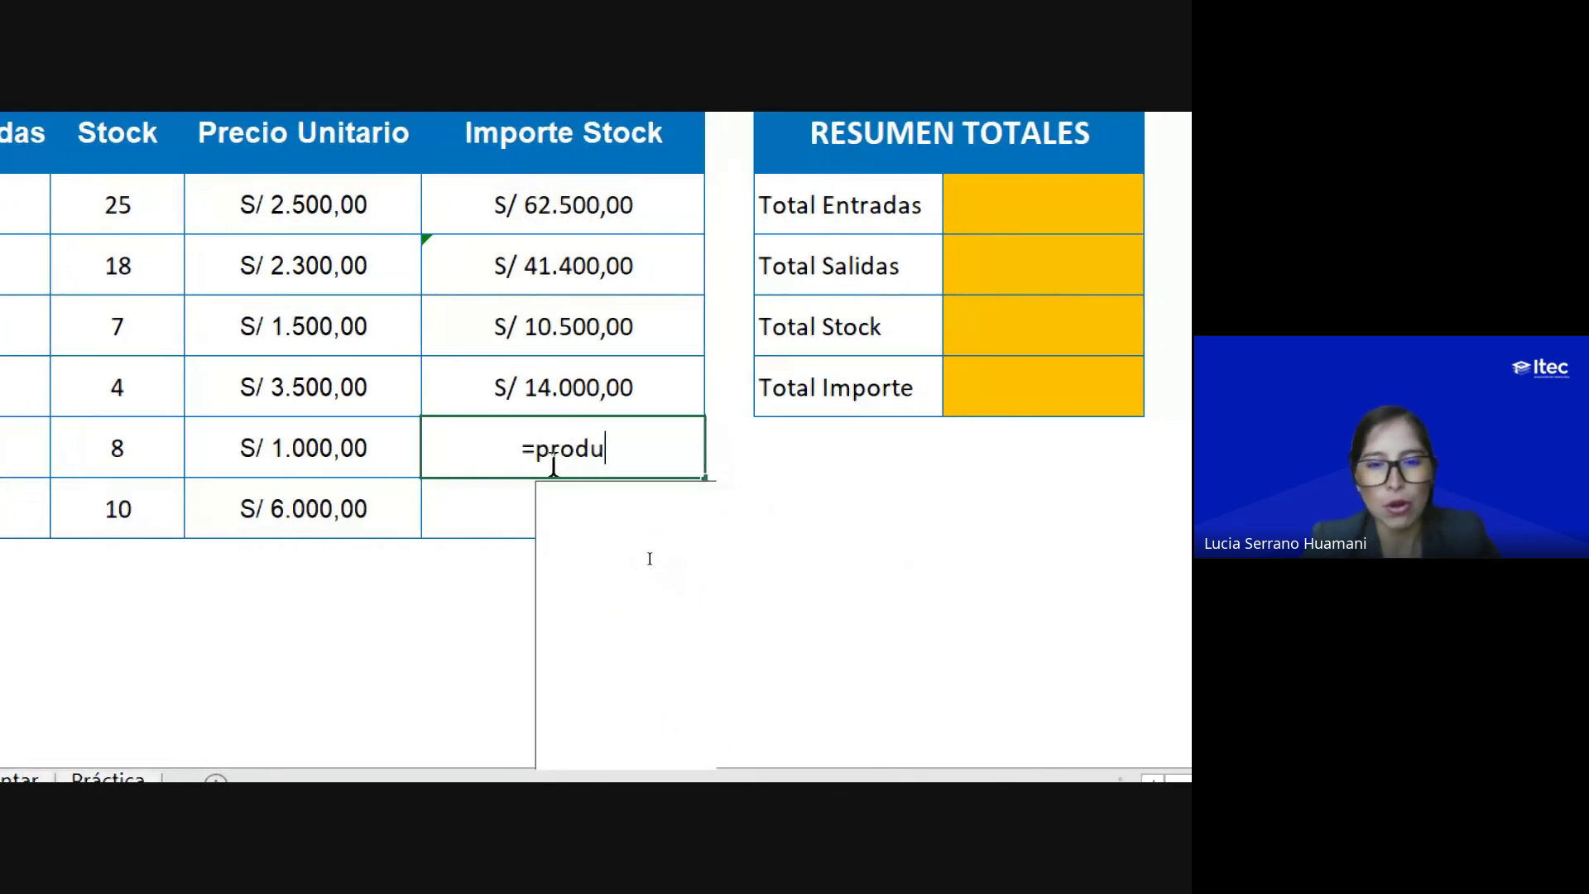
double_click(557, 598)
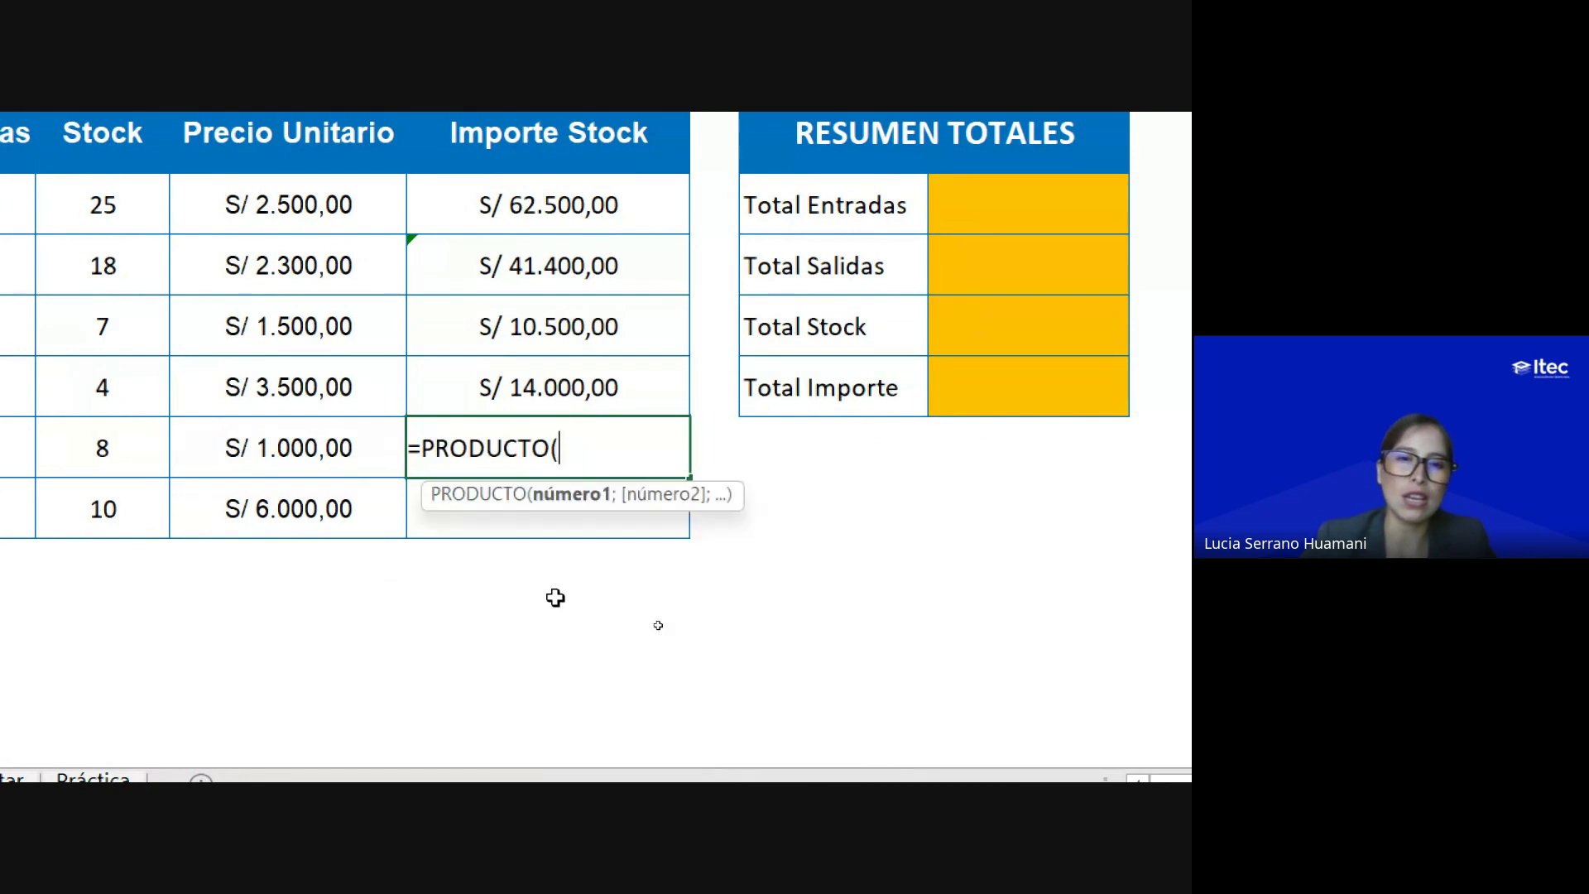
drag(312, 461, 471, 461)
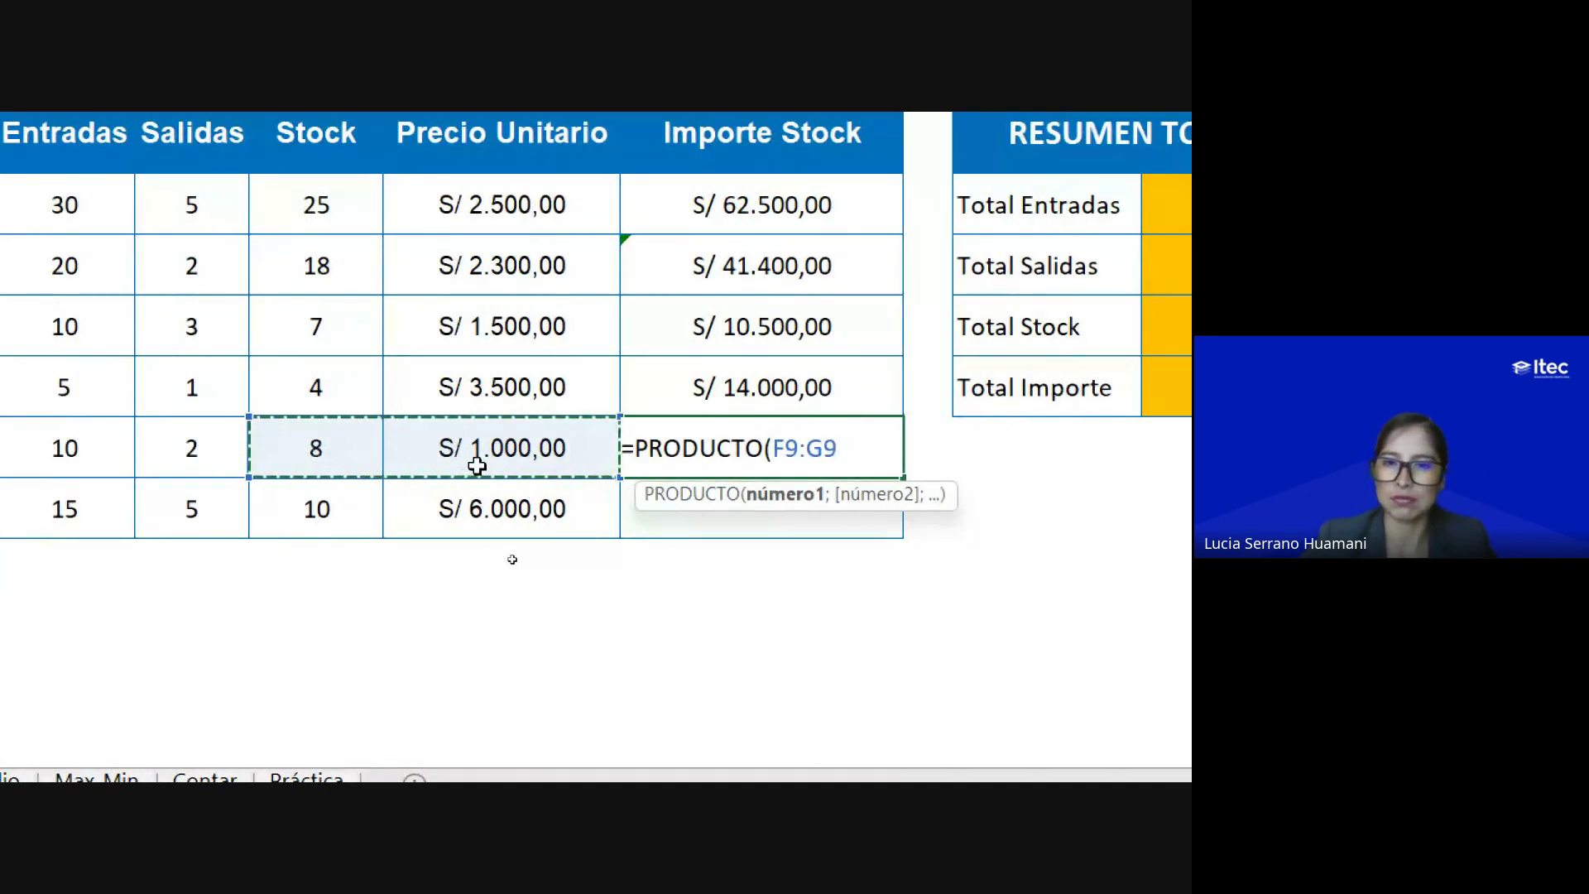
key(Return)
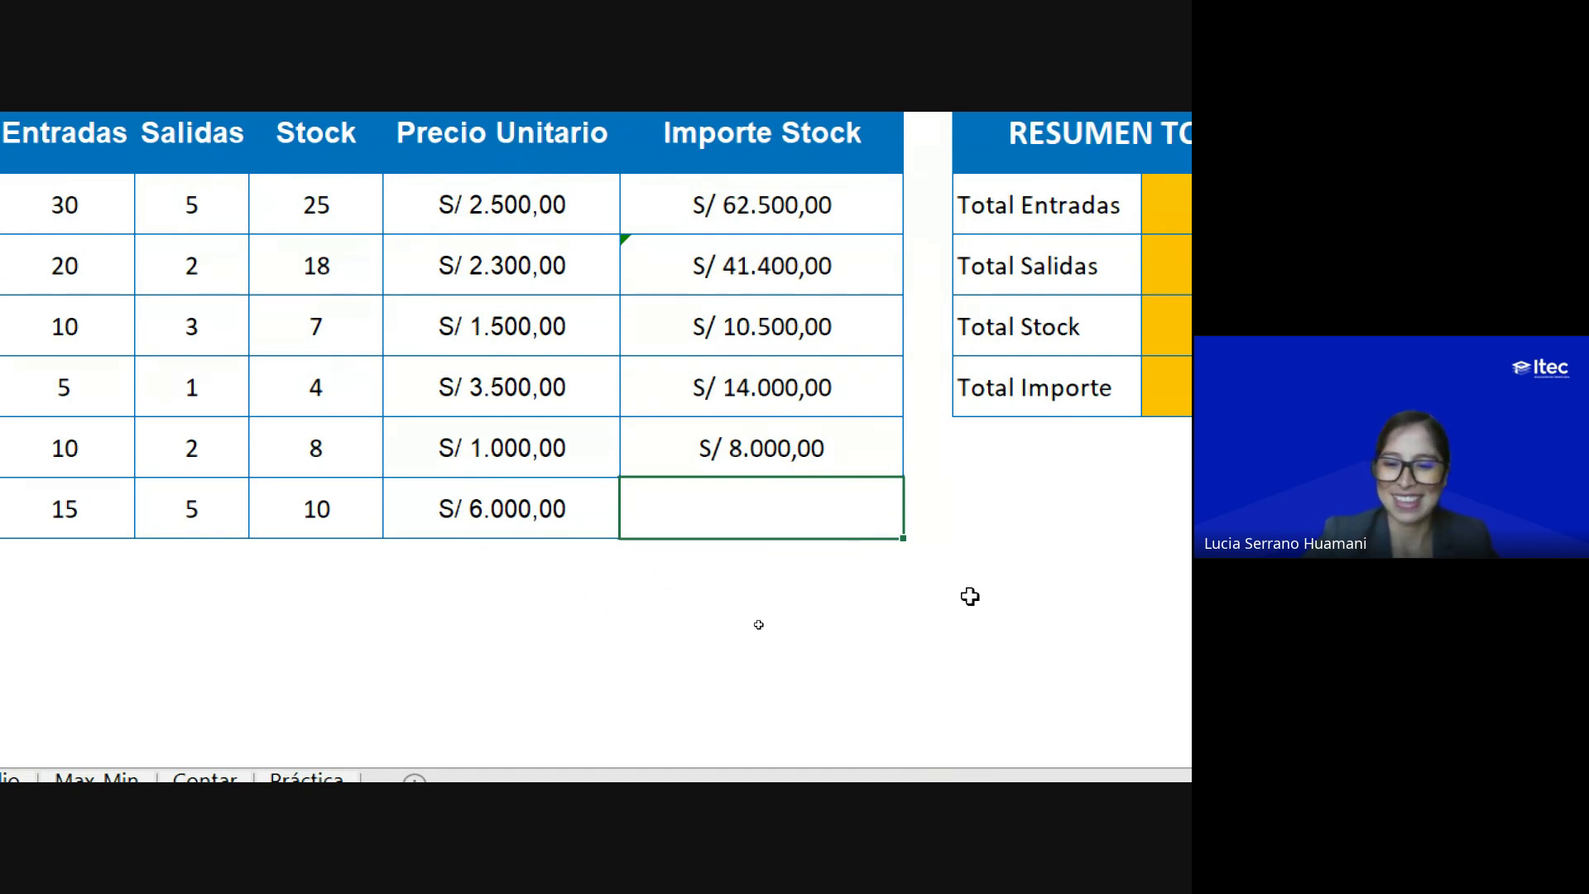
Step: Calculate the Servidores' Importe Stock in H10 with the formula =F10*G10
text(=)
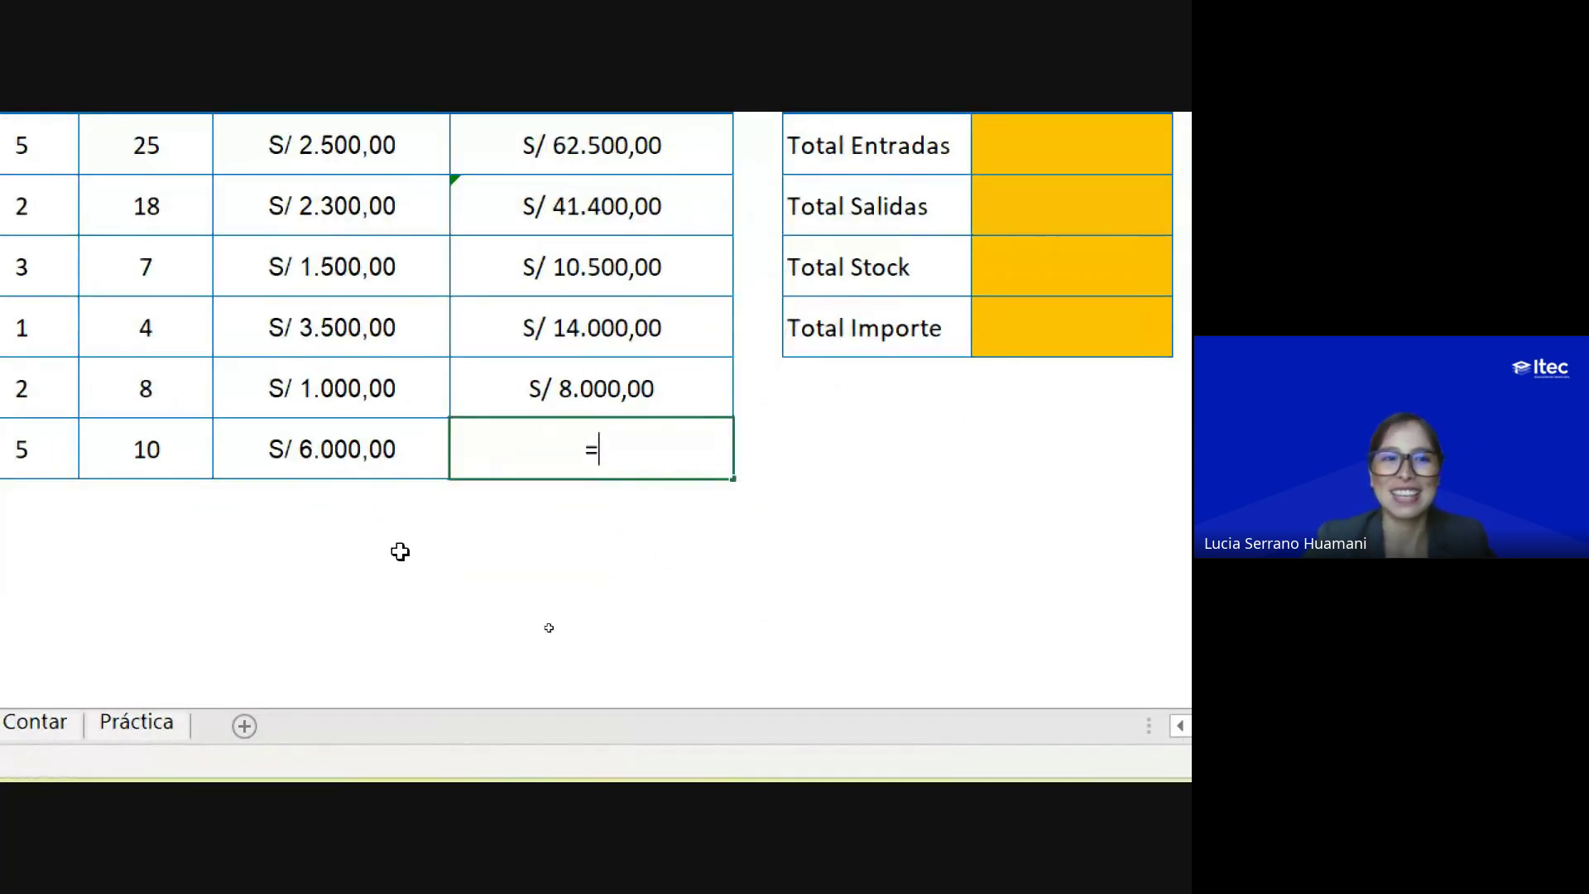
click(145, 448)
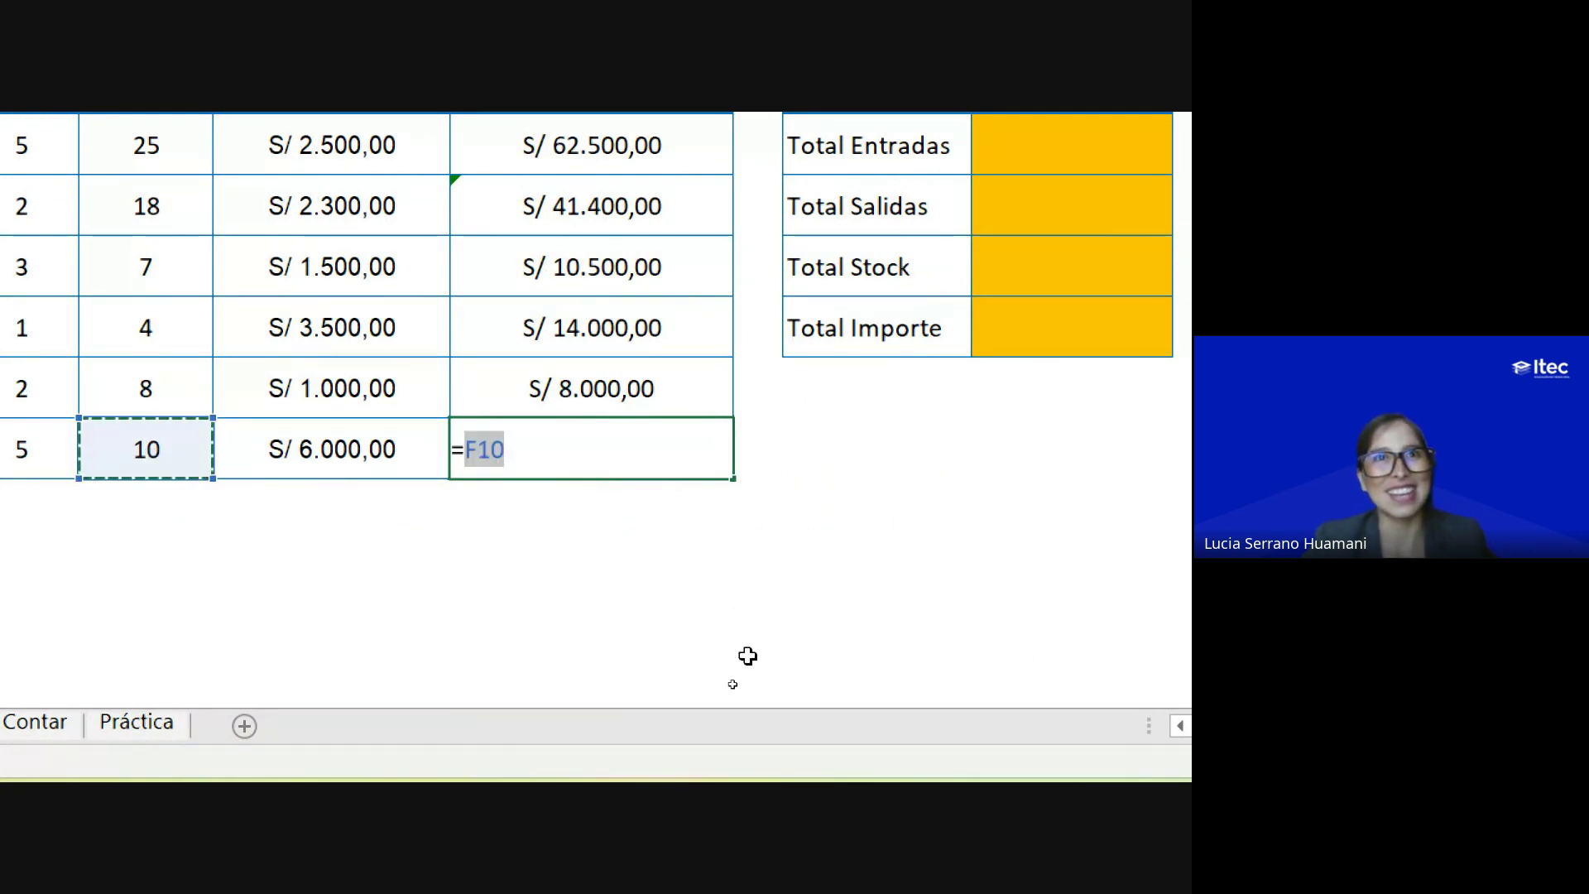
text(*)
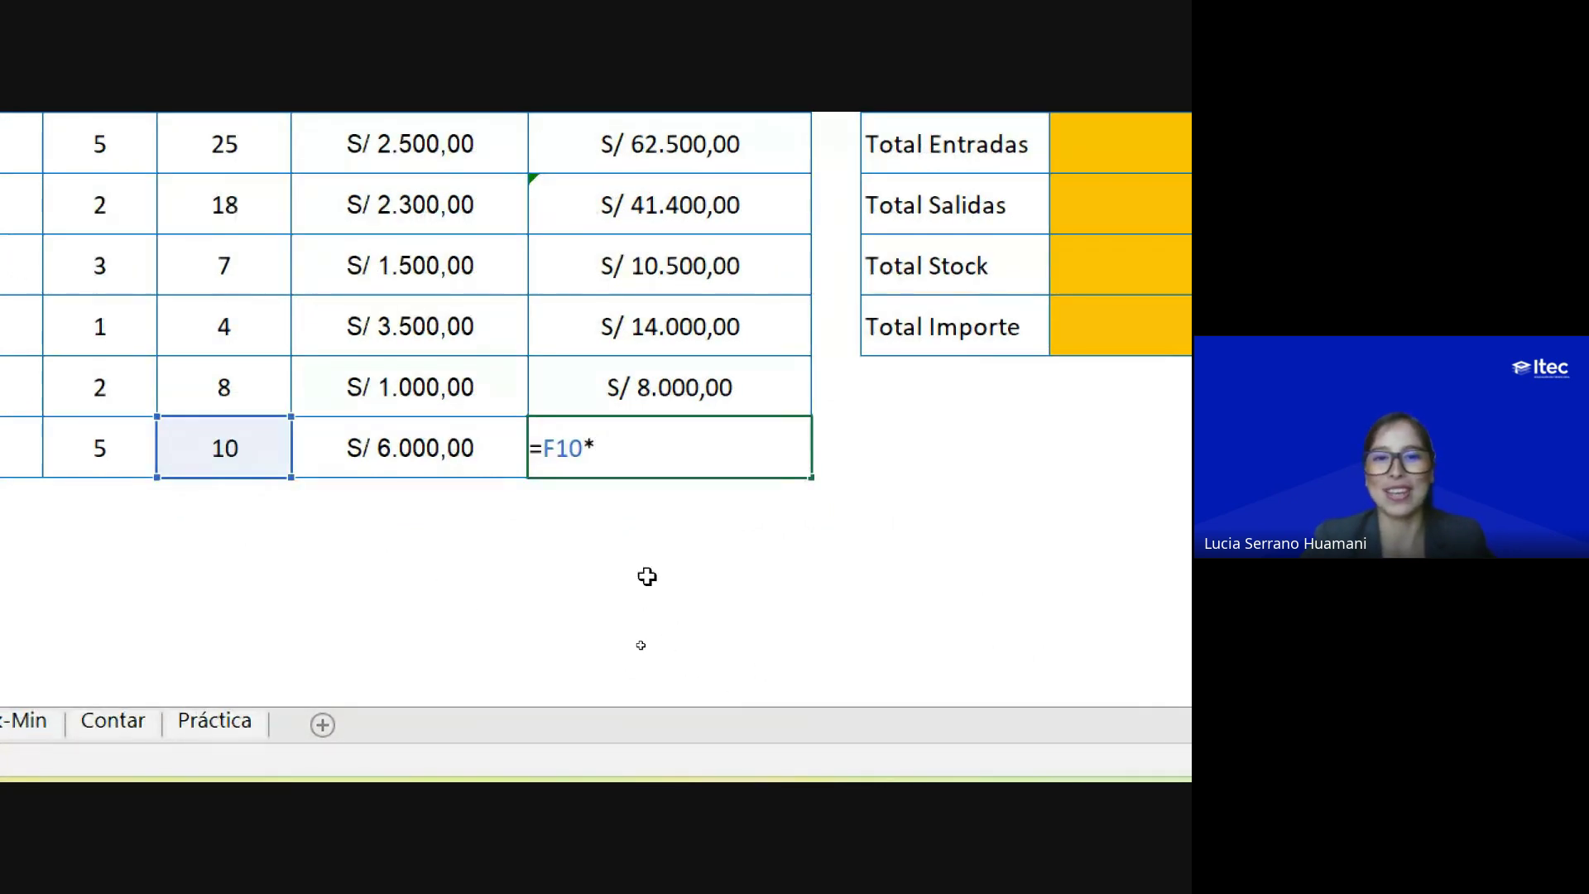
click(426, 451)
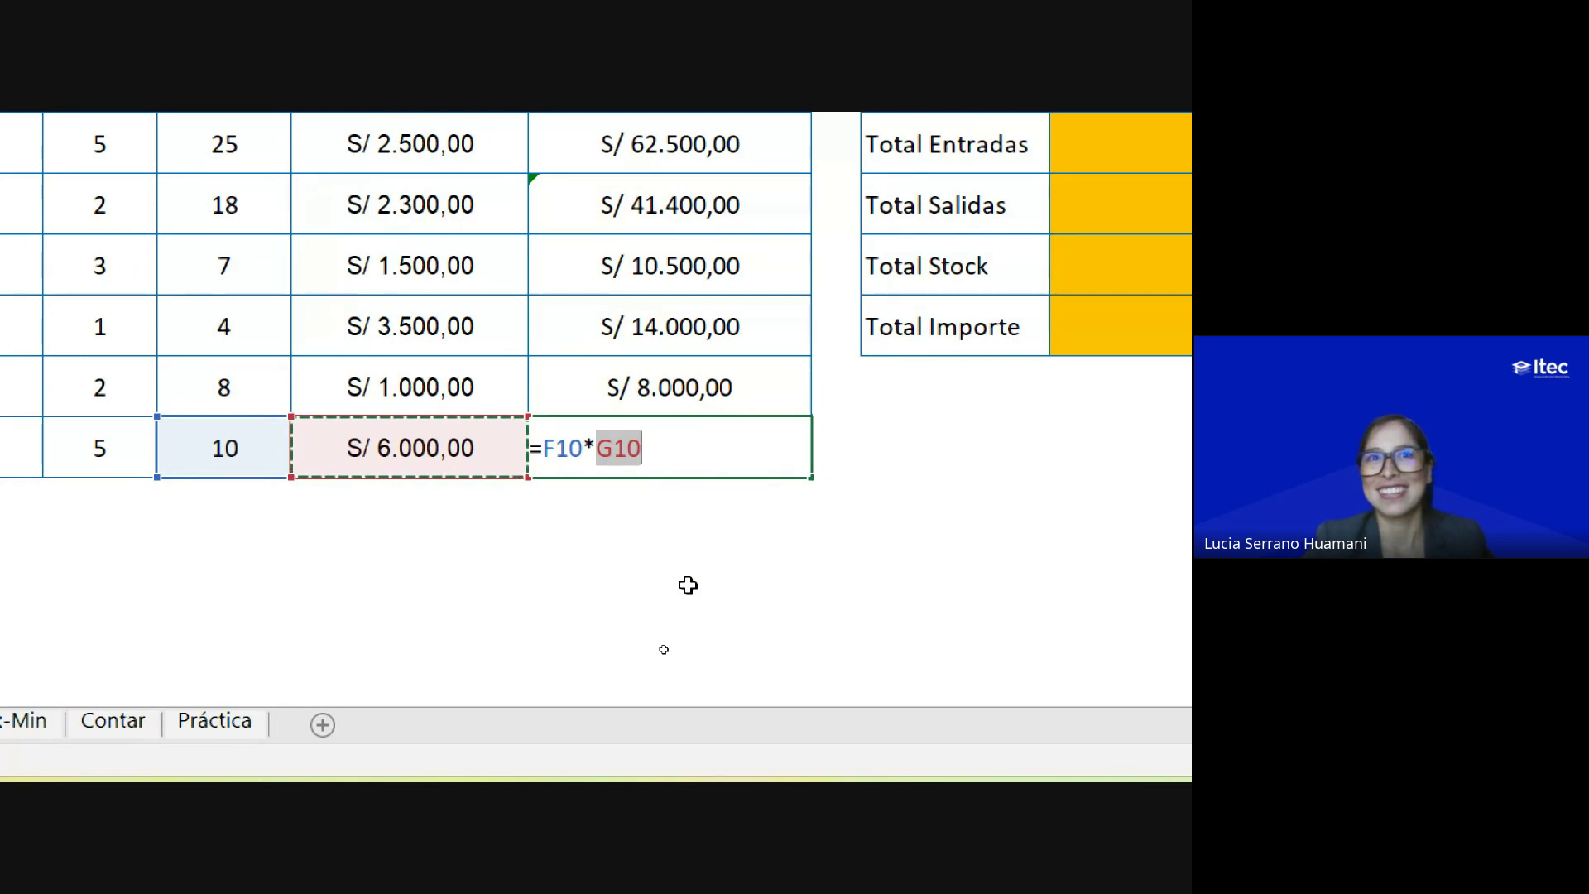
key(Return)
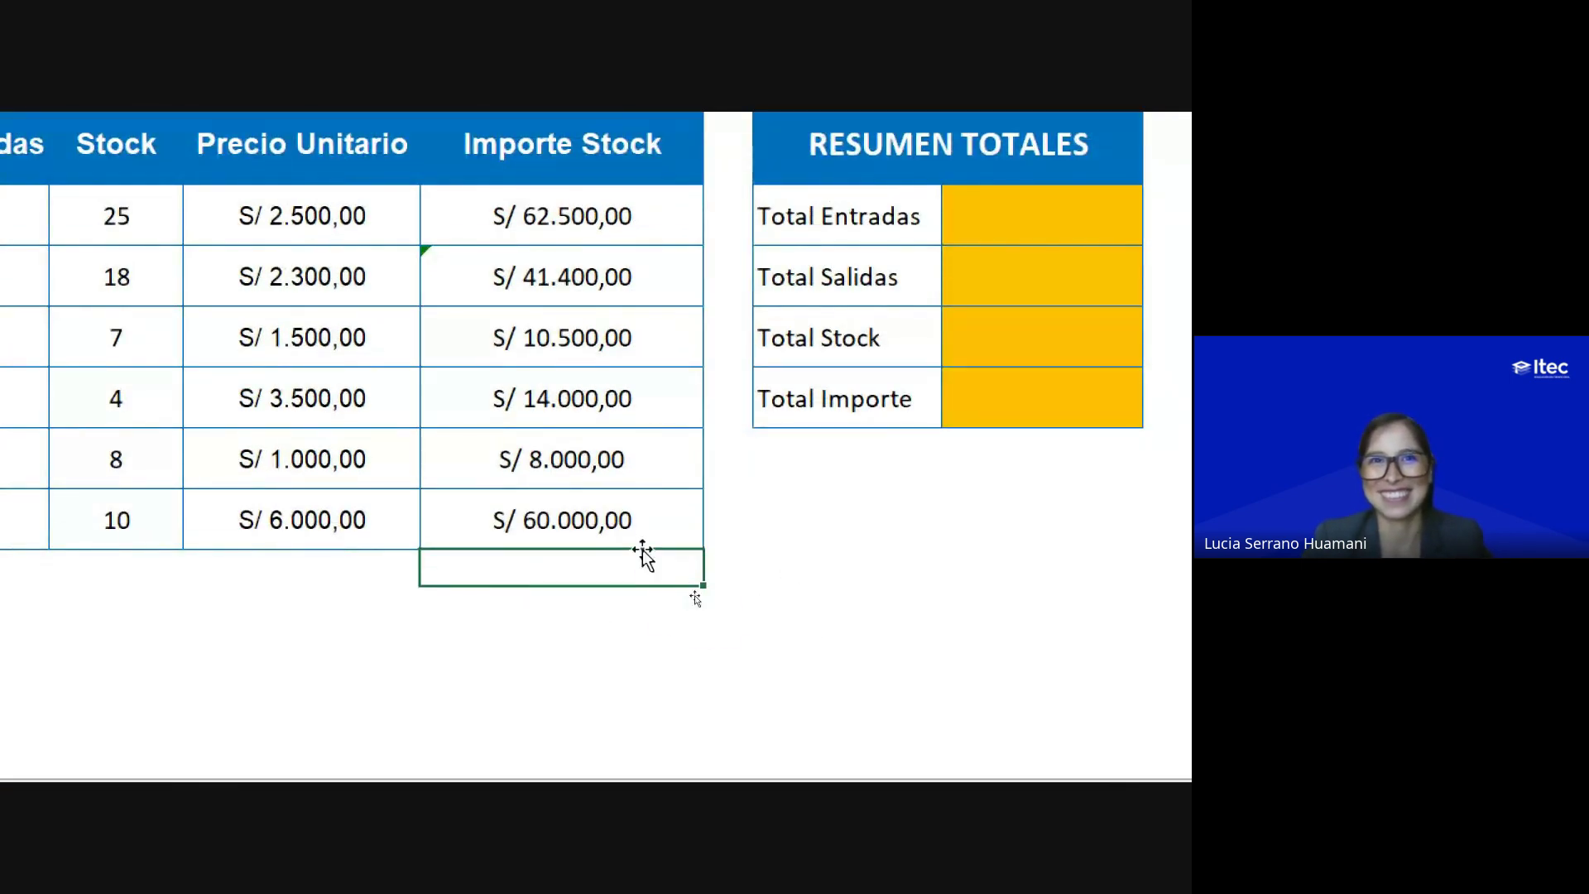
Step: Review the formulas behind the Servidores, Proyectores and Tablet results in the Importe Stock column
key(Up)
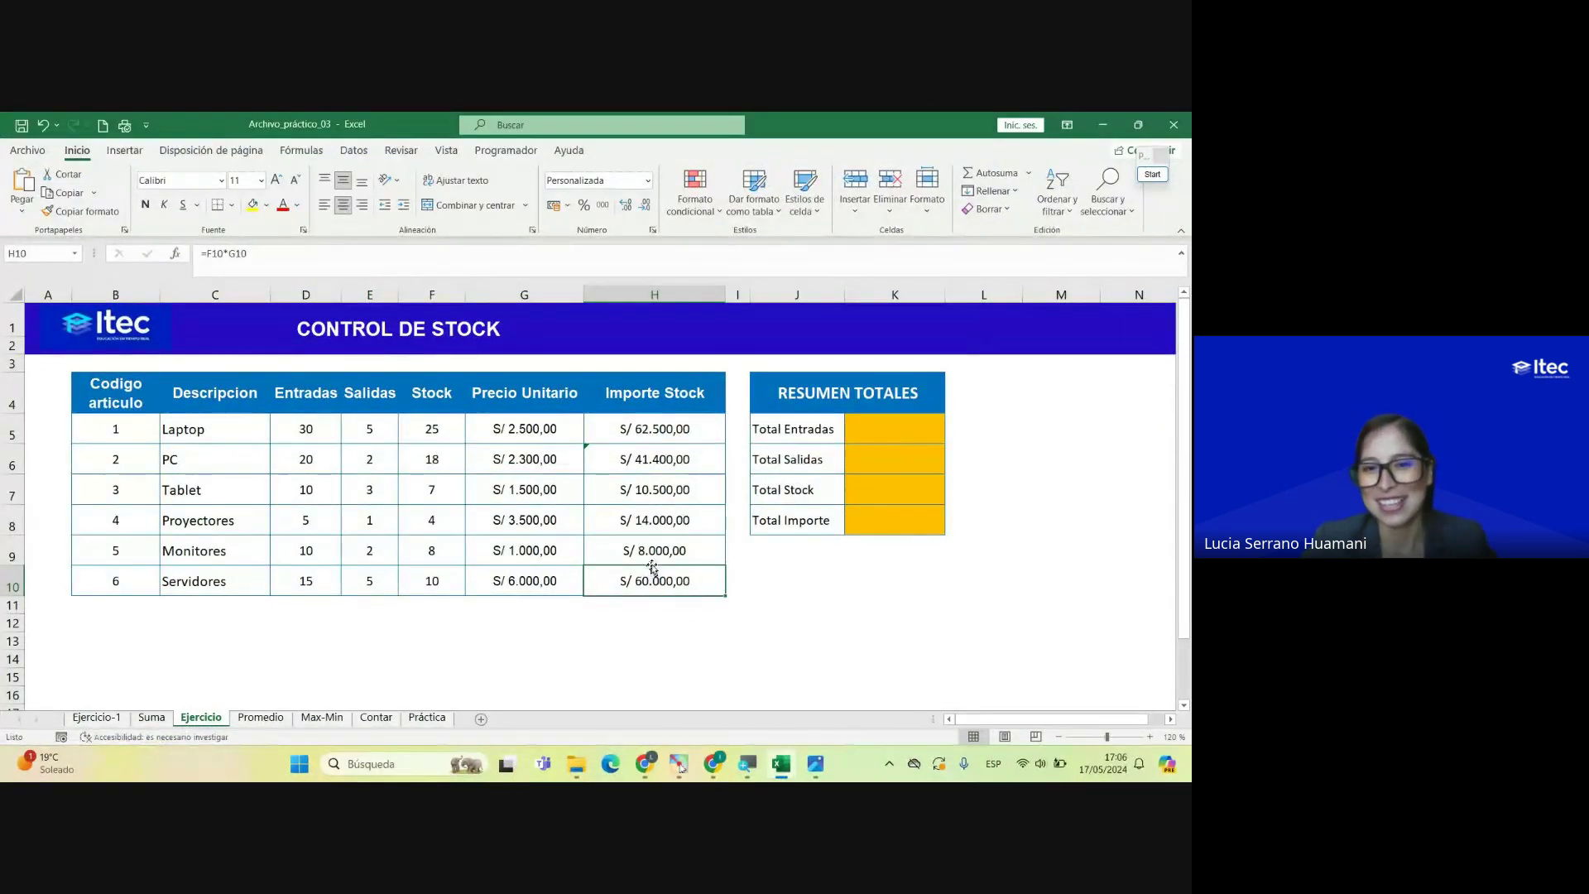
click(633, 522)
click(647, 490)
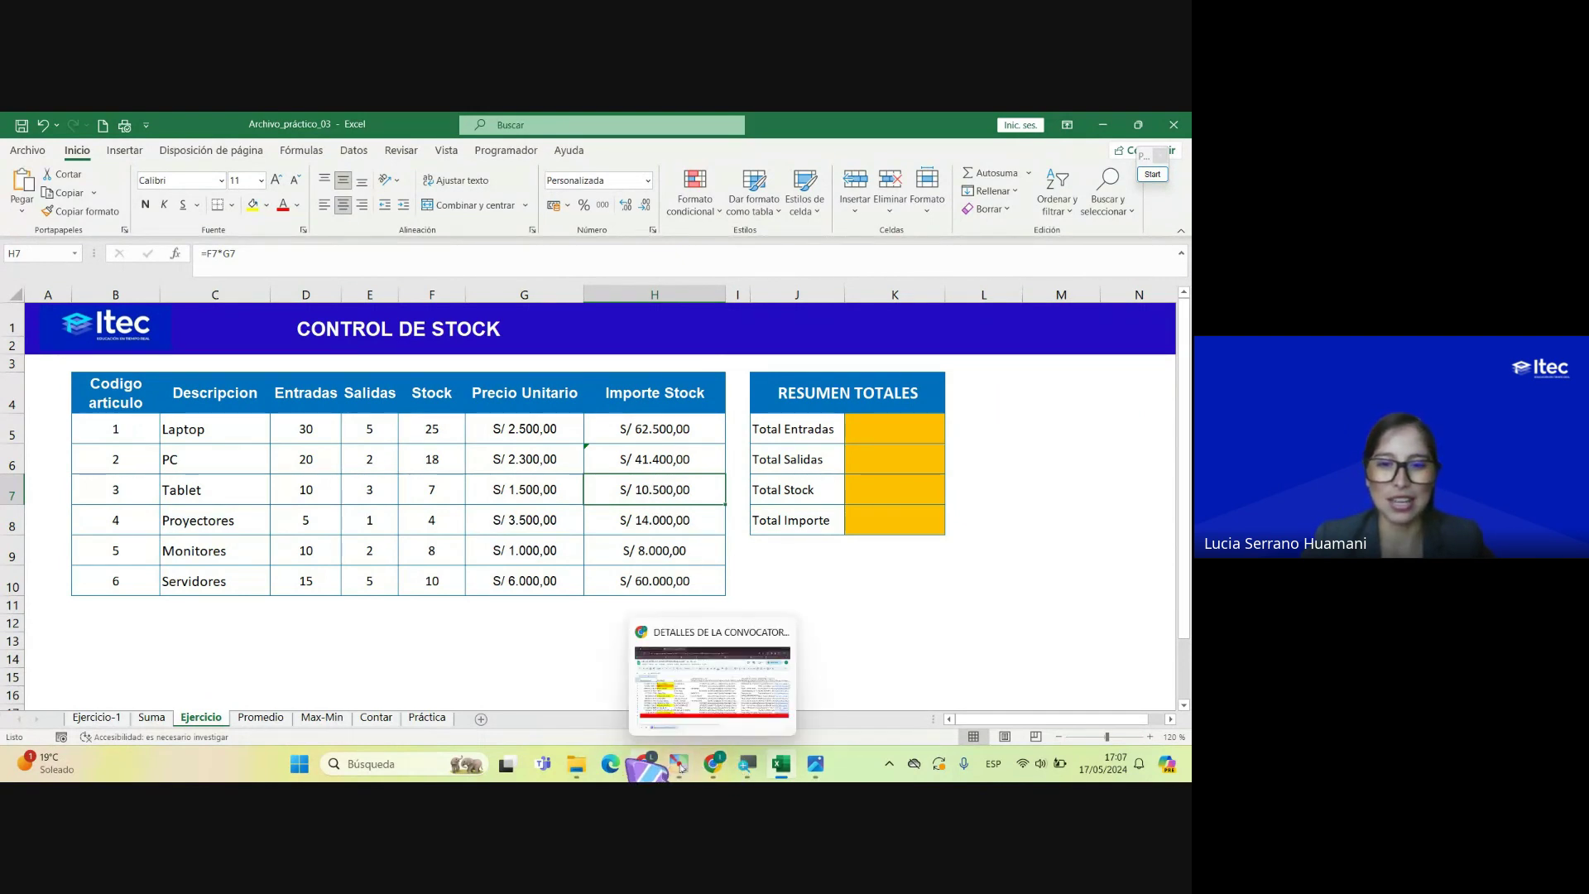
Step: Switch to the Google Meet call, read the chat question about using X for multiplication, and return to Excel
mouse_move(644, 764)
click(566, 700)
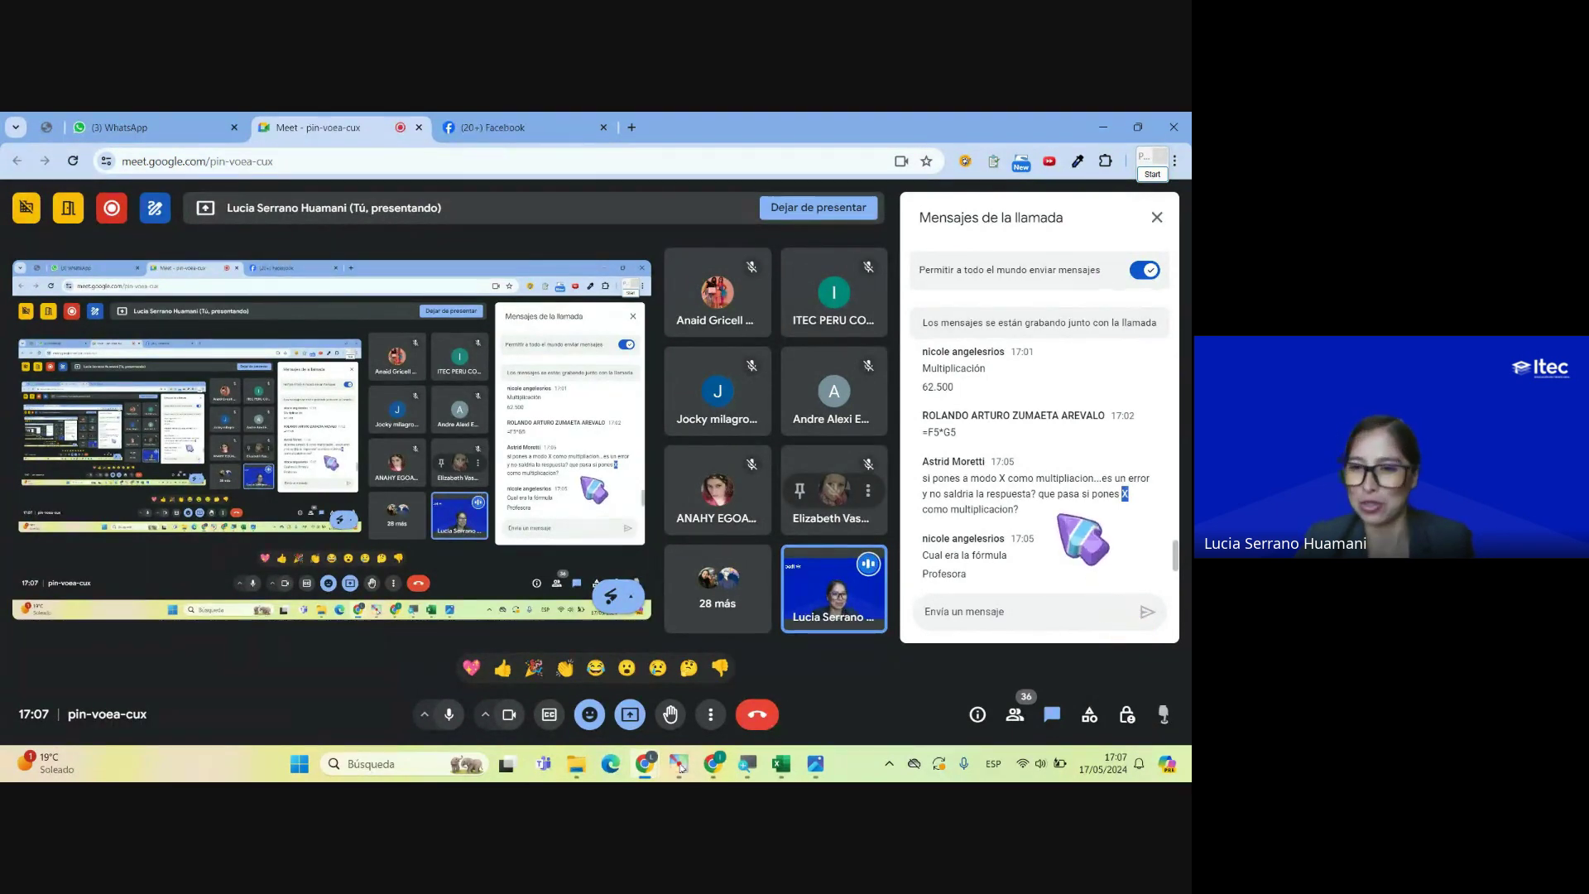
mouse_move(680, 767)
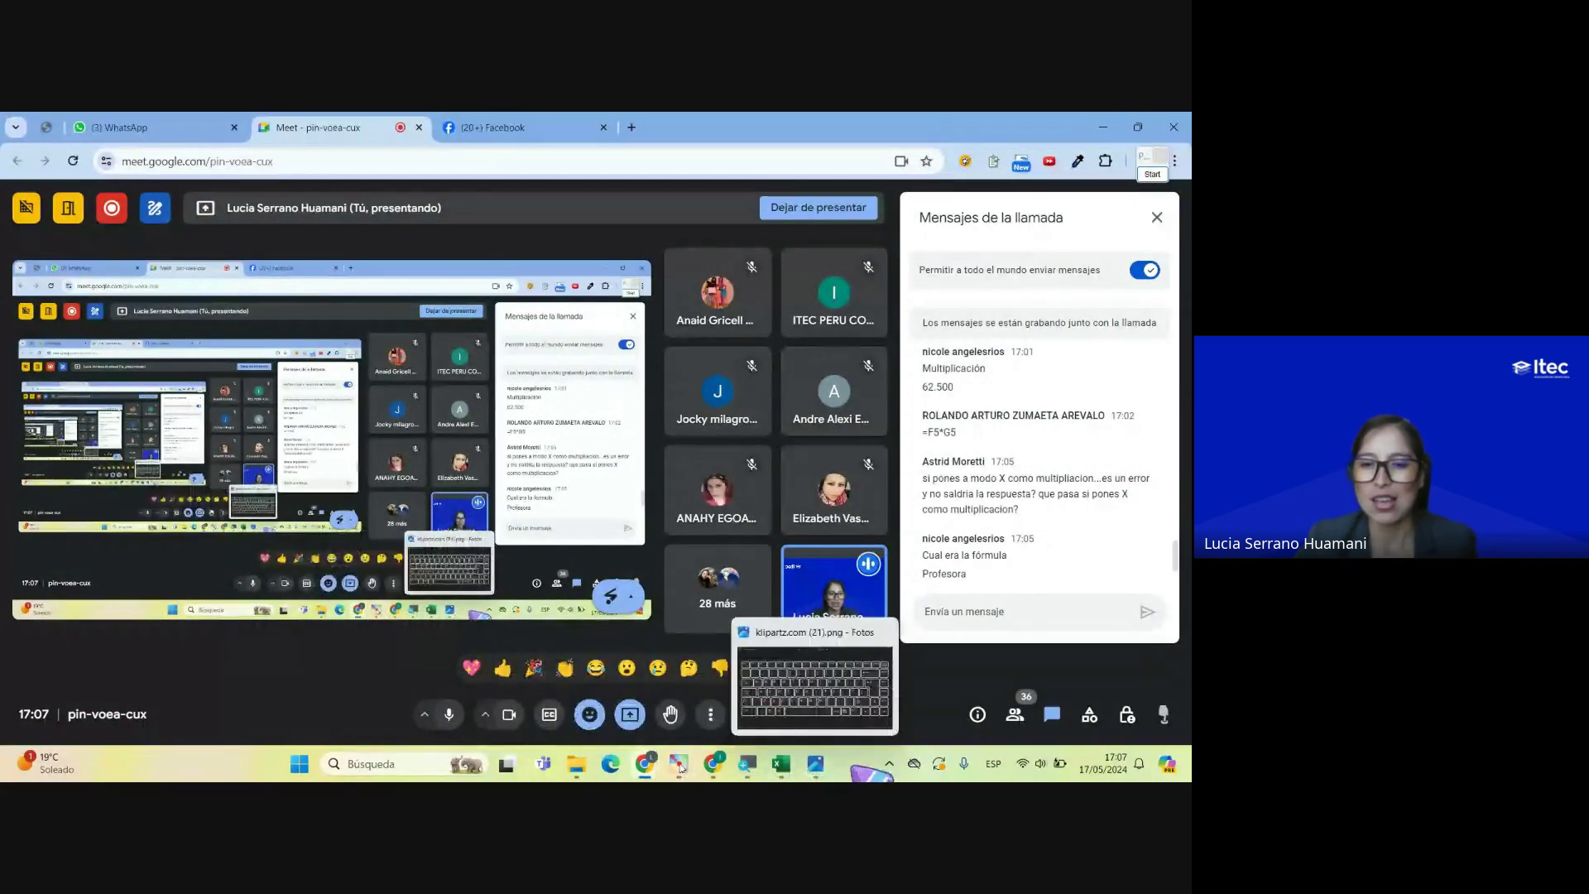
click(781, 764)
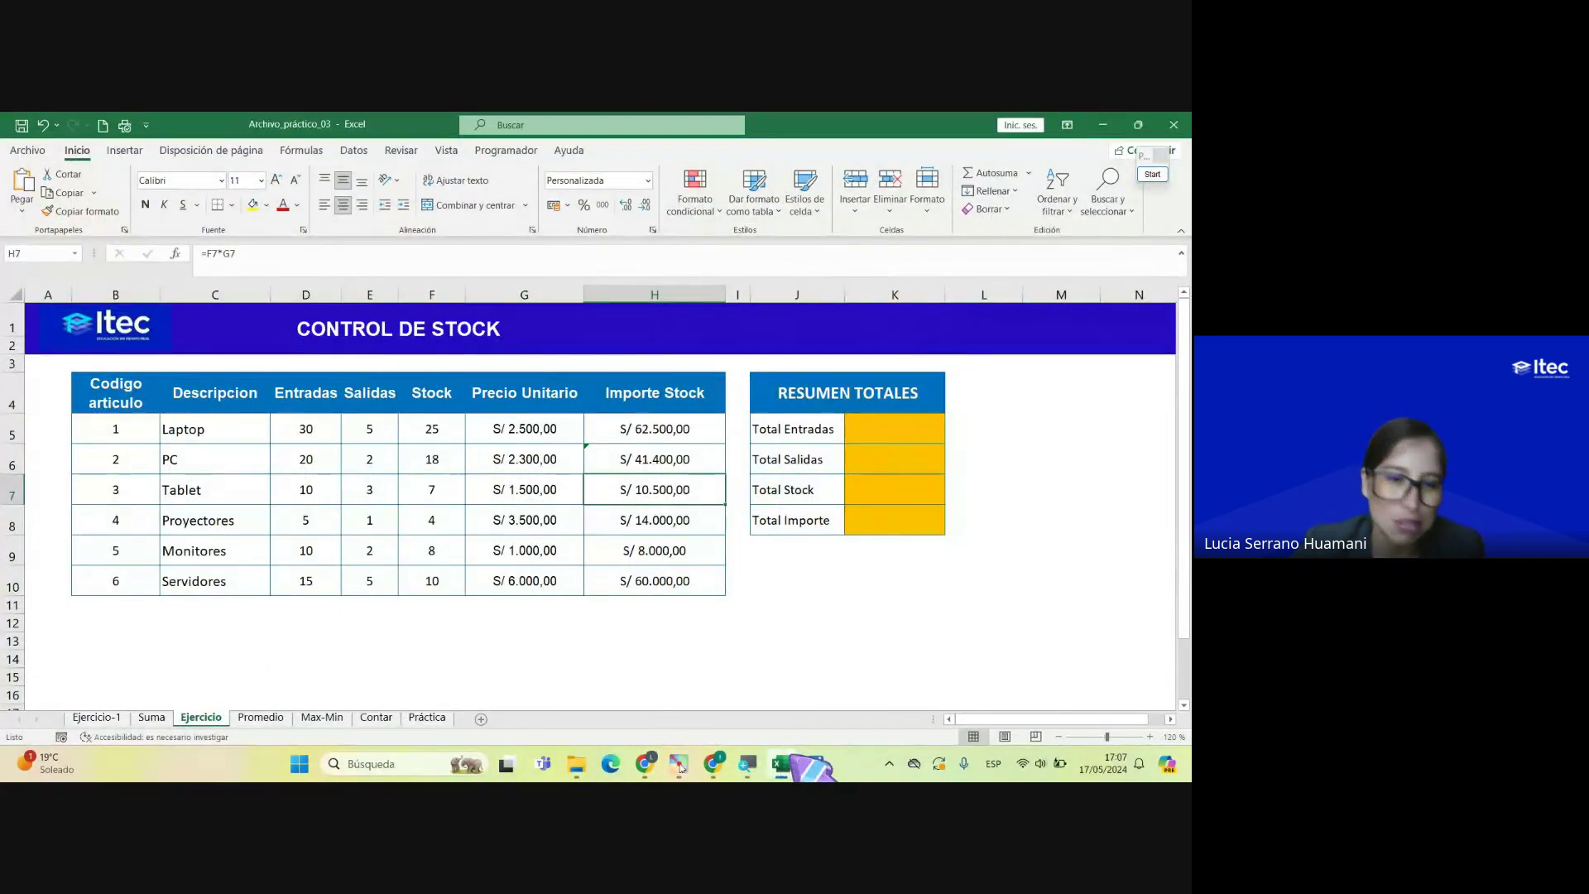
Step: Sketch the signs X, +, − and % in blue freehand below the RESUMEN TOTALES table, and end the screen annotation
mouse_move(790, 757)
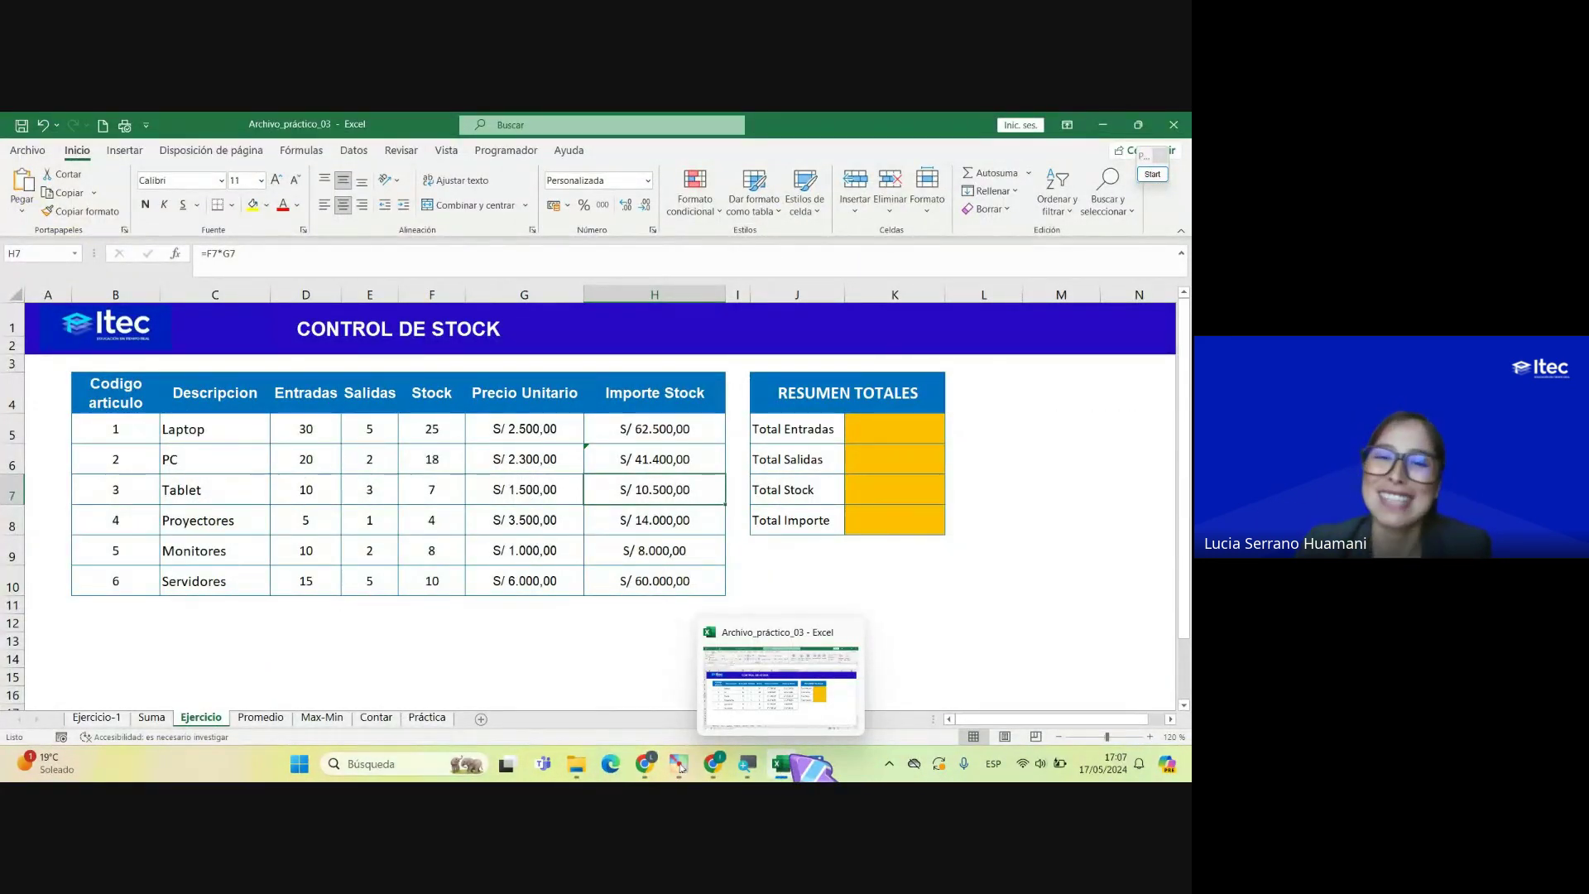
click(680, 768)
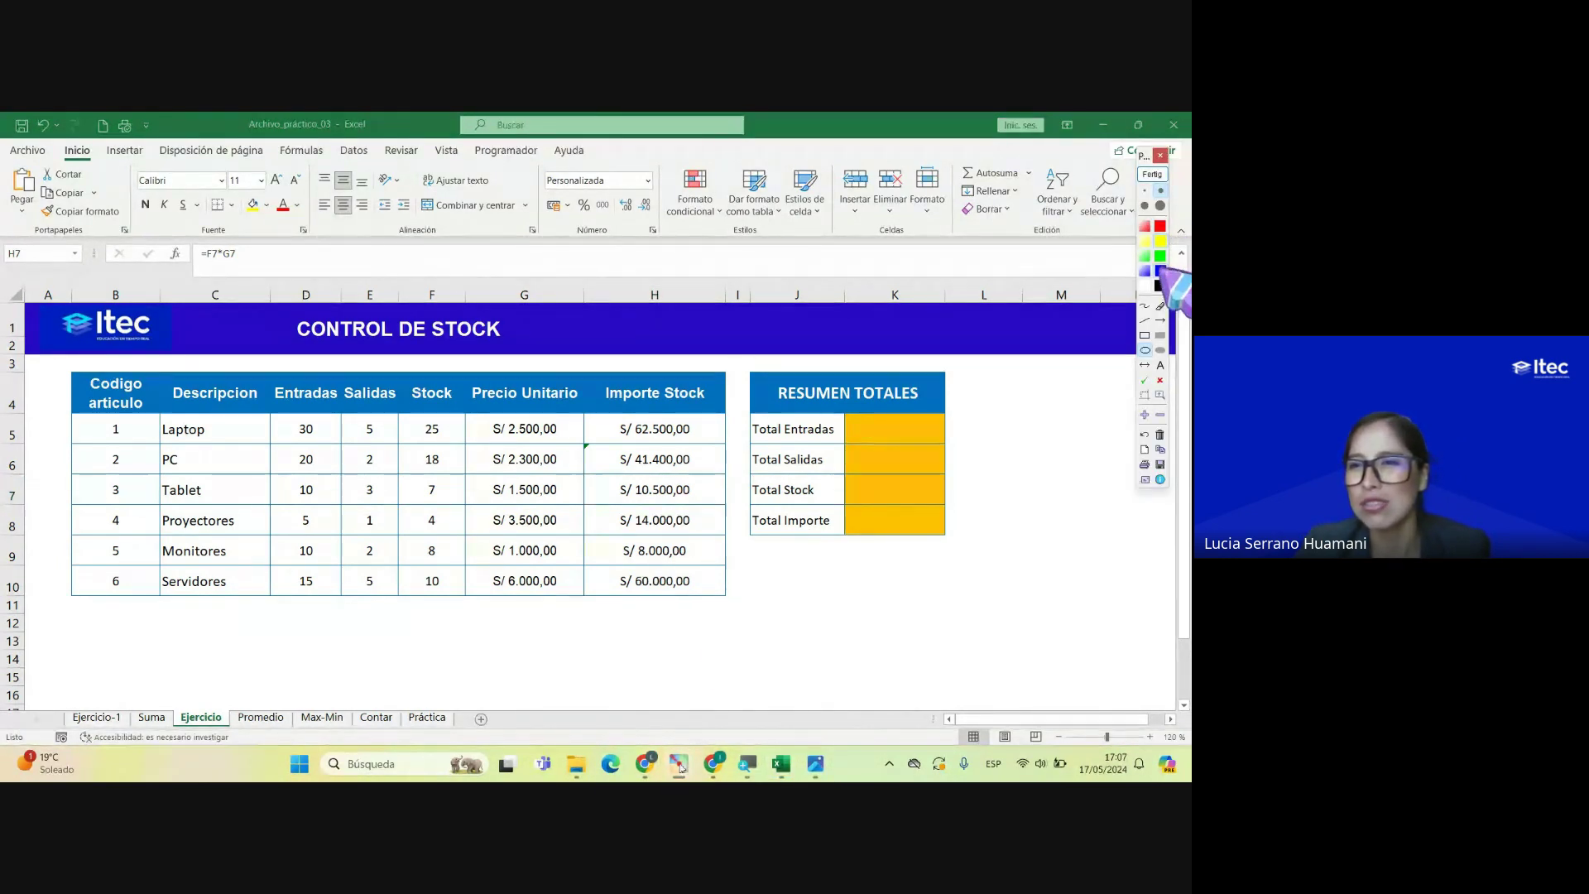
drag(1073, 452, 1073, 435)
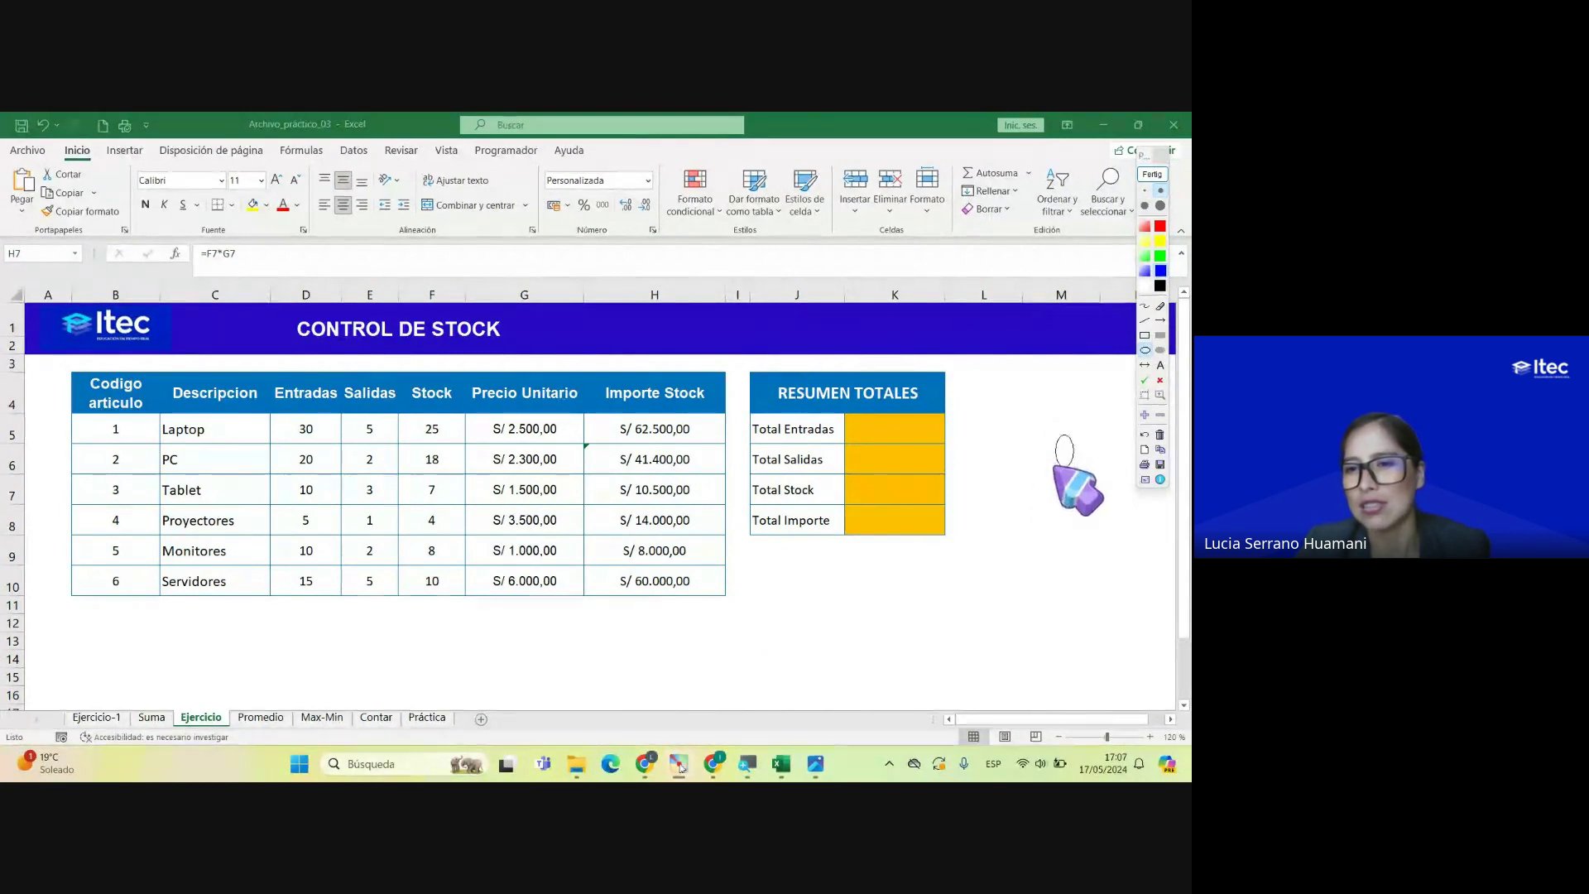
click(1145, 305)
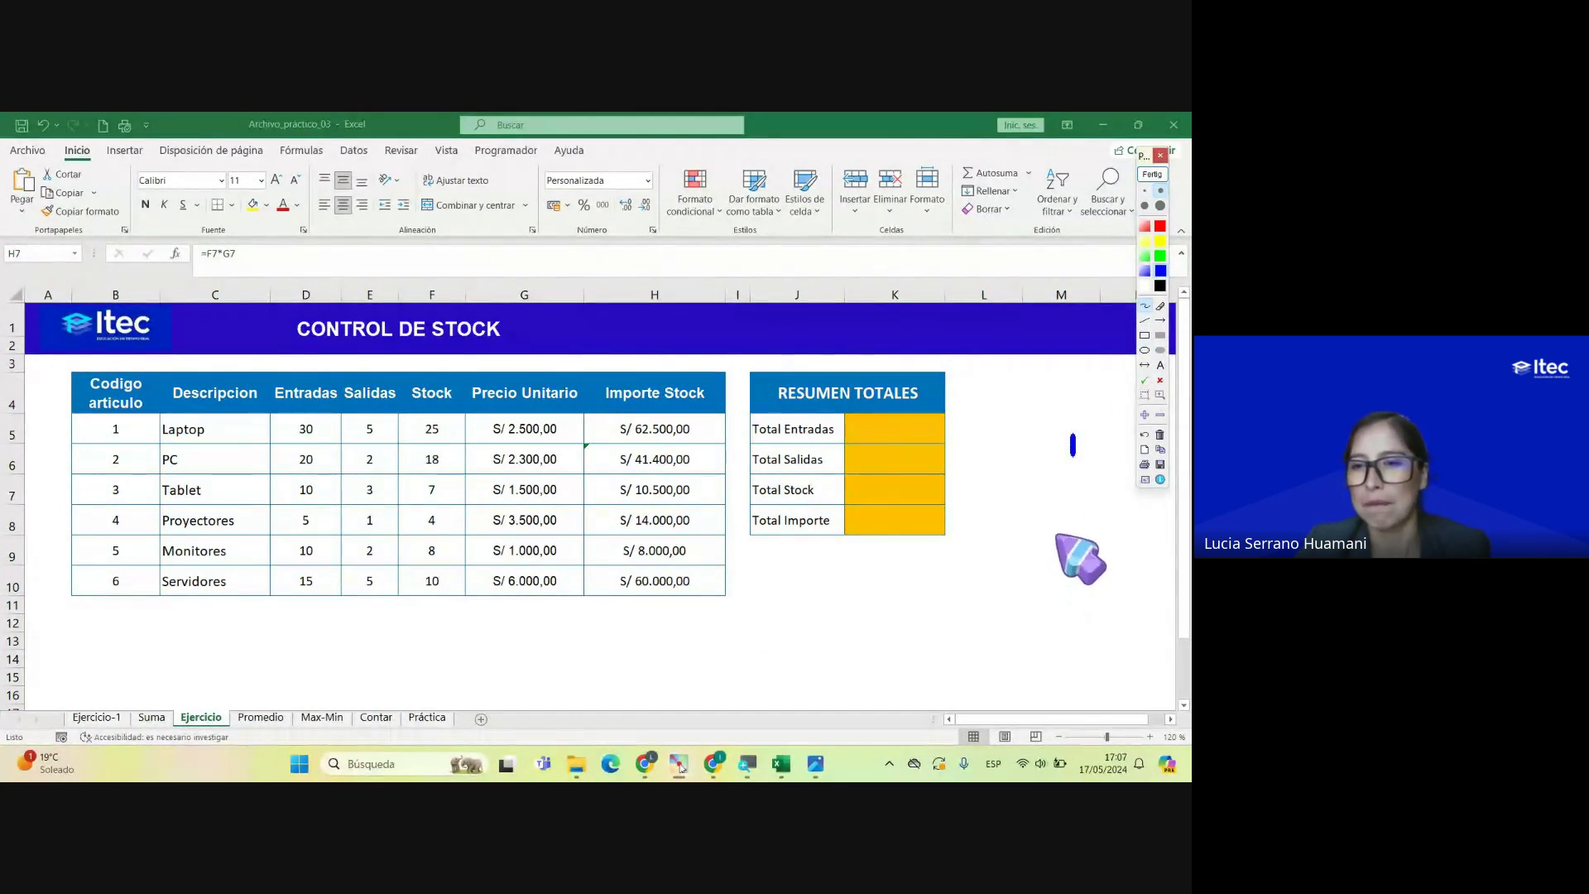
mouse_move(1059, 534)
mouse_down()
mouse_move(1016, 592)
mouse_move(1058, 584)
mouse_up()
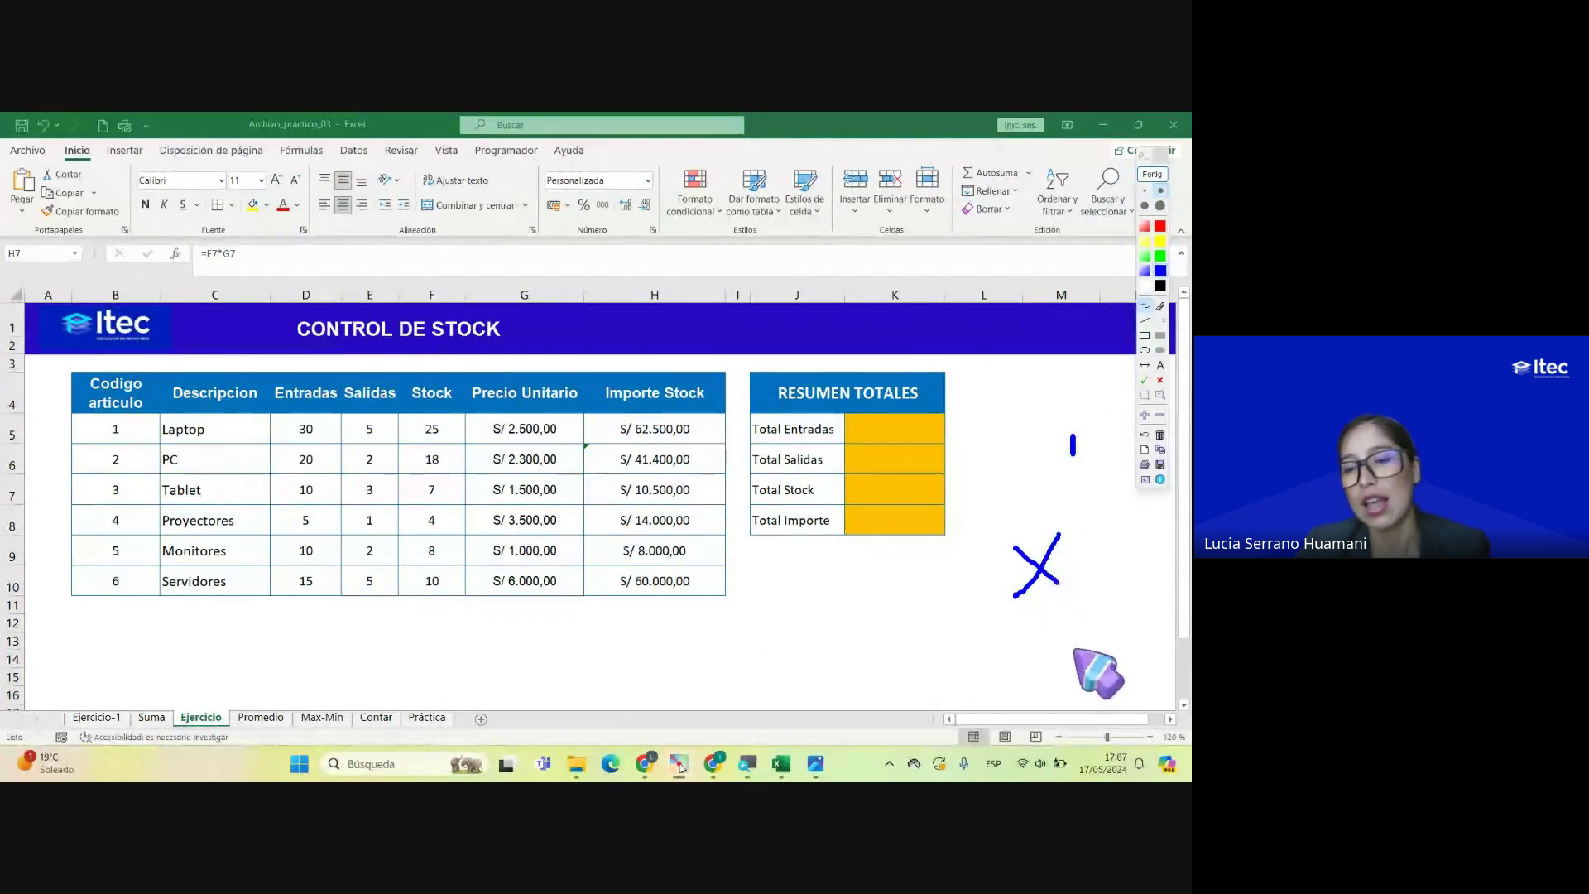
drag(945, 544, 941, 601)
drag(908, 569, 964, 569)
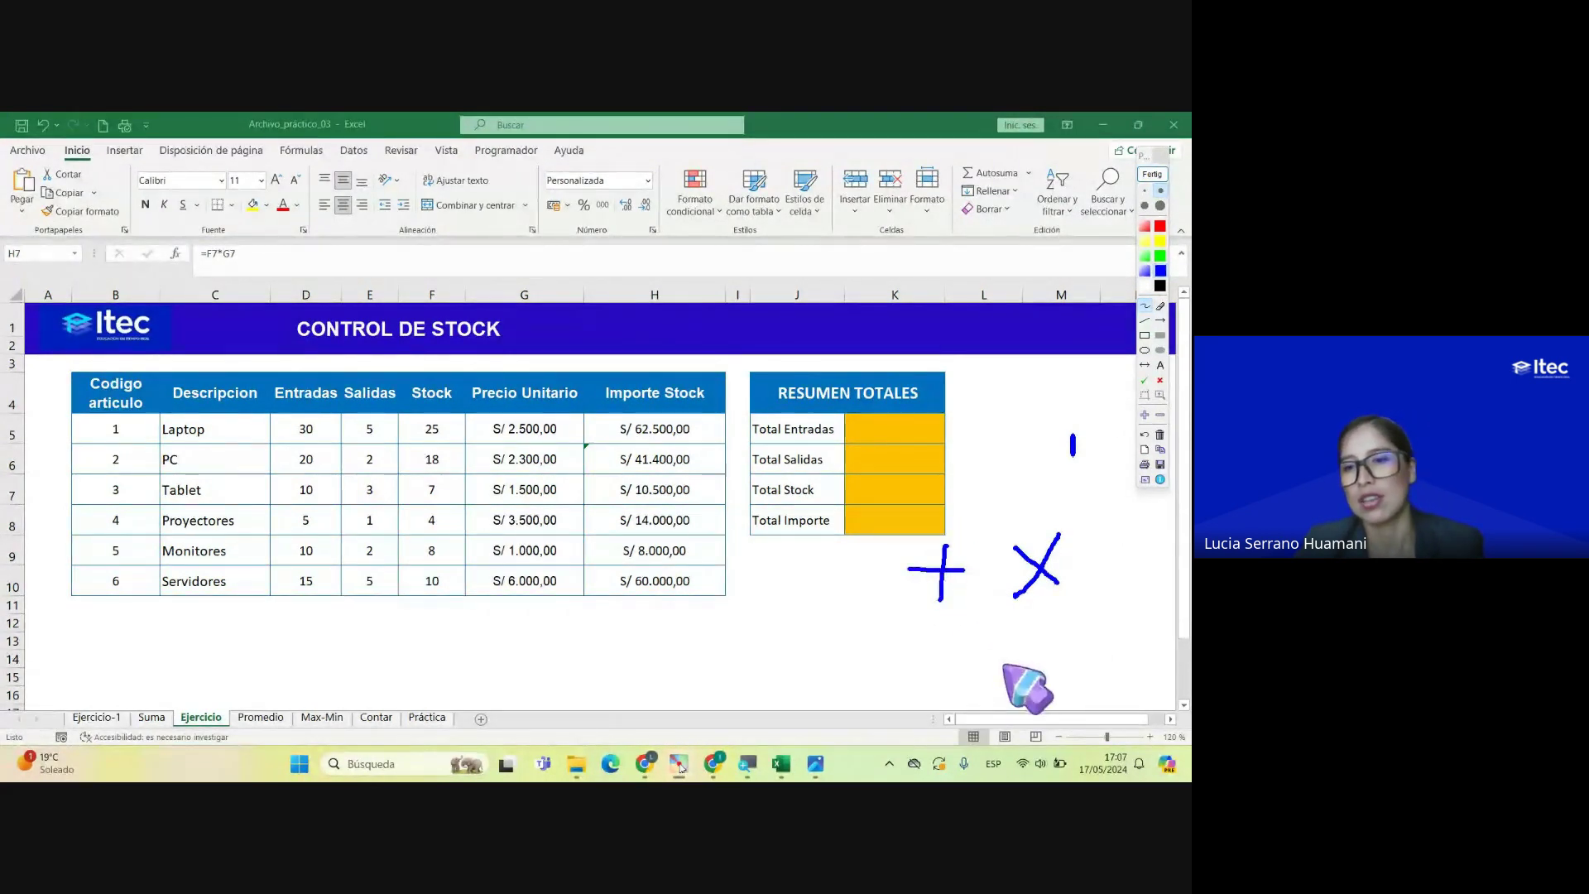
drag(826, 569, 870, 570)
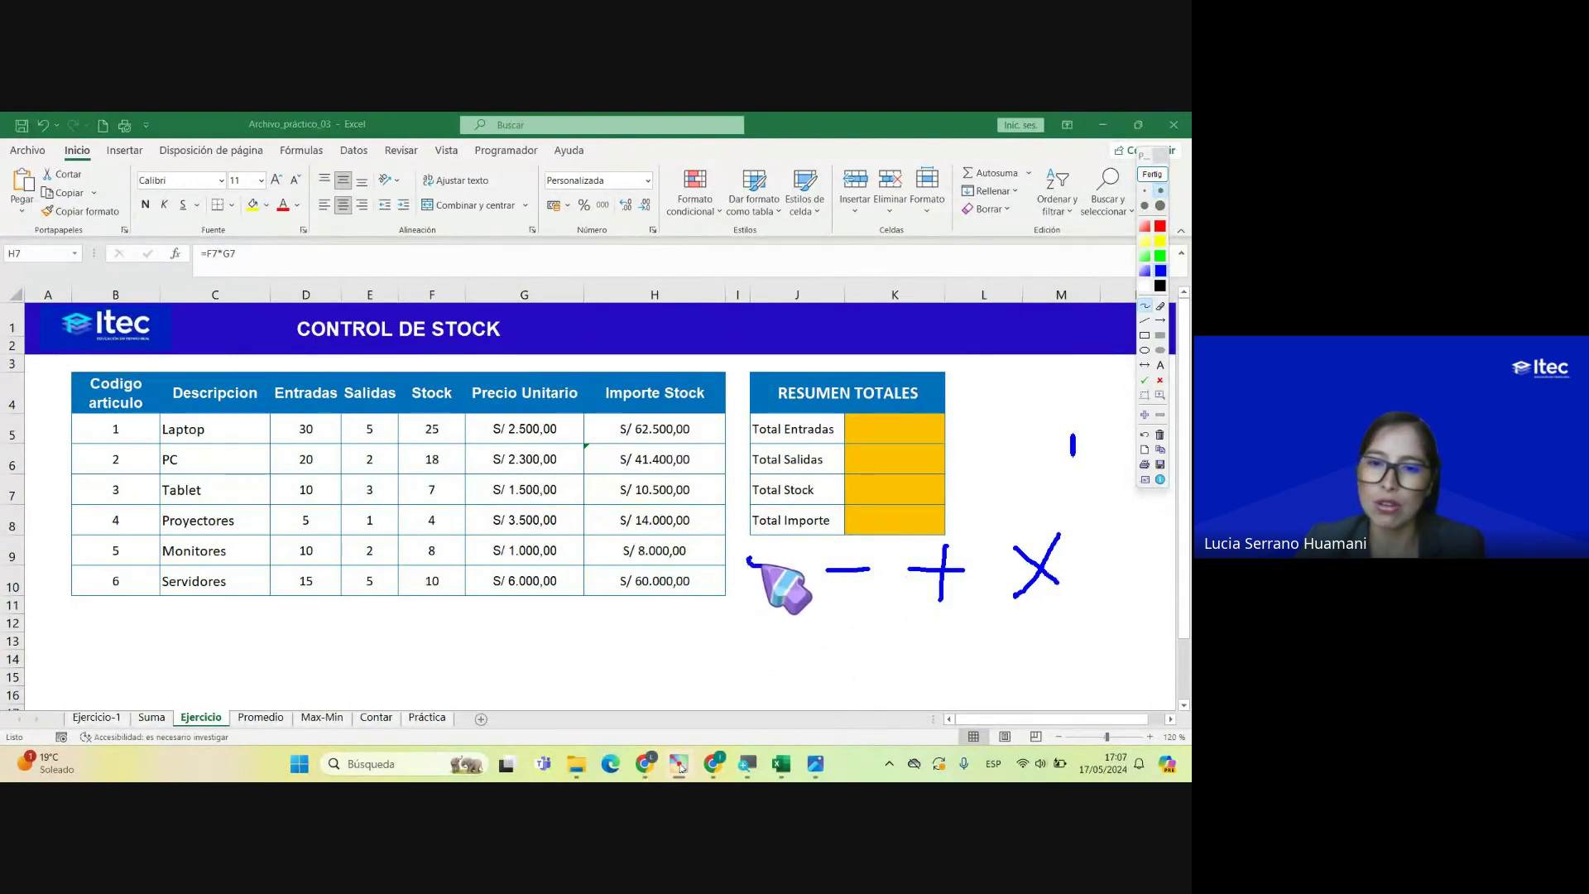
mouse_move(755, 555)
mouse_down()
mouse_move(749, 593)
mouse_move(780, 582)
mouse_up()
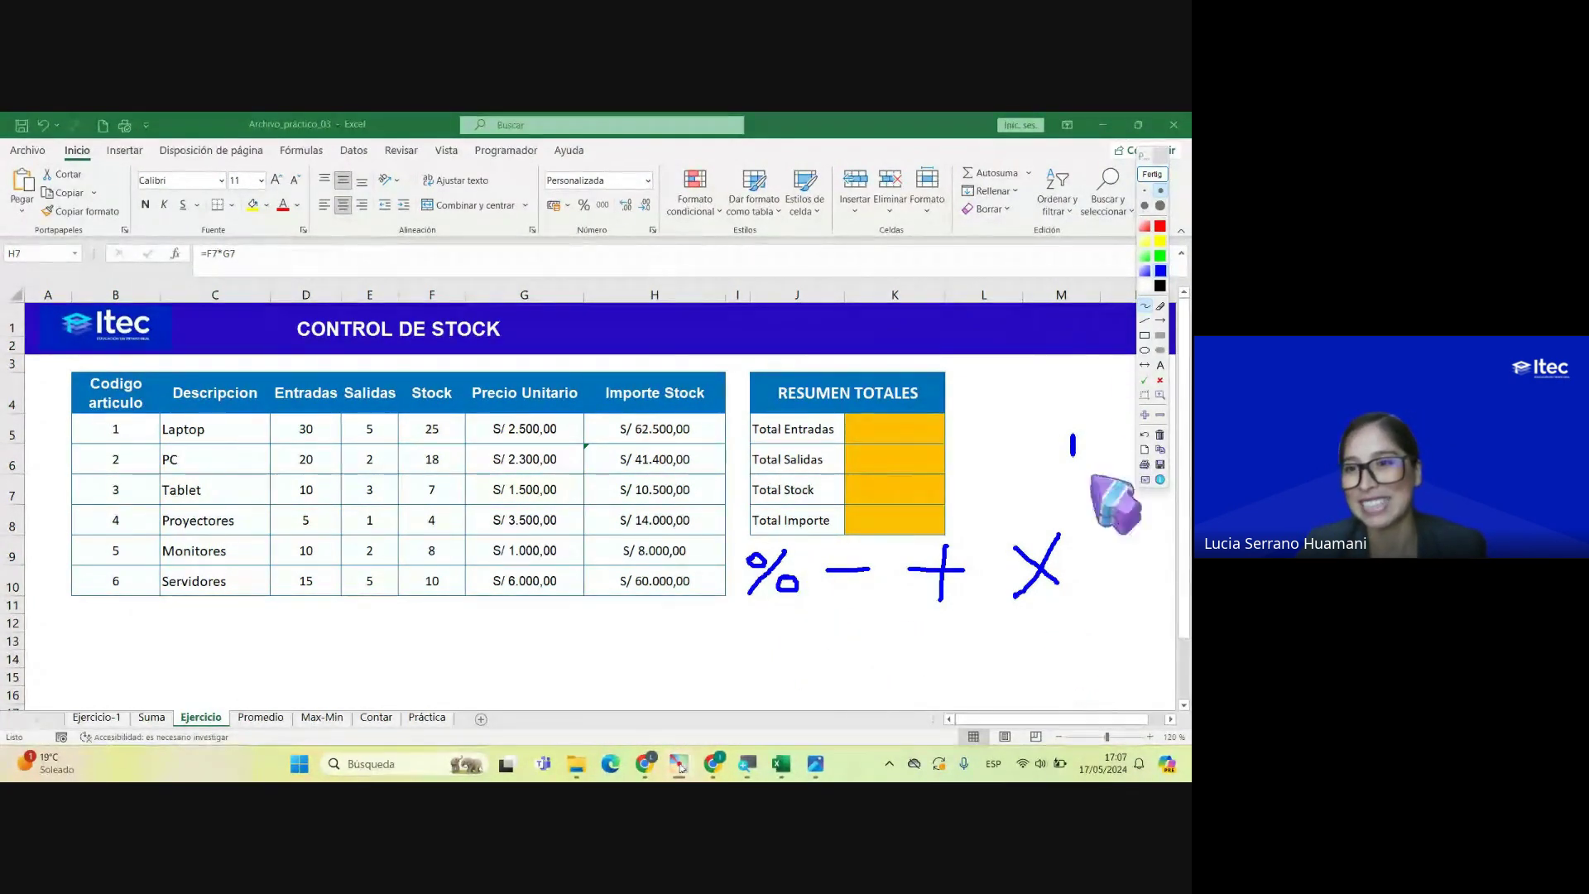
click(1152, 174)
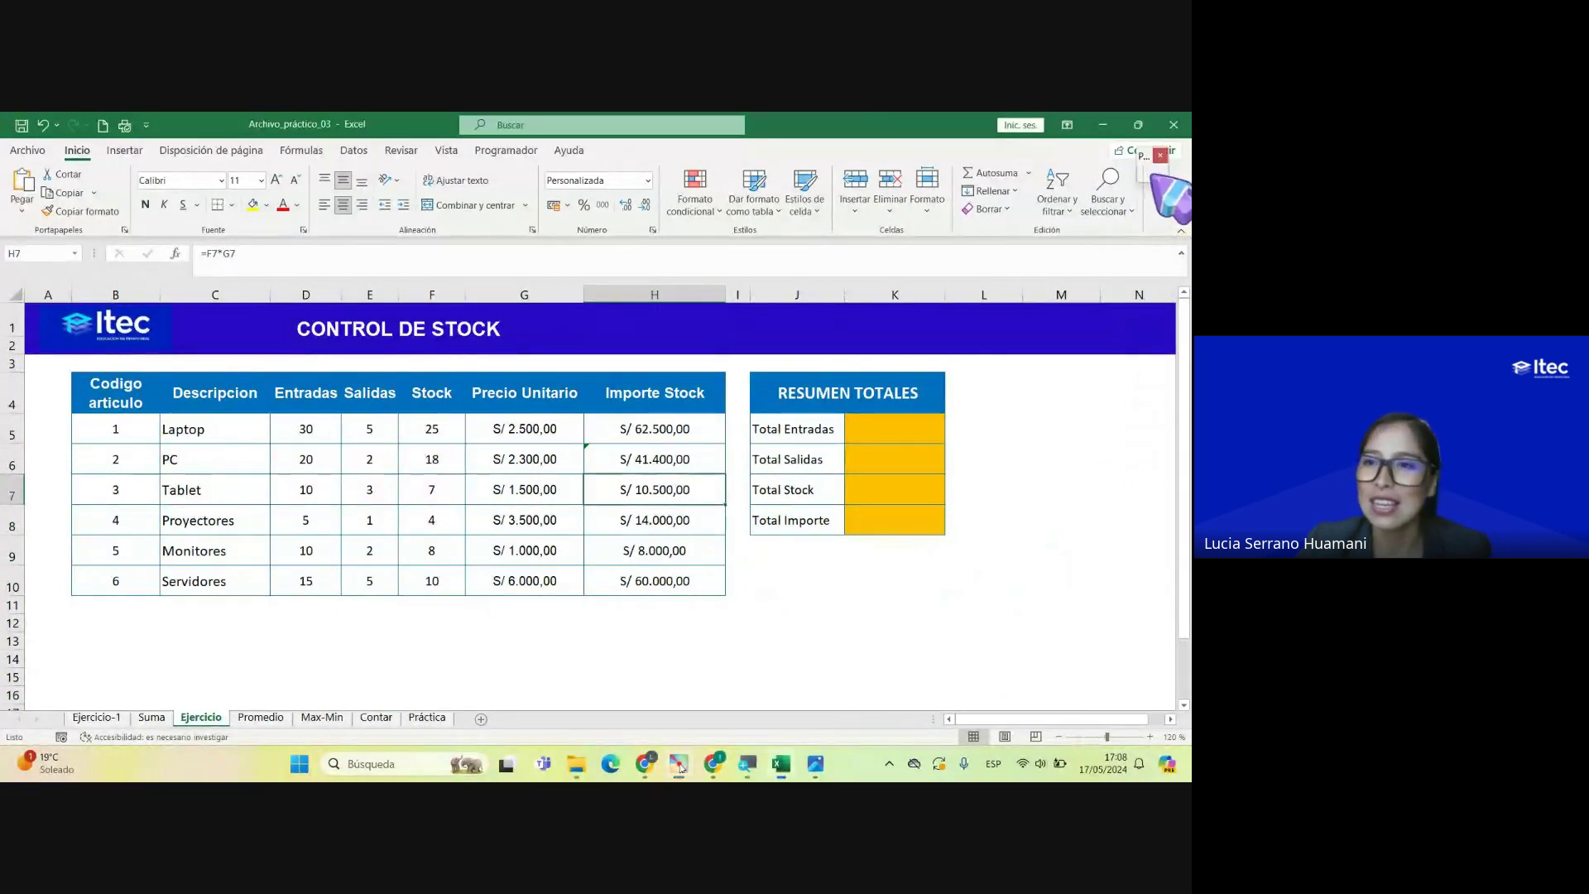
Step: Sketch the signs +, −, / and * in blue freehand below the RESUMEN TOTALES table, and end the screen annotation
click(1152, 176)
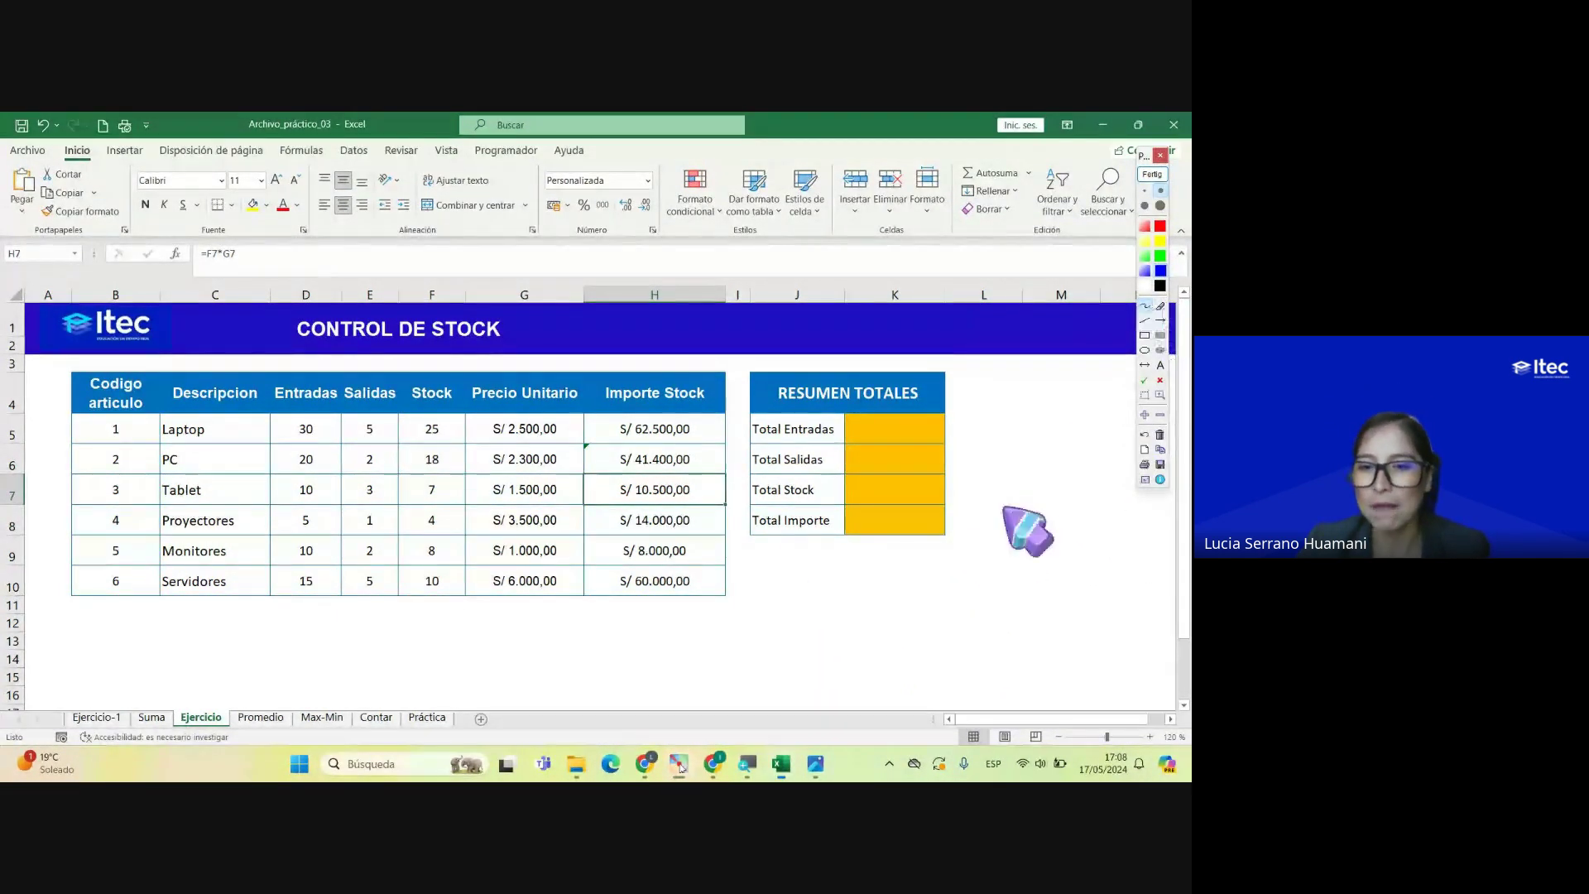
mouse_move(774, 553)
mouse_down()
mouse_move(774, 579)
mouse_move(883, 584)
mouse_up()
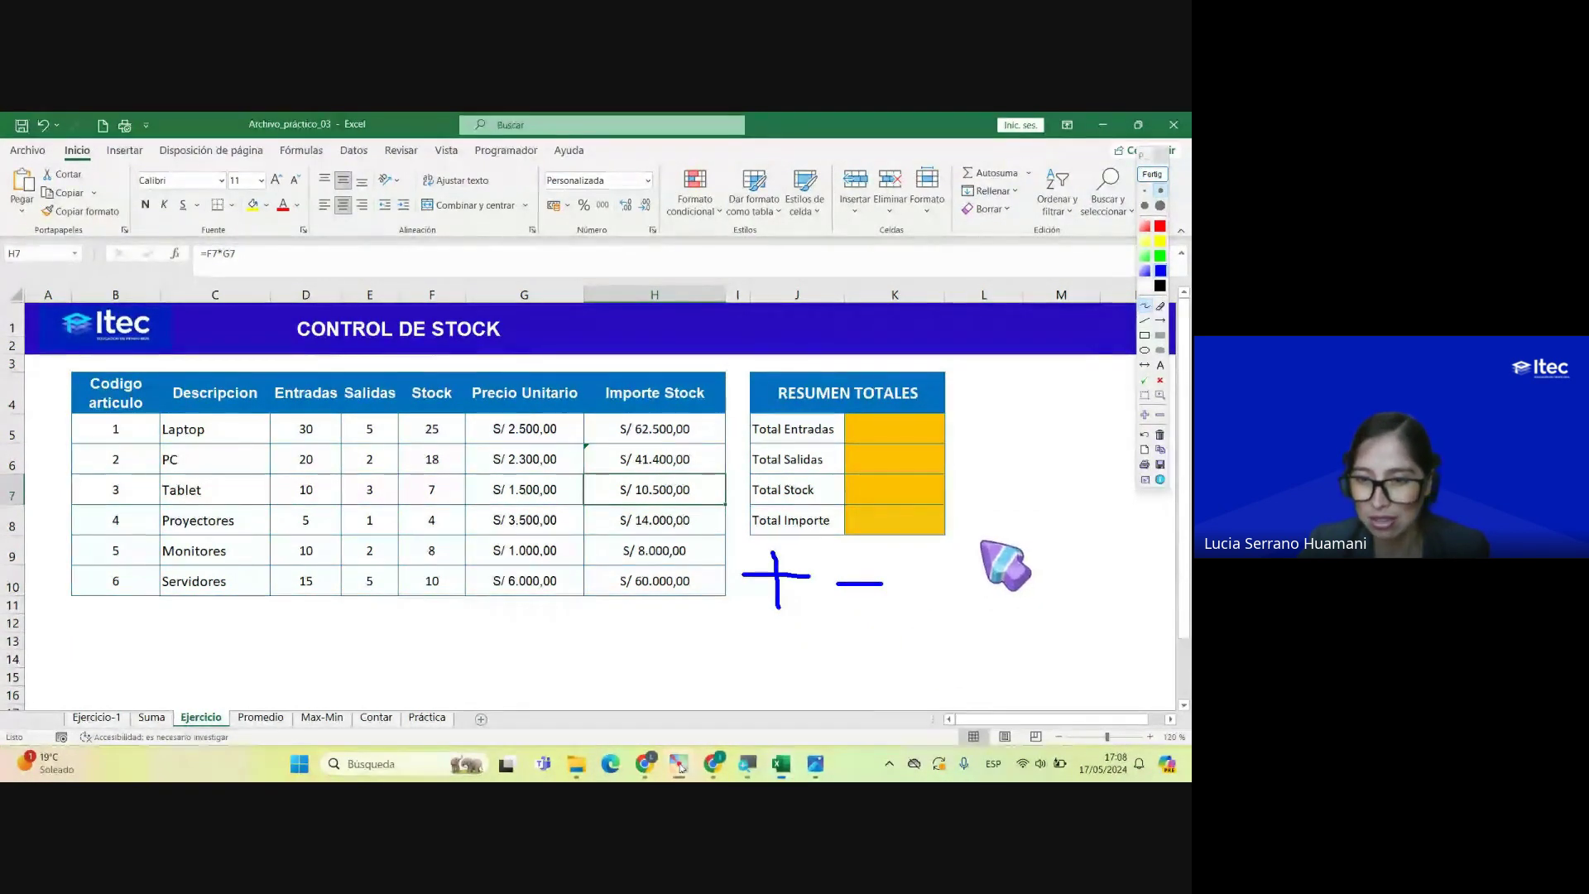
drag(983, 544, 916, 605)
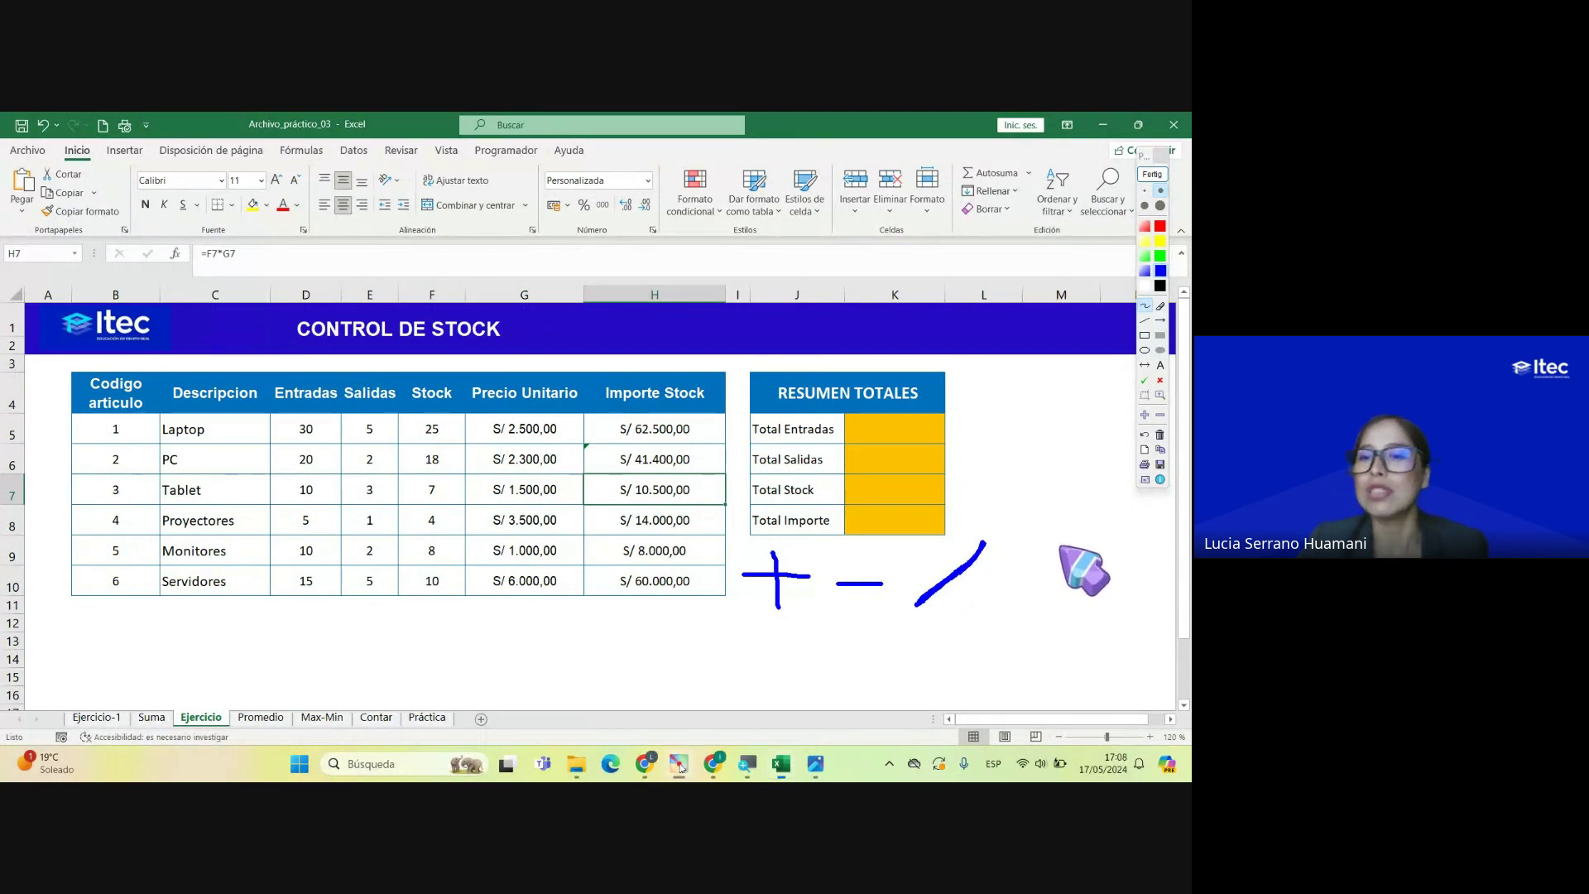
mouse_move(1029, 547)
mouse_down()
mouse_move(1042, 589)
mouse_move(1070, 577)
mouse_move(1044, 605)
mouse_up()
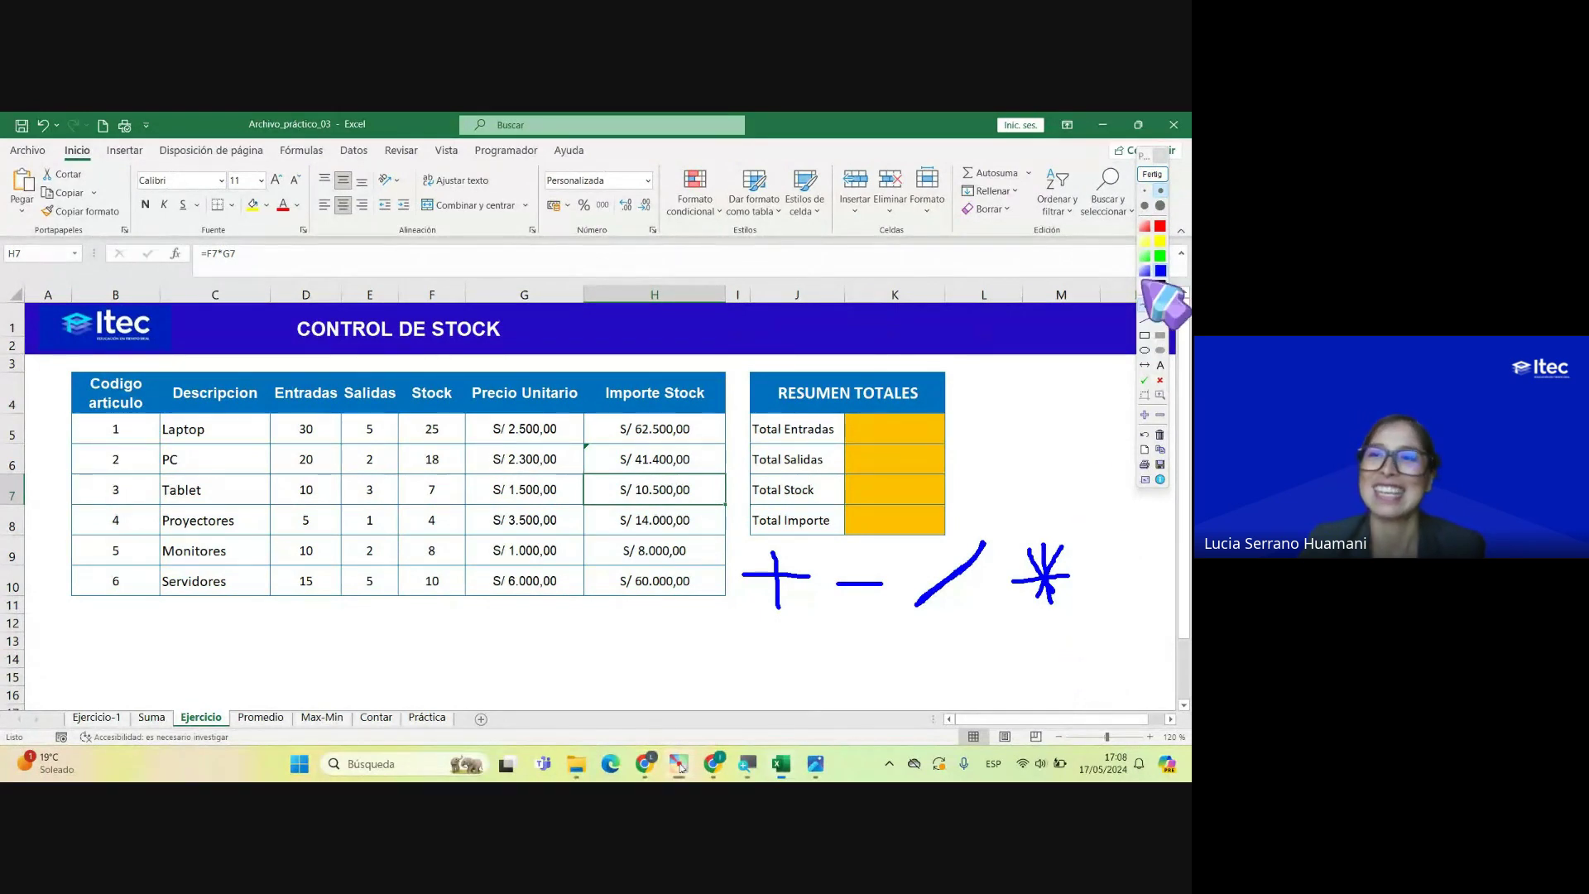
click(1153, 175)
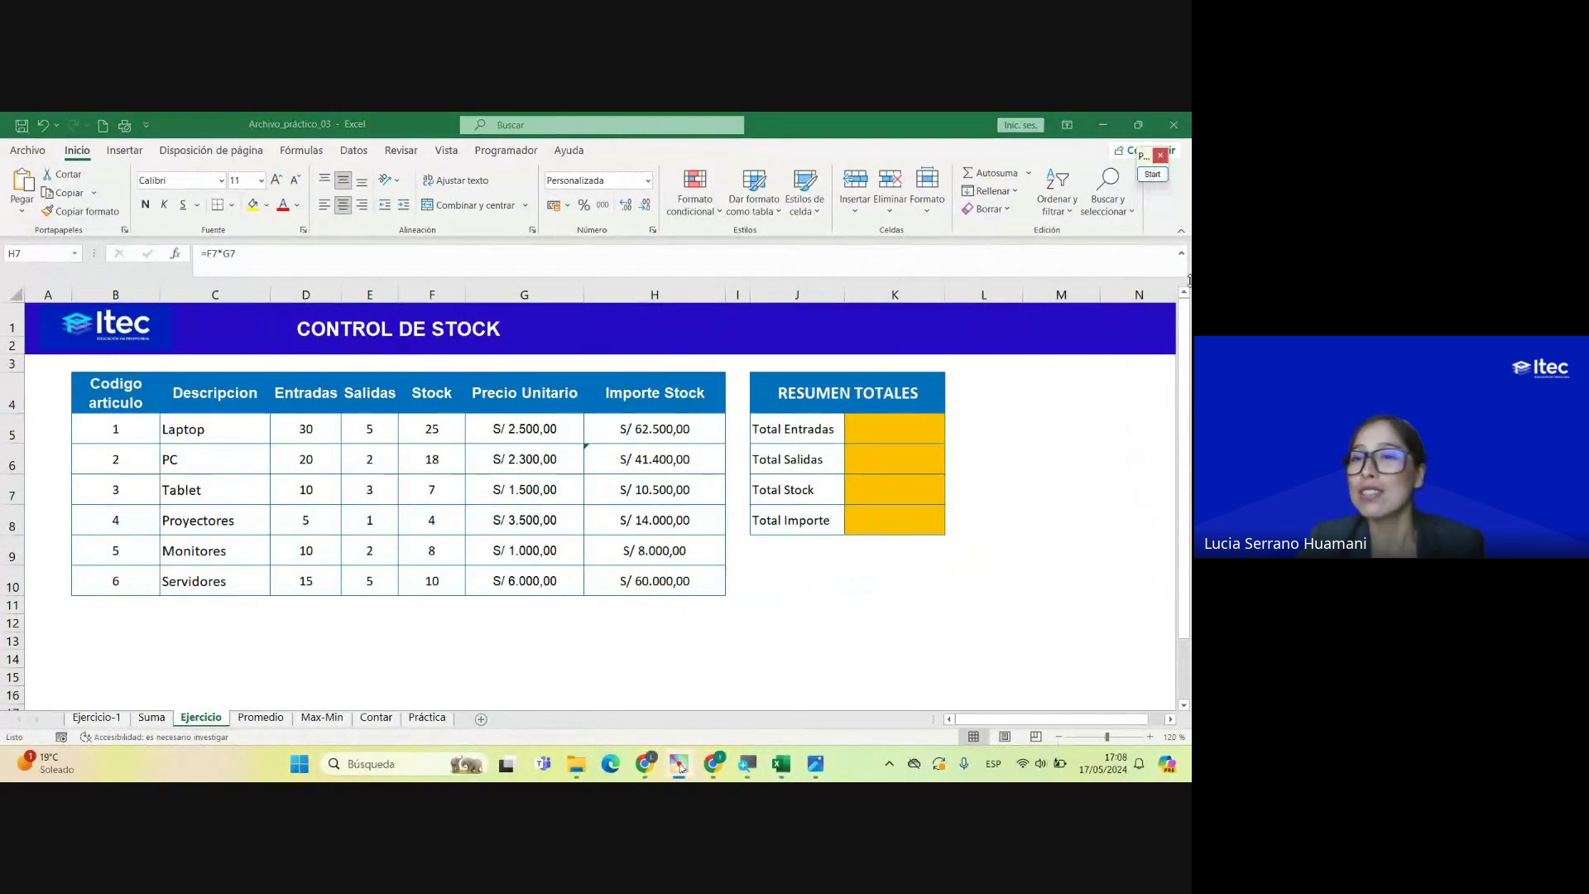
Step: Restart the screen annotation, redraw the signs in the order +, −, * and / below RESUMEN TOTALES, and end the annotation
click(1159, 206)
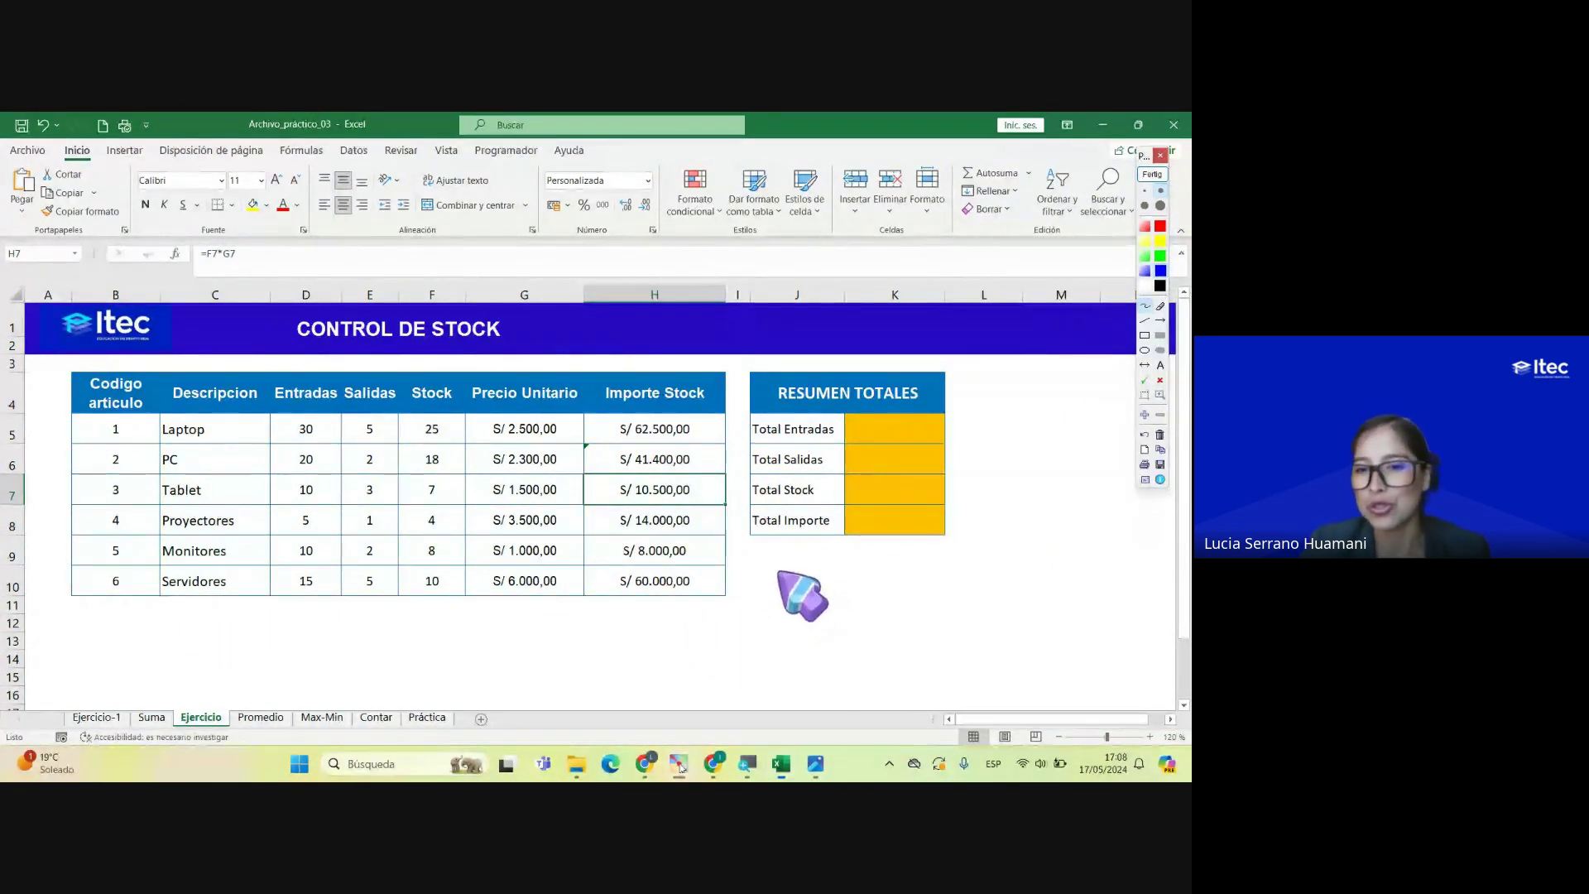
mouse_move(780, 557)
mouse_down()
mouse_move(782, 625)
mouse_move(795, 595)
mouse_up()
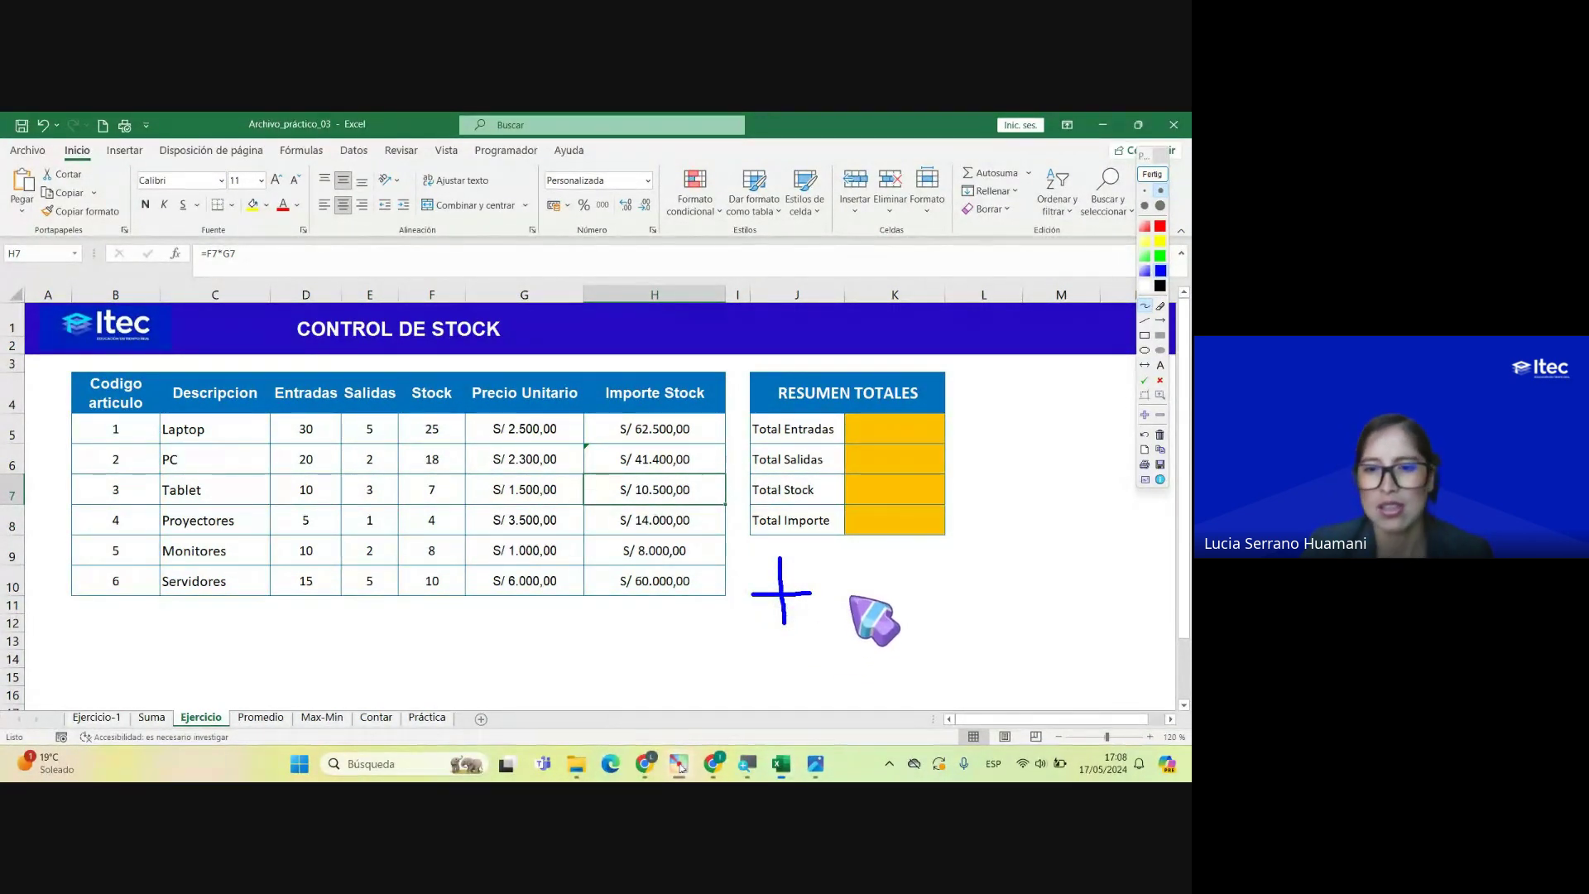
drag(844, 593, 890, 594)
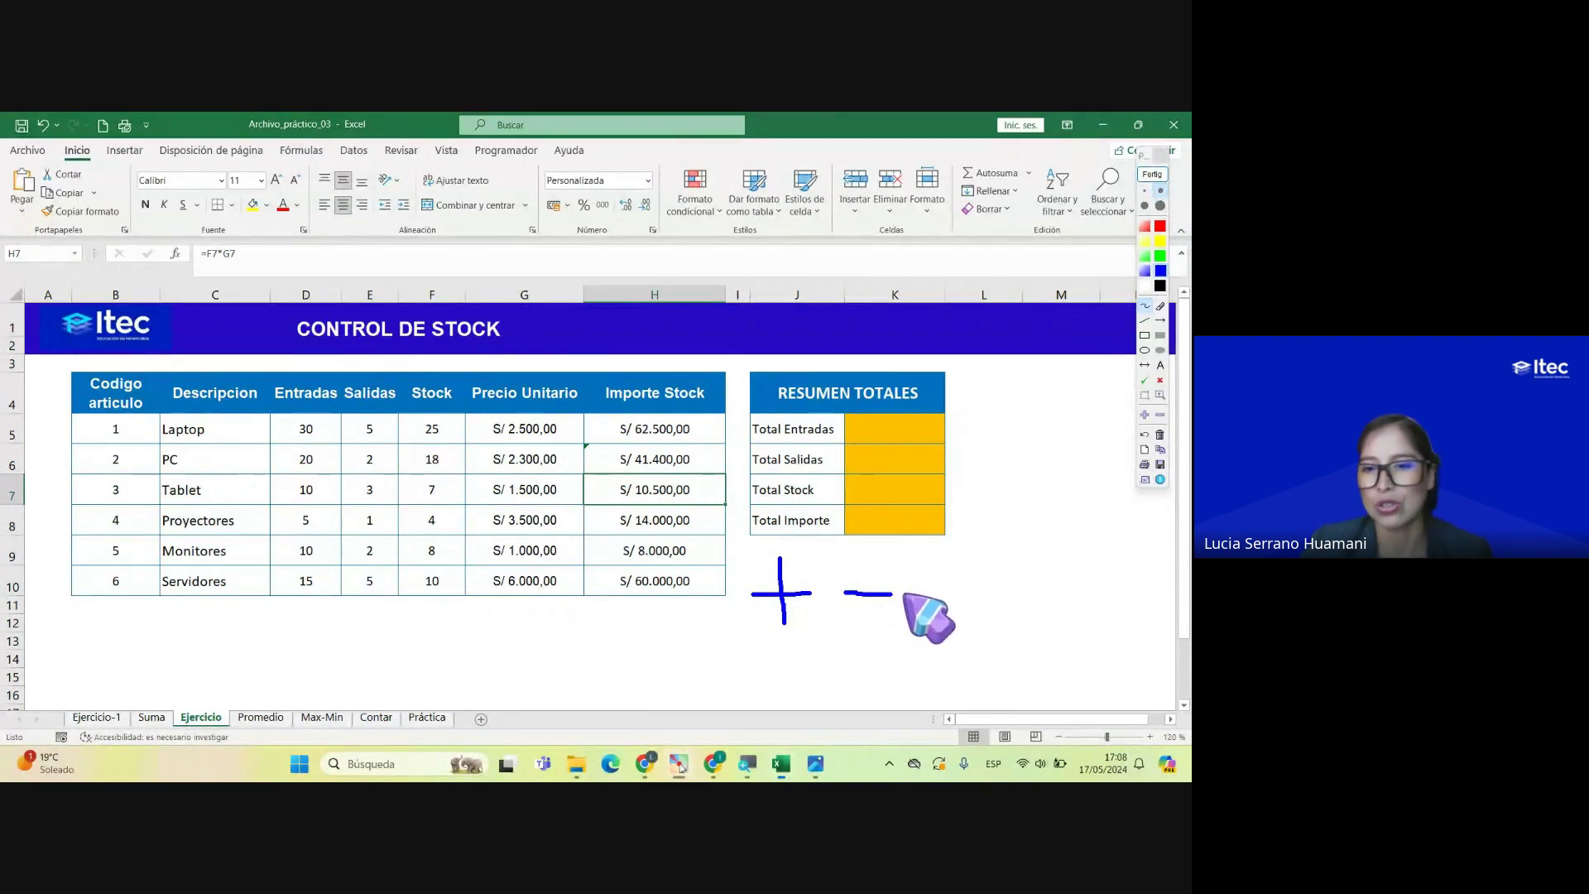
drag(985, 546, 950, 610)
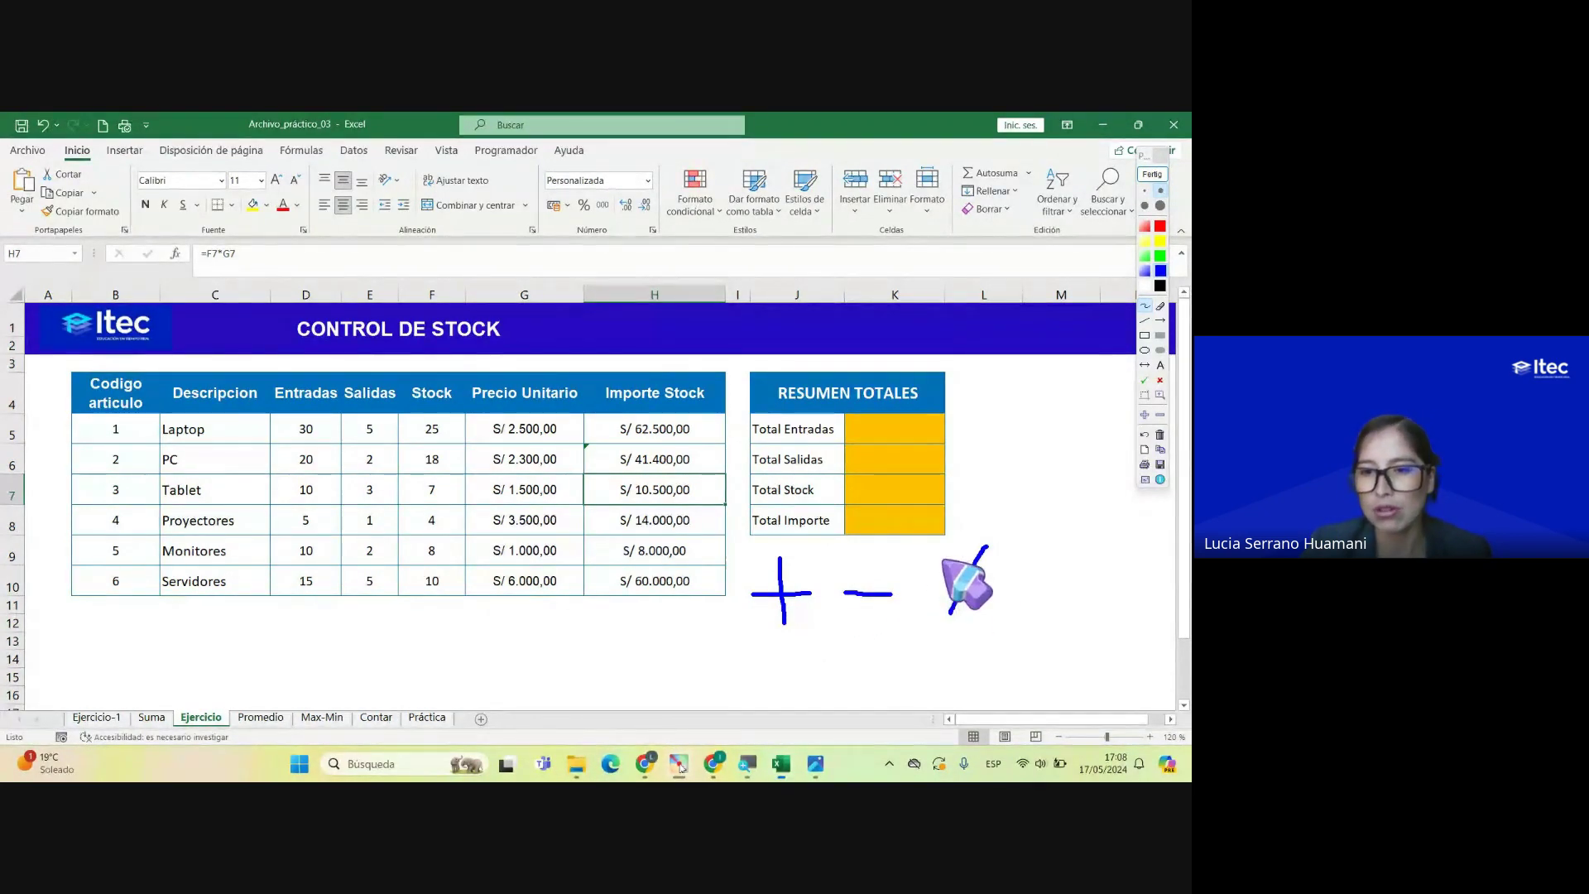
mouse_move(943, 556)
mouse_down()
mouse_move(982, 613)
mouse_move(993, 588)
mouse_up()
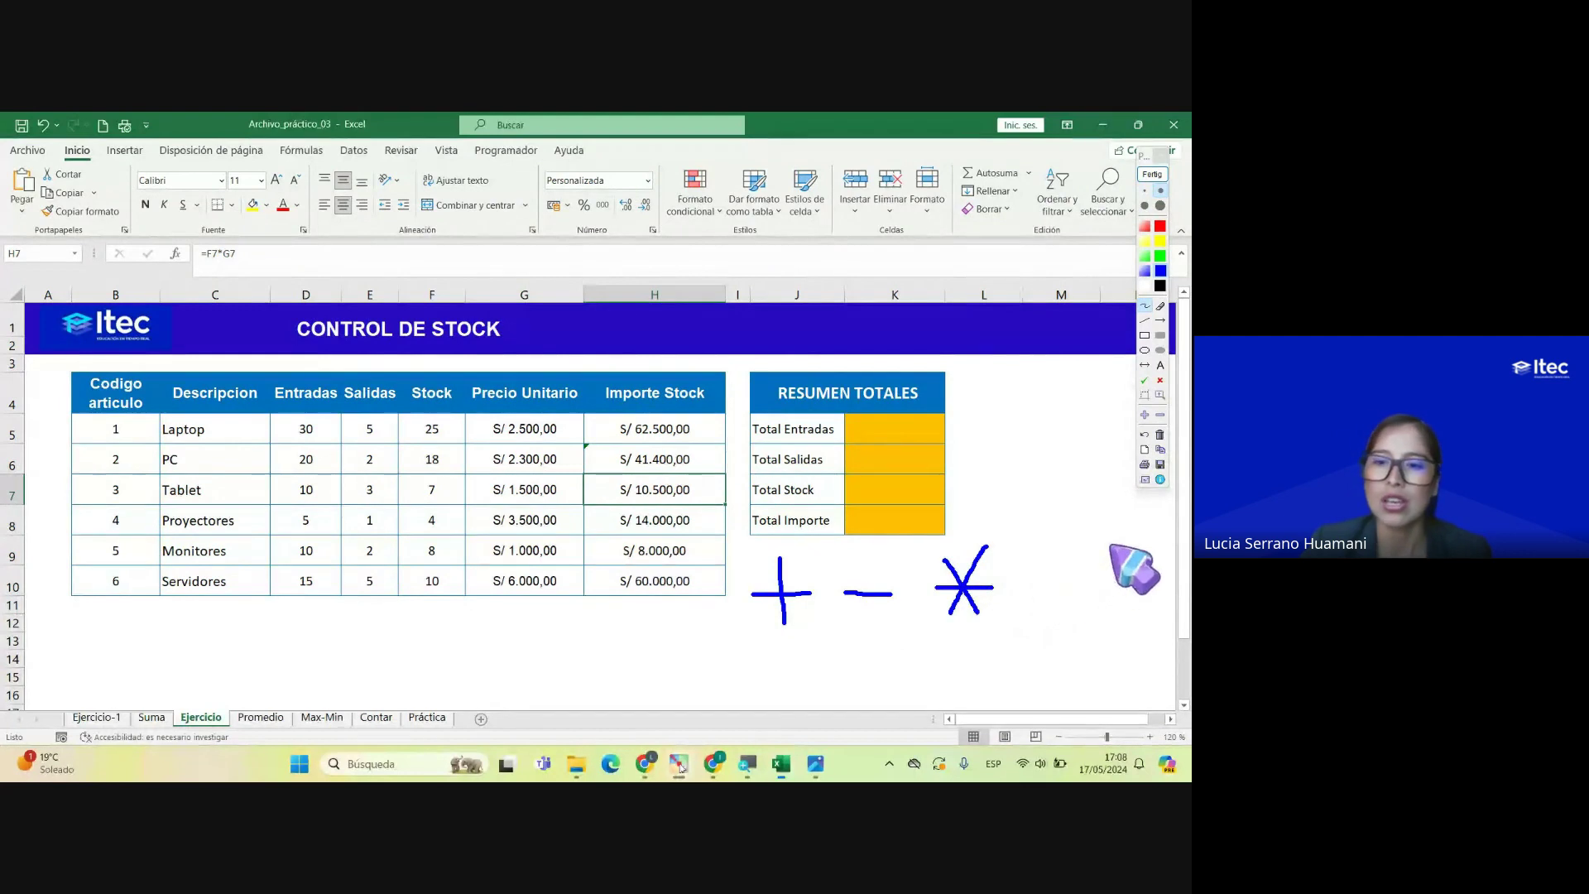
drag(1113, 546, 1043, 611)
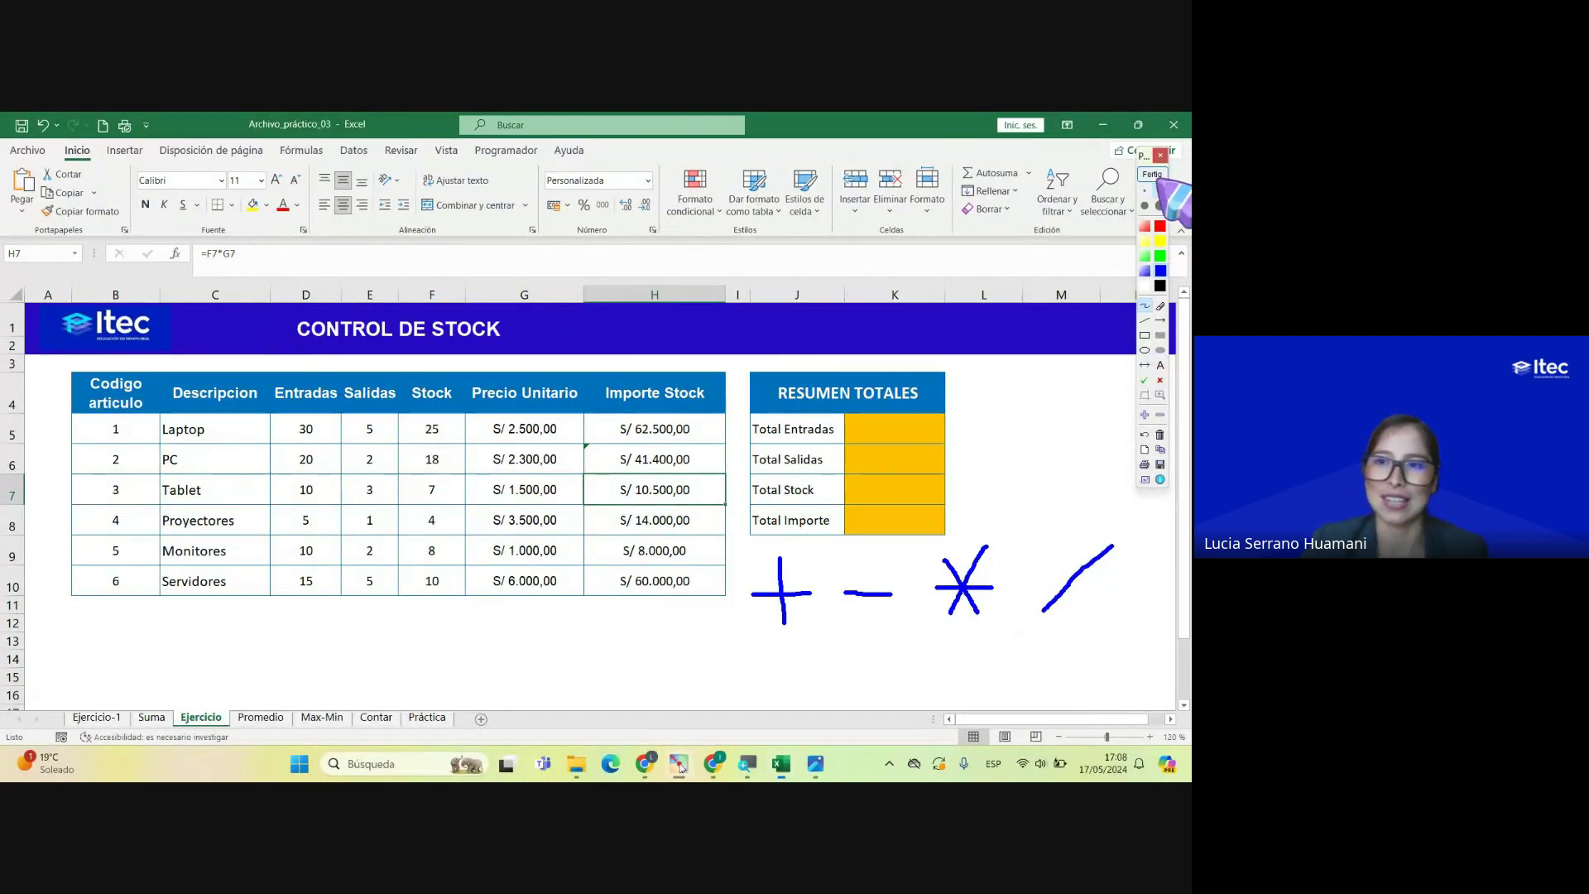
click(1160, 155)
Step: Switch to the Google Meet call, read the latest chat messages, and return to Excel
mouse_move(644, 762)
click(654, 671)
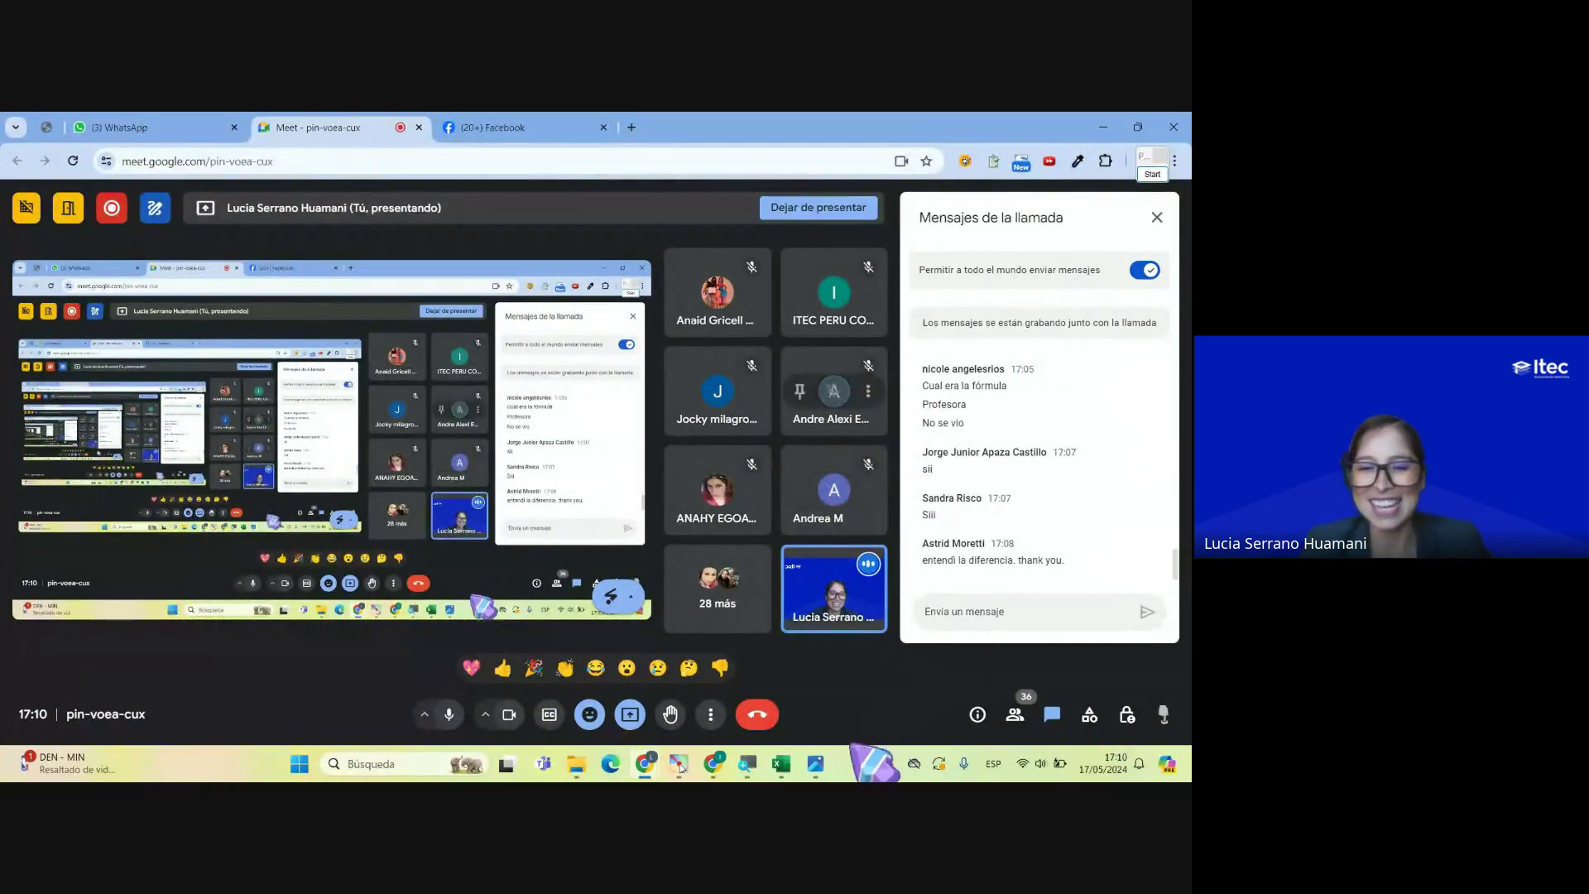
click(781, 764)
Step: Point out the Total Entradas row in RESUMEN TOTALES and the Entradas values D5:D10, ending on cell K5
click(820, 576)
key(Left)
key(Left)
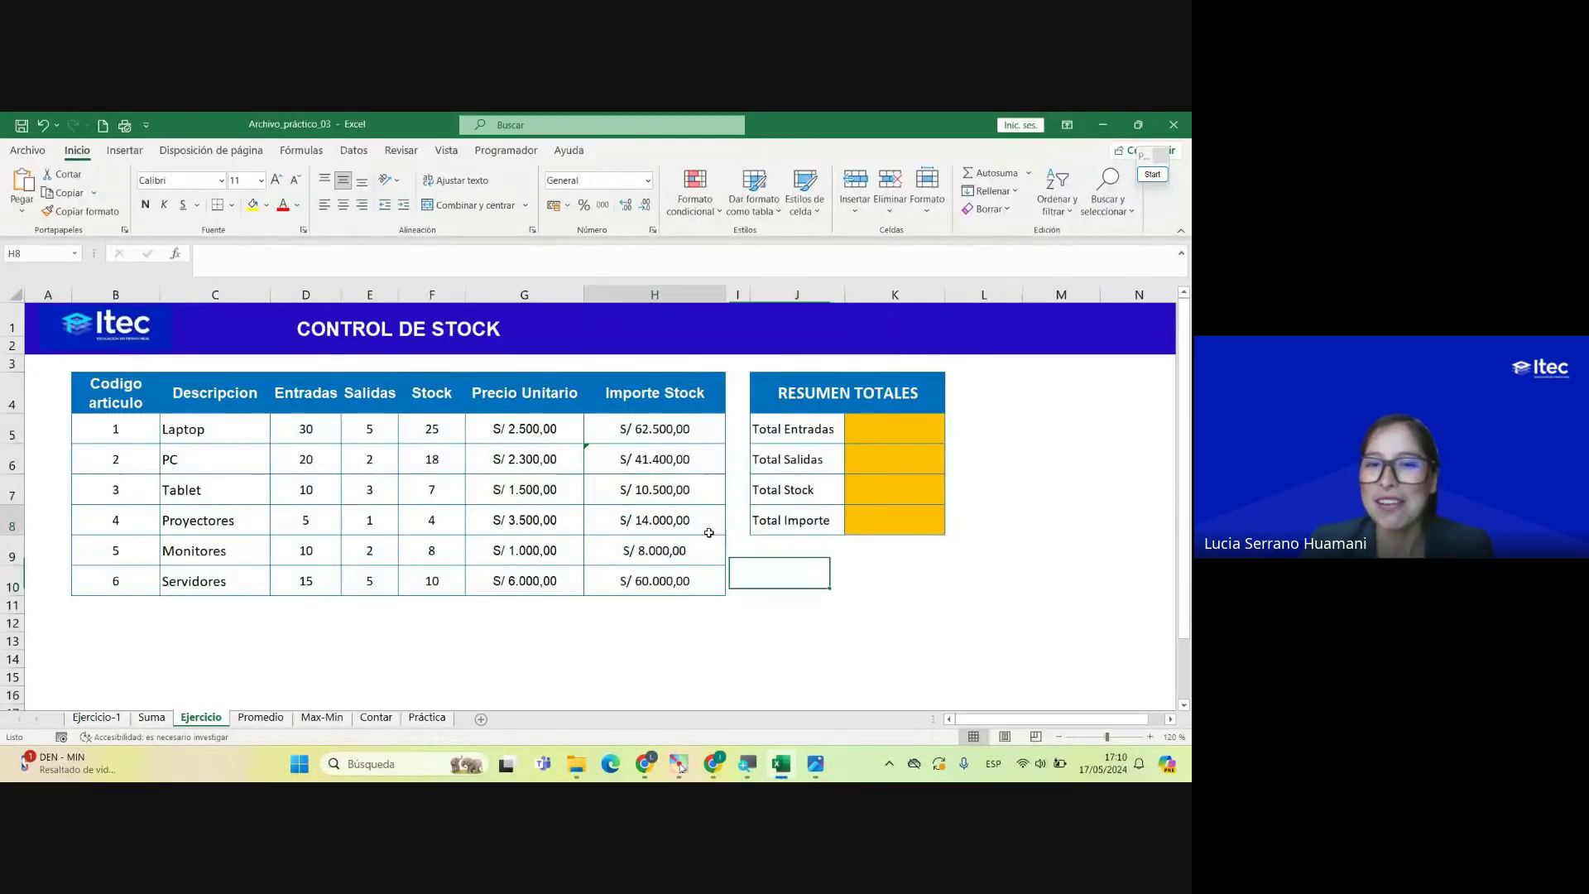
key(Up)
key(Up)
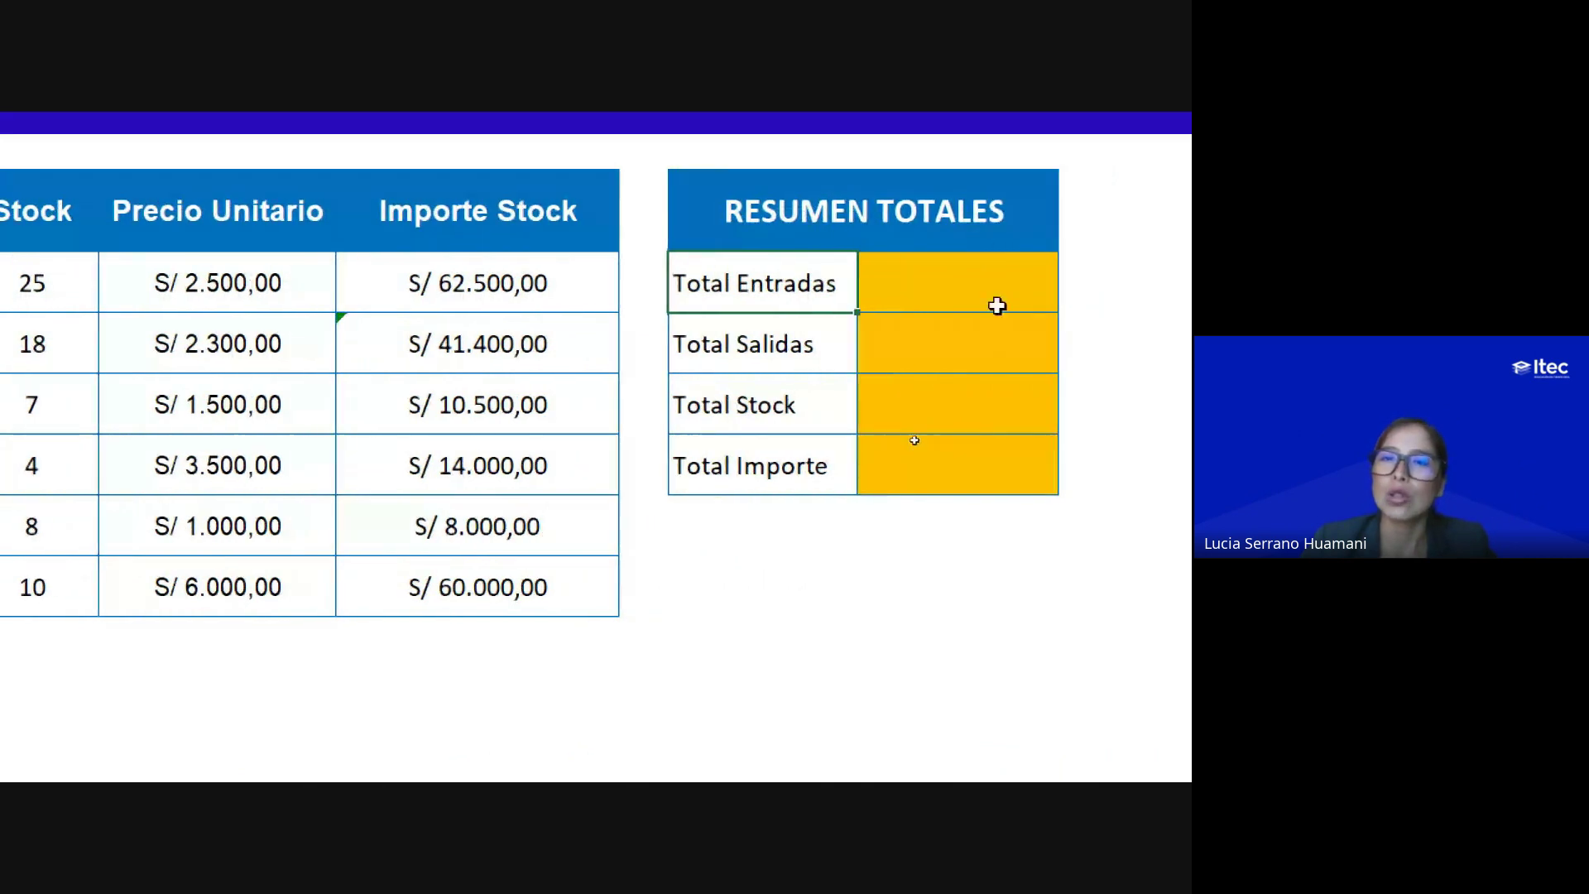
click(1035, 294)
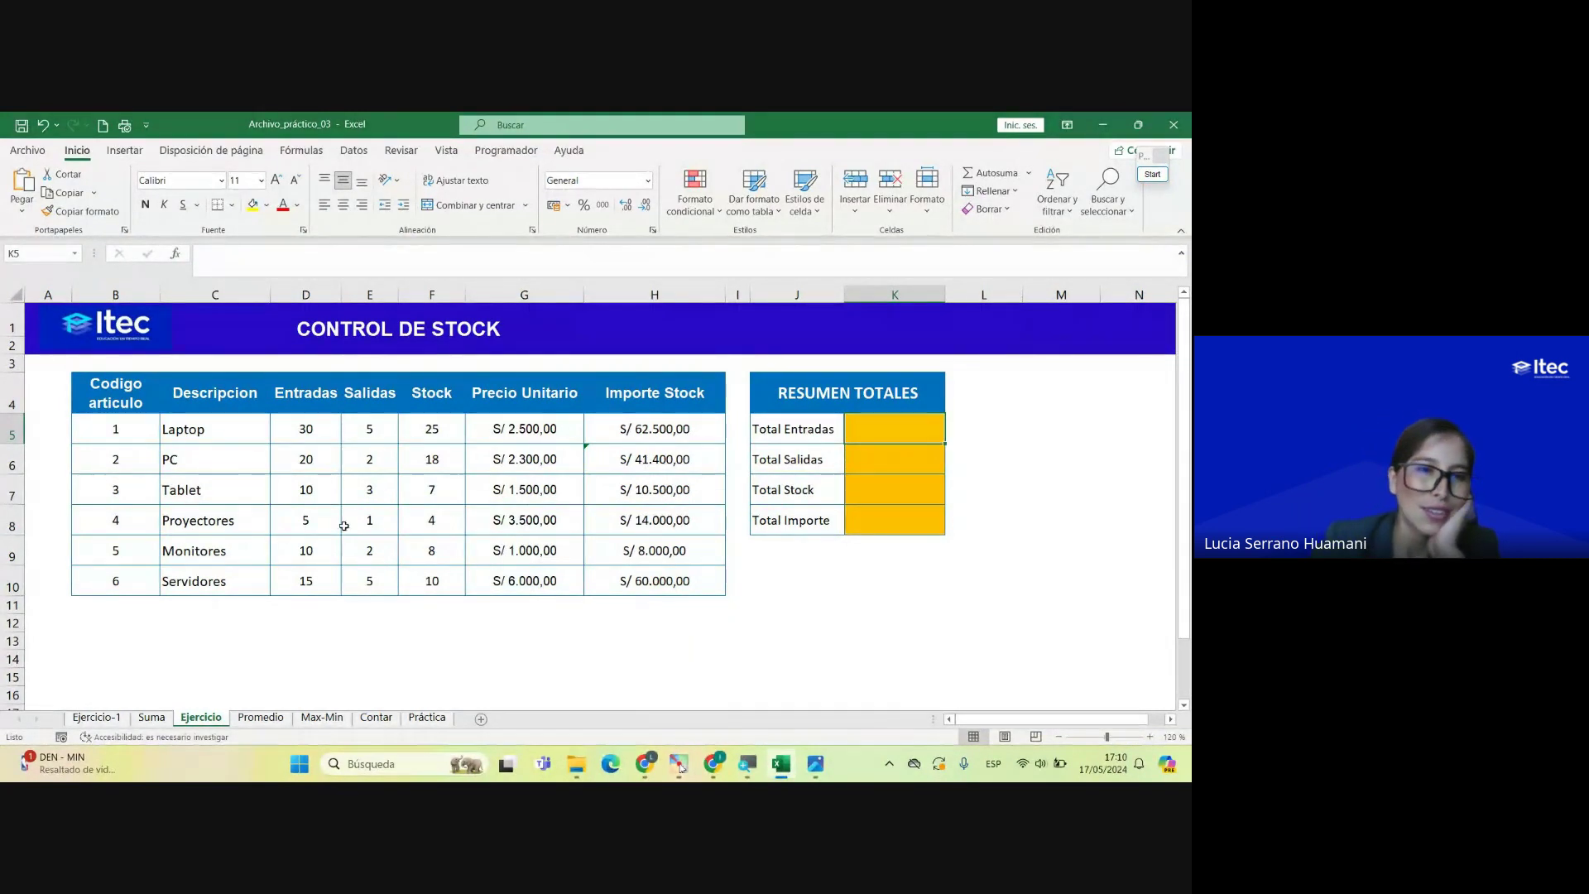
drag(299, 425, 309, 584)
click(865, 430)
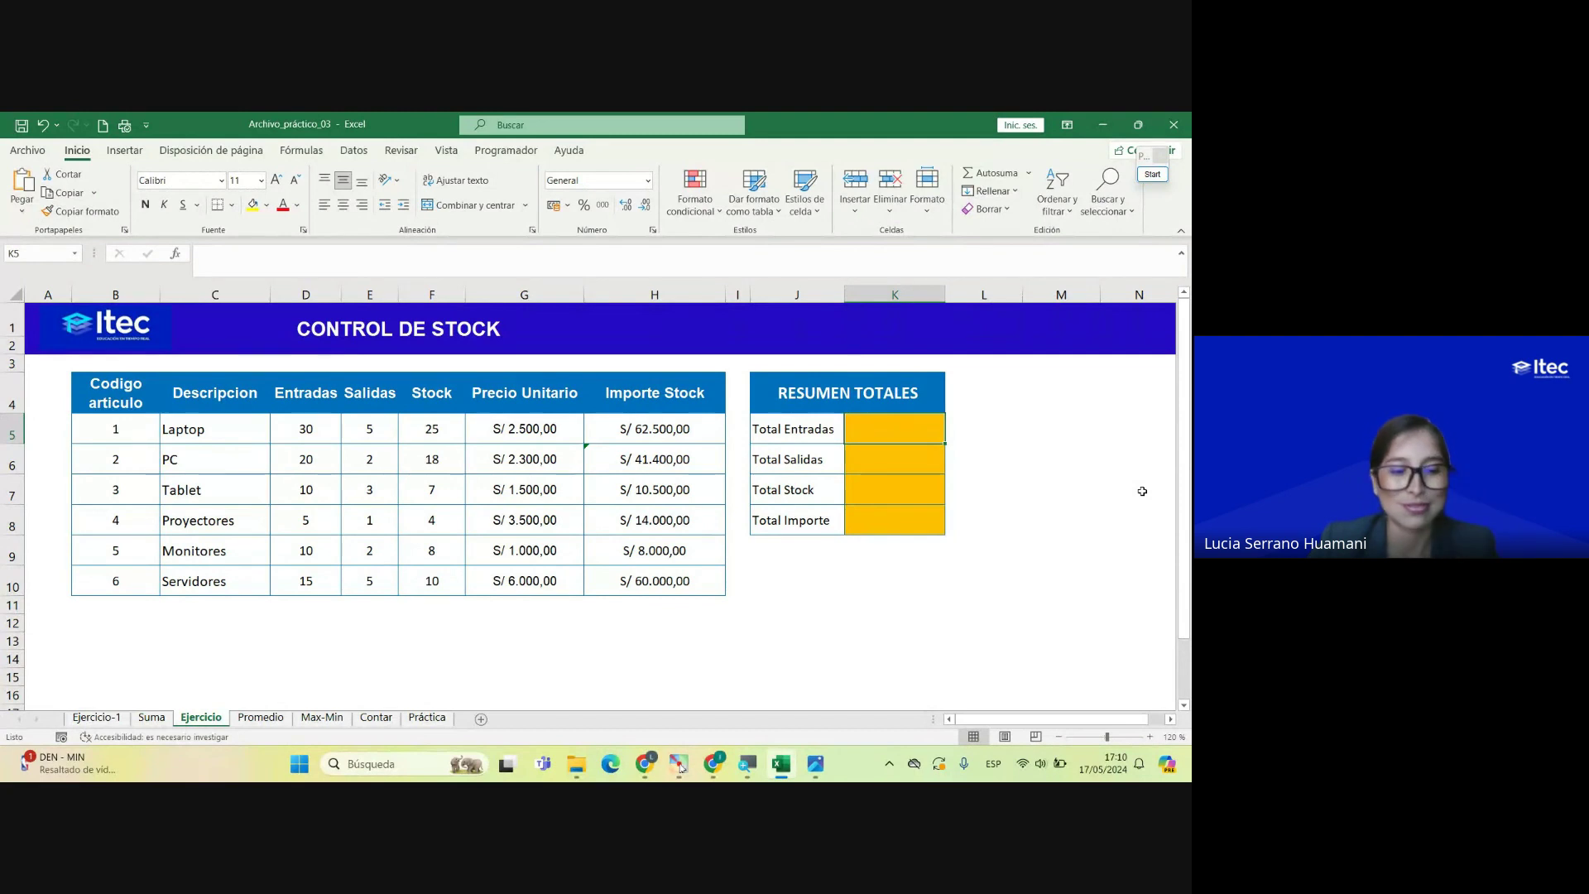
Step: Check the participants' answers for Total Entradas in the Google Meet chat and return to Excel
key(alt+Tab)
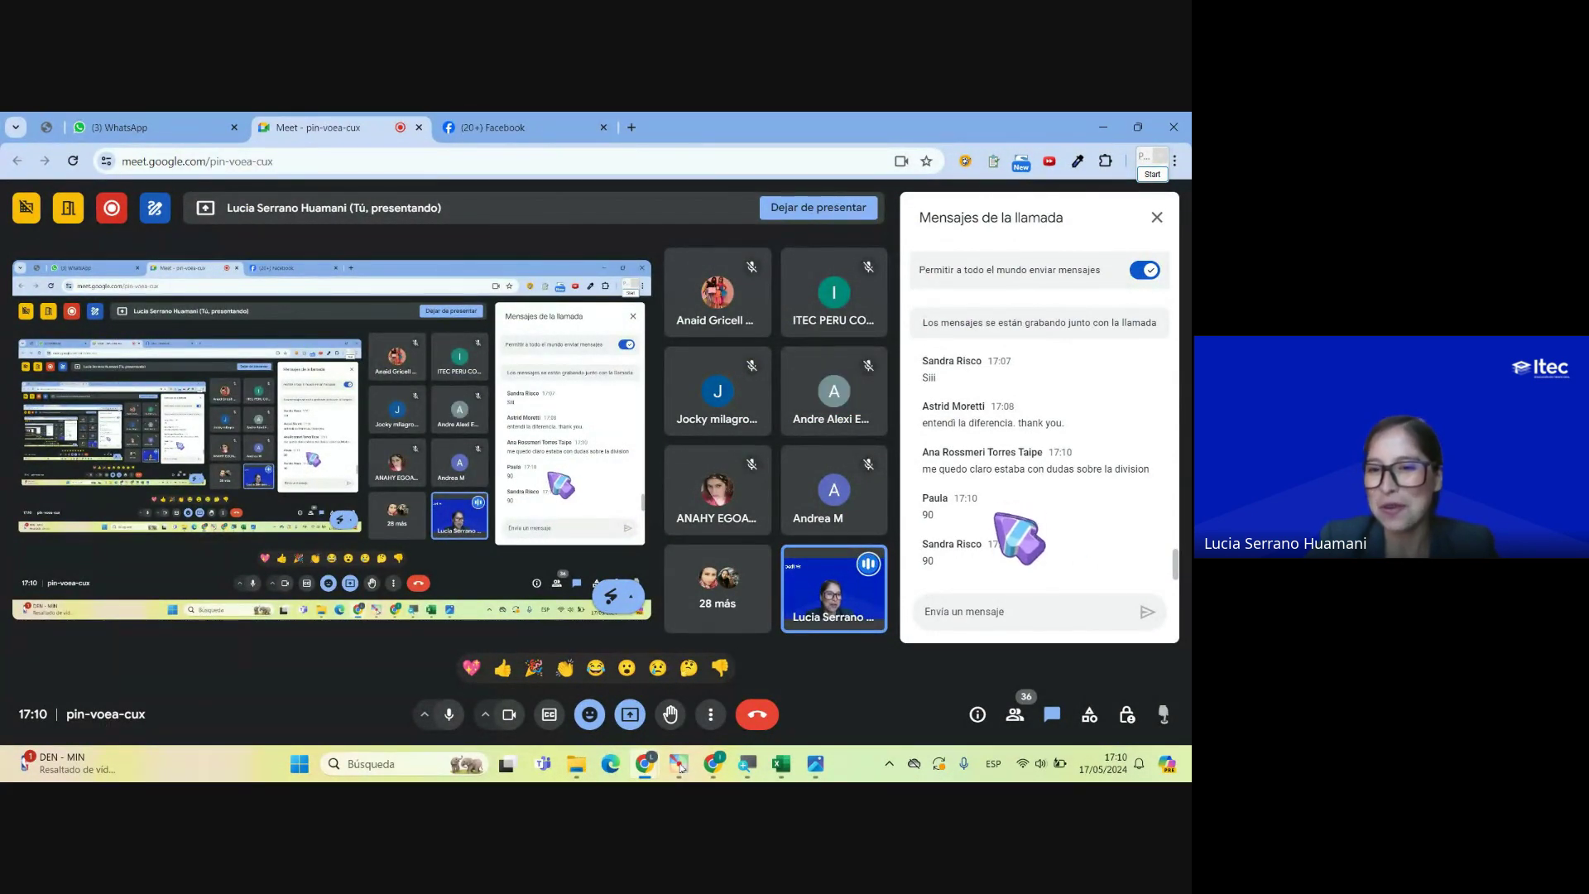
key(alt+Tab)
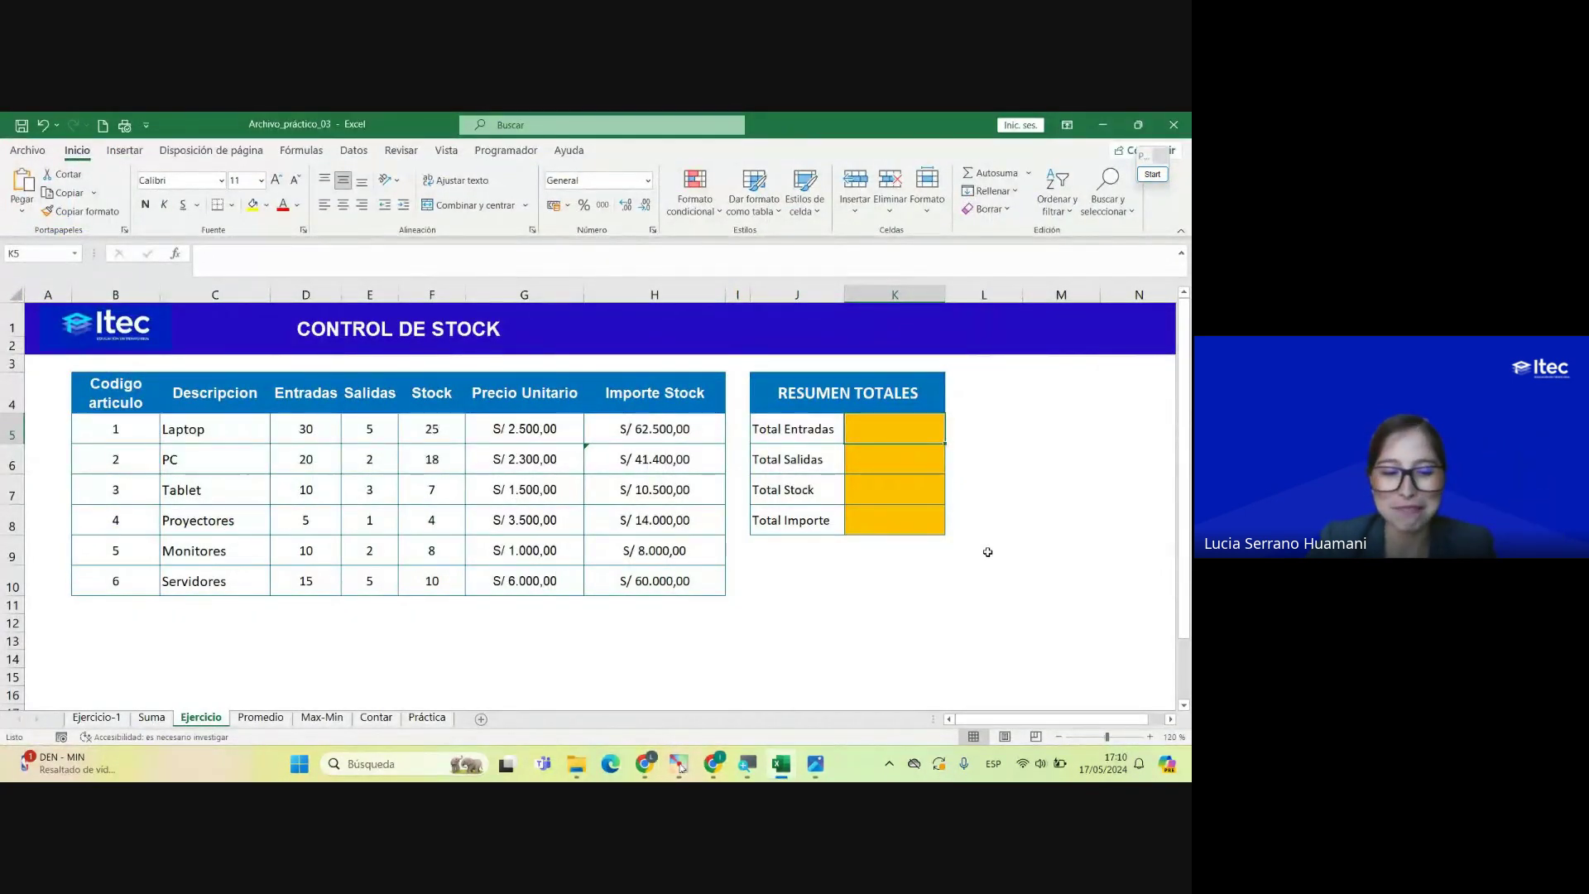
key(alt+Tab)
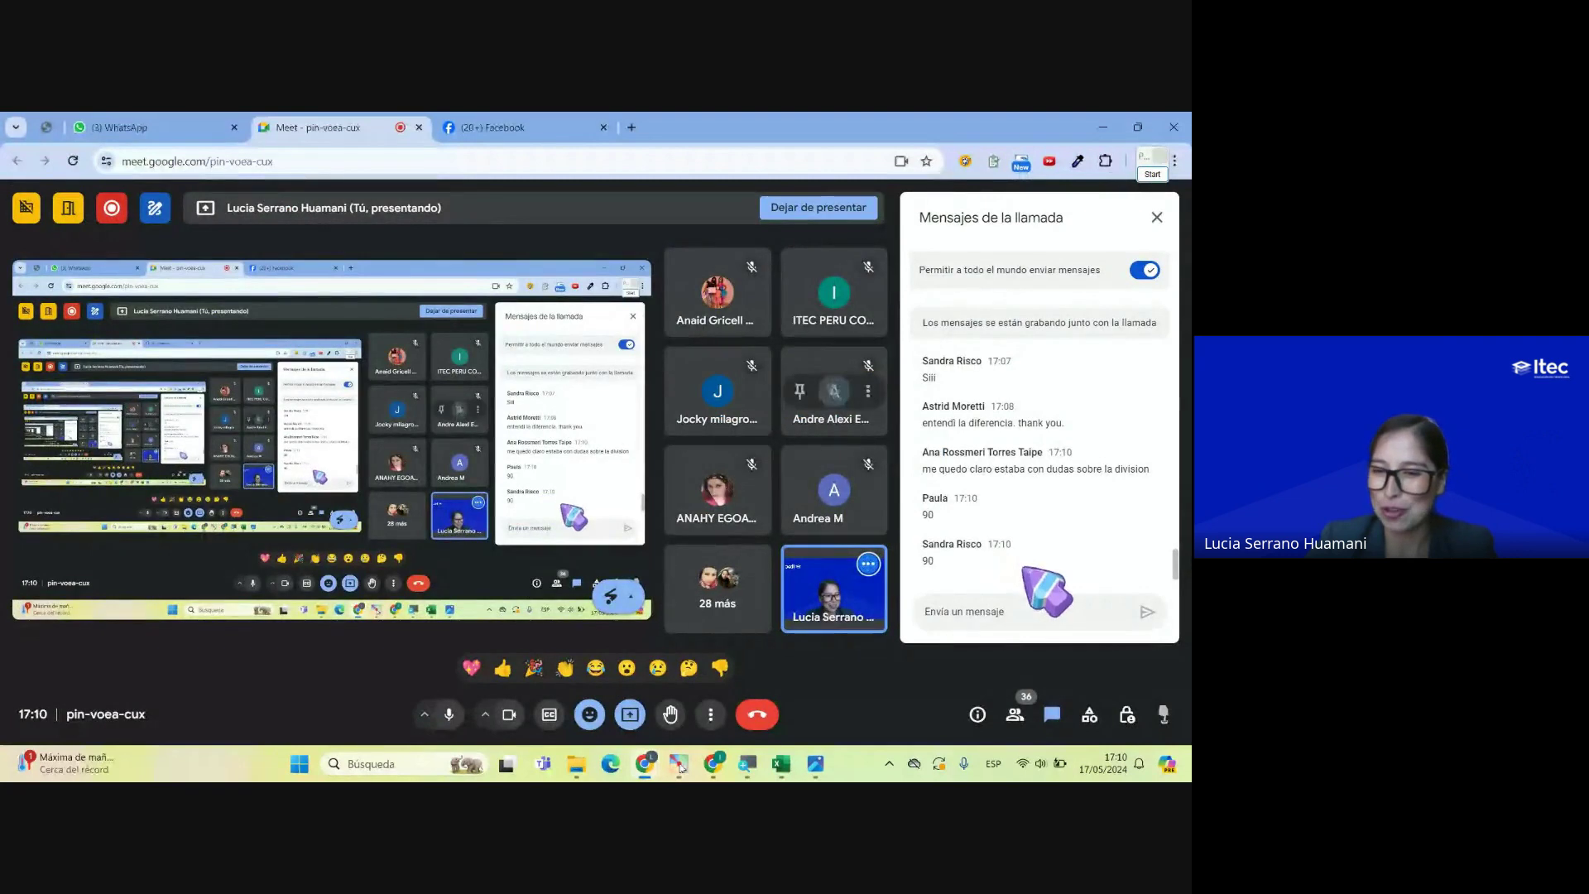
key(alt+Tab)
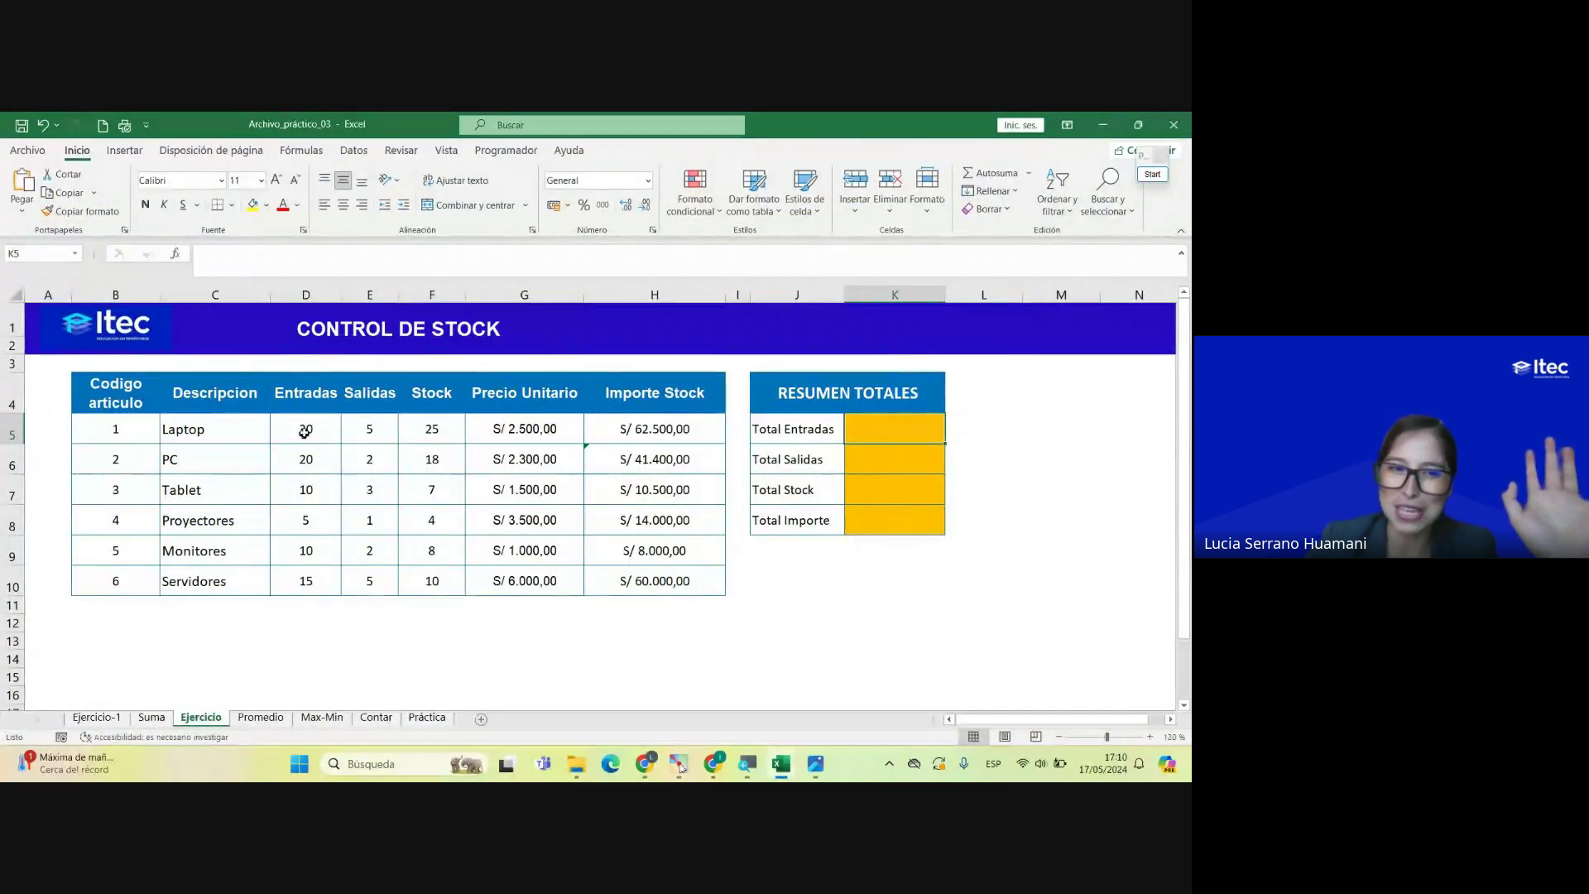
Step: Calculate Total Entradas in K5 with the SUMA function over the Entradas range D5:D10
drag(306, 426, 319, 575)
click(918, 429)
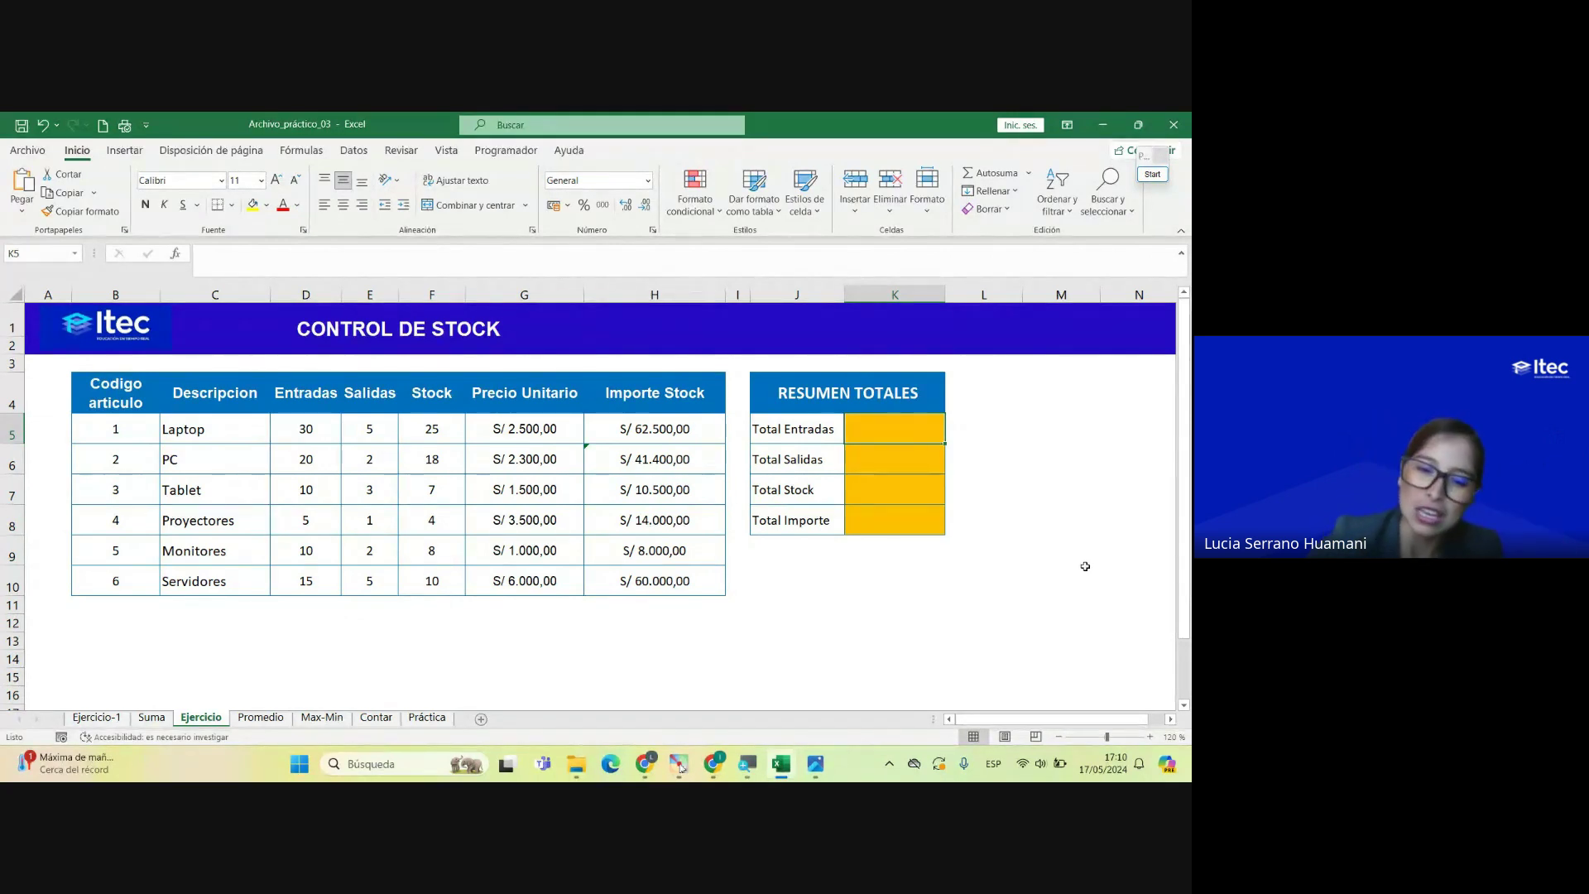
key(F2)
text(=suma)
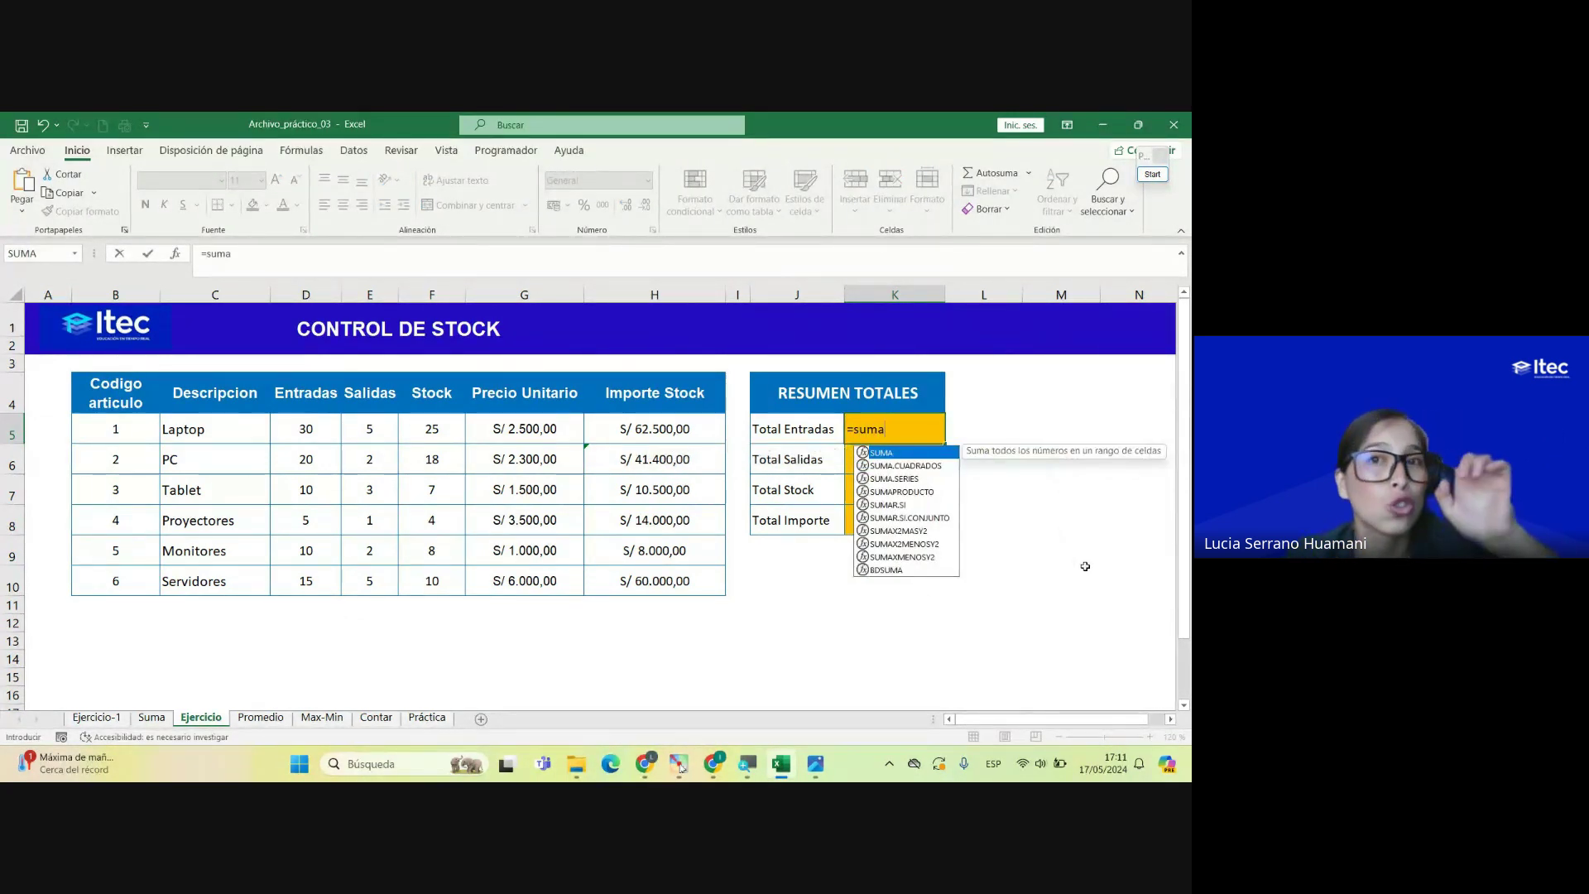
double_click(879, 454)
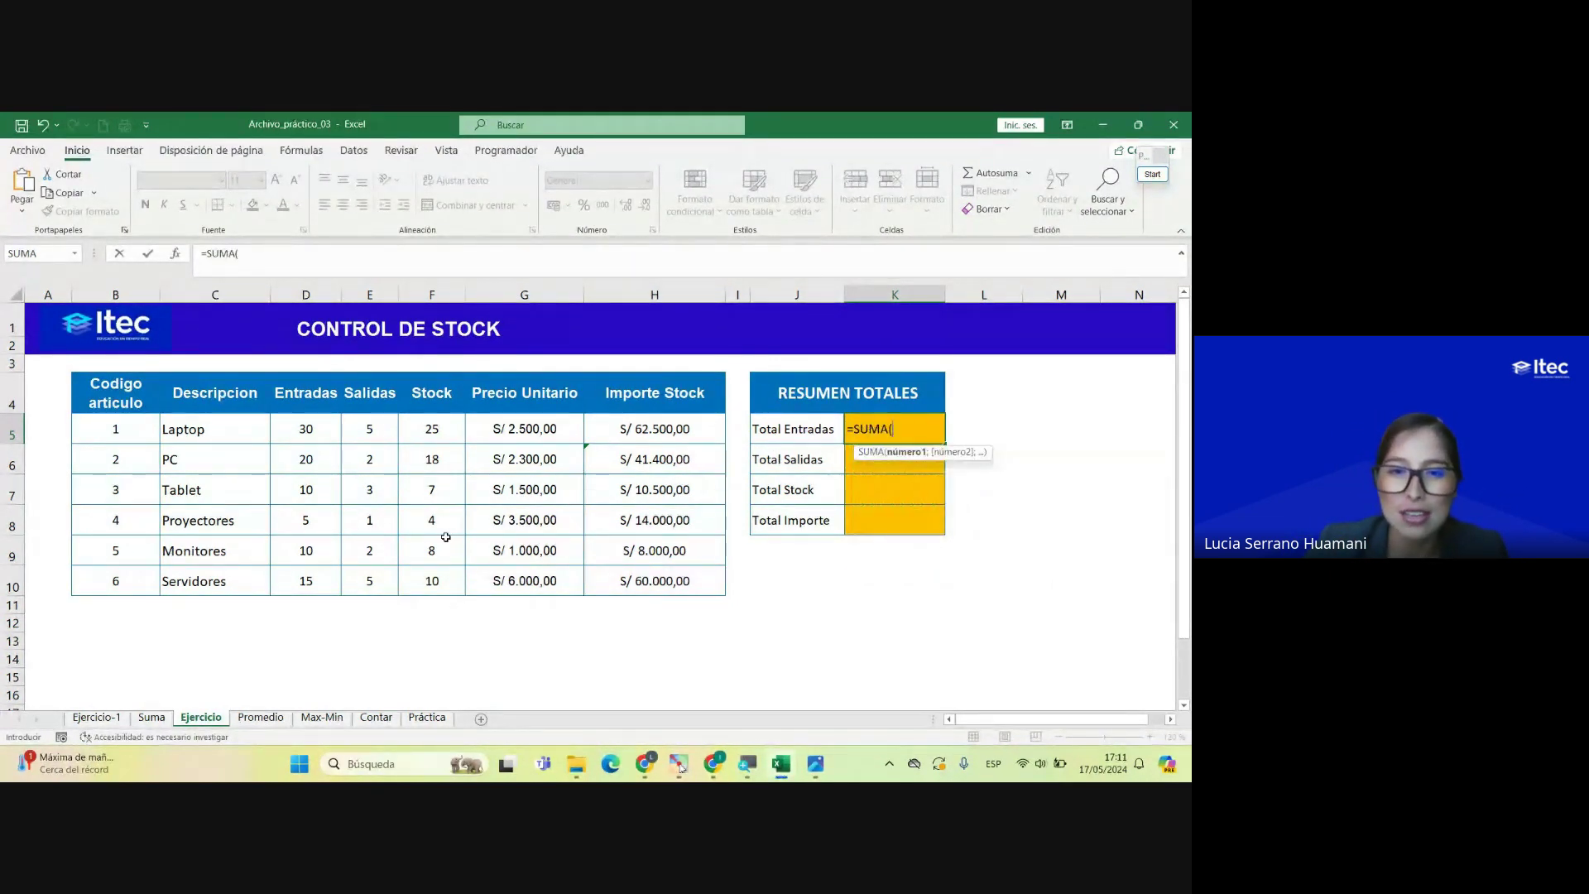
drag(298, 431, 307, 583)
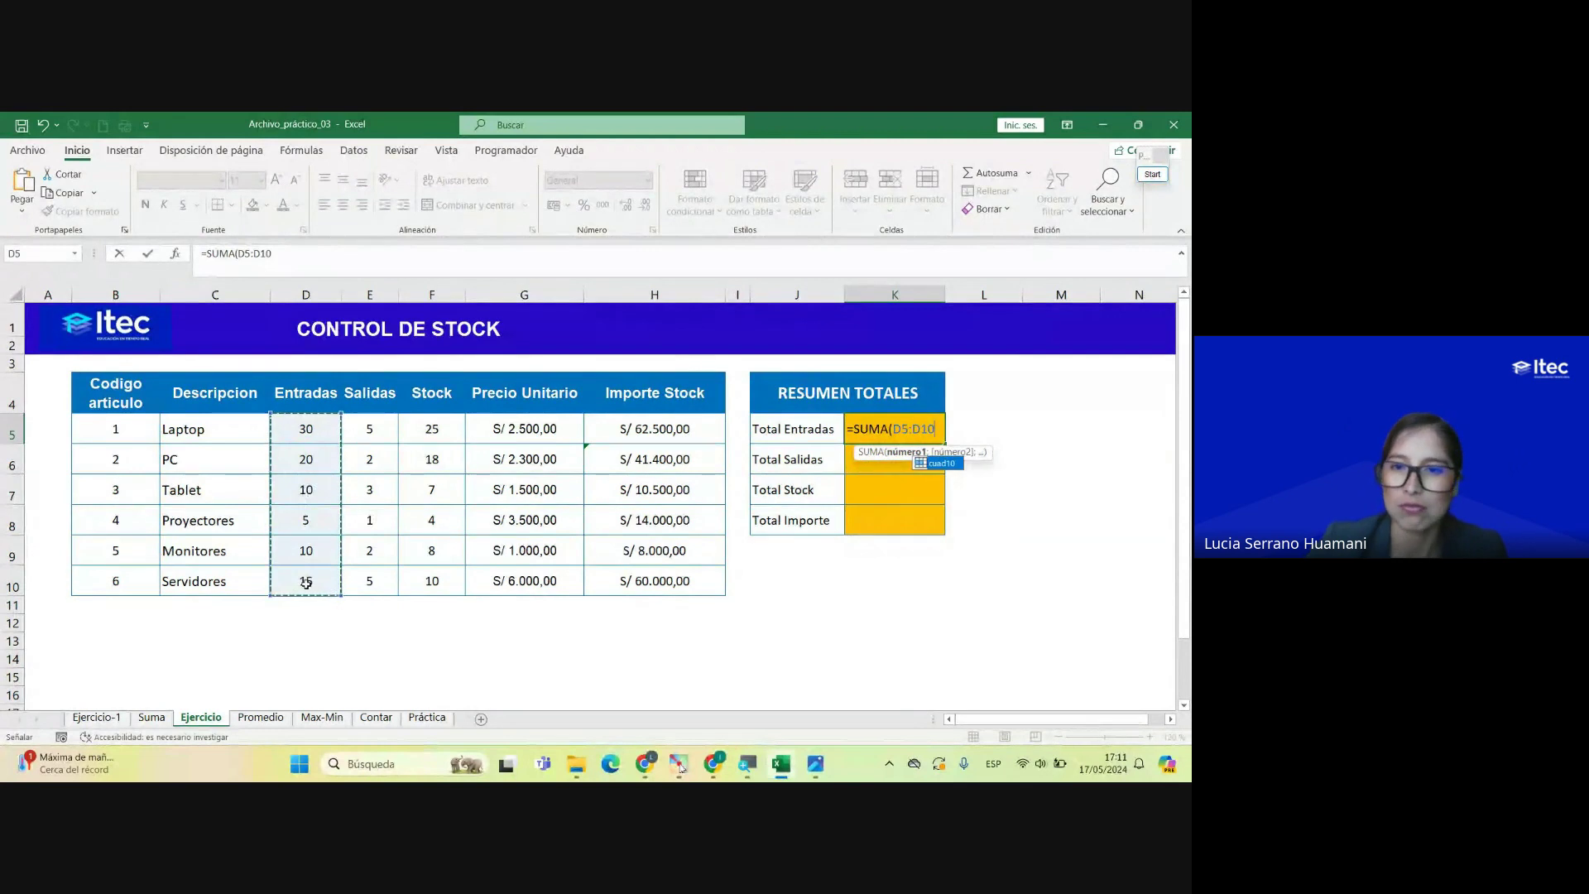
key(Return)
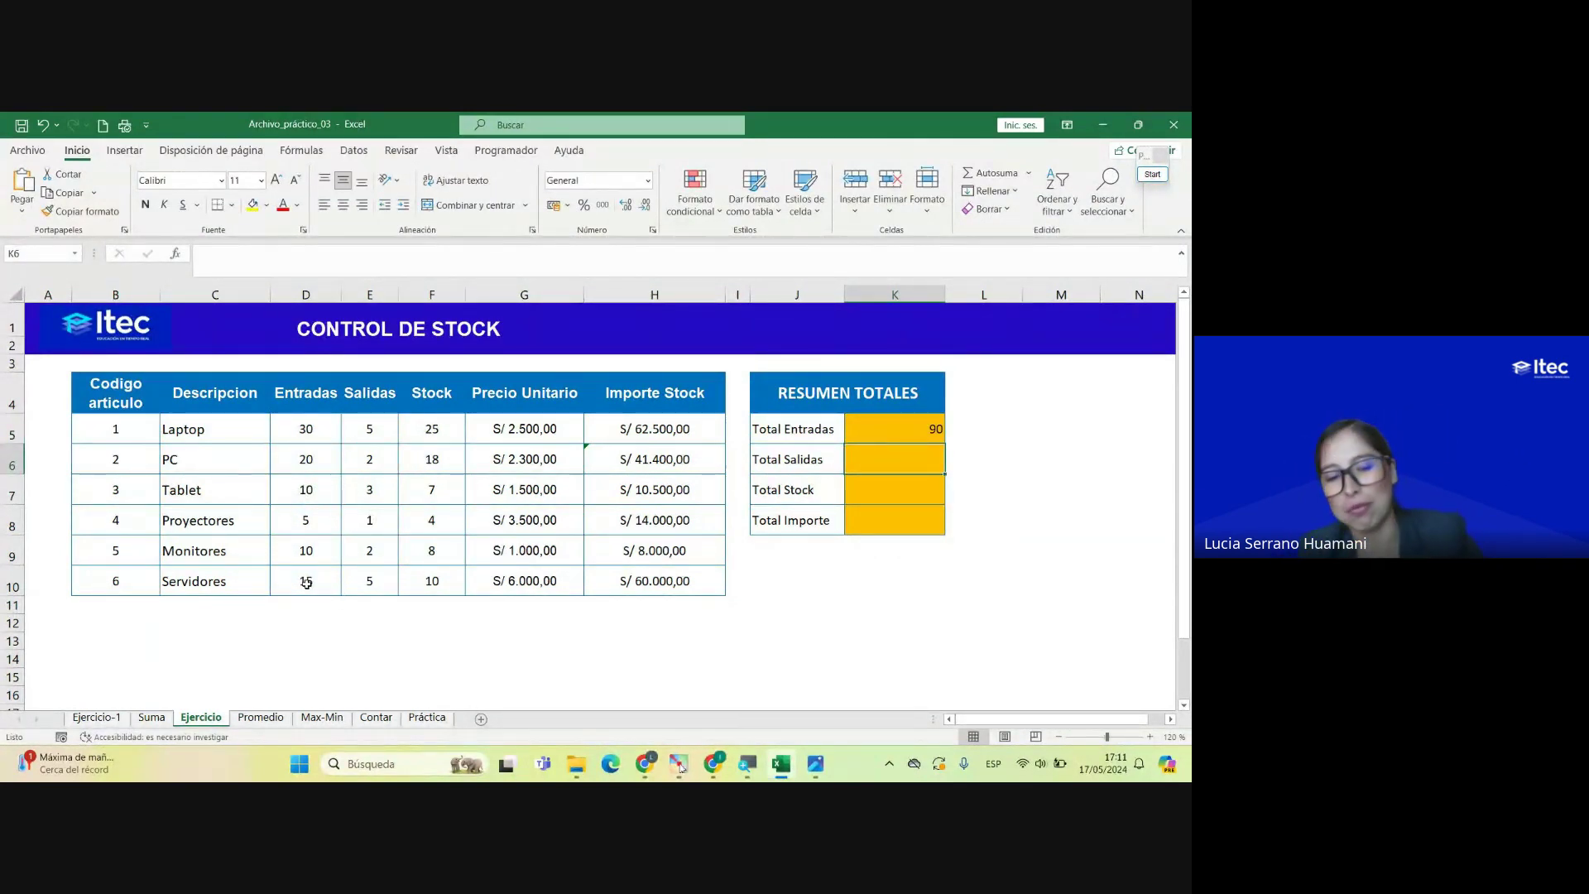
Step: Read the participants' answers for Total Salidas in the Google Meet chat and return to Excel
key(alt+Tab)
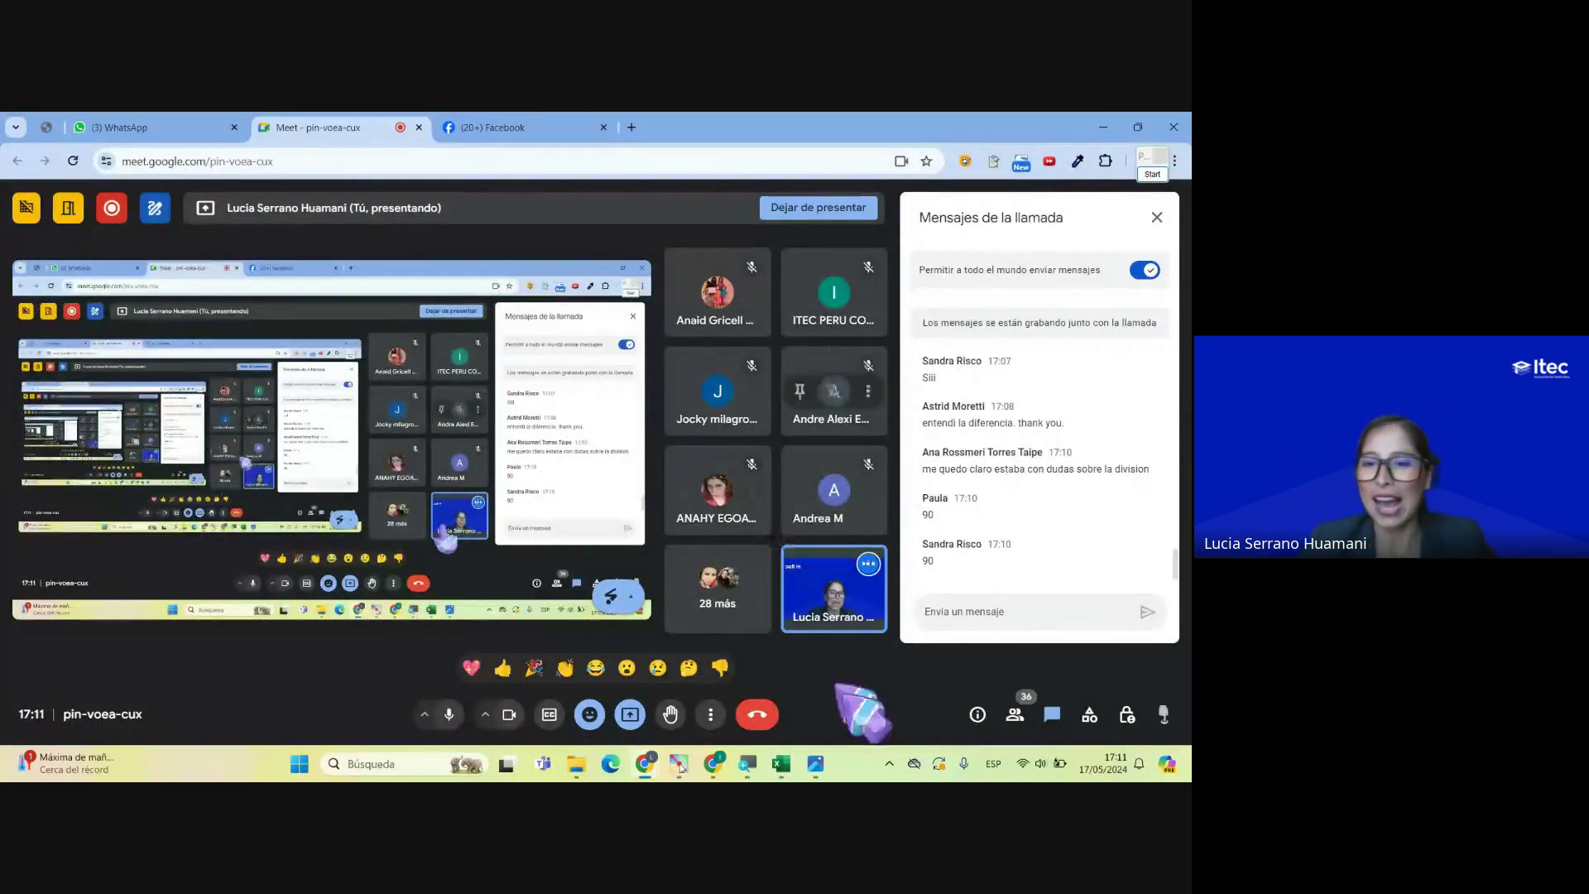
key(alt+Tab)
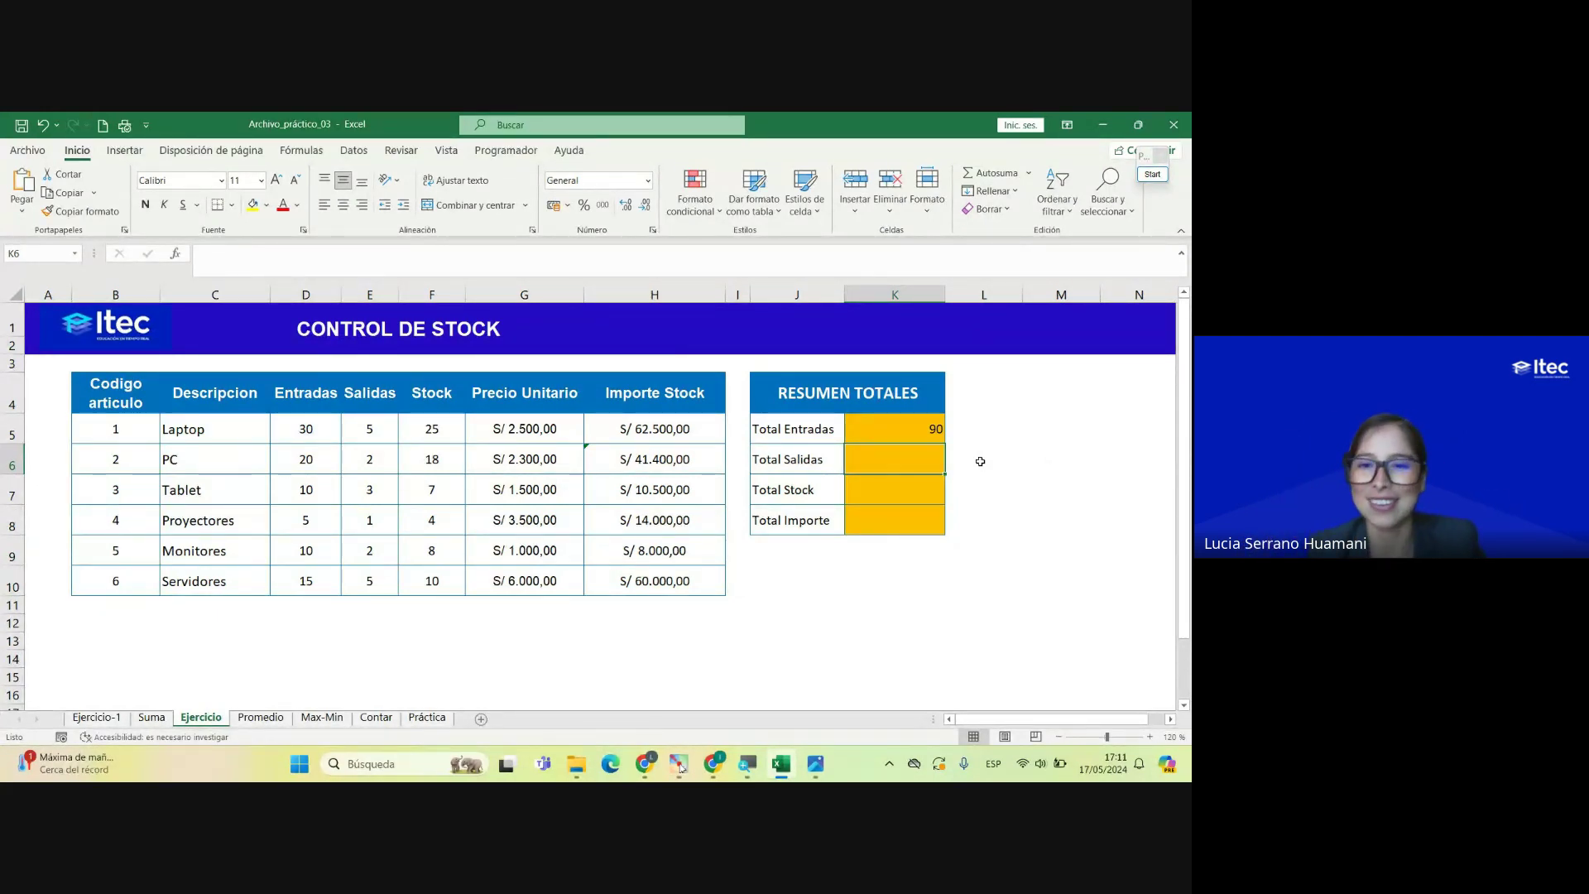
key(alt+Tab)
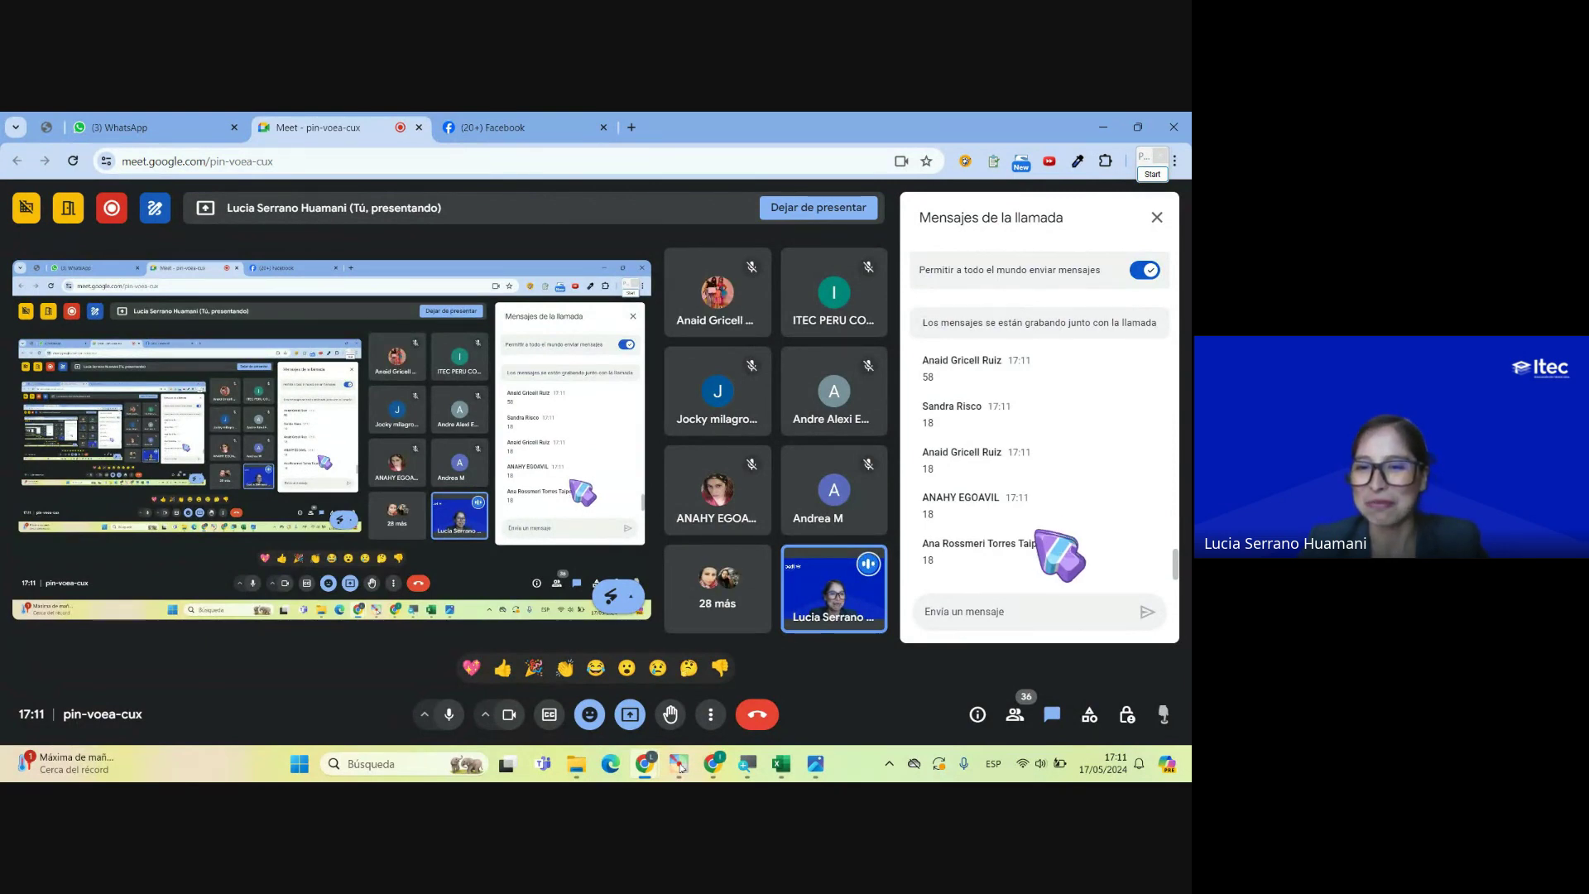
scroll(1048, 575, up, 1)
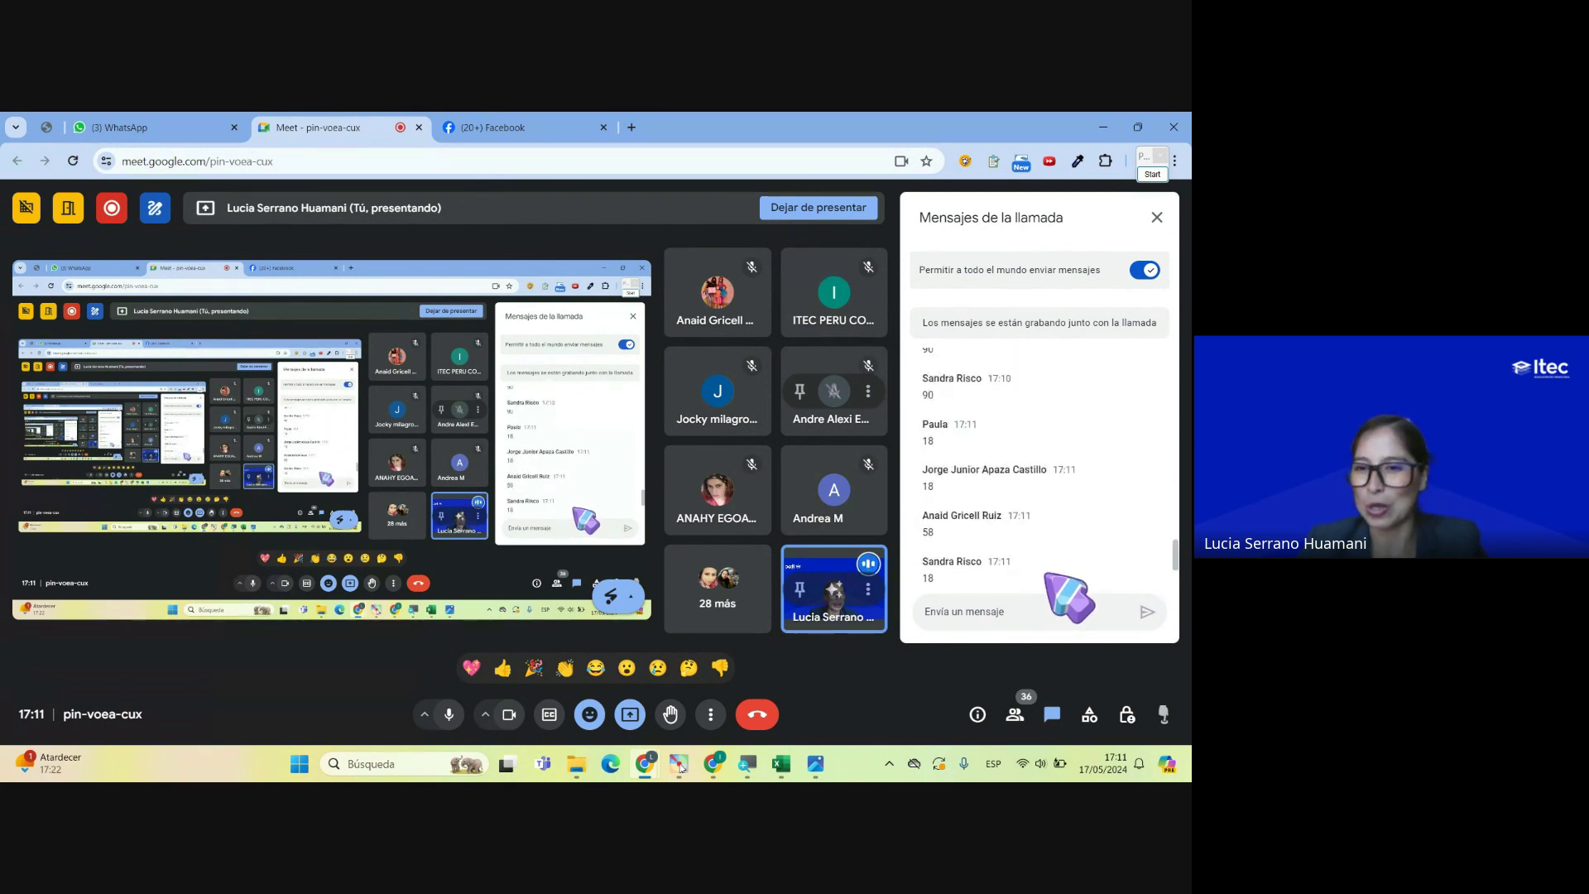
key(alt+Tab)
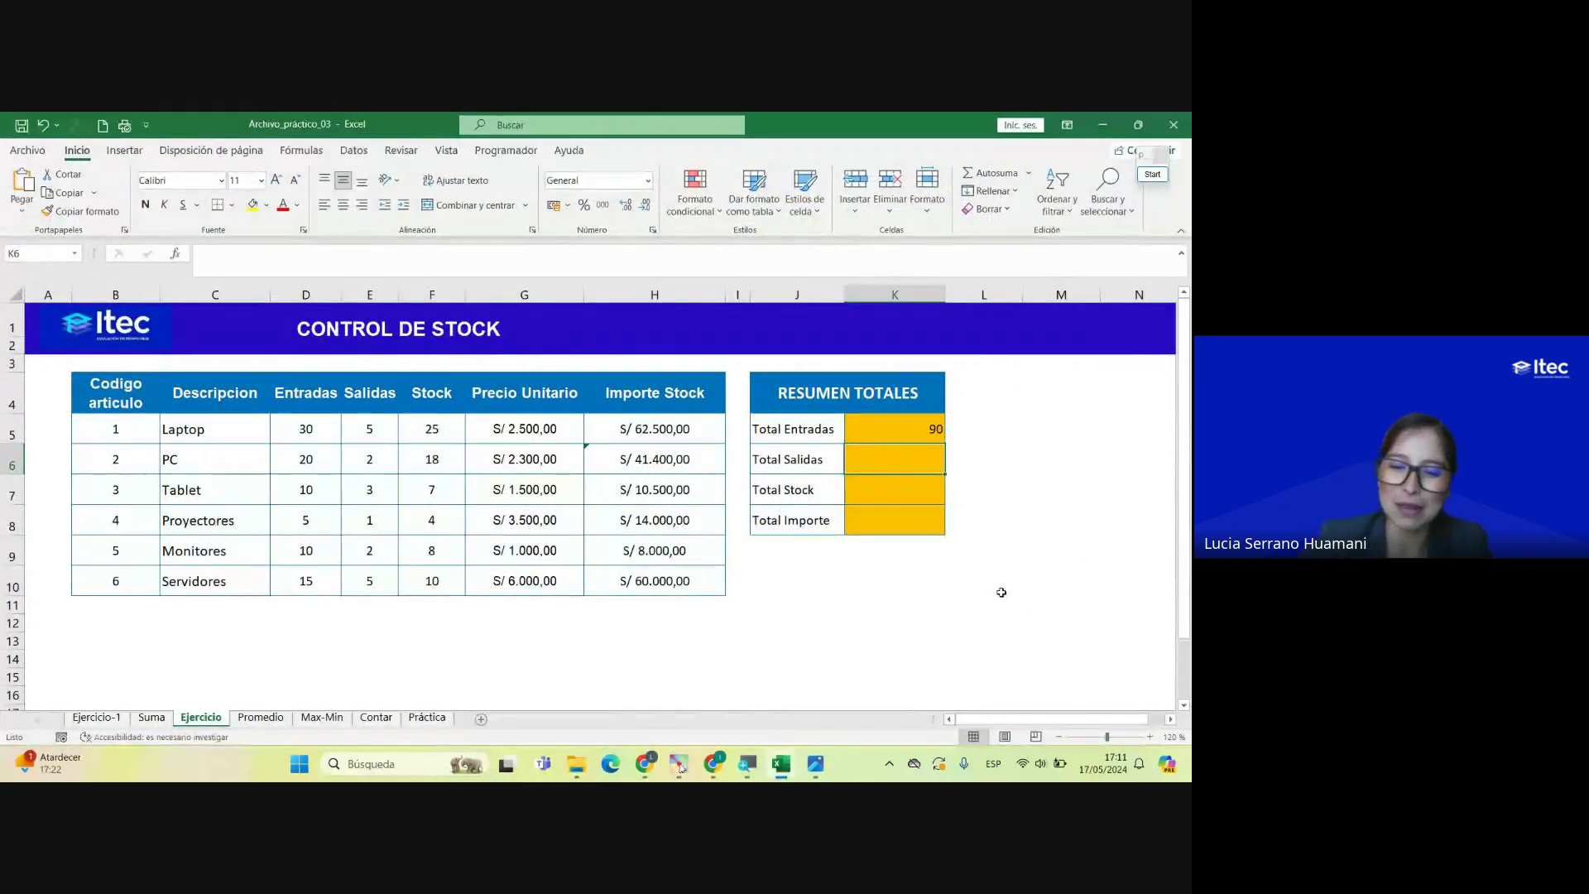
Step: Calculate Total Salidas in K6 with the SUMA function over the Salidas range E5:E10
text(=)
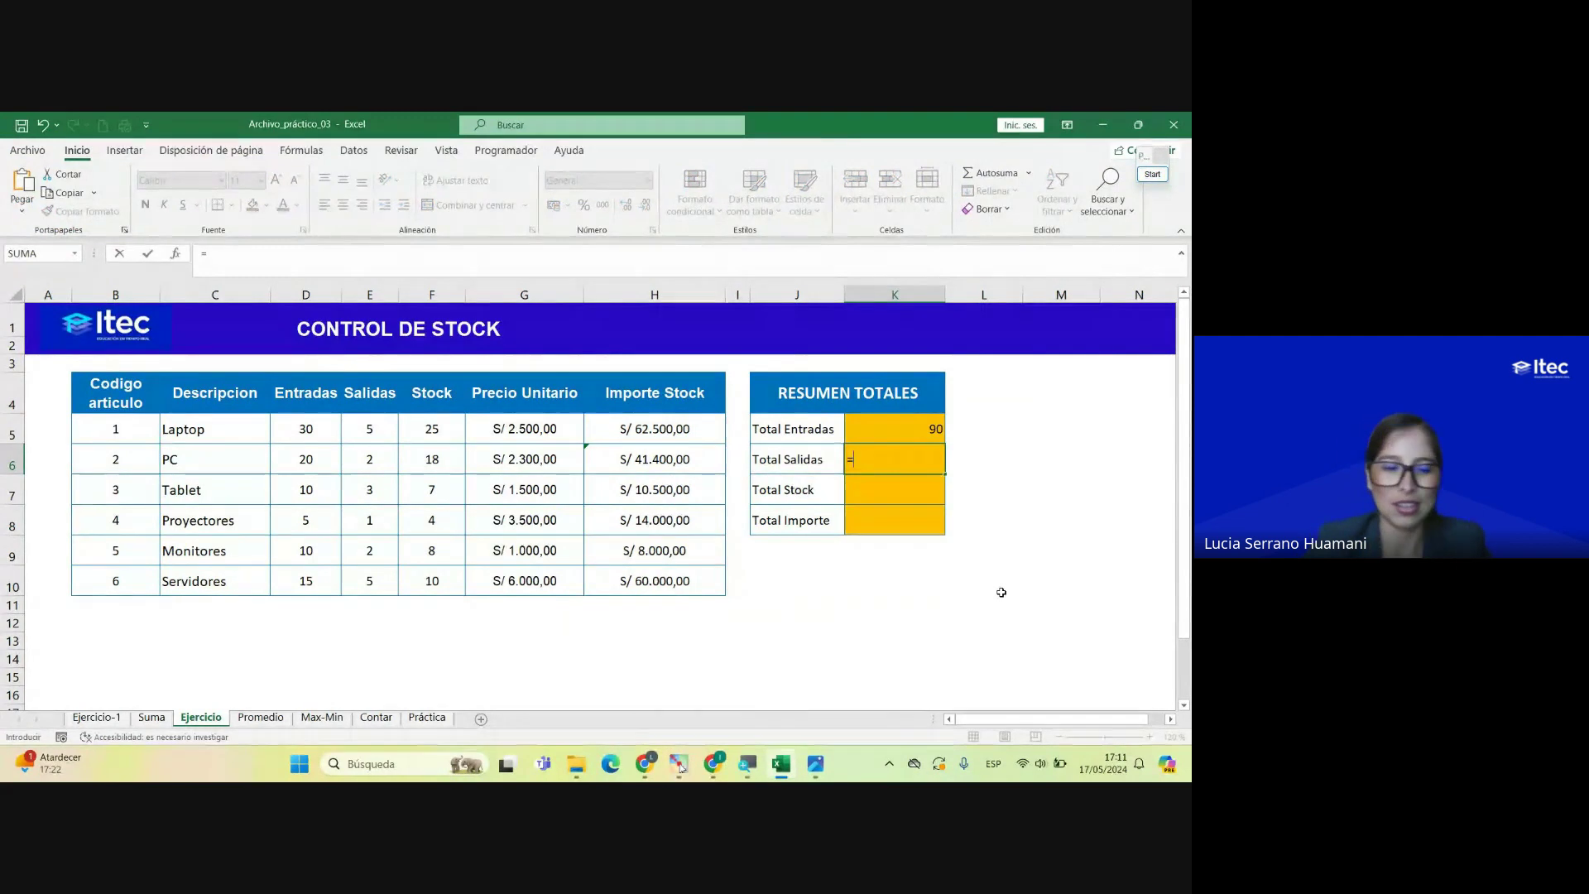
text(suma)
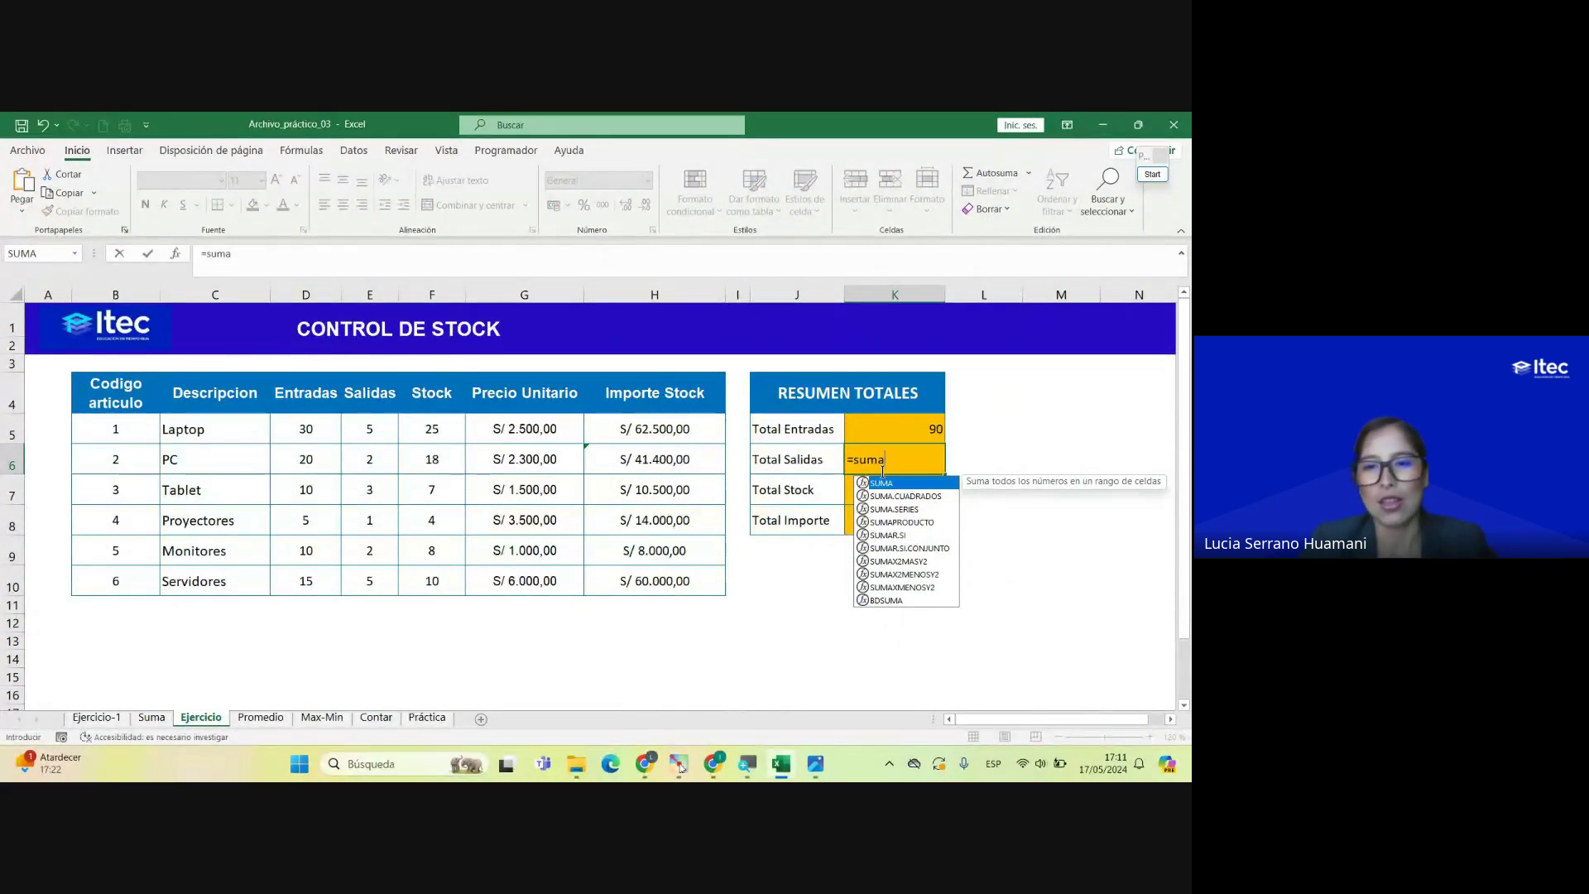
double_click(884, 483)
drag(369, 433, 391, 574)
key(Return)
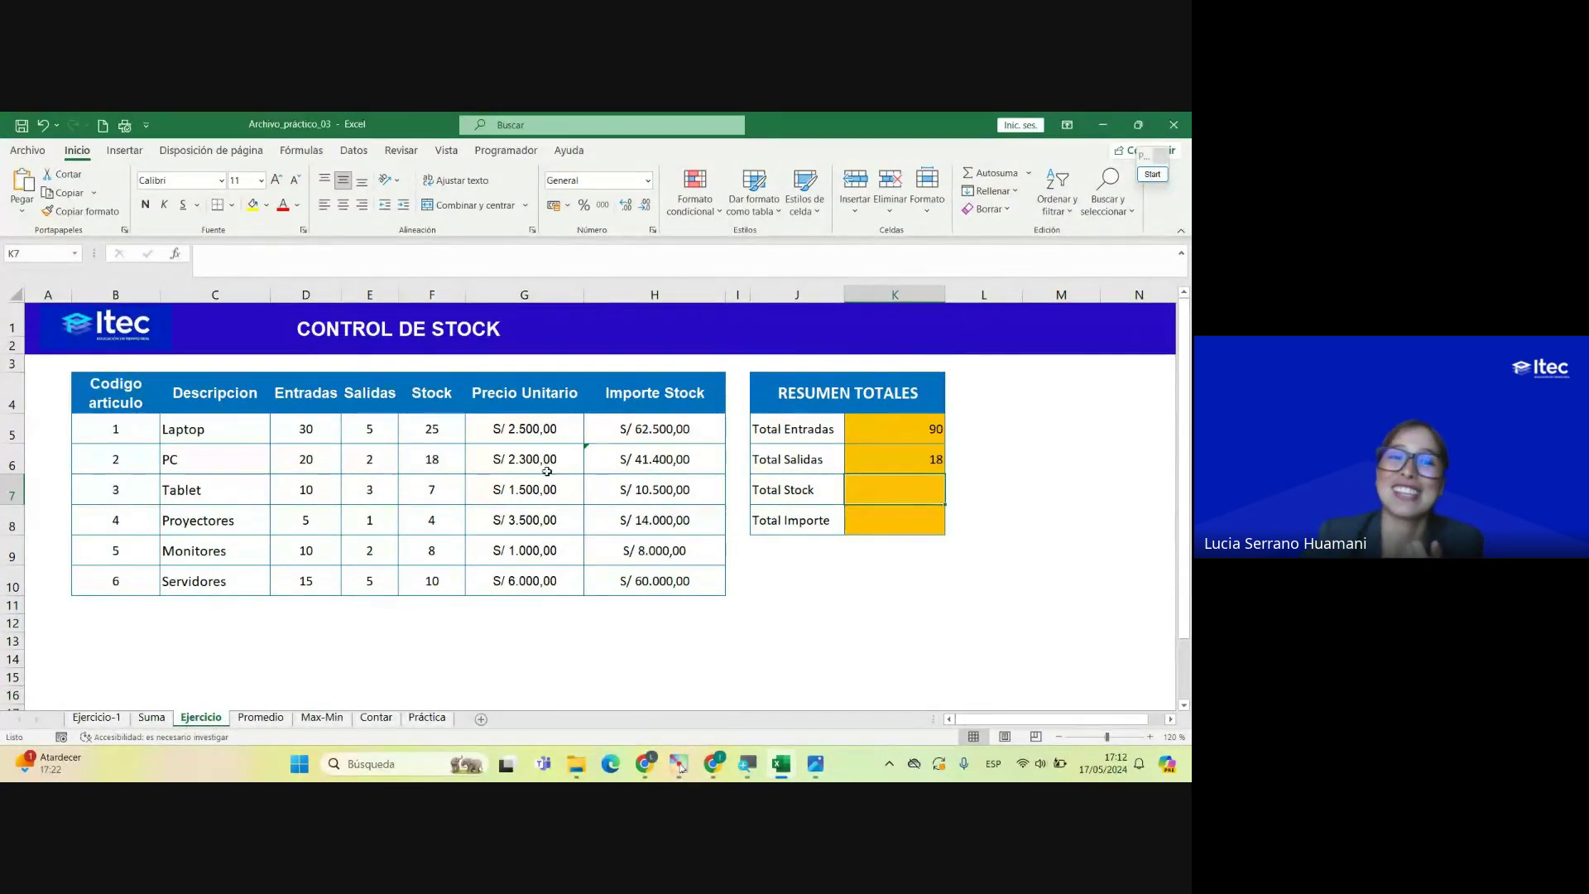
Step: Highlight the Stock values F5:F10, select the Total Stock cell K7, and switch to Google Meet to read the chat answers
drag(432, 428, 432, 583)
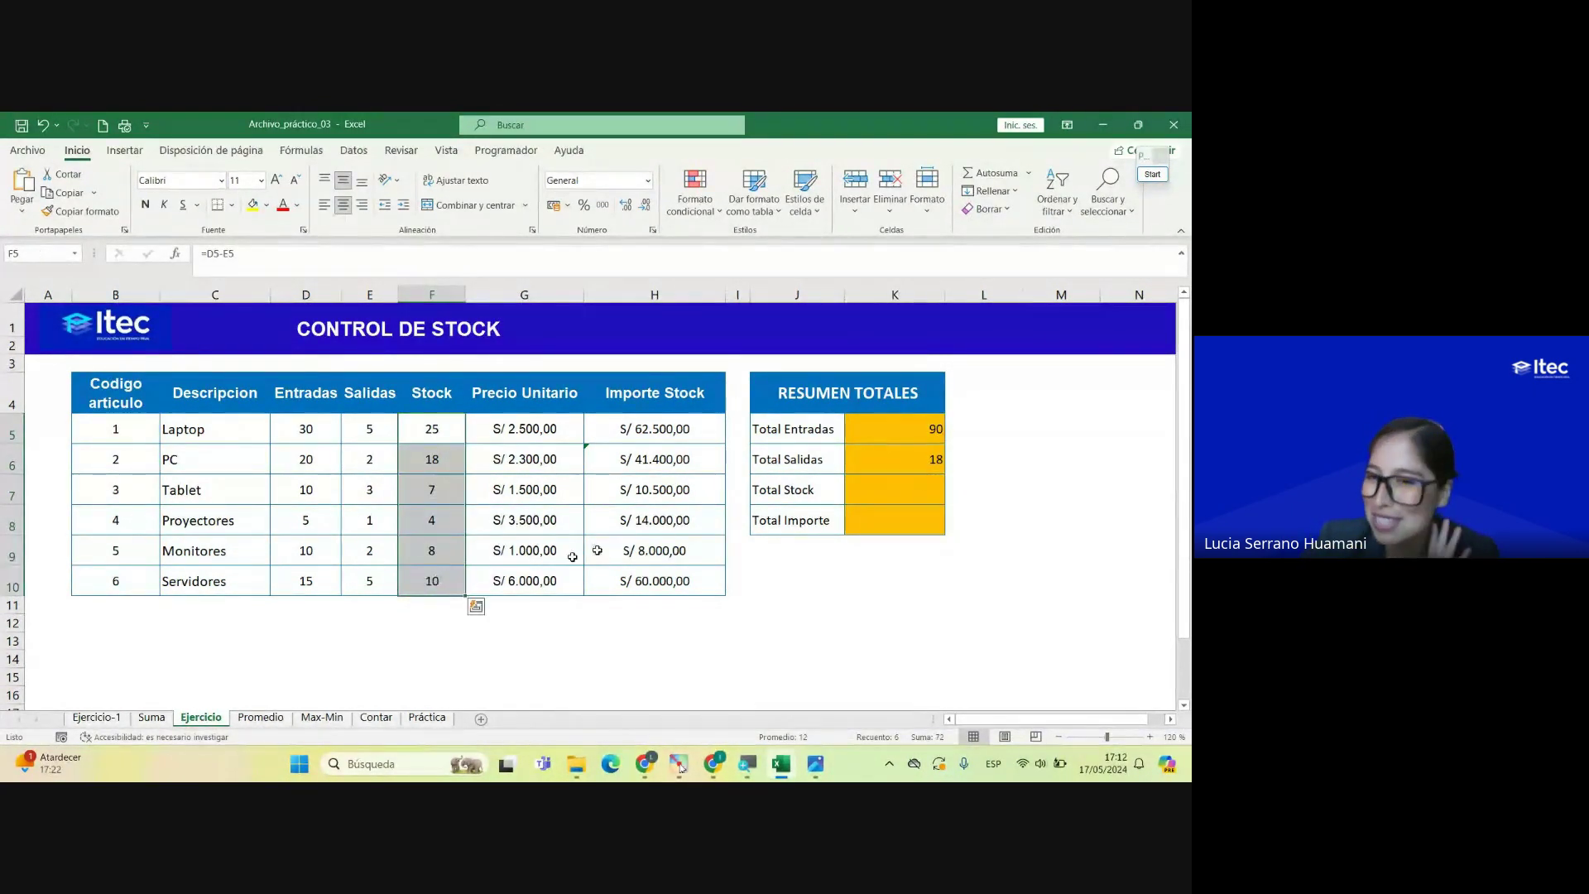
click(894, 489)
key(alt+Tab)
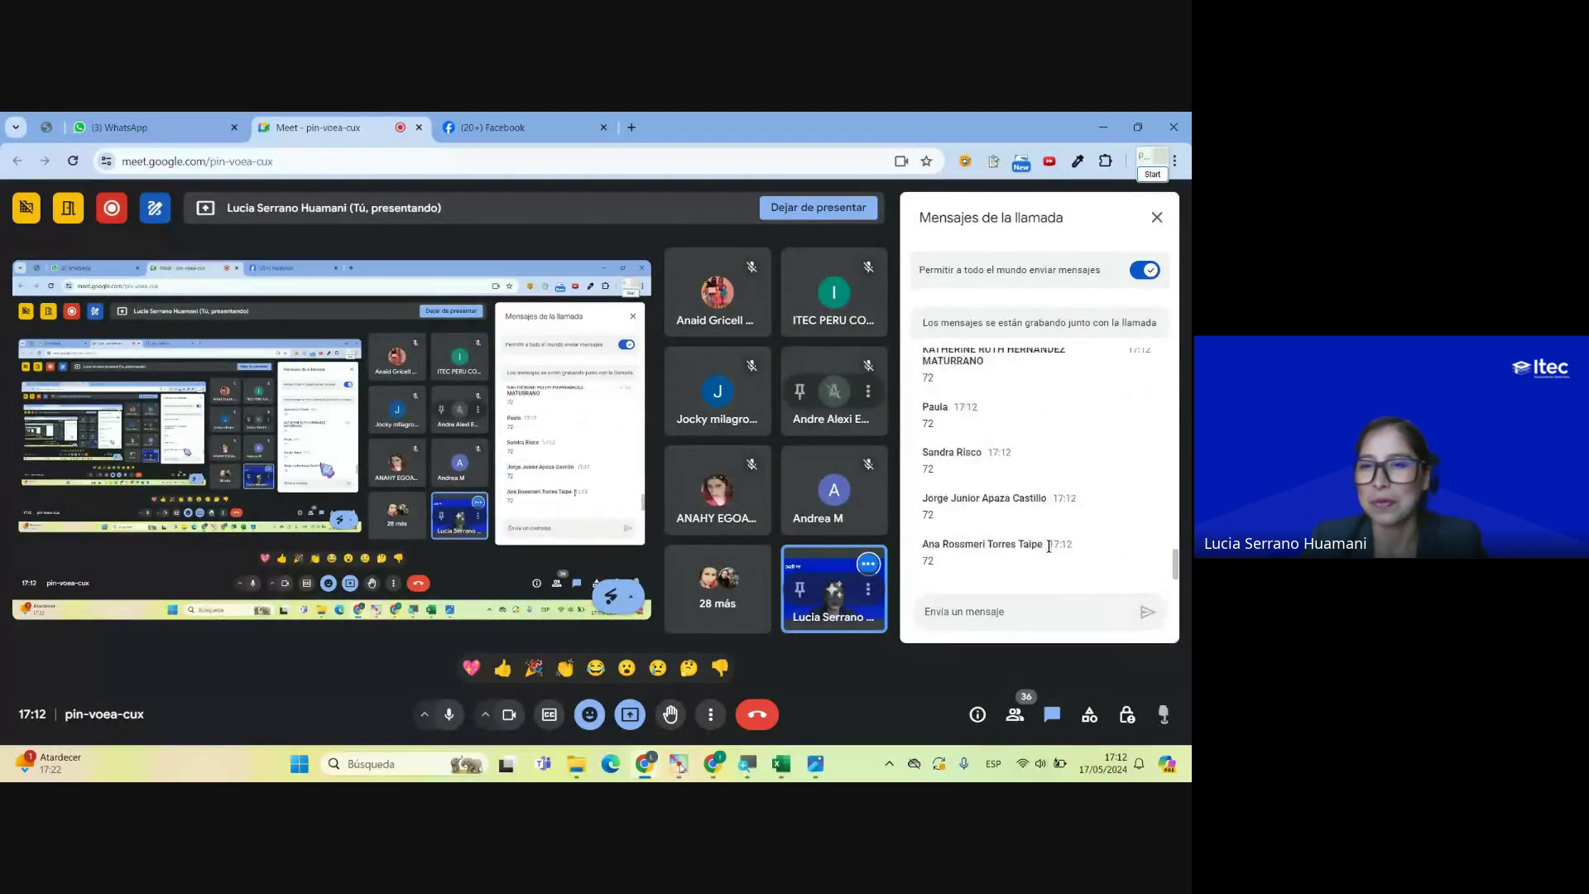
Step: Read the participants' answers for Total Stock in the Google Meet chat and return to Excel
scroll(1043, 529, up, 3)
scroll(1059, 524, up, 2)
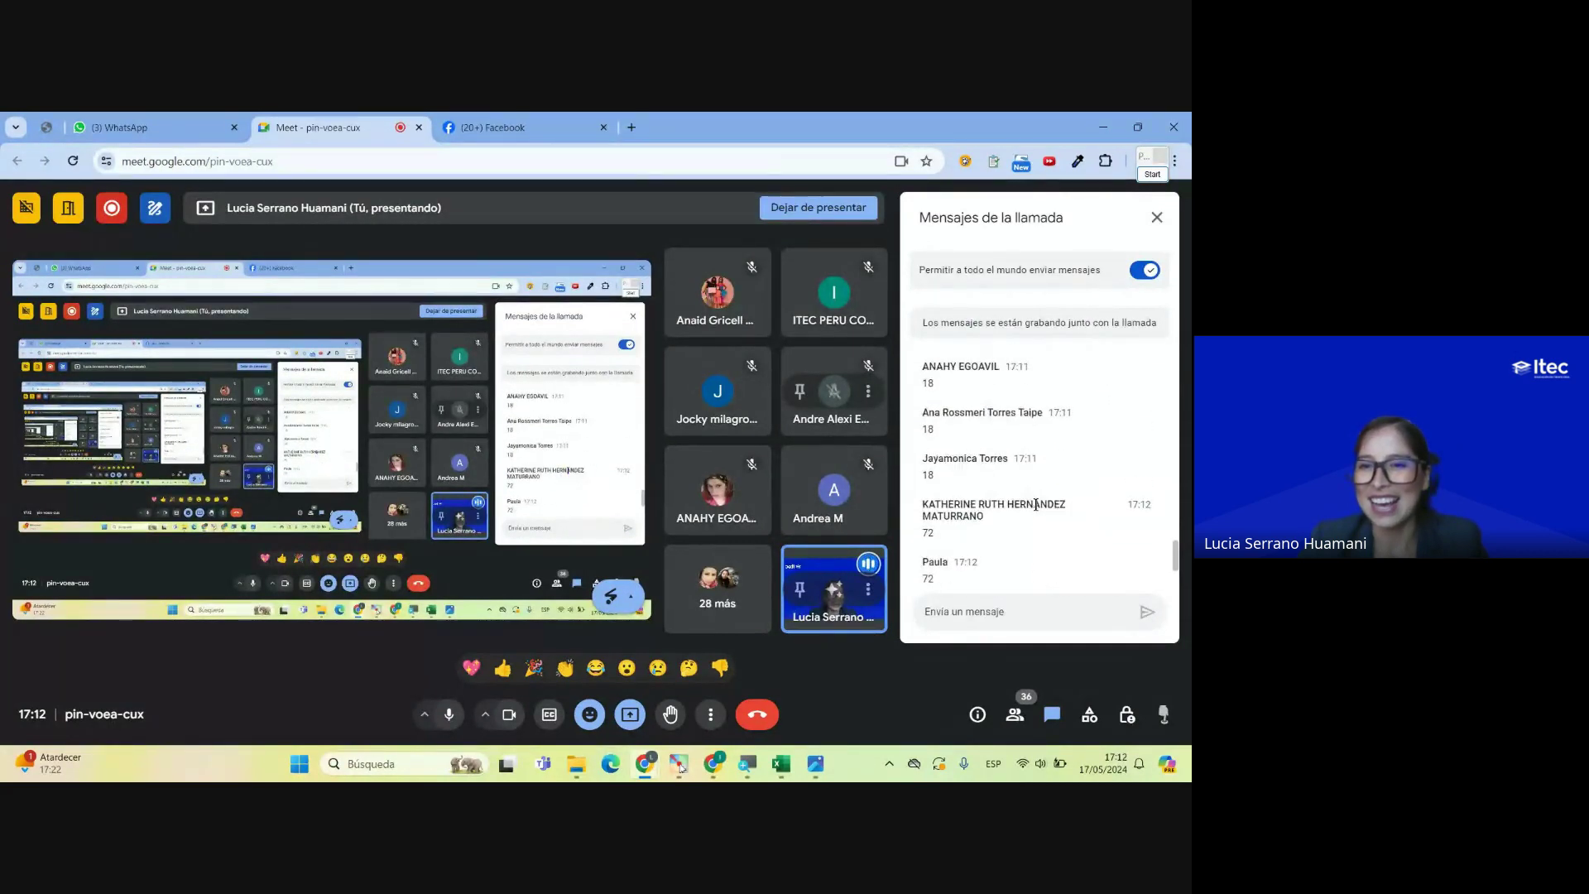
scroll(1060, 526, down, 2)
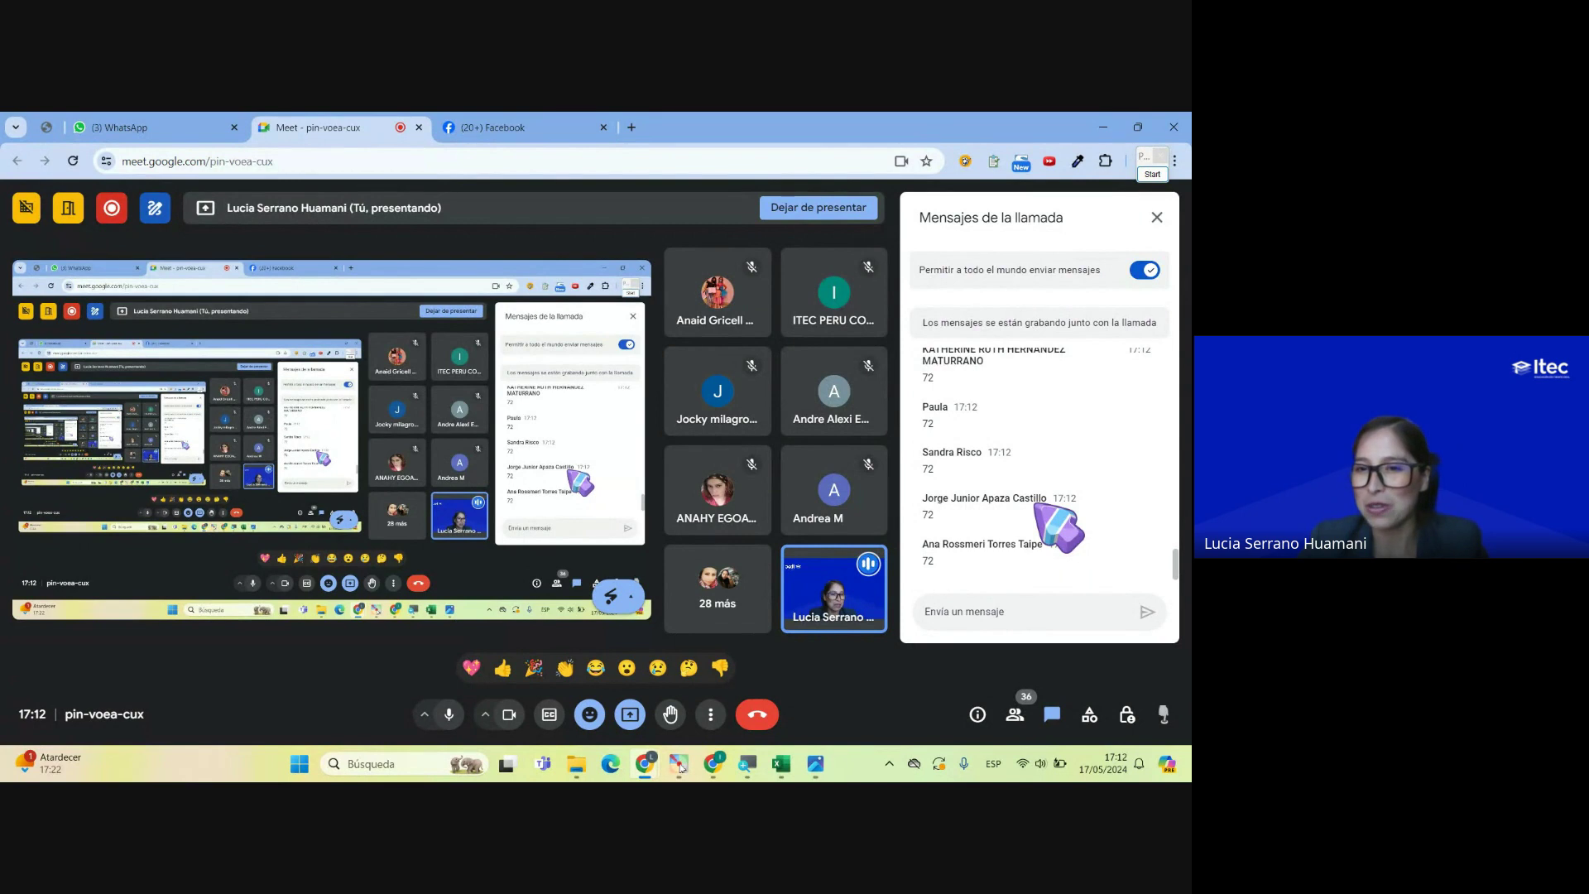
scroll(1059, 529, up, 1)
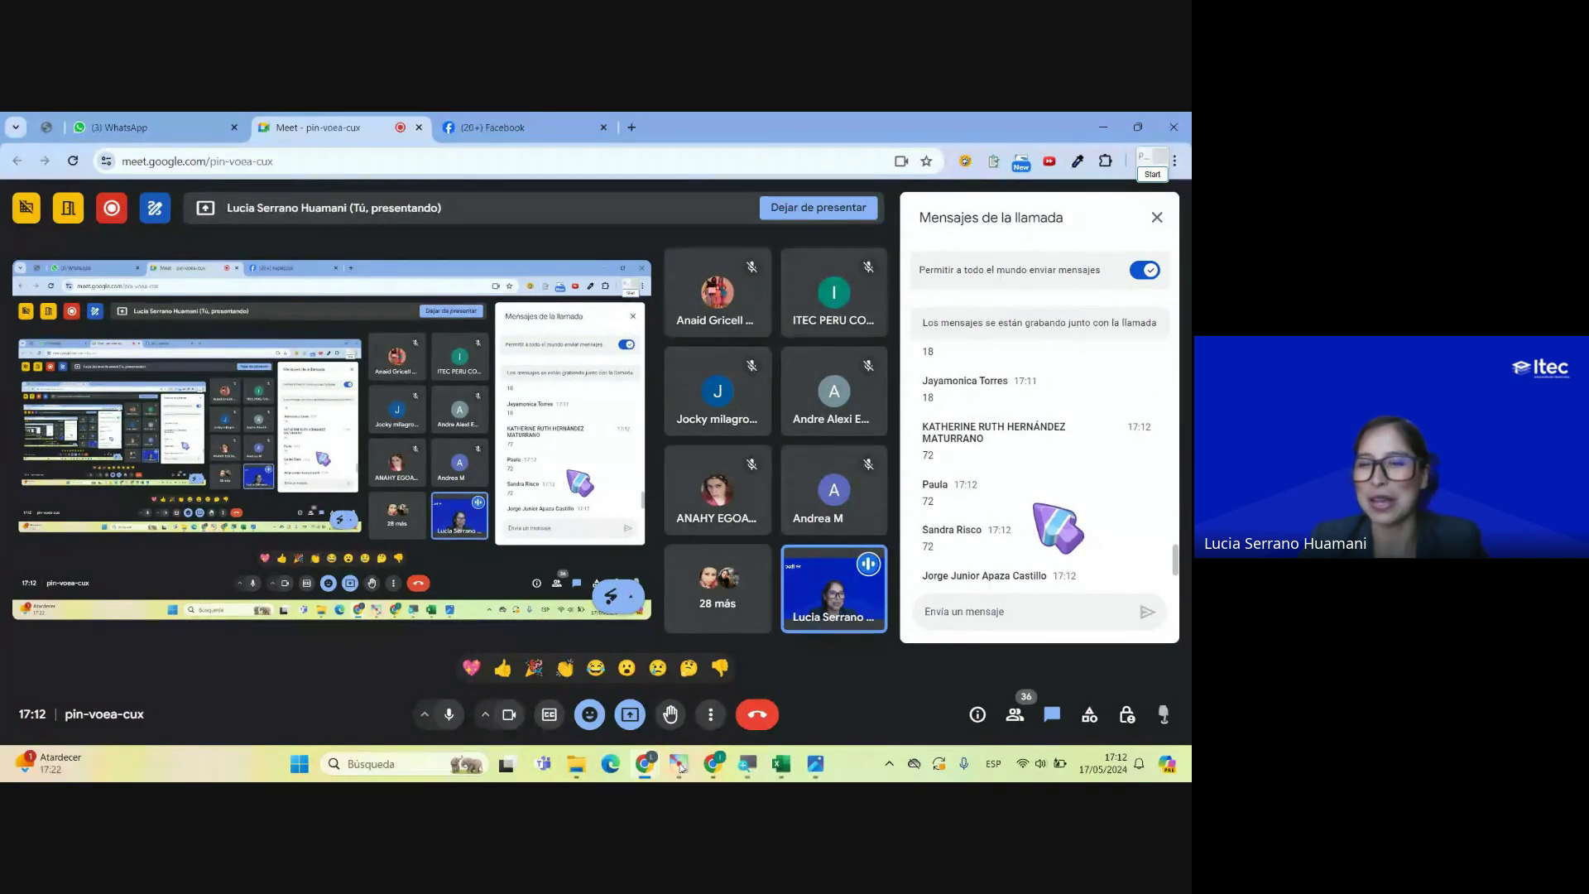
key(alt+Tab)
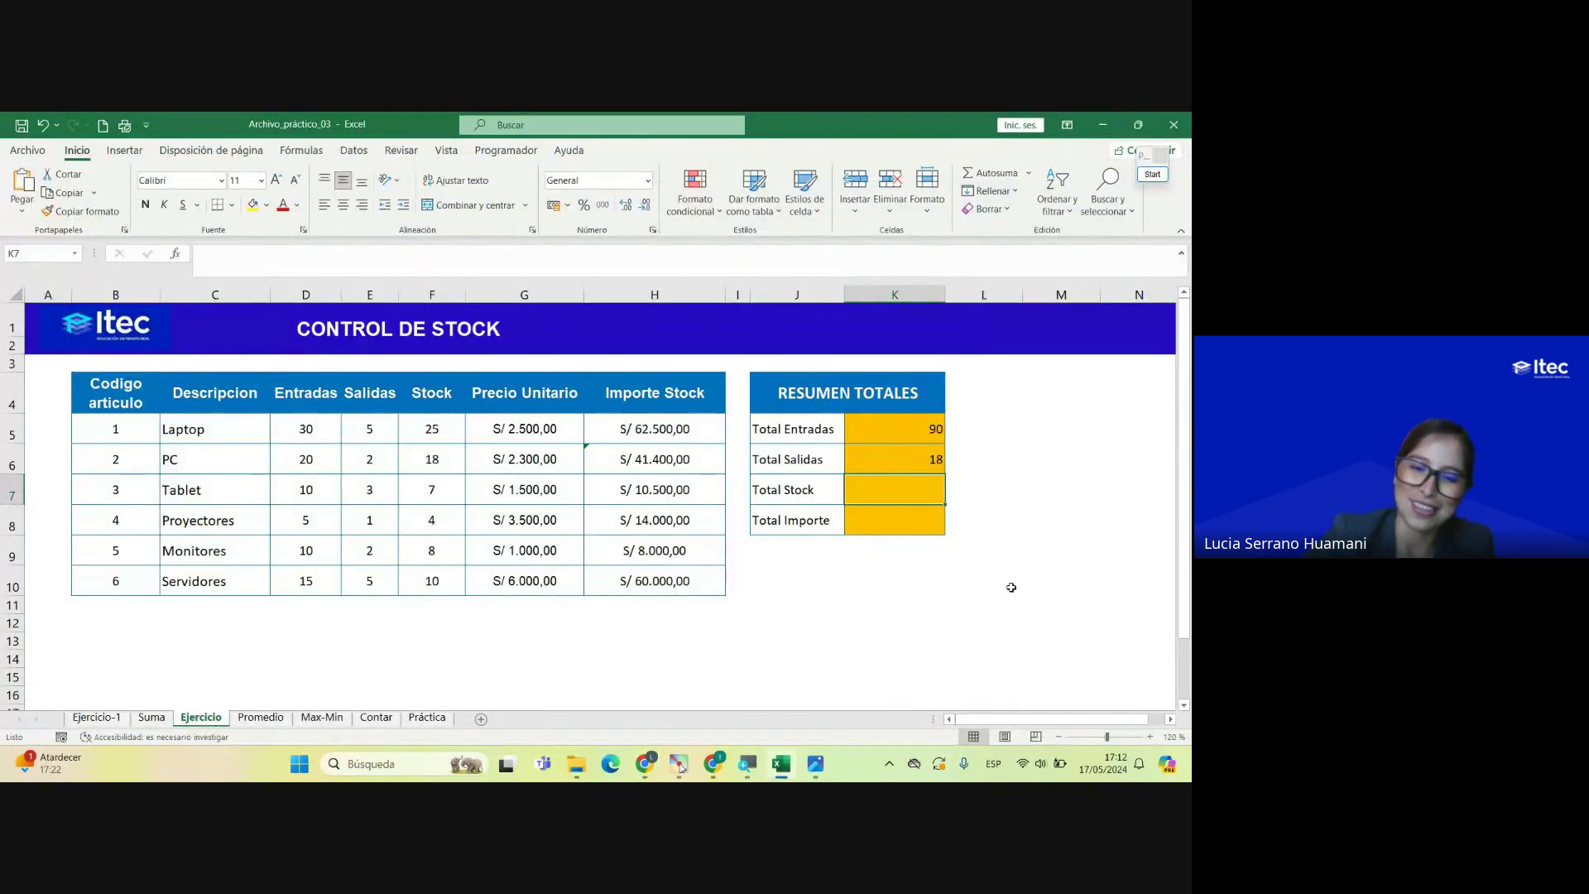
Step: Calculate Total Stock in K7 with the SUMA function over the Stock range F5:F10
text(=suma)
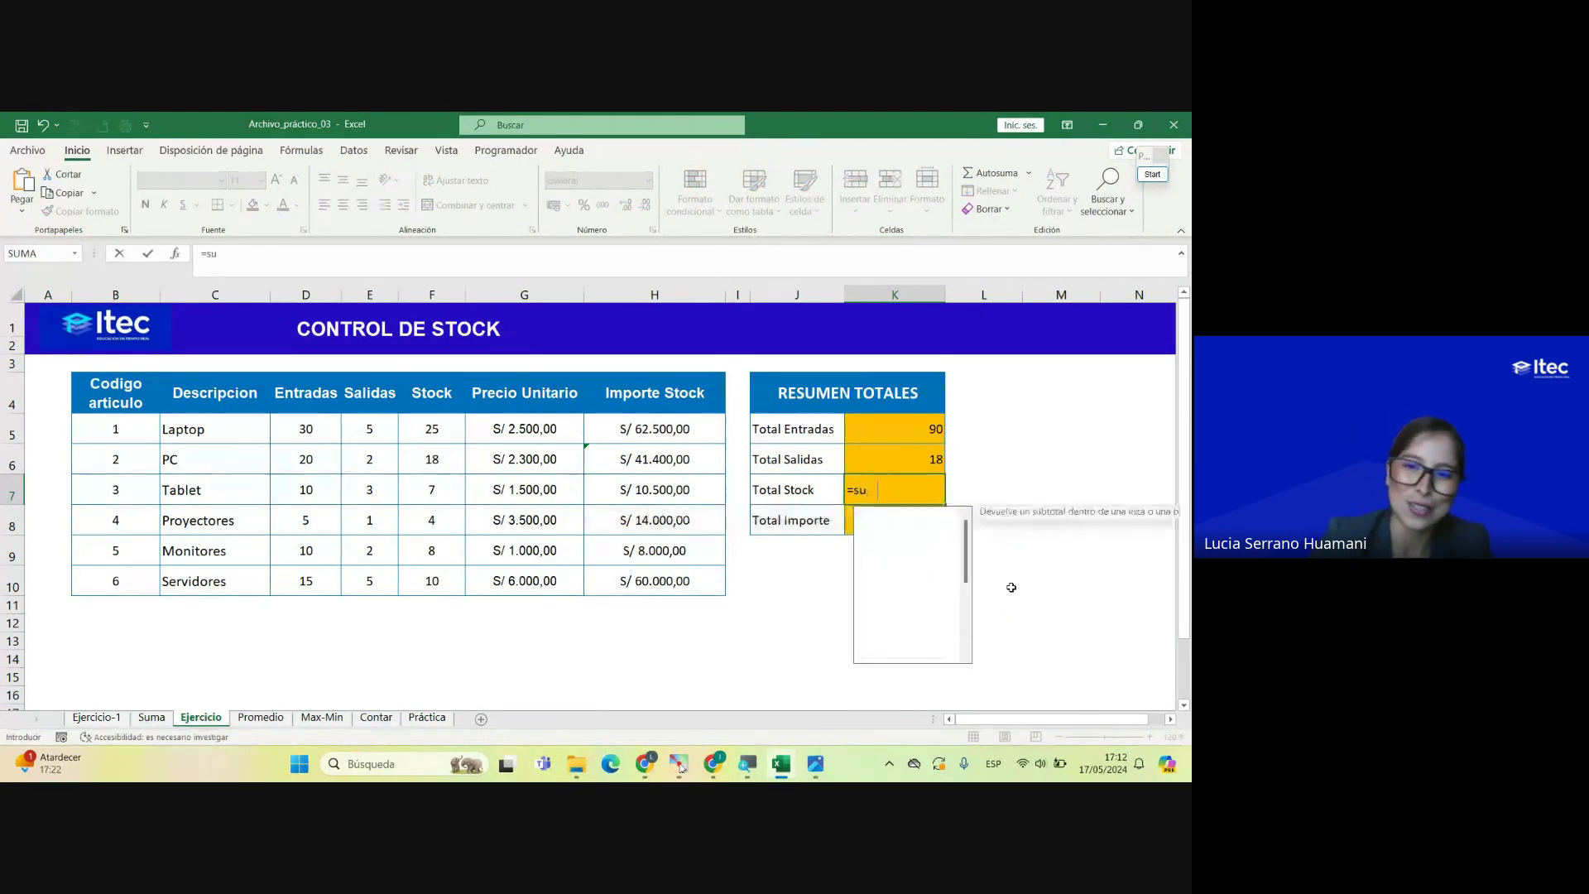
double_click(906, 514)
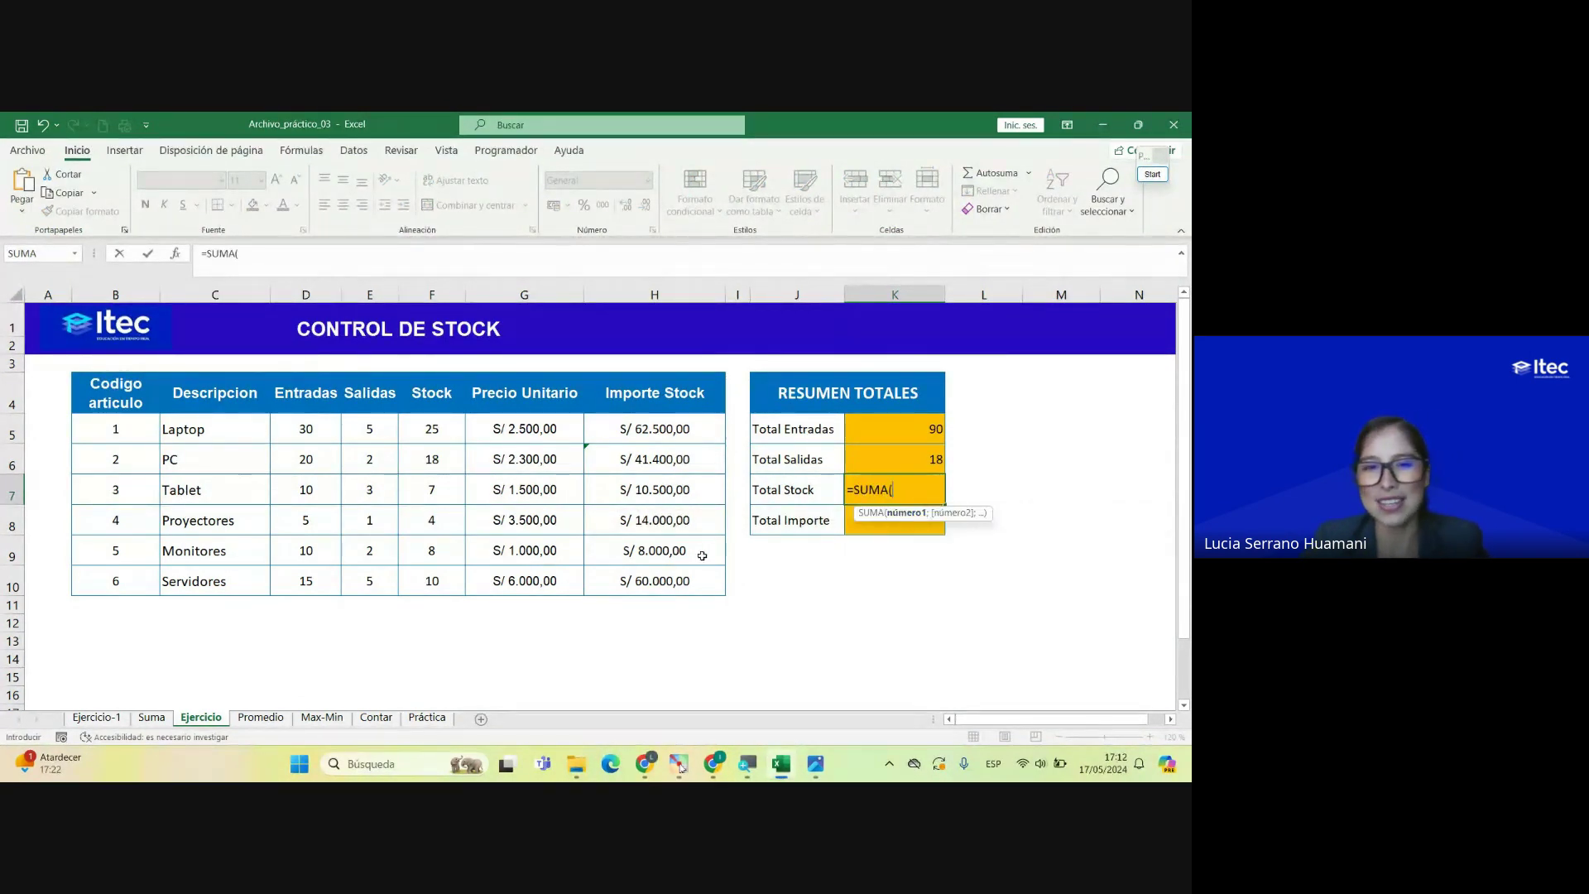
drag(438, 428, 445, 581)
key(Return)
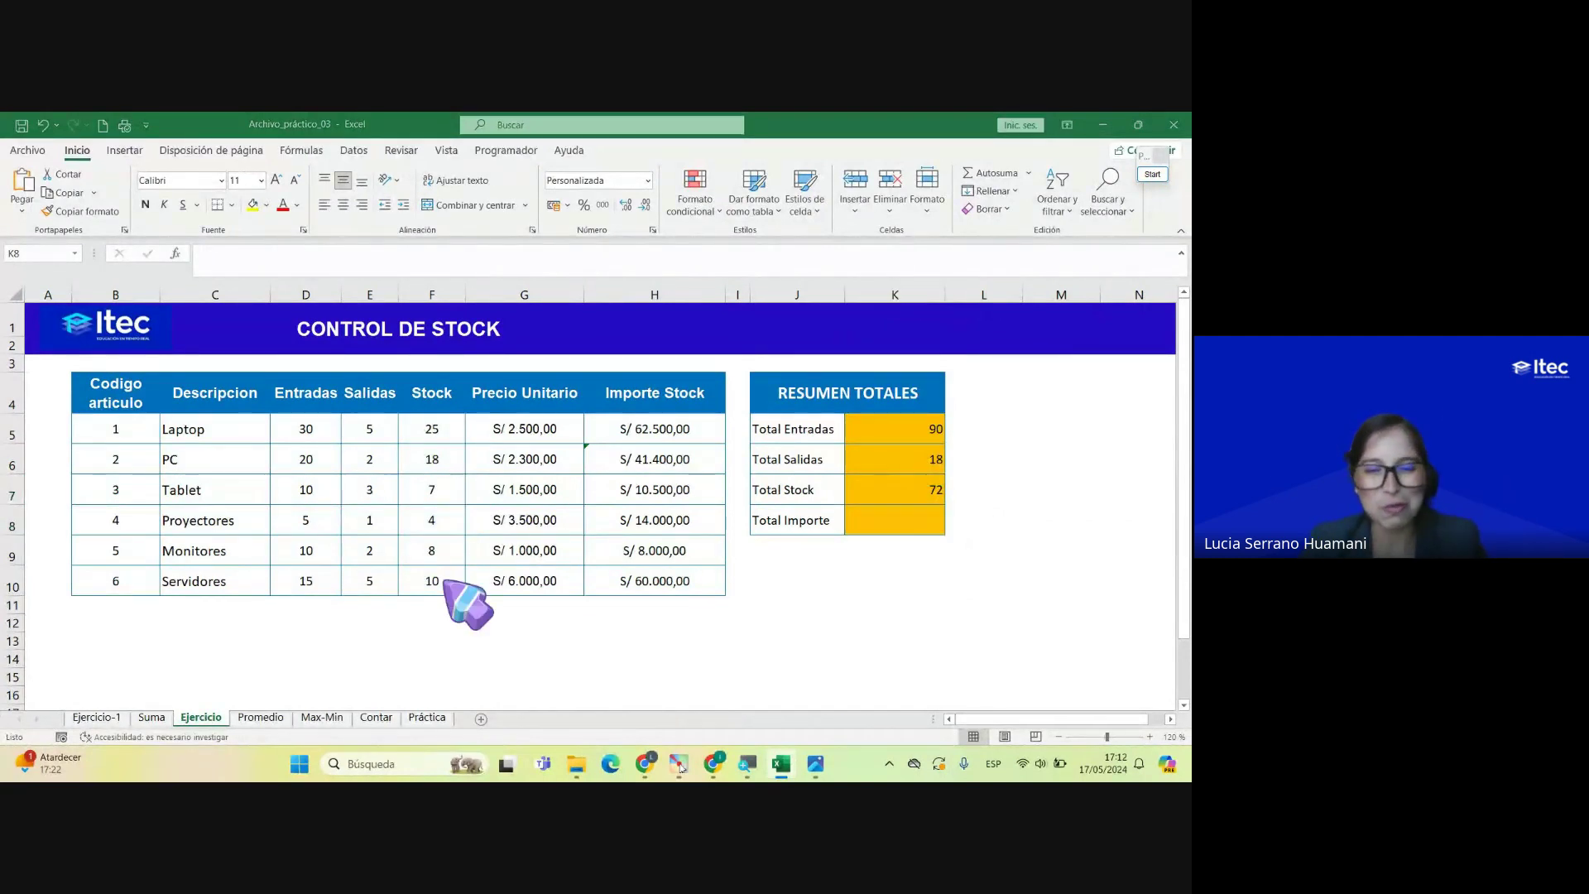
Step: Highlight the Importe Stock values H5:H10 and select the Total Importe cell K8
key(alt+Tab)
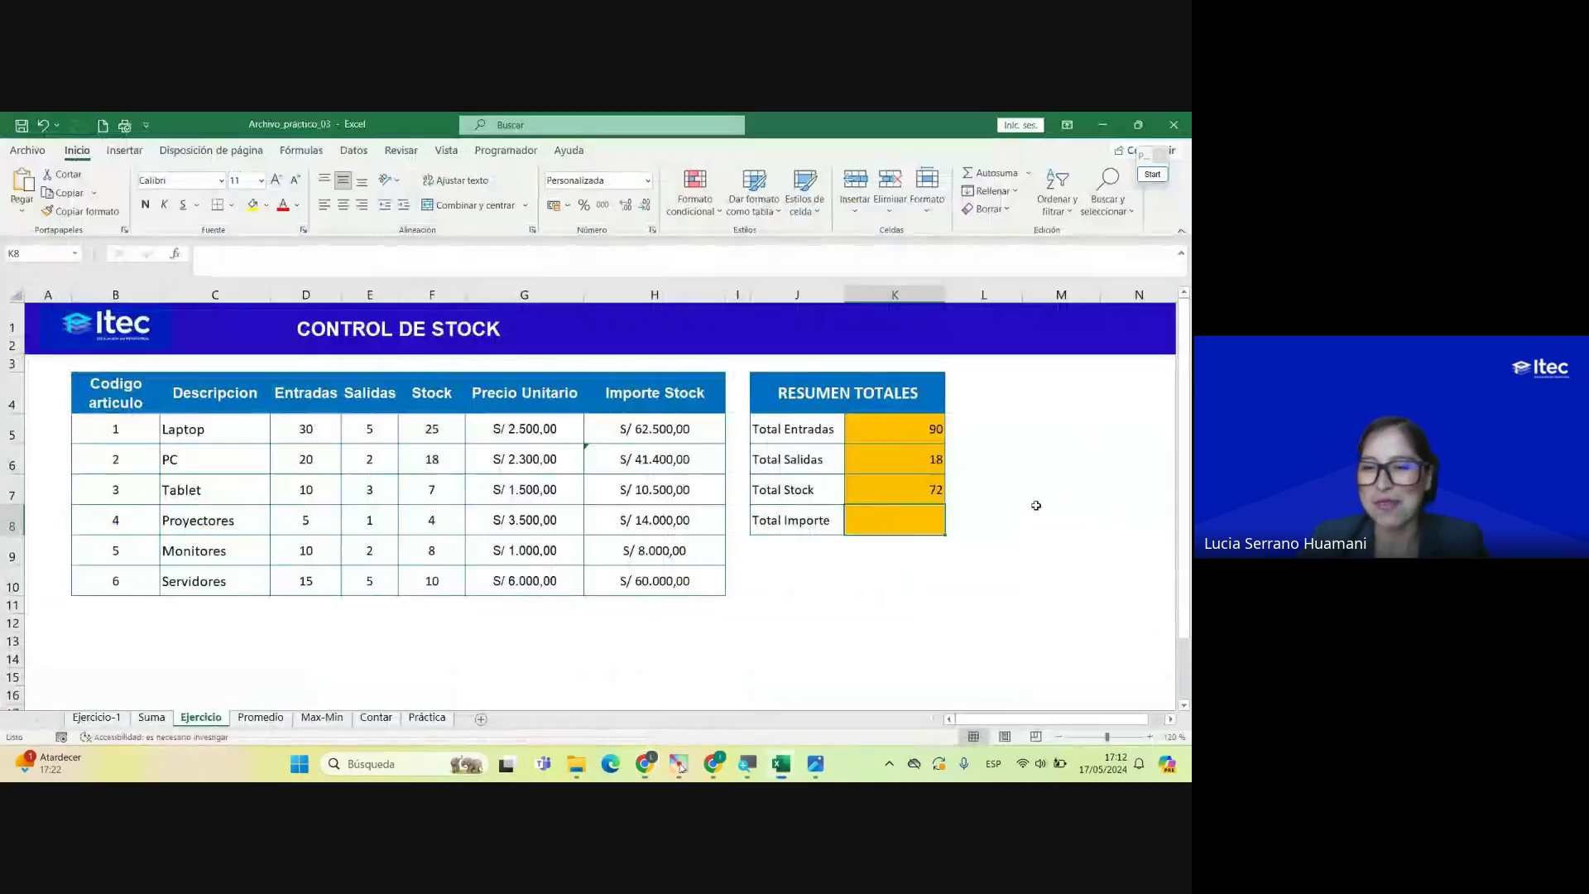
click(781, 763)
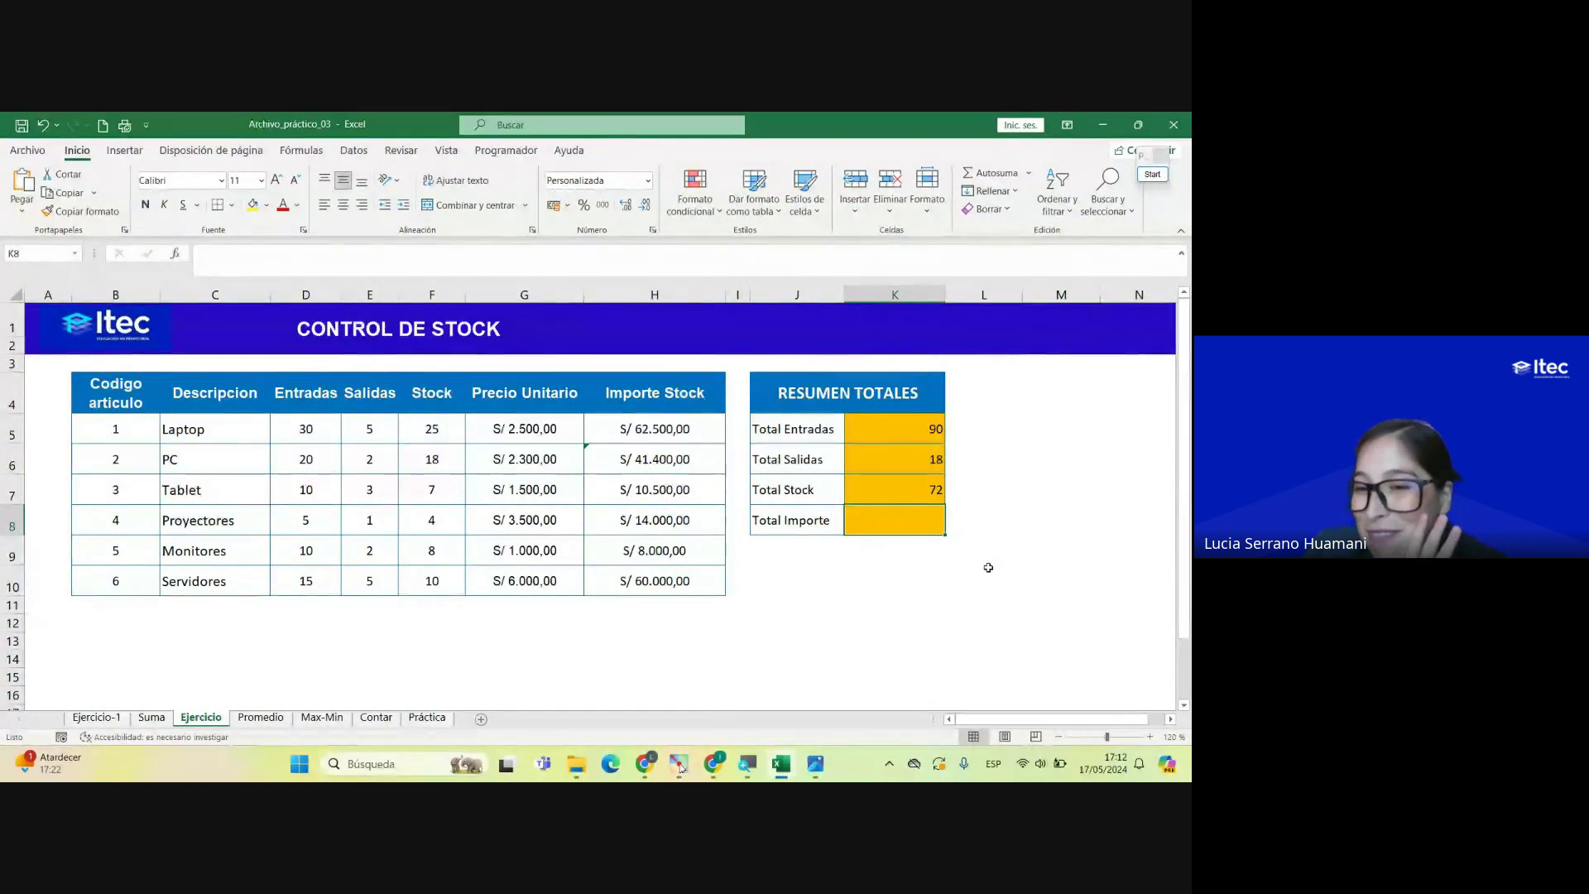
drag(663, 428, 662, 581)
drag(667, 435, 671, 589)
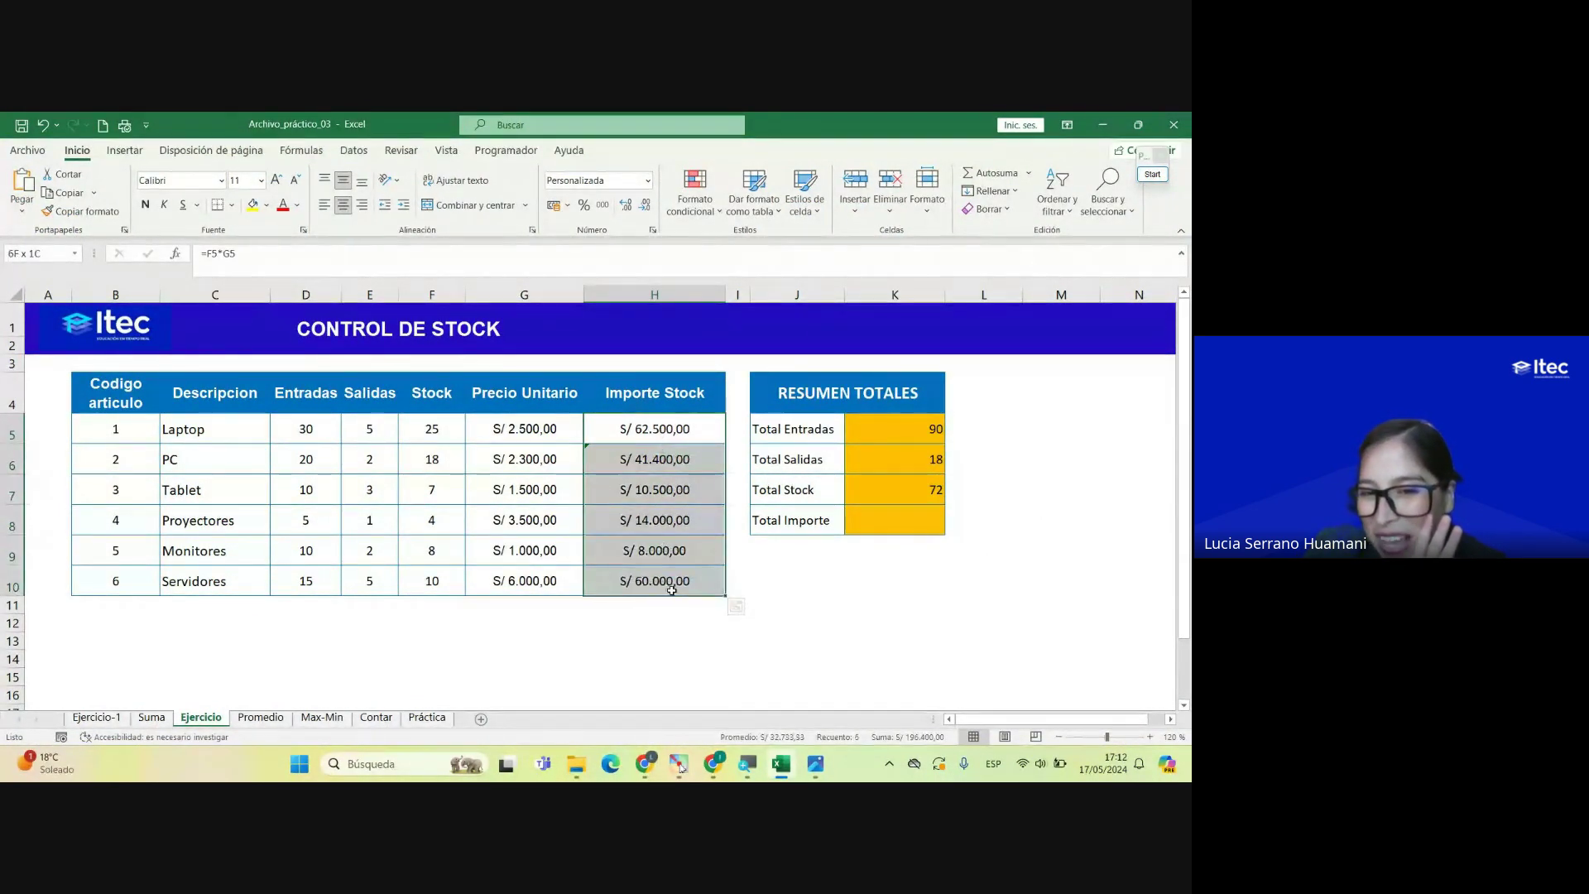
click(894, 519)
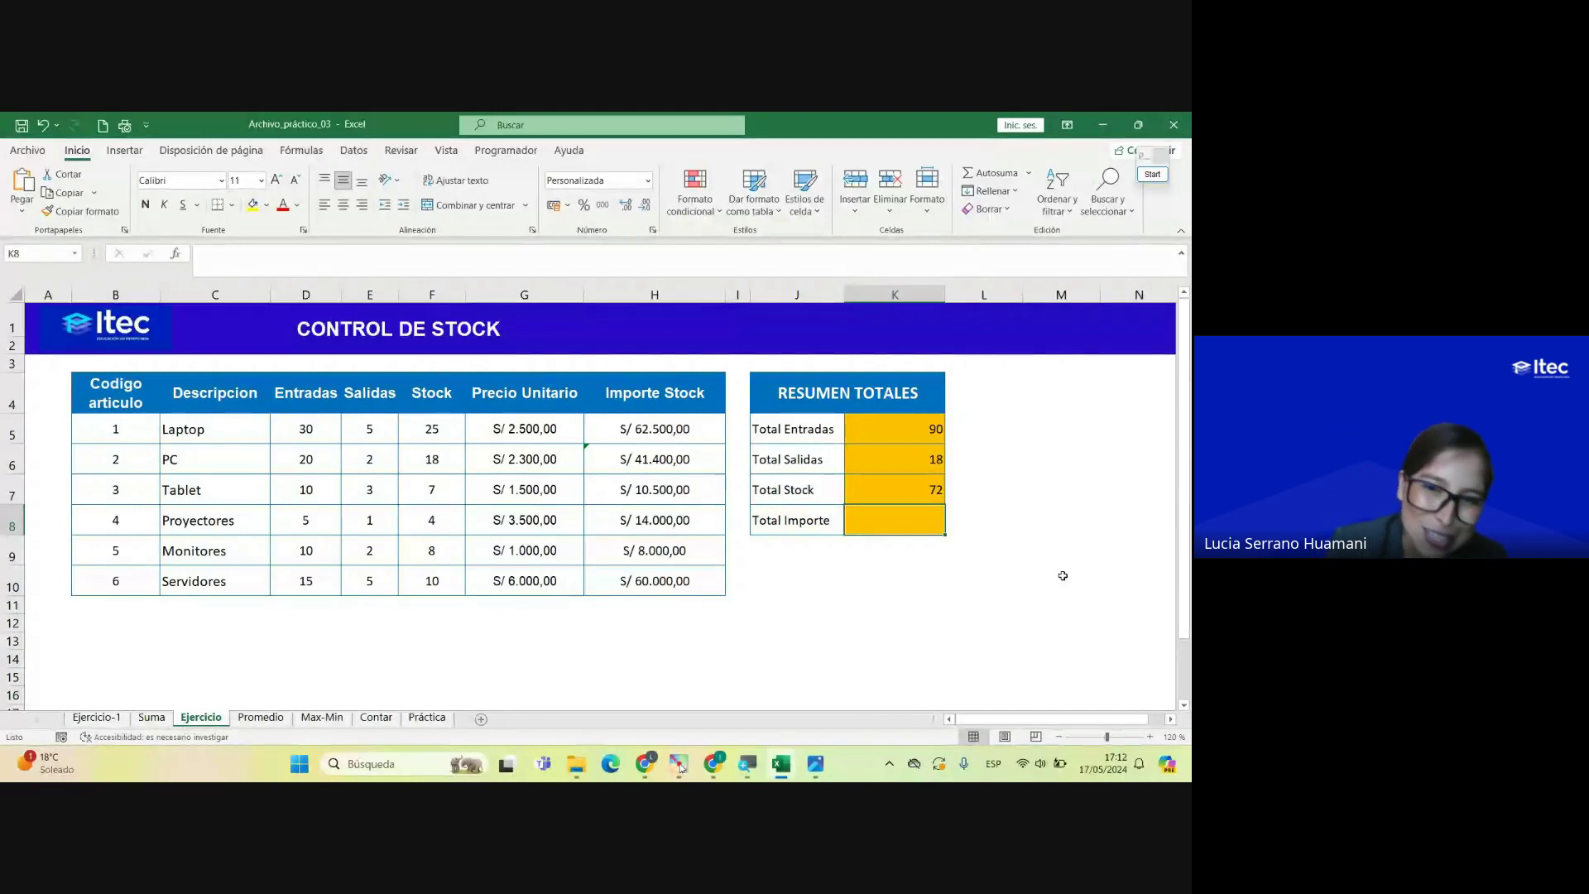
Step: Check the participants' answers for Total Importe in the Google Meet chat and return to Excel
key(ctrl+2)
key(alt+Tab)
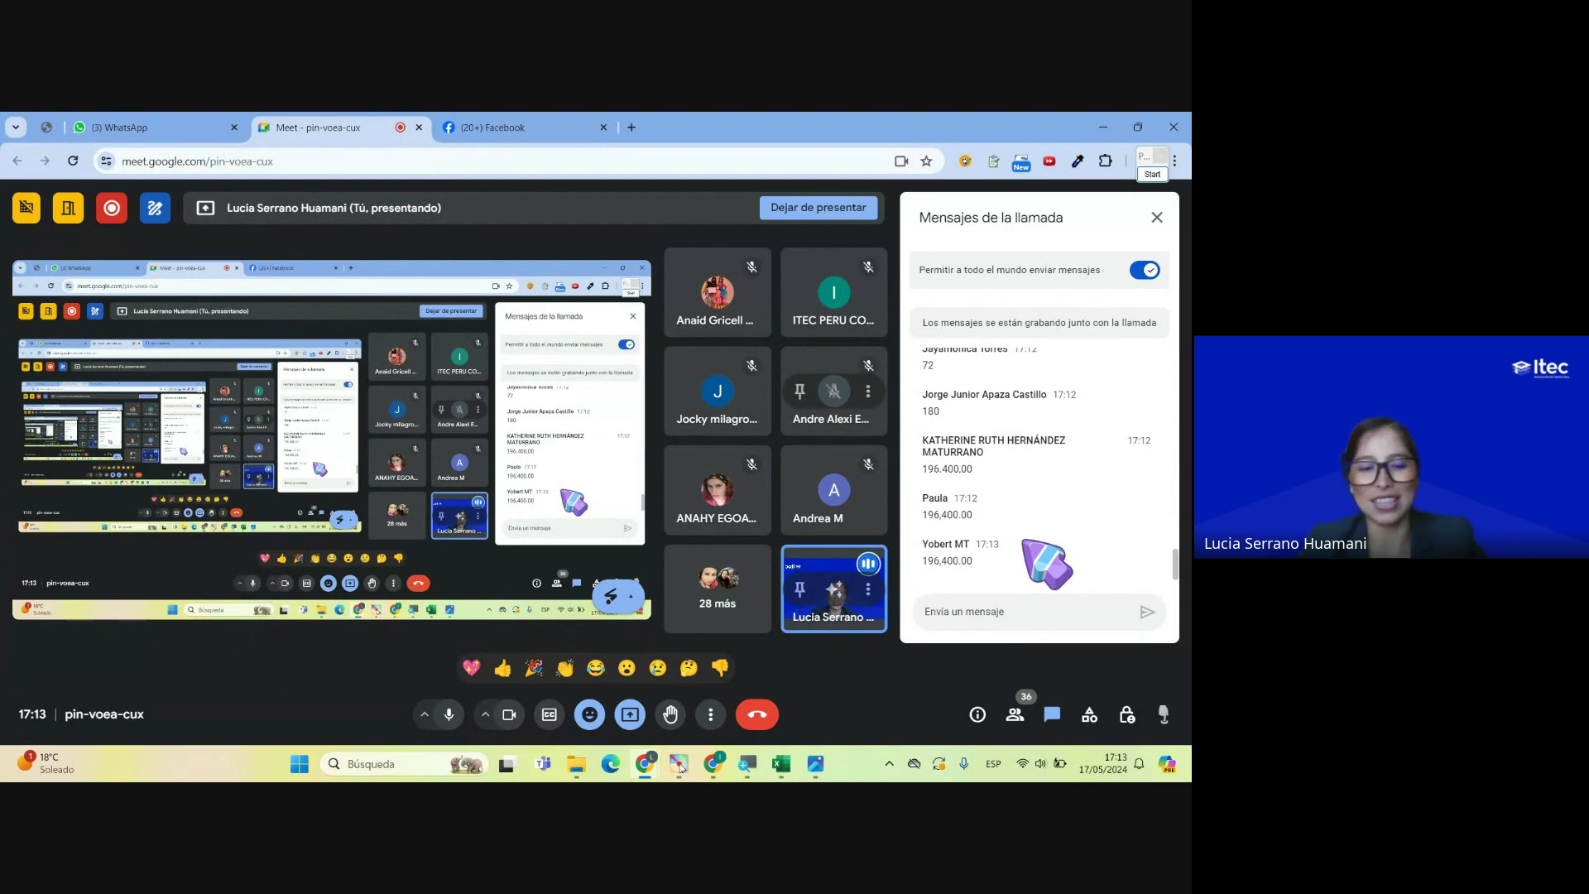
key(alt+Tab)
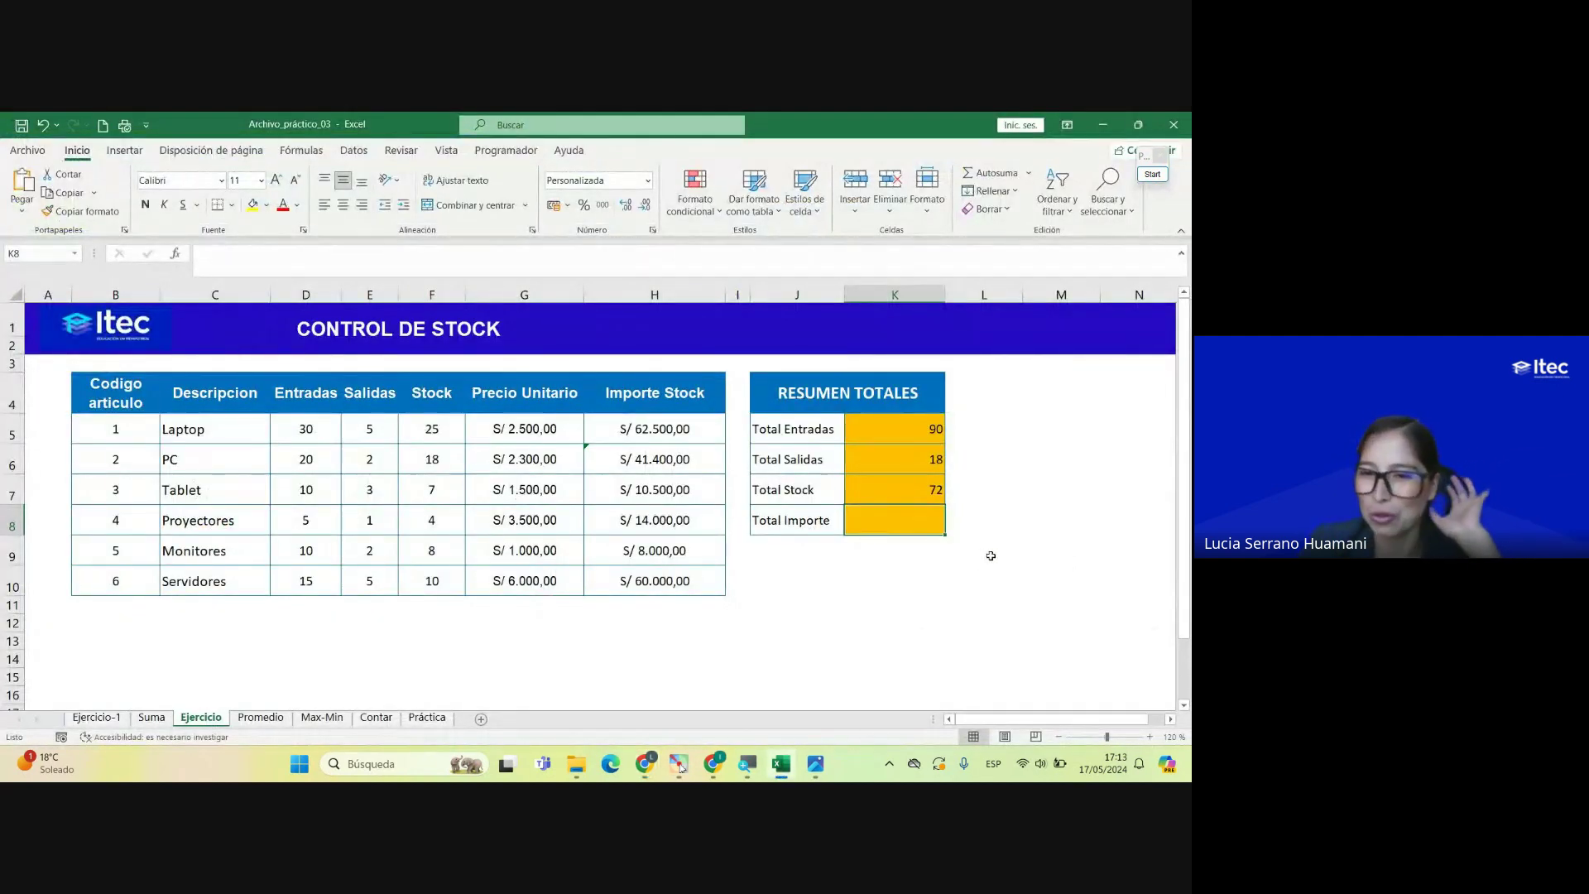
Step: Calculate Total Importe in K8 with the SUMA function over the Importe Stock range H5:H10, then reselect K8 to show its formula
text(=)
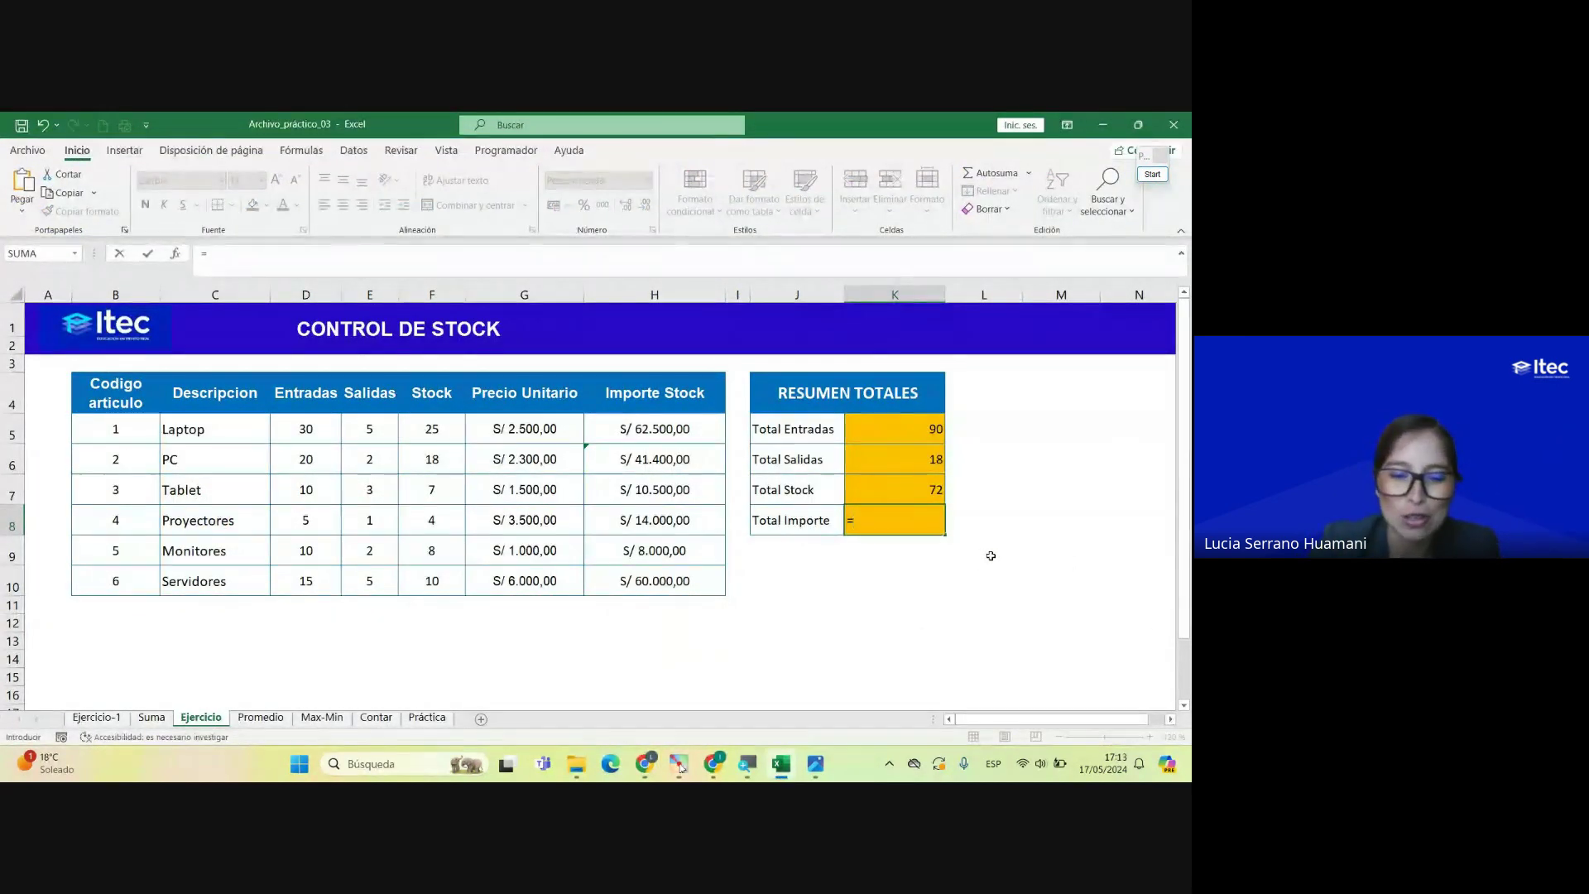
text(suma)
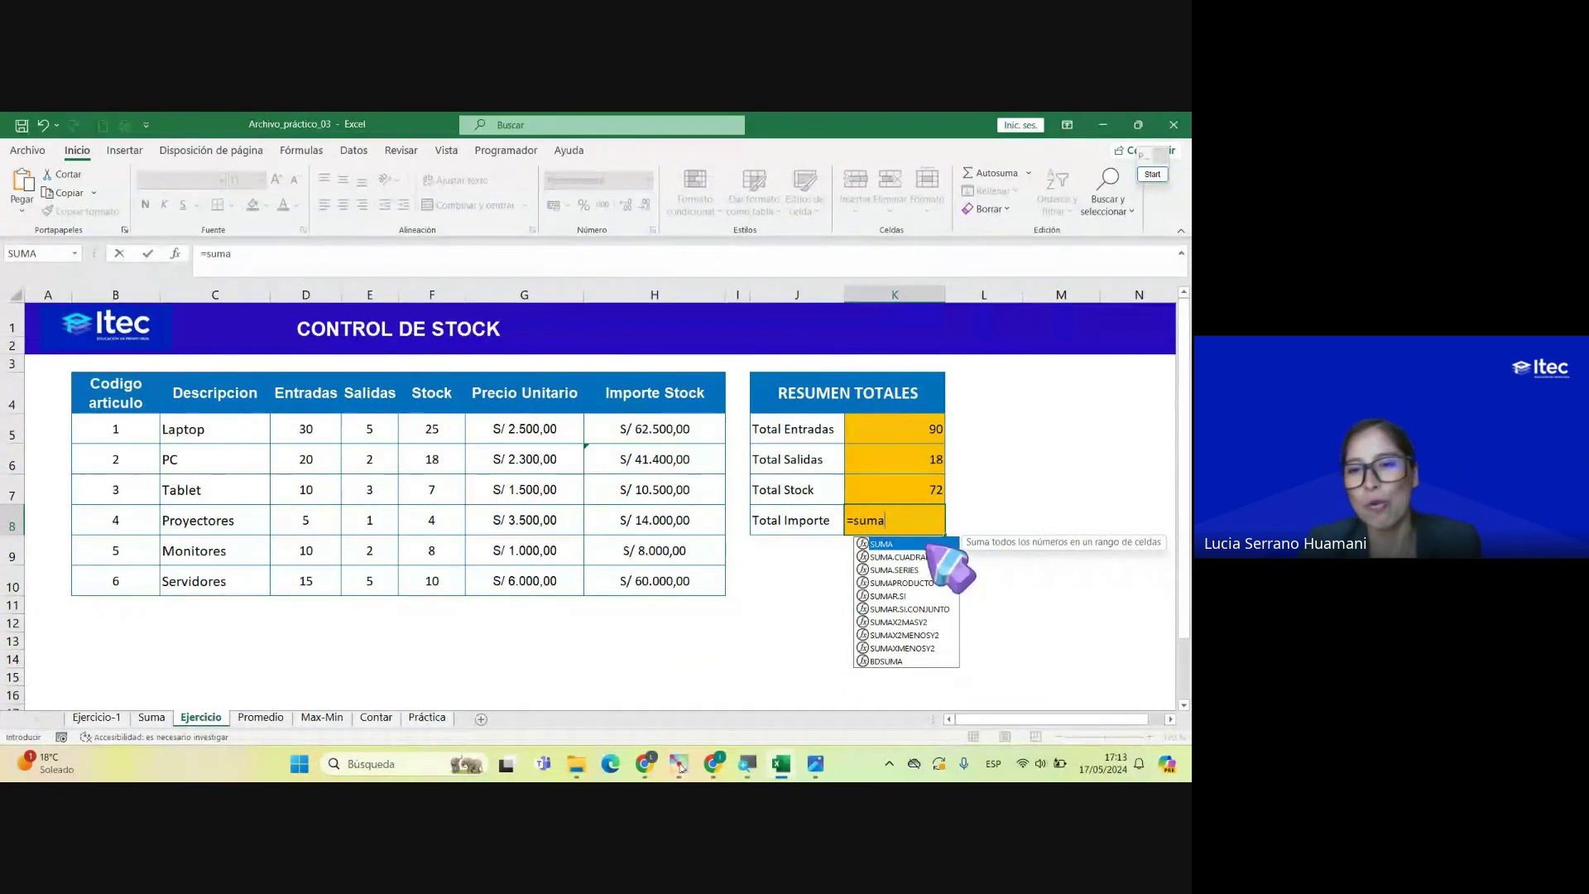
key(Tab)
drag(616, 429, 641, 581)
key(Return)
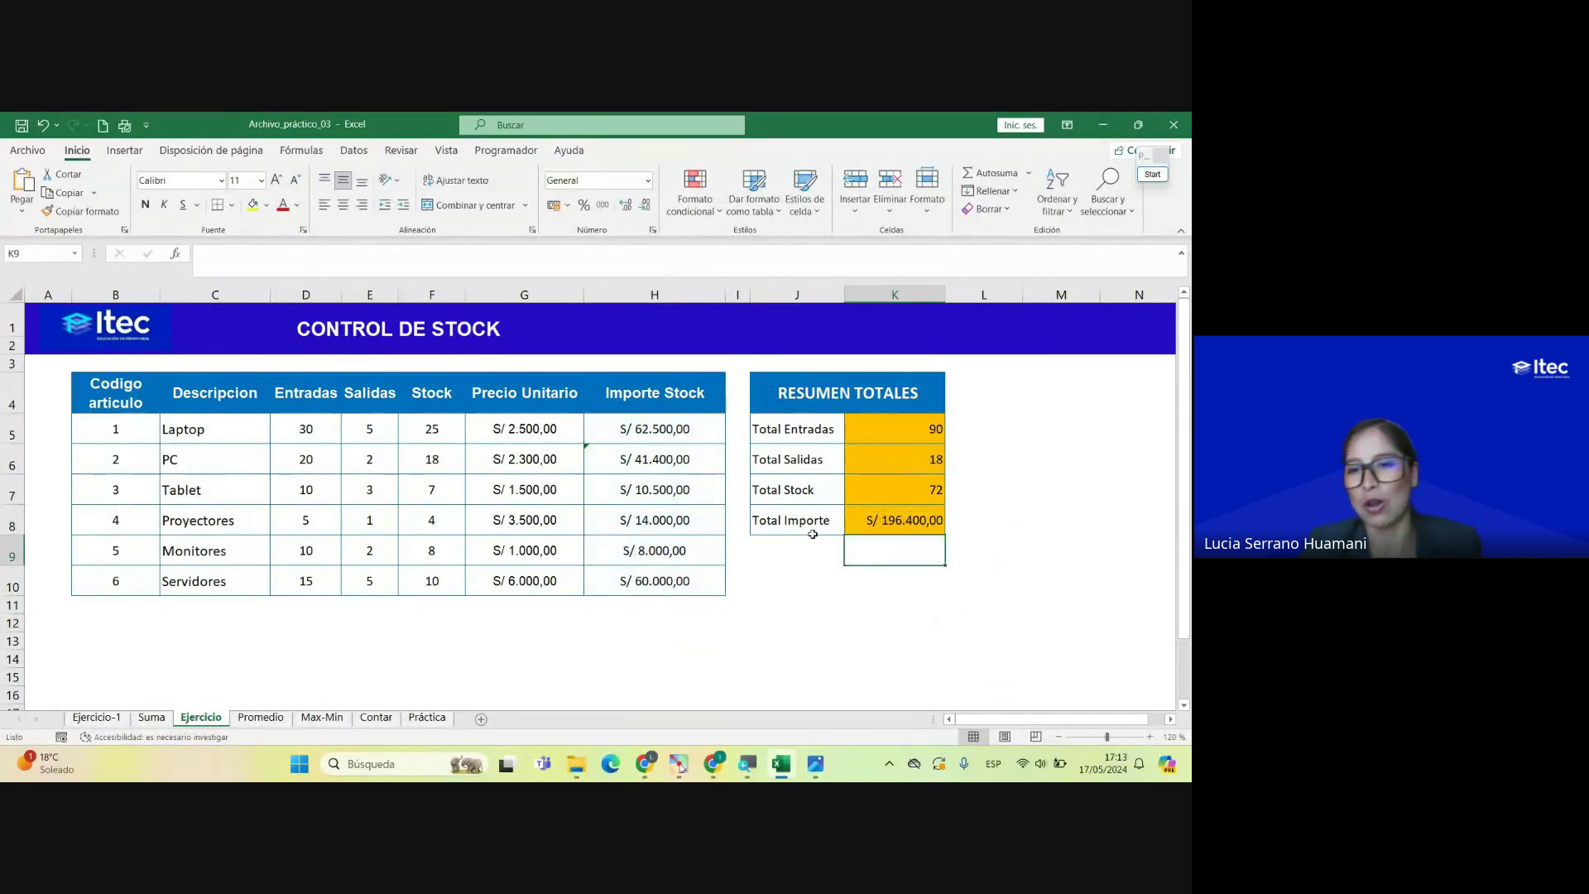
key(Up)
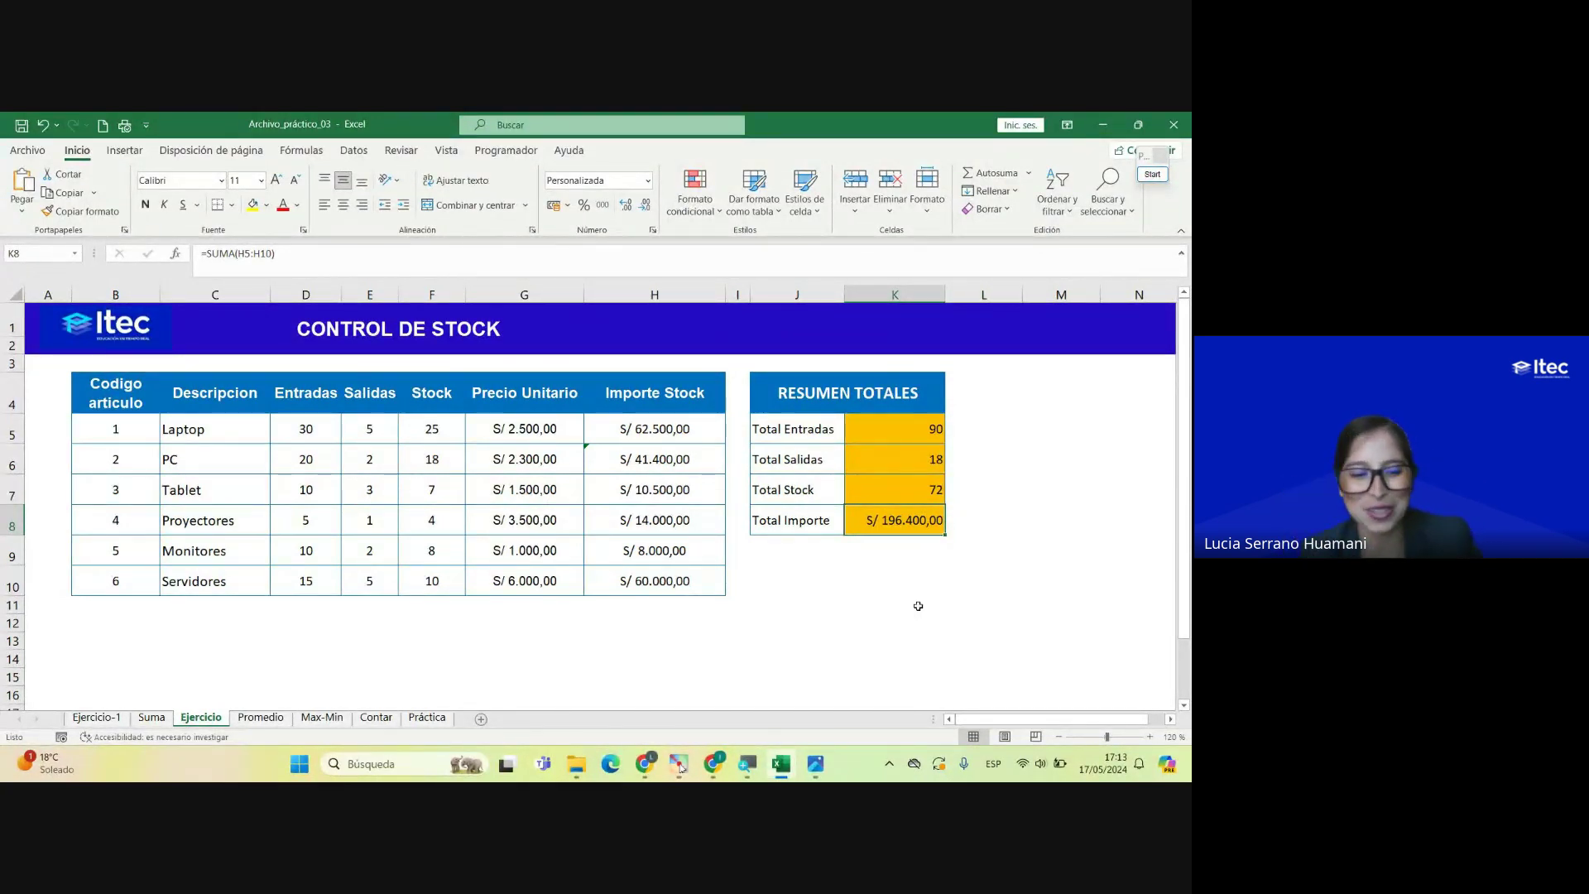
Step: Look at the Google Meet chat once more, then return to Excel and open the Promedio sheet
key(alt+Tab)
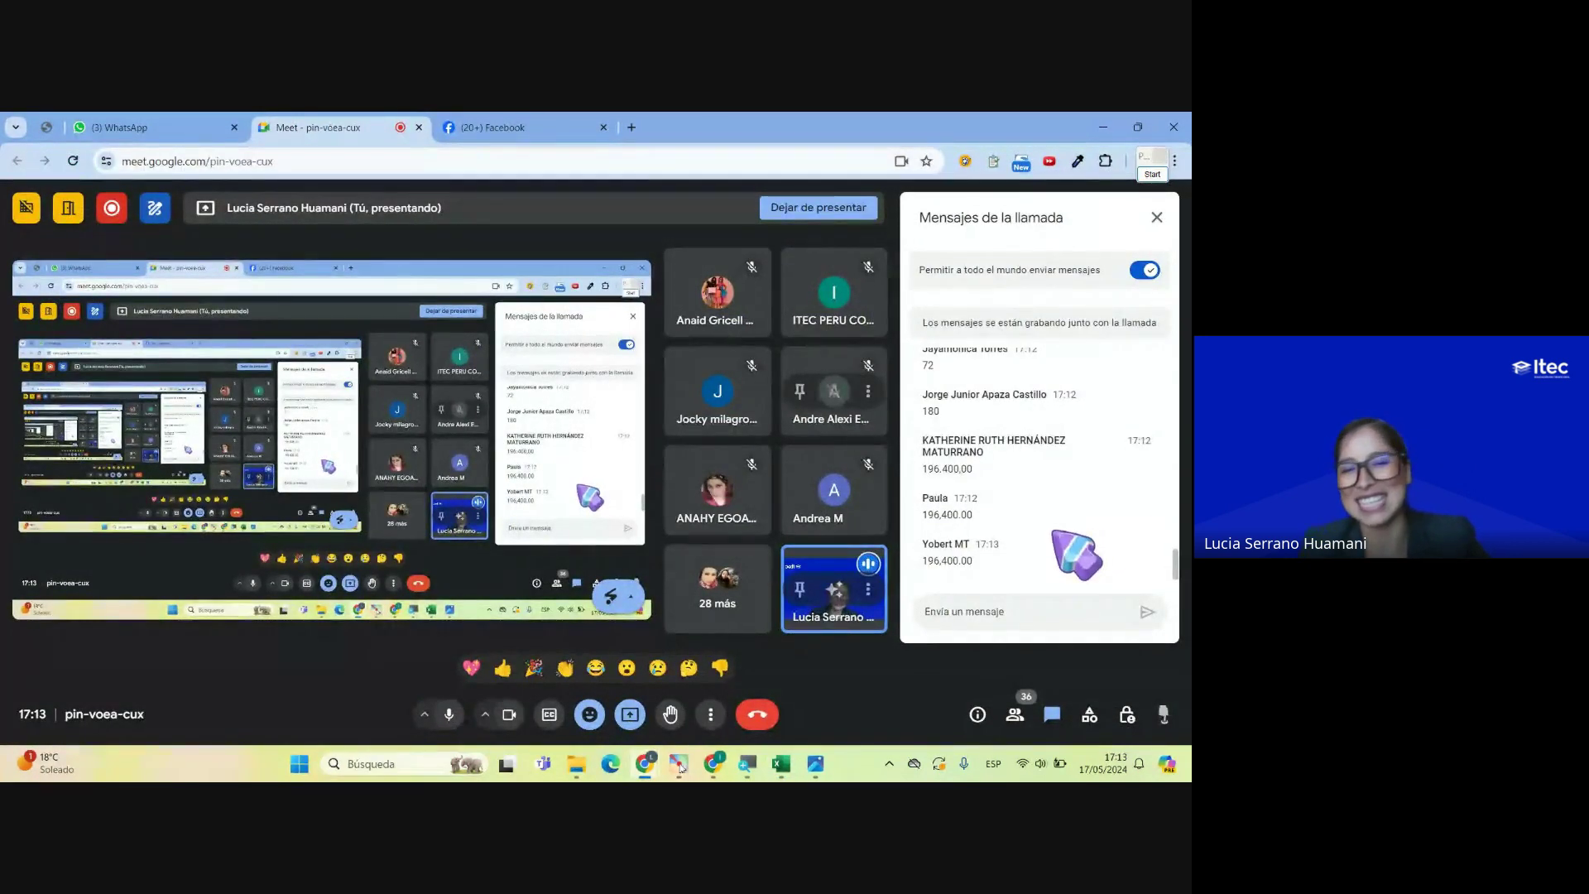
key(alt+Tab)
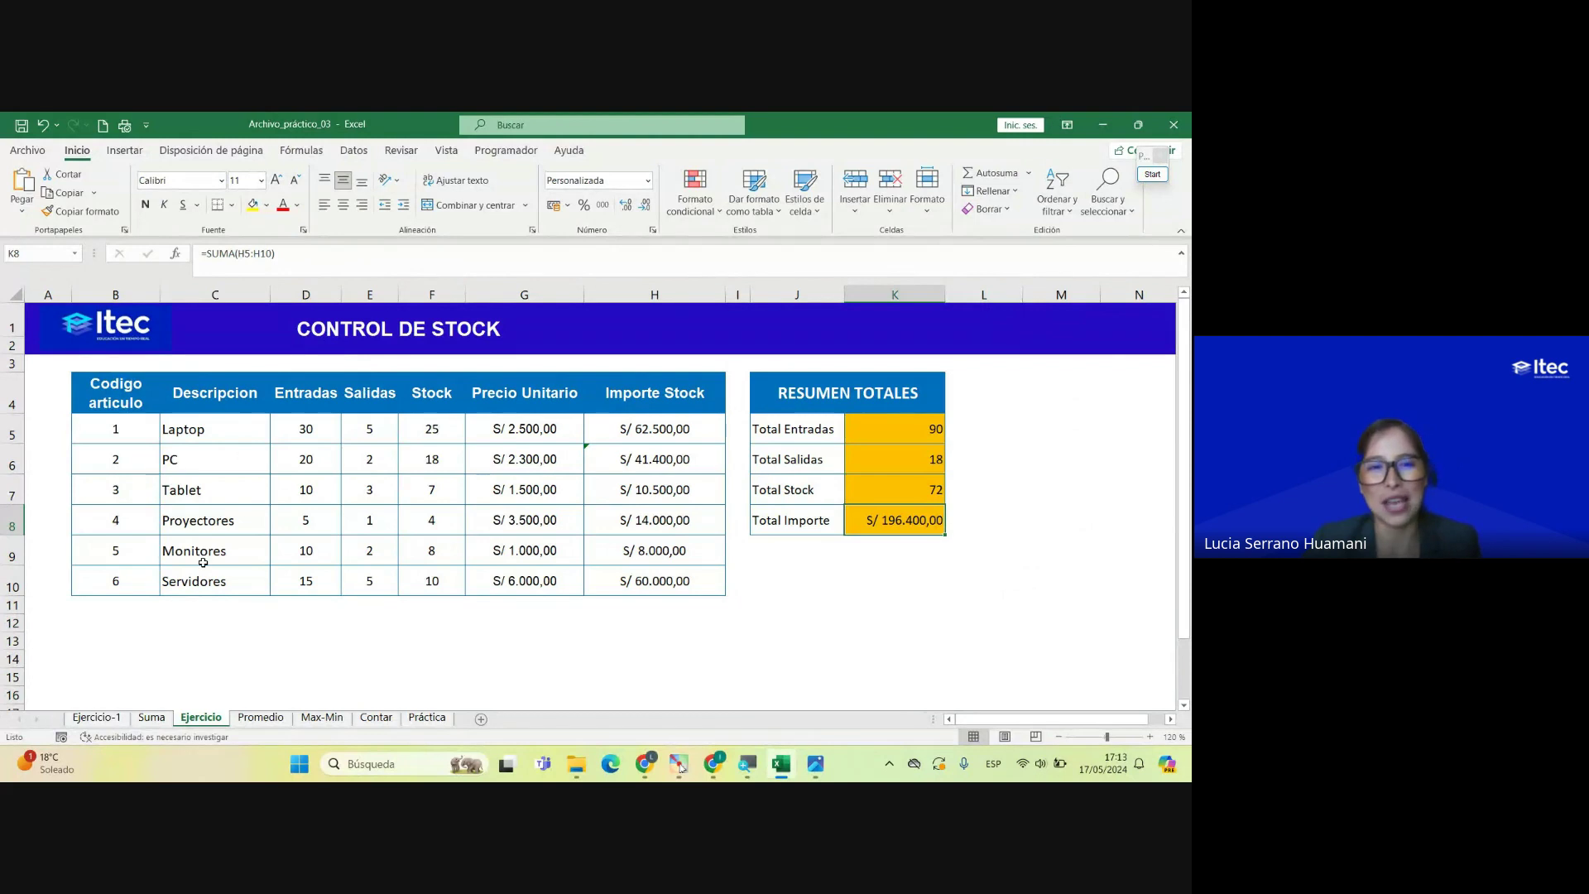
click(260, 717)
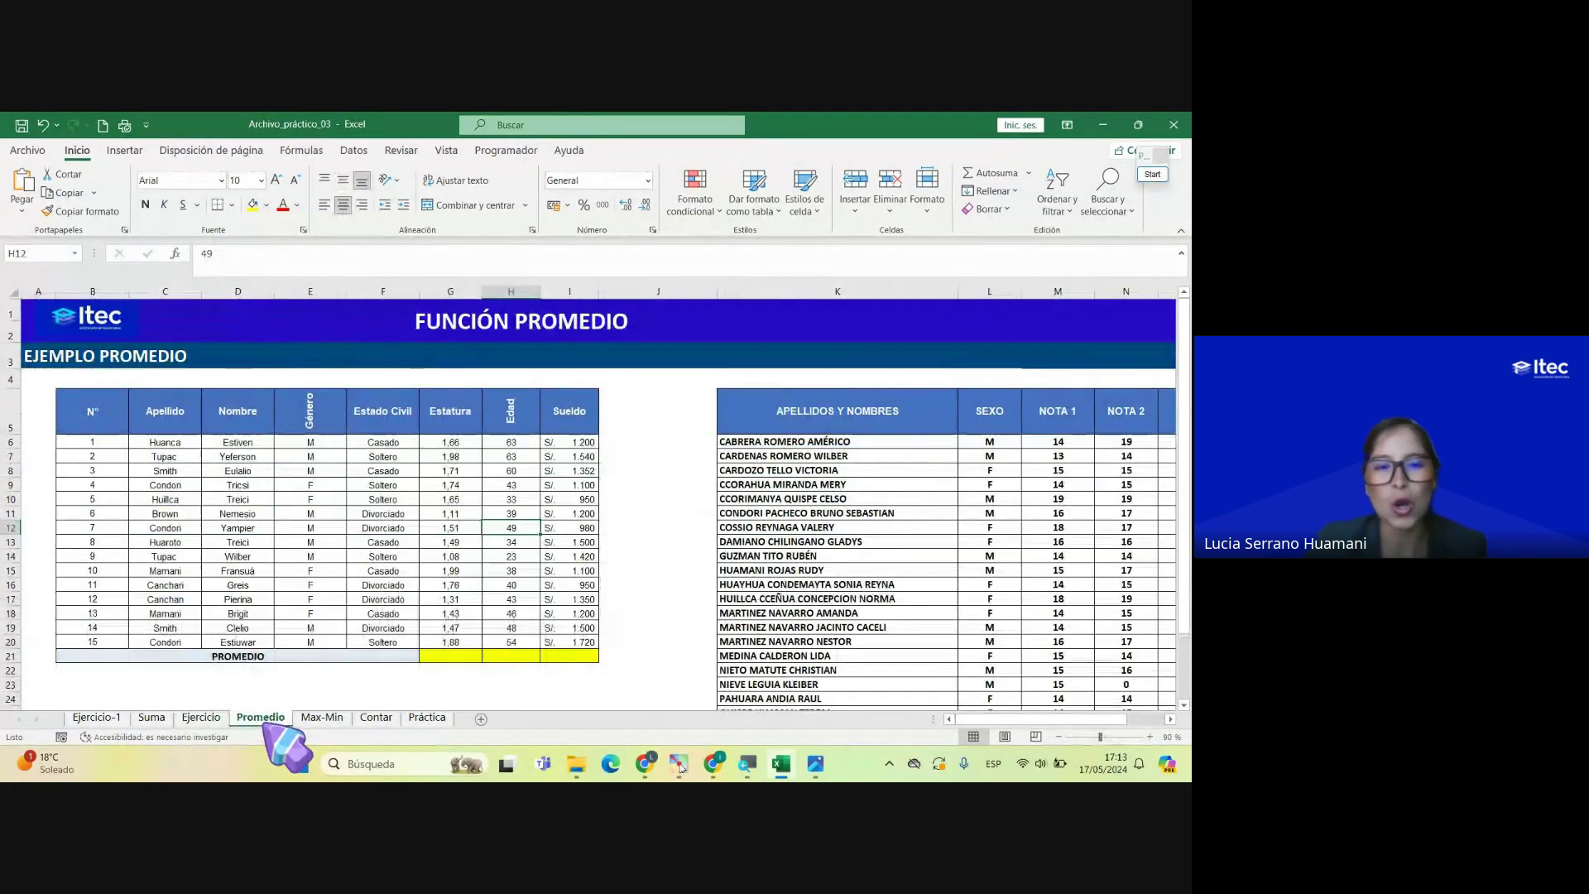
click(207, 718)
click(260, 717)
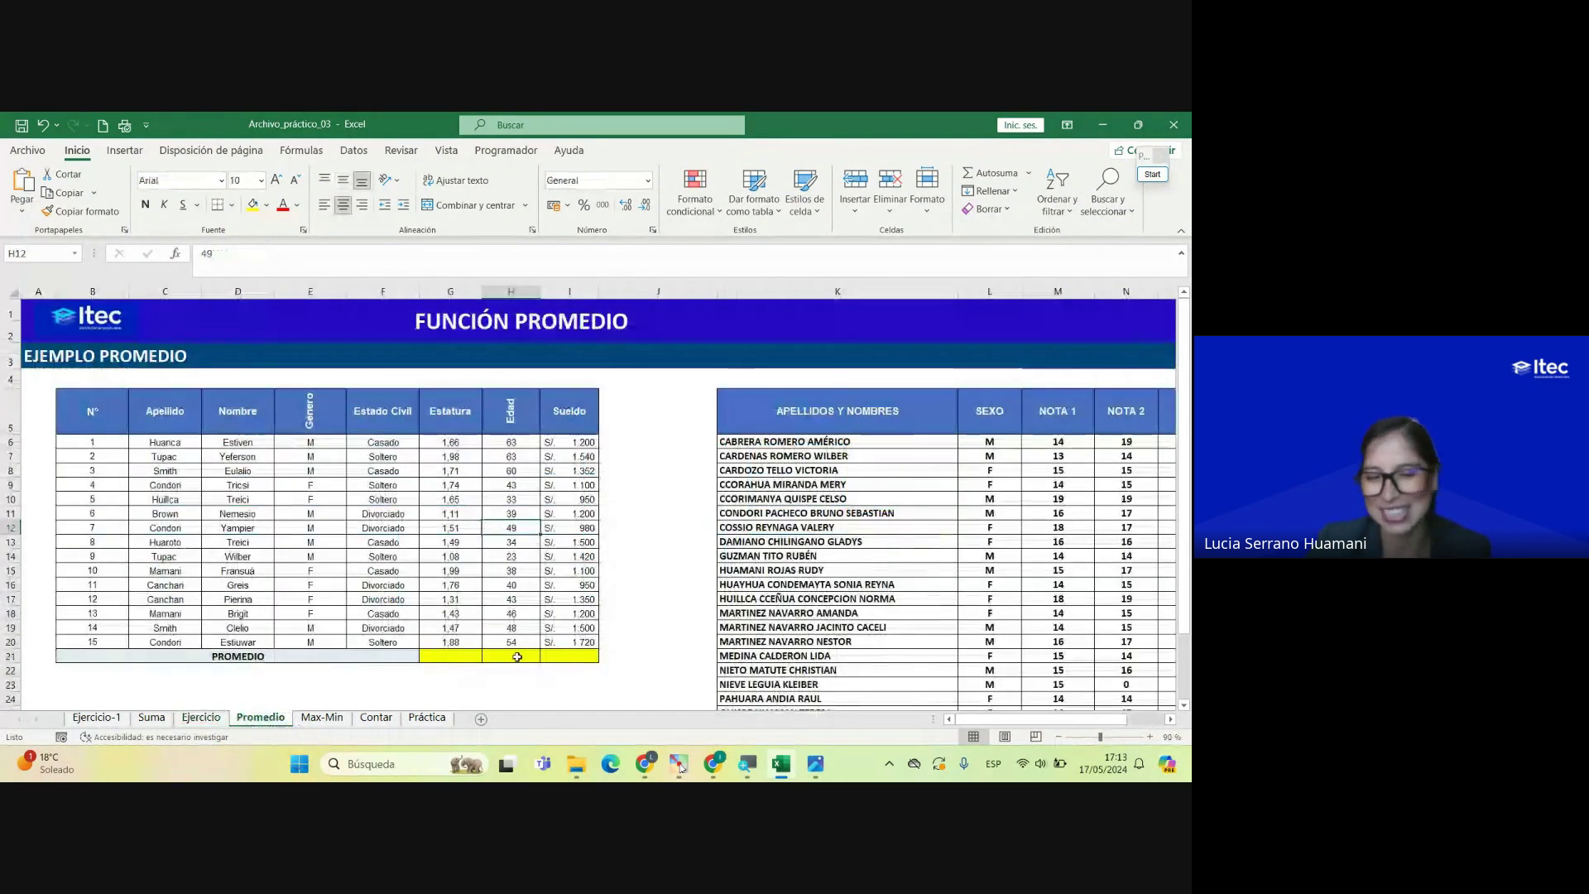
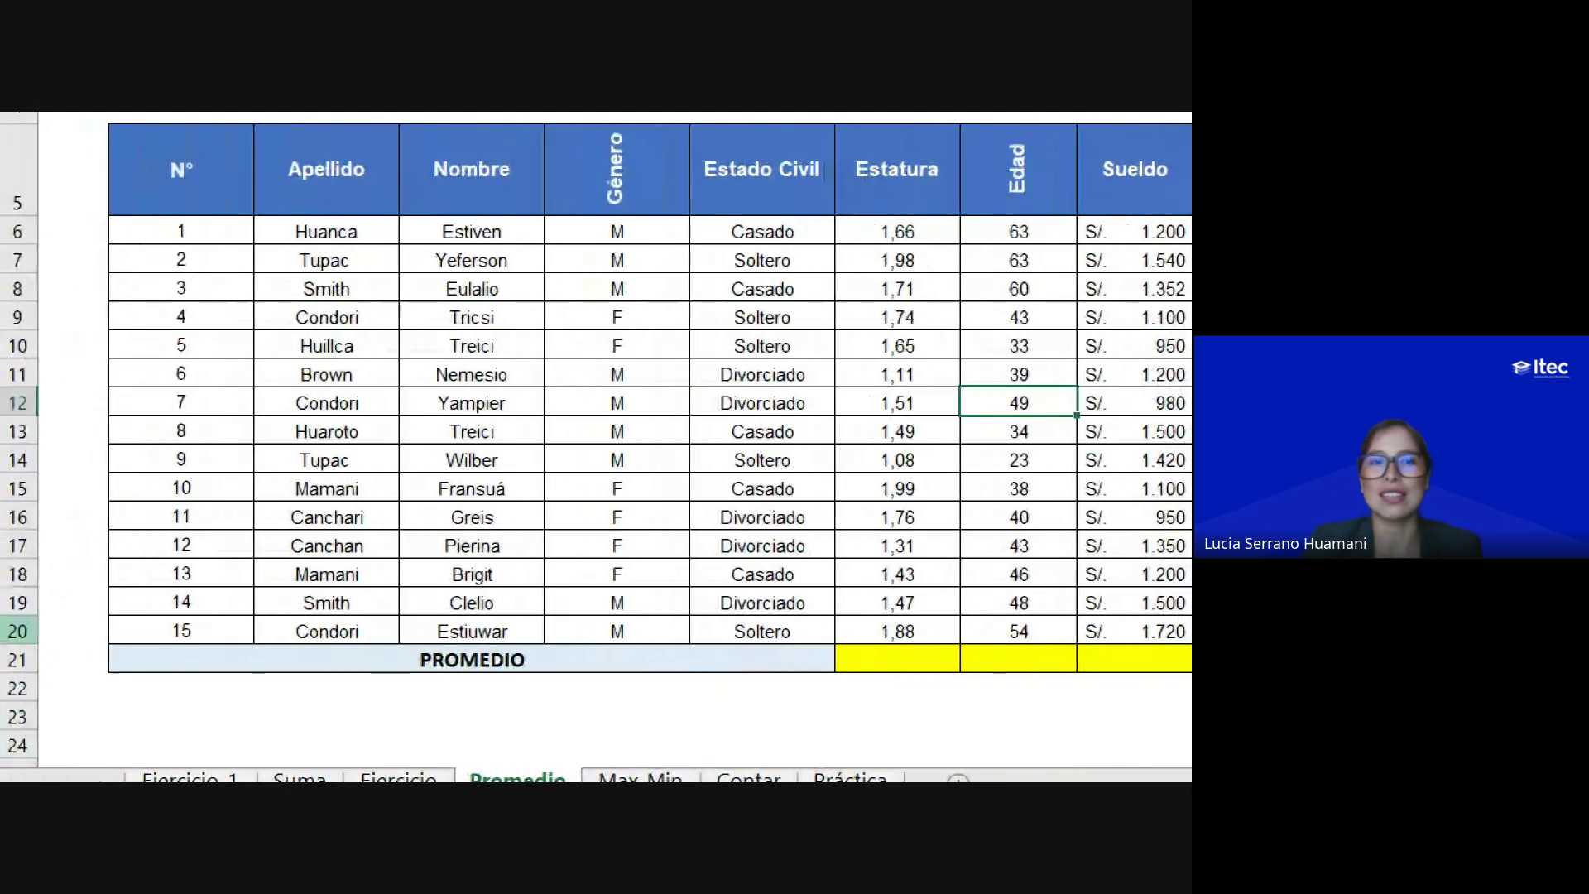
Step: Highlight the Apellido, Nombre, Género, Estado Civil, Estatura, Edad and Sueldo values of the example table one column after another
drag(318, 233, 325, 631)
drag(468, 232, 476, 603)
drag(621, 232, 621, 597)
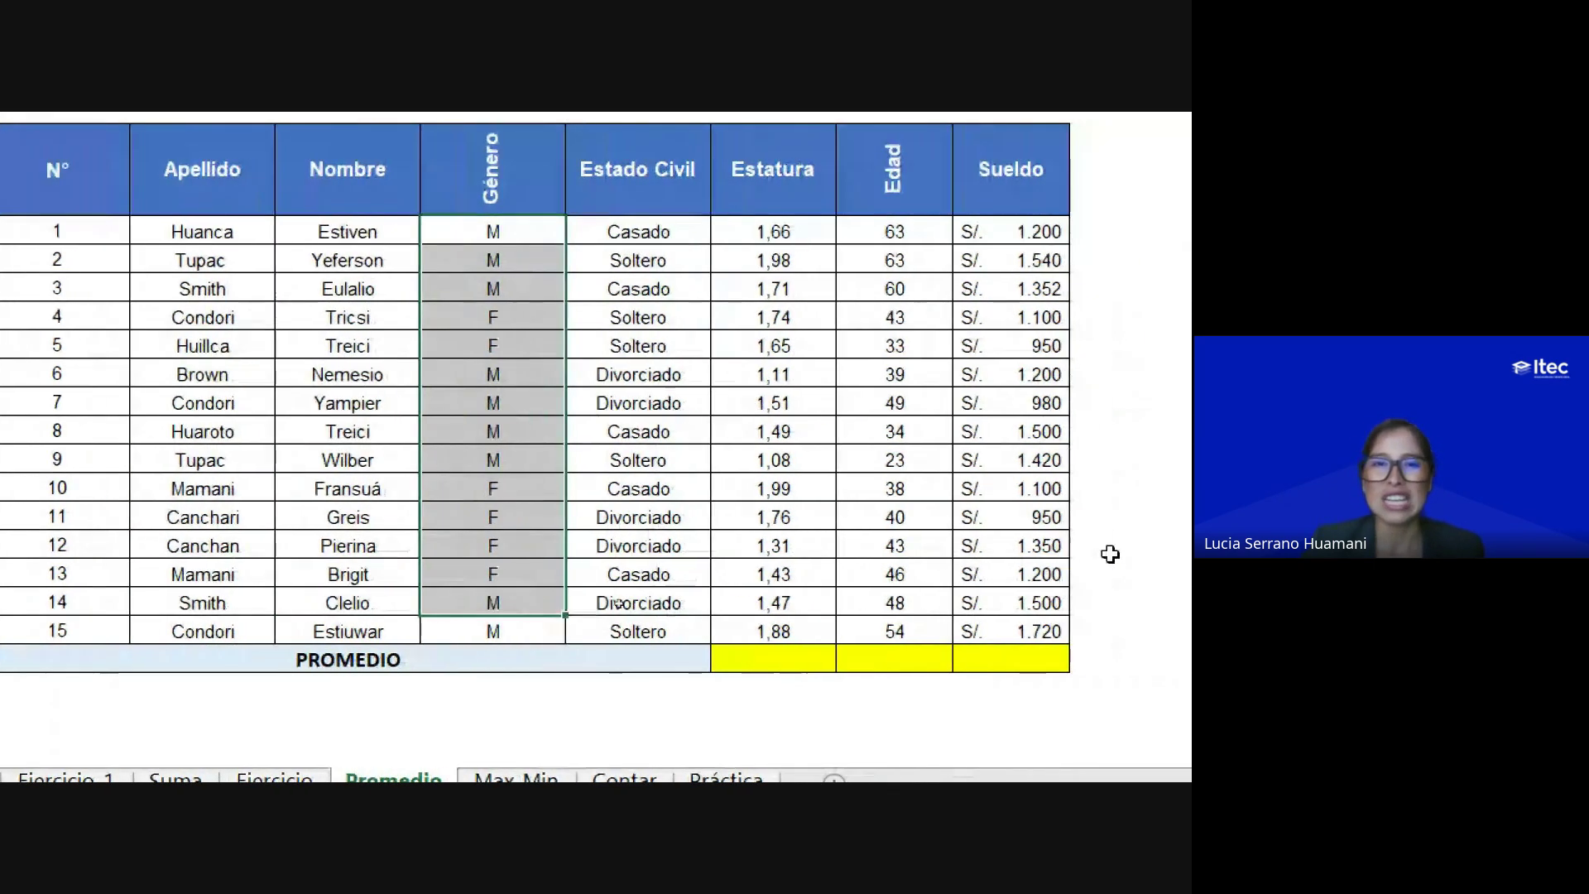
drag(570, 247, 508, 631)
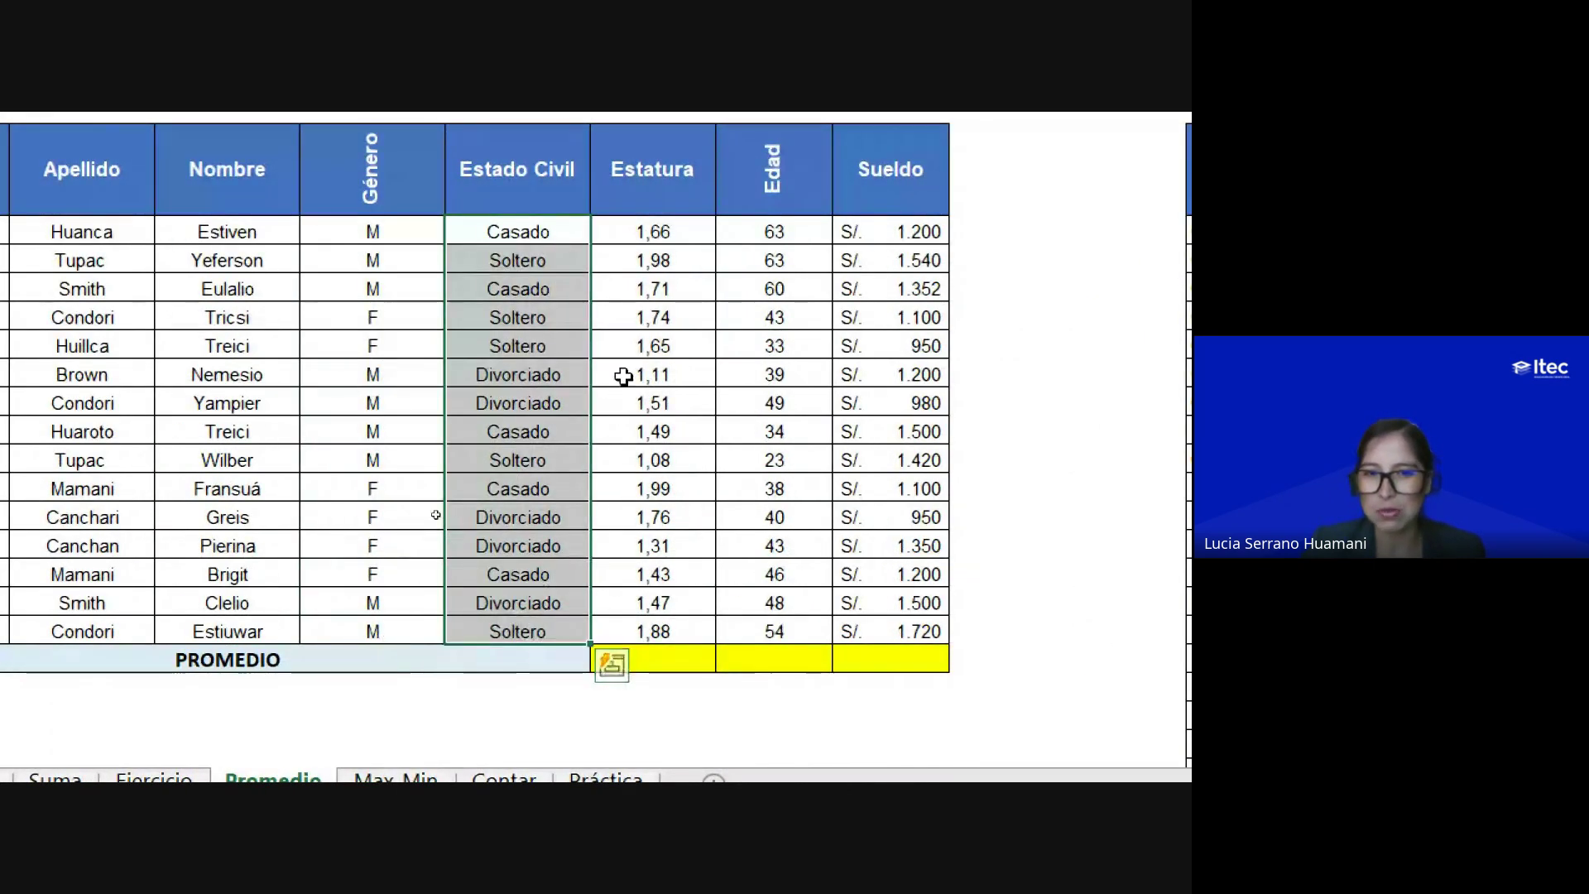
drag(666, 245, 654, 636)
drag(778, 238, 774, 634)
drag(851, 232, 861, 634)
Step: Calculate the average Estatura in G21 with the PROMEDIO function over G6:G20 and reselect the result cell
click(666, 656)
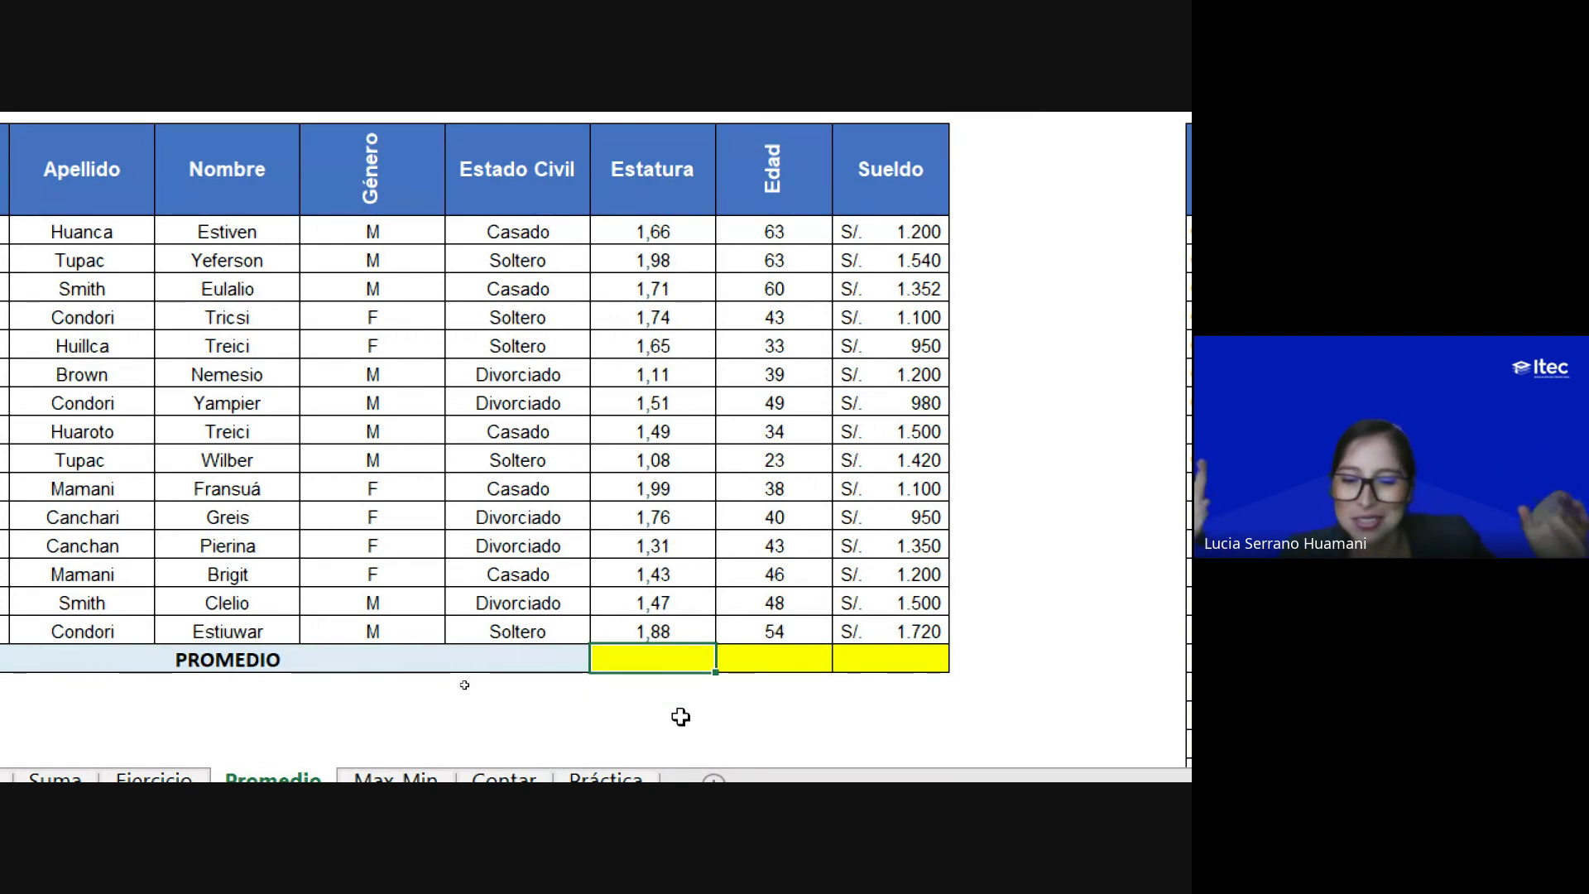
text(=)
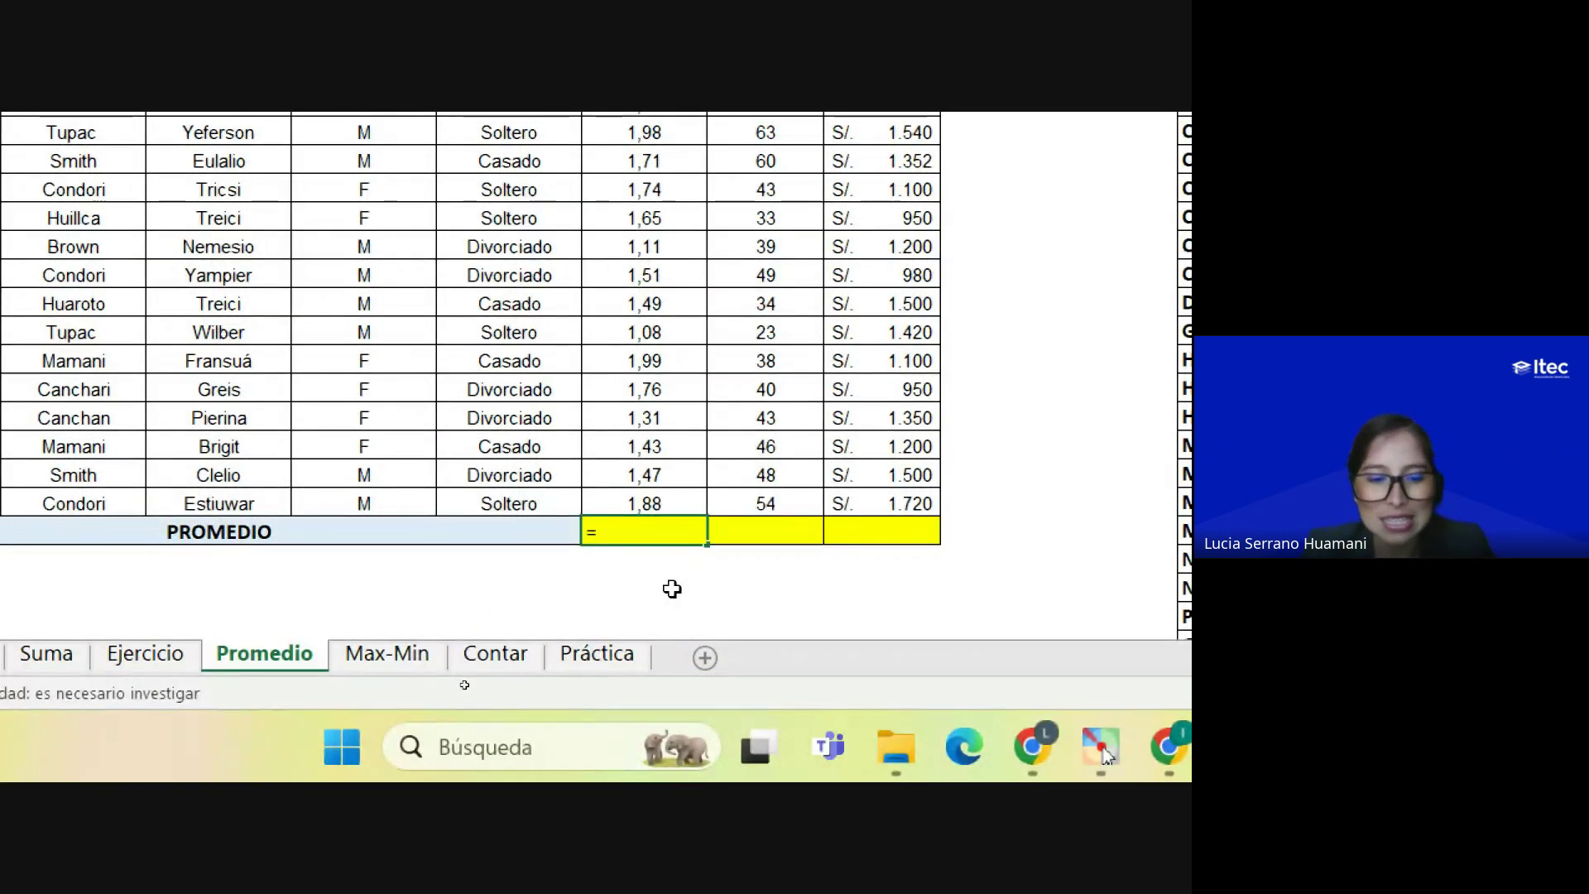
text(prome)
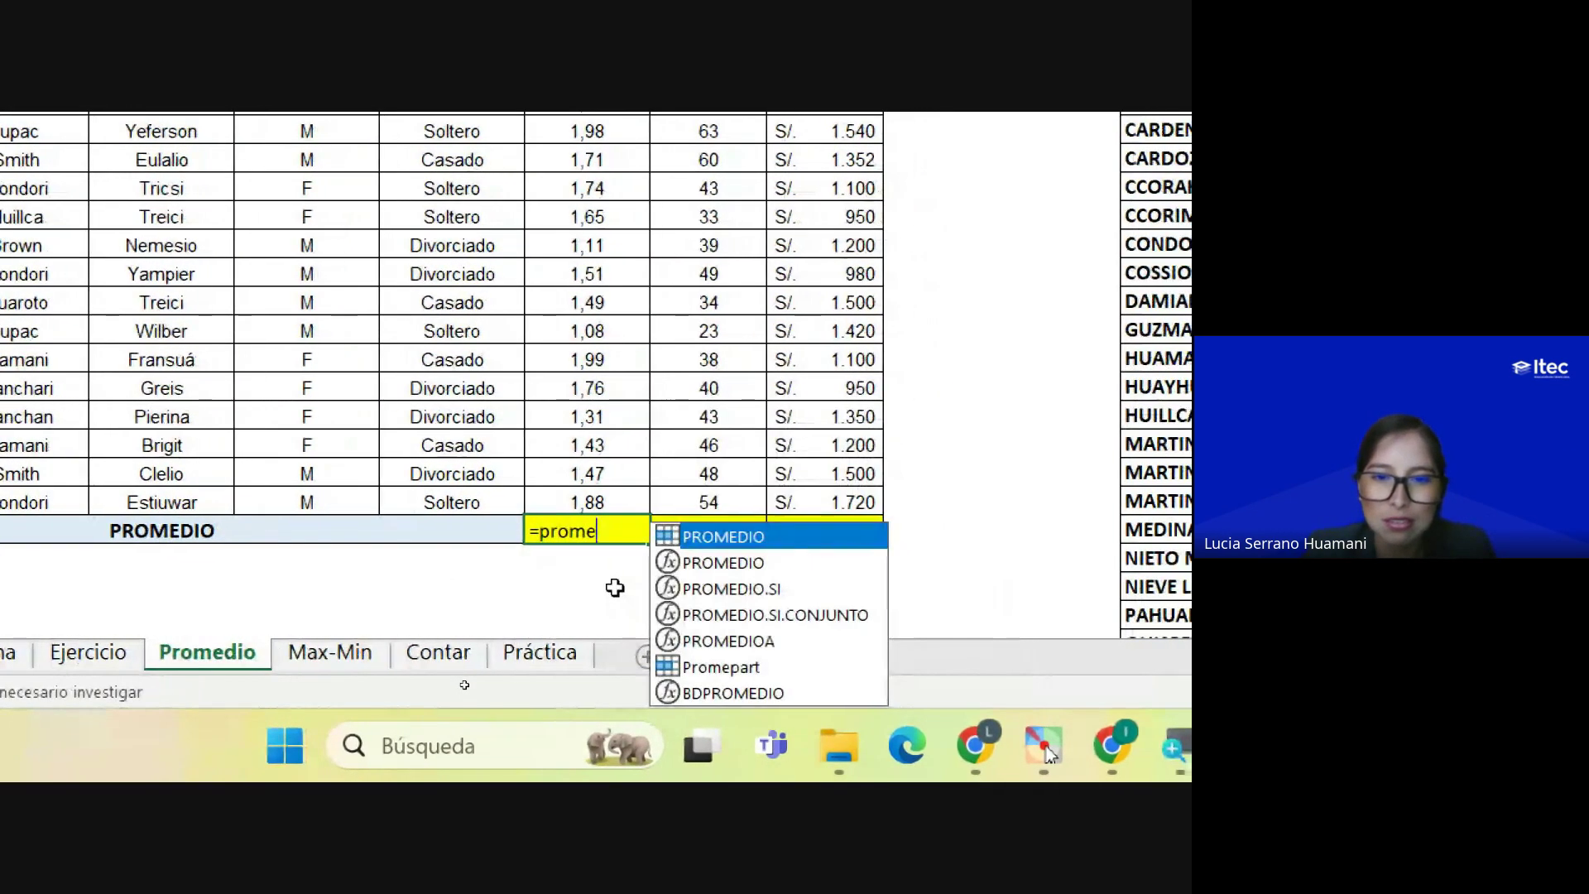
click(745, 563)
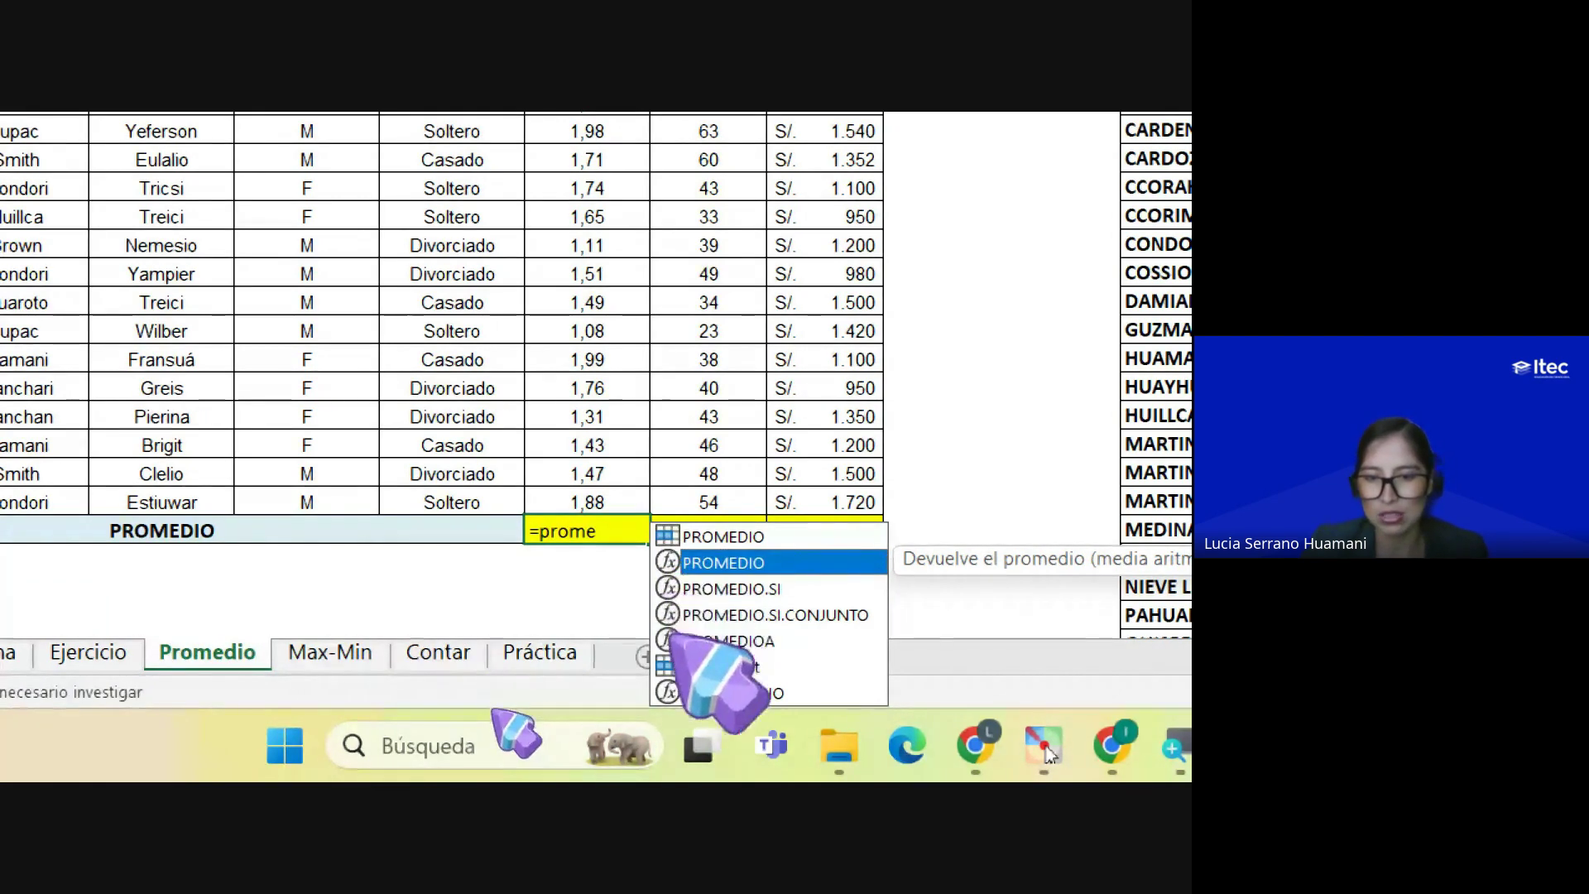
double_click(755, 568)
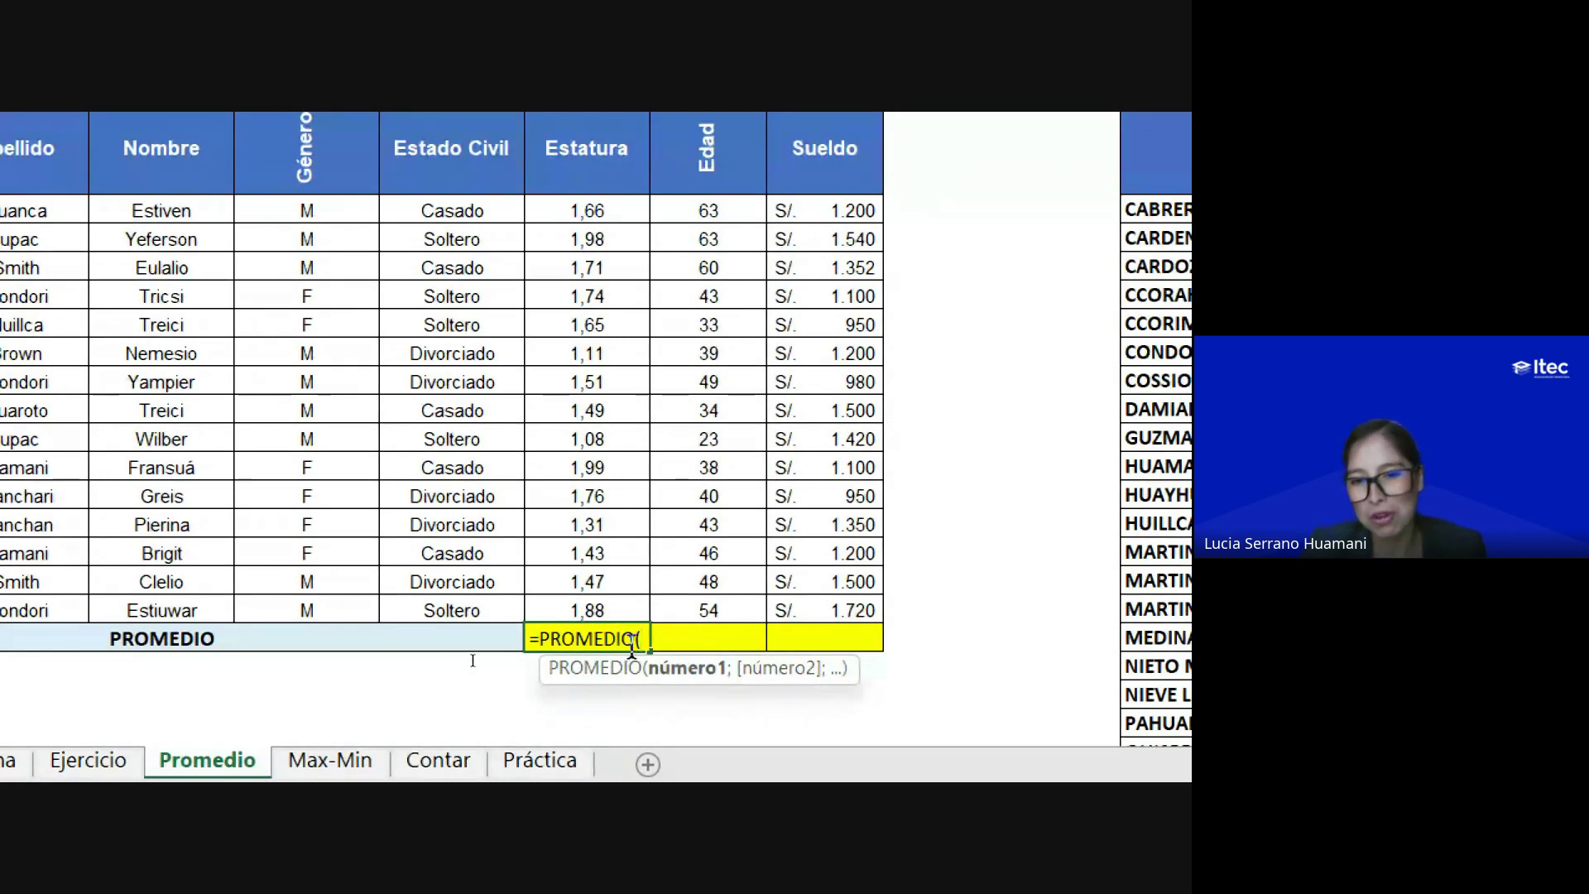
drag(579, 212, 590, 613)
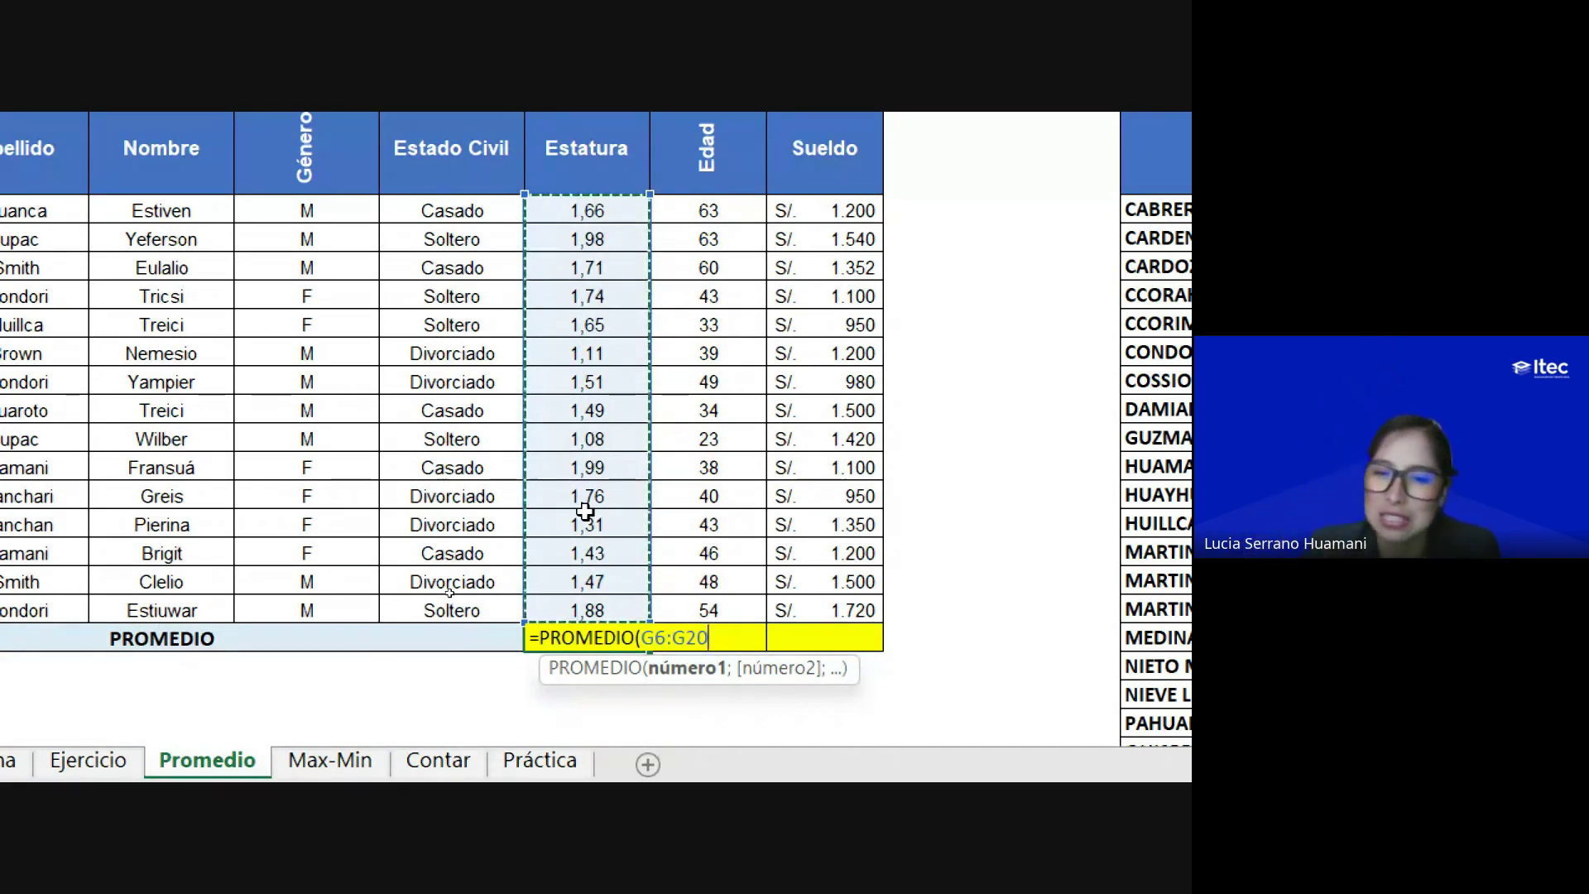
key(Return)
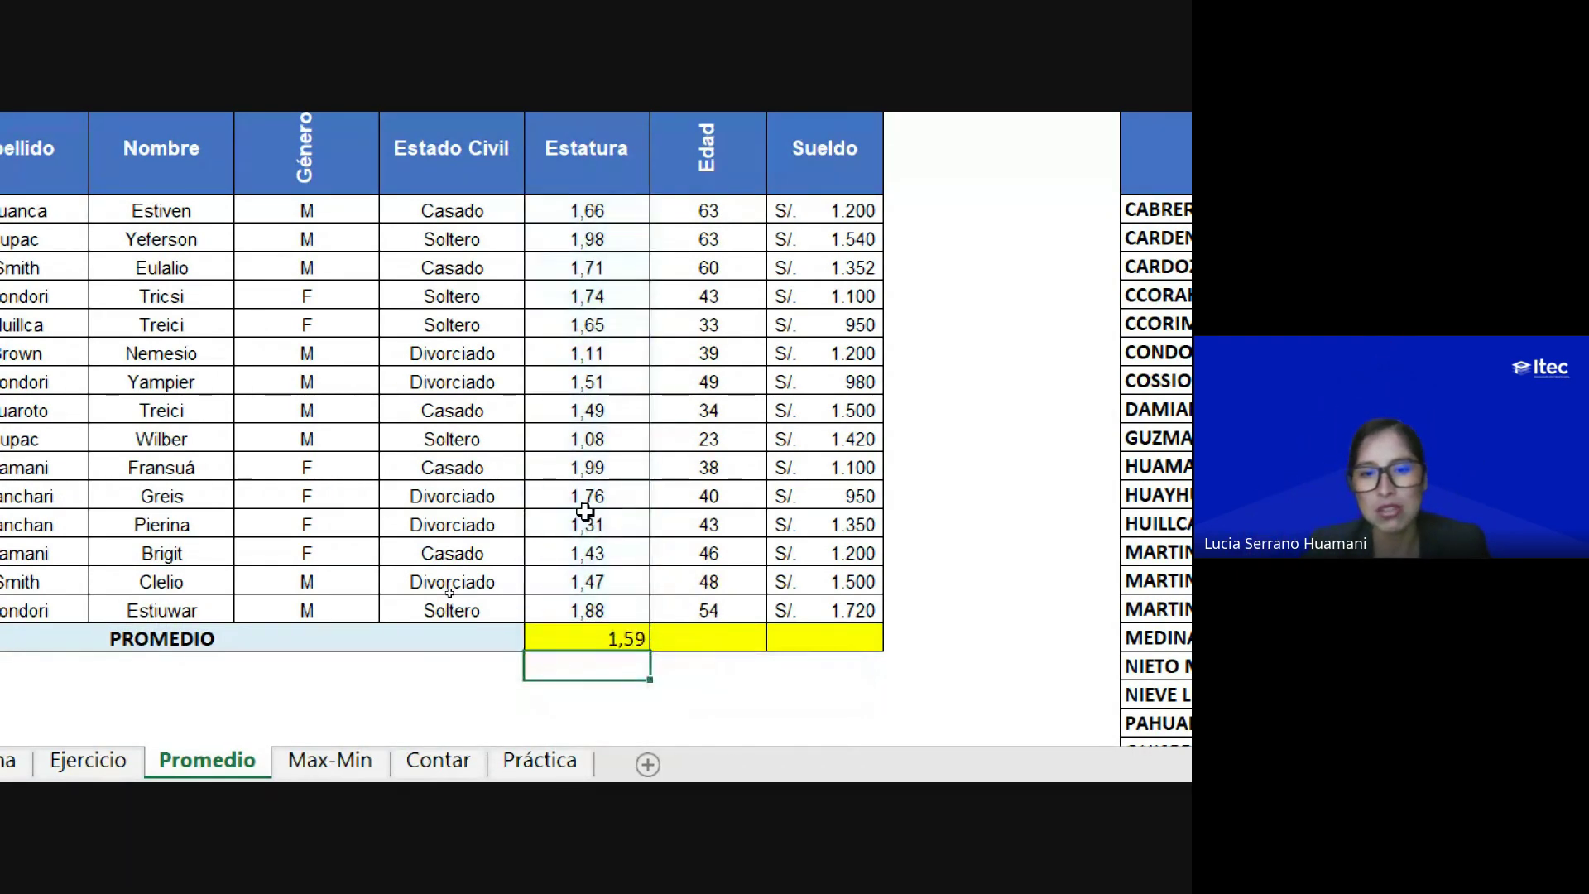
click(627, 641)
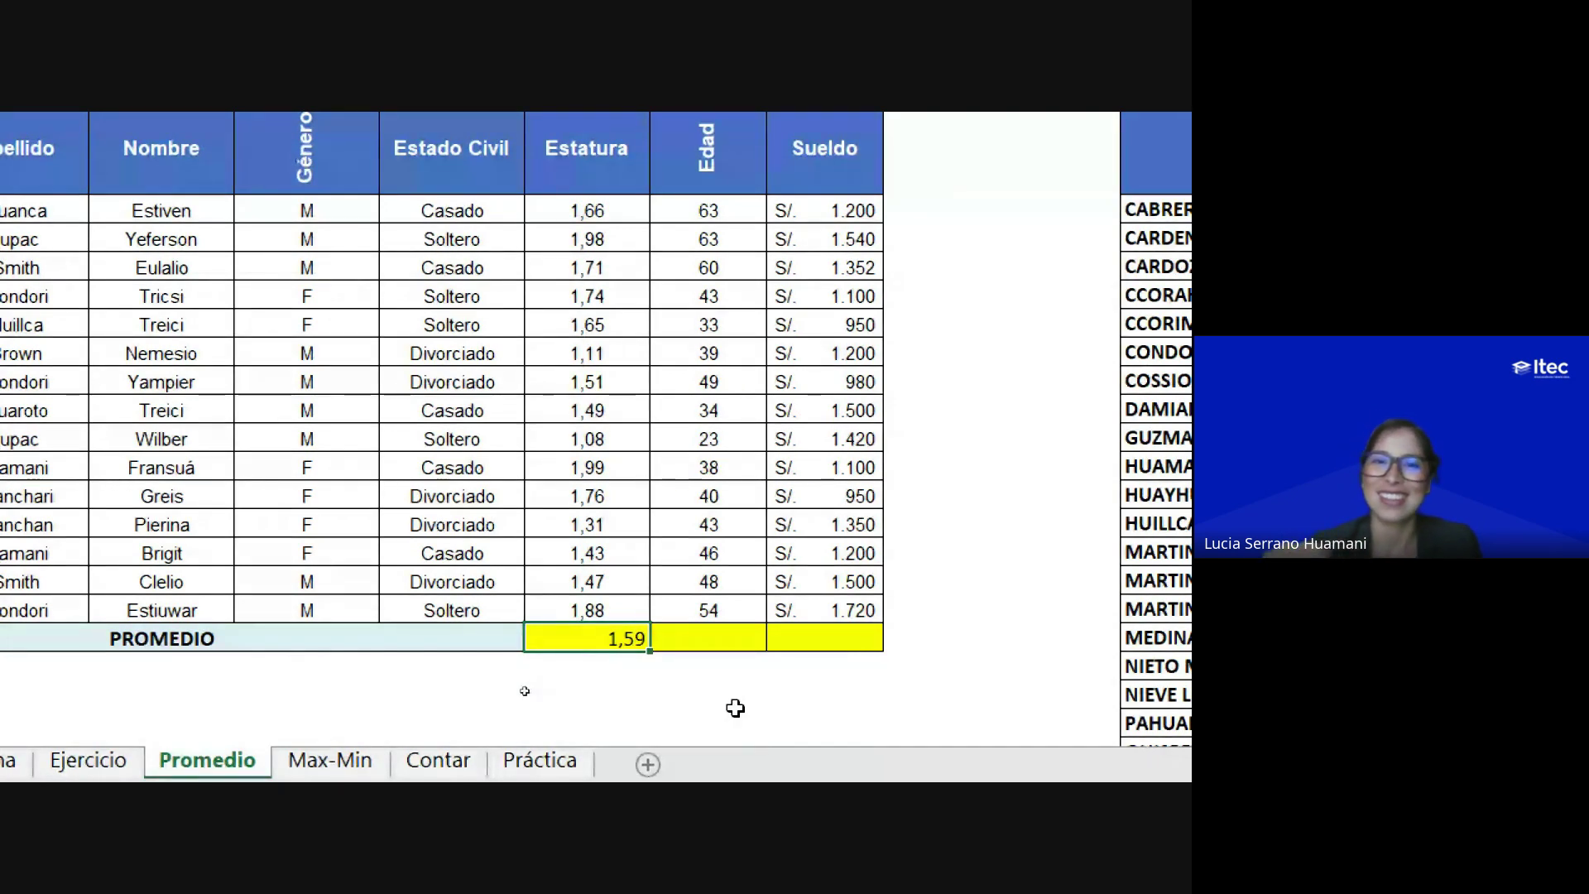
Step: Calculate the average Edad in H21 with the PROMEDIO function over H6:H20 and reselect the result cell
click(710, 640)
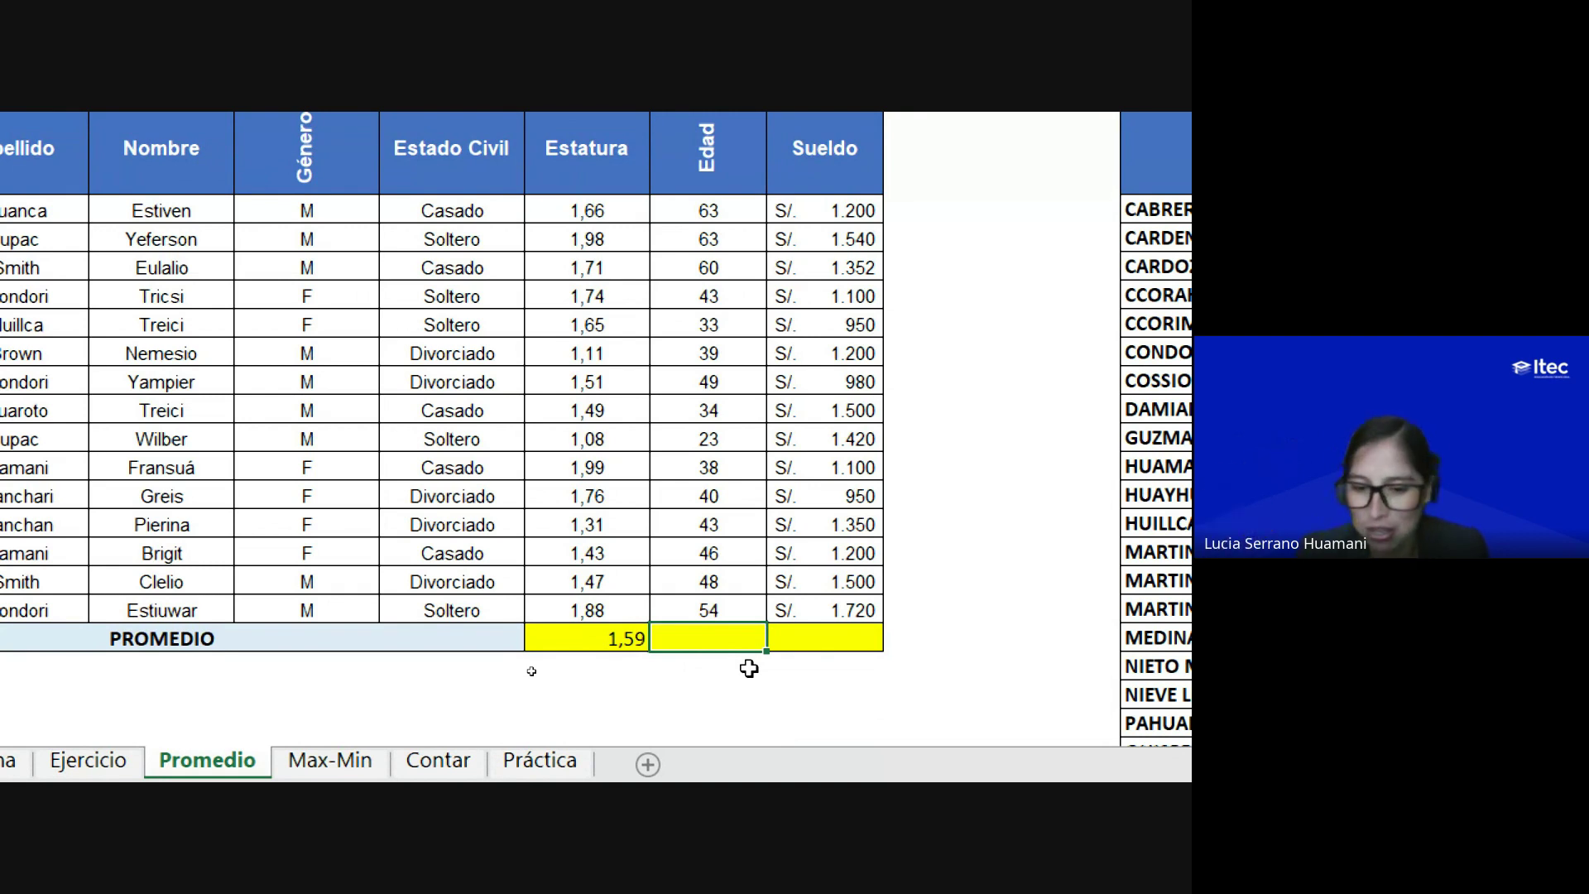
text(=)
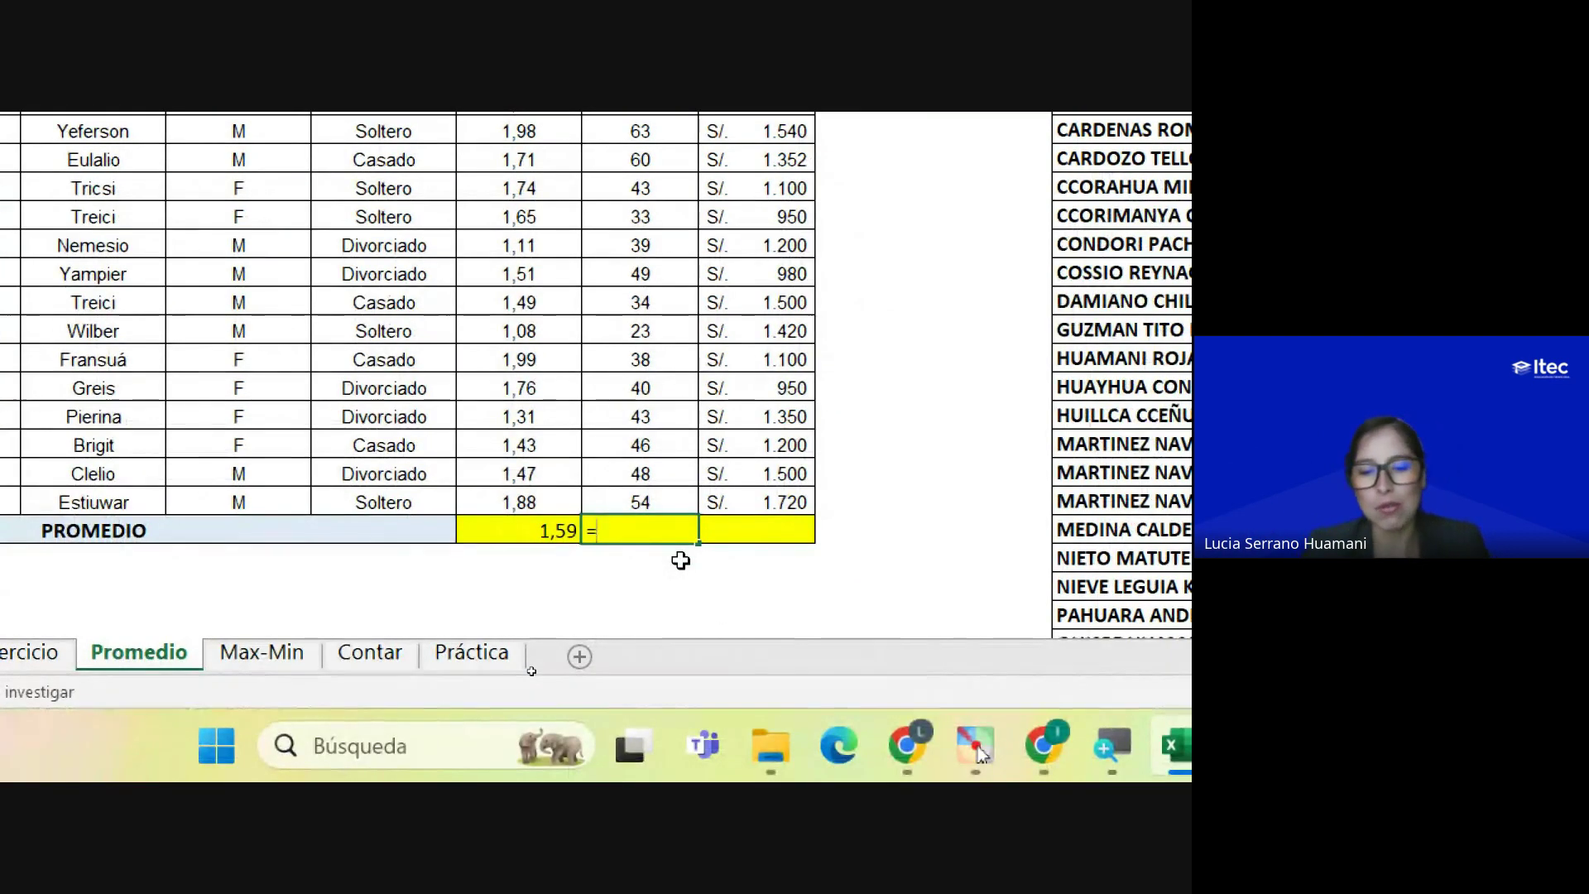
text(prome)
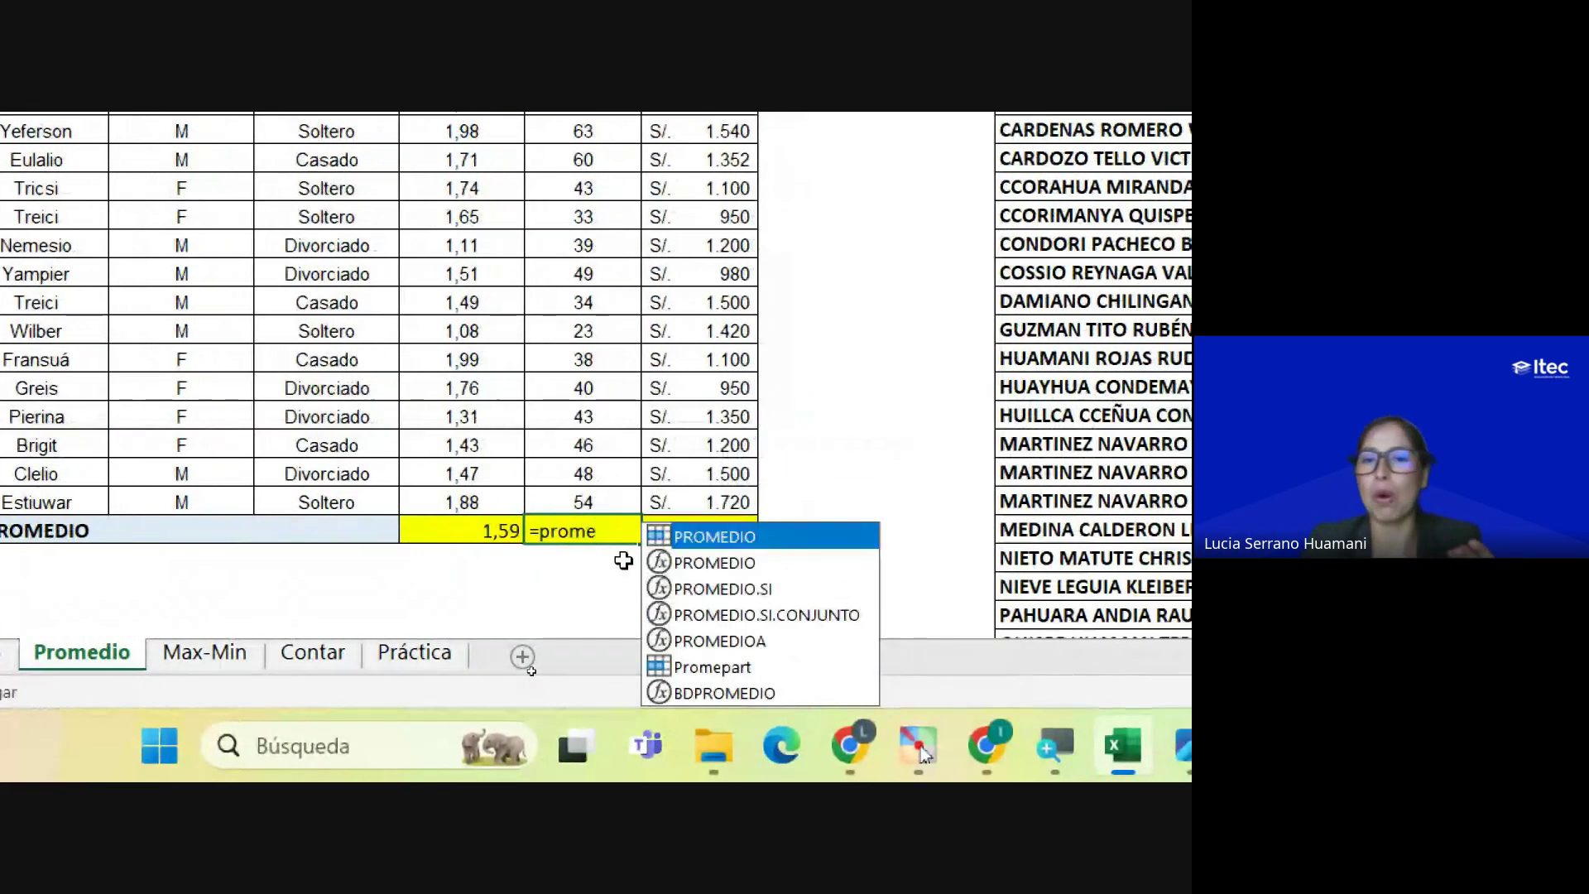
click(714, 563)
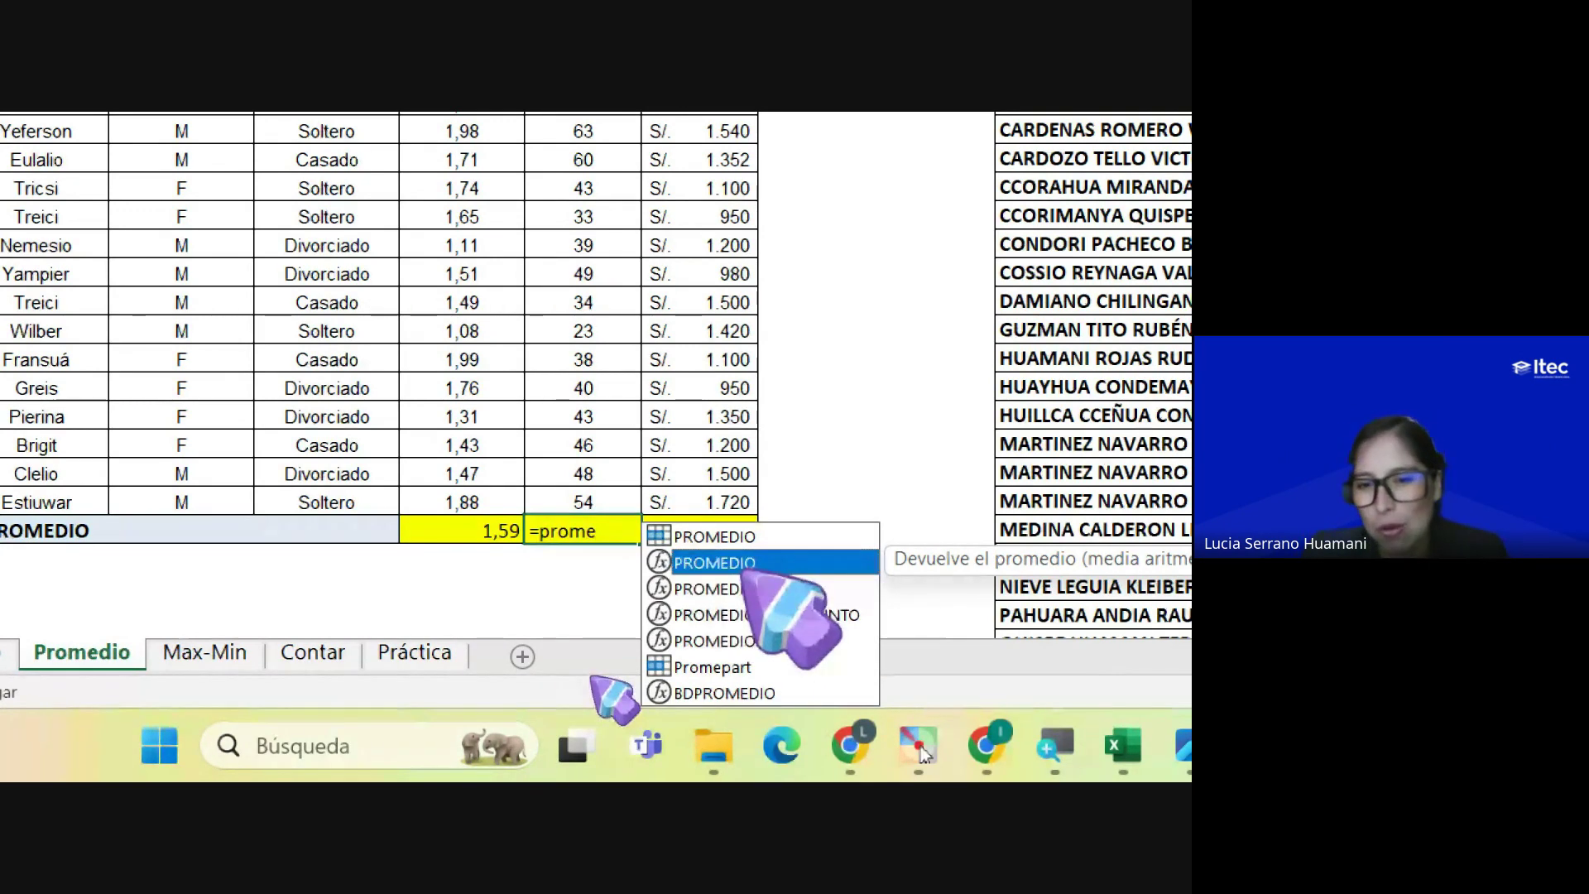
key(Tab)
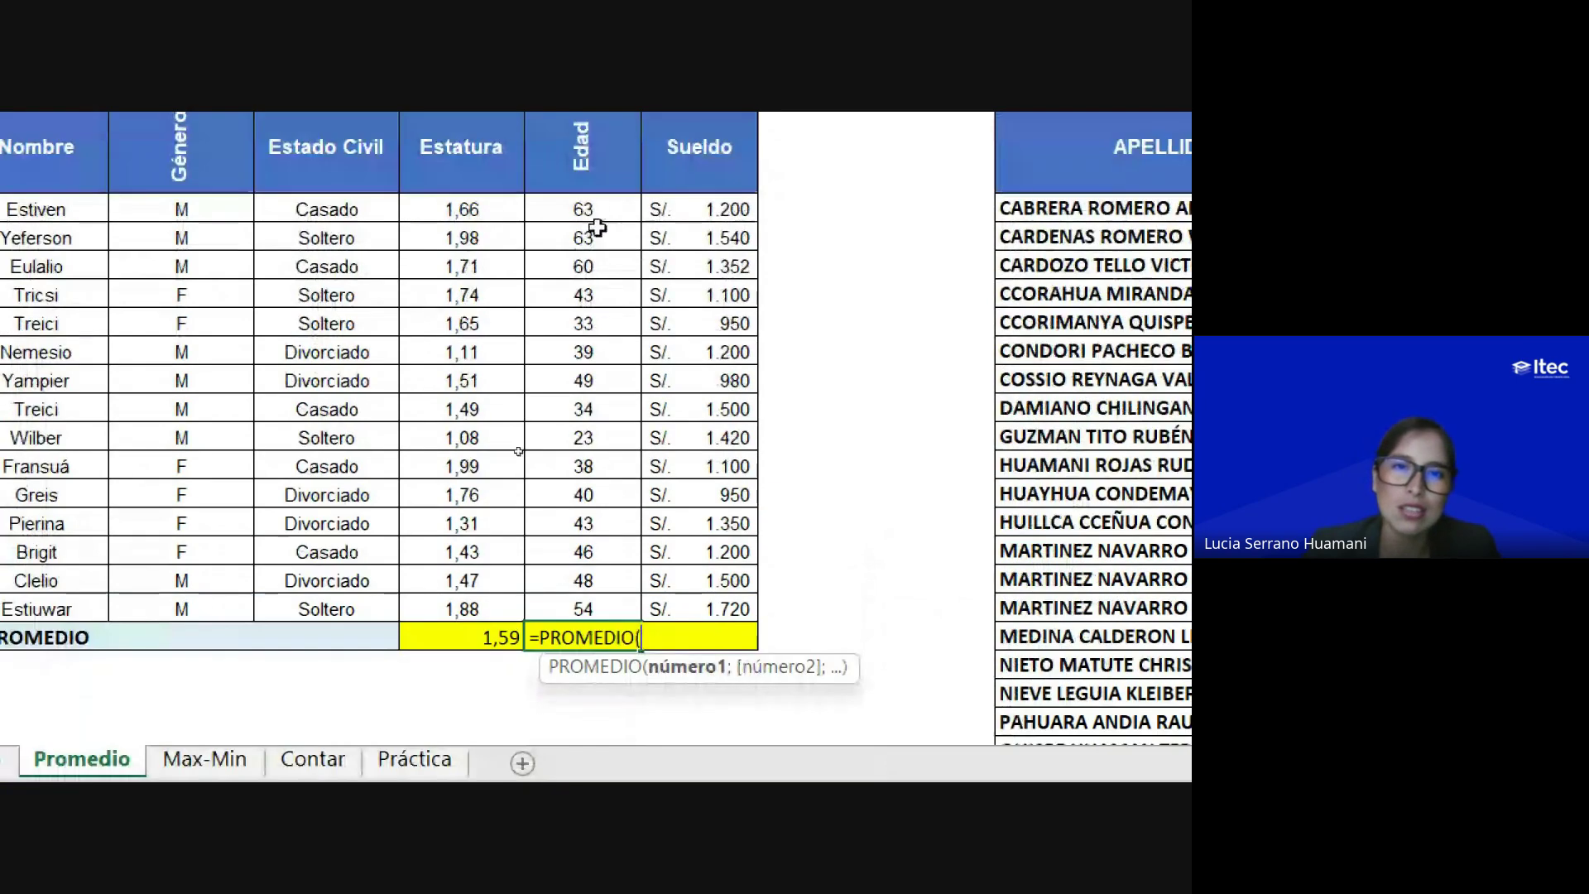
drag(584, 160, 589, 604)
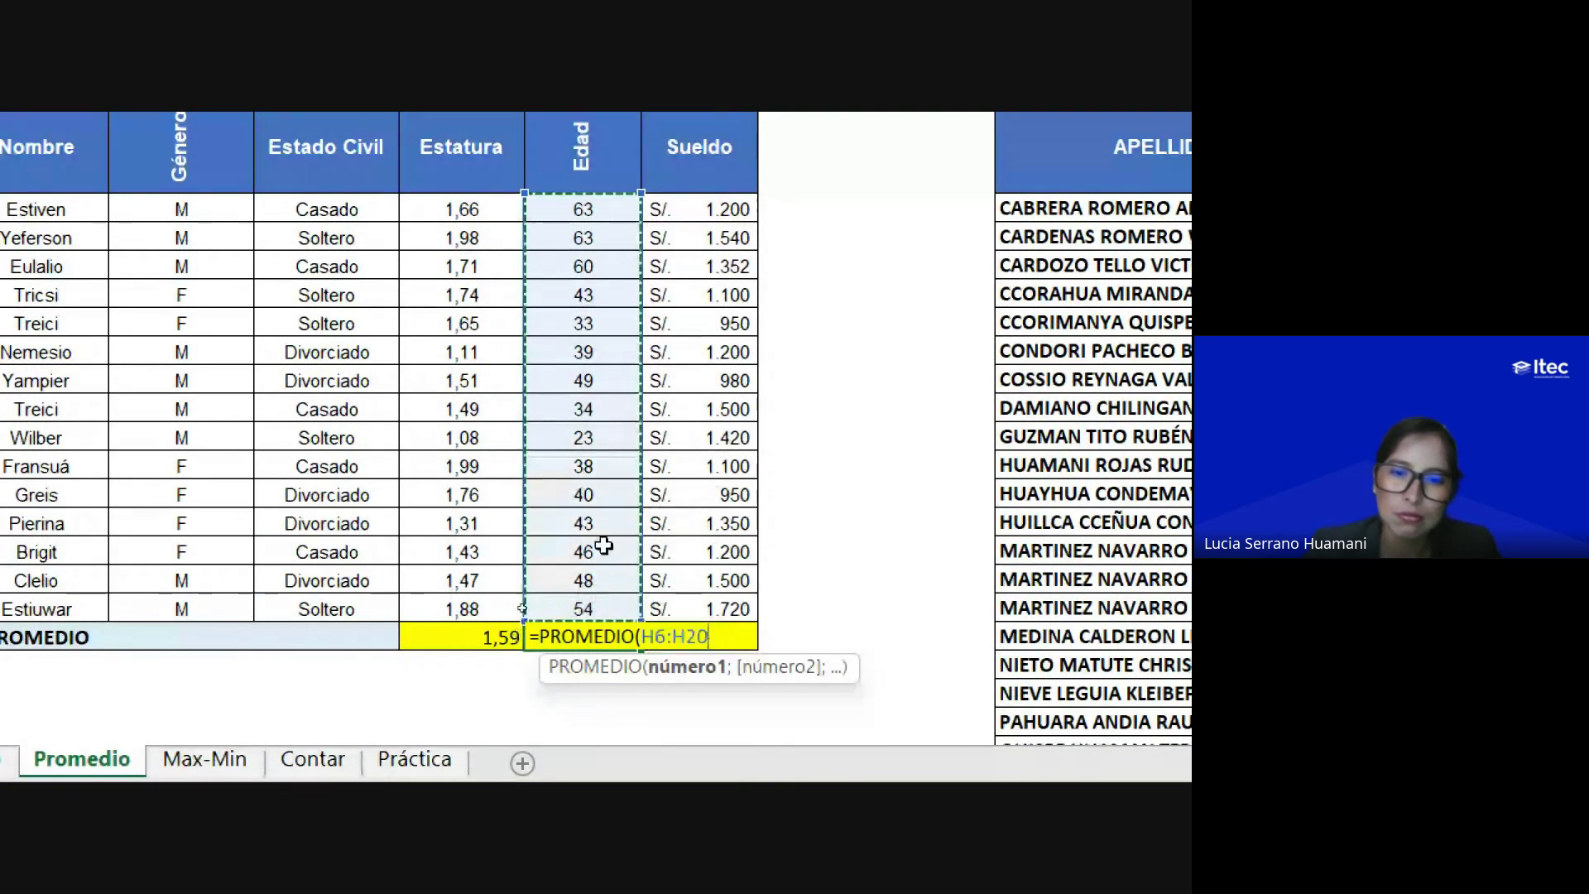
drag(568, 227, 614, 618)
key(Return)
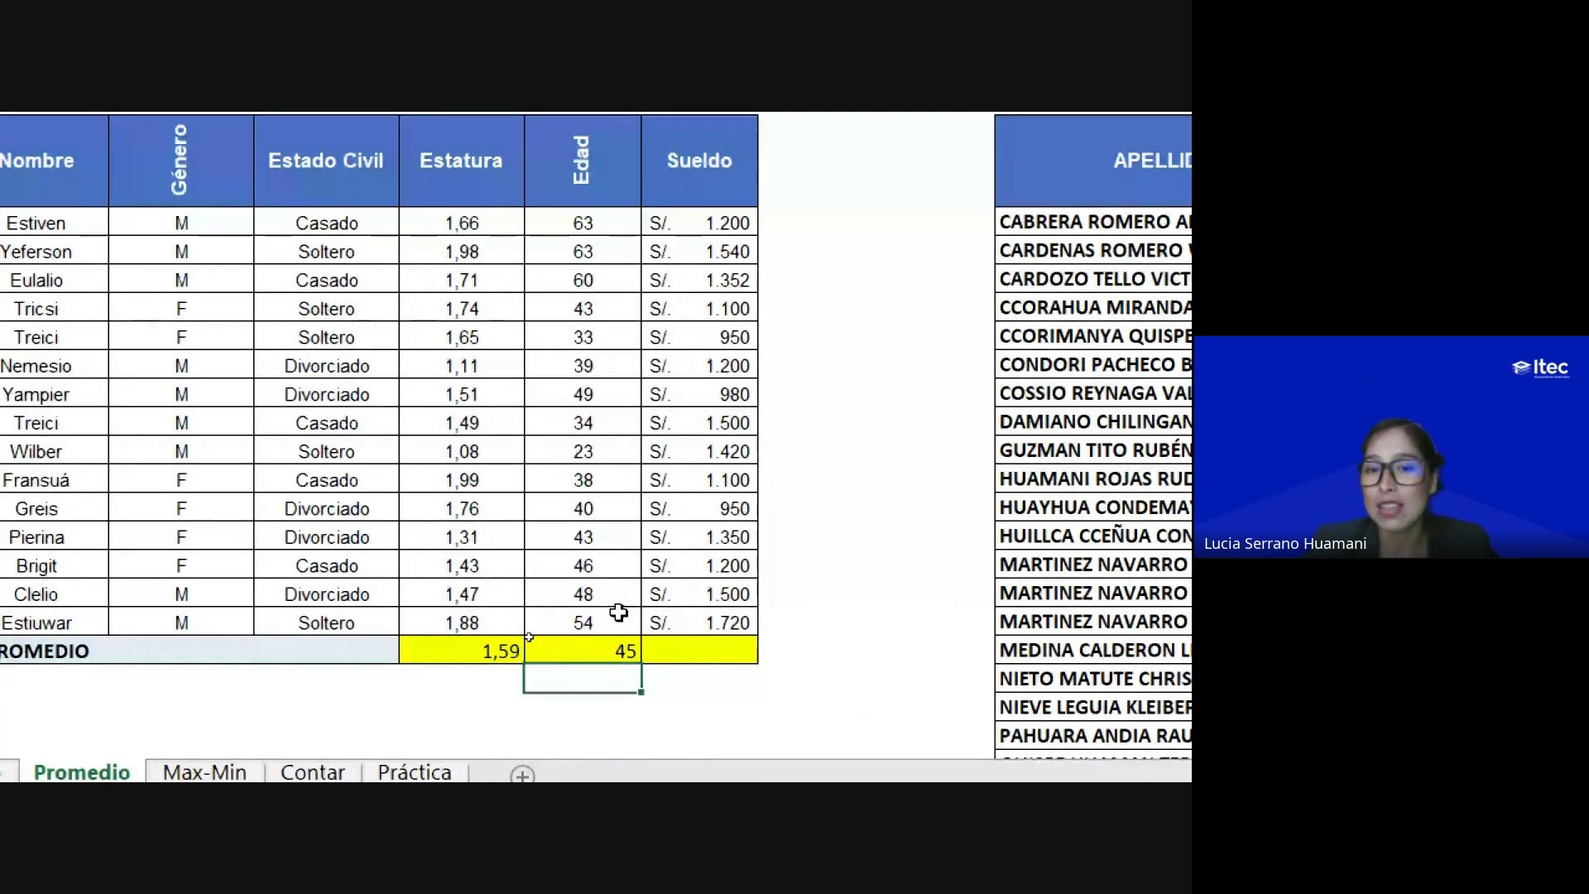
click(623, 650)
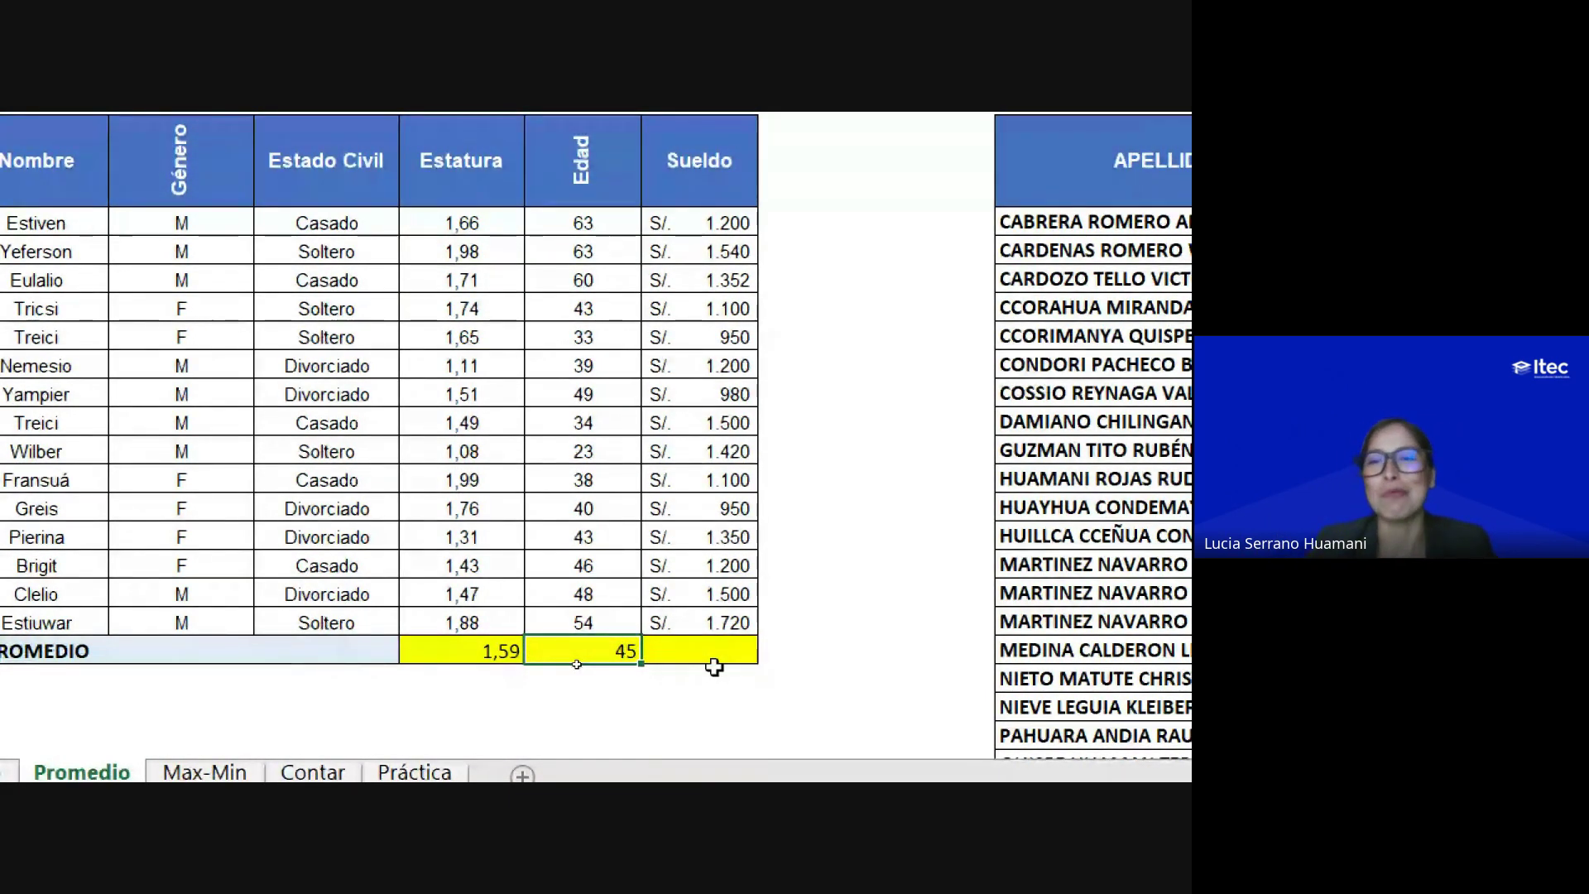
Step: Calculate the average Sueldo in I21 with the PROMEDIO function over I6:I20
click(694, 659)
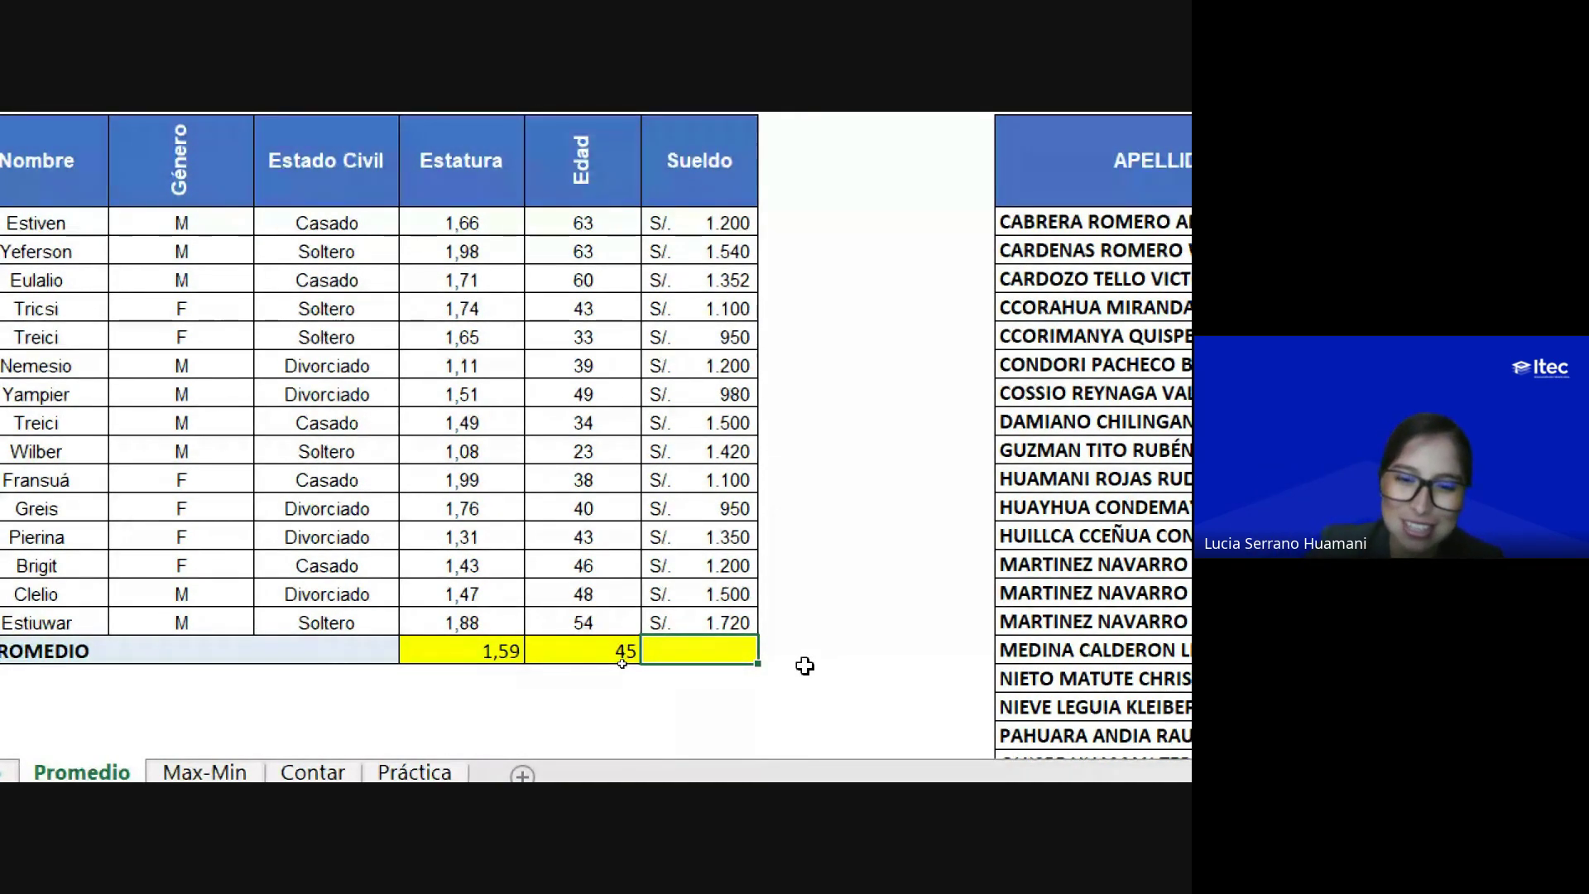
text(=pr)
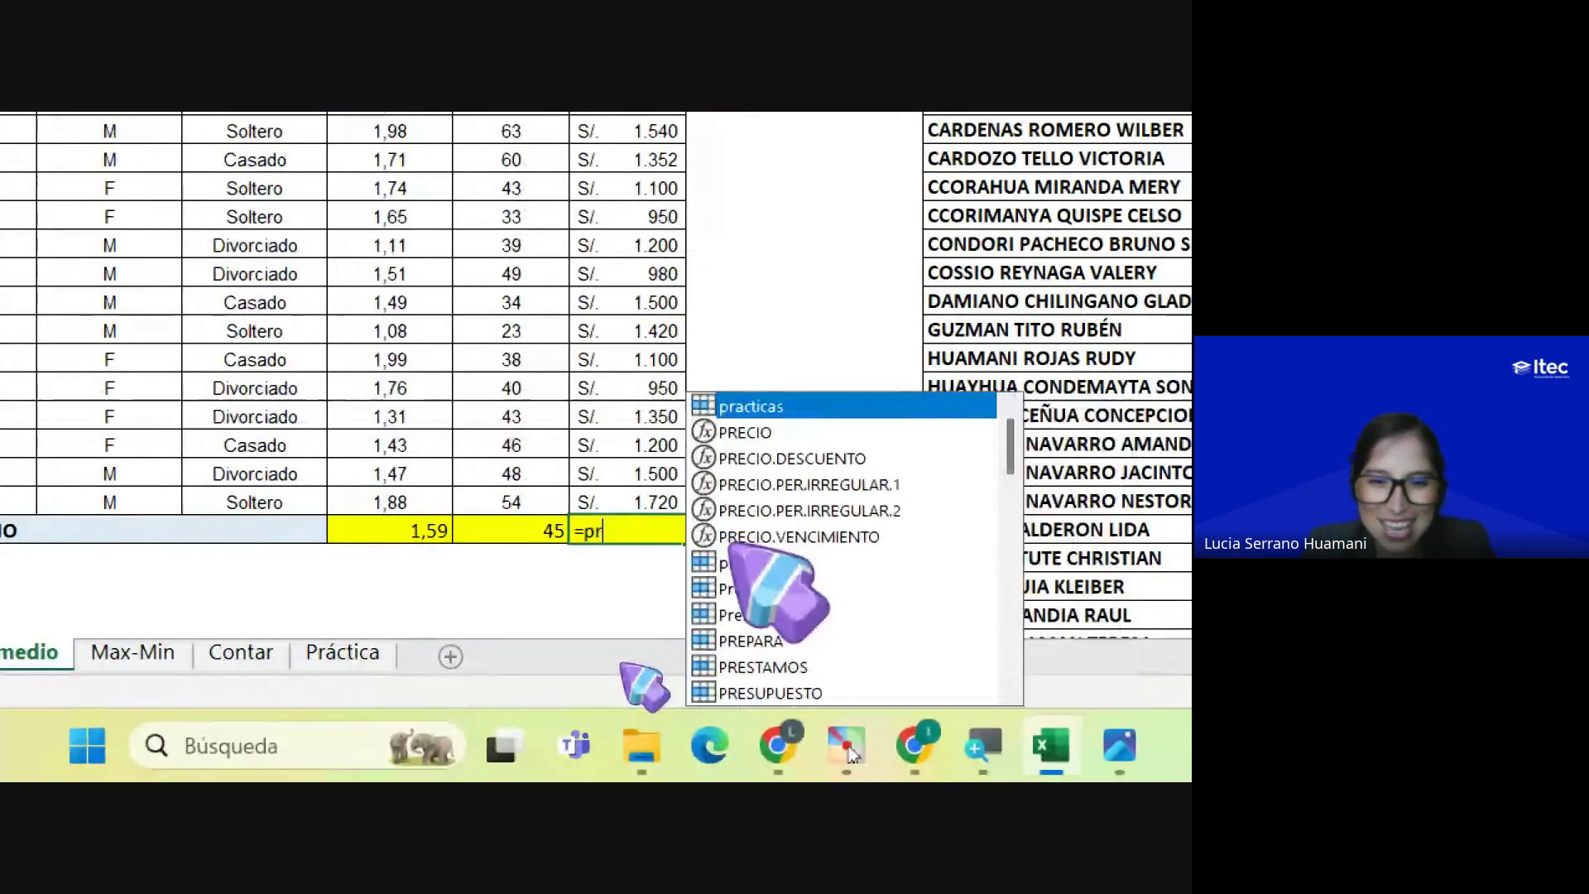
text(omedio)
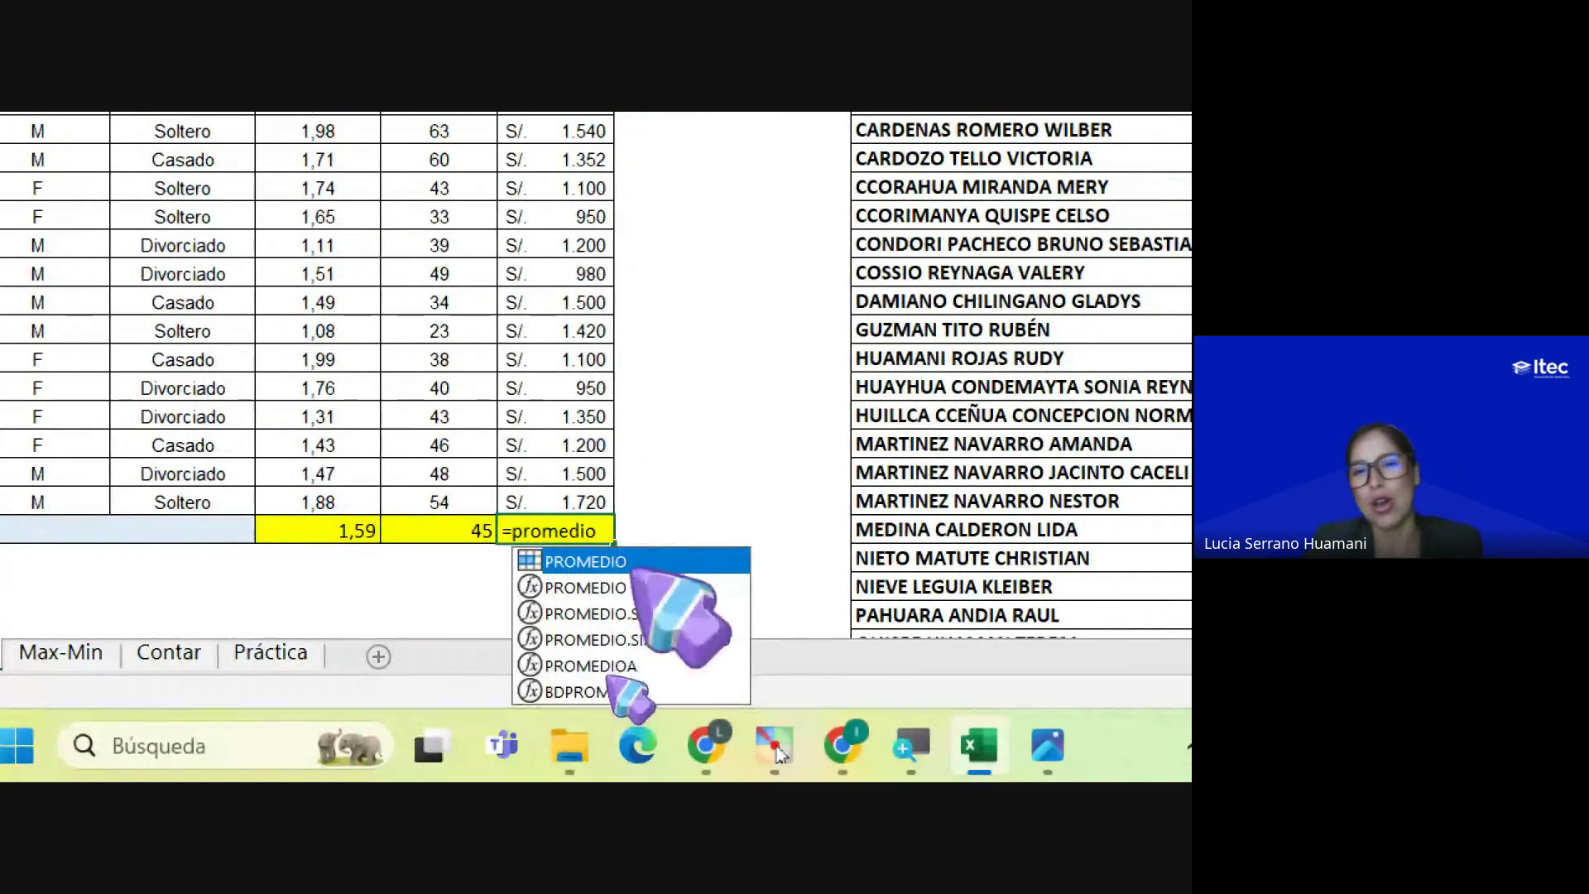
double_click(646, 586)
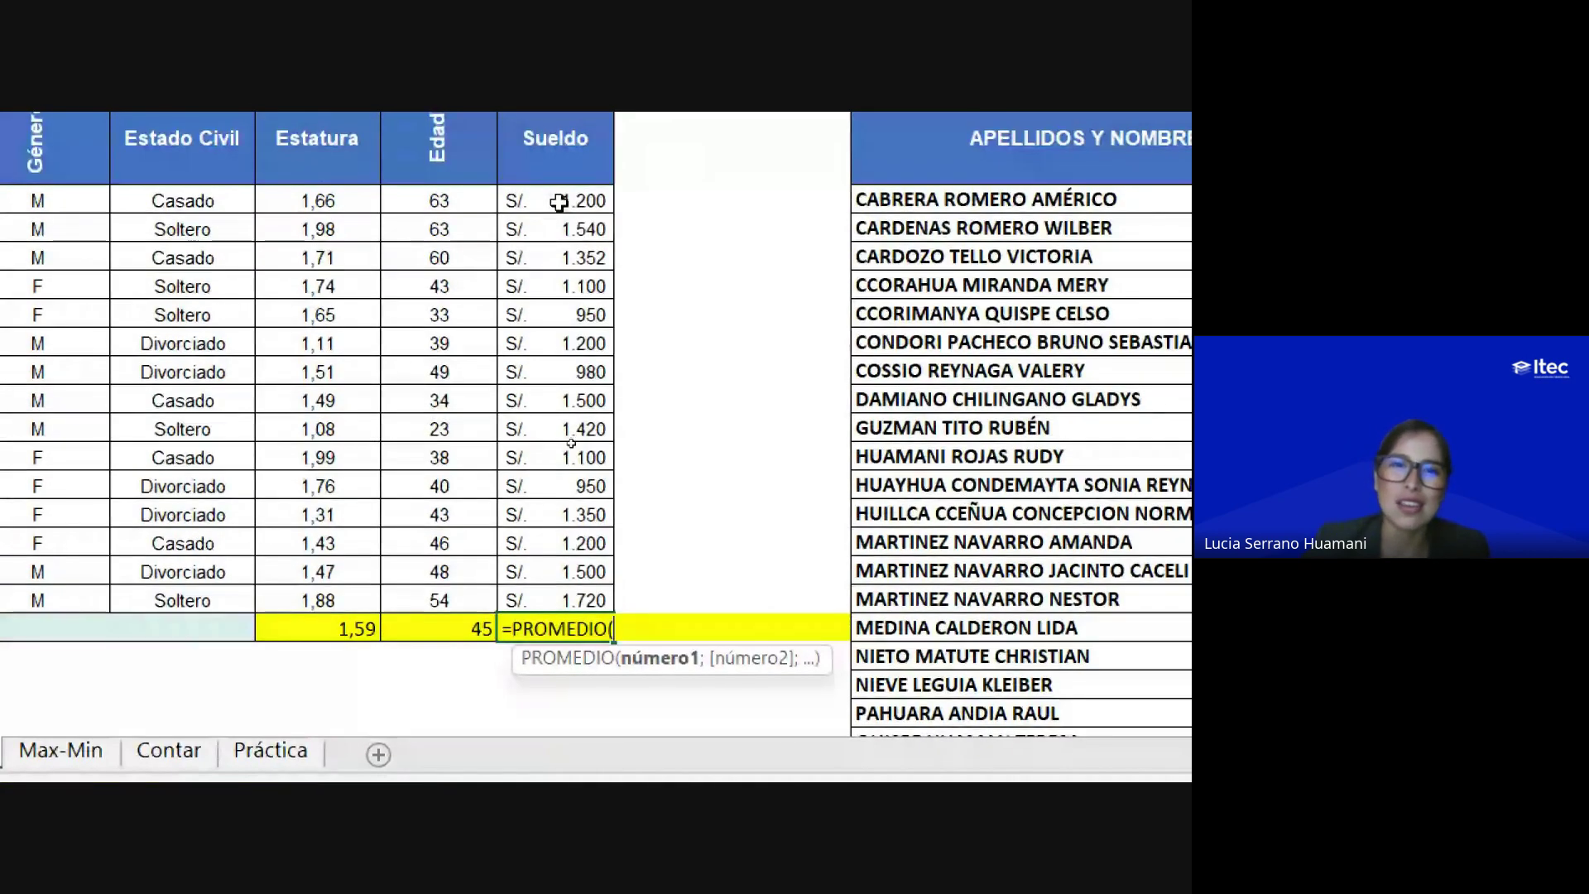
drag(559, 202, 570, 600)
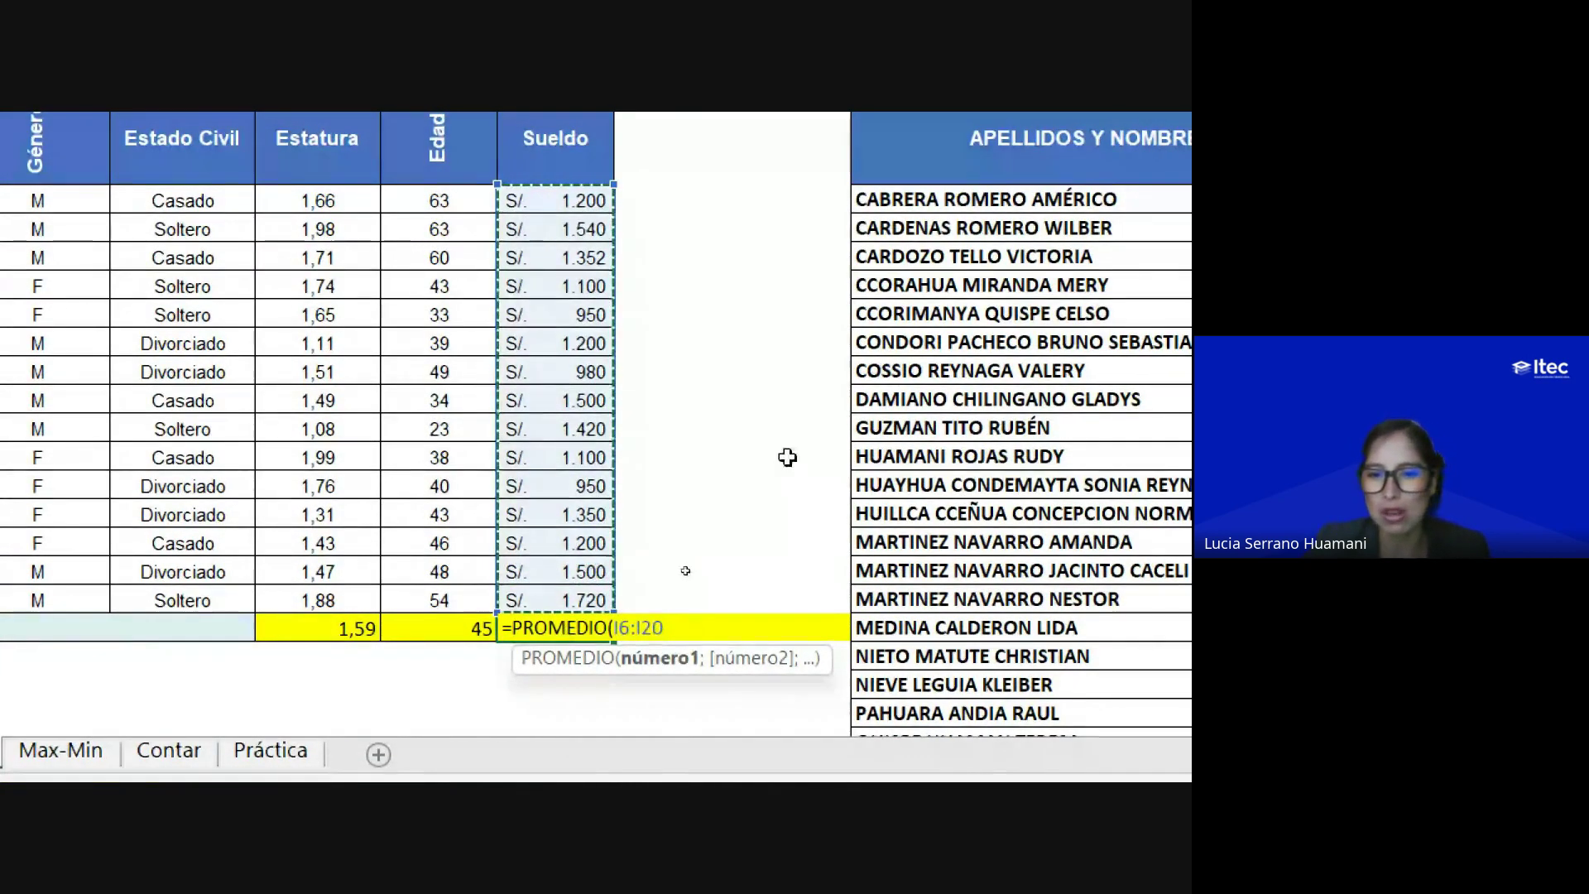
key(Return)
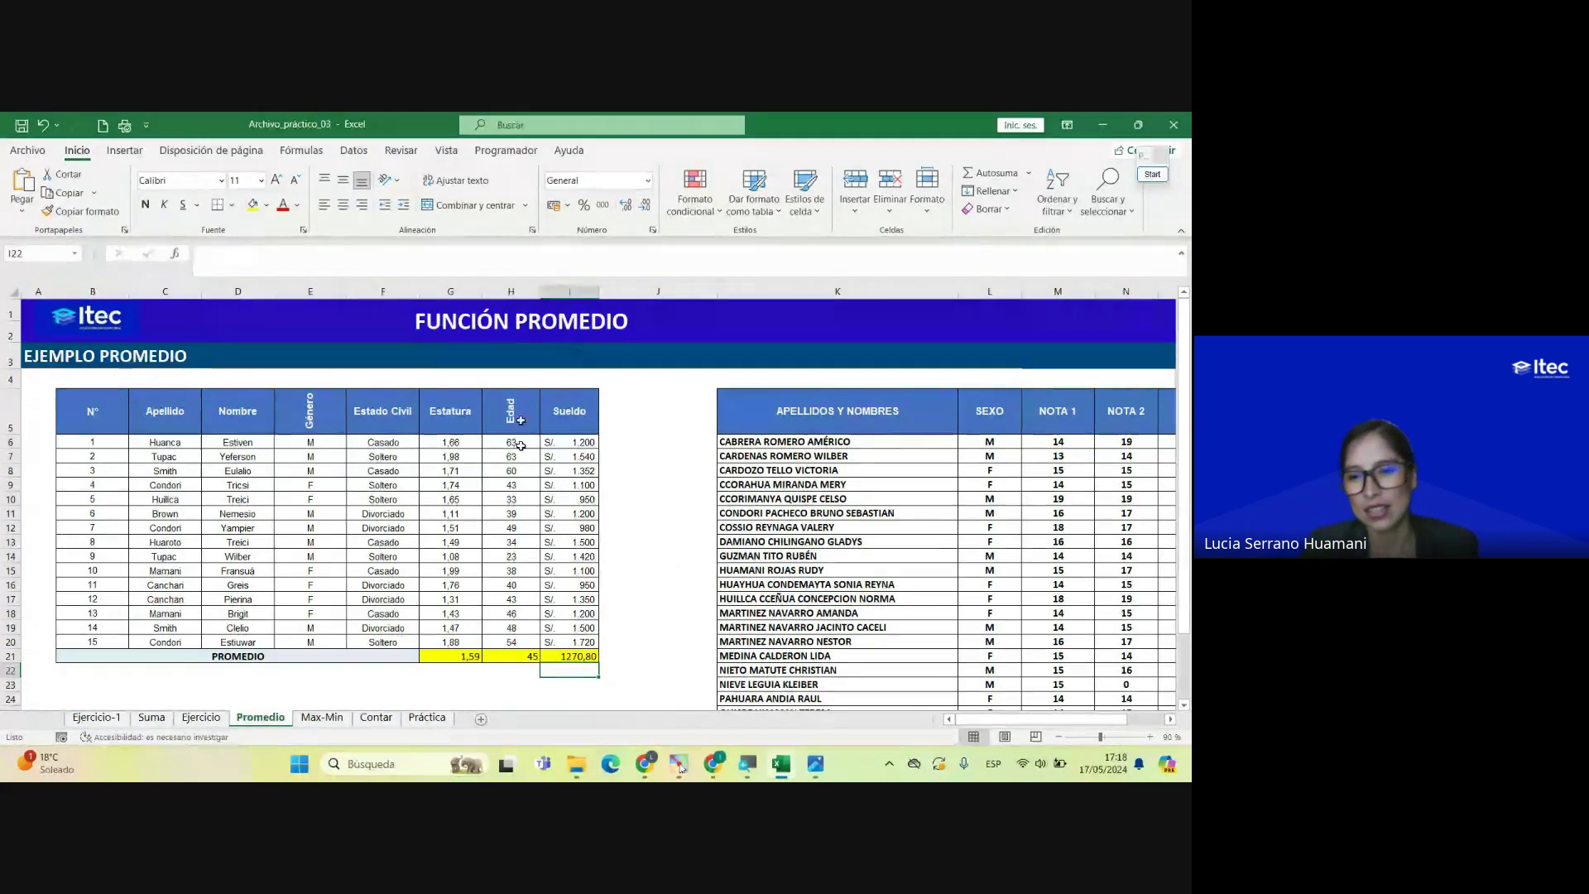
Step: Examine the grades table, highlighting the first student's NOTA 1, NOTA 2 and NOTA 3 values and the empty CALIFICACIÓN FINAL cell P6
drag(983, 720, 1064, 726)
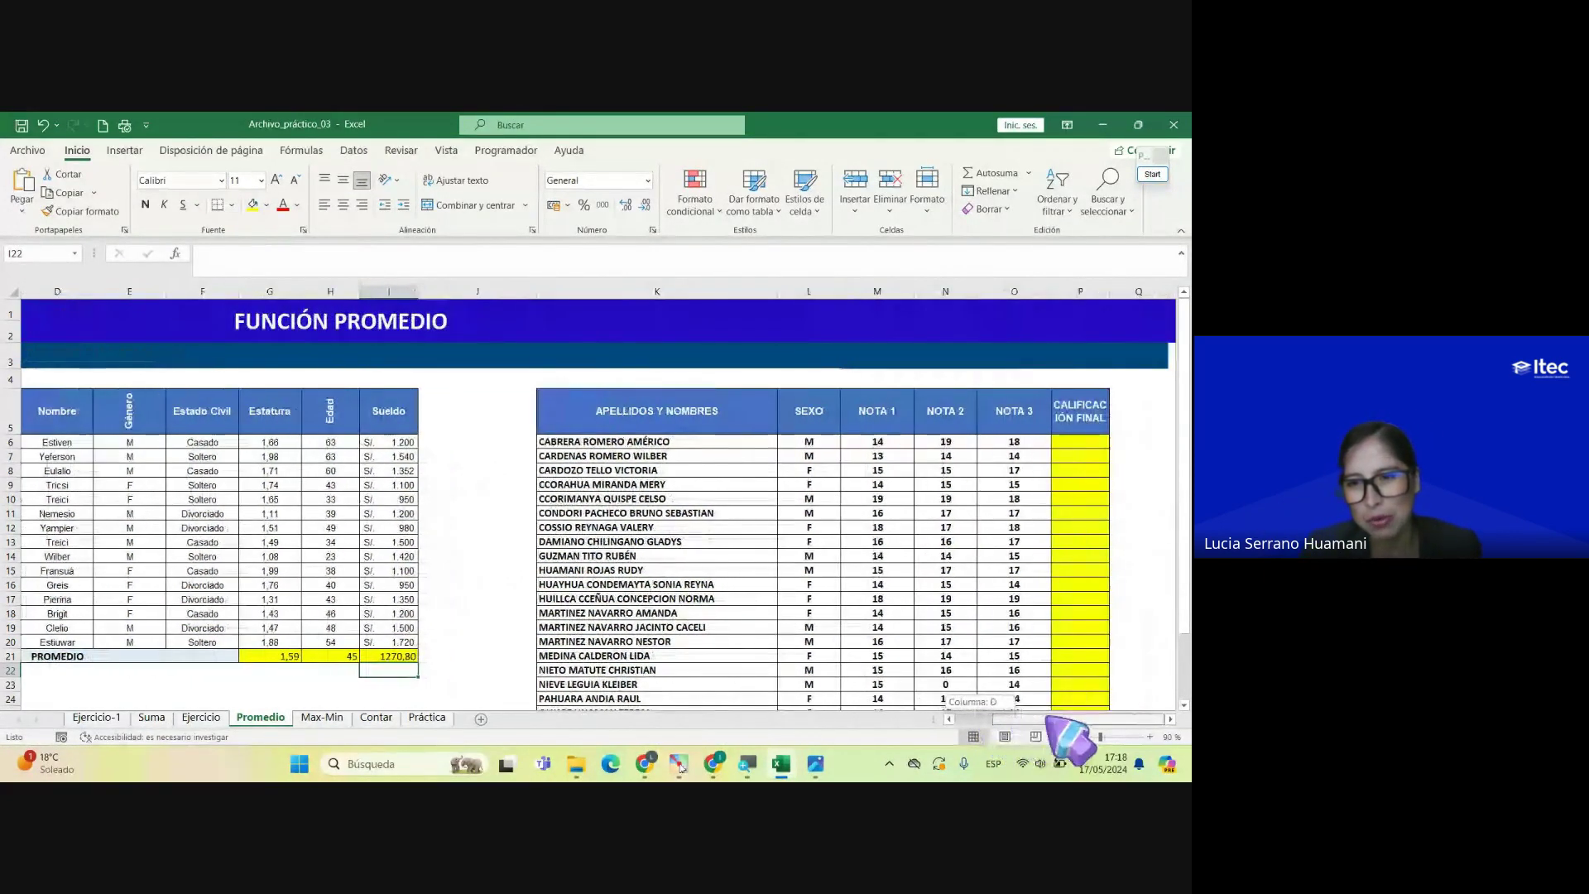
click(999, 511)
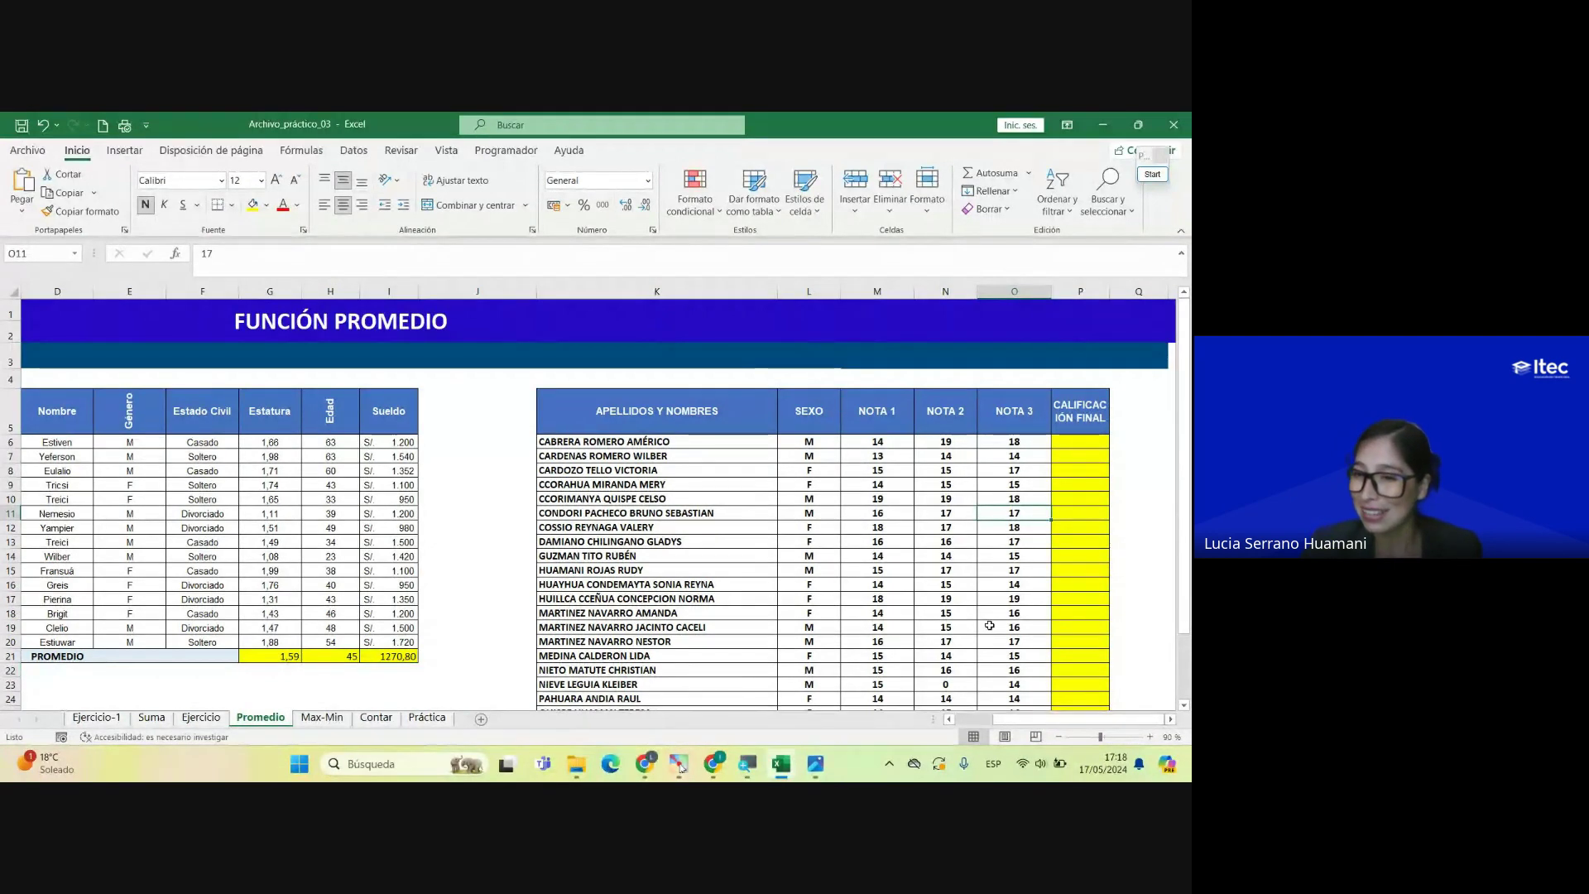
scroll(989, 626, down, 1)
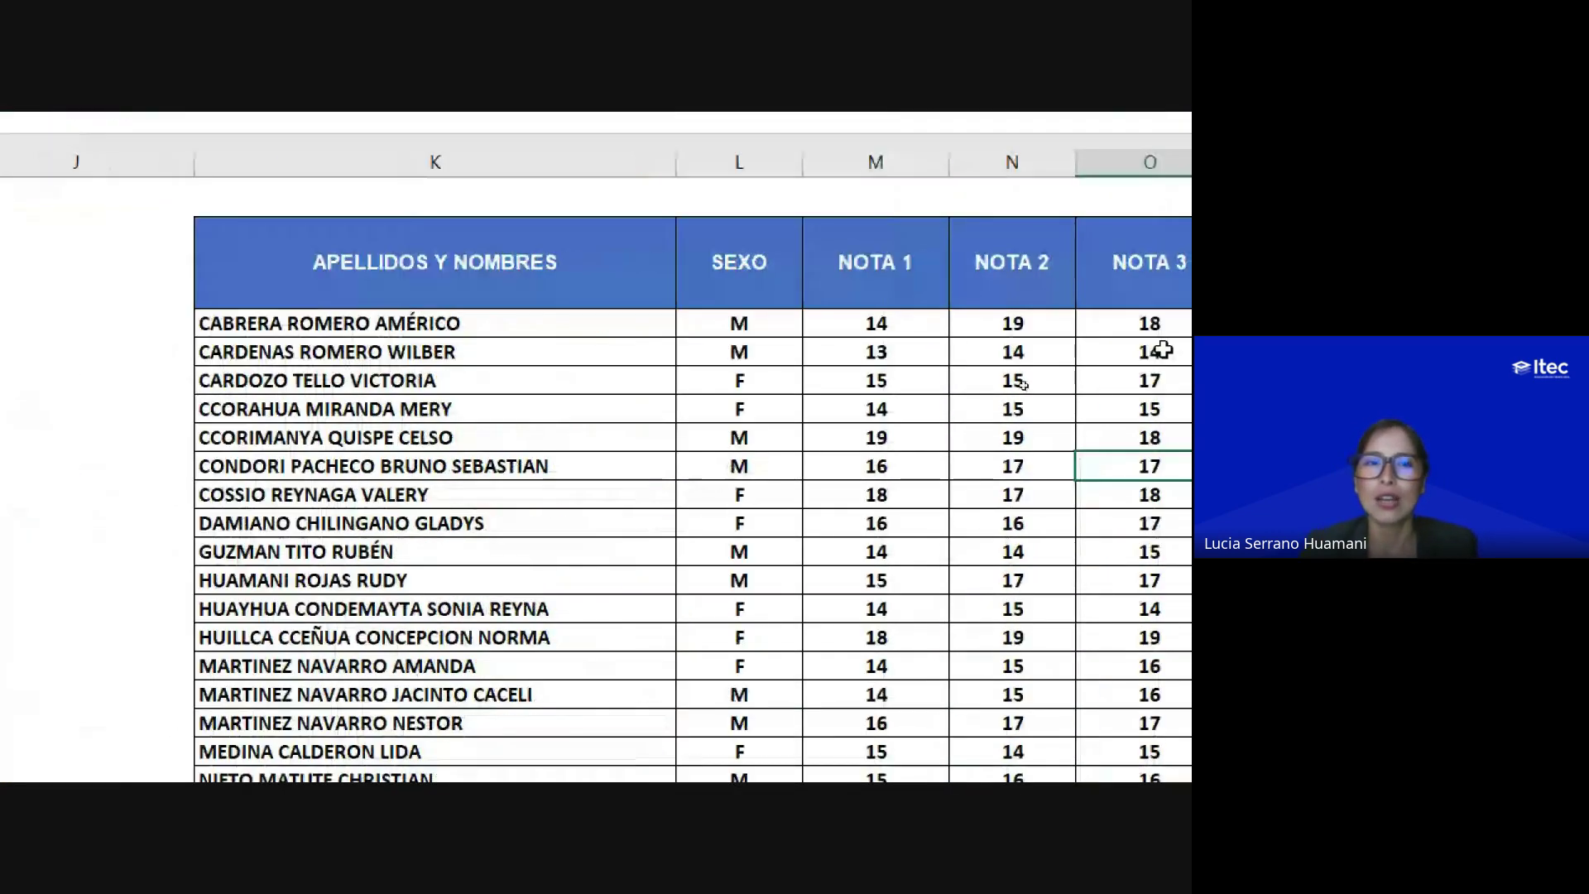
click(795, 329)
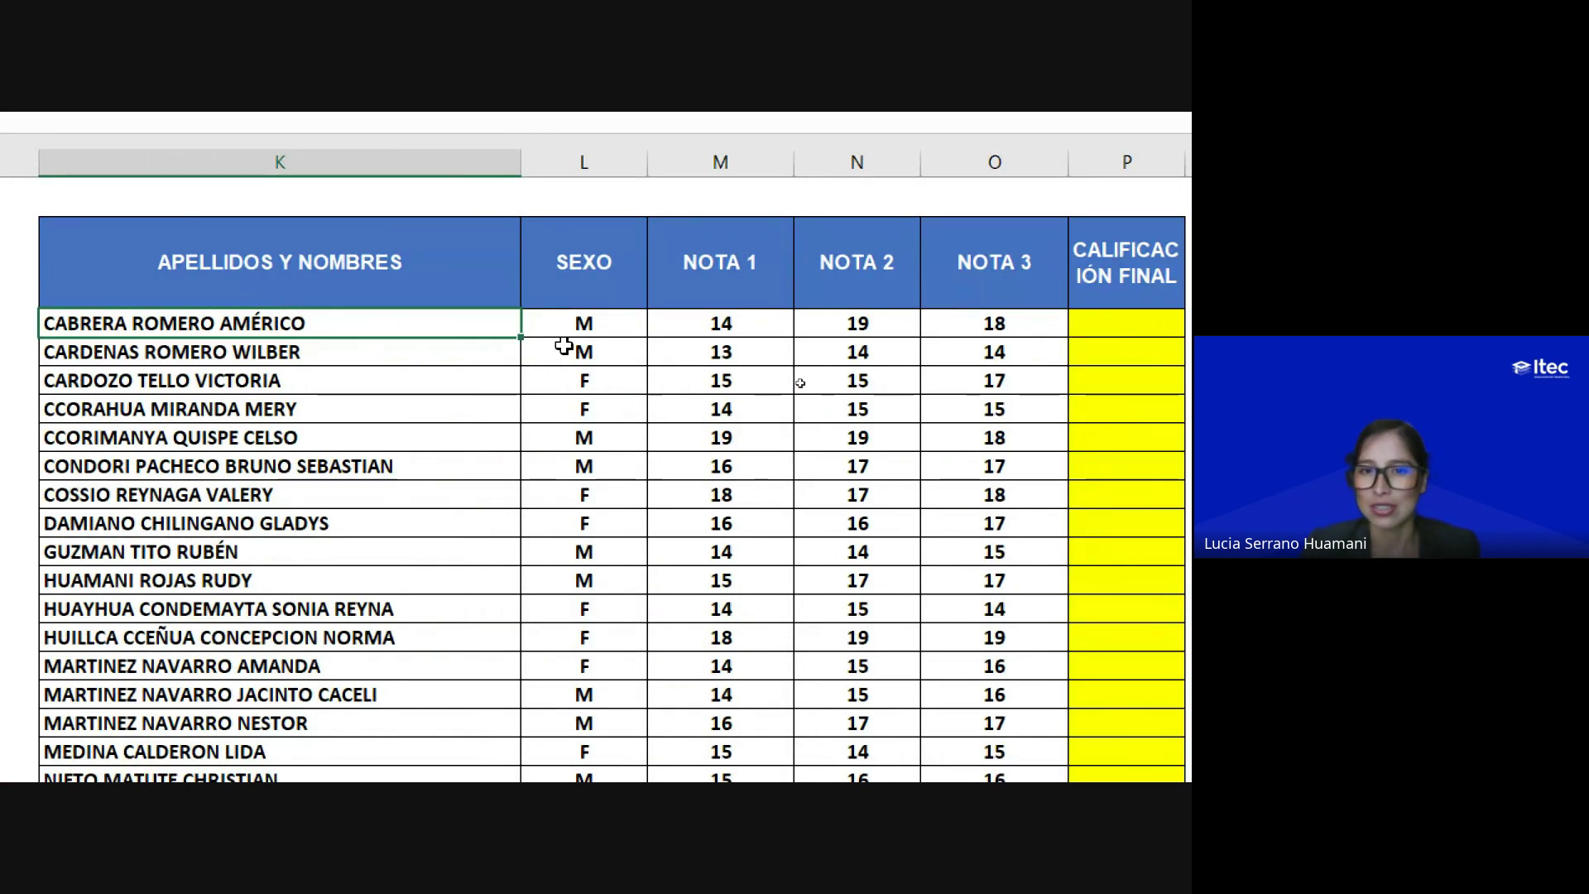
click(733, 326)
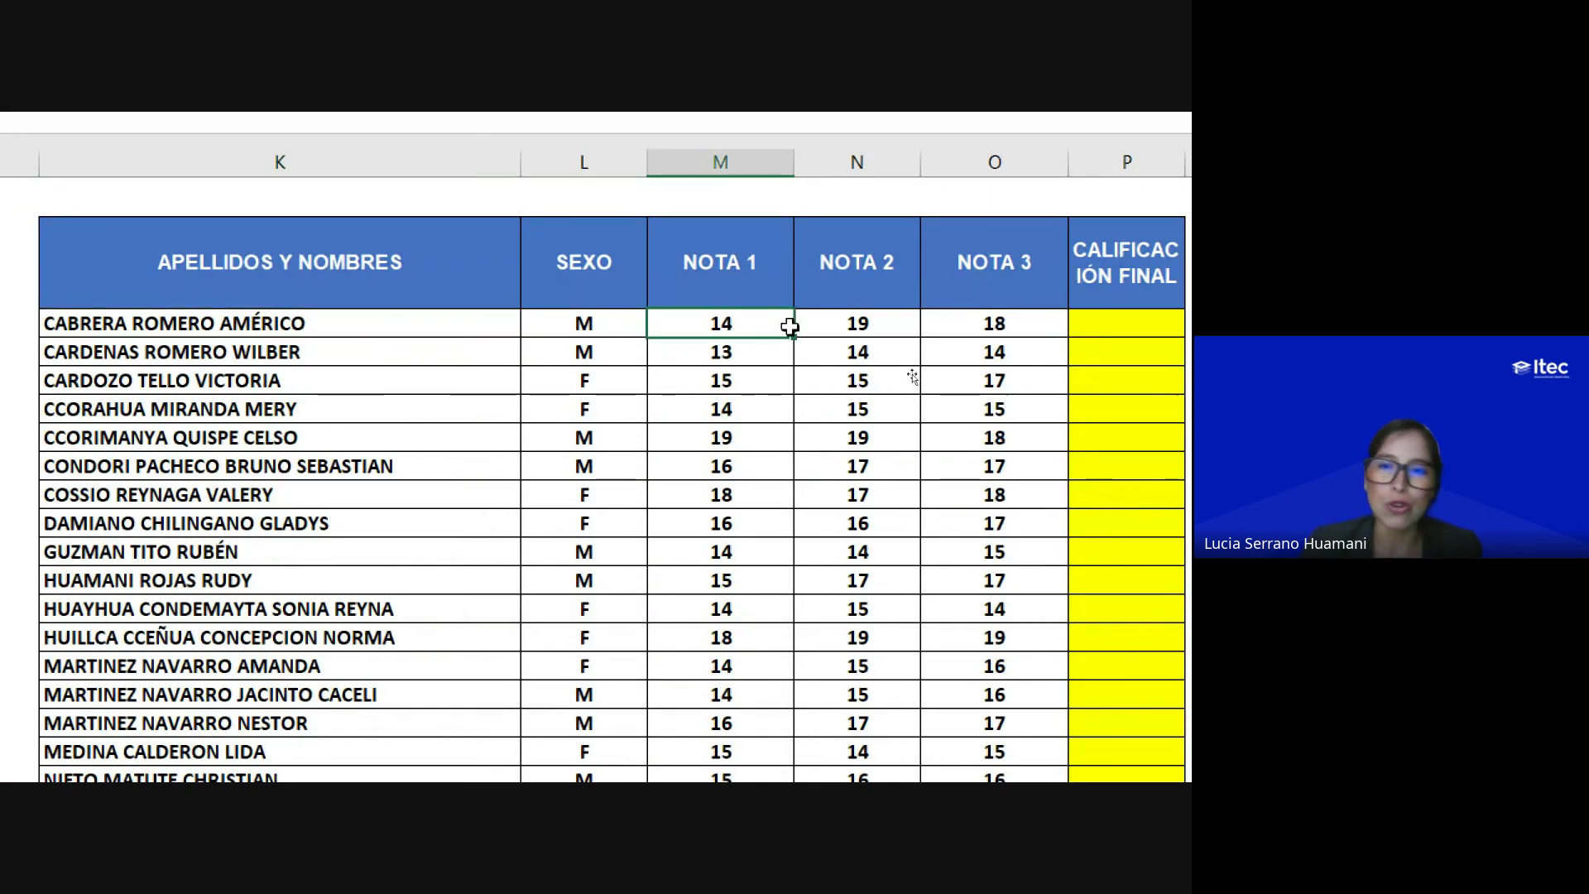
click(855, 325)
click(961, 332)
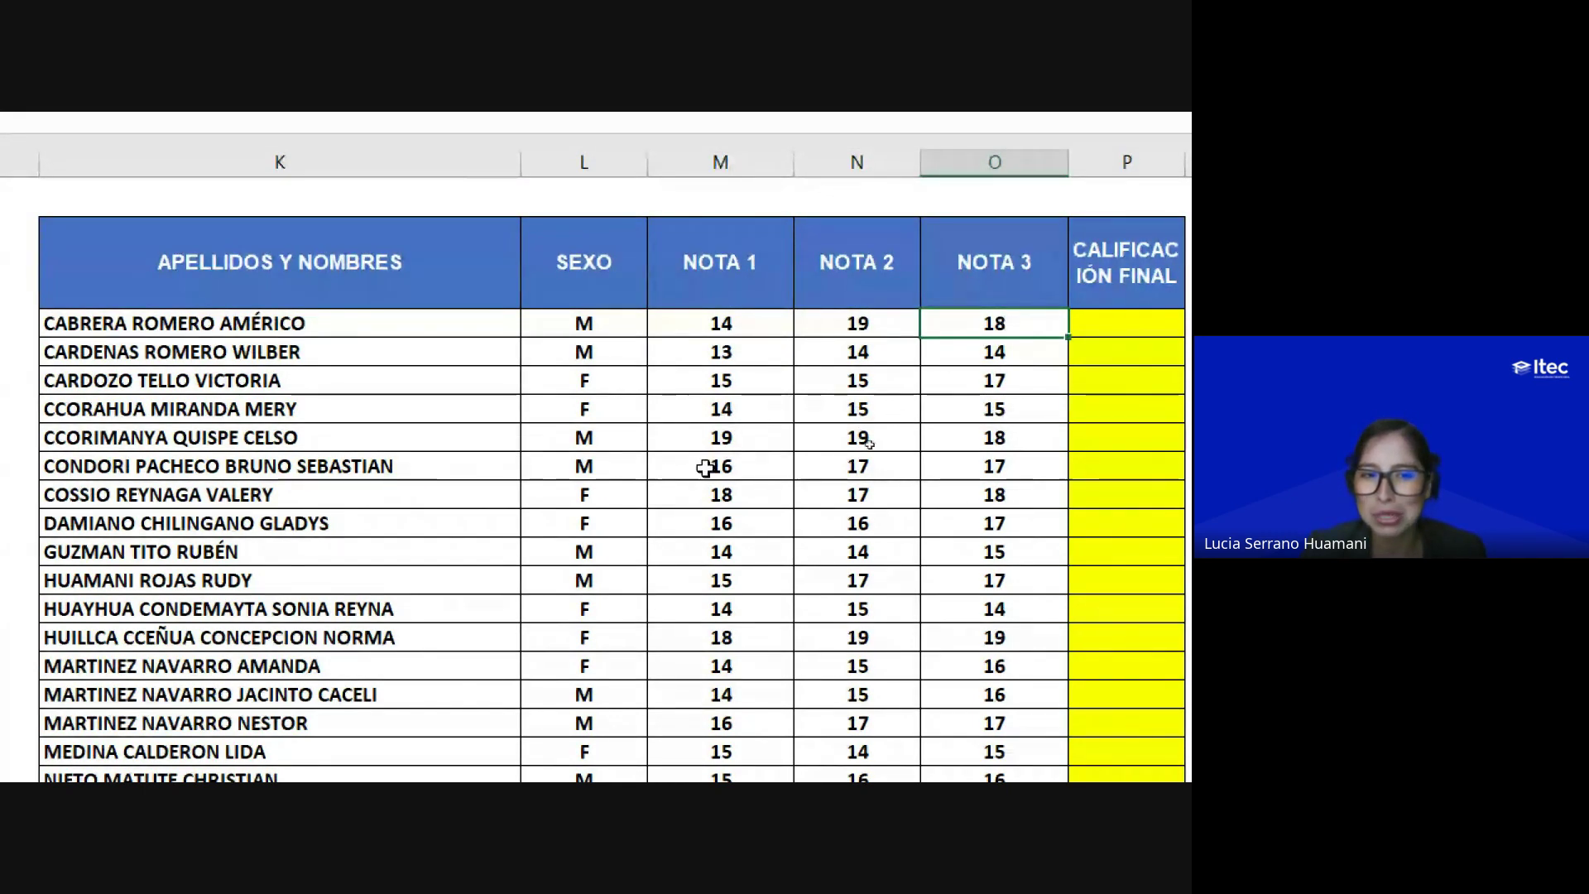
drag(747, 334, 1001, 322)
click(1125, 323)
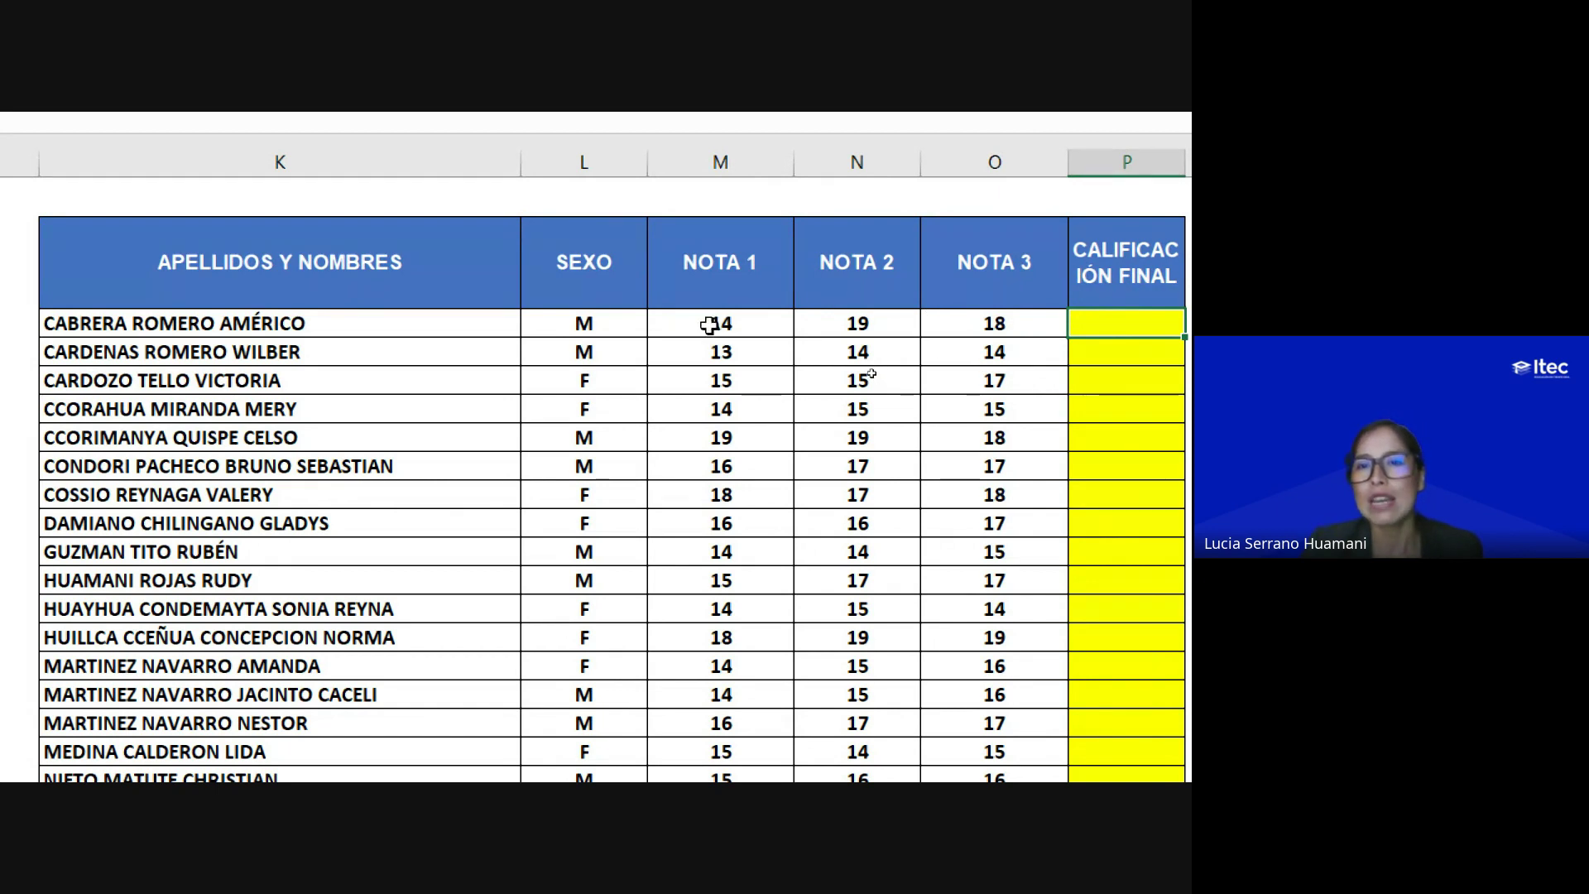
drag(709, 323, 993, 333)
click(1121, 320)
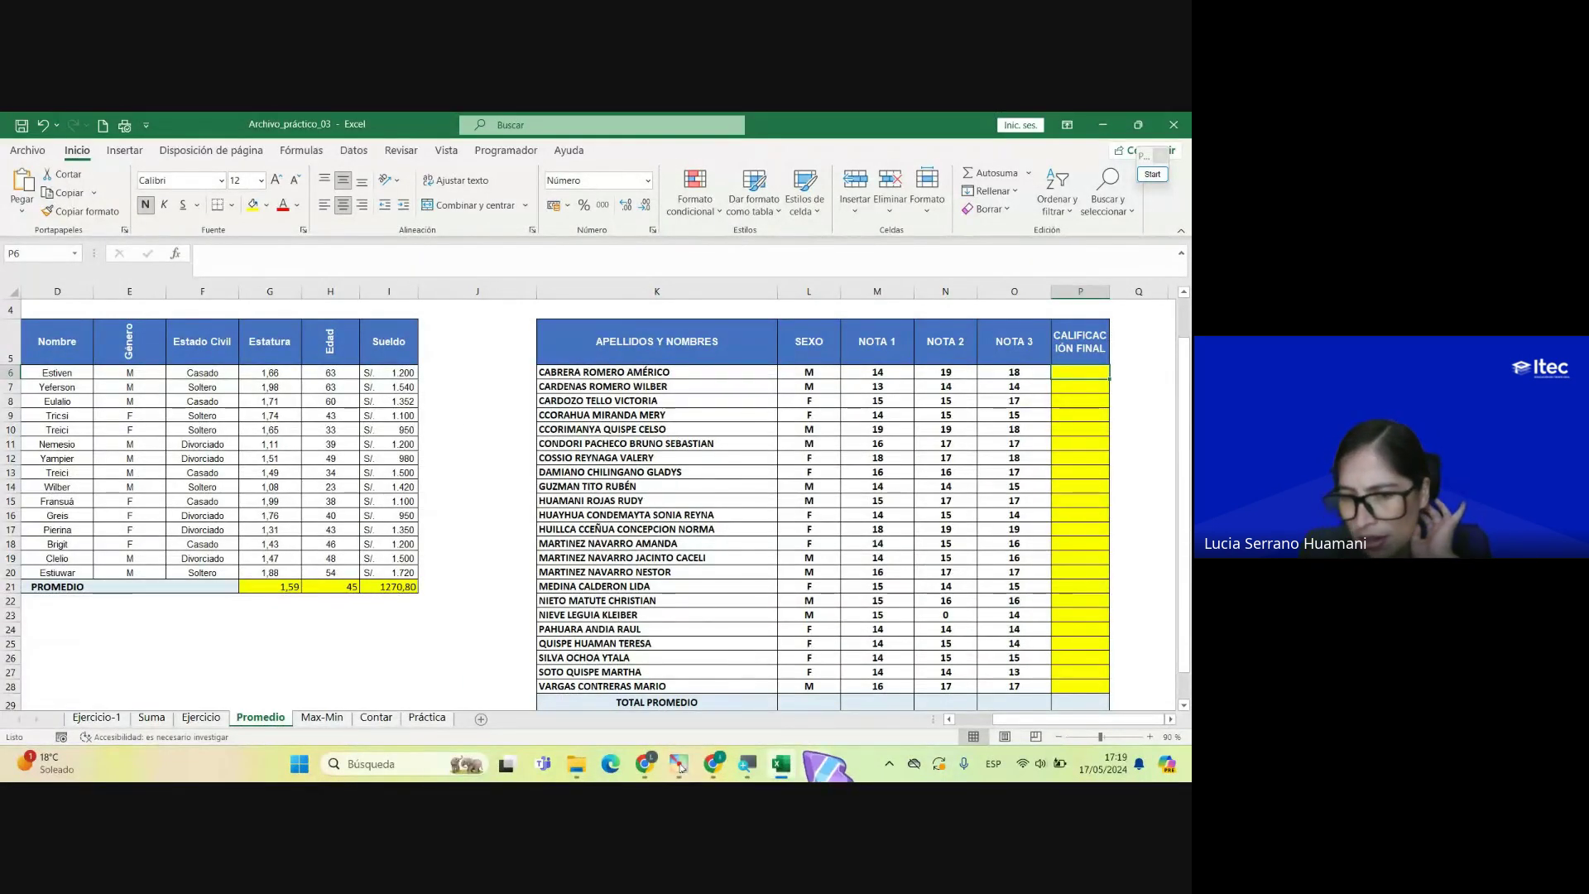
Step: Switch to the Google Meet call to read the participants' answers in the chat, then return to Excel
click(644, 763)
click(571, 675)
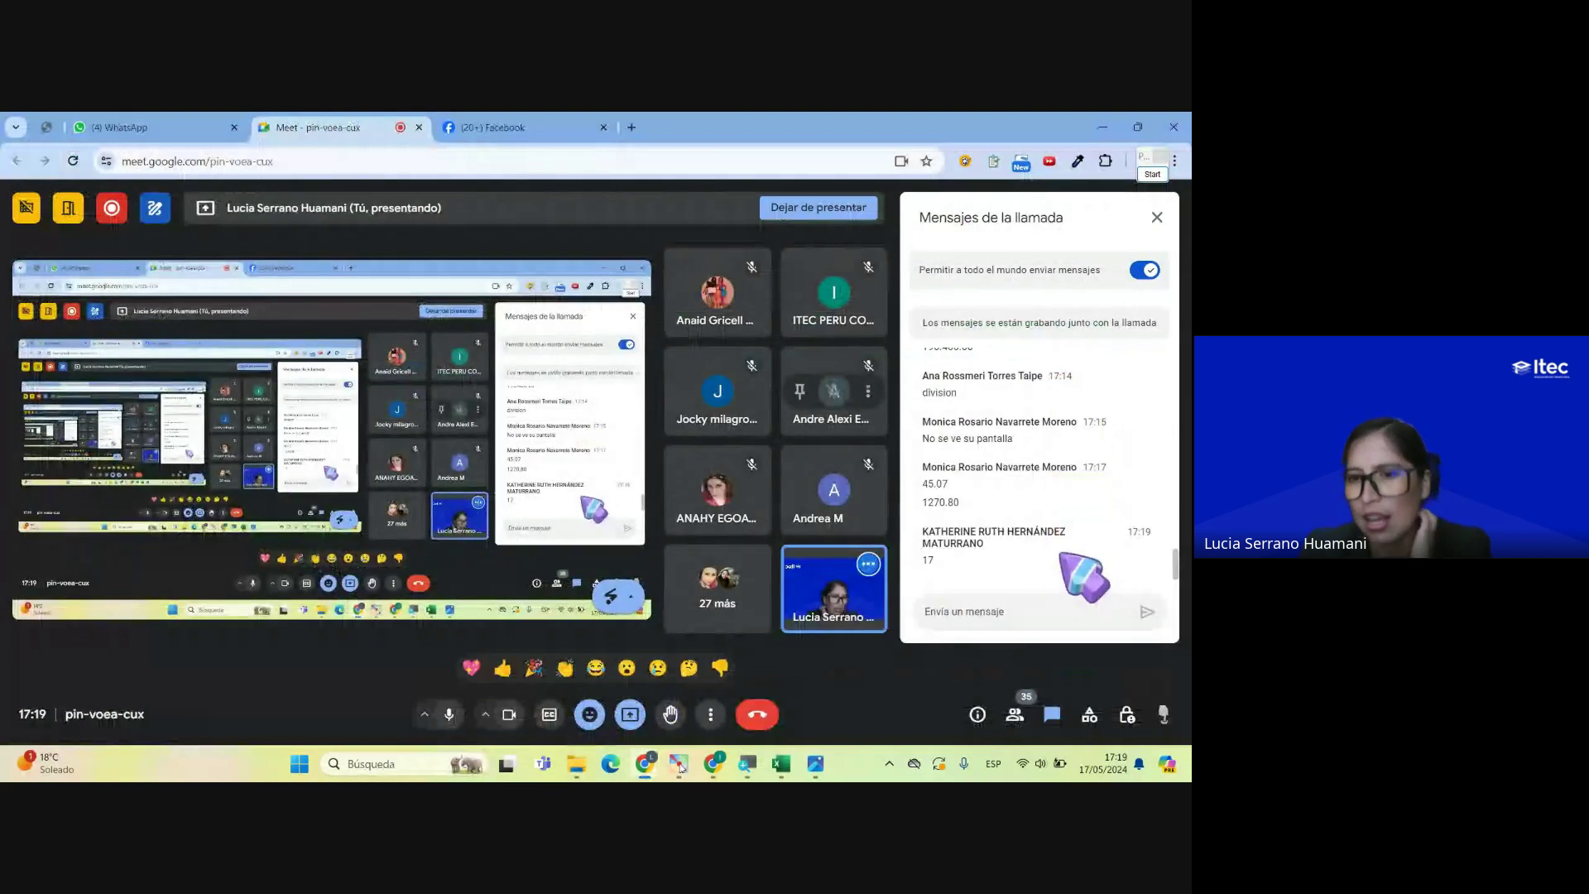
scroll(1080, 577, up, 2)
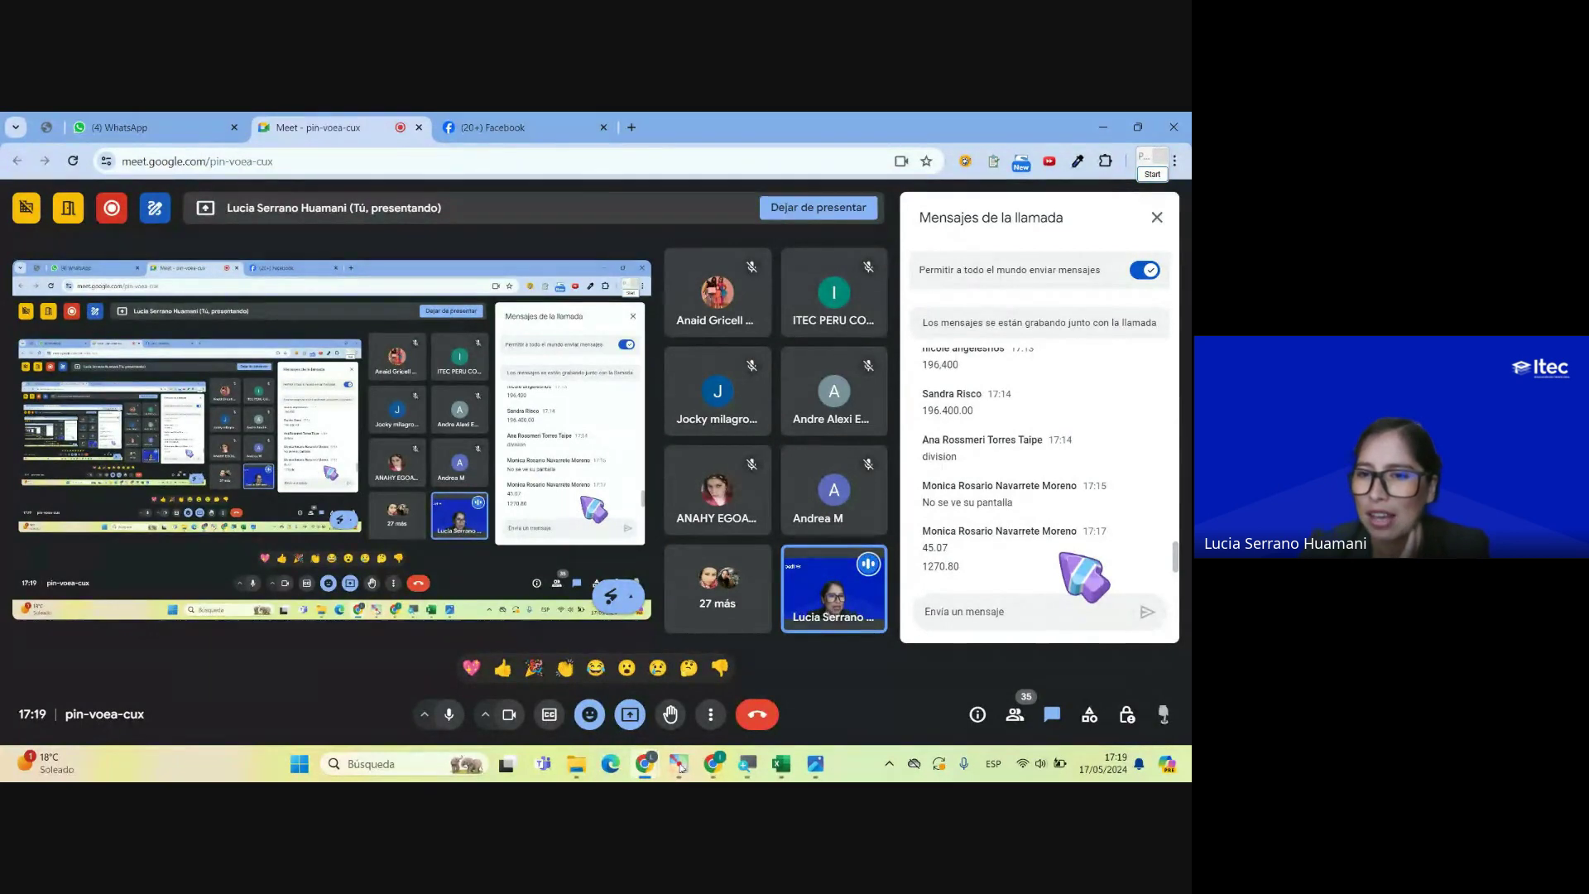
scroll(1080, 571, down, 3)
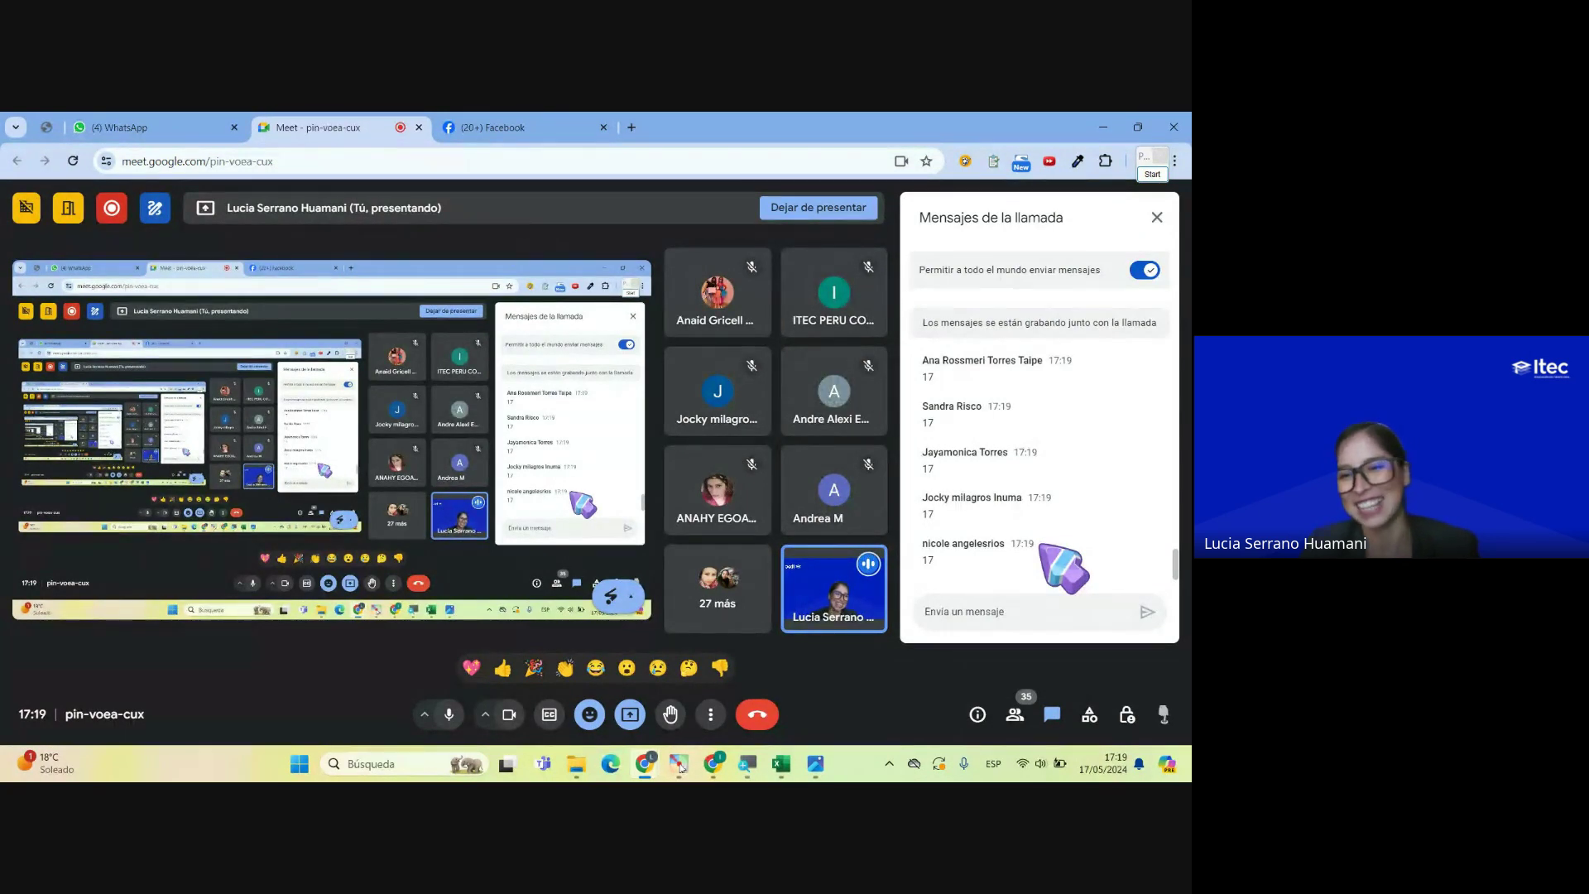
key(alt+Tab)
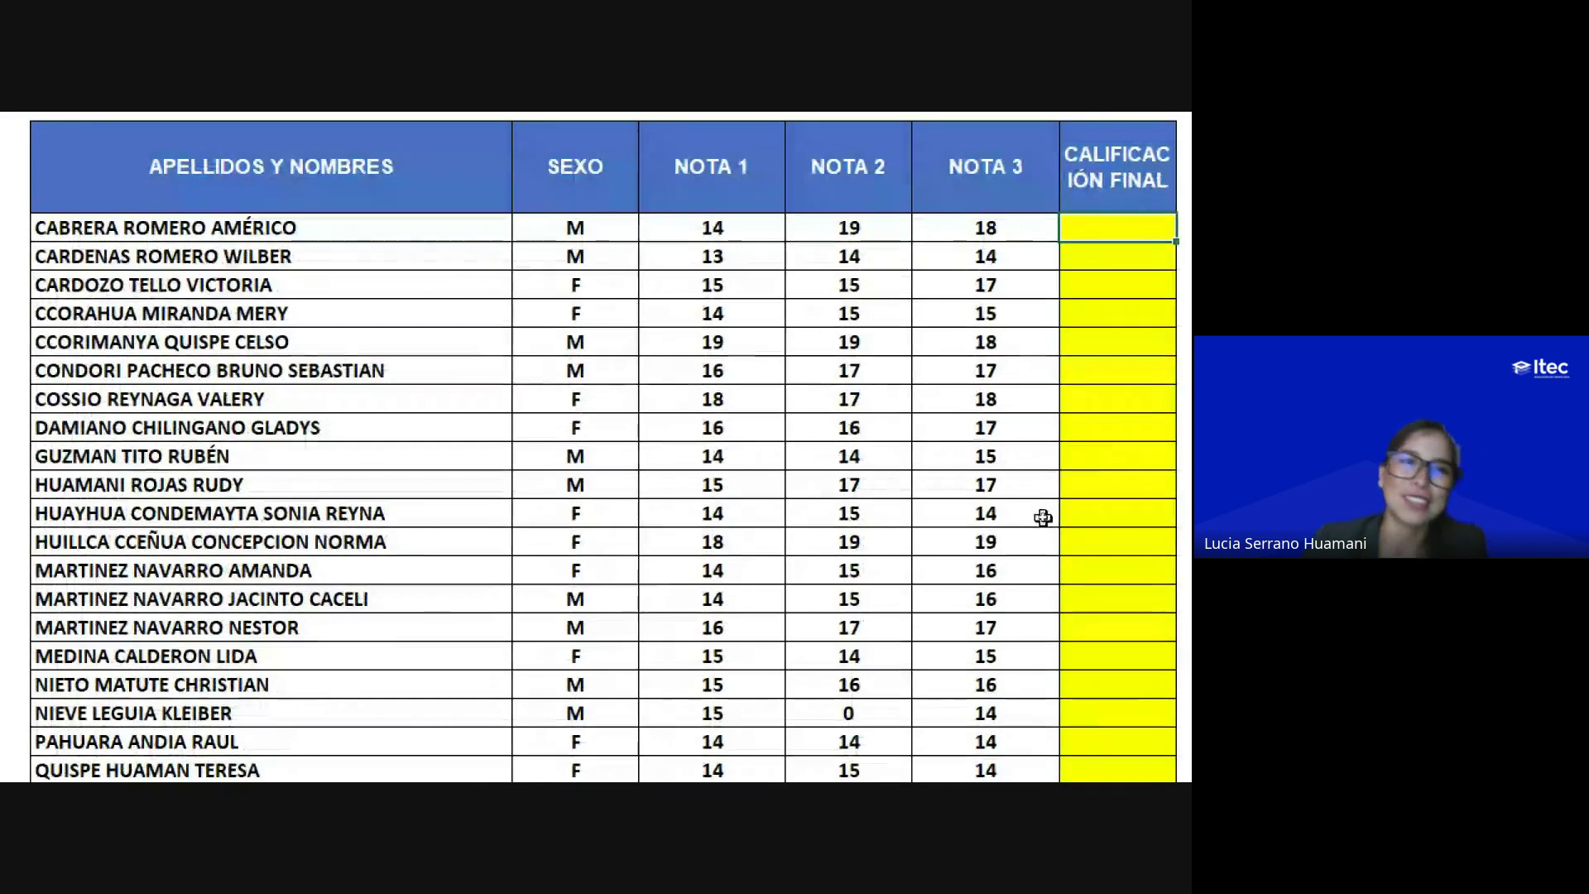
Step: Calculate the first student's CALIFICACIÓN FINAL in P6 with the PROMEDIO function over the three grades M6:O6
click(680, 373)
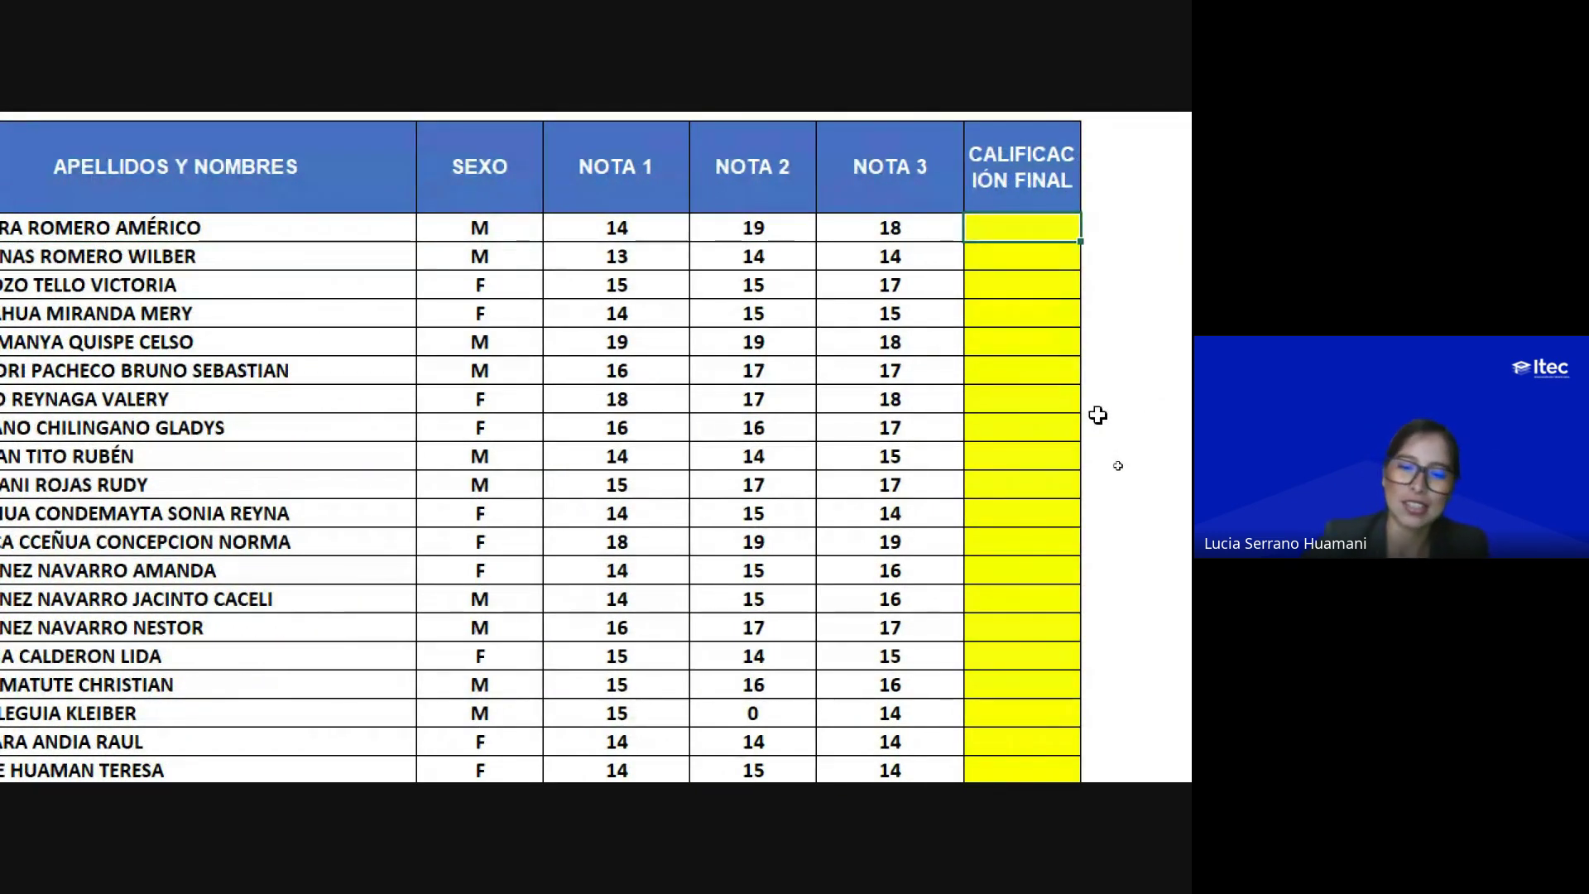
text(=)
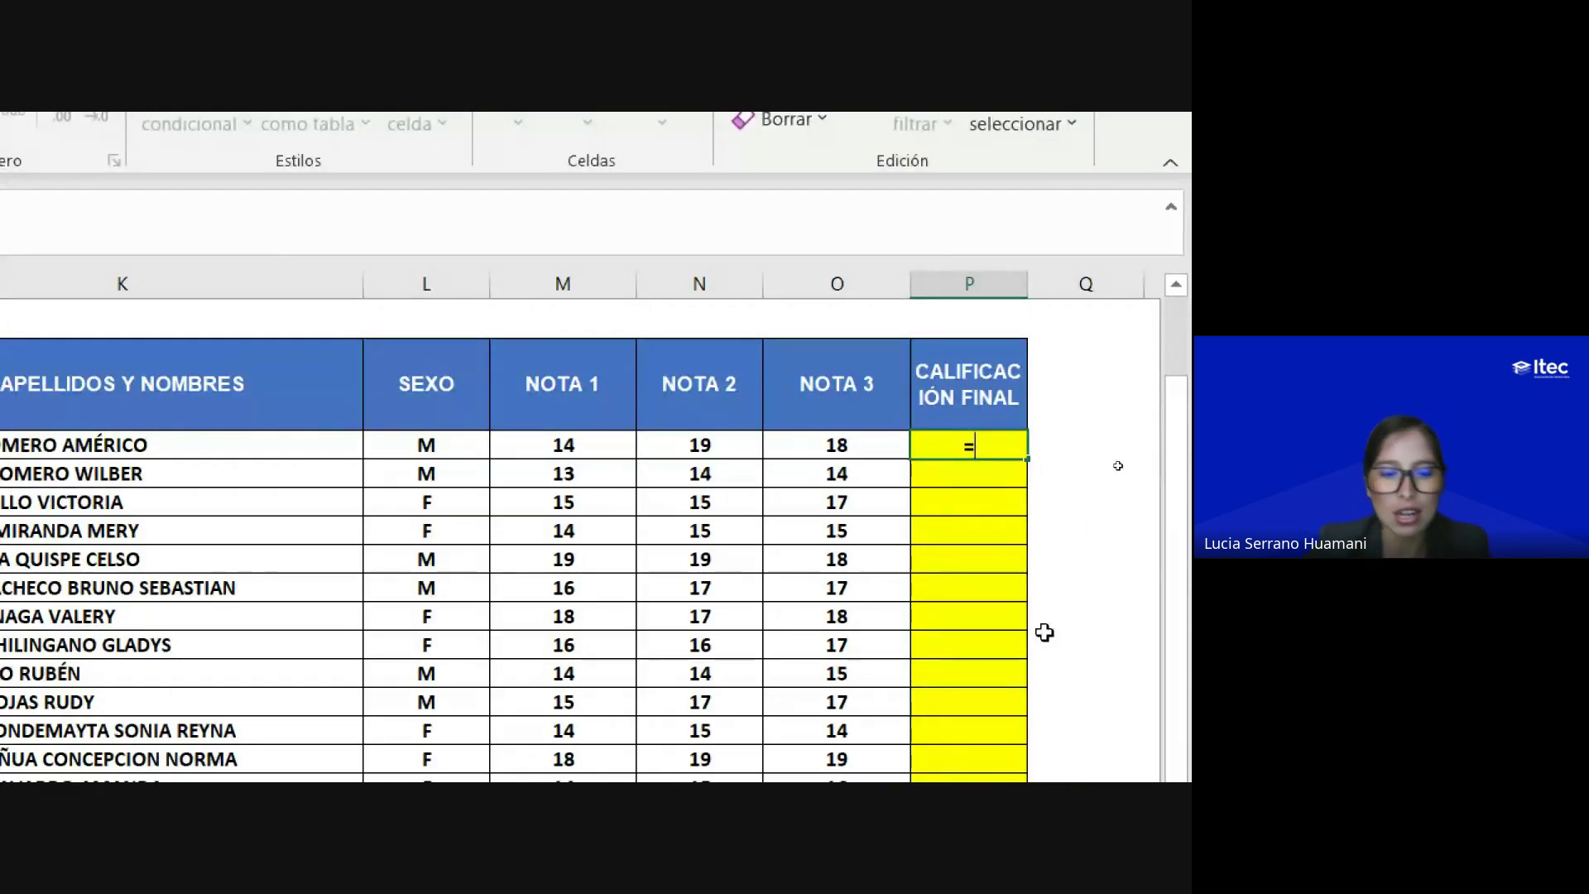
text(promedio)
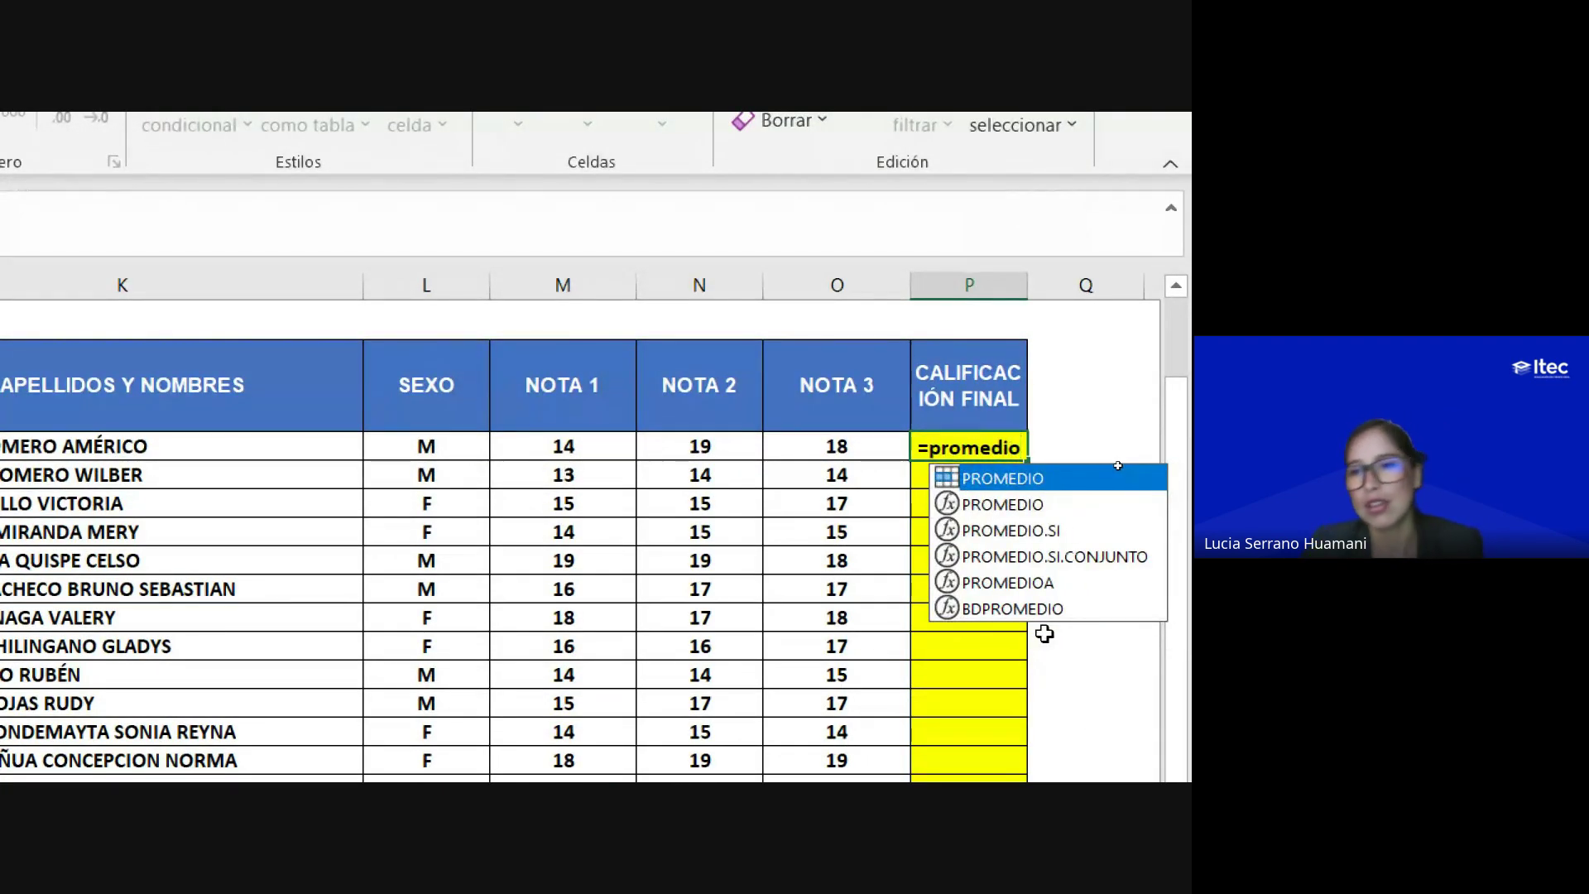
double_click(998, 505)
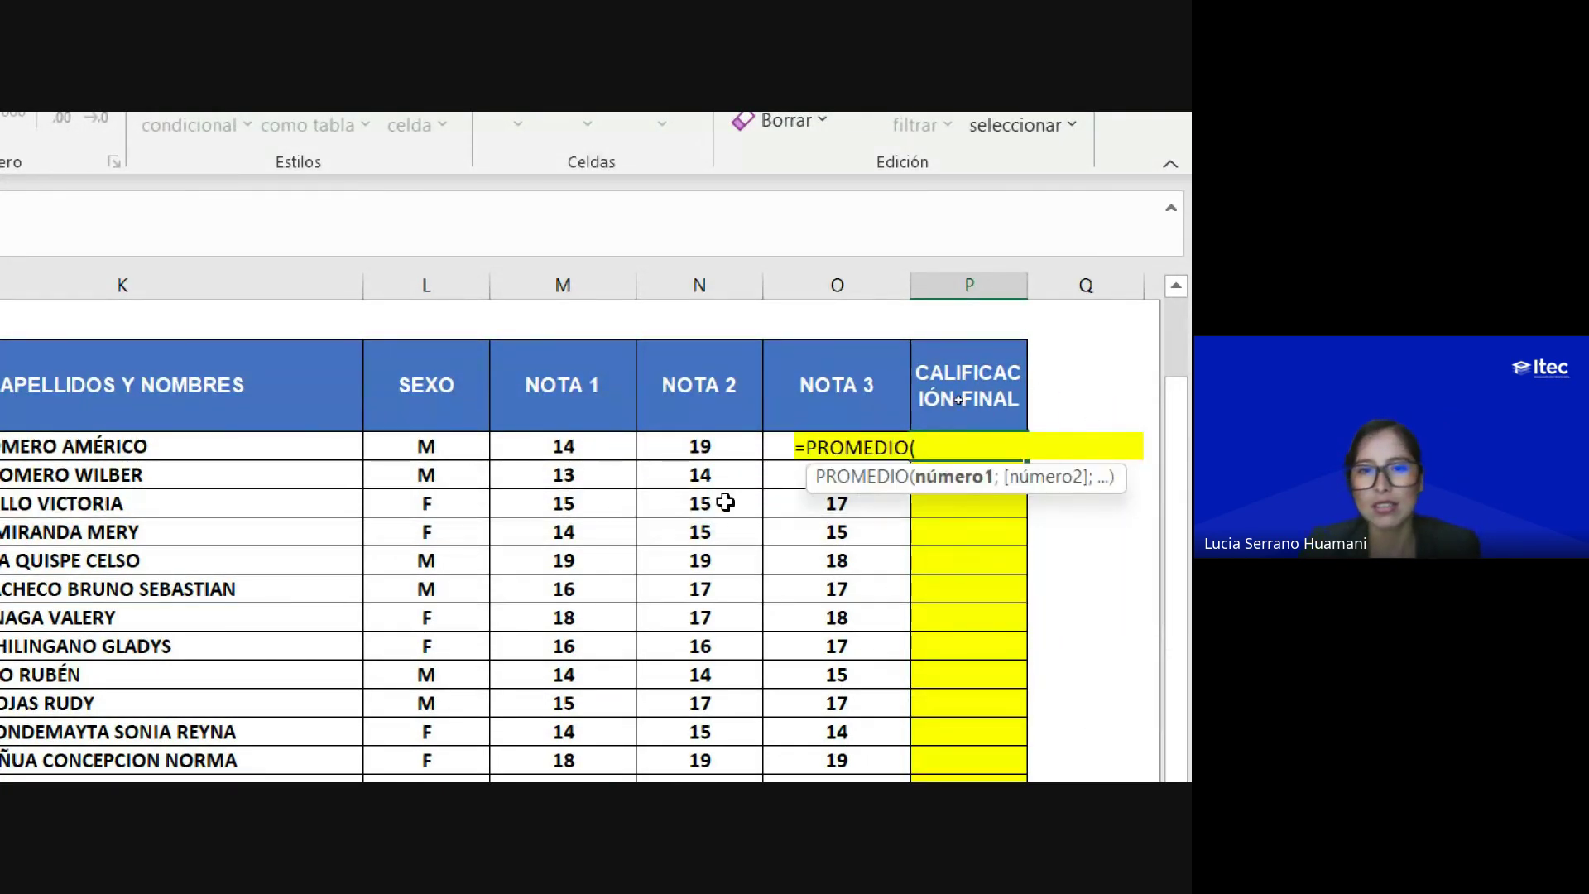
drag(568, 447, 776, 441)
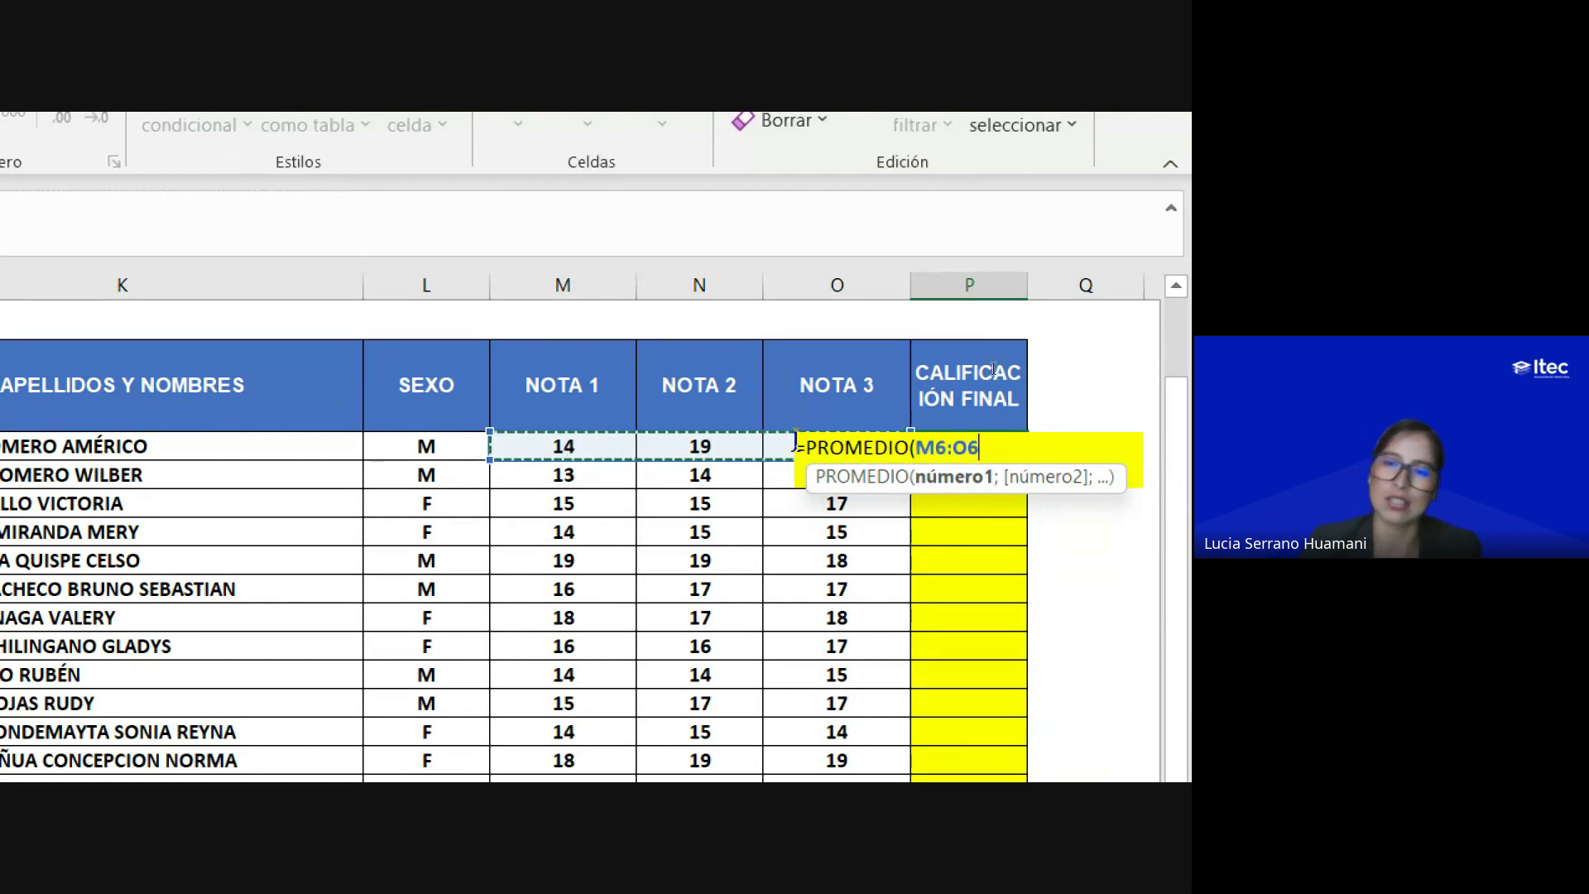
key(Return)
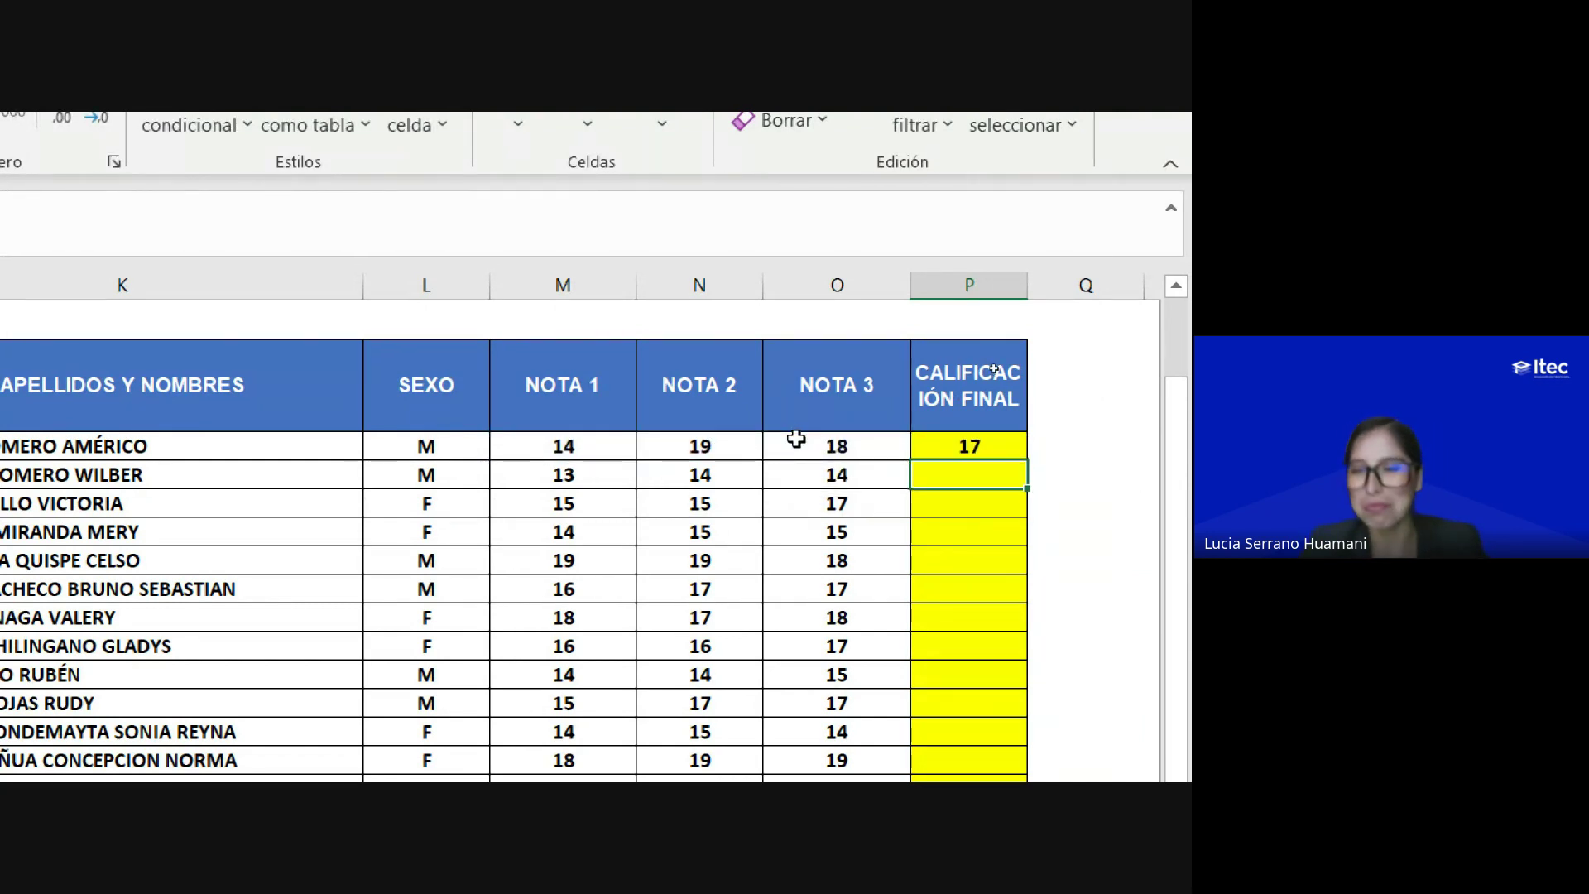
Step: Switch back to the Google Meet call and review the participants' grade answers in the chat
key(alt+Tab)
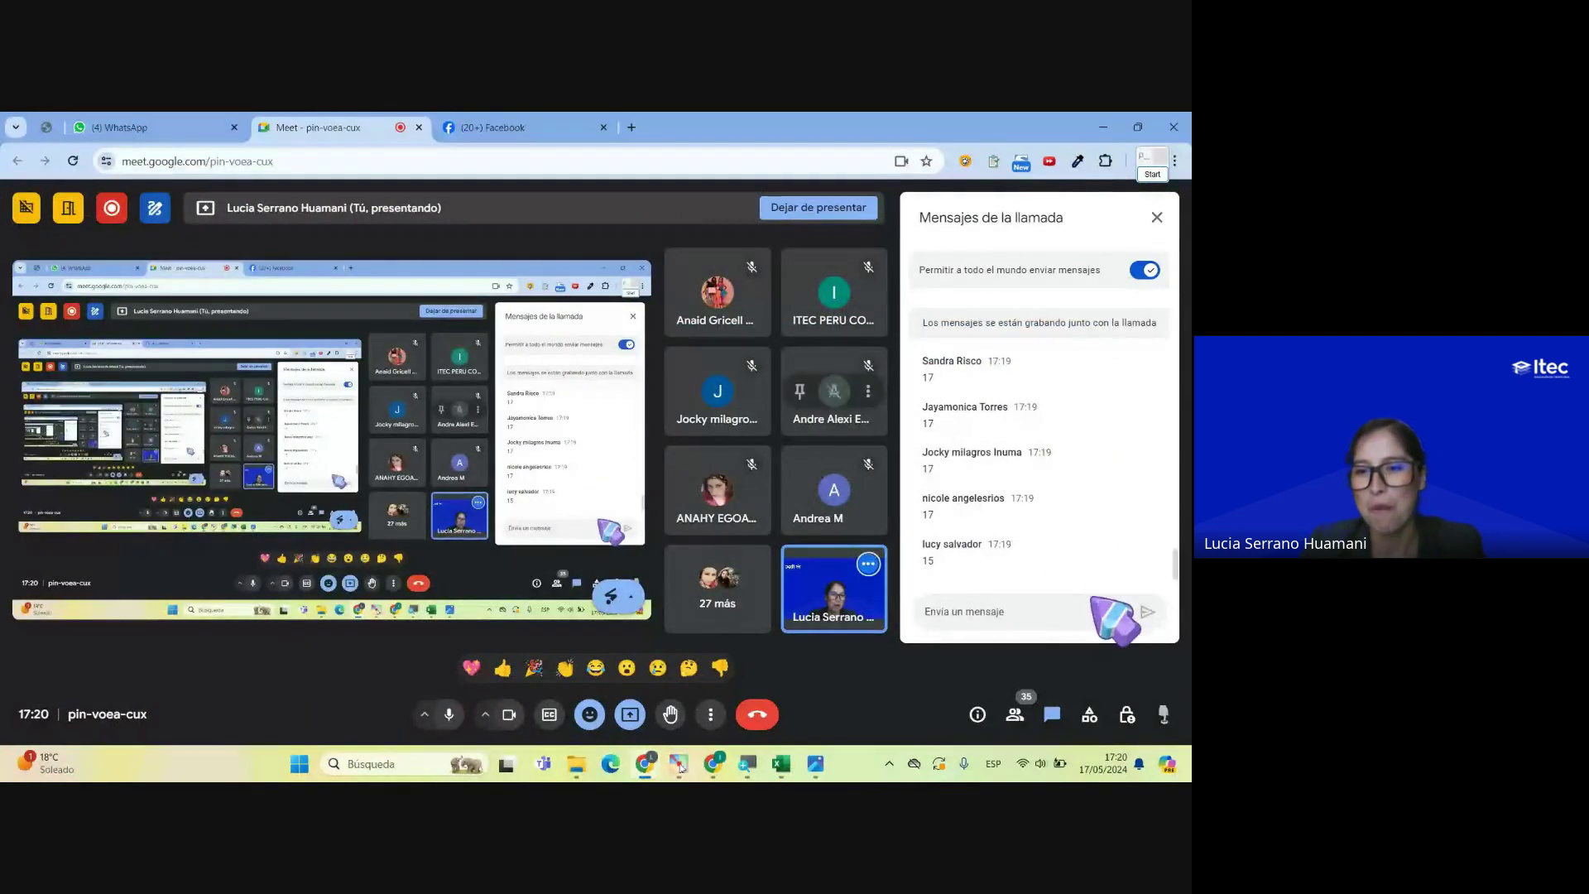
scroll(1039, 464, up, 2)
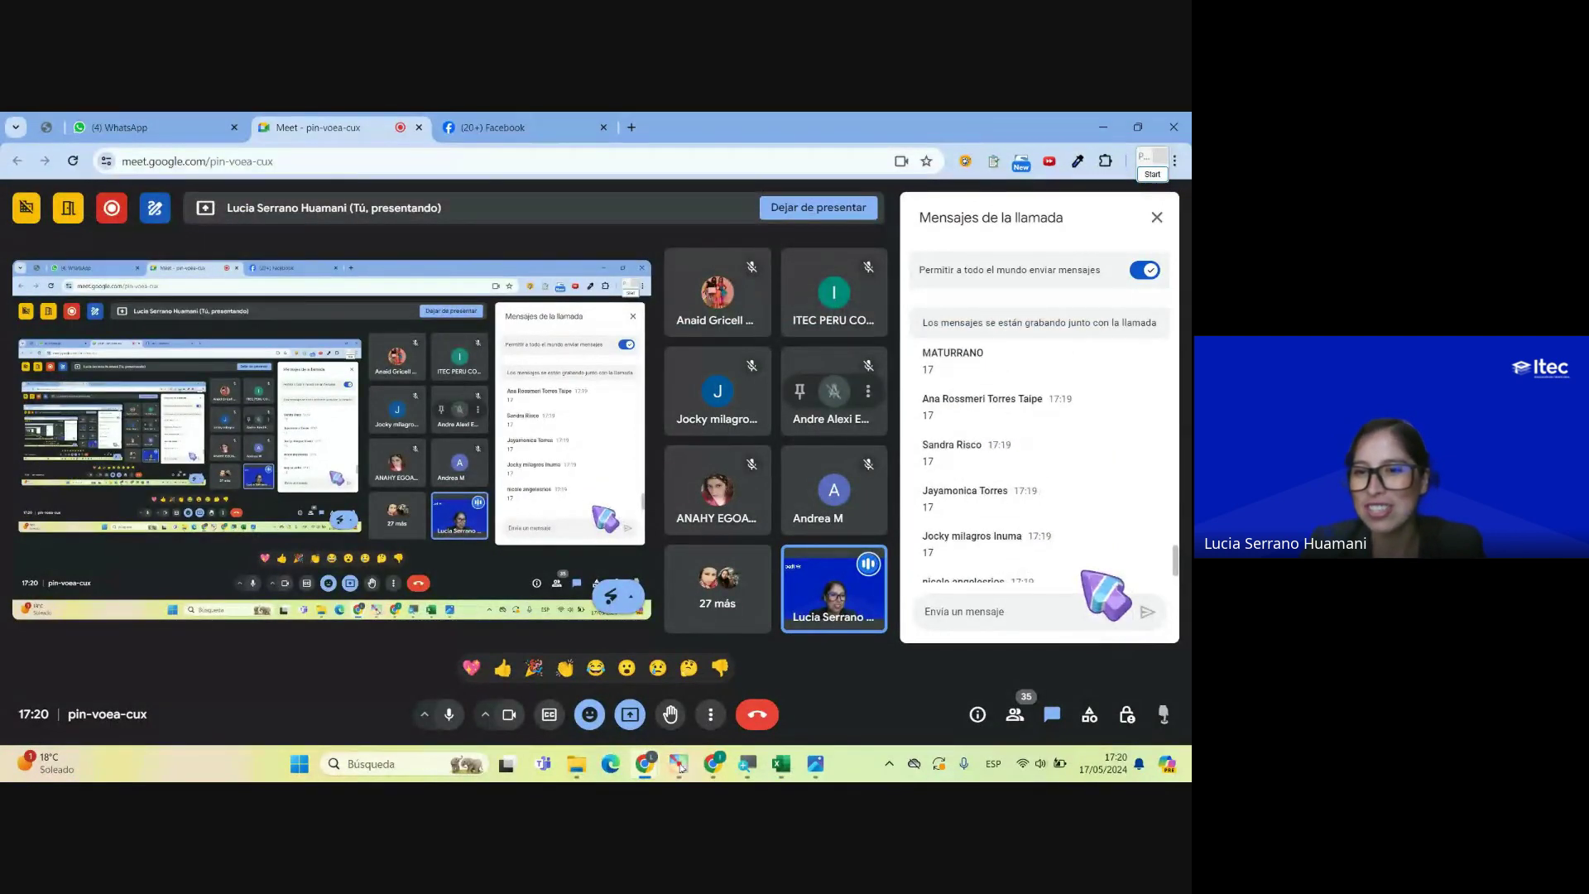
scroll(1081, 571, down, 2)
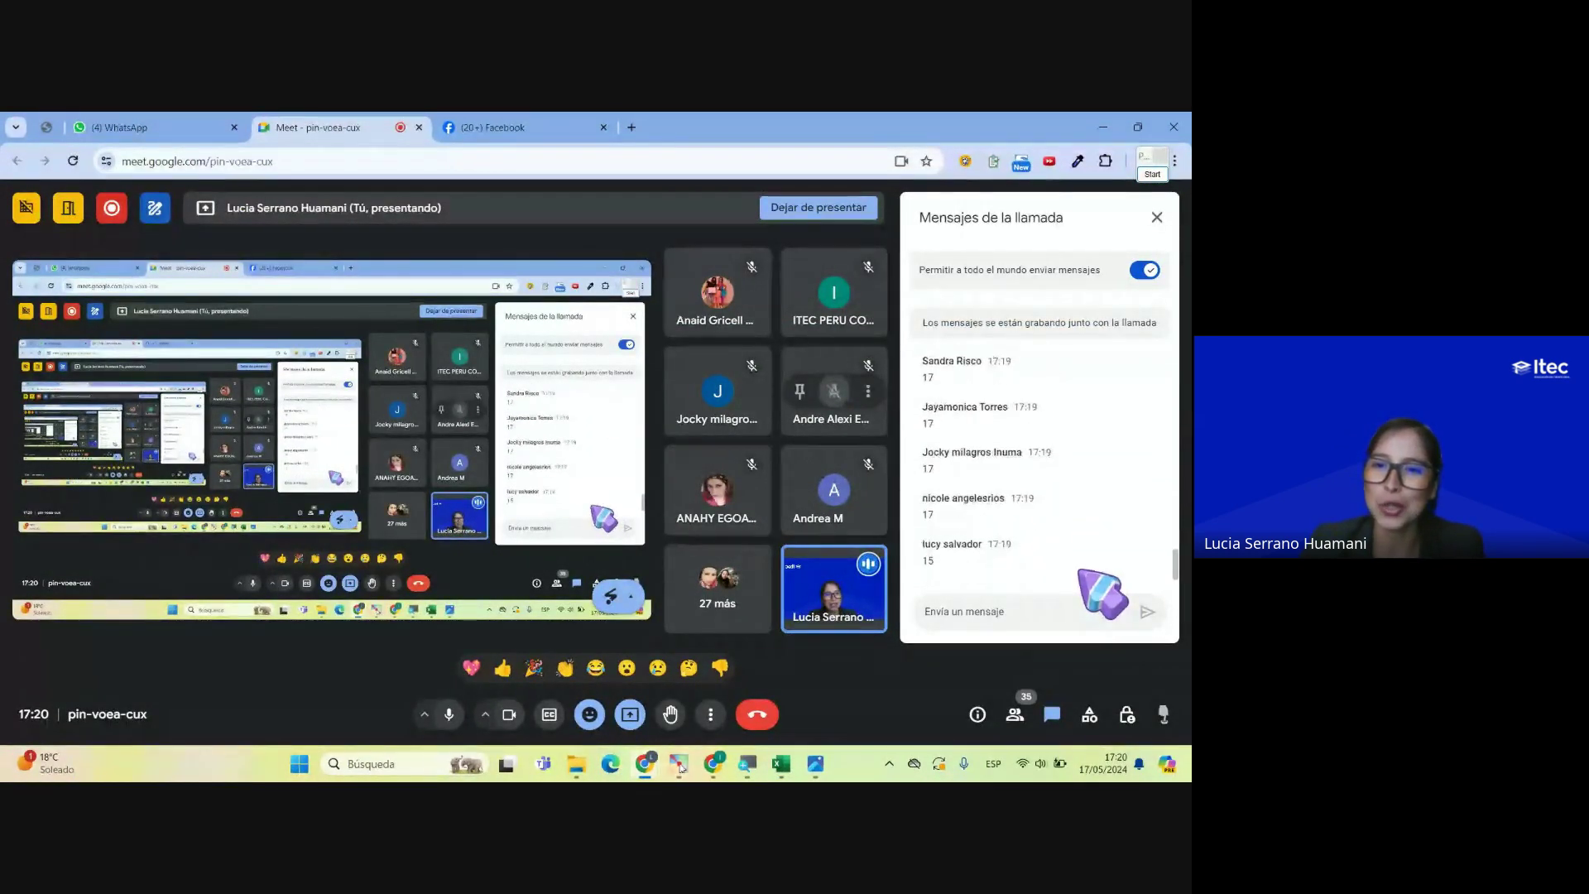
Step: Review the latest participants' grade answers in the Google Meet chat and return to Excel
scroll(1080, 571, up, 1)
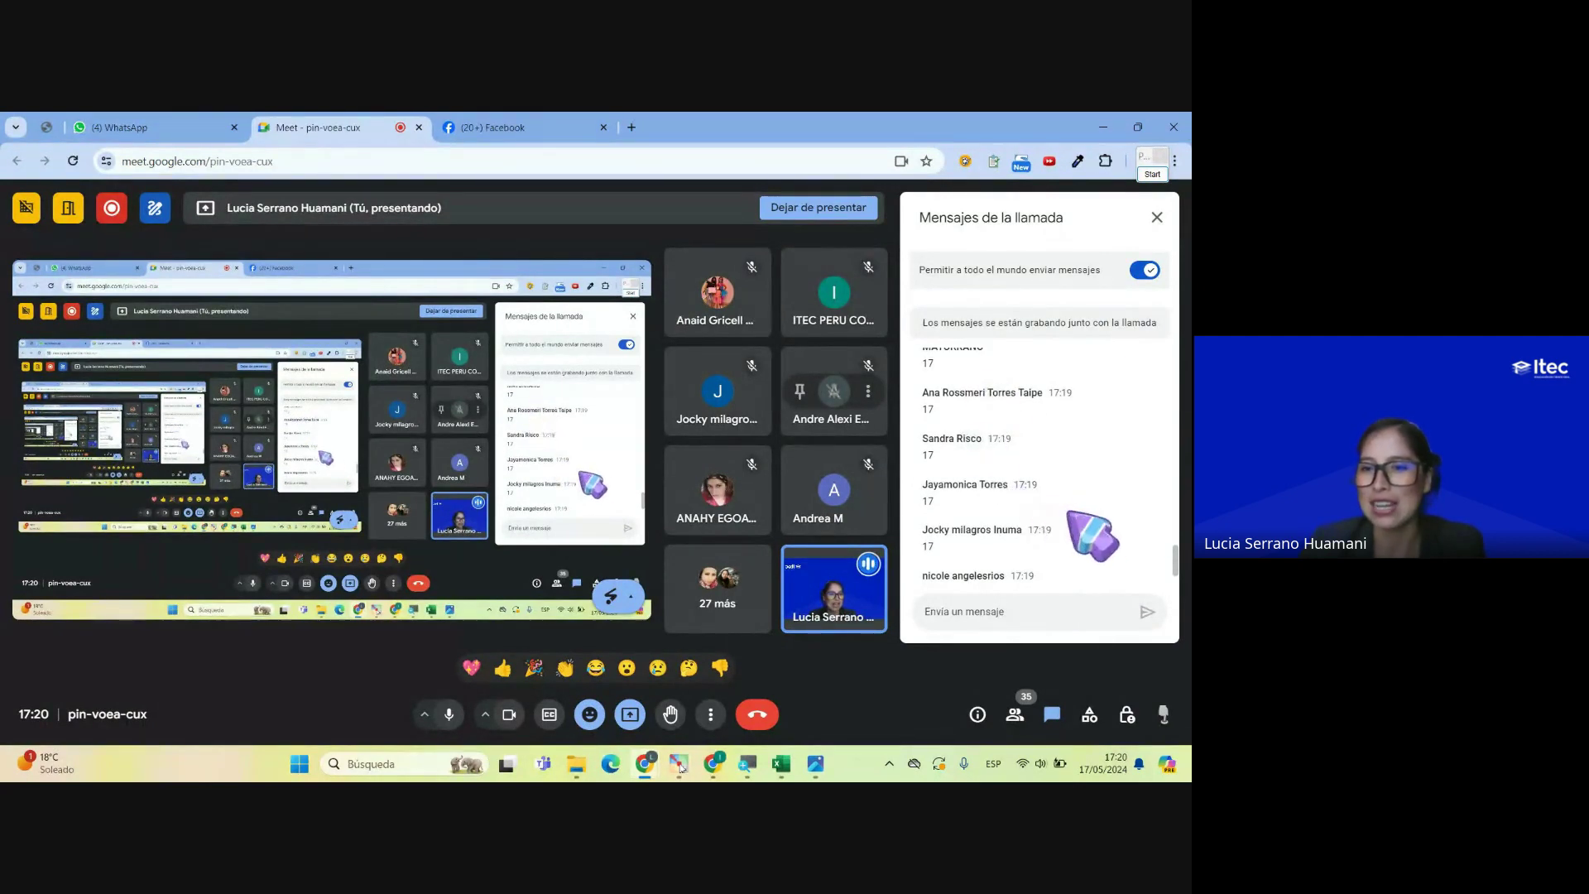
scroll(1080, 522, down, 1)
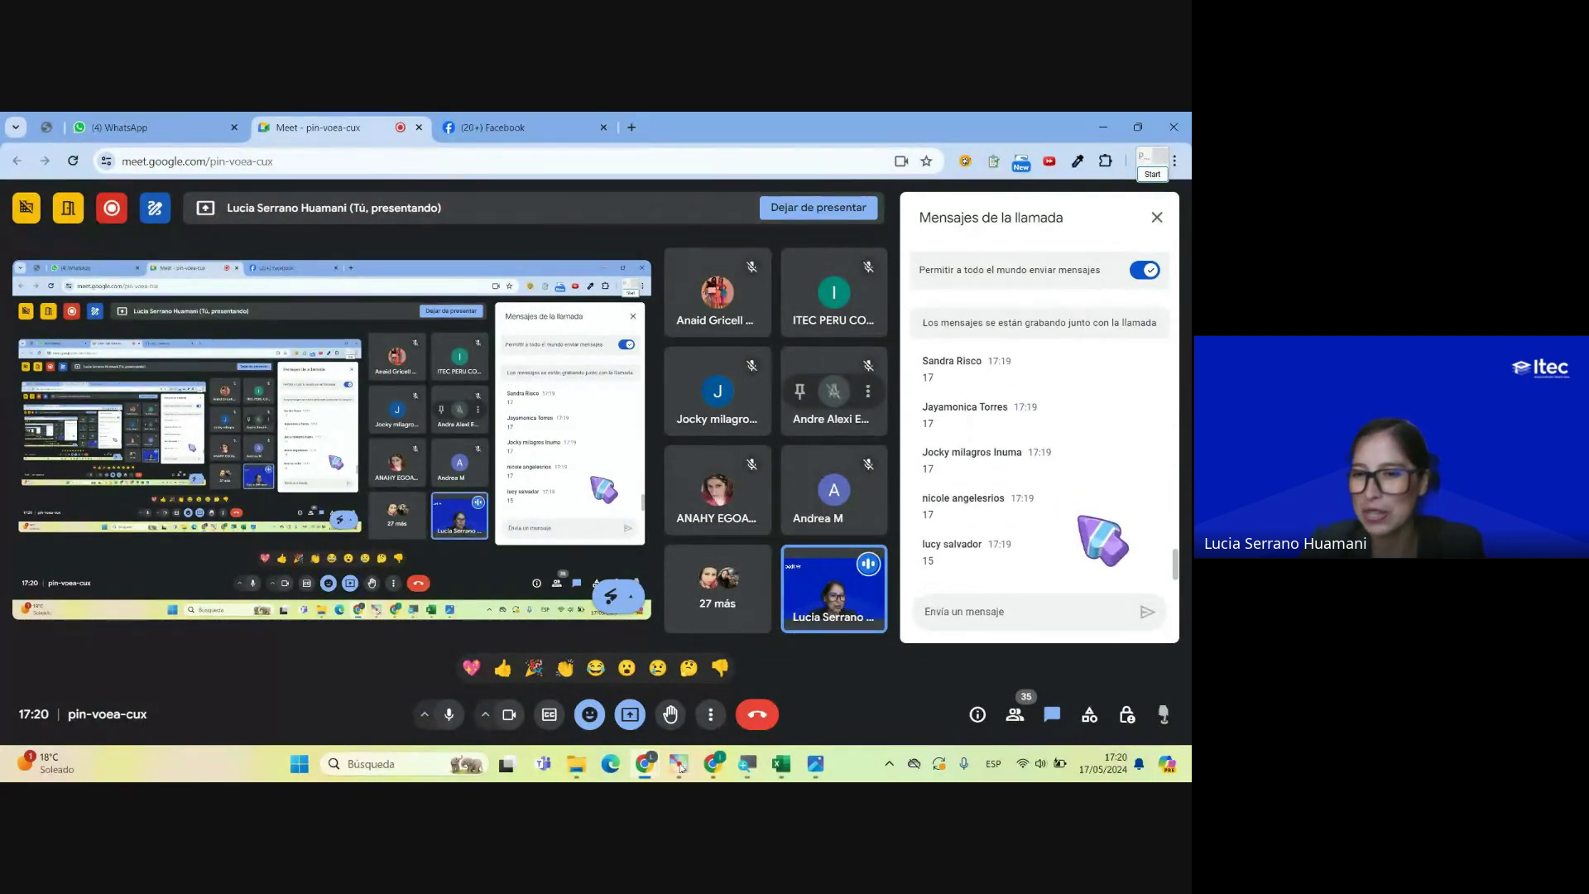
key(alt+Tab)
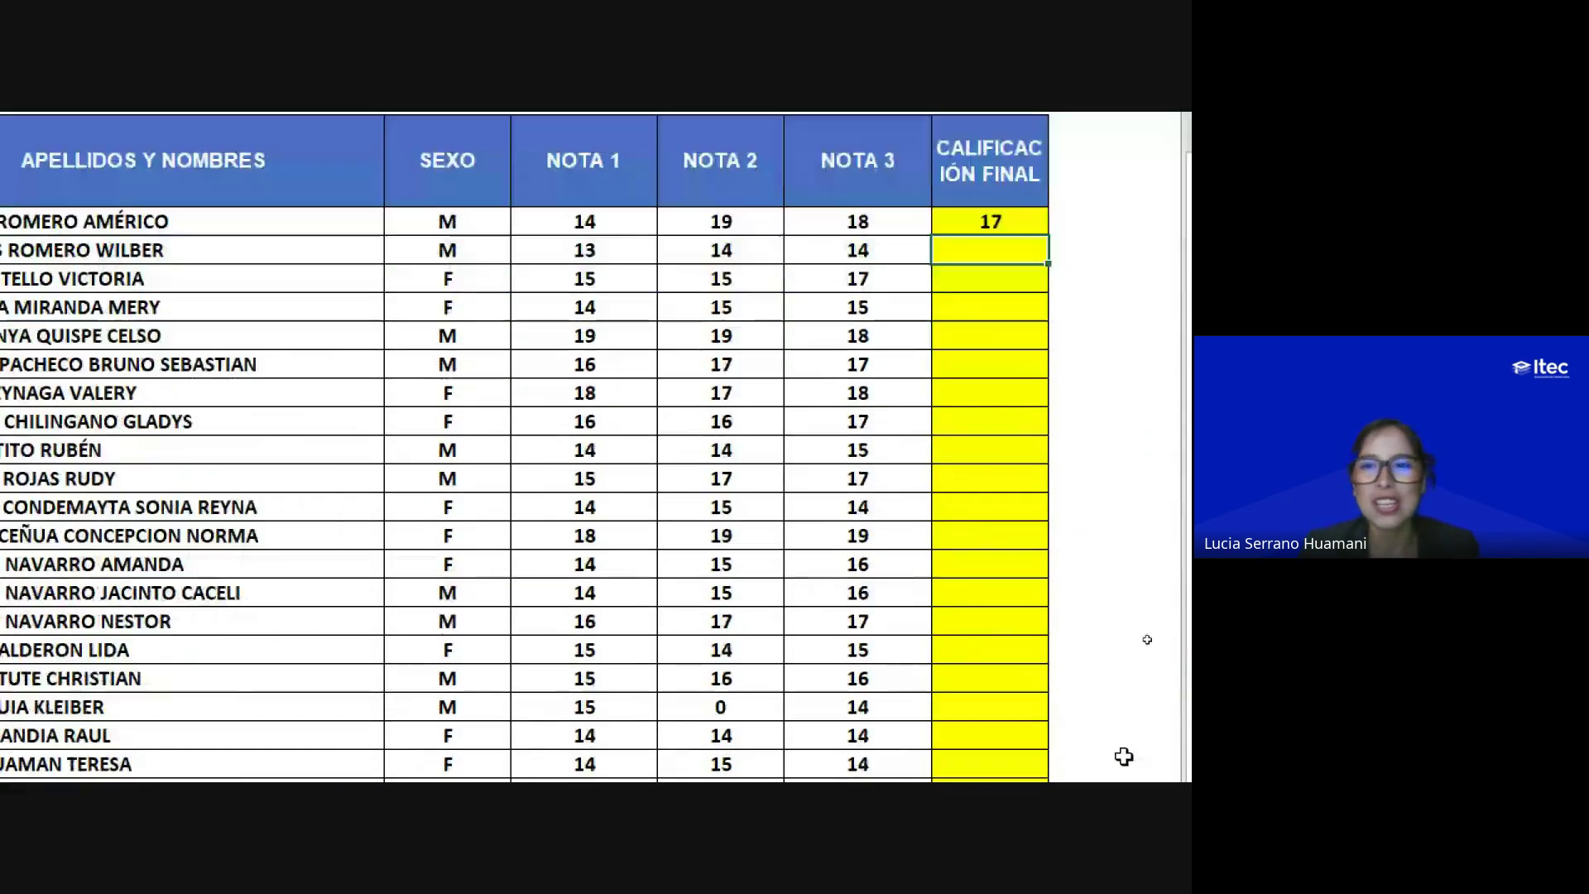
Step: Copy the PROMEDIO formula in P6 down the CALIFICACIÓN FINAL column to P28 and undo the fill
click(992, 374)
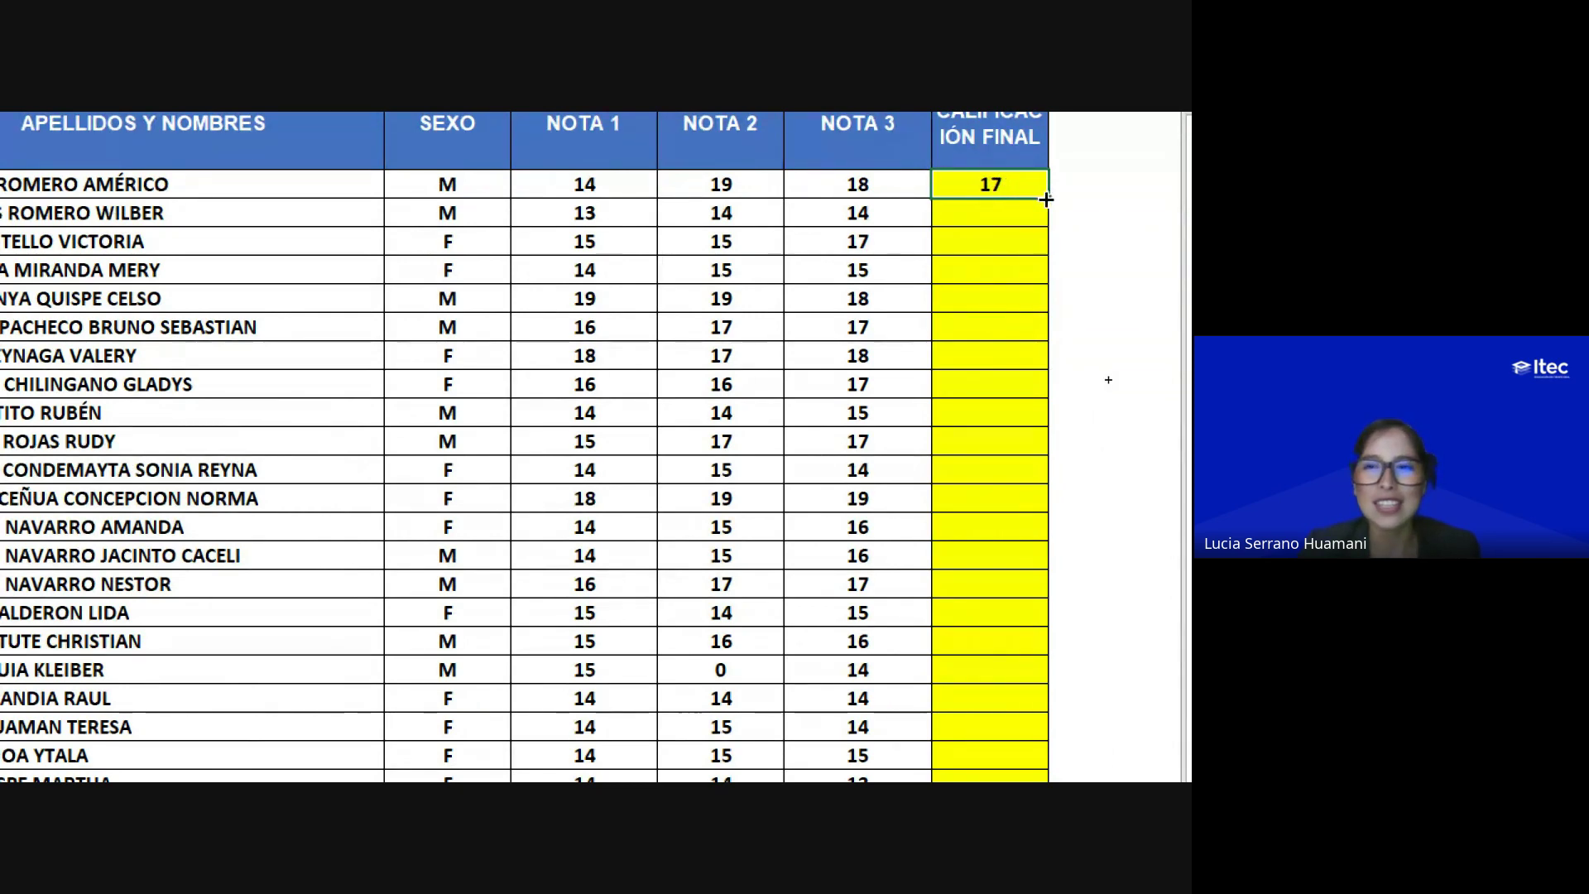
drag(1046, 200, 1026, 614)
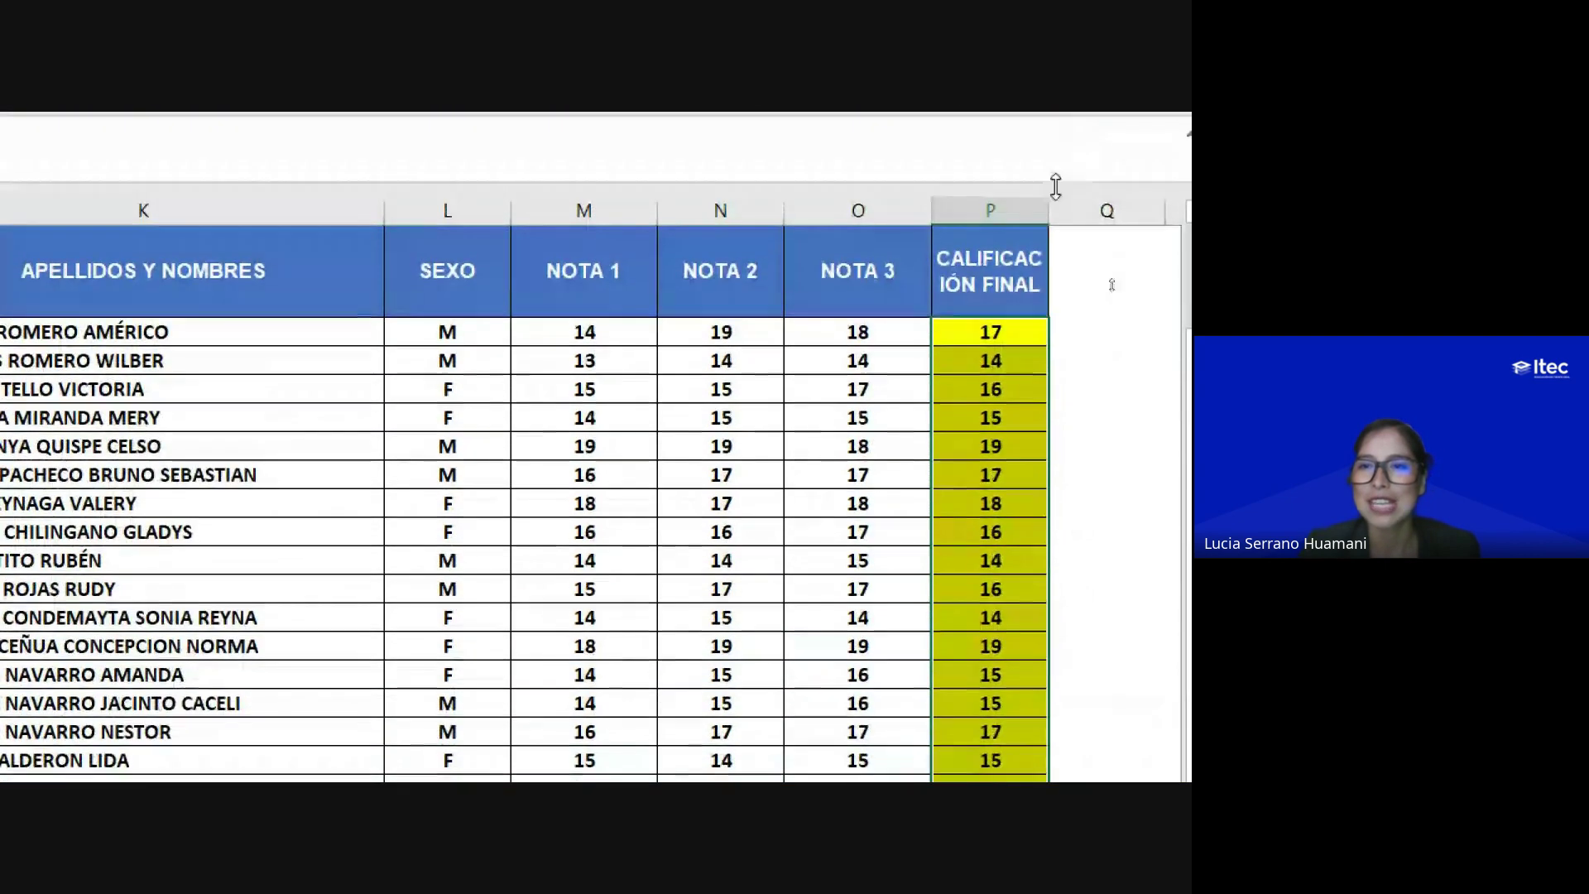
click(1002, 504)
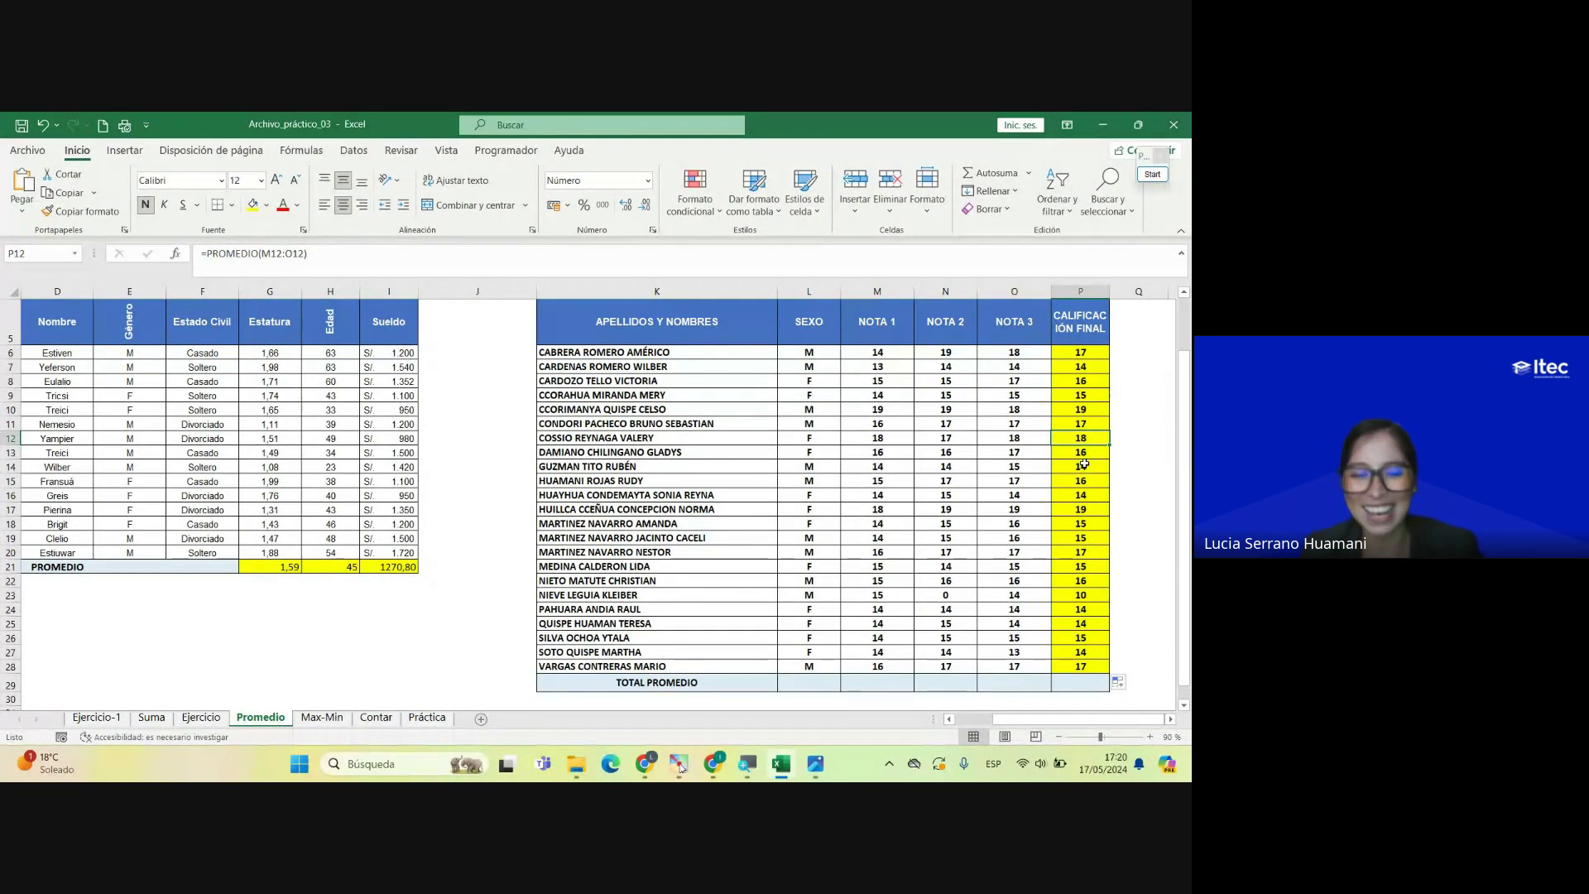
key(ctrl+z)
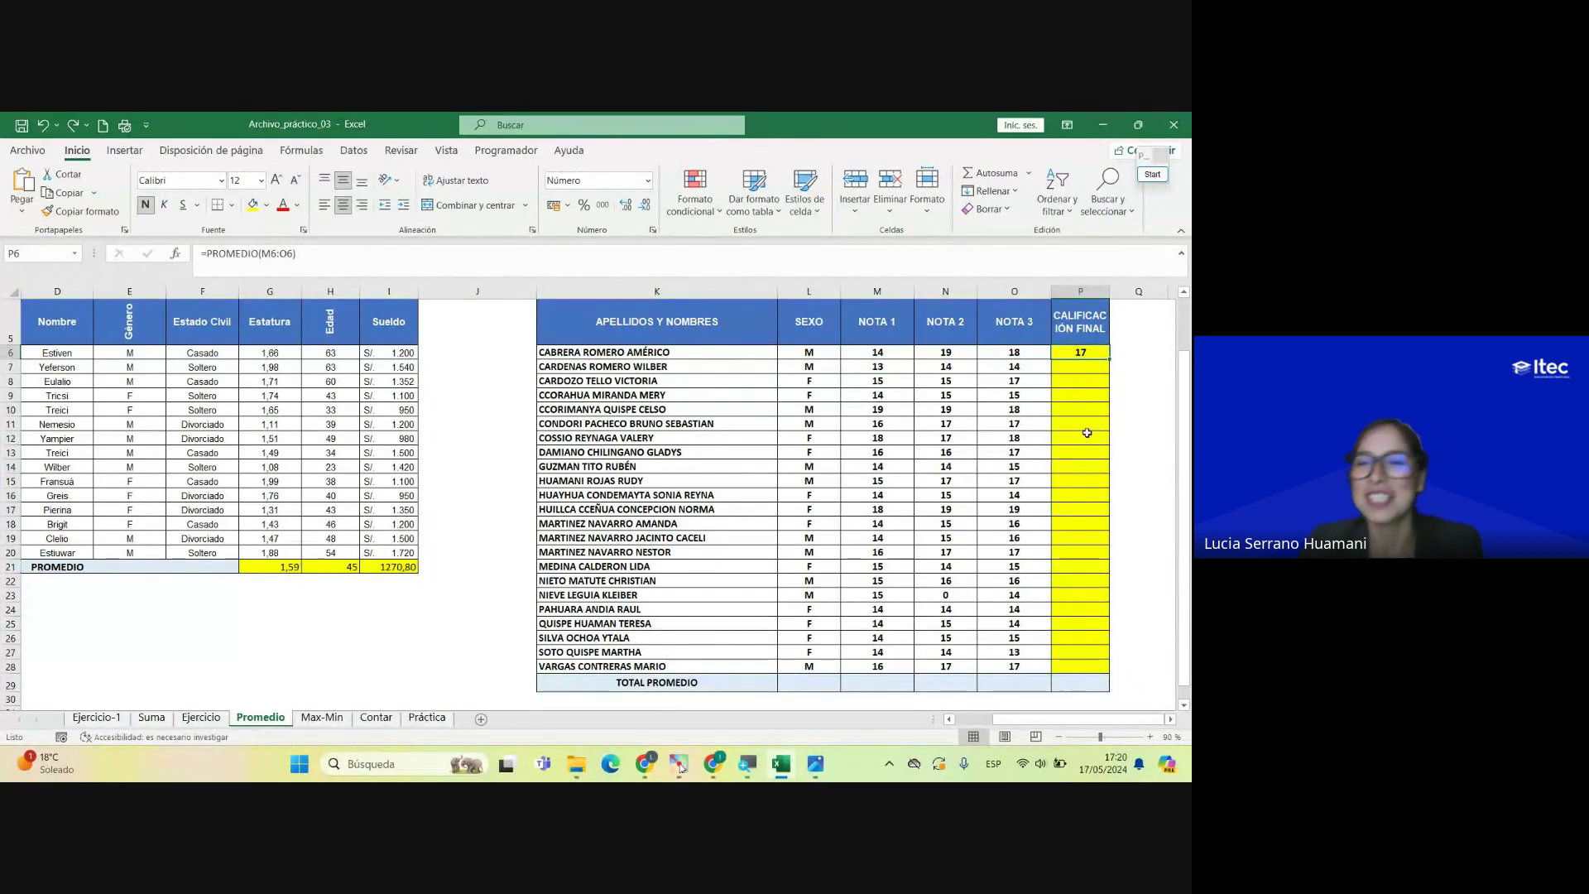
Step: Clear P6 and recalculate the first student's CALIFICACIÓN FINAL with the PROMEDIO function over M6:O6
key(Delete)
click(1089, 438)
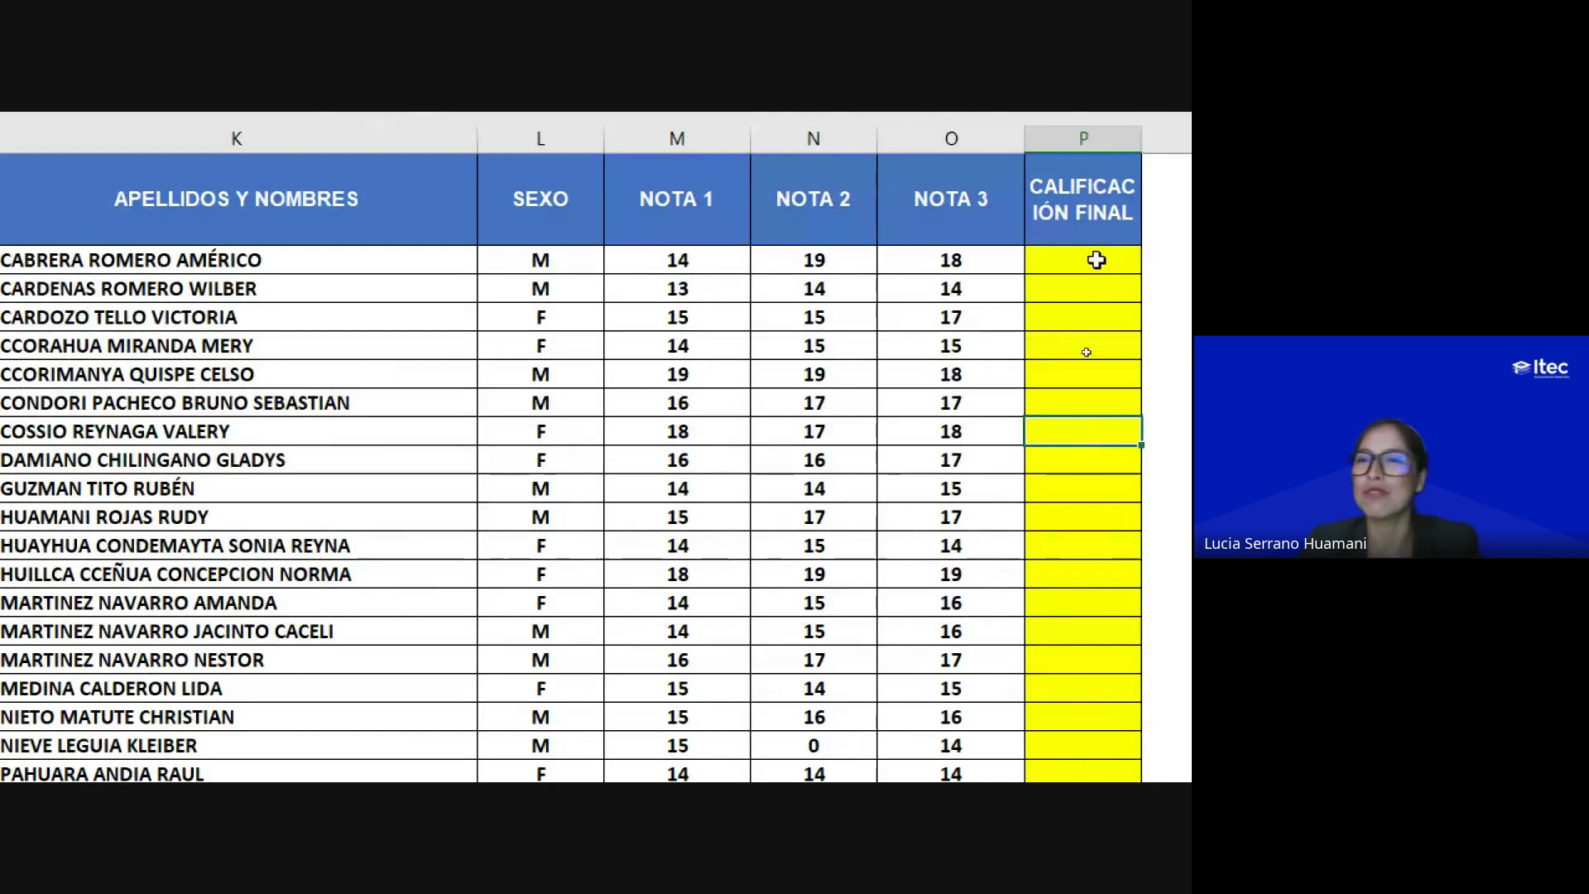
click(1096, 260)
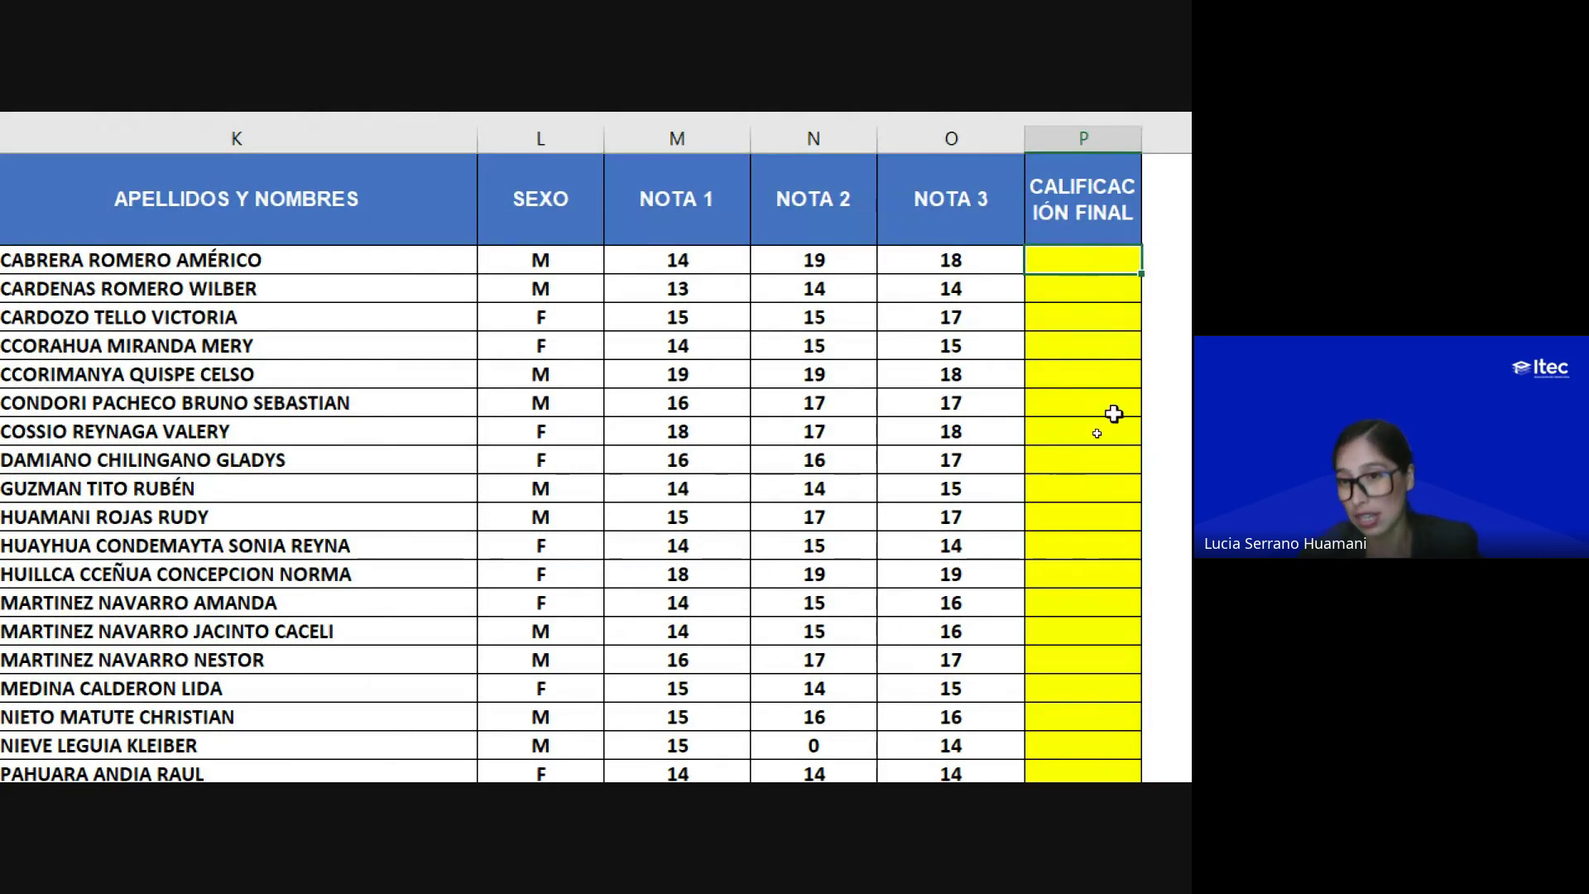
text(=)
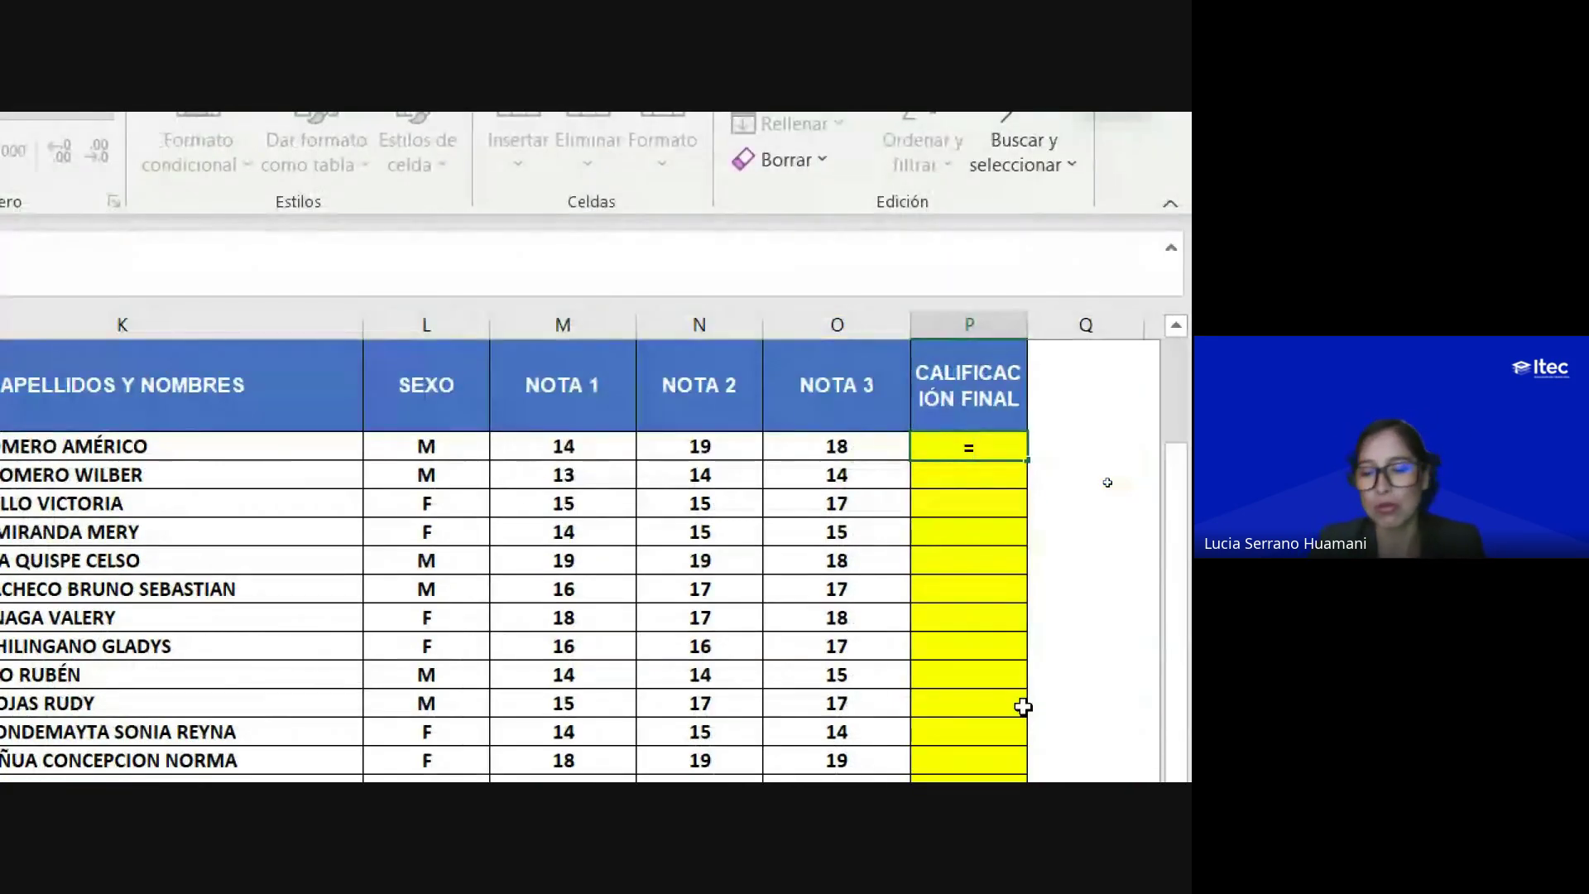
text(pr)
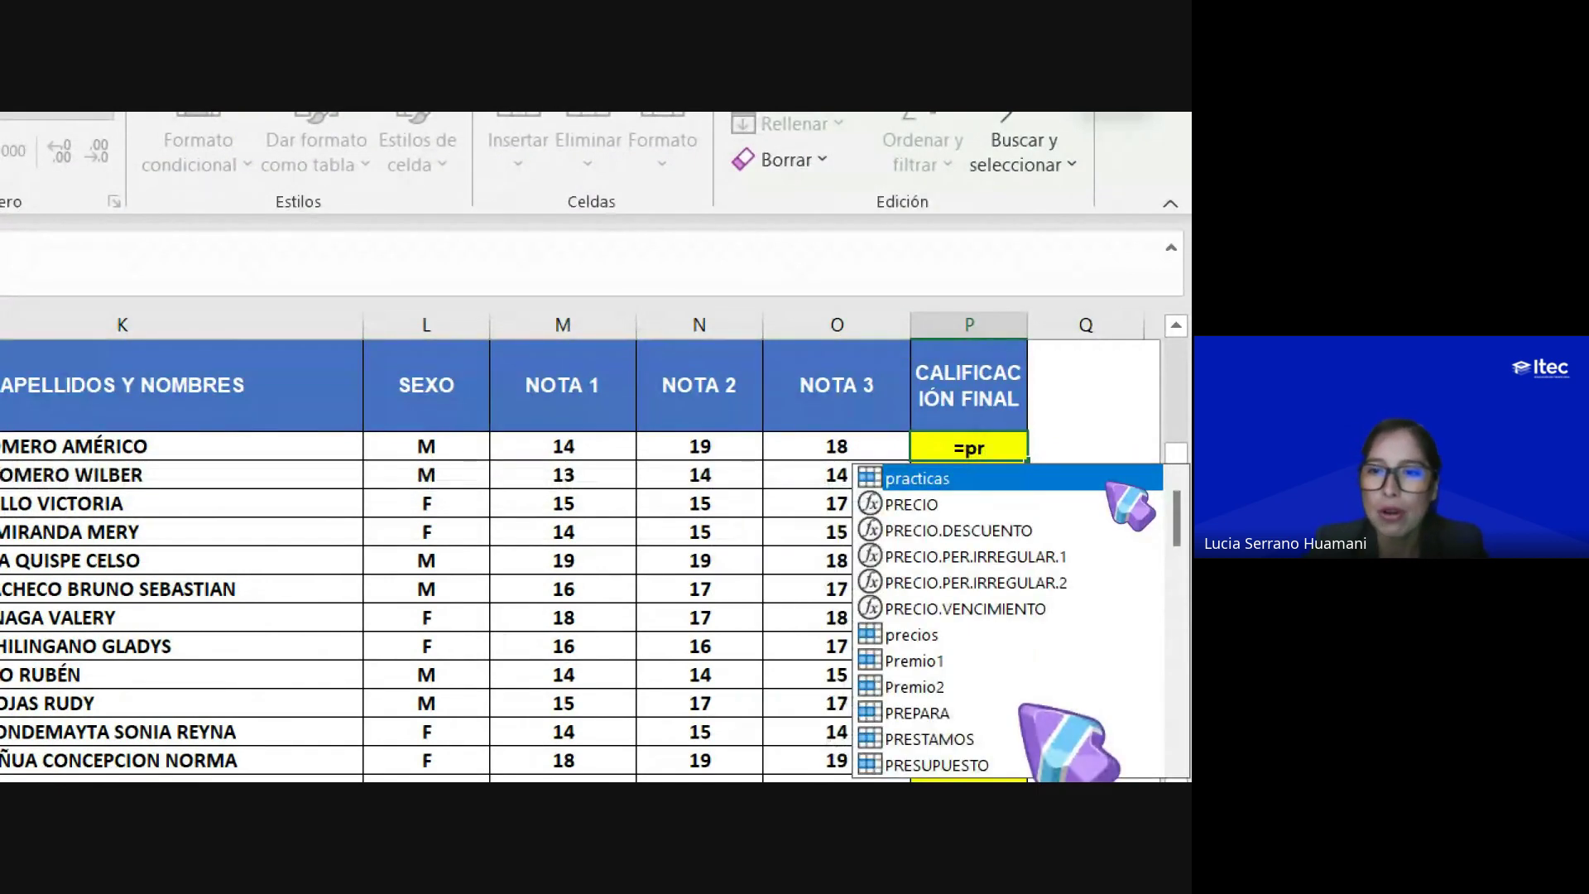
text(omed)
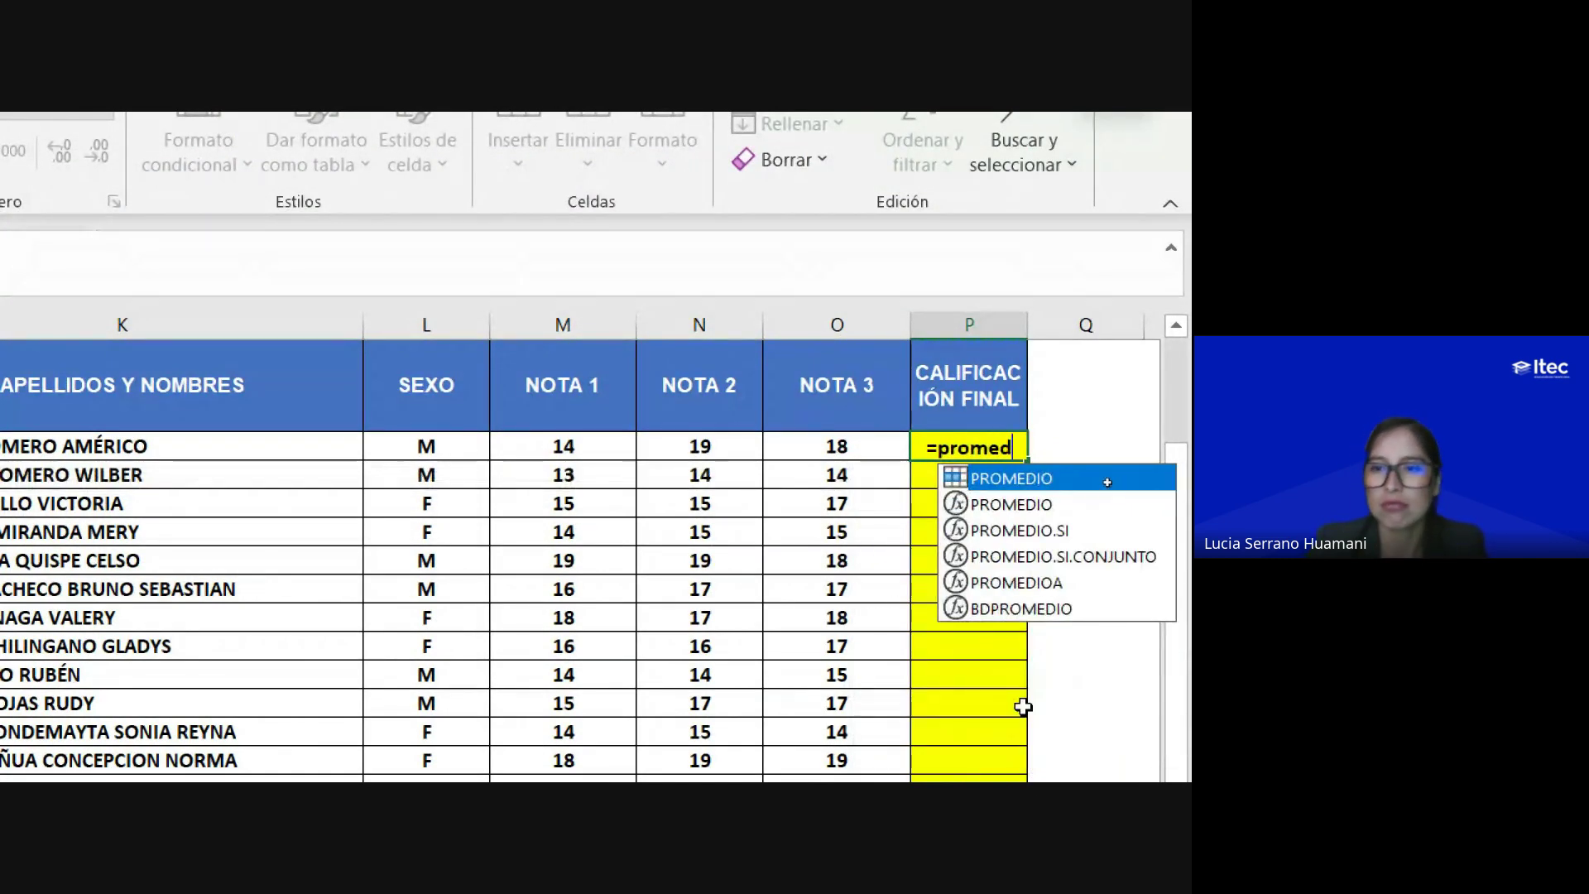
click(1063, 507)
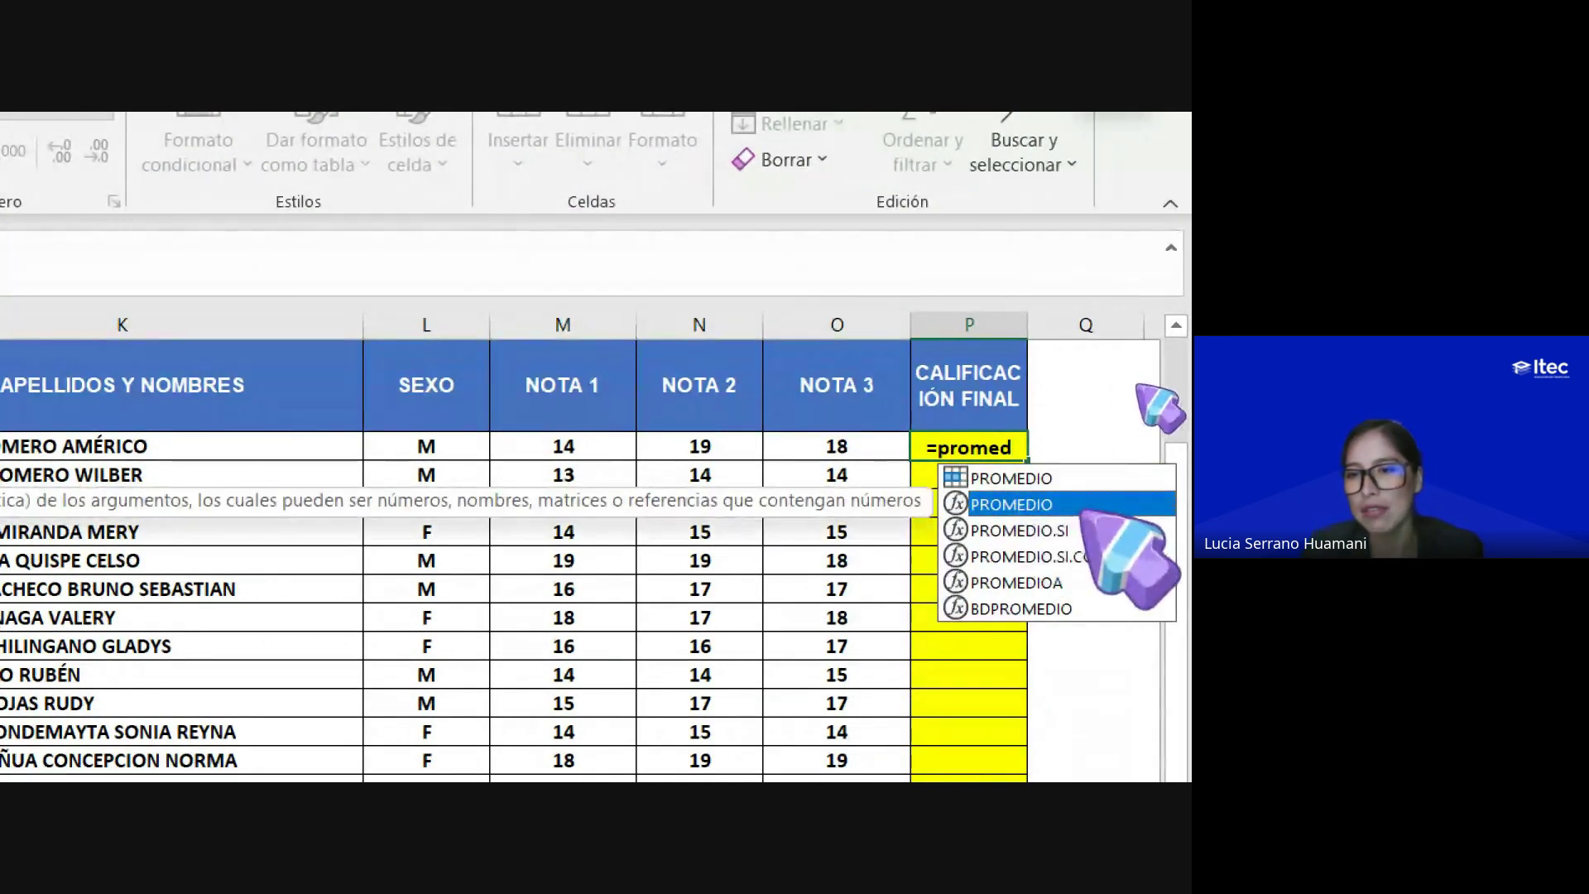
double_click(1063, 507)
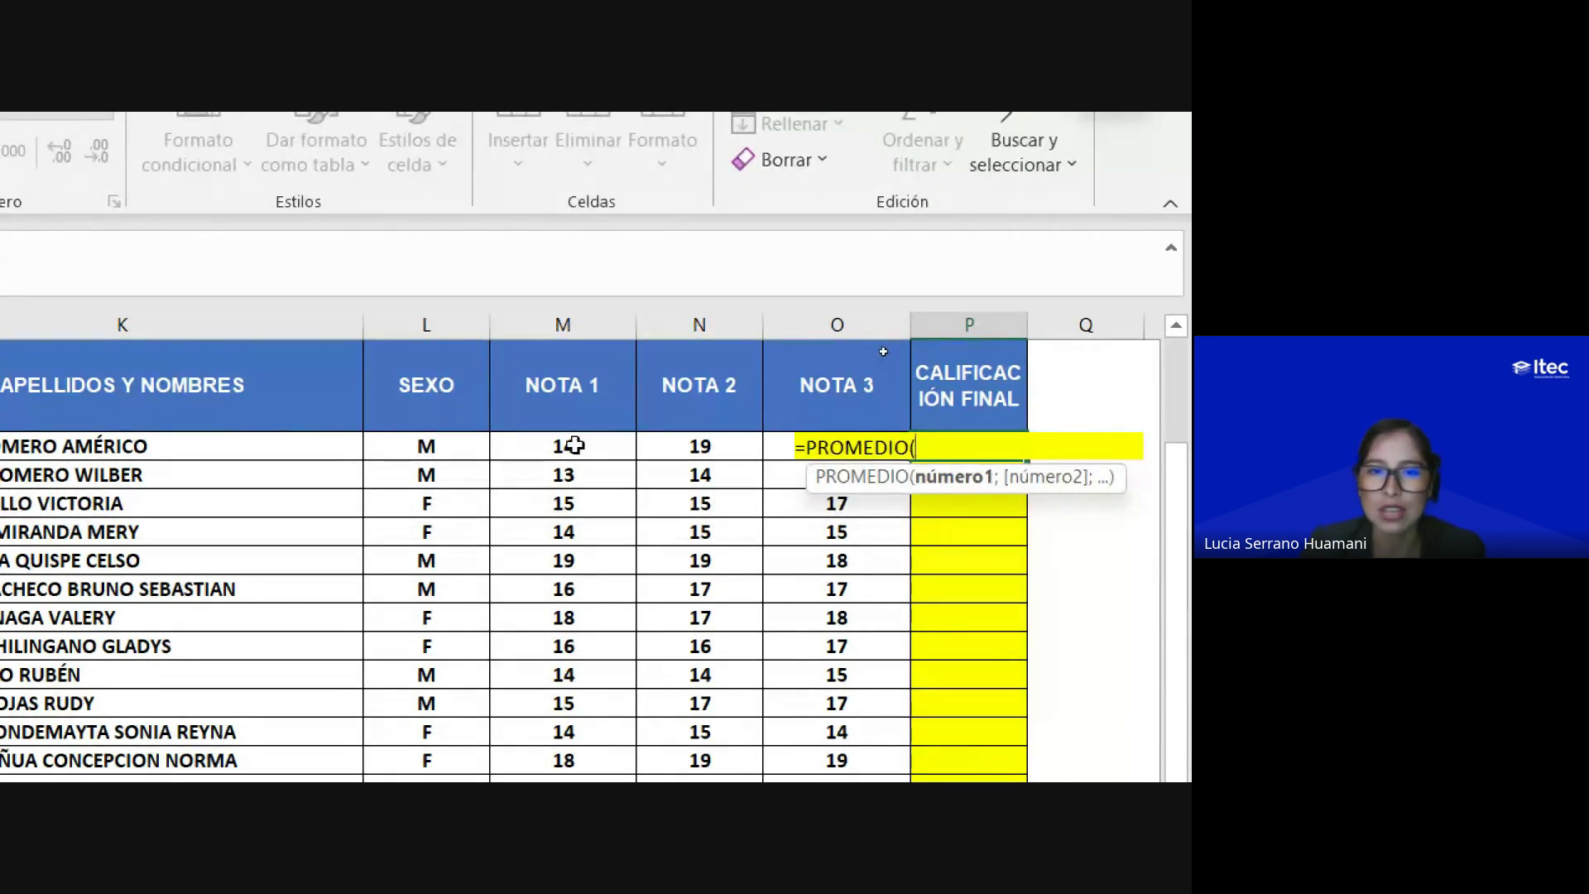
drag(580, 447, 770, 453)
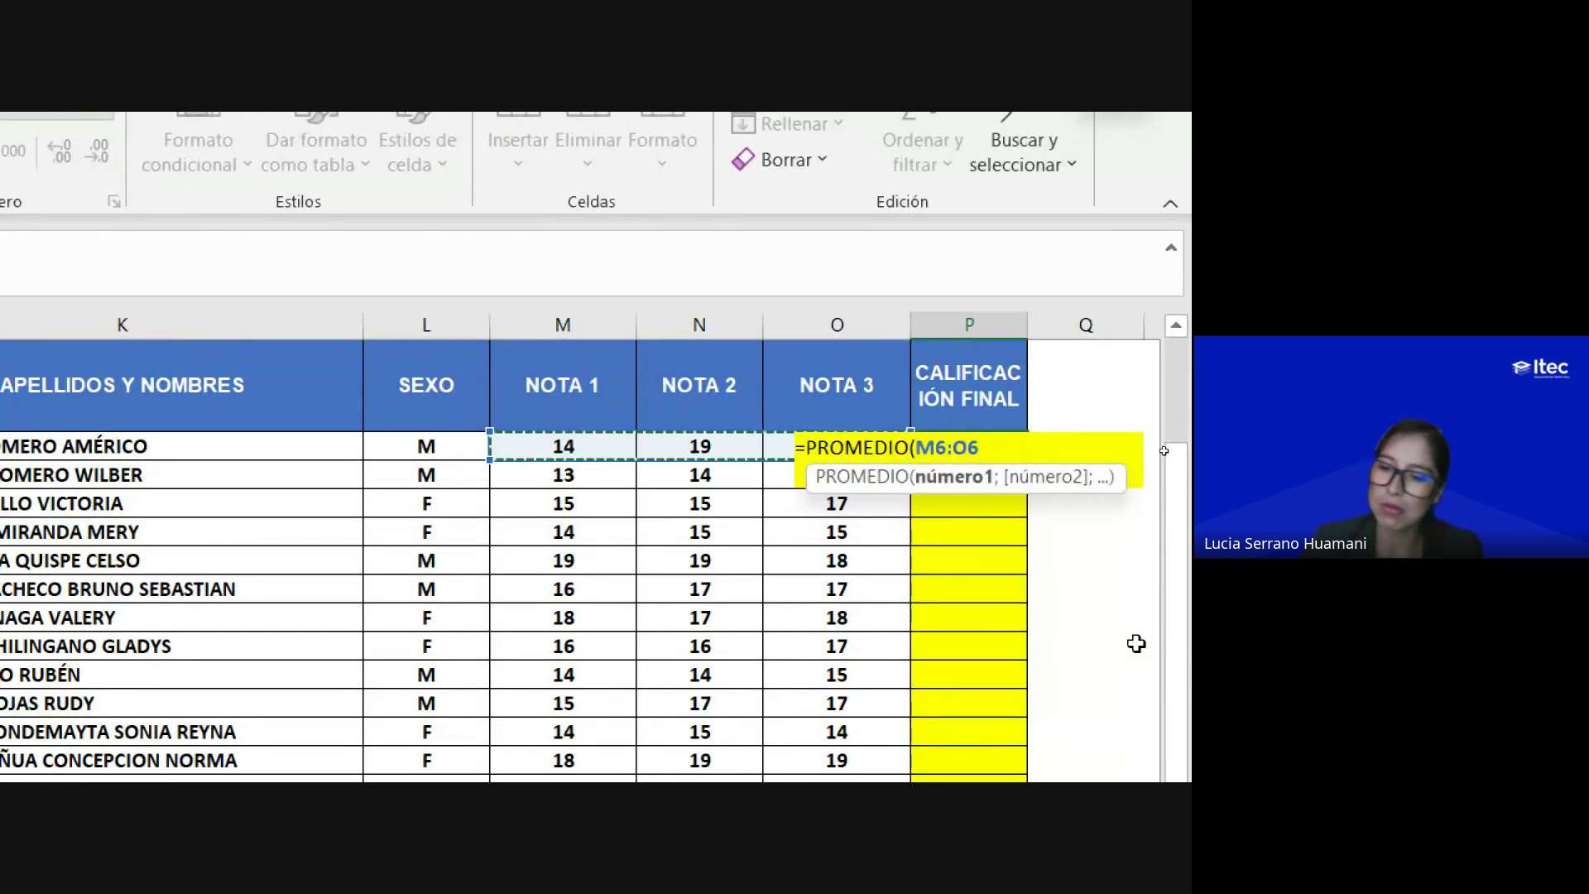
key(Return)
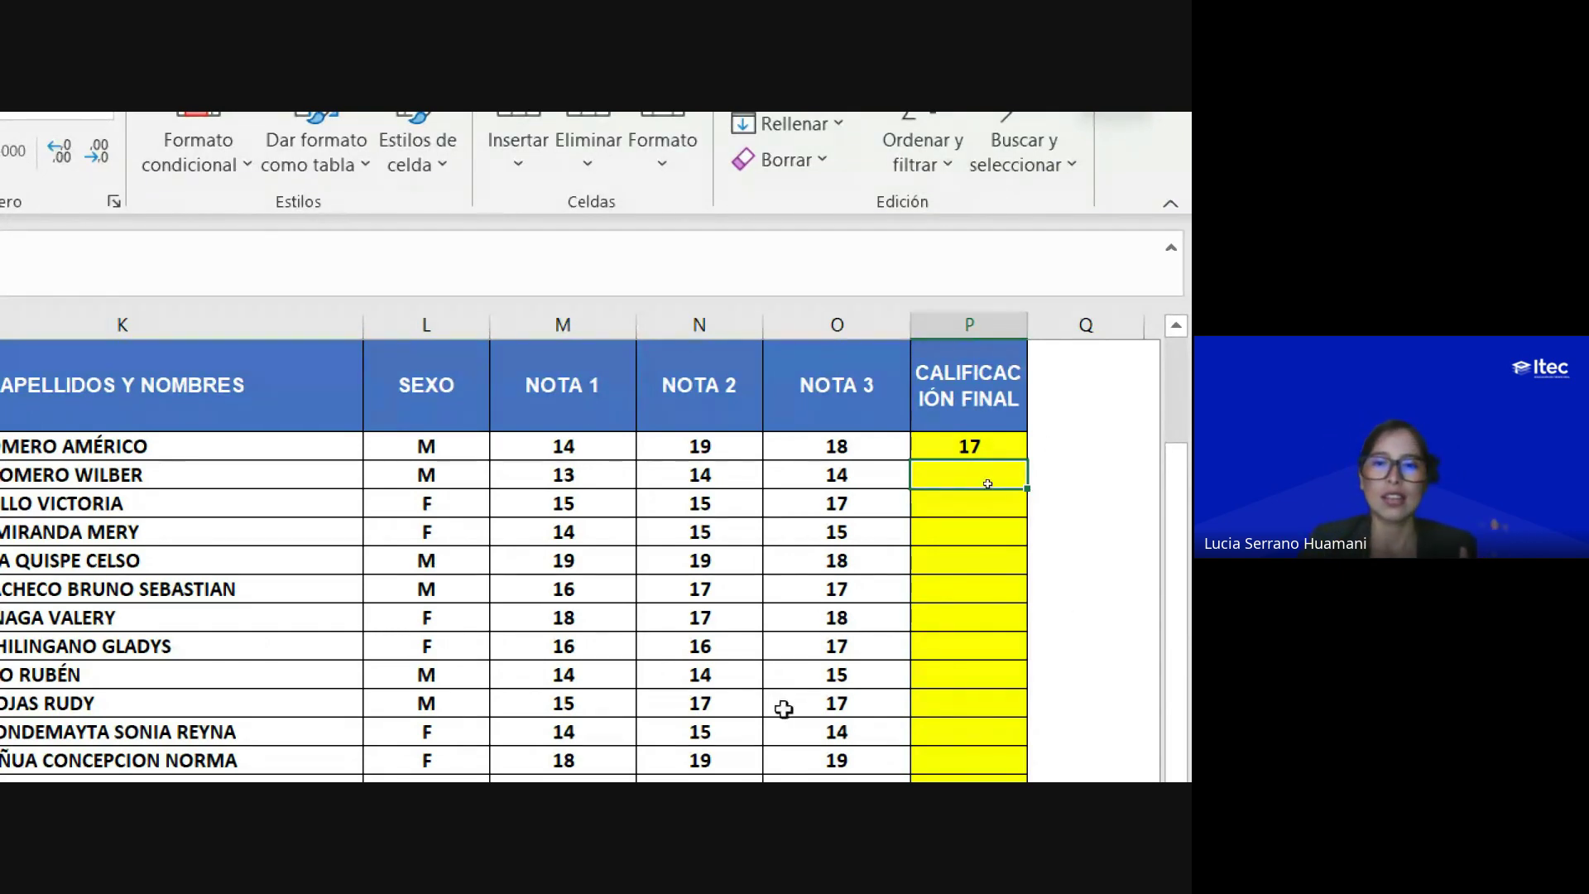
Step: Extend the P6 average down the CALIFICACIÓN FINAL column to the remaining students and undo the fill
scroll(783, 713, down, 2)
scroll(783, 714, down, 3)
scroll(794, 729, up, 5)
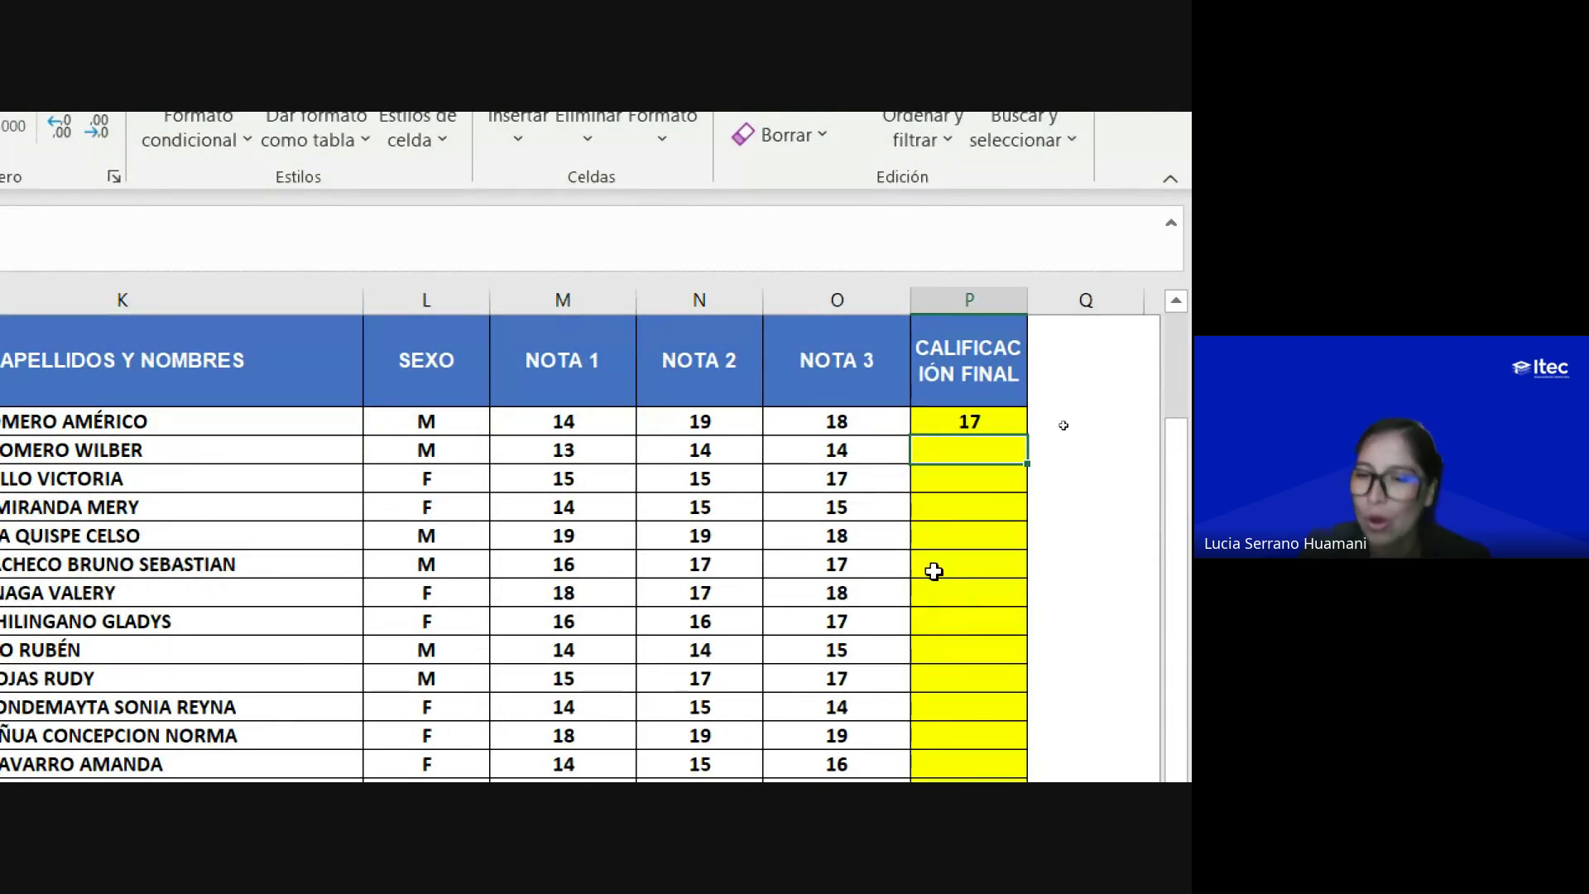
click(980, 423)
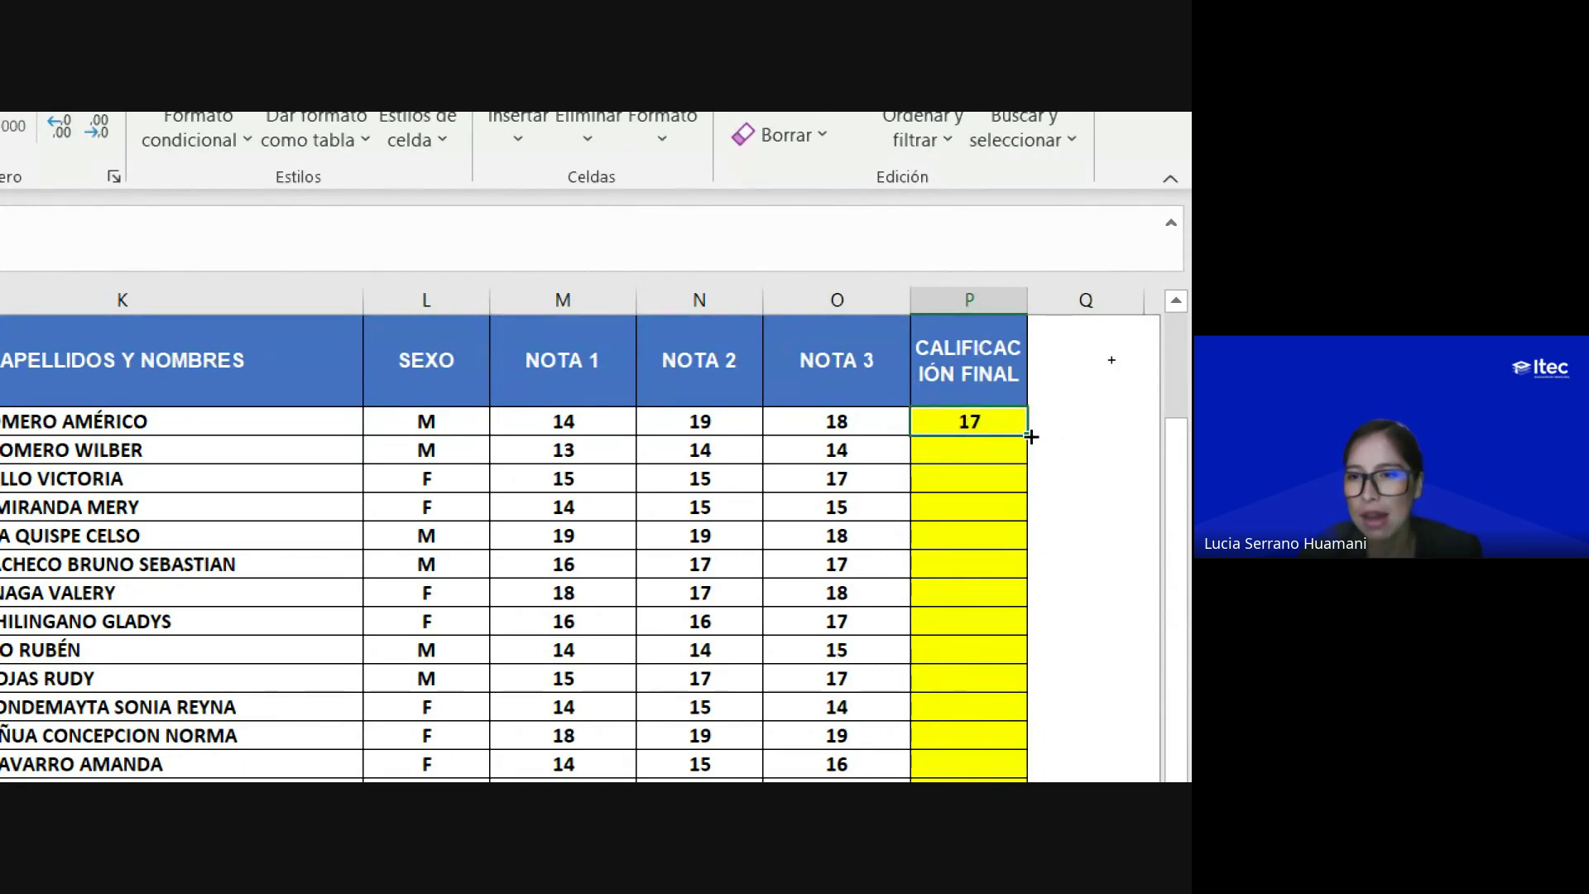
mouse_move(1027, 435)
mouse_down()
mouse_move(1009, 758)
mouse_move(994, 737)
mouse_up()
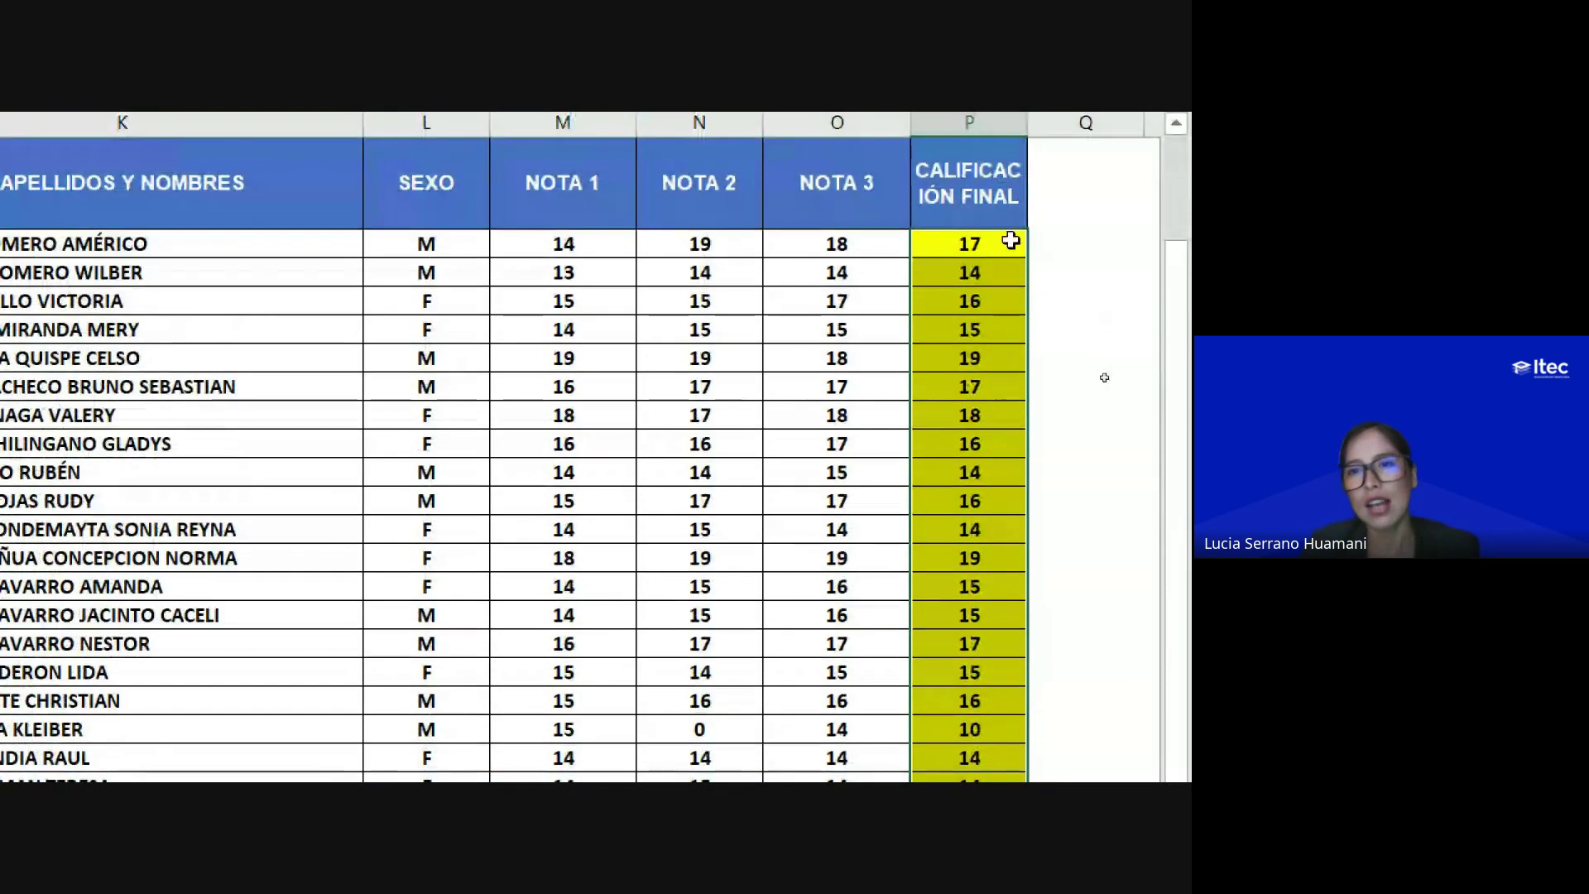
key(ctrl+z)
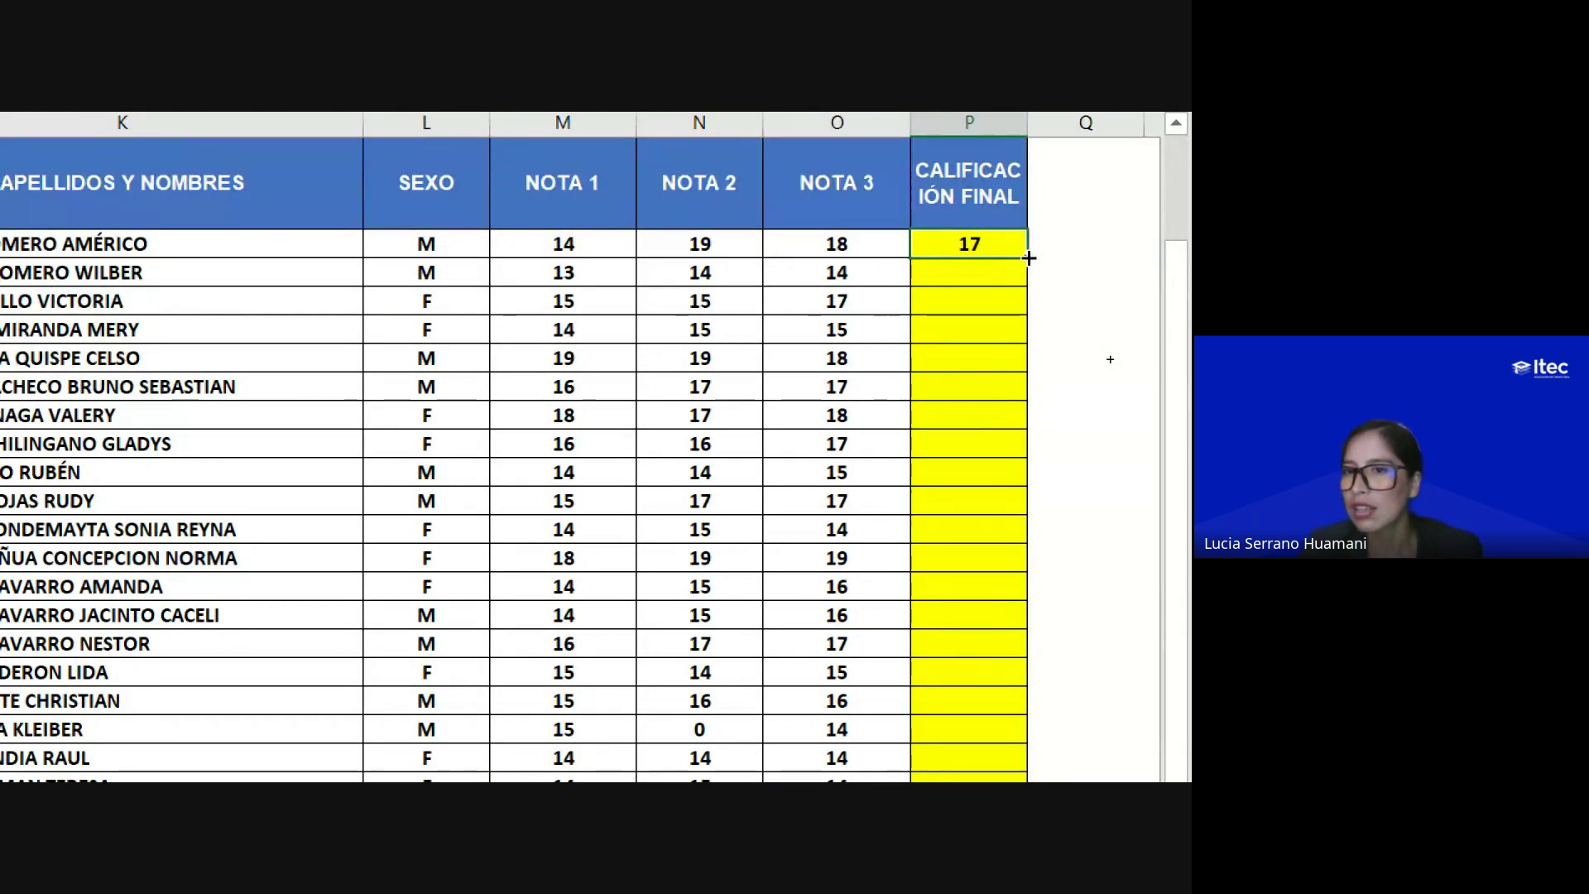
Step: Autofill the PROMEDIO formula from P6 down the whole CALIFICACIÓN FINAL column and review the filled rows
mouse_move(1026, 253)
mouse_down()
mouse_move(1015, 458)
mouse_move(1033, 251)
mouse_up()
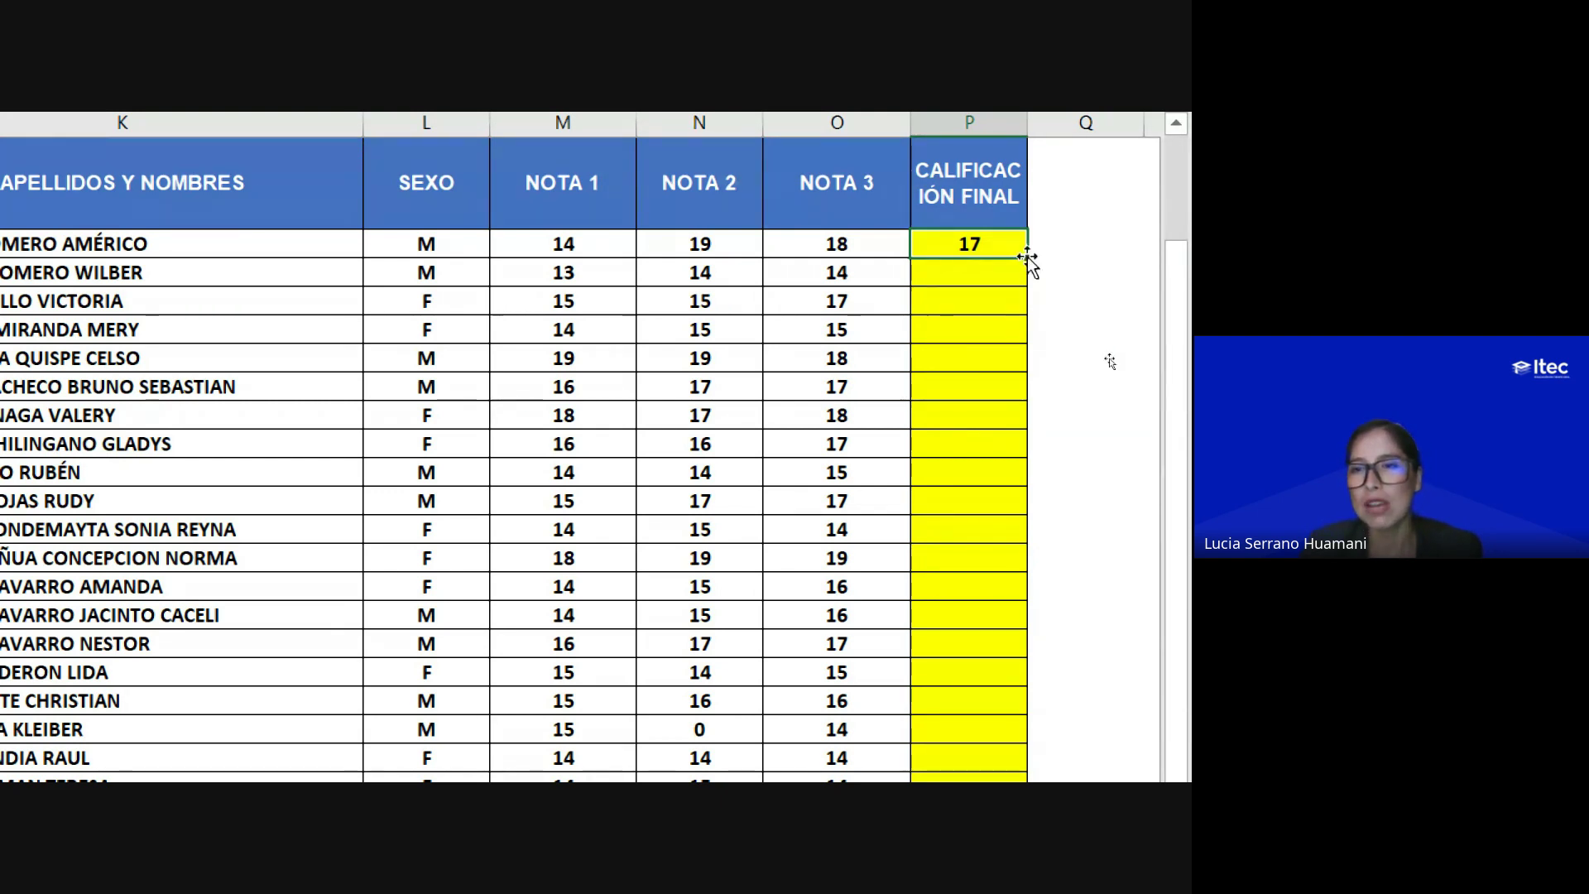
double_click(1030, 259)
scroll(1035, 481, down, 5)
scroll(1061, 526, up, 5)
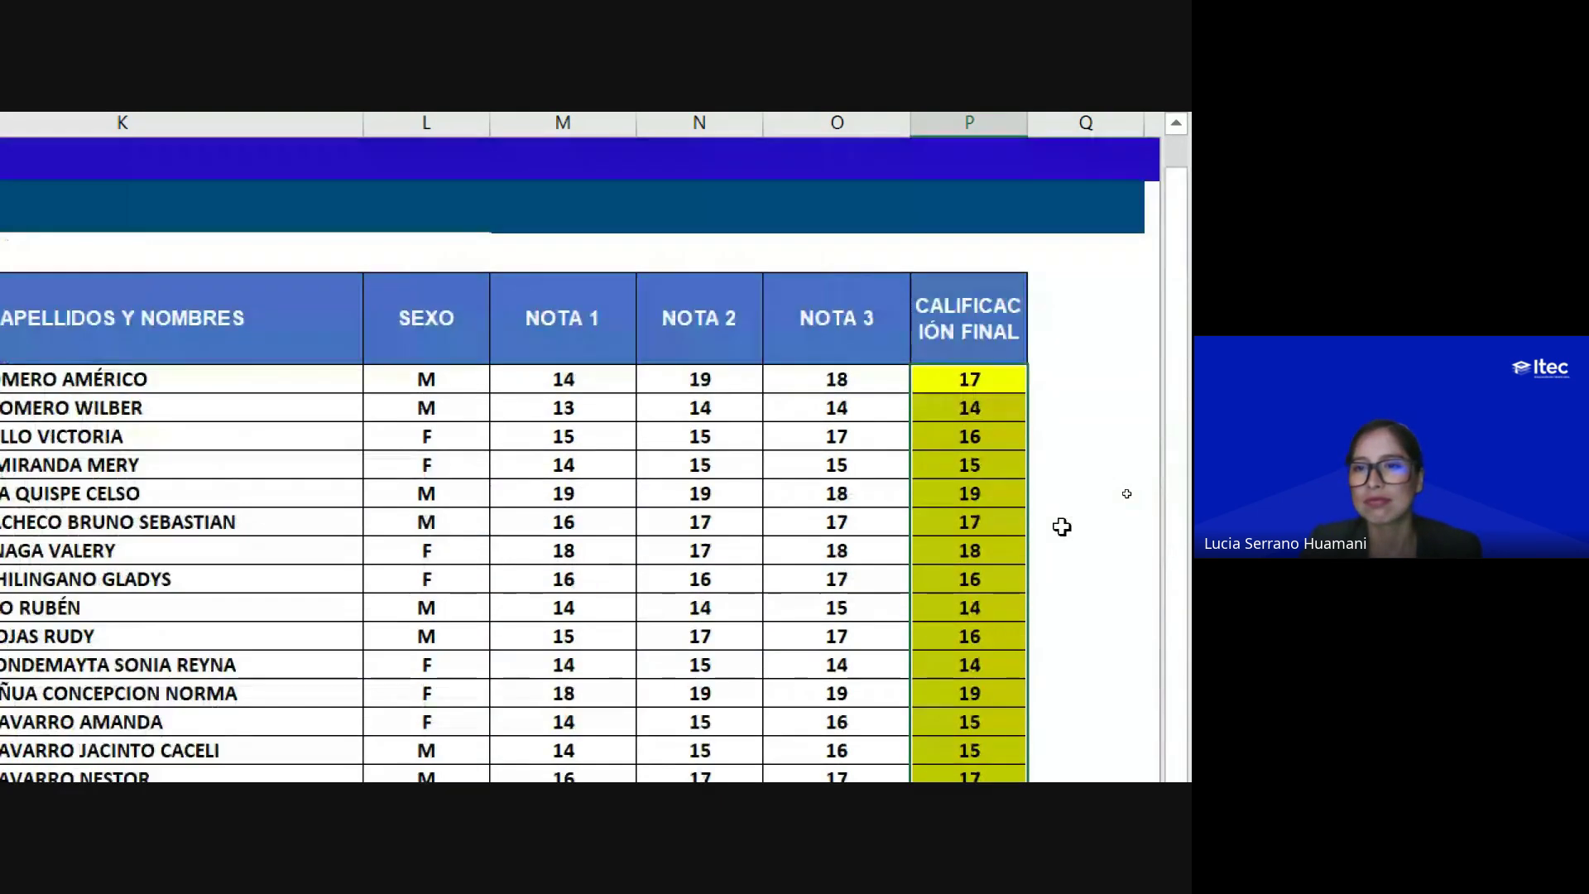
scroll(1104, 539, down, 4)
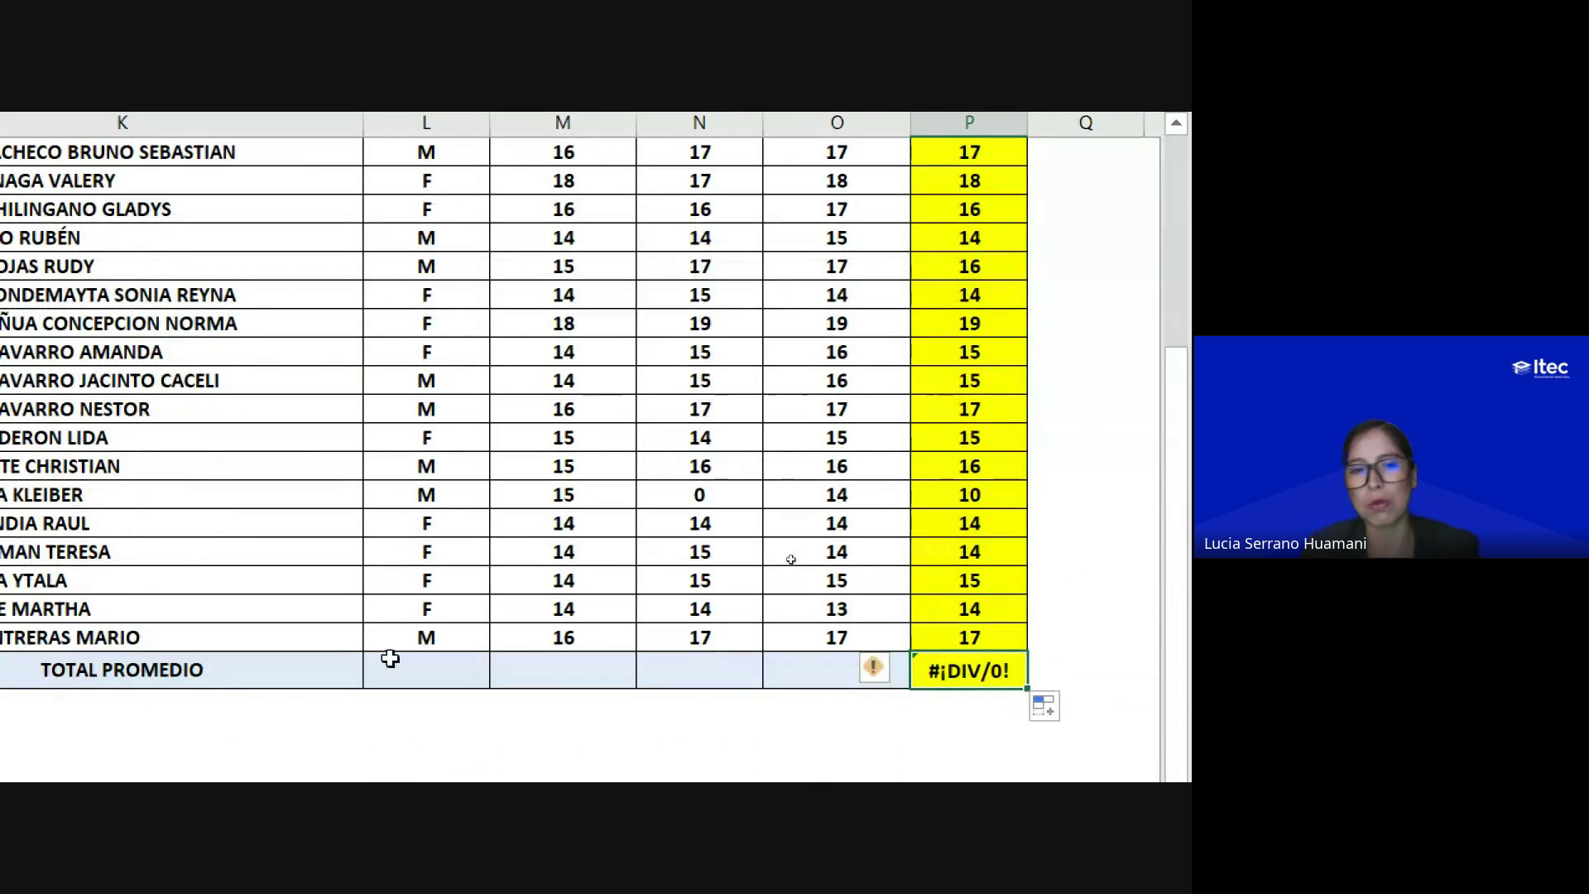
Step: Clear the formula copied into the CALIFICACIÓN FINAL cell of the TOTAL PROMEDIO row, P29
drag(431, 671, 869, 669)
click(1009, 658)
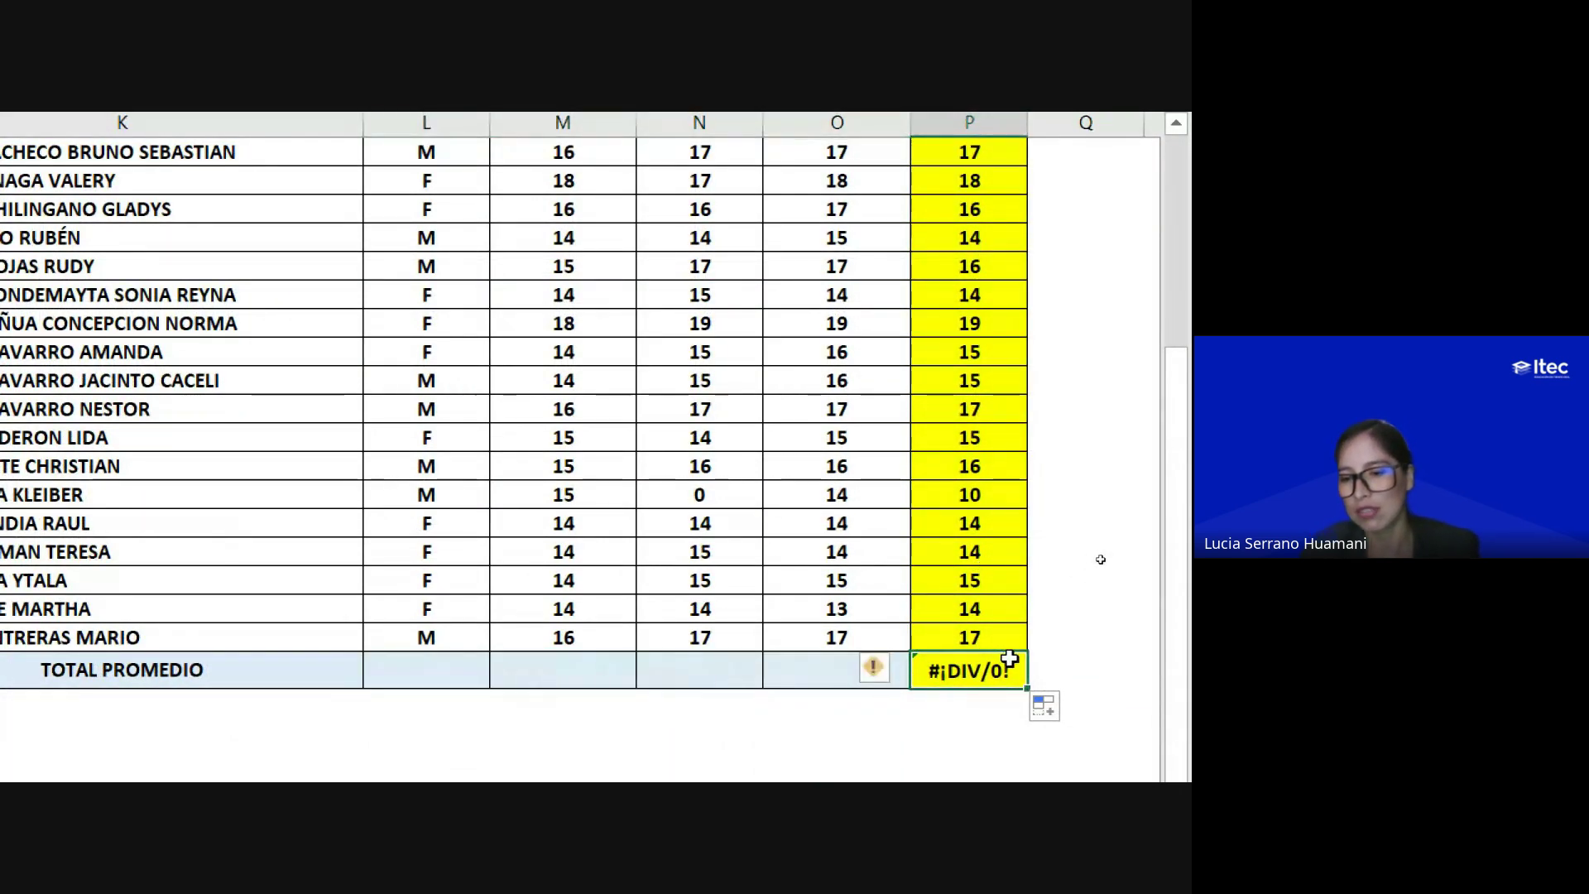
key(Delete)
click(1060, 645)
scroll(1059, 645, up, 4)
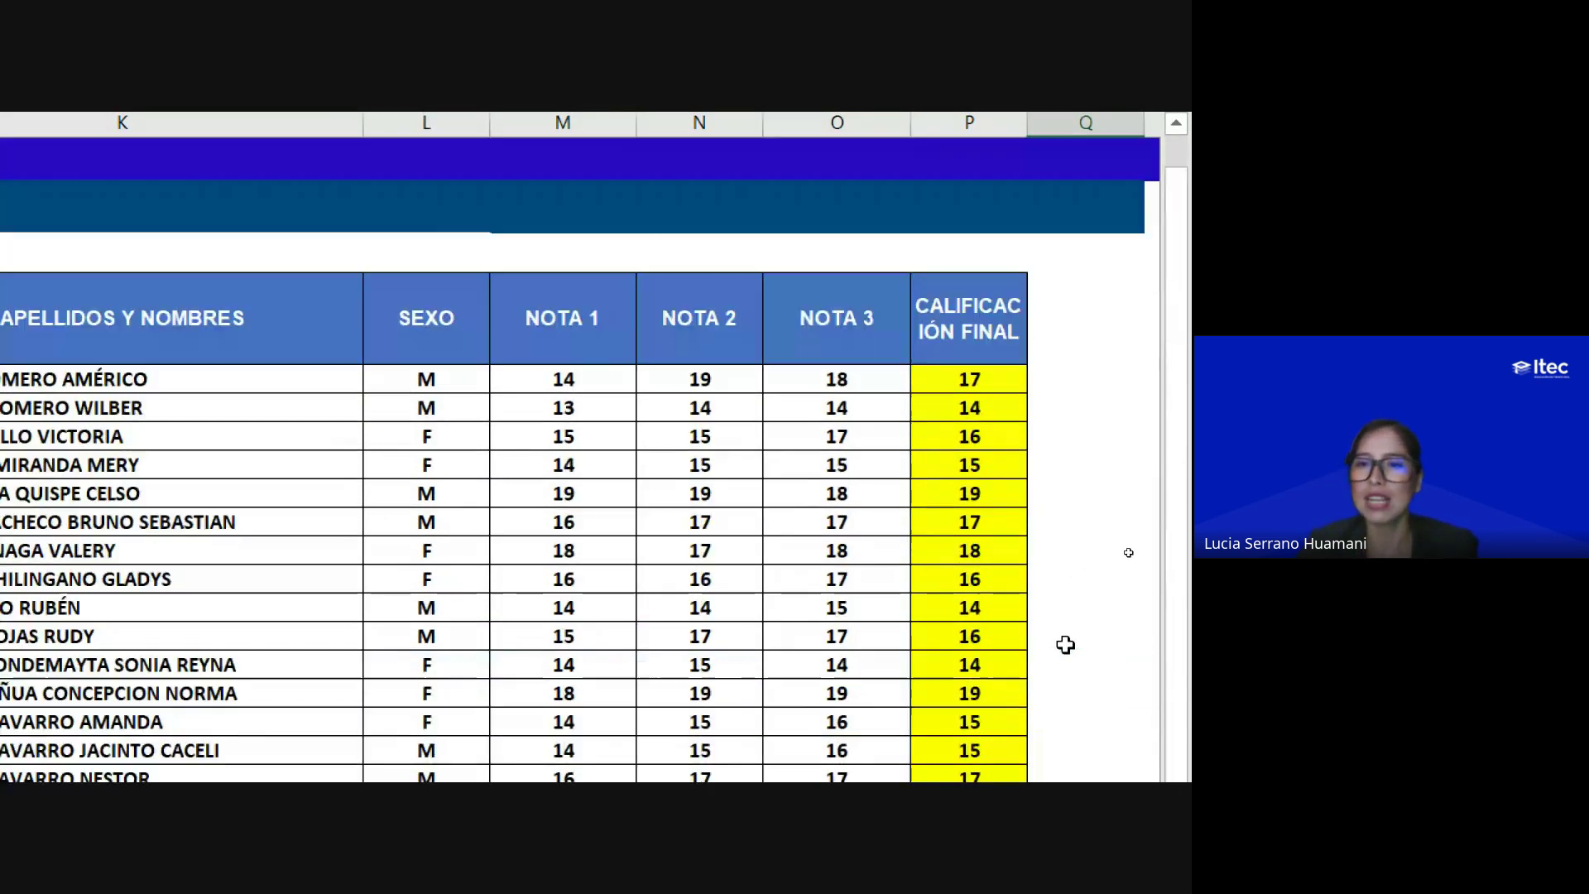
Step: Undo the clearing of P29 and the automatic fill of the CALIFICACIÓN FINAL column
scroll(1059, 645, down, 2)
key(ctrl+z)
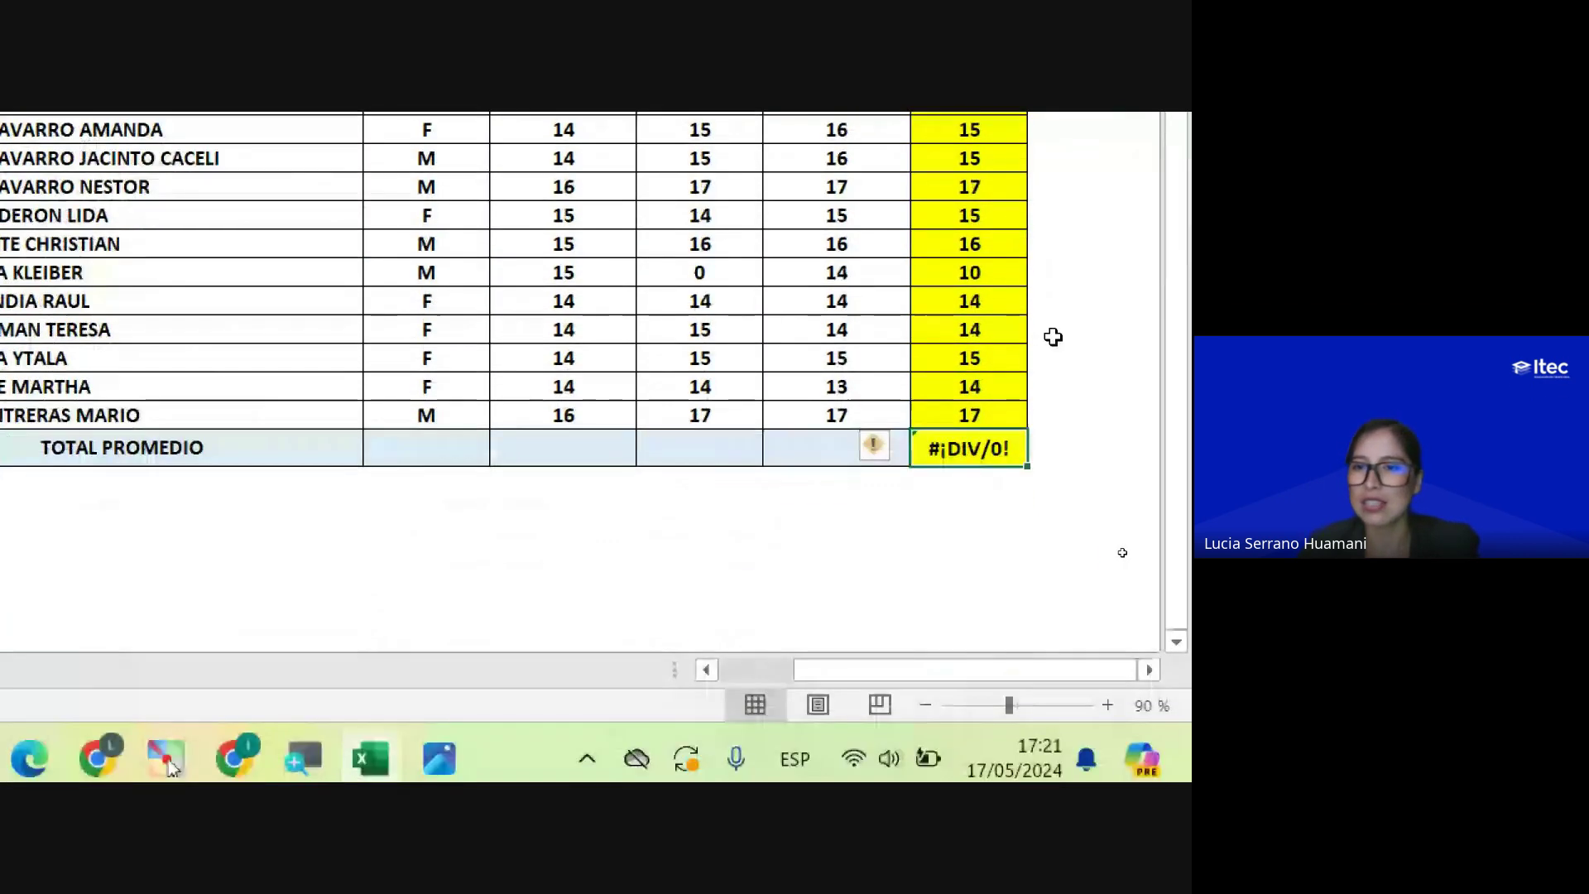
scroll(1056, 643, up, 4)
scroll(1057, 642, down, 4)
key(ctrl+z)
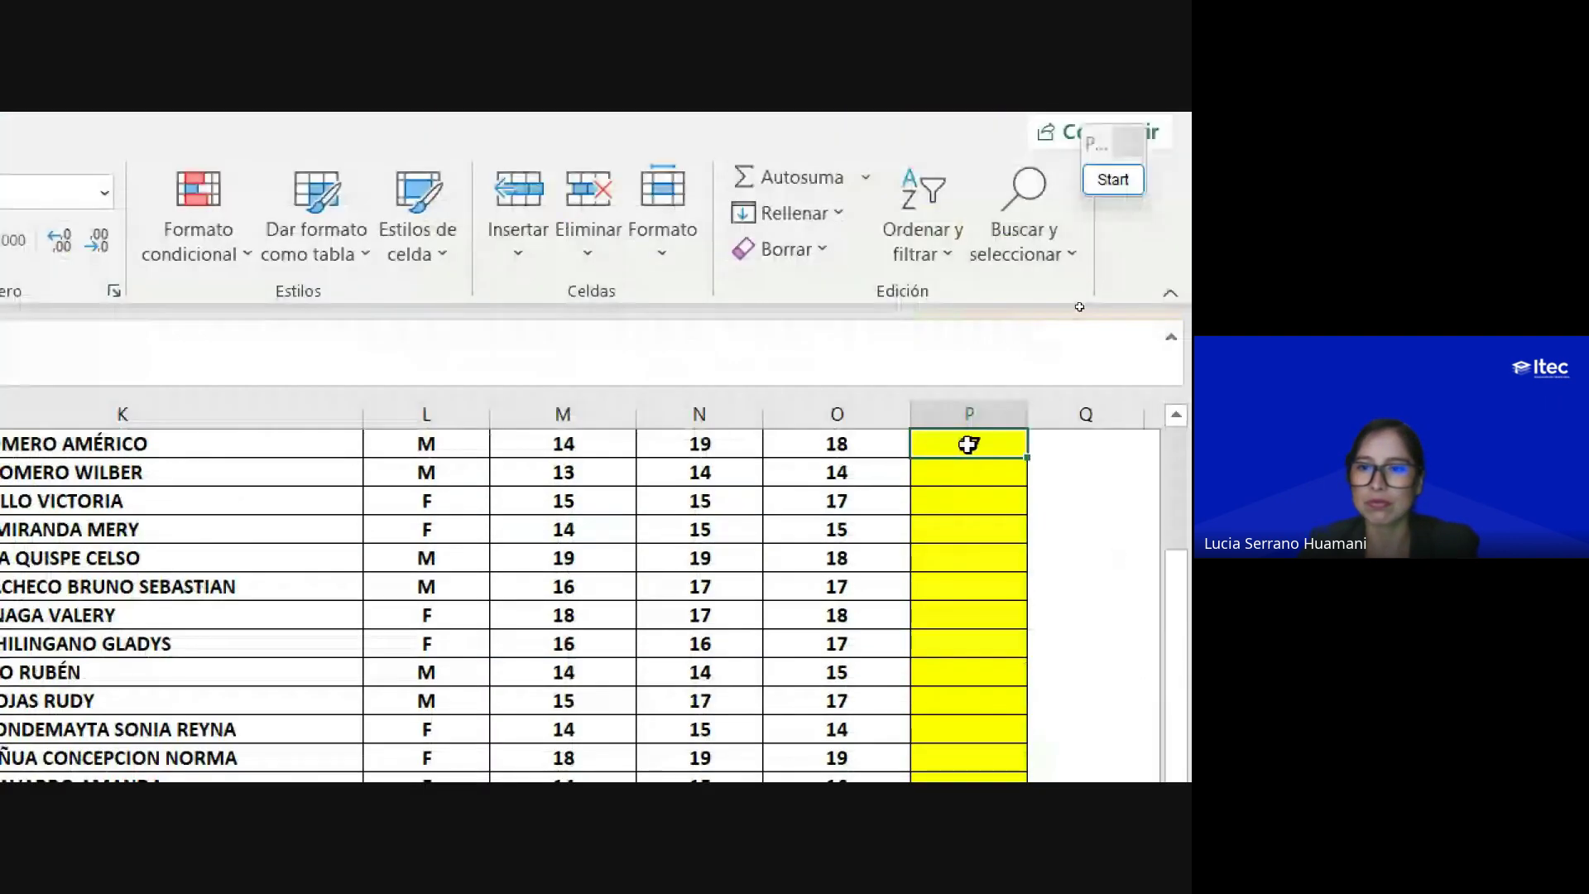
Step: Copy the PROMEDIO formula from P6 down to P28 to calculate every student's CALIFICACIÓN FINAL
click(960, 308)
scroll(979, 295, up, 1)
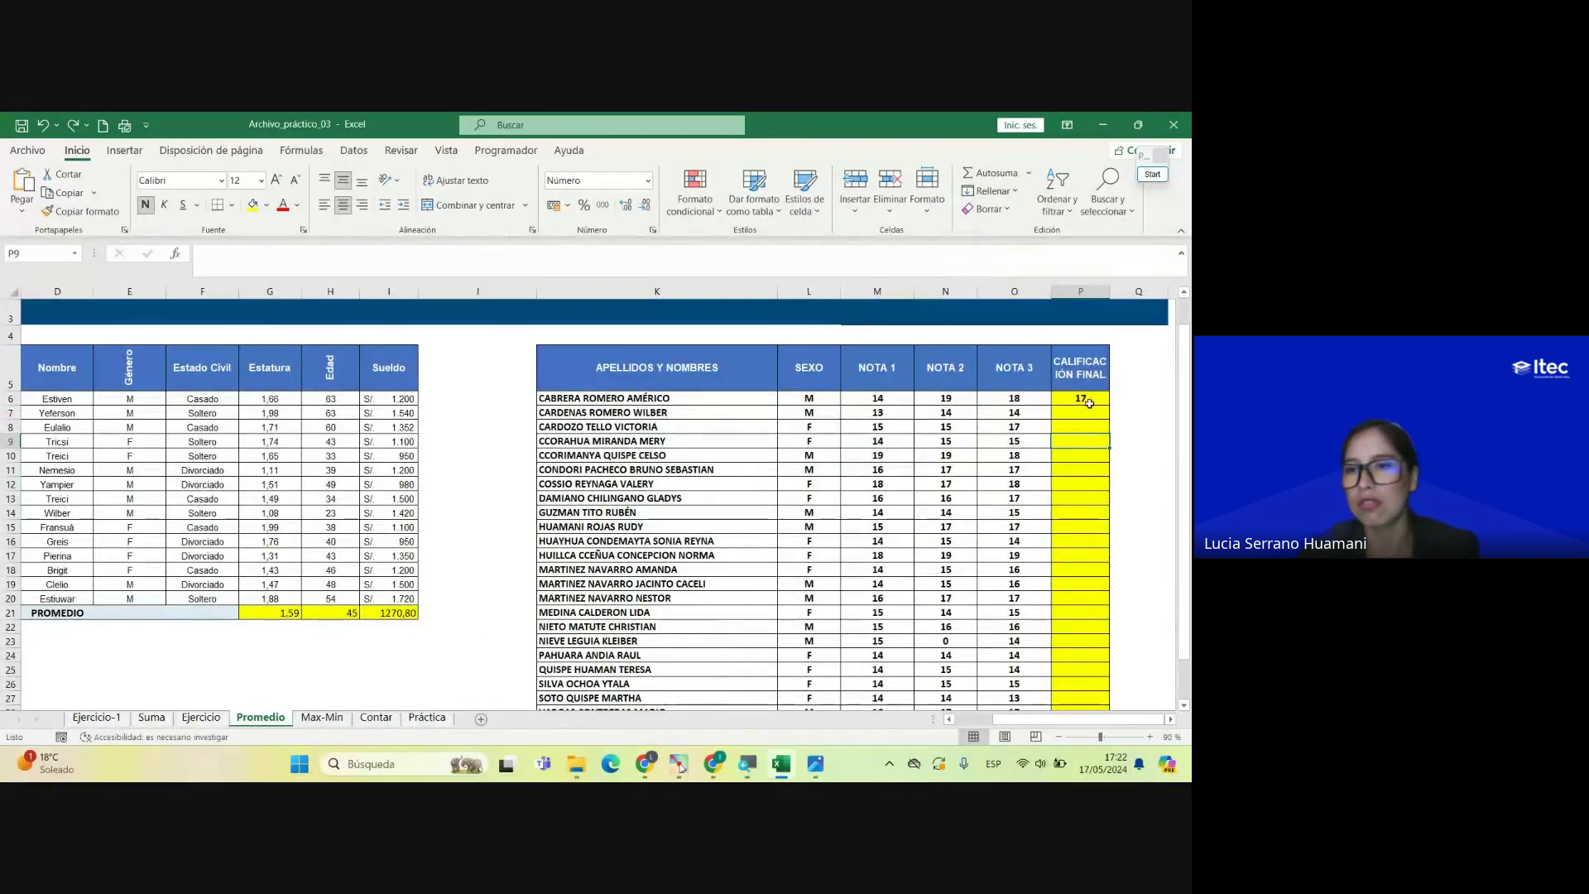
click(1090, 403)
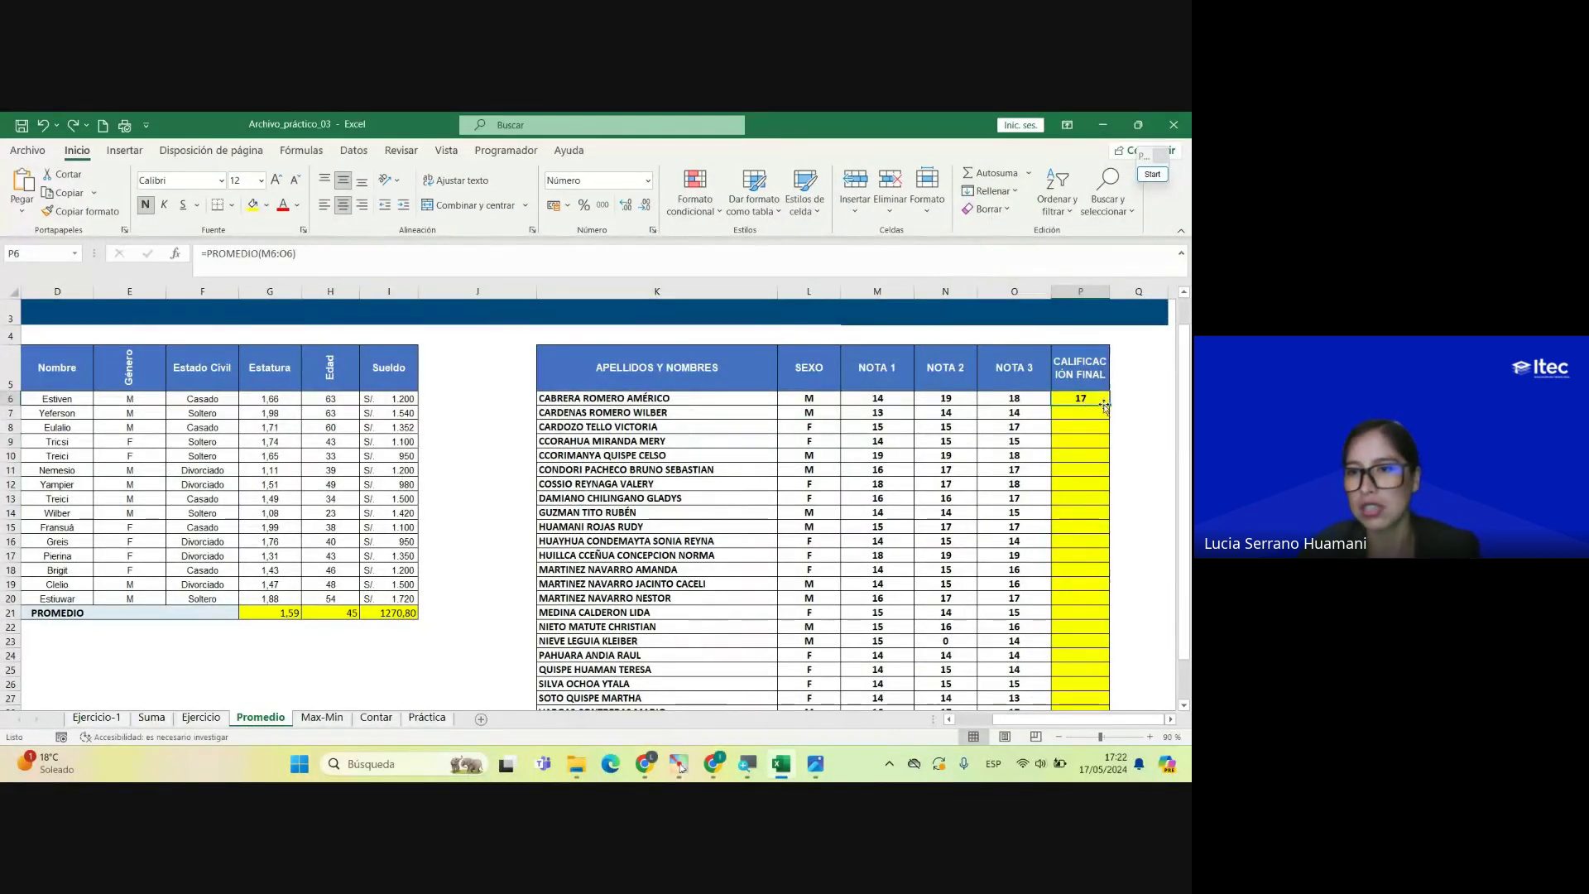
drag(1108, 407, 1044, 679)
click(1076, 555)
key(Up)
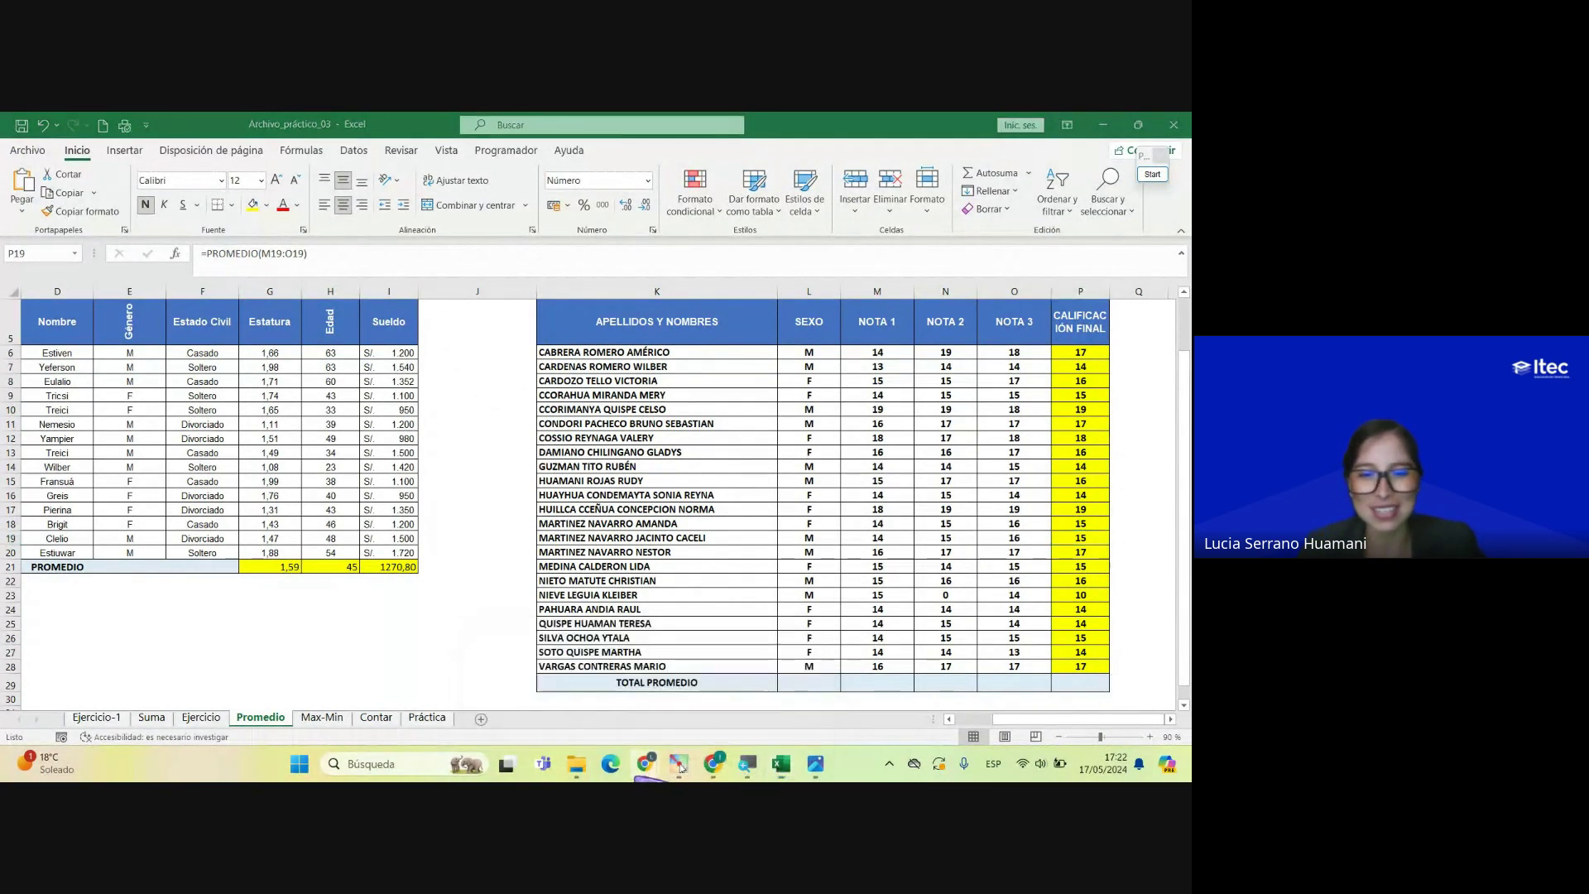
Step: Check the Google Meet chat, return to Excel and inspect the PROMEDIO formulas in P28, P11, P7 and P6
click(604, 693)
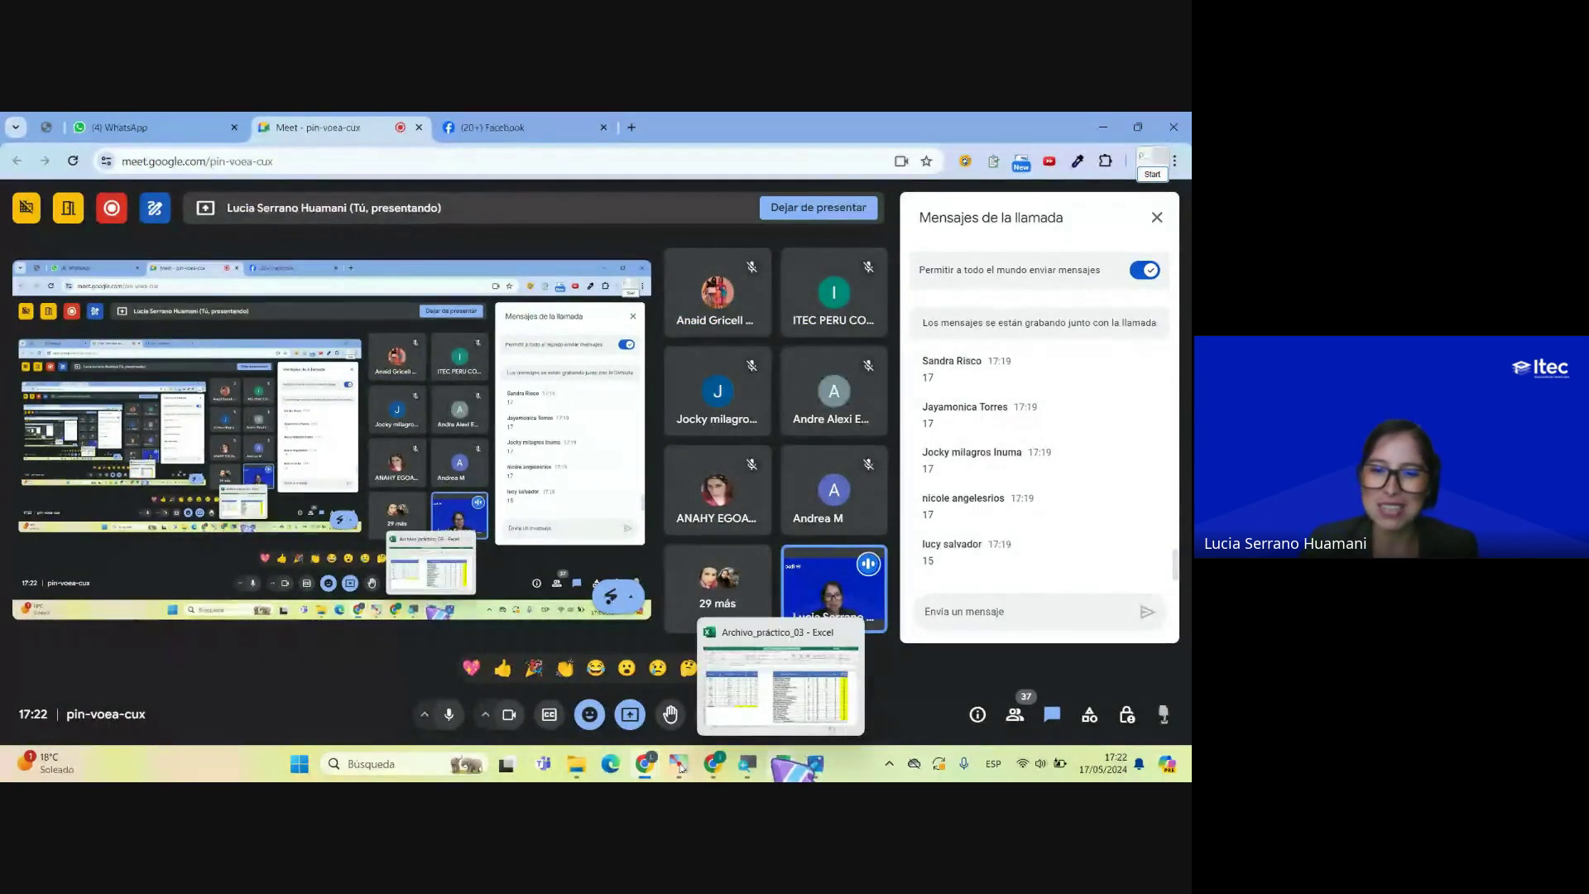
click(781, 763)
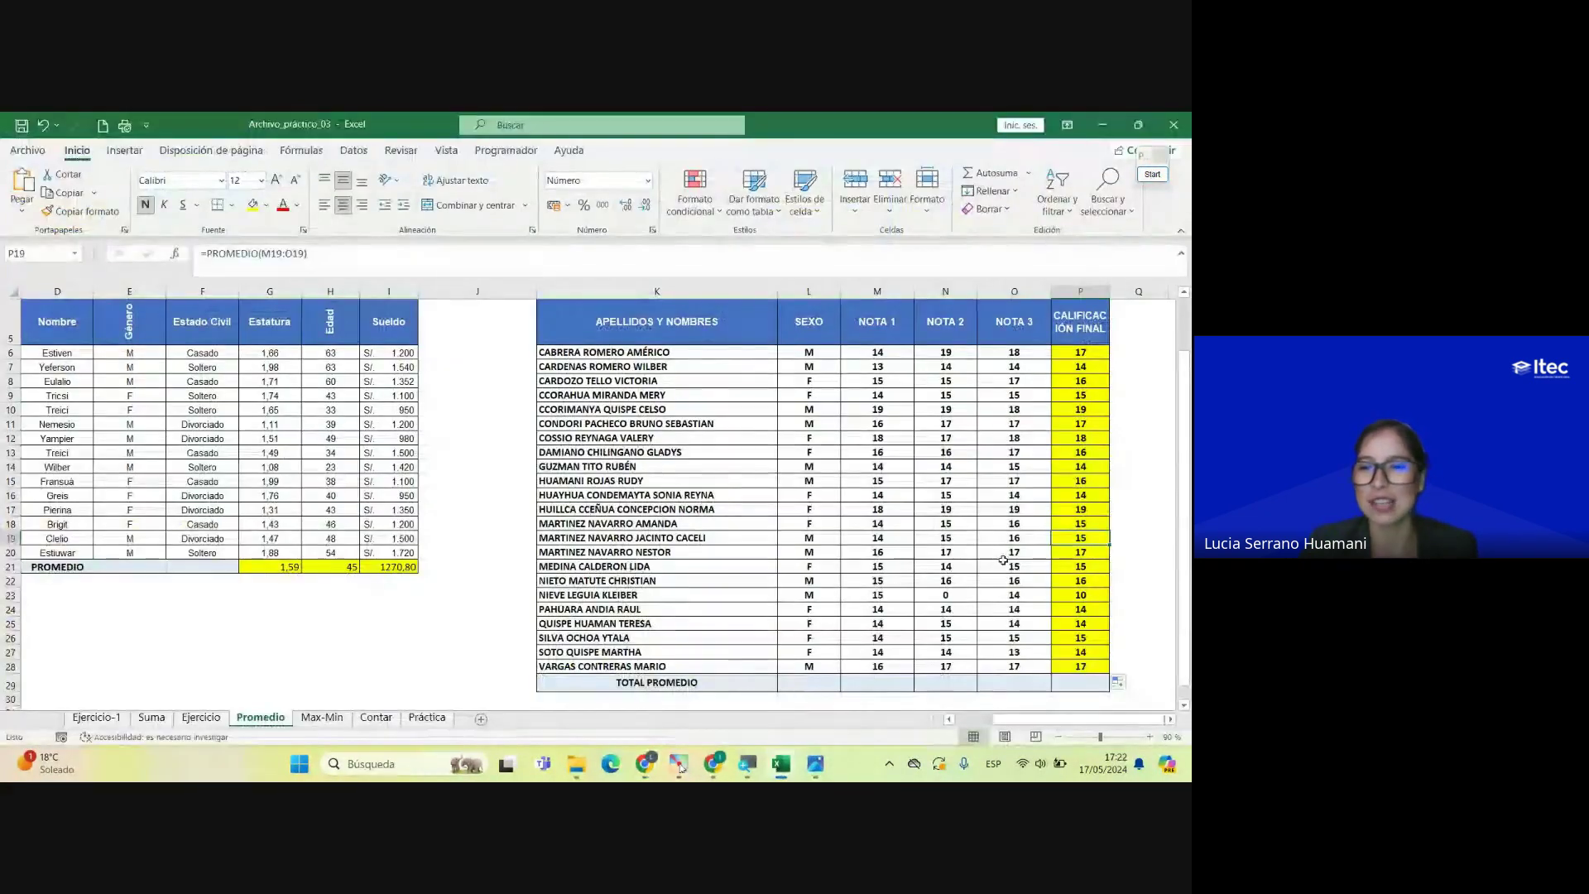
click(1093, 667)
click(1090, 425)
click(1090, 365)
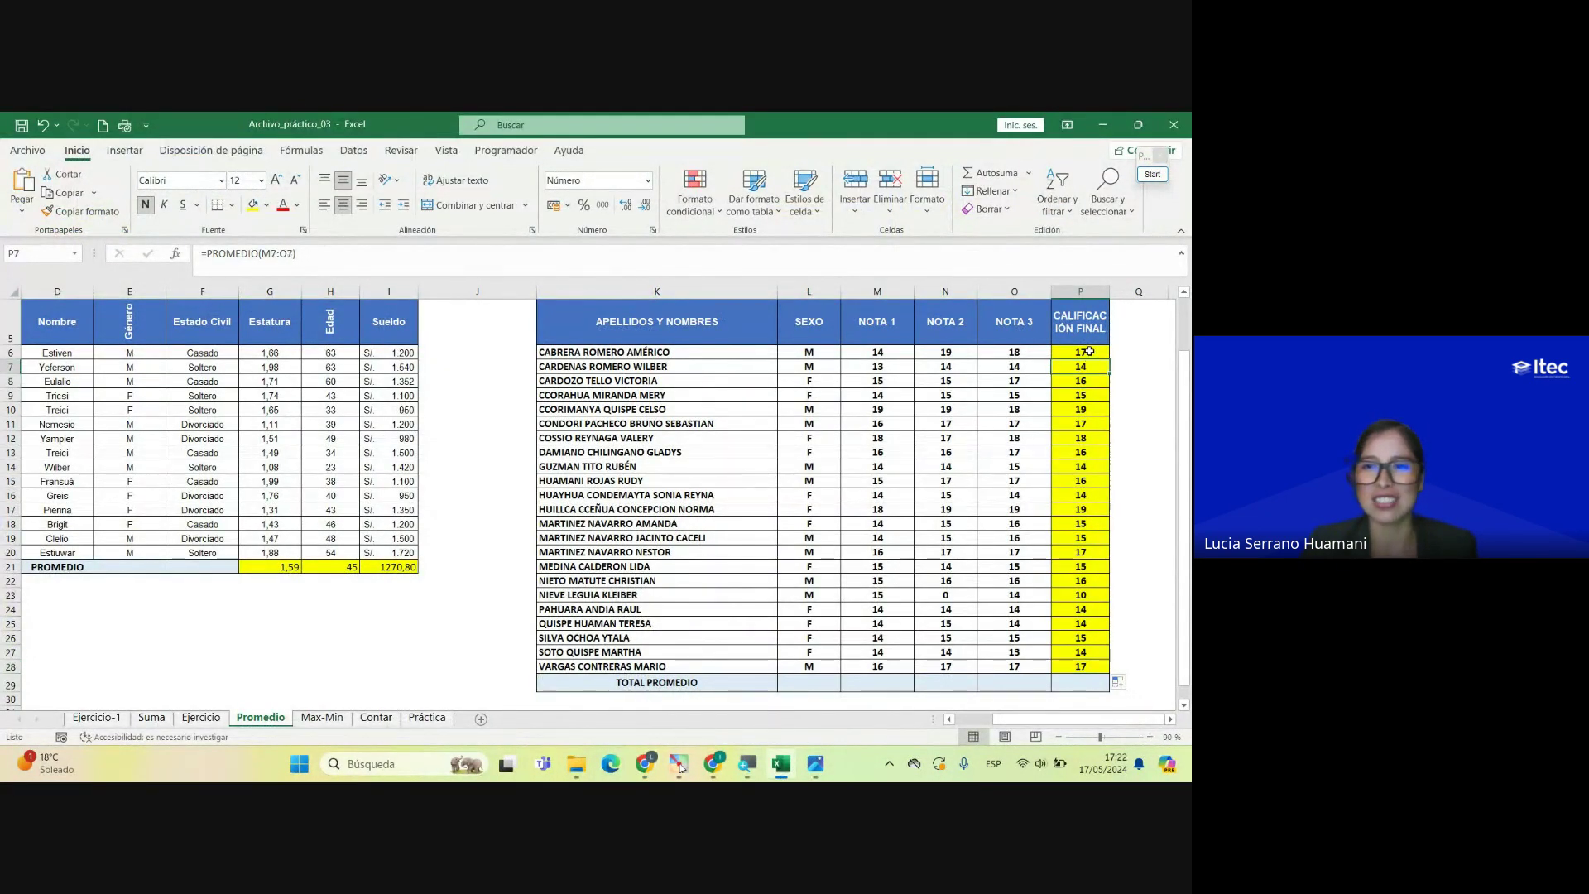
click(1090, 351)
Step: Switch to the Google Meet call to read the participants' replies about the formula exercise
mouse_move(713, 766)
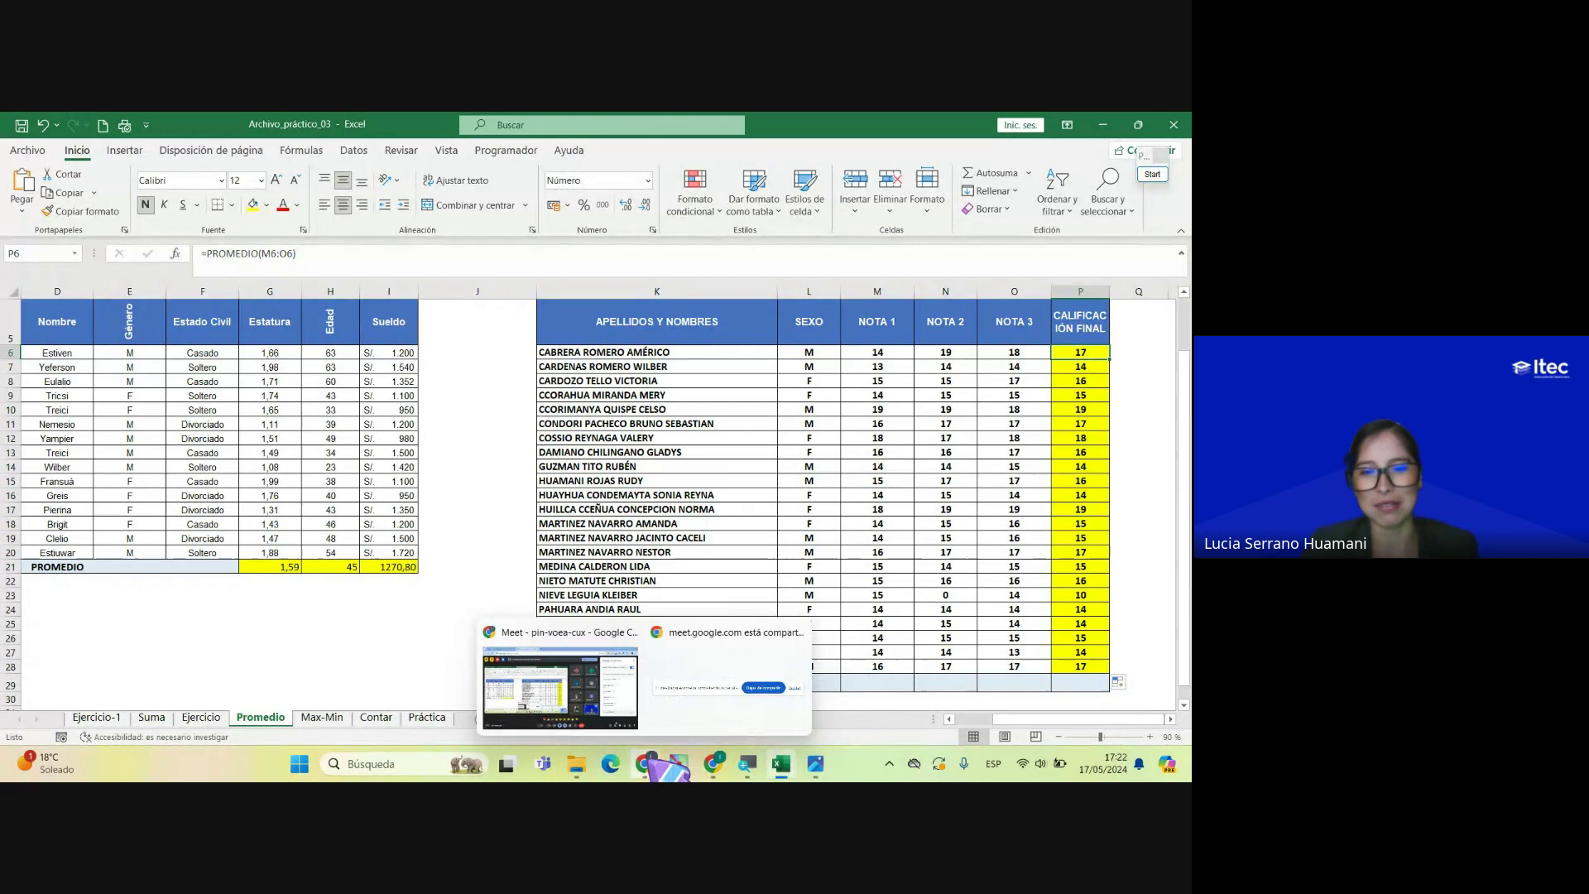
click(613, 703)
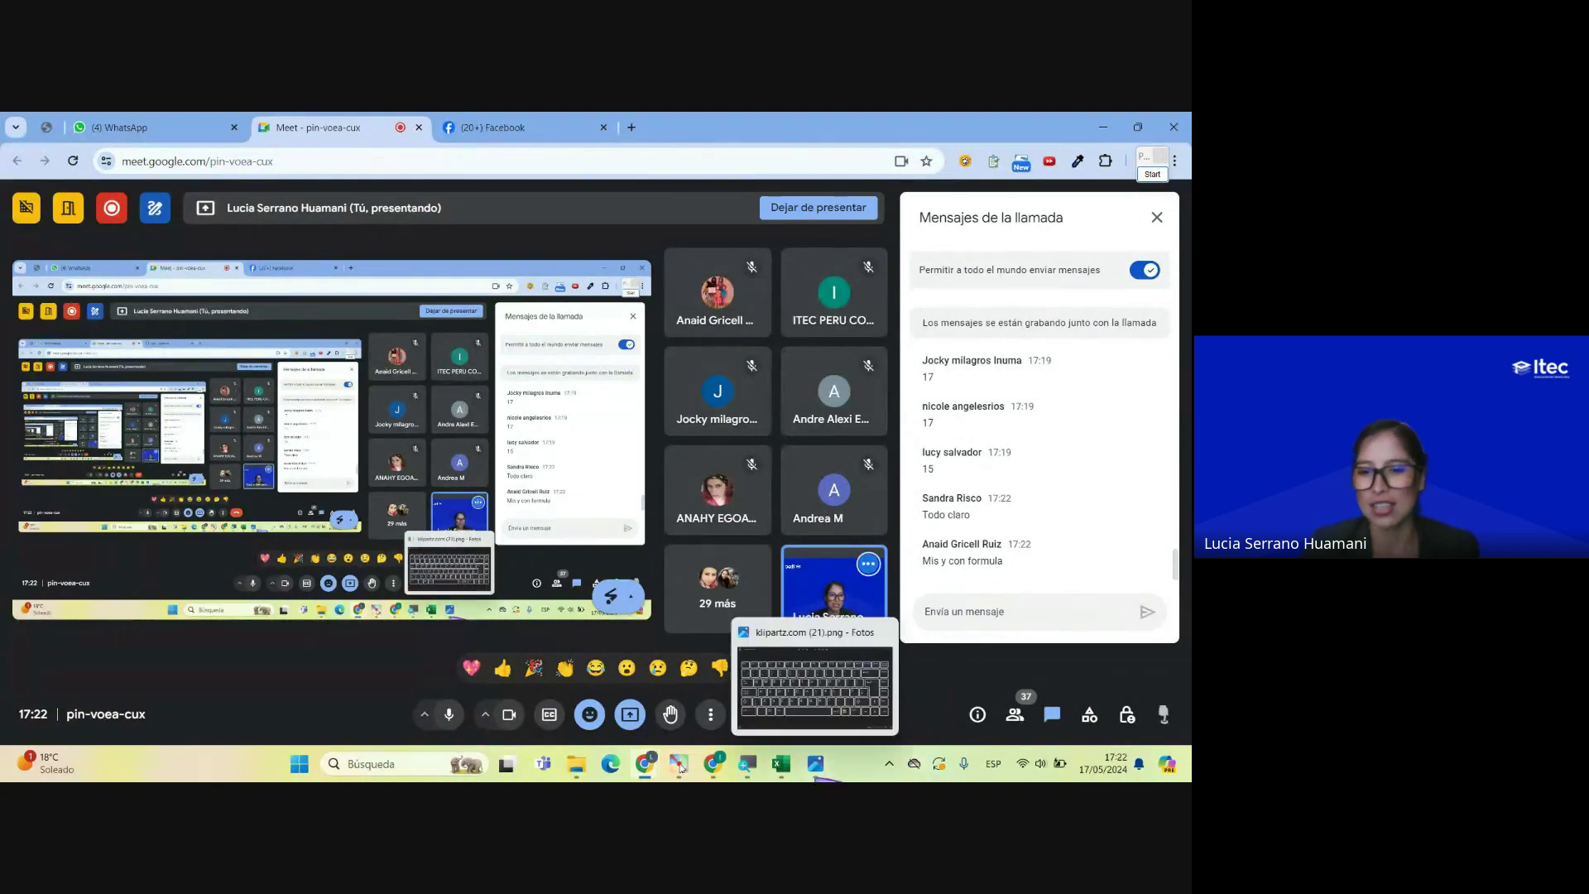
Step: Return to the Excel workbook and outline the first student's three grades in M6:O6 with the blue annotation pen
click(816, 763)
click(781, 763)
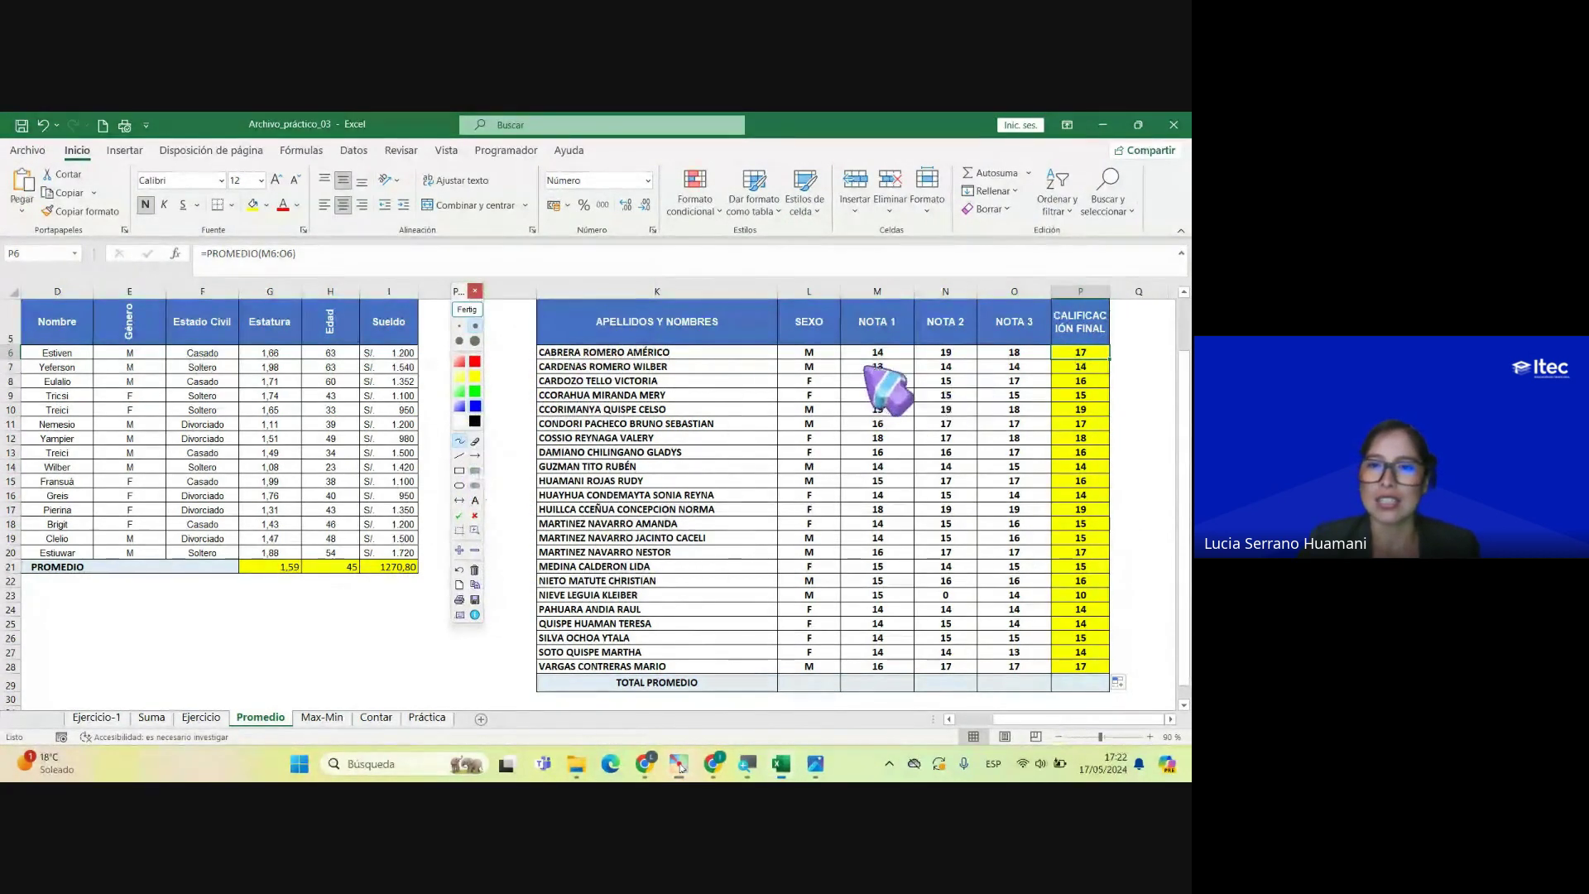
mouse_move(843, 342)
mouse_down()
mouse_move(853, 361)
mouse_move(1038, 358)
mouse_move(850, 338)
mouse_up()
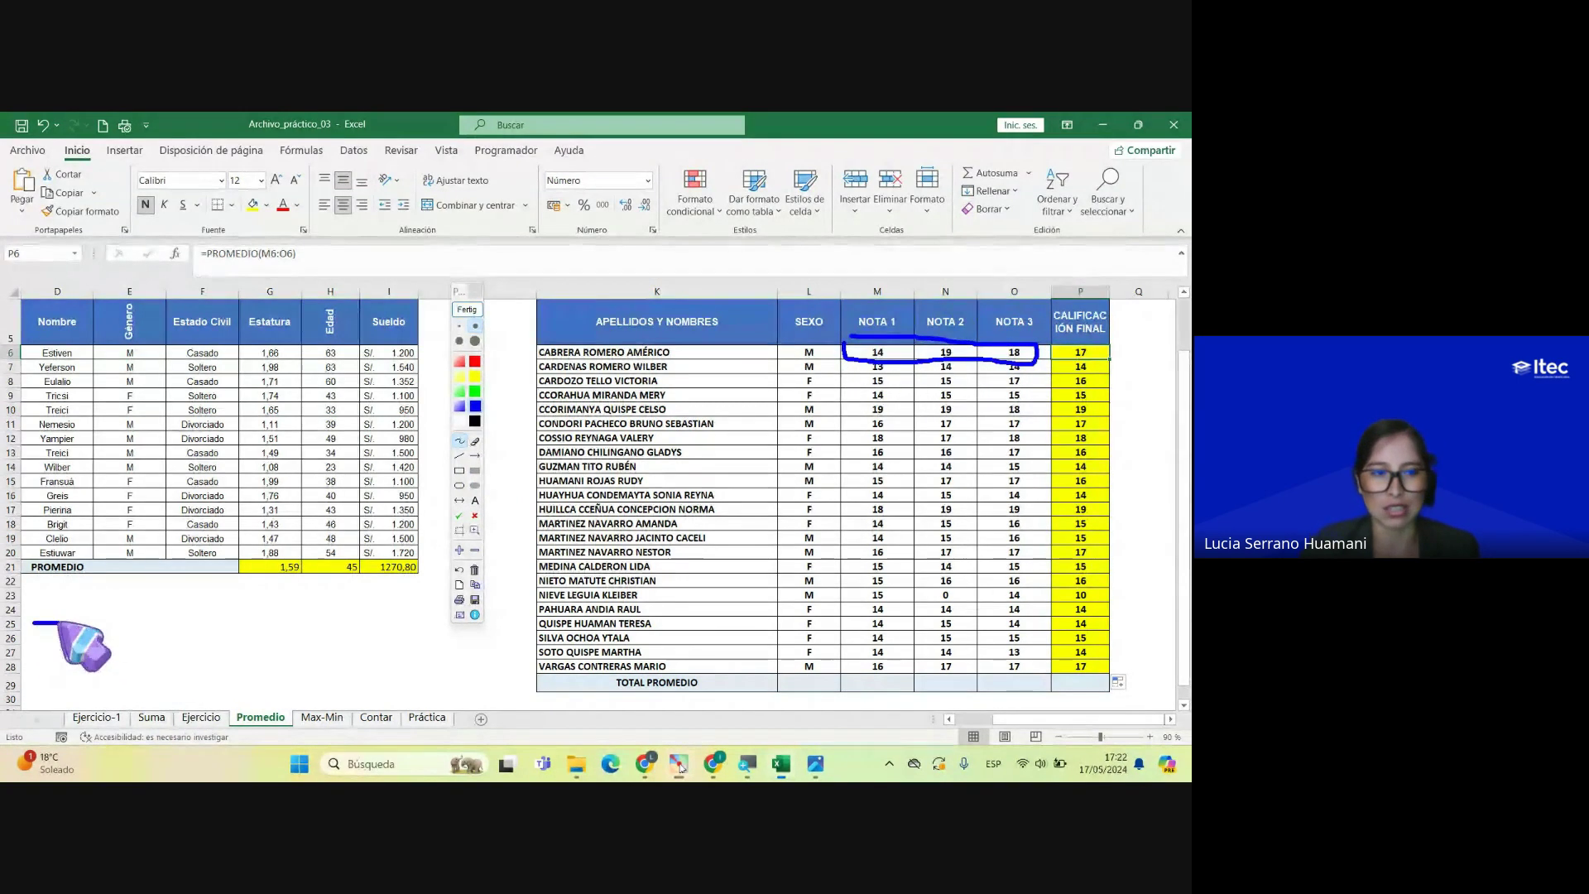
Step: Handwrite the equivalent average formula =(M6+N6+O6)/3 in the blank area below the PROMEDIO row, and end the screen annotation
drag(33, 623, 72, 633)
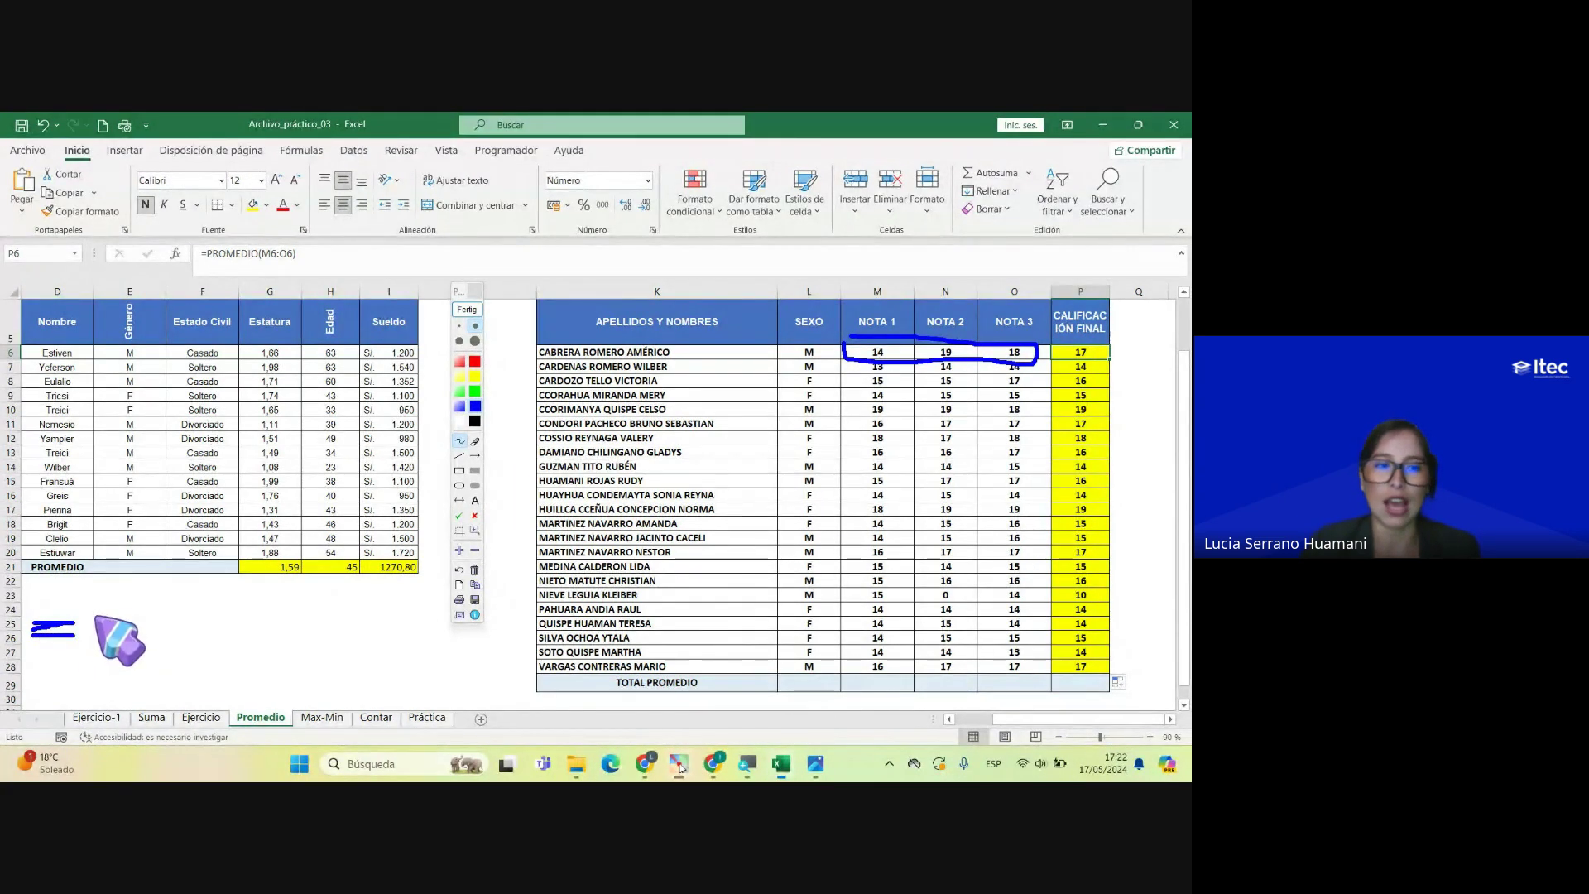
mouse_move(93, 611)
mouse_down()
mouse_move(93, 631)
mouse_move(114, 614)
mouse_move(114, 646)
mouse_move(169, 629)
mouse_up()
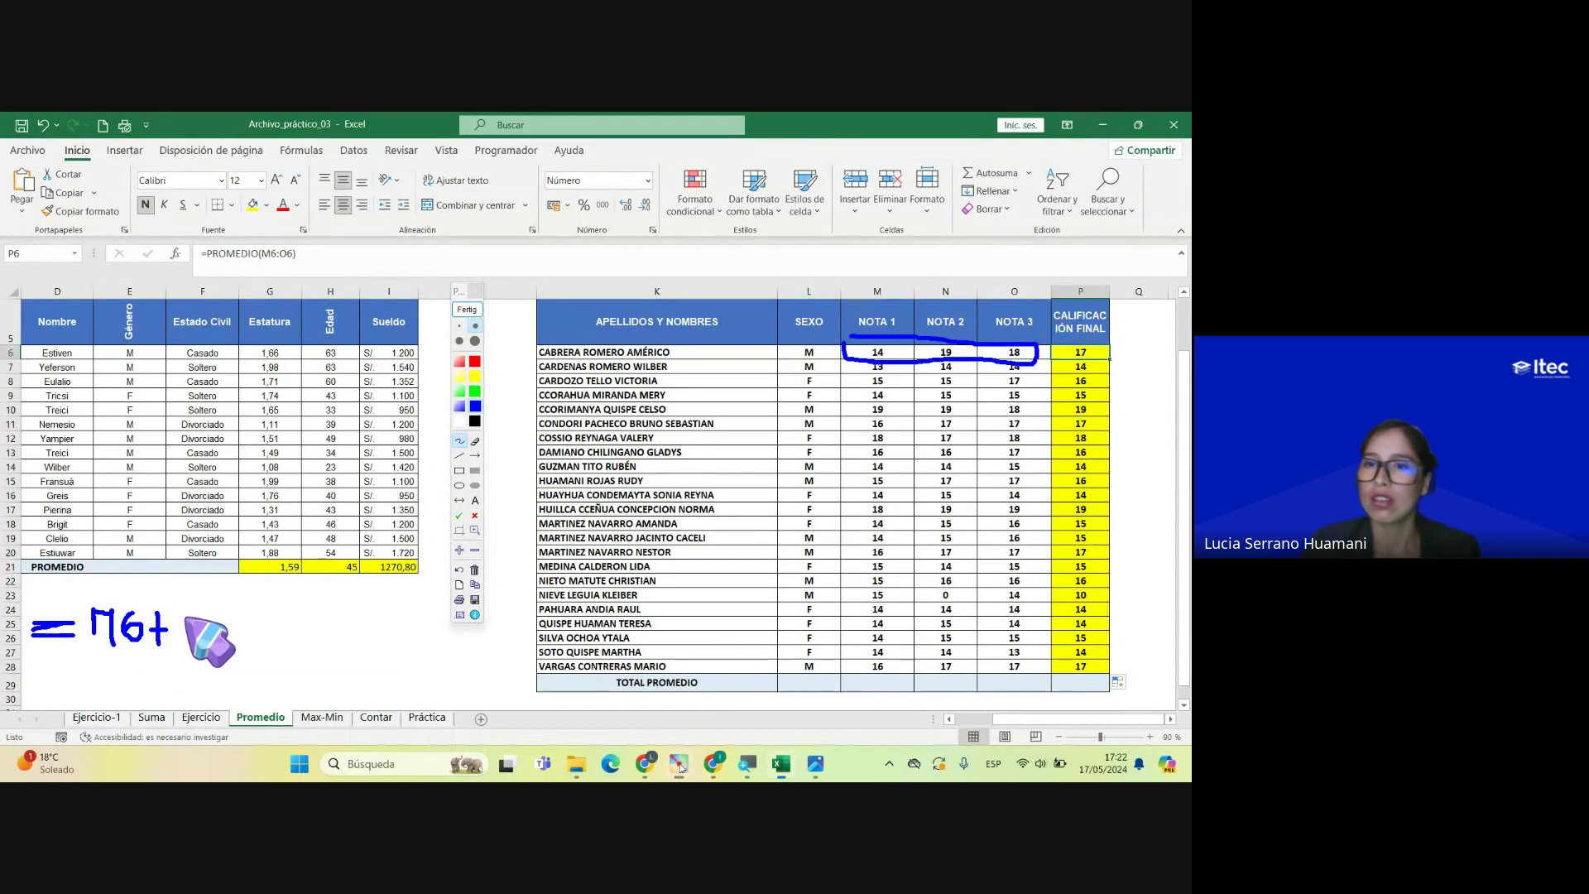
mouse_move(184, 619)
mouse_down()
mouse_move(191, 645)
mouse_move(208, 614)
mouse_move(218, 658)
mouse_move(260, 630)
mouse_move(259, 650)
mouse_up()
drag(246, 634, 272, 634)
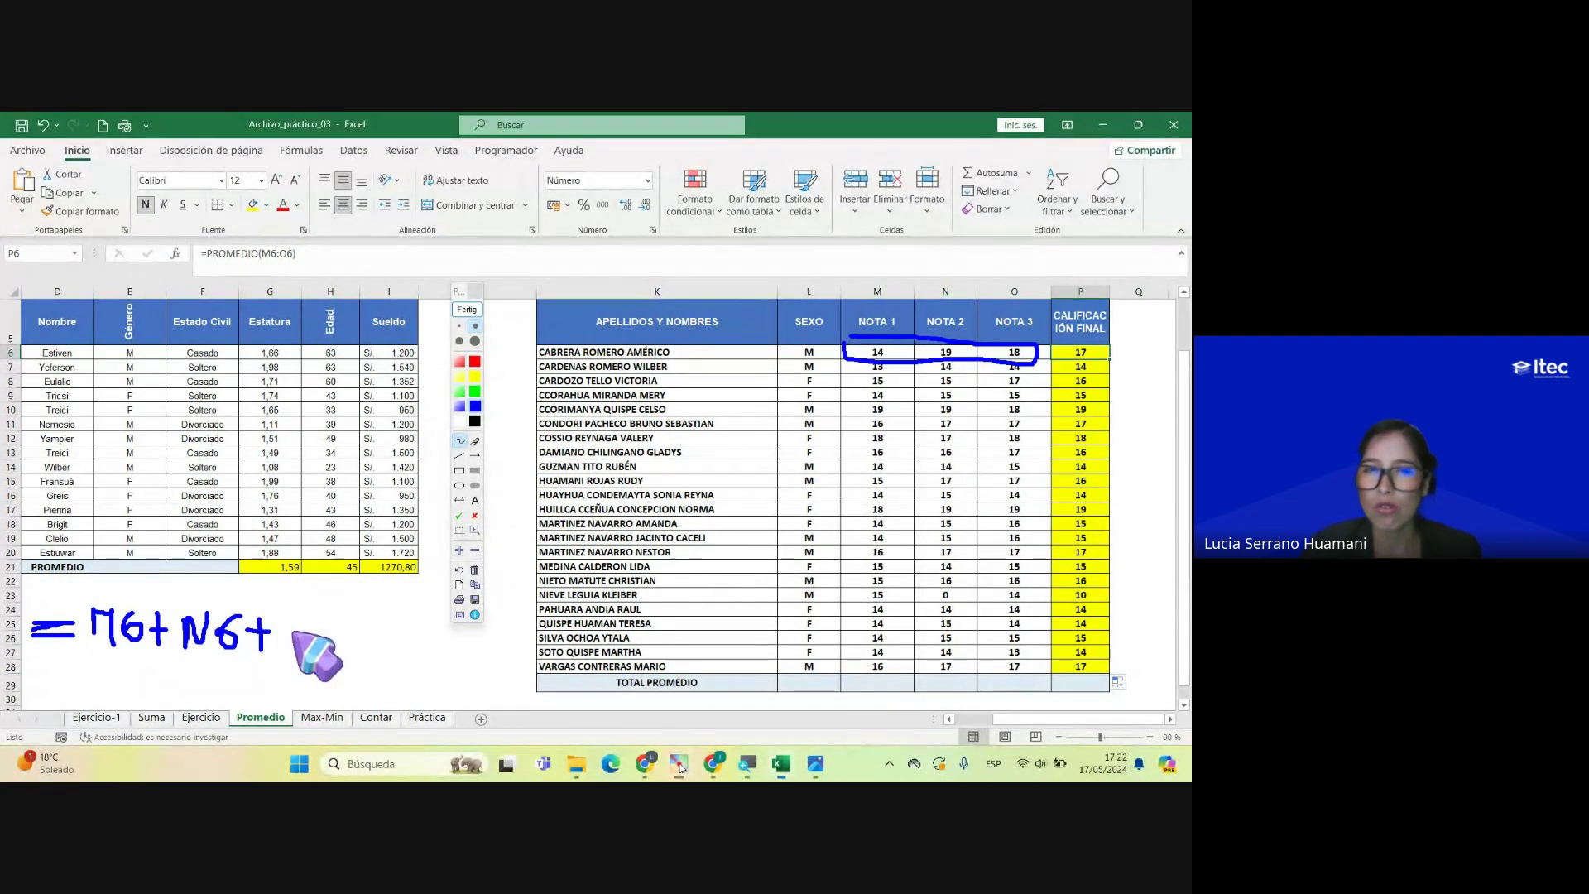
mouse_move(308, 623)
mouse_down()
mouse_move(293, 647)
mouse_move(313, 651)
mouse_move(308, 622)
mouse_move(373, 661)
mouse_up()
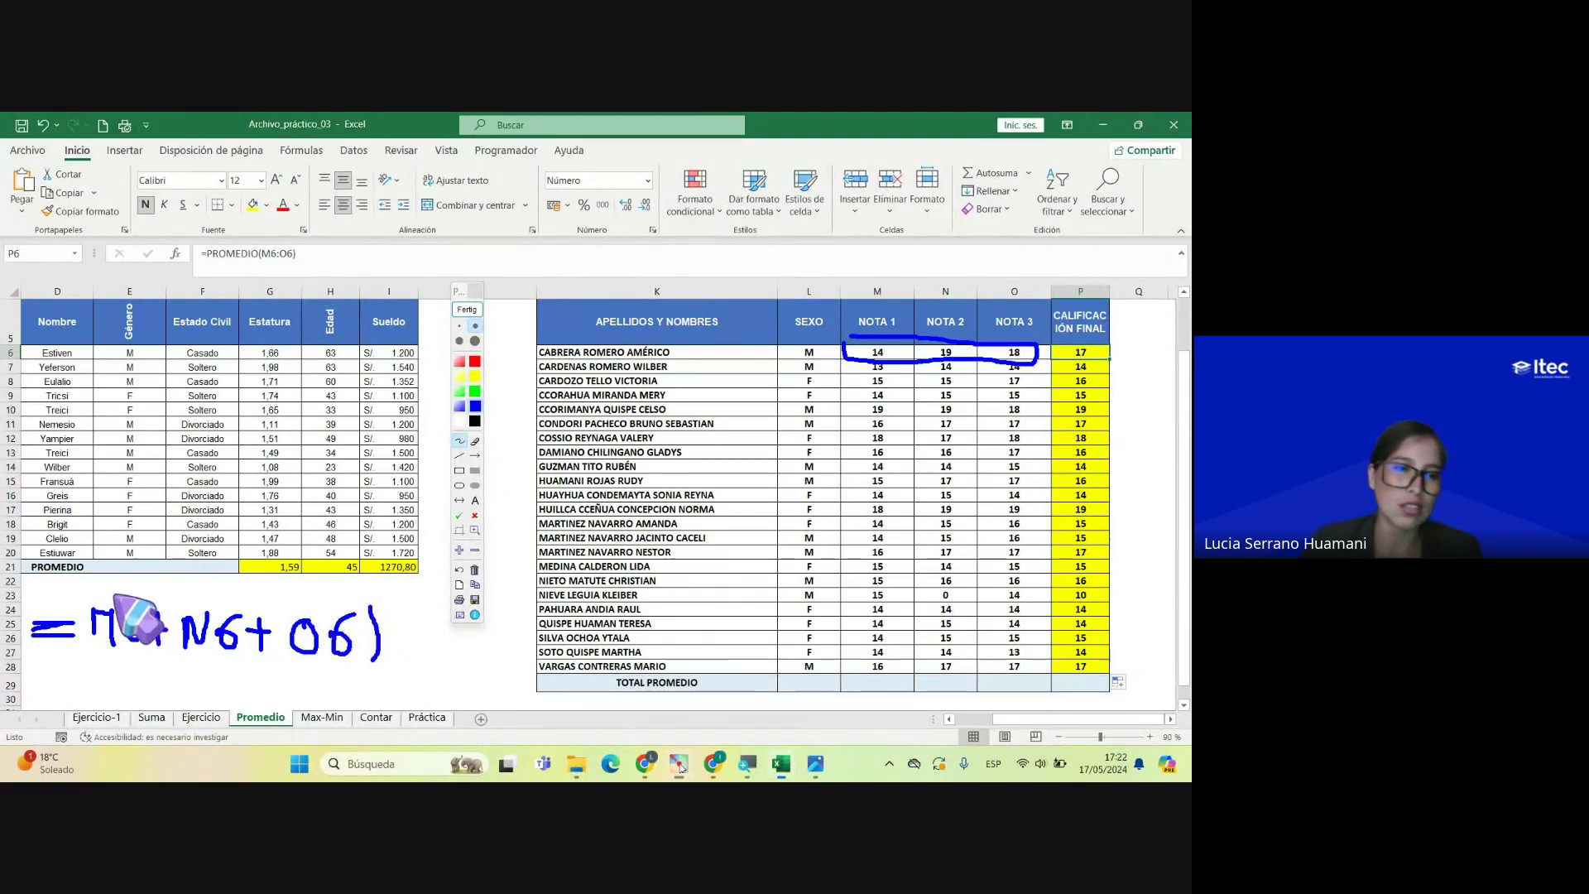
drag(93, 596, 81, 656)
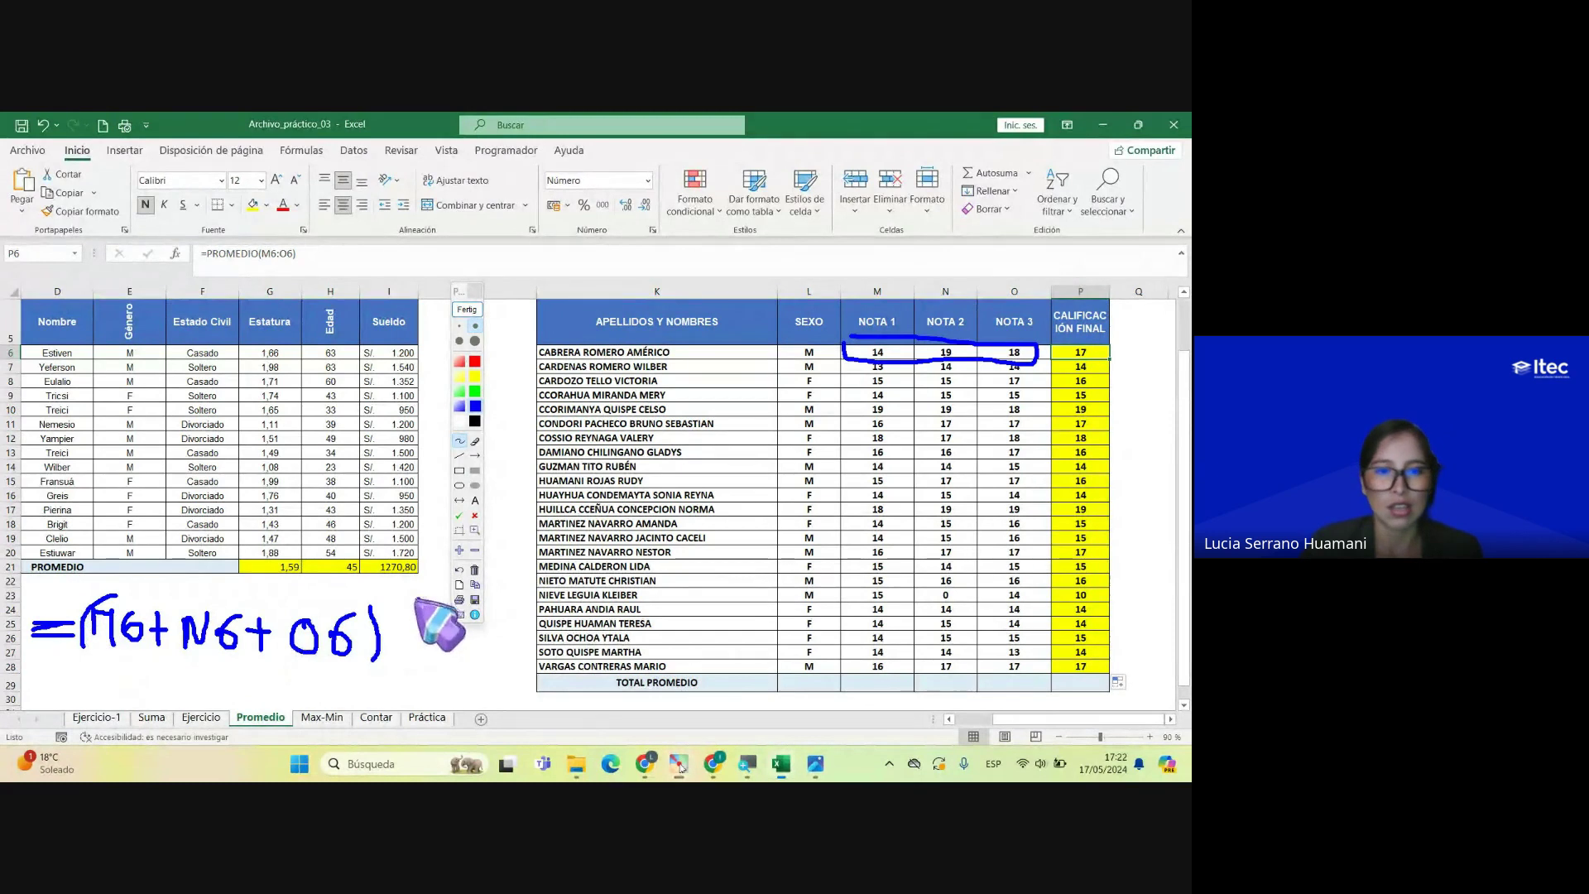
drag(418, 600, 385, 698)
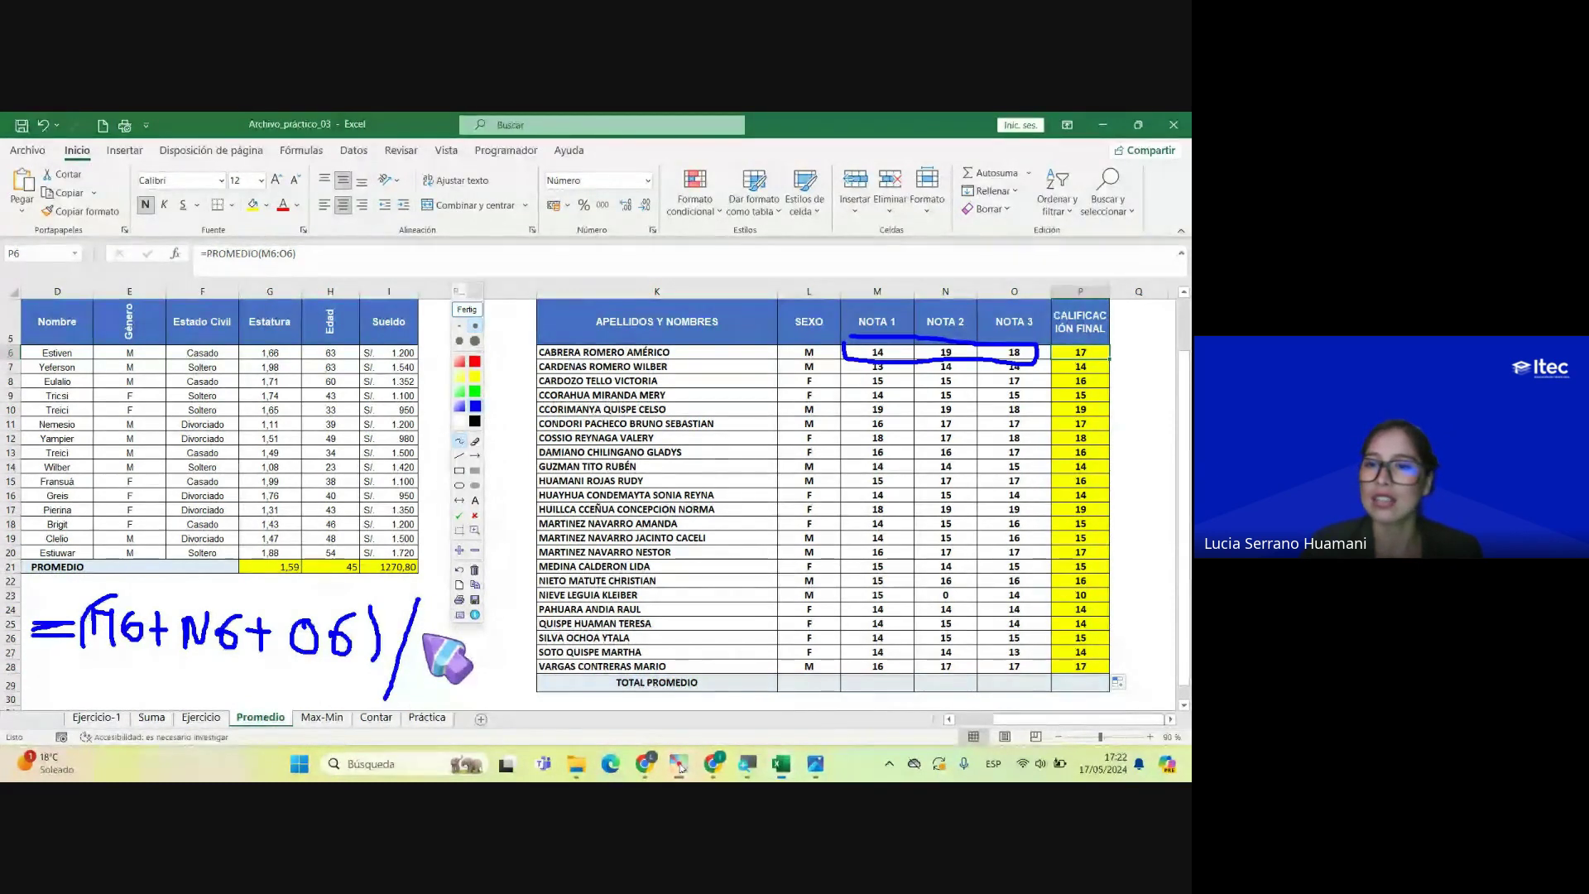
mouse_move(424, 622)
mouse_down()
mouse_move(453, 641)
mouse_move(424, 664)
mouse_up()
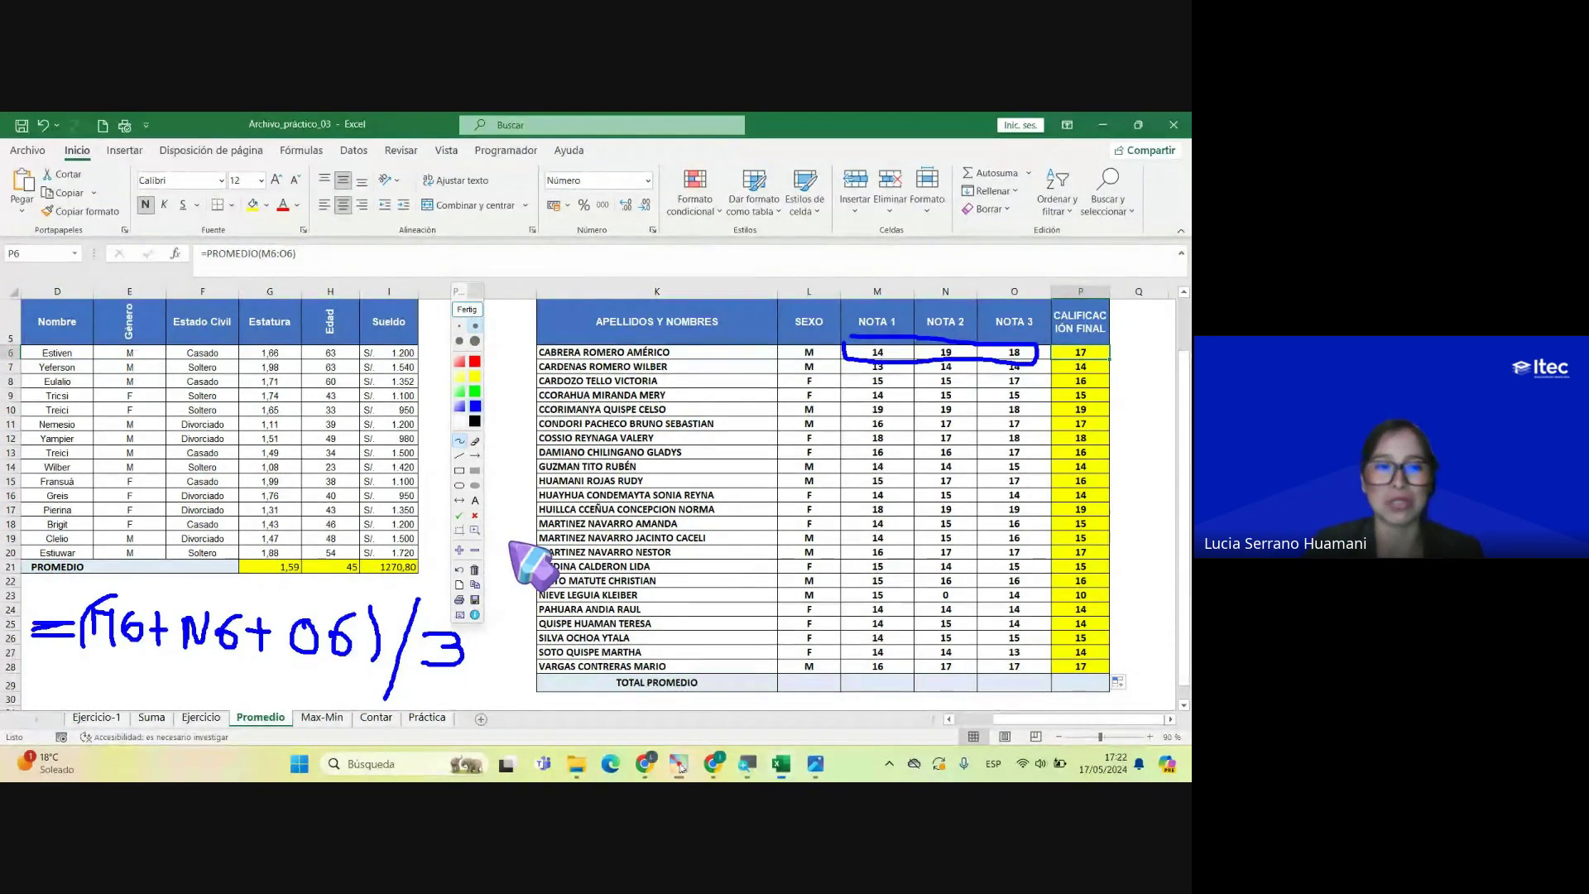
click(467, 309)
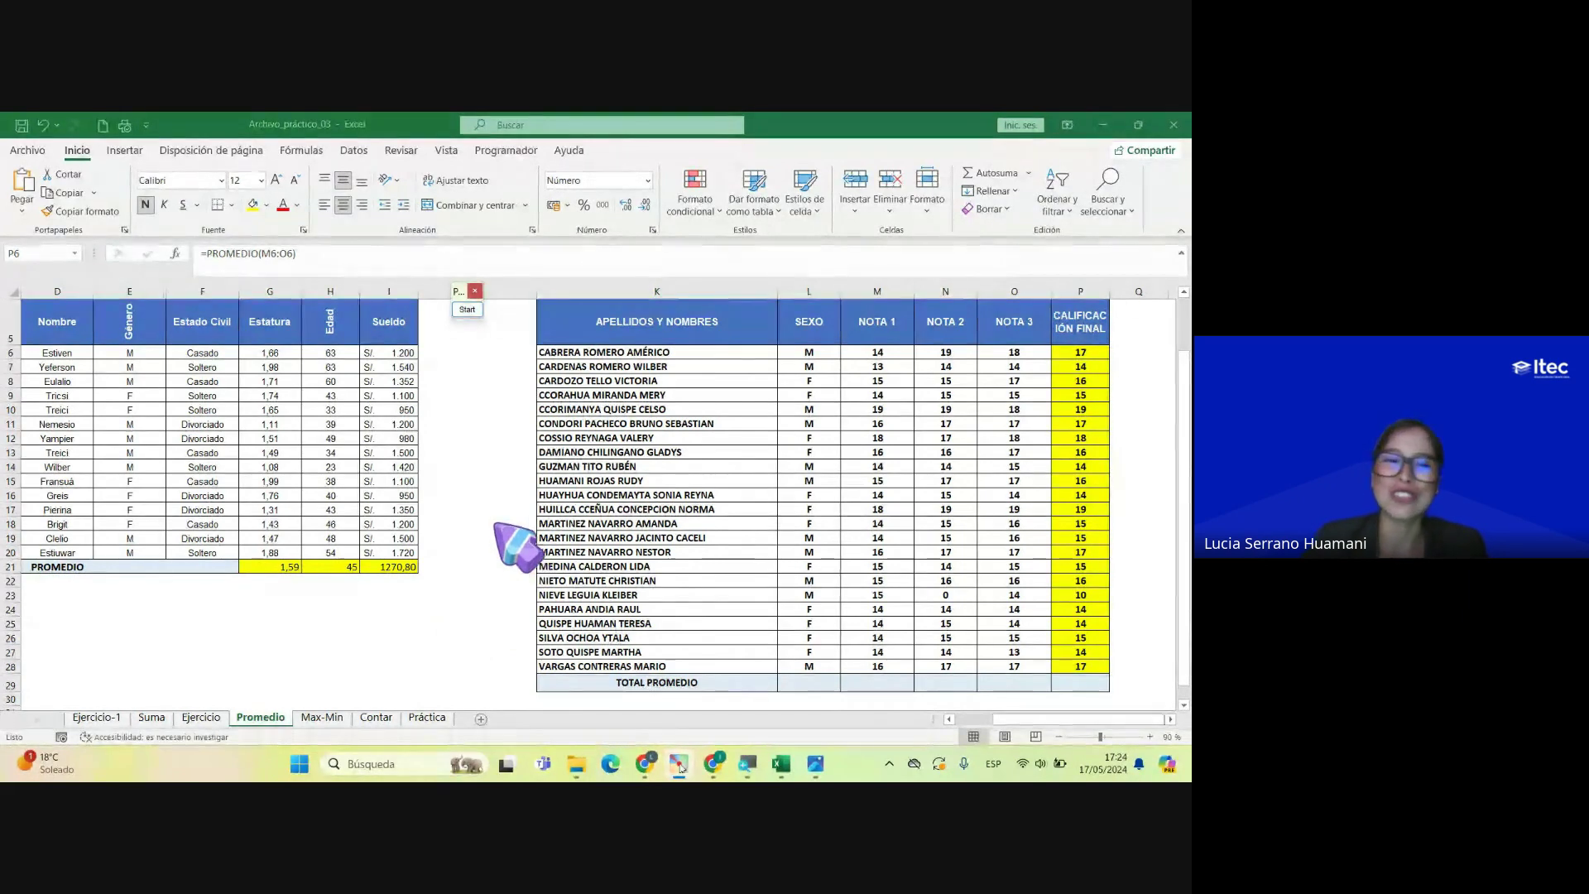
Step: Open the Max-Min sheet and review the LEGAJO DE PERSONAL table's name, position, salary, marital status and number of children columns
click(321, 718)
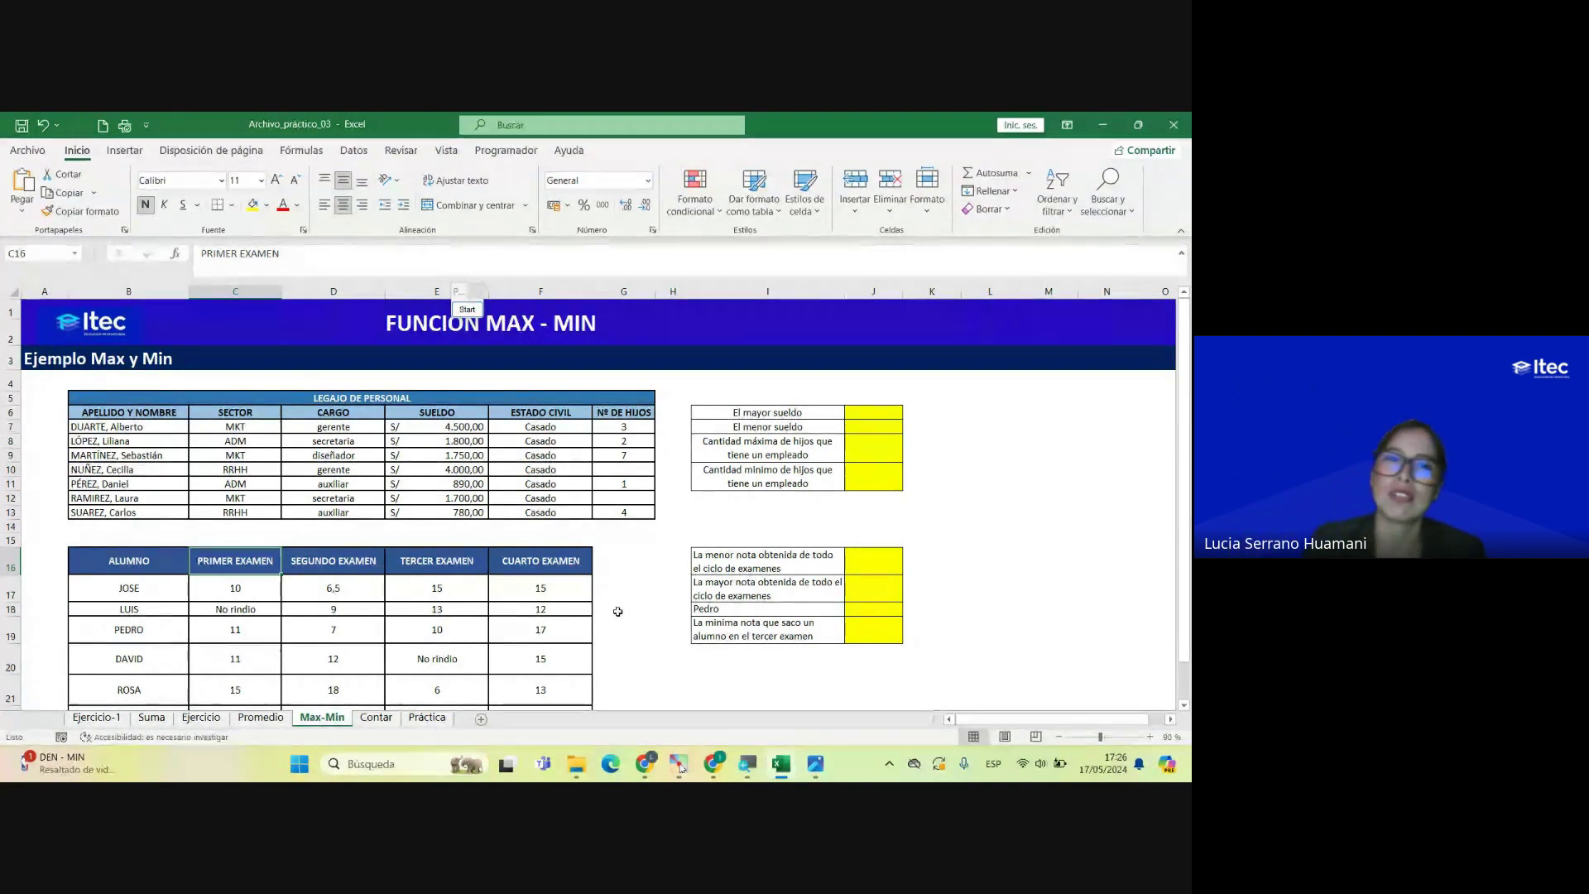
click(855, 414)
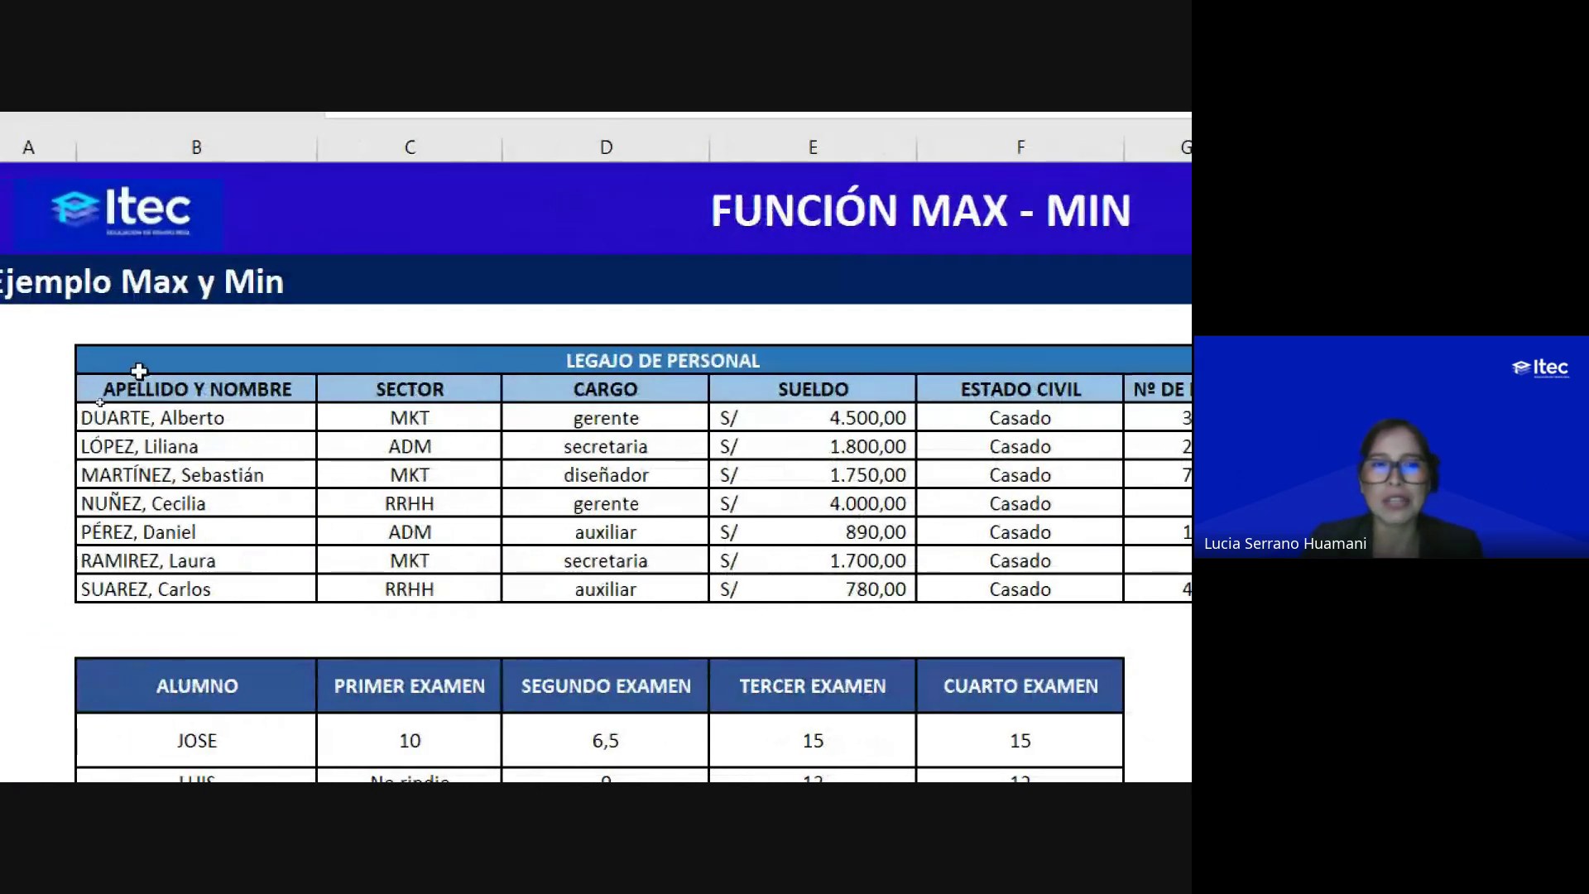
drag(132, 364, 978, 577)
drag(211, 423, 202, 595)
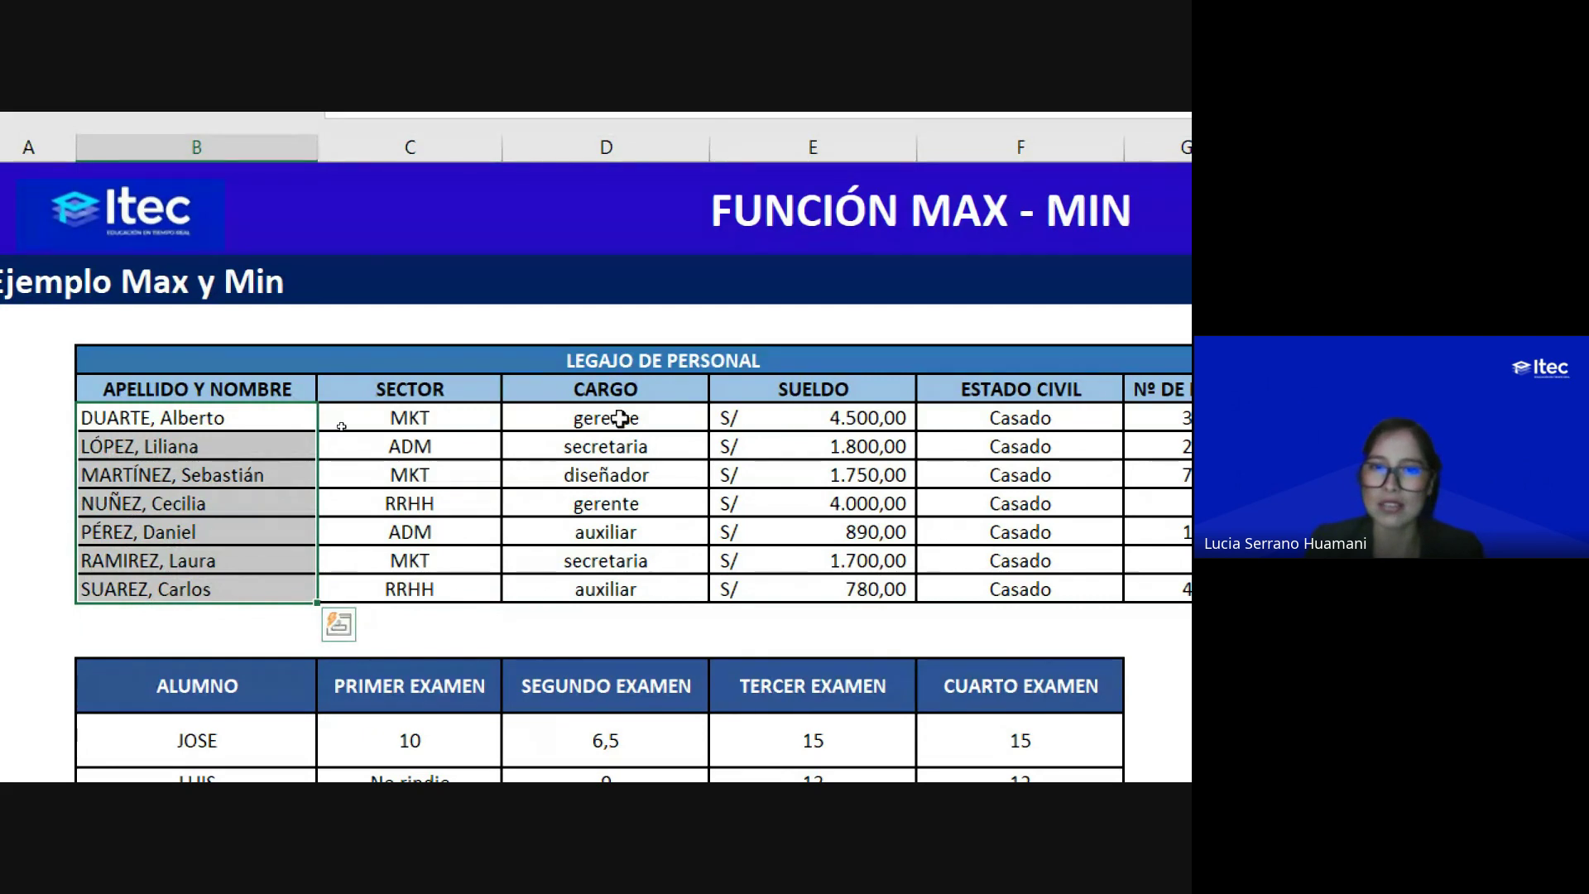
drag(606, 418, 606, 589)
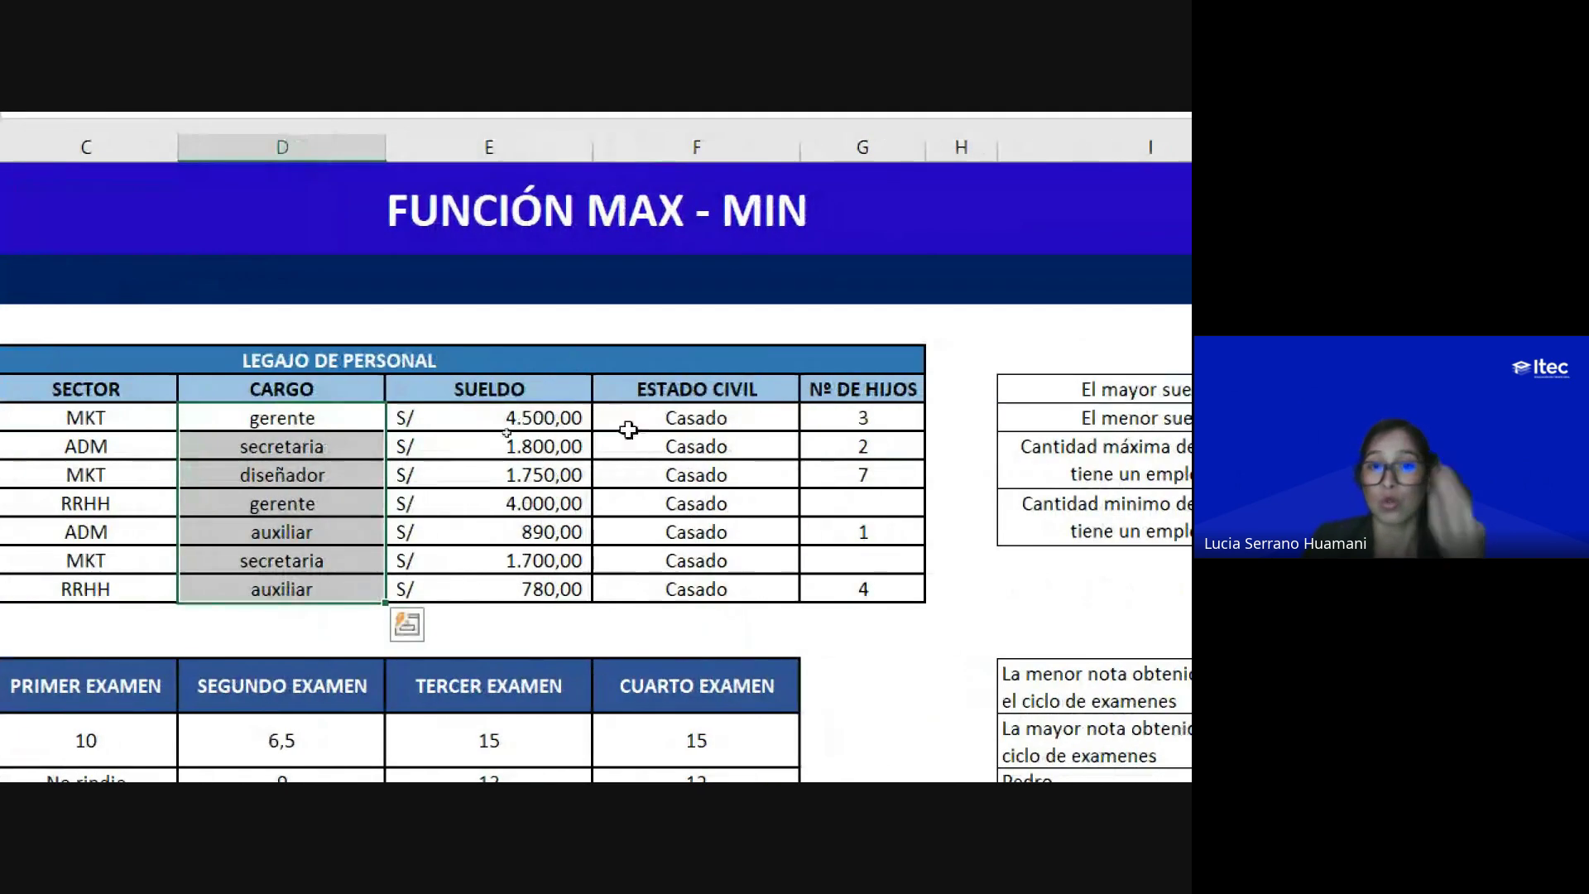
drag(637, 419, 584, 589)
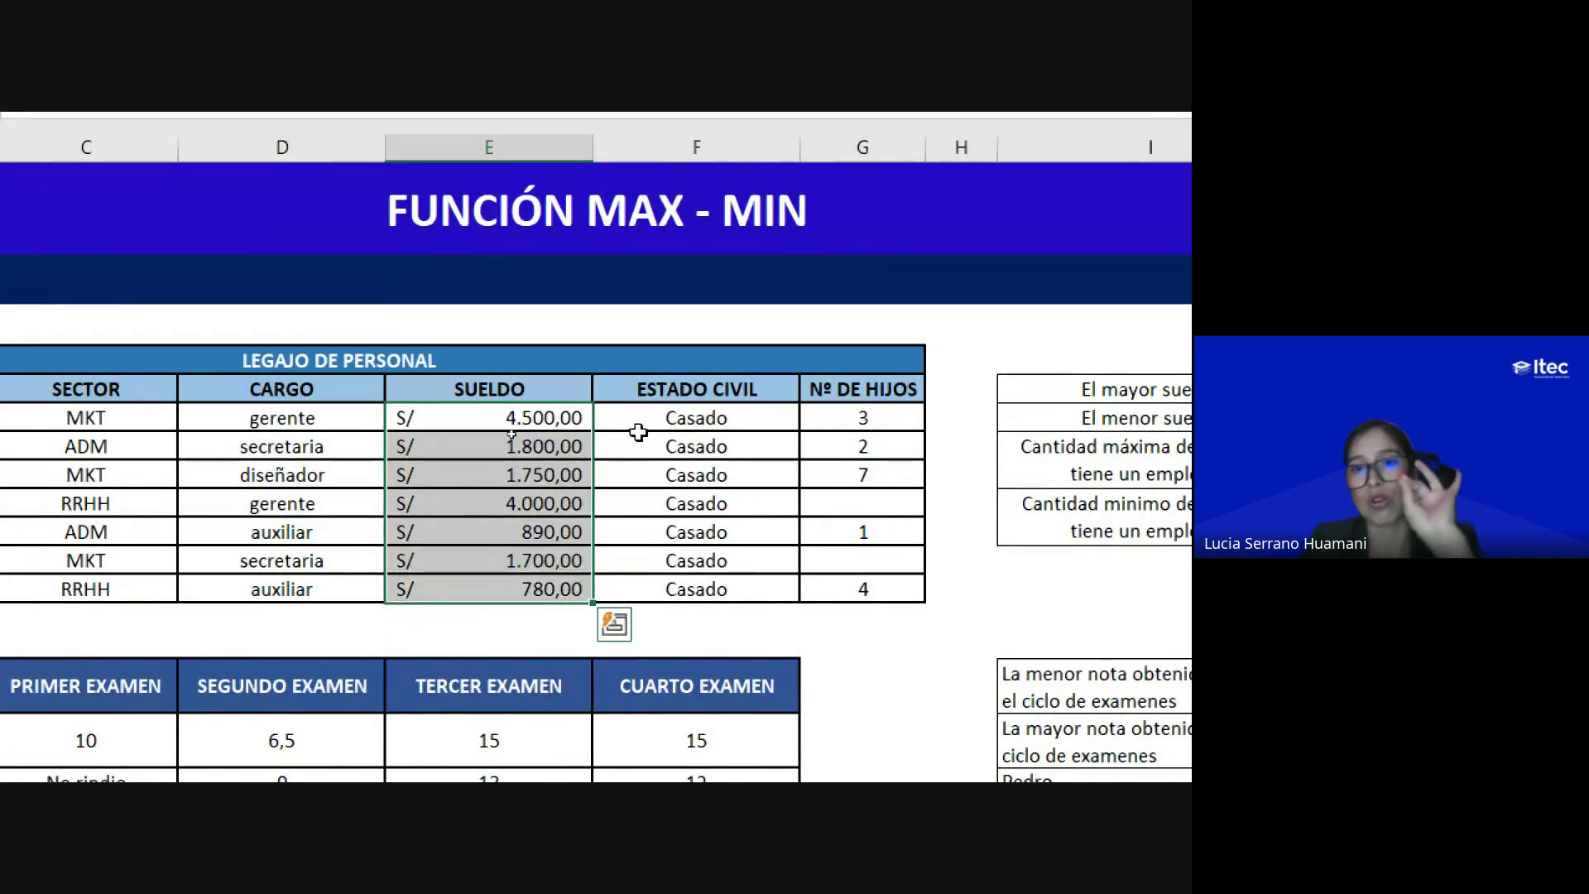
drag(634, 443, 643, 593)
drag(811, 422, 845, 589)
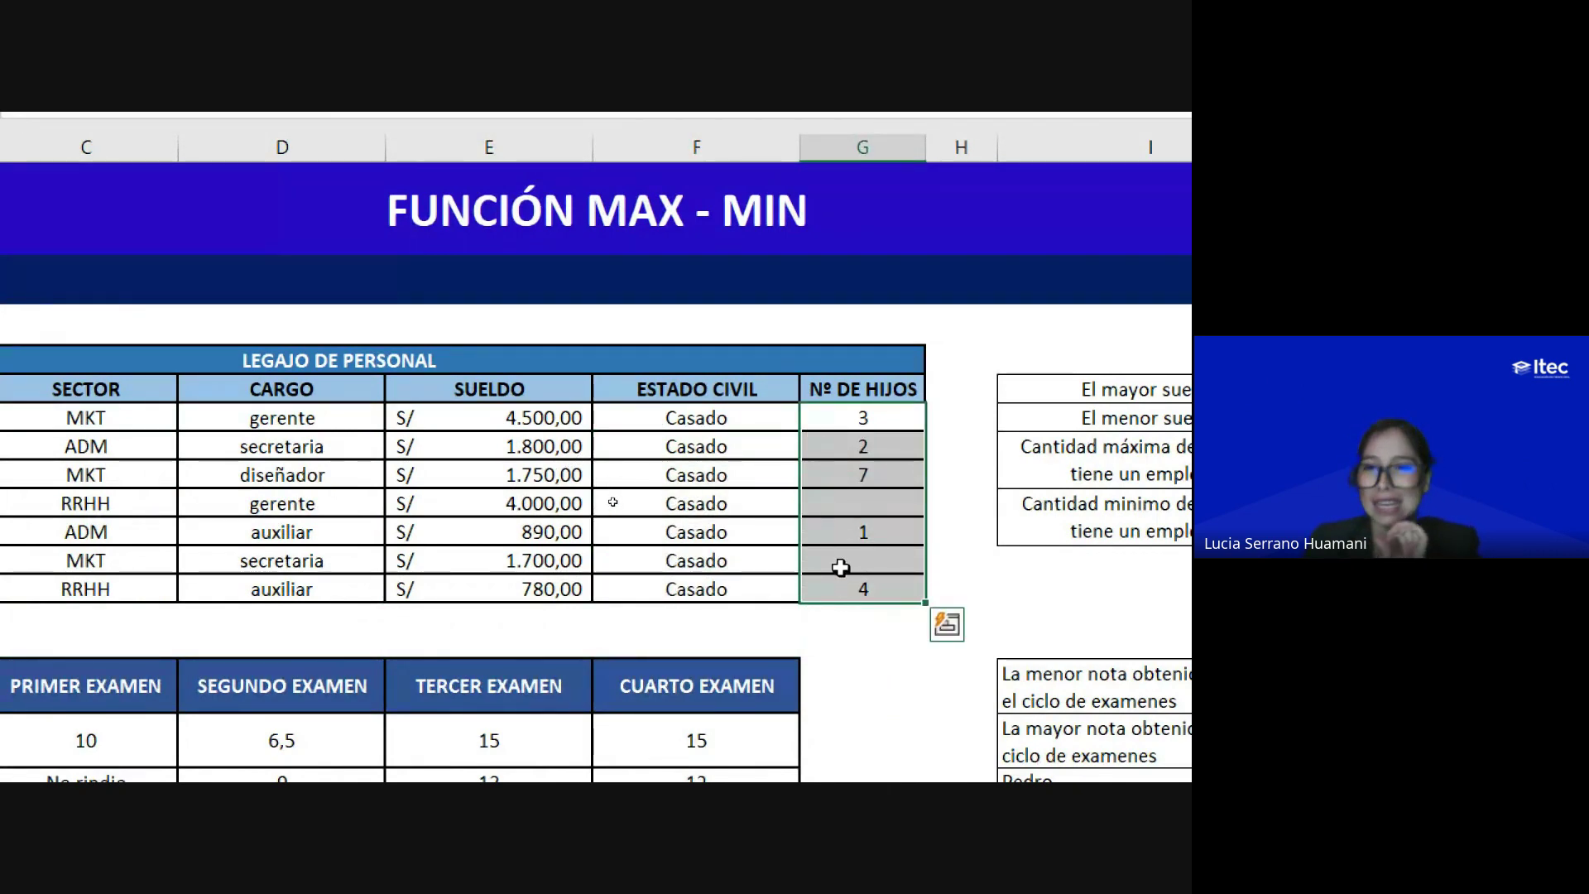
click(837, 508)
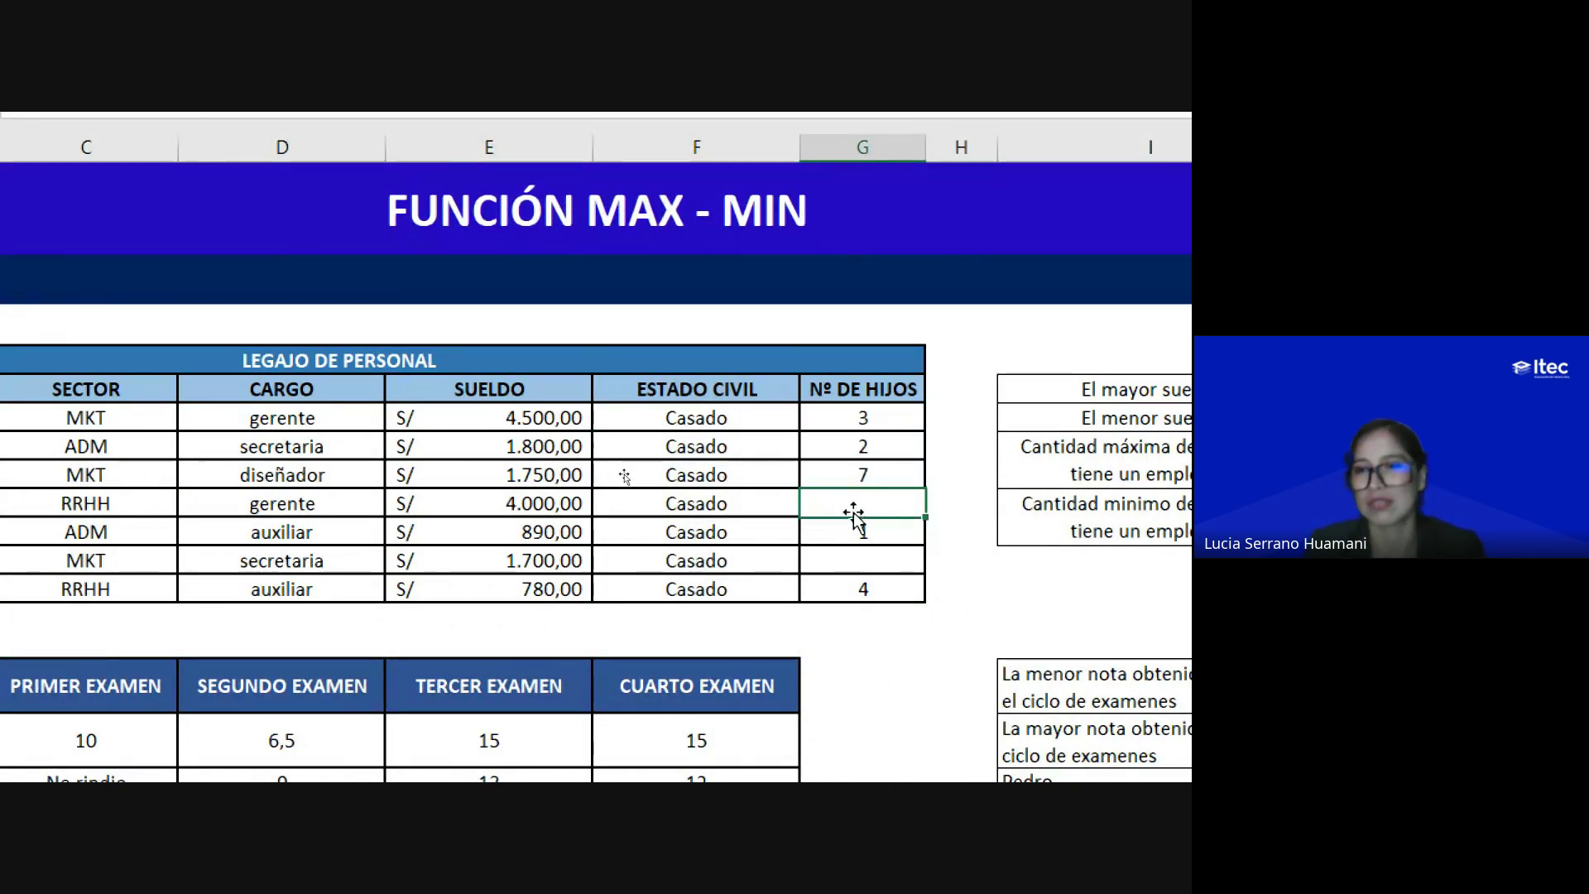
Step: Calculate El mayor sueldo in J6 with the formula =MAX(E7:E13) over the SUELDO column
scroll(1145, 567, right, 5)
click(892, 399)
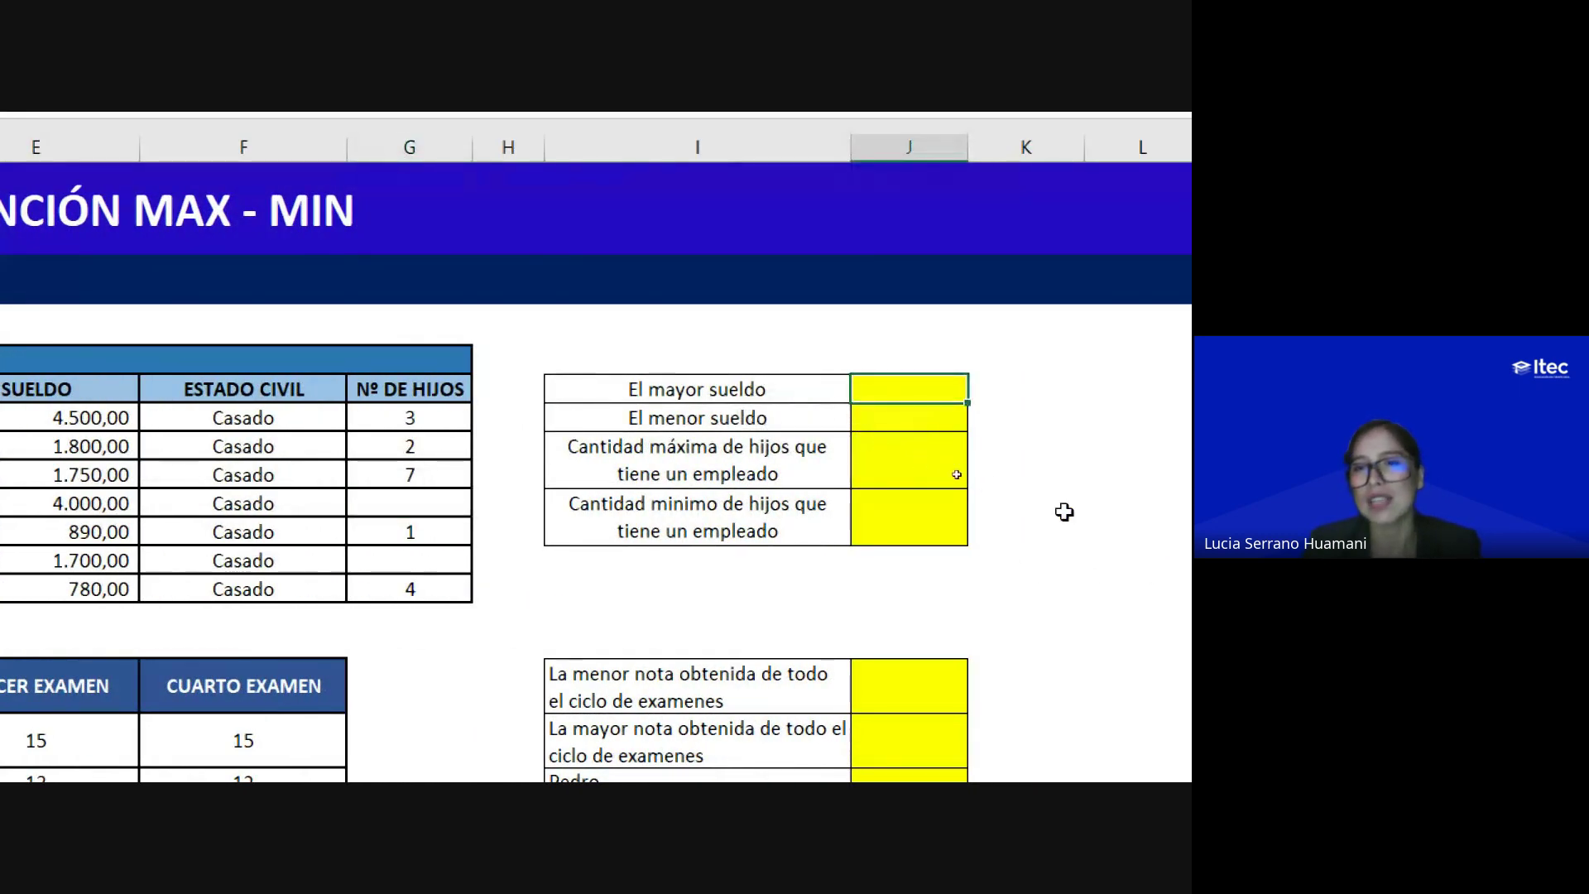
scroll(1157, 524, right, 1)
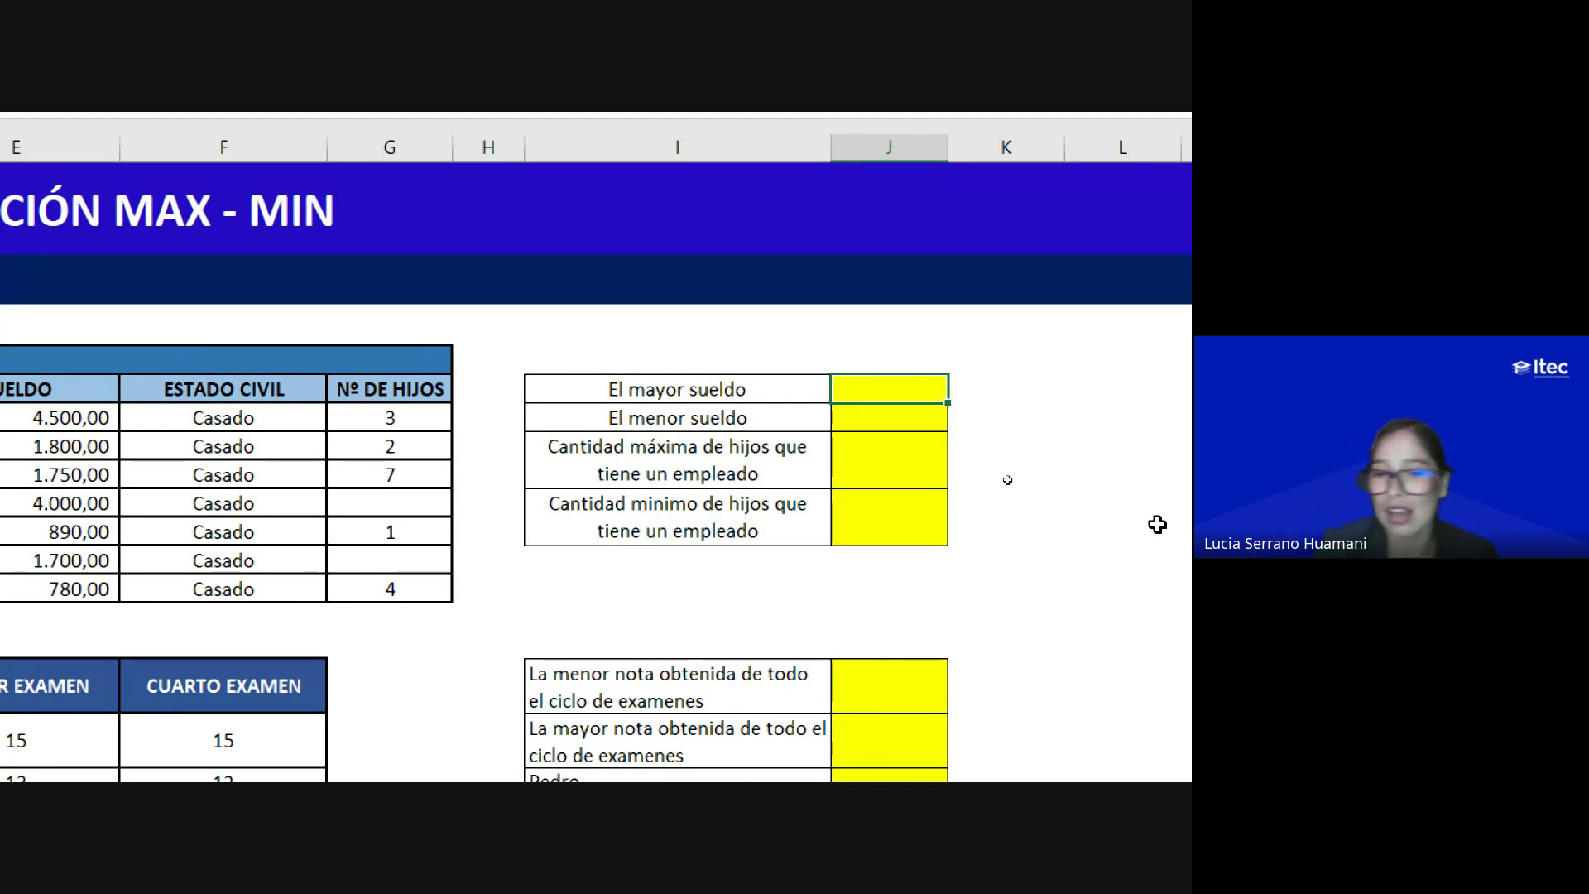
text(=)
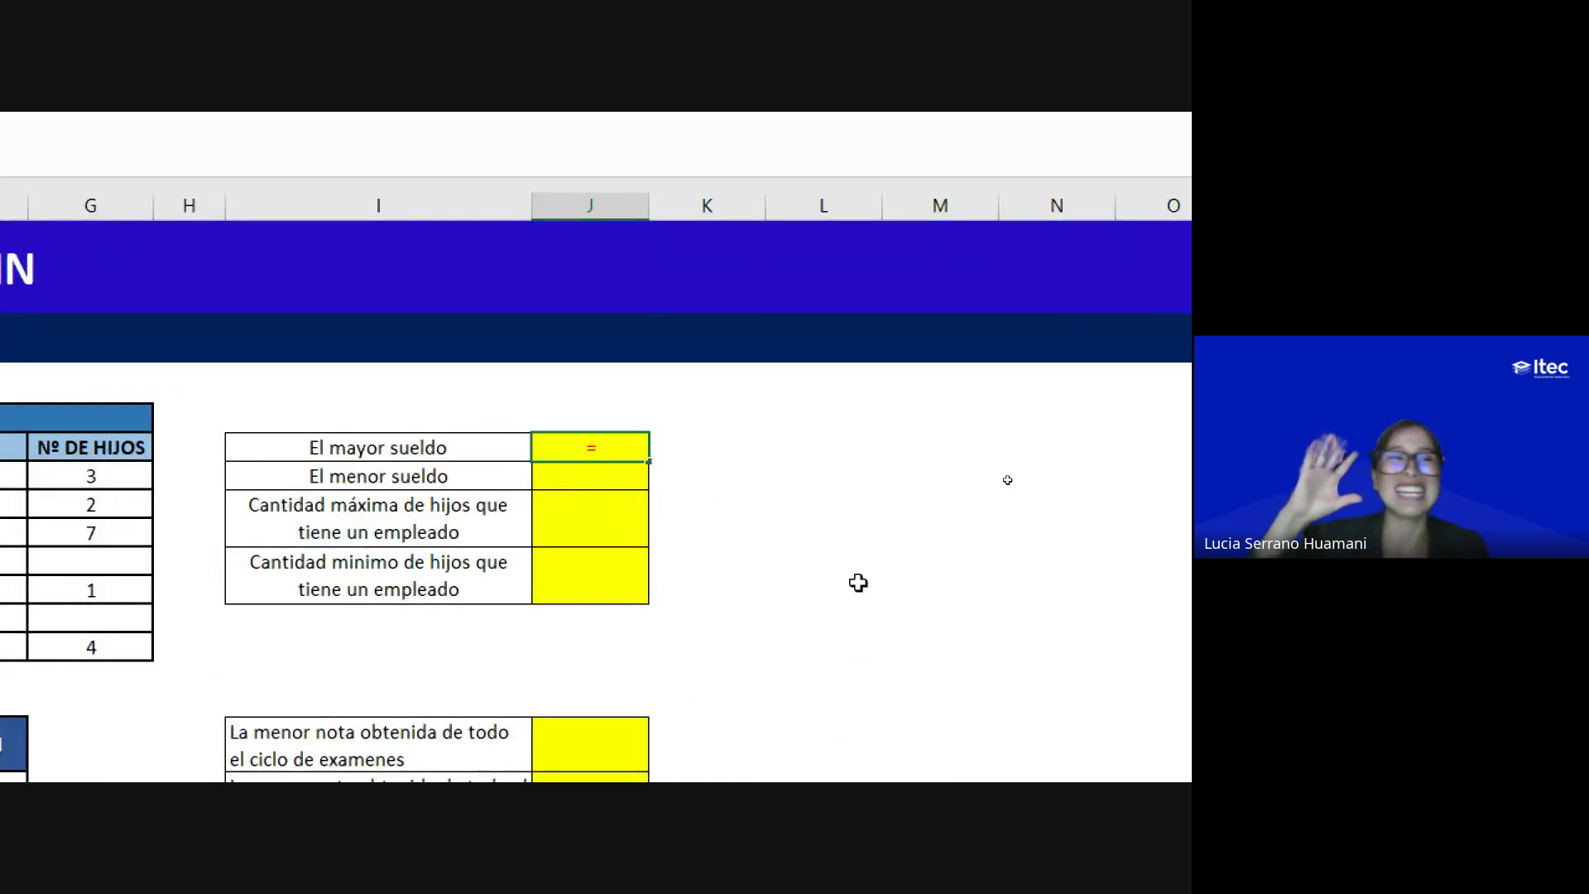
text(mac)
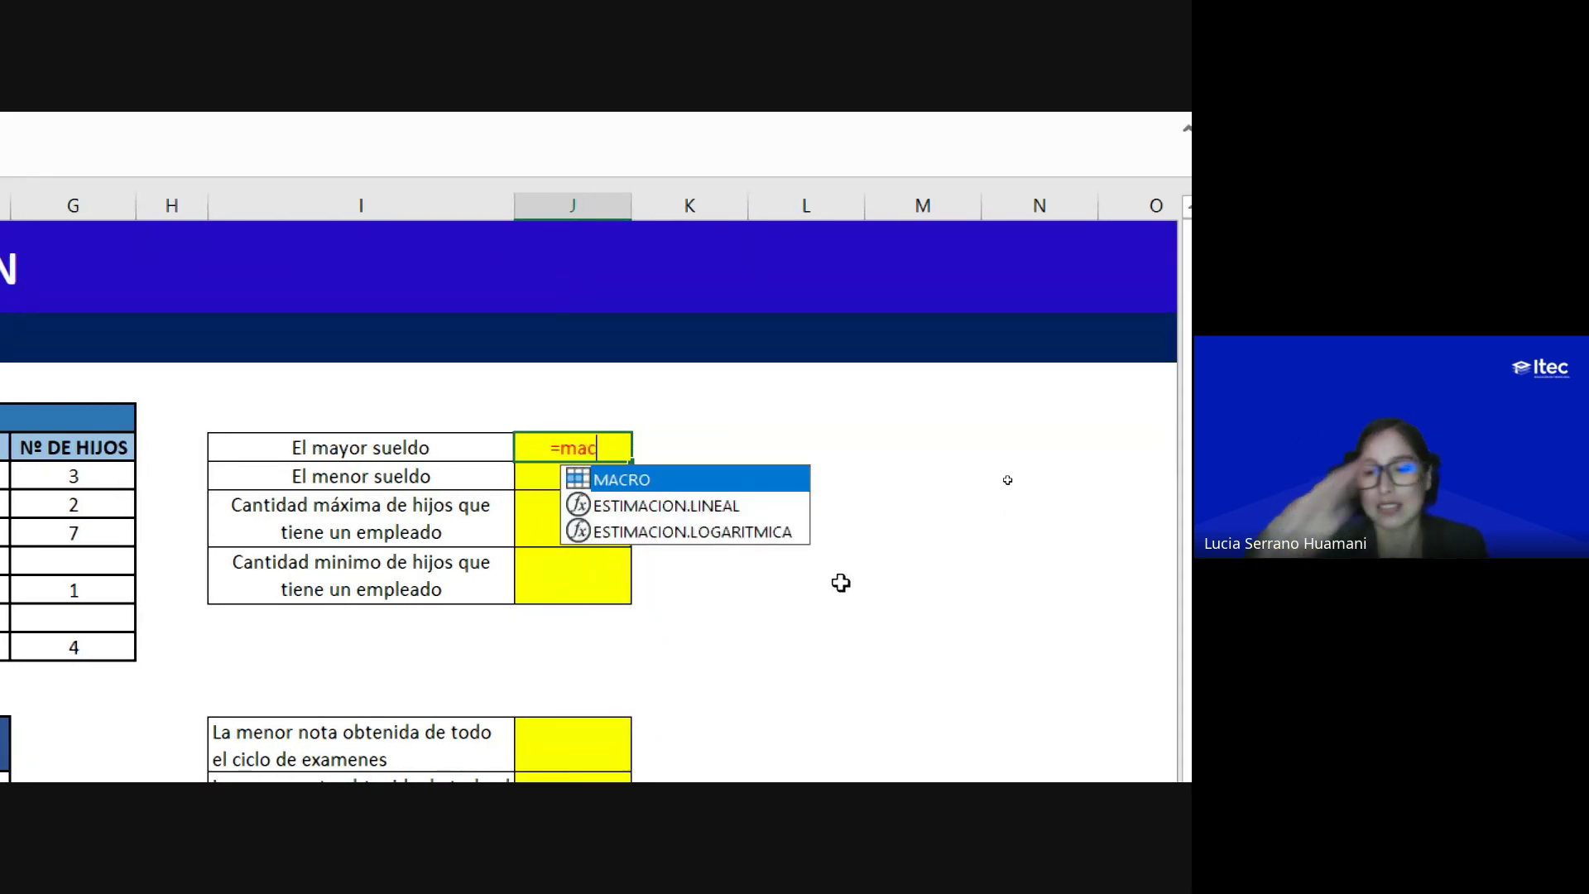
key(BackSpace)
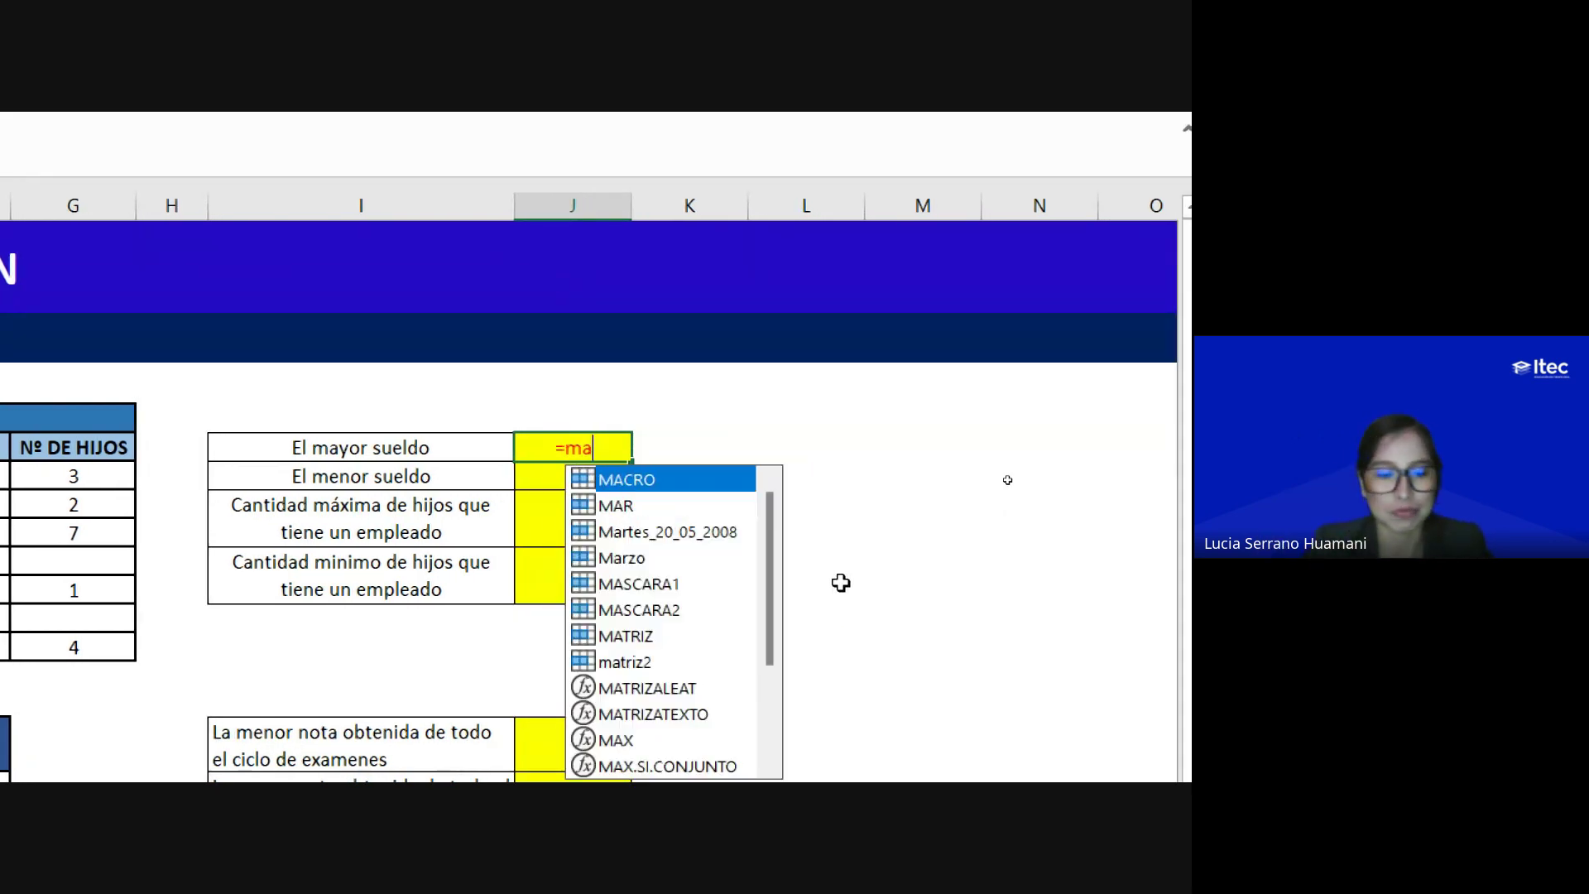
text(x)
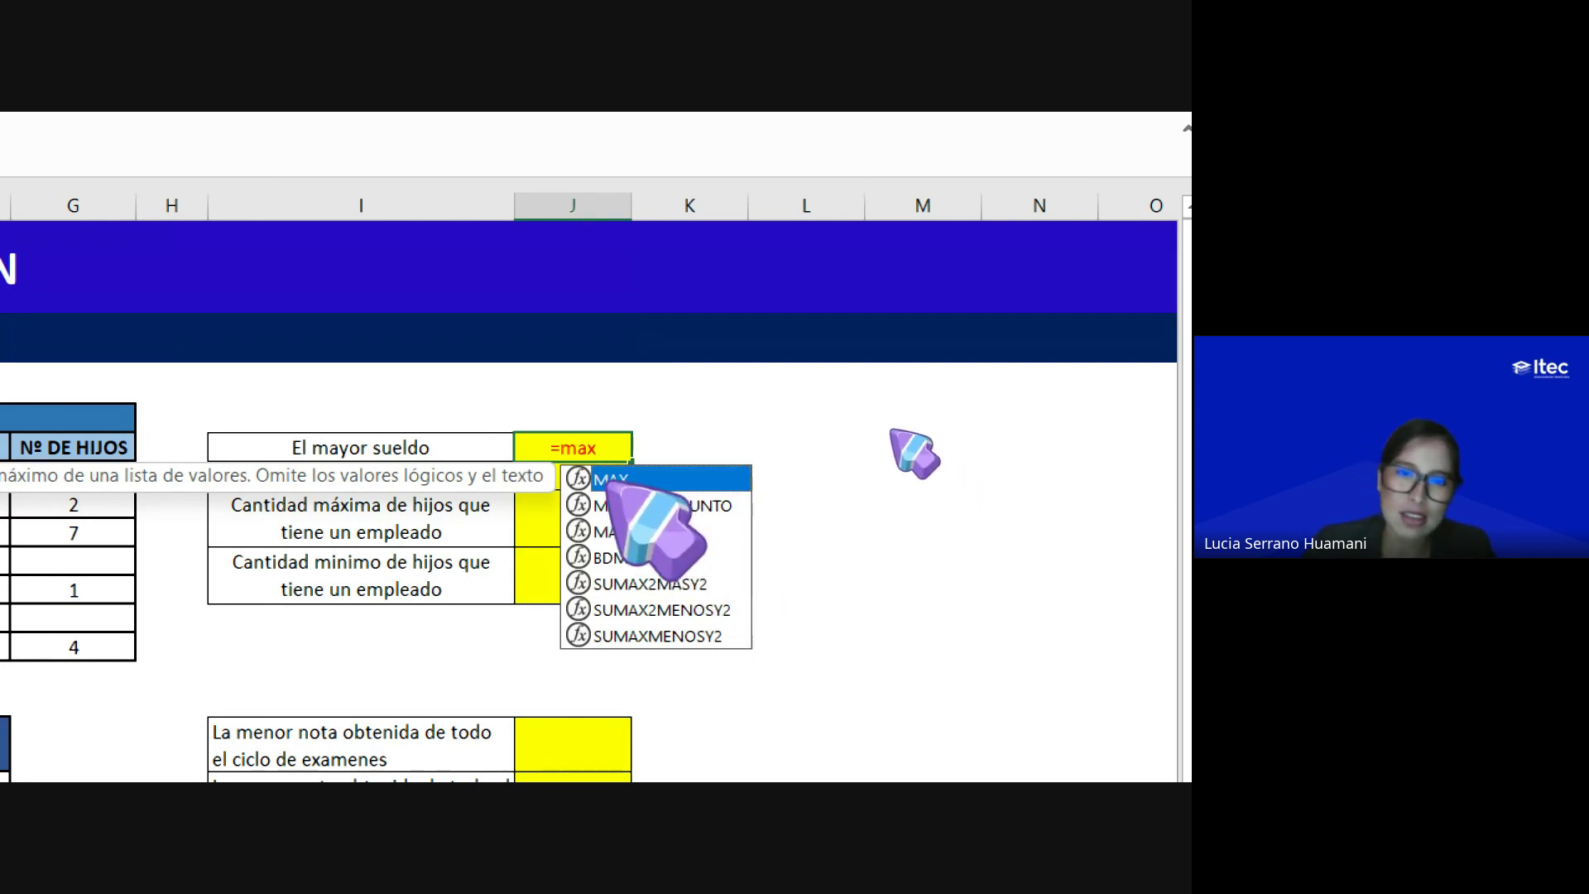
key(Tab)
scroll(211, 631, left, 5)
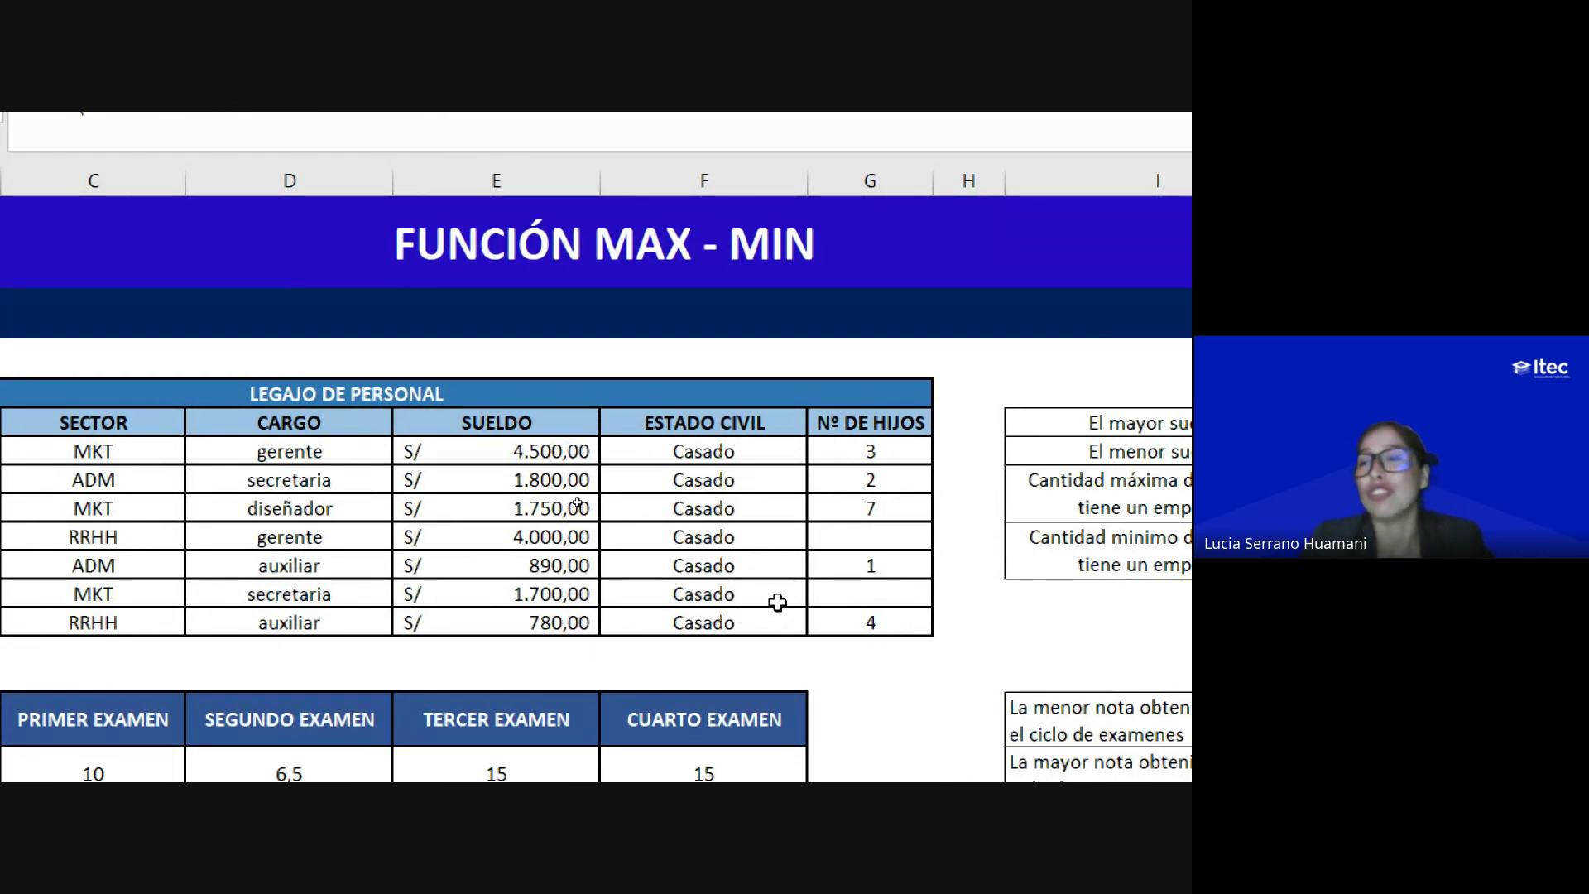
drag(471, 453, 482, 498)
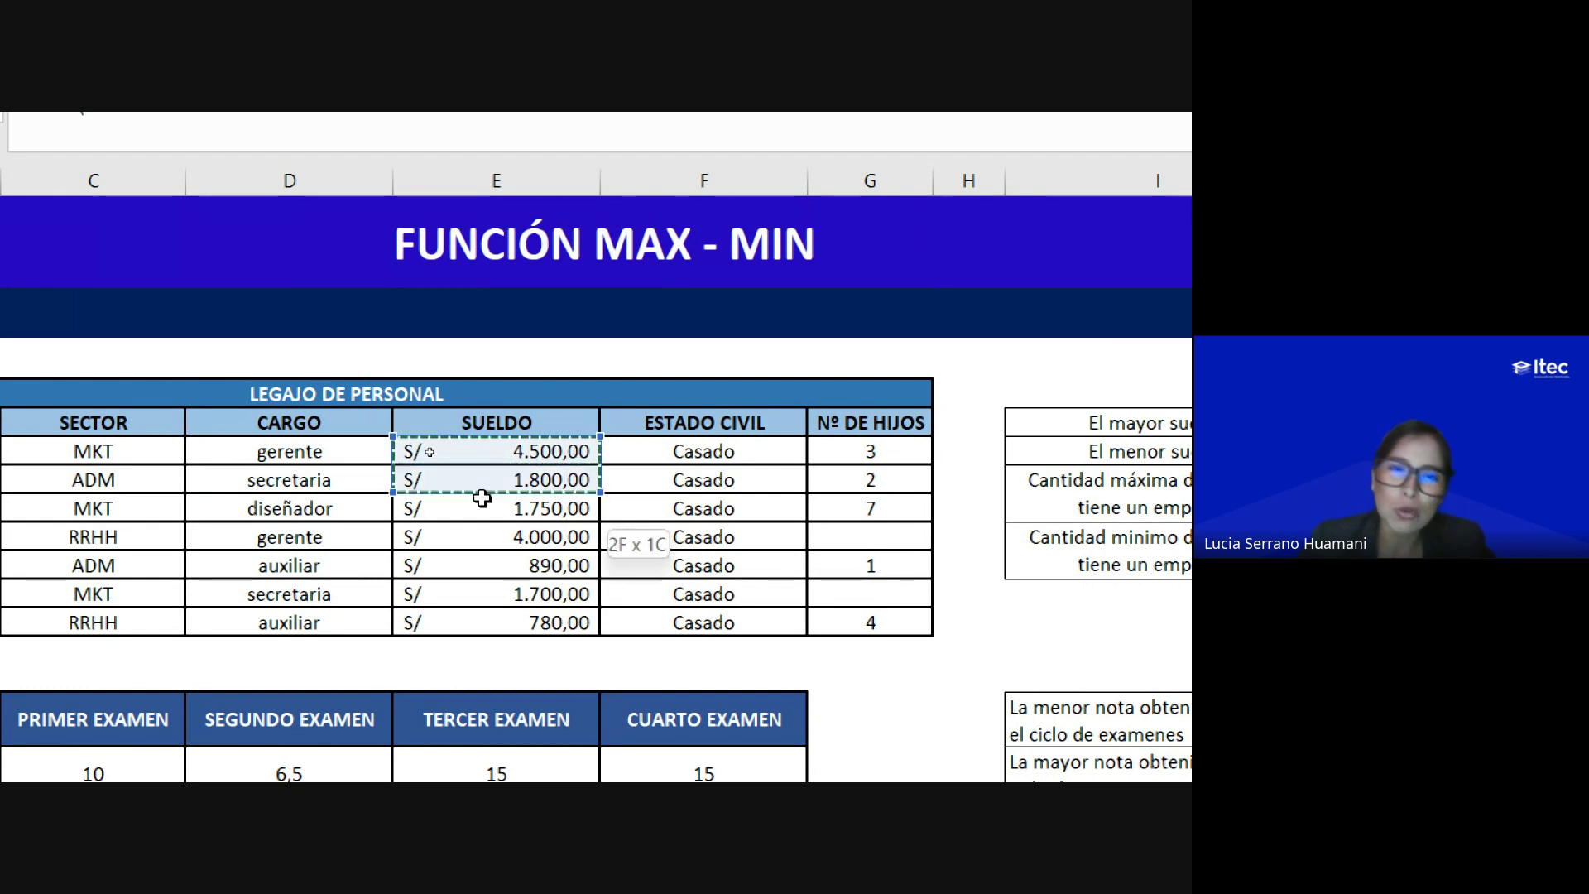
drag(486, 598, 487, 620)
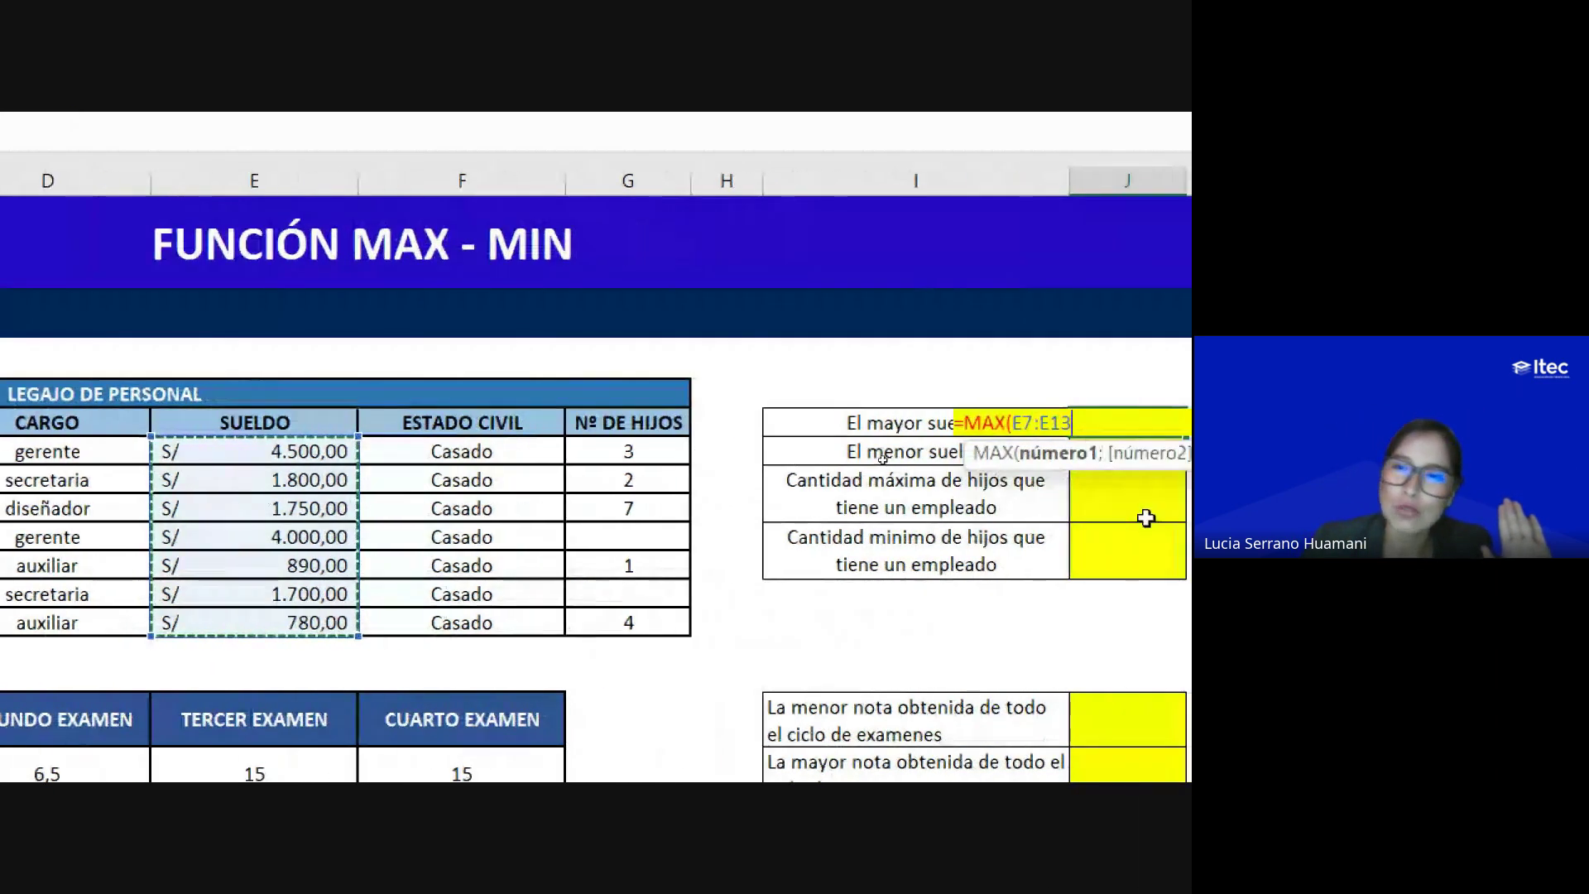
key(Return)
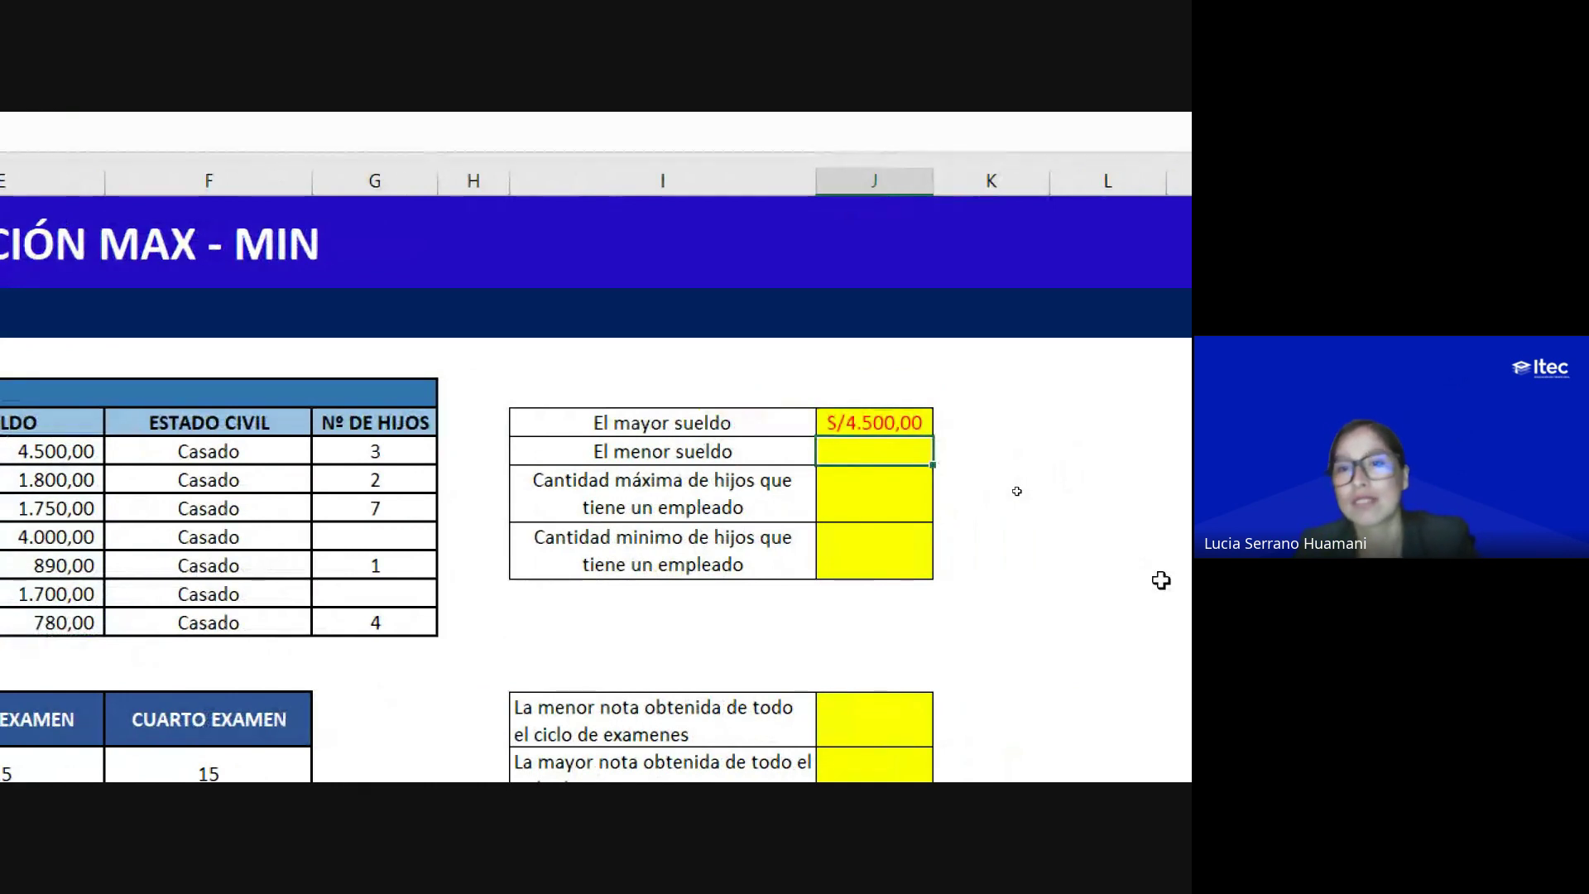
Step: Check the El mayor sueldo result against the SUELDO column and identify which employee earns that salary
click(869, 424)
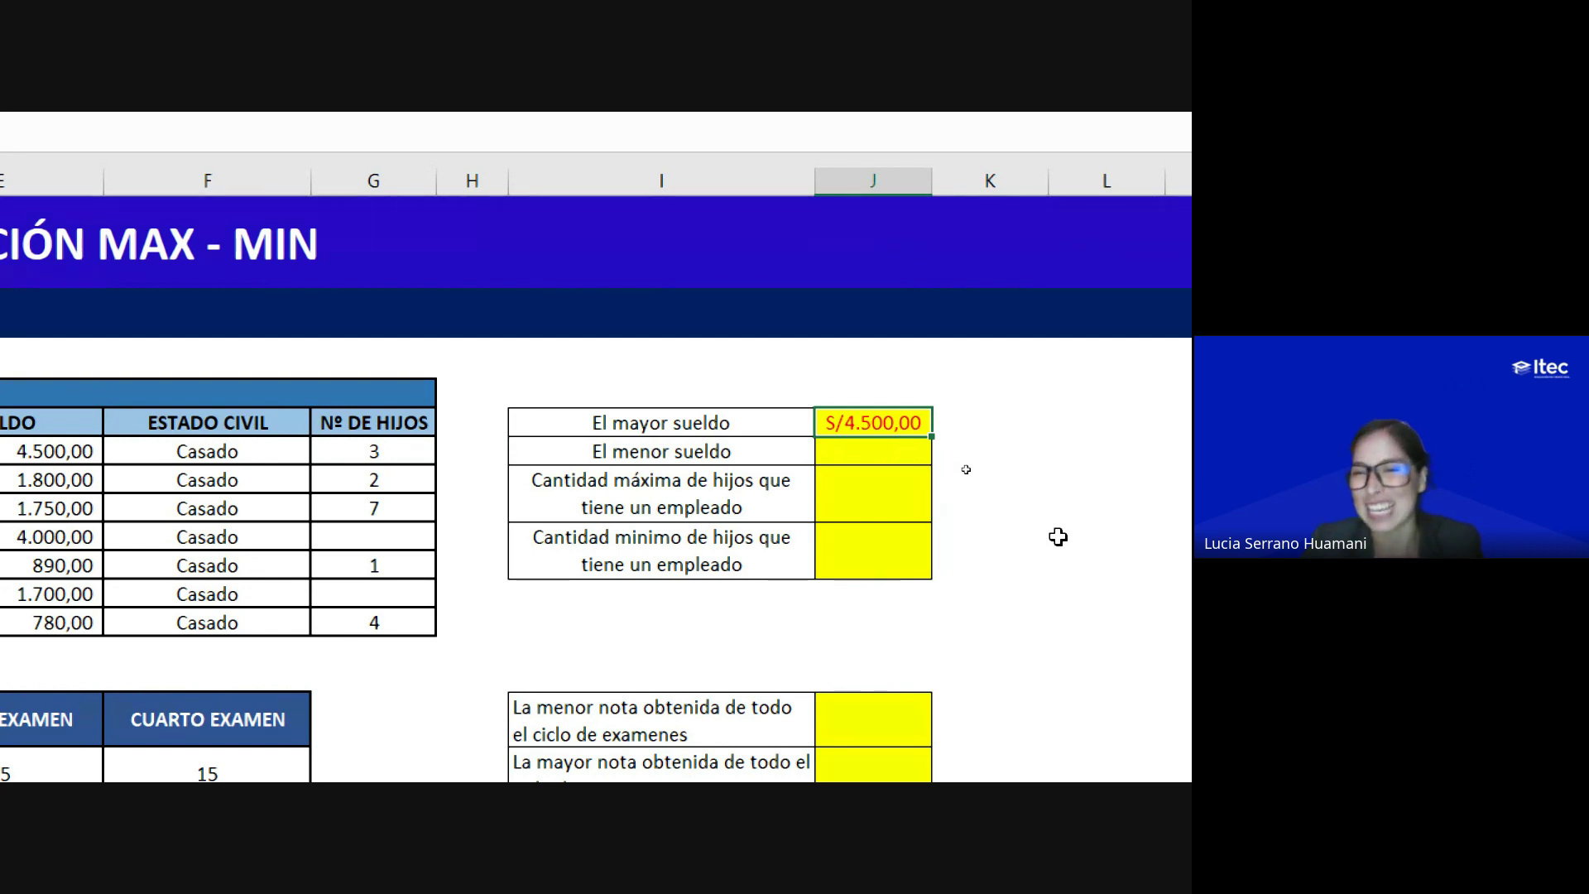
scroll(149, 646, left, 3)
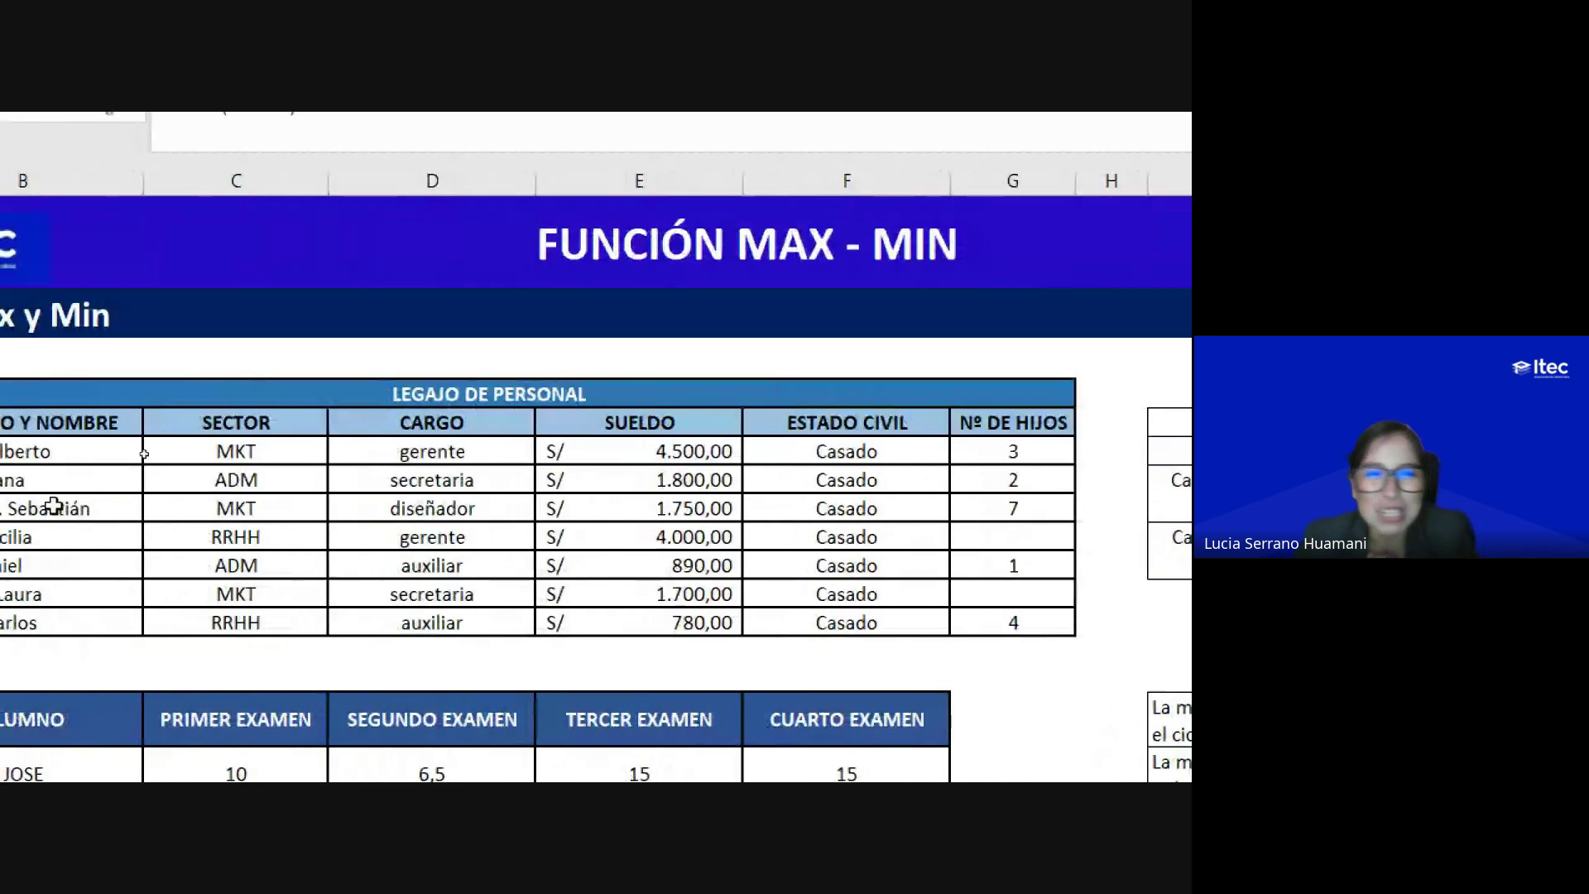
click(608, 458)
scroll(141, 484, left, 3)
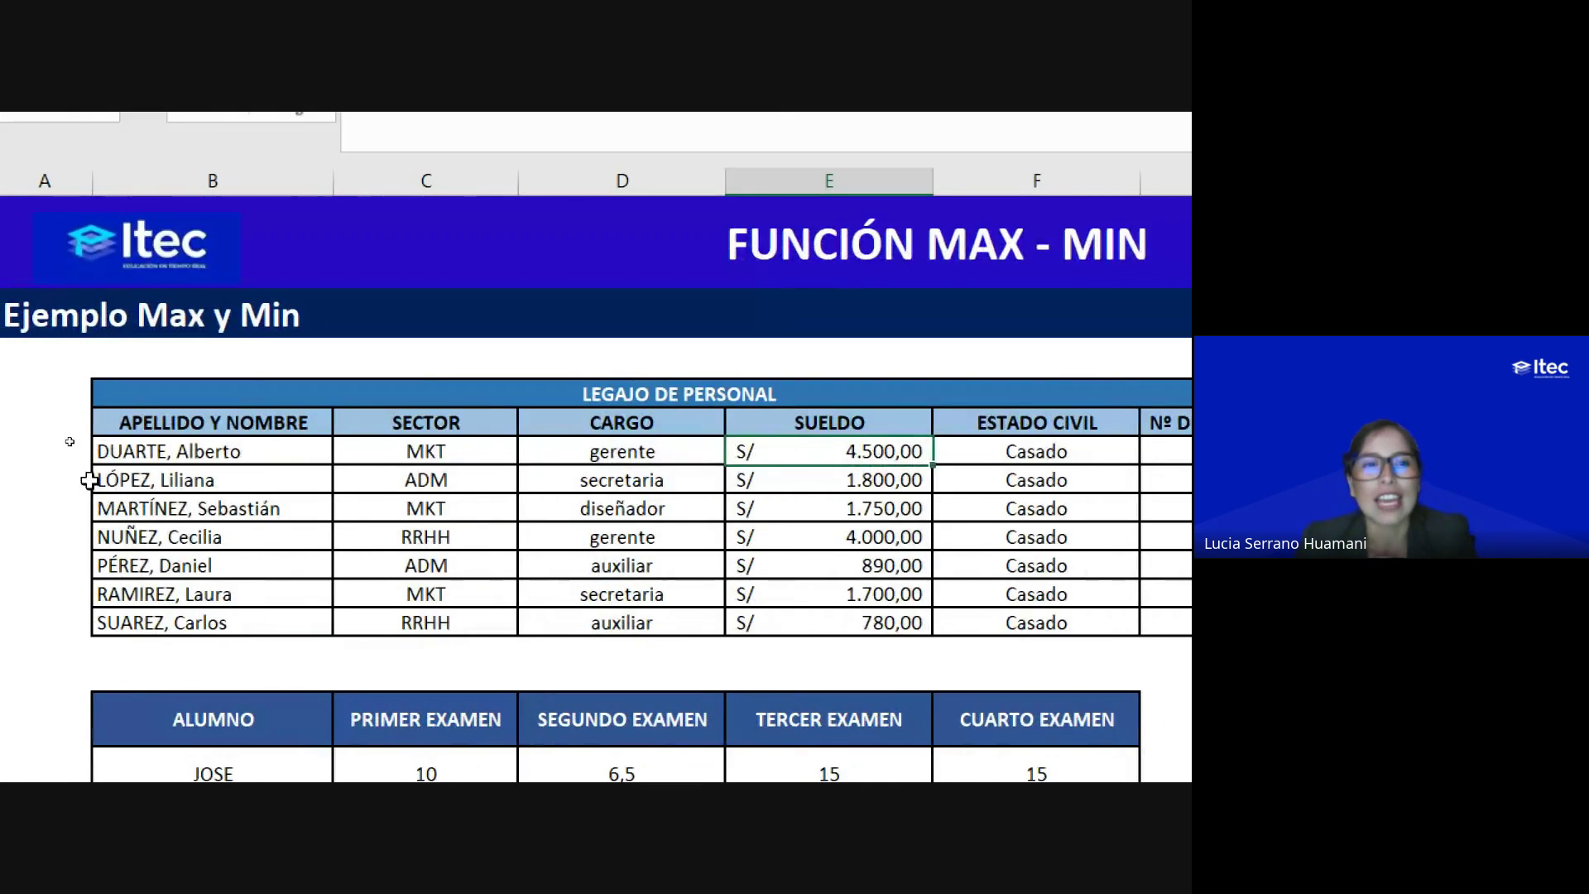
click(167, 455)
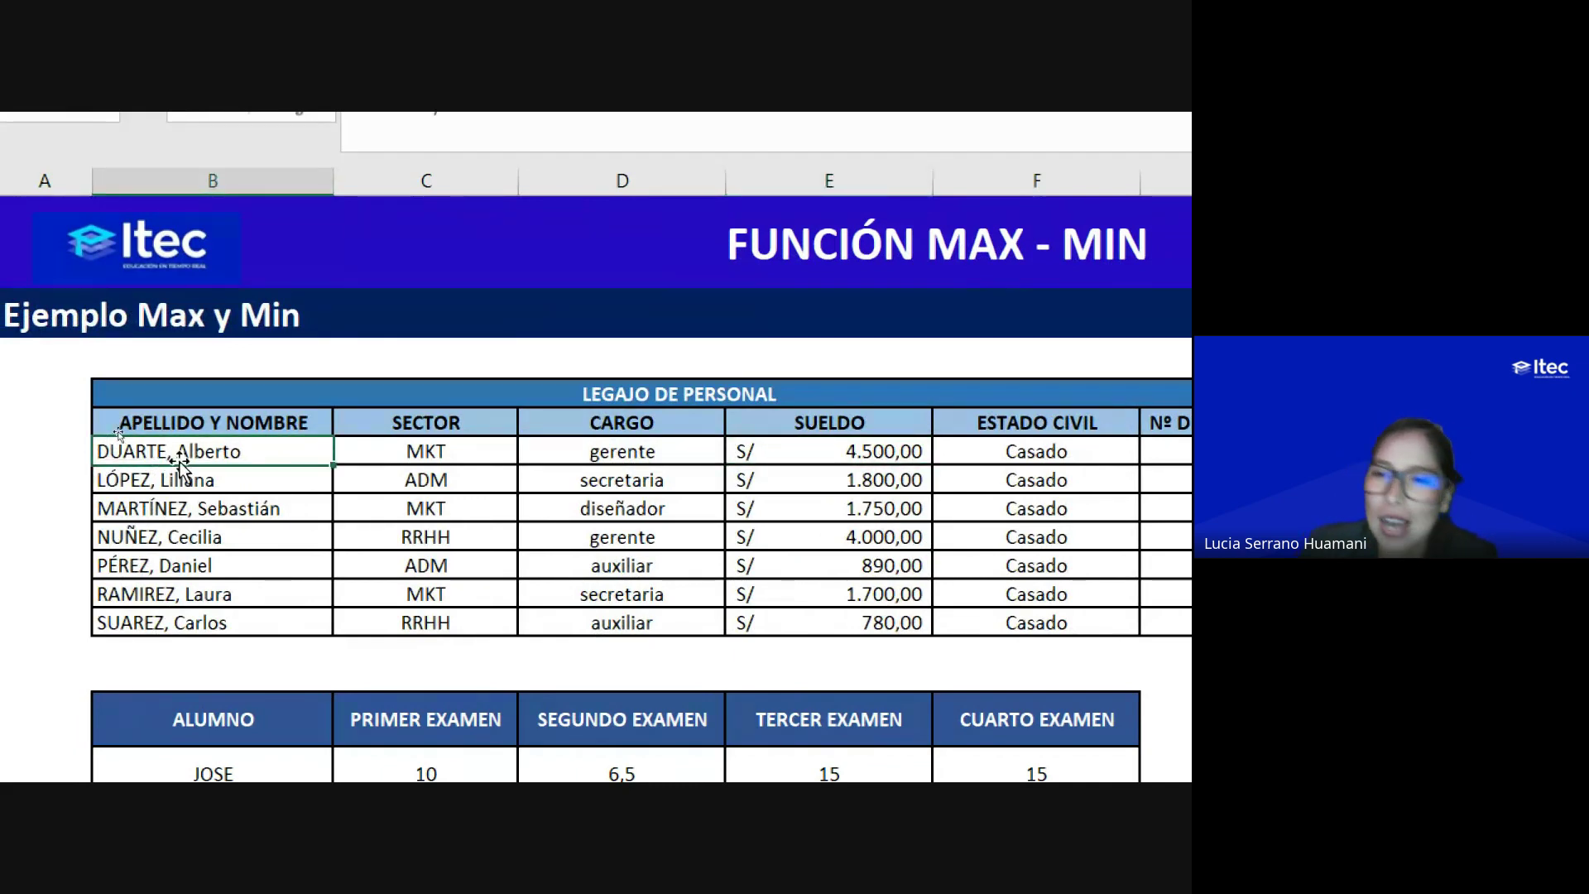
scroll(1185, 478, right, 2)
scroll(1185, 478, right, 3)
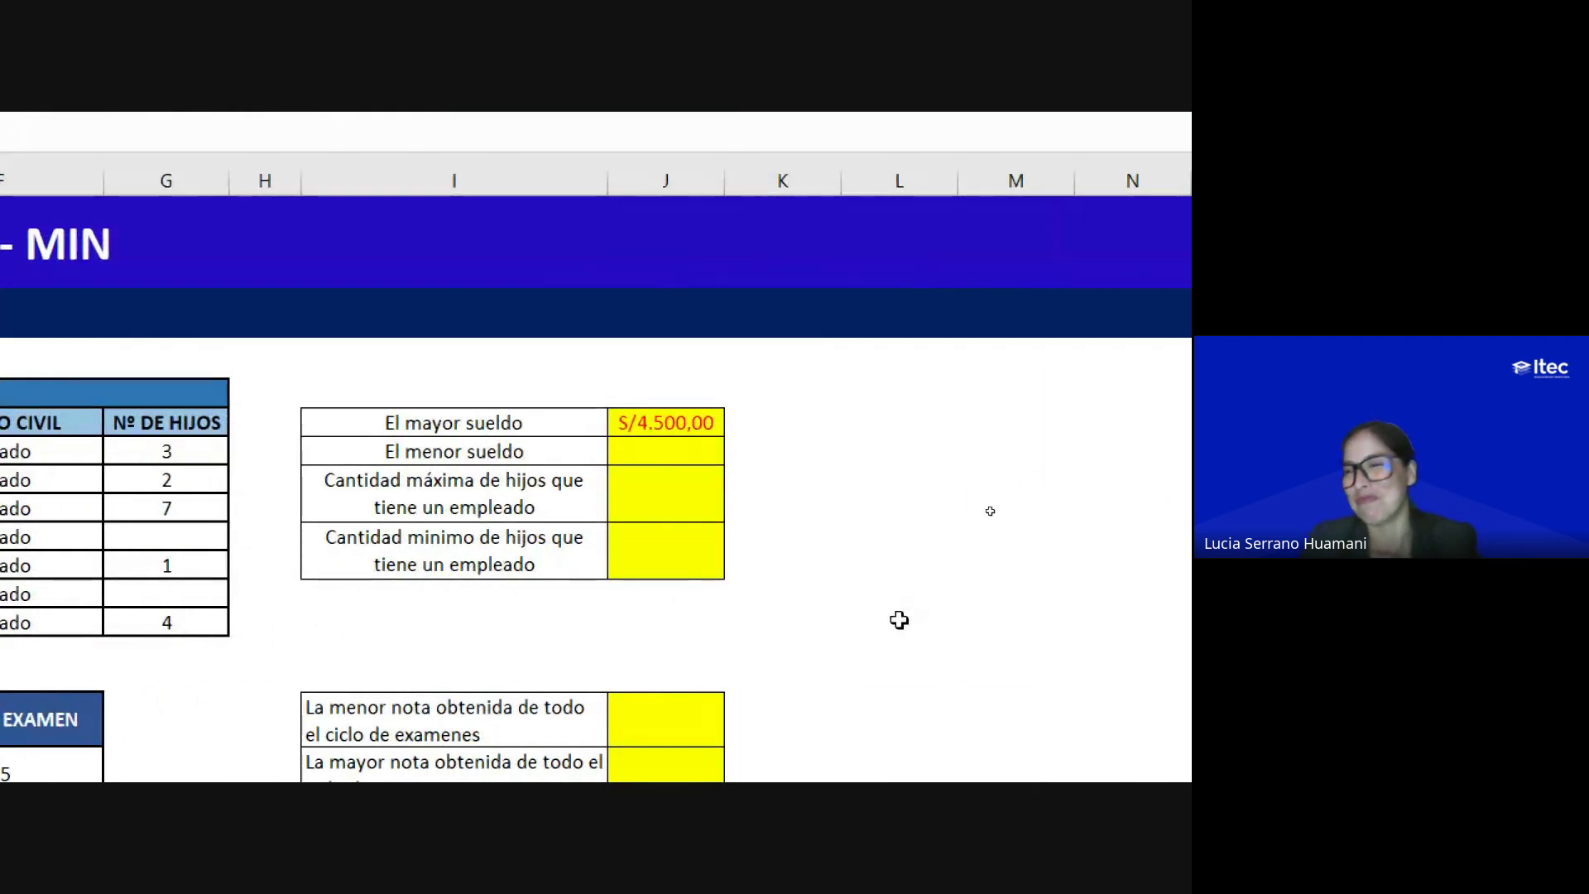
Step: Start the El menor sueldo formula in J7 with the MIN function
click(680, 452)
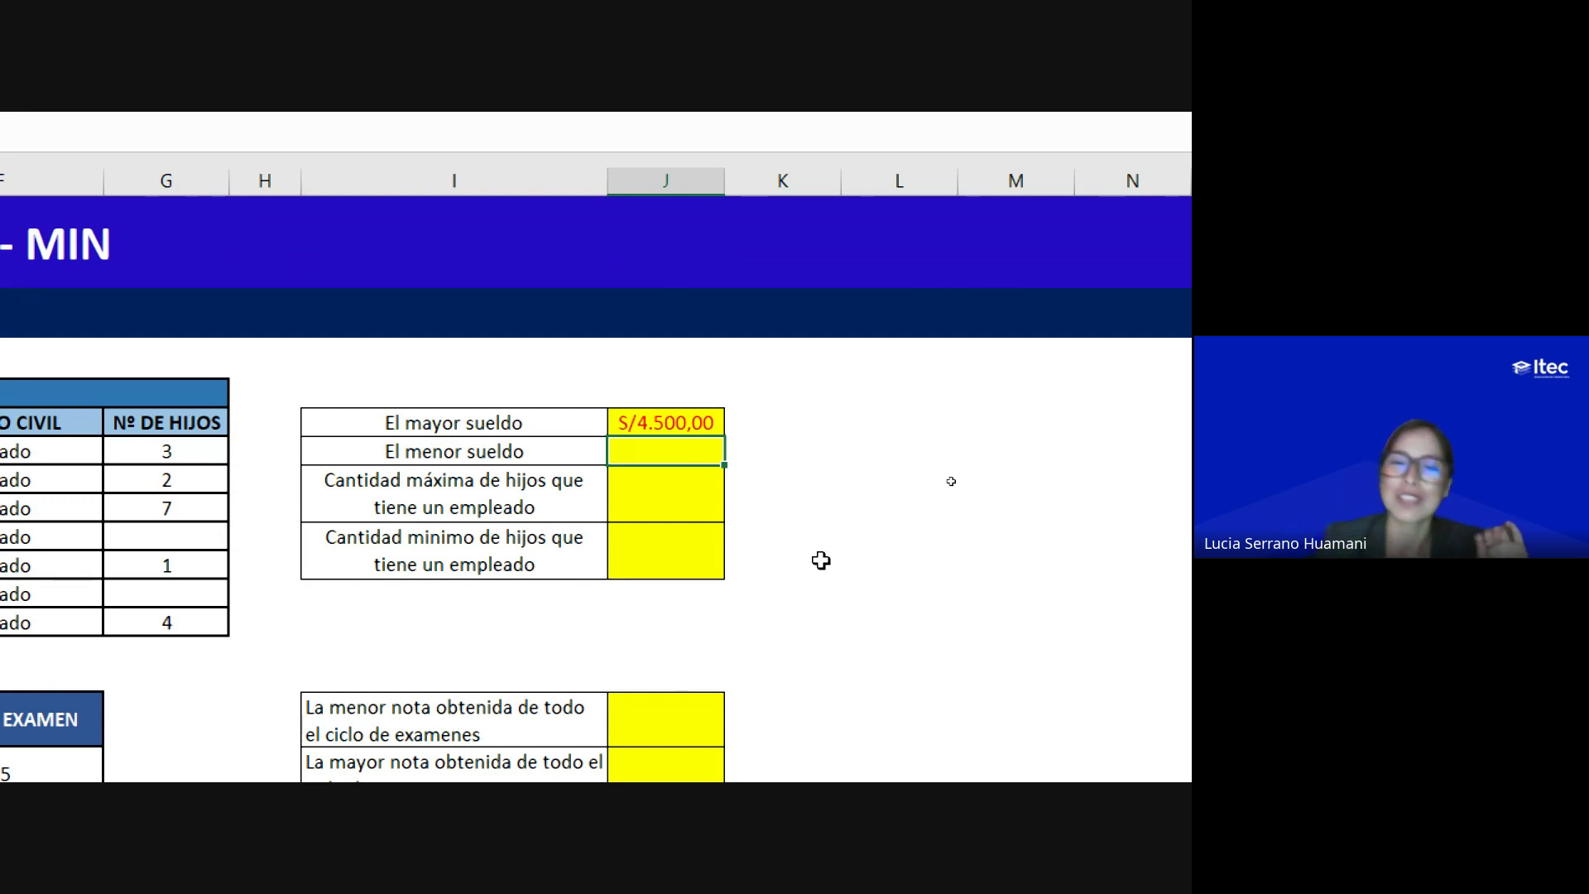
text(=)
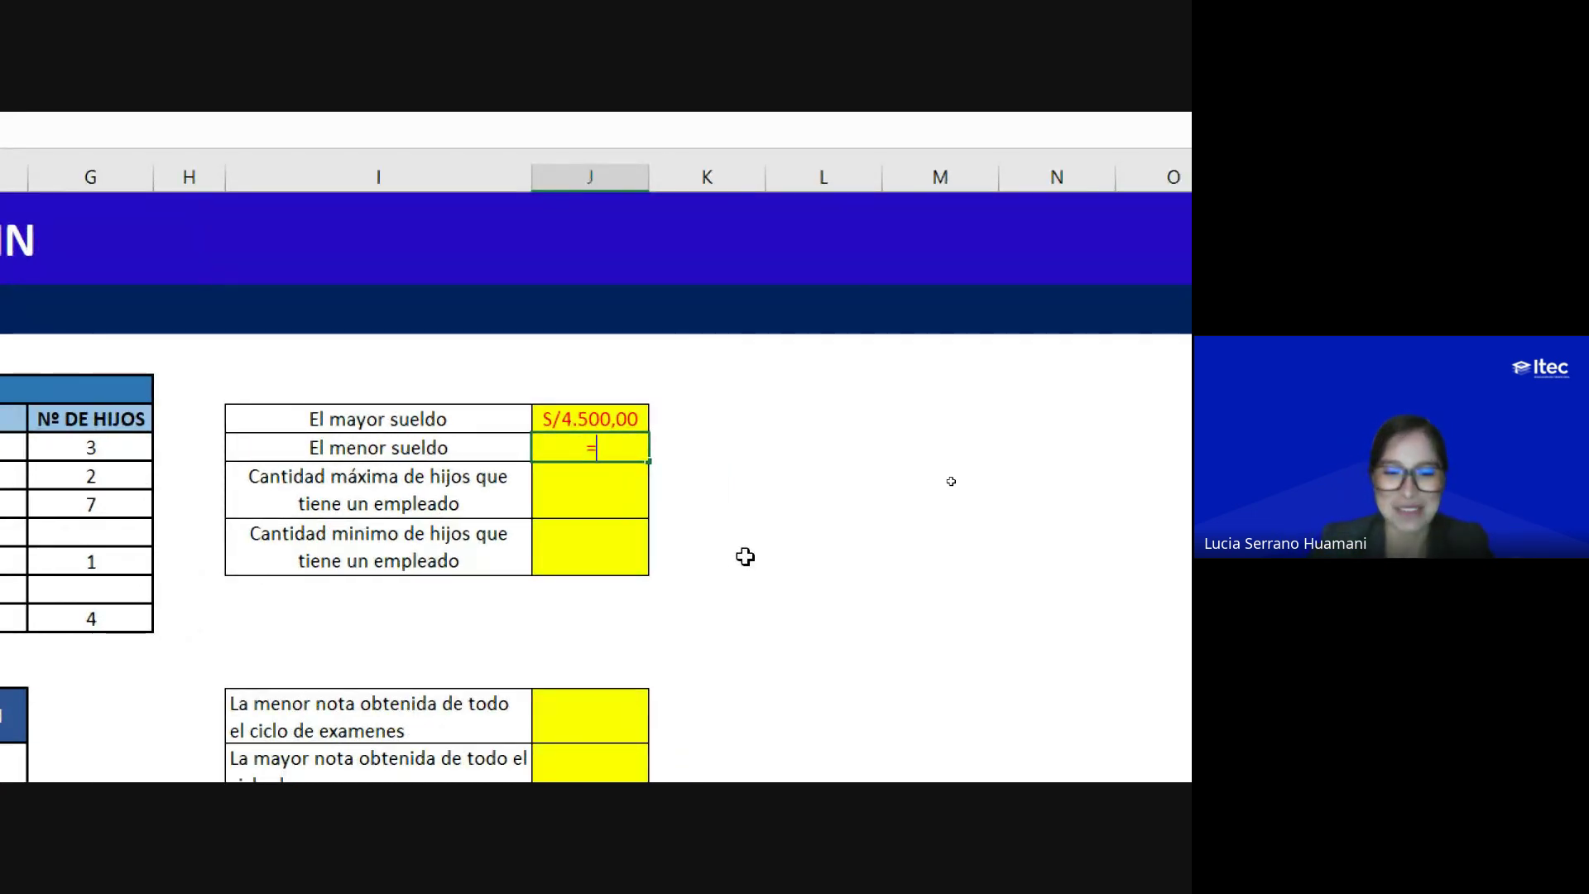
text(min)
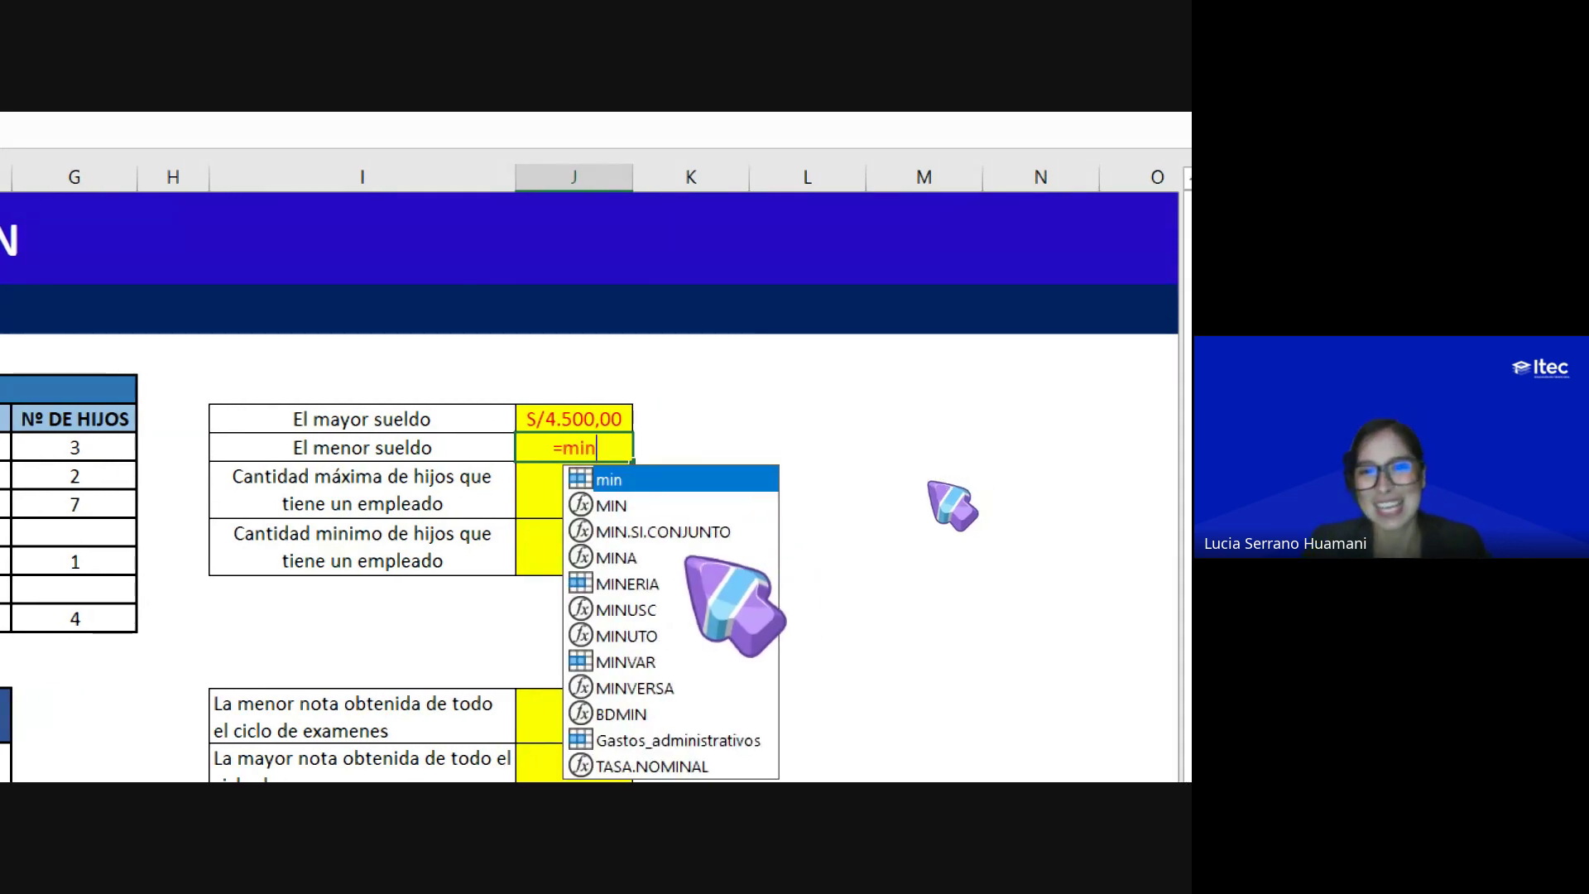
click(611, 505)
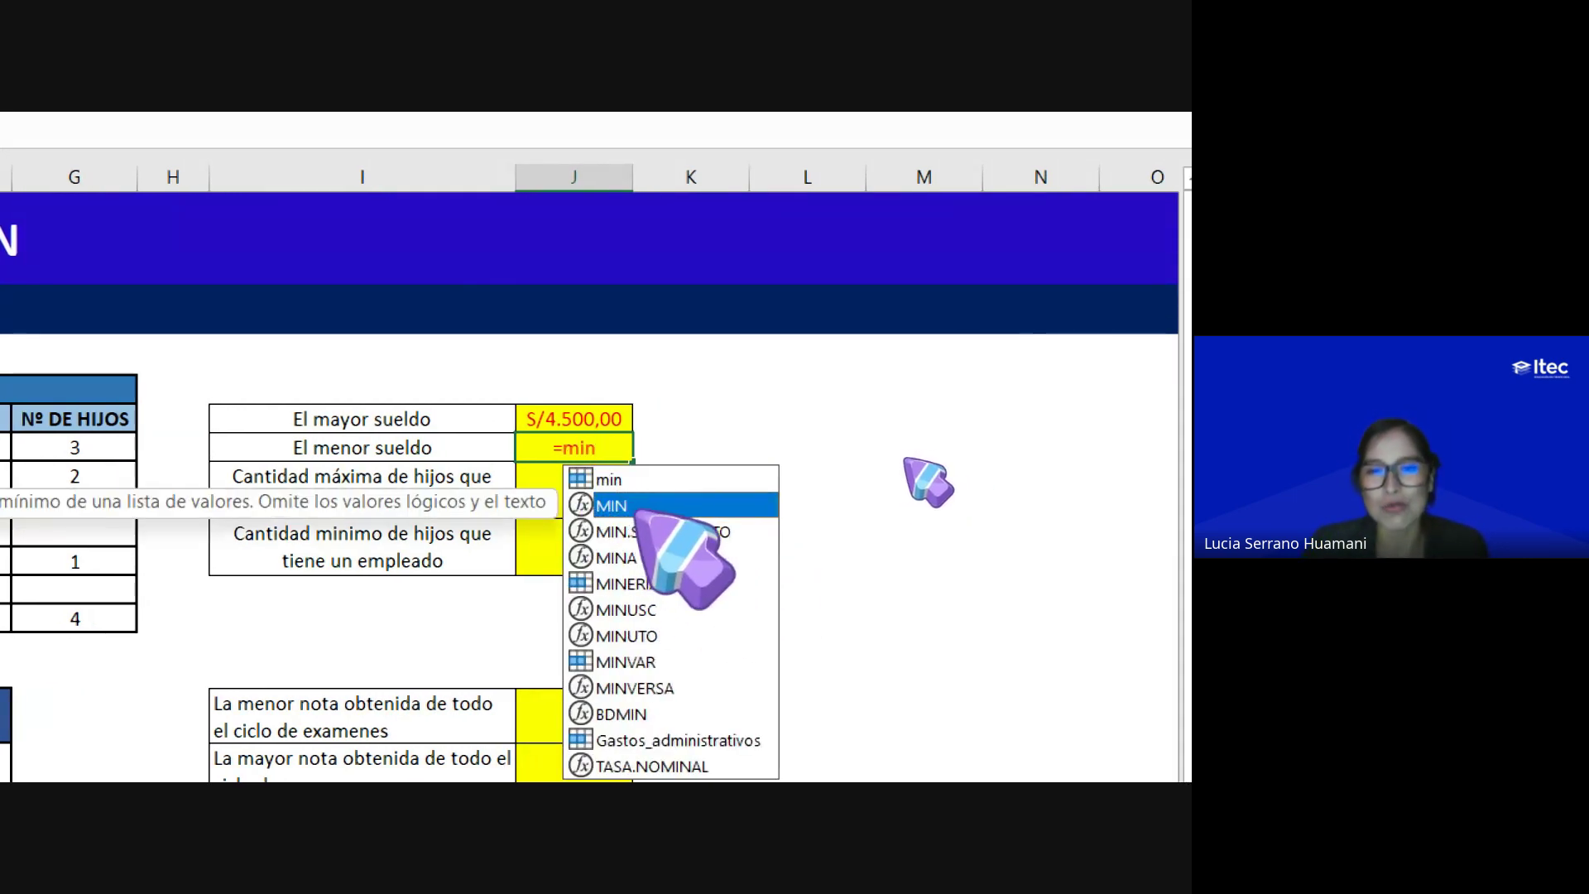
double_click(614, 507)
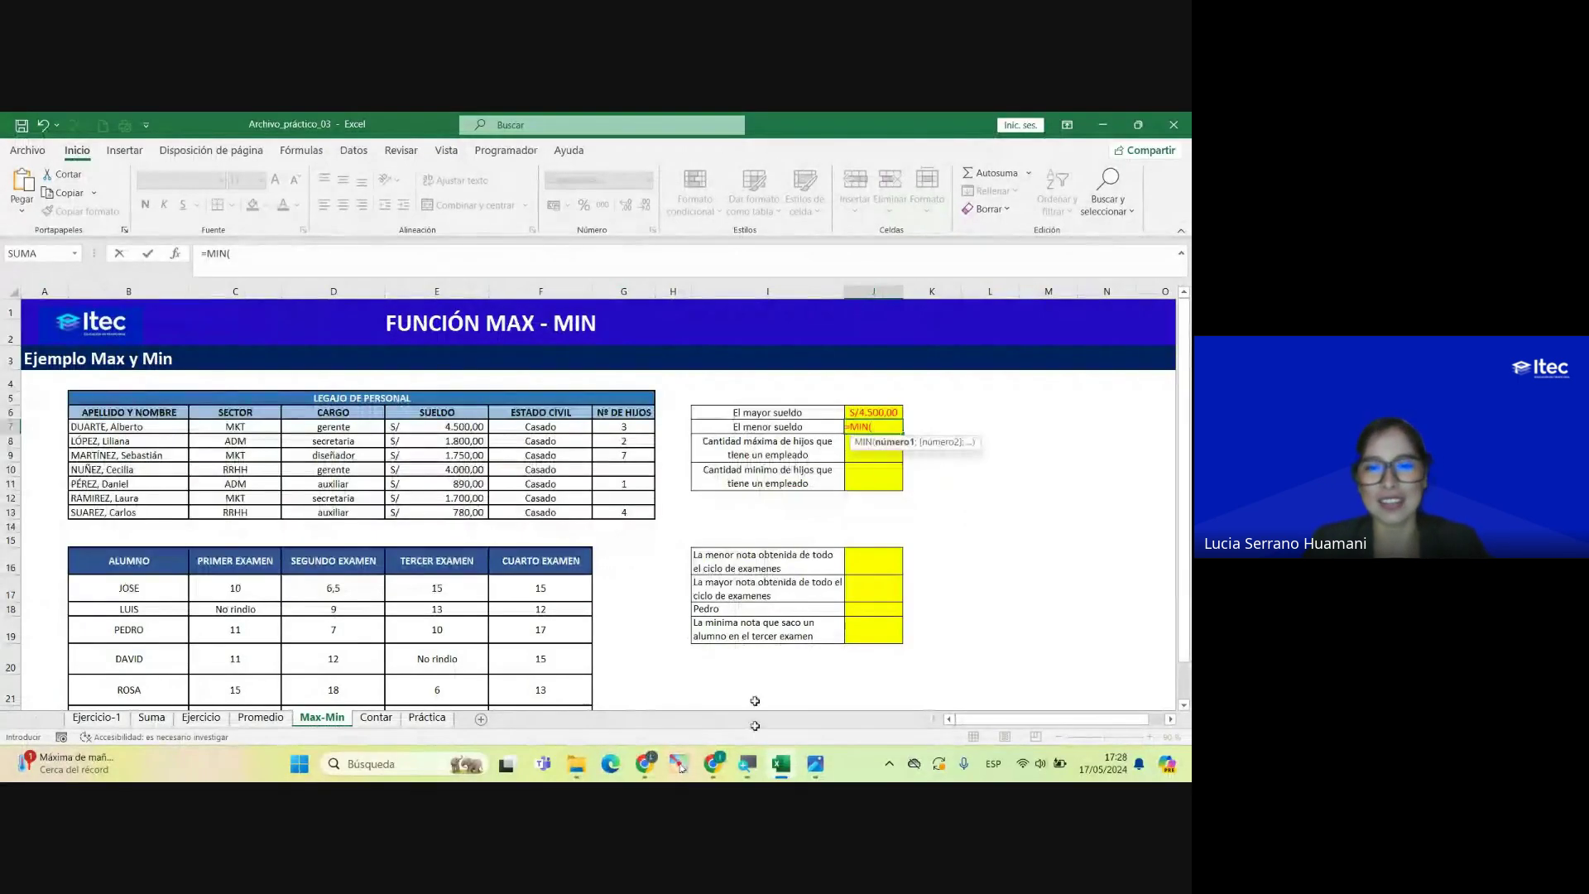
Step: Switch to the Google Meet call, turn off the camera, and return to the Excel workbook
mouse_move(650, 762)
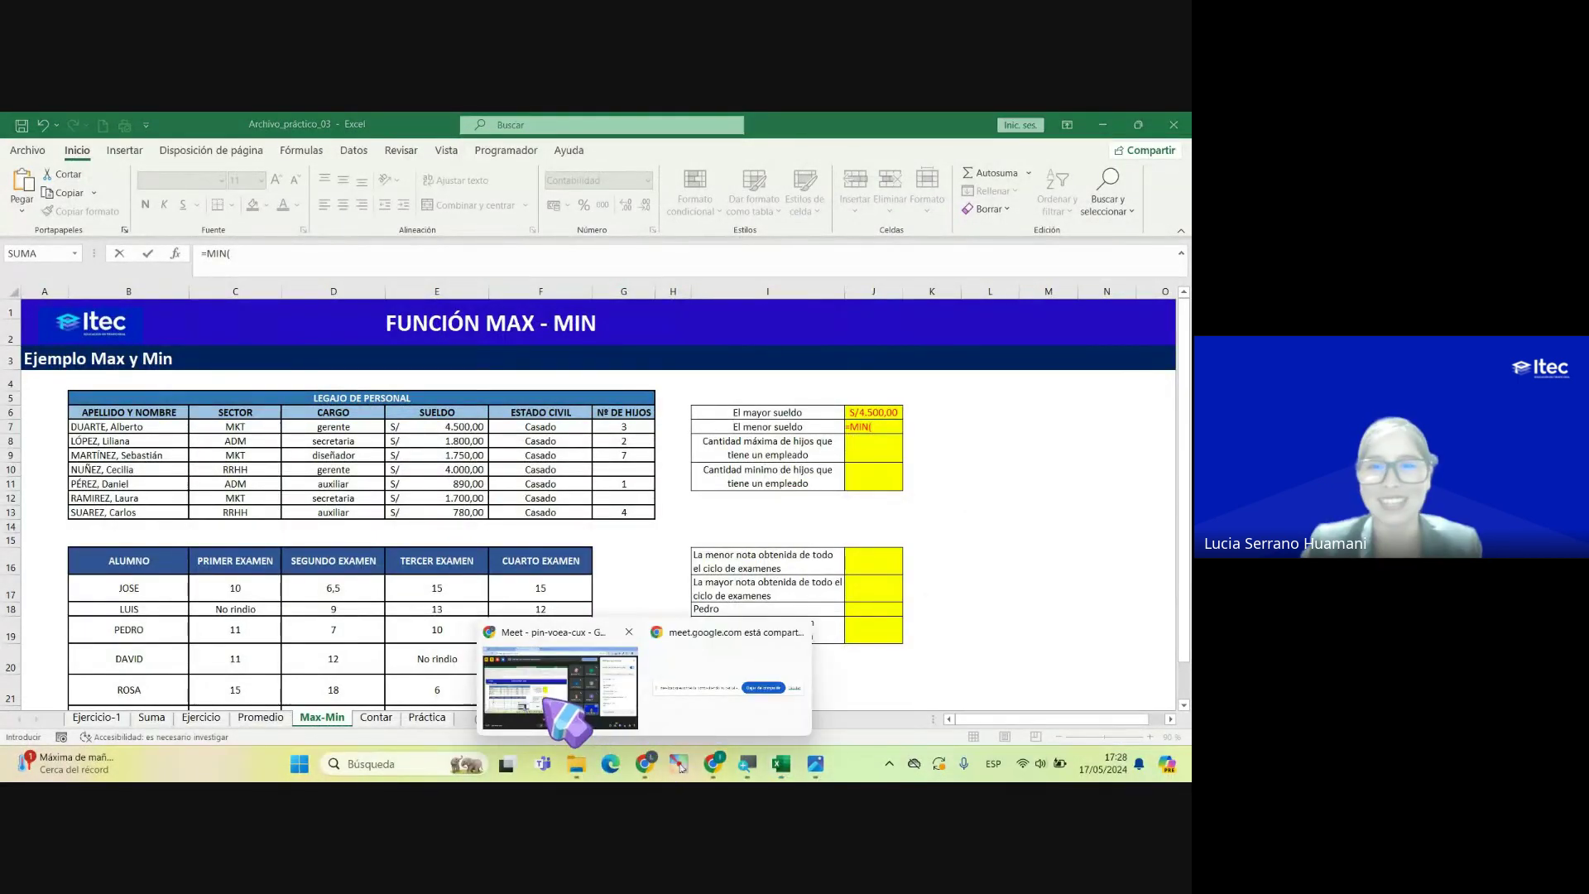
click(555, 716)
click(509, 714)
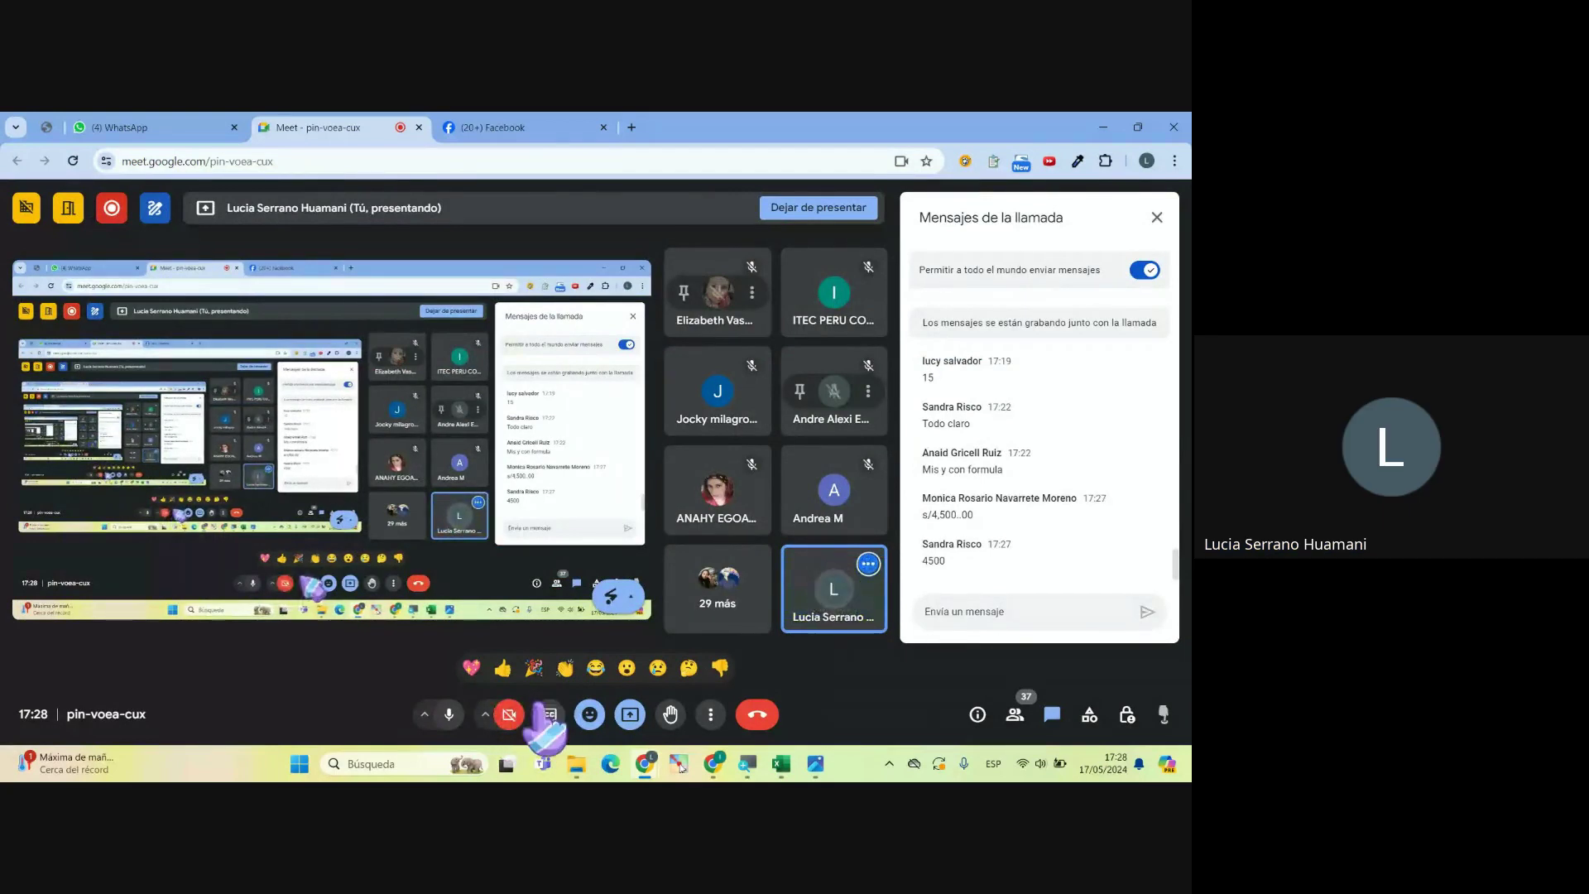
key(alt+Tab)
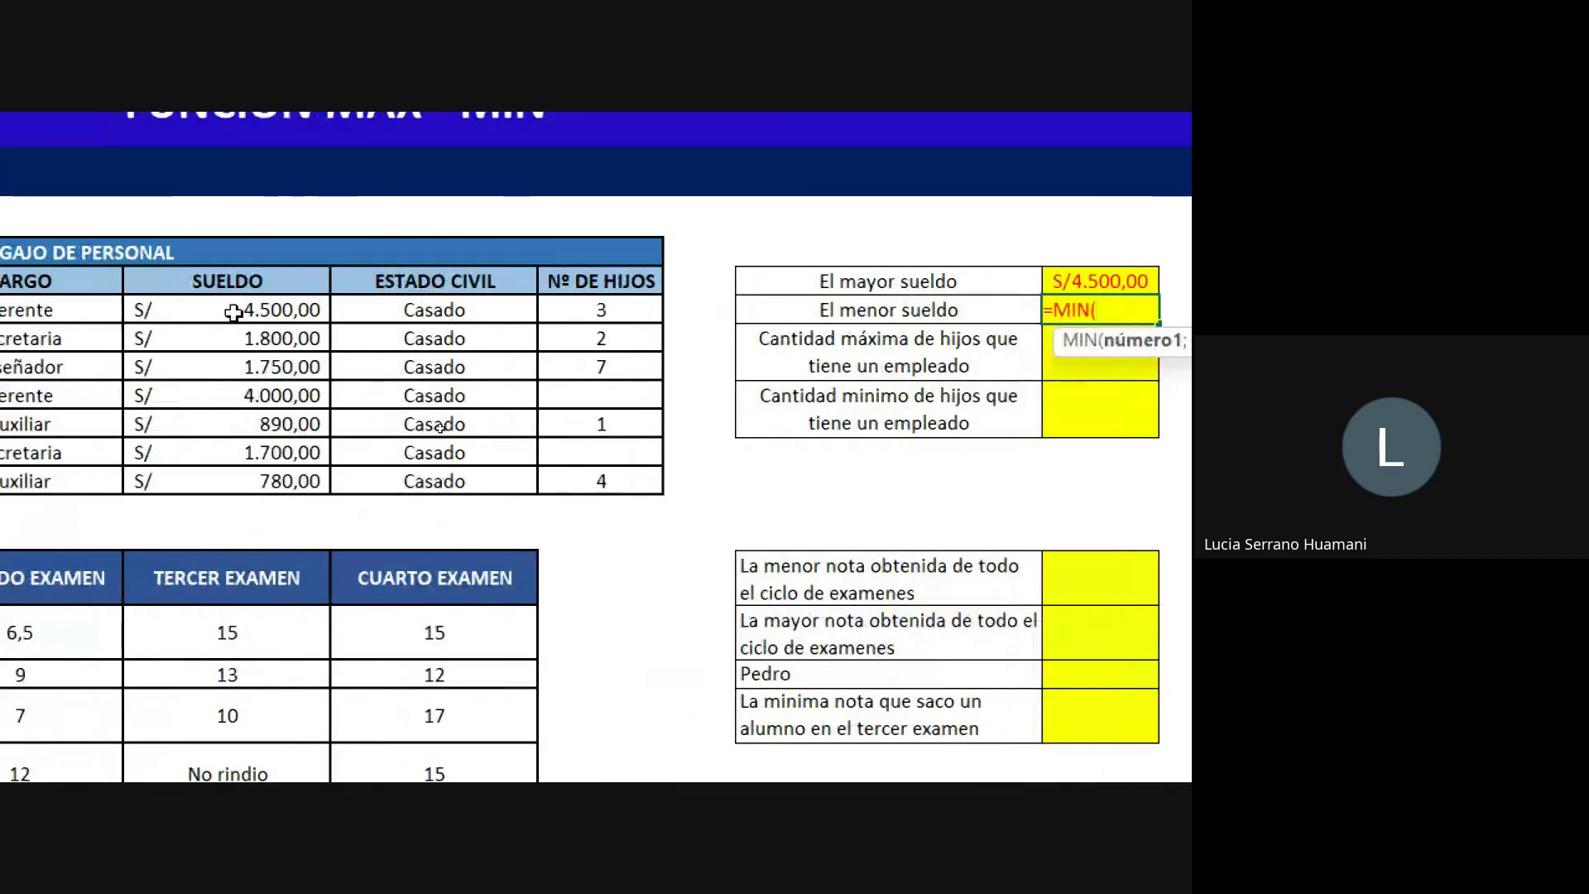
Step: Complete the J7 formula as =MIN(E7:E13) over the SUELDO column and identify which employee earns that lowest salary
drag(233, 313, 265, 478)
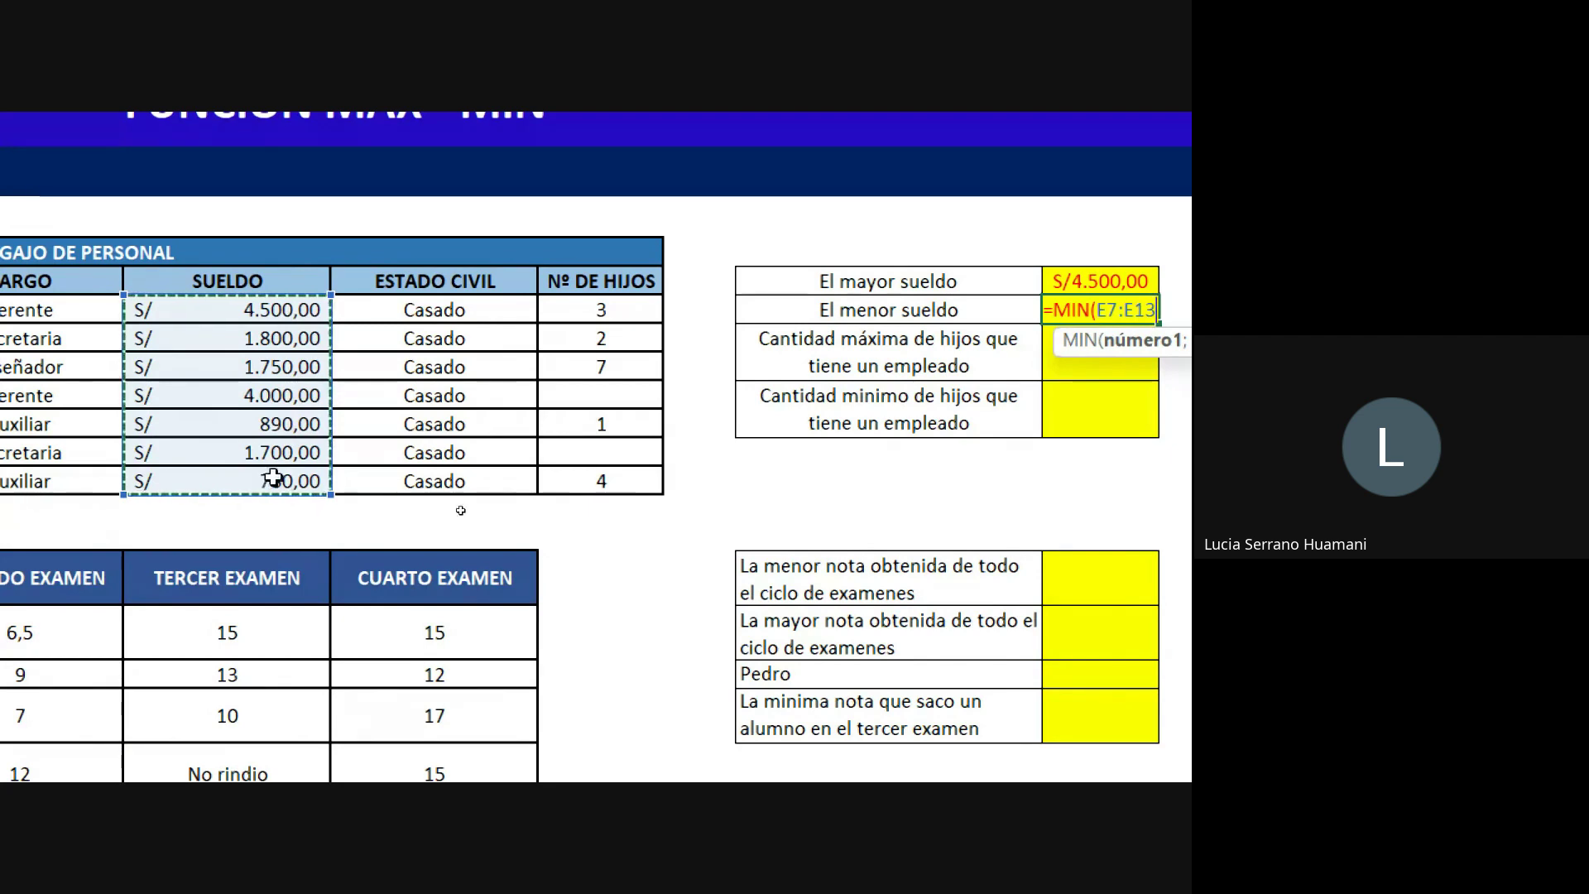
key(Return)
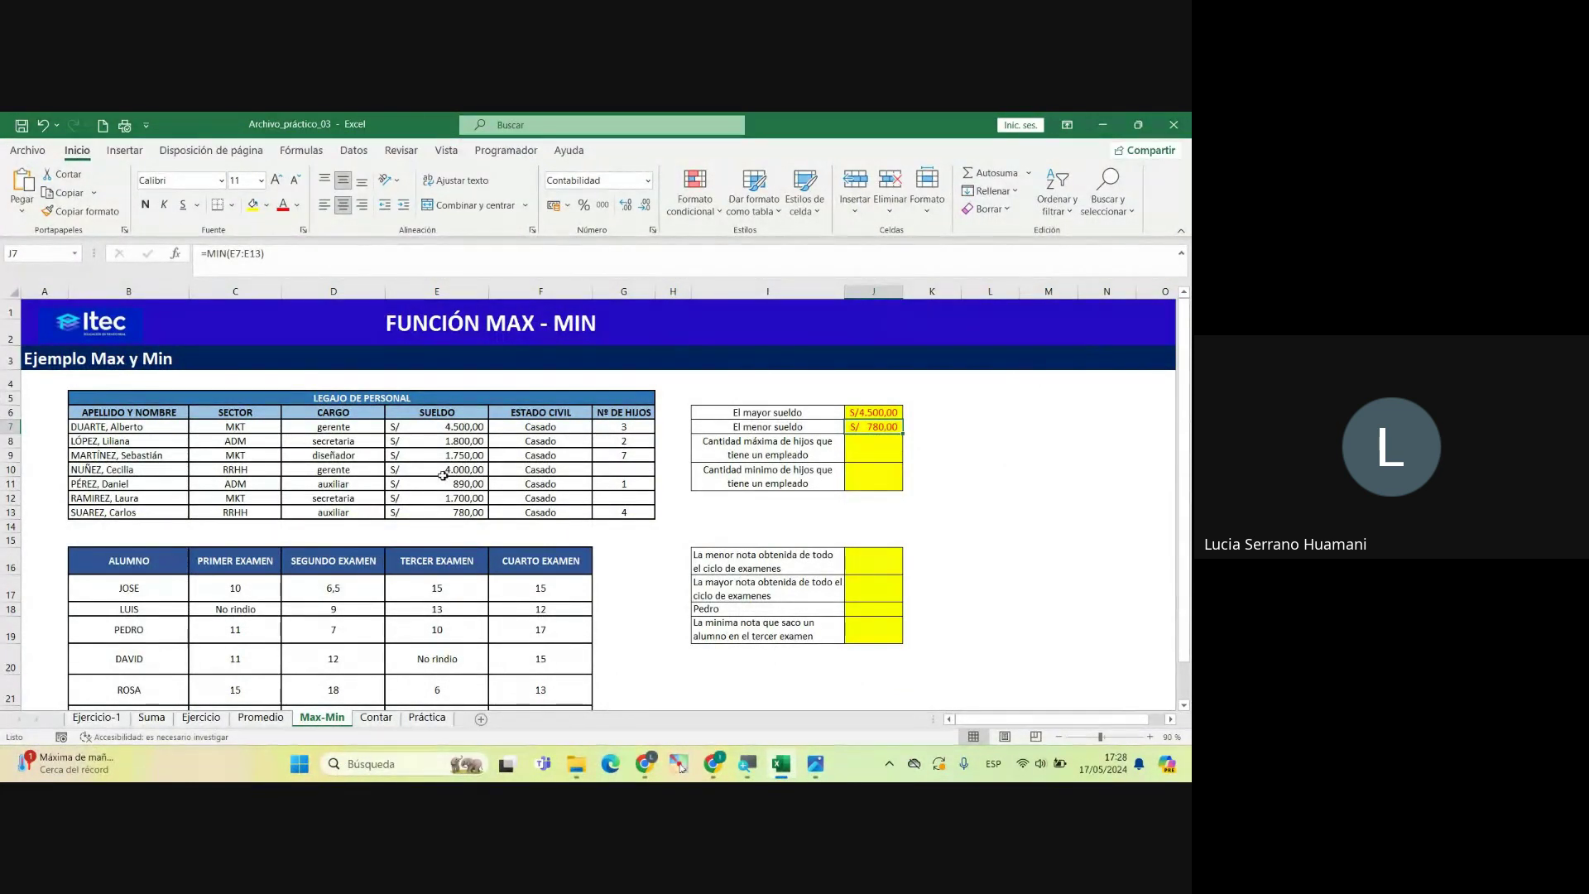
click(443, 511)
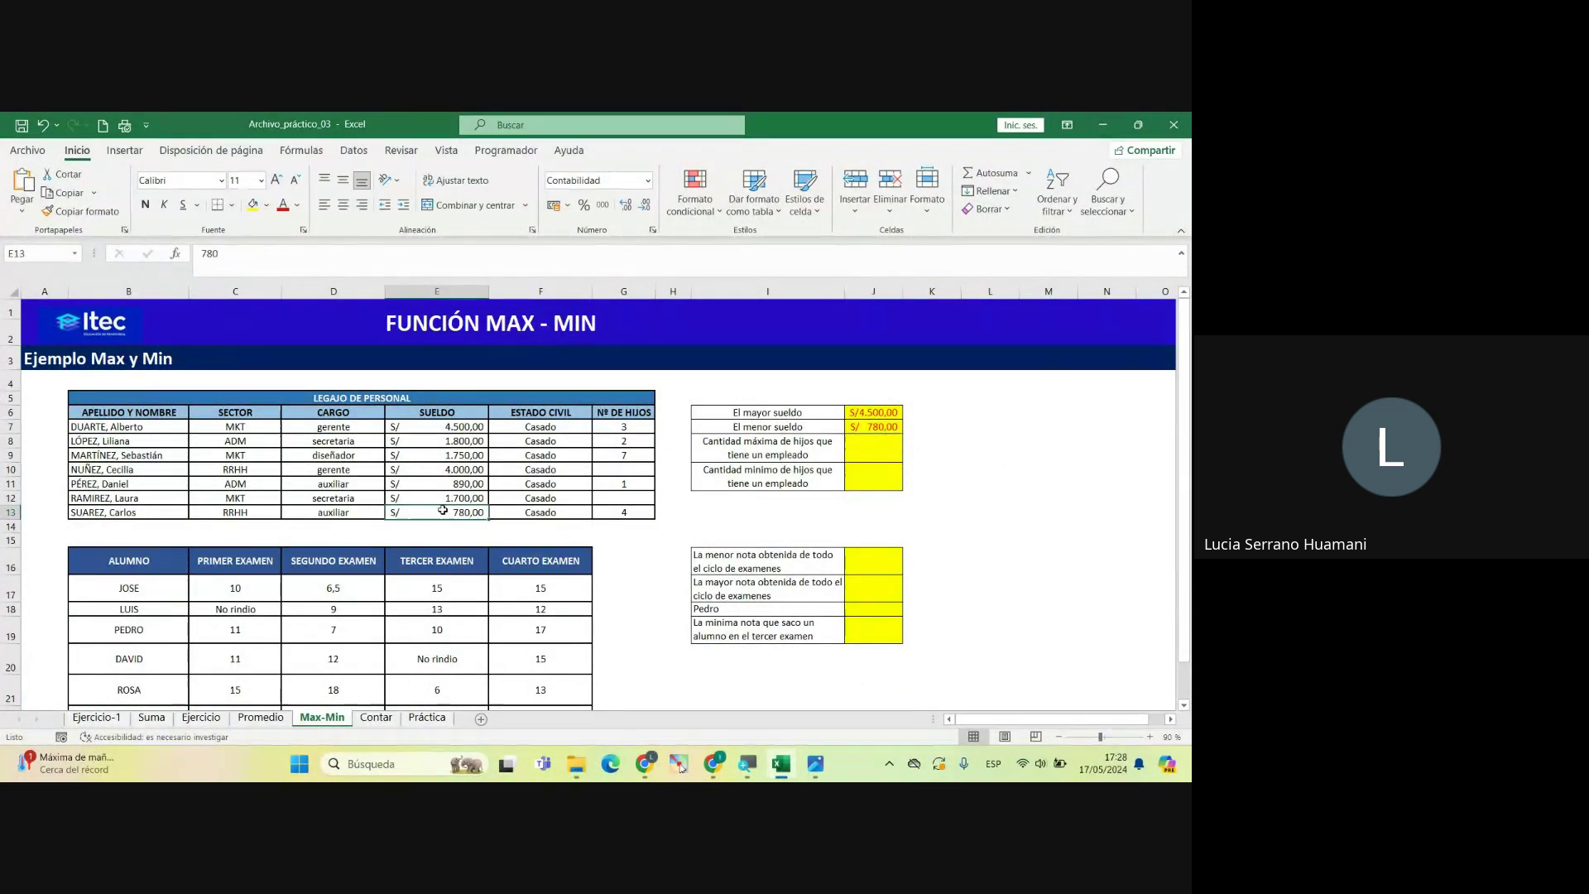
click(141, 513)
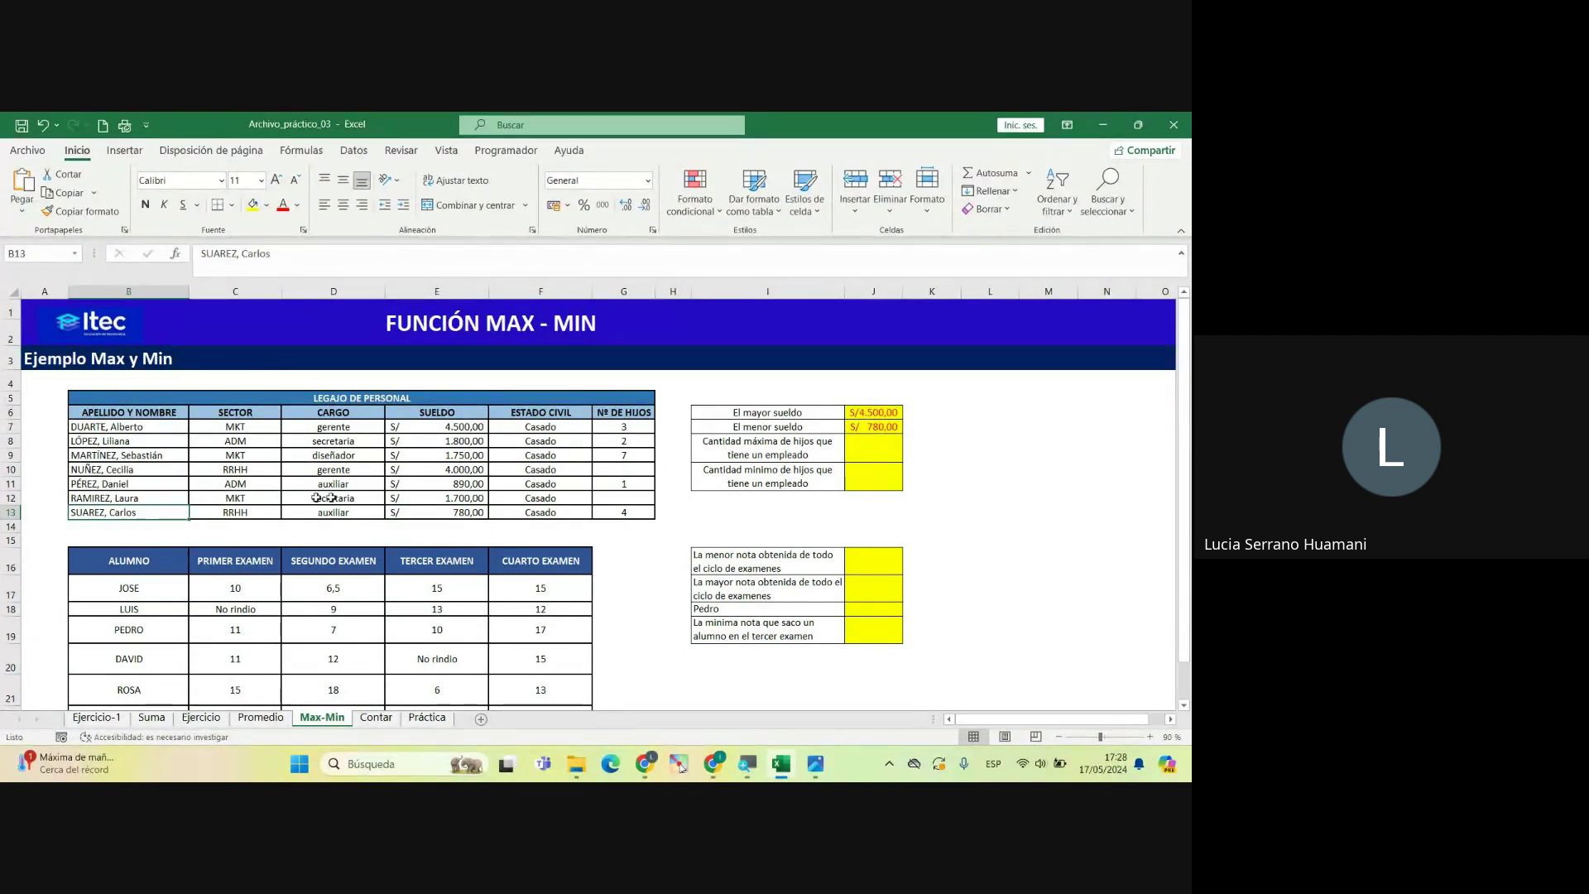
Step: Review the Cantidad máxima de hijos que tiene un empleado question and select its result cell J8
click(883, 455)
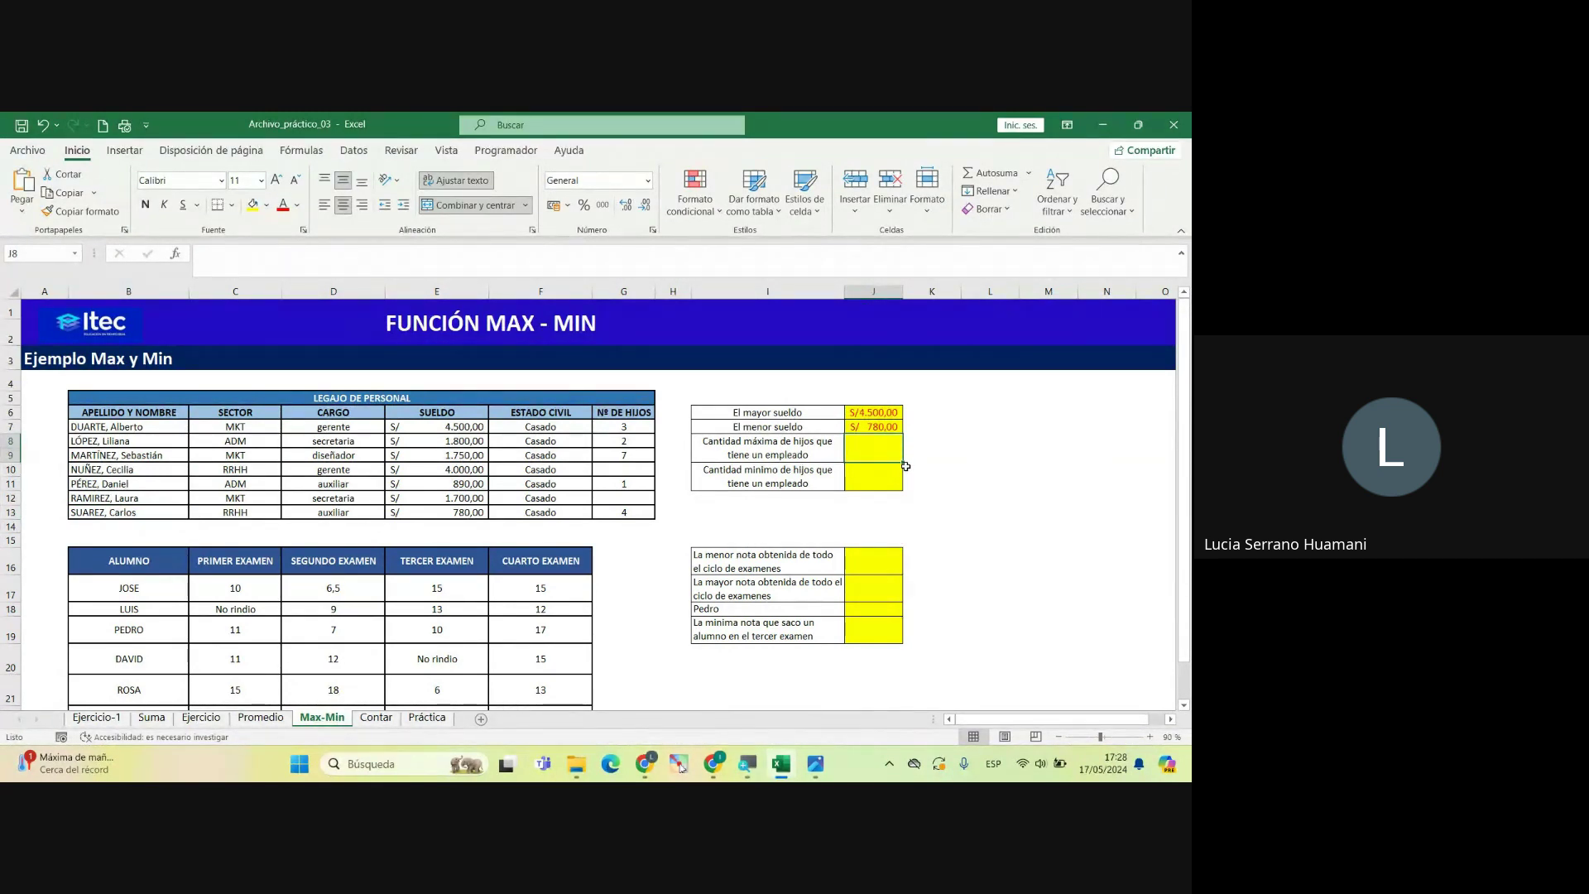
click(800, 457)
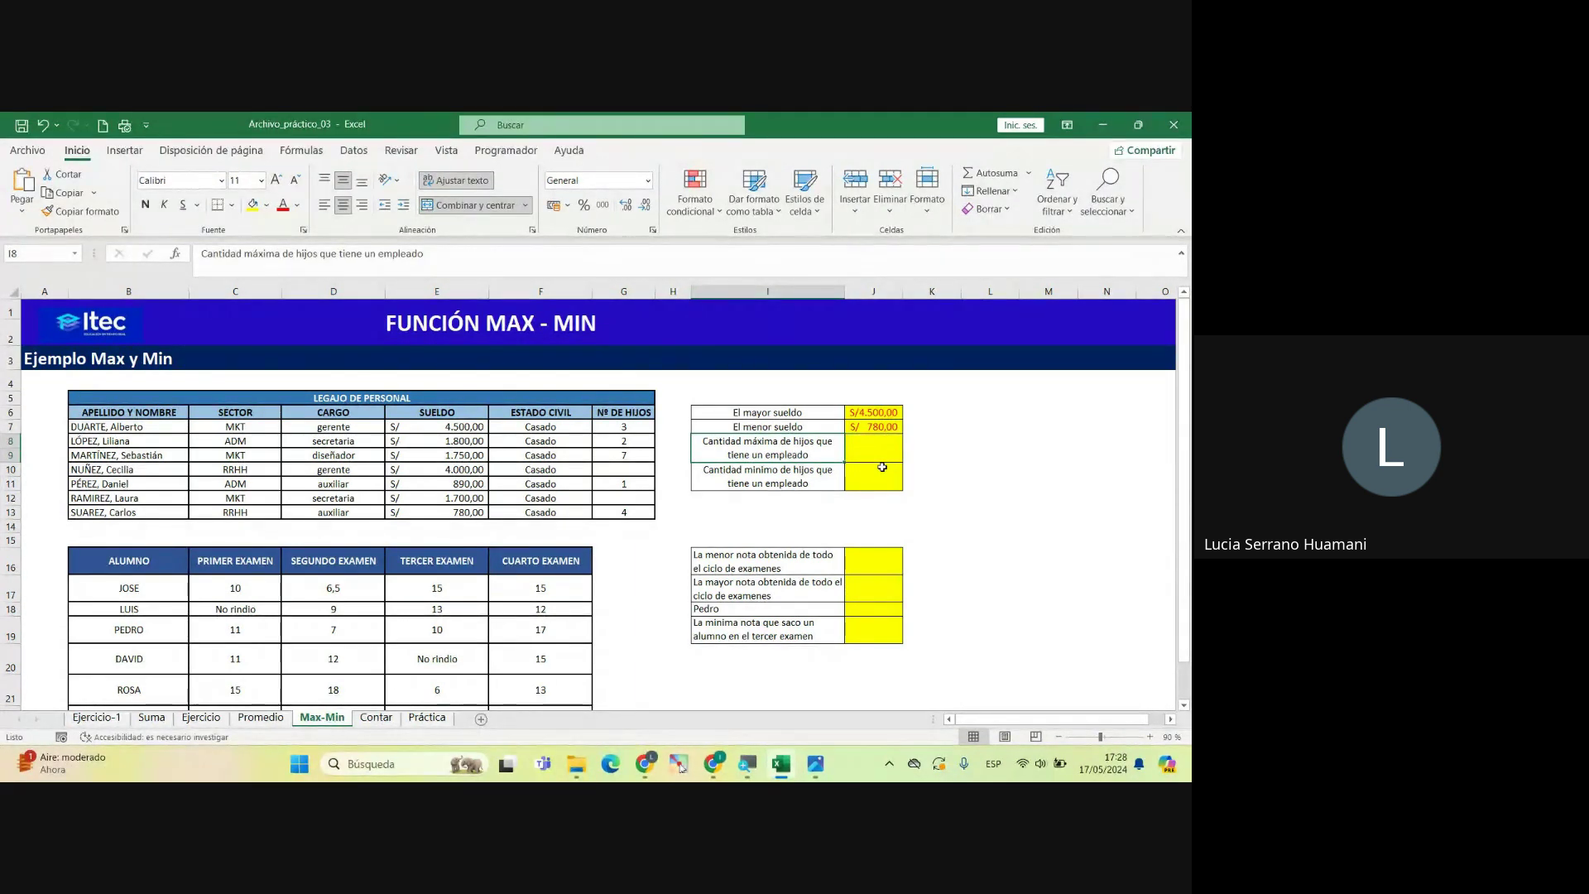
click(859, 457)
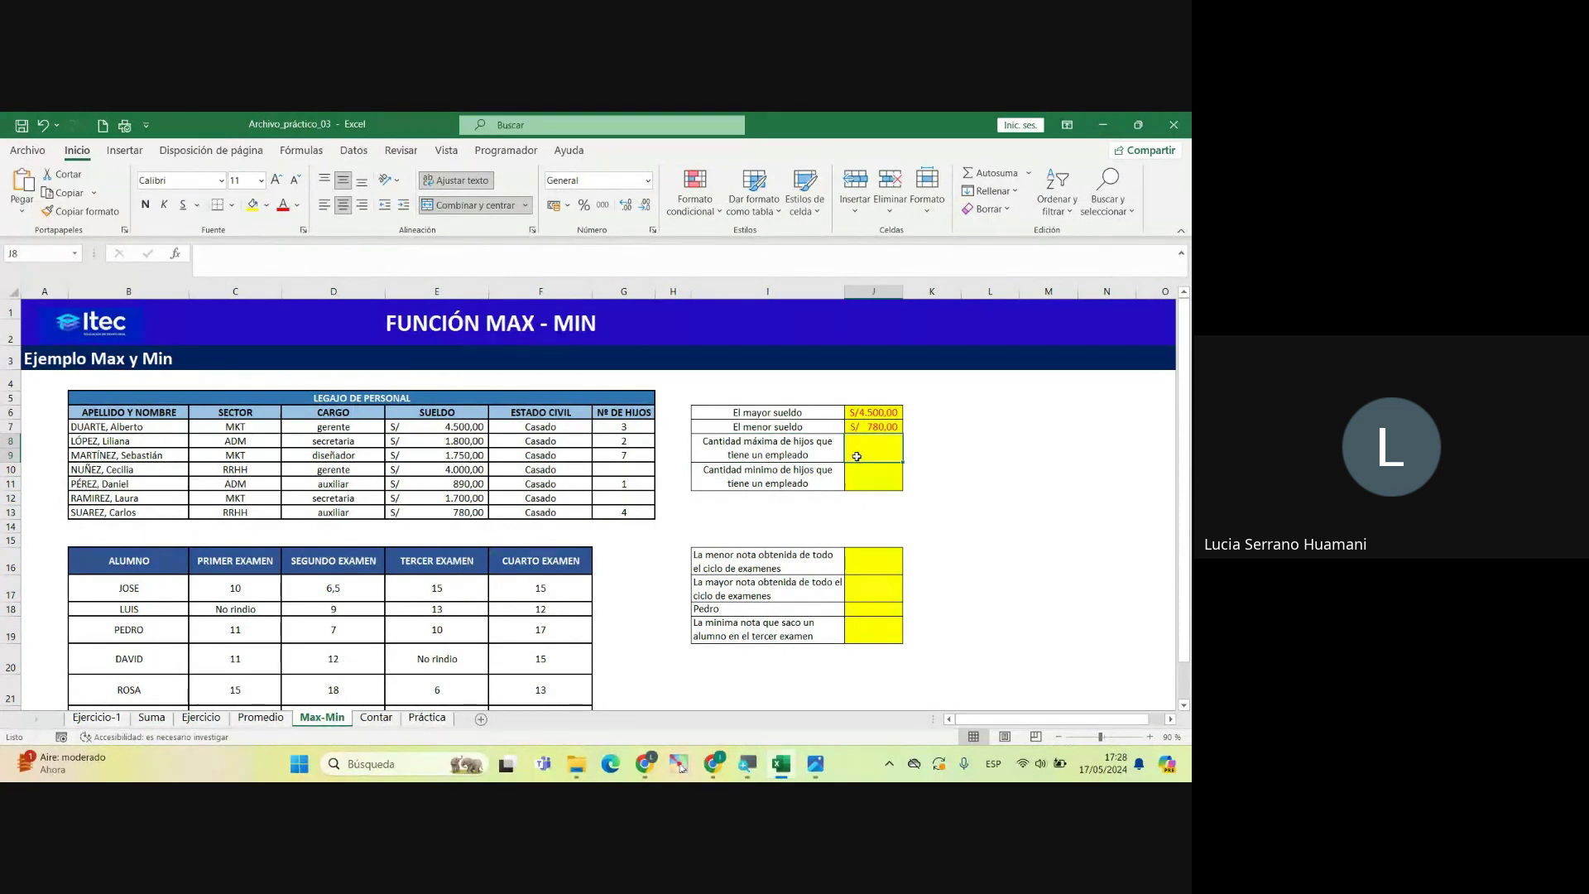
click(824, 457)
click(857, 451)
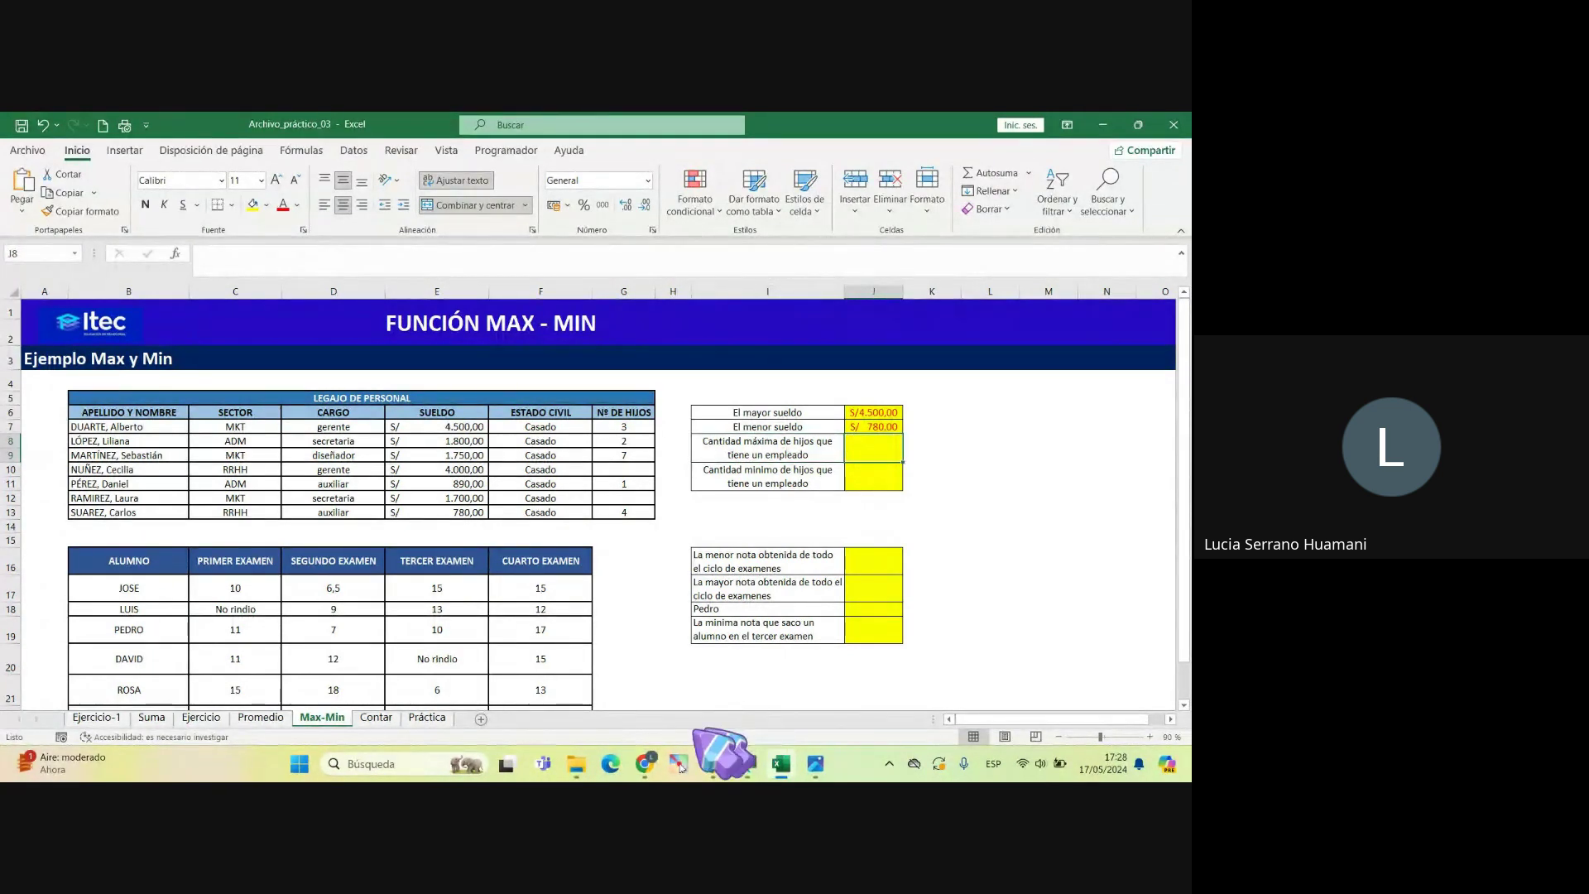
Step: Read the participants' answers in the Google Meet chat, turn the camera back on, and return to Excel
click(546, 673)
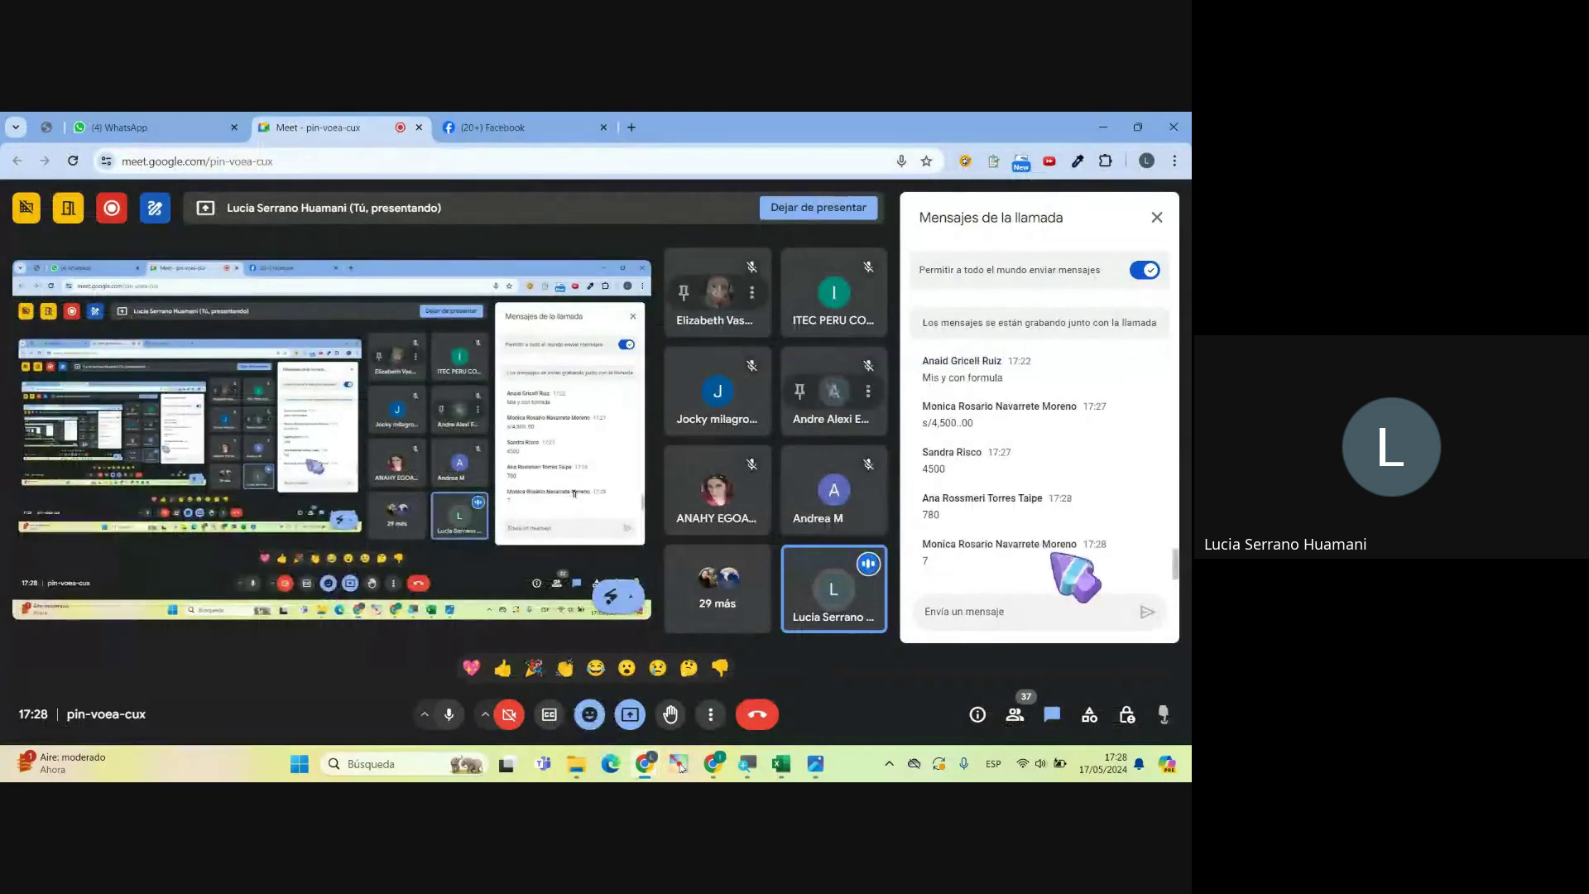
scroll(1053, 555, up, 2)
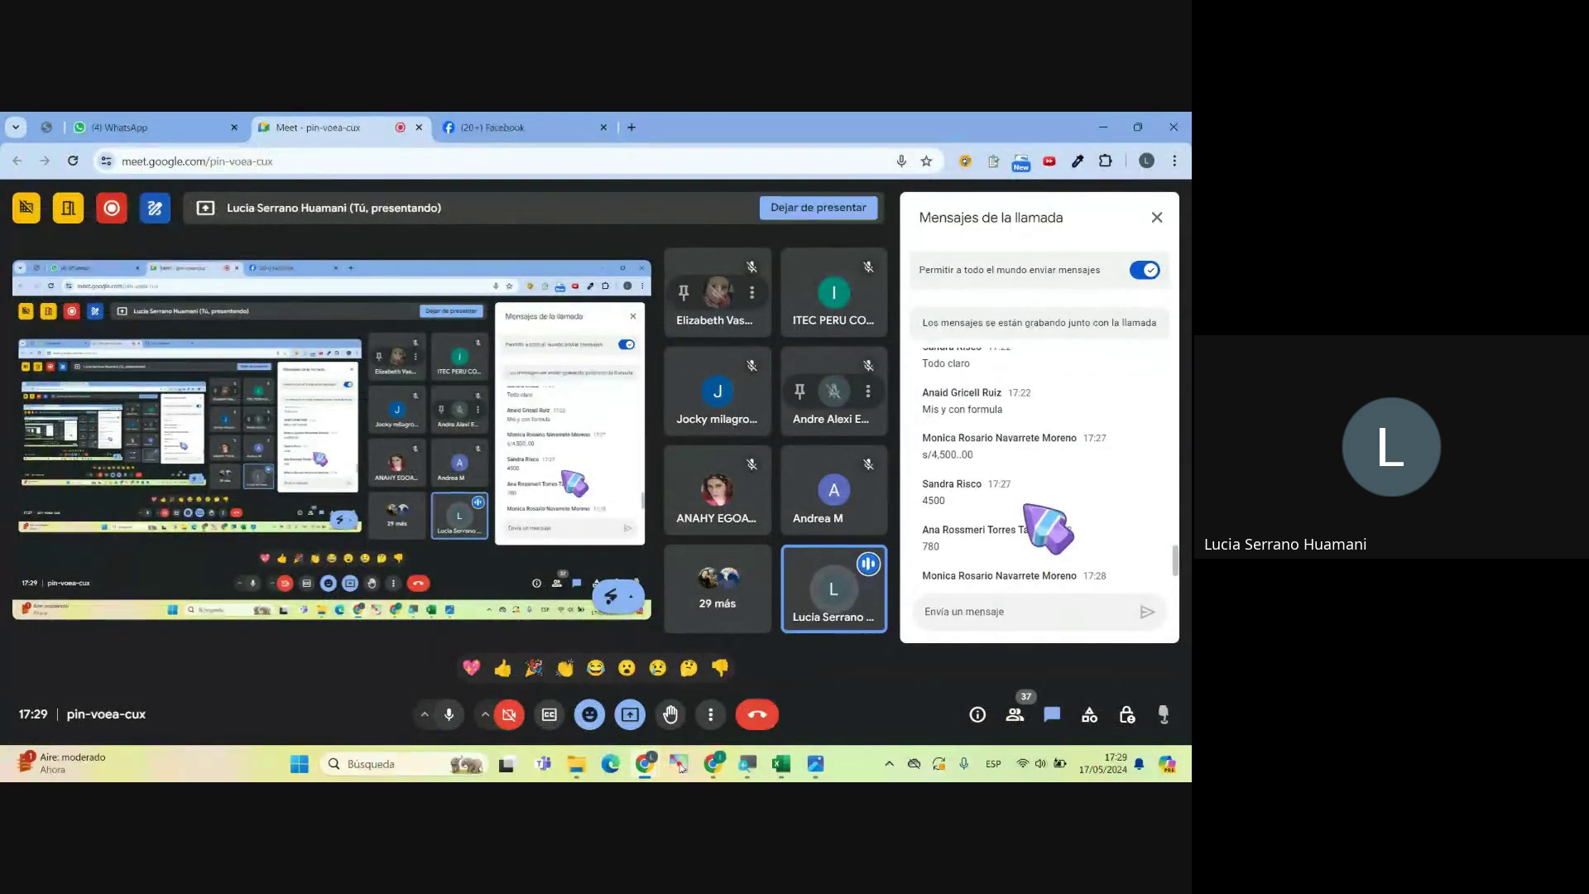
scroll(1026, 507, down, 3)
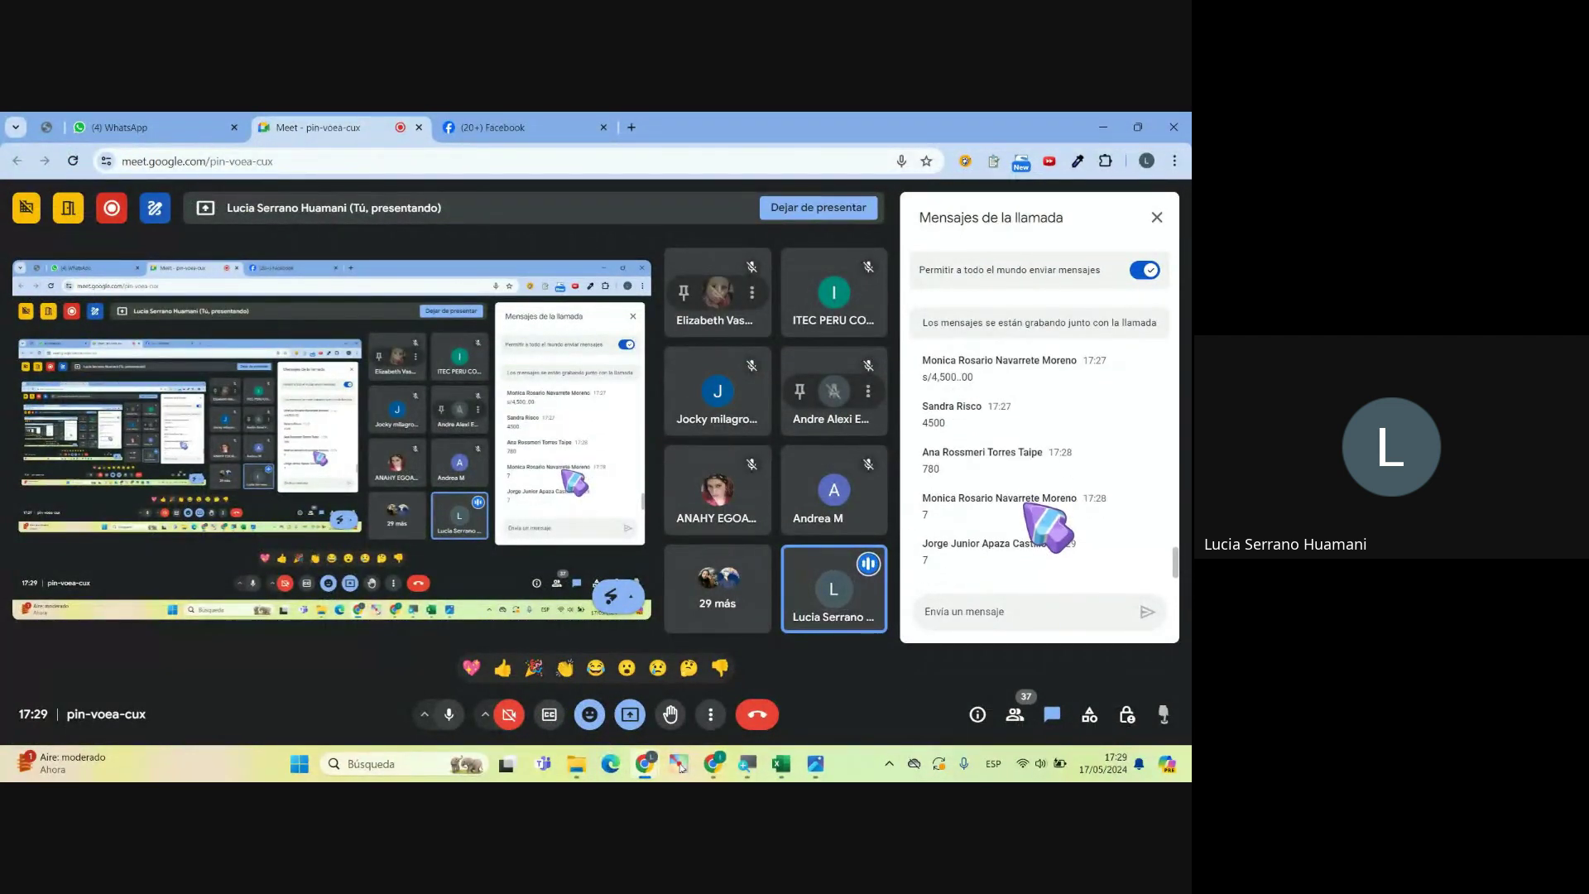
scroll(1029, 509, up, 2)
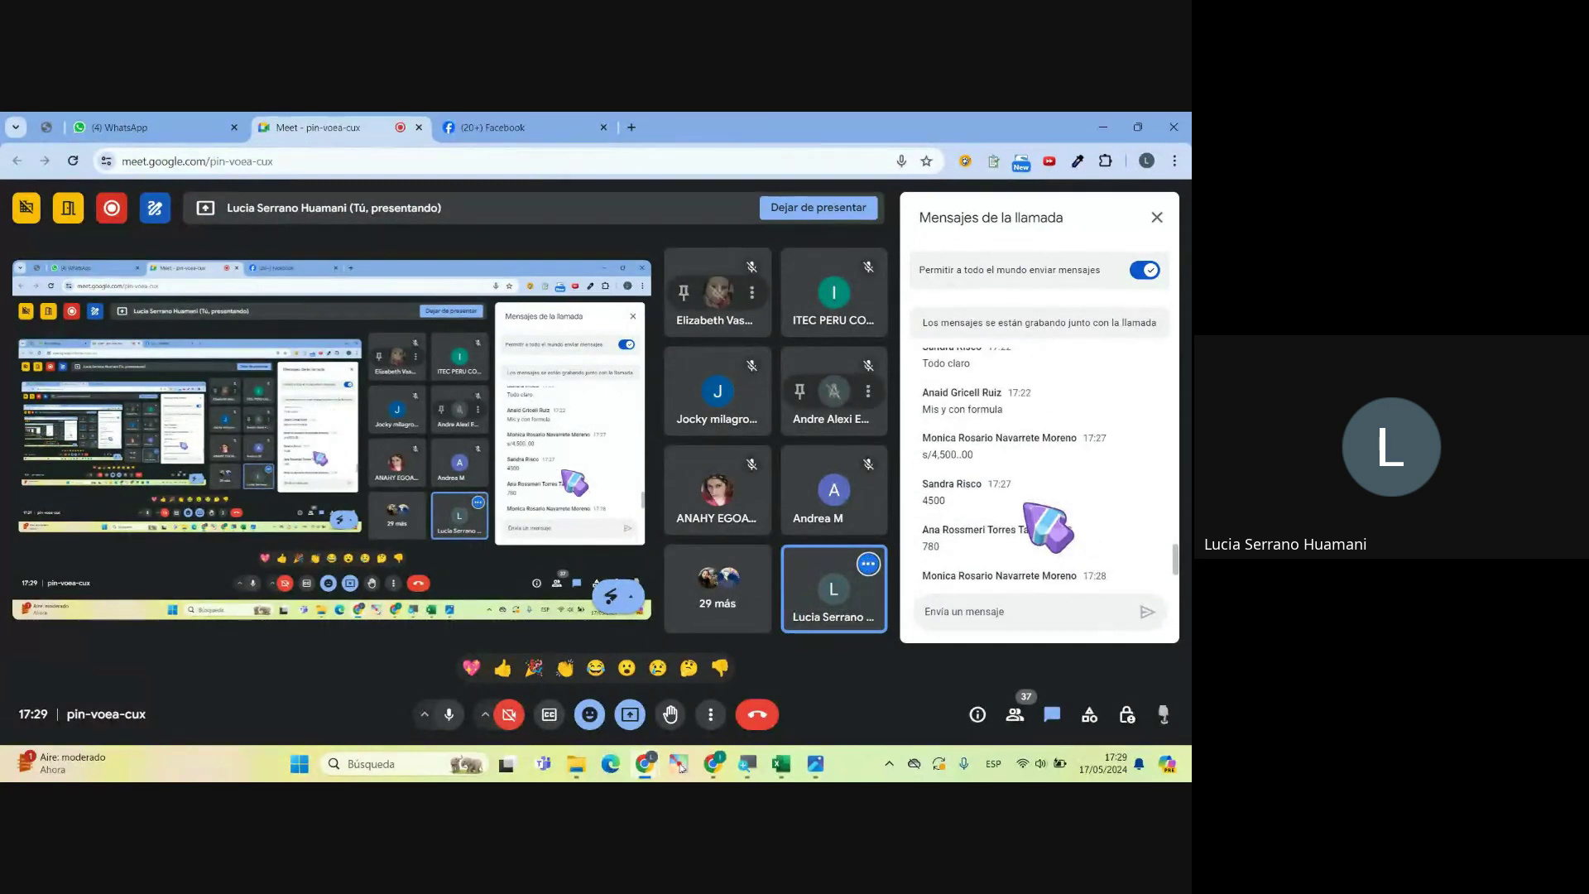
scroll(1026, 507, down, 2)
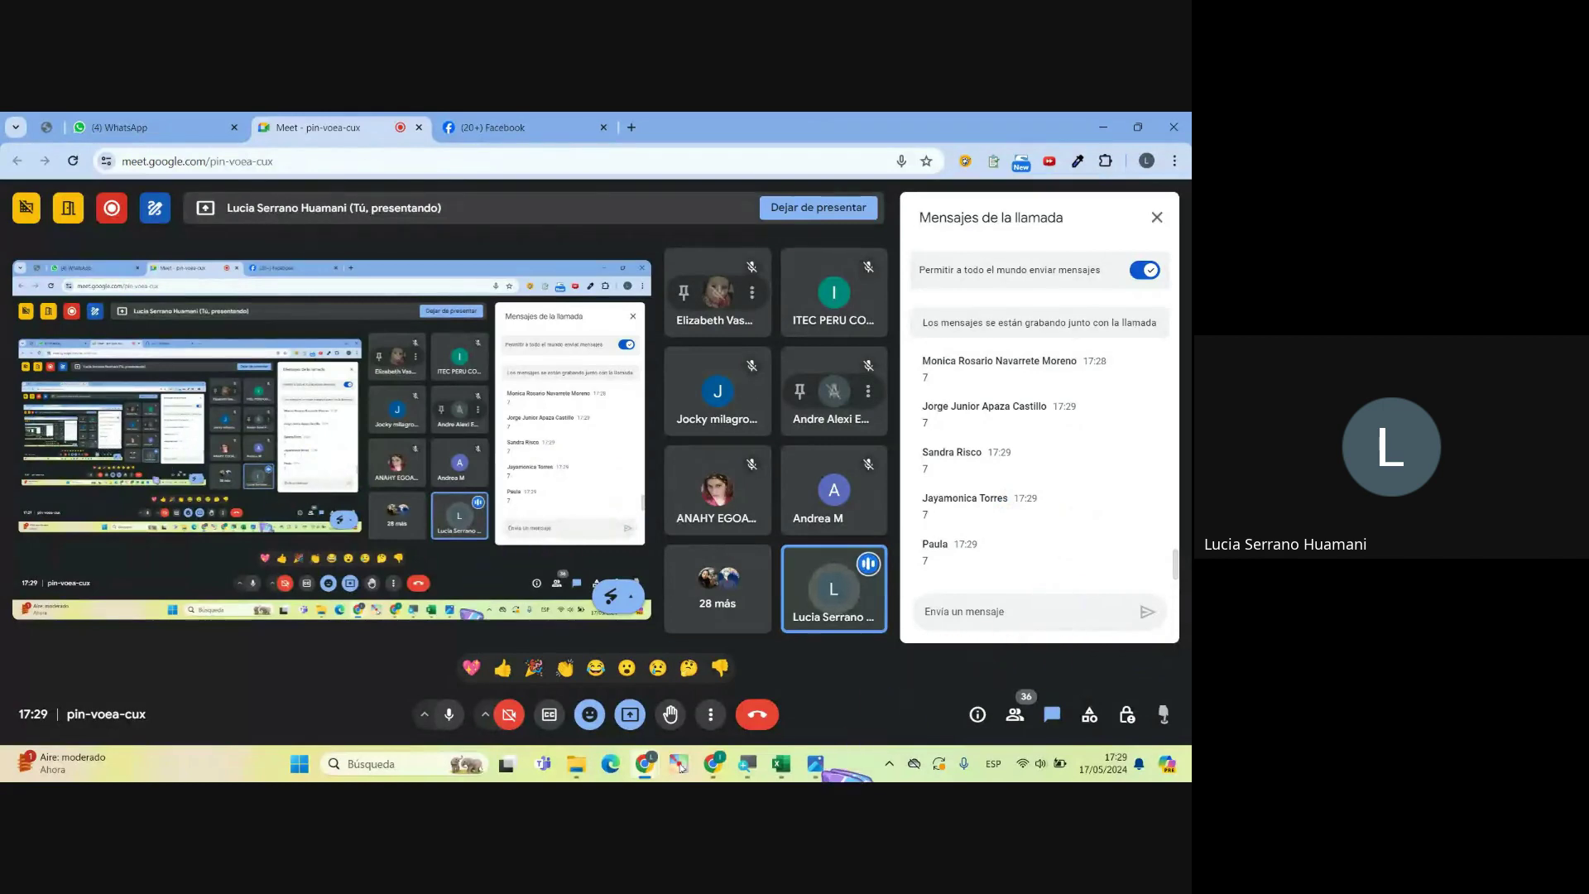
click(509, 715)
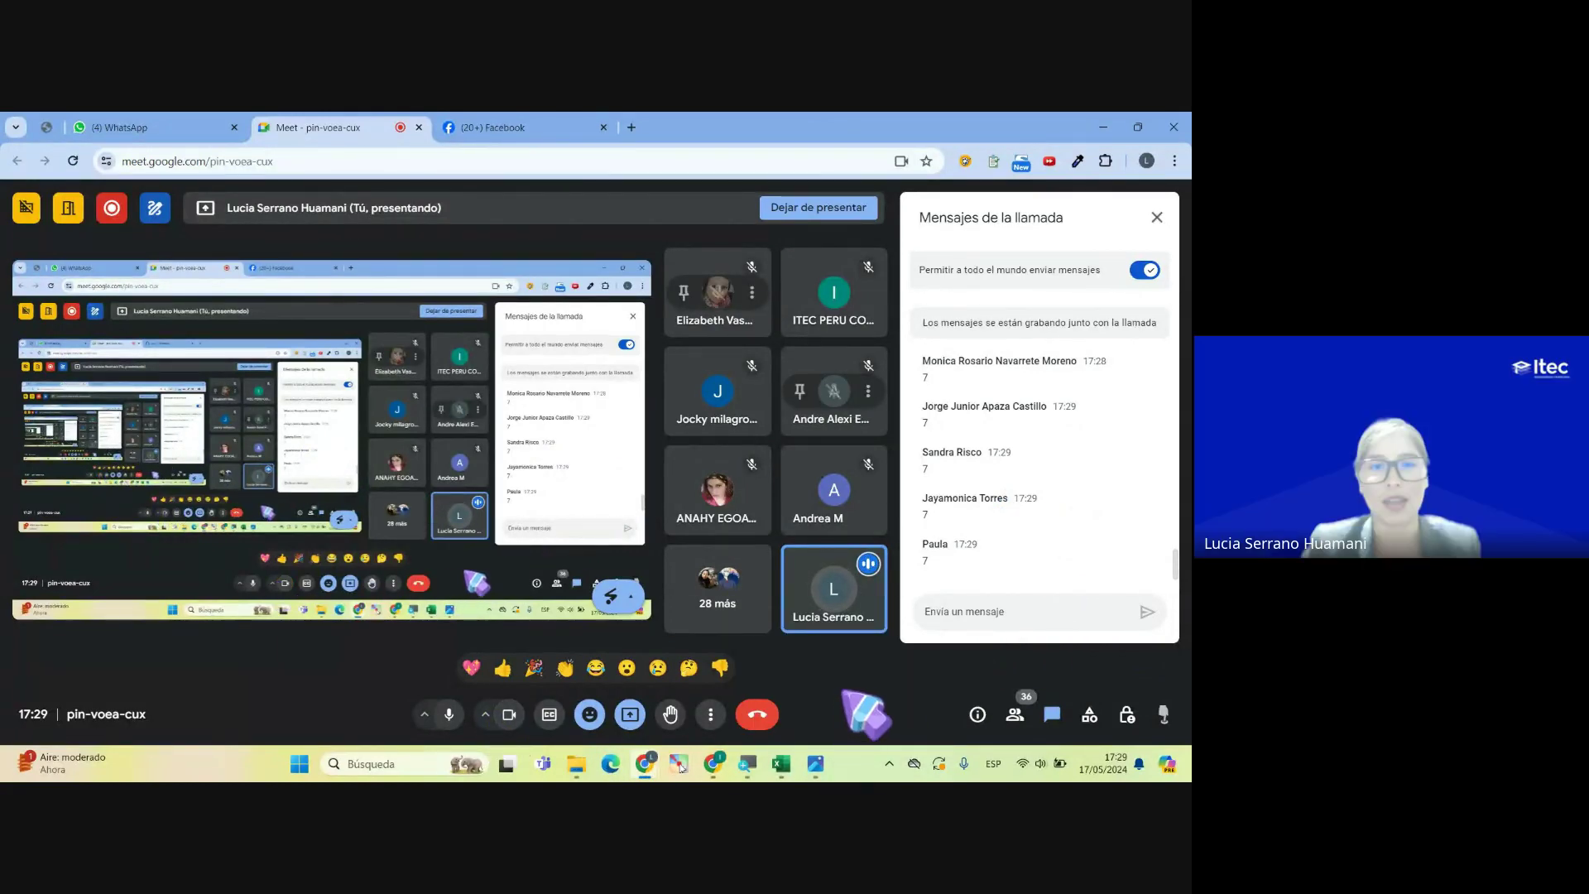
key(alt+Tab)
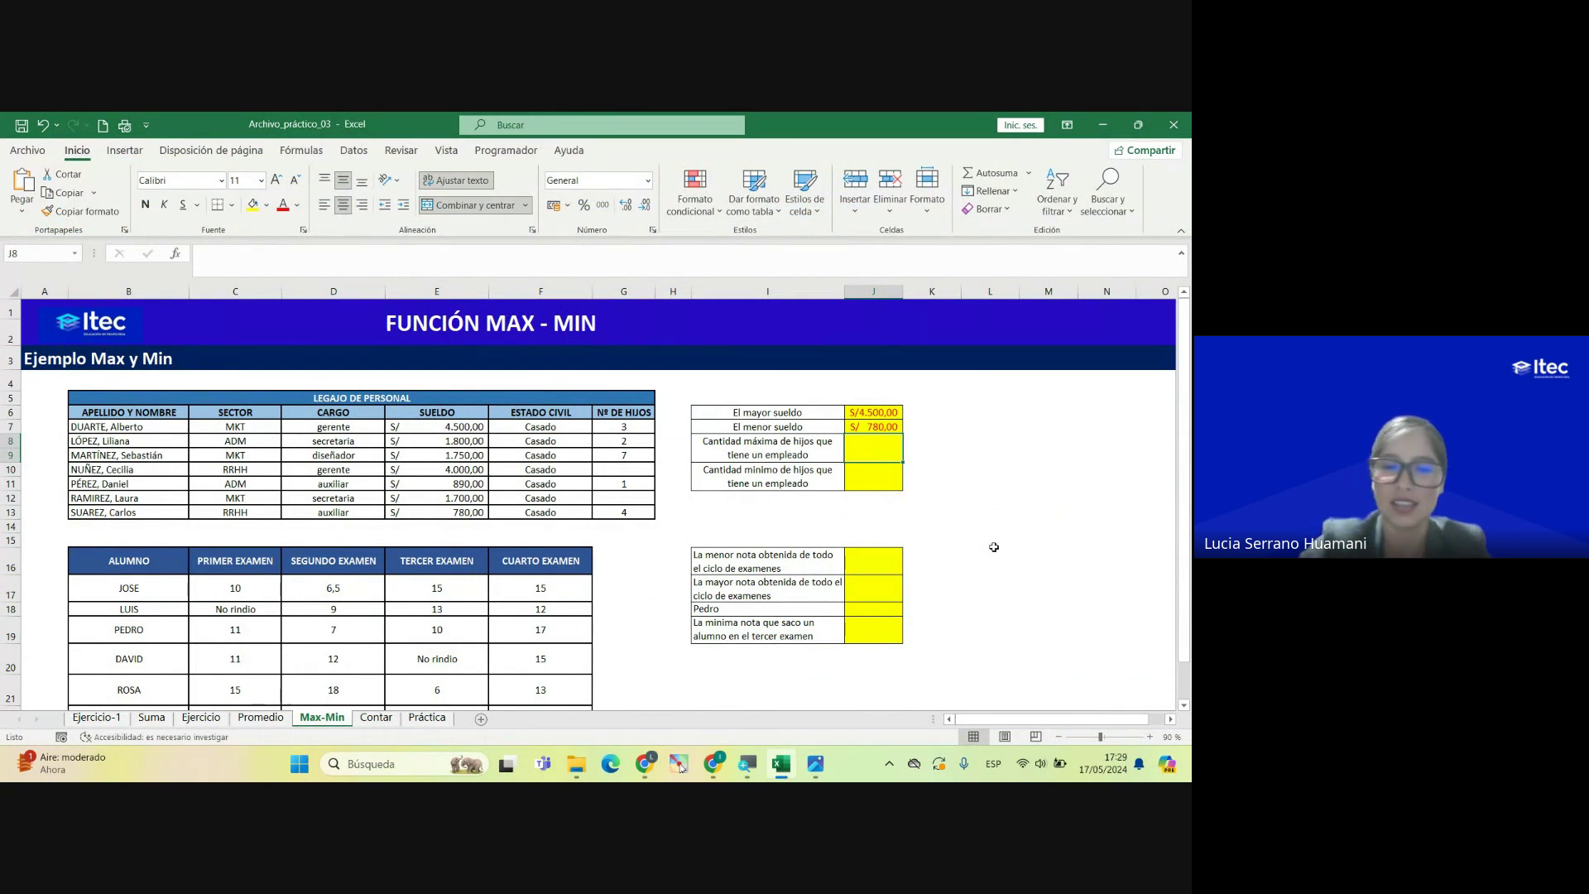
Step: Calculate Cantidad máxima de hijos in J8 with the formula =MAX(G7:G13) over the Nº DE HIJOS column
text(=max)
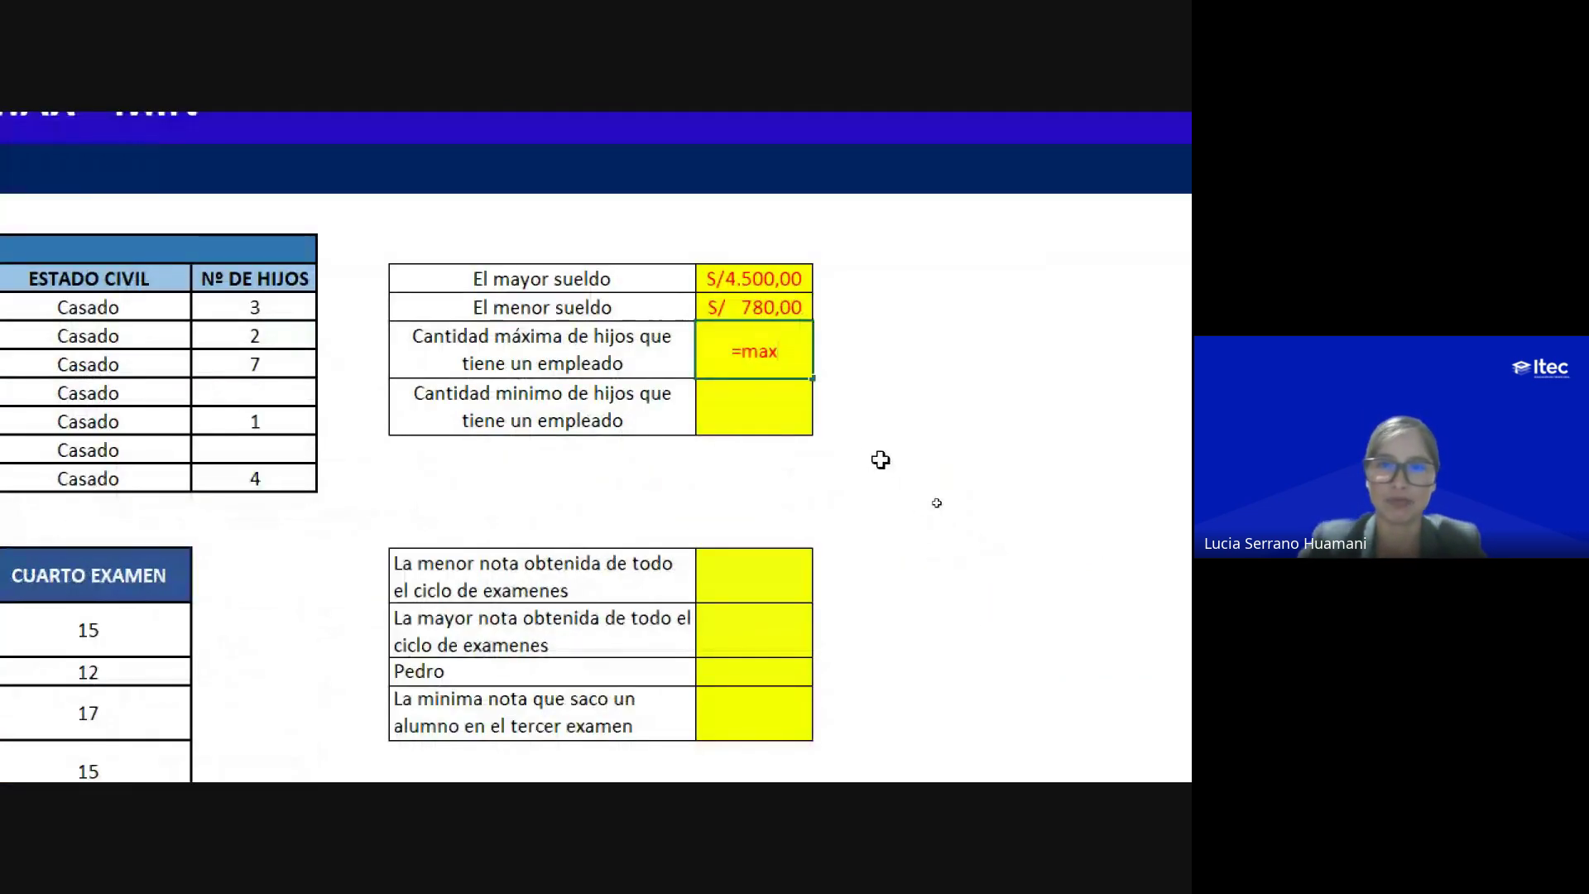
key(BackSpace)
key(BackSpace)
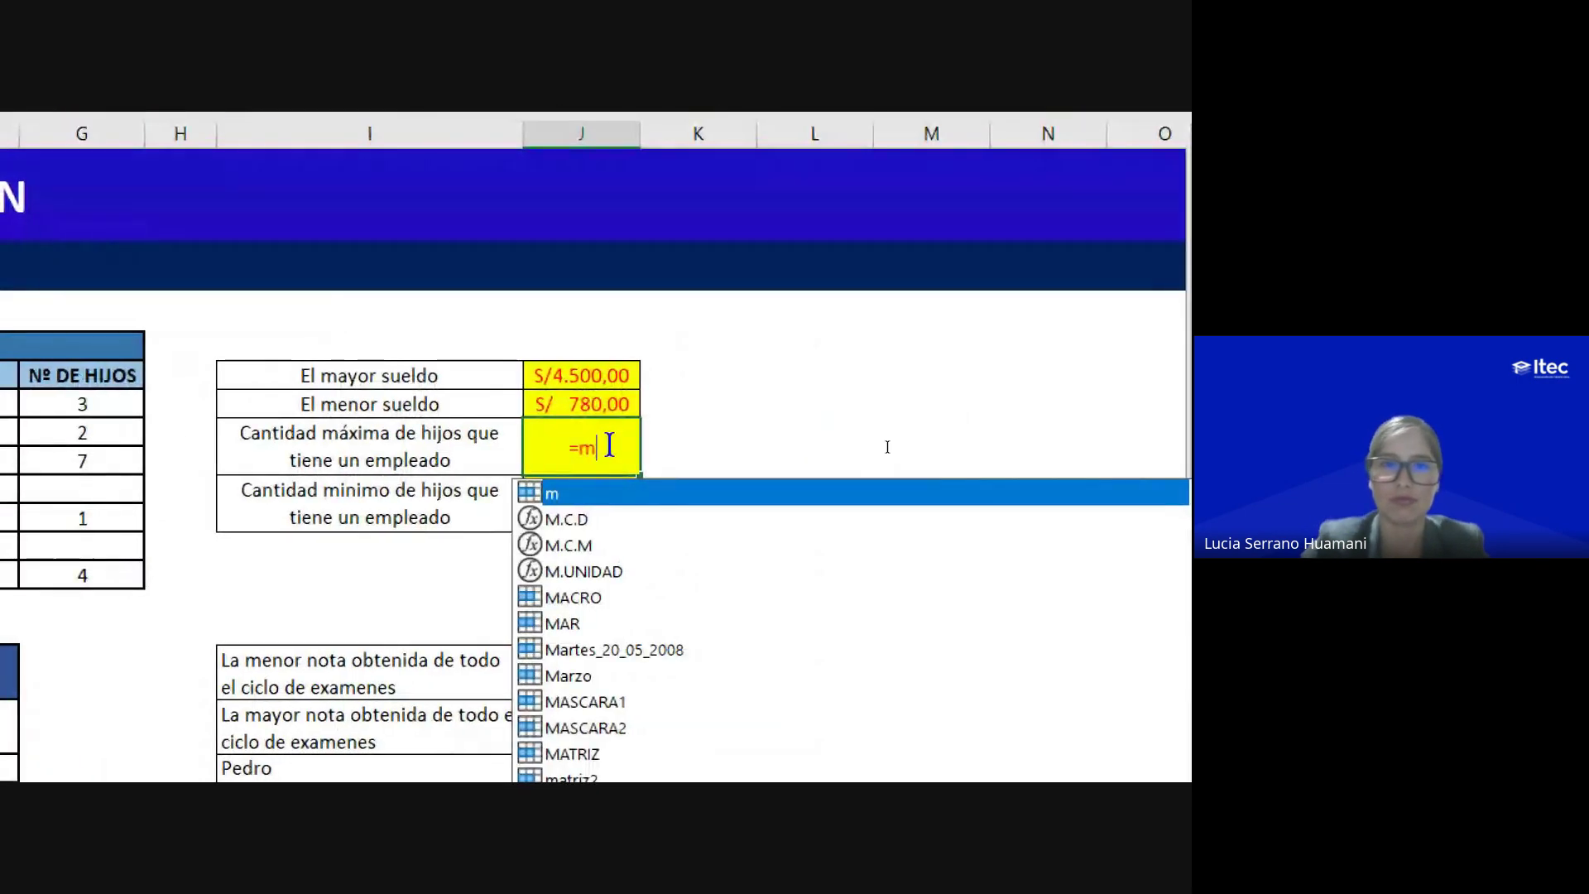
key(BackSpace)
text(MAX)
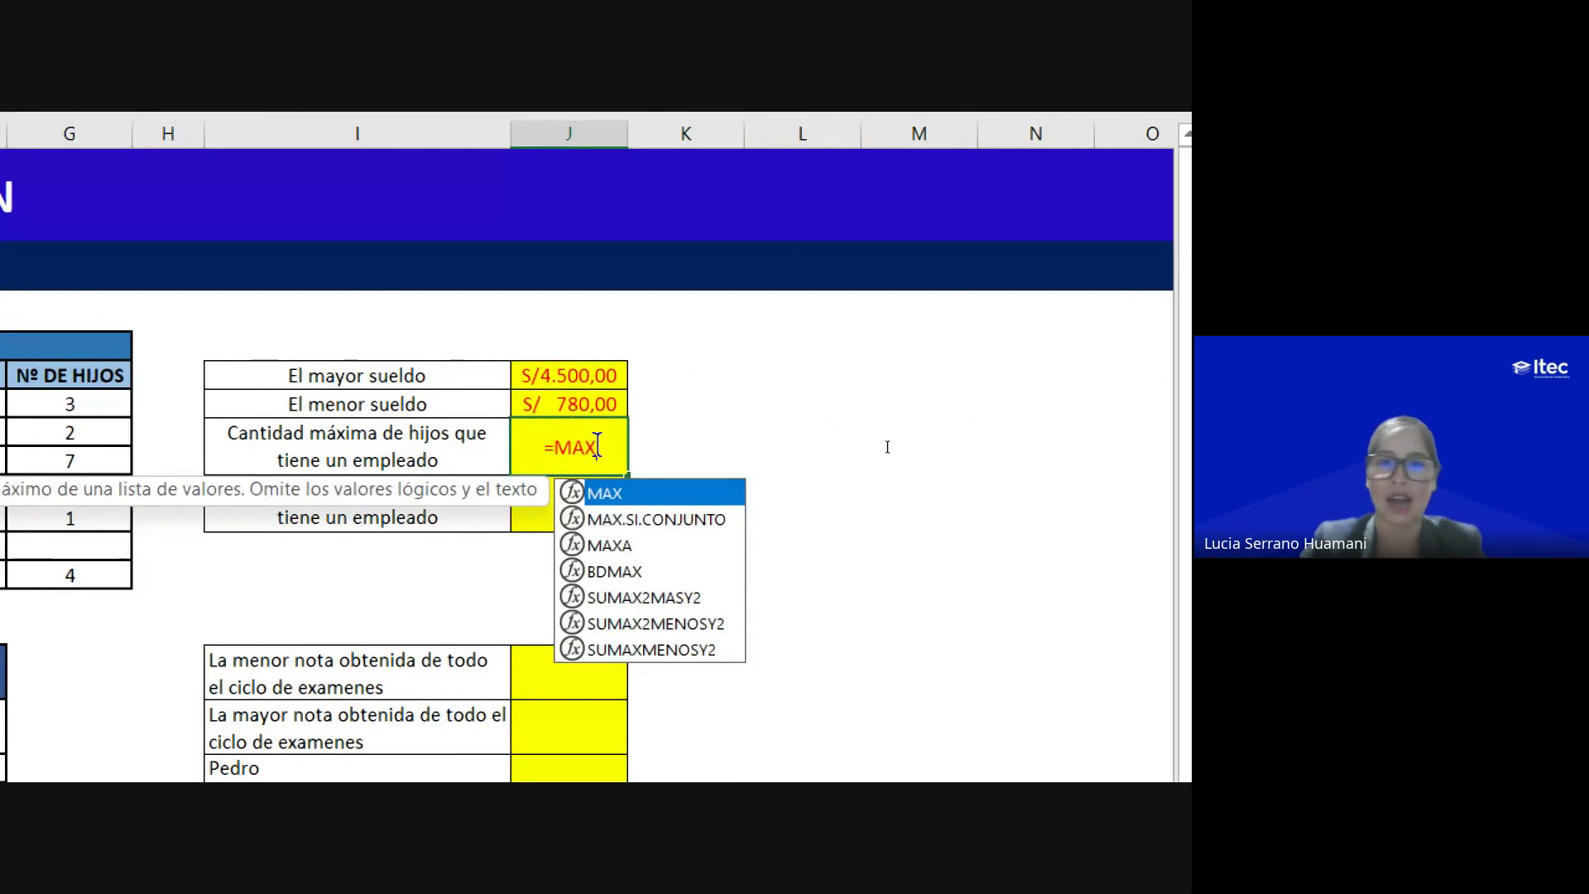
text(()
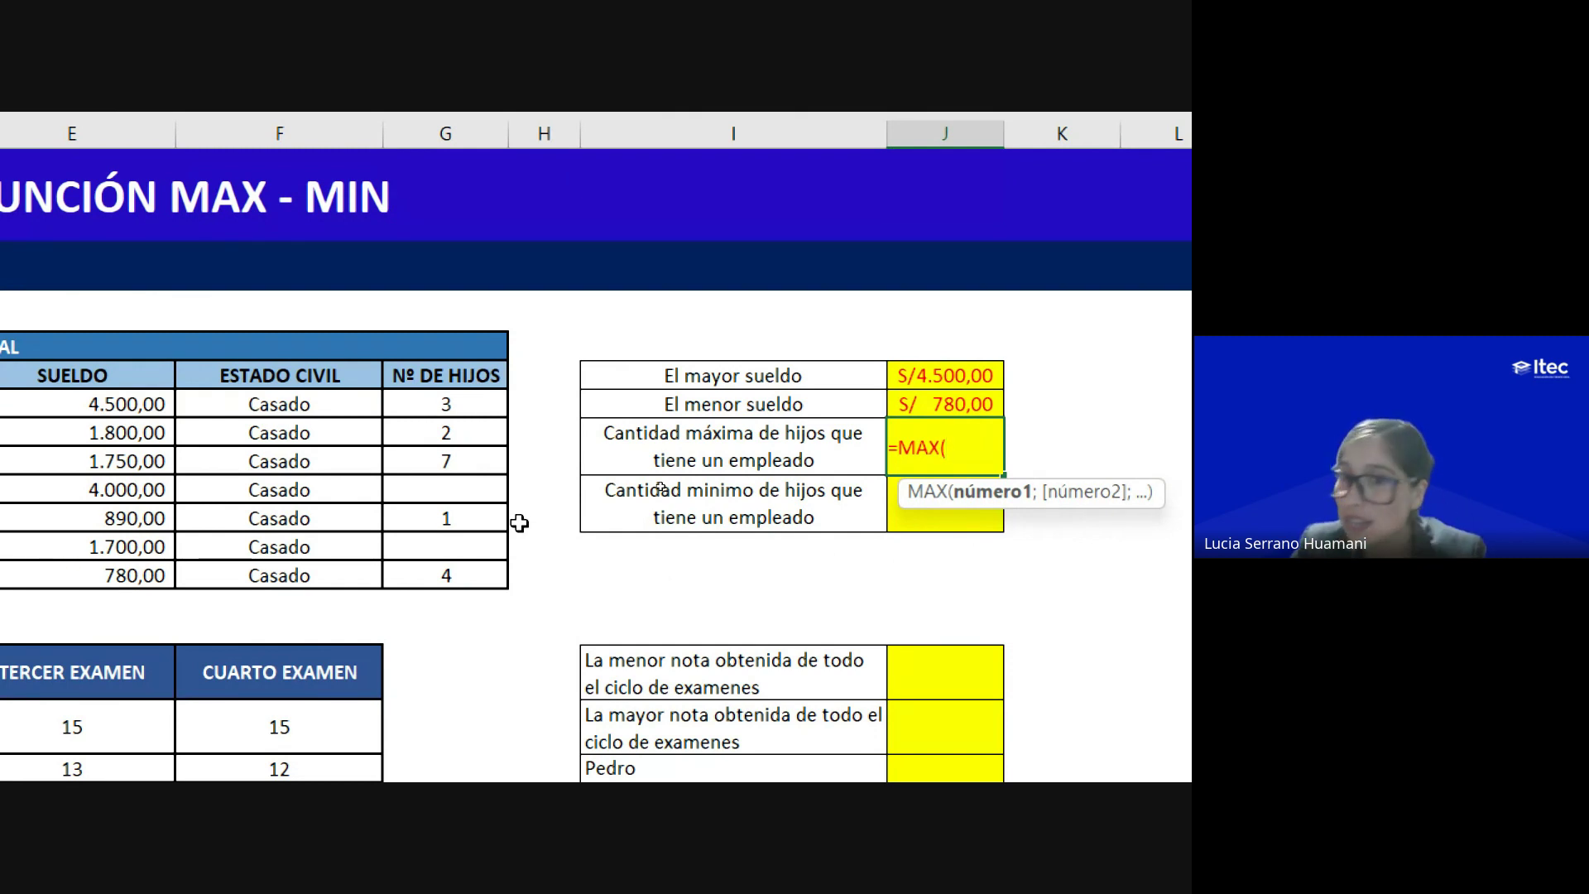
drag(447, 406, 457, 572)
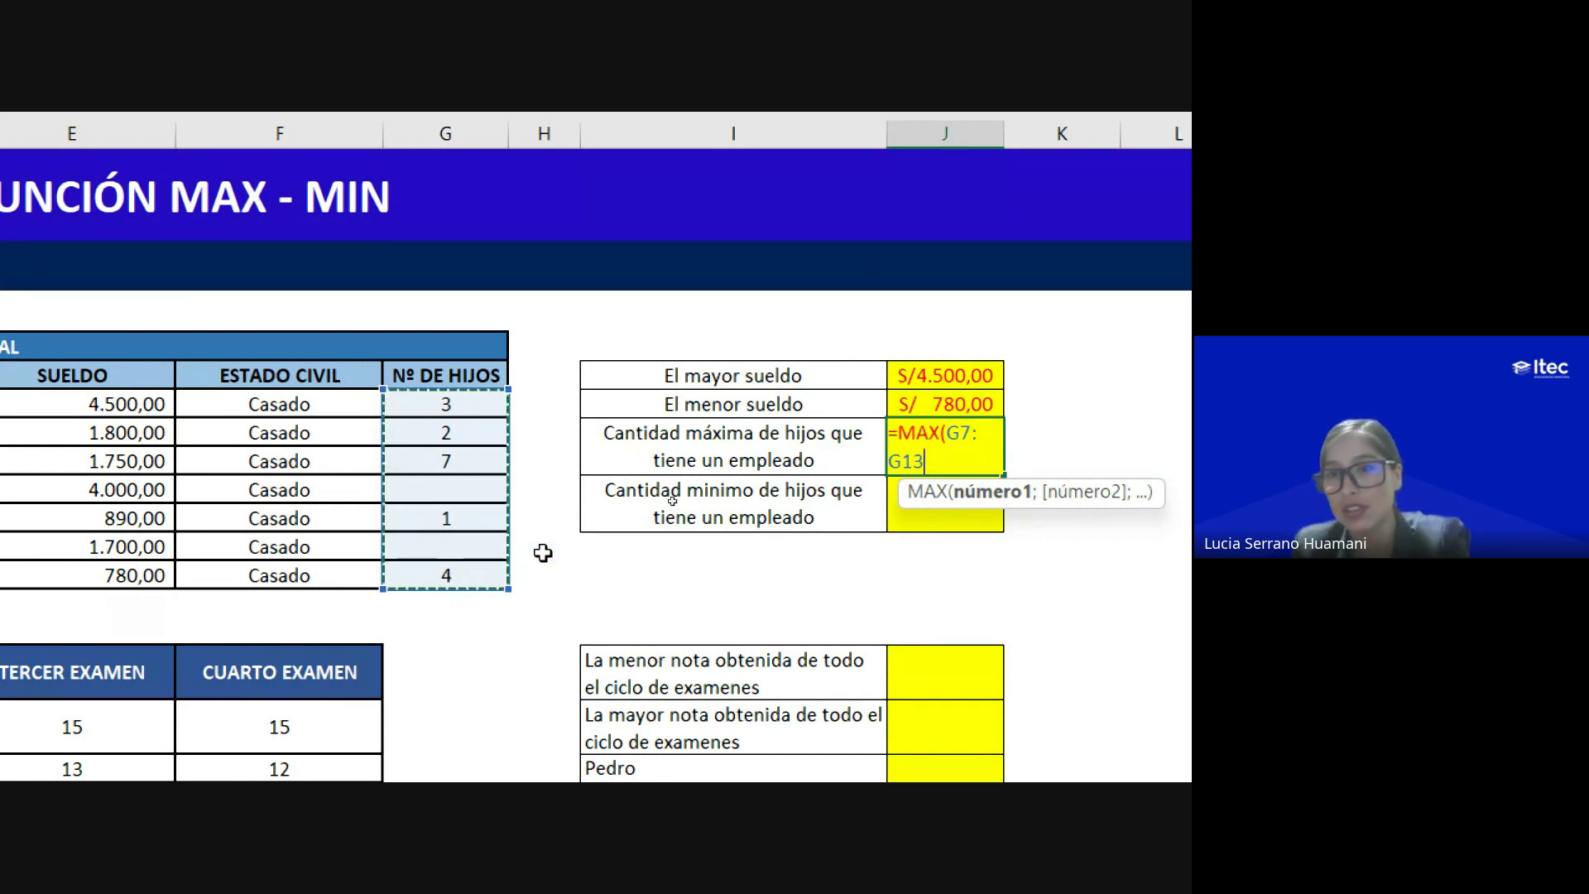
key(Return)
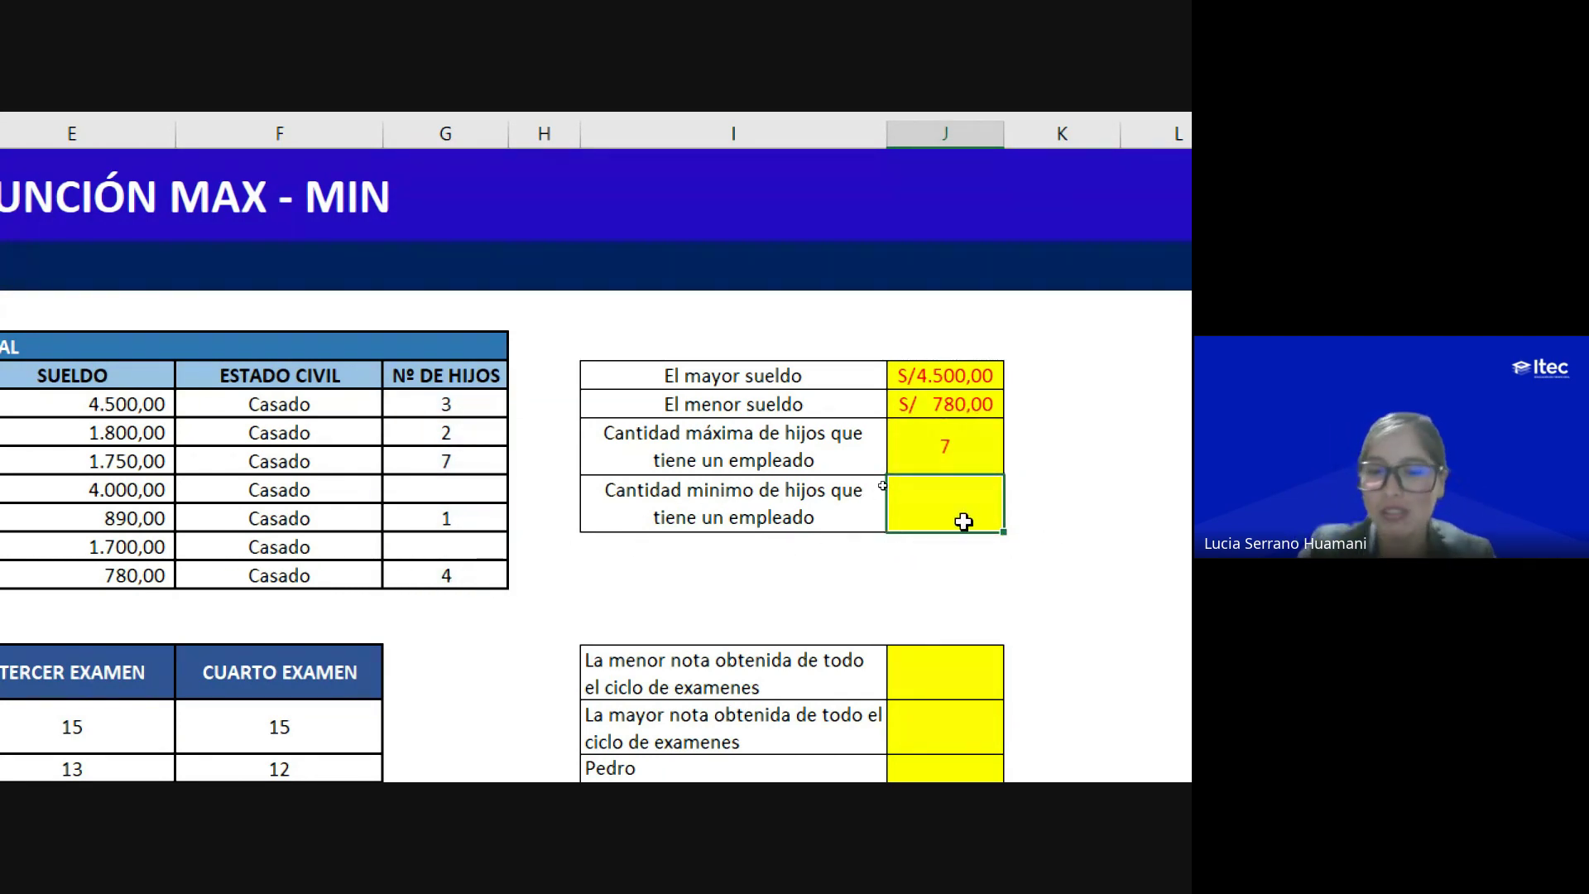
Step: Calculate Cantidad minimo de hijos in J10 with =MIN(G7:G13) and identify which employee has that number of children
text(=MIN)
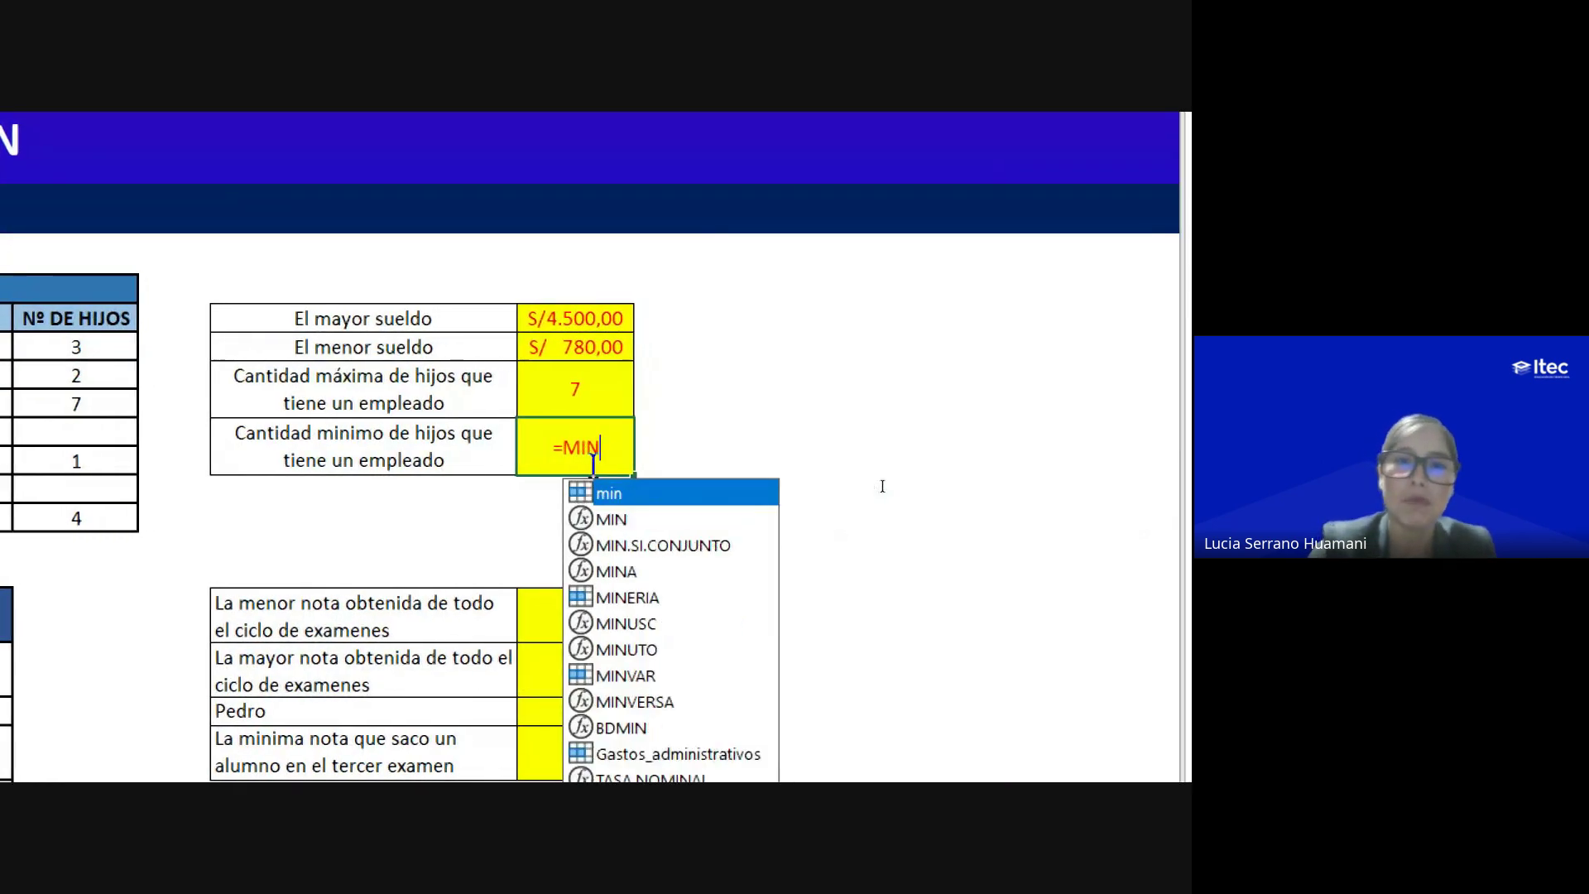
double_click(604, 519)
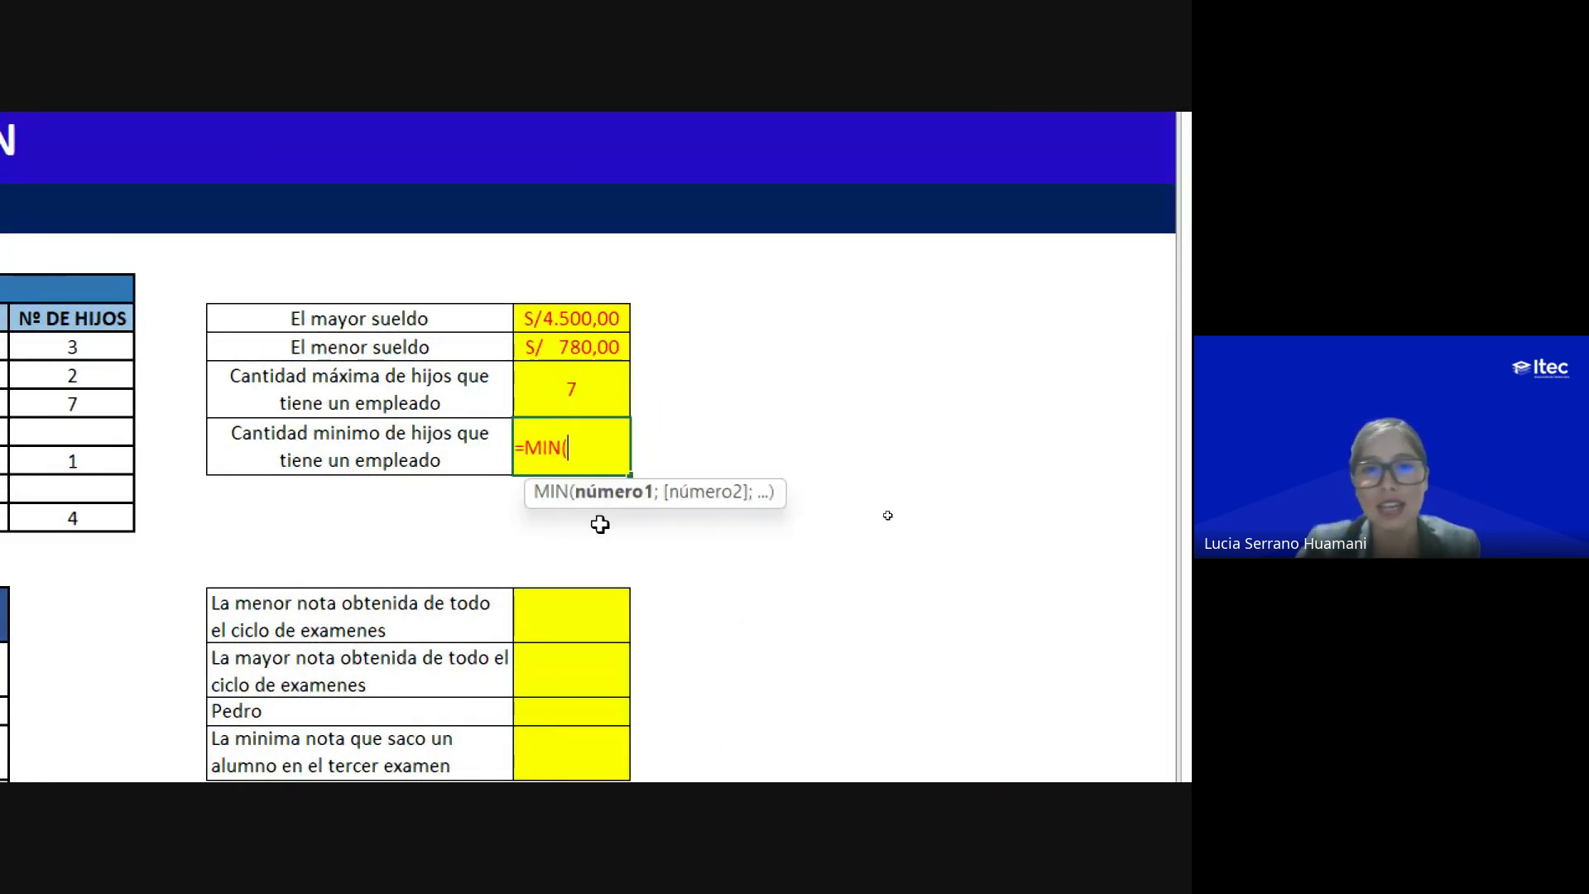
drag(519, 350, 502, 518)
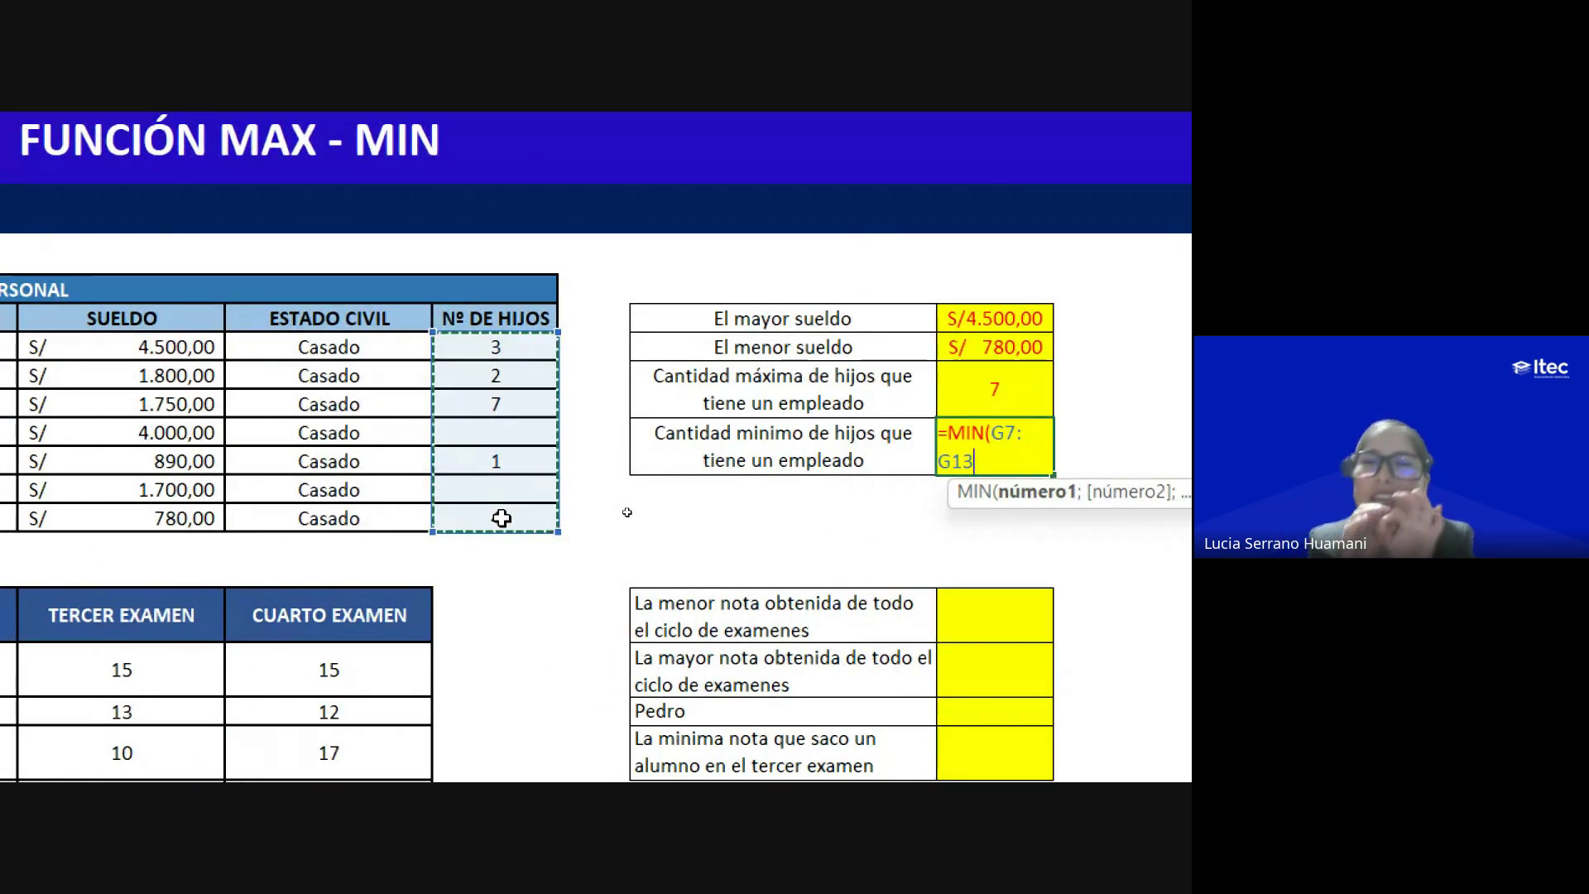
key(Return)
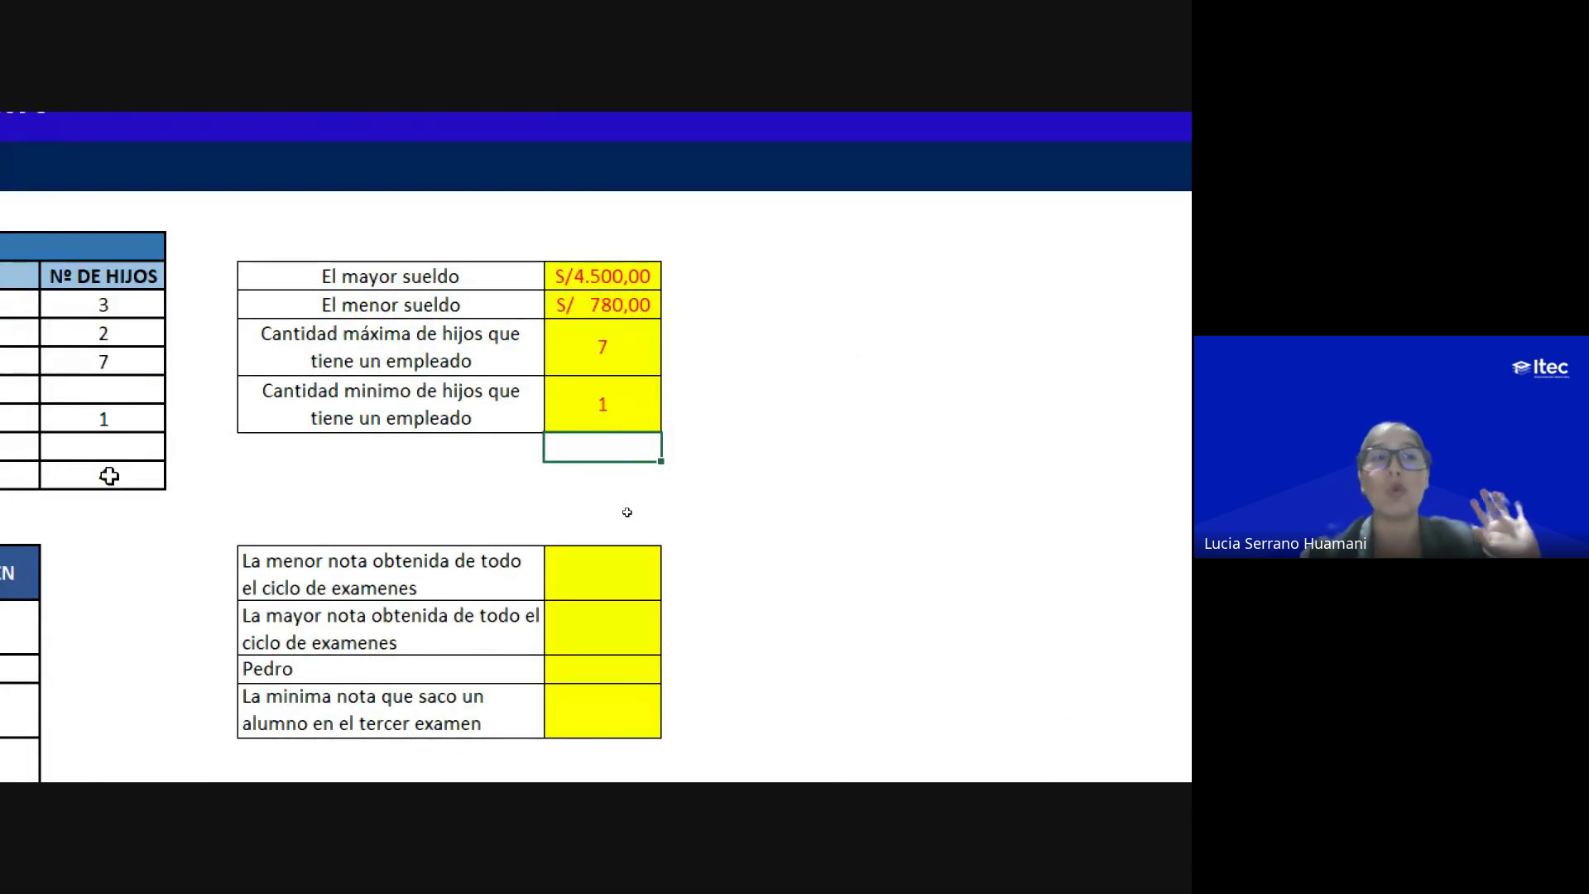
click(73, 418)
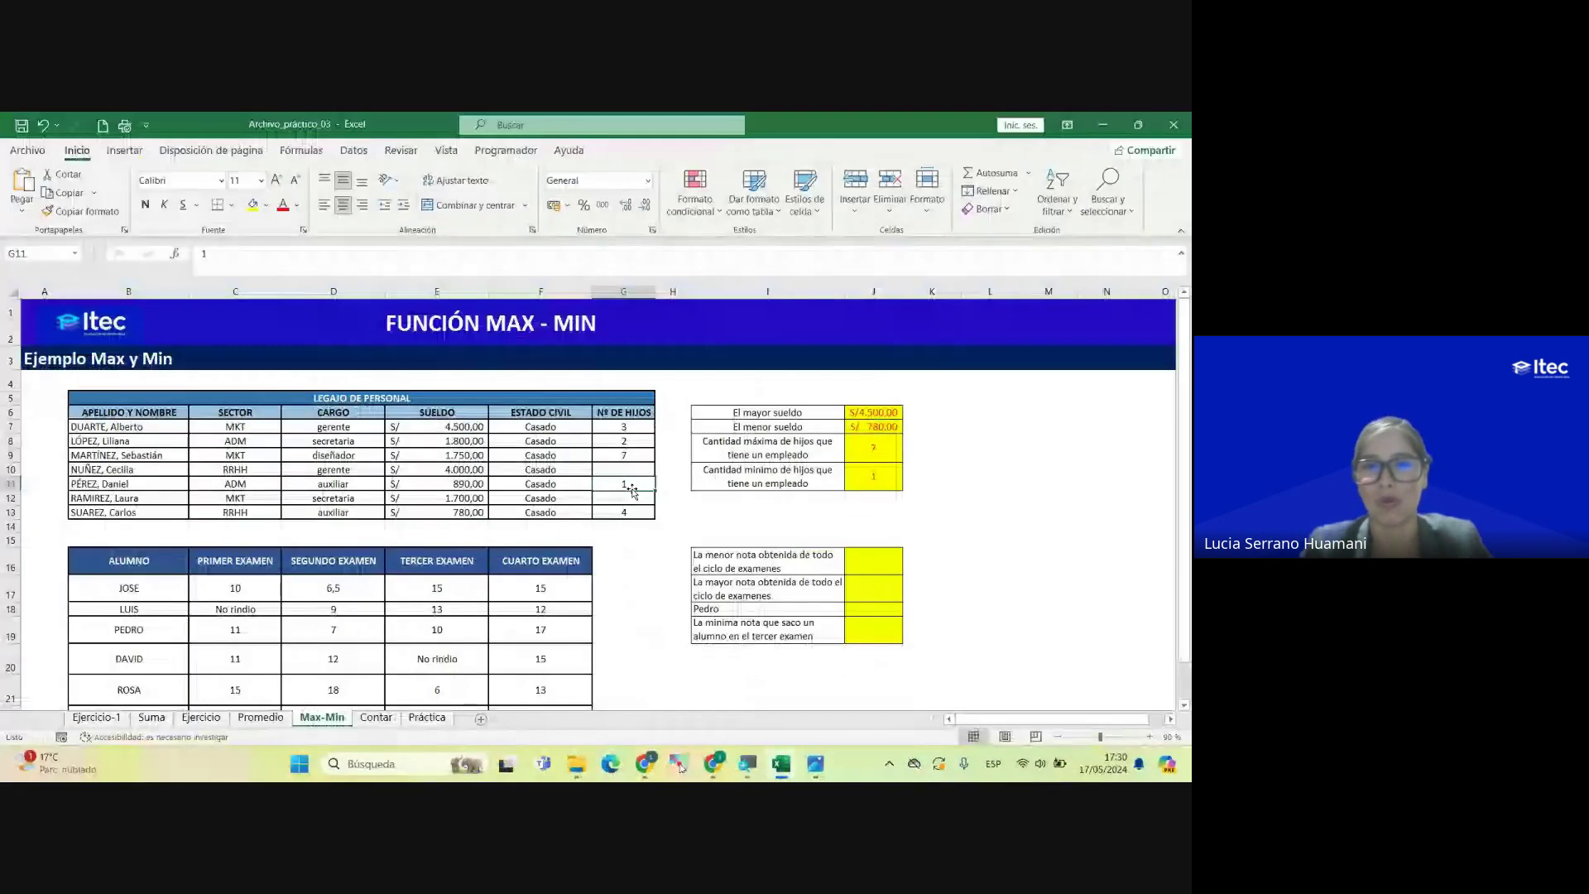
click(115, 480)
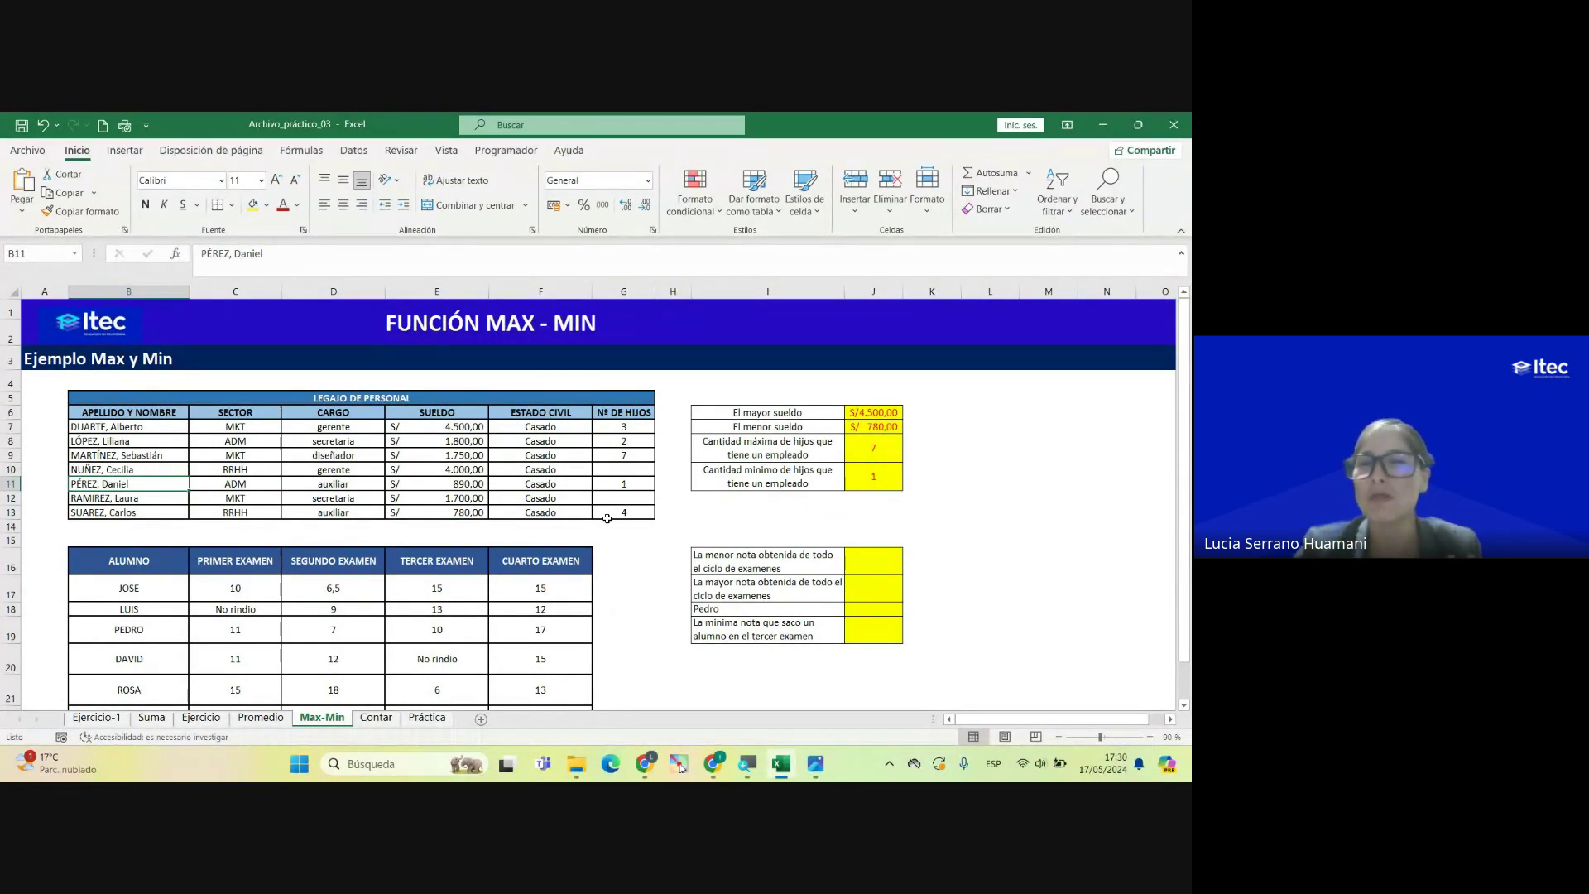
Step: Examine the exam questions in I16:I19 and the student grades table, going through each of the four exam columns
scroll(608, 519, down, 1)
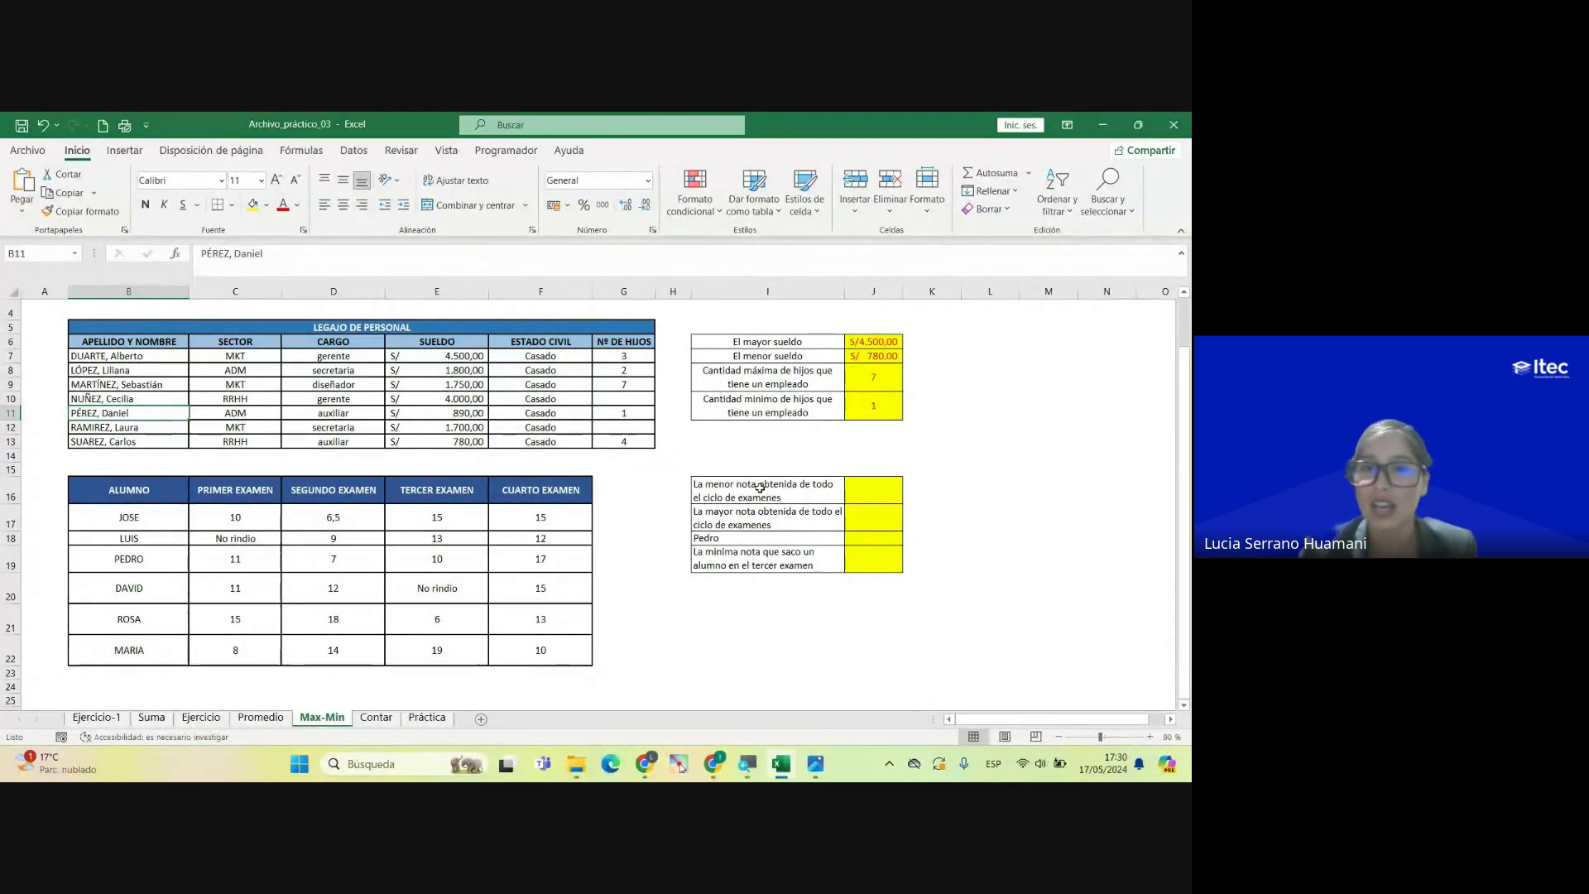
drag(745, 490, 797, 565)
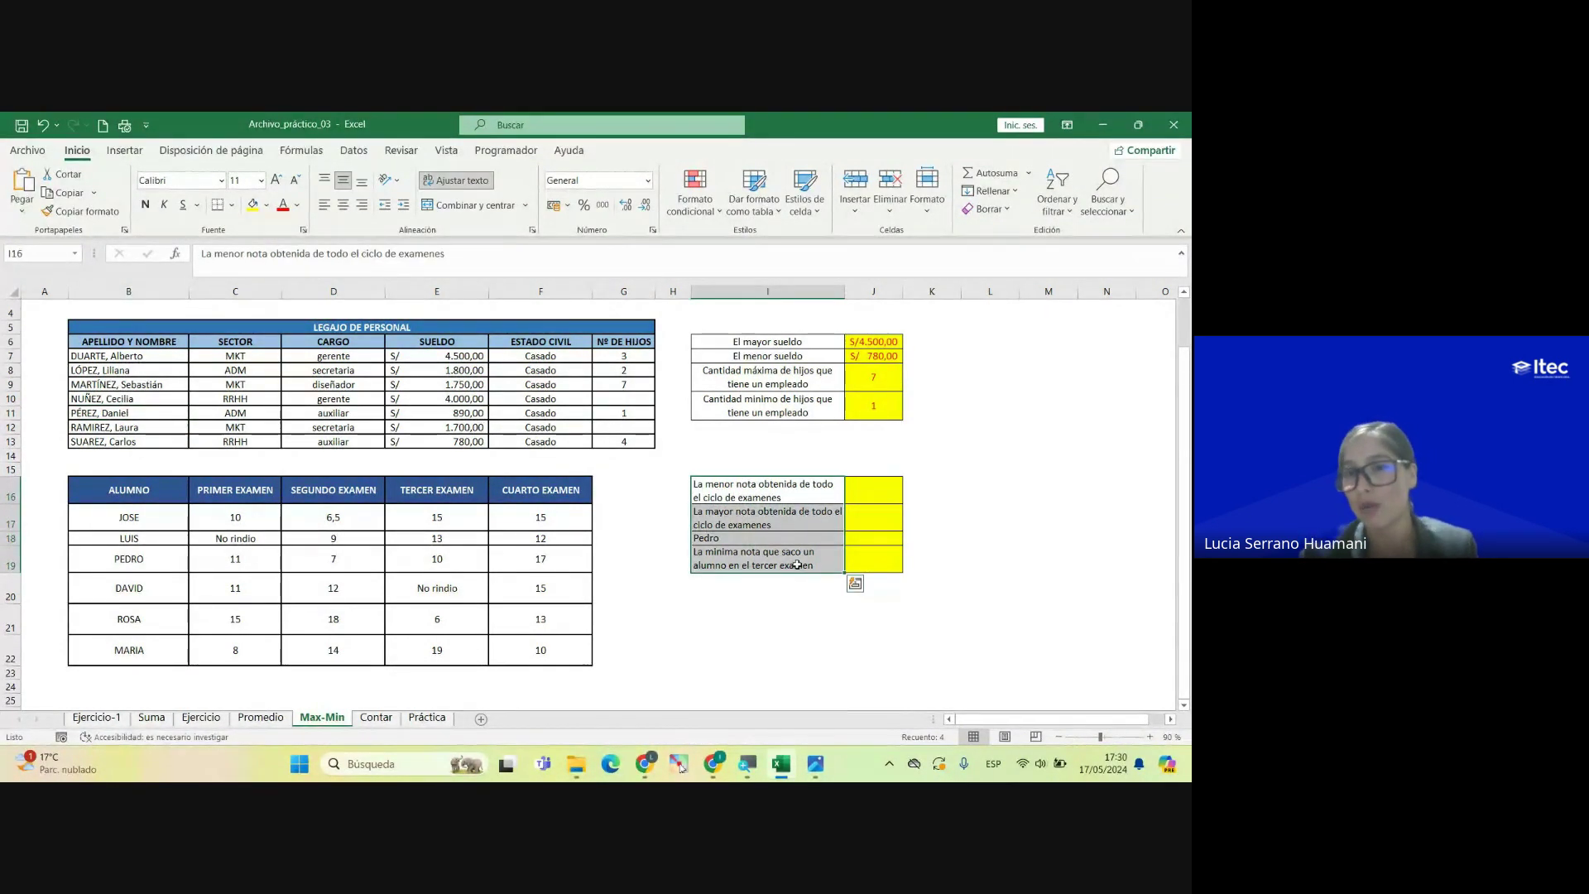
drag(797, 491, 797, 563)
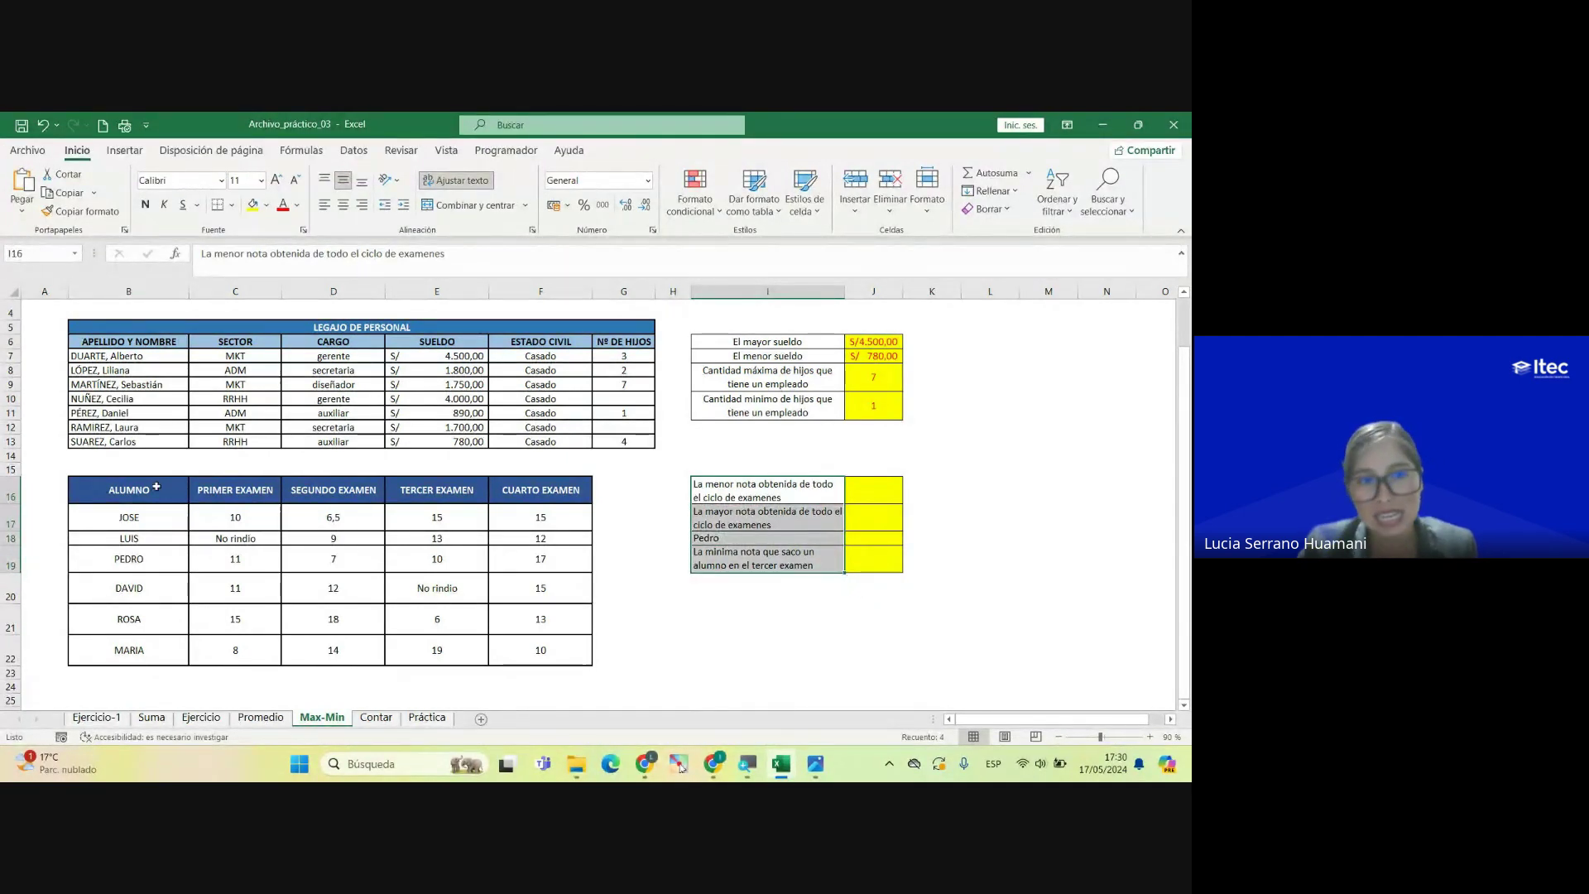
drag(156, 487, 541, 653)
drag(254, 491, 248, 652)
drag(343, 492, 339, 653)
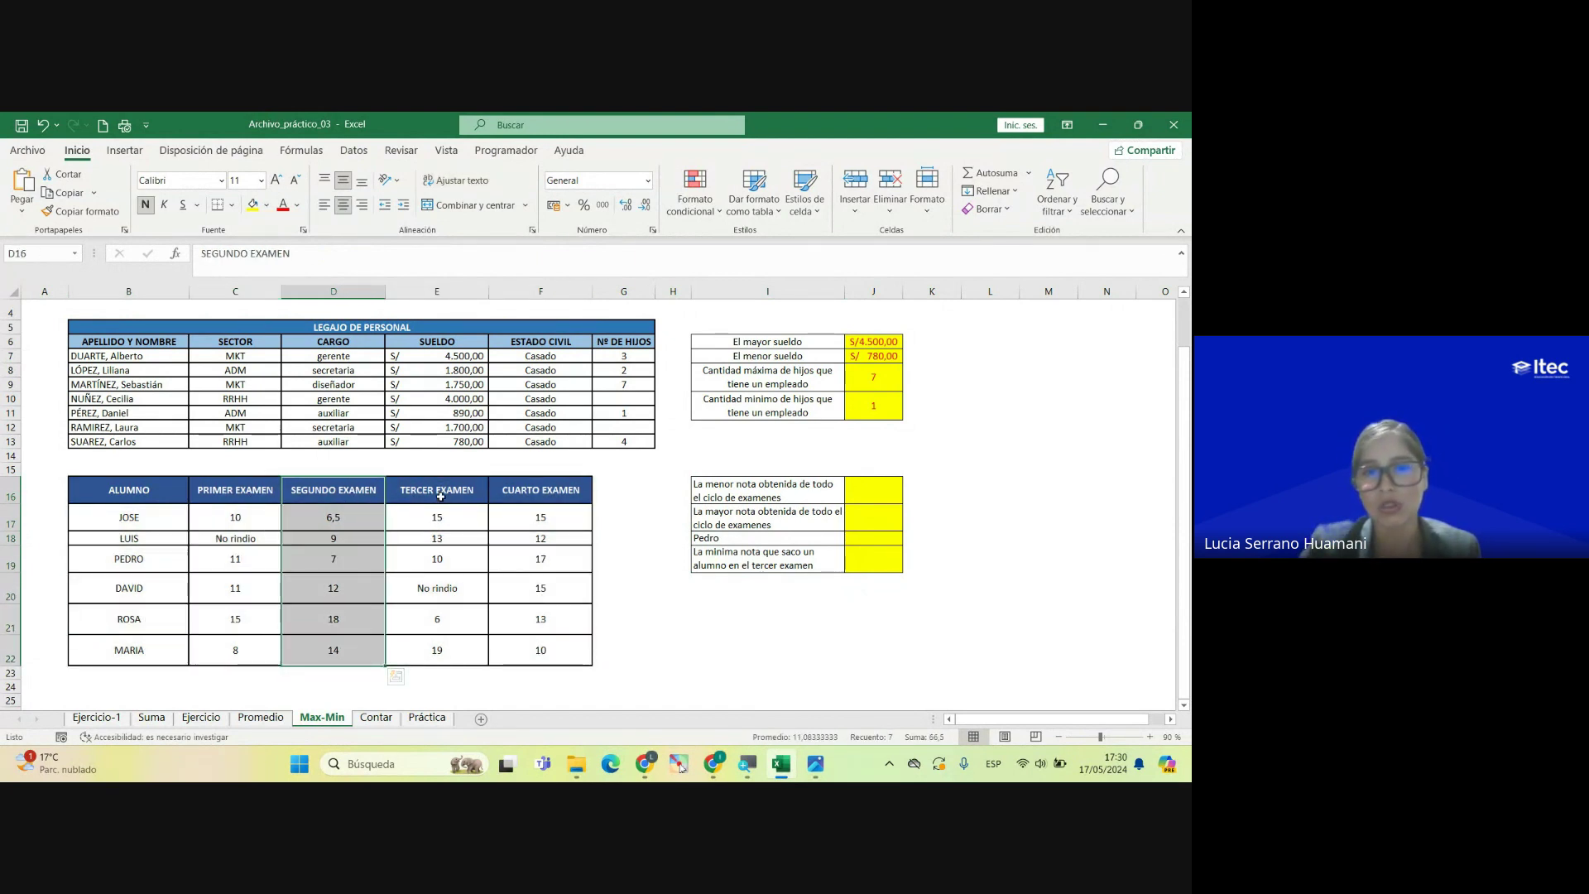
drag(438, 495, 437, 654)
drag(530, 518, 538, 651)
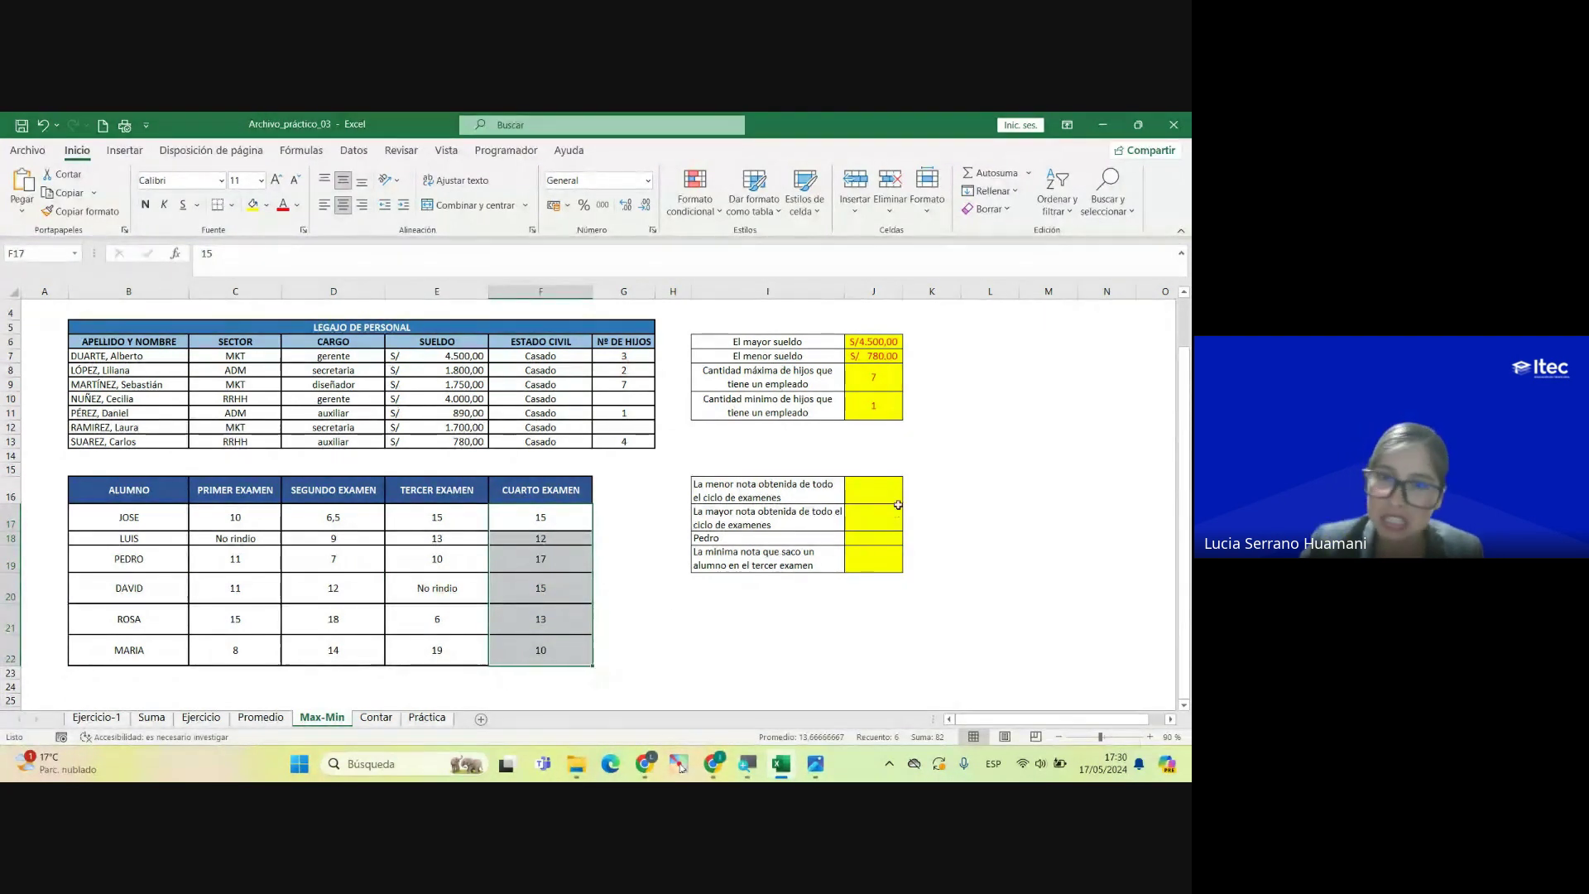
Step: Review the exam questions one by one against the grades table and the result cells J16:J19
drag(892, 492, 884, 558)
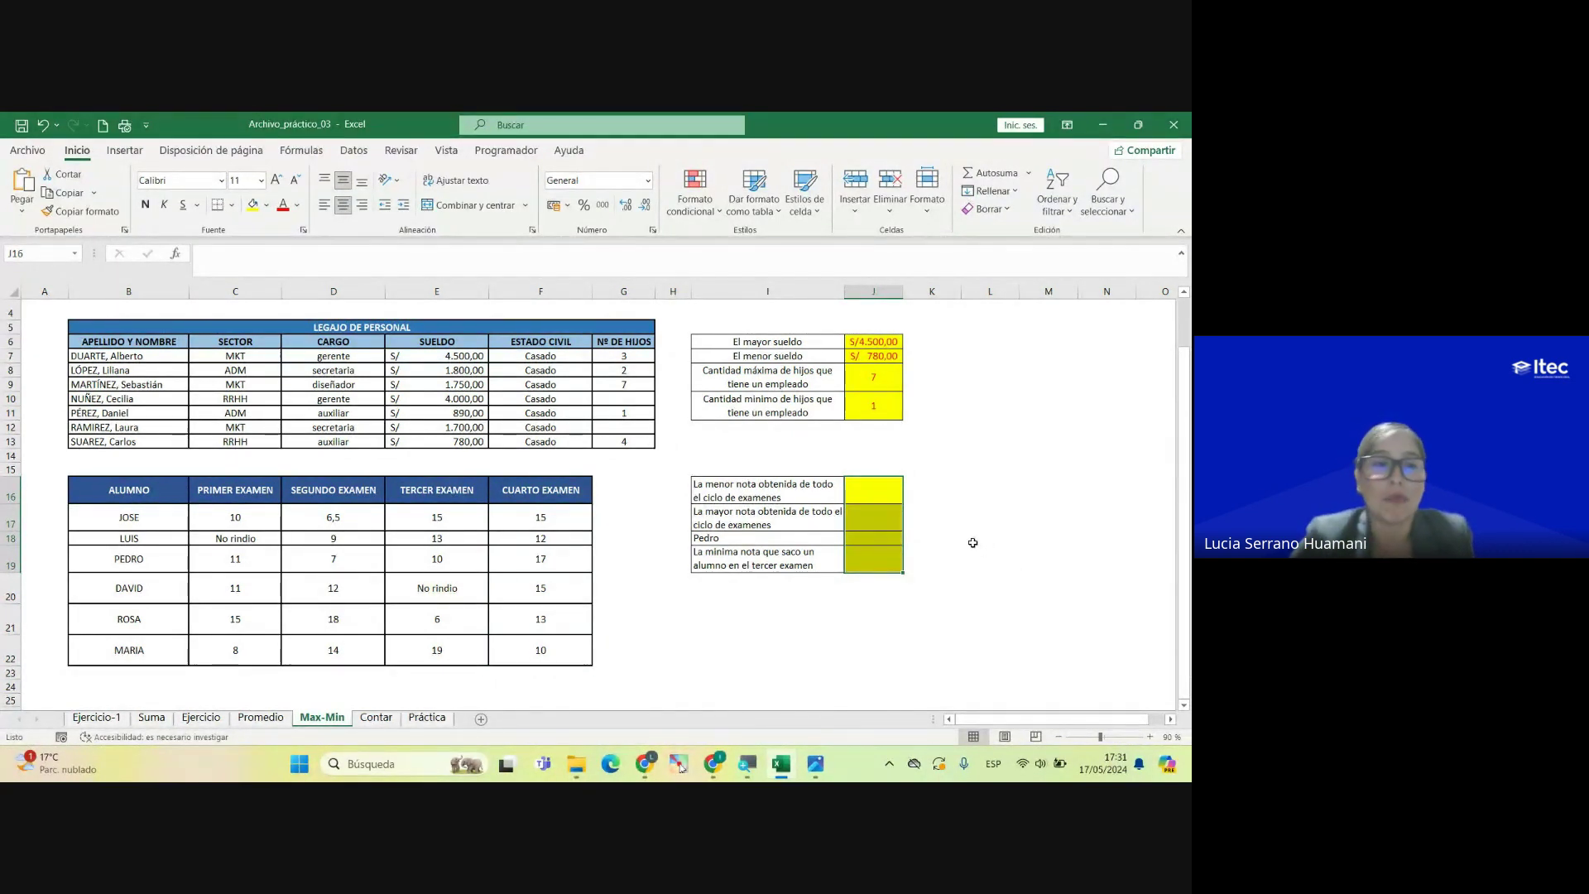
click(868, 521)
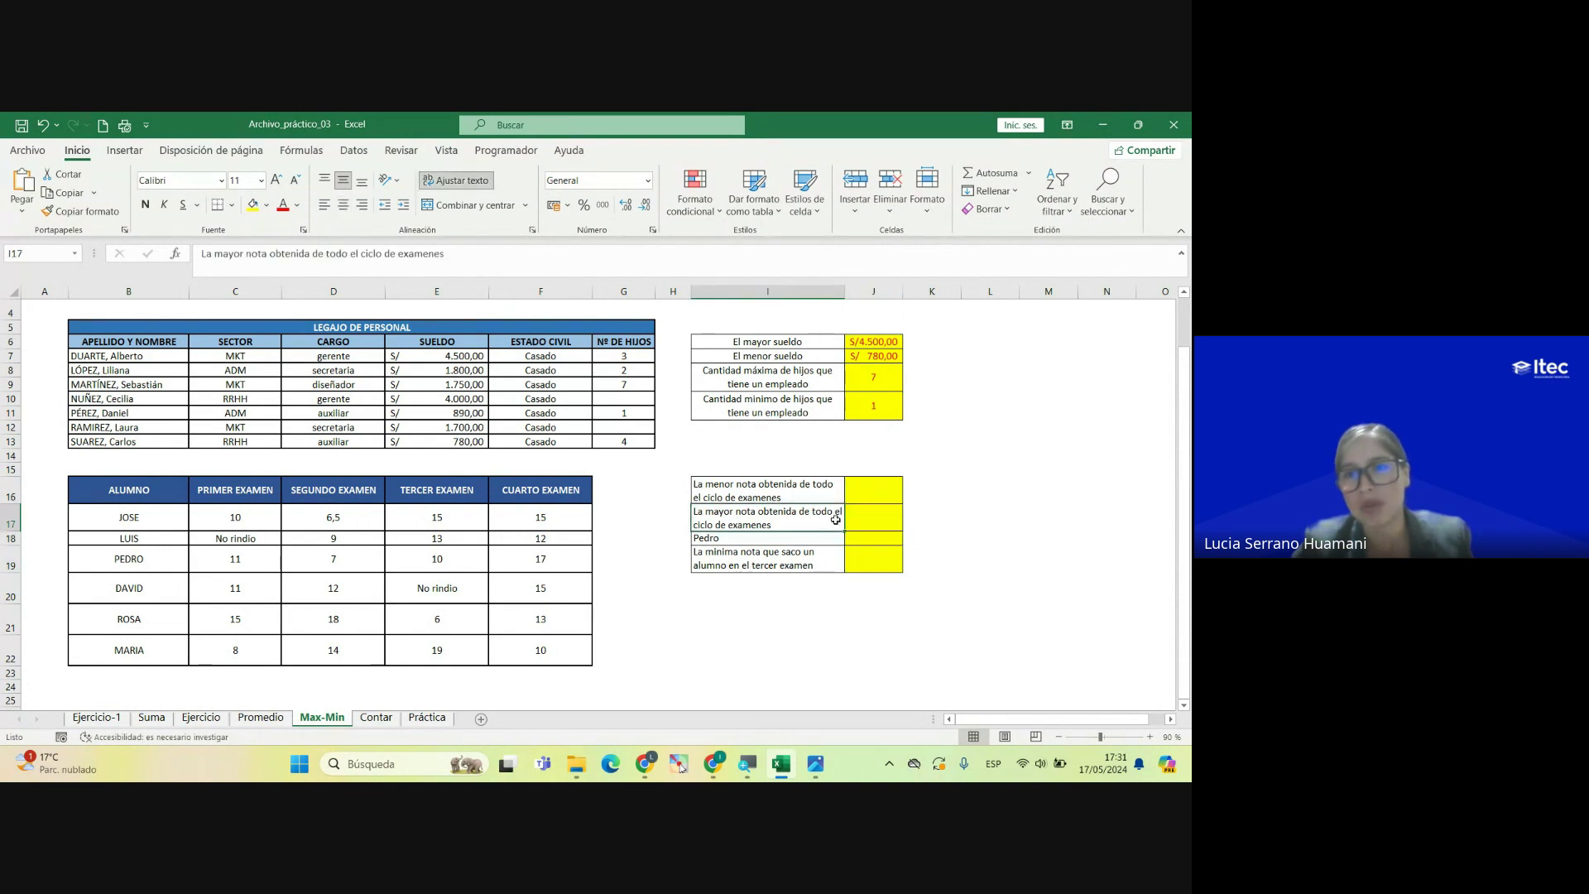
click(798, 540)
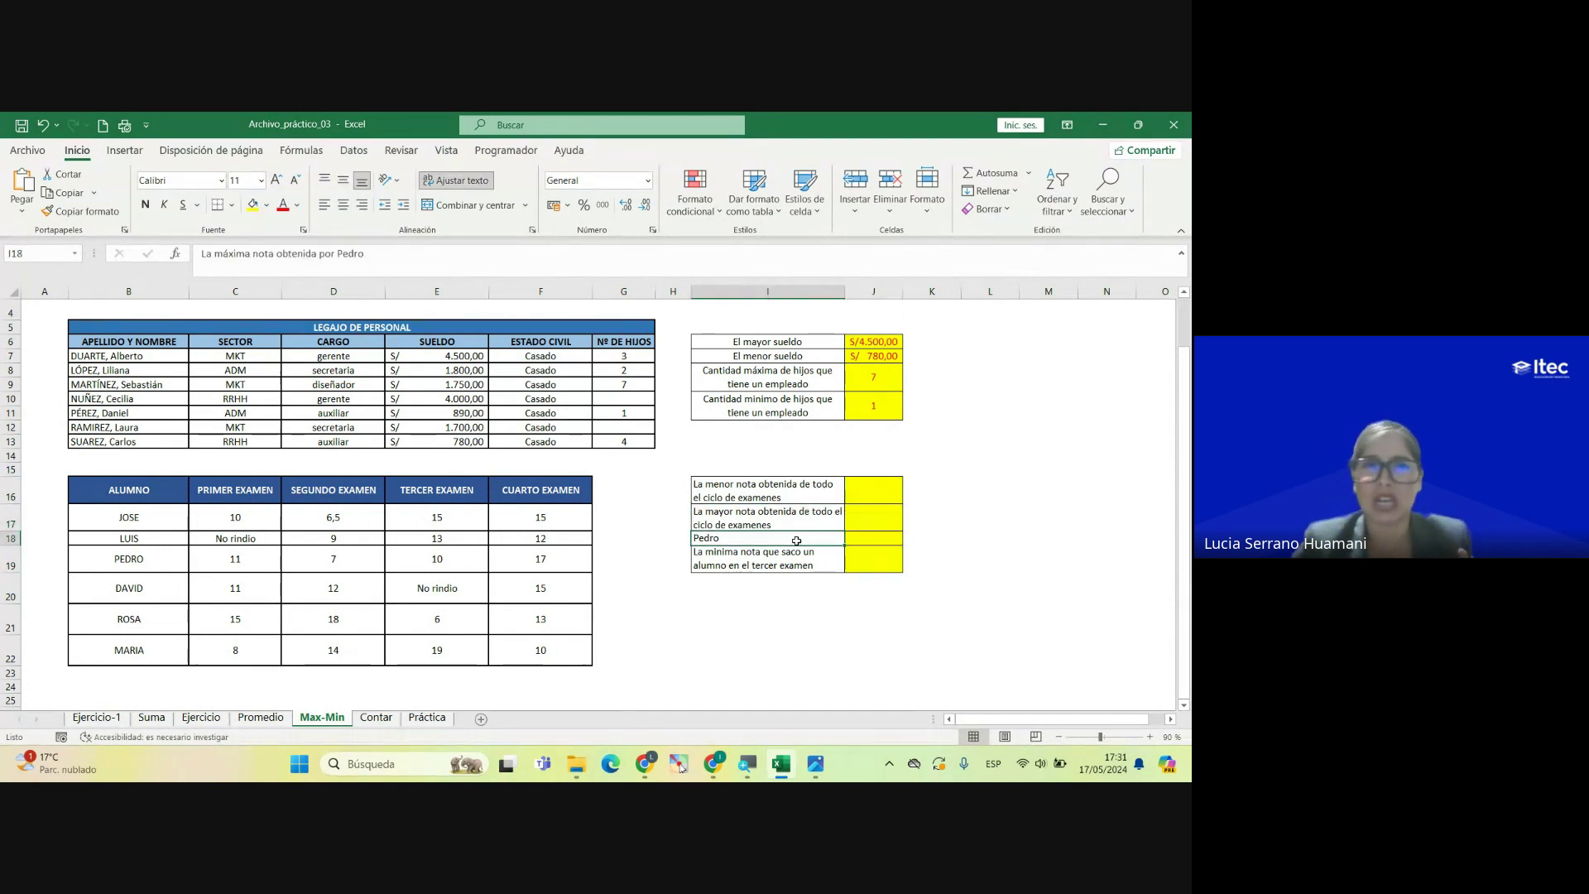
click(799, 559)
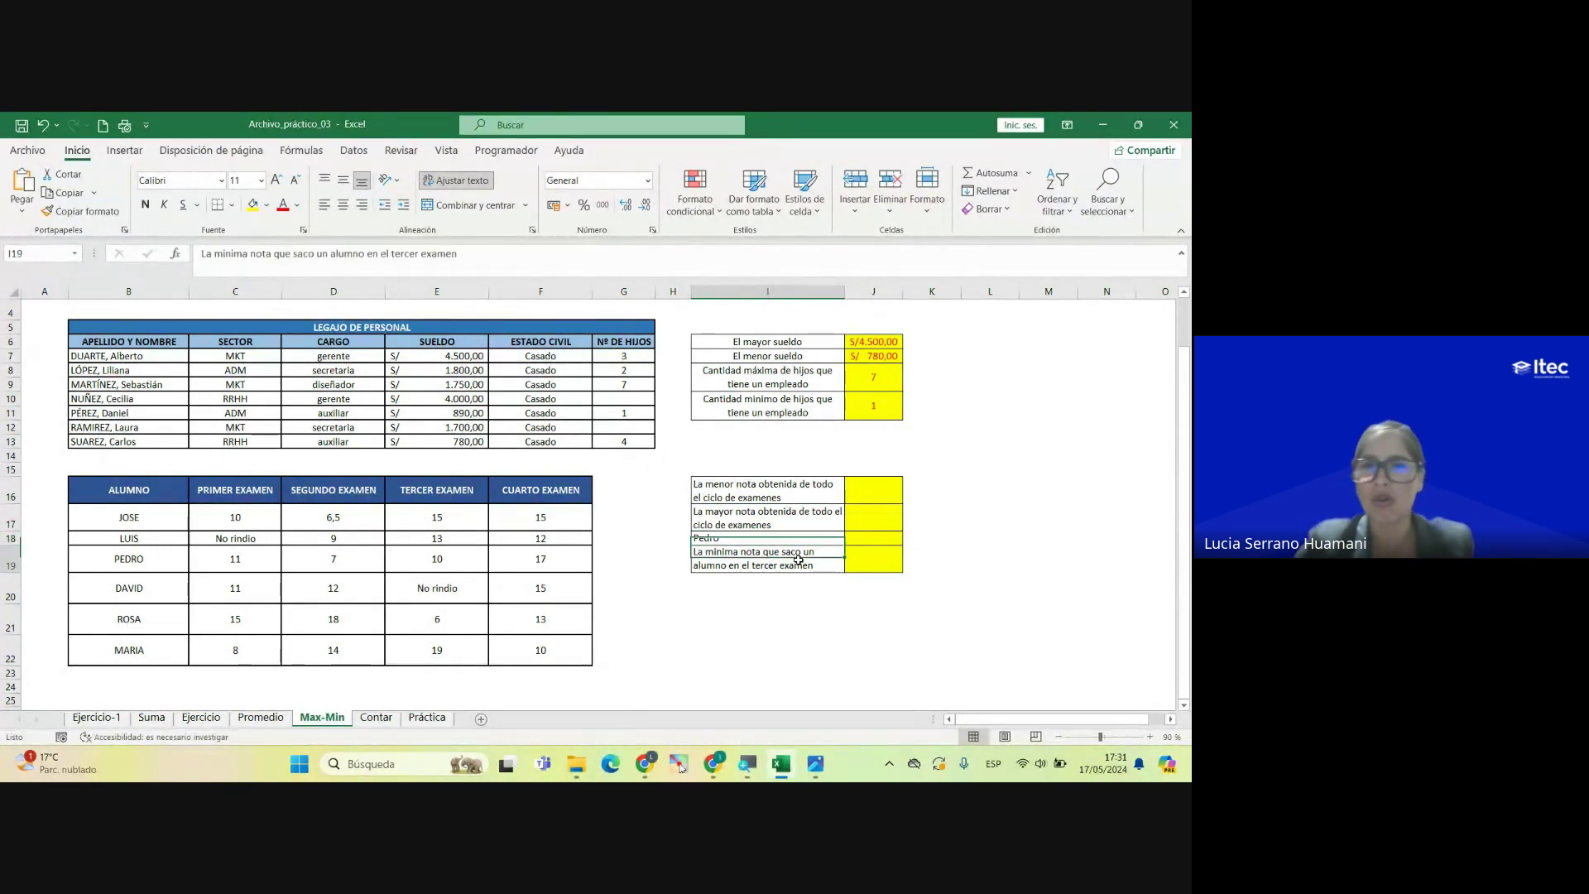
click(931, 555)
drag(129, 490, 546, 672)
drag(884, 503, 881, 567)
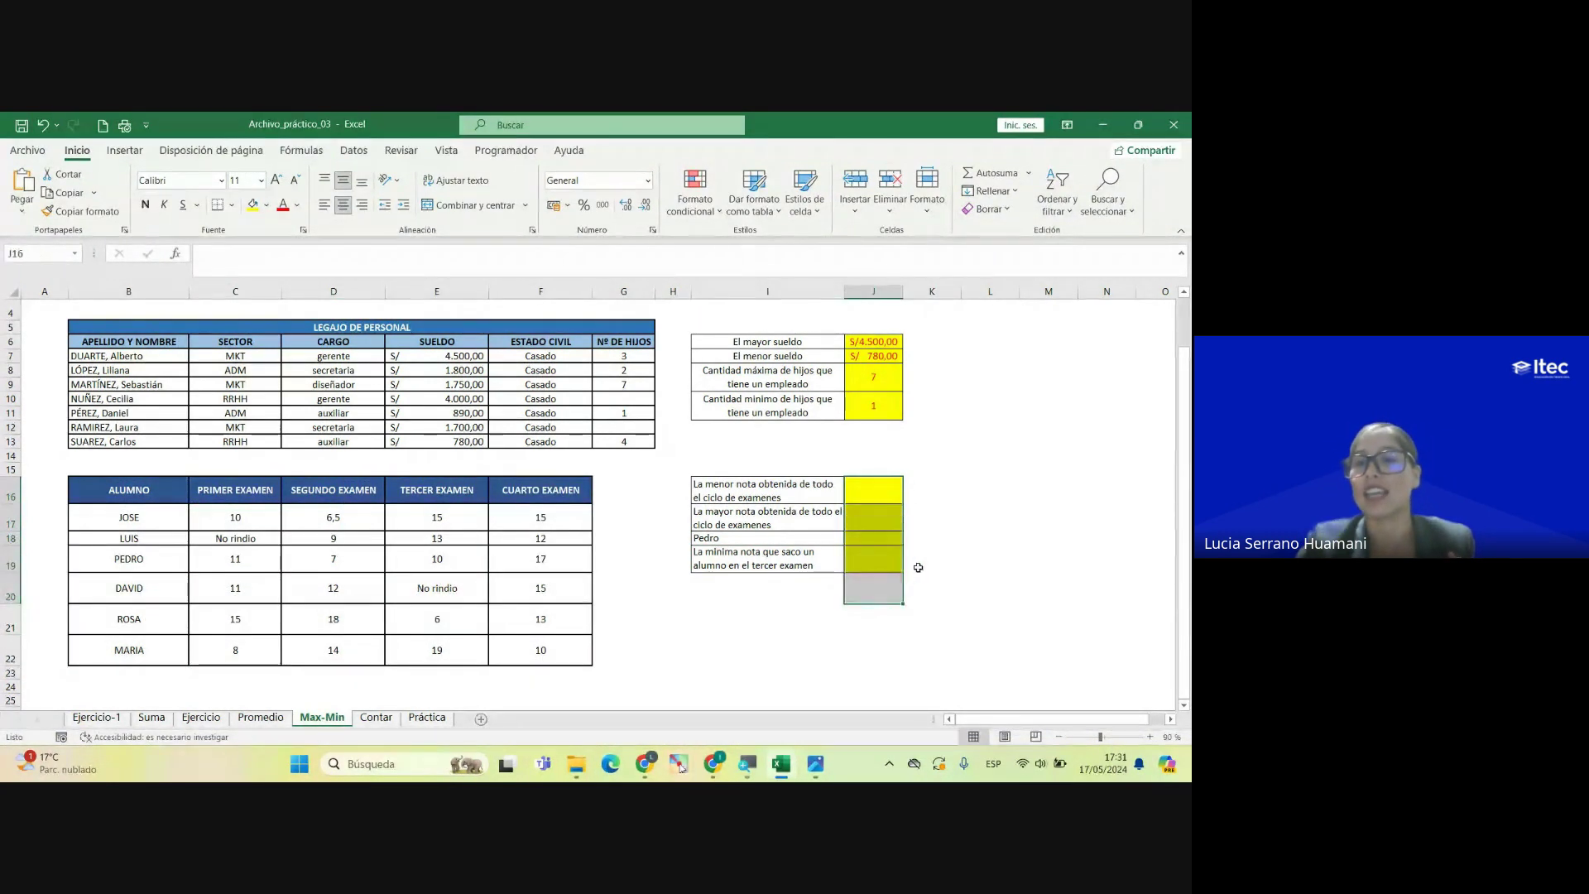
click(925, 561)
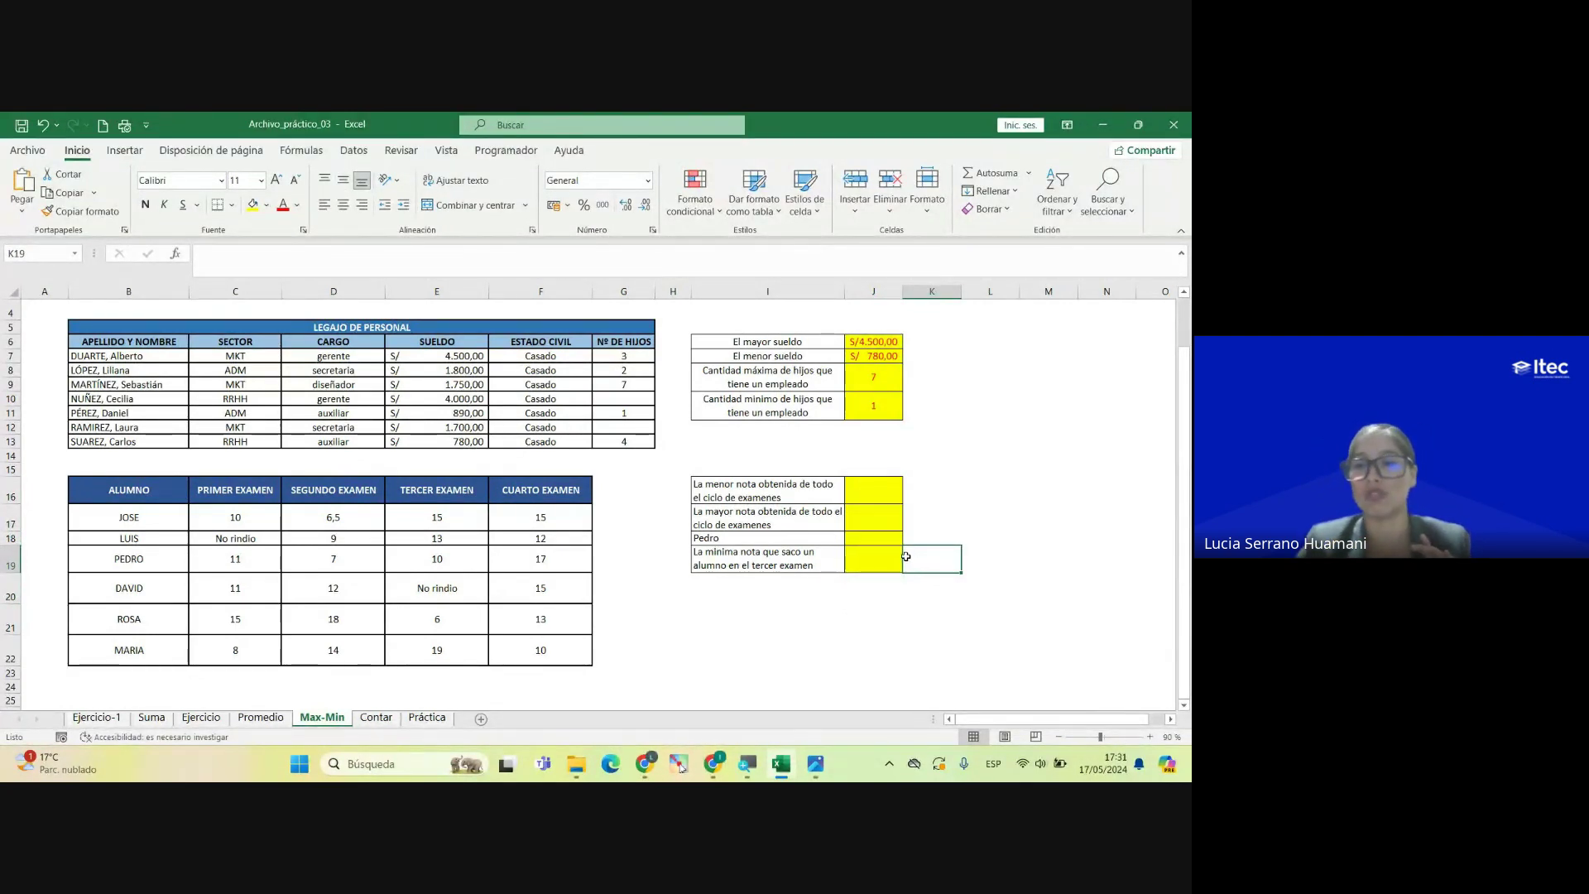
click(875, 496)
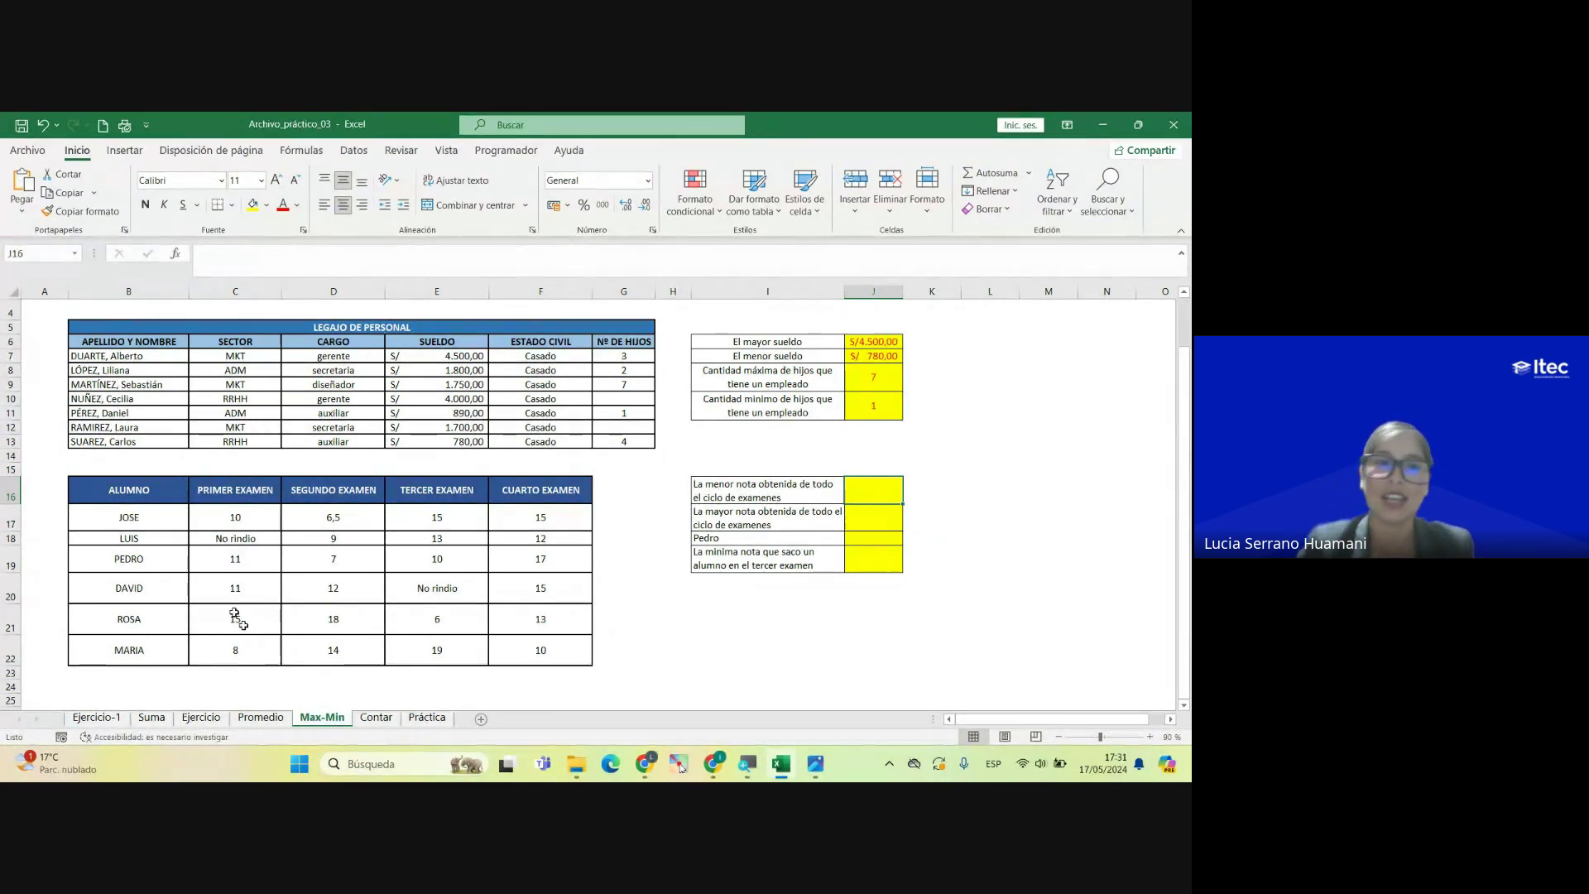
Step: Look over the example tables and questions on the Contar sheet
click(376, 717)
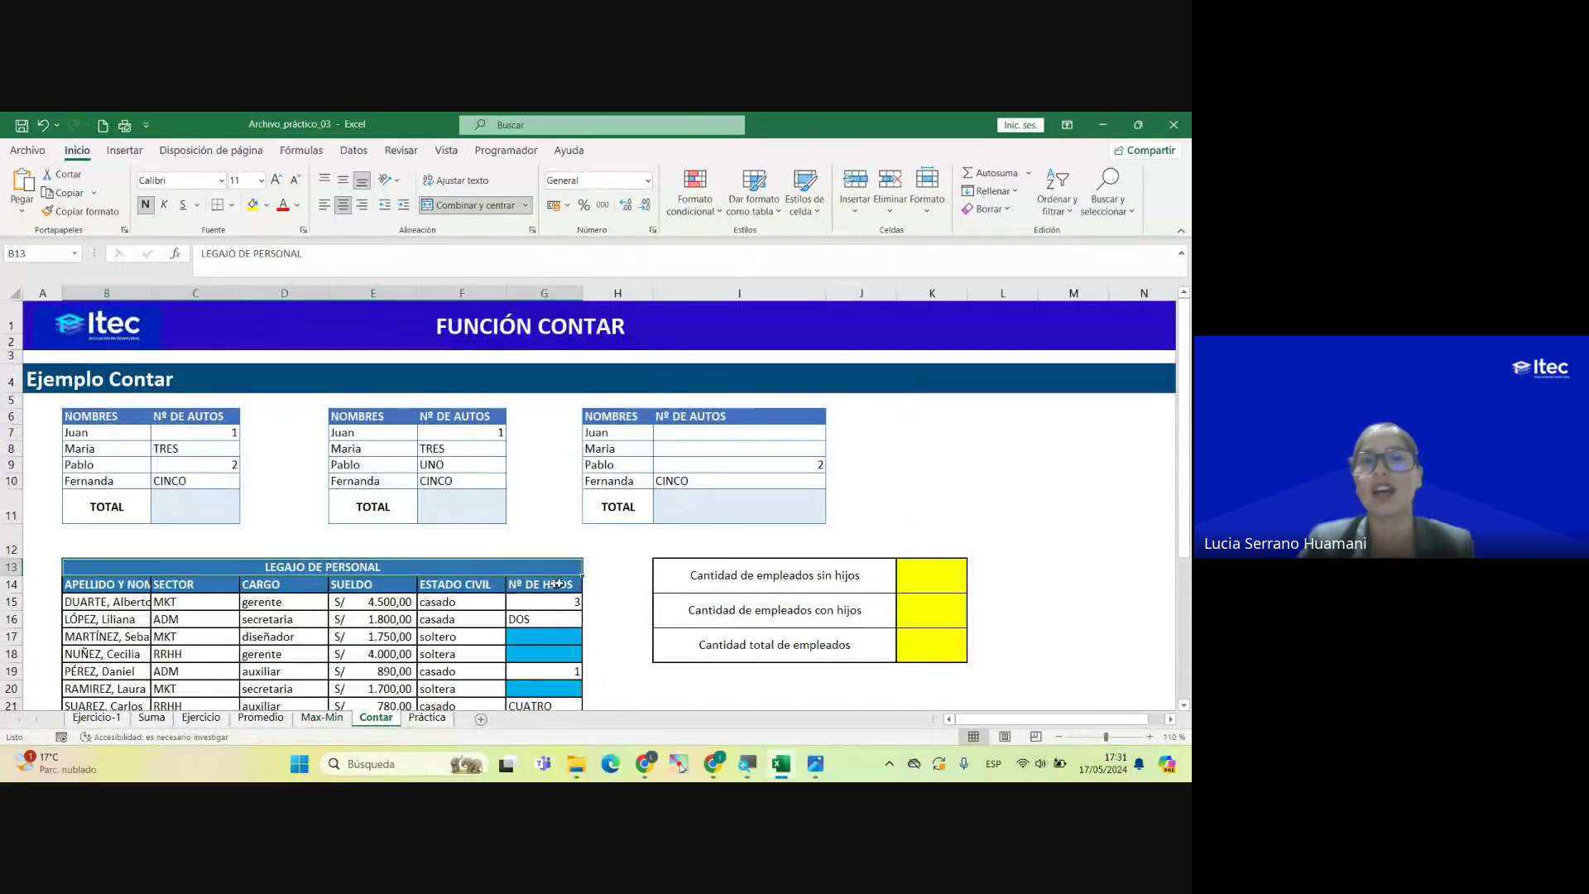
click(603, 586)
scroll(624, 648, down, 5)
scroll(624, 650, up, 5)
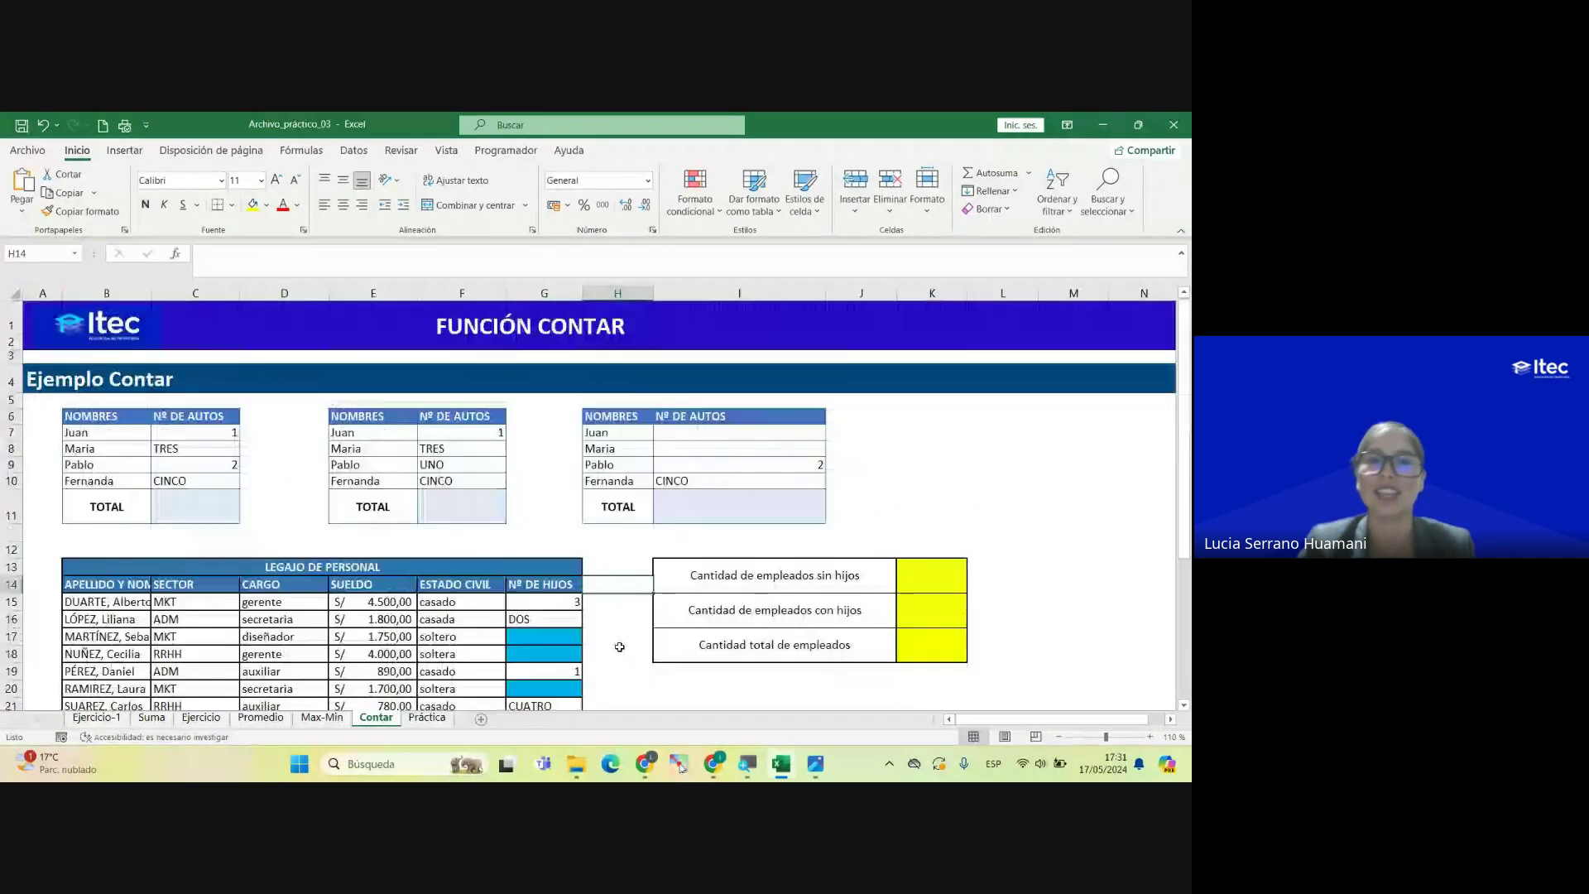
Step: Return to the Max-Min sheet and review the exam questions with their result cells J16:J19
click(322, 717)
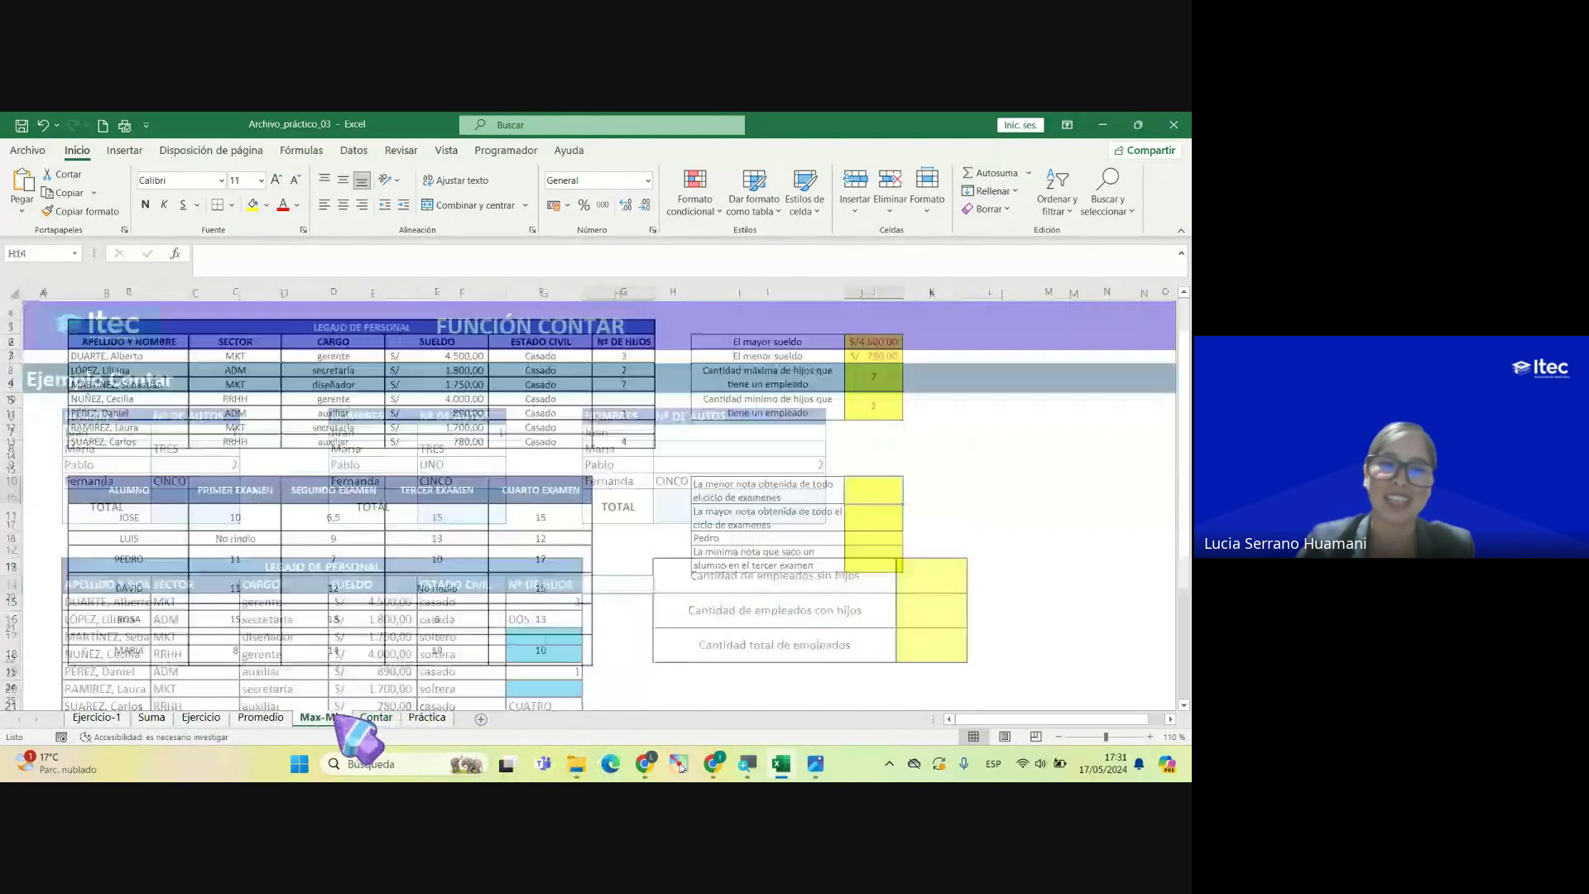
drag(873, 492, 899, 563)
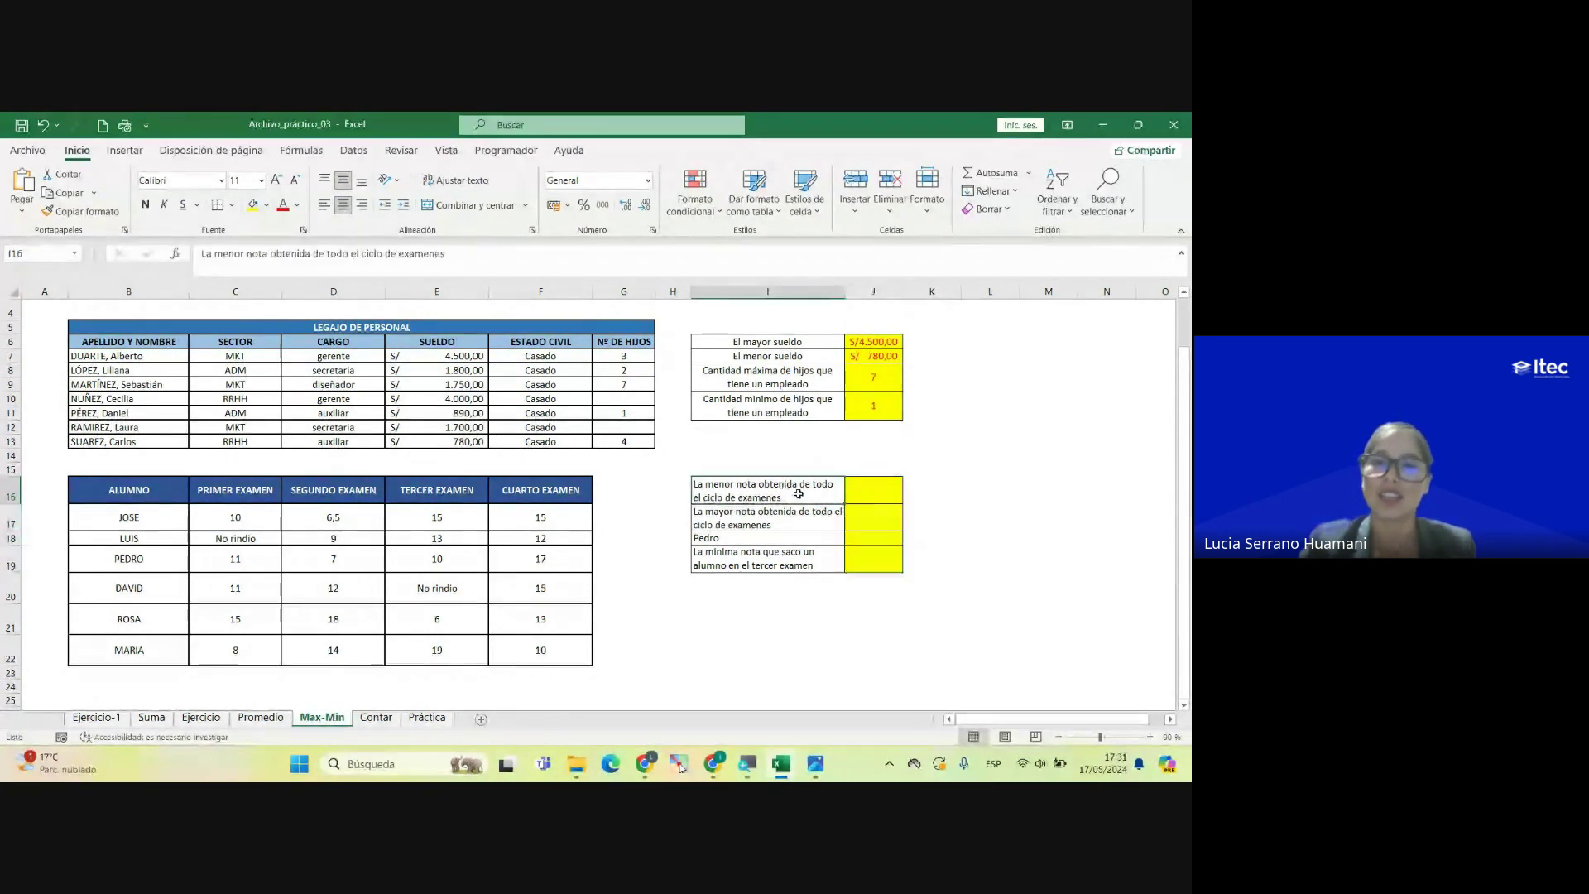
click(986, 579)
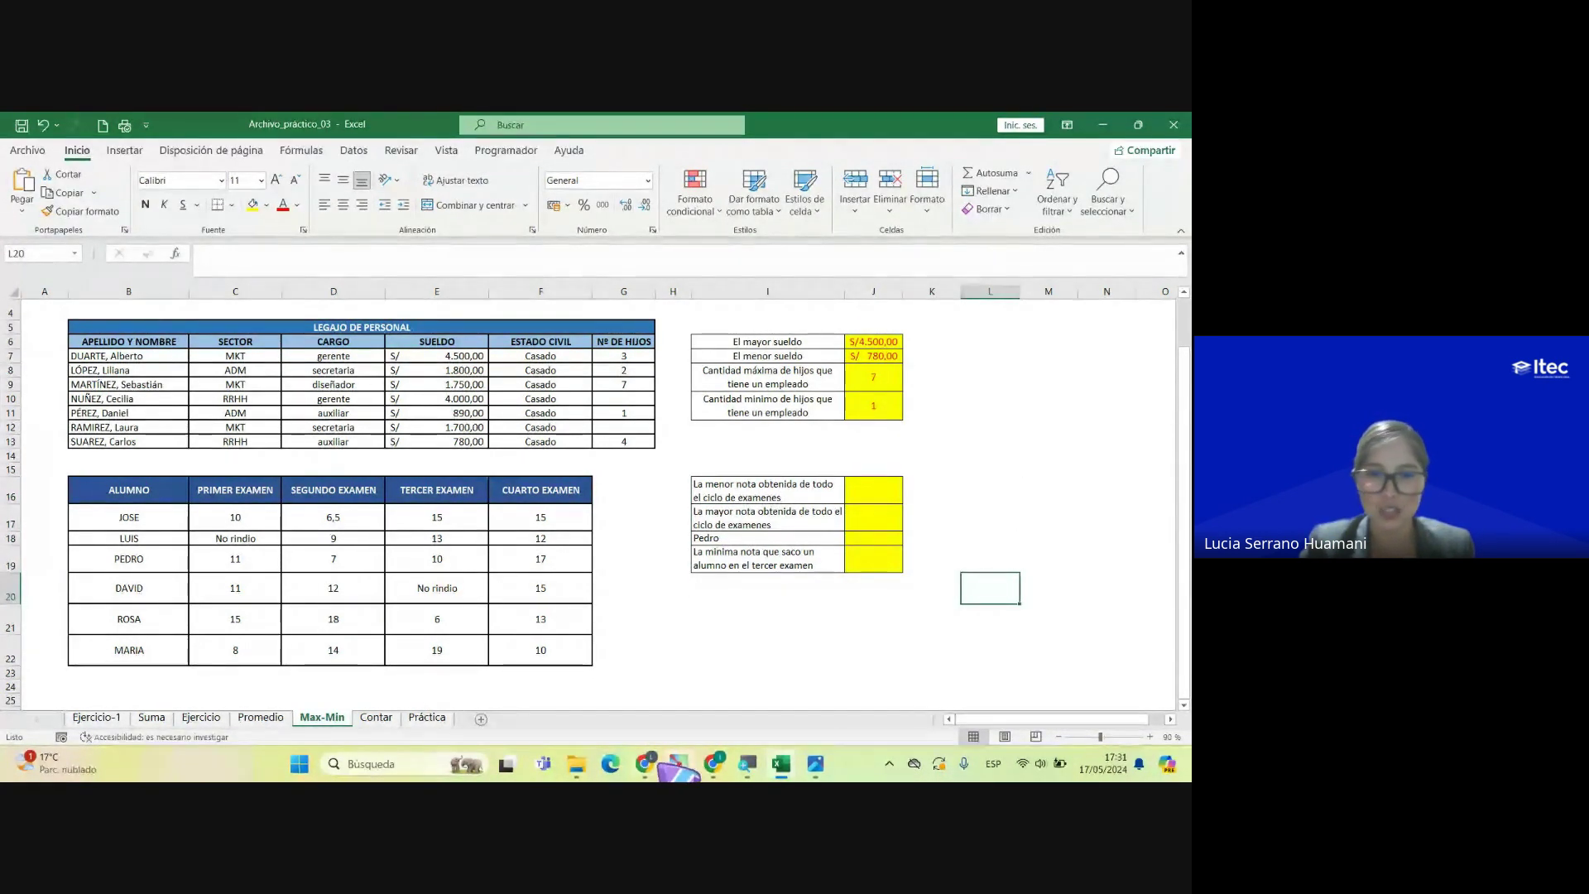
Step: Read the participants' messages in the Google Meet chat, and in Excel widen column I until the question in I18 fits on one line
click(571, 654)
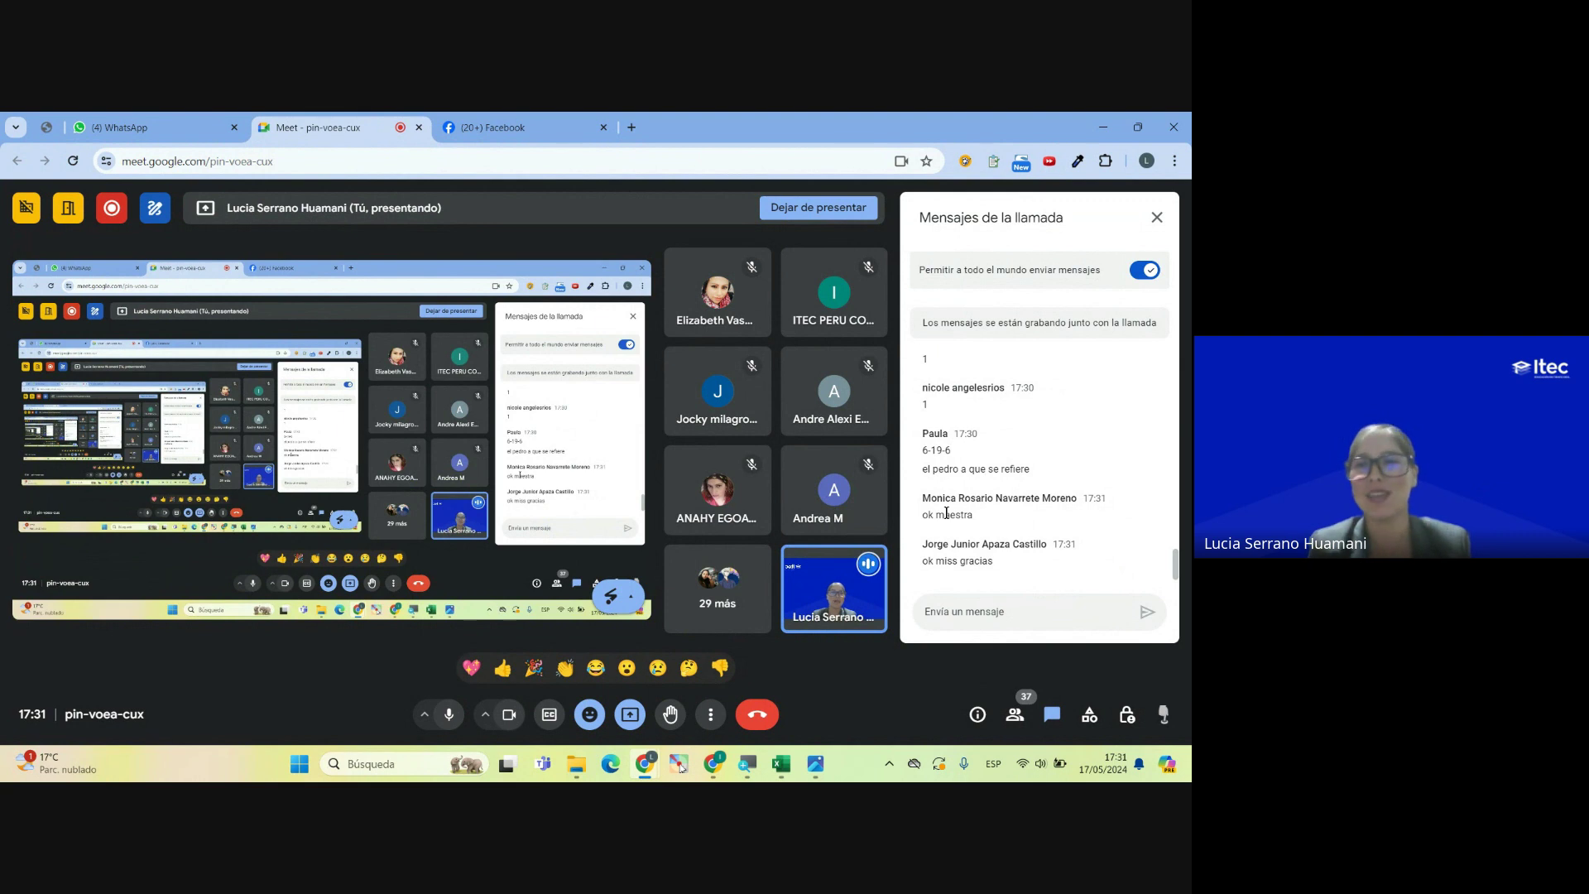
key(alt+Tab)
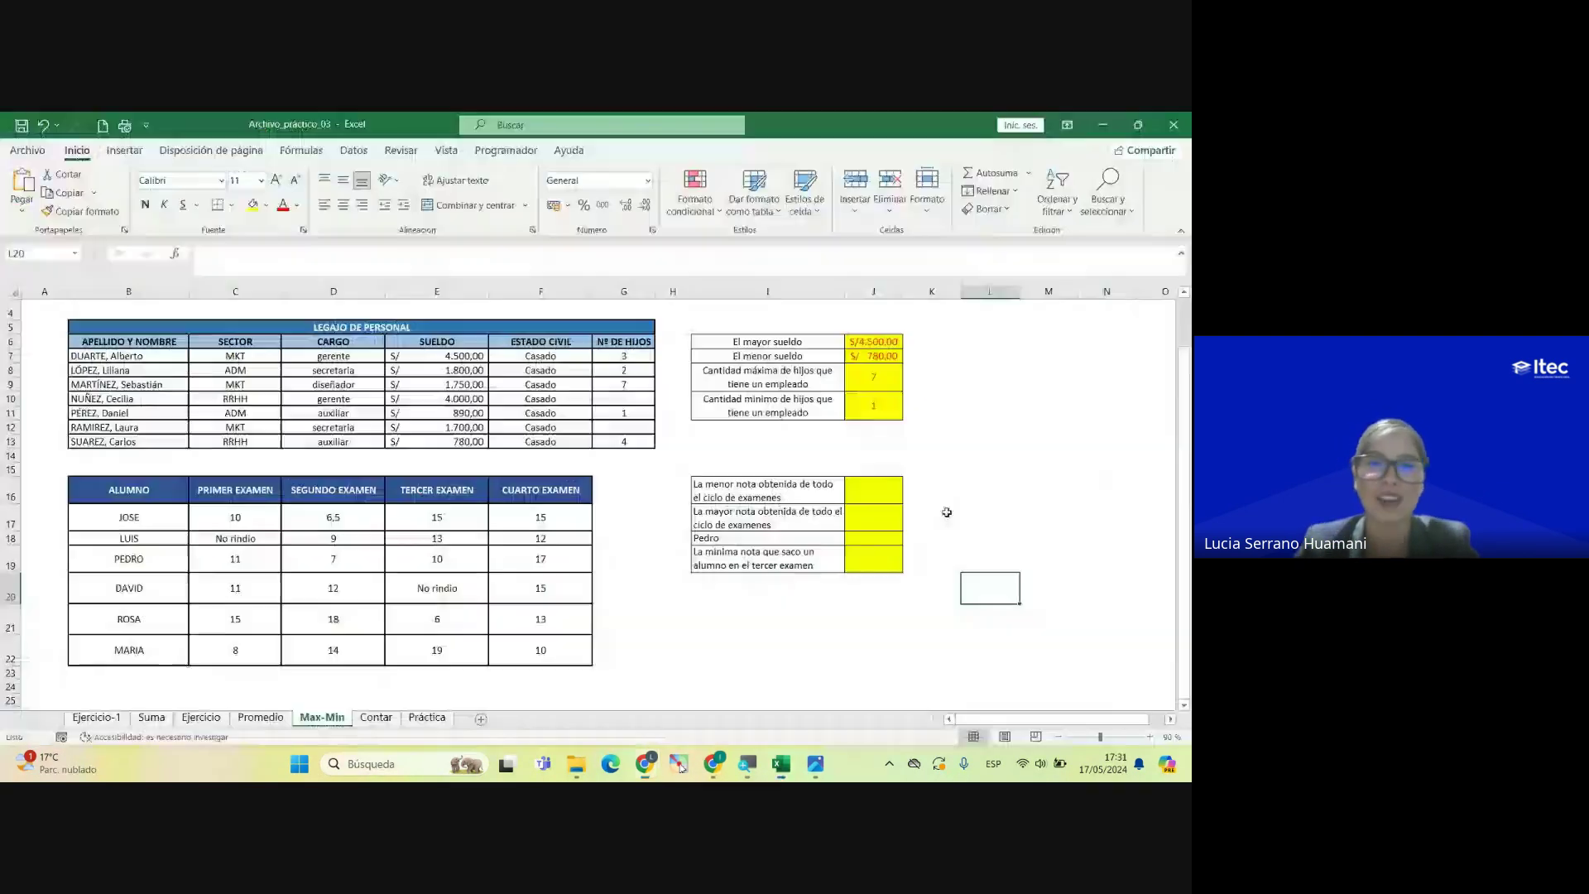
click(721, 539)
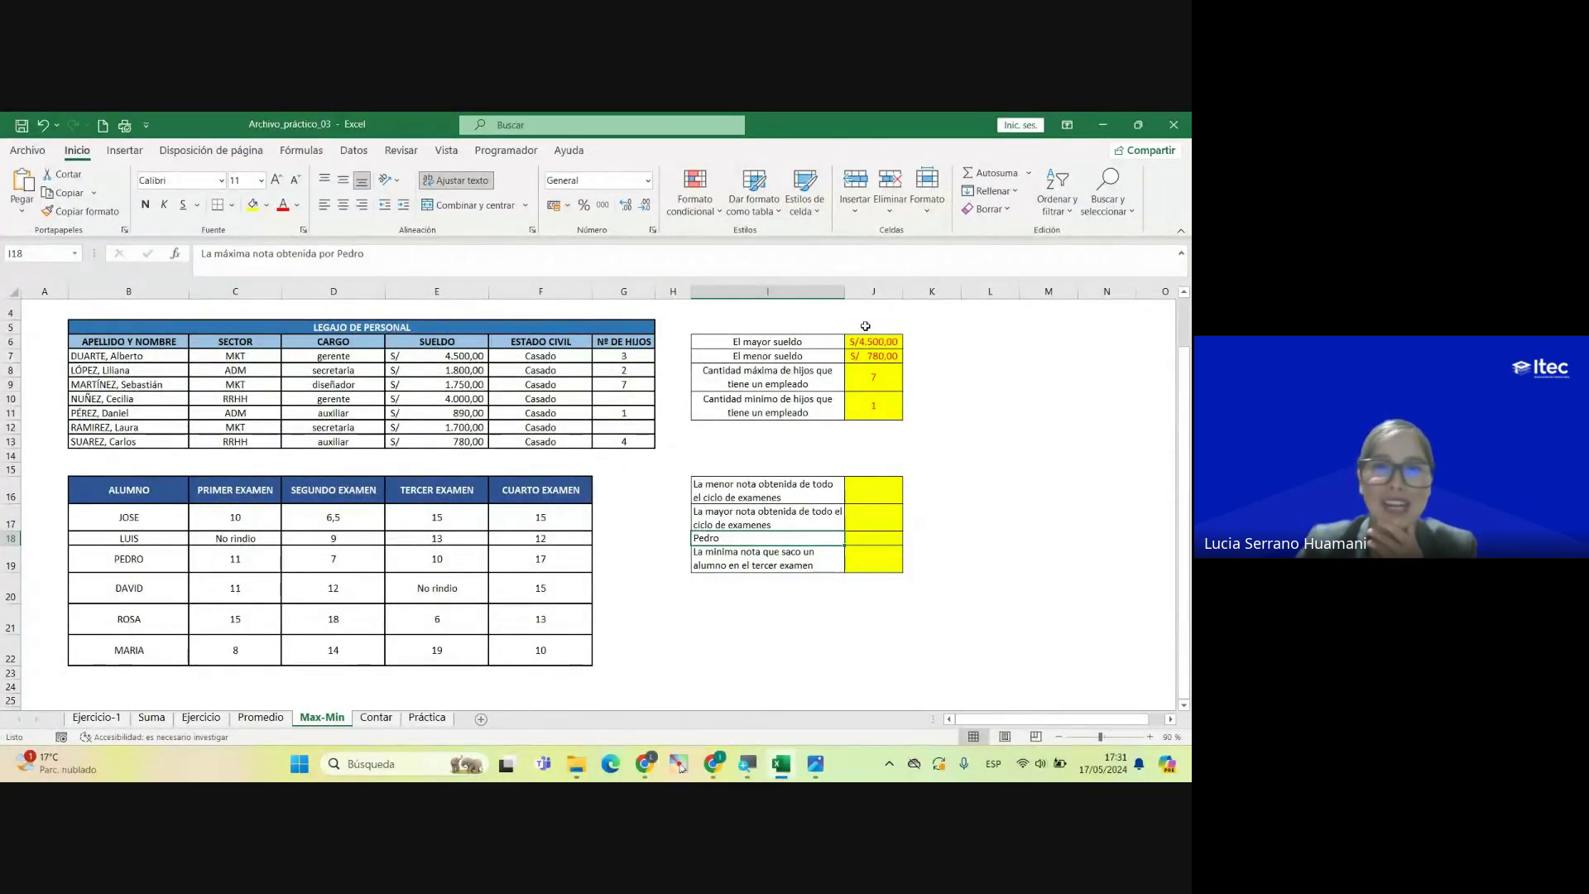
drag(844, 291, 891, 292)
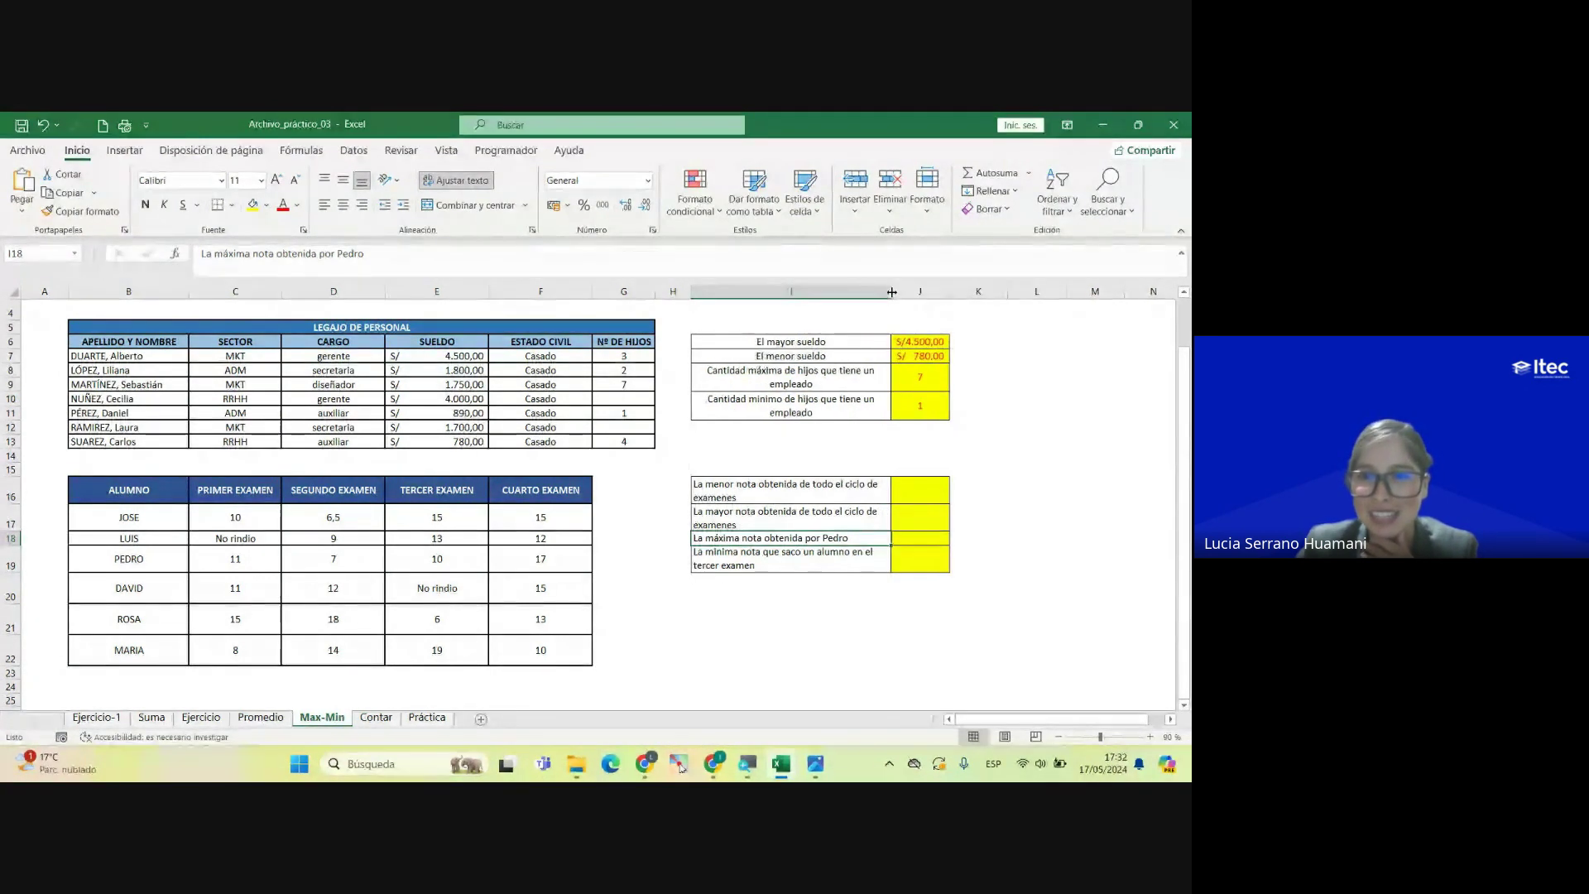
Step: Replace "por" with "de" in the I18 question about the máxima nota obtenida, and narrow column I slightly
click(821, 563)
key(Up)
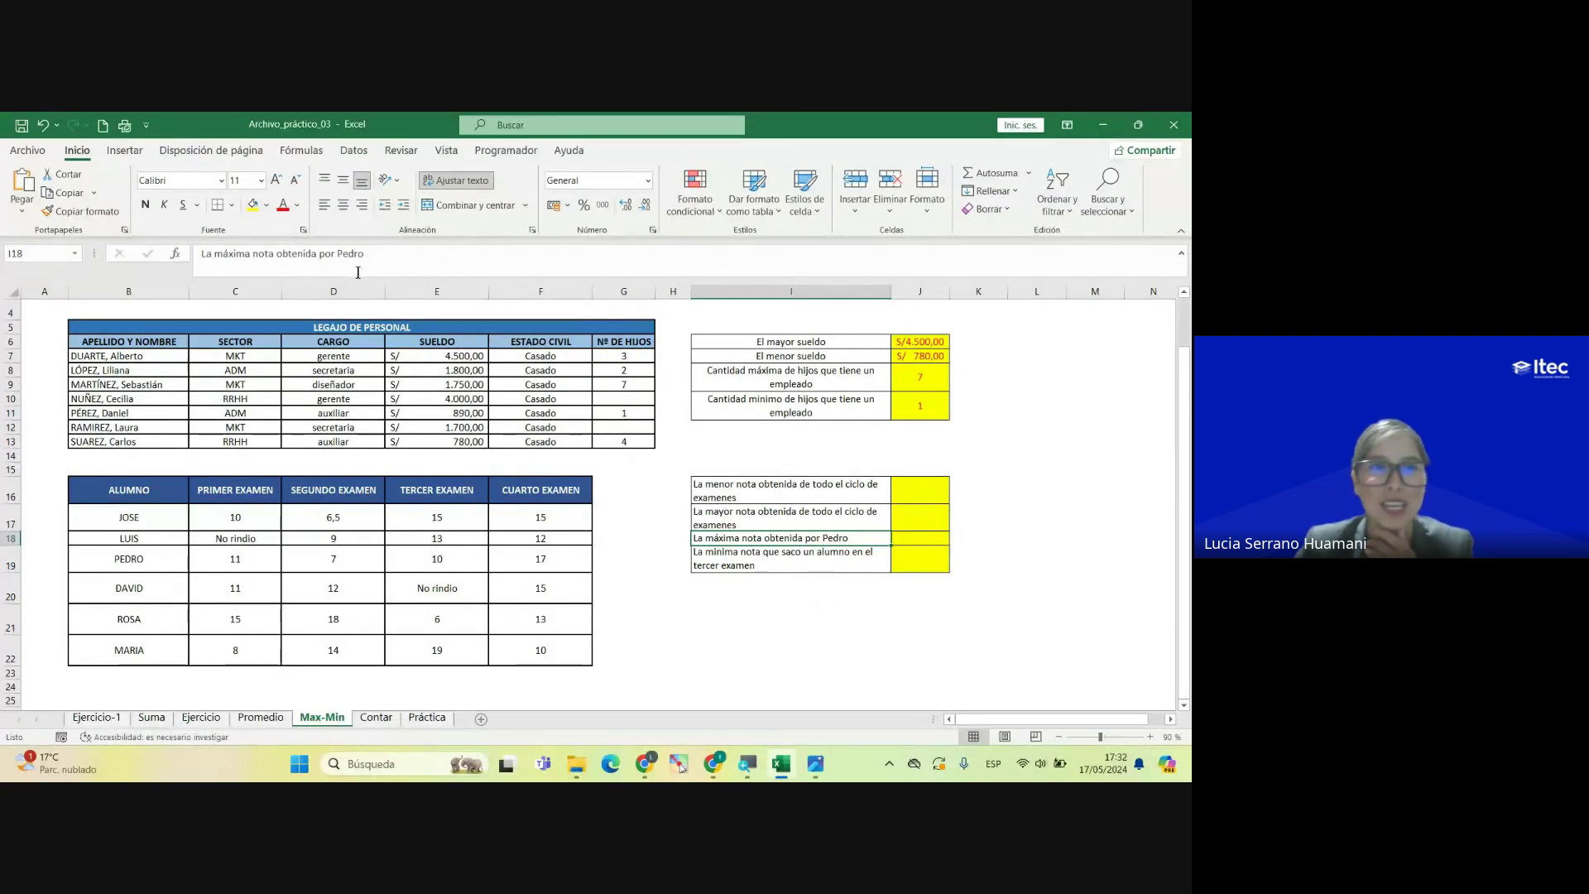
click(335, 253)
key(BackSpace)
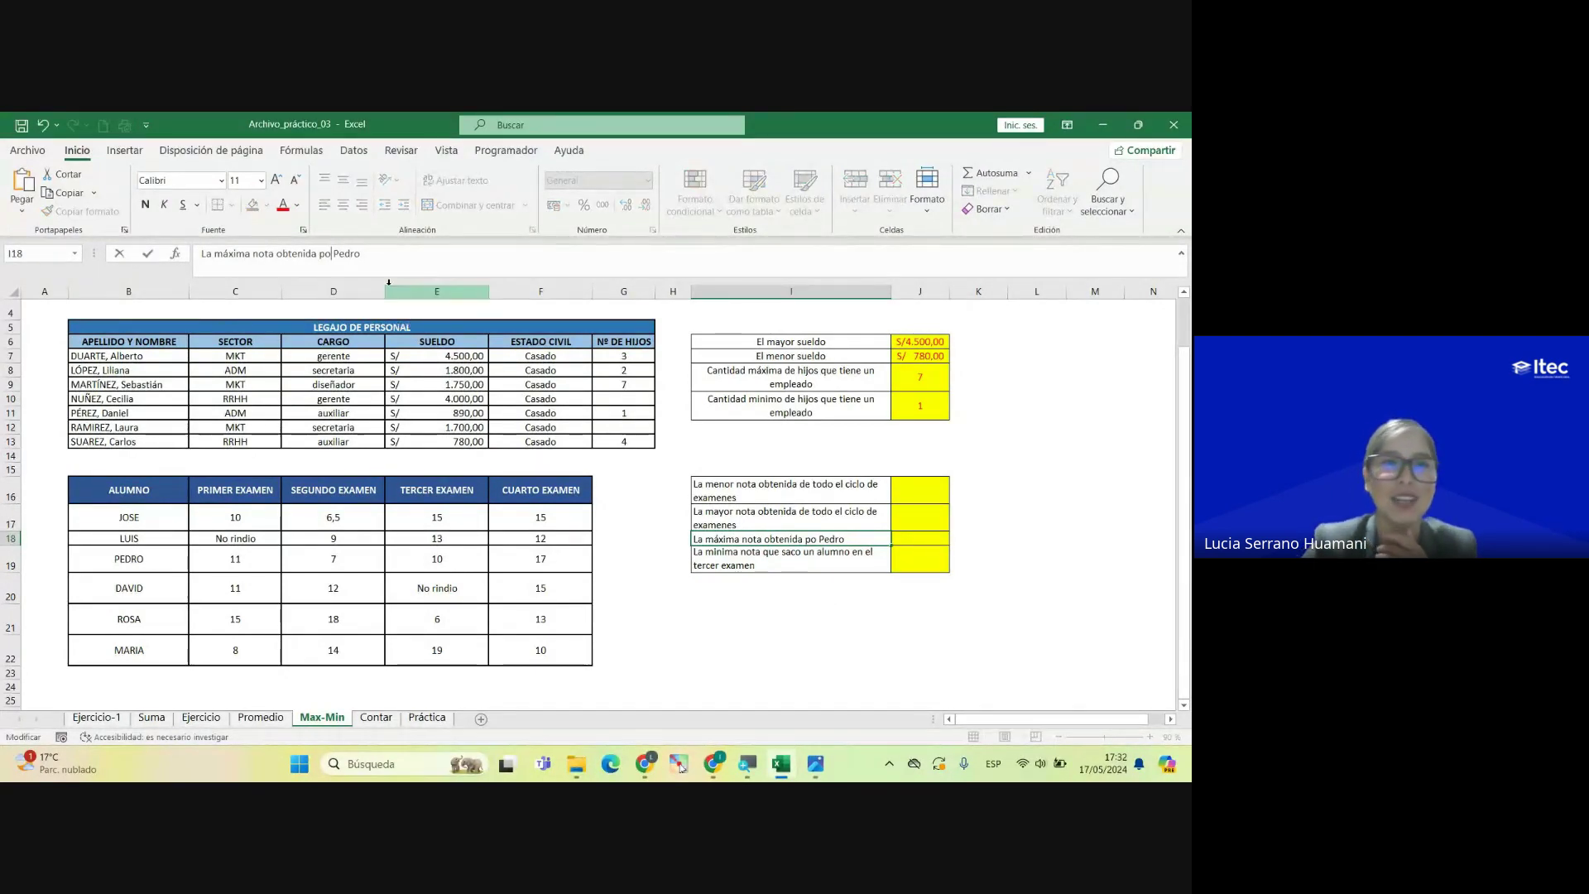
key(BackSpace)
key(BackSpace)
text(DE)
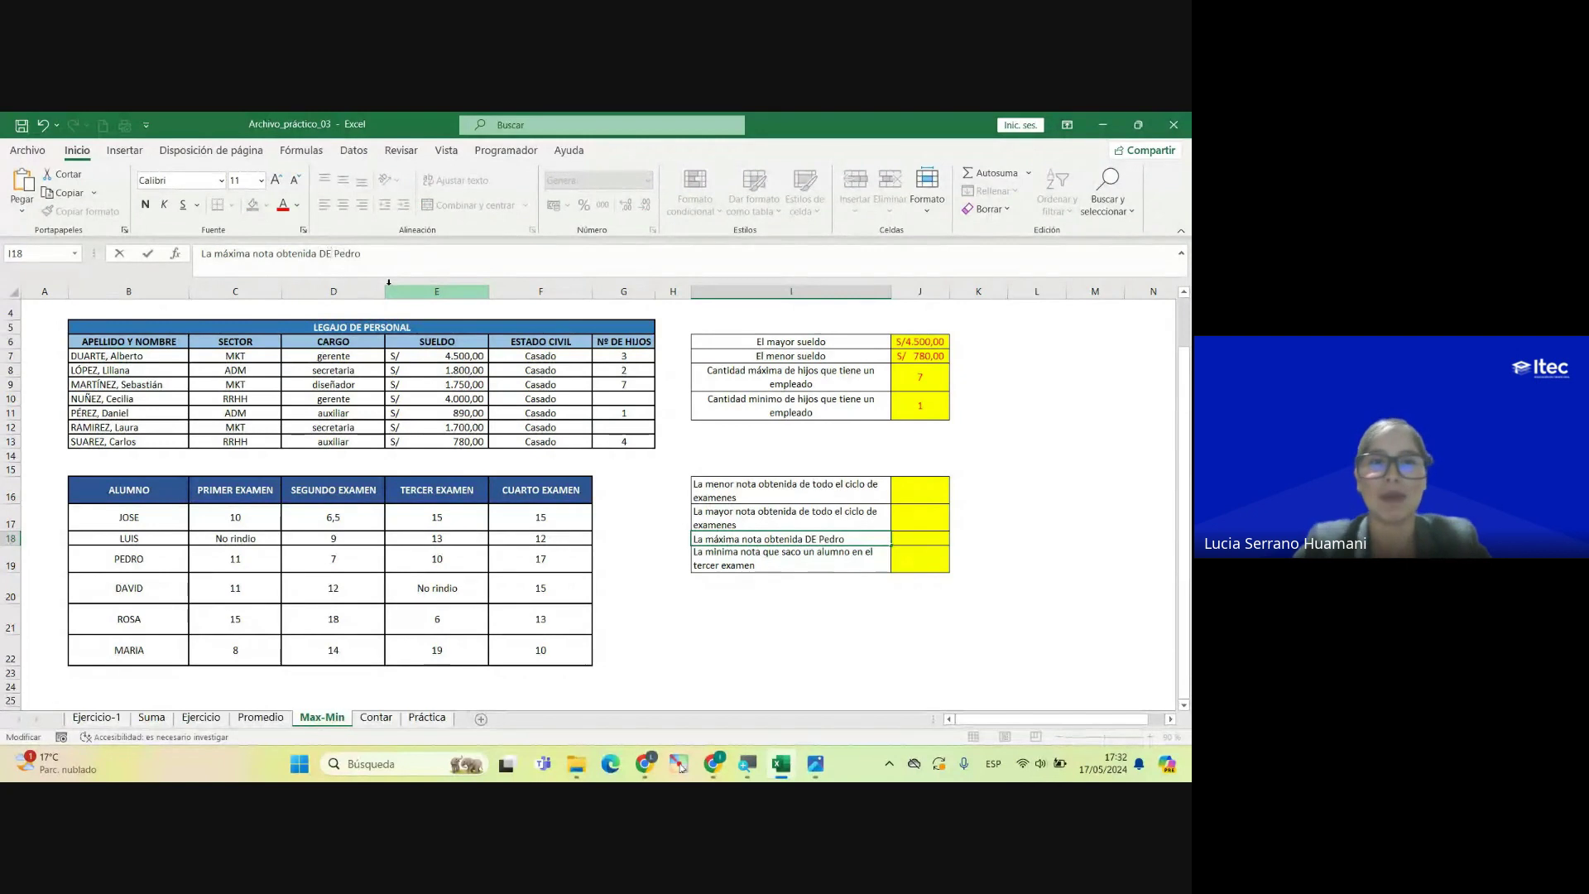
key(BackSpace)
key(BackSpace)
text(de)
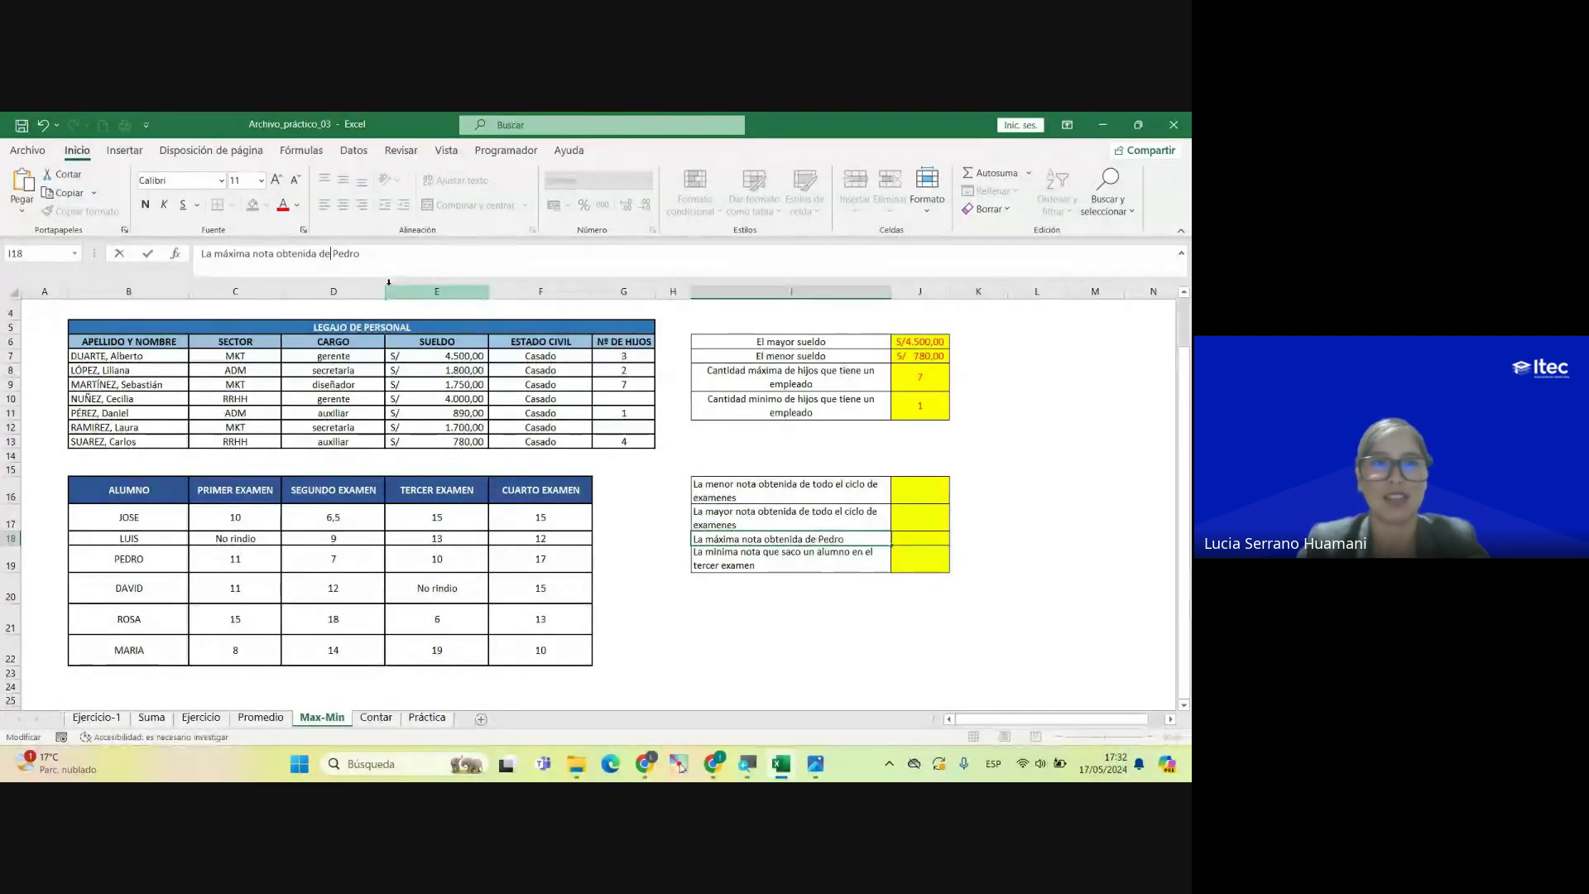
click(830, 658)
key(Up)
key(Up)
key(Up)
key(Up)
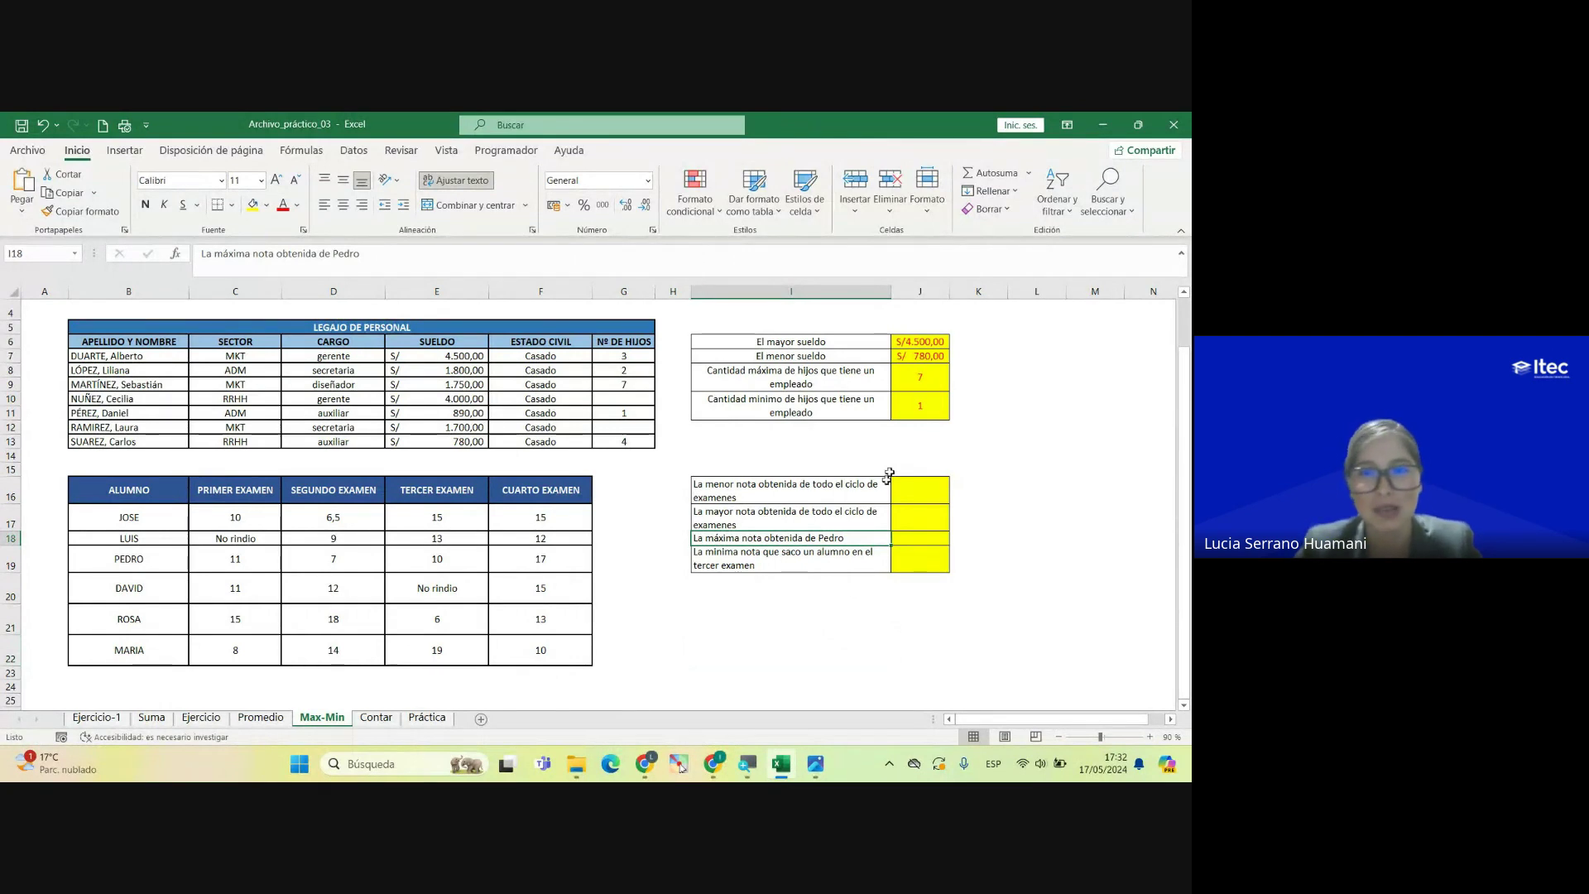
mouse_move(891, 291)
mouse_down()
mouse_move(802, 293)
mouse_move(887, 304)
mouse_up()
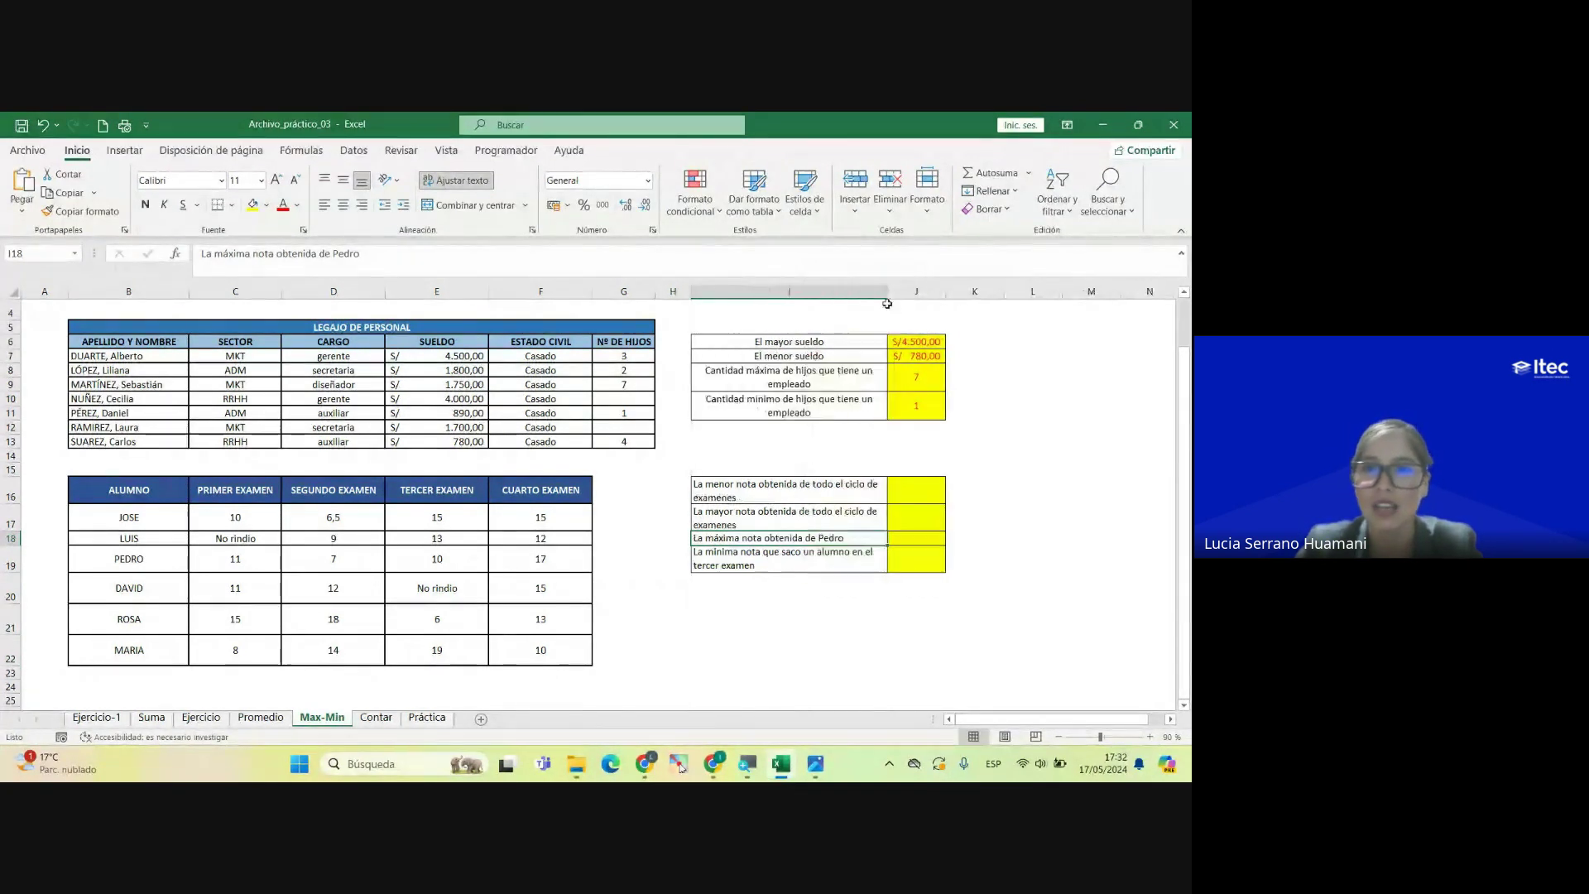
Step: Check the Google Meet chat for the pending homework question and highlight J16:J19 in Excel as the task before returning to the chat
click(864, 603)
key(alt+Tab)
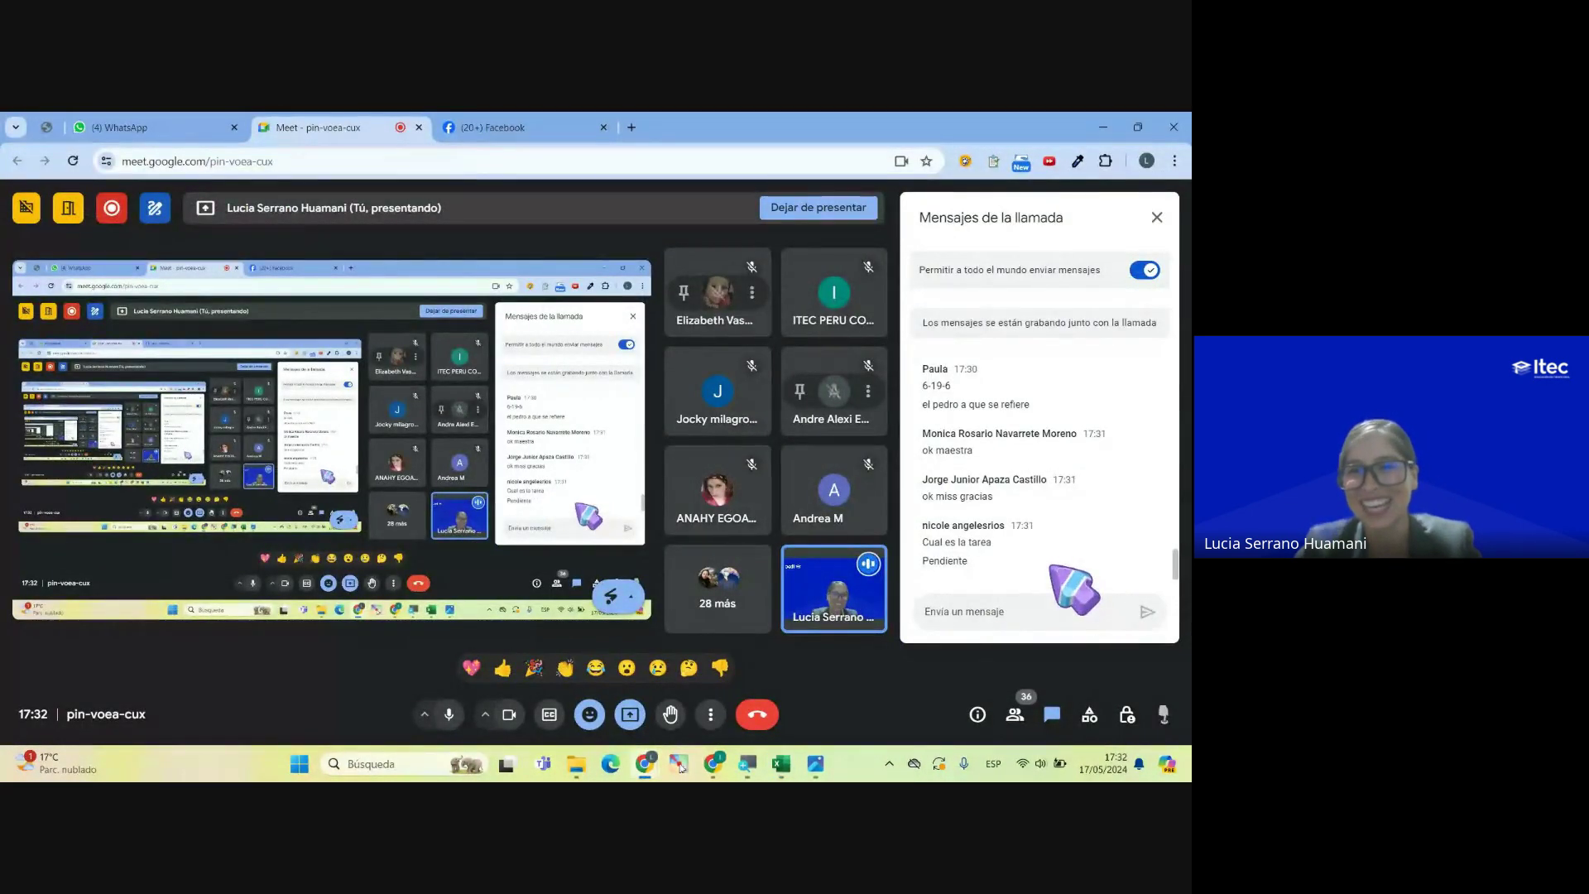
key(alt+Tab)
drag(916, 493, 926, 559)
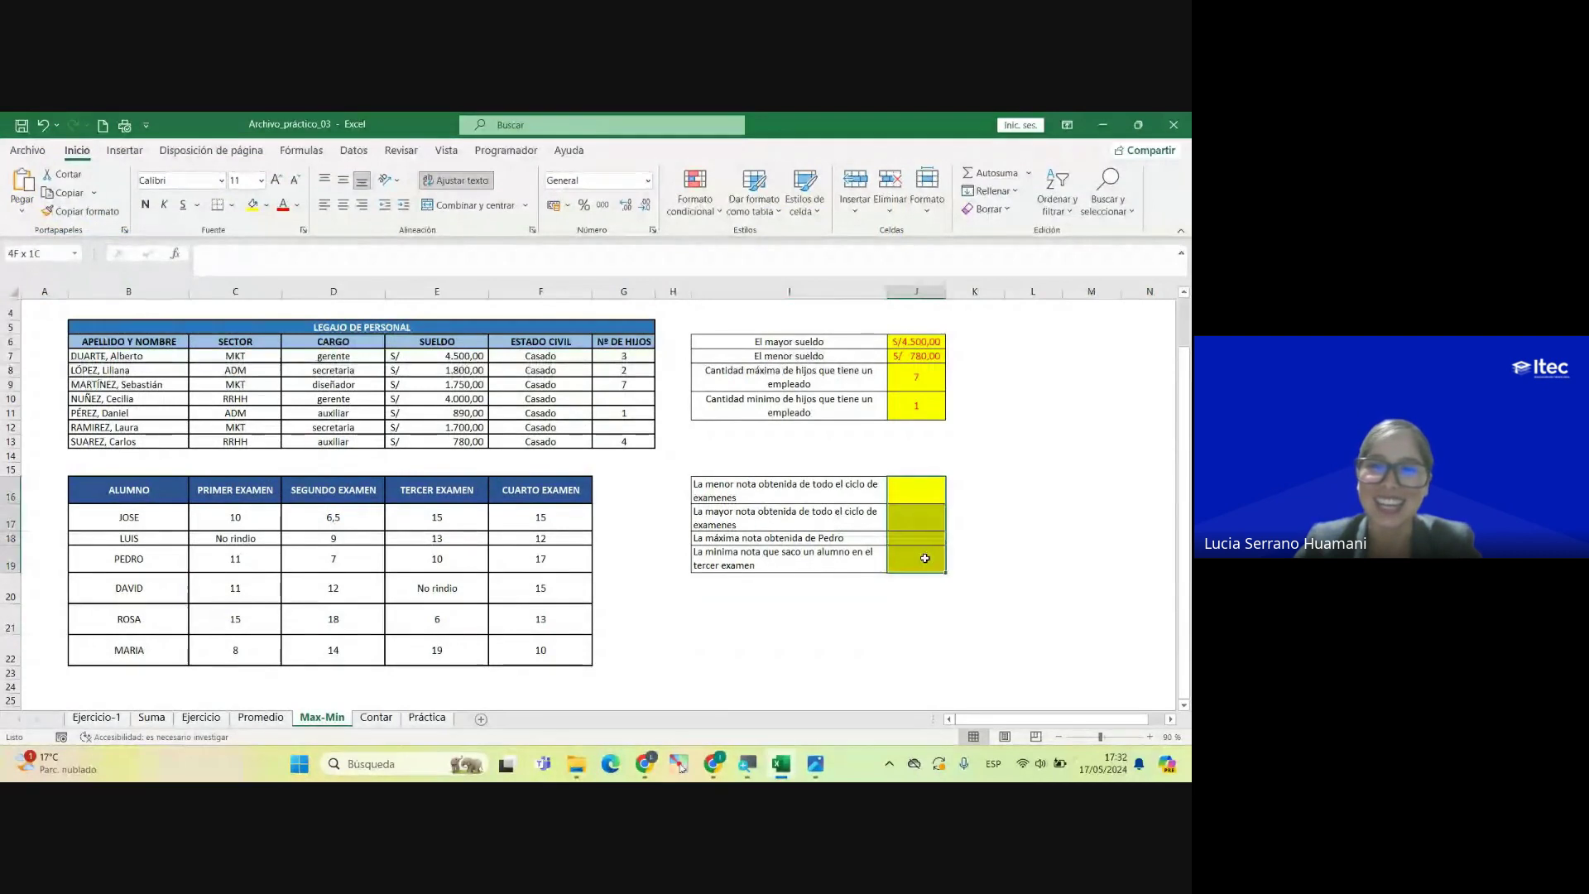
key(alt+Tab)
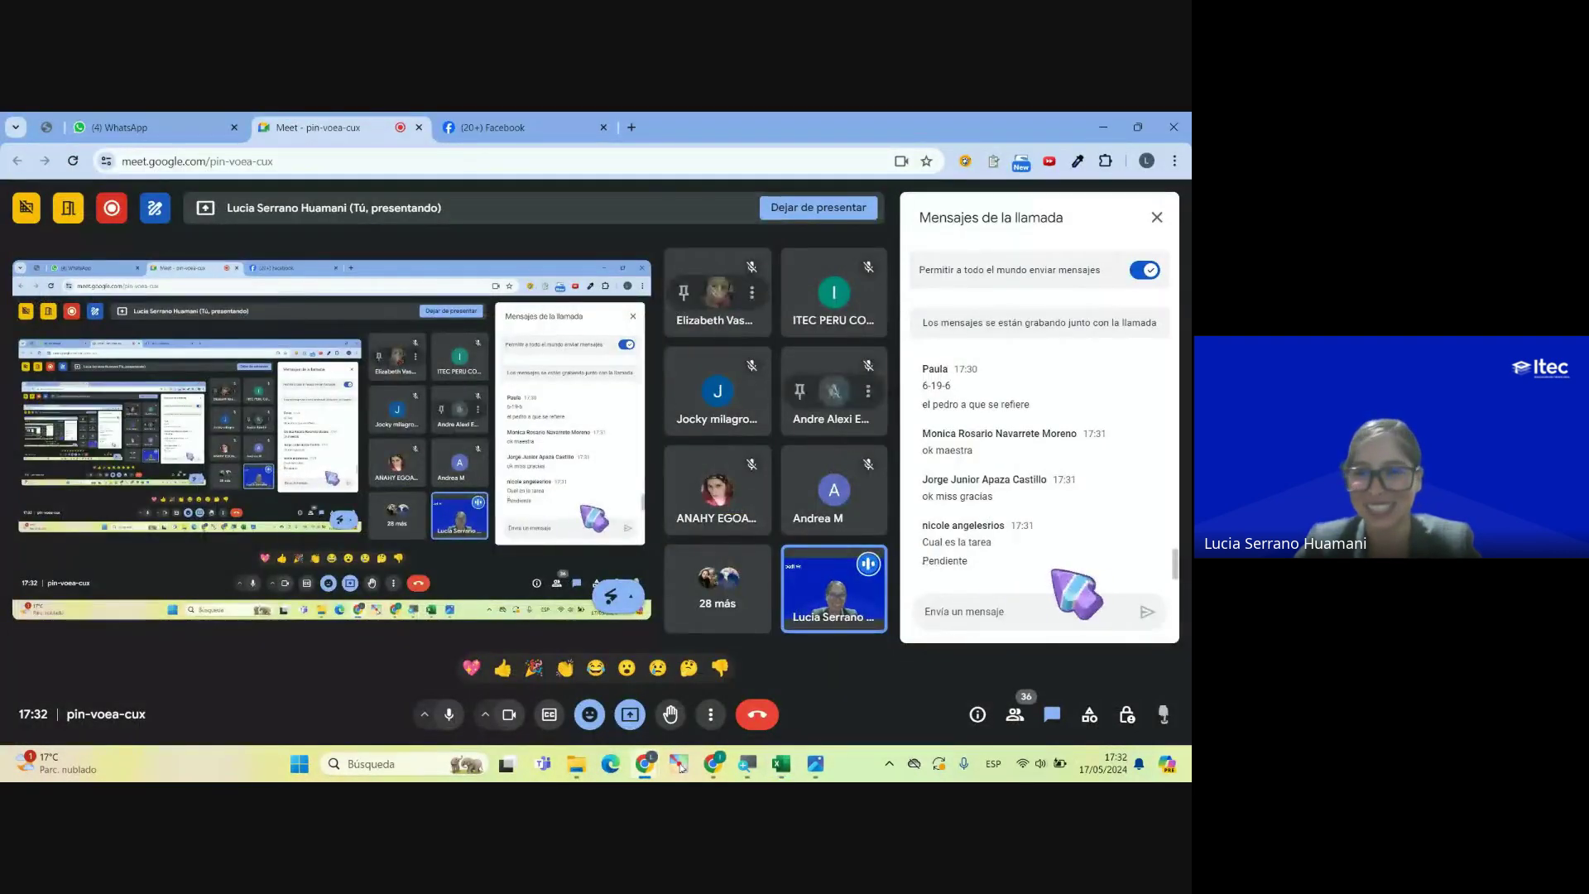